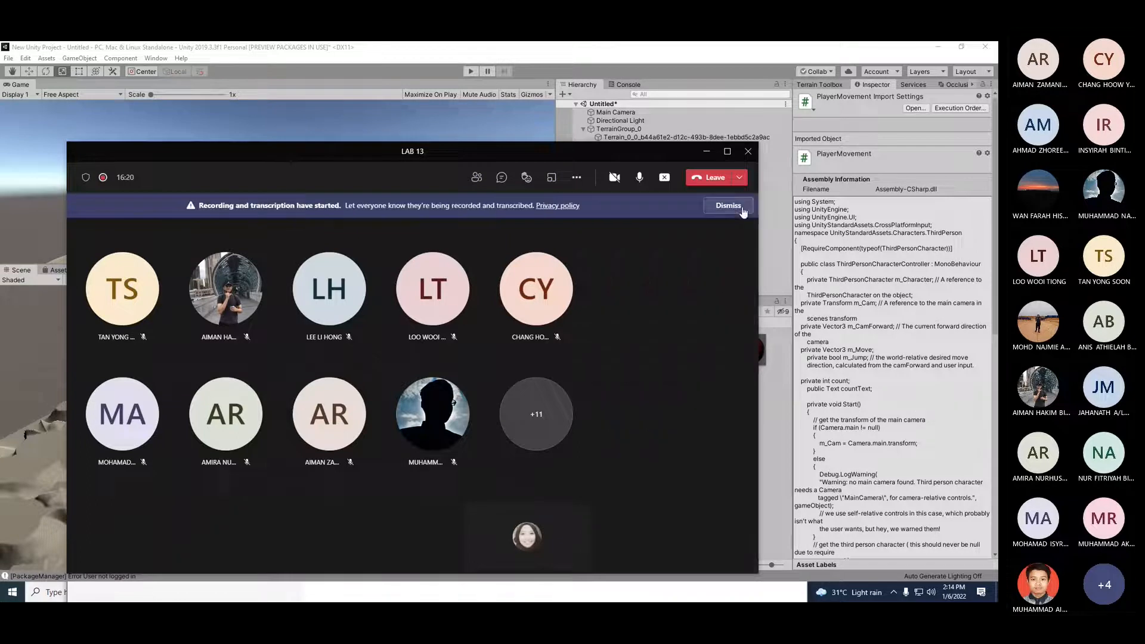
Step: Minimize the meeting window and close the Package Manager window
left_click(706, 151)
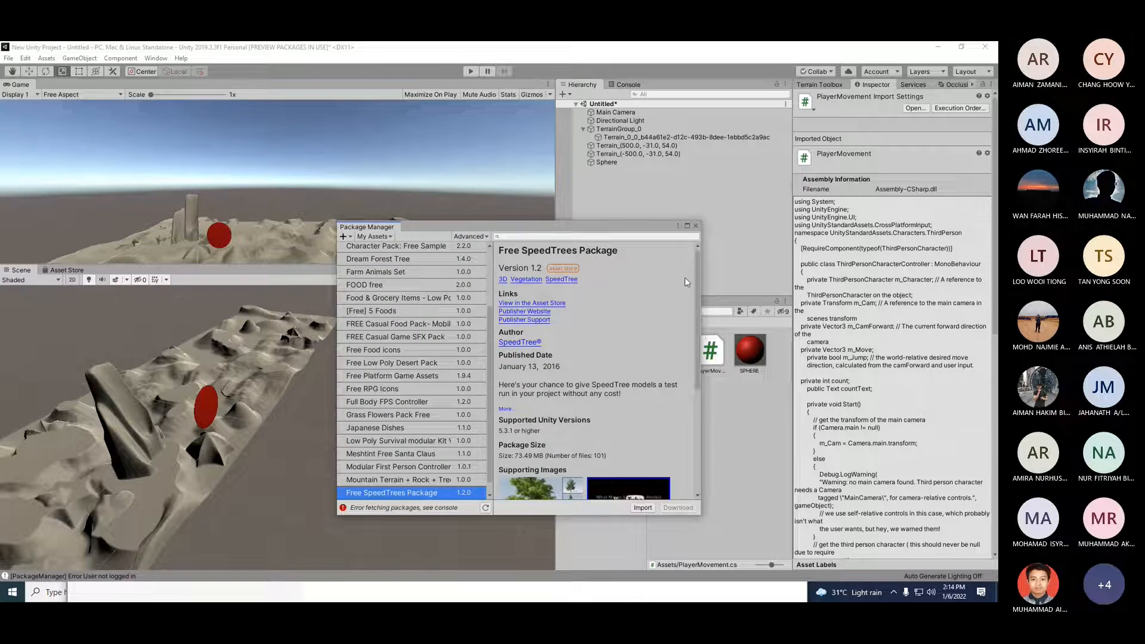
left_click(213, 54)
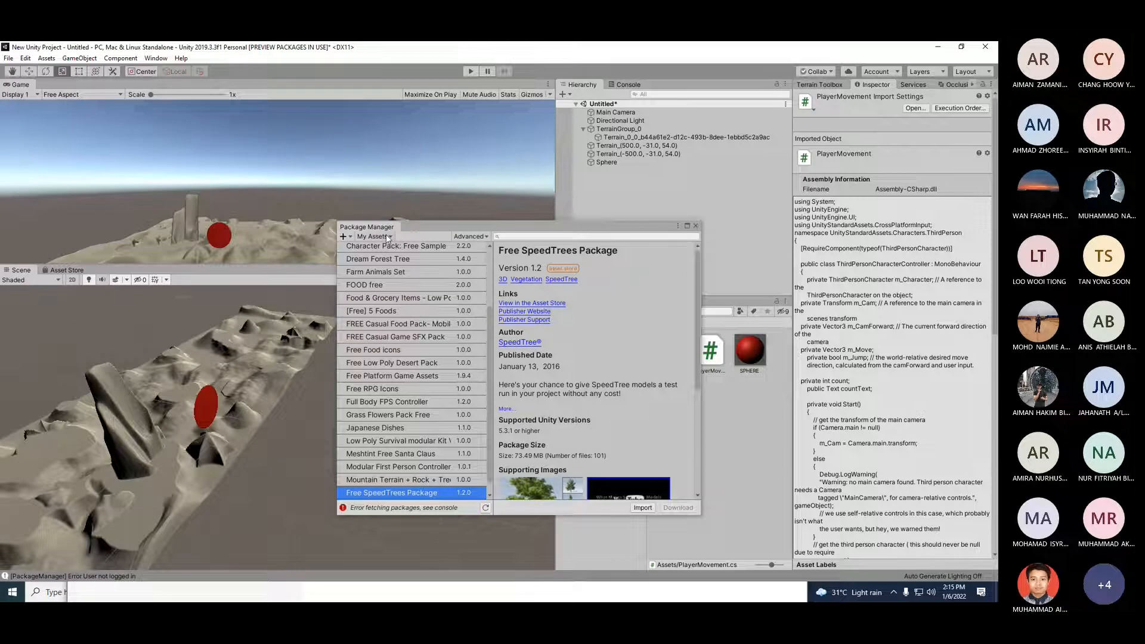
left_click(695, 225)
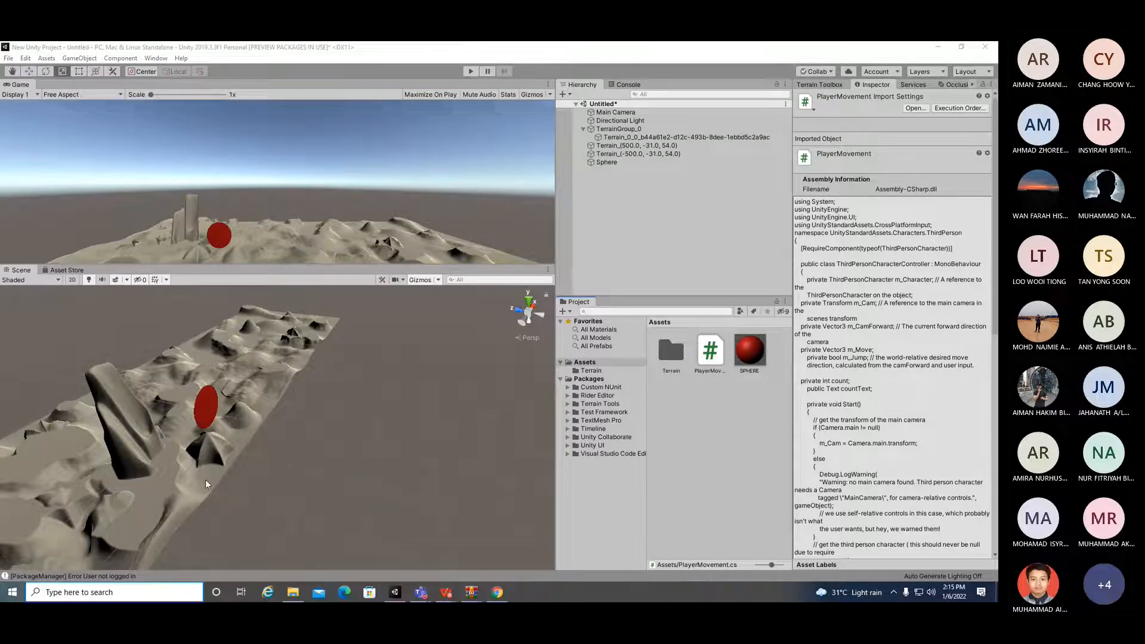
key("super")
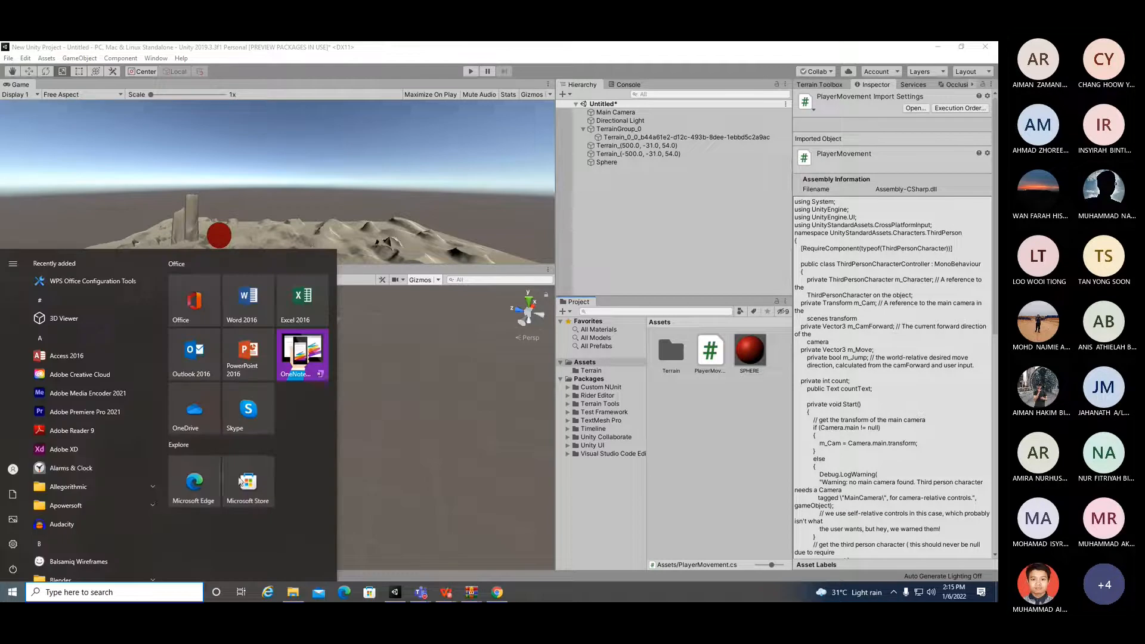
left_click(395, 451)
key("alt")
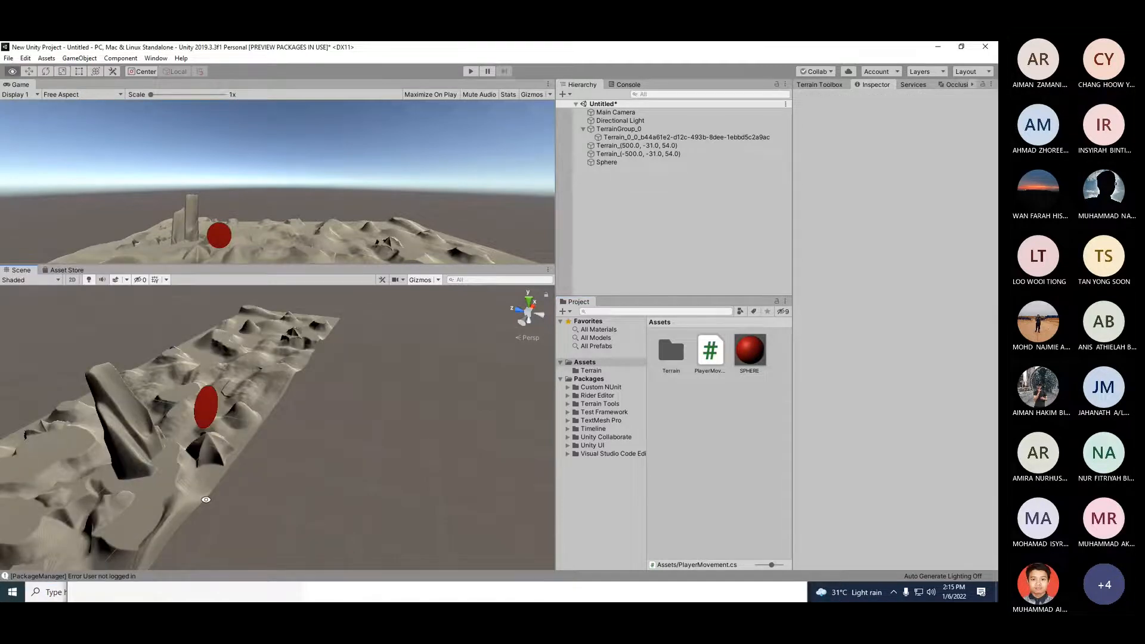
left_click_drag(206, 499, 372, 413, "alt")
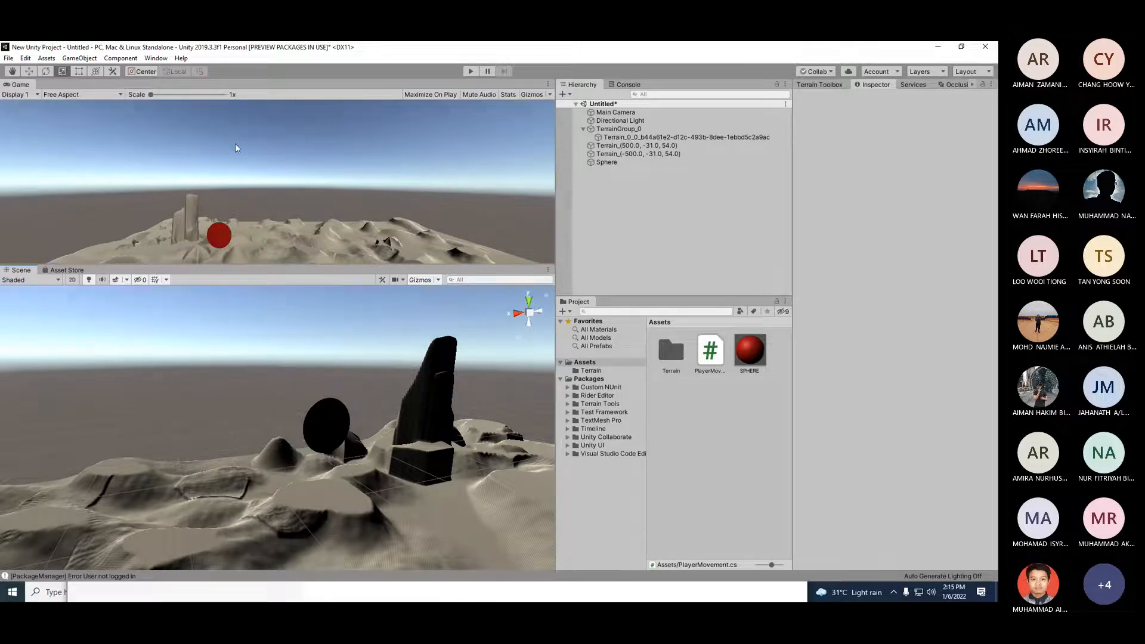
left_click(156, 59)
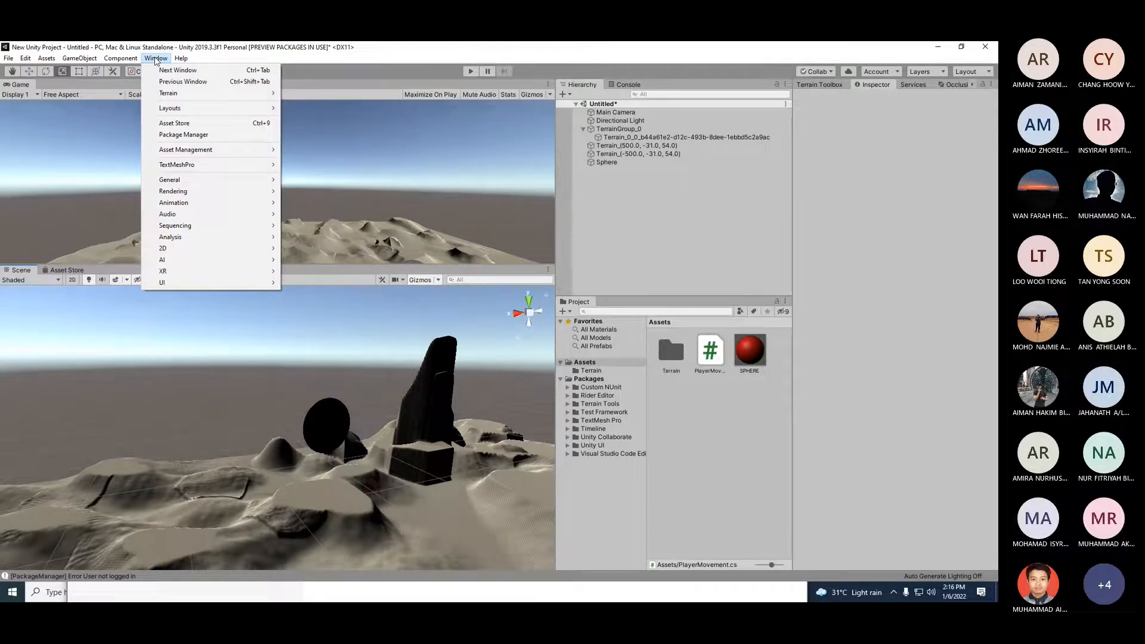
mouse_move(181, 58)
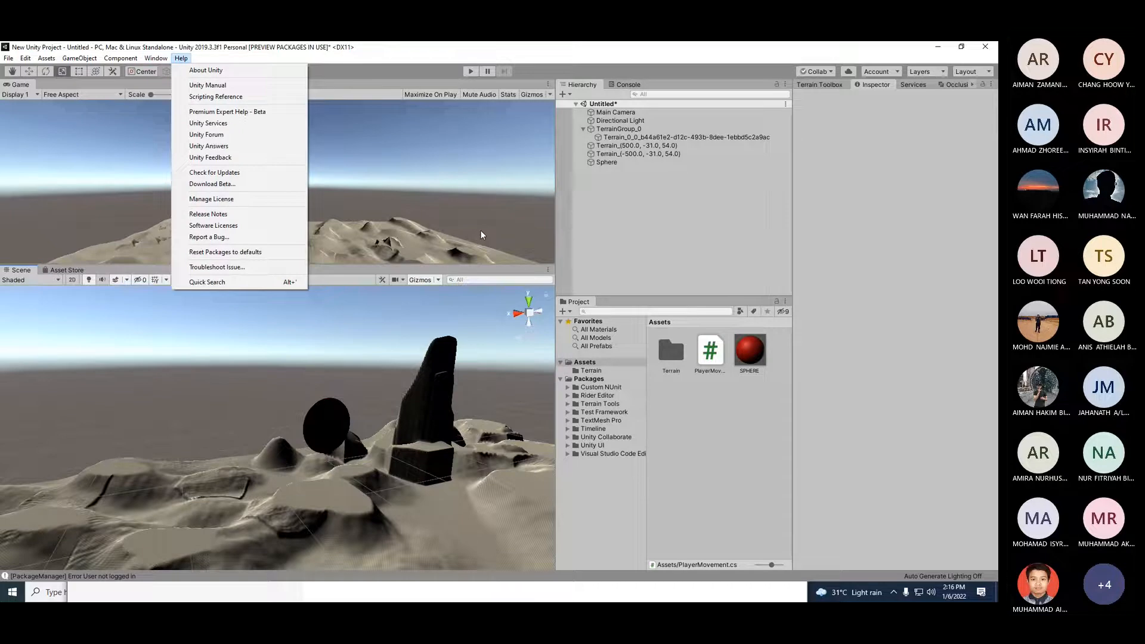
left_click(453, 237)
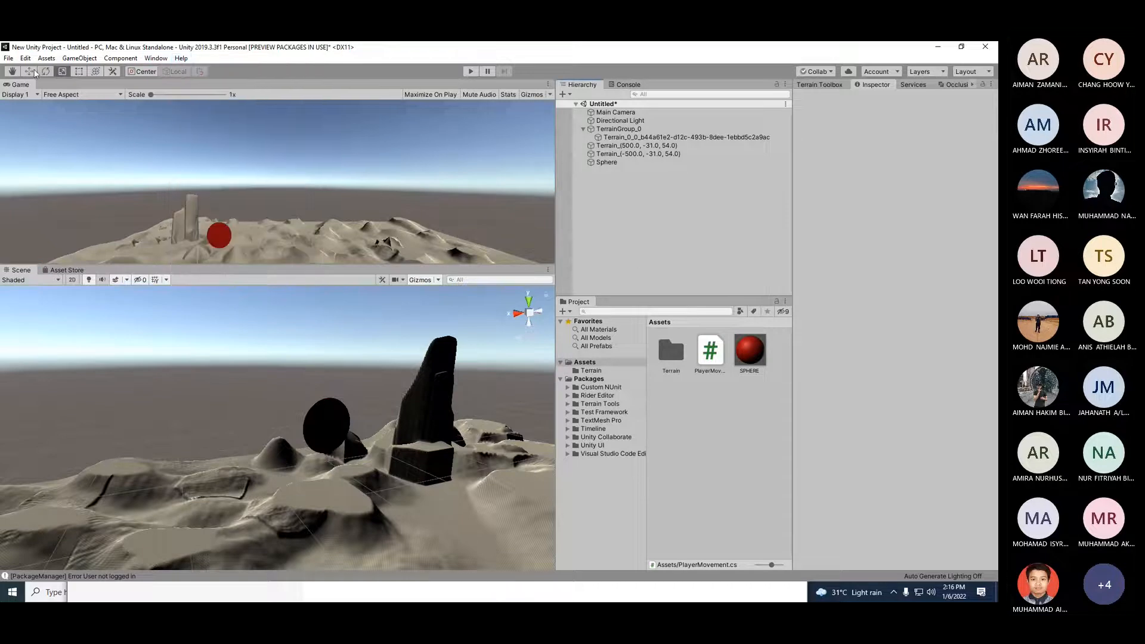
Step: Start a new scene, saving the current scene as terrainONE in the Assets folder first
left_click(9, 58)
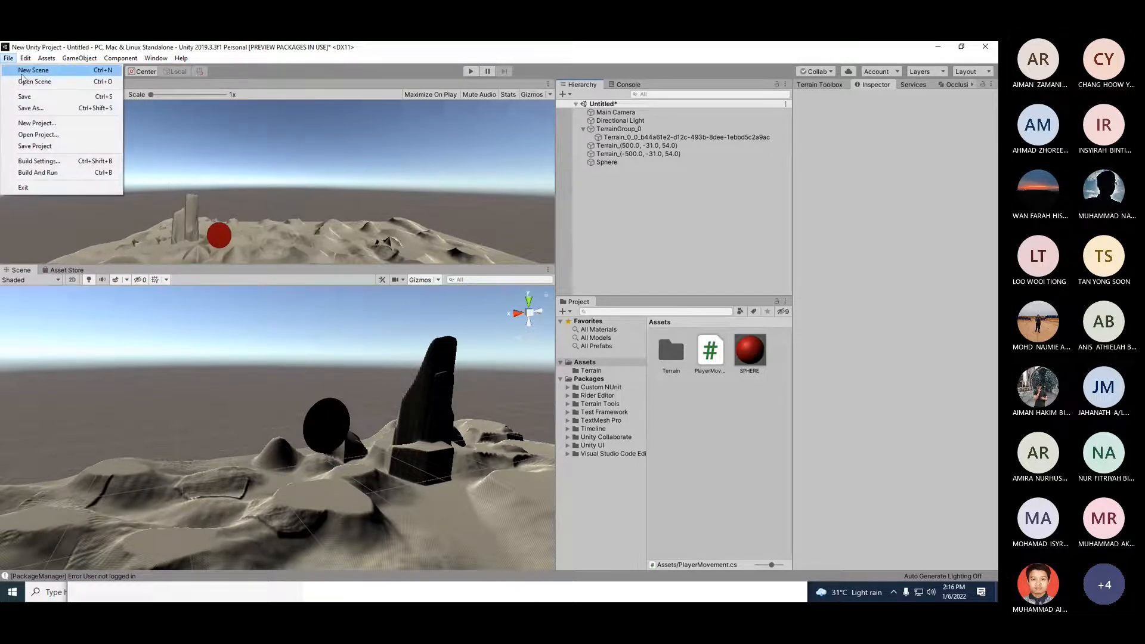
left_click(24, 71)
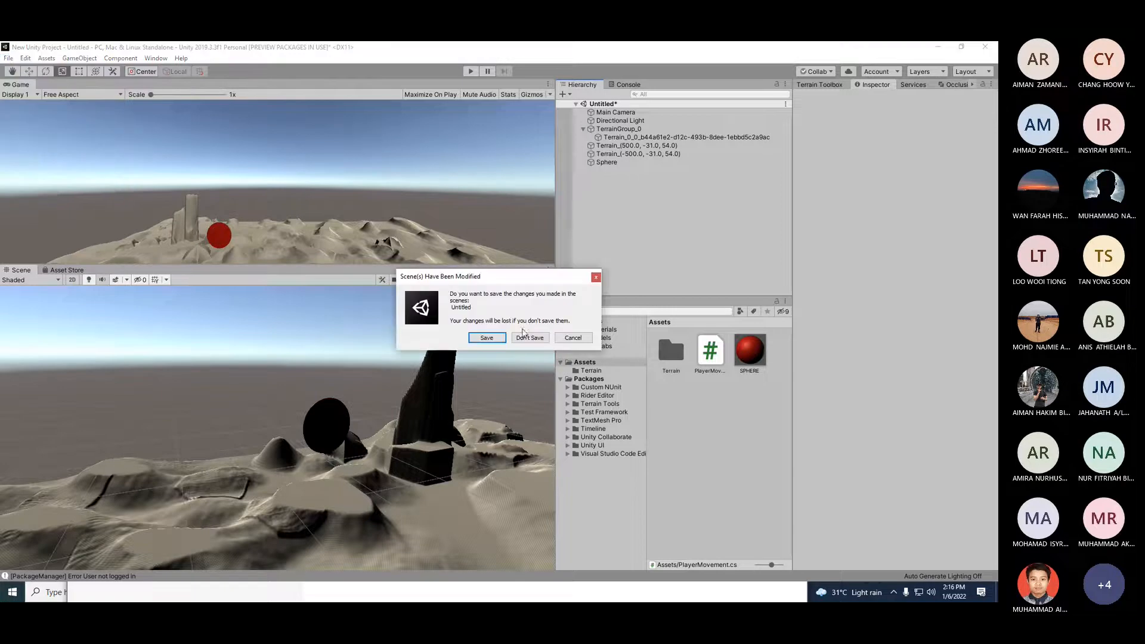
left_click(486, 338)
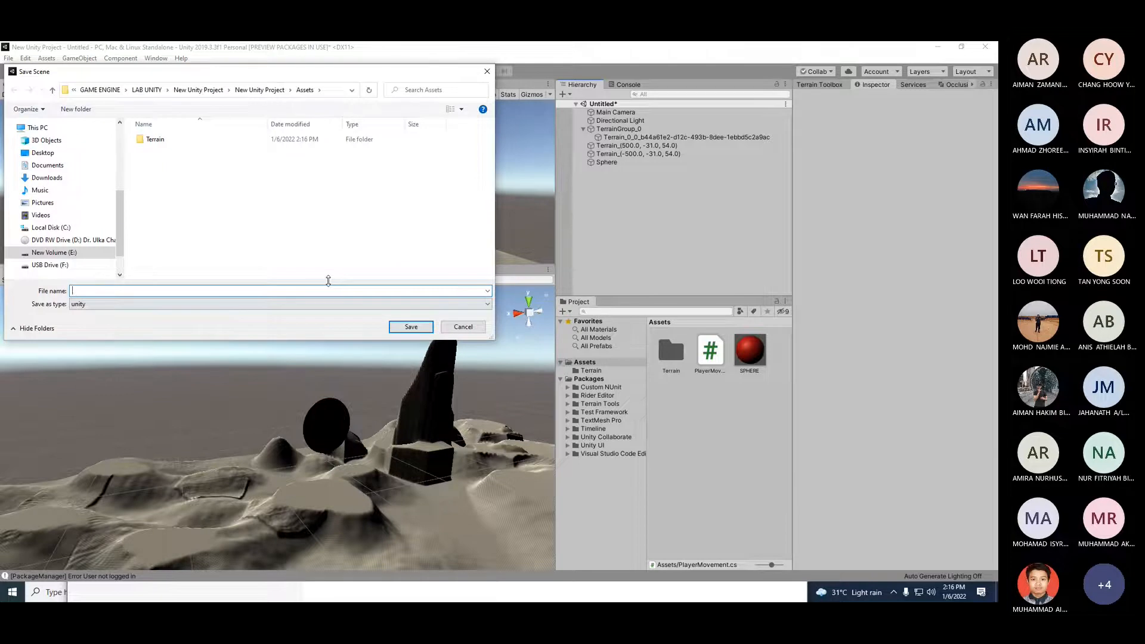
type("terrain0")
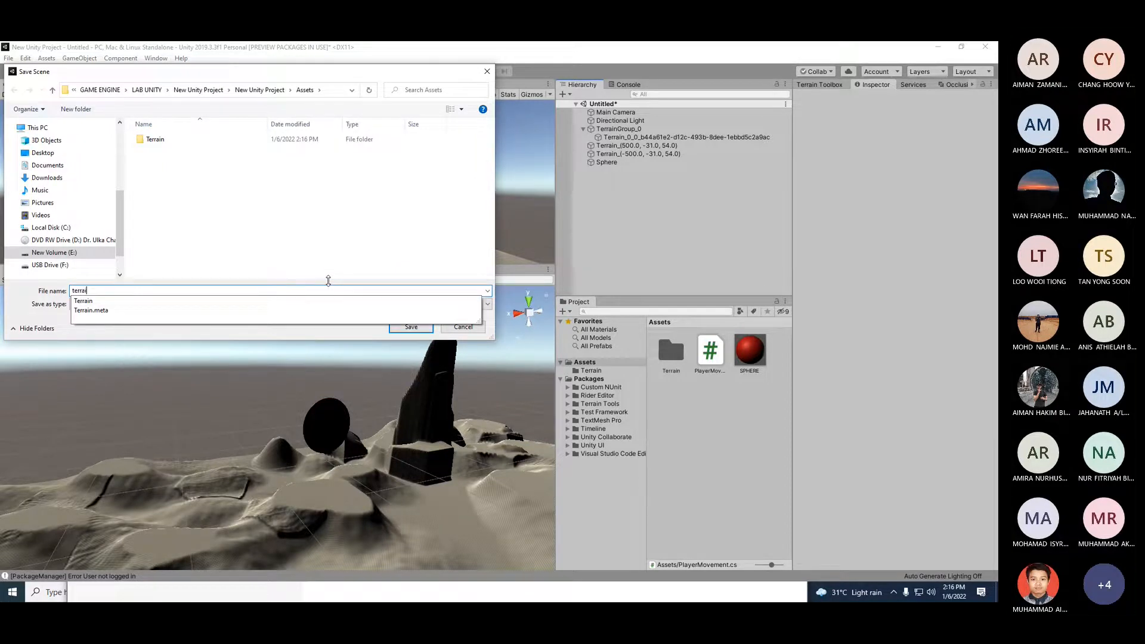
key("Return")
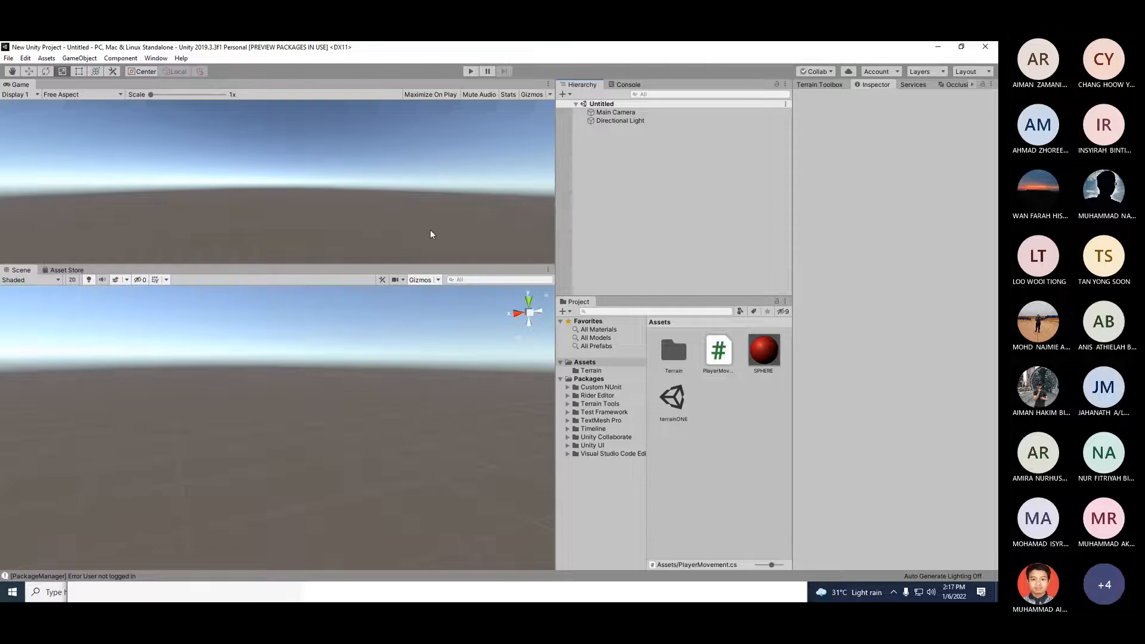
Step: Enlarge the Game view panel and create a new 3D Terrain object in the hierarchy
left_click_drag(434, 267, 440, 331)
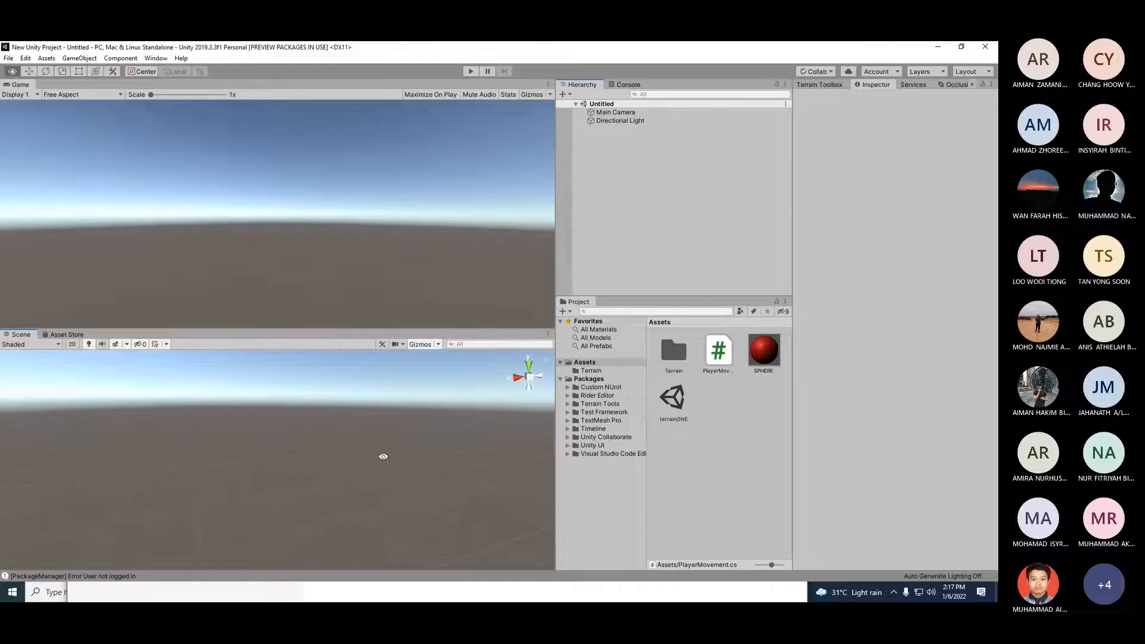
right_click(613, 255)
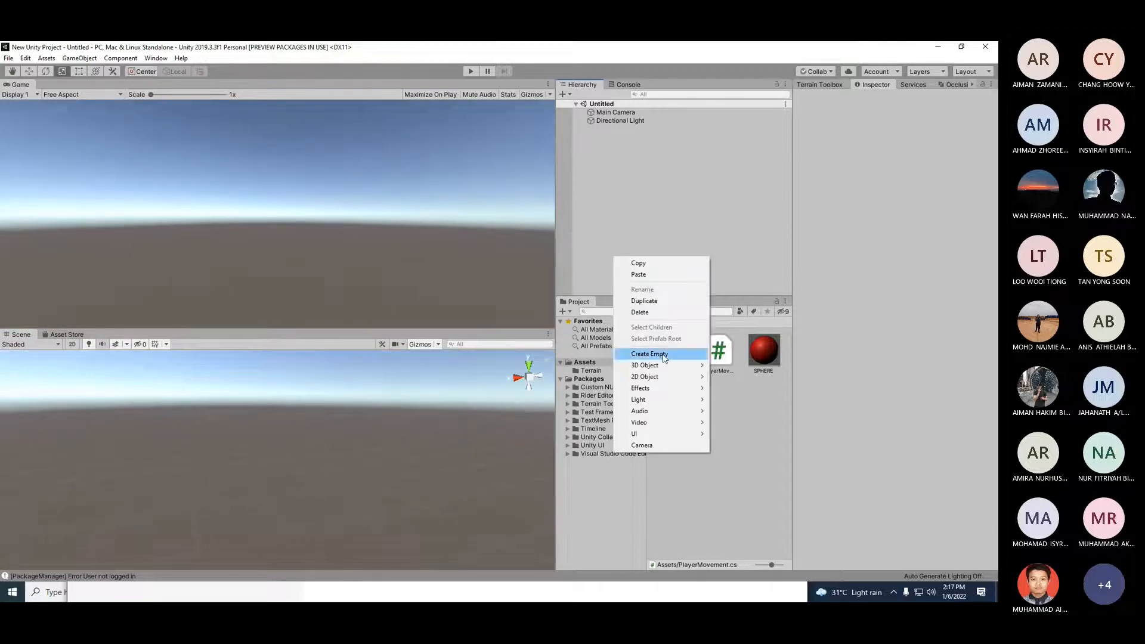
mouse_move(664, 366)
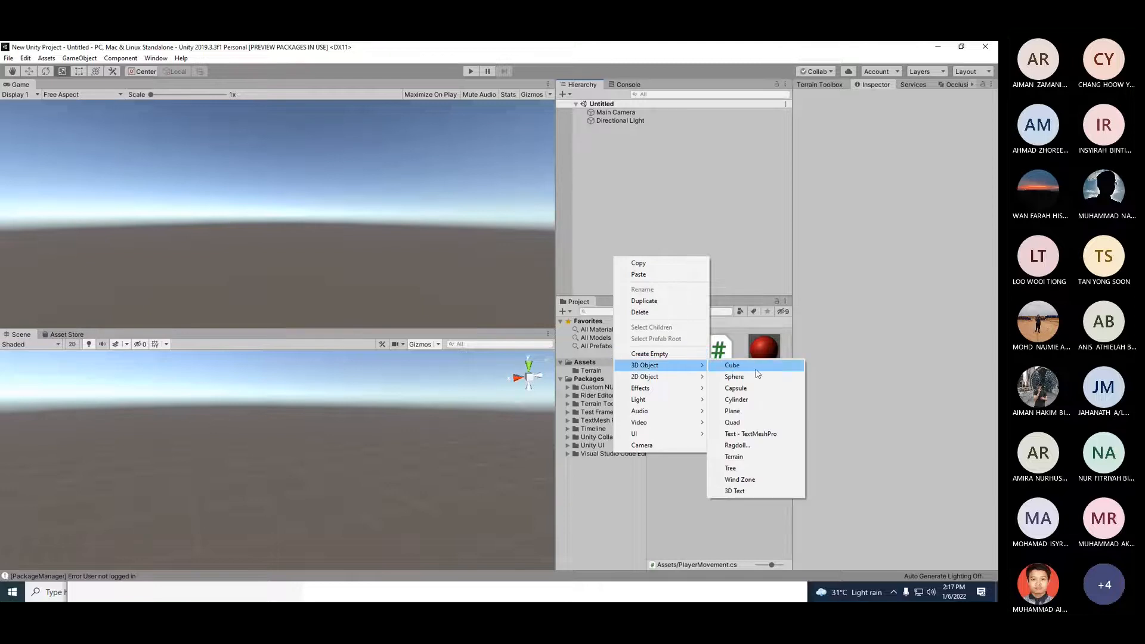
left_click(749, 457)
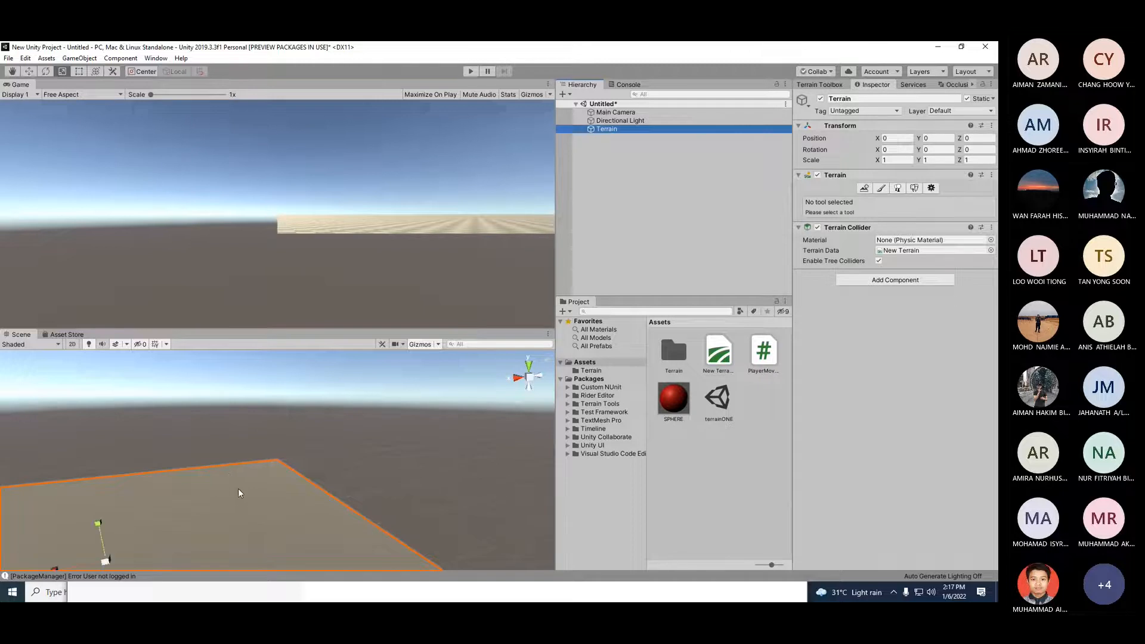
scroll(210, 506, "down", 3)
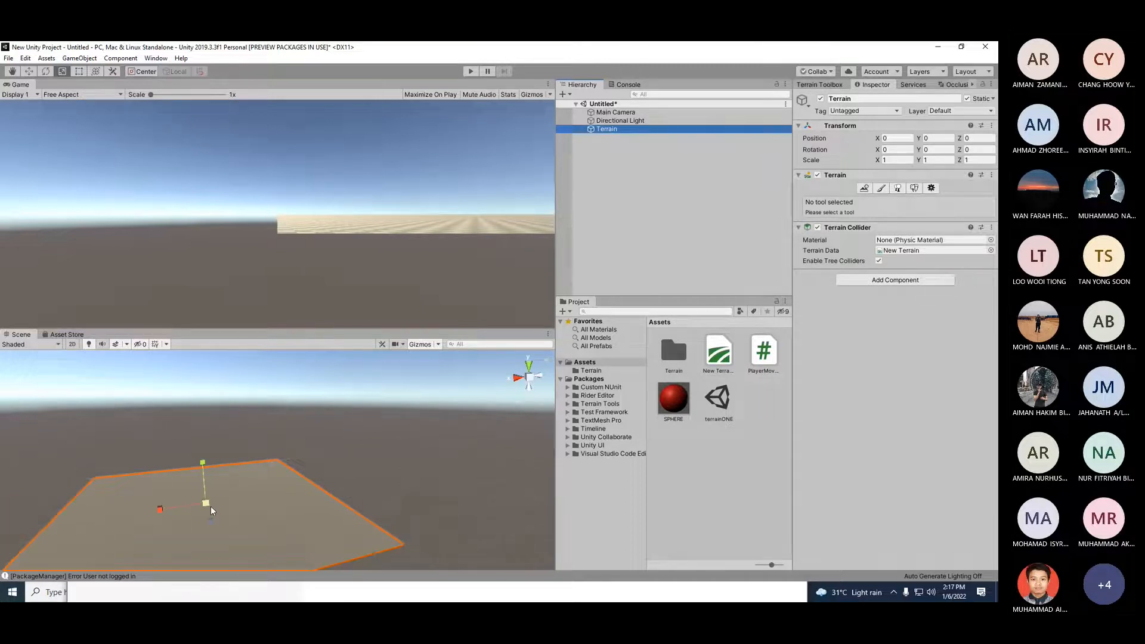
scroll(210, 506, "down", 3)
left_click_drag(114, 541, 173, 527, "alt")
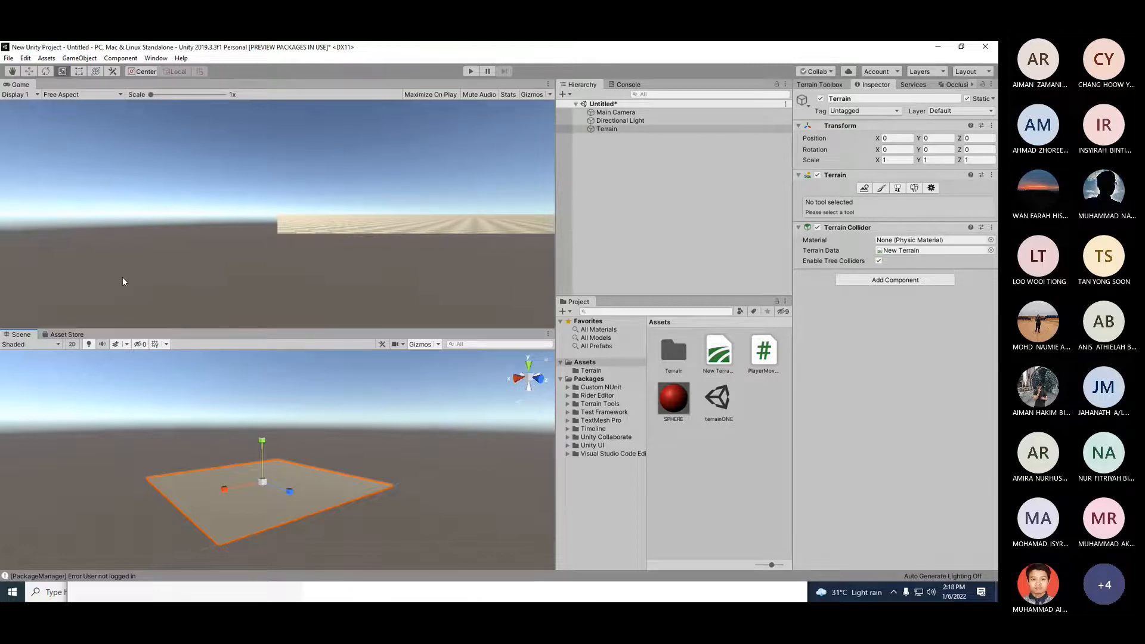
Step: Open the Package Manager and toggle Show preview packages off and back on under Advanced
left_click(156, 58)
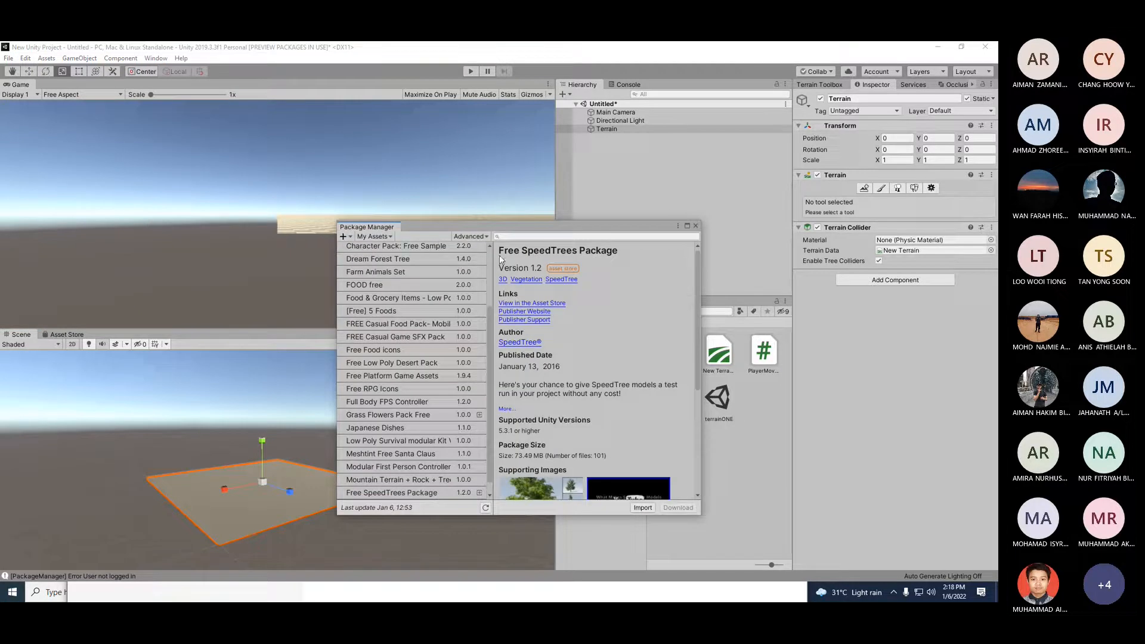
left_click(478, 236)
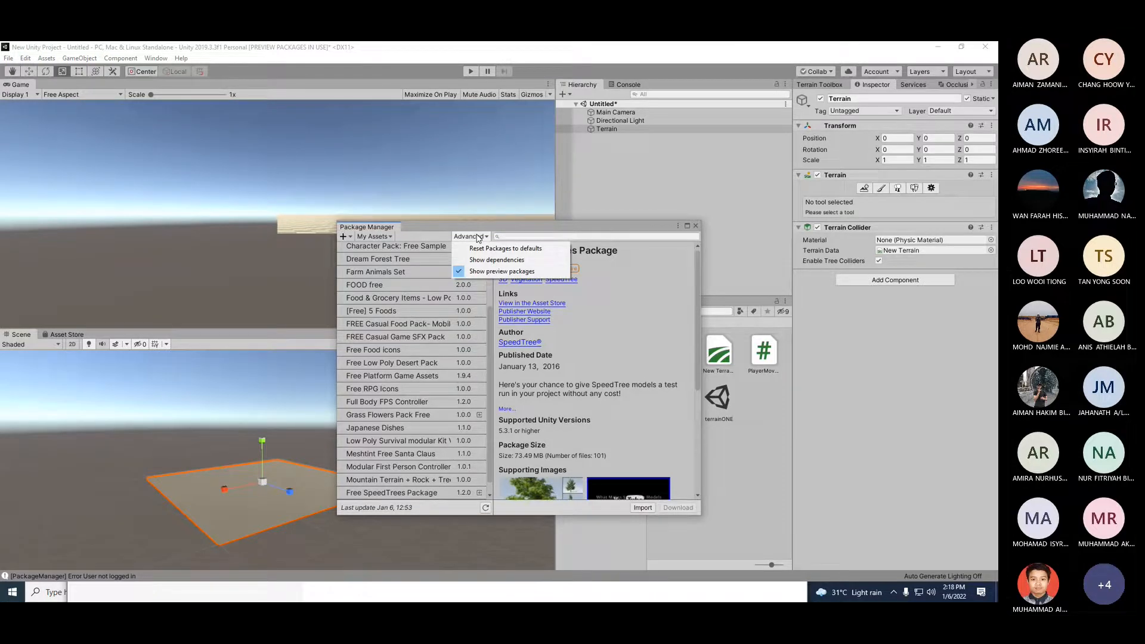
left_click(477, 273)
left_click(470, 237)
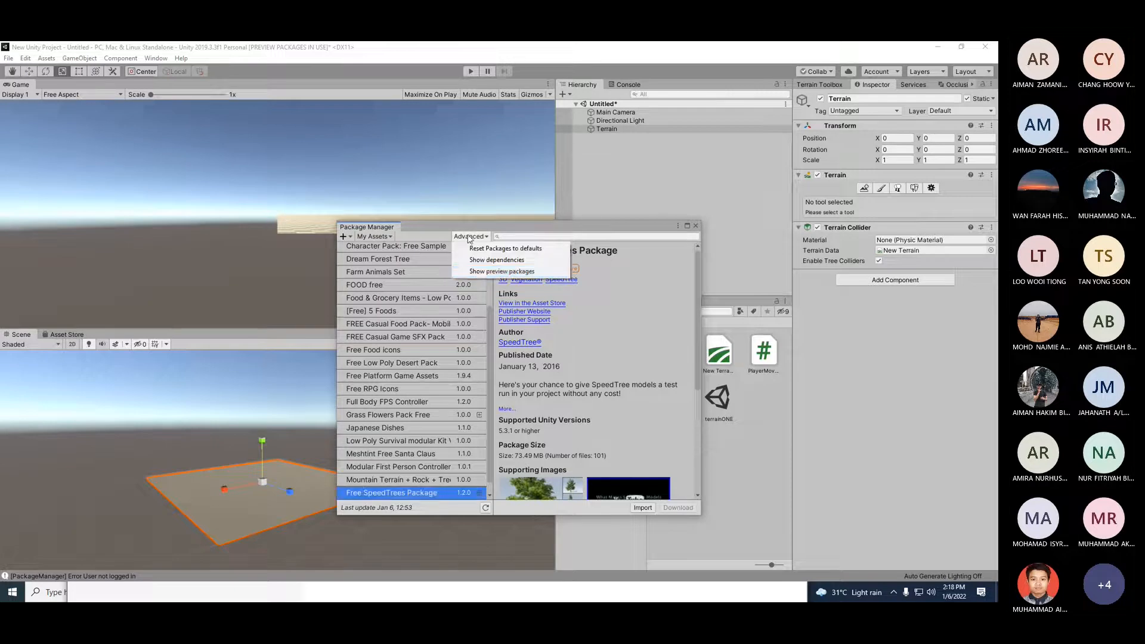
left_click(479, 273)
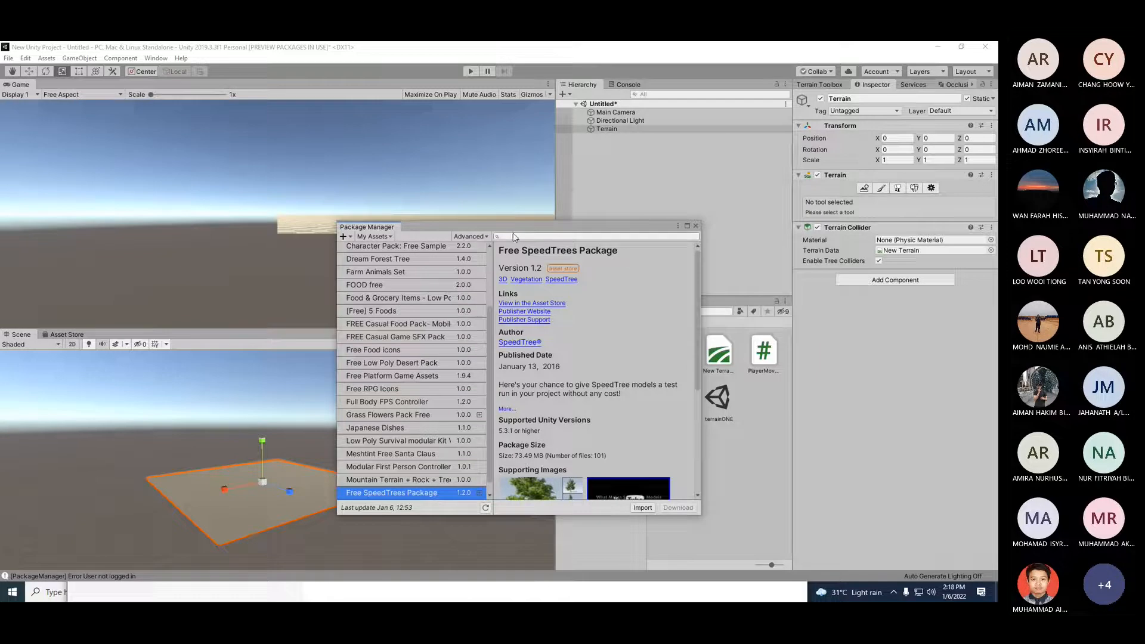
left_click(483, 237)
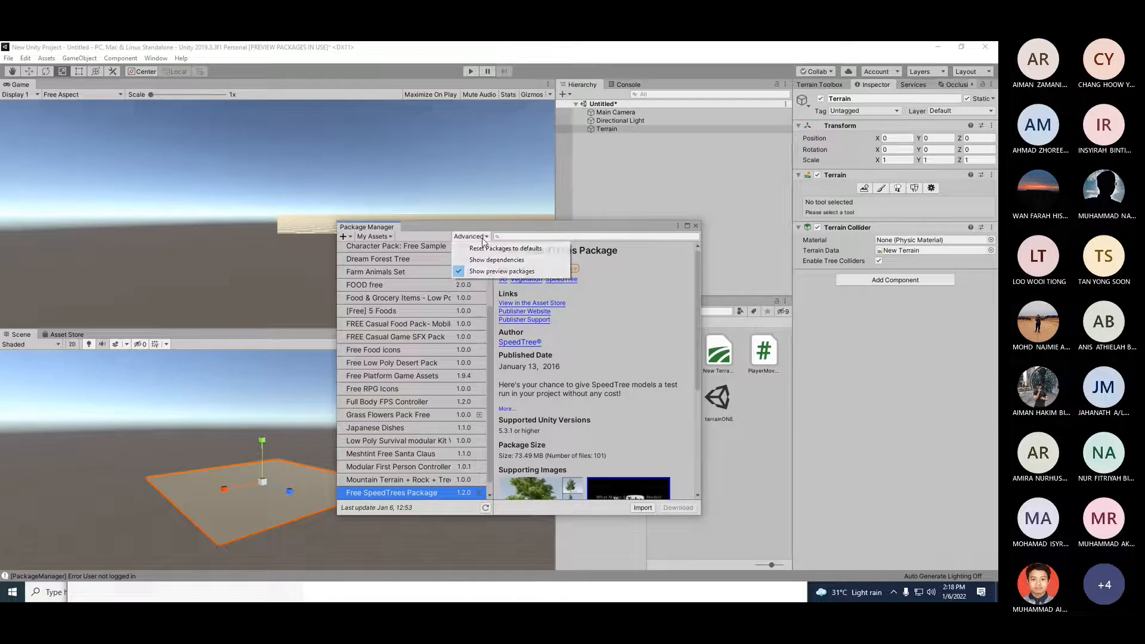
Step: Search the Package Manager for TERRAIN TOOLS, review the package details, and close the window
left_click(529, 238)
type("TERR")
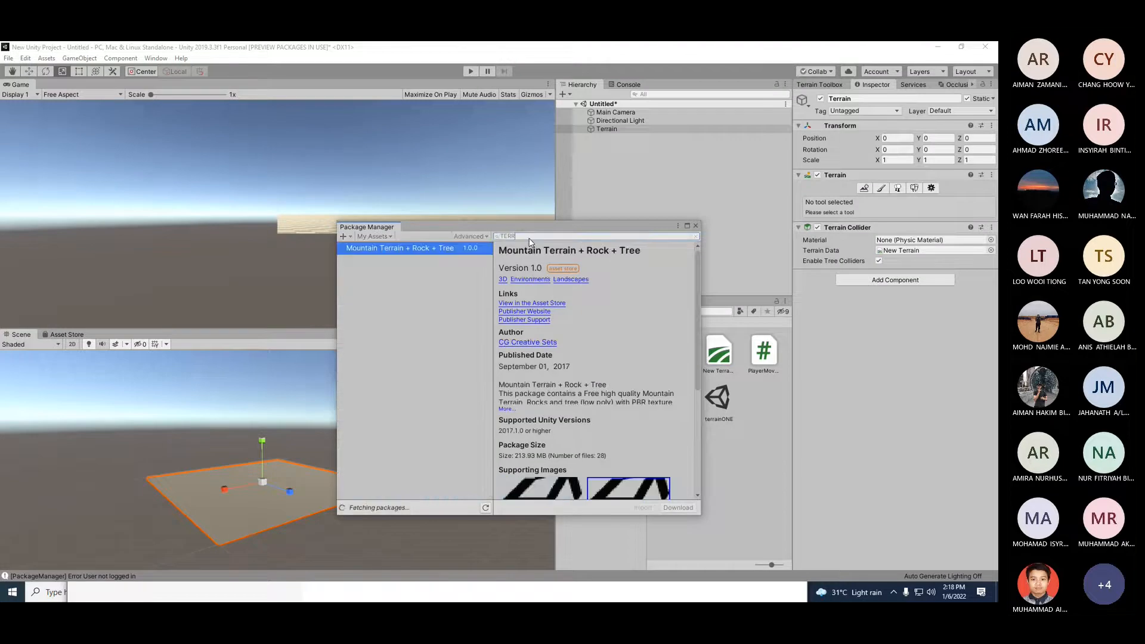
type("AIN")
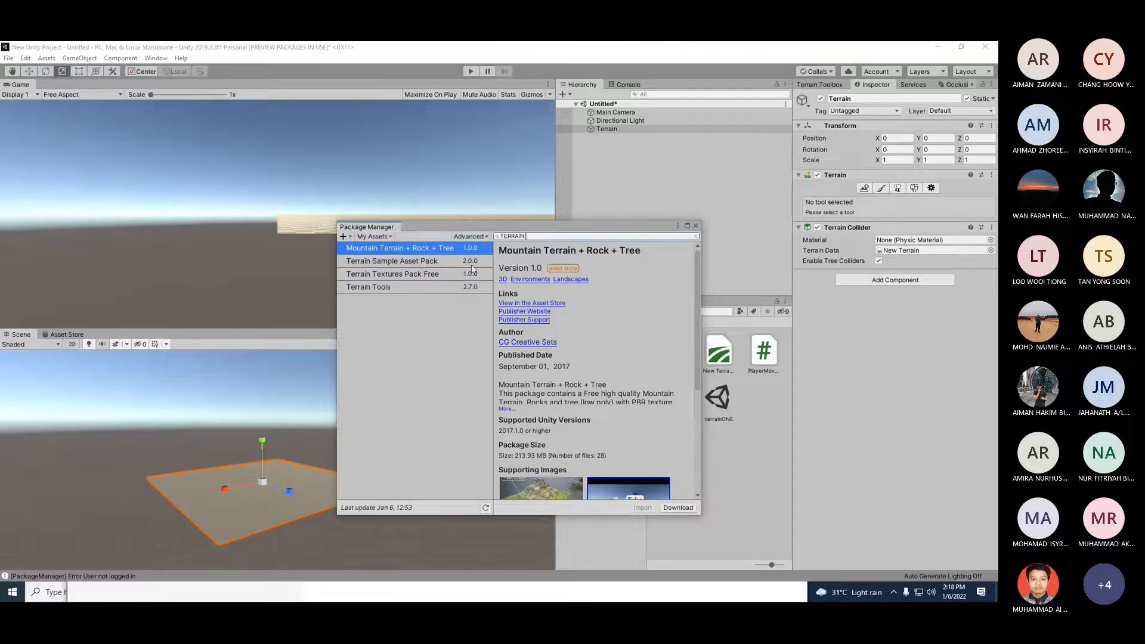
type(" TOOLS")
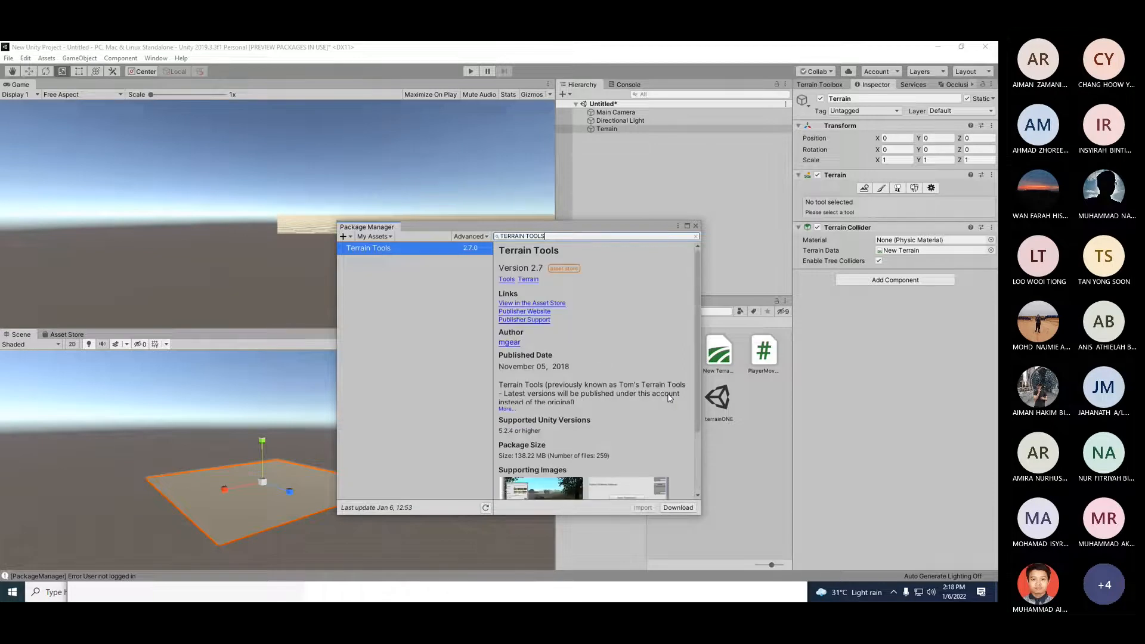
scroll(668, 392, "down", 3)
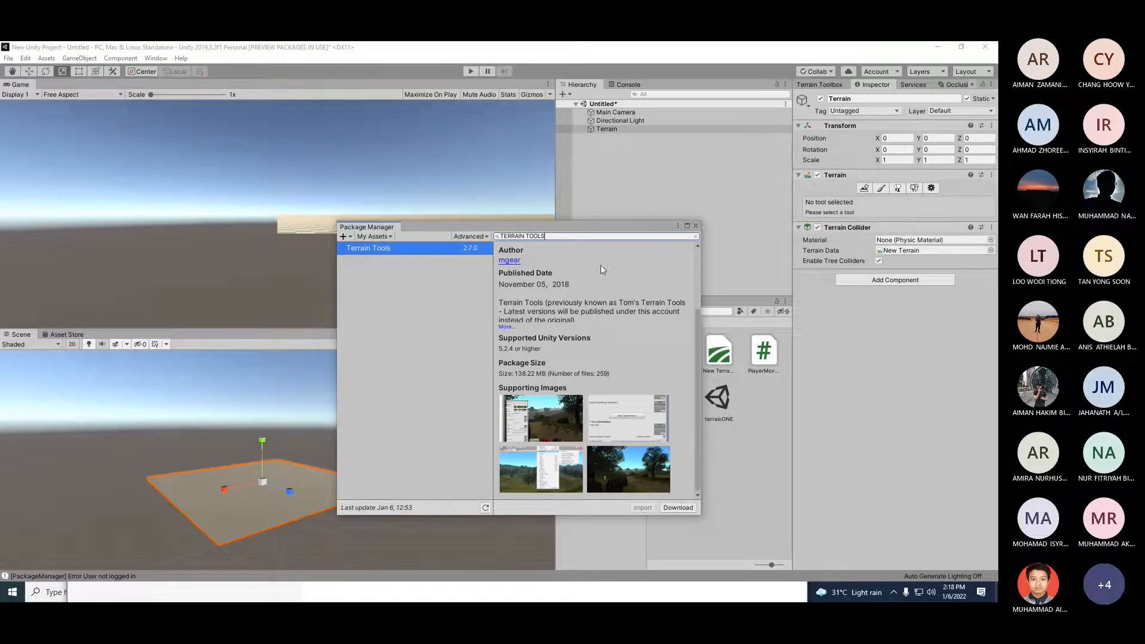
left_click(695, 226)
left_click(156, 59)
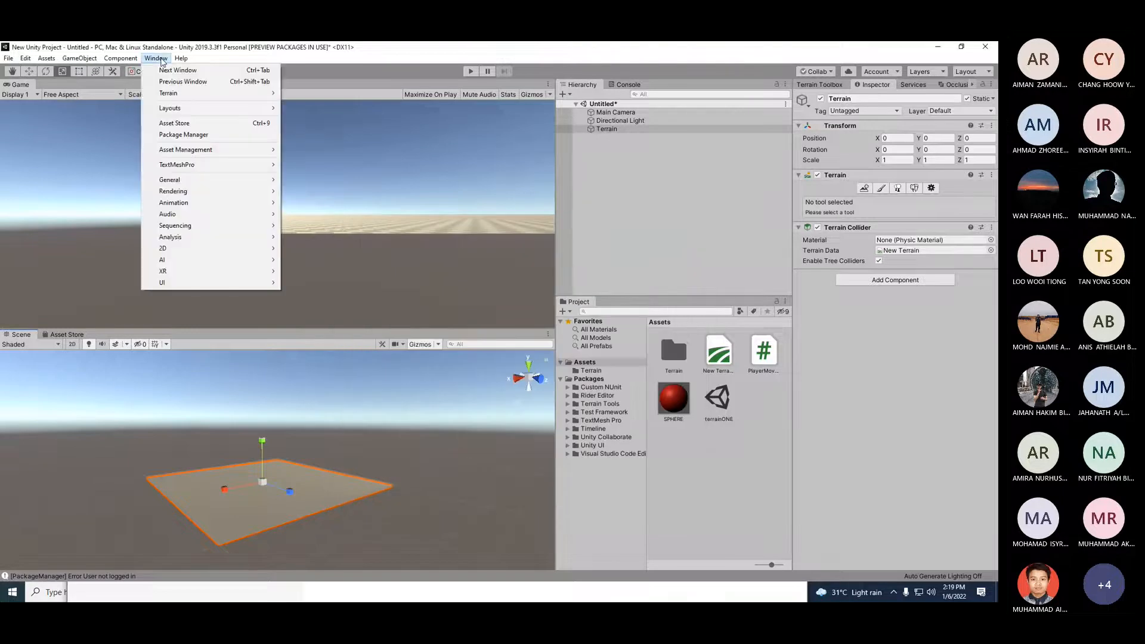
mouse_move(234, 97)
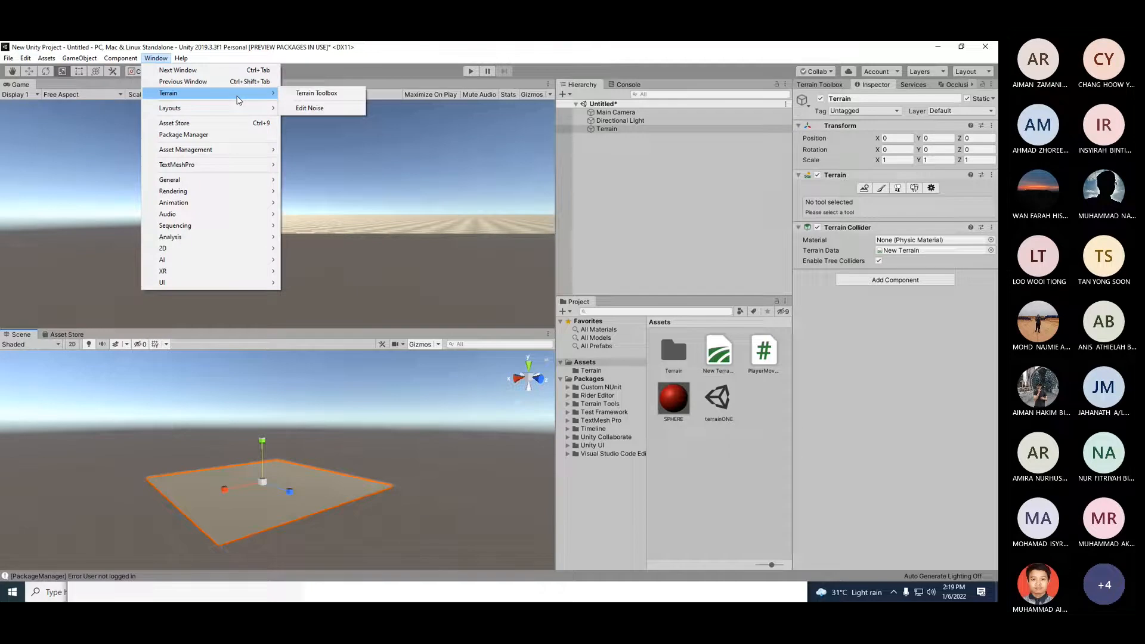
left_click(652, 211)
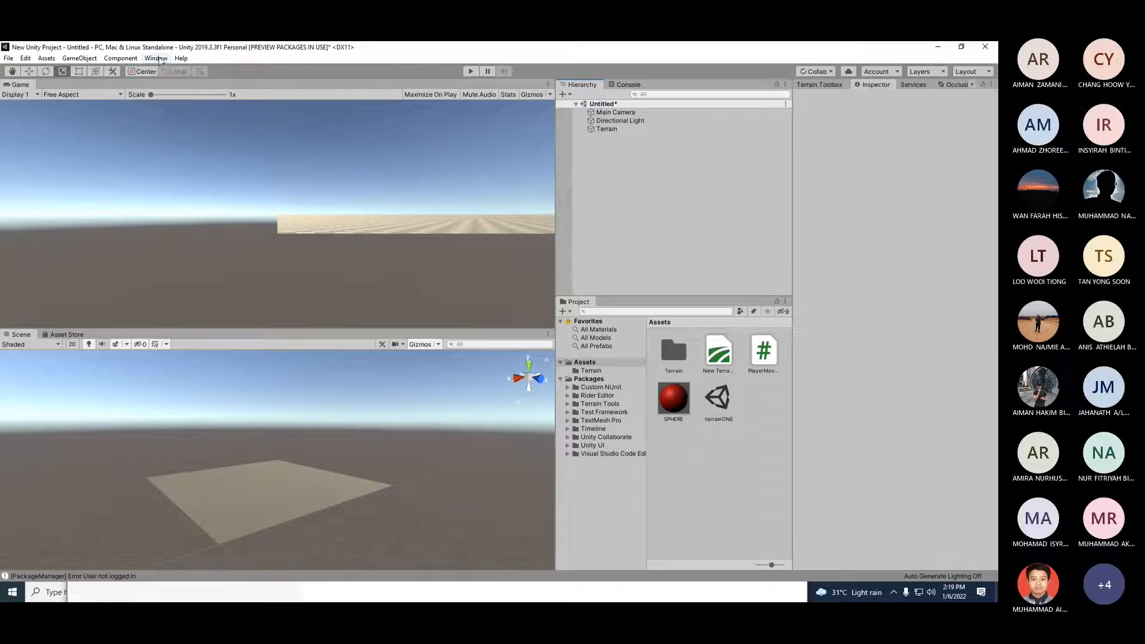
left_click(157, 59)
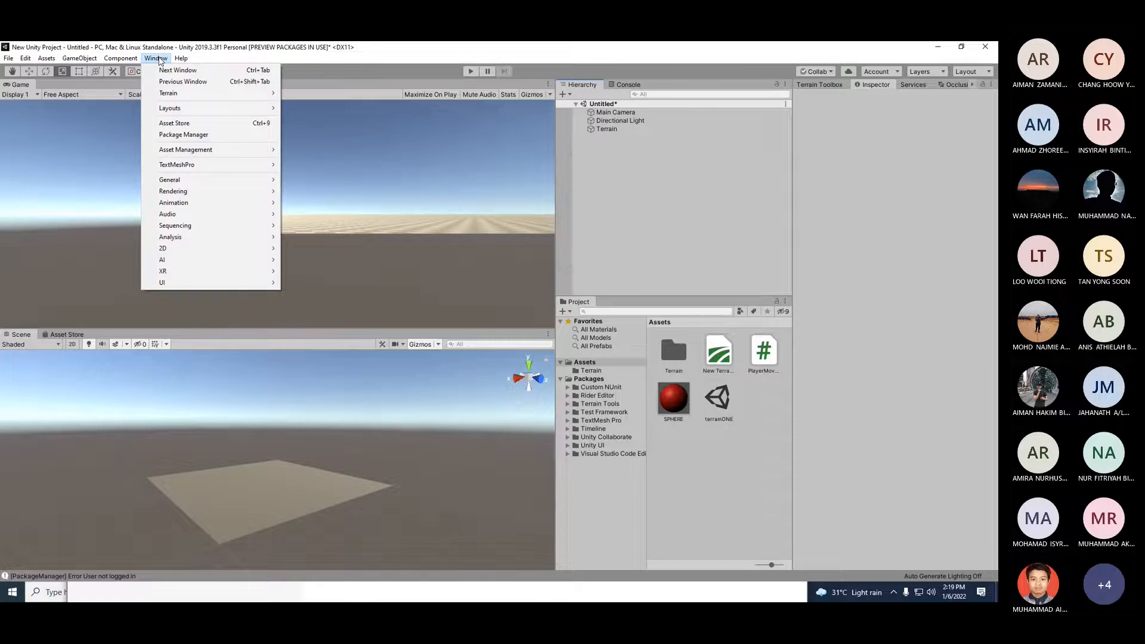
mouse_move(192, 94)
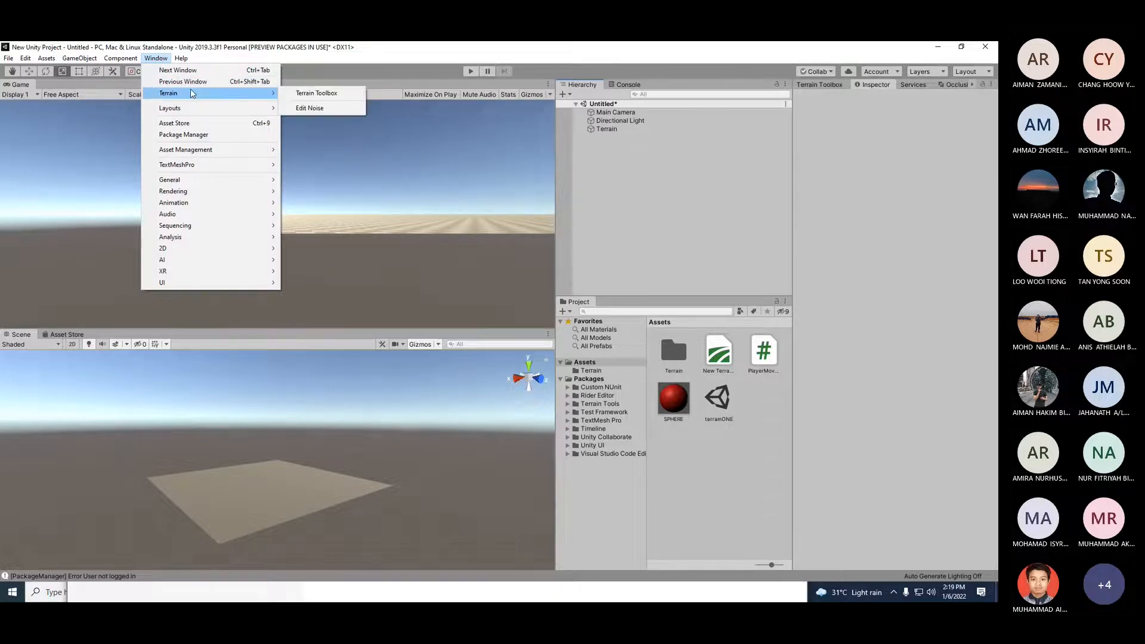
left_click(670, 215)
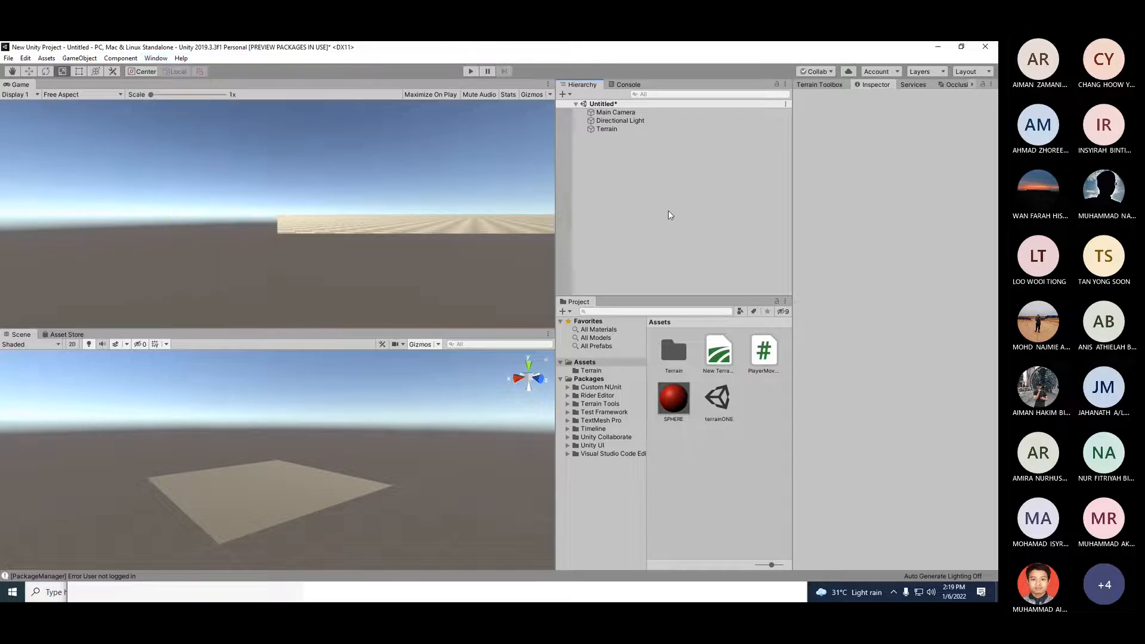
scroll(277, 519, "up", 3)
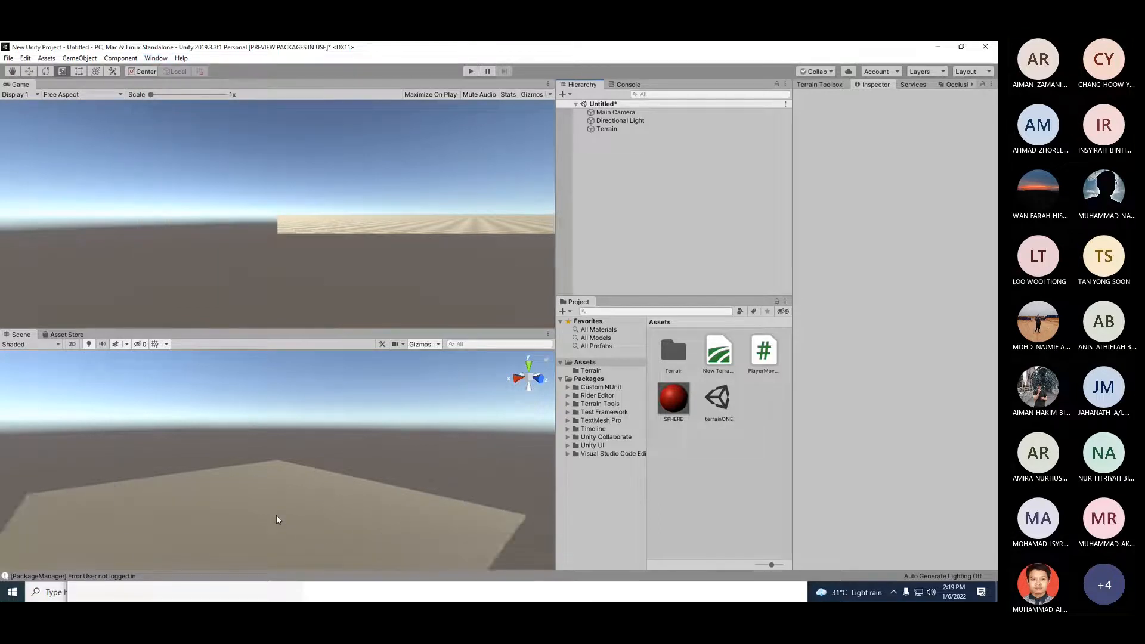
scroll(277, 520, "down", 2)
scroll(277, 519, "up", 3)
scroll(276, 520, "down", 2)
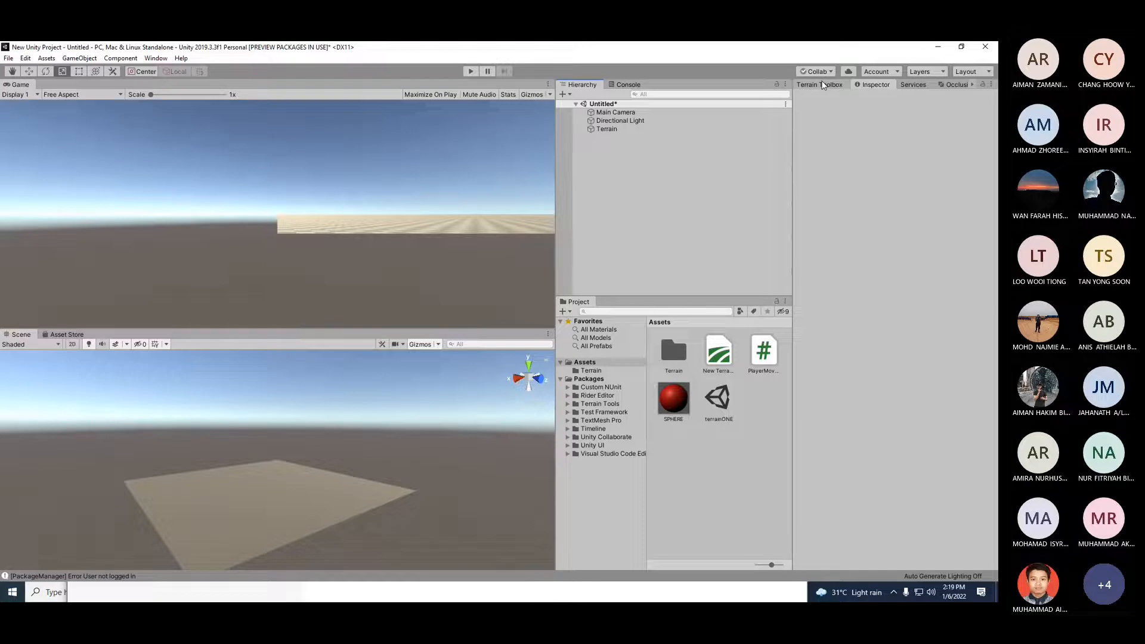
Step: Switch back and forth between the Terrain Toolbox and Inspector tabs with the Terrain object selected
left_click(822, 85)
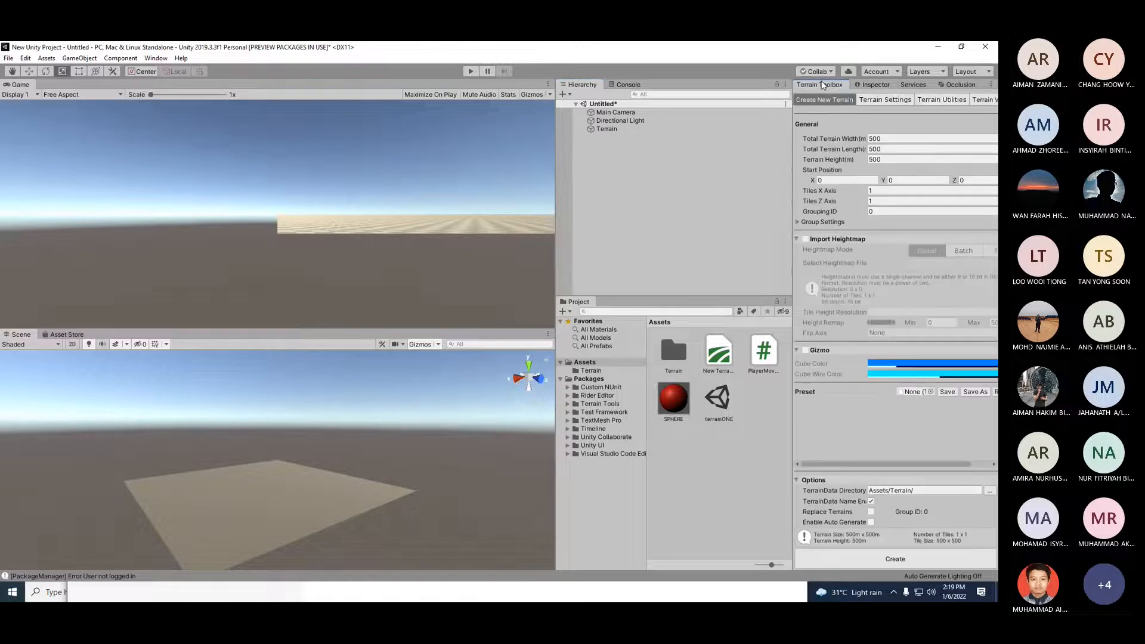
left_click(872, 85)
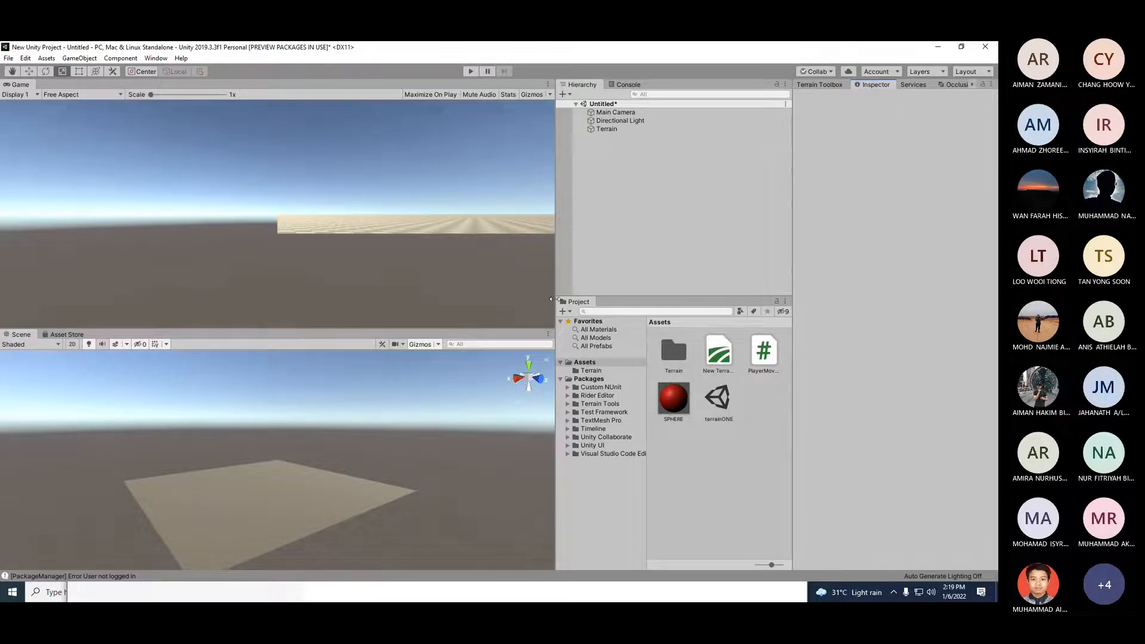
left_click(609, 130)
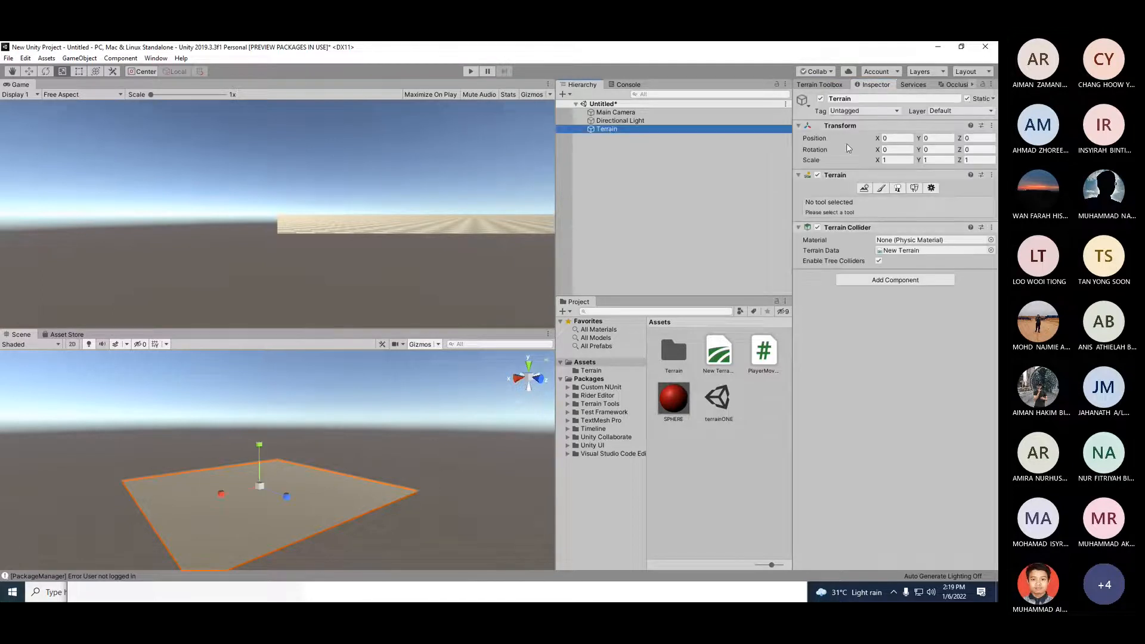
left_click(821, 85)
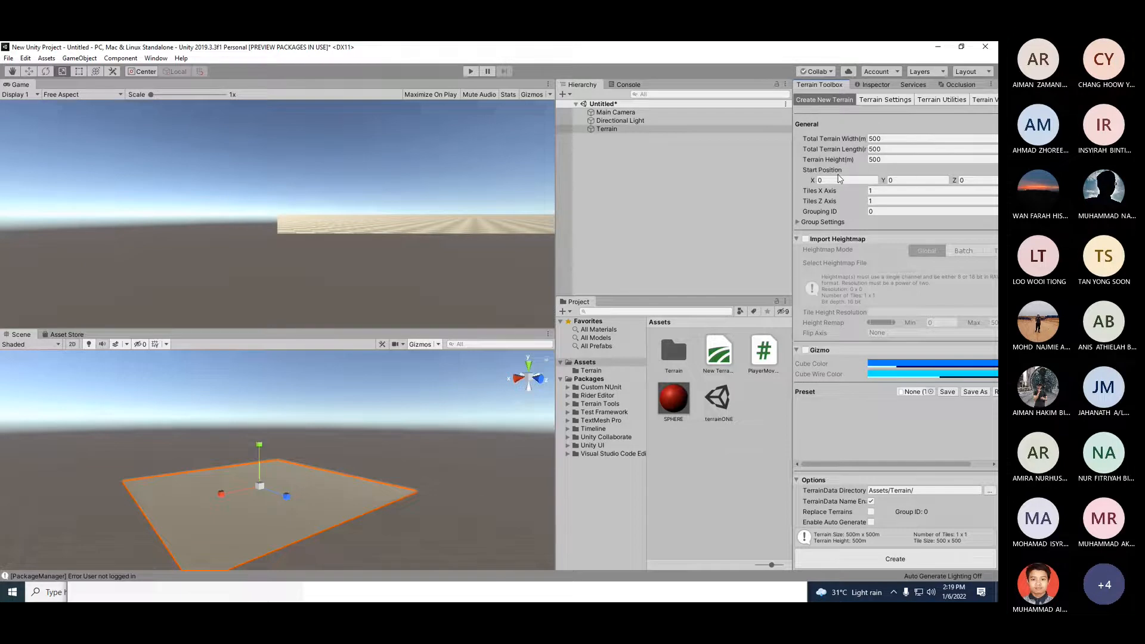
left_click(872, 85)
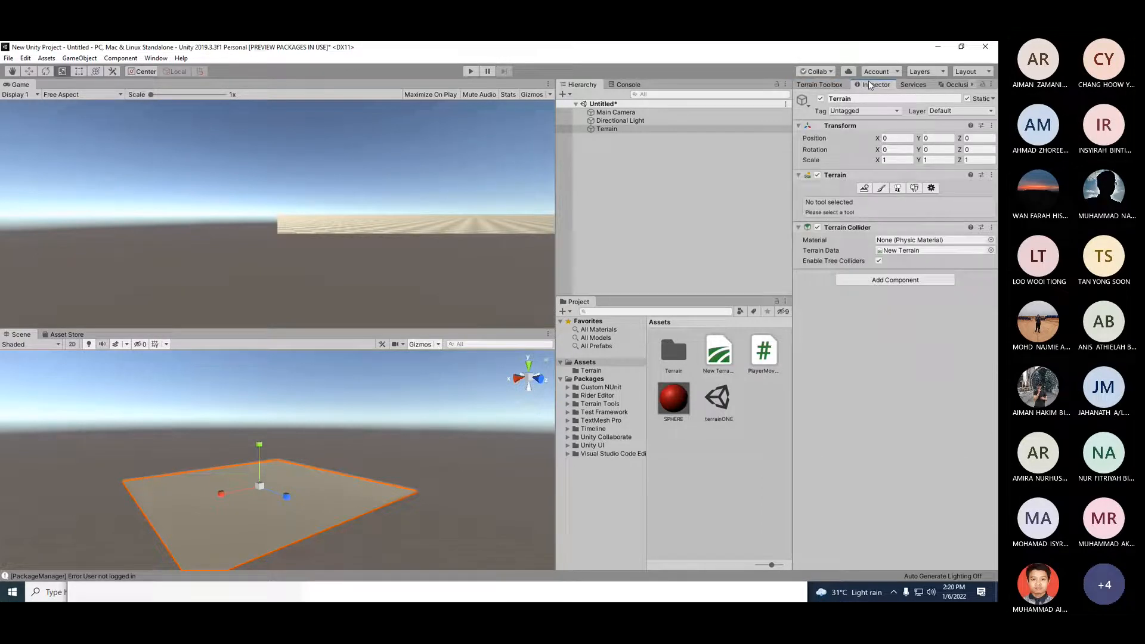
left_click(835, 85)
left_click(872, 84)
left_click(821, 84)
Step: Open the Package Manager, try importing the Terrain Tools asset, and close the window
left_click(156, 58)
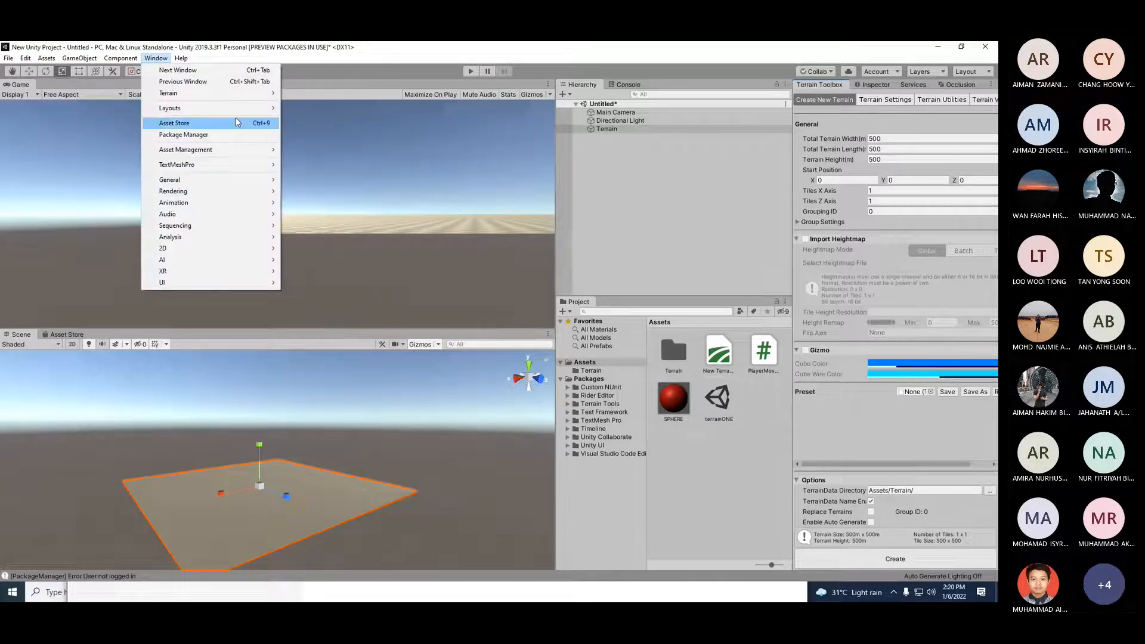
left_click(183, 134)
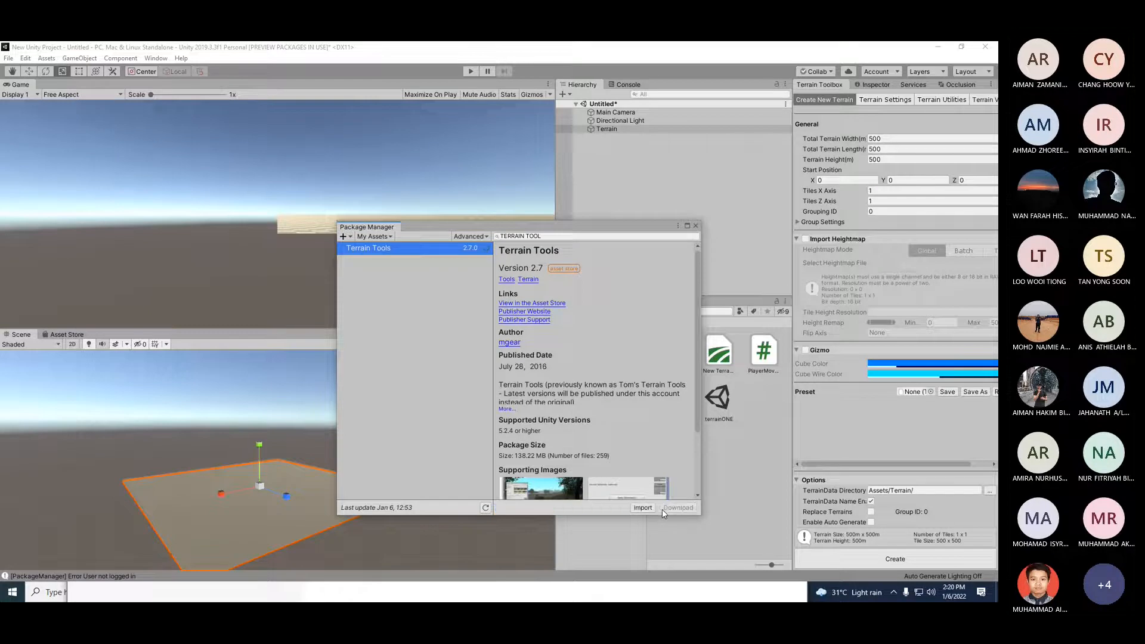
left_click(641, 508)
left_click(696, 226)
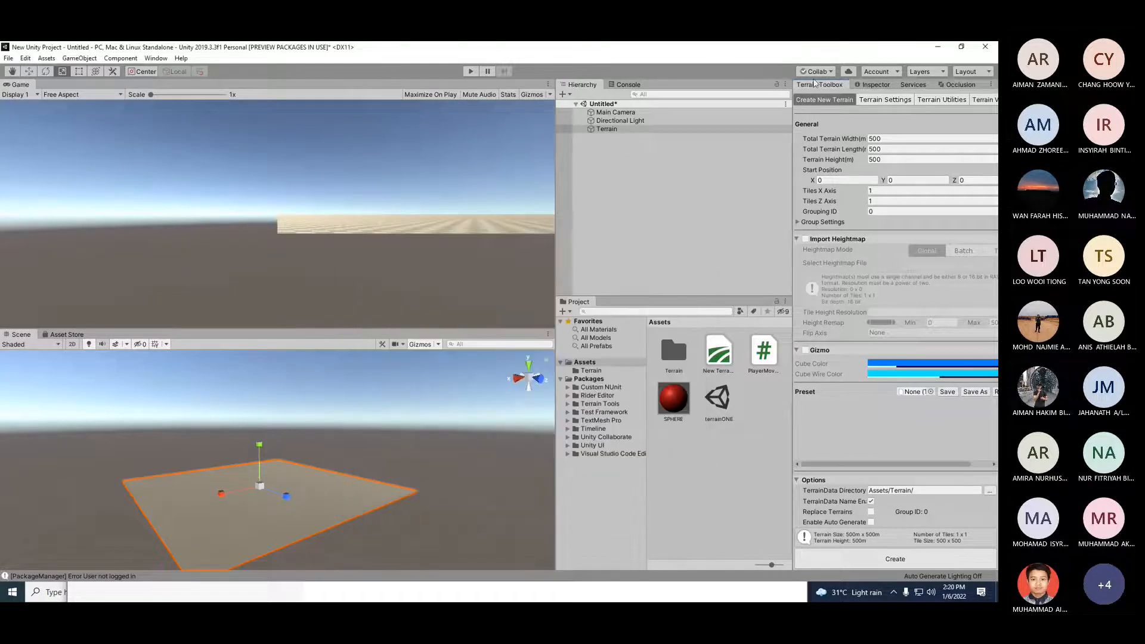
Step: Undock the Terrain Toolbox window, check the Terrain entry under the Window menu, and dock the toolbox back
left_click_drag(814, 88, 414, 234)
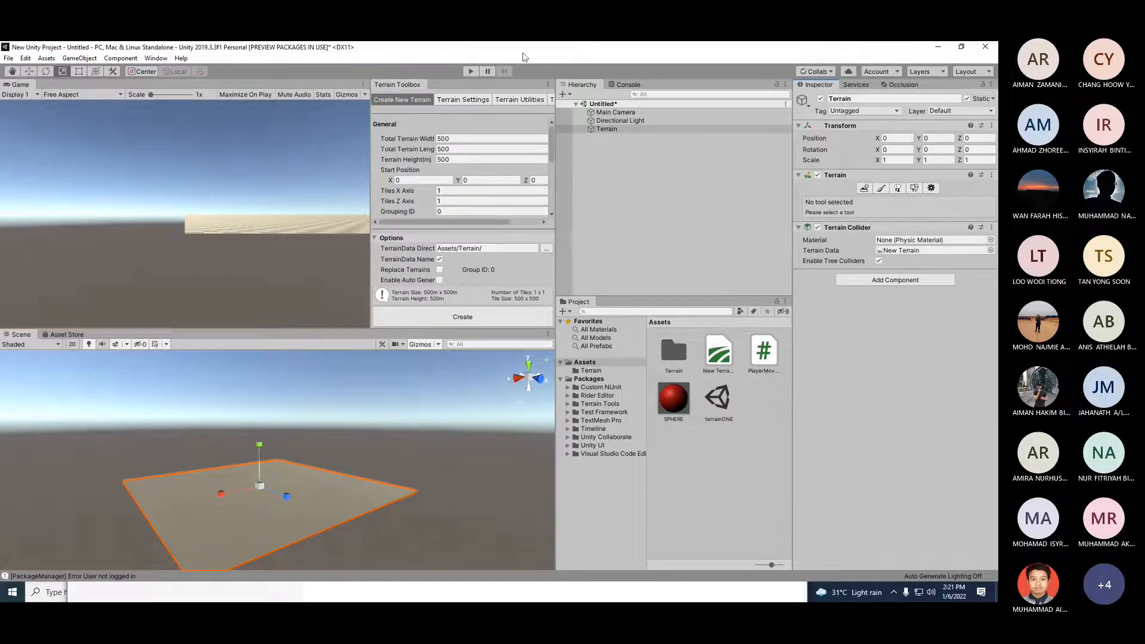
left_click(163, 59)
mouse_move(194, 96)
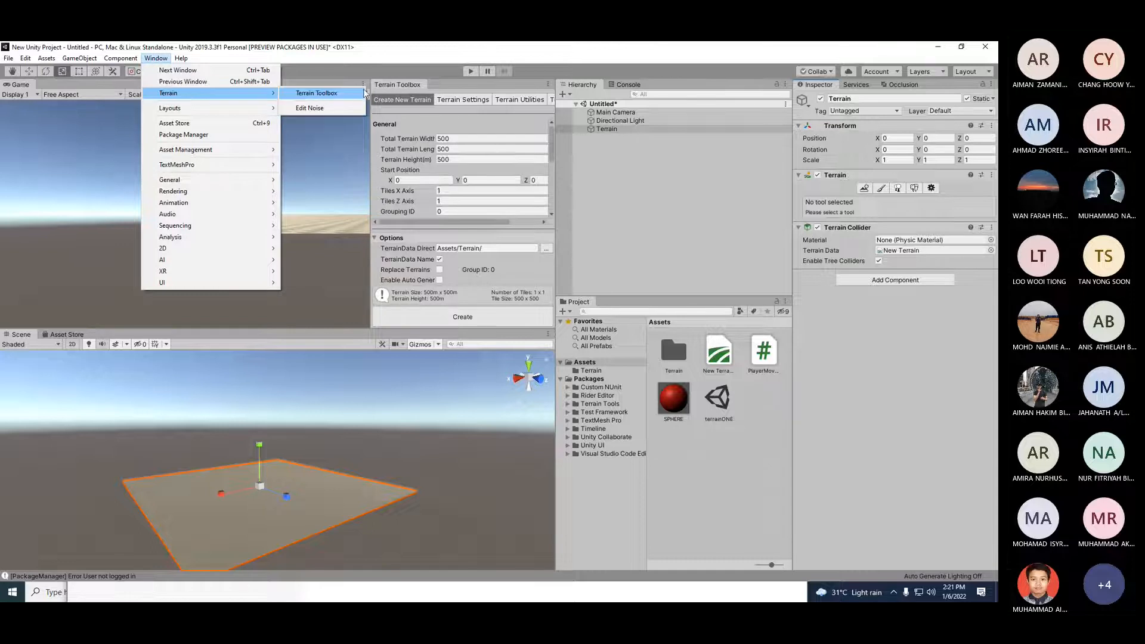
left_click(425, 51)
left_click_drag(397, 84, 812, 90)
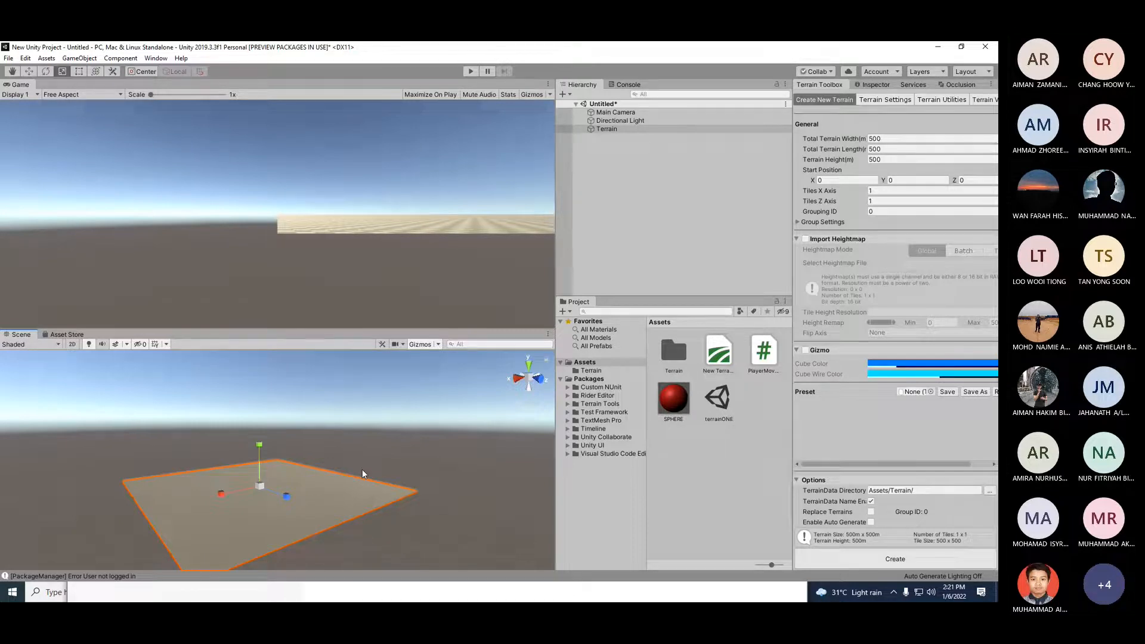
Step: Delete the Terrain object from the scene and widen the Terrain Toolbox panel
key("Delete")
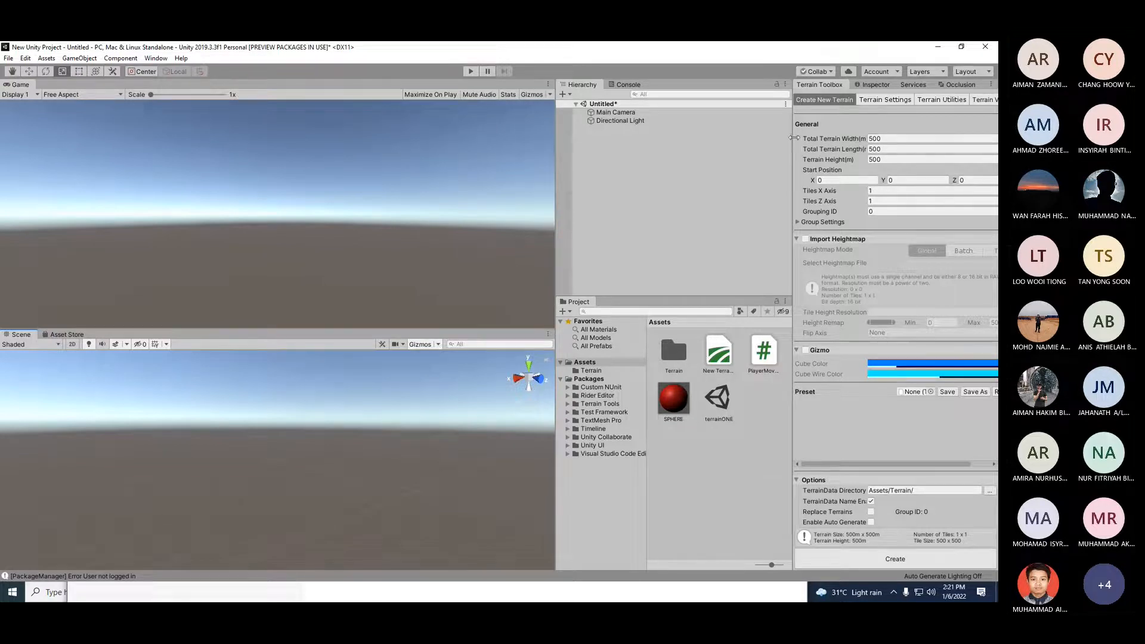
left_click_drag(793, 149, 684, 152)
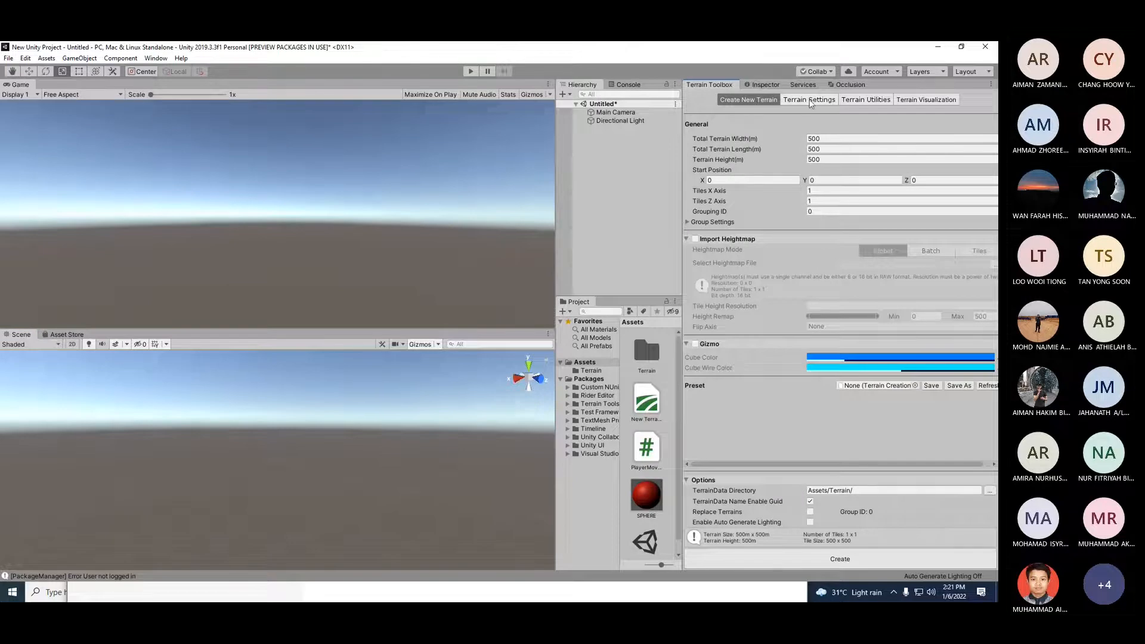
Step: Browse the Terrain Toolbox pages: Create New Terrain, Terrain Settings, Terrain Utilities and Terrain Visualization
left_click(909, 99)
left_click(861, 99)
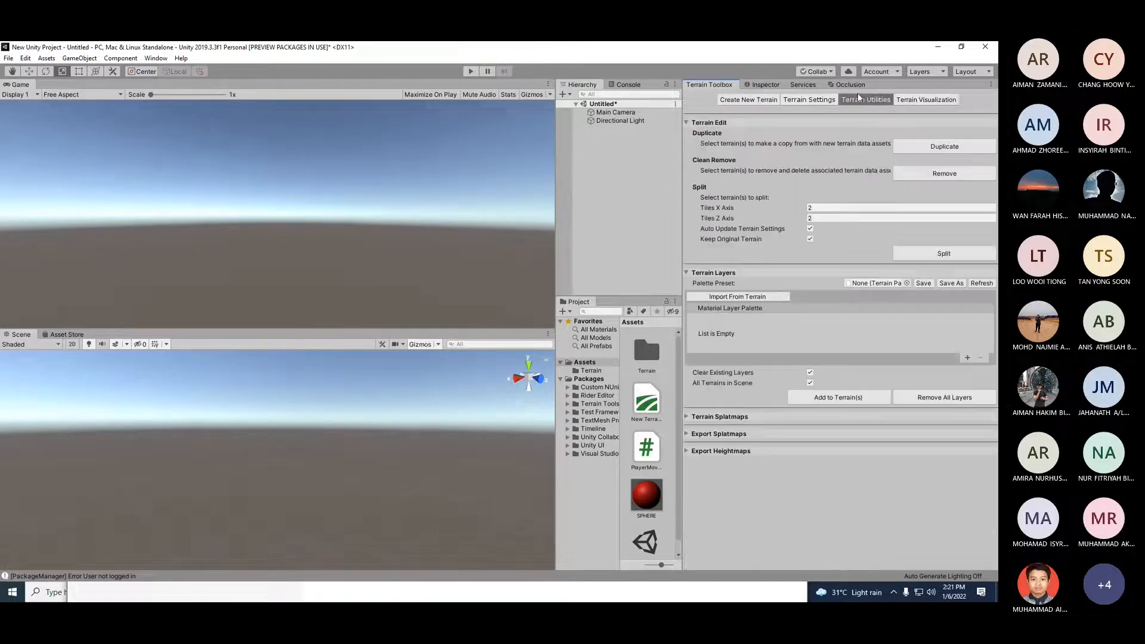
left_click(803, 100)
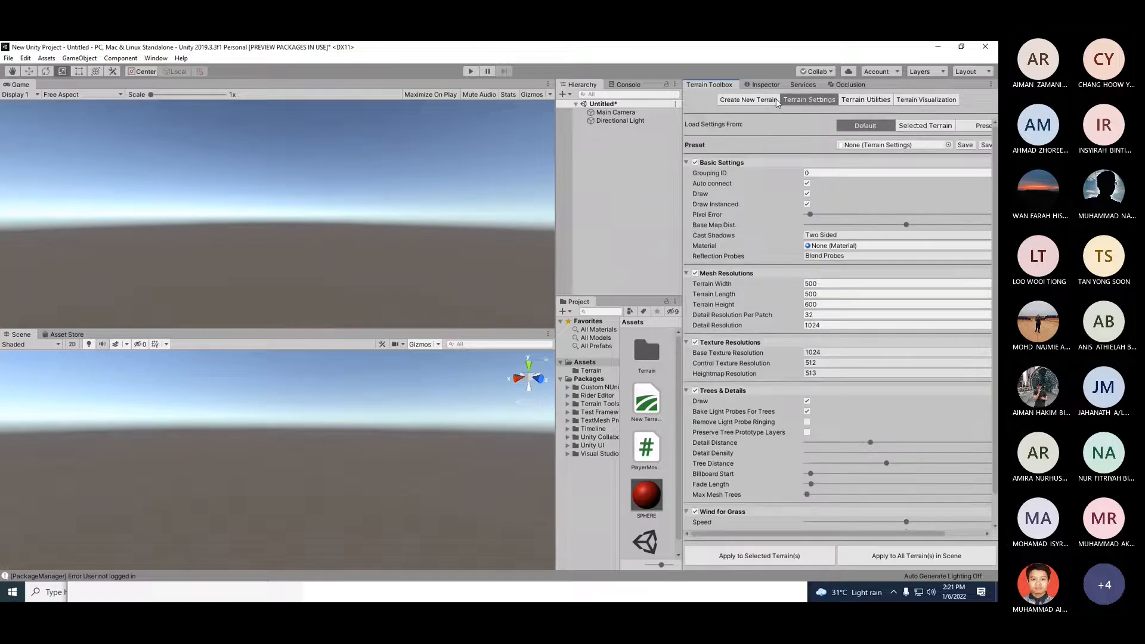
left_click(738, 101)
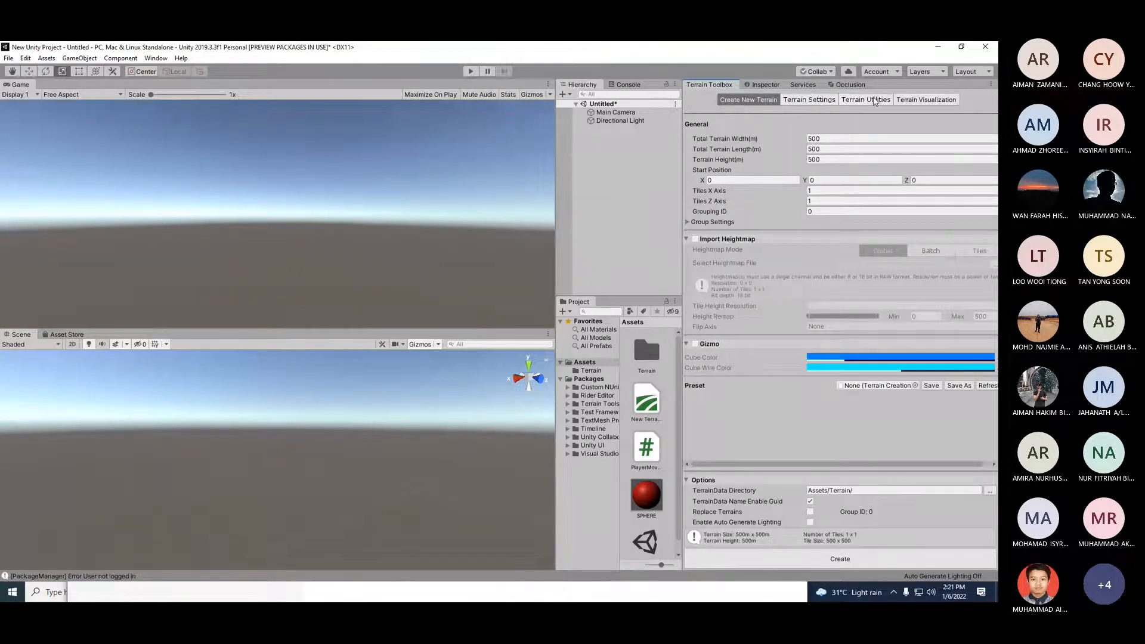
left_click(877, 99)
left_click(937, 100)
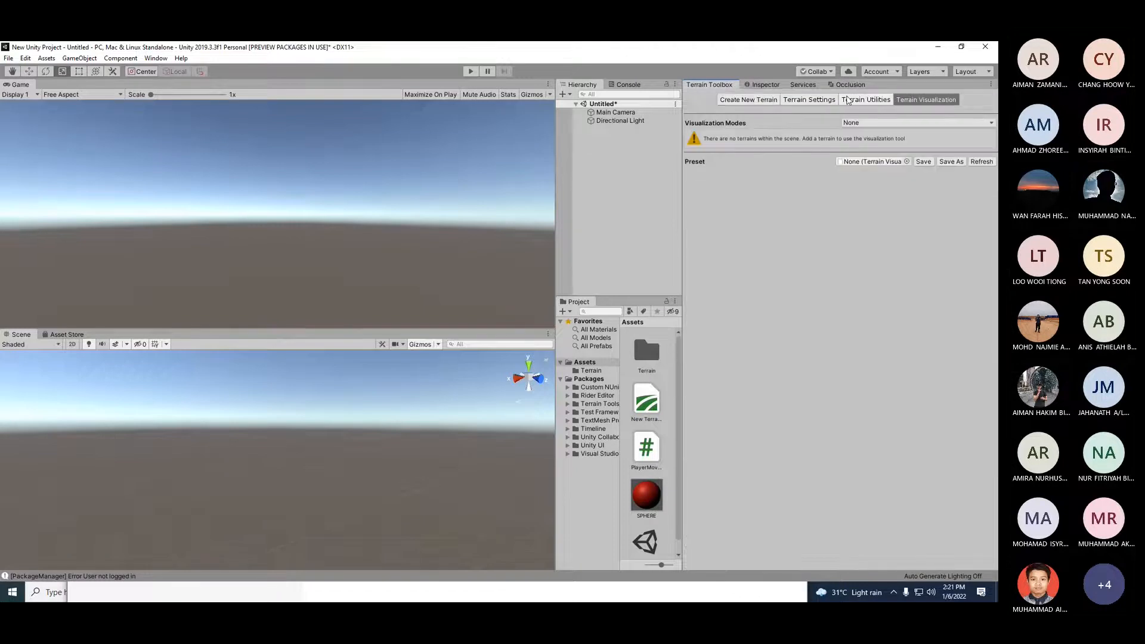
left_click(815, 100)
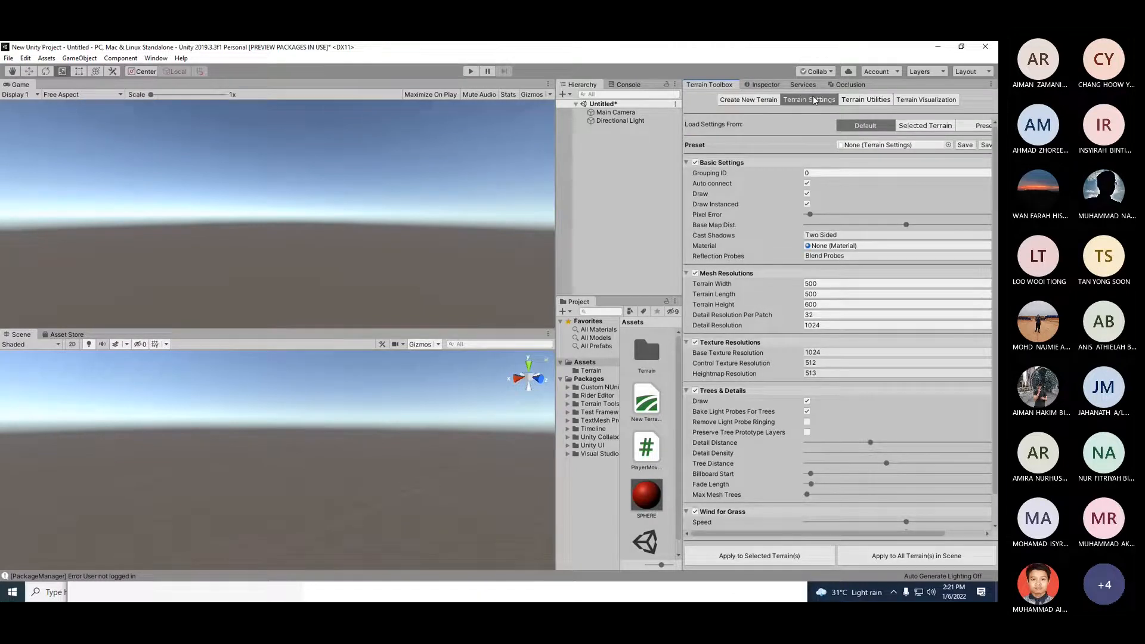
left_click(753, 101)
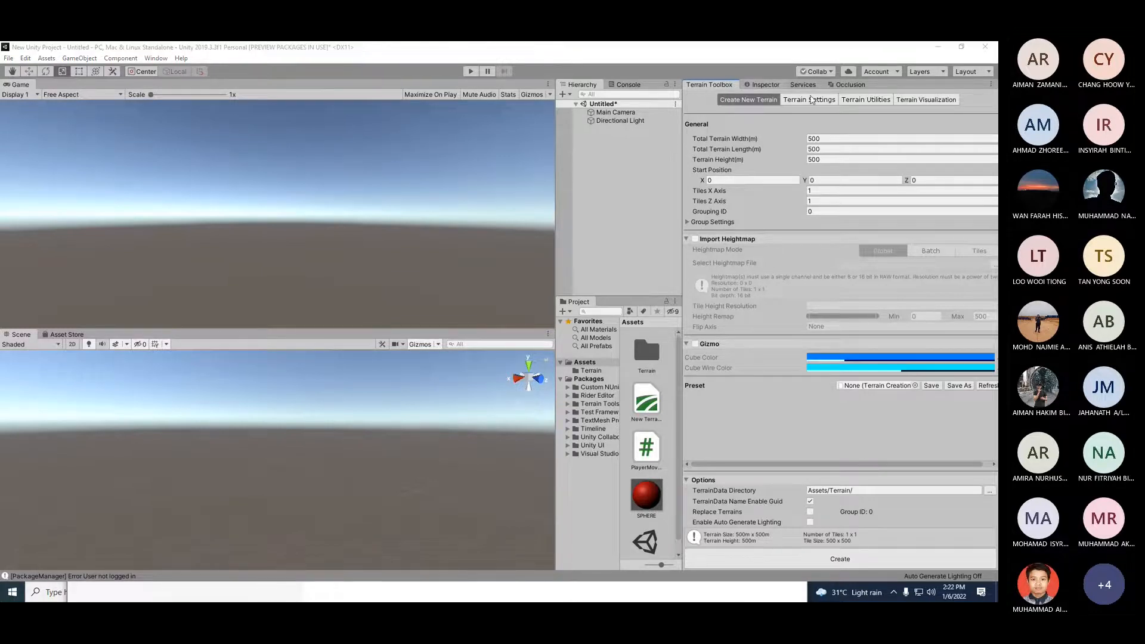
left_click(810, 99)
scroll(740, 382, "down", 3)
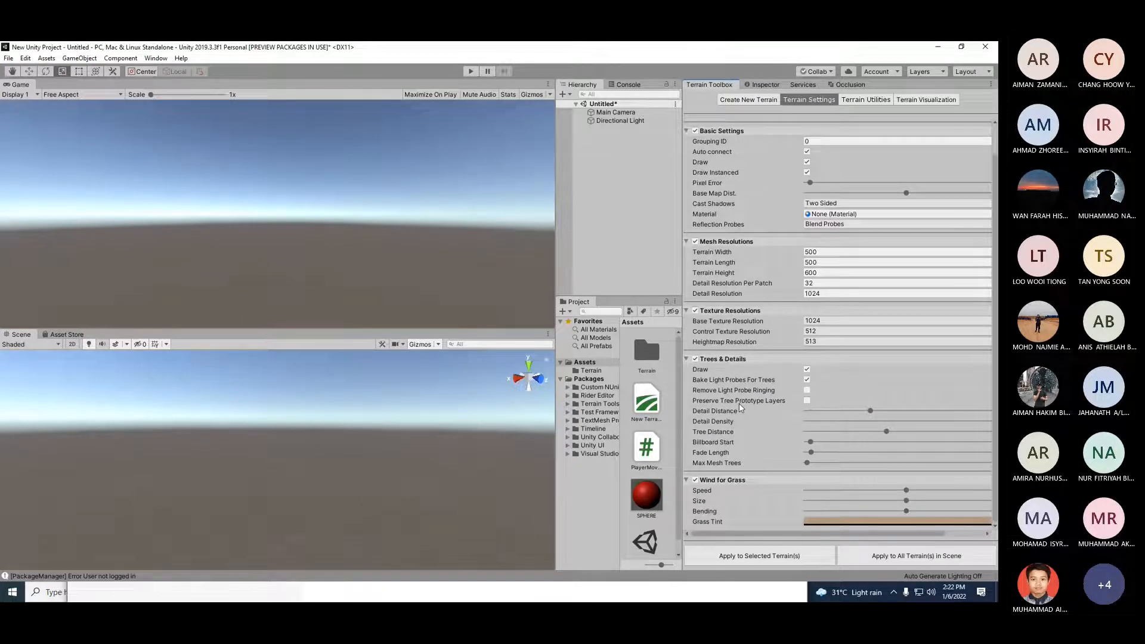
scroll(762, 388, "up", 3)
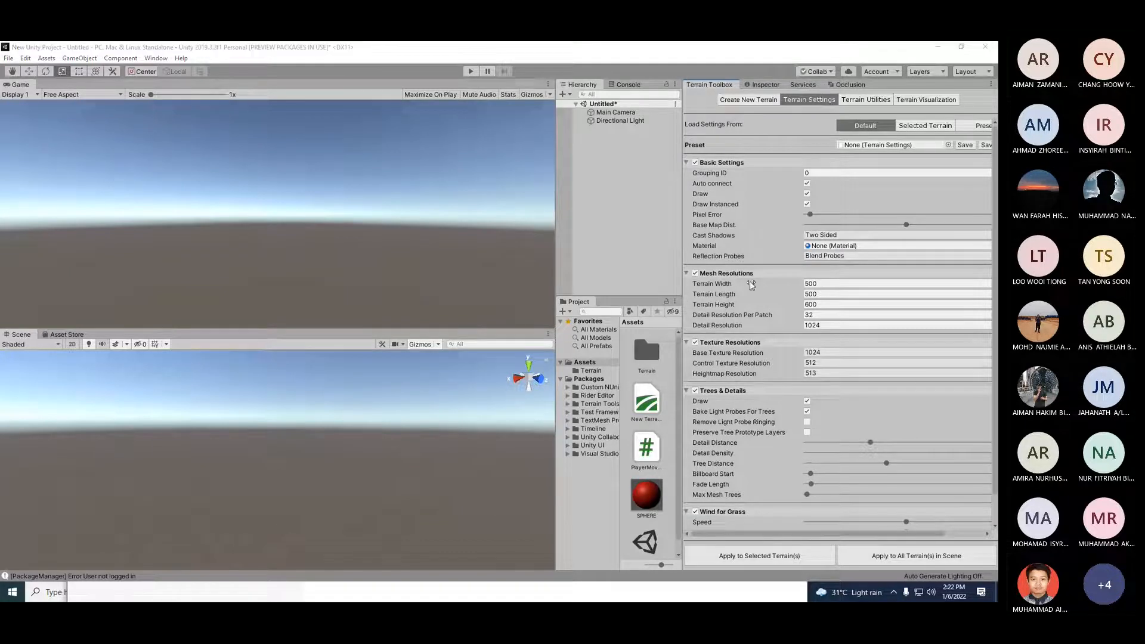
Step: Toggle the Mesh Resolutions, Texture Resolutions, Trees & Details and Wind for Grass settings off and back on
left_click(696, 273)
left_click(695, 343)
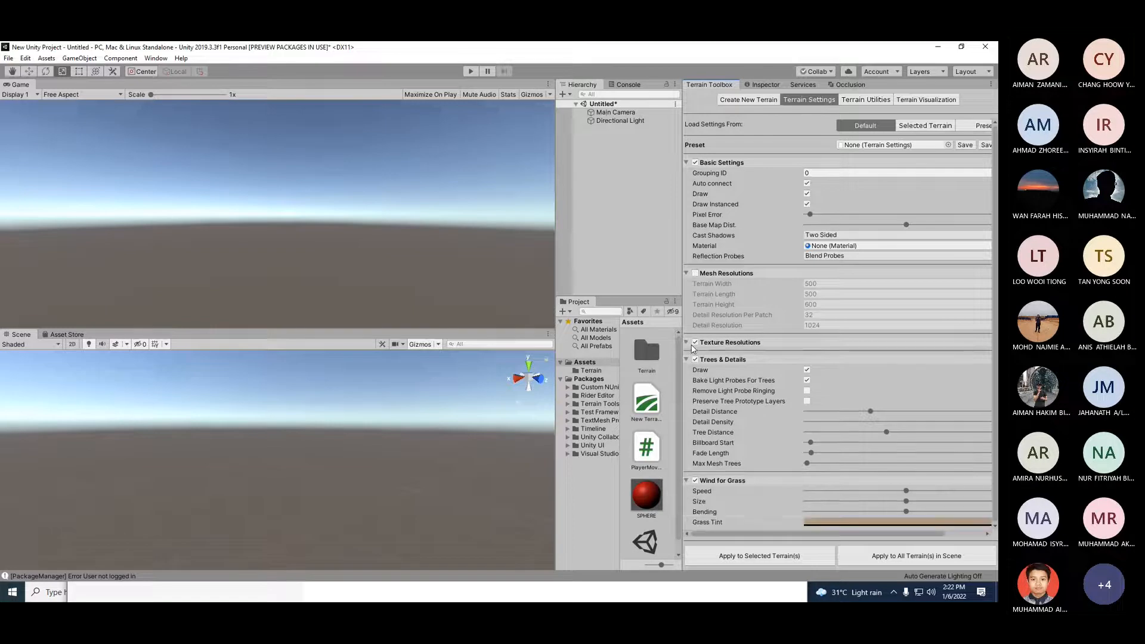
left_click(696, 360)
left_click(695, 480)
left_click(687, 343)
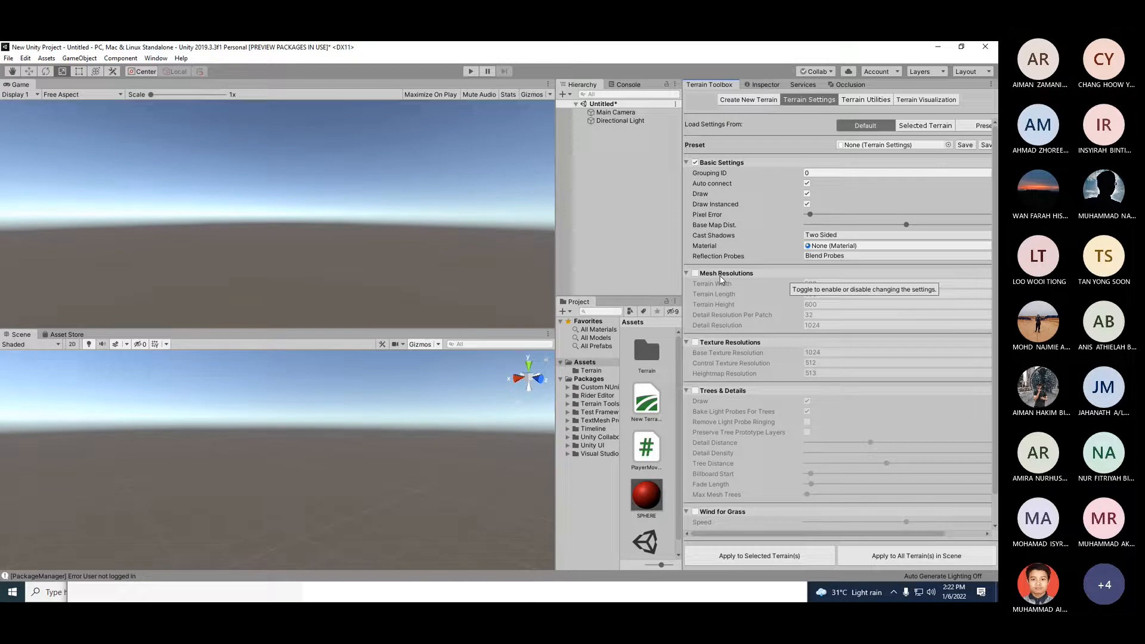
left_click(702, 275)
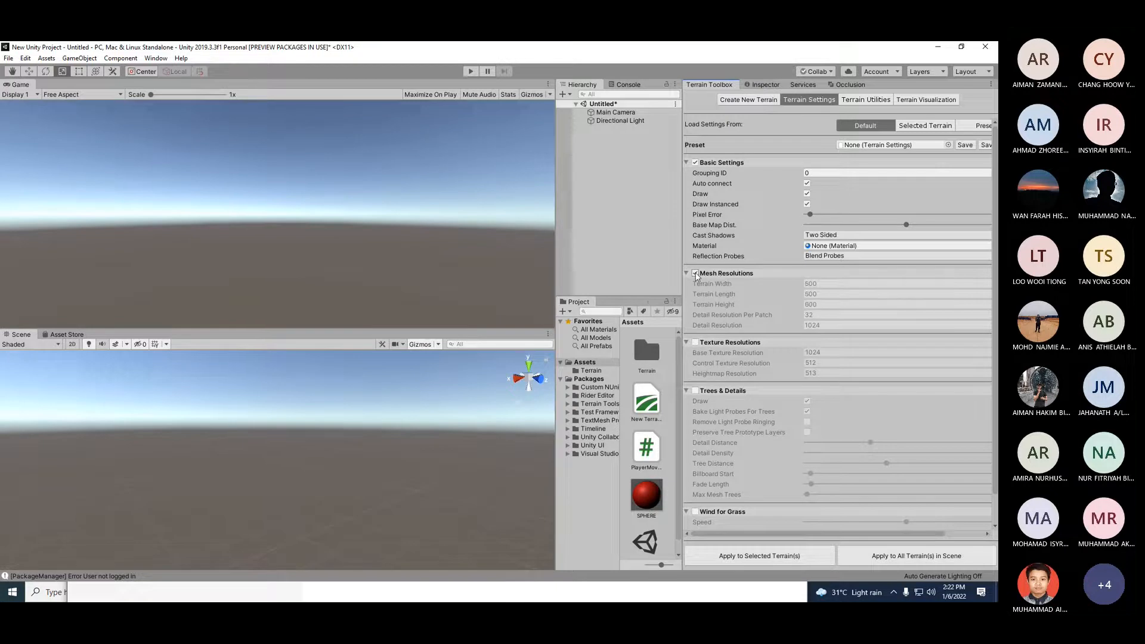
left_click(696, 343)
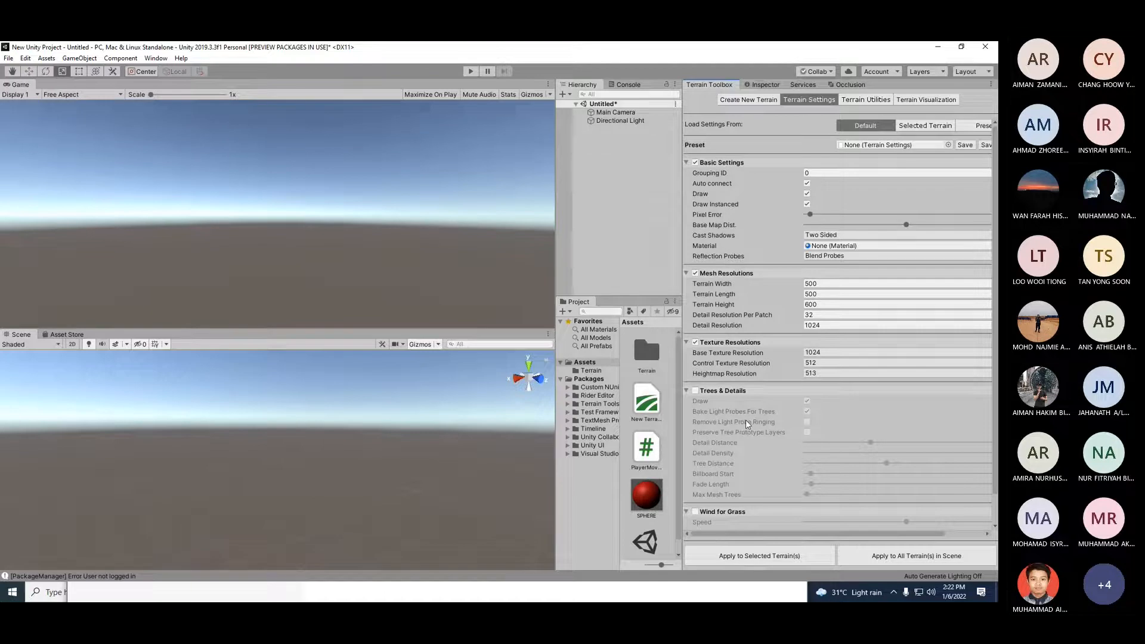
left_click(696, 390)
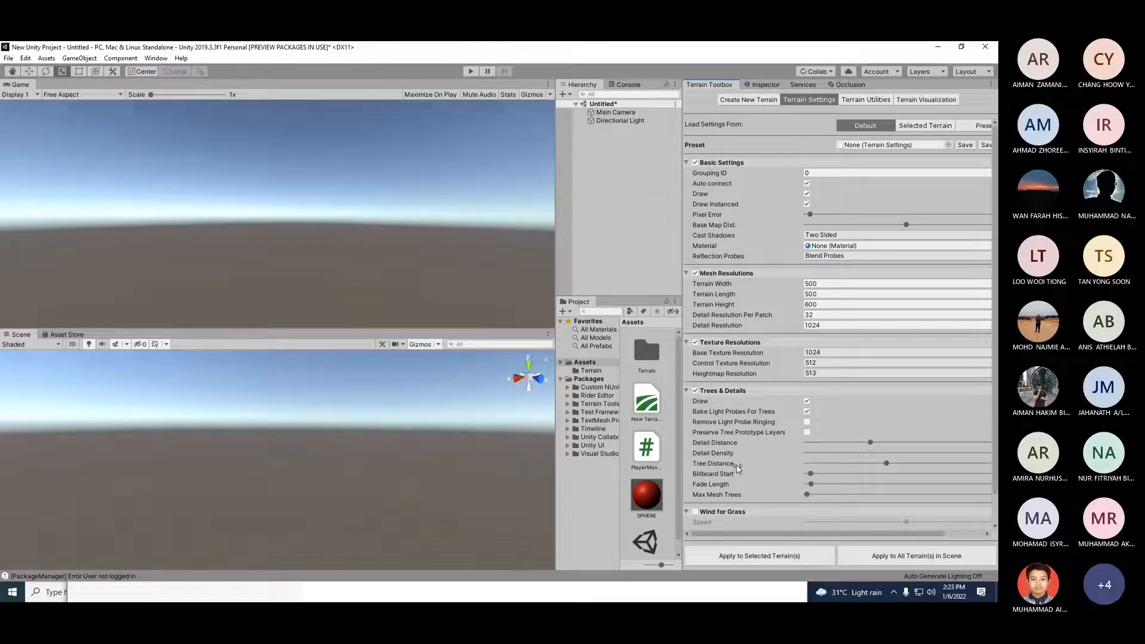
scroll(738, 456, "down", 2)
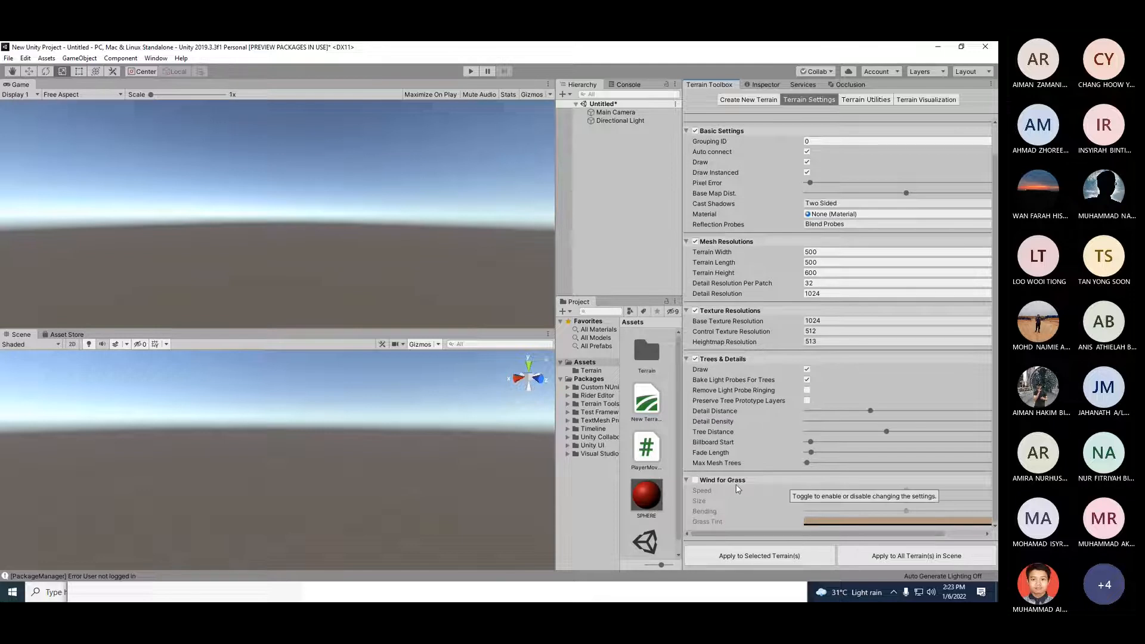
left_click(696, 481)
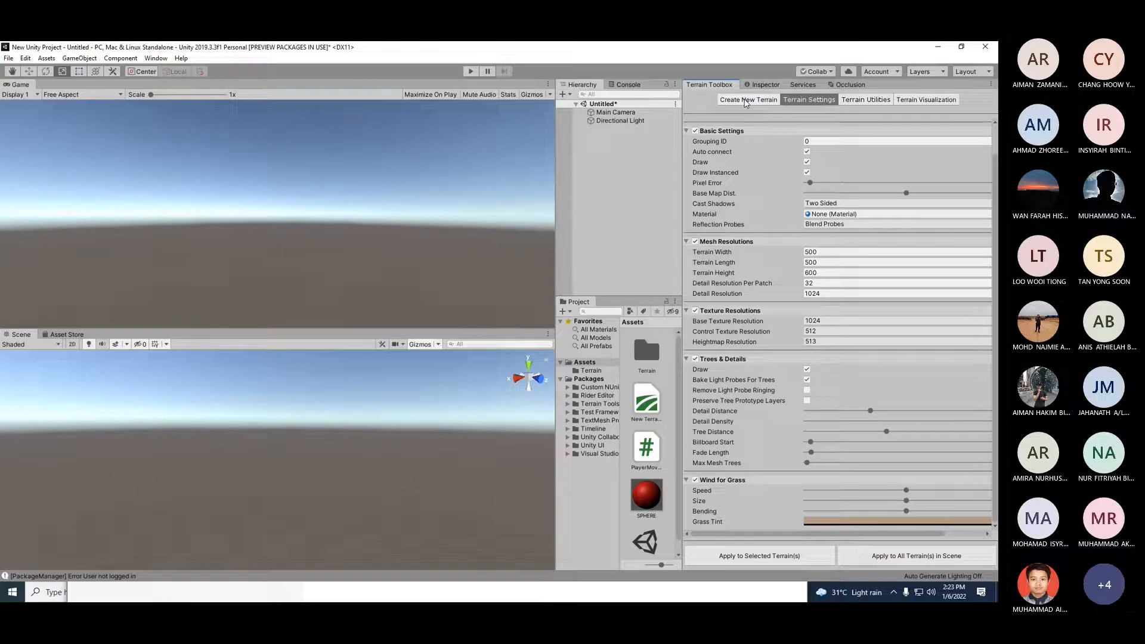
Step: Create a new terrain from the Terrain Toolbox's Create New Terrain page
left_click(742, 100)
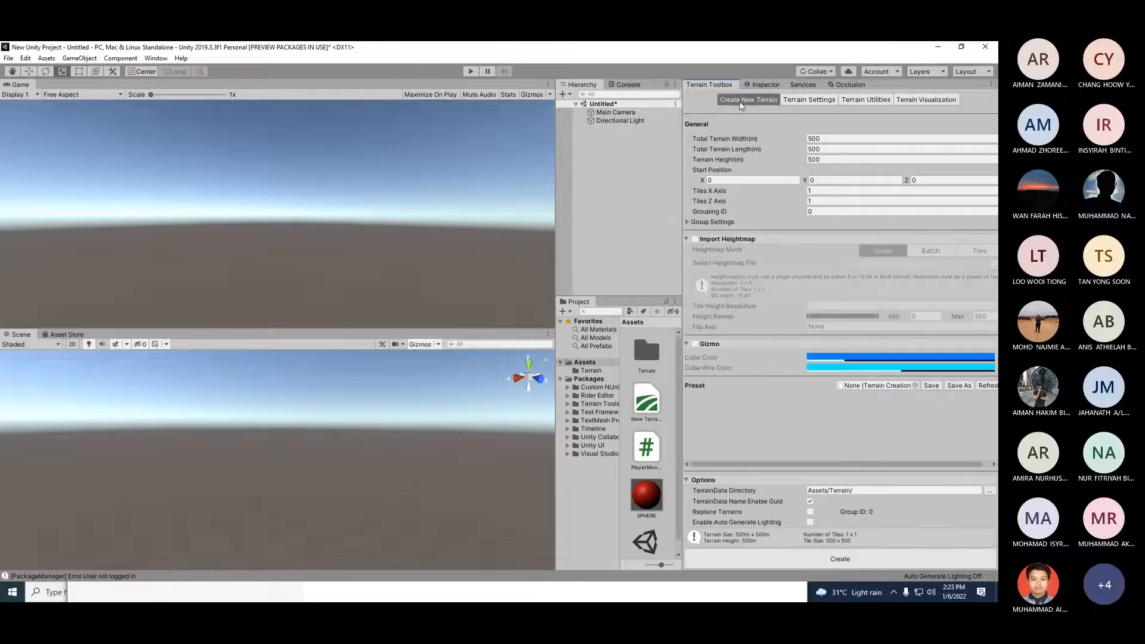
left_click(784, 561)
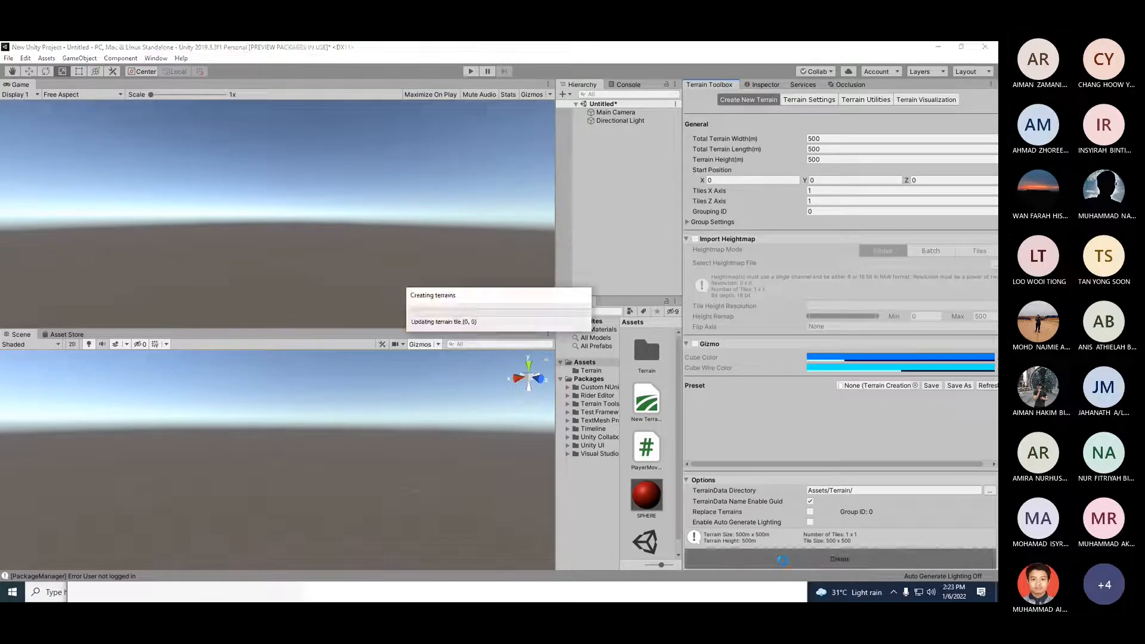
scroll(310, 461, "up", 1)
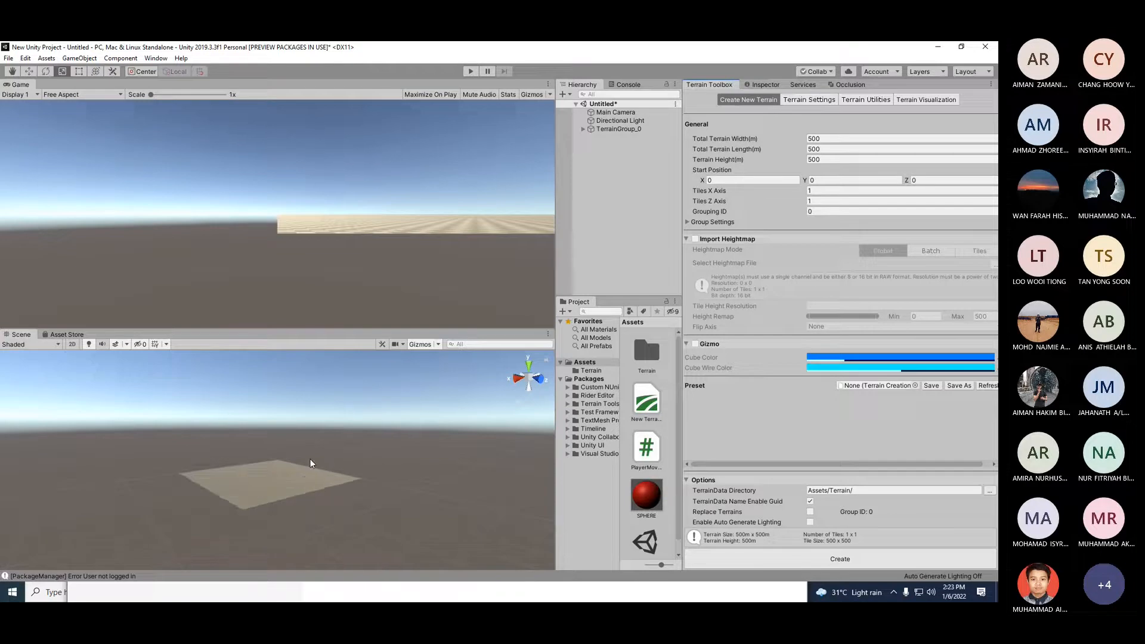
scroll(311, 460, "up", 3)
scroll(310, 463, "down", 1)
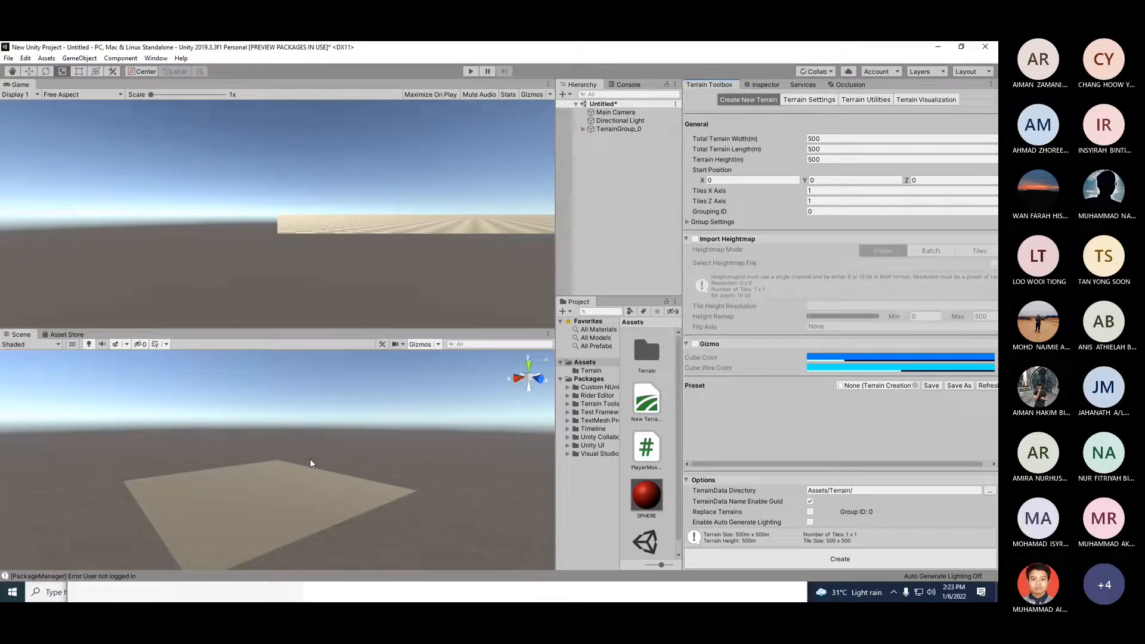
scroll(309, 463, "down", 1)
scroll(310, 462, "up", 1)
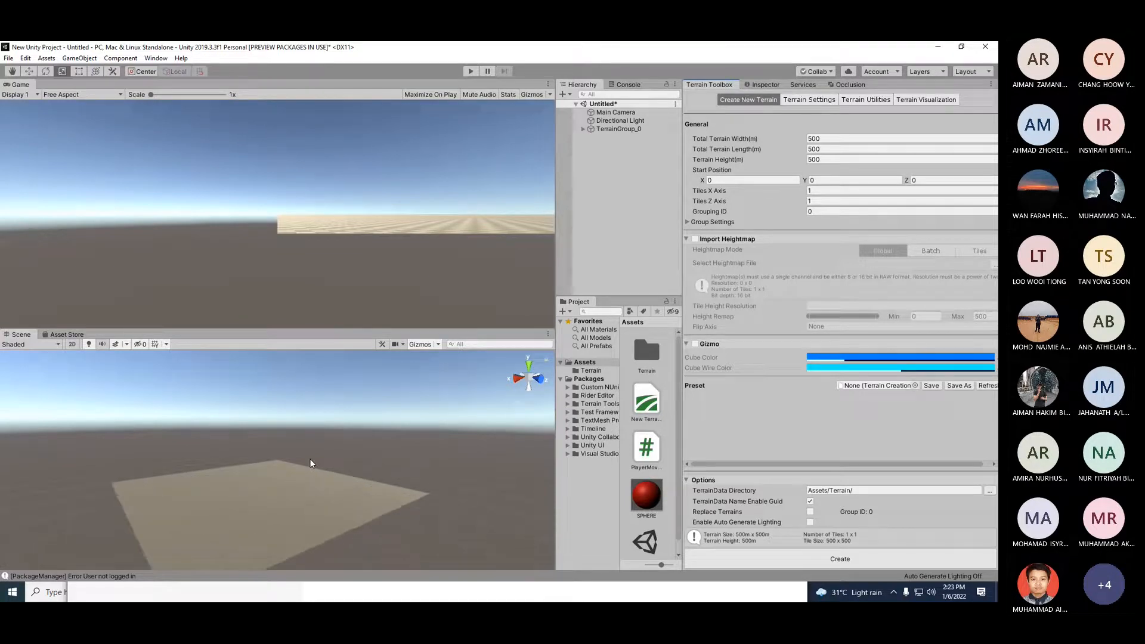
Step: Widen the Game and Scene views by enlarging their panel against the Hierarchy
scroll(310, 460, "down", 2)
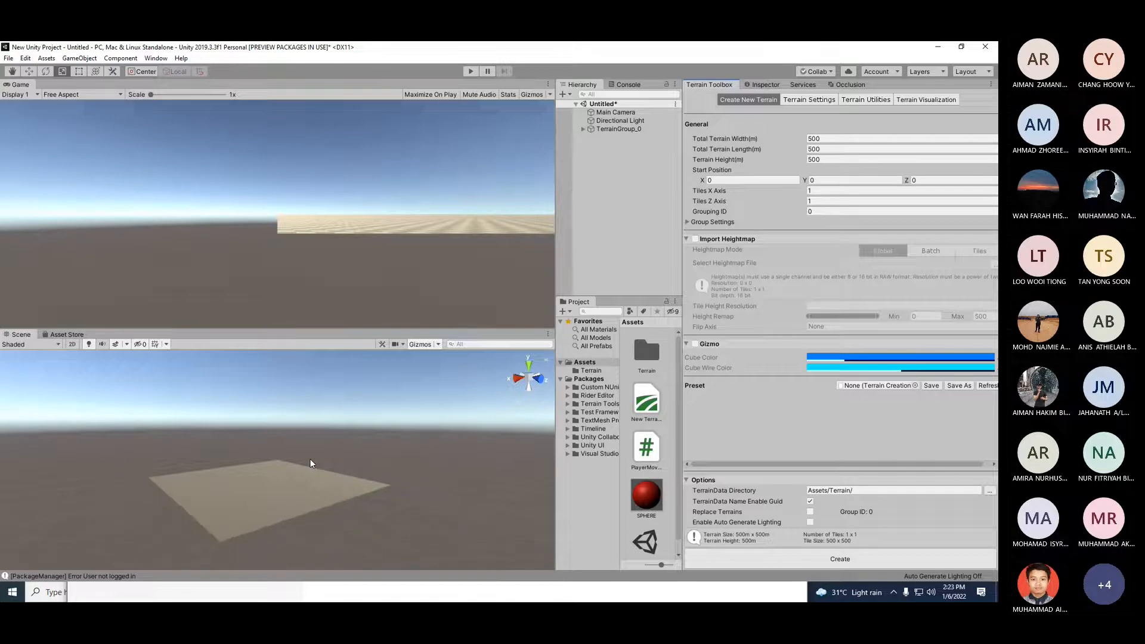
left_click_drag(555, 227, 626, 227)
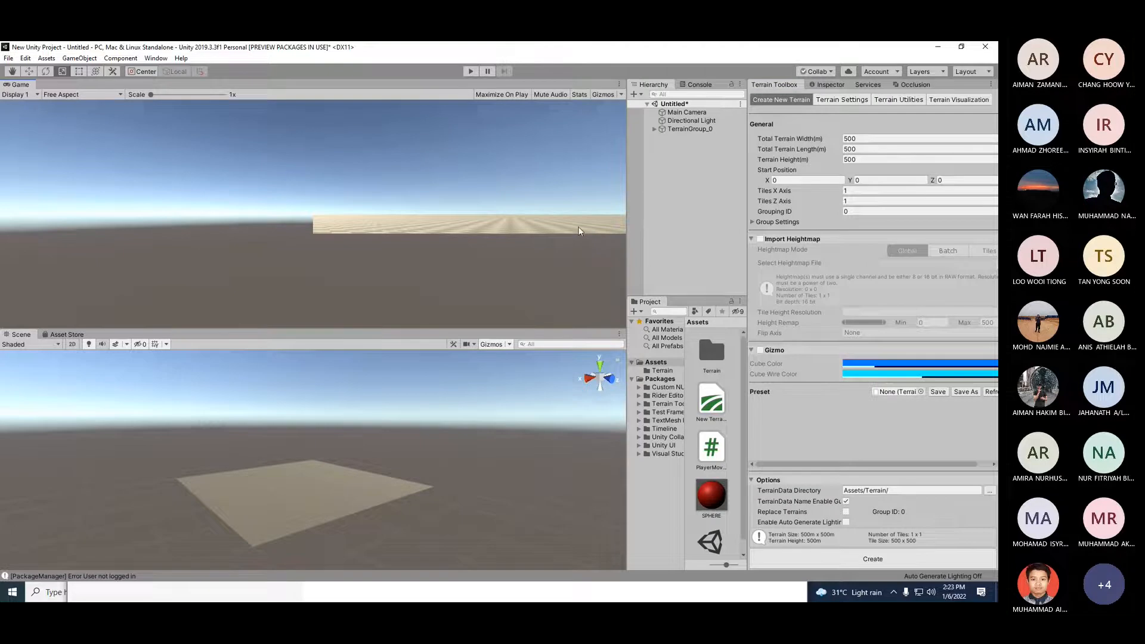
scroll(375, 450, "down", 3)
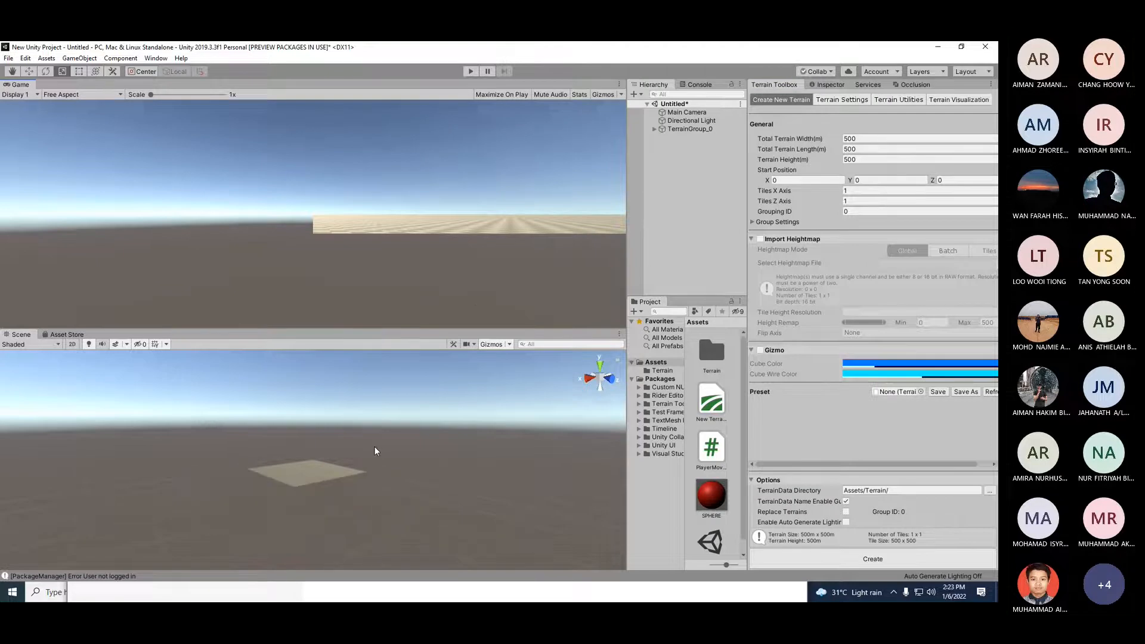
scroll(375, 451, "up", 3)
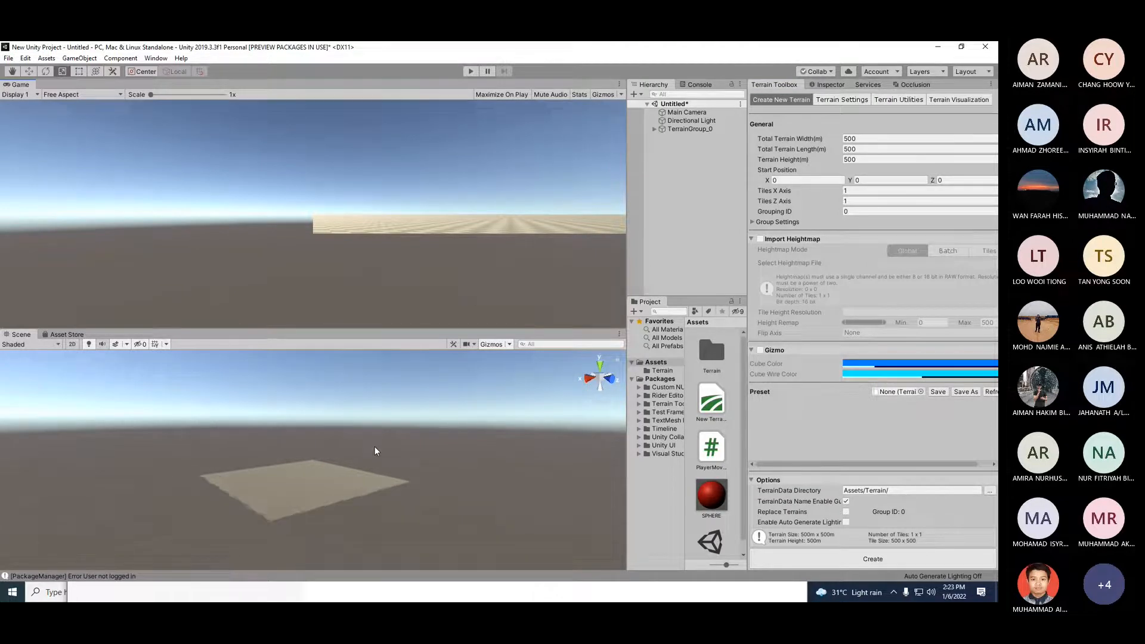
Step: Move the Main Camera so the new terrain appears in the Game view
left_click(686, 112)
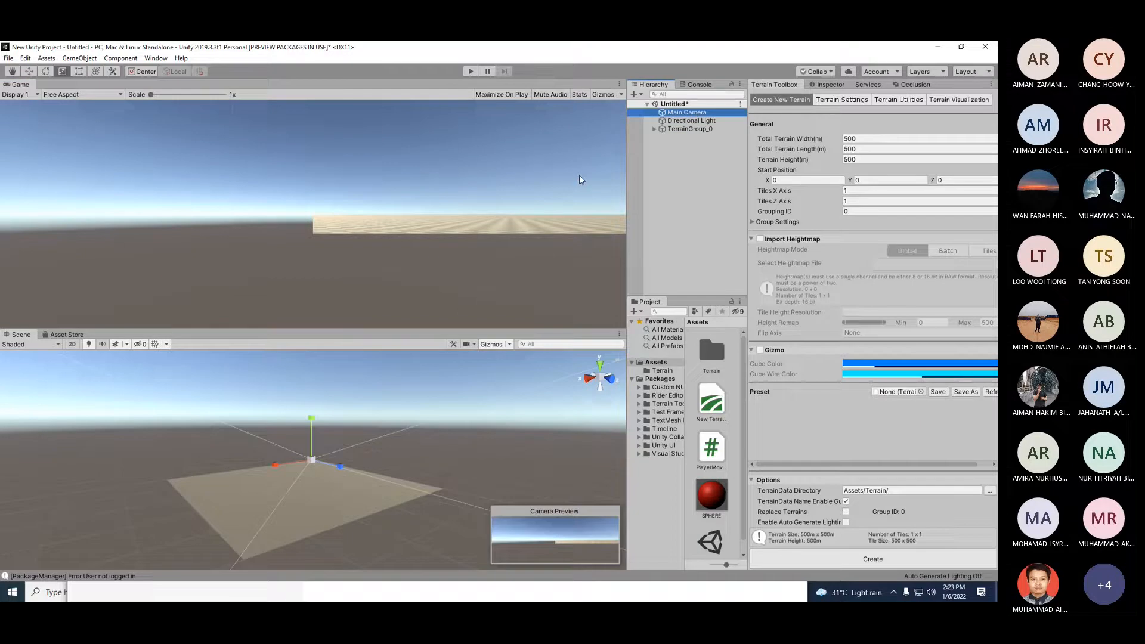
left_click(24, 85)
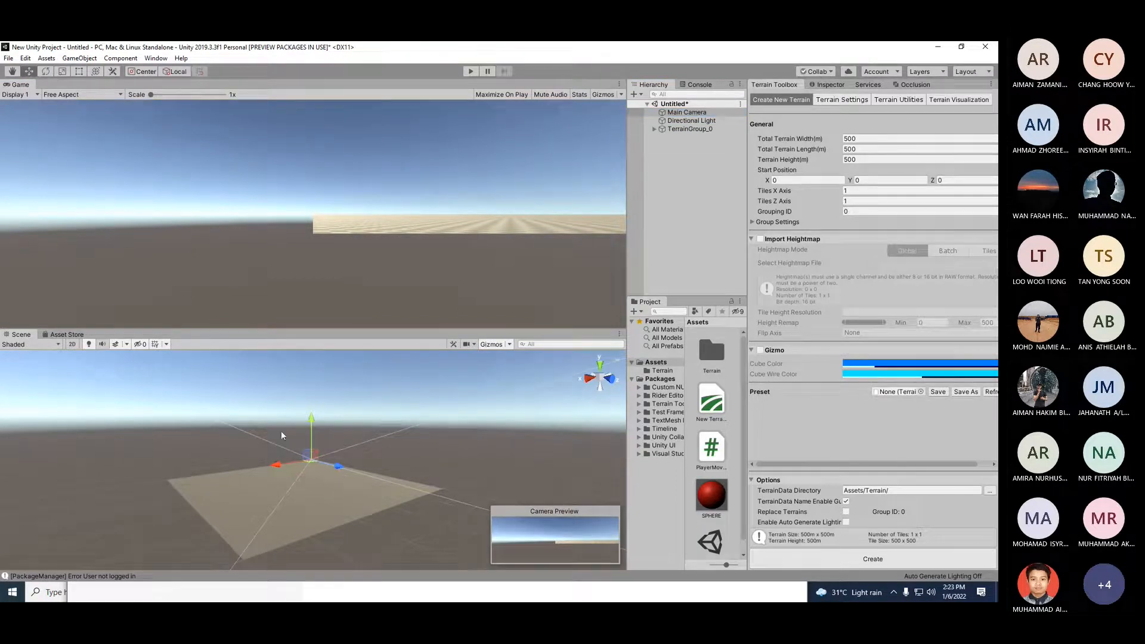
left_click_drag(339, 465, 285, 462)
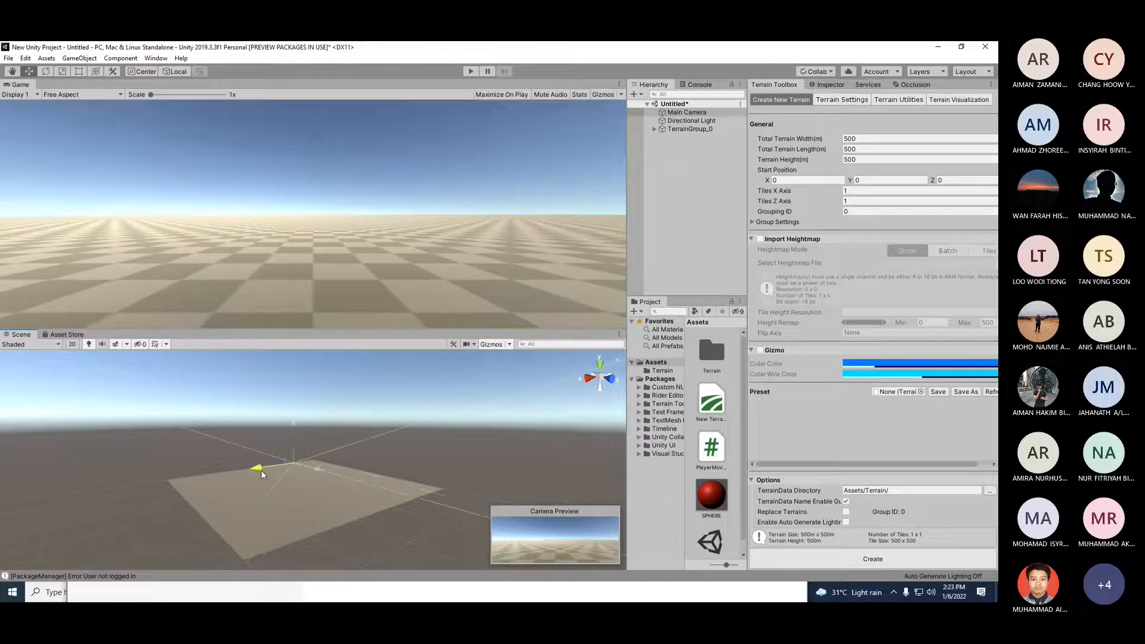
scroll(265, 470, "down", 8)
scroll(265, 471, "down", 2)
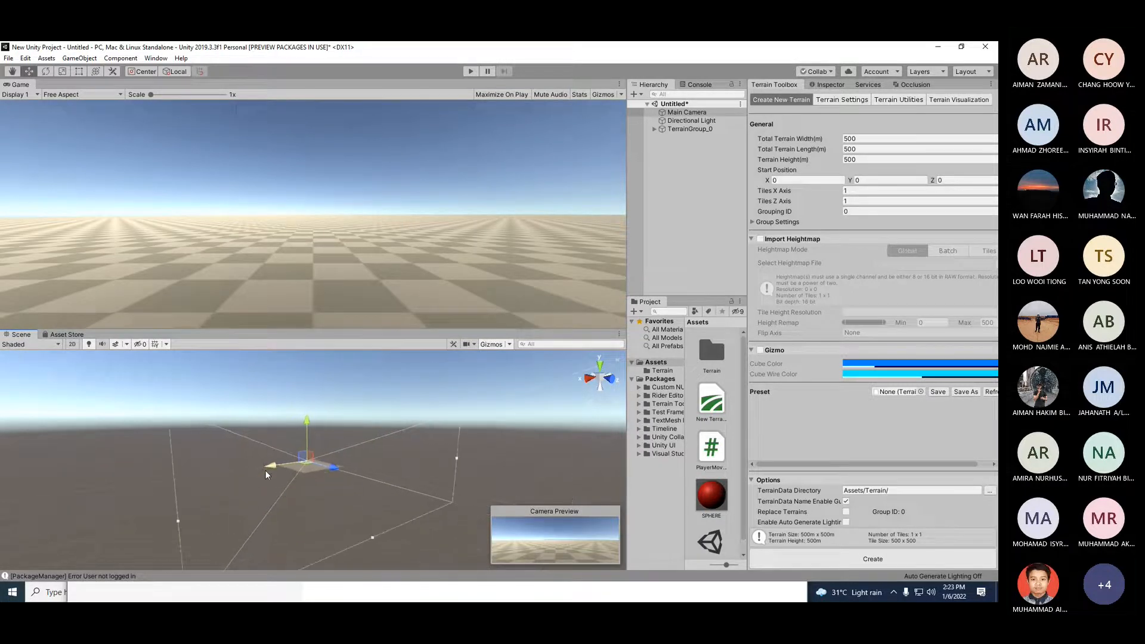
left_click_drag(265, 470, 352, 540, "alt")
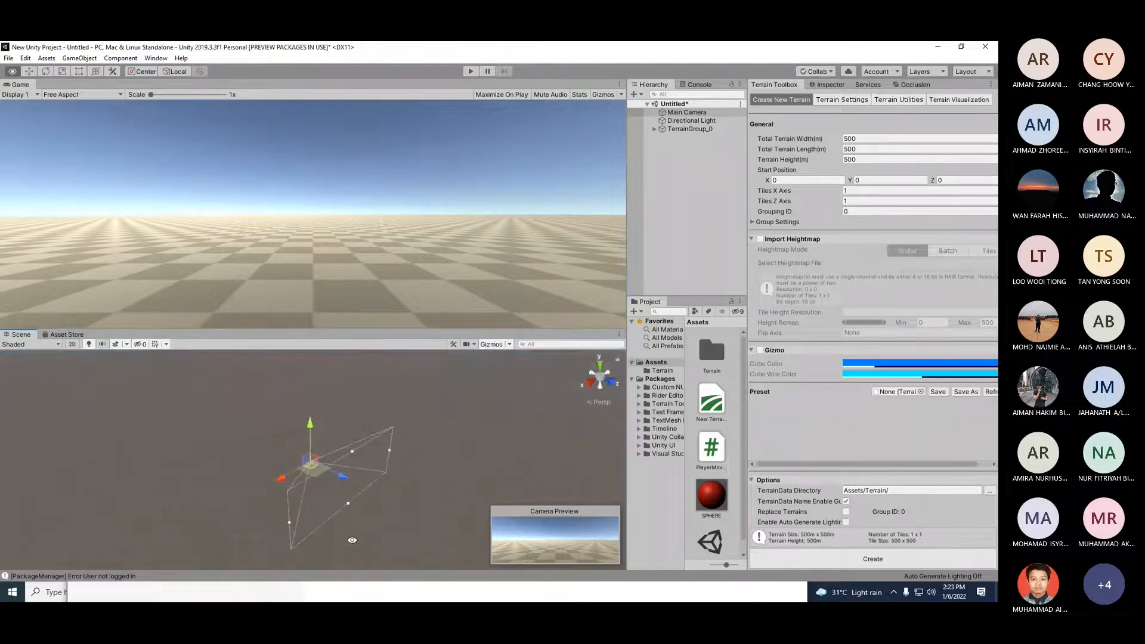
mouse_move(342, 477)
left_mouse_down()
mouse_move(325, 467)
mouse_move(340, 475)
left_mouse_up()
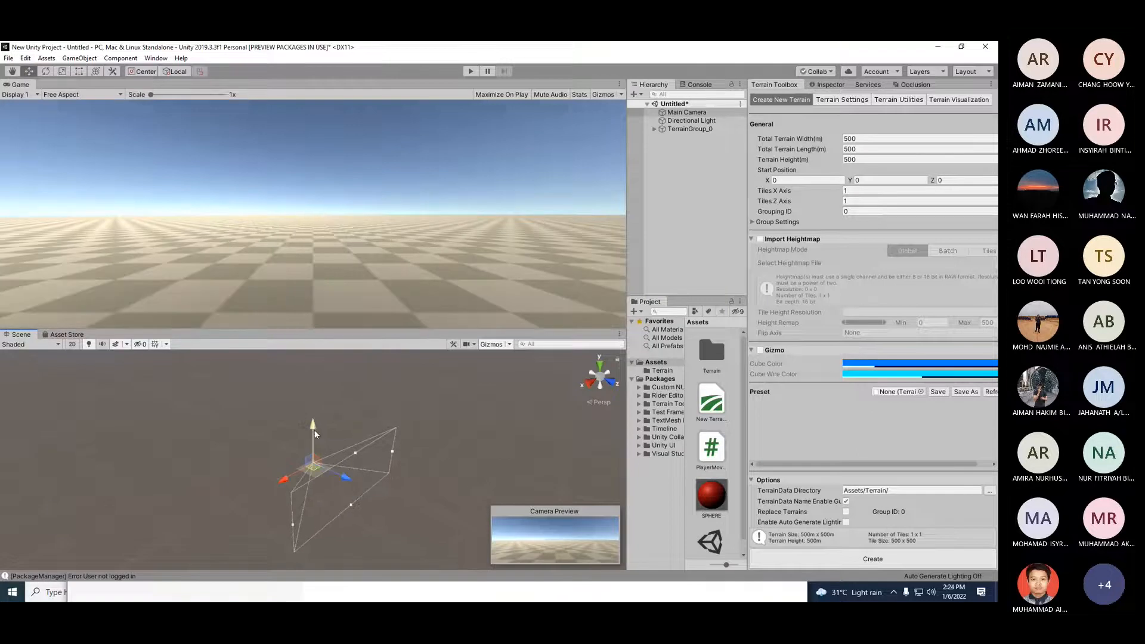
left_click_drag(315, 434, 316, 433)
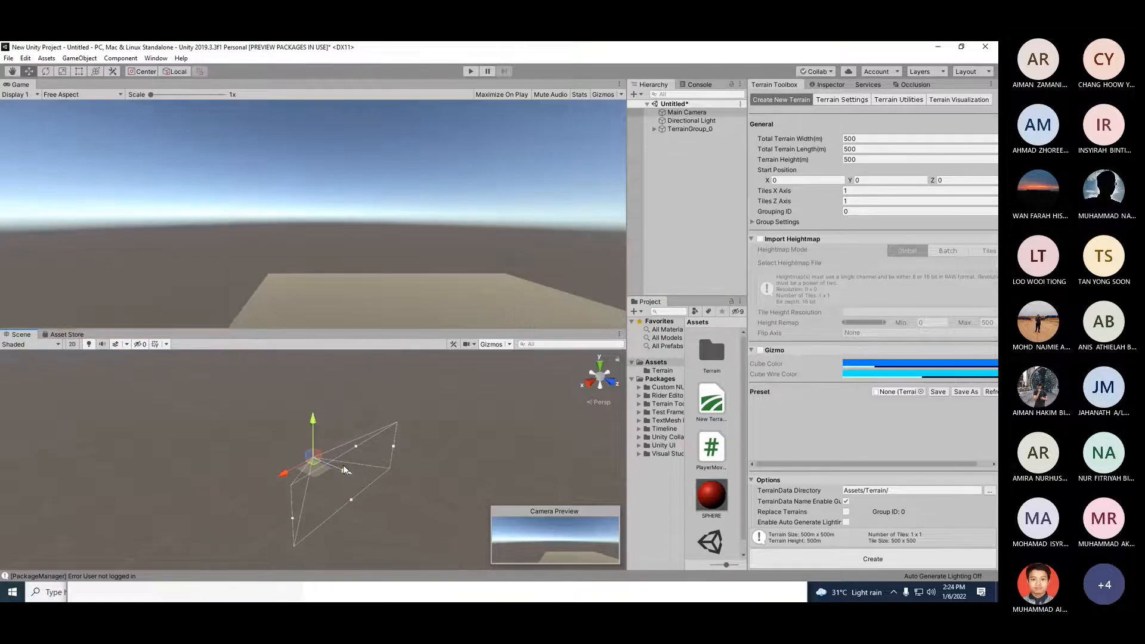
mouse_move(345, 470)
left_mouse_down()
mouse_move(266, 469)
mouse_move(331, 470)
left_mouse_up()
scroll(267, 470, "up", 2)
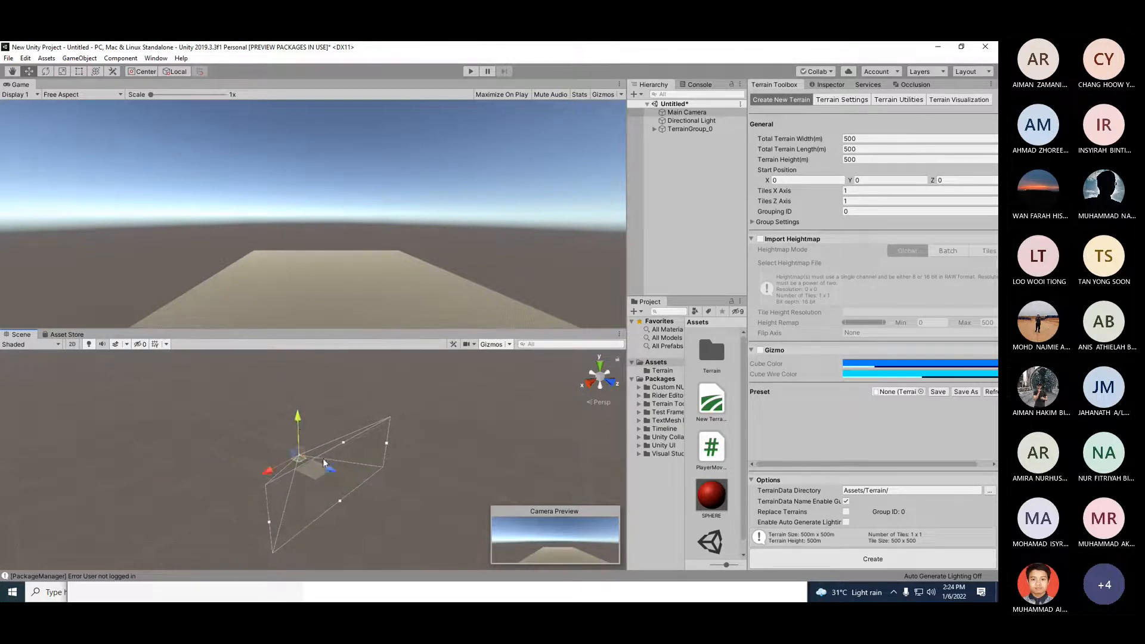
left_click_drag(297, 423, 294, 424)
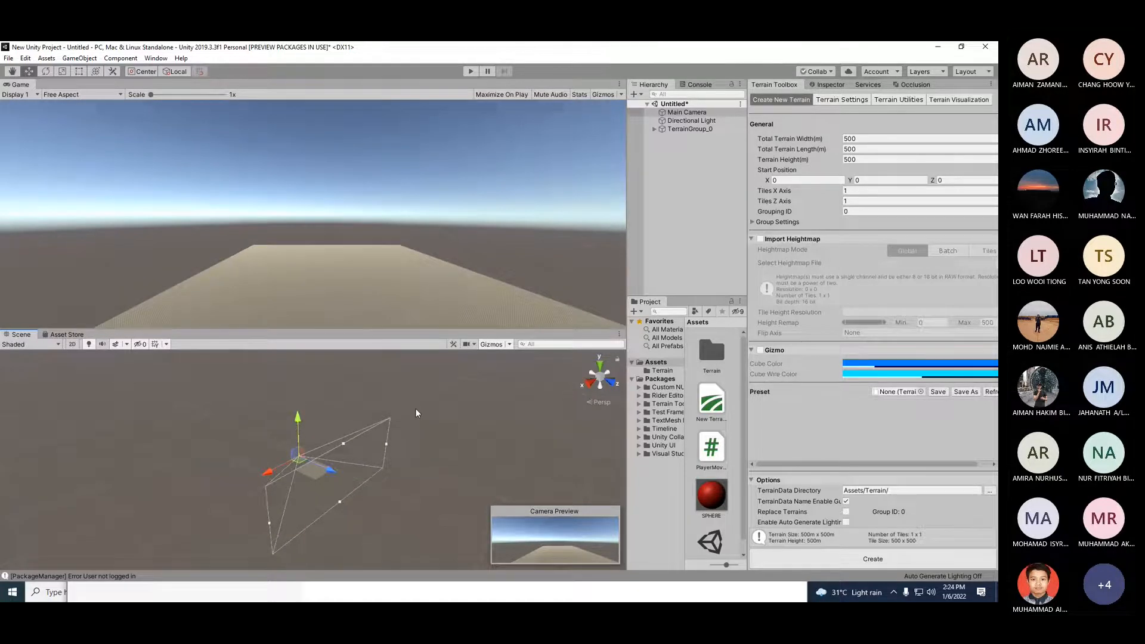
left_click(395, 475)
Step: Show the Inspector and select the terrain tile inside TerrainGroup_0
scroll(357, 501, "up", 10)
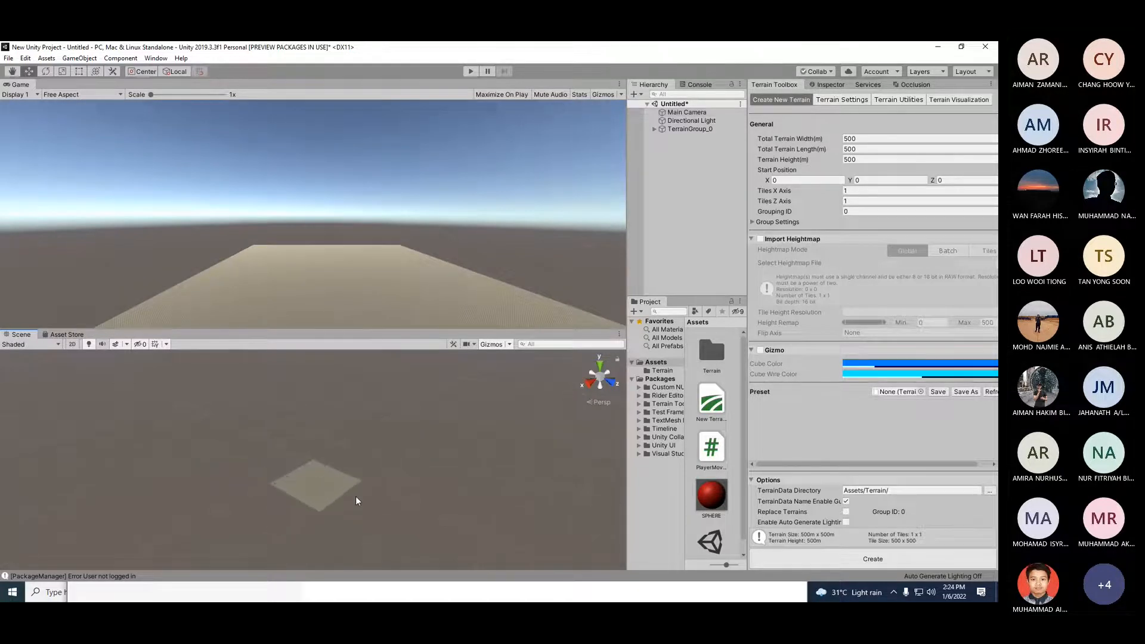
scroll(357, 501, "up", 6)
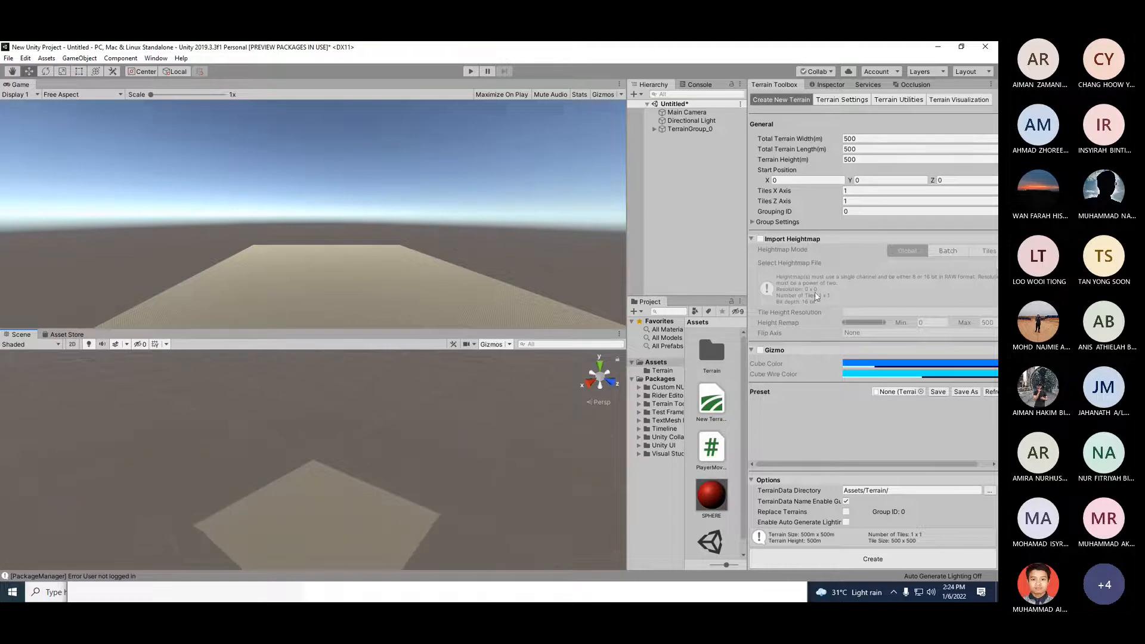
left_click(828, 85)
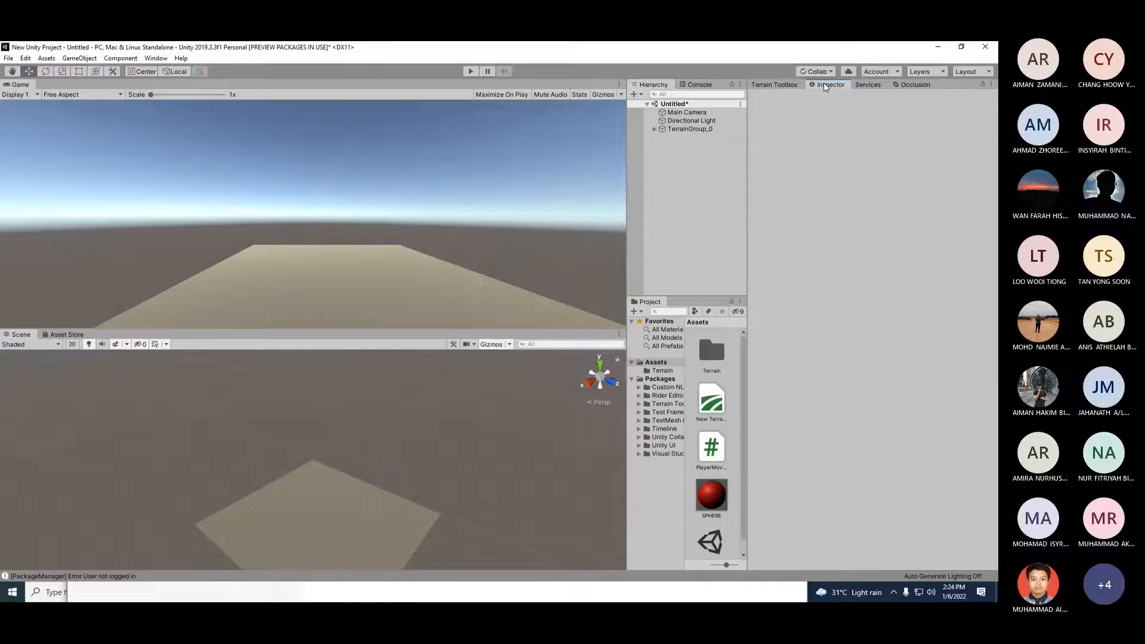
left_click(691, 130)
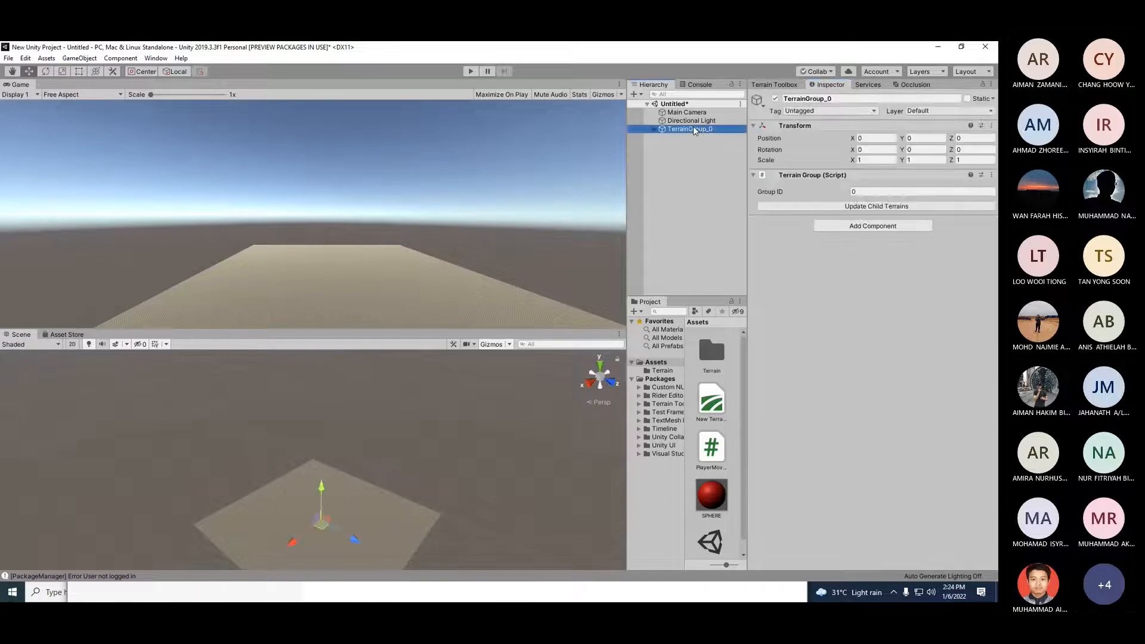
left_click(654, 130)
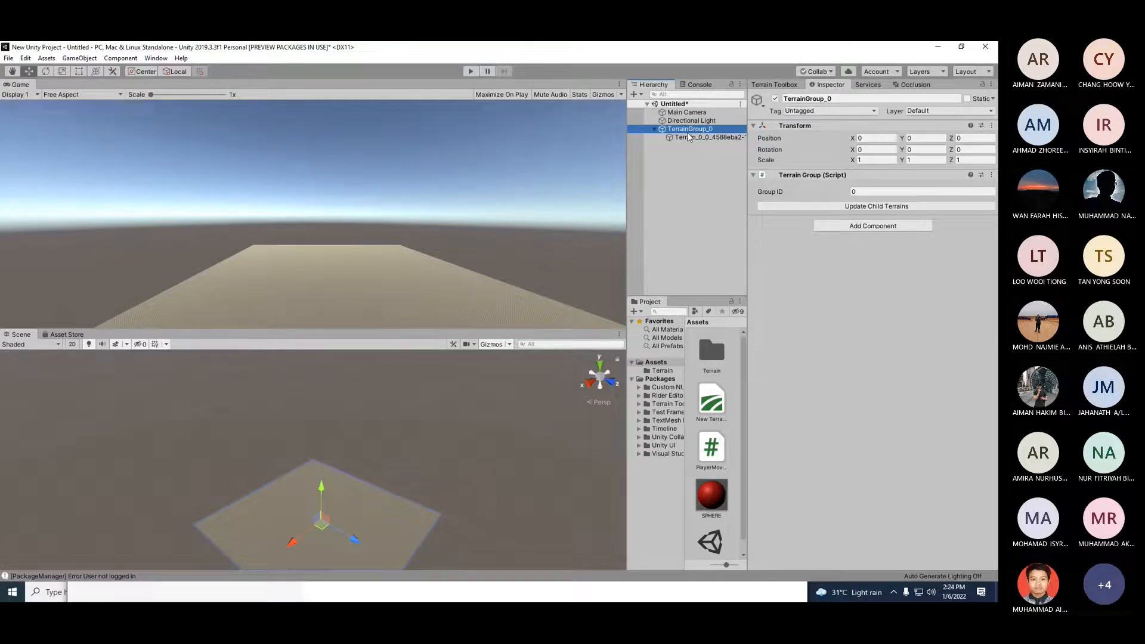
left_click(695, 138)
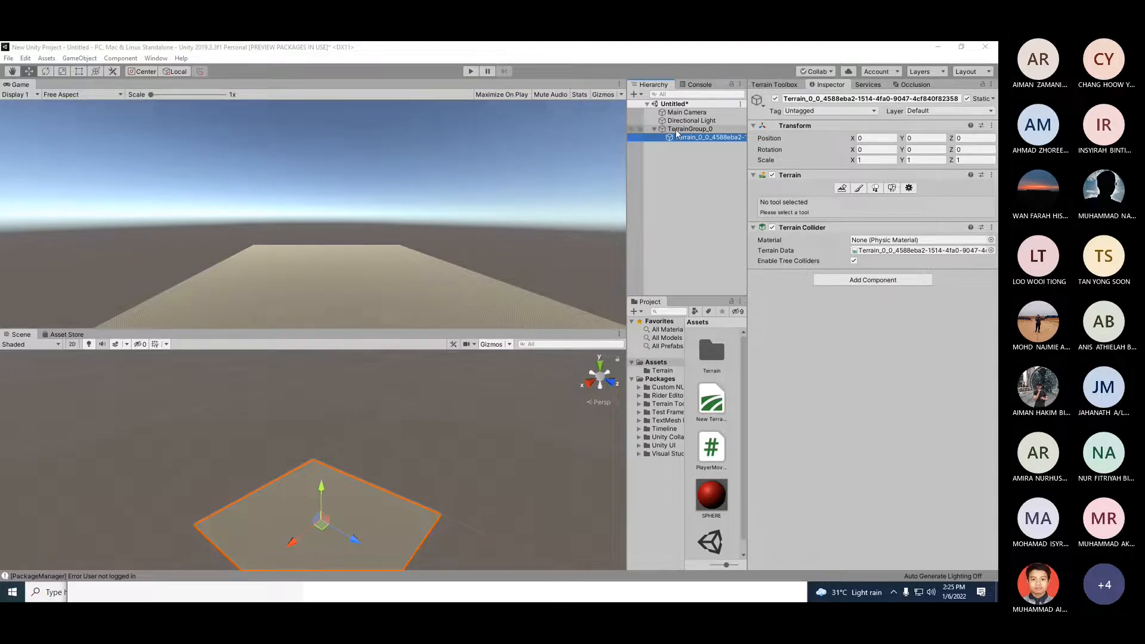
Step: Create three neighbor terrains beside the selected tile with the Create Neighbor Terrains tool
left_click(847, 189)
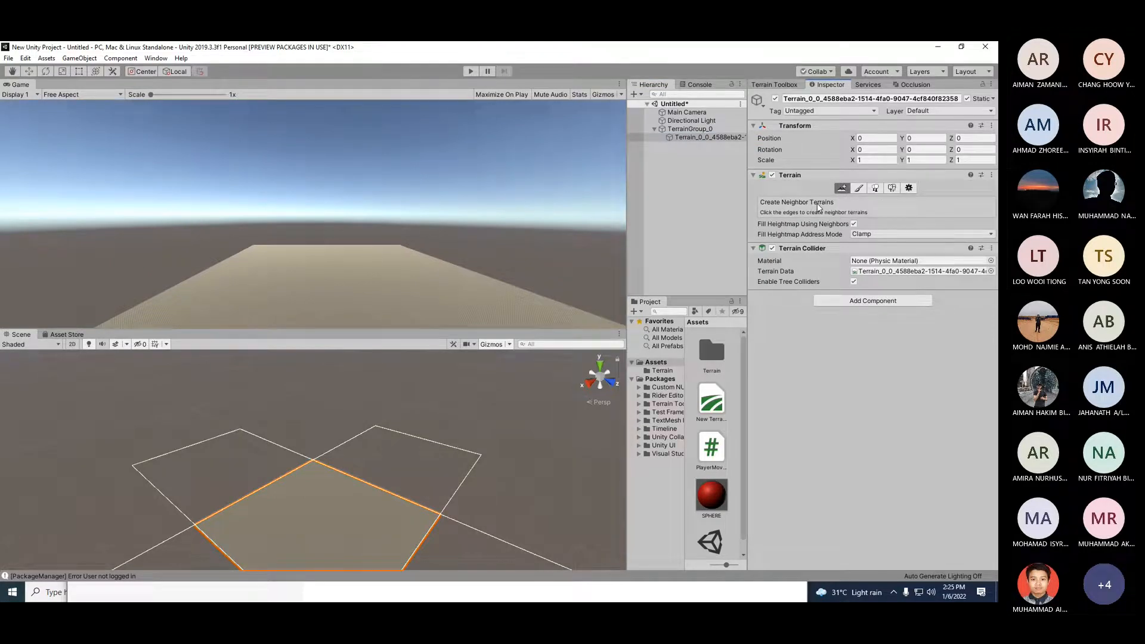
left_click(868, 234)
left_click(818, 192)
left_click(389, 464)
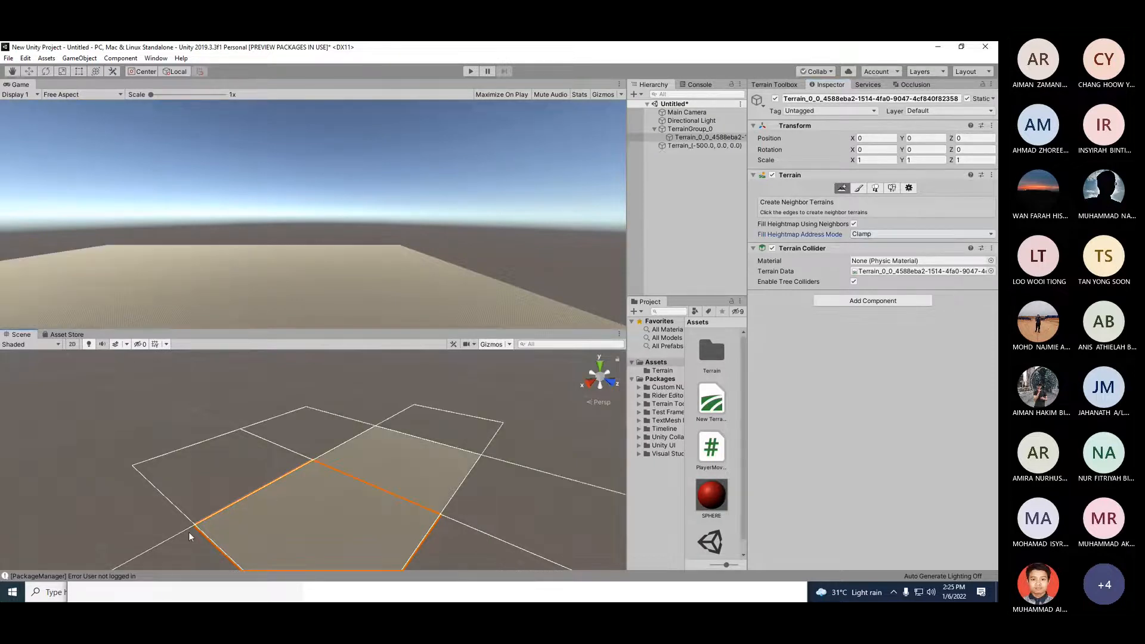
left_click(196, 495)
left_click(325, 434)
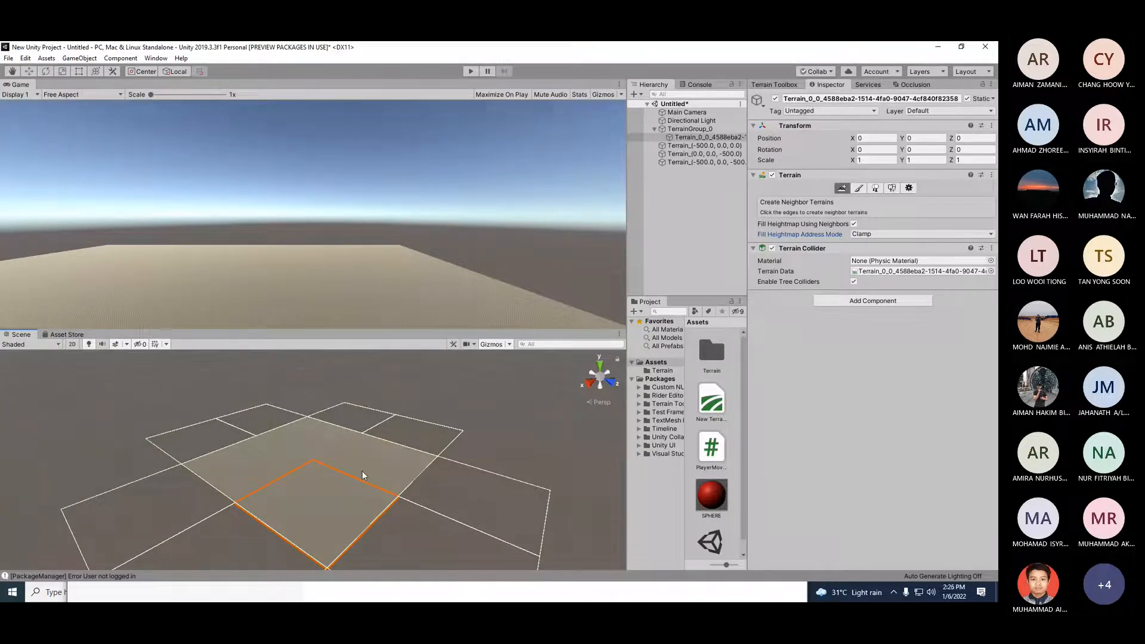
Step: Zoom around the Scene view to inspect the grid of terrain tiles
scroll(363, 470, "down", 1)
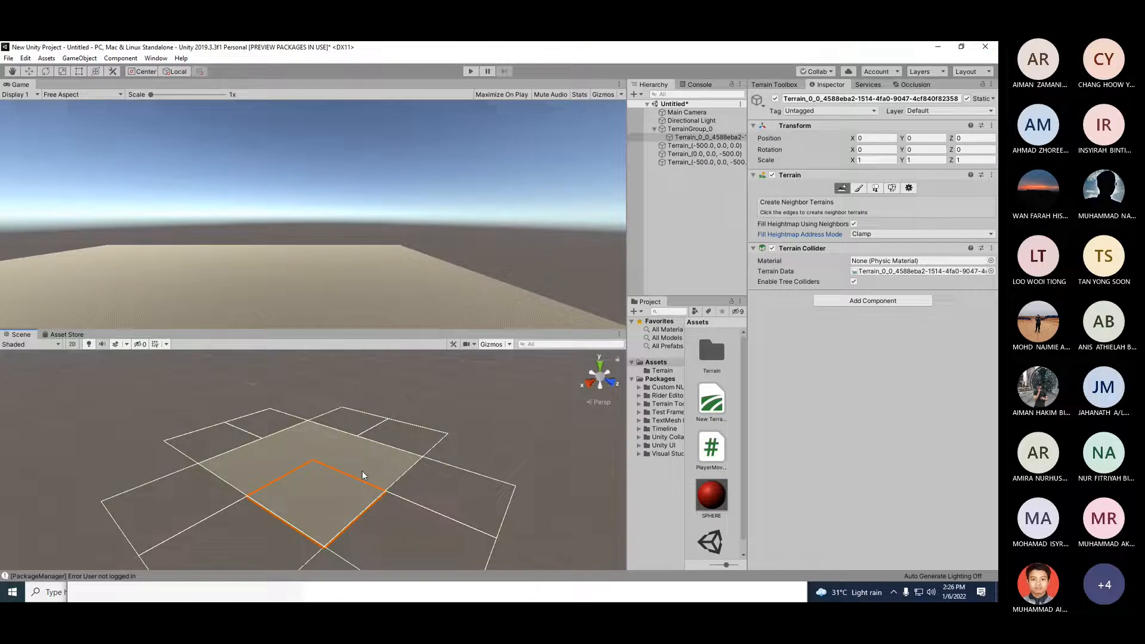
scroll(362, 472, "up", 2)
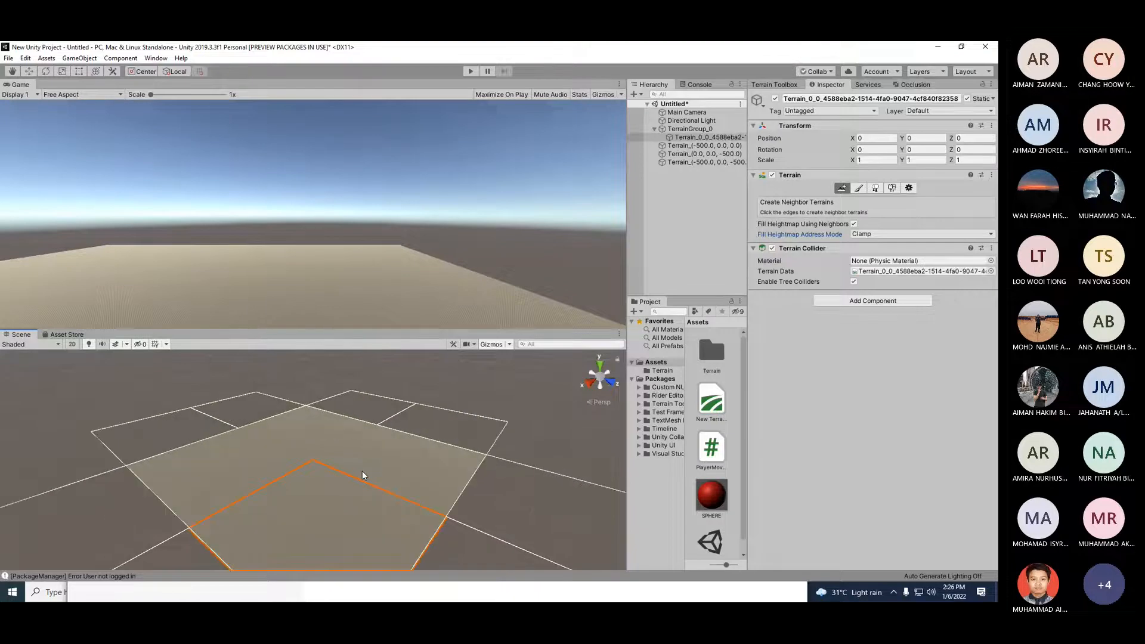
scroll(115, 508, "down", 2)
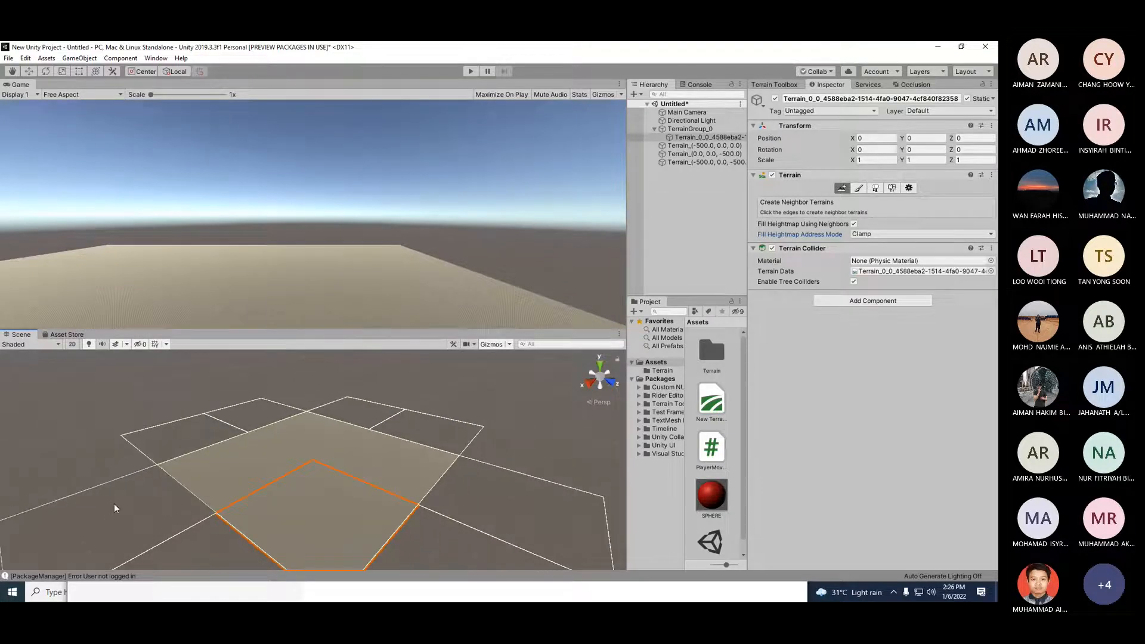
scroll(171, 517, "down", 2)
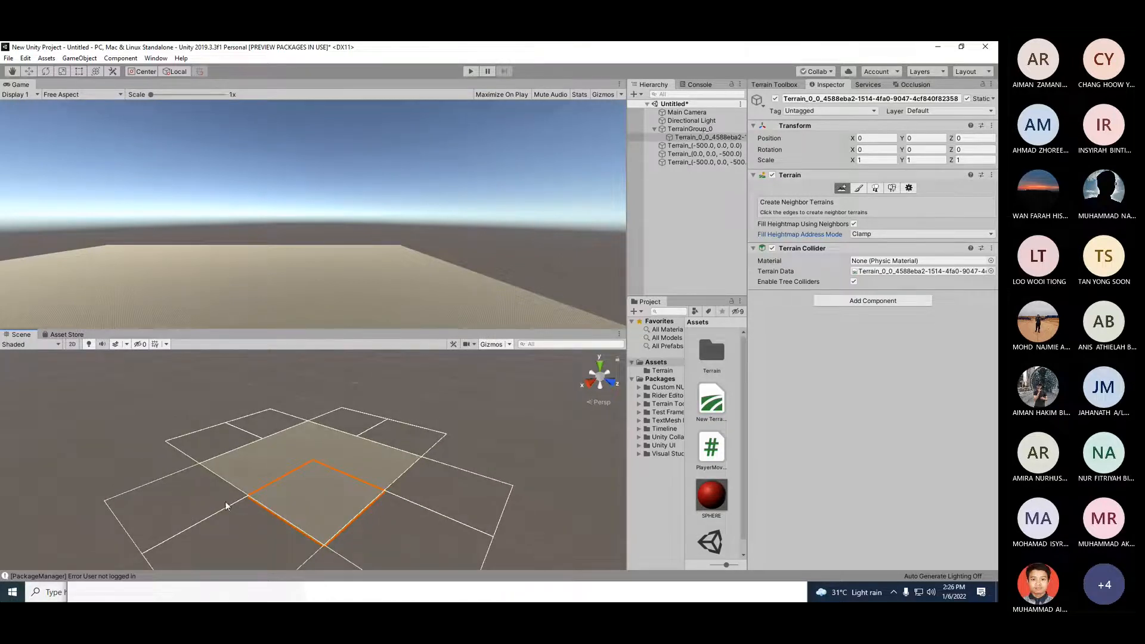
scroll(320, 475, "up", 3)
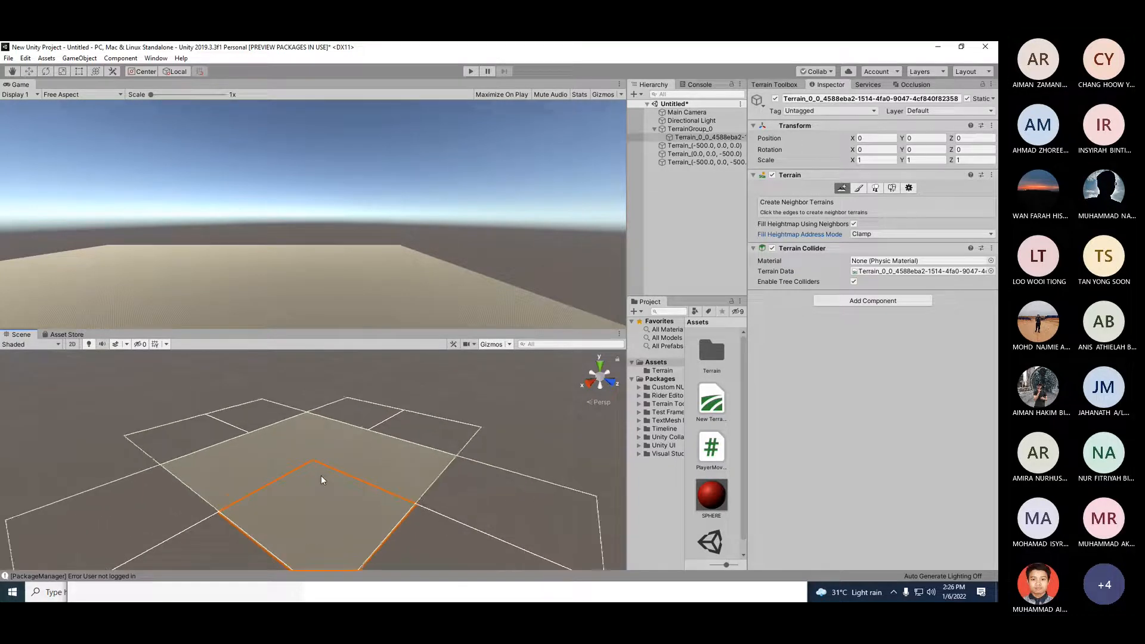
scroll(321, 477, "up", 2)
scroll(321, 479, "down", 1)
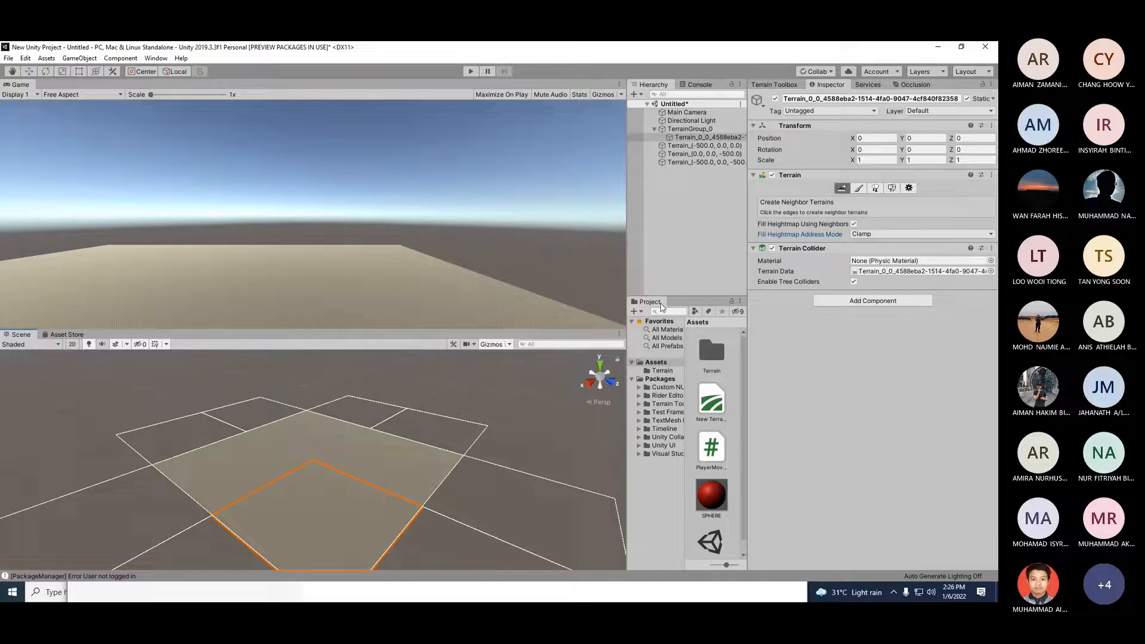
Step: Switch the terrain painting tool to Raise or Lower Terrain and preview the star brush on the tile
left_click(860, 189)
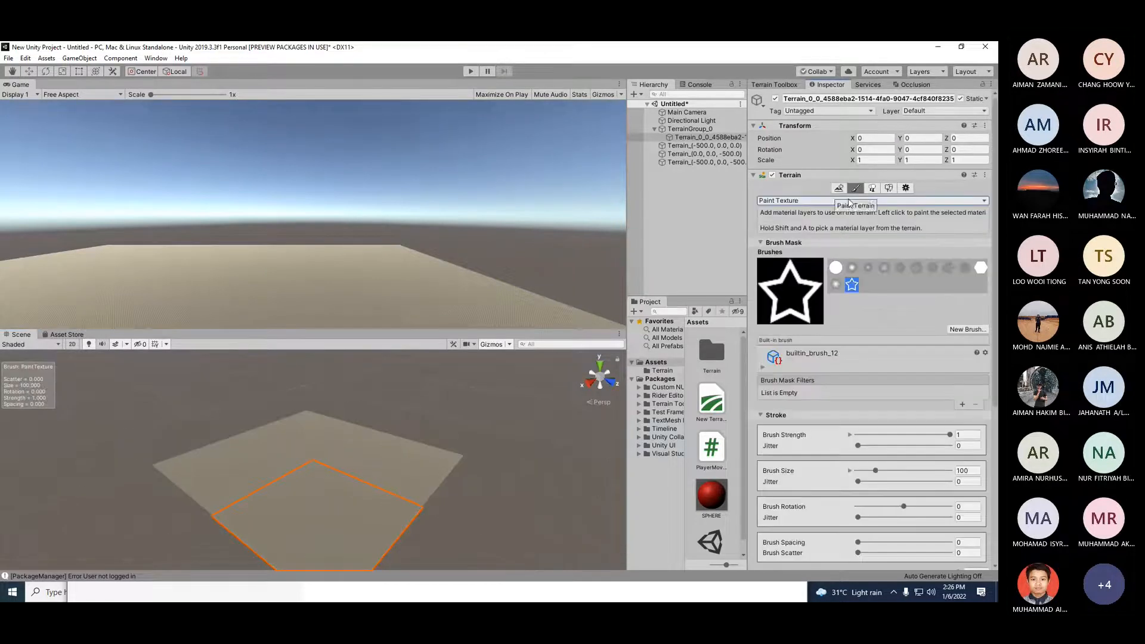
left_click(800, 202)
mouse_move(804, 214)
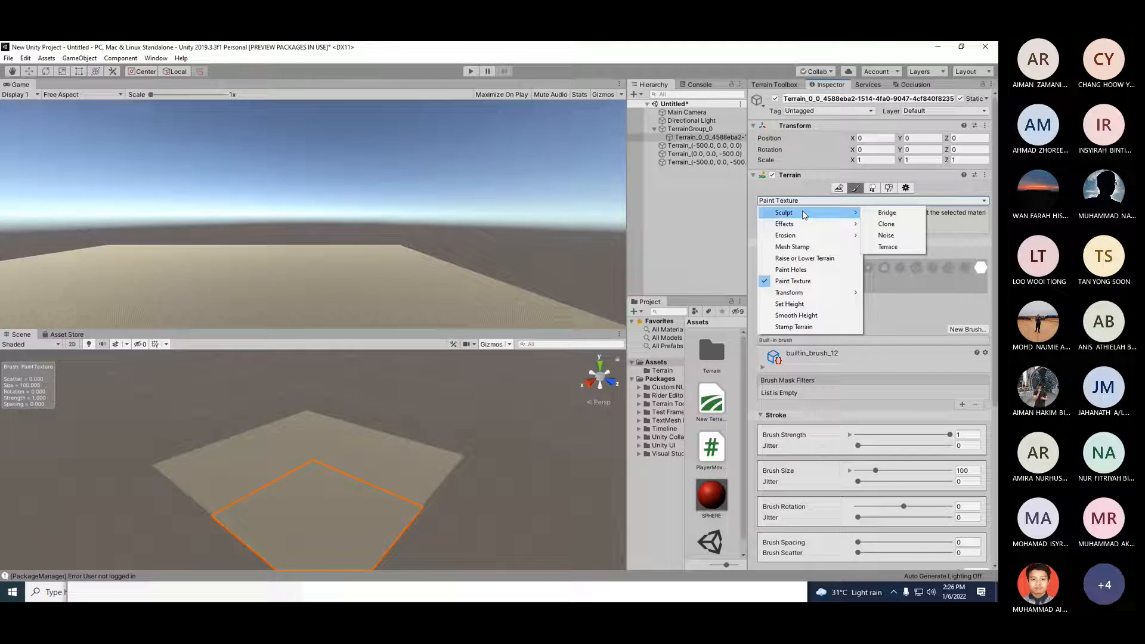
left_click(805, 258)
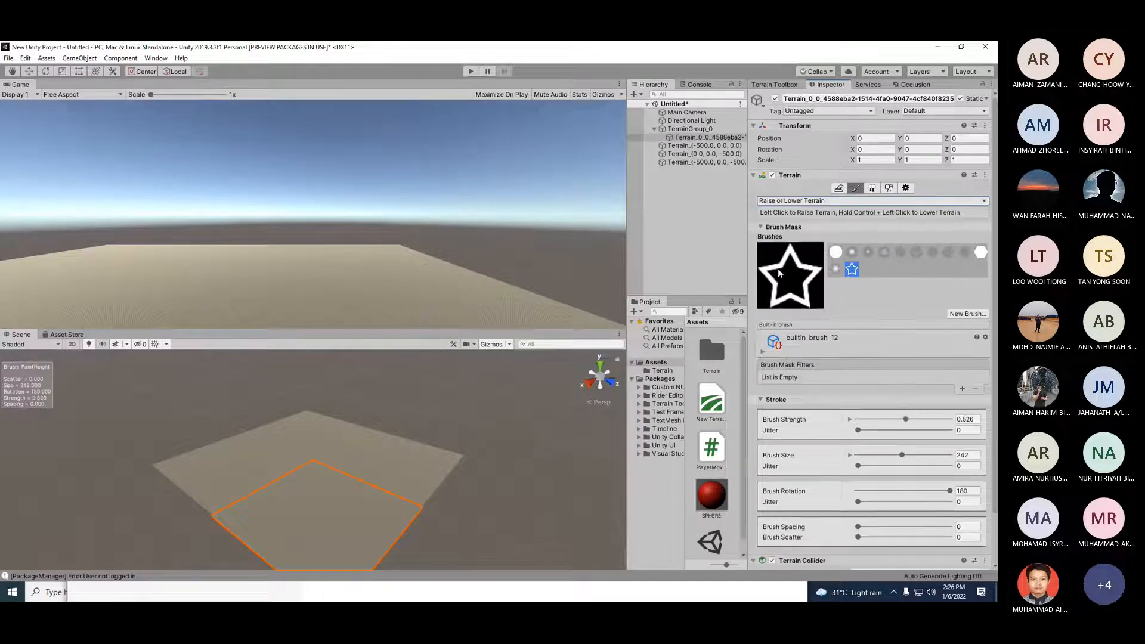
scroll(238, 492, "up", 3)
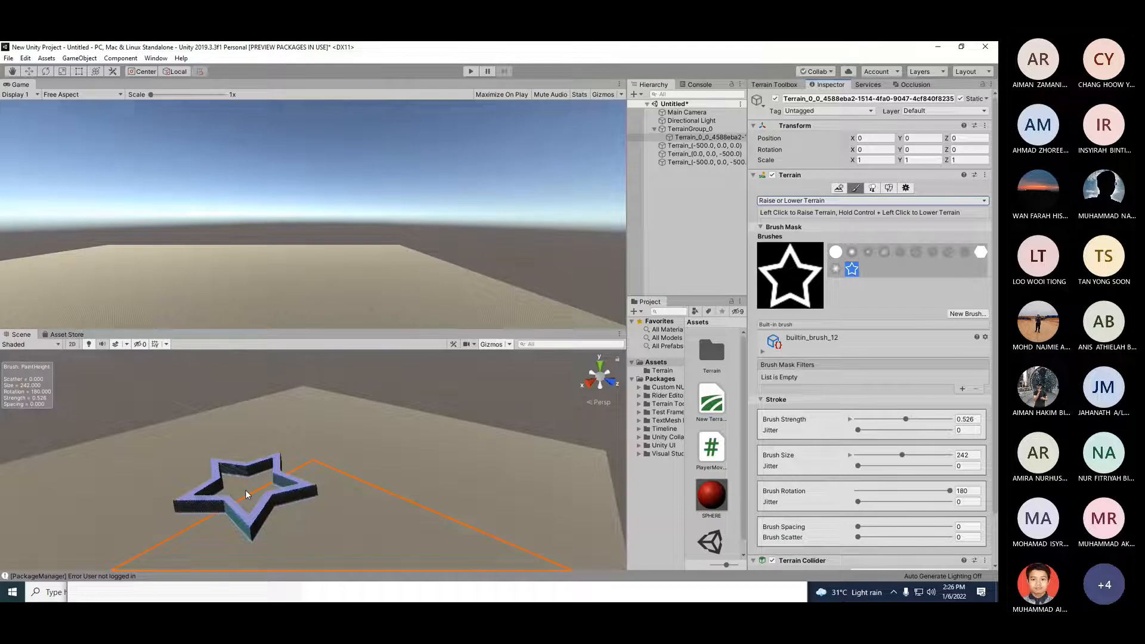
scroll(294, 496, "up", 1)
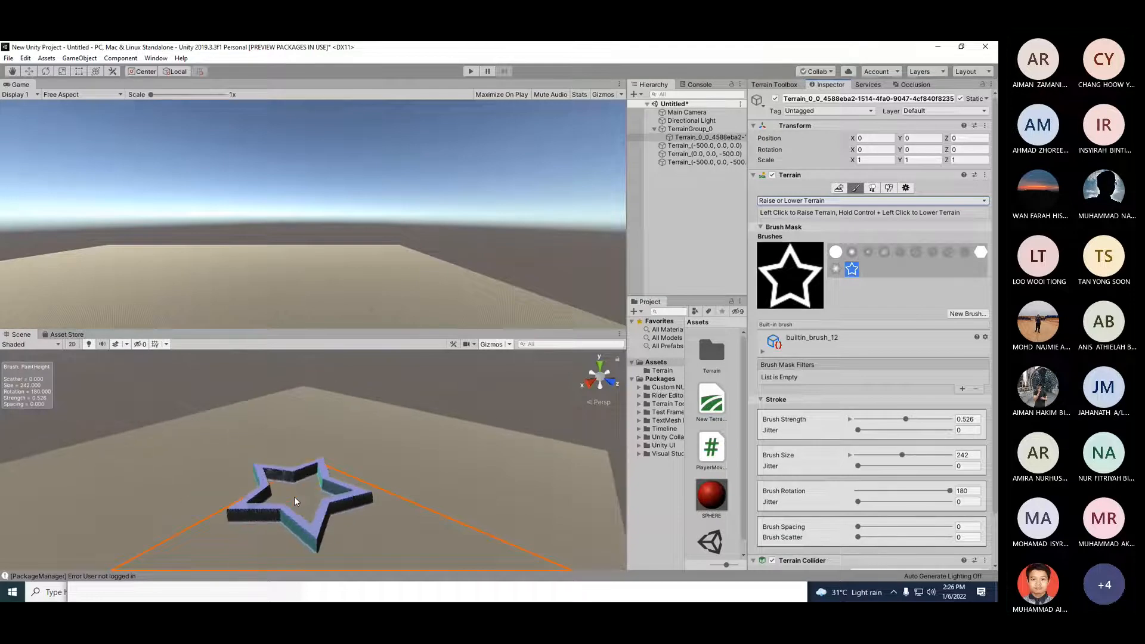
scroll(436, 475, "down", 5)
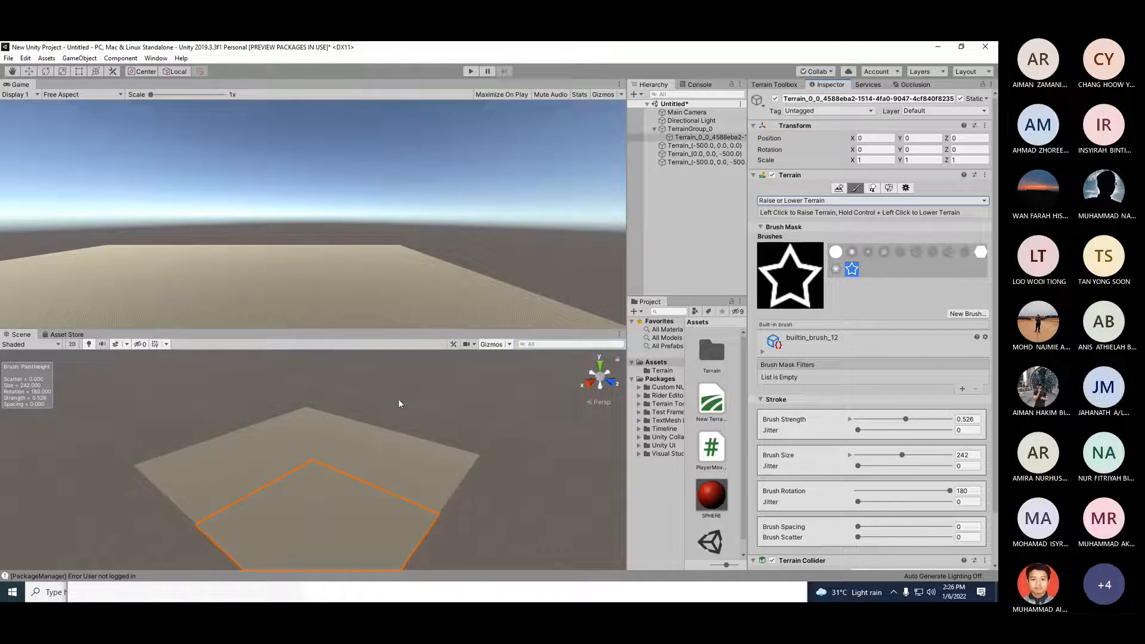
Step: Choose the soft round brush for Raise or Lower Terrain, set brush rotation to 13, and raise hills on the tiles
left_click_drag(414, 329, 414, 253)
scroll(365, 441, "up", 6)
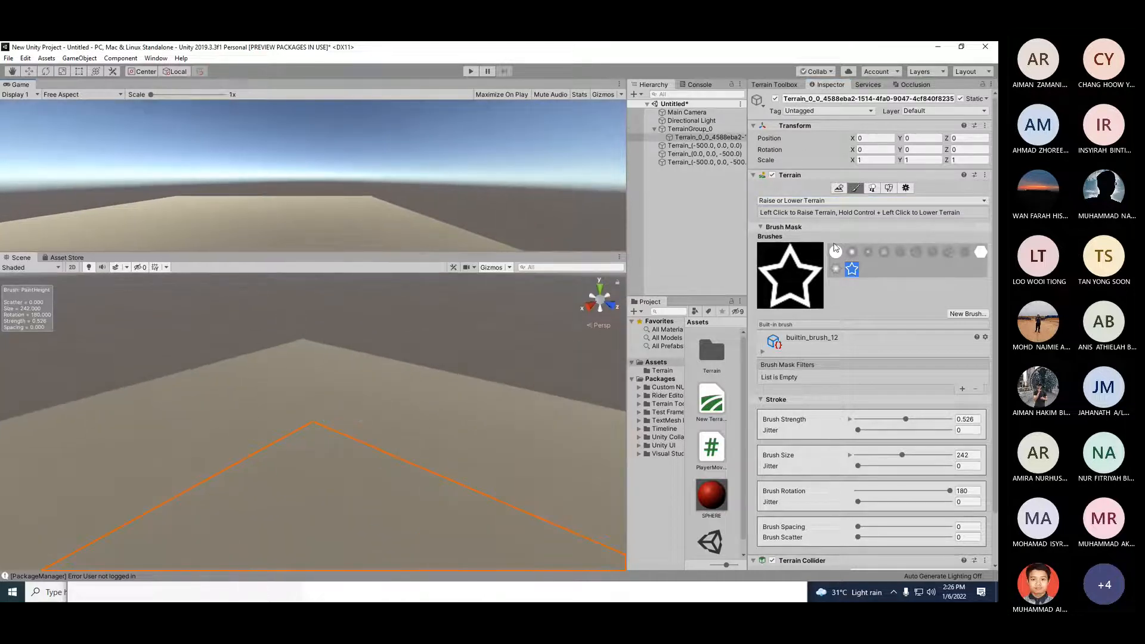
left_click(817, 201)
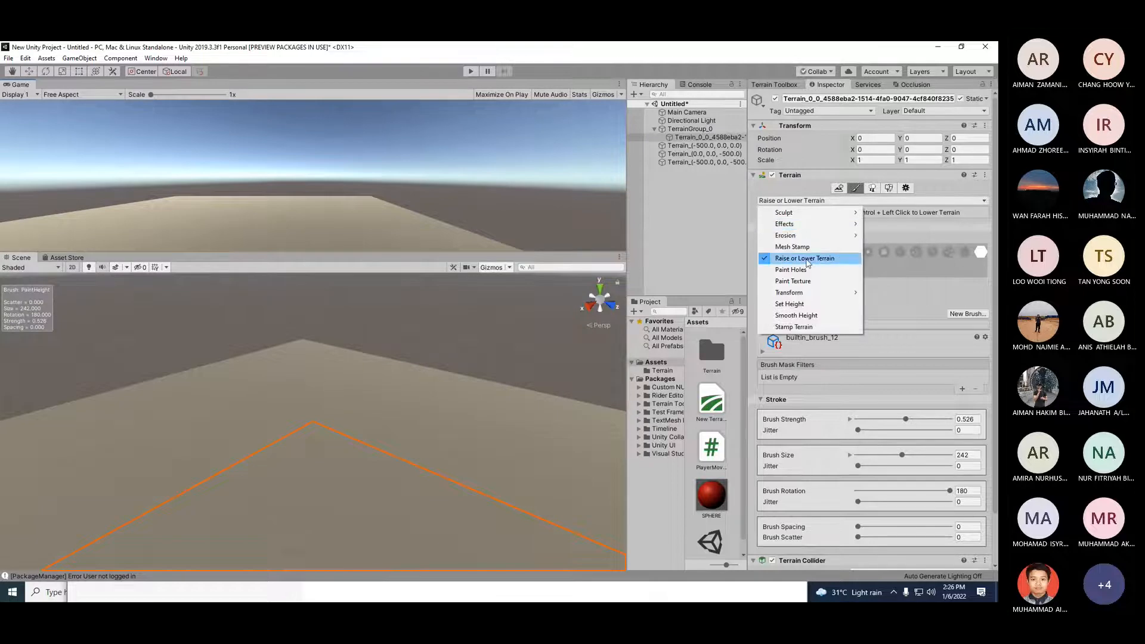
mouse_move(818, 221)
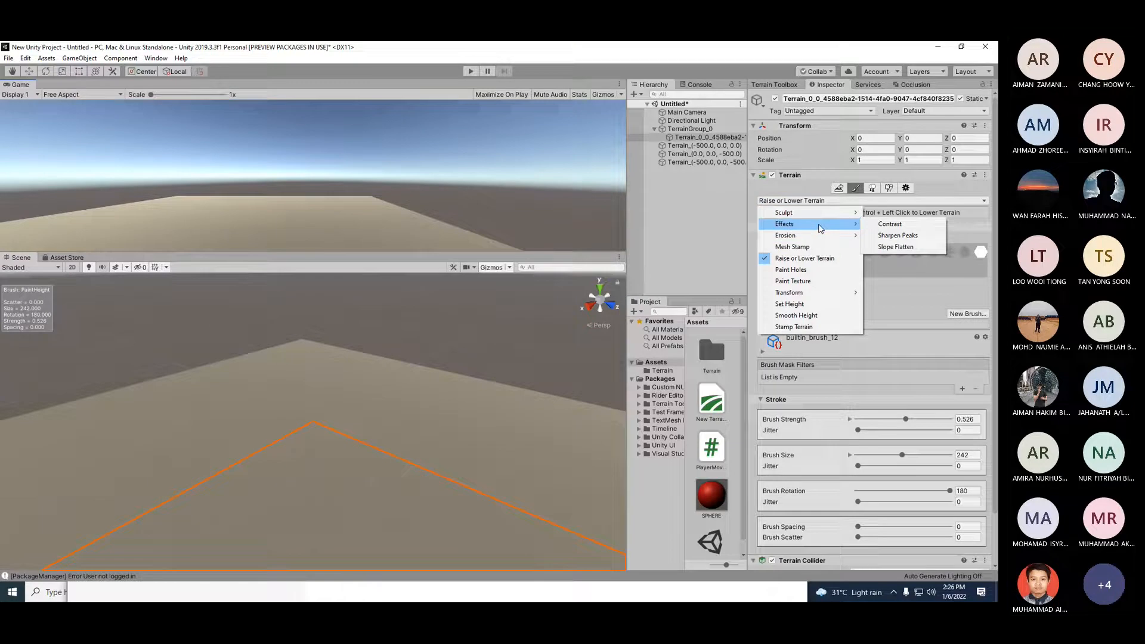
left_click(817, 259)
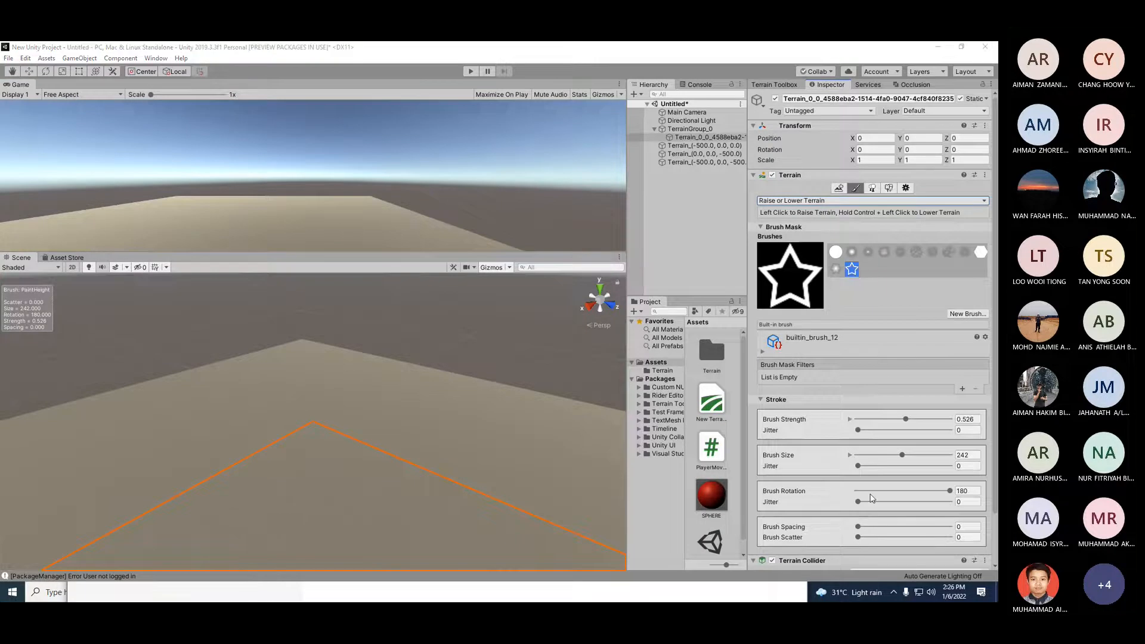
left_click(852, 250)
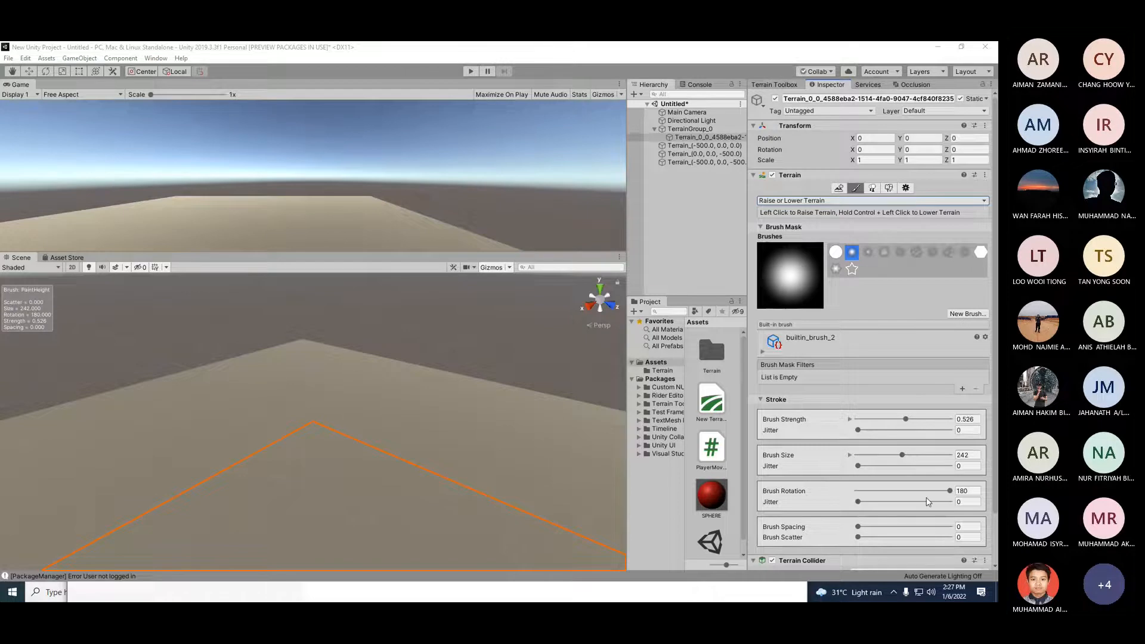
left_click_drag(950, 491, 908, 492)
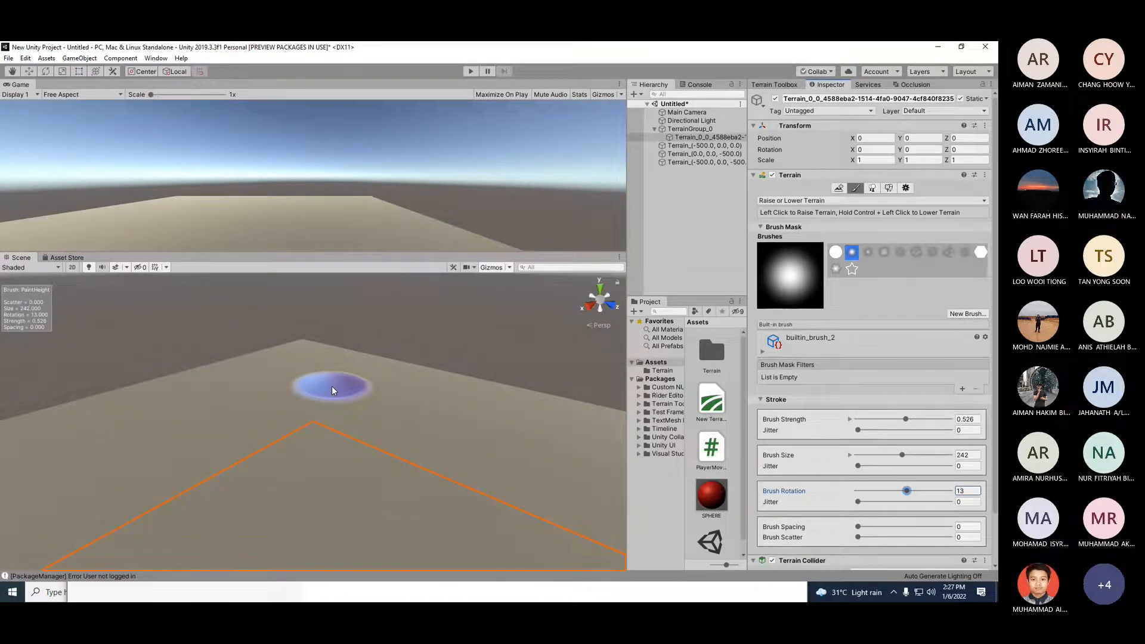
mouse_move(277, 398)
left_mouse_down()
mouse_move(367, 384)
mouse_move(381, 404)
mouse_move(469, 413)
mouse_move(492, 431)
mouse_move(415, 428)
left_mouse_up()
left_click_drag(148, 435, 191, 445)
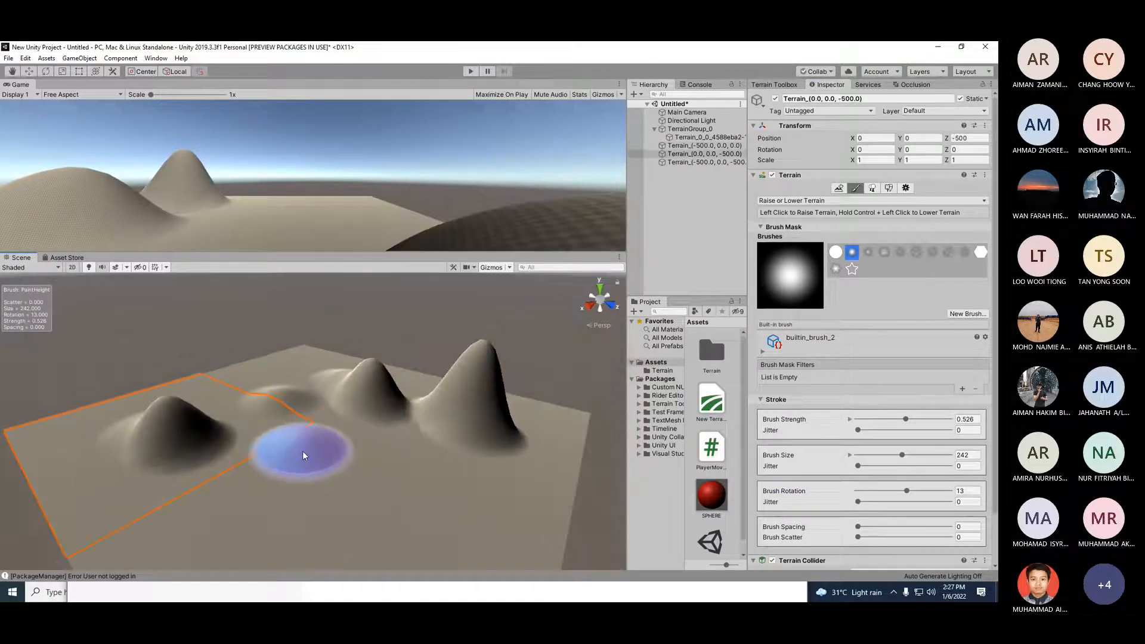
Step: Raise more hills across the terrain tiles, undoing one overly tall peak
scroll(303, 452, "down", 4)
left_click(348, 469)
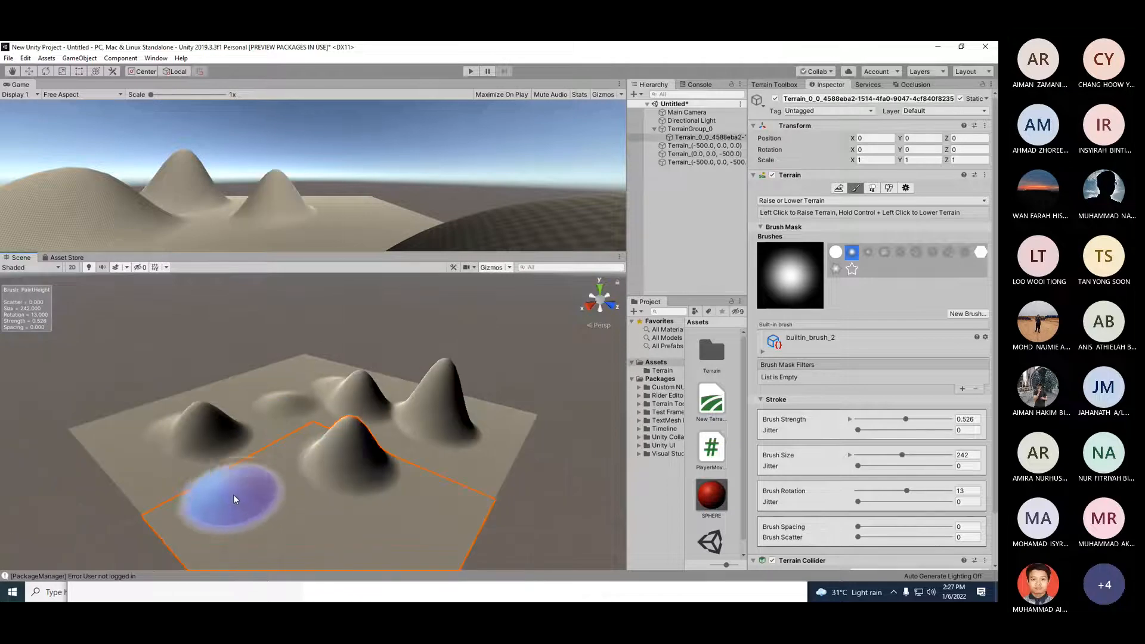
scroll(268, 496, "up", 4)
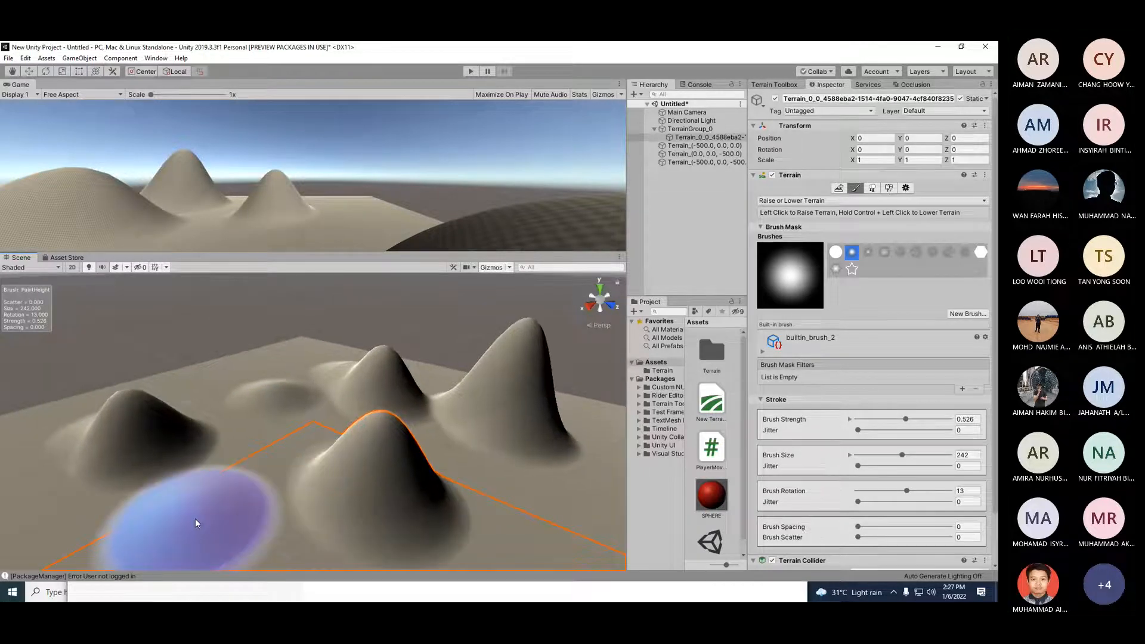
left_click(197, 523)
scroll(284, 400, "down", 5)
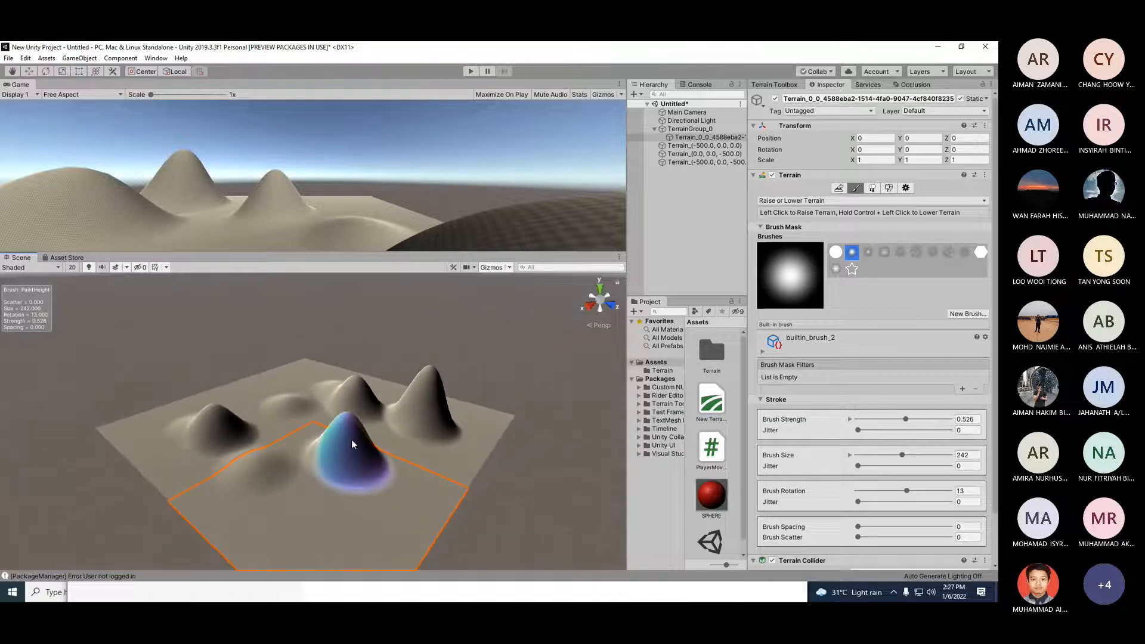
mouse_move(352, 439)
left_mouse_down()
mouse_move(353, 425)
mouse_move(367, 438)
left_mouse_up()
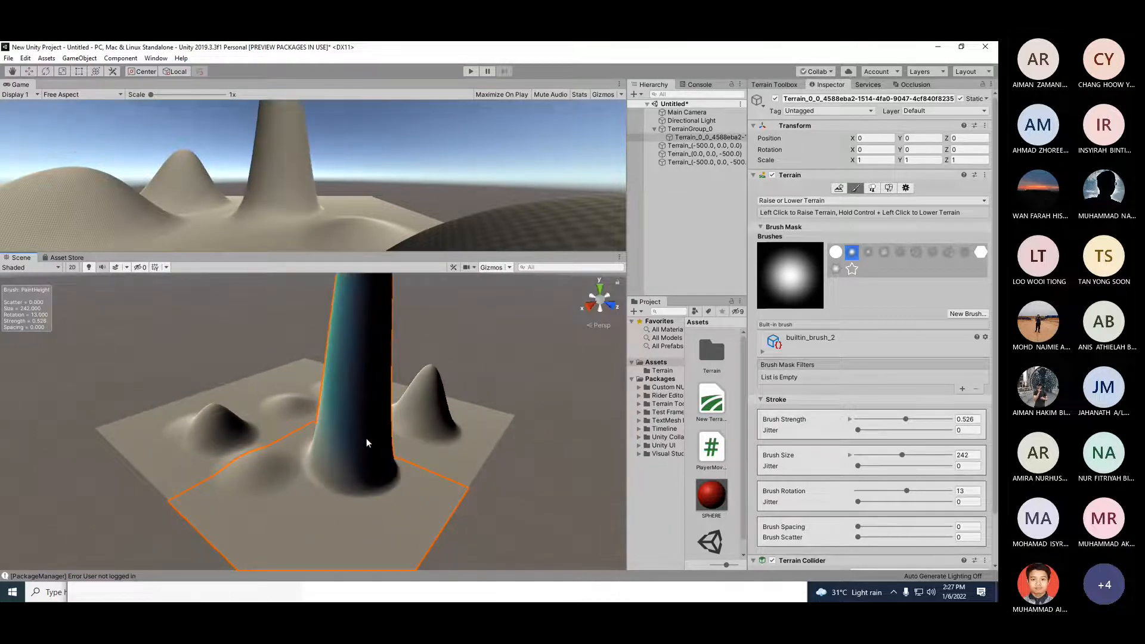
key("ctrl+z")
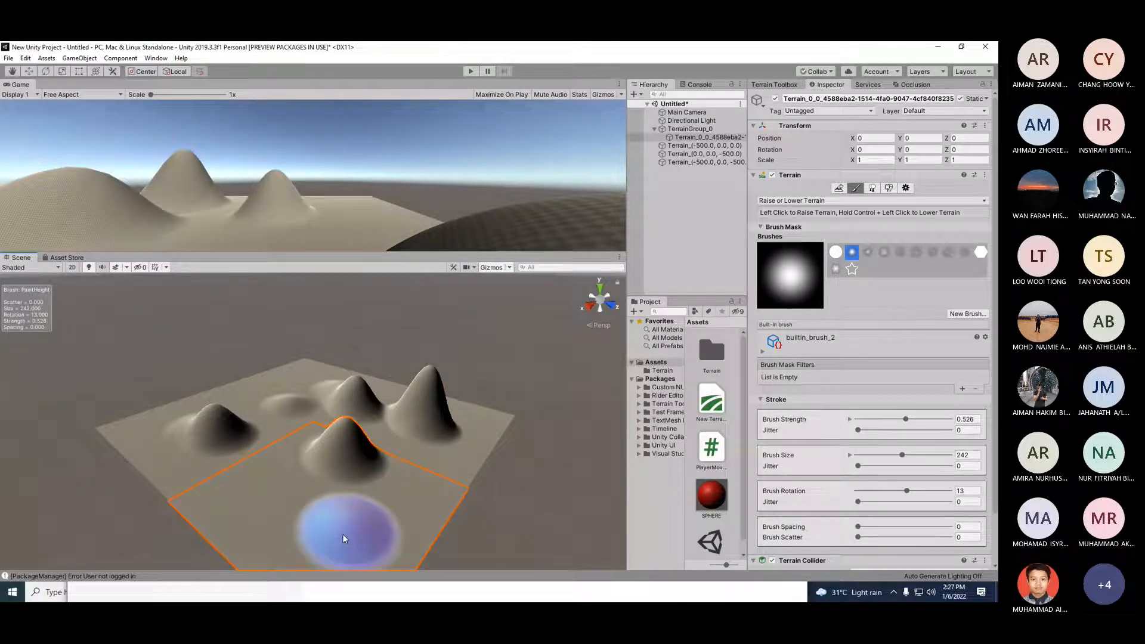
left_click(337, 541)
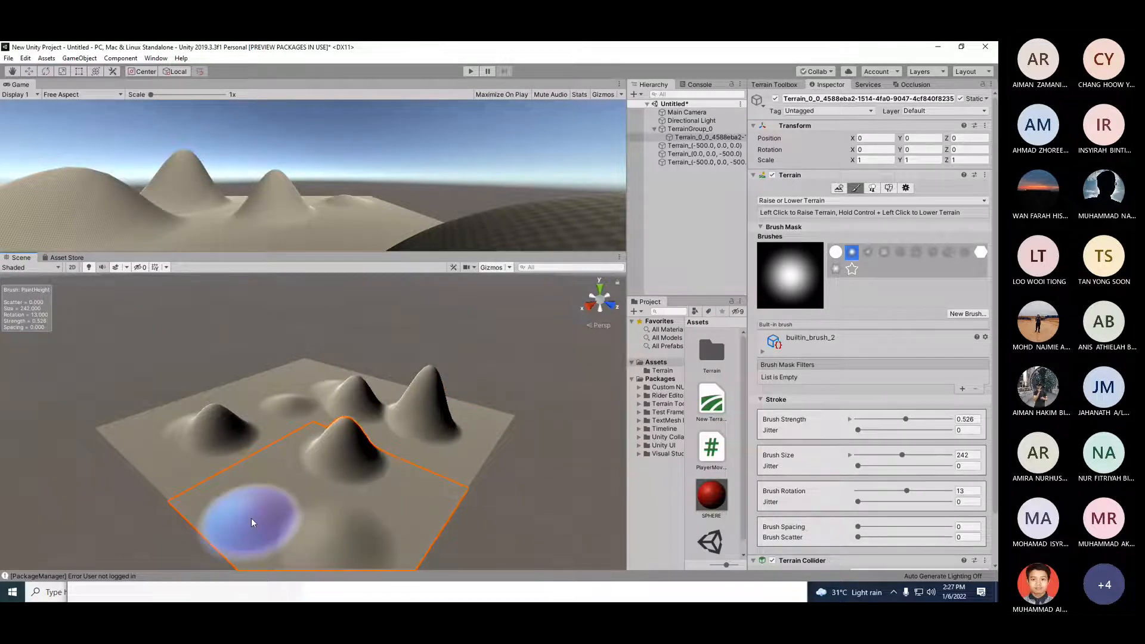
Step: Set brush strength to 0.632 and raise further hills on the left-side terrain tiles
left_click_drag(905, 420, 917, 420)
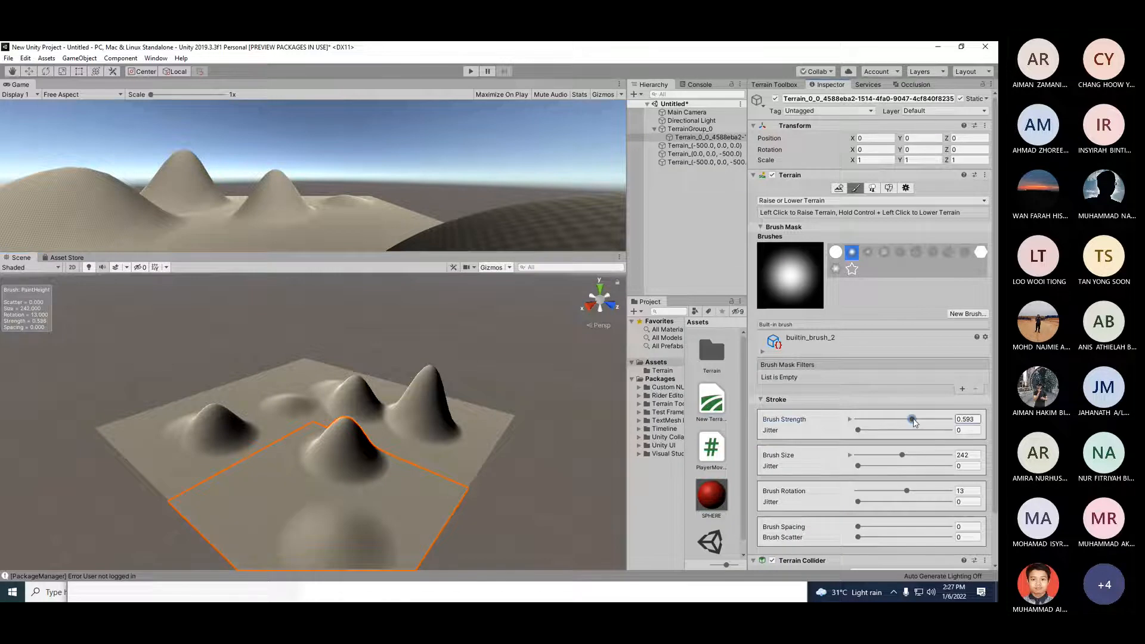
left_click(449, 468)
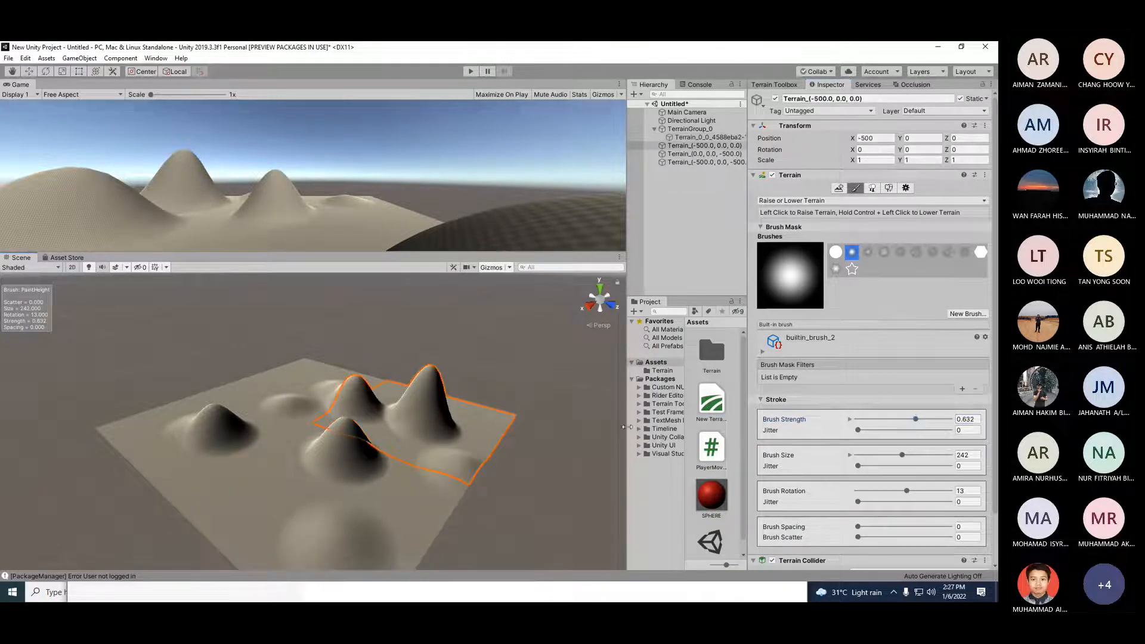
left_click(197, 477)
scroll(206, 508, "down", 1)
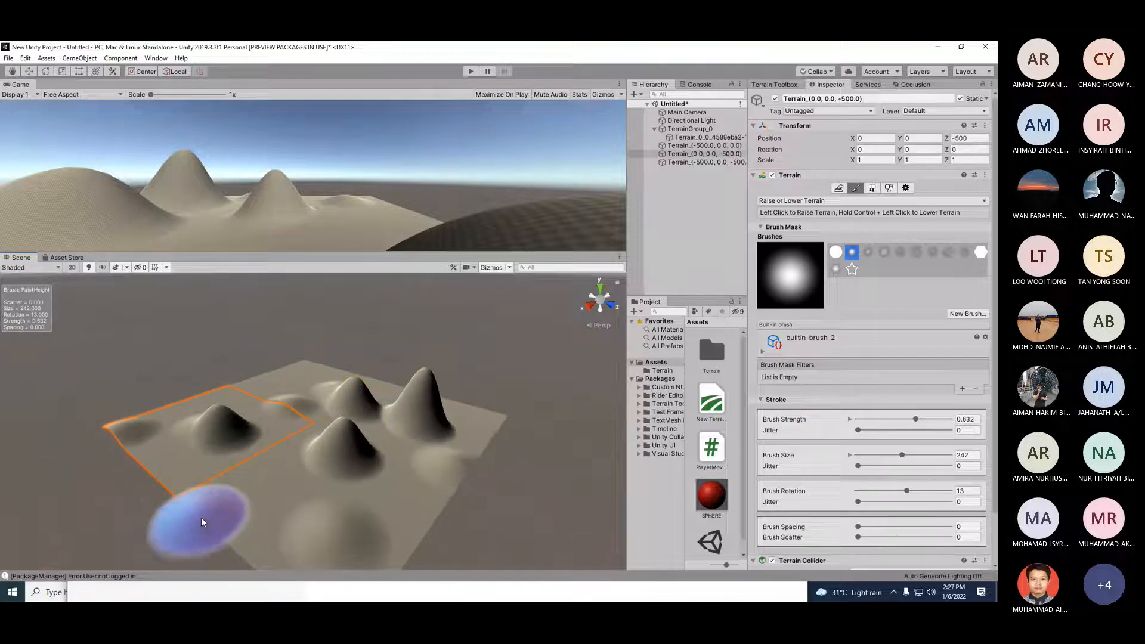
left_click(196, 516)
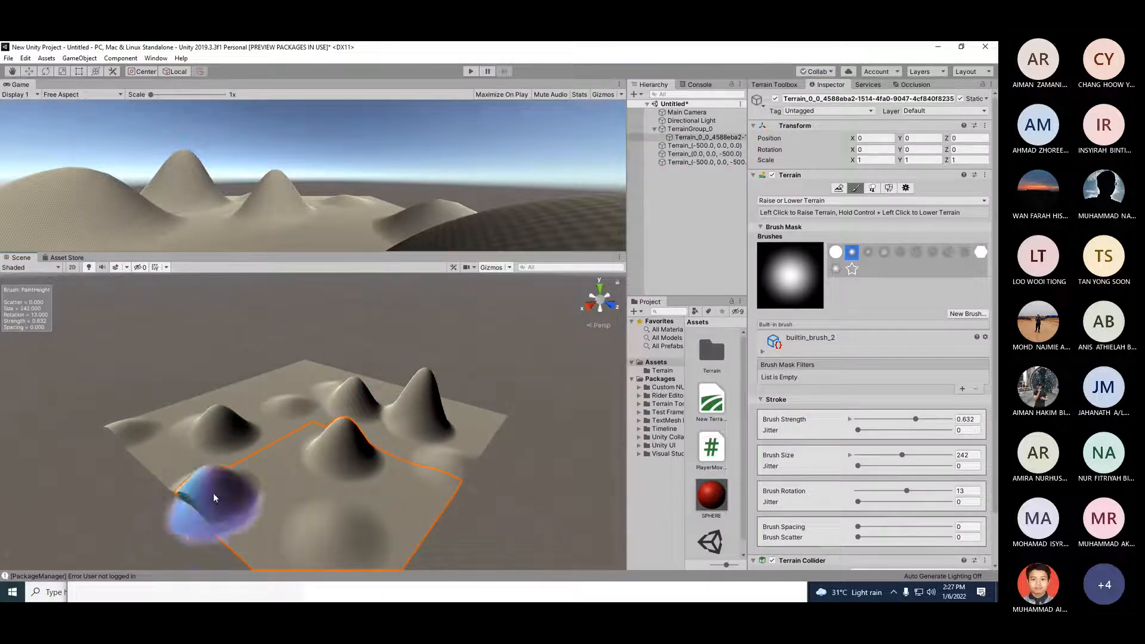
scroll(220, 513, "down", 1)
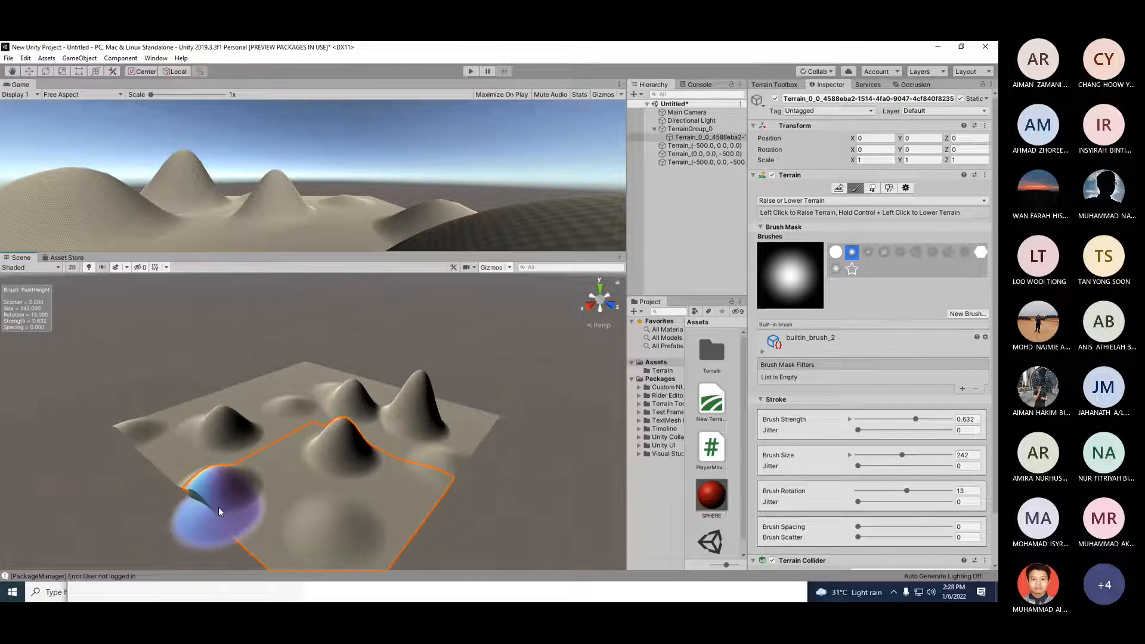
Step: Switch to the star brush and raise a star-shaped ridge on the near terrain tile
key("alt")
left_click_drag(231, 504, 342, 496, "alt")
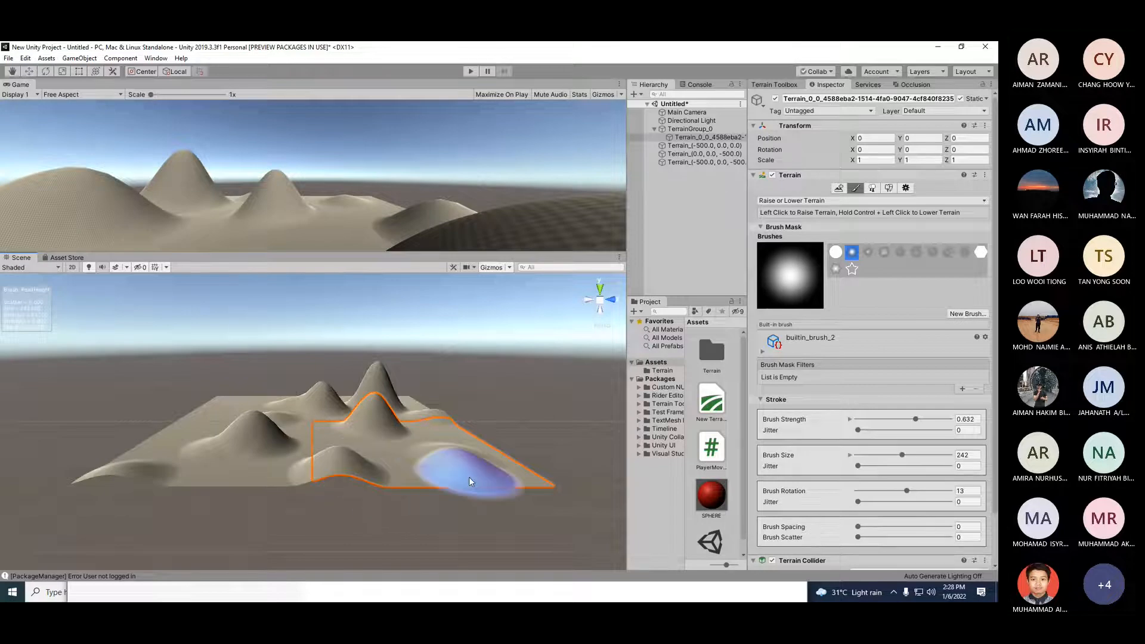
left_click_drag(518, 476, 391, 537, "alt")
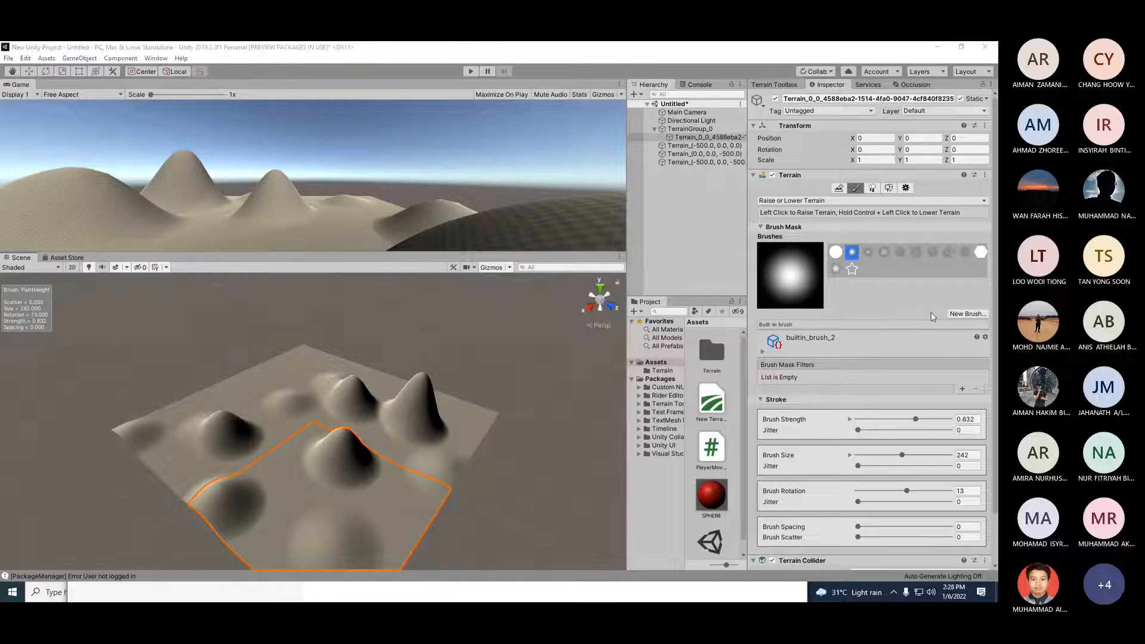
left_click(851, 268)
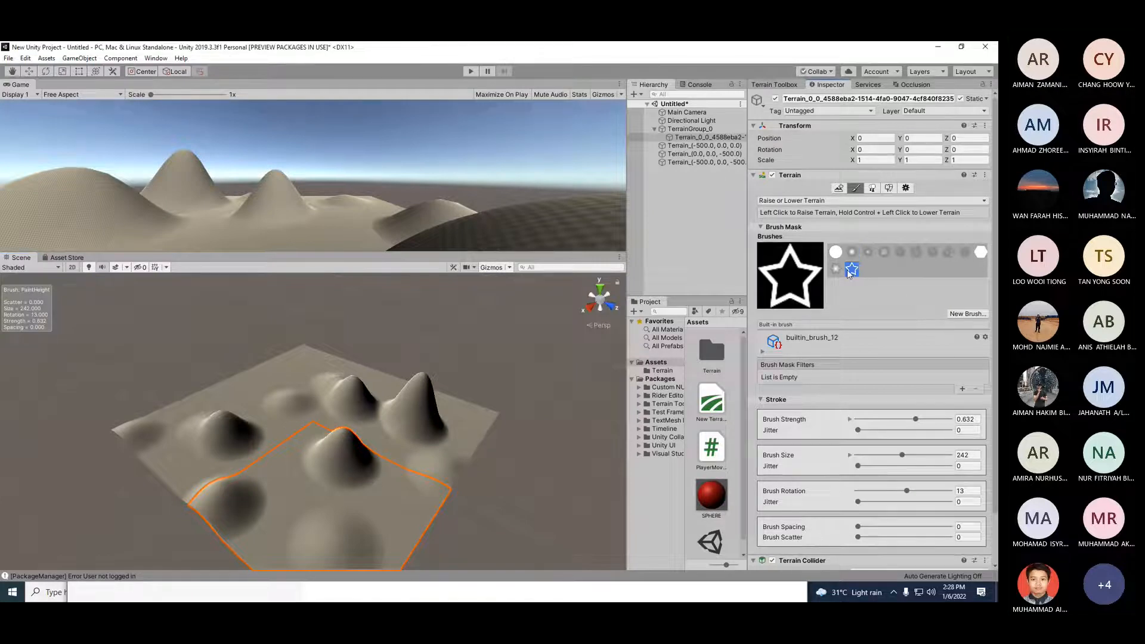
left_click(426, 471)
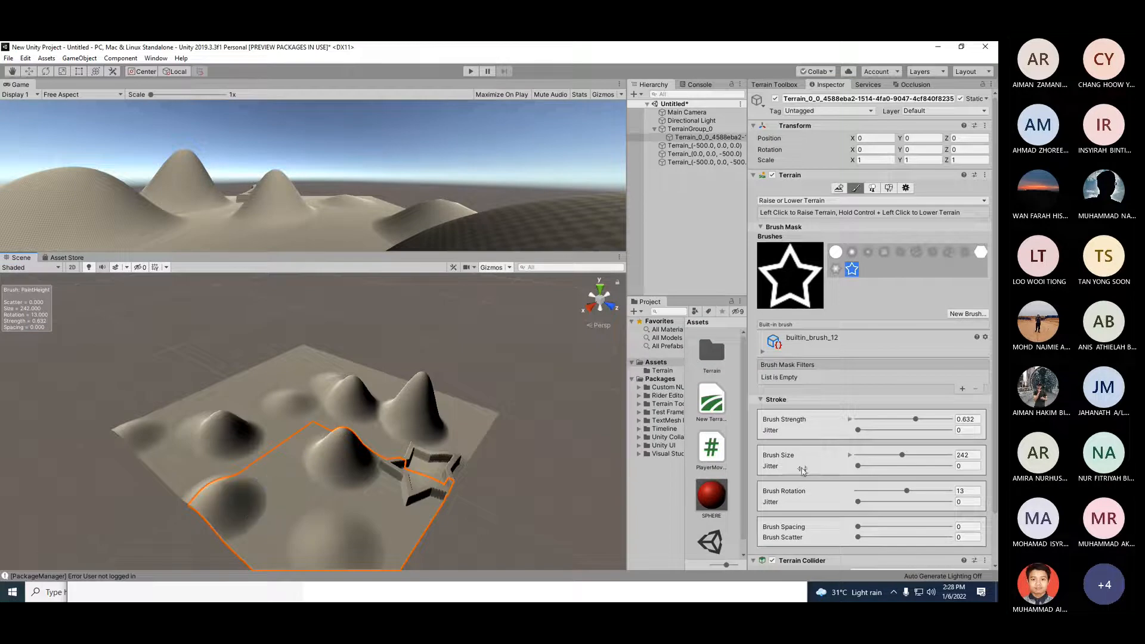
Step: Set brush strength to 0.356, rotation to -26 and size to 198, then stamp another star
left_click(891, 421)
left_click(900, 491)
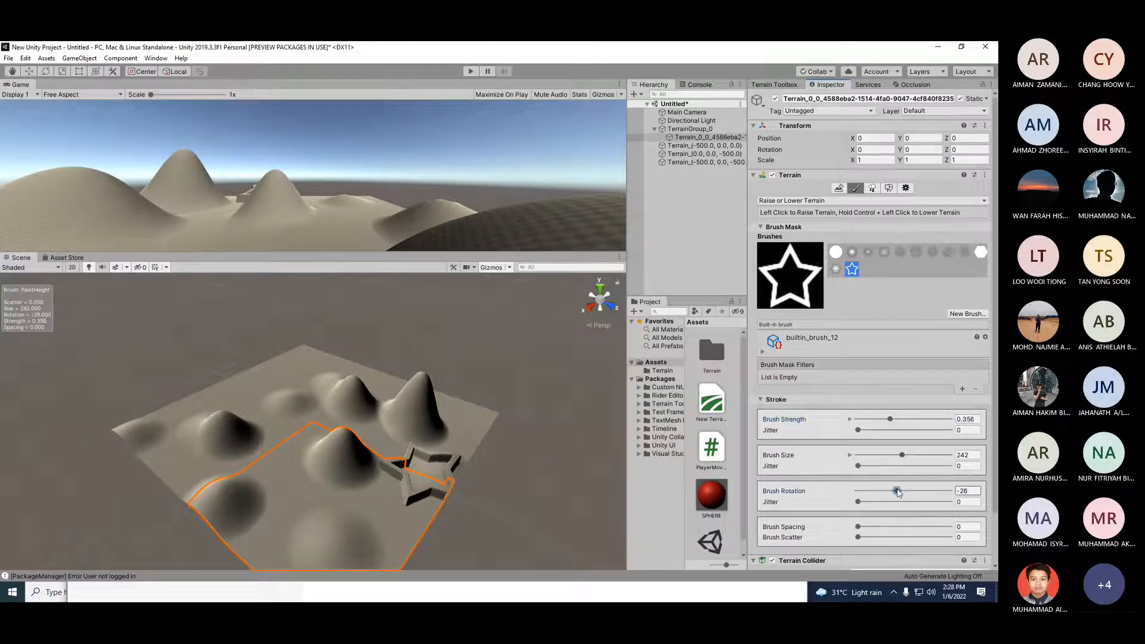
left_click(894, 456)
left_click(289, 520)
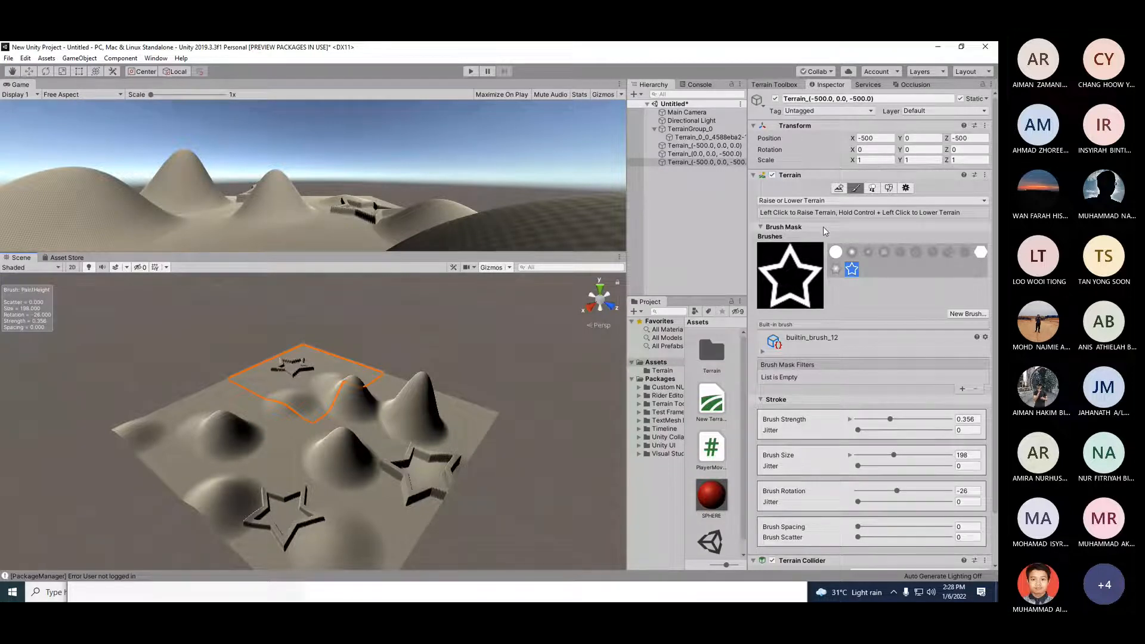
Step: Switch the terrain painting tool to Sculpt > Noise
scroll(842, 412, "down", 2)
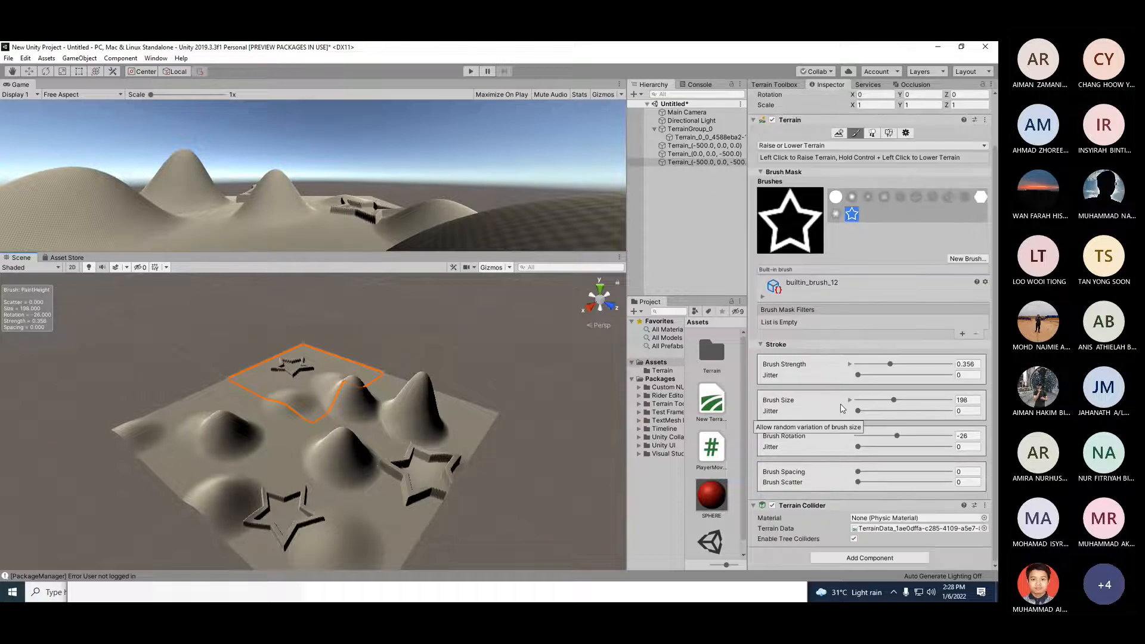
scroll(842, 411, "up", 2)
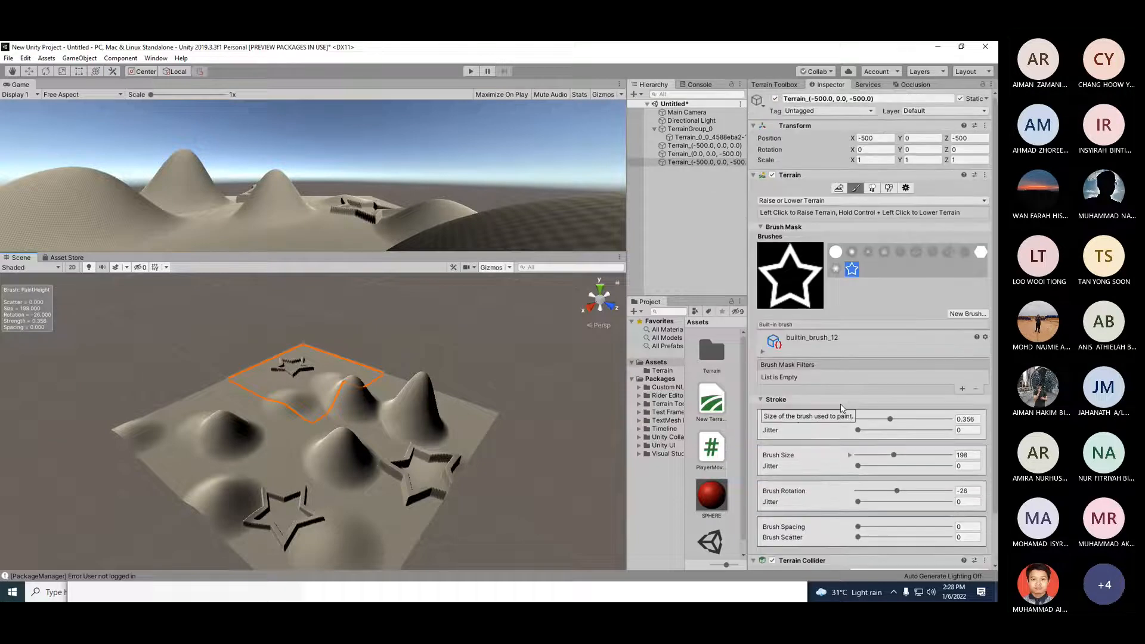
left_click(800, 201)
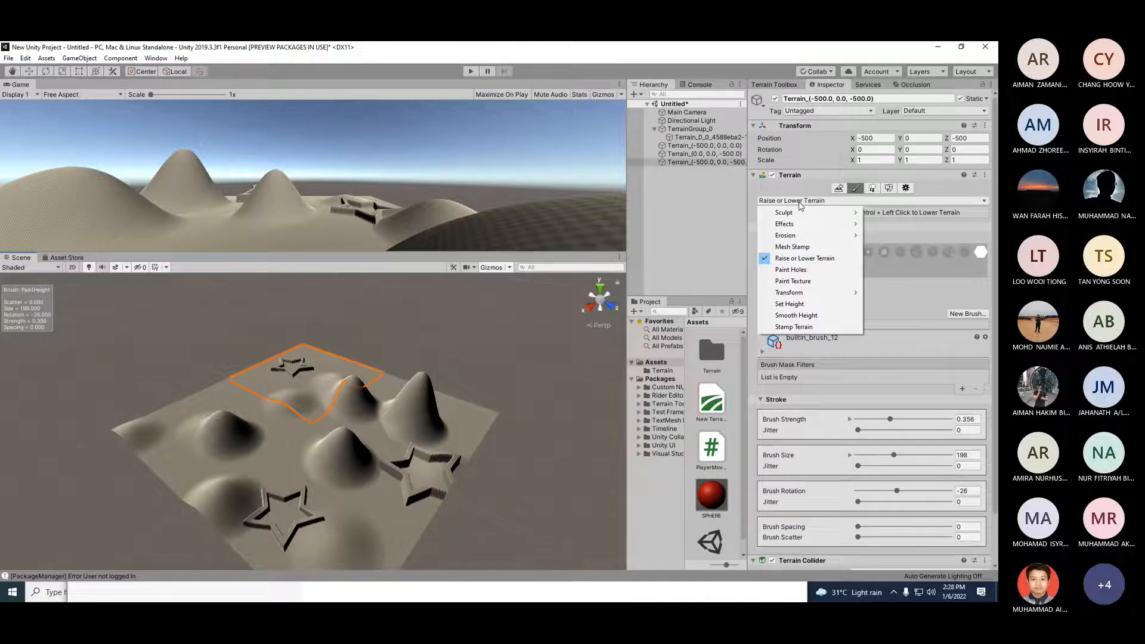
mouse_move(807, 215)
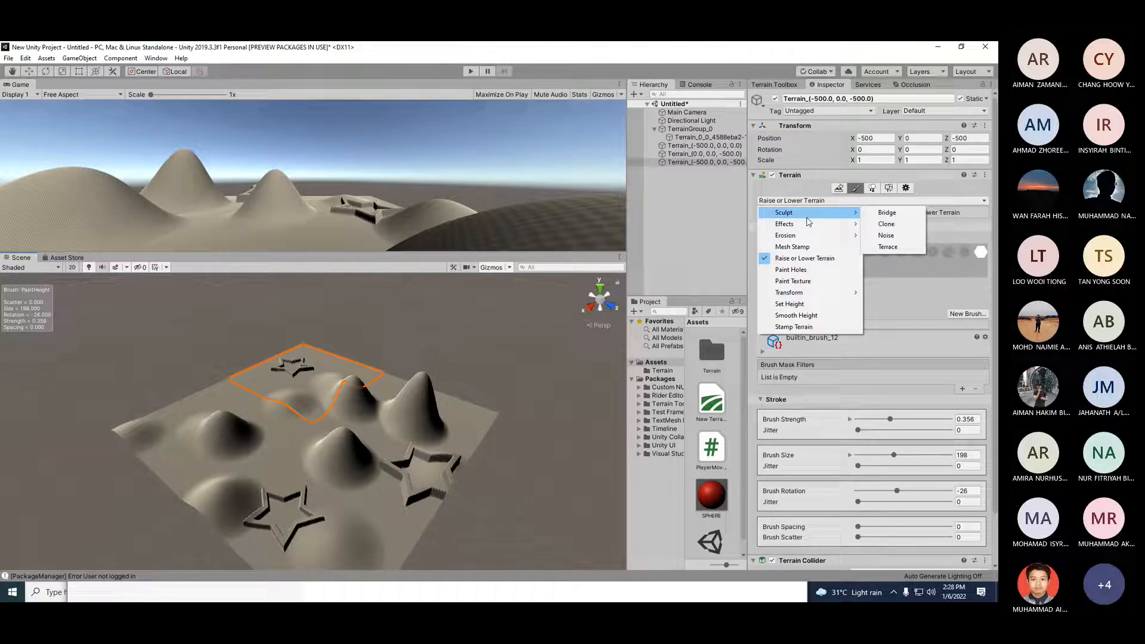
left_click(889, 235)
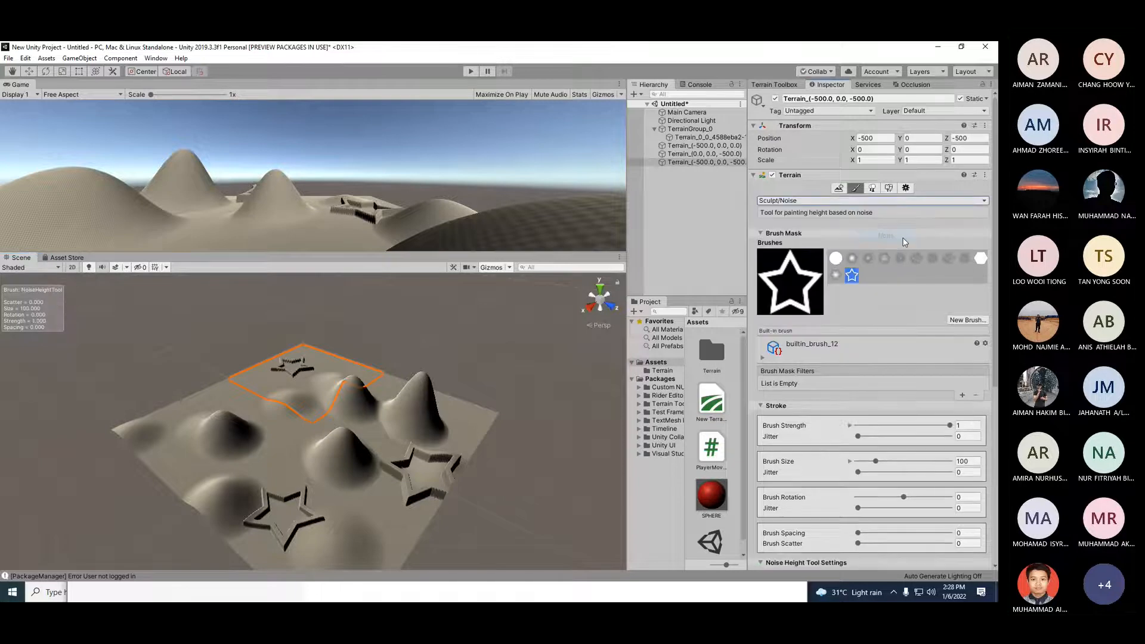
Step: Paint noise on the near tile, switching to the builtin_brush_4 noisy brush
left_click(258, 440)
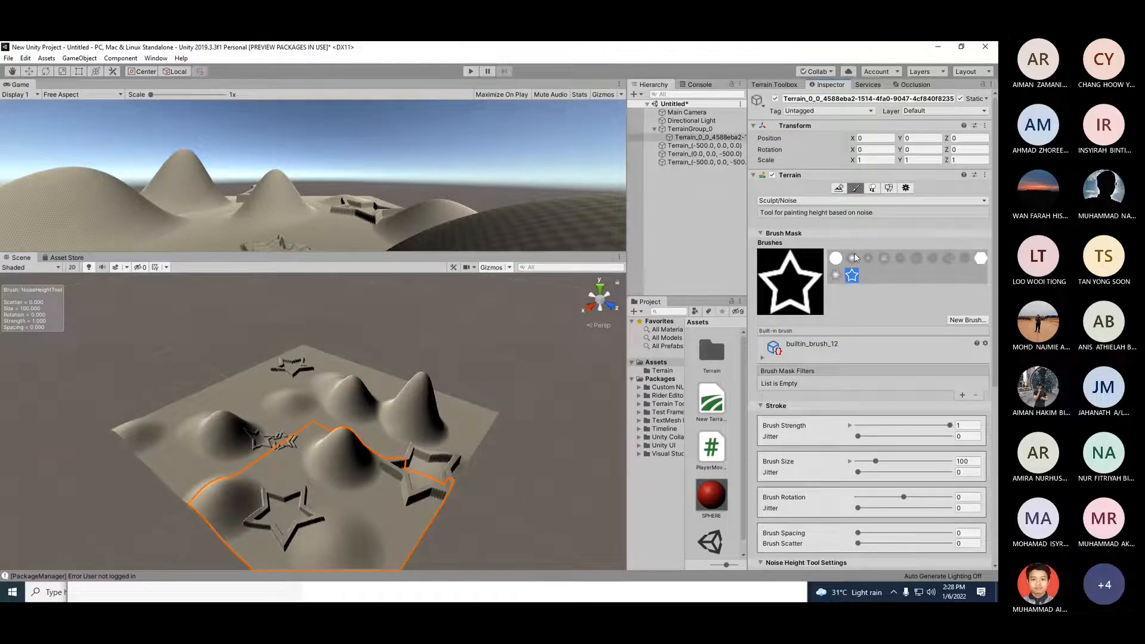
left_click(852, 258)
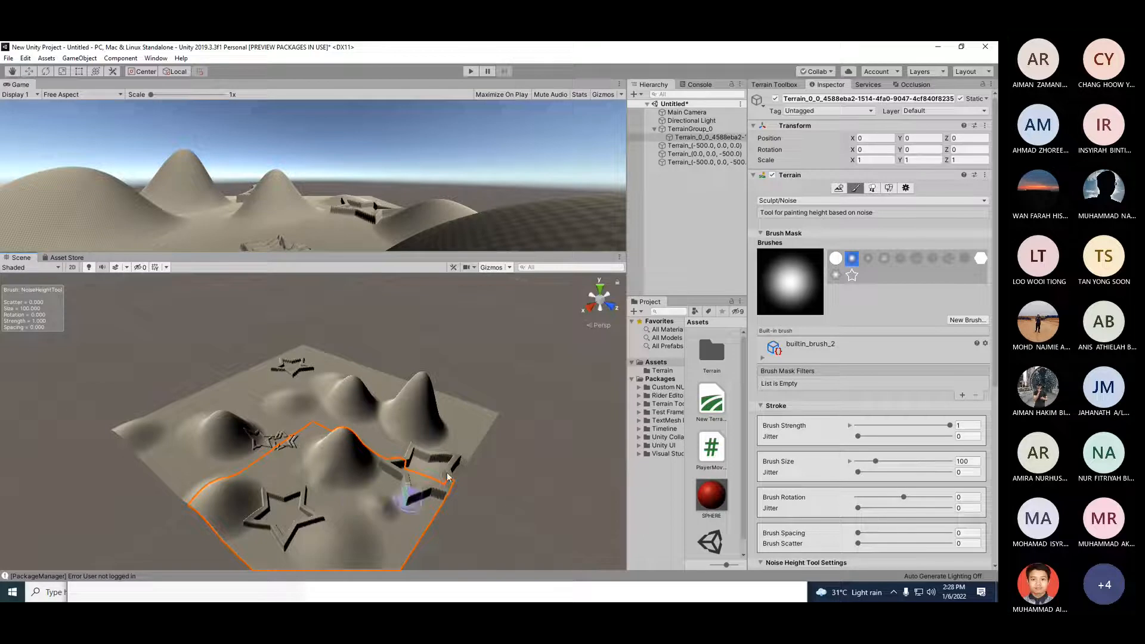
left_click(883, 258)
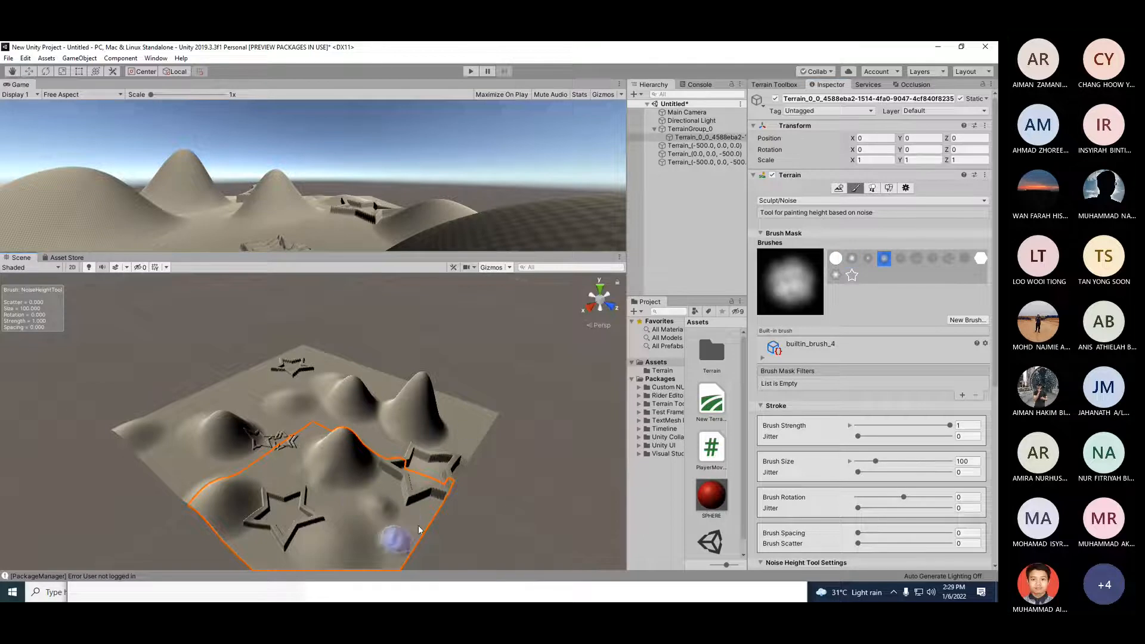
left_click(372, 468)
Step: Paint noise patches on the hills of the neighboring tiles
scroll(372, 469, "up", 6)
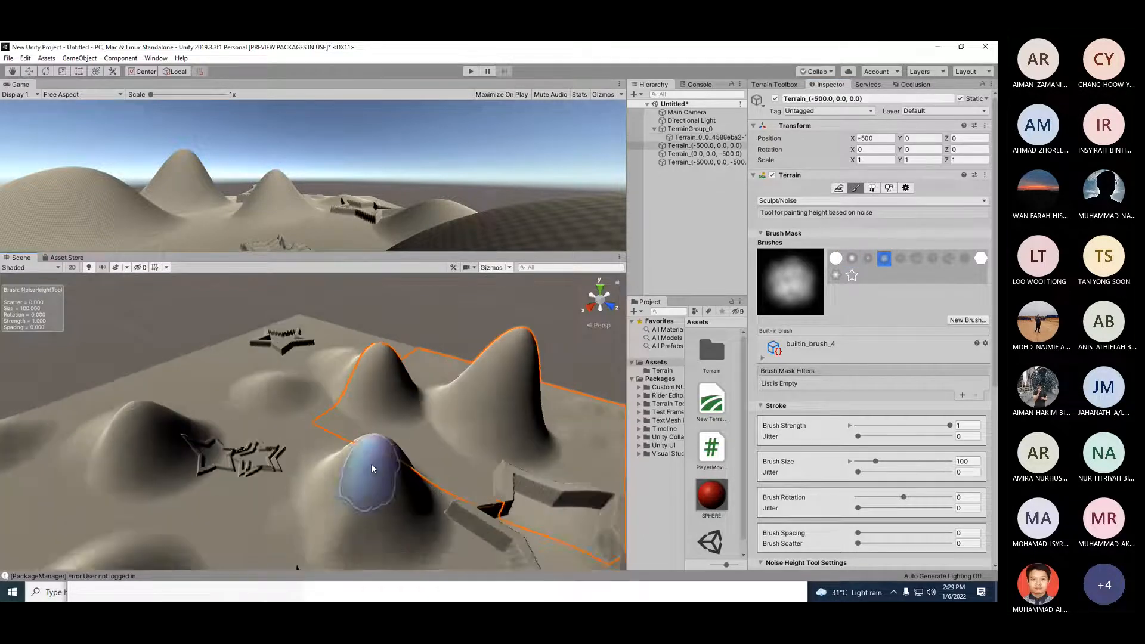
left_click(207, 402)
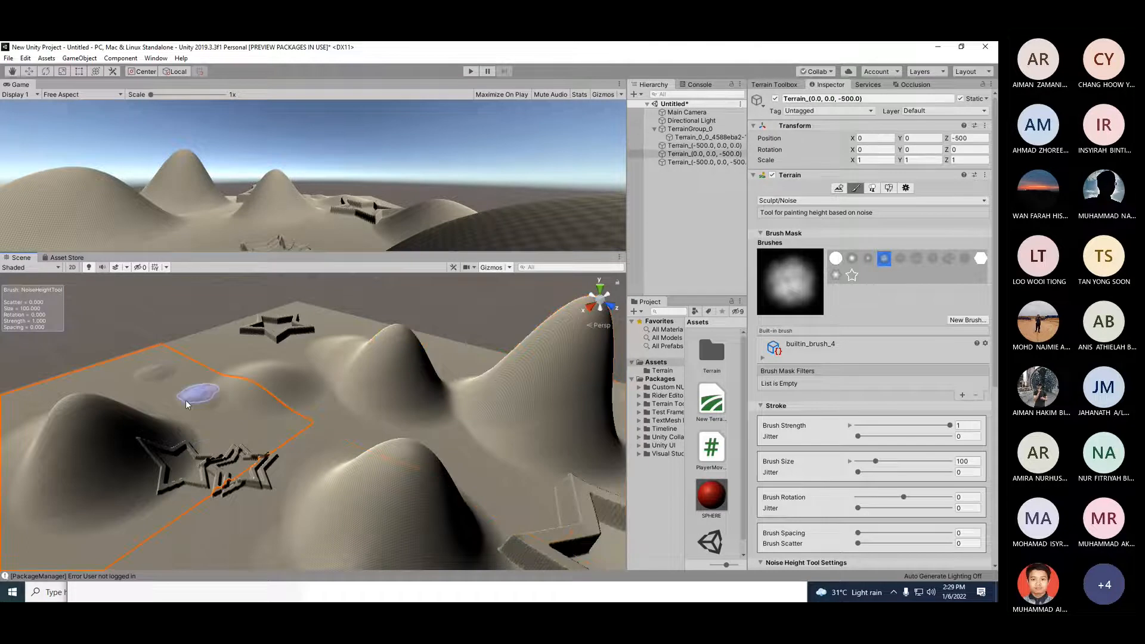
left_click(254, 355)
left_click(426, 420)
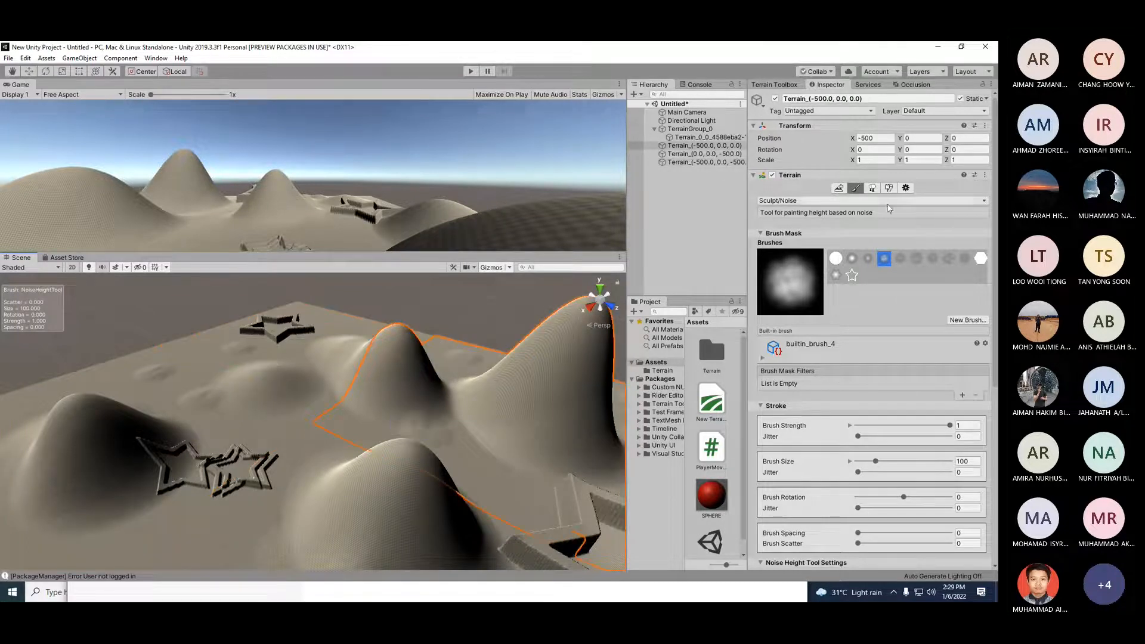
Step: Select the builtin_brush_6 brush and paint noise patches across the hills
left_click(916, 259)
left_click(286, 475)
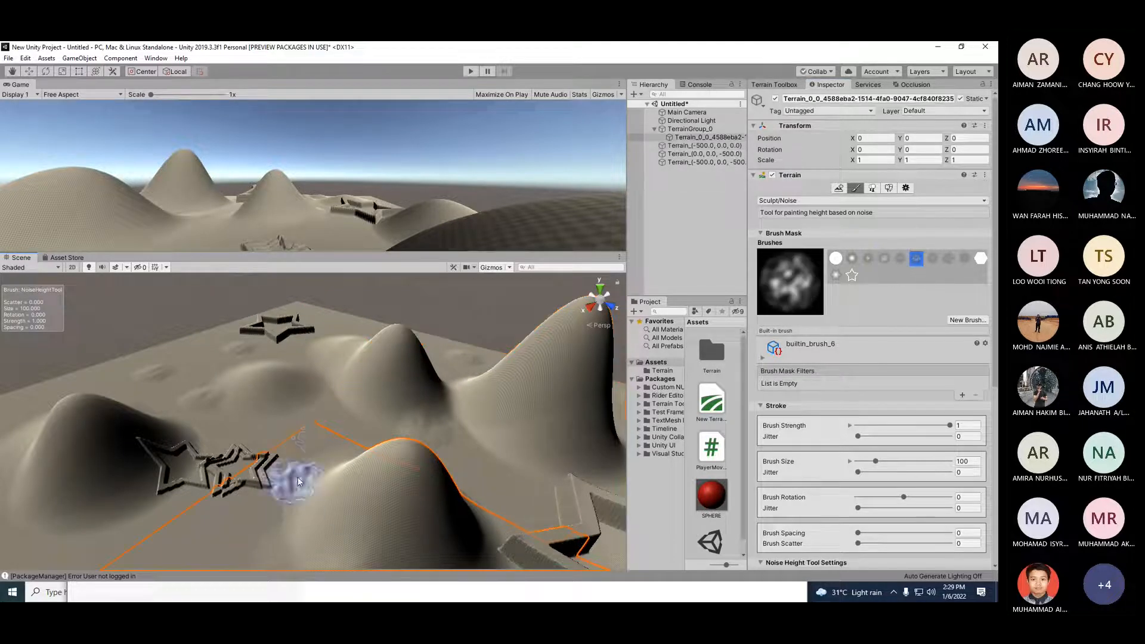
left_click_drag(93, 520, 90, 540)
left_click_drag(525, 432, 538, 464)
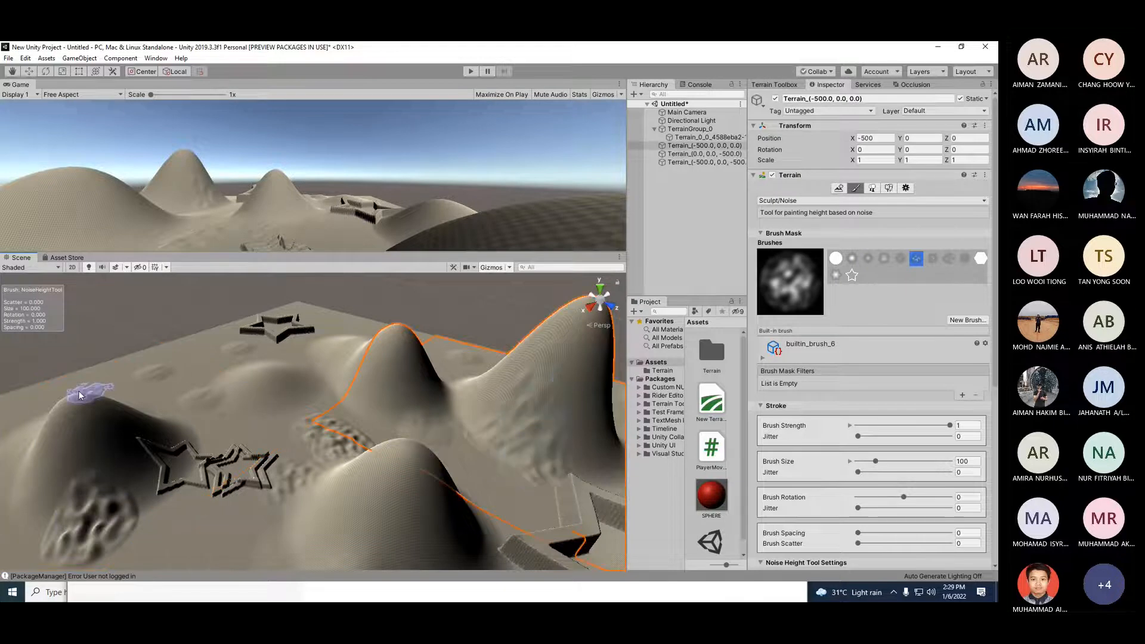
Step: Paint more noise patches on the hills of the near and left tiles
mouse_move(79, 395)
left_mouse_down()
mouse_move(263, 373)
mouse_move(293, 391)
left_mouse_up()
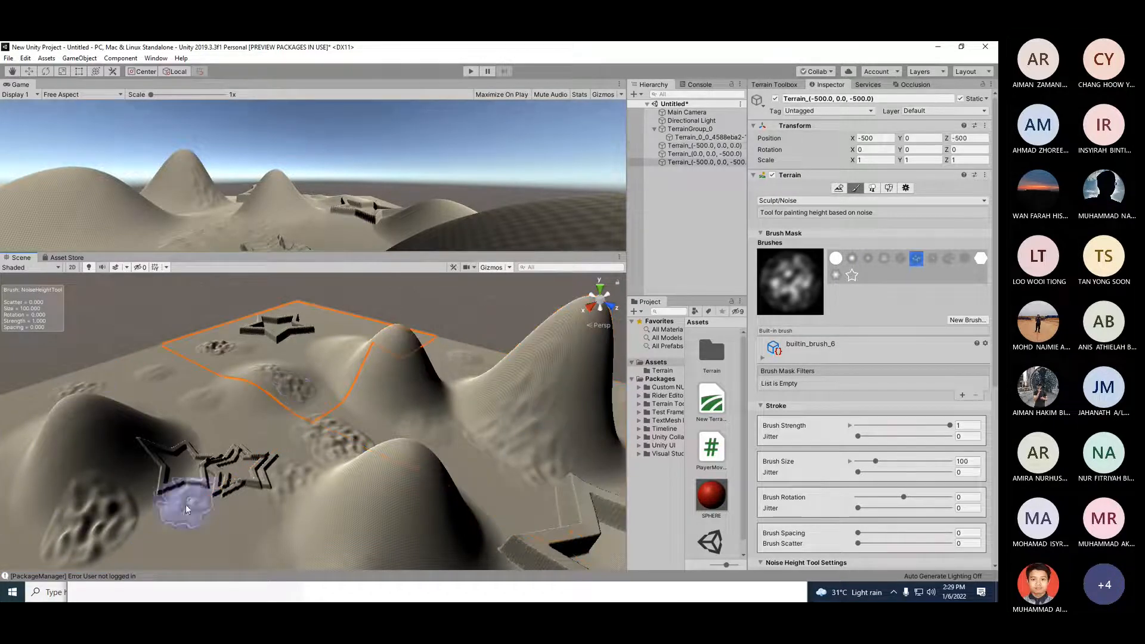
scroll(292, 391, "down", 1)
scroll(68, 495, "down", 2)
left_click(56, 491)
left_click(57, 445)
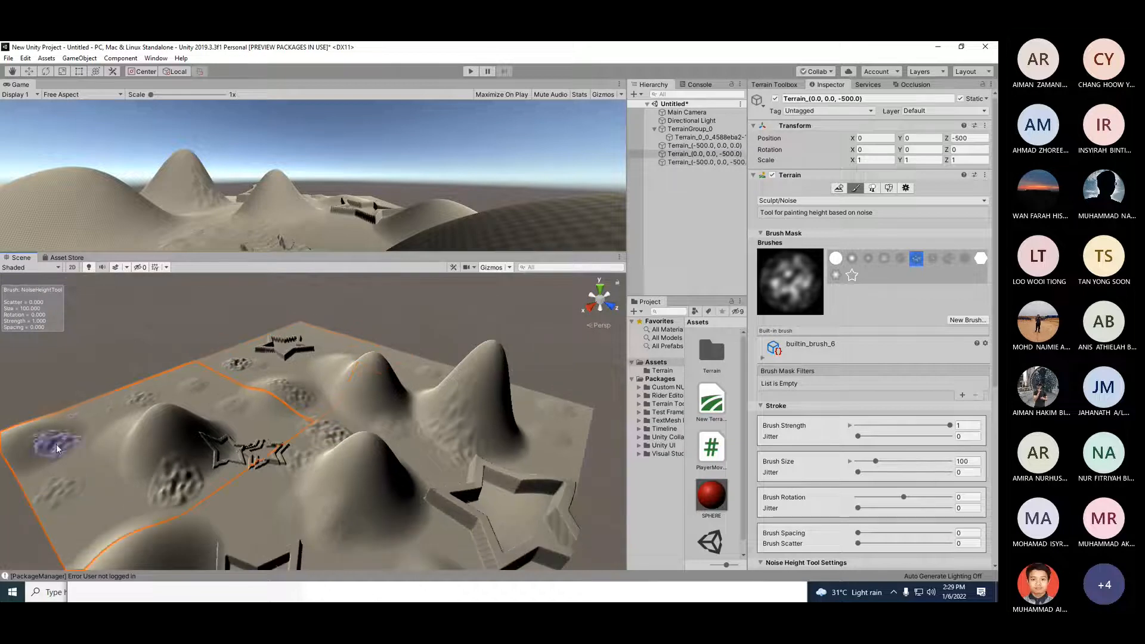
left_click_drag(372, 532, 371, 467)
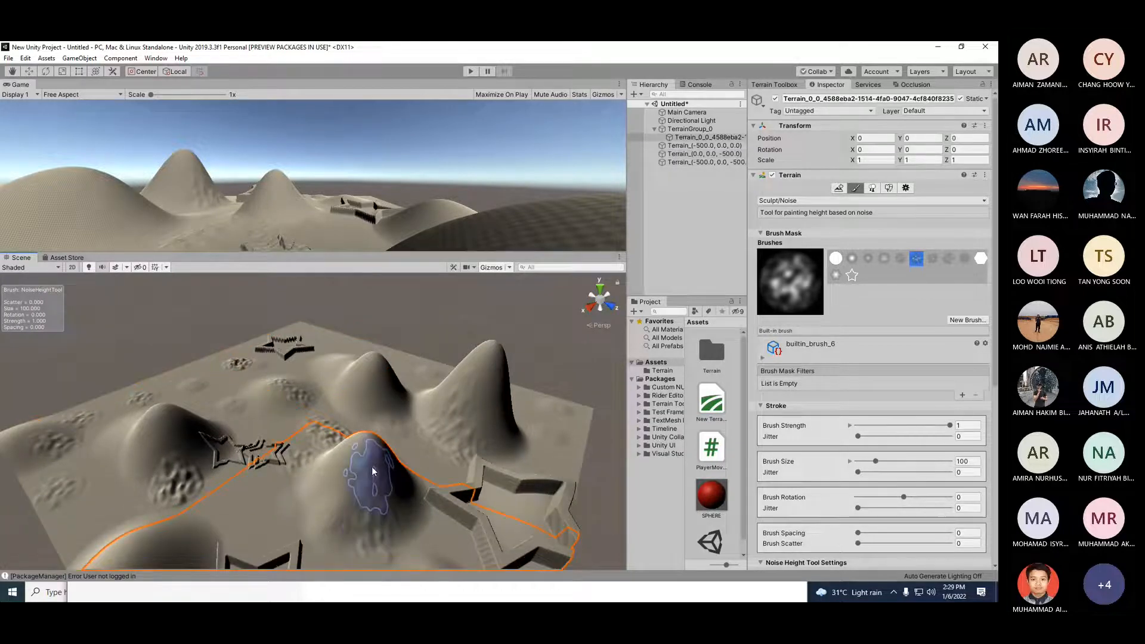
Step: Switch to the Sculpt > Bridge tool and try to bridge between two hills
left_click(841, 201)
mouse_move(840, 212)
left_click(883, 213)
left_click(438, 373)
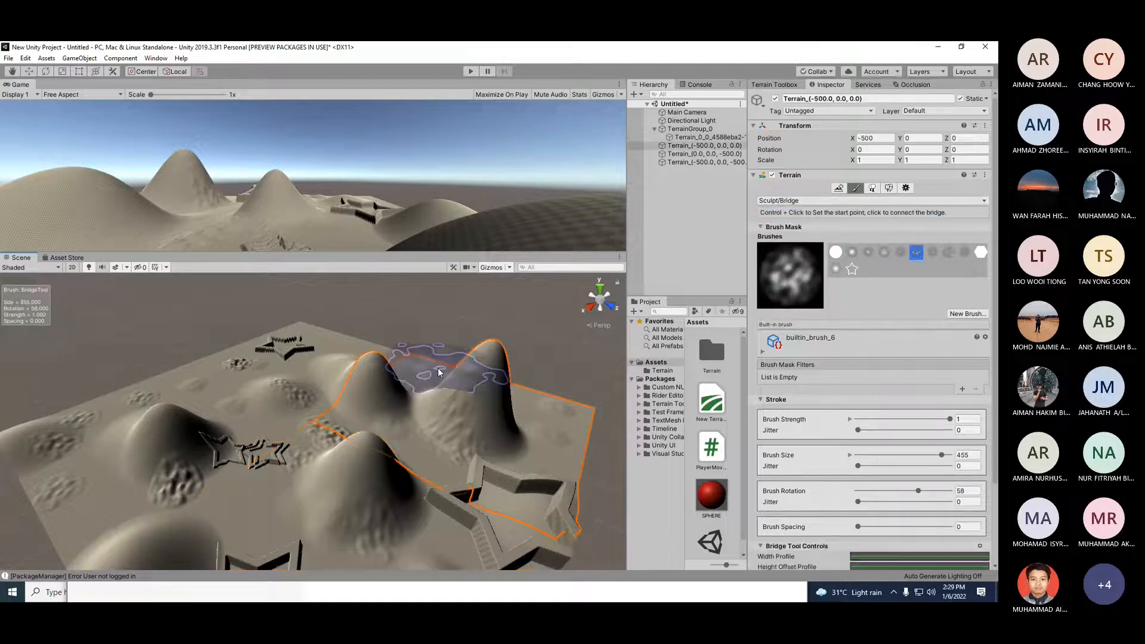
left_click(285, 429)
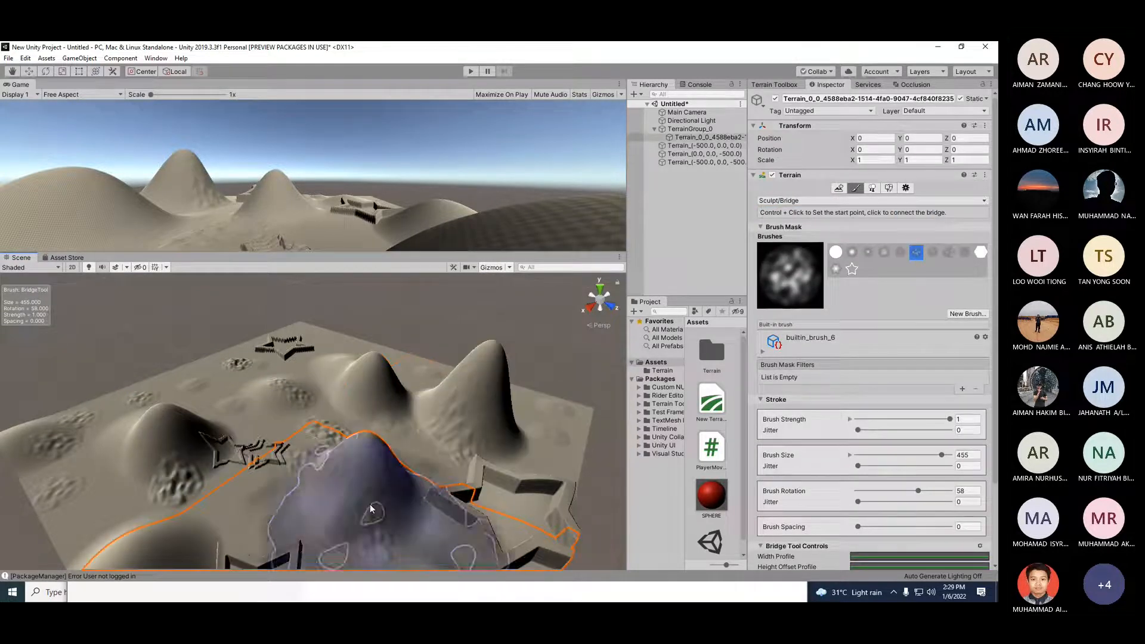
left_click(456, 438)
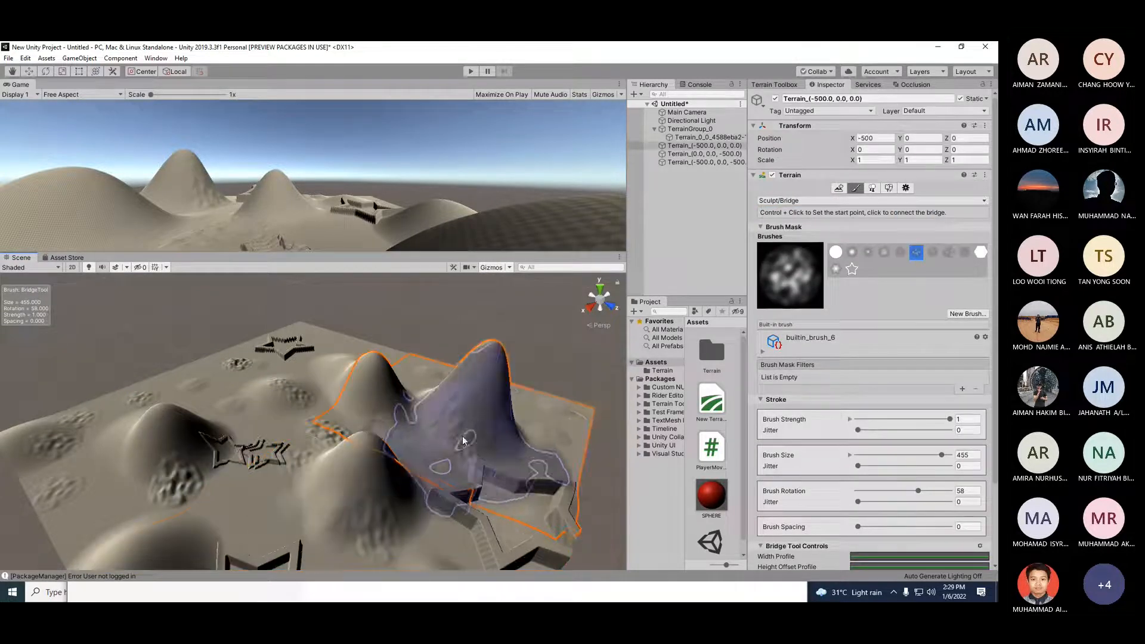
Step: Switch to Erosion > Hydraulic and apply it to the hills with the star-shaped builtin_brush_11 brush
left_click(841, 201)
mouse_move(832, 219)
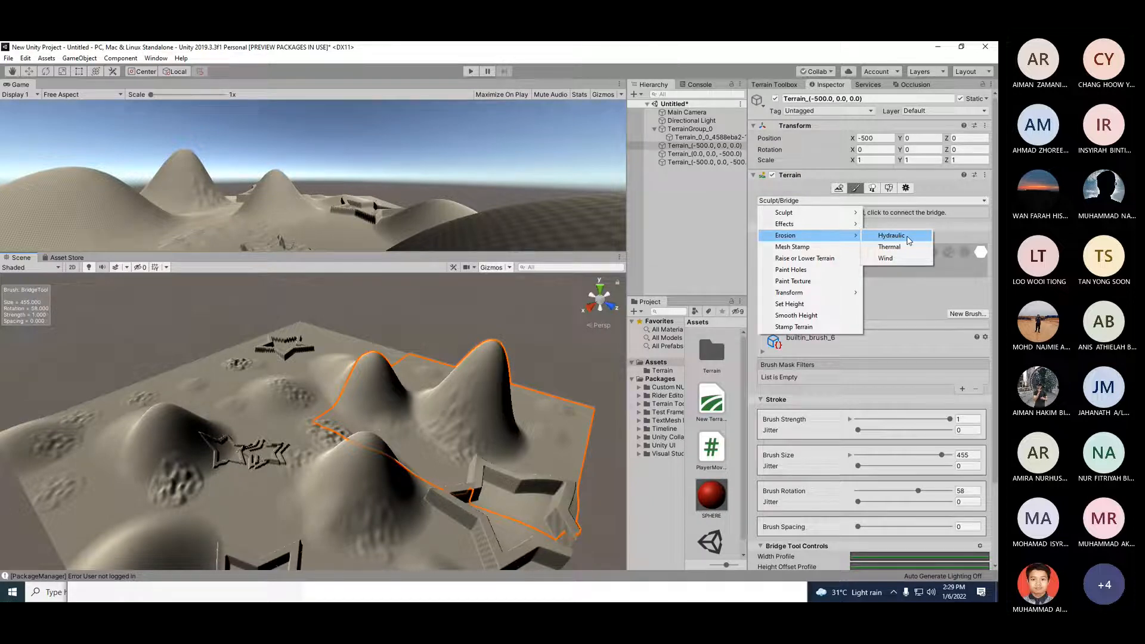
left_click(907, 238)
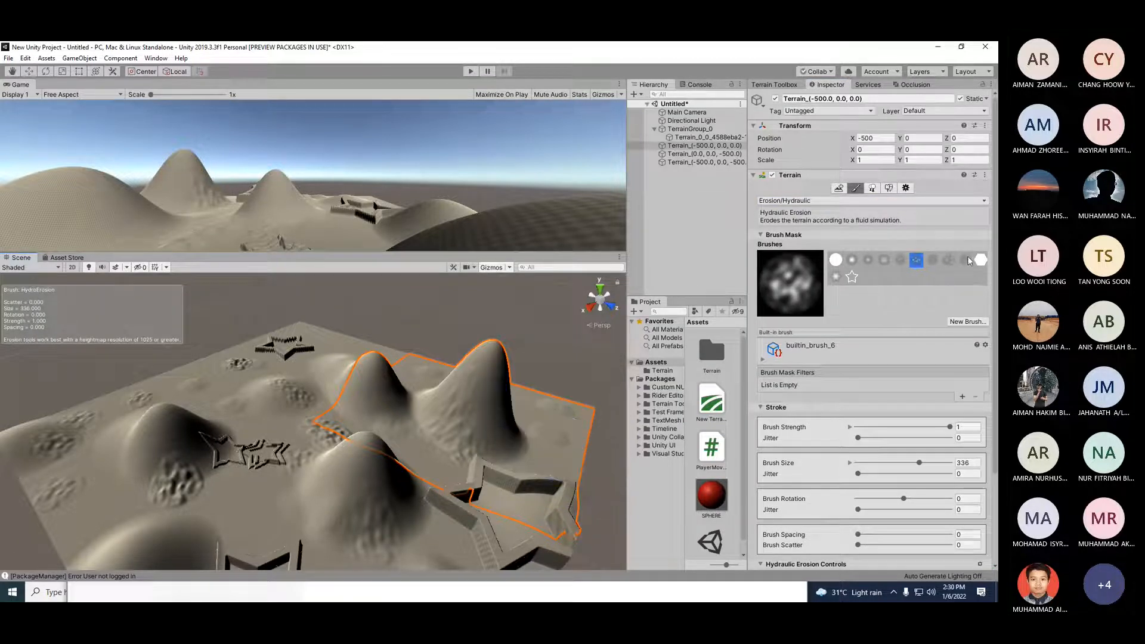
left_click(835, 277)
left_click(546, 441)
left_click(356, 449)
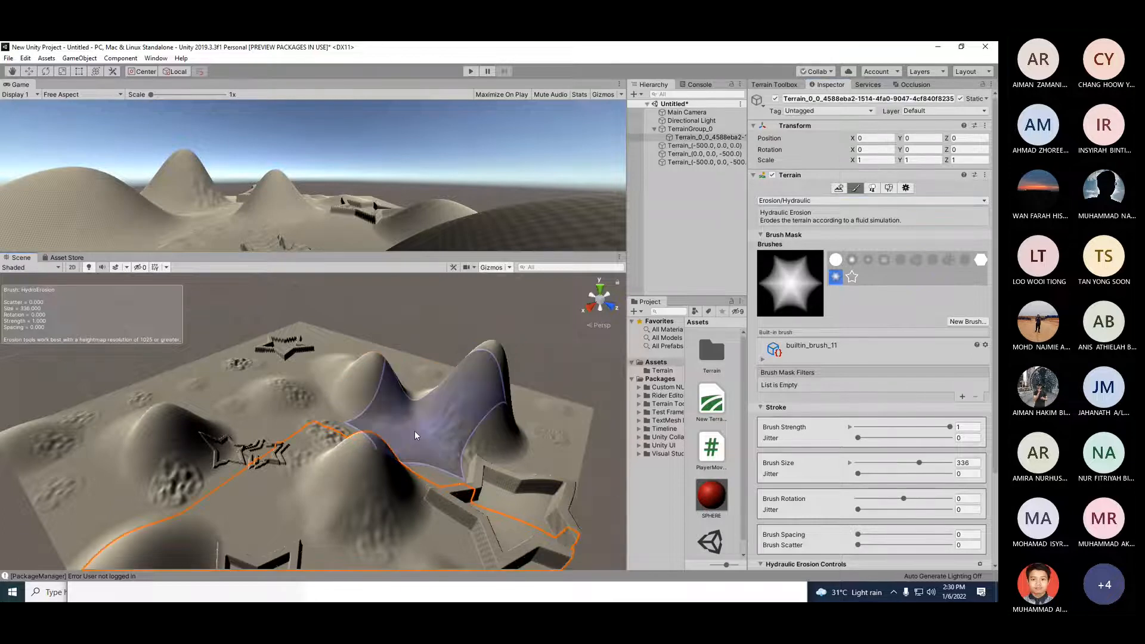
Step: Lower the brush strength to 0.25 and apply hydraulic erosion on more spots across the hills
scroll(205, 498, "down", 3)
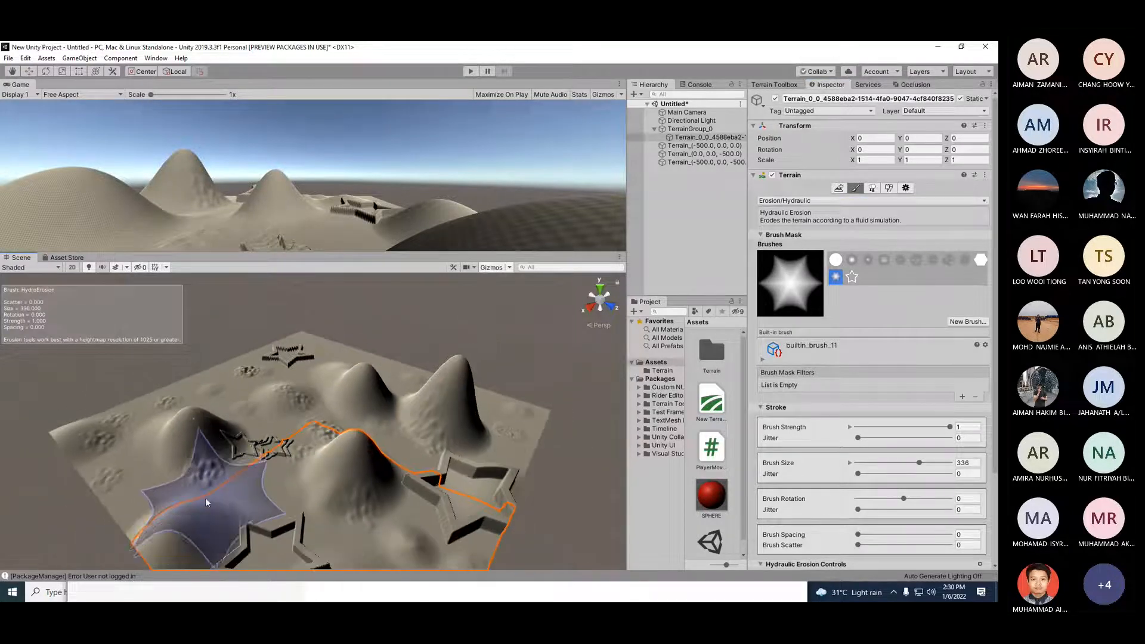
scroll(302, 494, "up", 2)
scroll(302, 494, "up", 2)
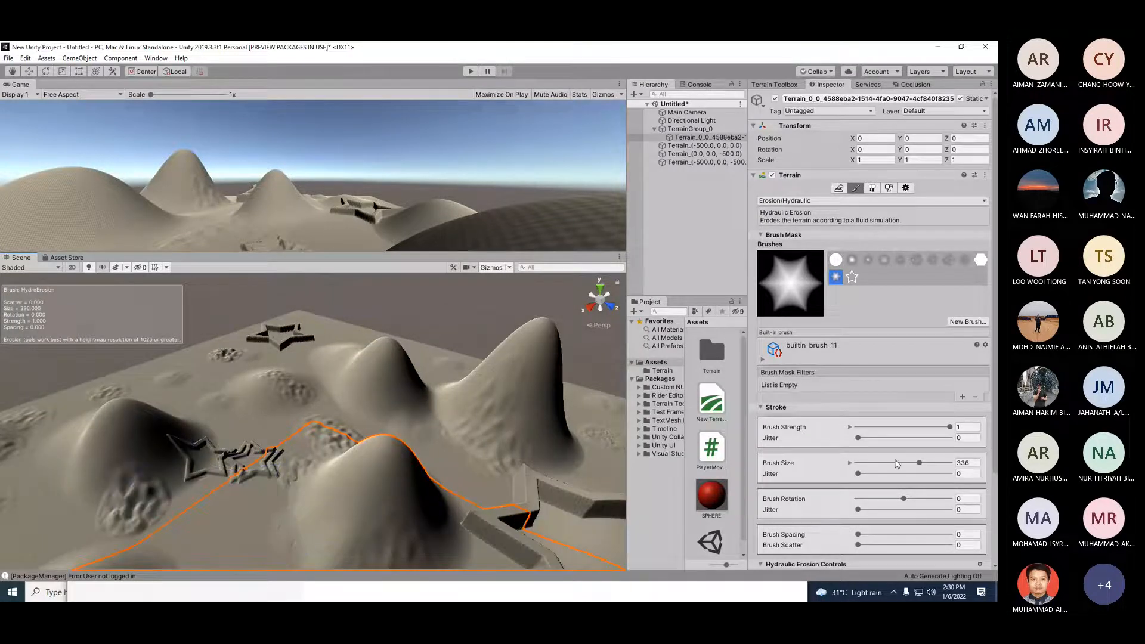
left_click_drag(916, 431, 902, 427)
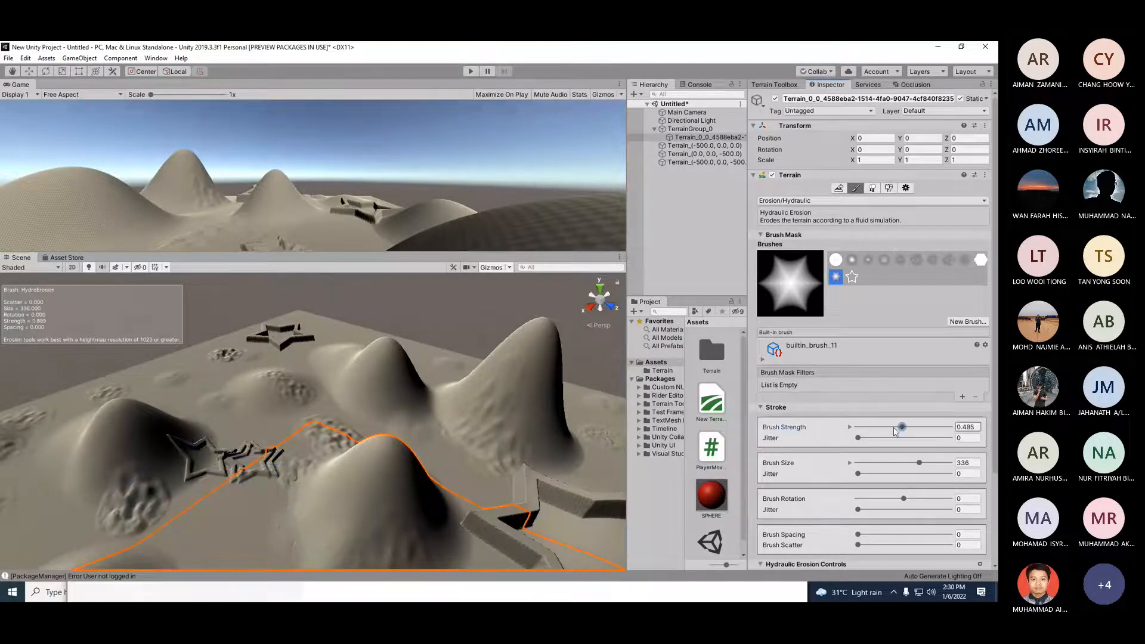
left_click(591, 547)
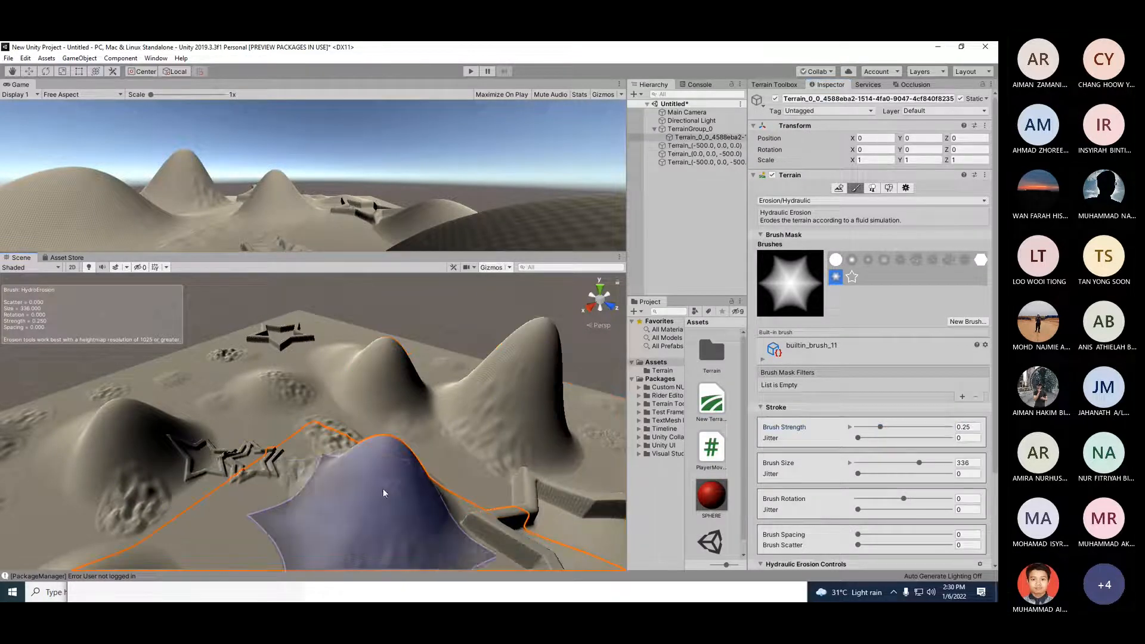
left_click(267, 389)
left_click(341, 436)
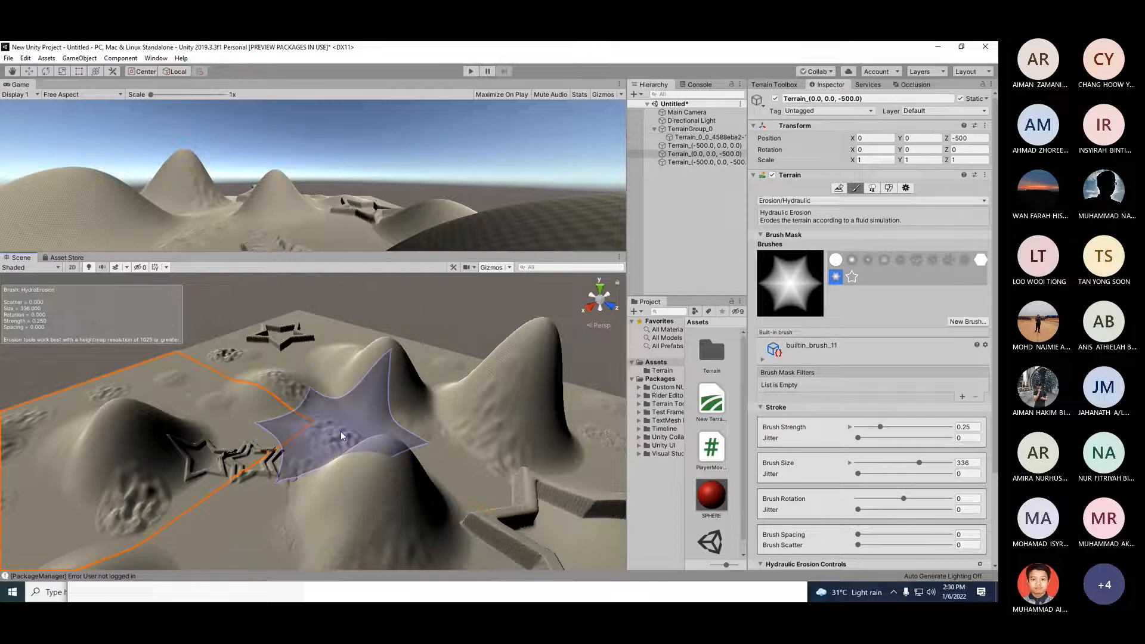
left_click(341, 431)
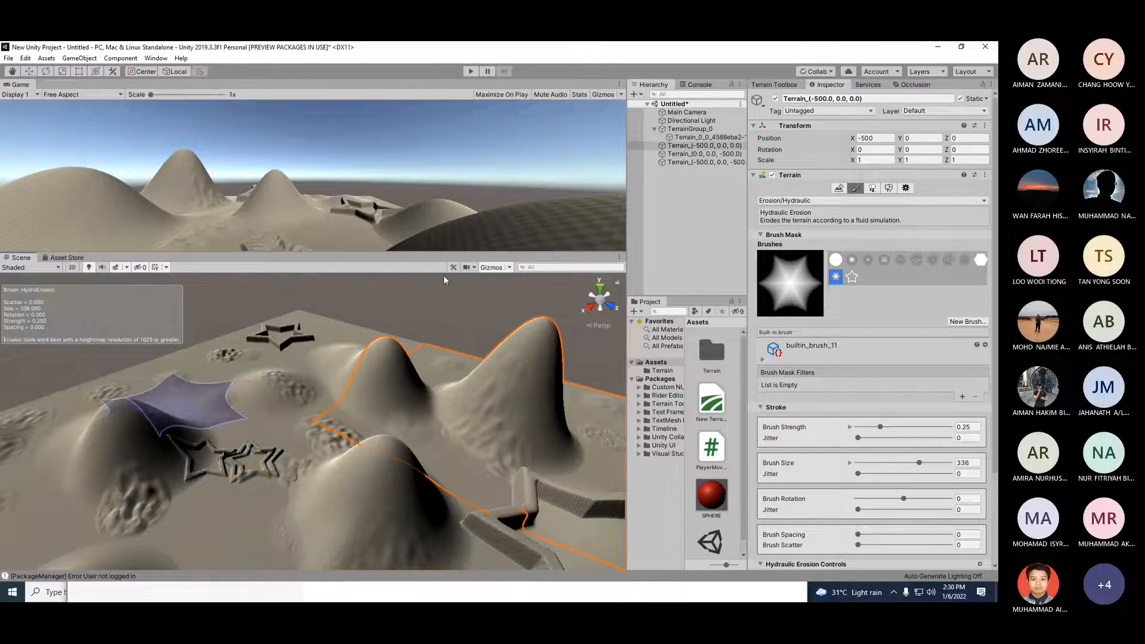
Step: Switch to the Erosion > Thermal tool and set its brush strength to 0.989
left_click(823, 202)
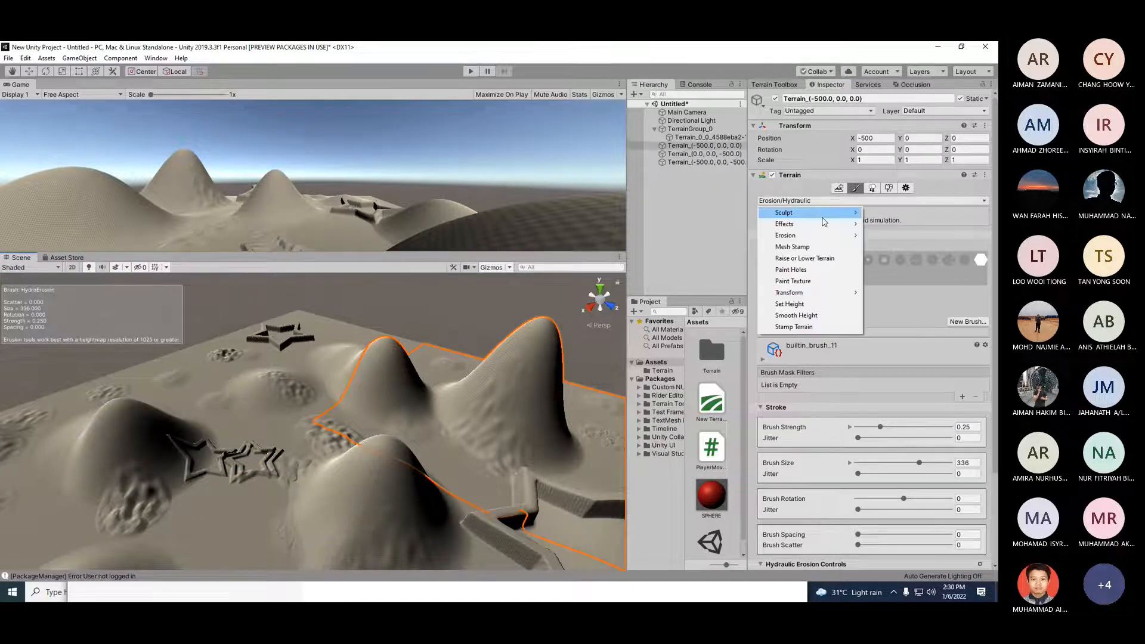
left_click(889, 246)
left_click_drag(917, 440, 892, 434)
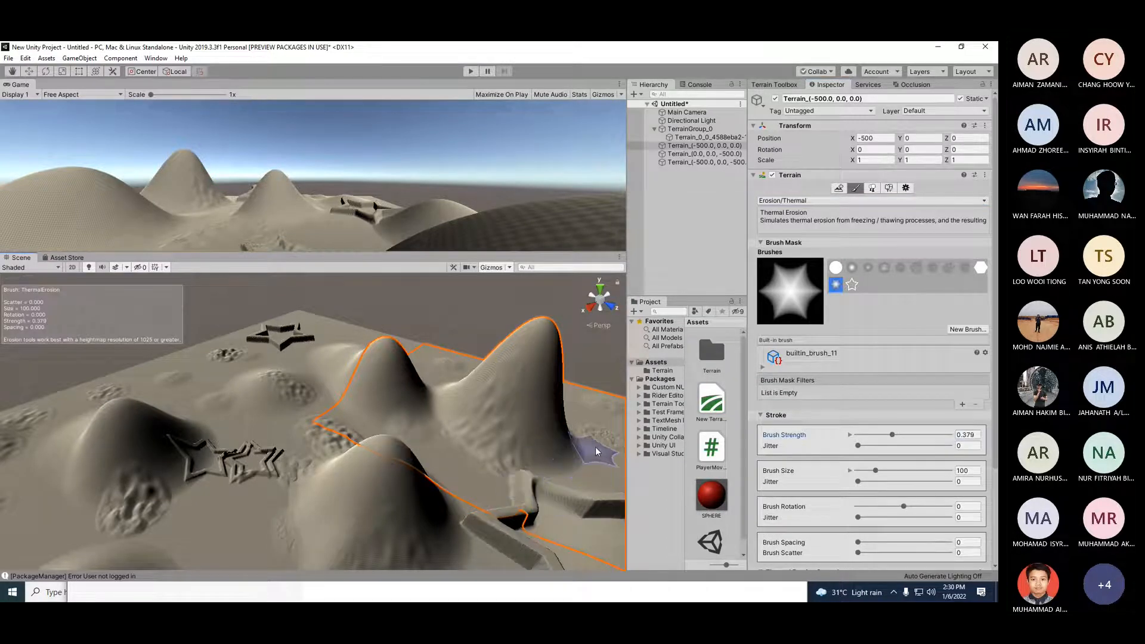
left_click_drag(893, 434, 949, 435)
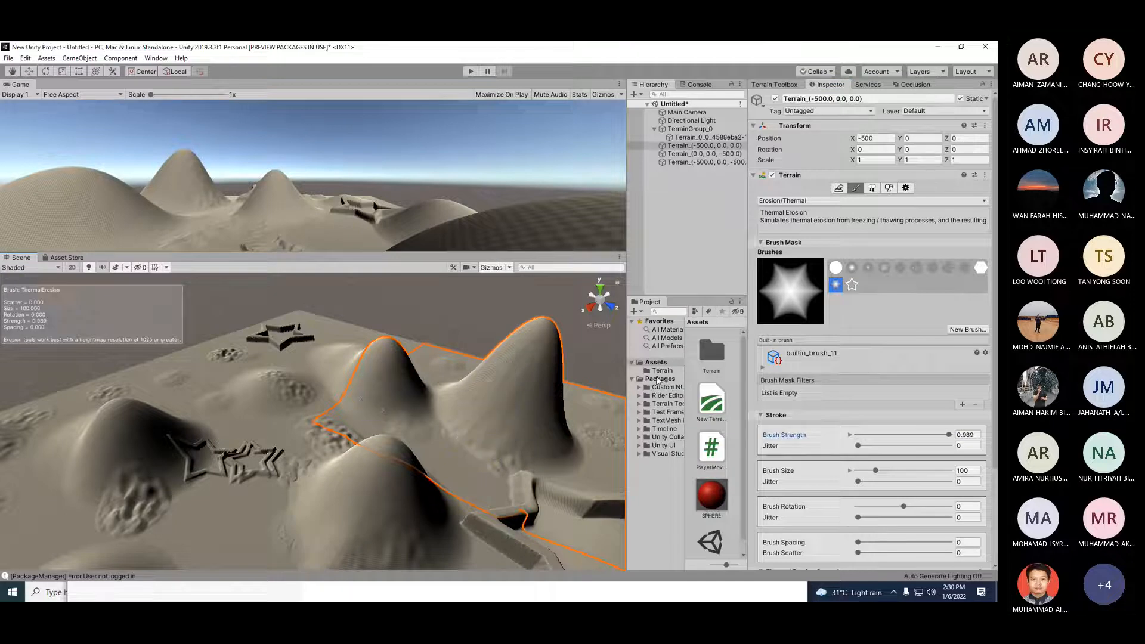
Step: Select the builtin_brush_4 brush and apply thermal erosion near the star shapes
left_click(884, 268)
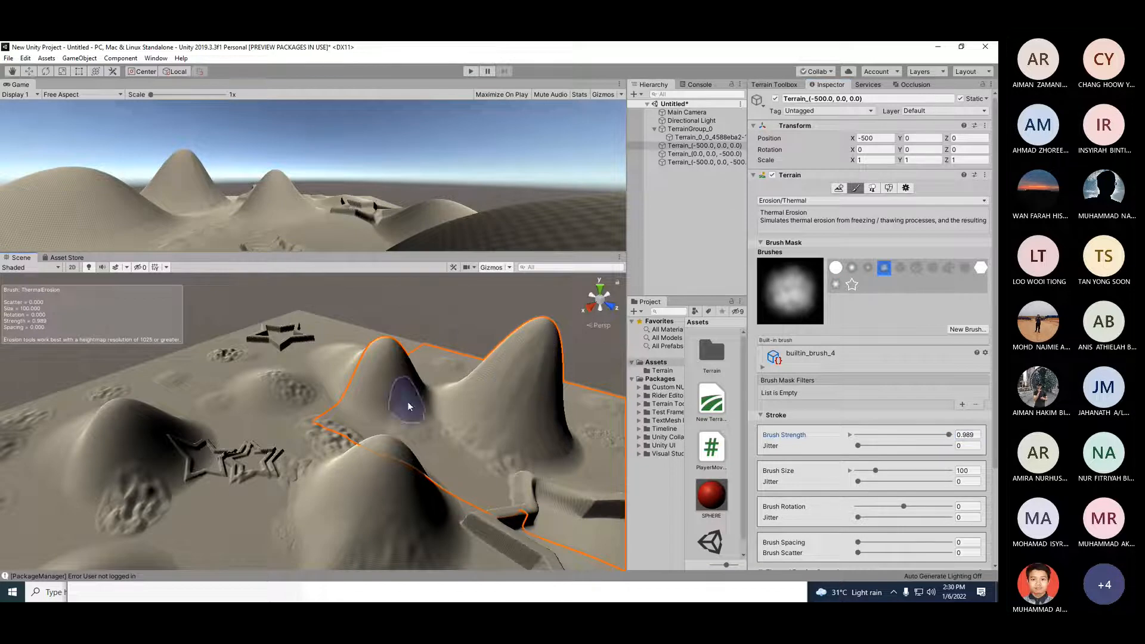
left_click(199, 494)
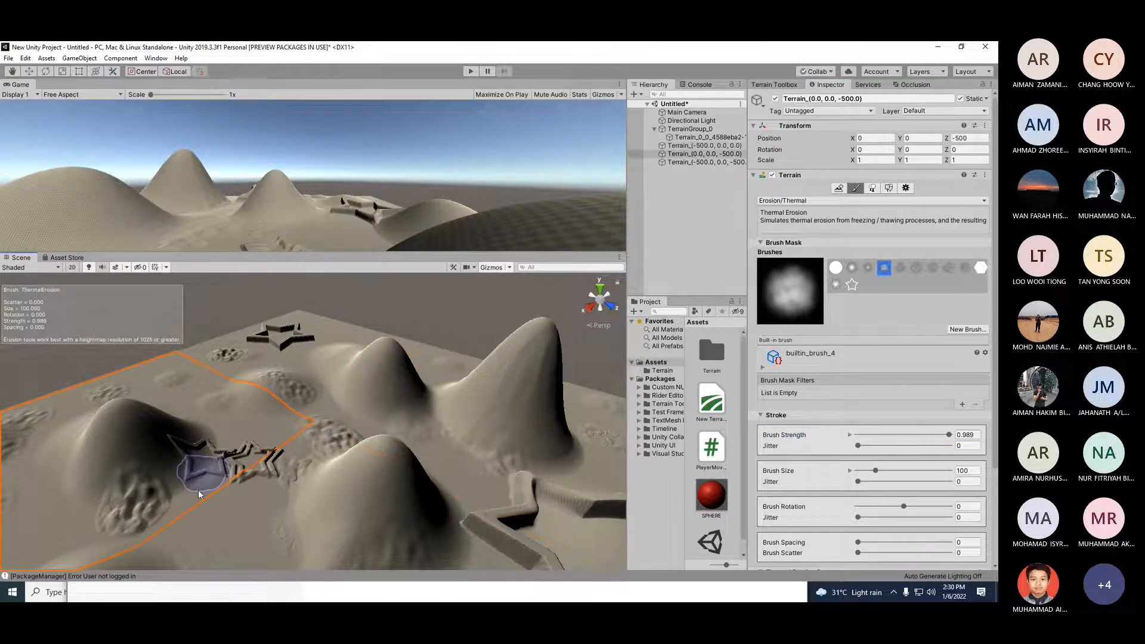
left_click(200, 496)
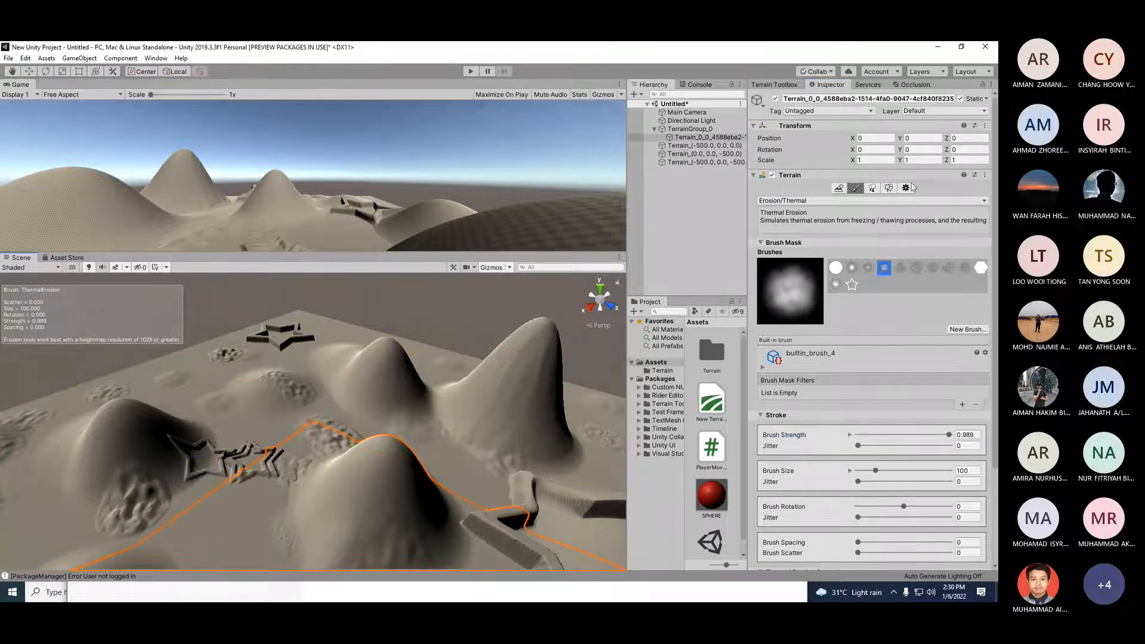
Step: Switch to the Erosion > Wind tool and sweep wind erosion across the left hill
left_click(826, 201)
mouse_move(823, 235)
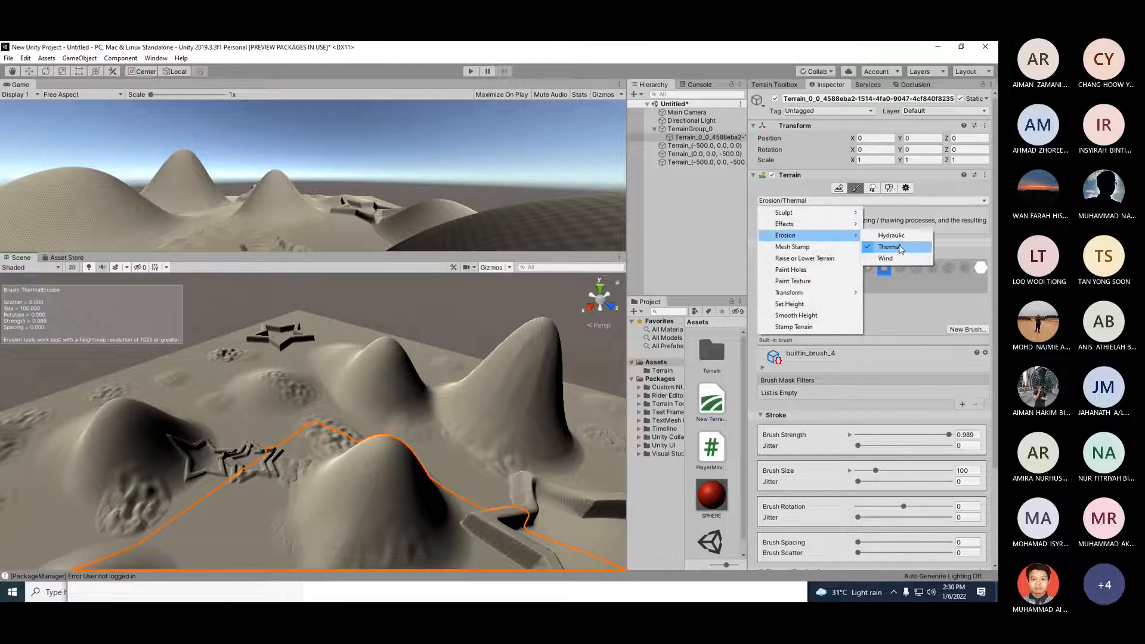
left_click(886, 258)
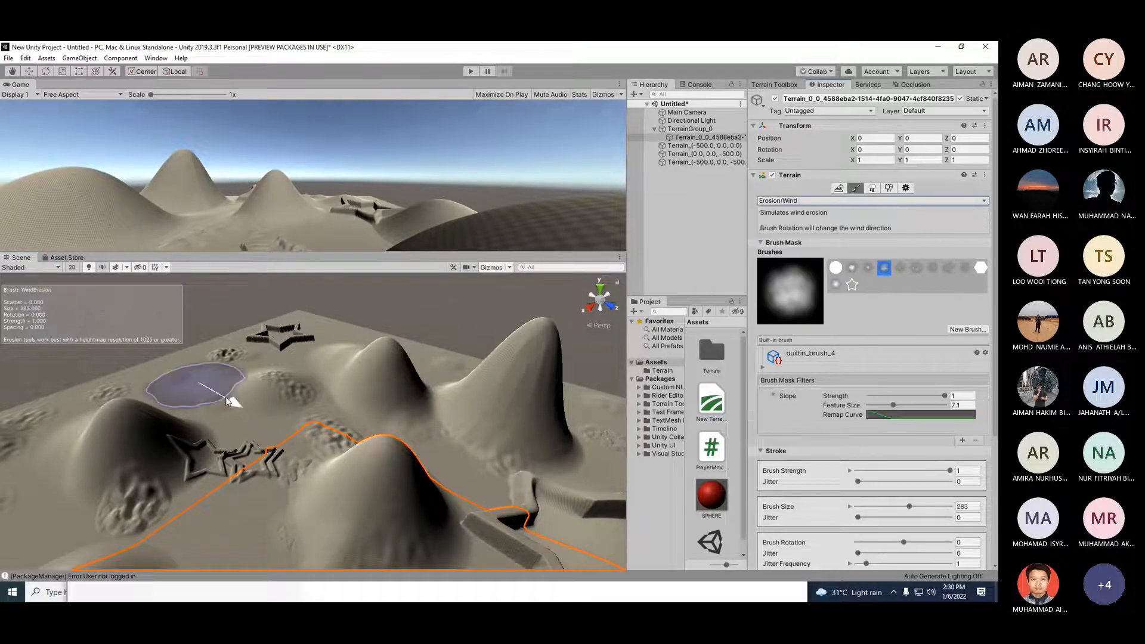
mouse_move(224, 389)
left_mouse_down()
mouse_move(425, 418)
mouse_move(482, 380)
mouse_move(553, 442)
mouse_move(594, 457)
mouse_move(383, 500)
mouse_move(454, 510)
mouse_move(174, 445)
mouse_move(159, 497)
mouse_move(91, 467)
mouse_move(45, 509)
mouse_move(137, 440)
mouse_move(269, 393)
mouse_move(299, 436)
mouse_move(264, 413)
mouse_move(310, 527)
mouse_move(387, 524)
left_mouse_up()
Step: Apply wind erosion to several more hills around the star shapes
scroll(226, 531, "up", 4)
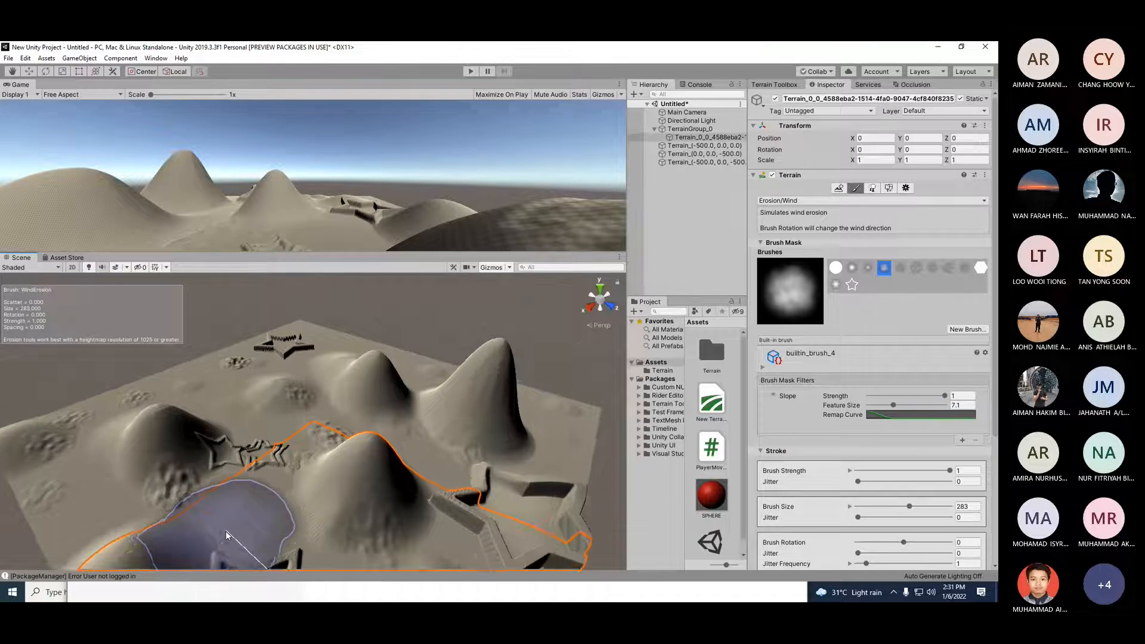
scroll(326, 532, "up", 1)
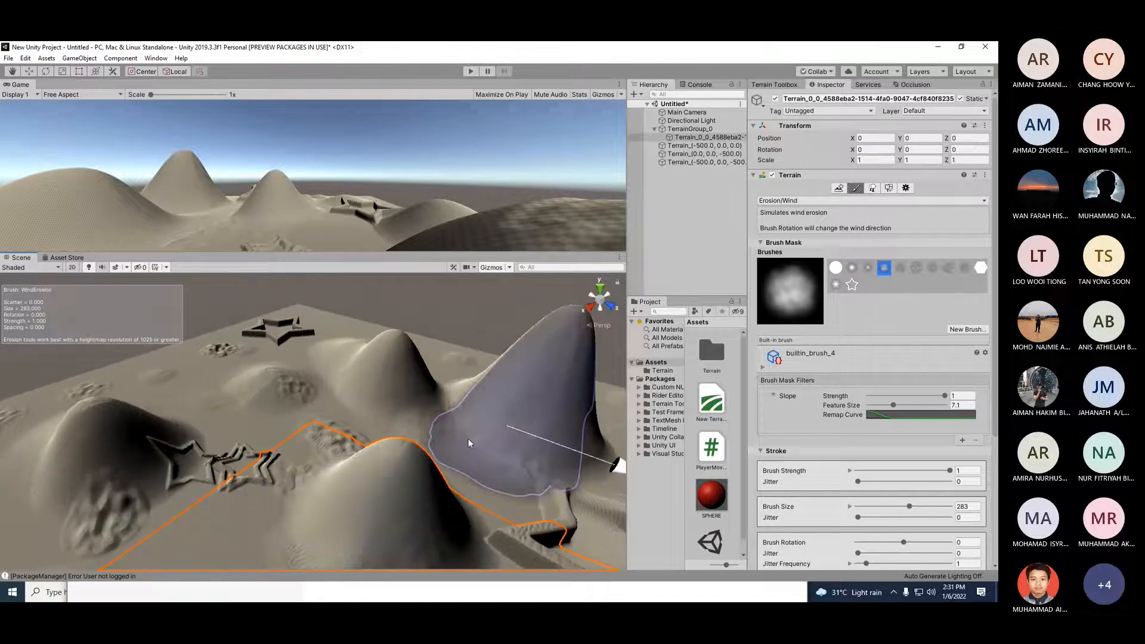
scroll(299, 530, "down", 2)
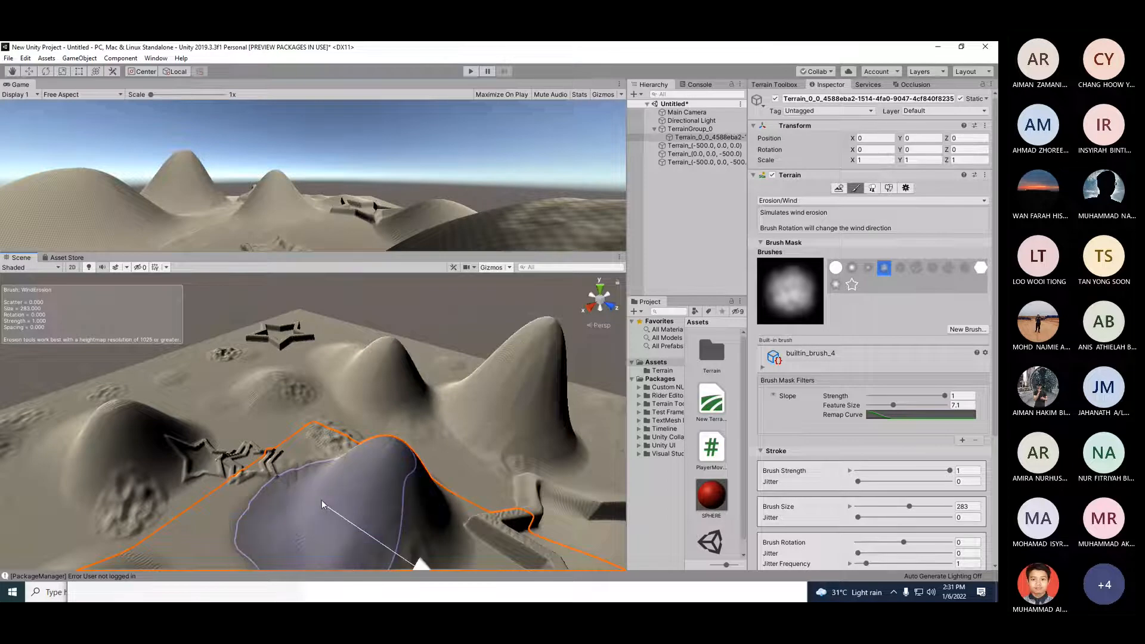
left_click(78, 449)
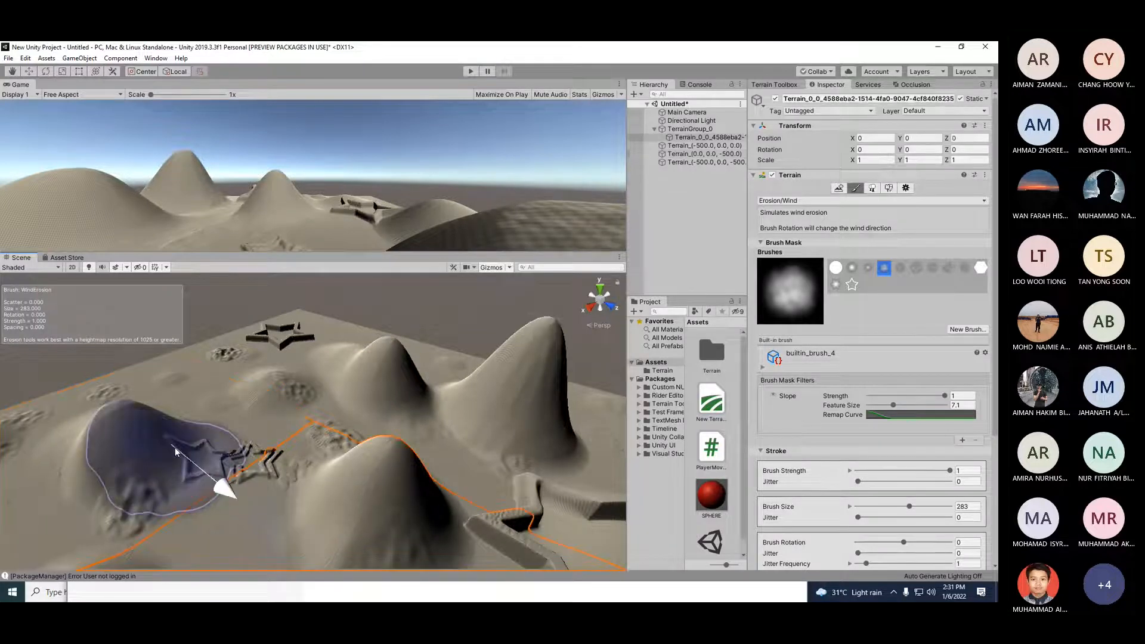
left_click(246, 502)
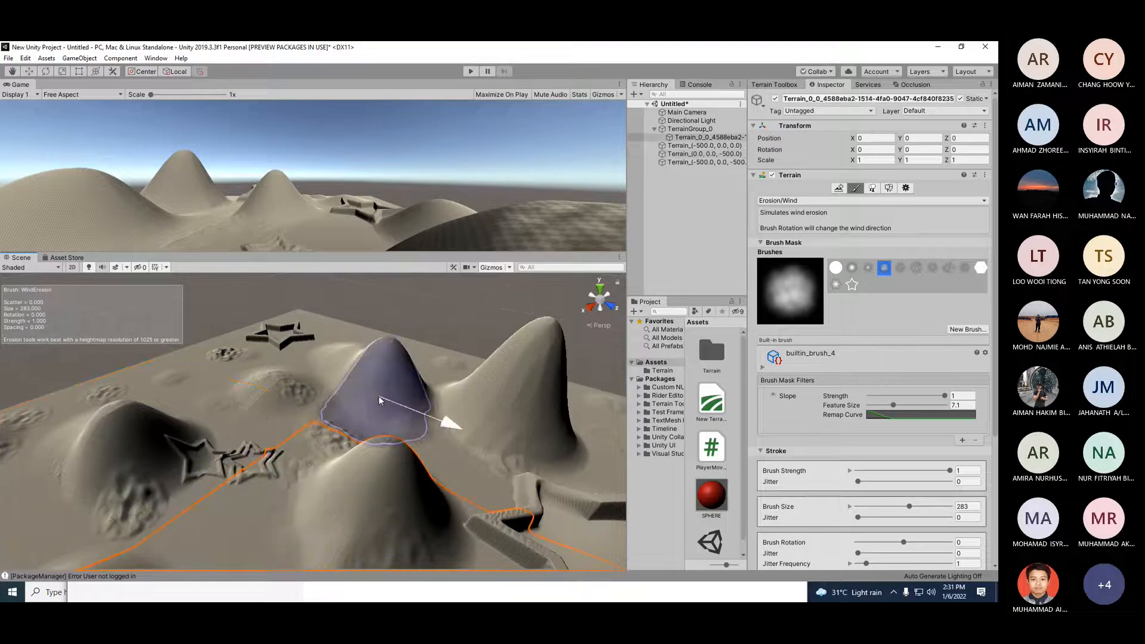
left_click(405, 438)
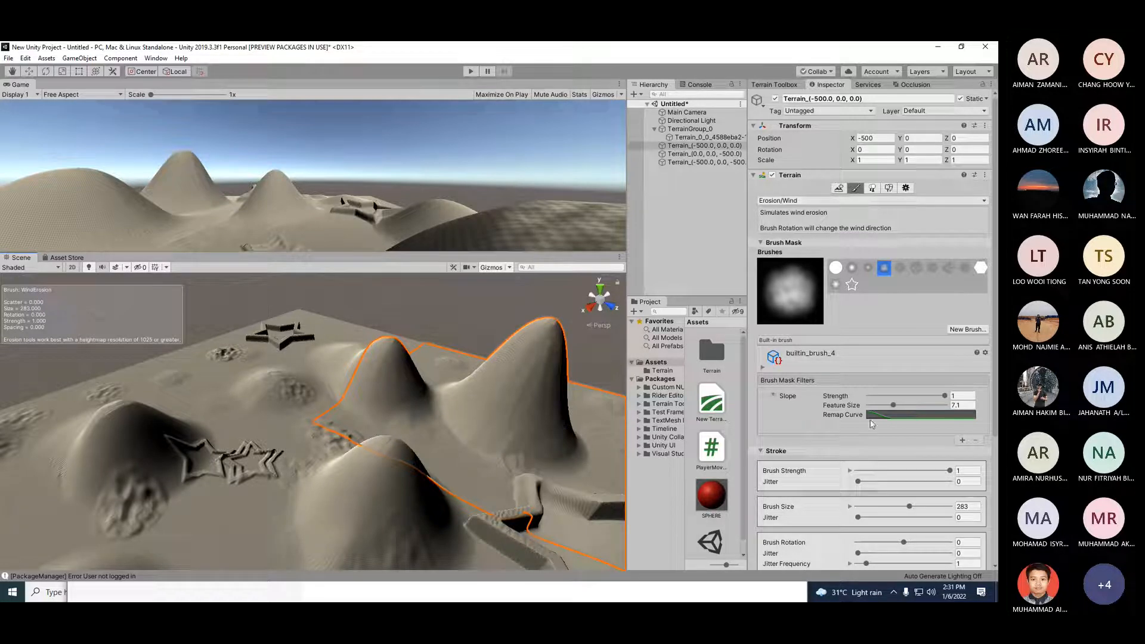
Step: Switch to Raise or Lower Terrain and back to the Erosion > Wind tool
left_click(839, 202)
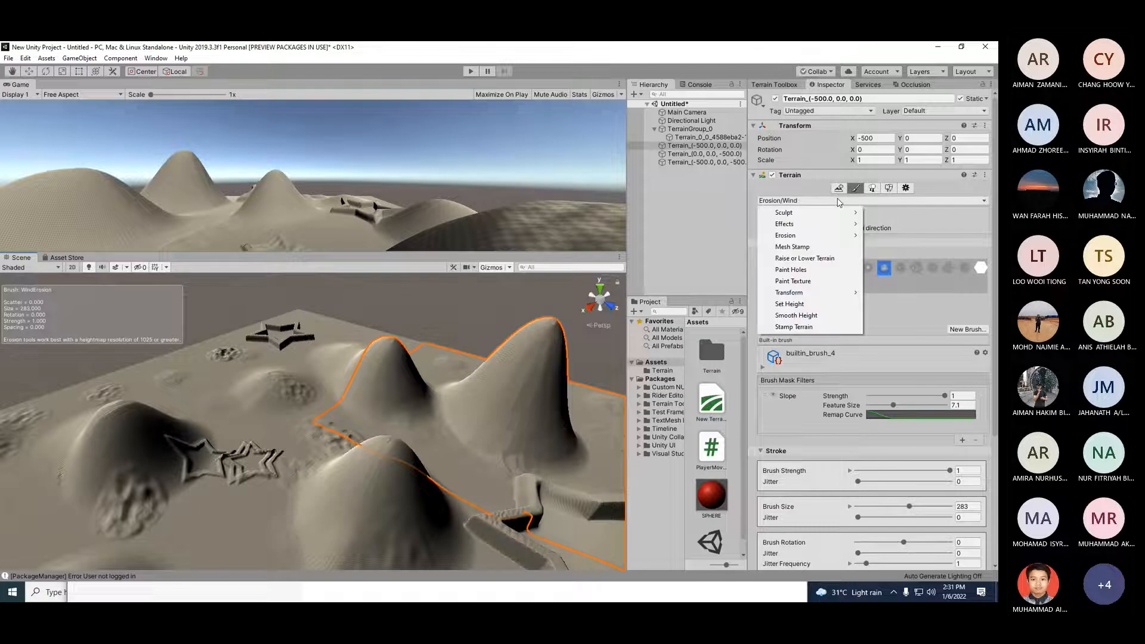
left_click(840, 257)
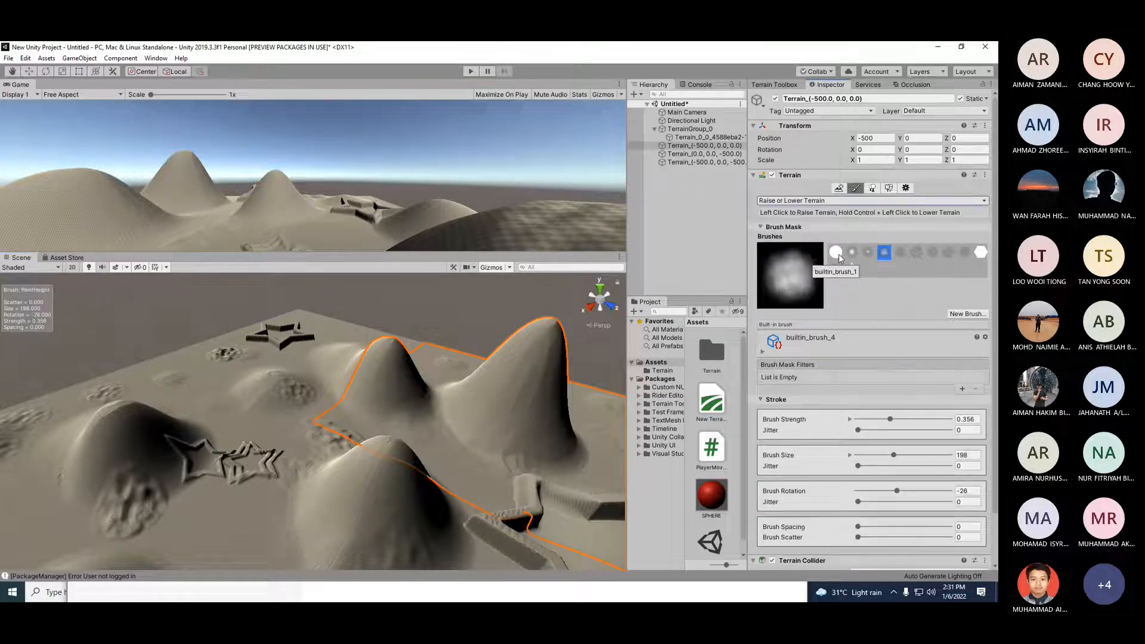
left_click(762, 352)
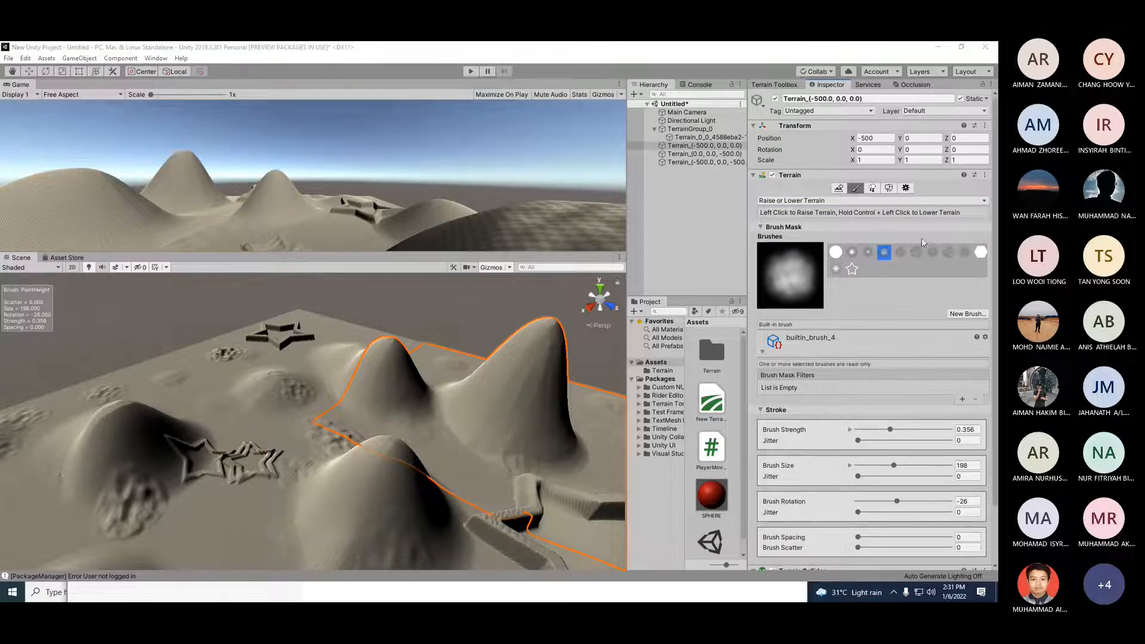
left_click(815, 201)
mouse_move(847, 236)
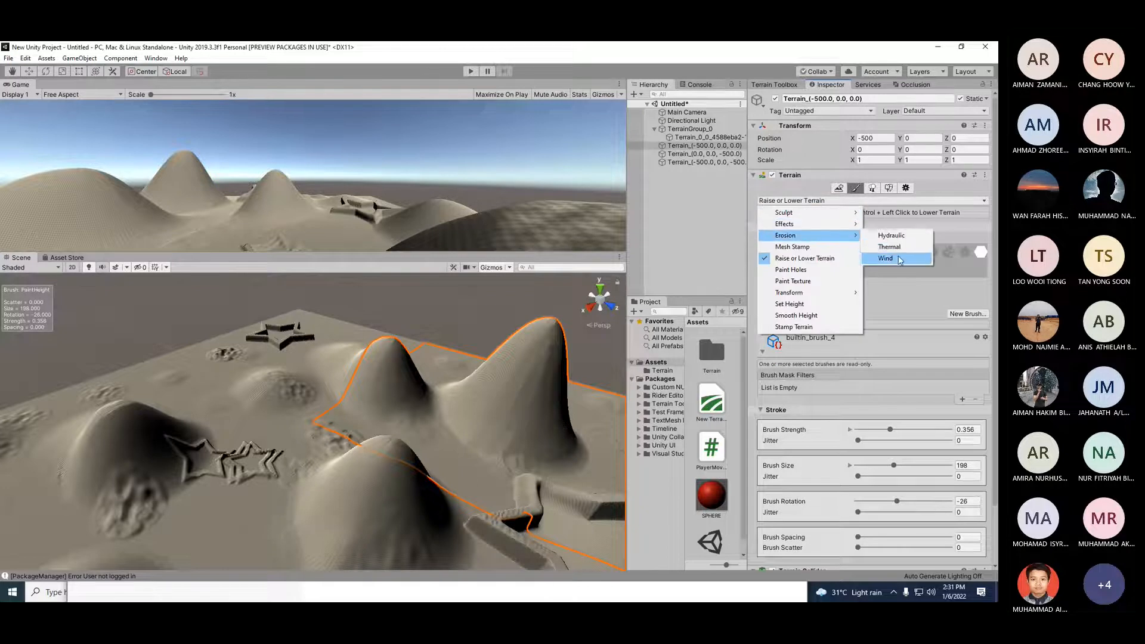
left_click(895, 258)
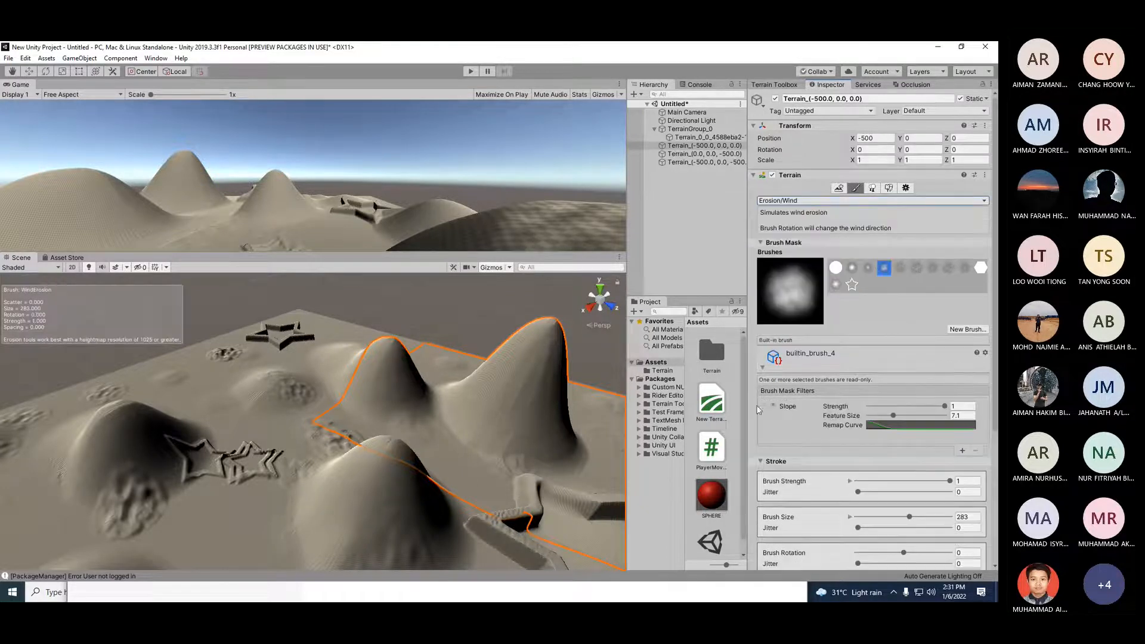
left_click(764, 370)
left_click(763, 368)
left_click(762, 368)
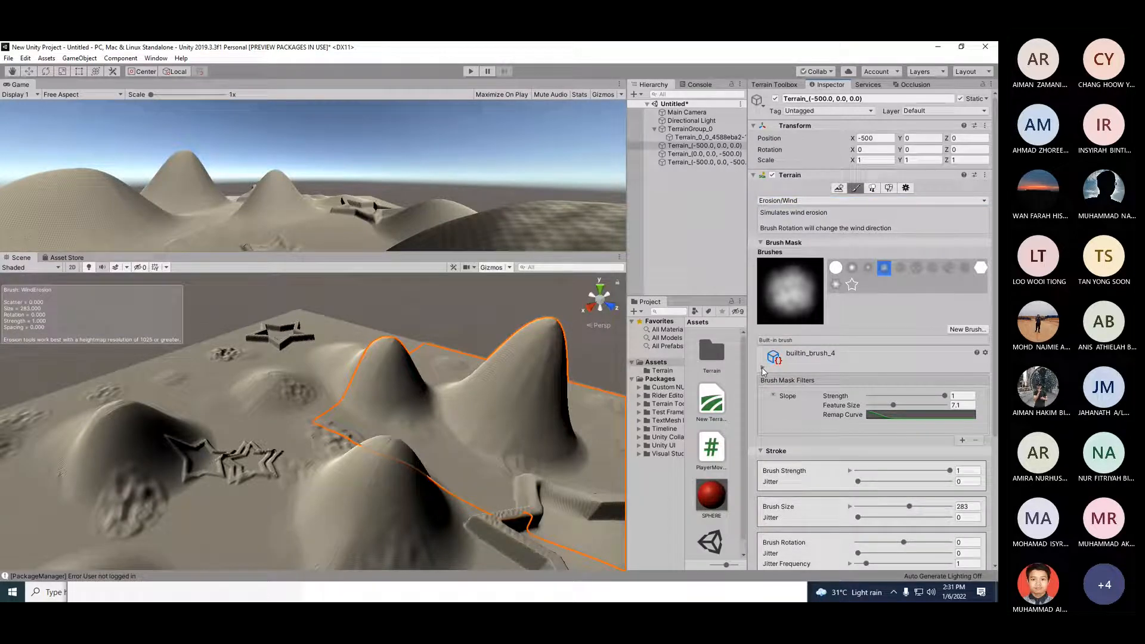
Step: Examine the built-in brush details and the Slope mask filter settings
left_click(762, 368)
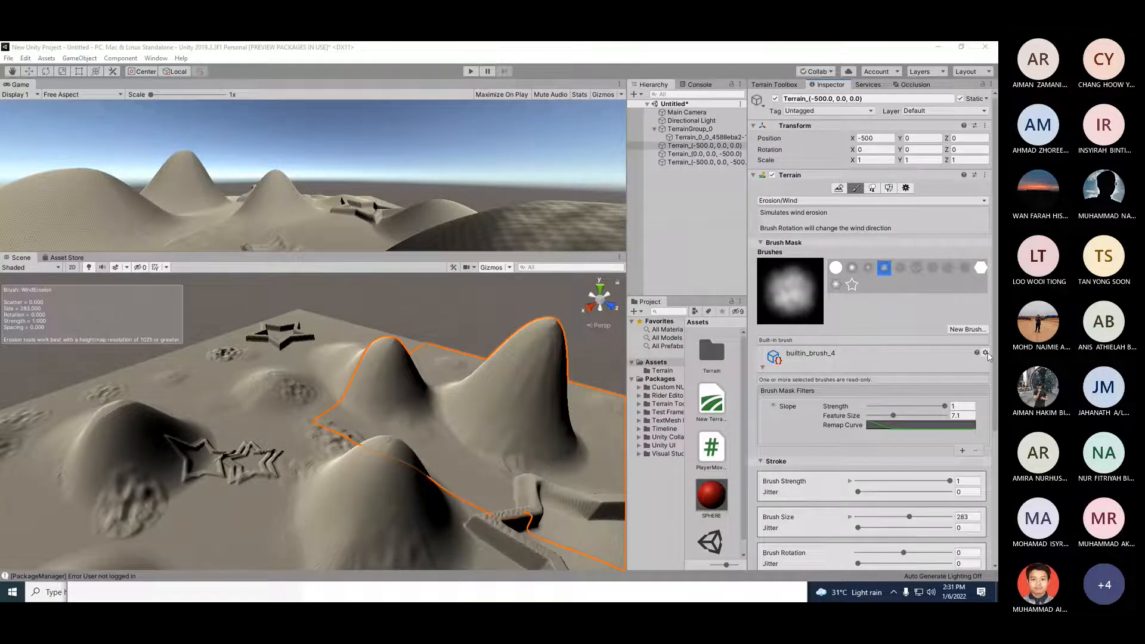
left_click(979, 327)
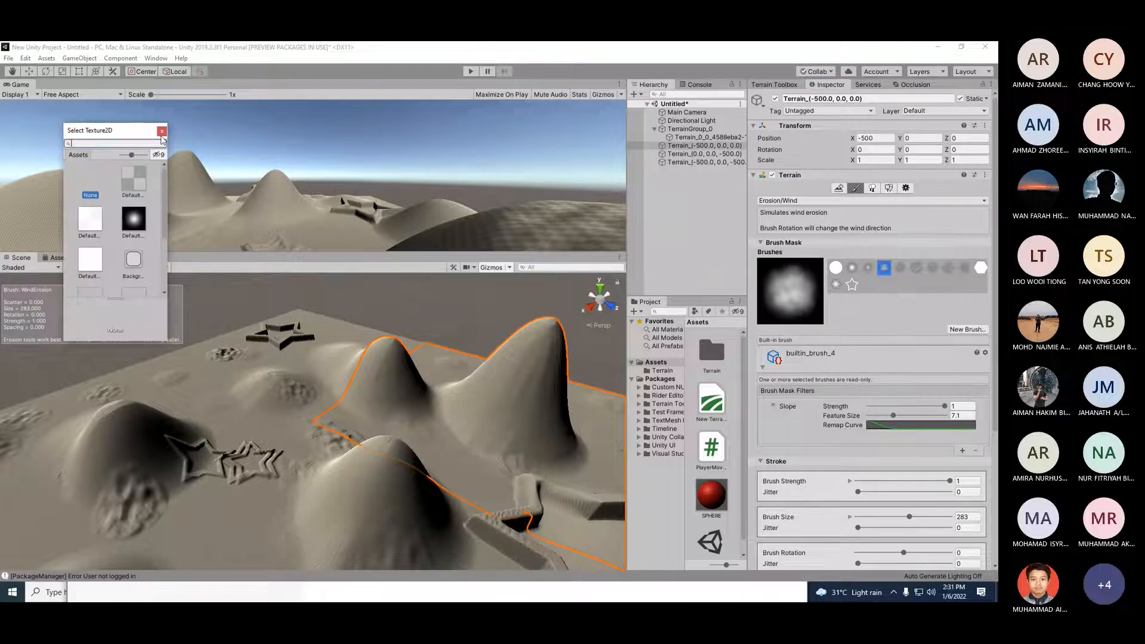
left_click(161, 132)
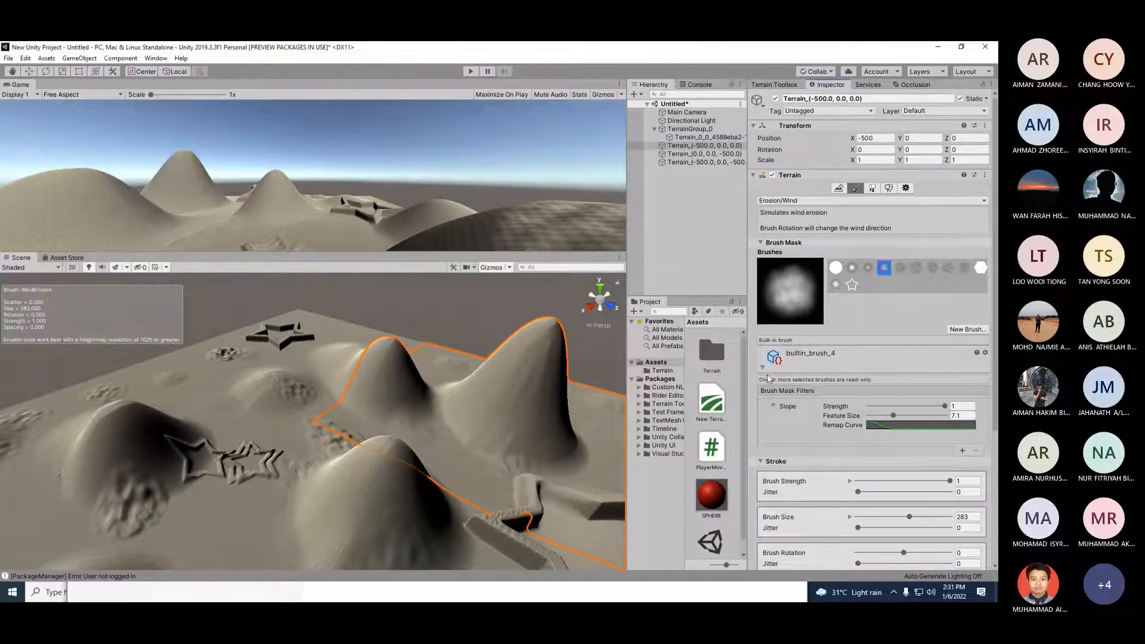
left_click(762, 368)
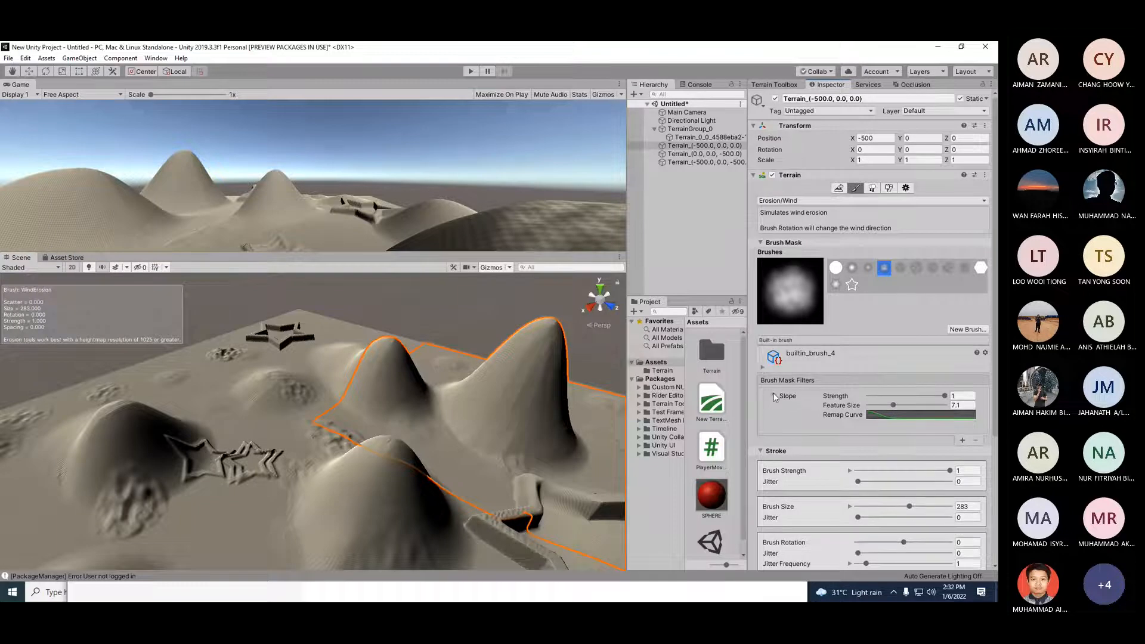
left_click(779, 402)
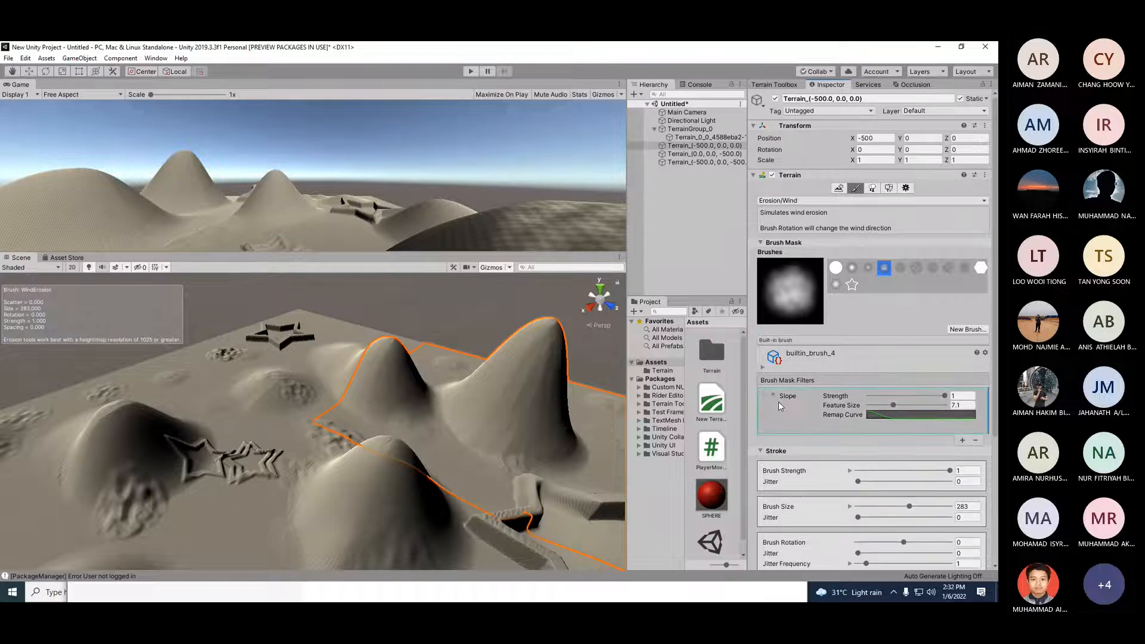
left_click(763, 368)
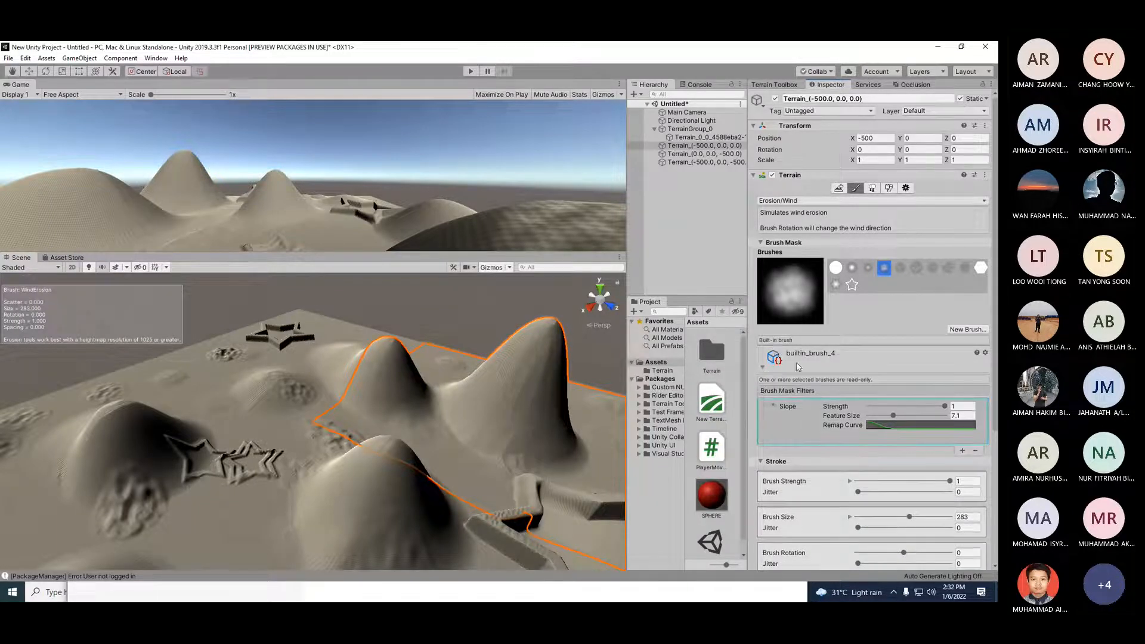
Step: Add a second Slope mask filter to the brush and remove it again
left_click(961, 452)
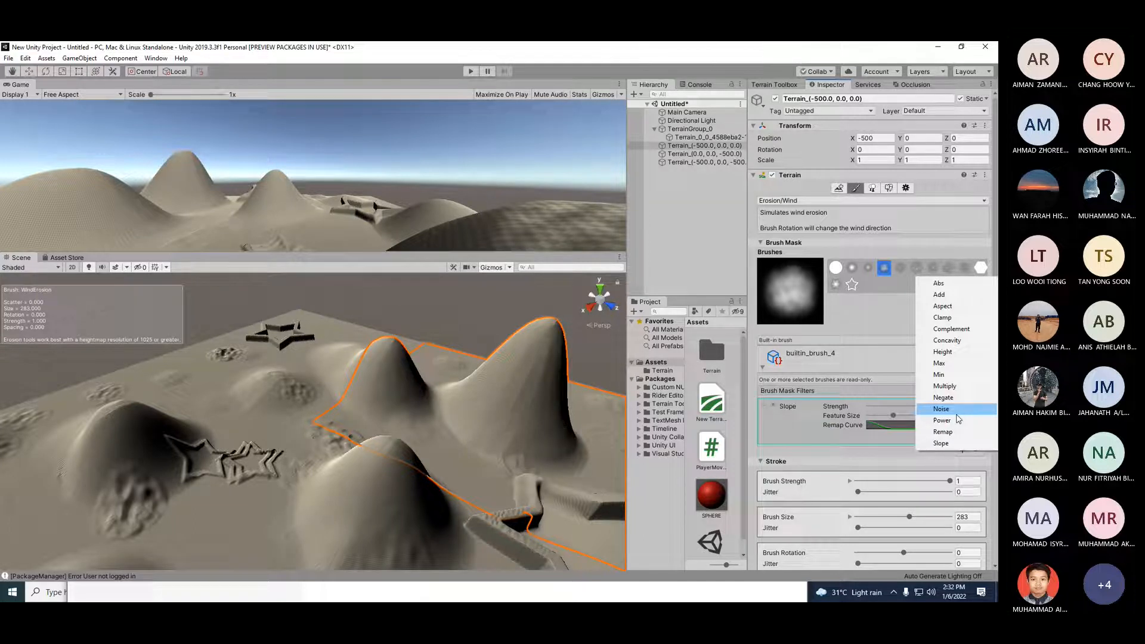
left_click(970, 444)
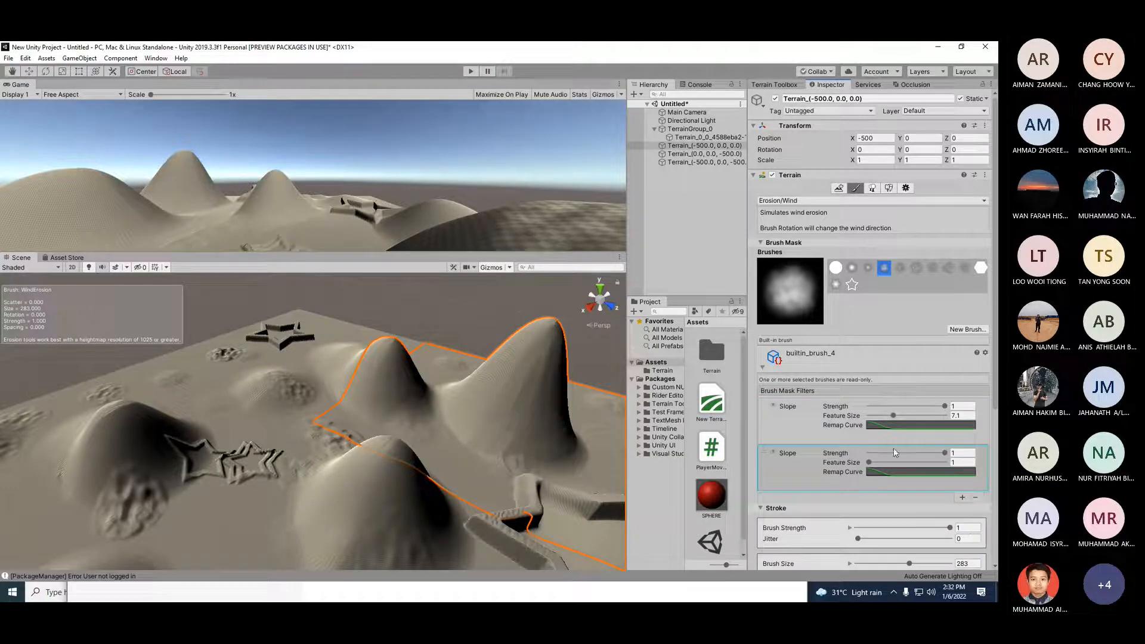
left_click(976, 498)
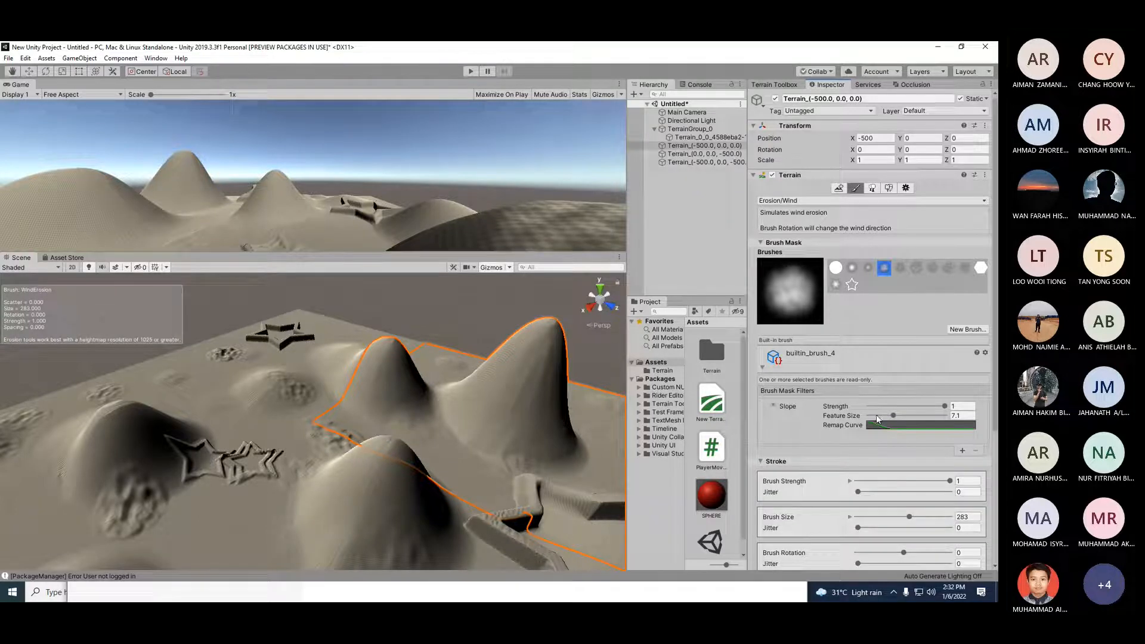
Step: Set the Slope mask strength to 0.582 and sweep wind erosion across the terrain hills
left_click_drag(945, 406, 912, 408)
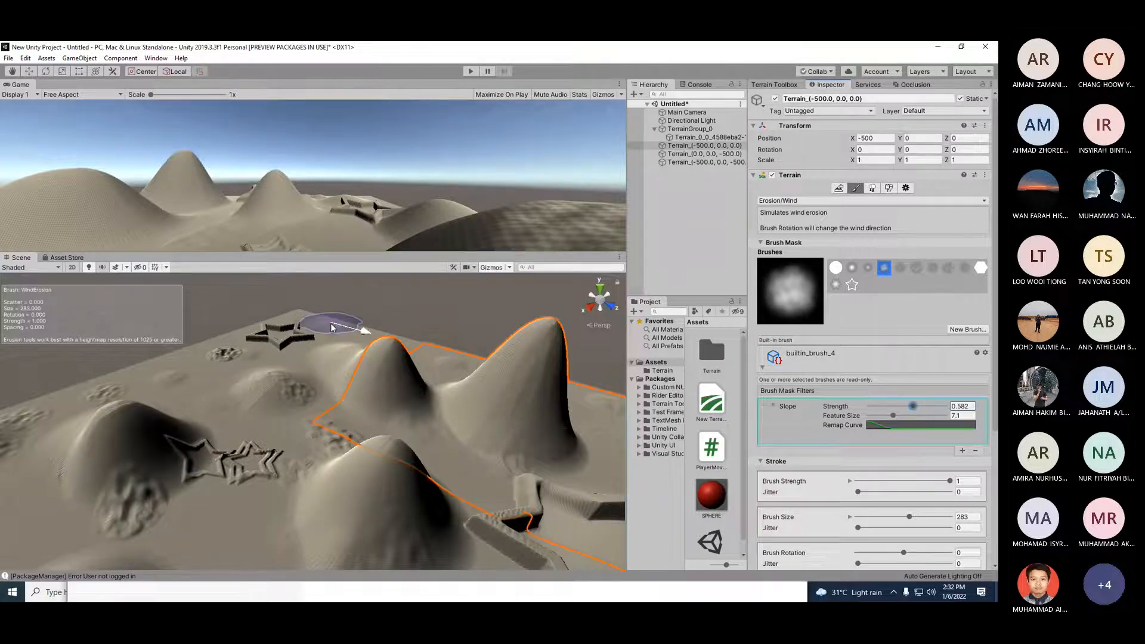
left_click(331, 328)
scroll(268, 418, "down", 5)
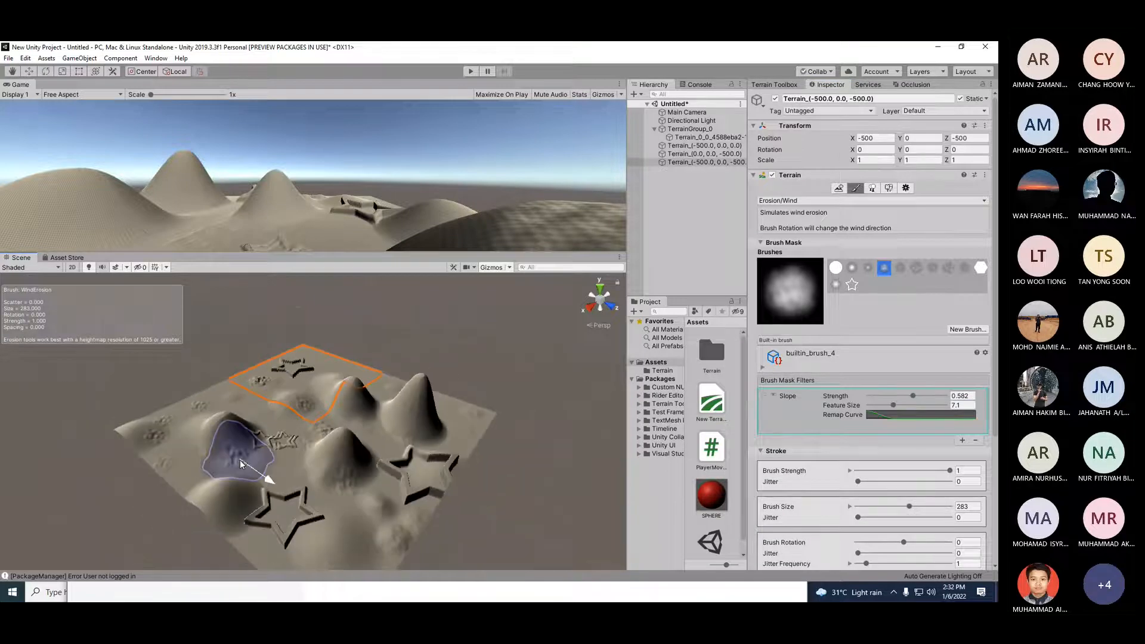
mouse_move(275, 468)
left_mouse_down("alt")
mouse_move(329, 402)
mouse_move(402, 405)
left_mouse_up("alt")
left_click(467, 471)
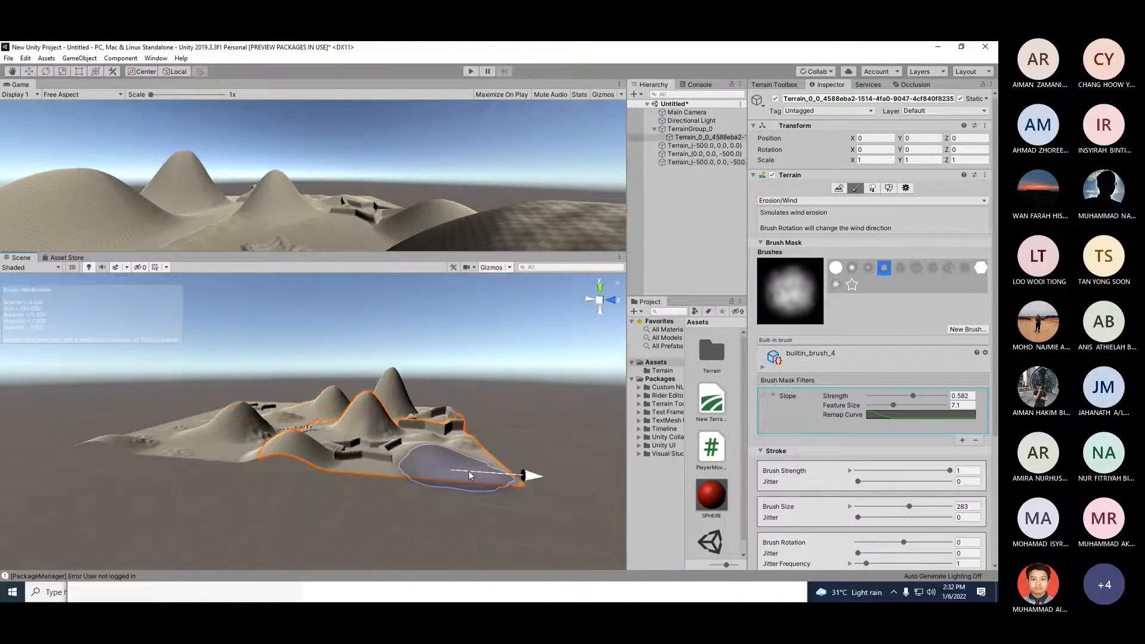
left_click(468, 471)
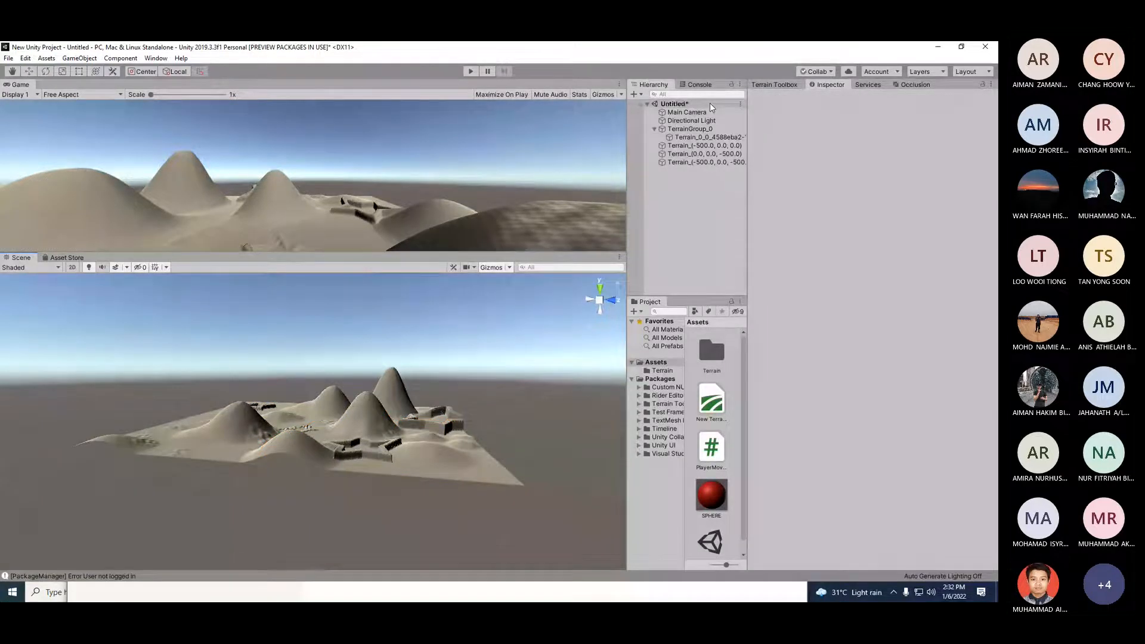
Step: Reselect the first terrain tile, set the Slope mask strength to 0.849, and switch to Raise or Lower Terrain
left_click(713, 137)
left_click_drag(913, 395, 933, 395)
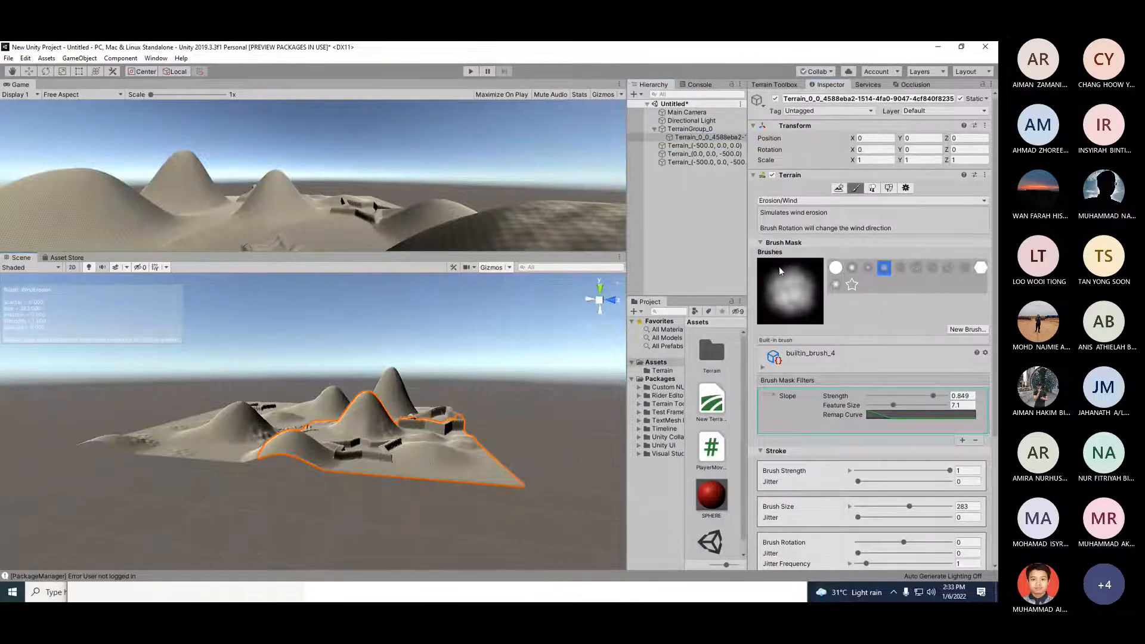
left_click(833, 201)
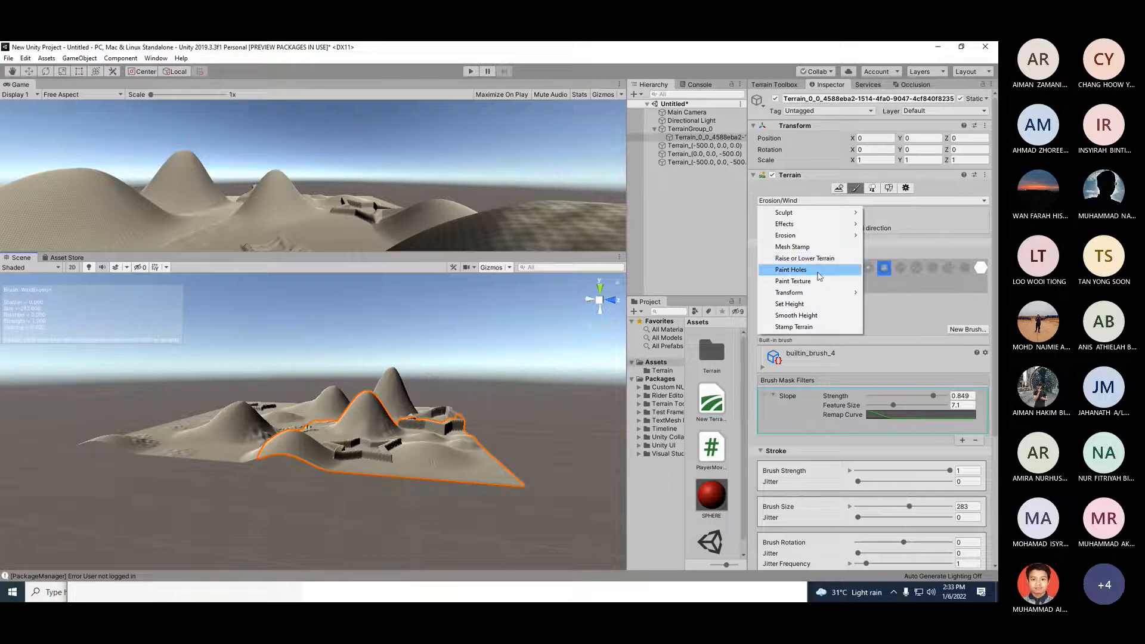
left_click(804, 258)
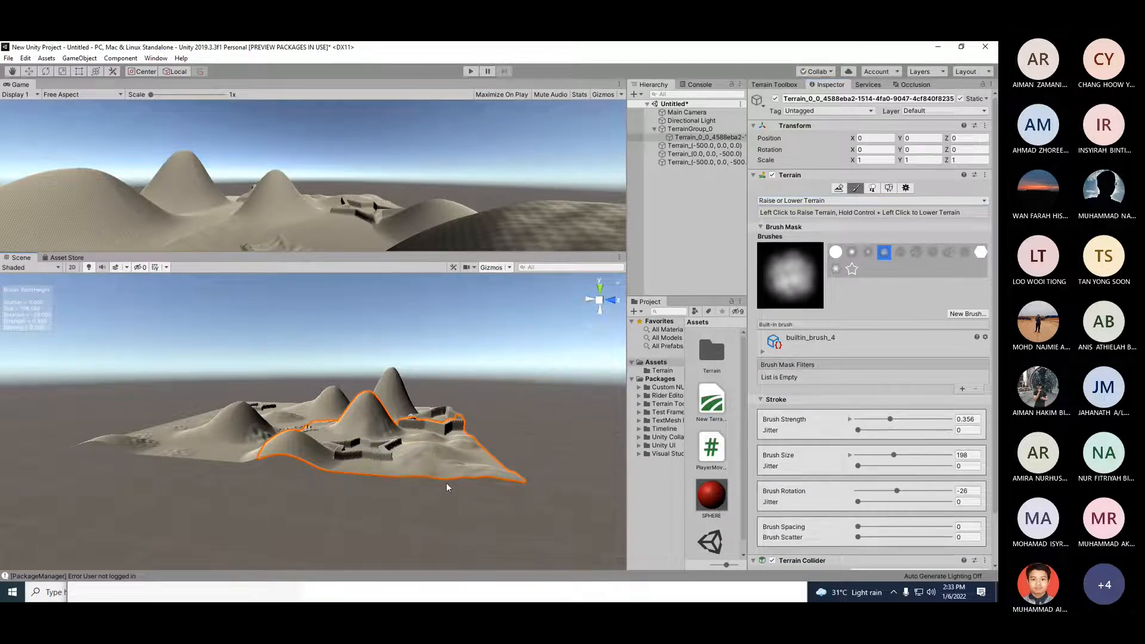
Step: Select the first terrain tile and pick the builtin_brush_11 star brush
left_click(261, 452)
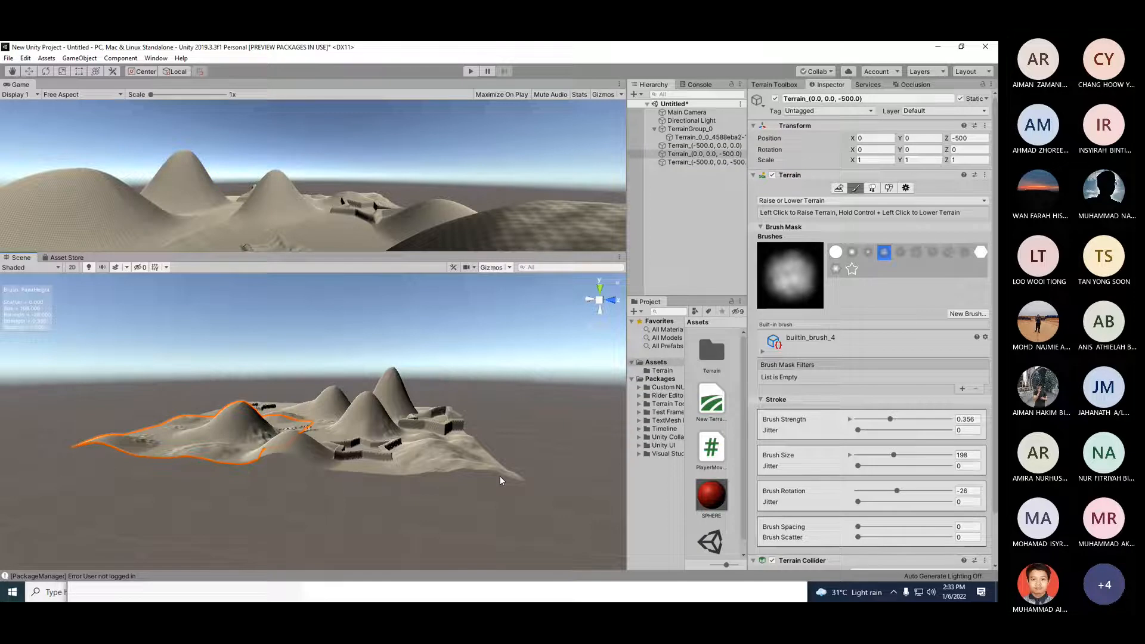
left_click(762, 352)
left_click(761, 349)
left_click(377, 472)
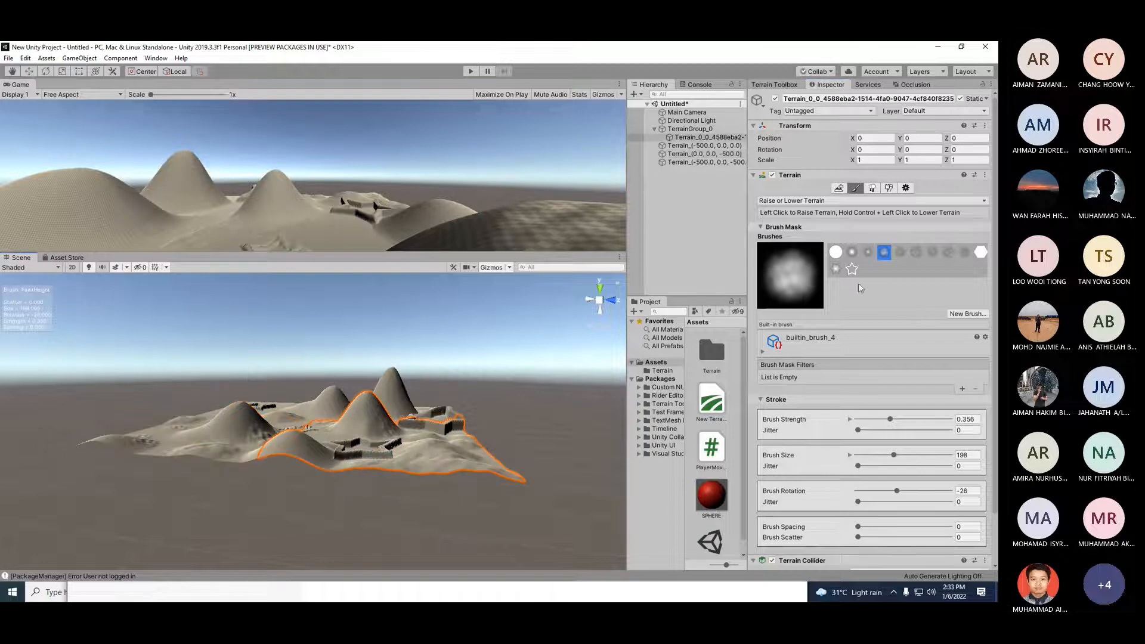
left_click(868, 253)
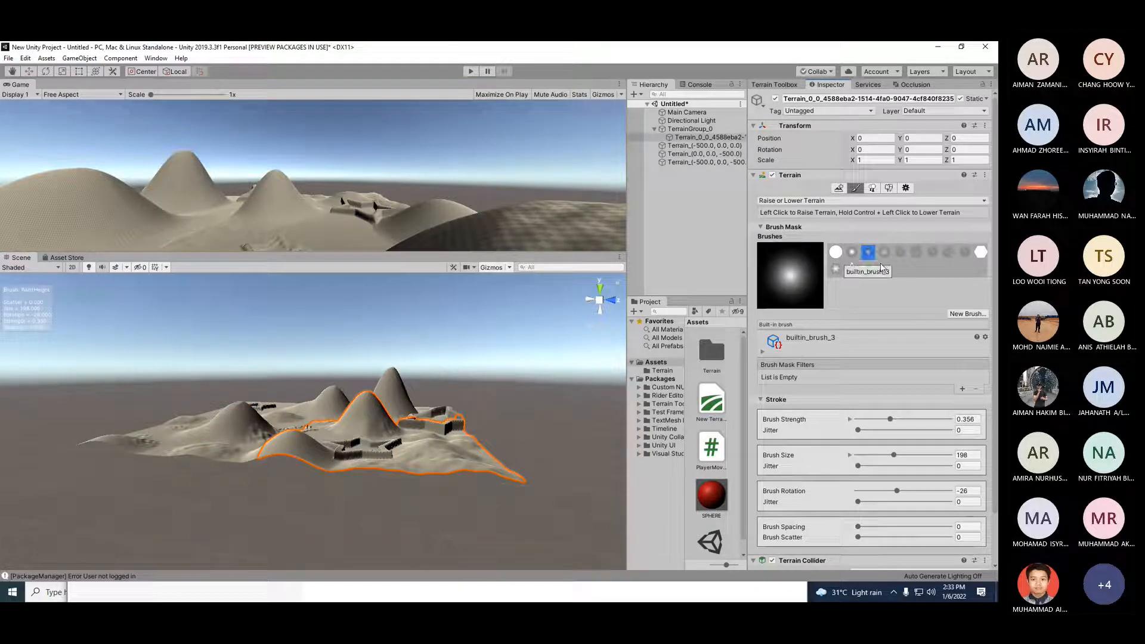
left_click(836, 269)
Step: Raise the terrain with the star brush along the near edge of the terrain
left_click(444, 462)
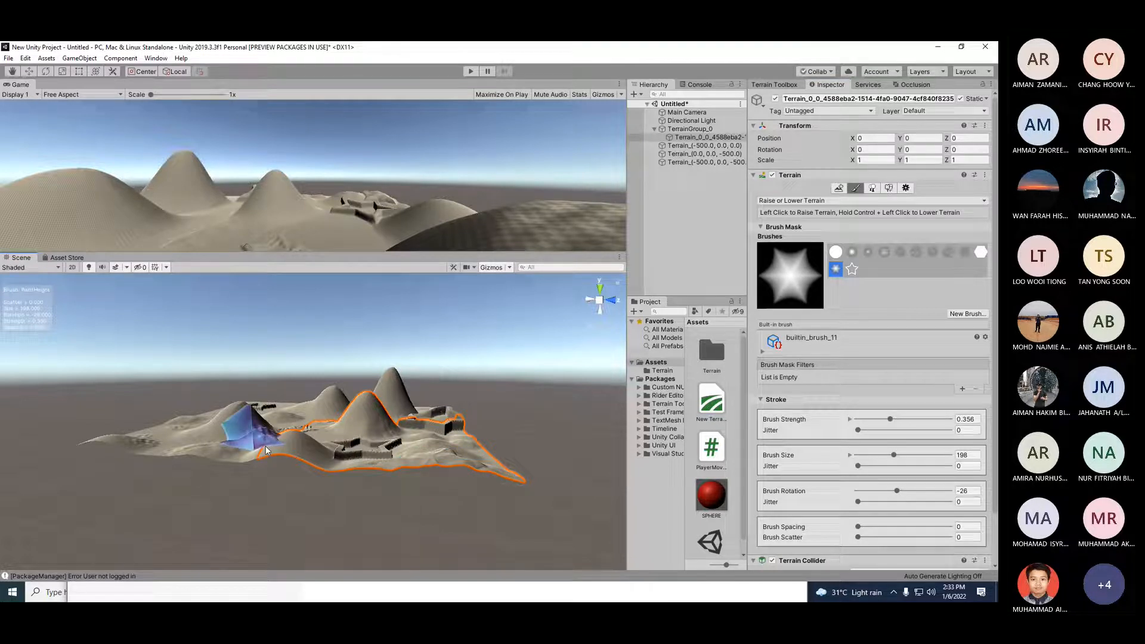
left_click(124, 440)
left_click_drag(164, 462, 333, 460, "alt")
left_click(341, 462)
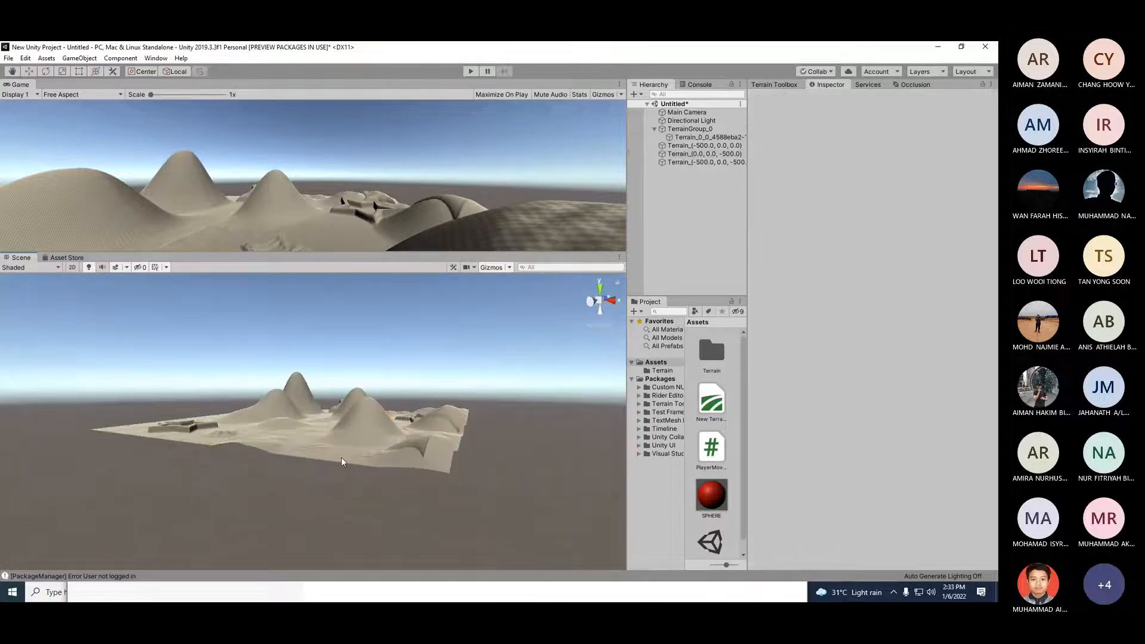
Step: Switch to the builtin_brush_3 soft round brush and select the corner terrain tile
left_click(358, 461)
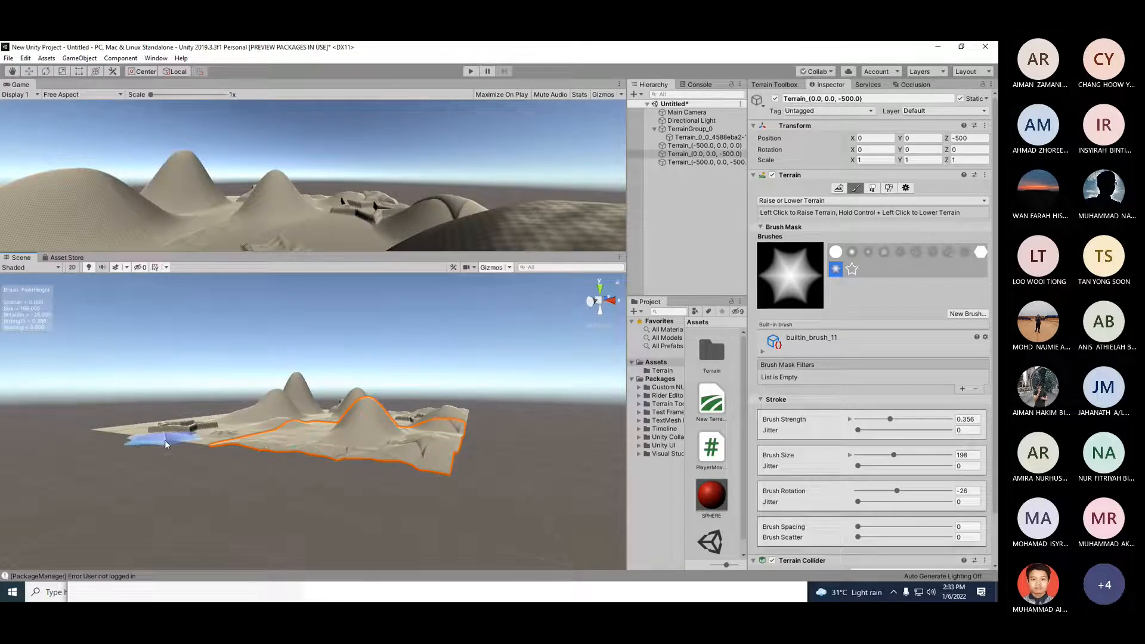
left_click(432, 400)
left_click(715, 137)
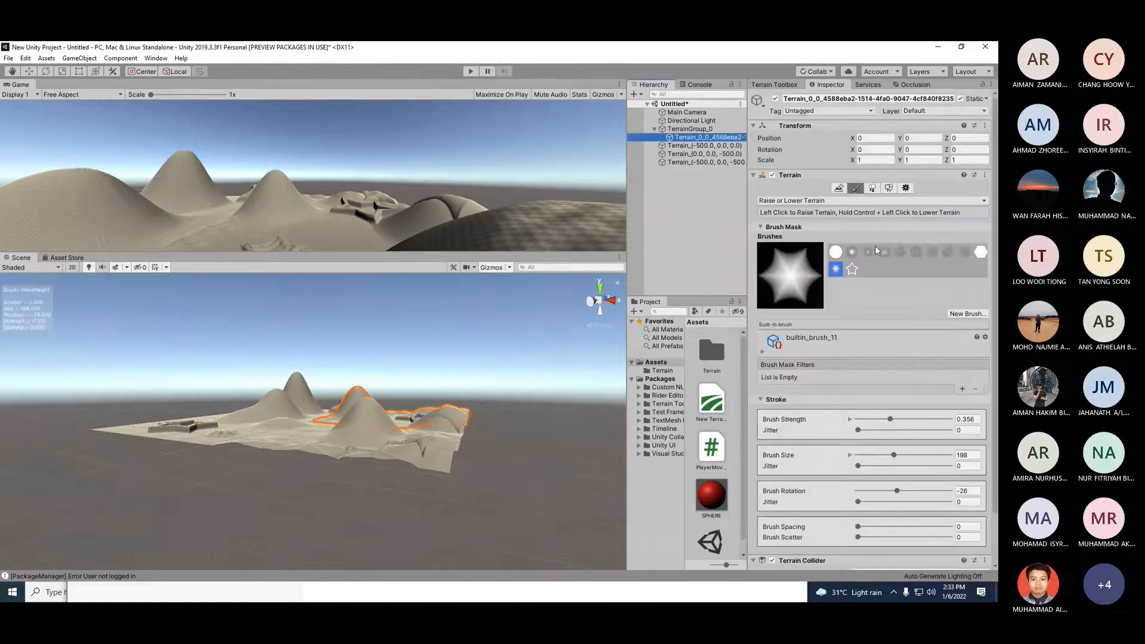
left_click(868, 253)
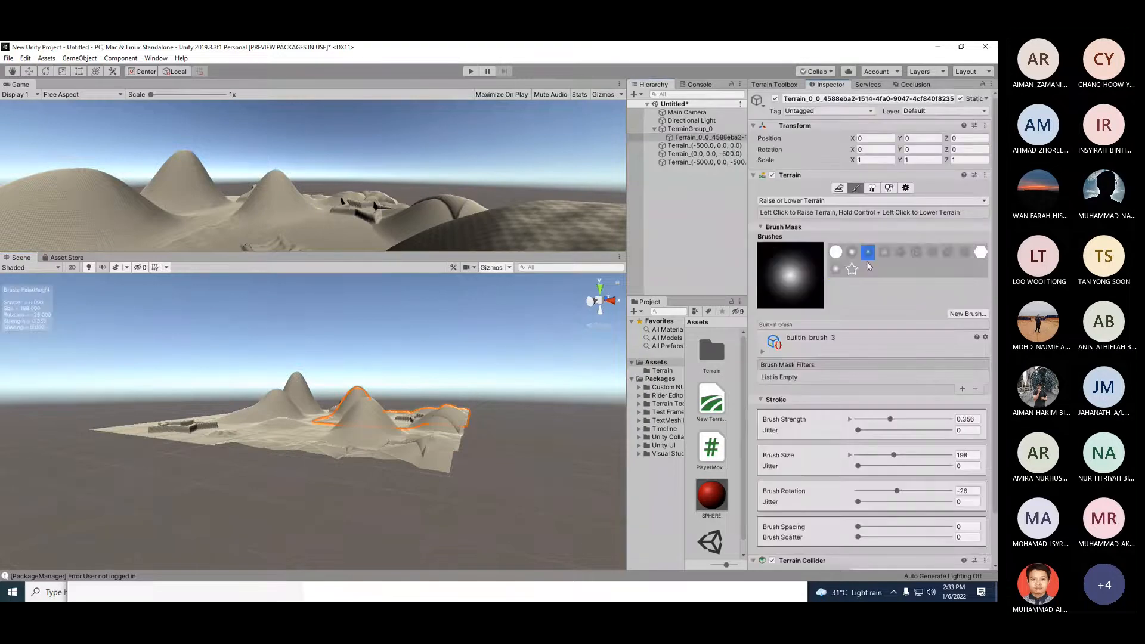
left_click(188, 445)
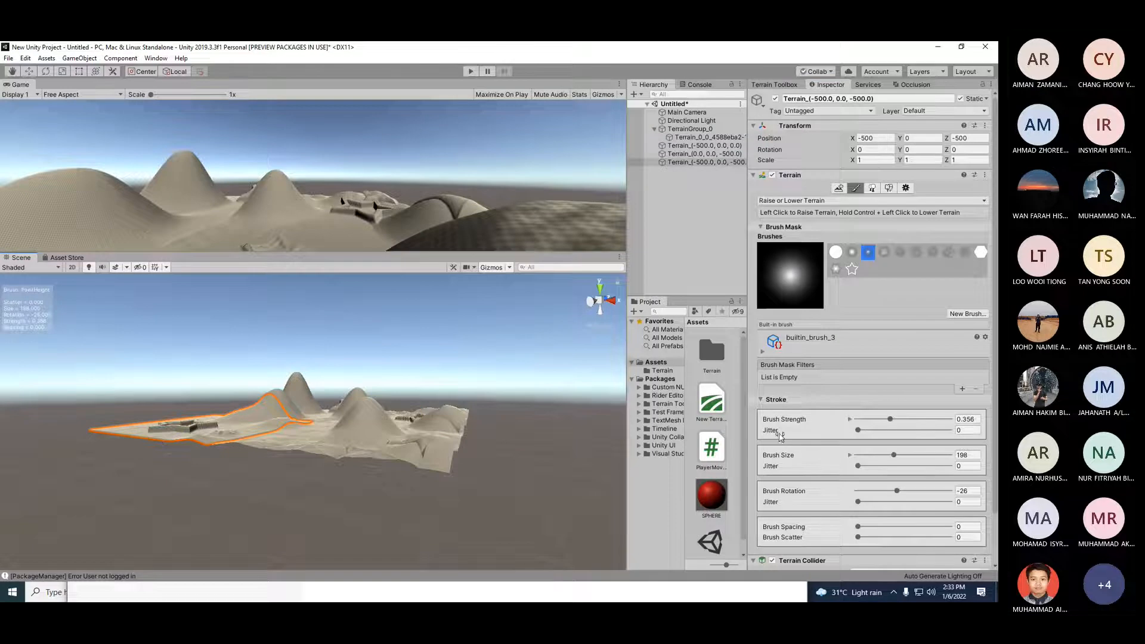
Step: Set the brush strength to 0.647 and raise terrain across the flat left tile
left_click_drag(891, 420, 917, 420)
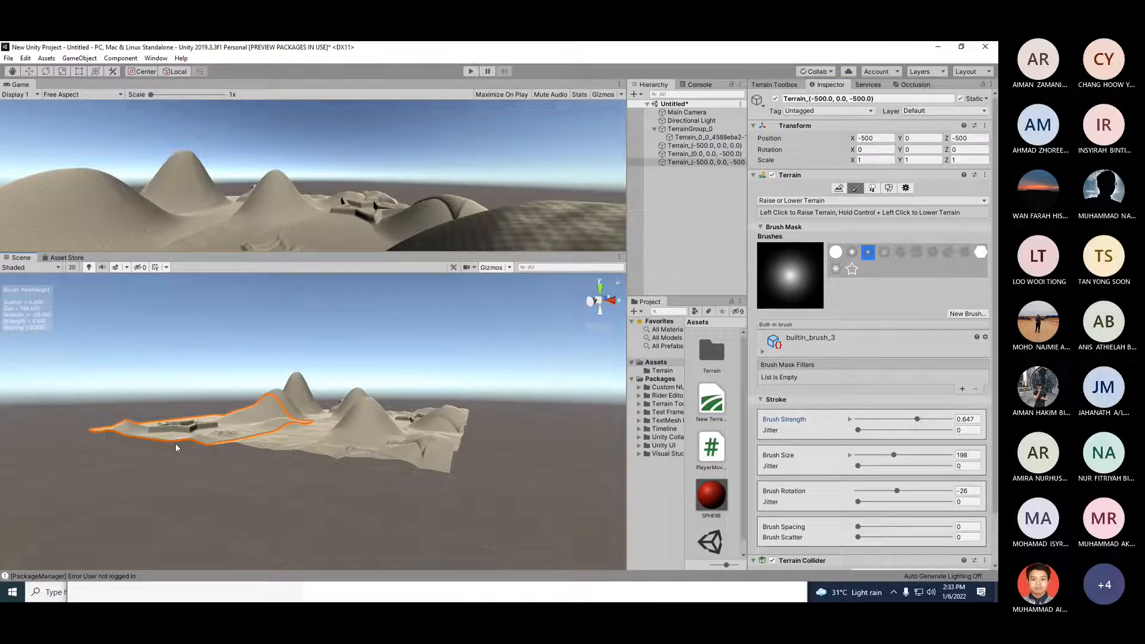
scroll(249, 451, "up", 3)
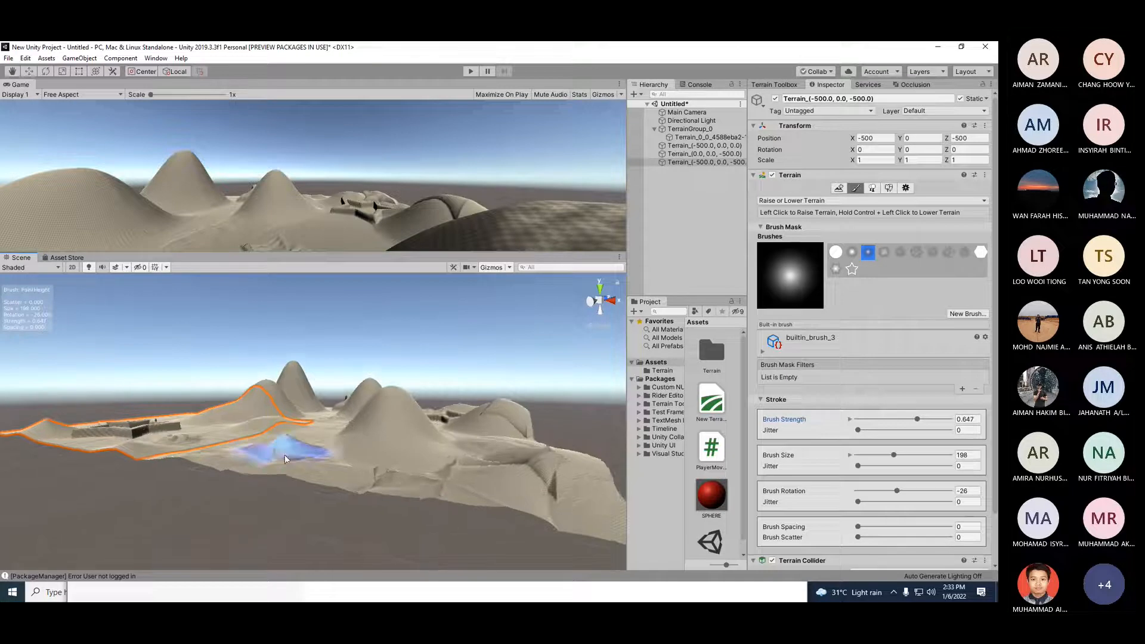
left_click(284, 455)
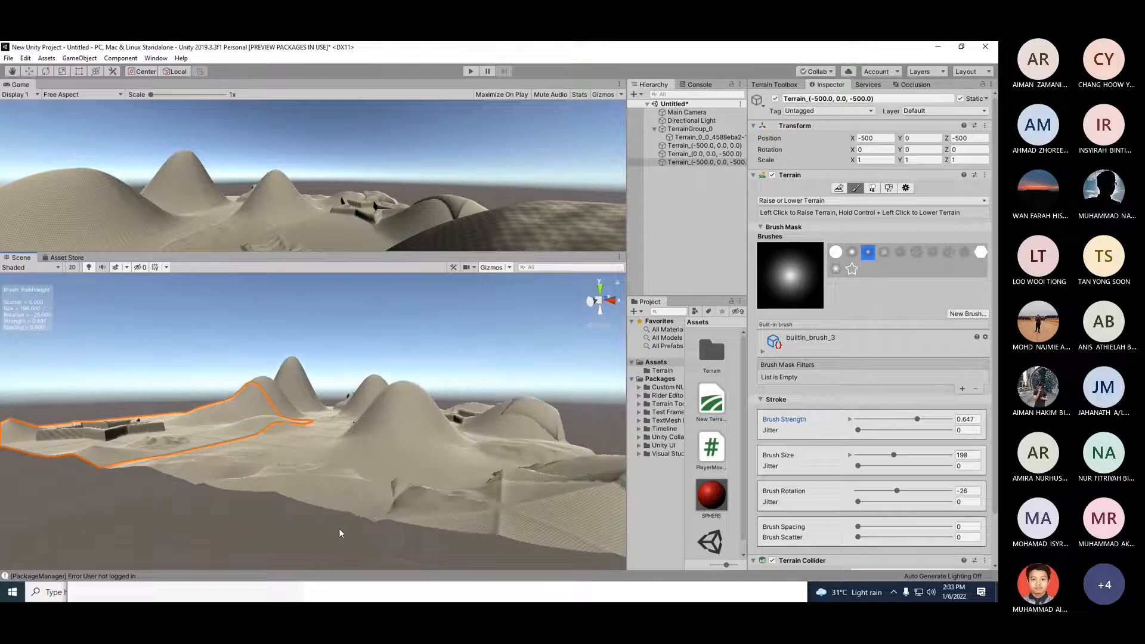
left_click(167, 462)
mouse_move(102, 461)
left_mouse_down("alt")
mouse_move(77, 472)
mouse_move(360, 474)
mouse_move(350, 449)
mouse_move(365, 439)
mouse_move(377, 459)
left_mouse_up("alt")
Step: Raise more terrain with several strokes across the flat areas of the neighbouring tiles
scroll(377, 459, "down", 3)
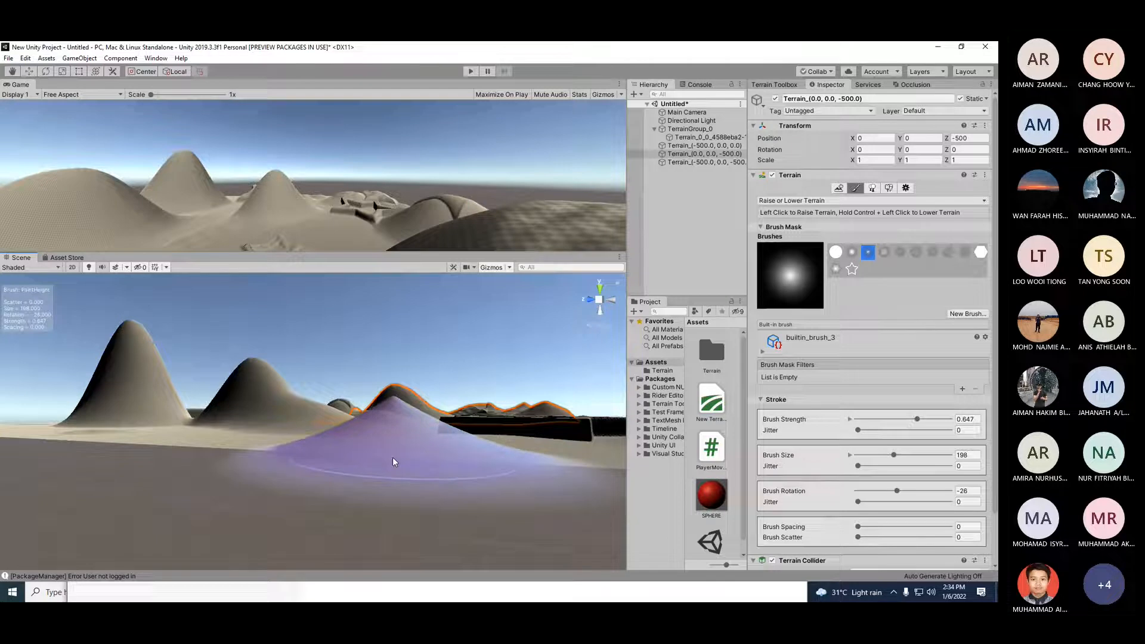
left_click(345, 457)
left_click_drag(345, 458, 220, 460, "alt")
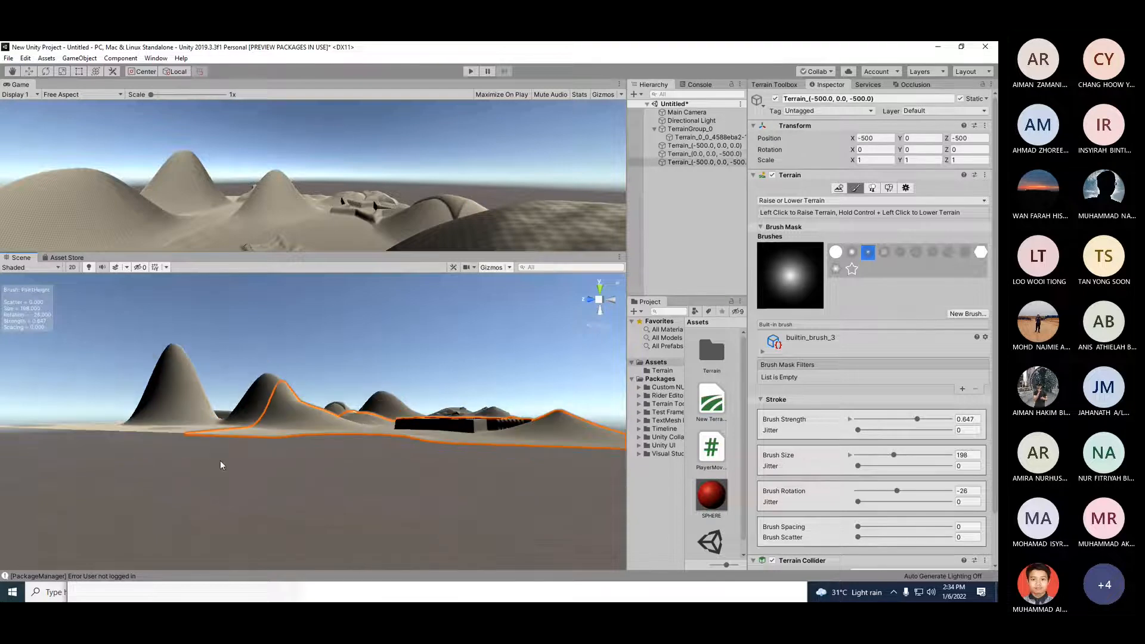
left_click_drag(538, 465, 455, 455, "alt")
left_click(120, 520)
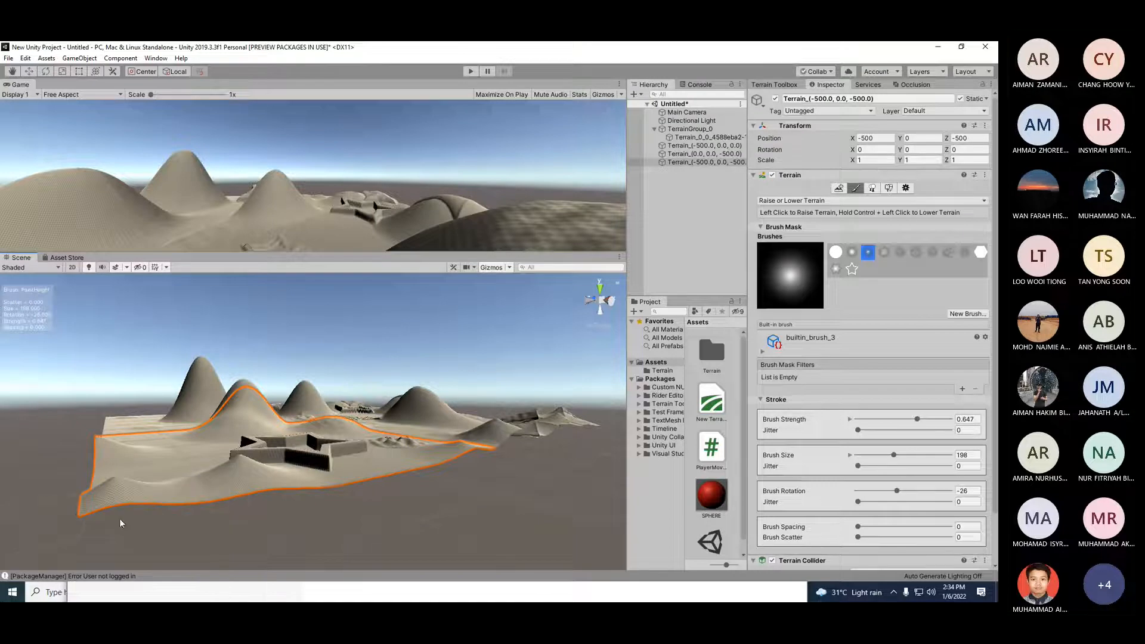
left_click_drag(161, 466, 515, 474, "alt")
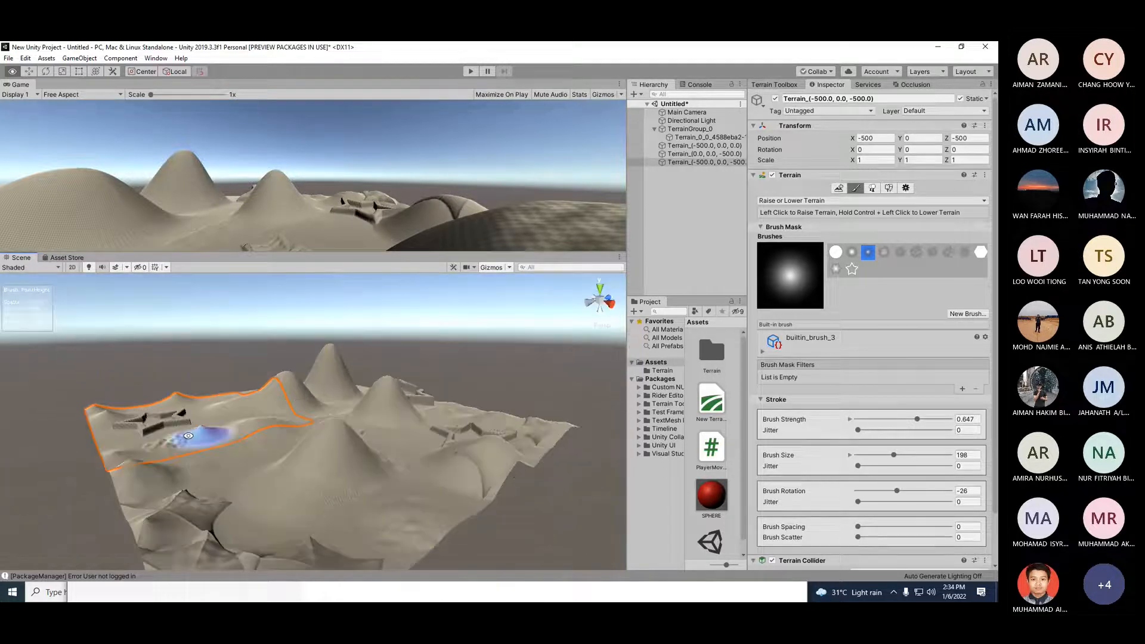
left_click_drag(187, 435, 456, 454, "alt")
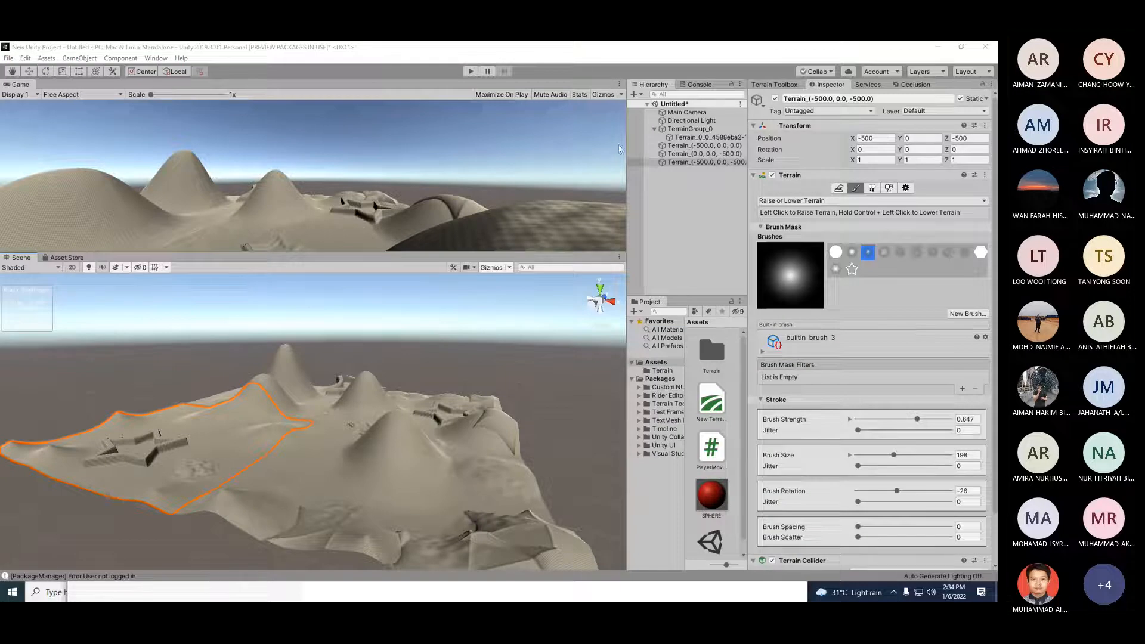
Step: Switch the terrain paint tool to Set Height
left_click(806, 202)
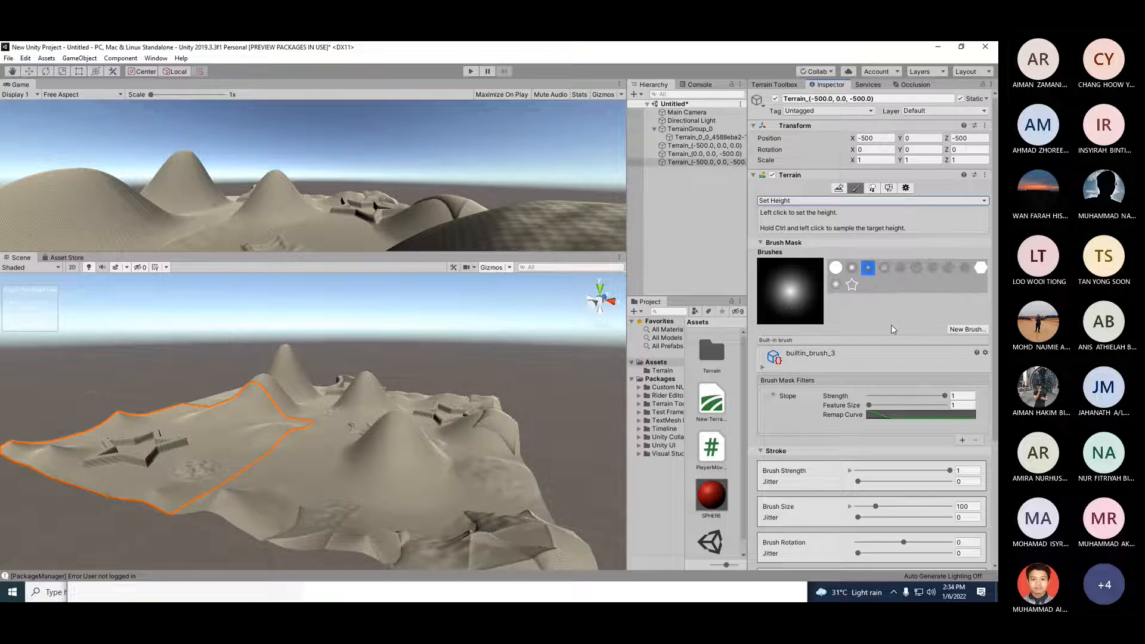
left_click(847, 201)
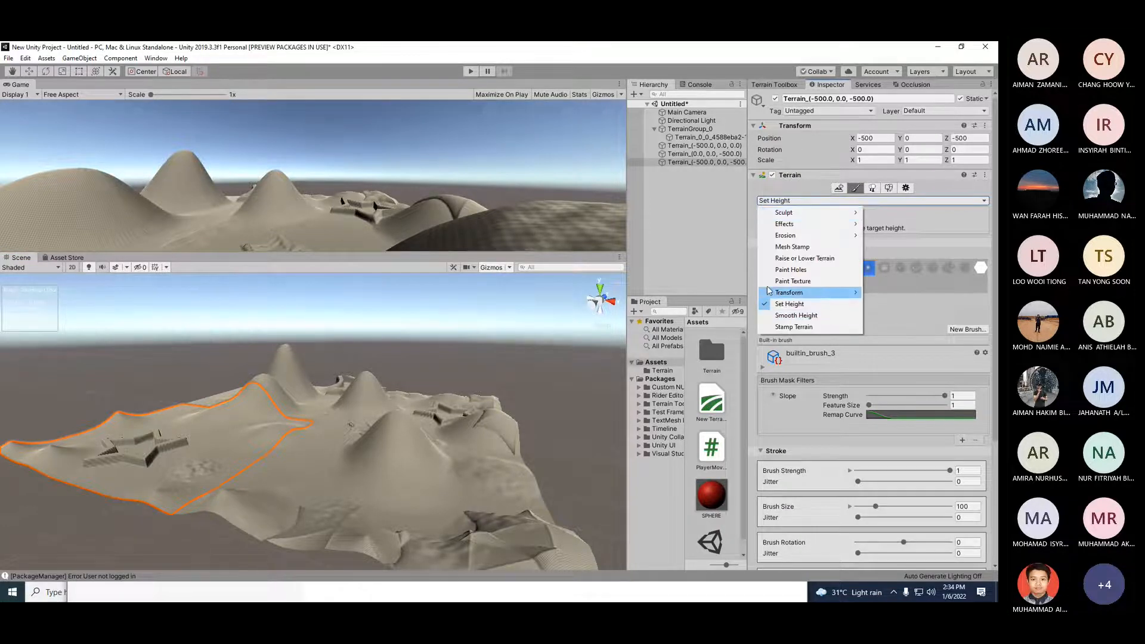
left_click(793, 304)
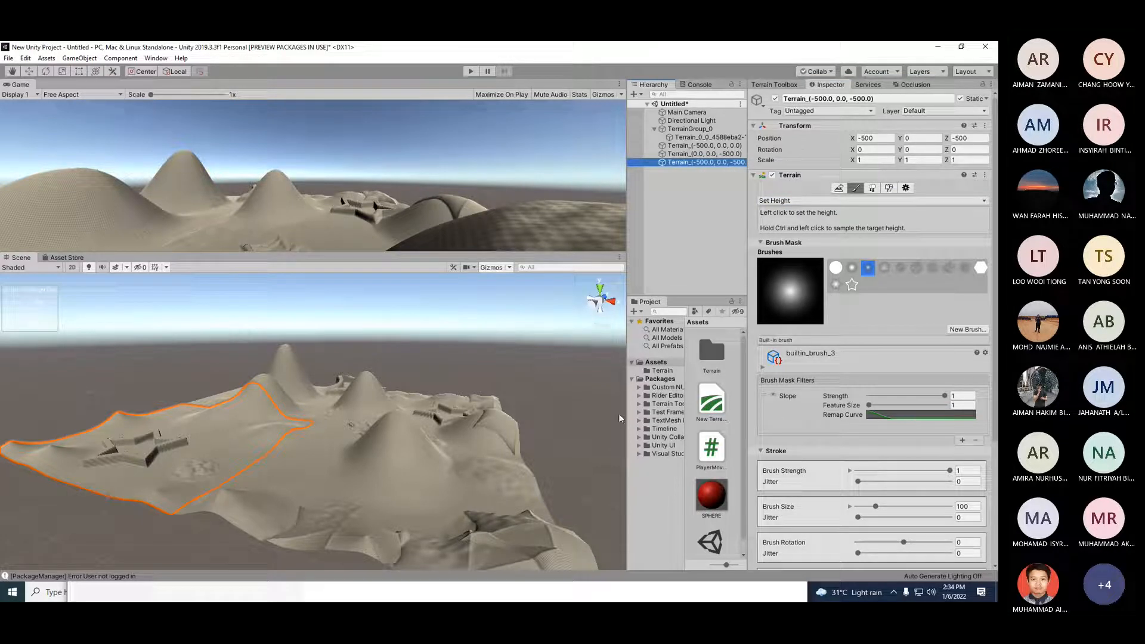
Step: Switch to the builtin_brush_7 noise brush and set the slope filter's feature size to 8.9
left_click(486, 476)
left_click(129, 467)
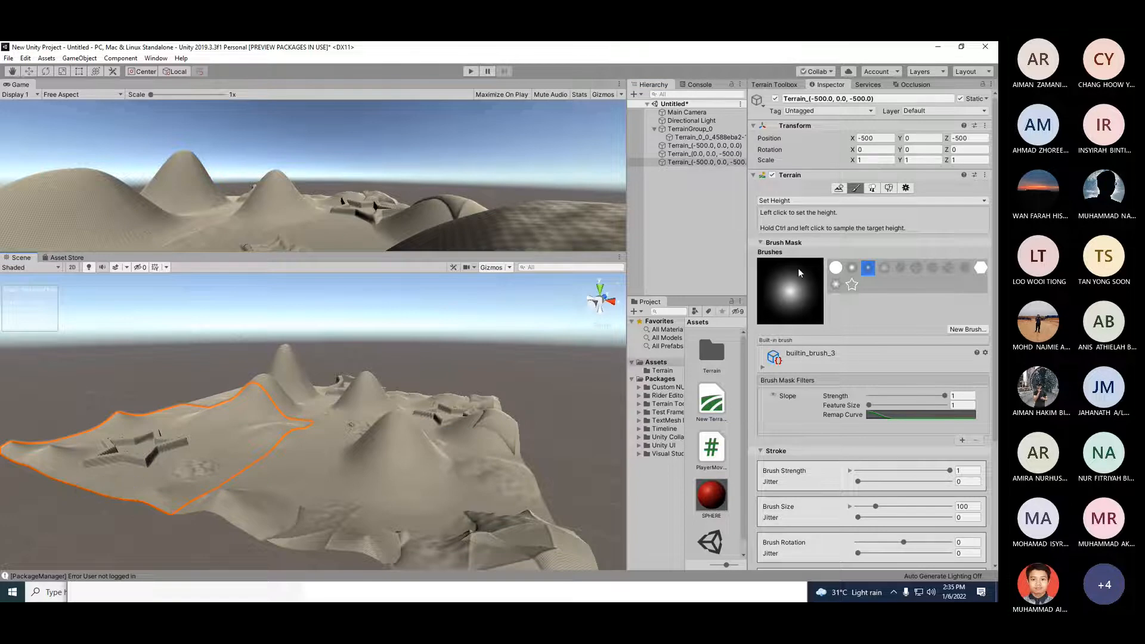
left_click(932, 267)
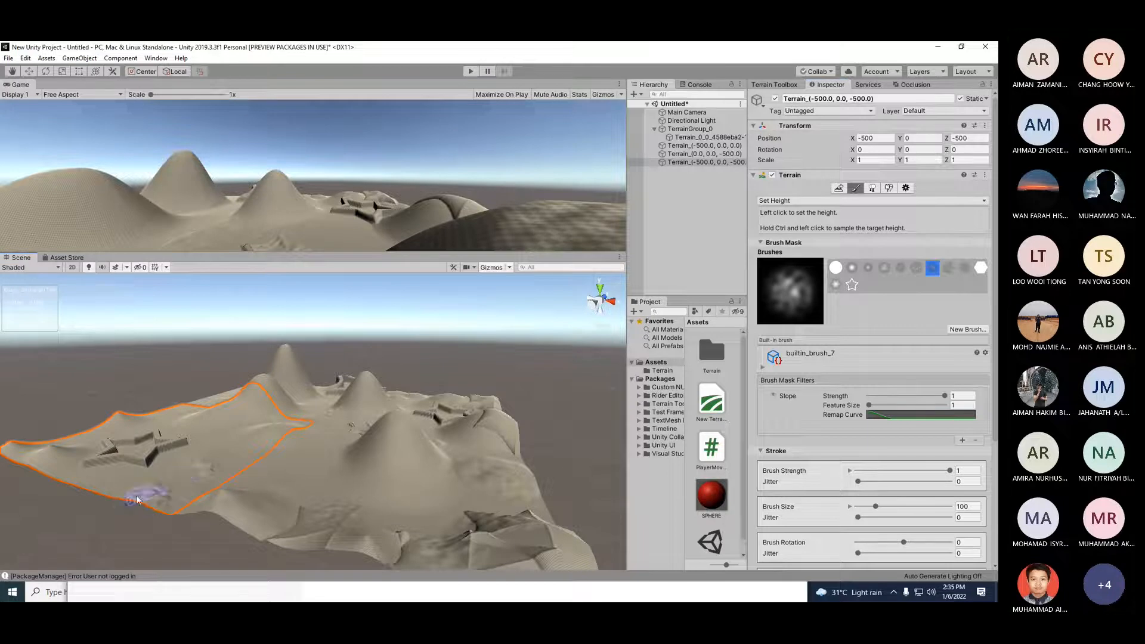
left_click(707, 137)
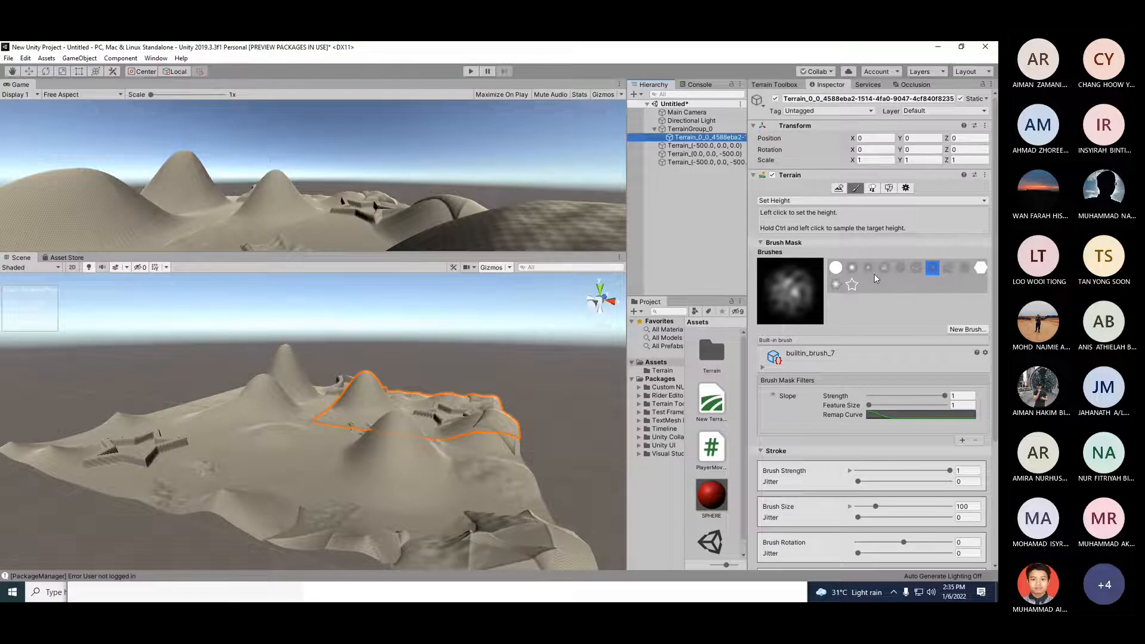
left_click_drag(869, 405, 901, 405)
left_click(269, 511)
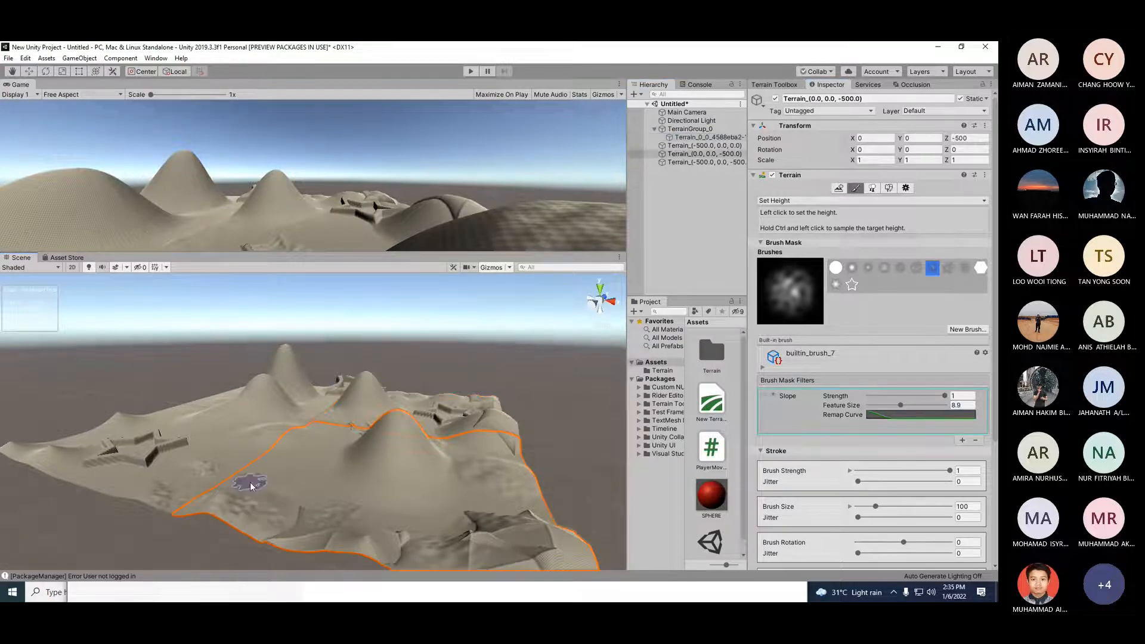
left_click(129, 468)
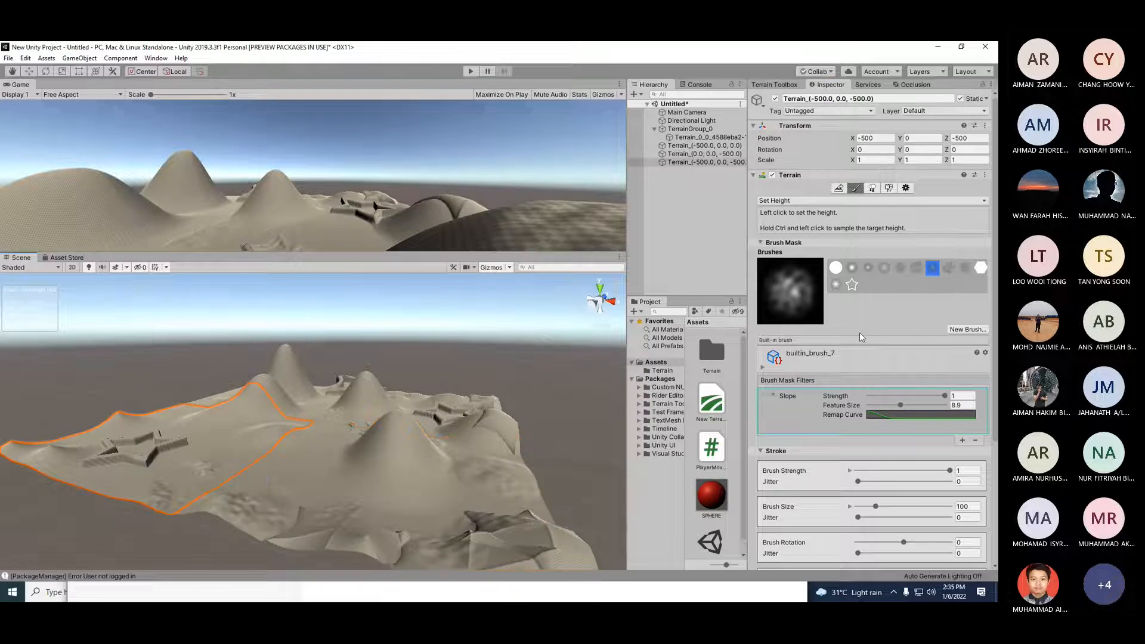
Step: Switch to the hexagon builtin_brush_10 and set height with hexagonal stamps on the left terrain tile
left_click(981, 267)
left_click(68, 458)
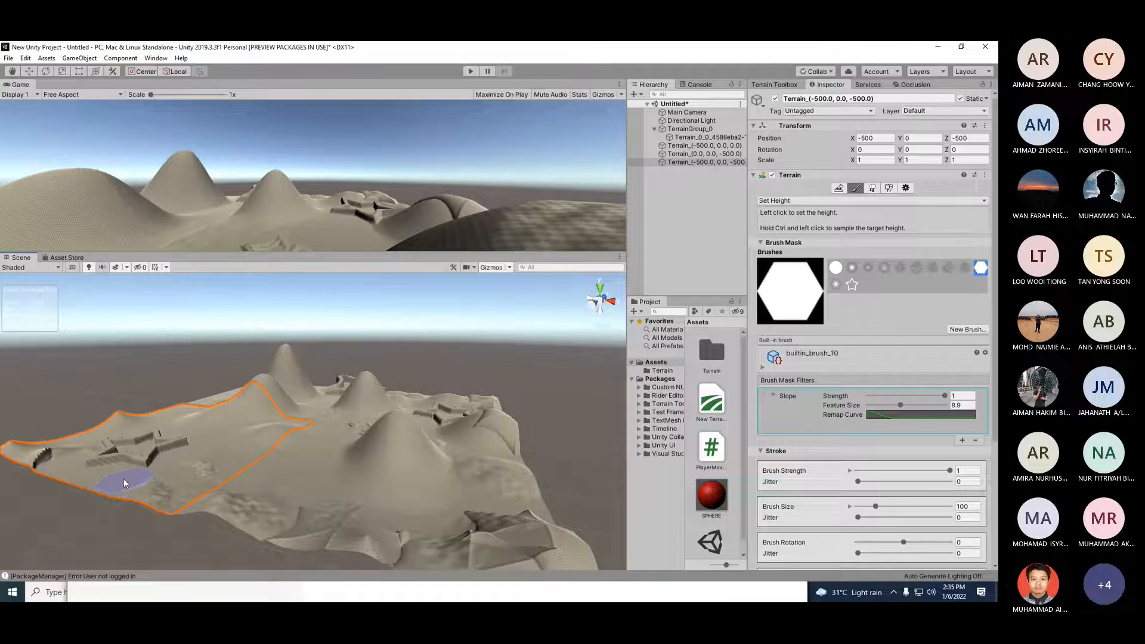
mouse_move(124, 483)
left_mouse_down("alt")
mouse_move(234, 465)
mouse_move(243, 509)
left_mouse_up("alt")
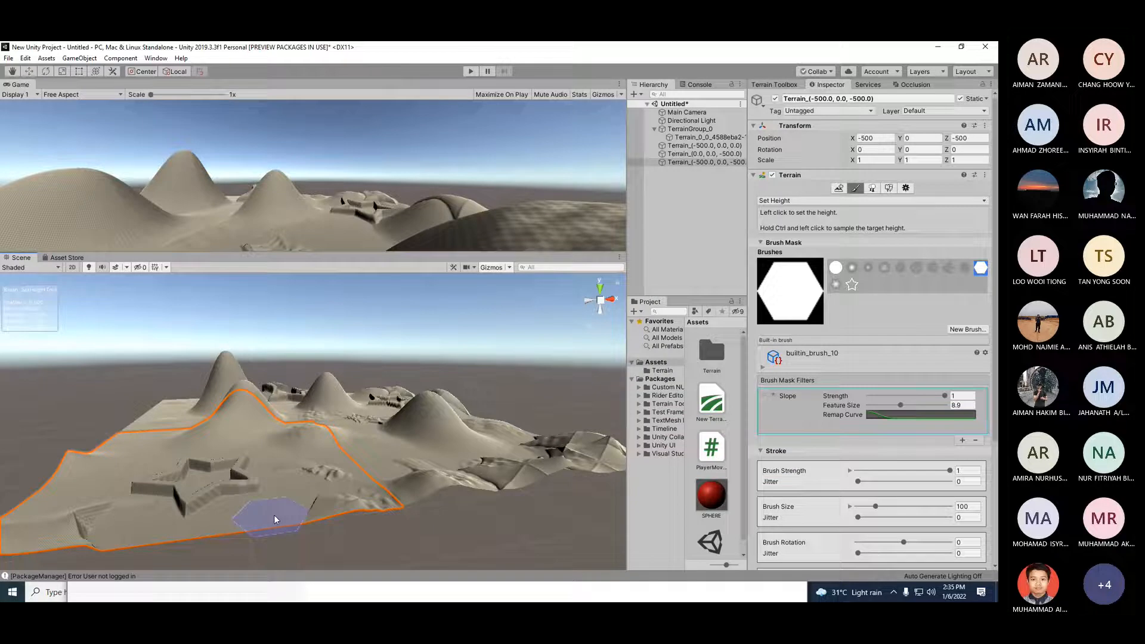
Step: Set the feature size to 12 and stamp a hexagonal plateau on the front-right terrain tile
mouse_move(274, 515)
left_mouse_down()
mouse_move(295, 492)
mouse_move(273, 506)
left_mouse_up()
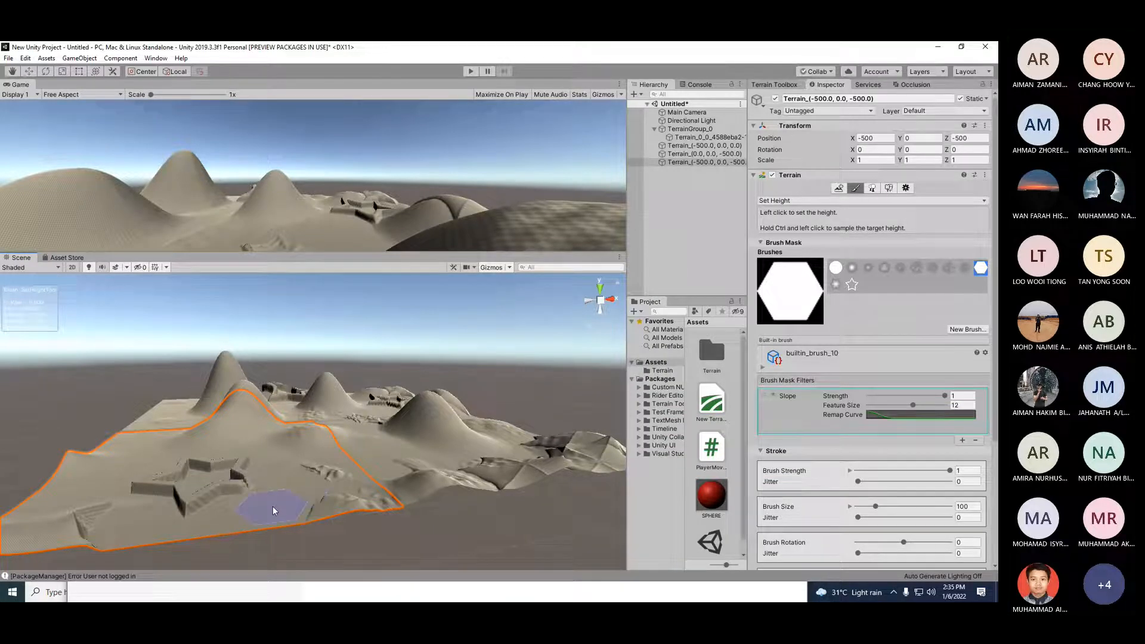
left_click(699, 138)
left_click(298, 467)
left_click(403, 457)
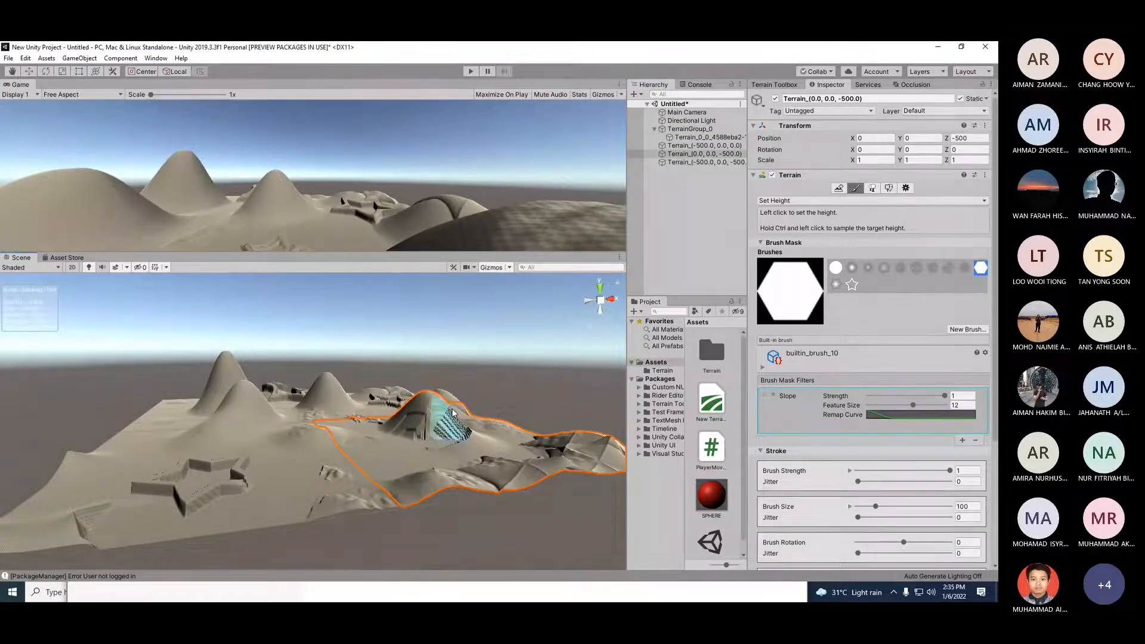
Step: Stamp several more hexagonal height patches across the left terrain tile
left_click(213, 435)
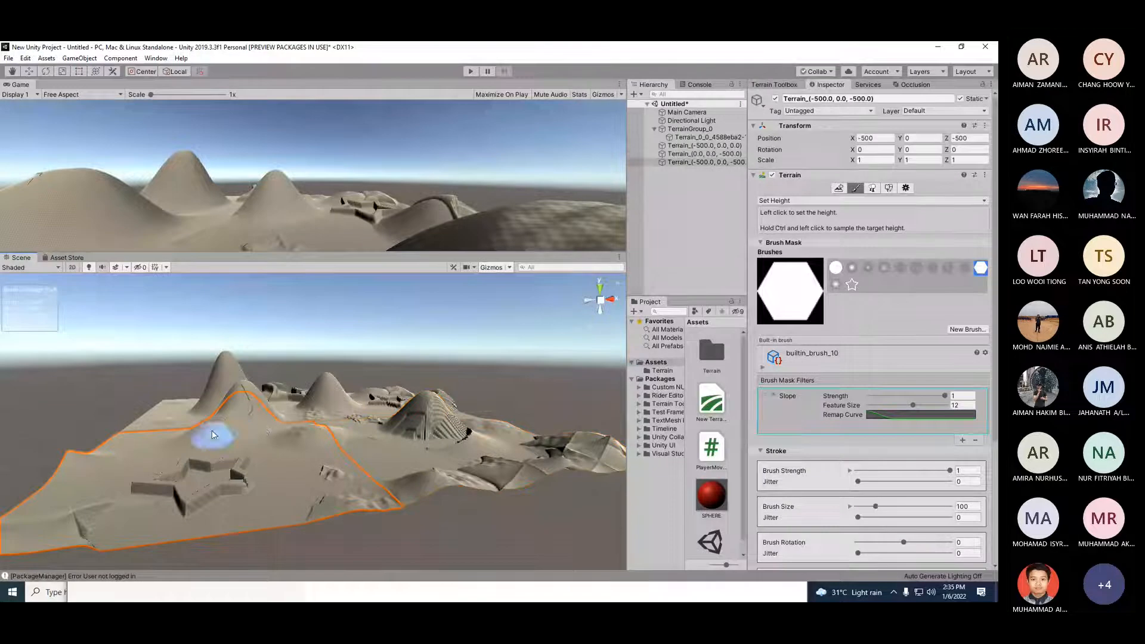
left_click(250, 419)
left_click(103, 513)
left_click(105, 464)
left_click(67, 525)
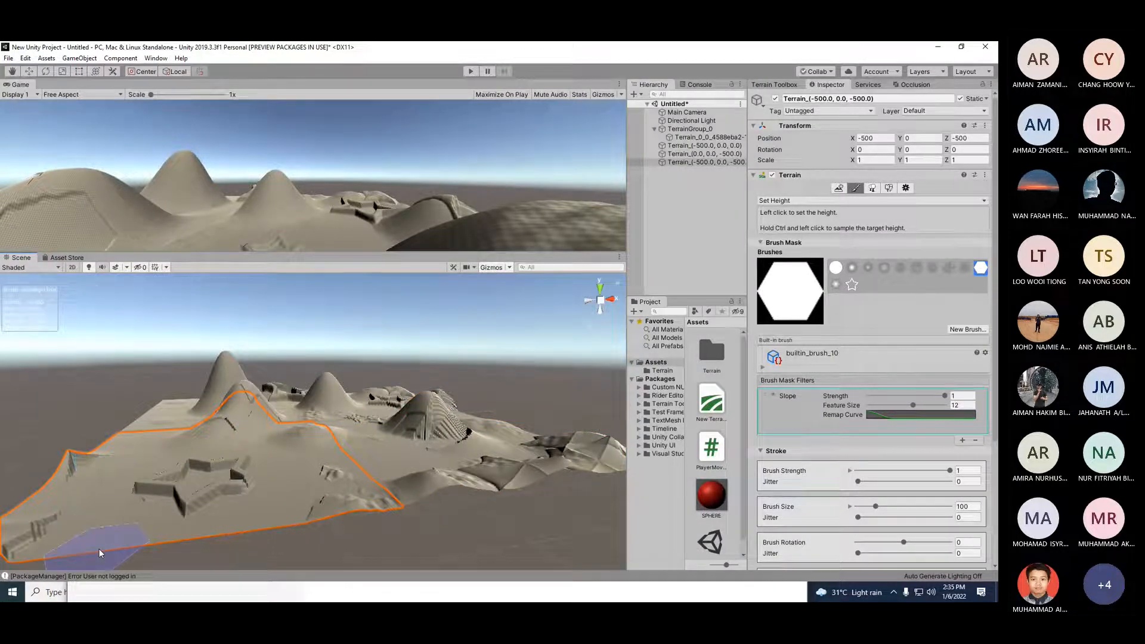
Step: Switch to the star builtin_brush_12 and stamp a star-shaped height onto the left terrain tile
scroll(148, 531, "down", 3)
left_click(852, 284)
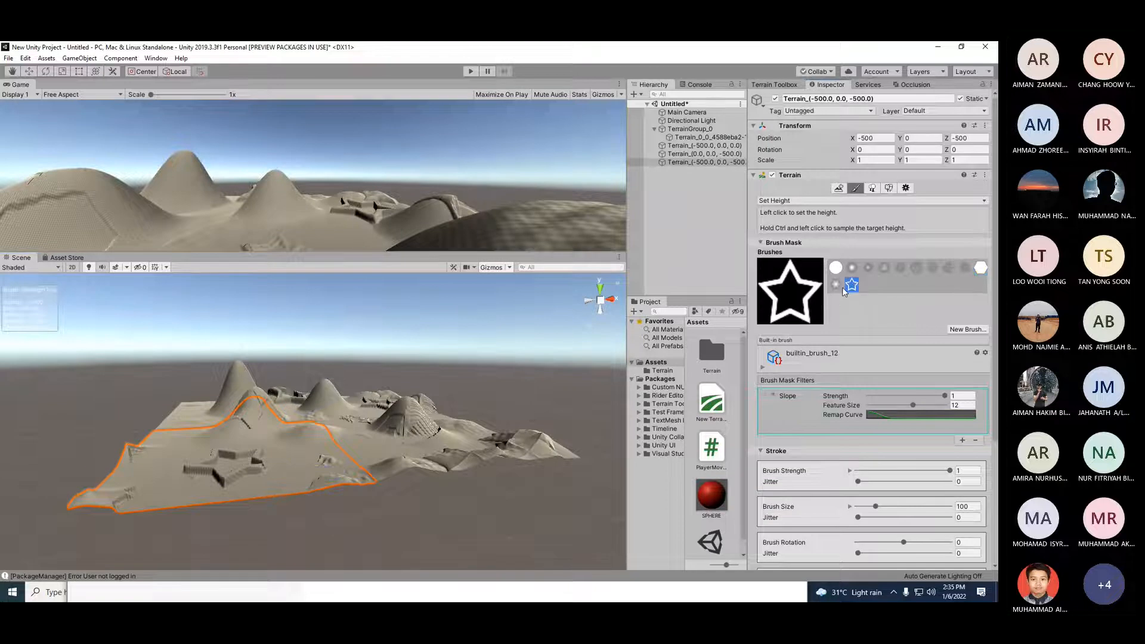
left_click(107, 506)
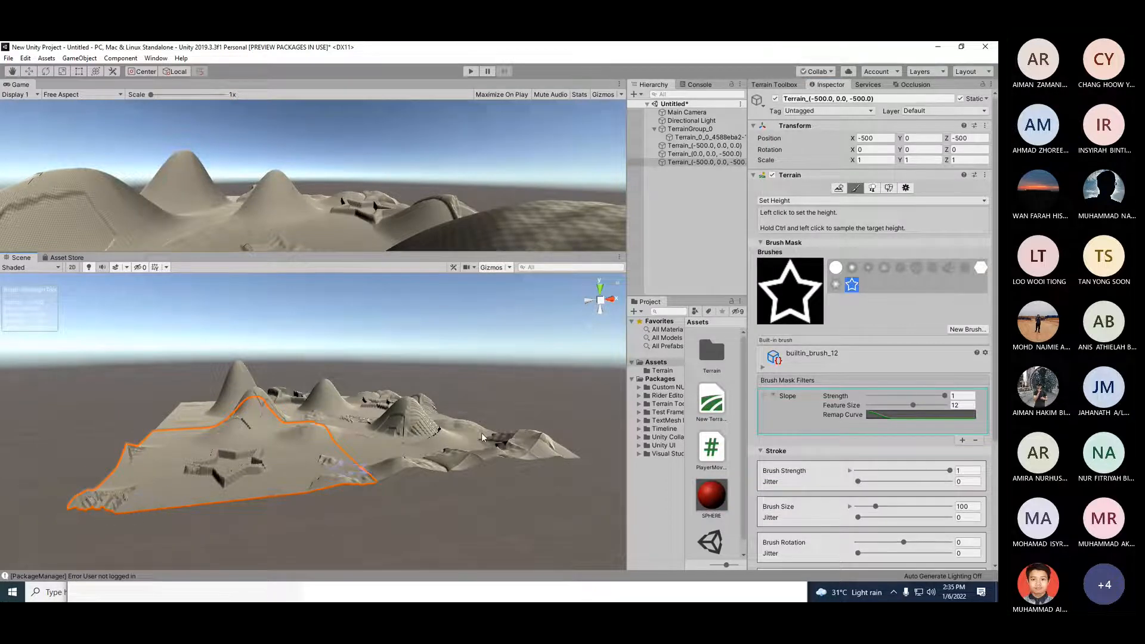
Step: Select builtin_brush_2 and move Terrain_(-500, 0.0, 0.0) to the top of TerrainGroup_0 in the hierarchy
left_click(852, 268)
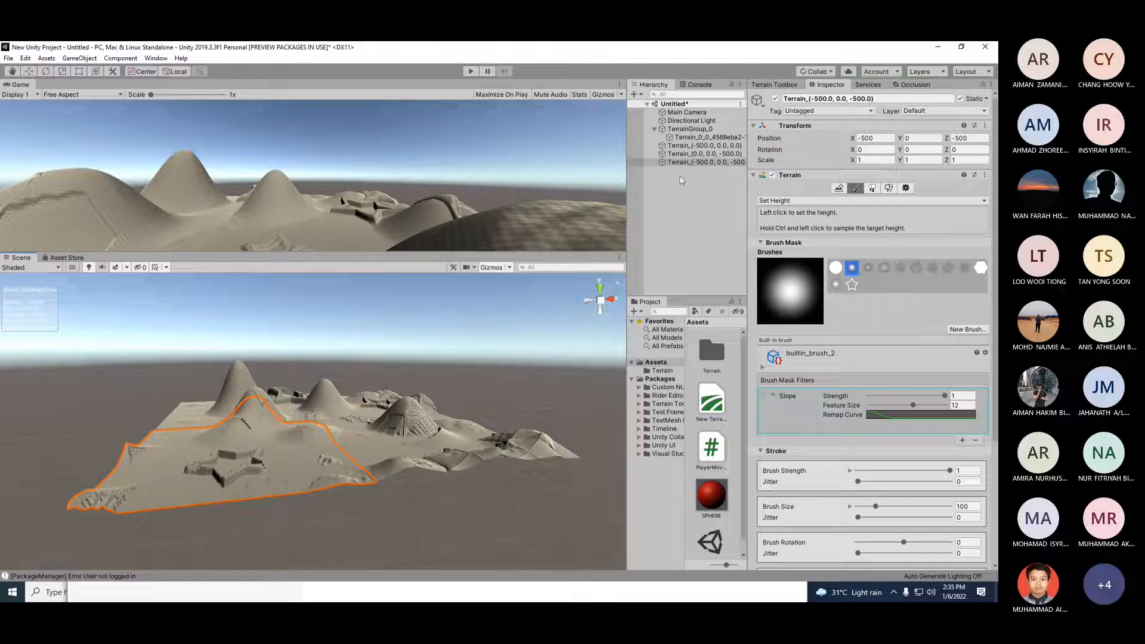
left_click(693, 163)
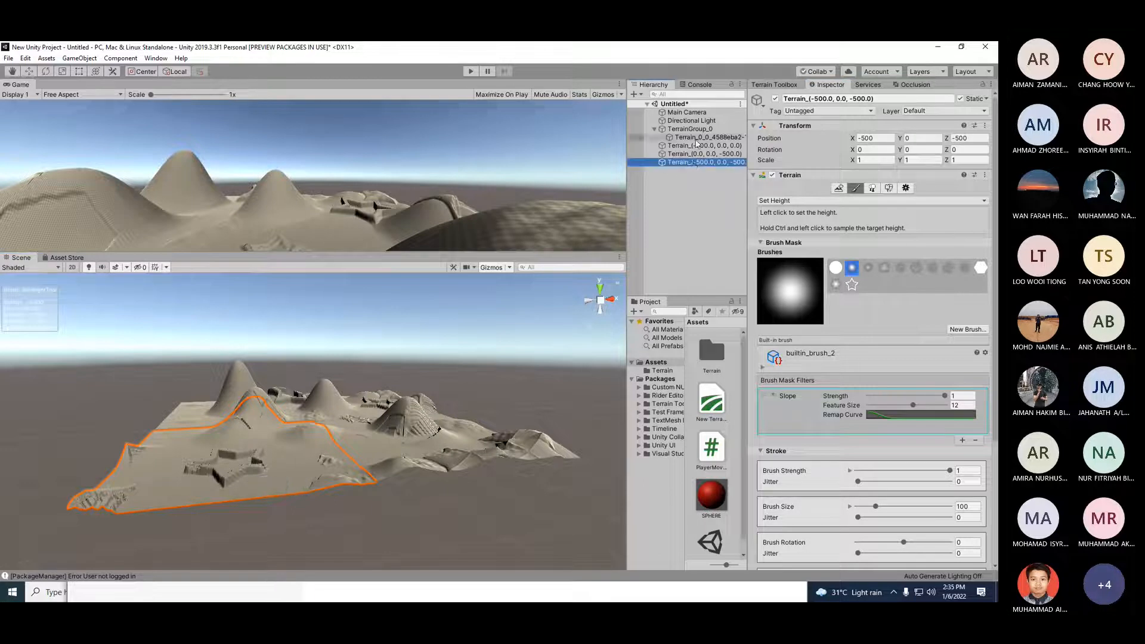
left_click(698, 146)
left_click_drag(697, 141, 697, 138)
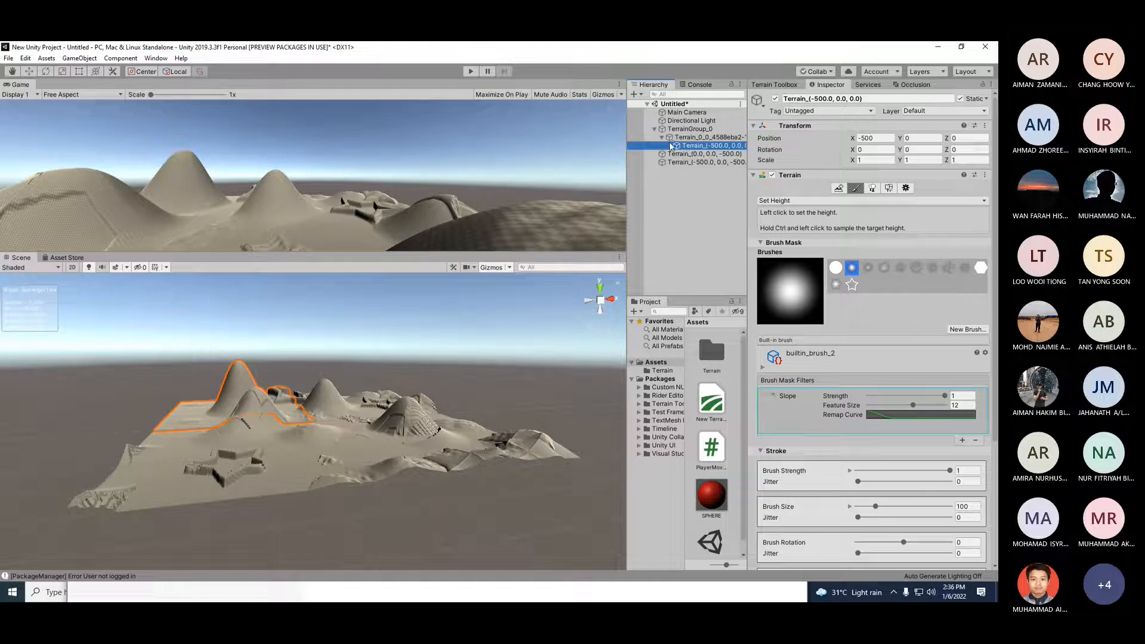
left_click_drag(684, 144, 660, 129)
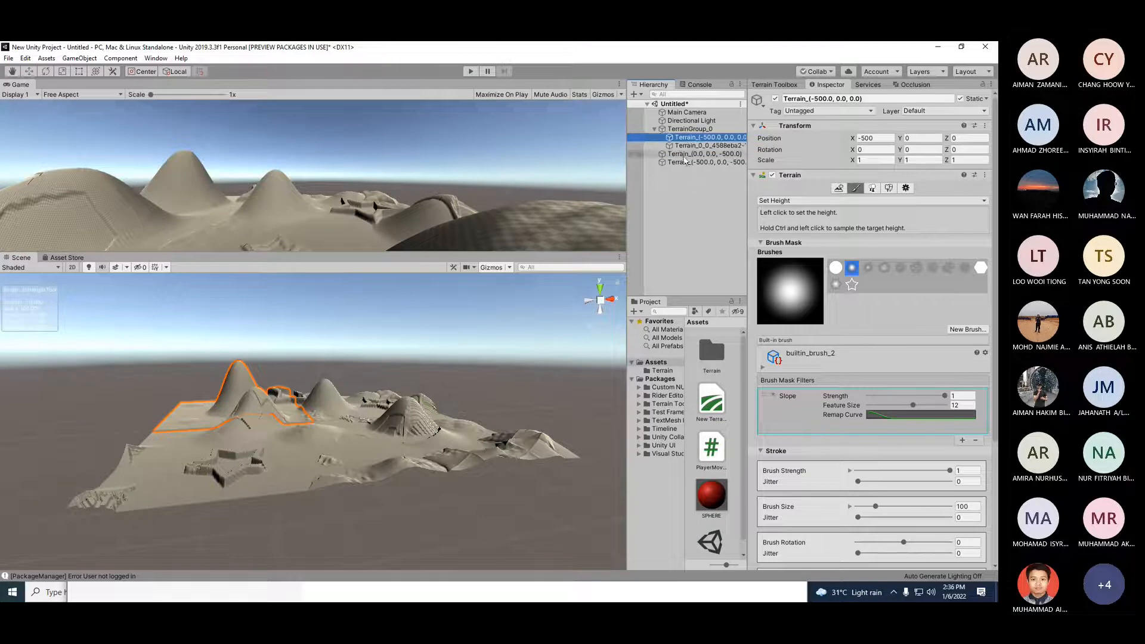
left_click_drag(676, 154, 683, 160)
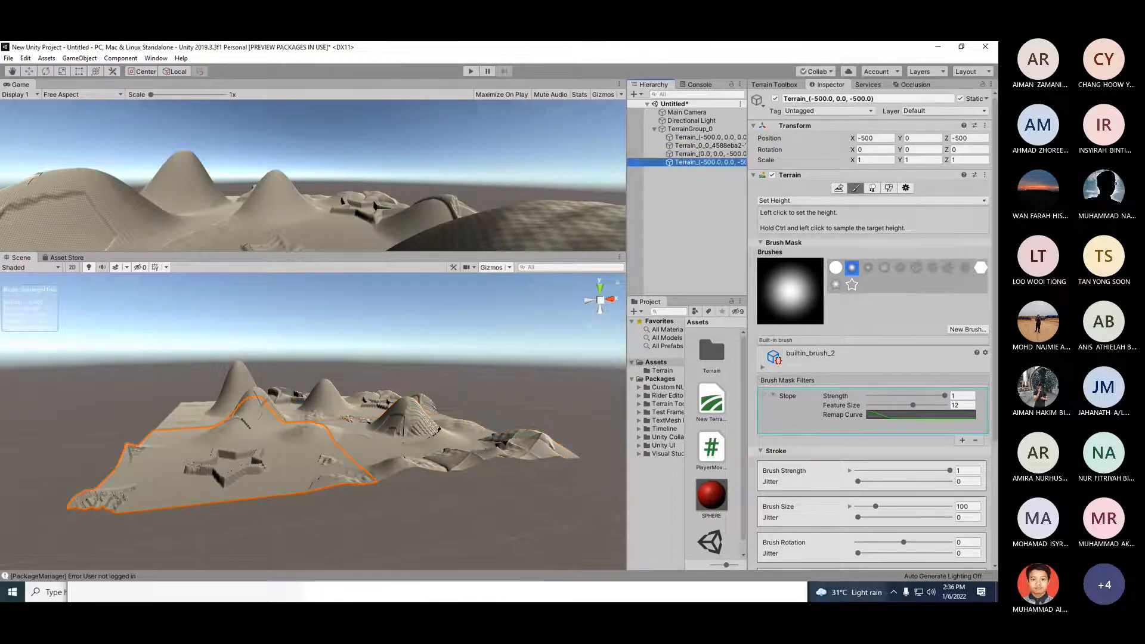
Step: Select the front-right tile Terrain_(0.0, 0.0, -500.0) and set the slope filter's feature size to 18.9
left_click(284, 458)
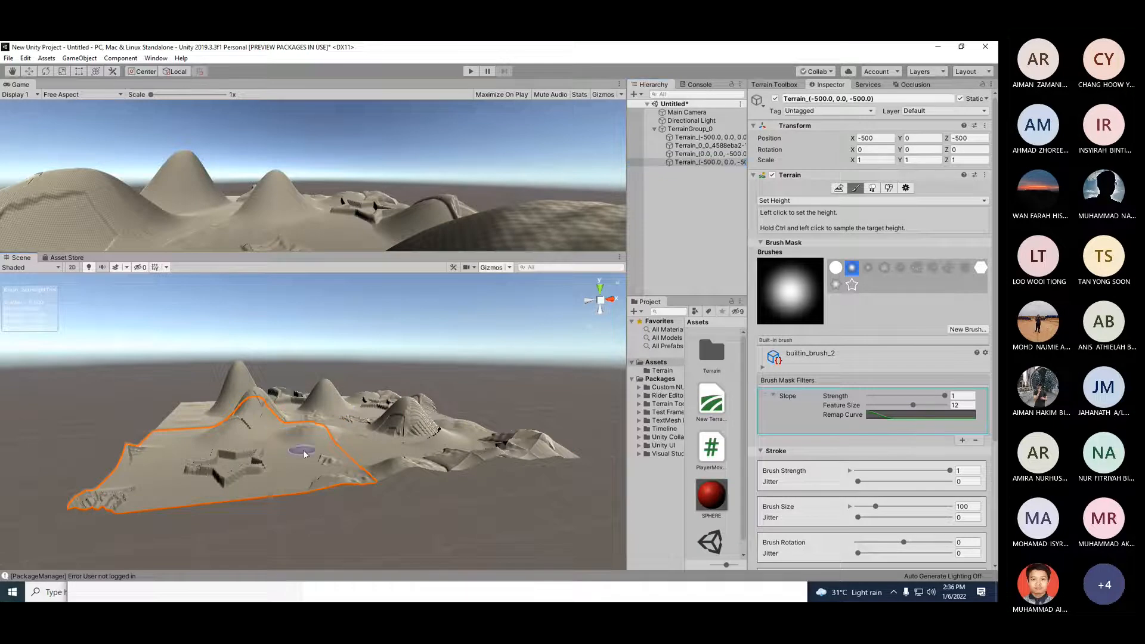
left_click(697, 164)
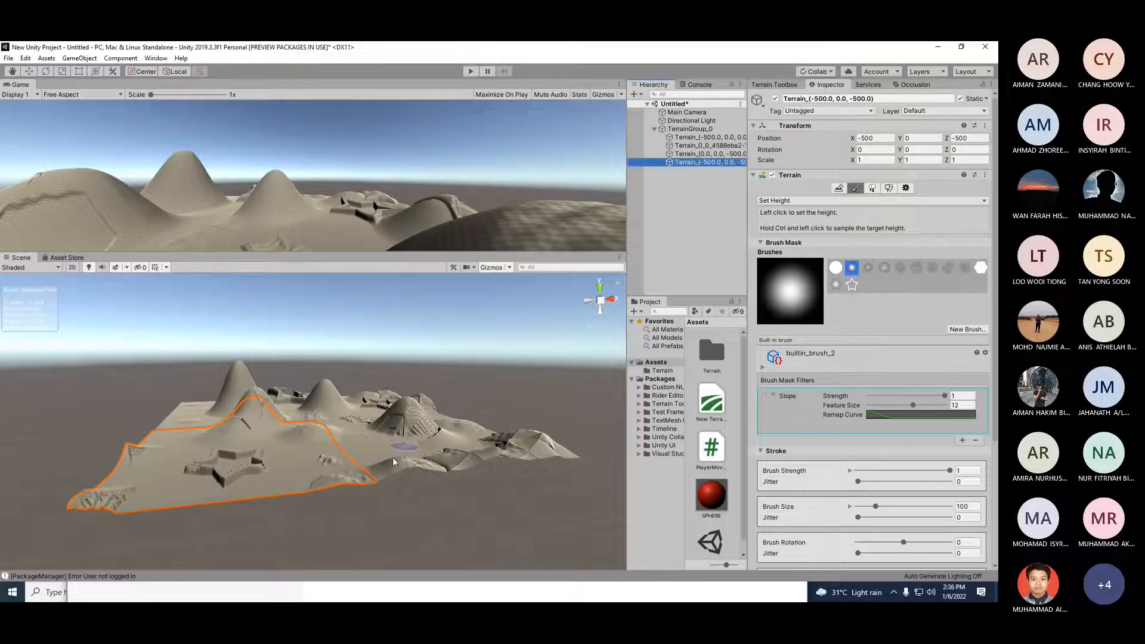
left_click(371, 448)
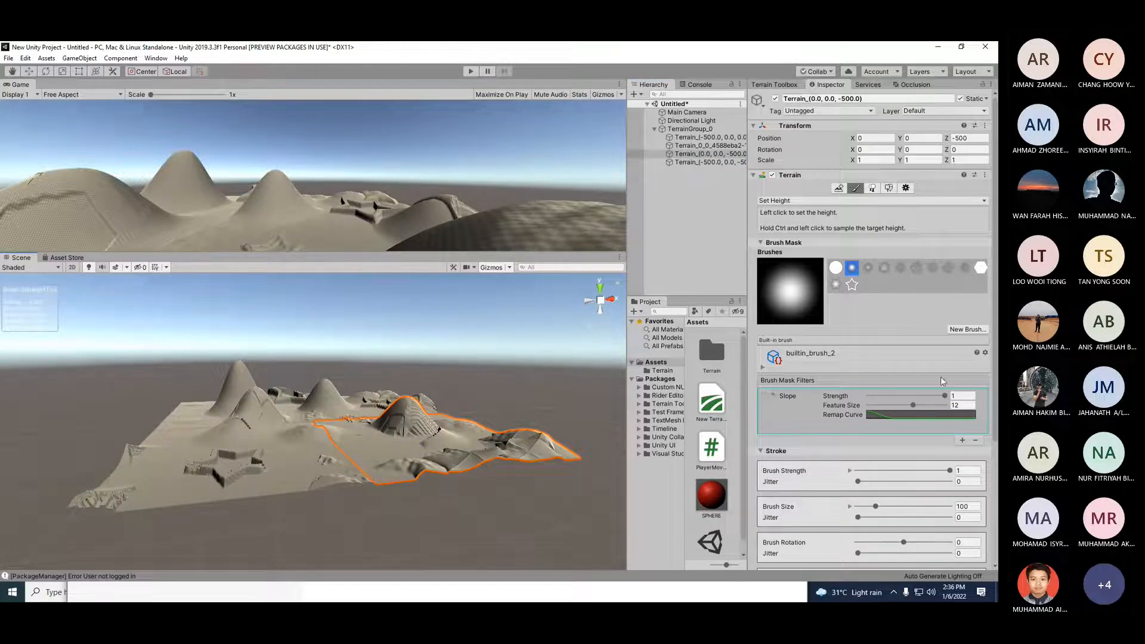
left_click_drag(912, 405, 941, 406)
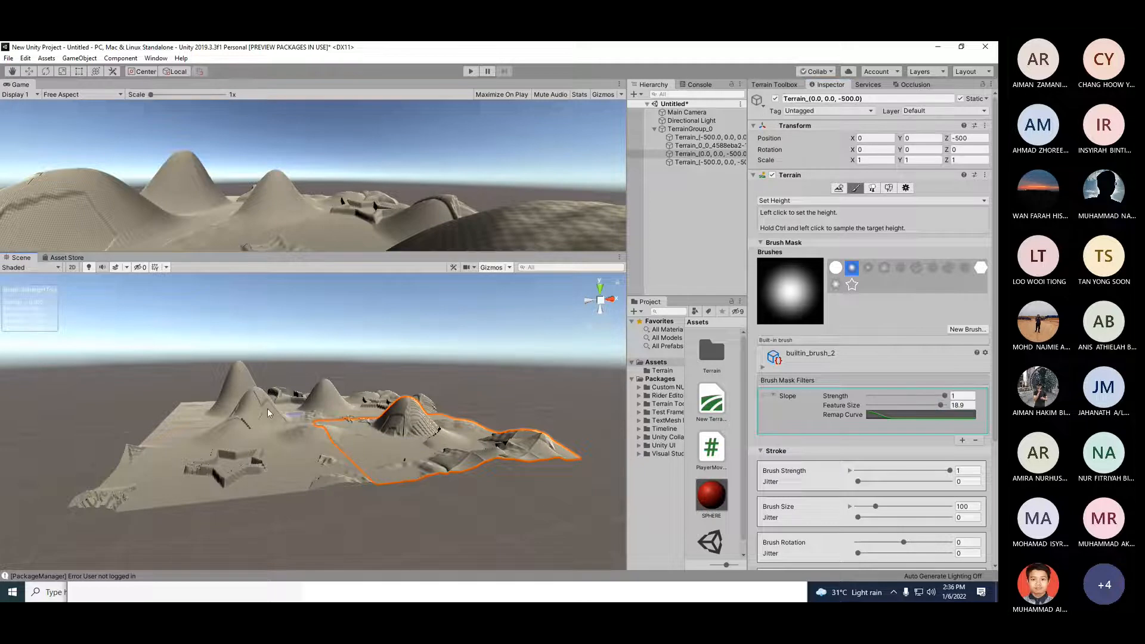
Step: Select the back-left tile and set height repeatedly on its tall peak with the soft round brush
left_click(194, 417)
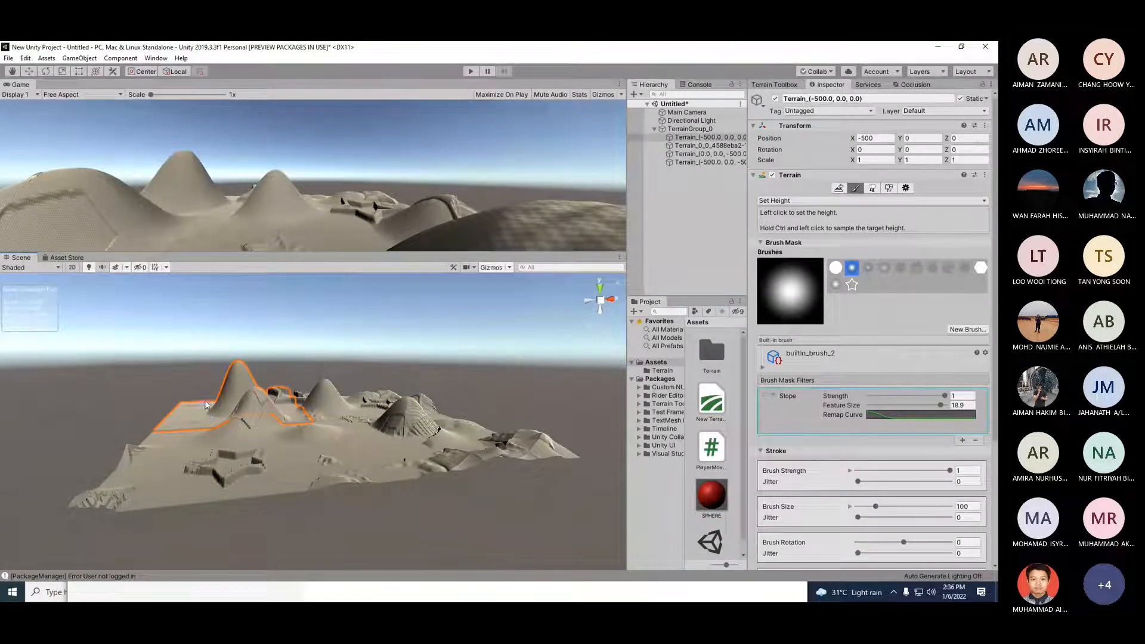
left_click(231, 399)
left_click(237, 397)
left_click(238, 398)
left_click(232, 394)
left_click(238, 391)
left_click(242, 393)
left_click(242, 393)
left_click(235, 386)
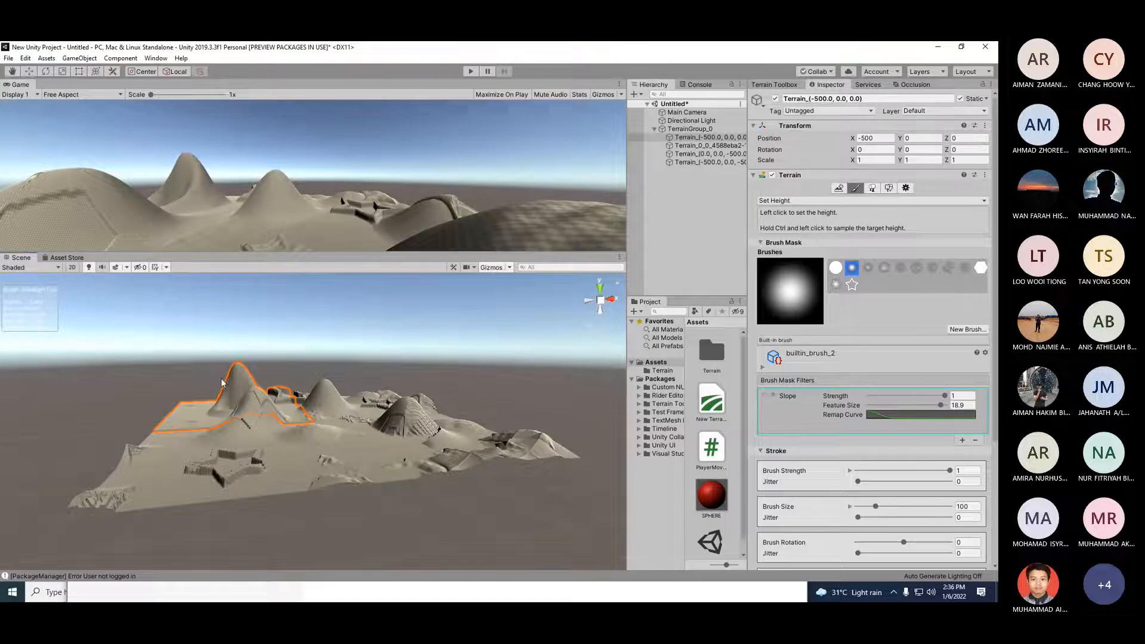
left_click(235, 383)
left_click(241, 387)
left_click(233, 386)
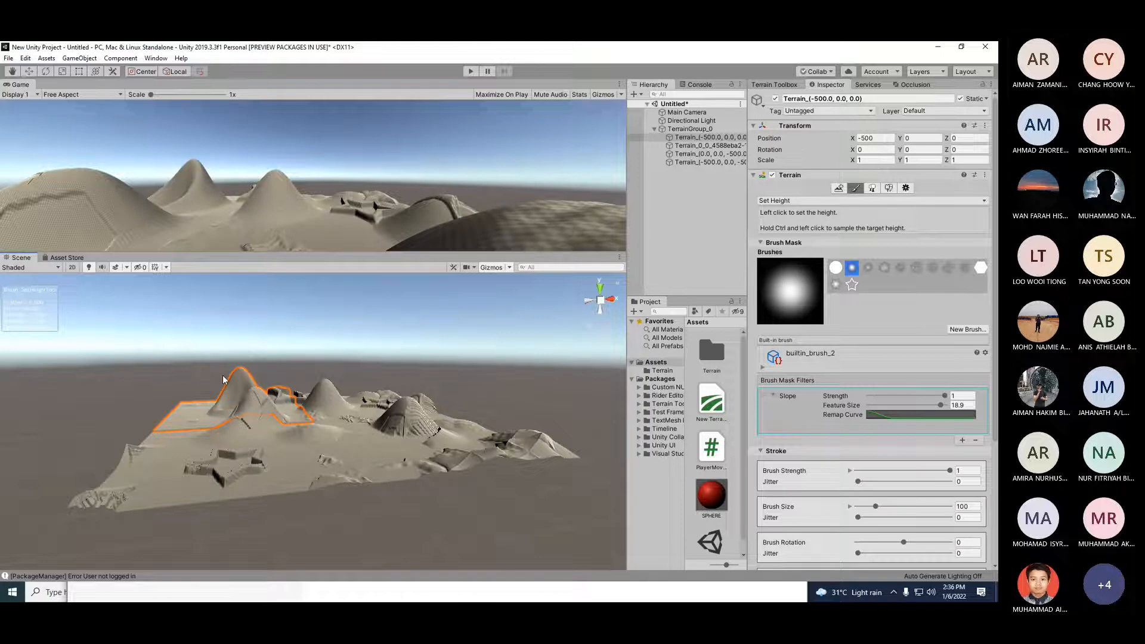
Step: Switch the terrain tool to Paint Holes and paint round holes into the left terrain tile
left_click(818, 202)
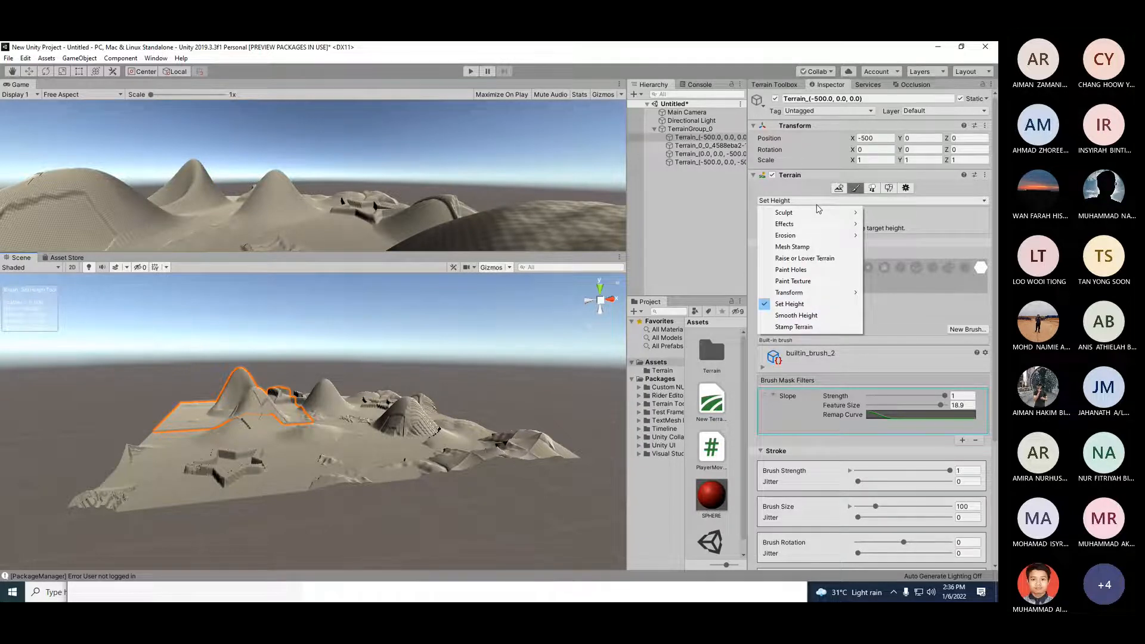
left_click(814, 270)
left_click(179, 438)
left_click(171, 463)
scroll(199, 435, "up", 3)
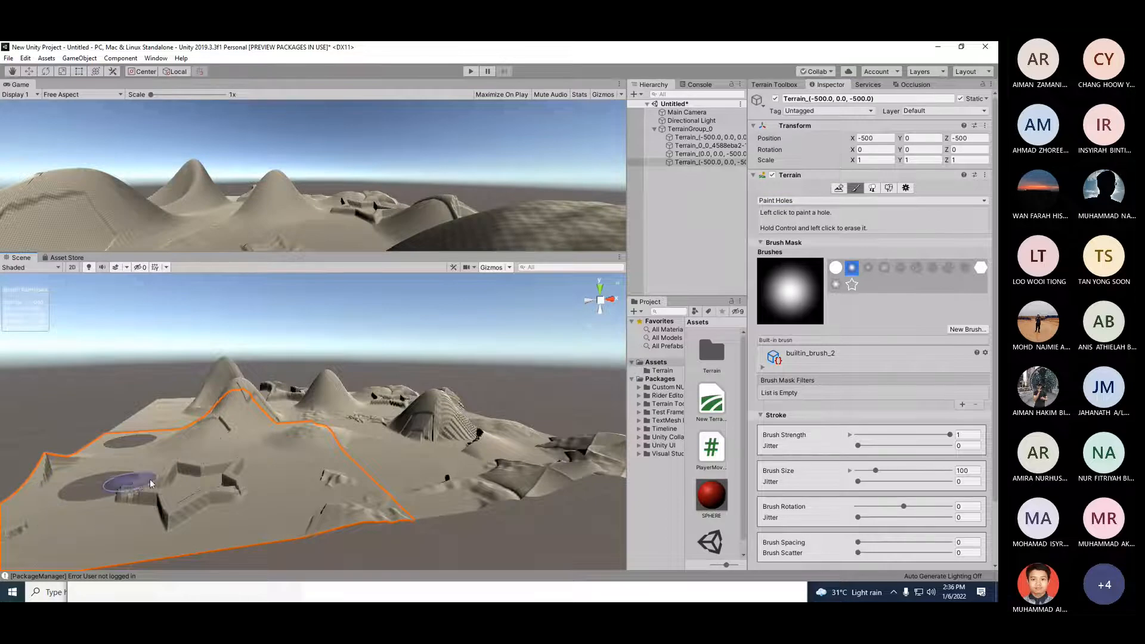
Step: Switch to the star builtin_brush_11 and paint star-shaped holes across the left and front terrain tiles
left_click(836, 284)
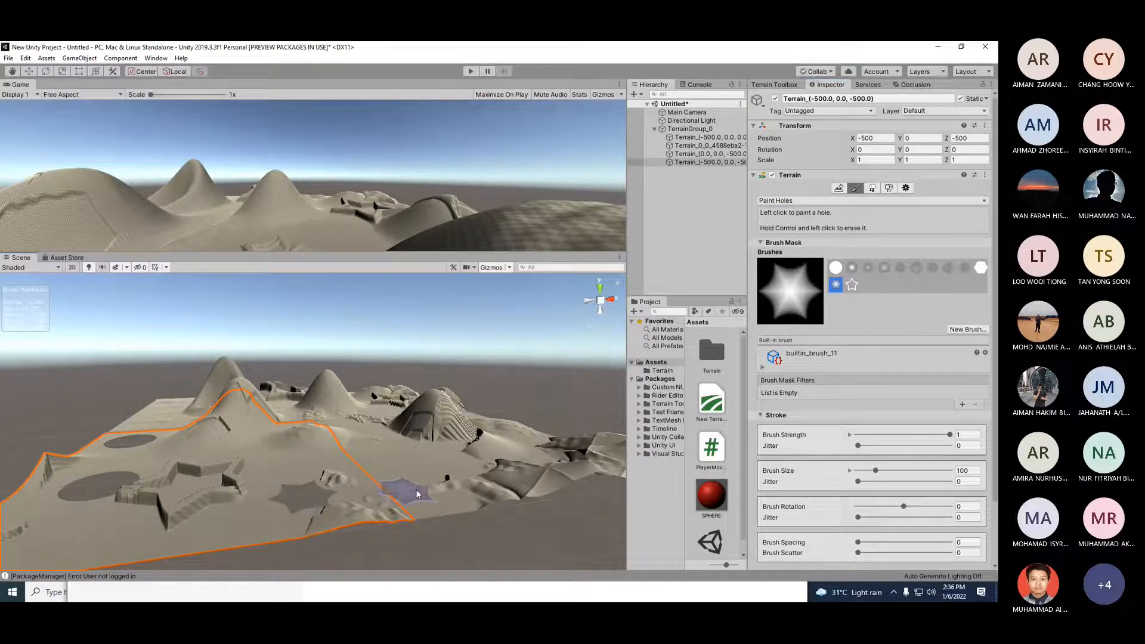
left_click(410, 462)
left_click(288, 457)
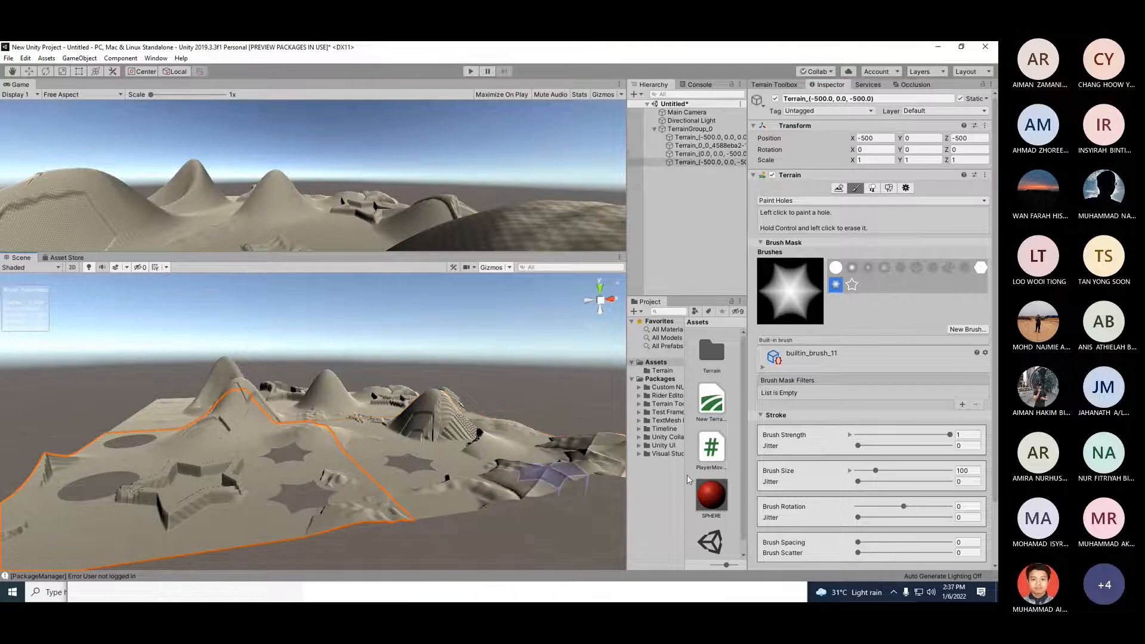
left_click_drag(437, 445, 301, 458, "alt")
scroll(306, 452, "up", 5)
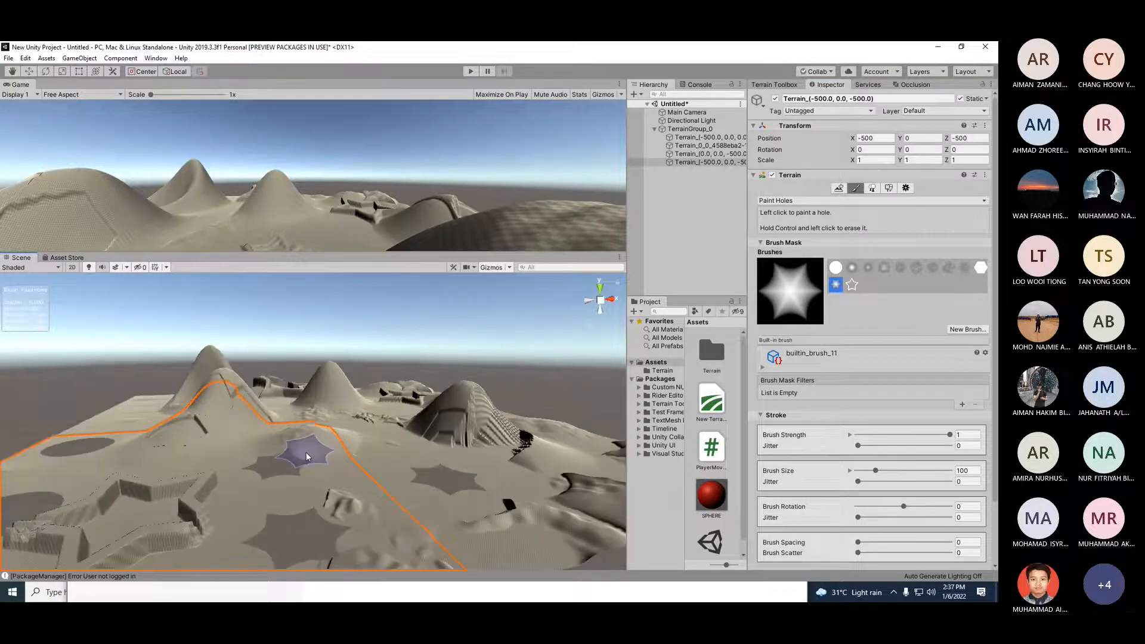
Step: Select the front-right tile, switch to the Paint Texture tool and open the terrain layer picker to add a layer
left_click(471, 462)
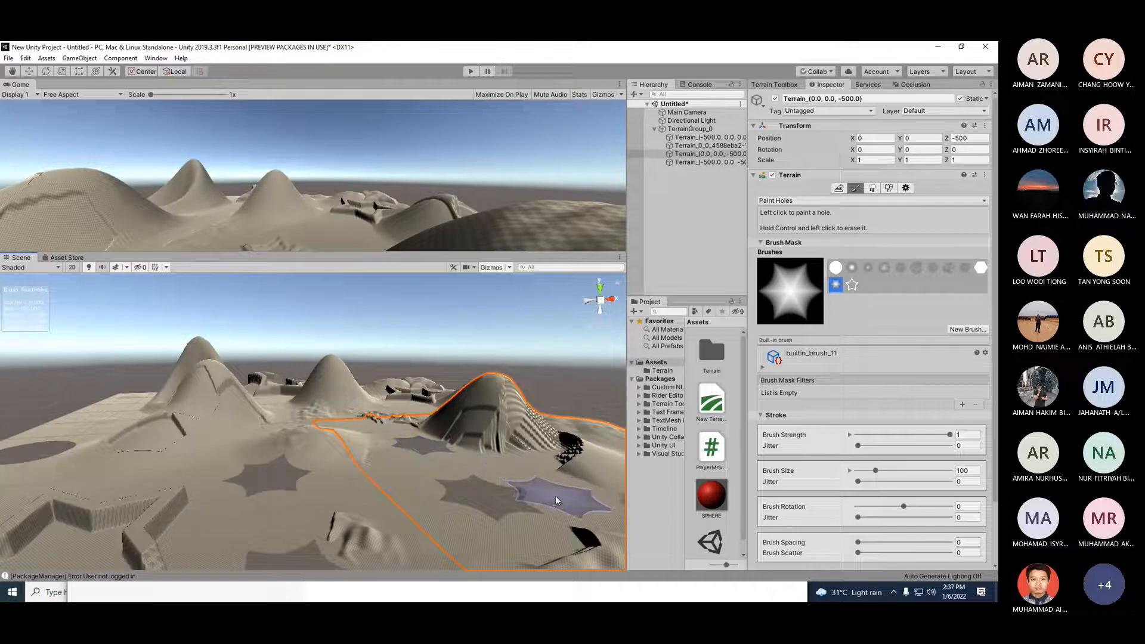
left_click(852, 202)
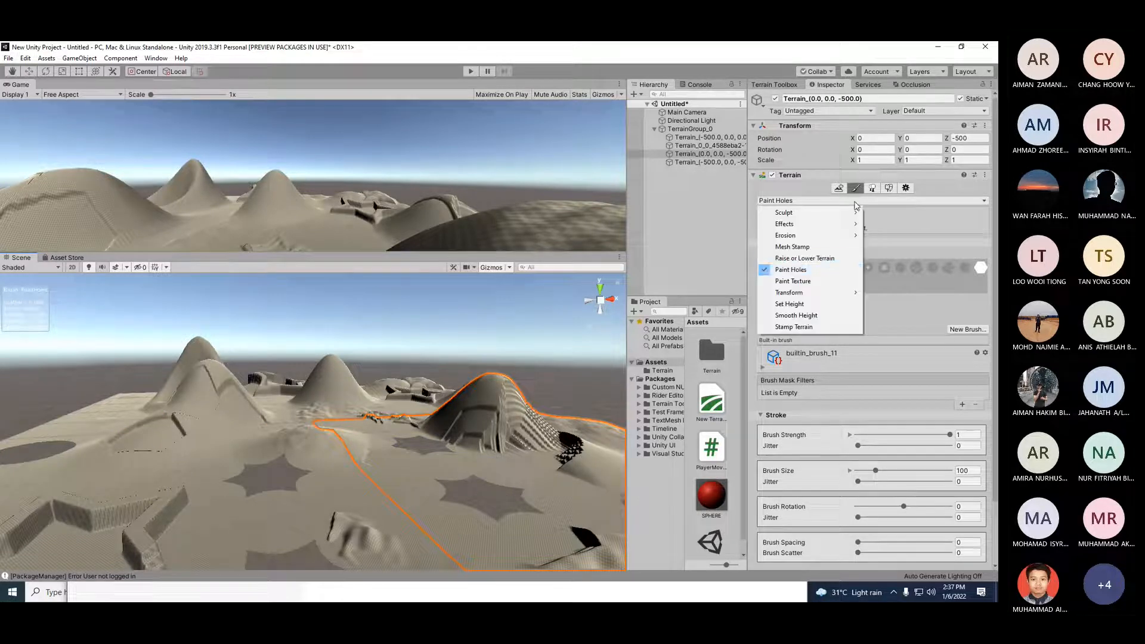
left_click(794, 280)
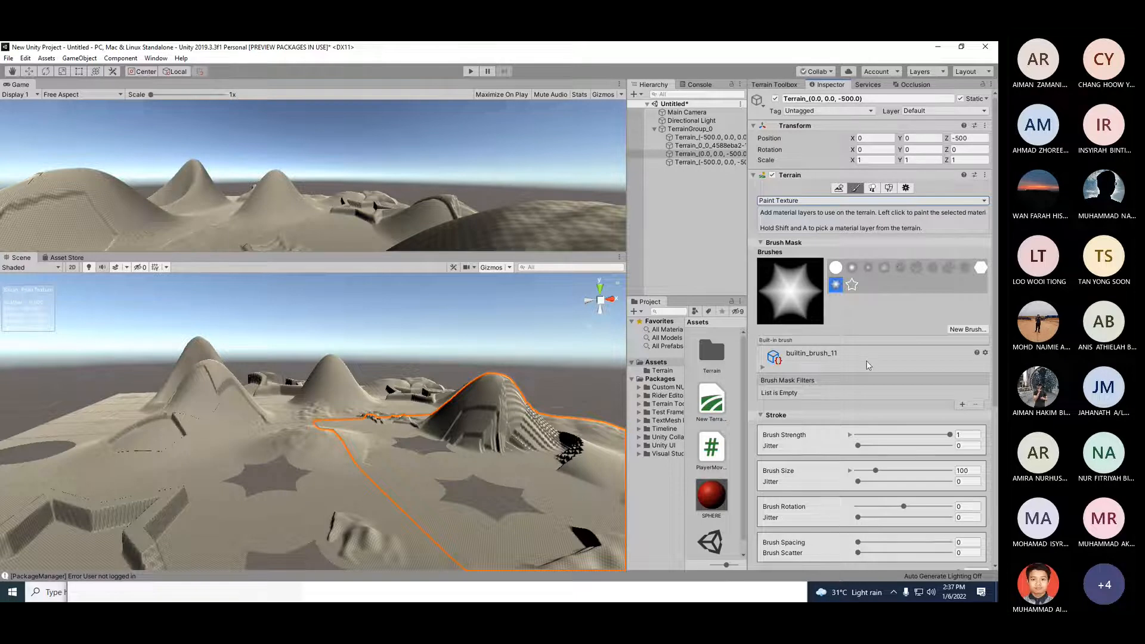
left_click(760, 415)
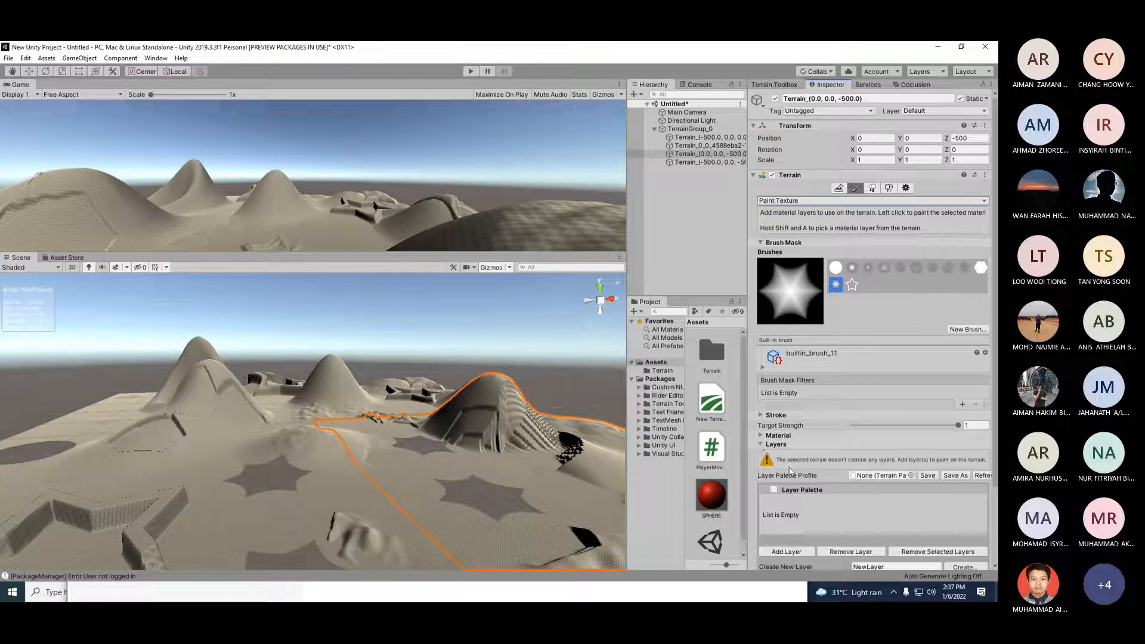
left_click(794, 552)
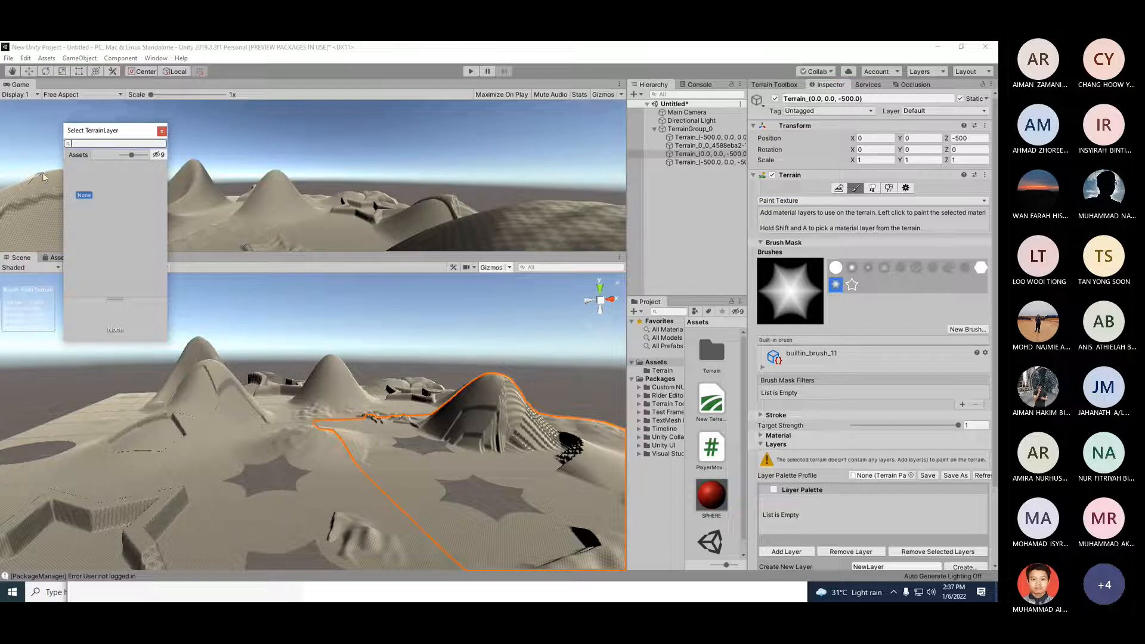
Step: Close the terrain layer picker, switch to the Unity Asset Store in the browser and dismiss the Free SpeedTrees Package banner
left_click(161, 132)
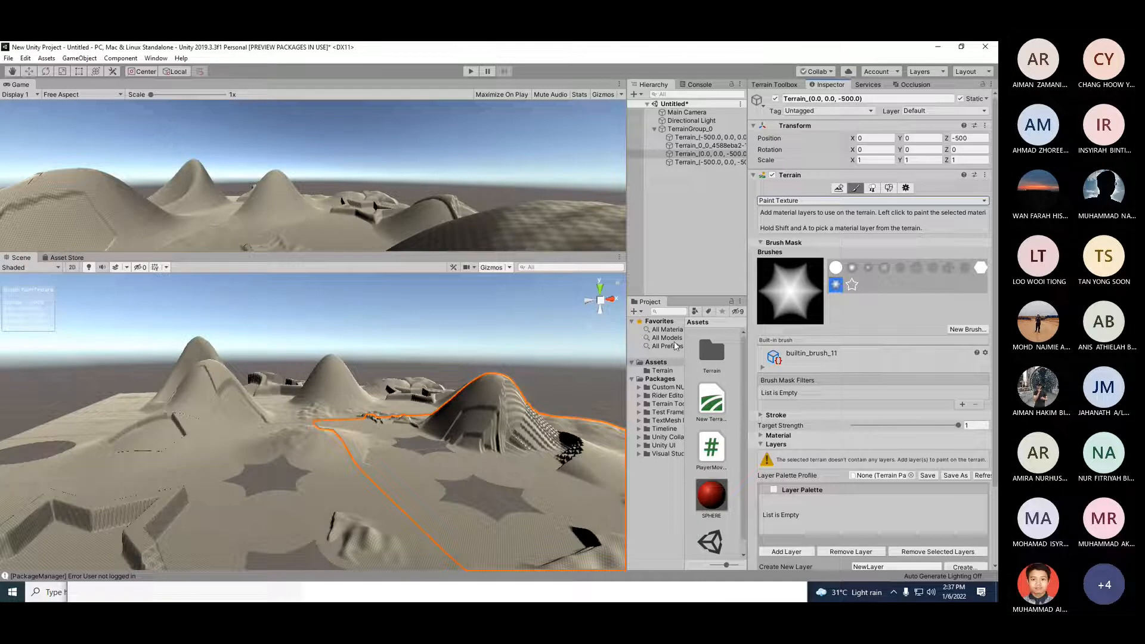
left_click(940, 47)
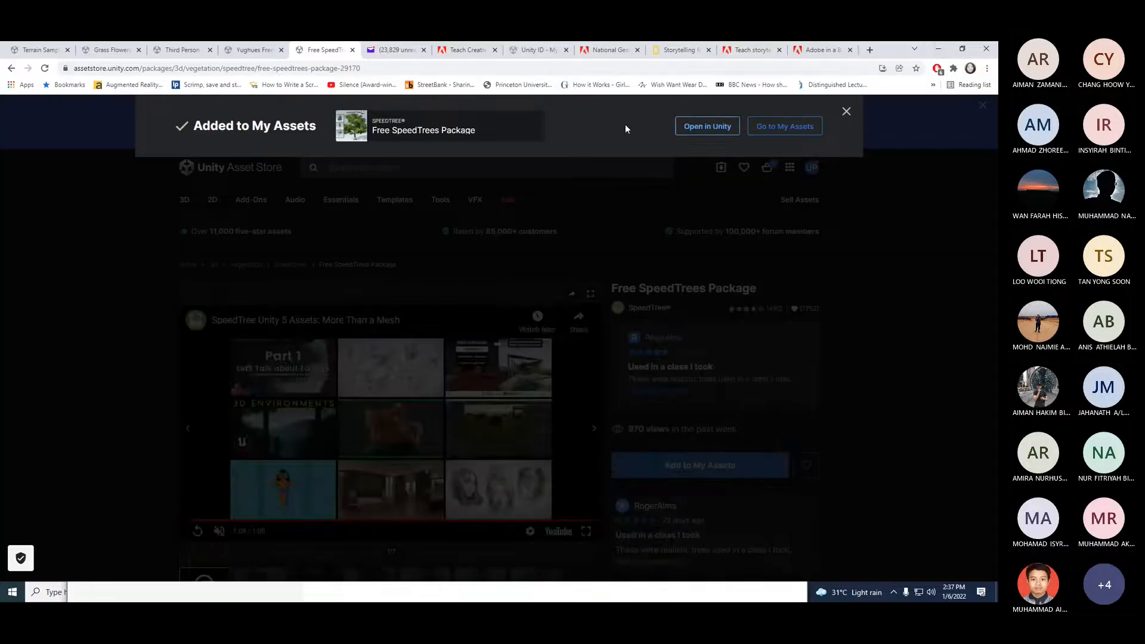
left_click(697, 128)
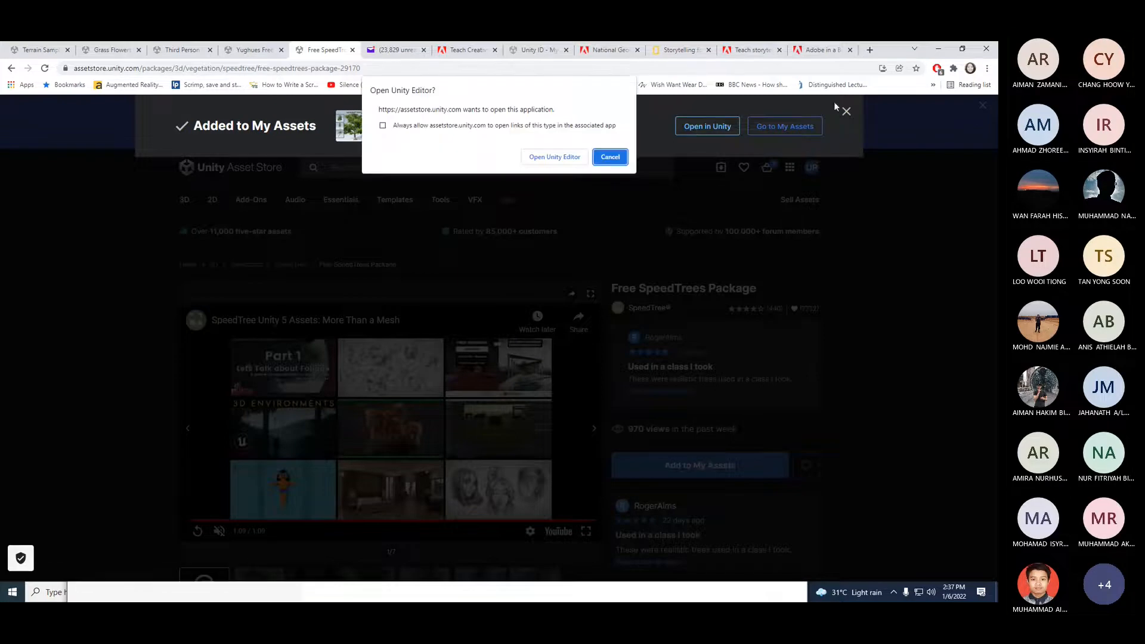
left_click(610, 157)
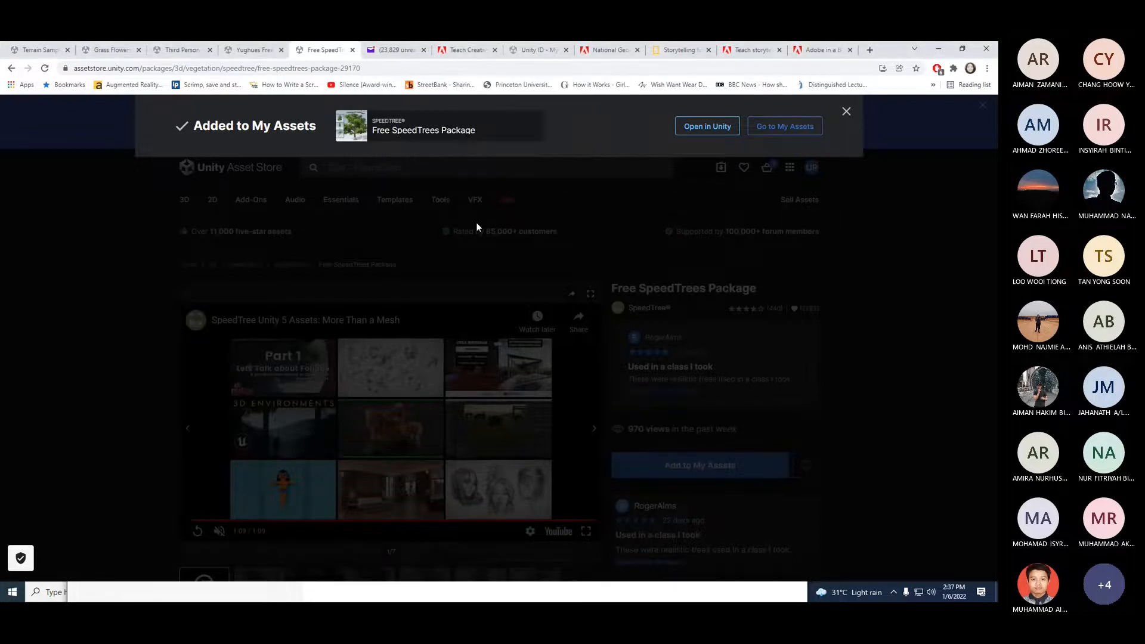
left_click(846, 113)
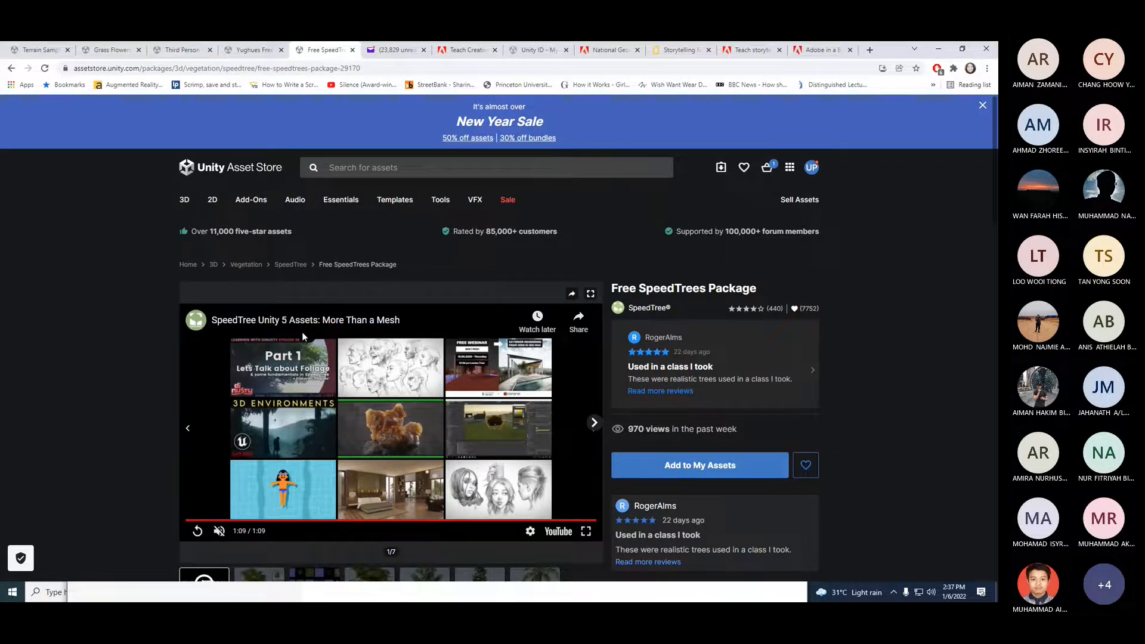
Step: Browse the open Asset Store tabs for SpeedTrees, Yughues ground materials, third-person shooter and grass flowers packages
scroll(301, 335, "down", 3)
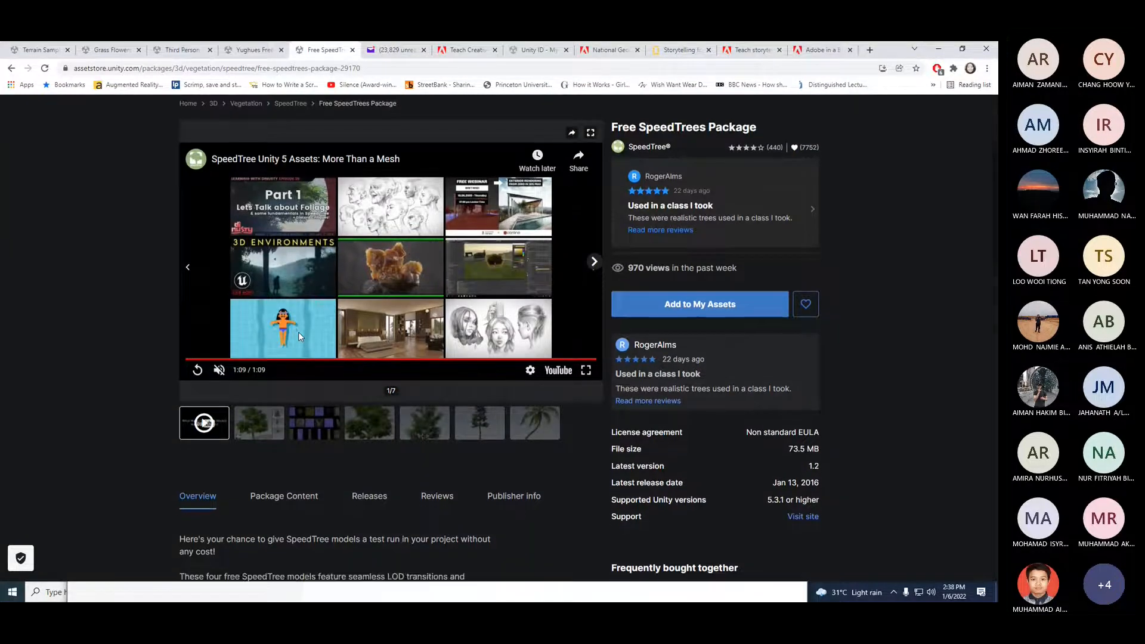
scroll(298, 332, "down", 4)
scroll(299, 334, "up", 4)
left_click(254, 52)
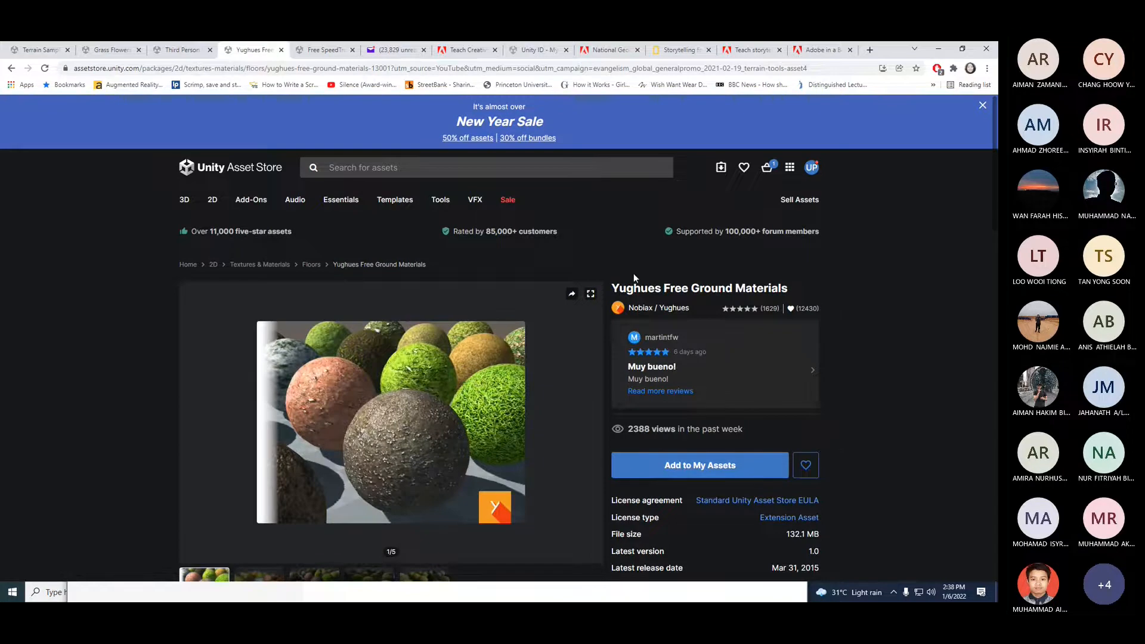
left_click_drag(663, 288, 682, 287)
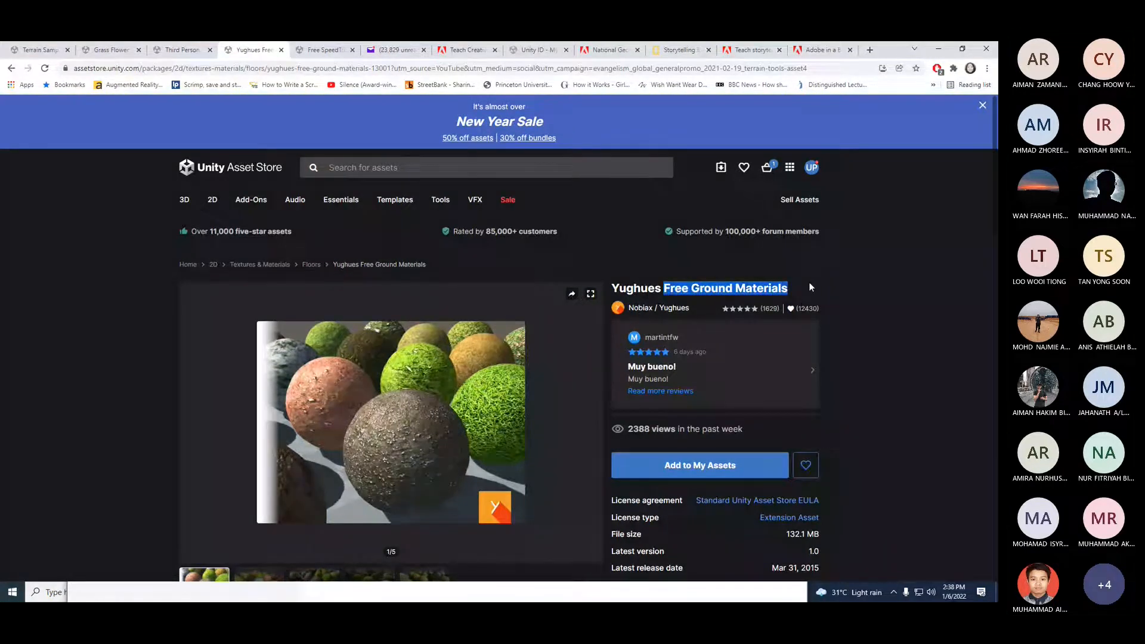
left_click_drag(793, 288, 609, 291)
left_click(189, 54)
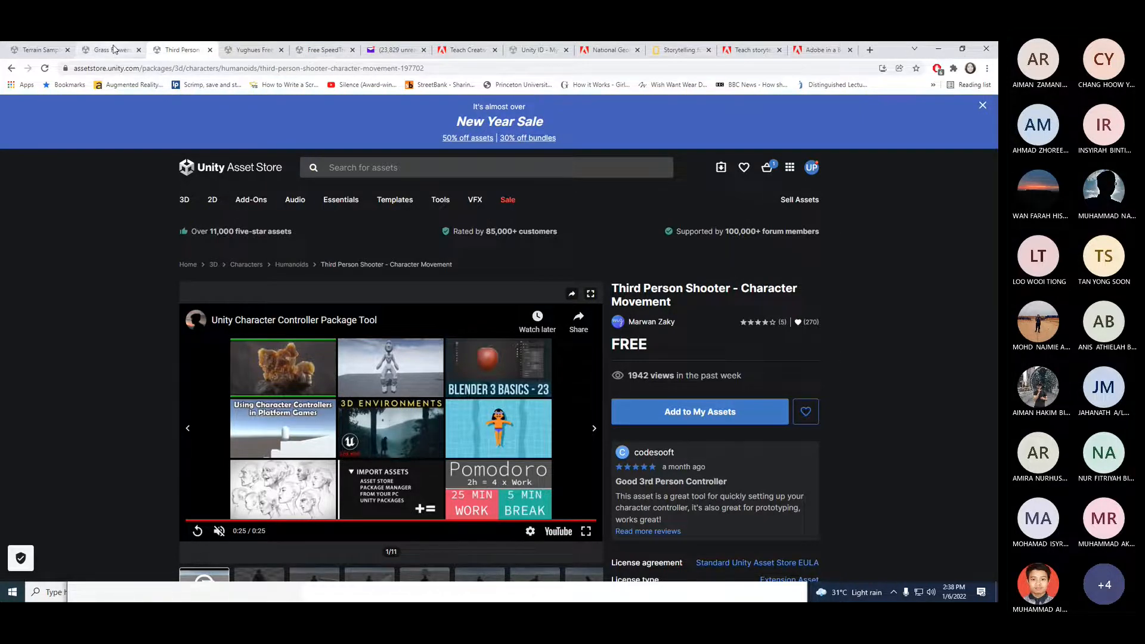
left_click(115, 49)
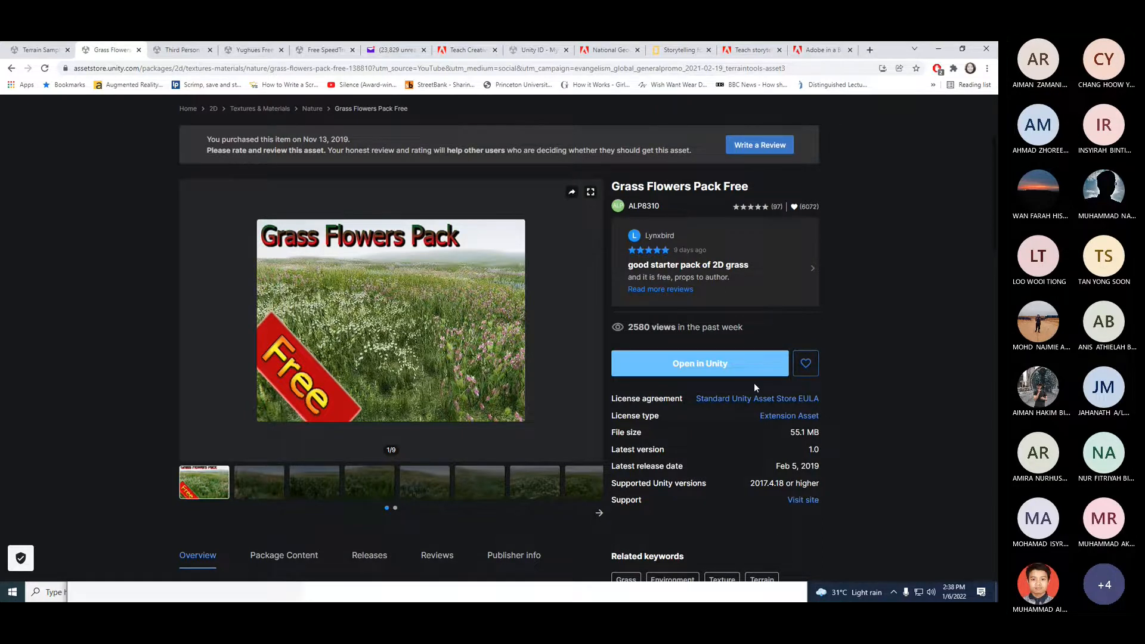
scroll(754, 383, "down", 4)
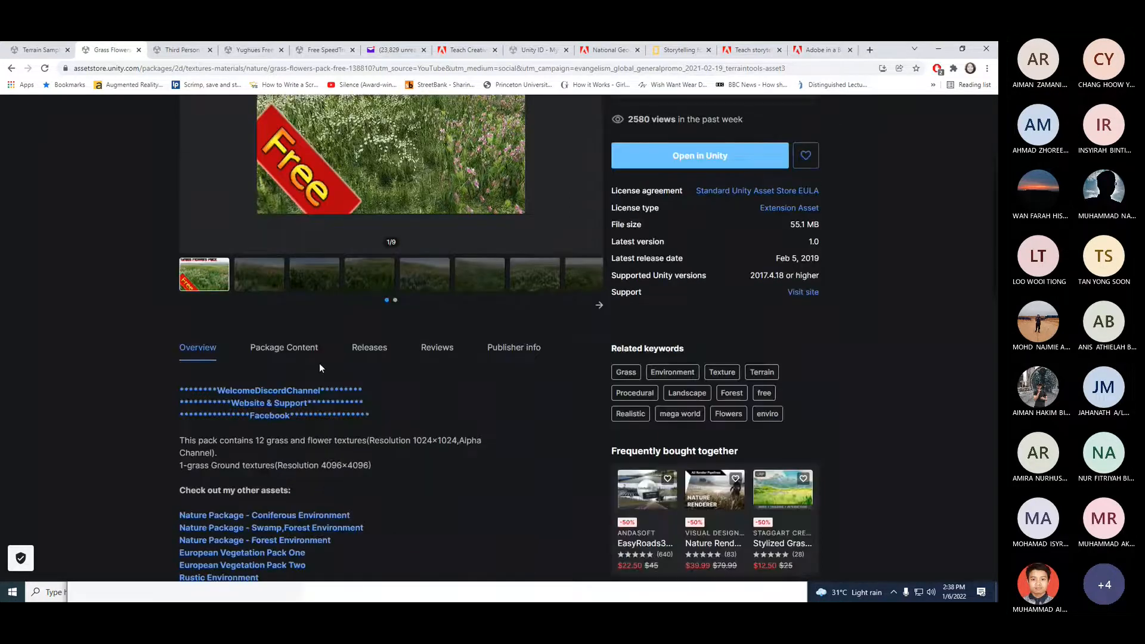
Step: Open the Terrain Sample Asset Pack in Unity's Package Manager, download it and start importing it
left_click(40, 51)
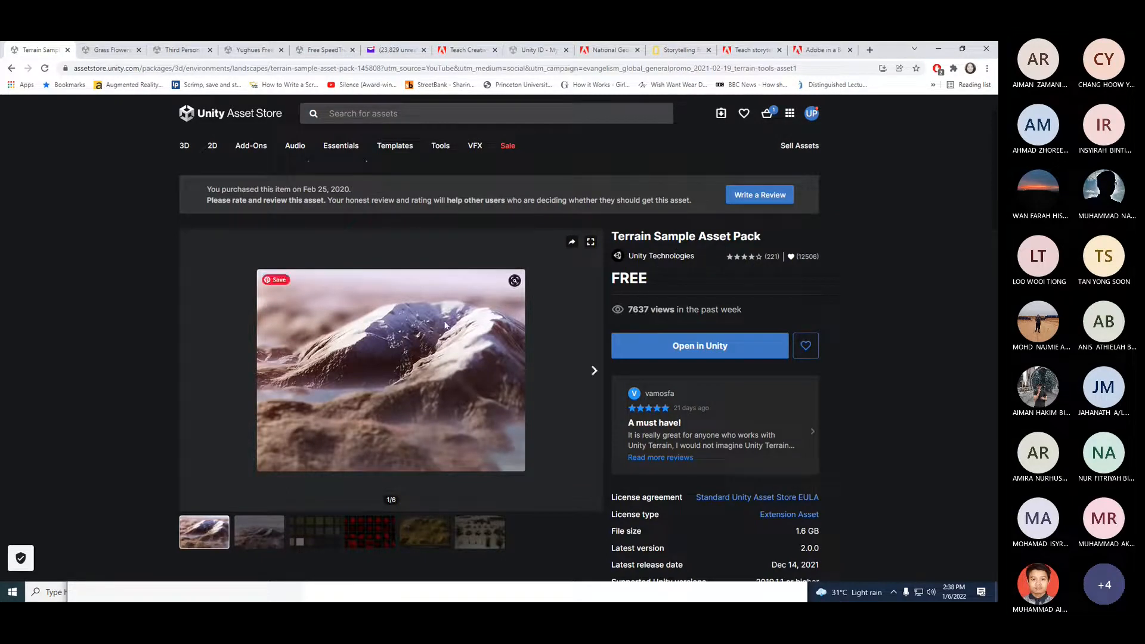
scroll(444, 321, "down", 5)
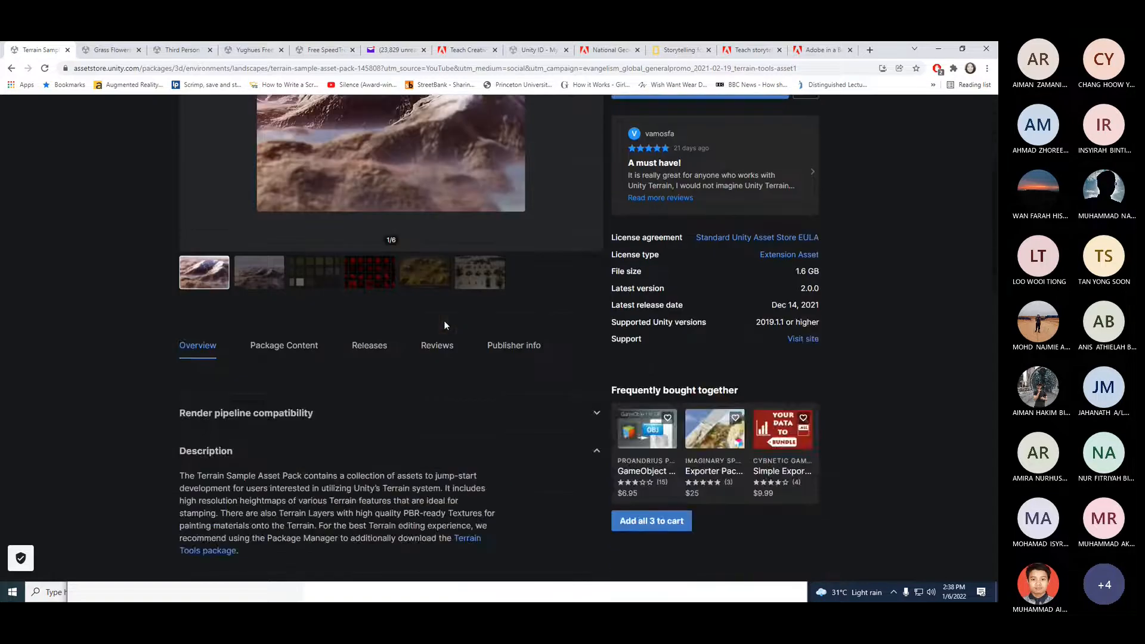
scroll(444, 320, "up", 5)
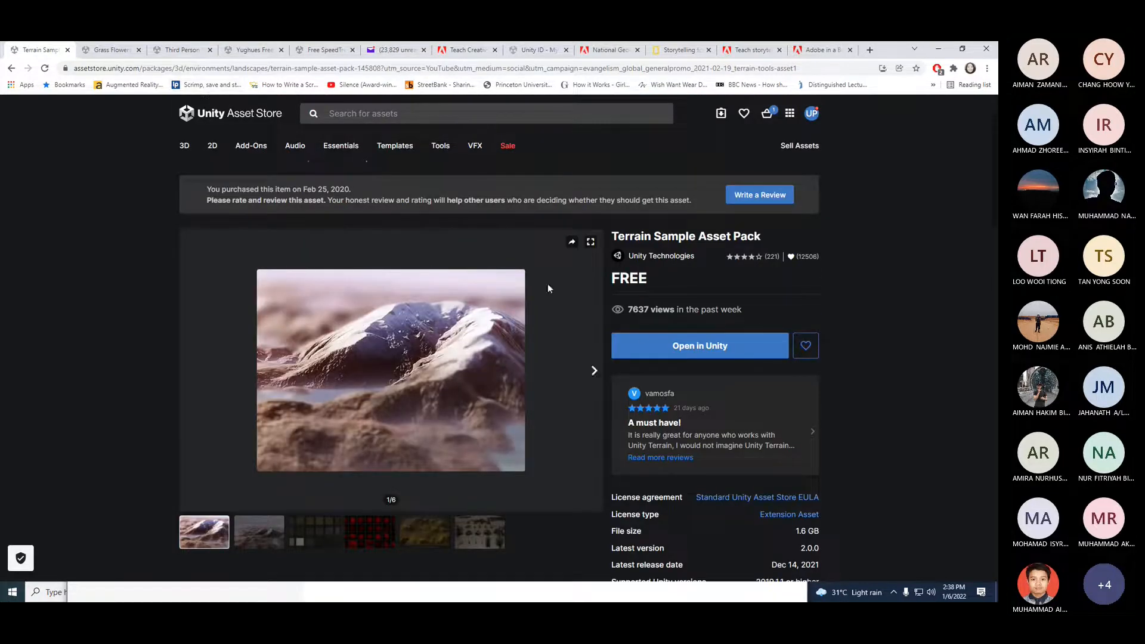
left_click(706, 349)
left_click(566, 162)
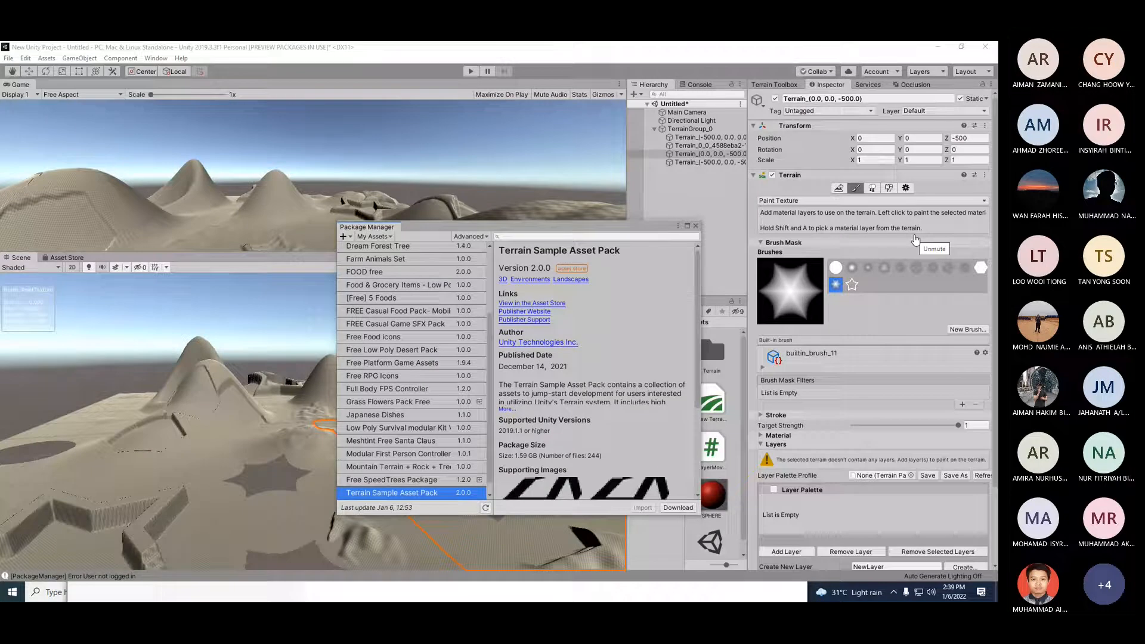
left_click(678, 508)
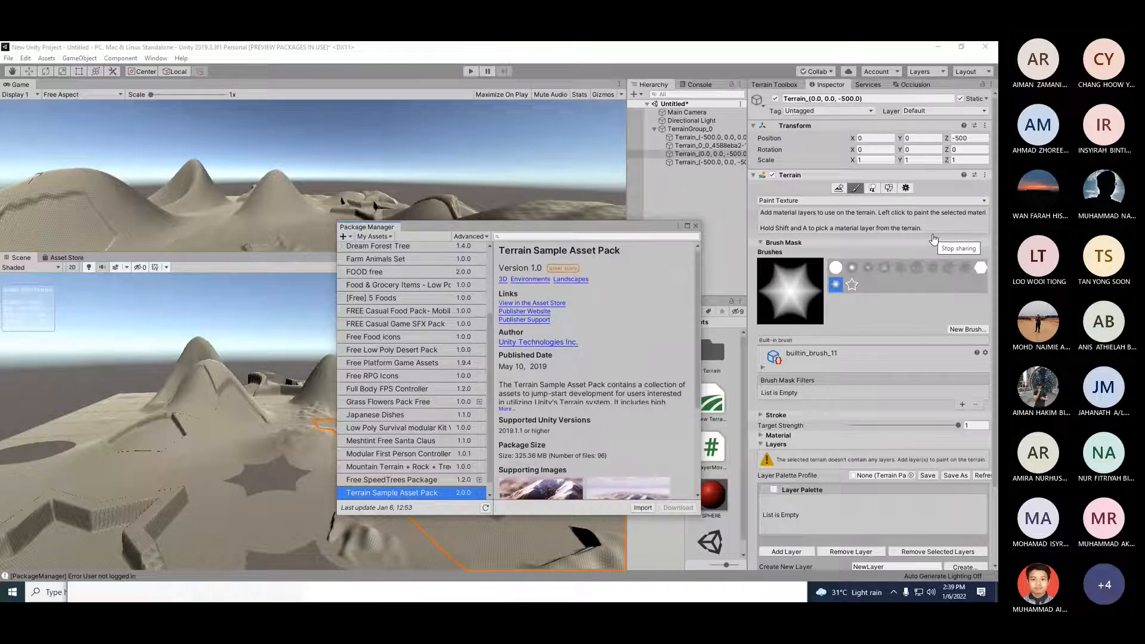
left_click(642, 508)
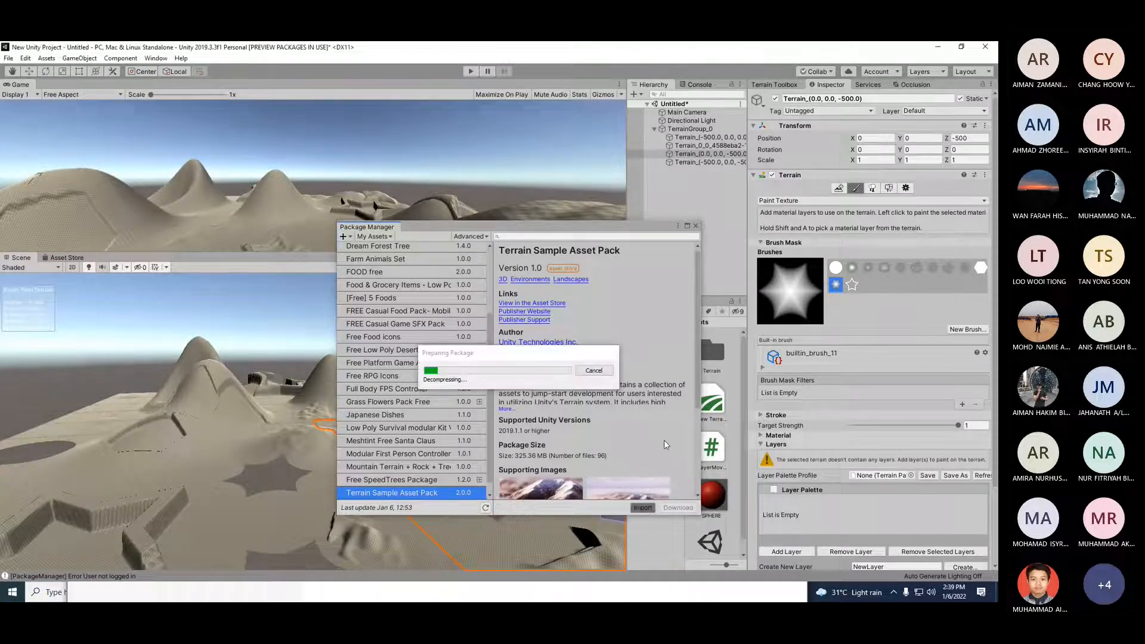
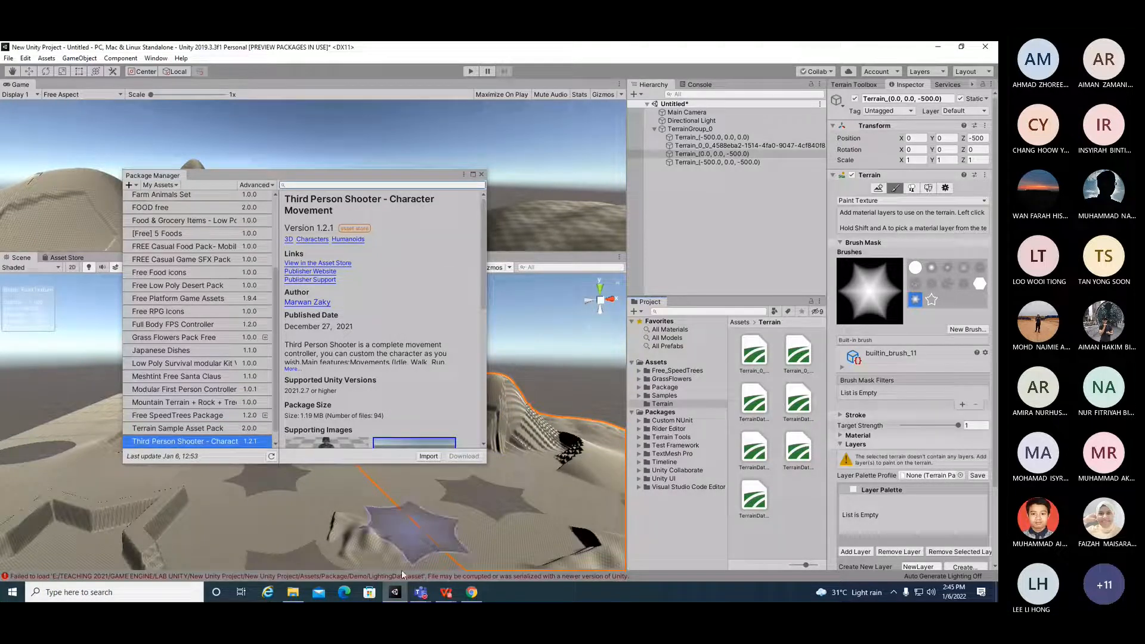
Step: Add Yughues Free Ground Materials to My Assets, accept the Asset Store terms, open it in Unity and download it
left_click(472, 592)
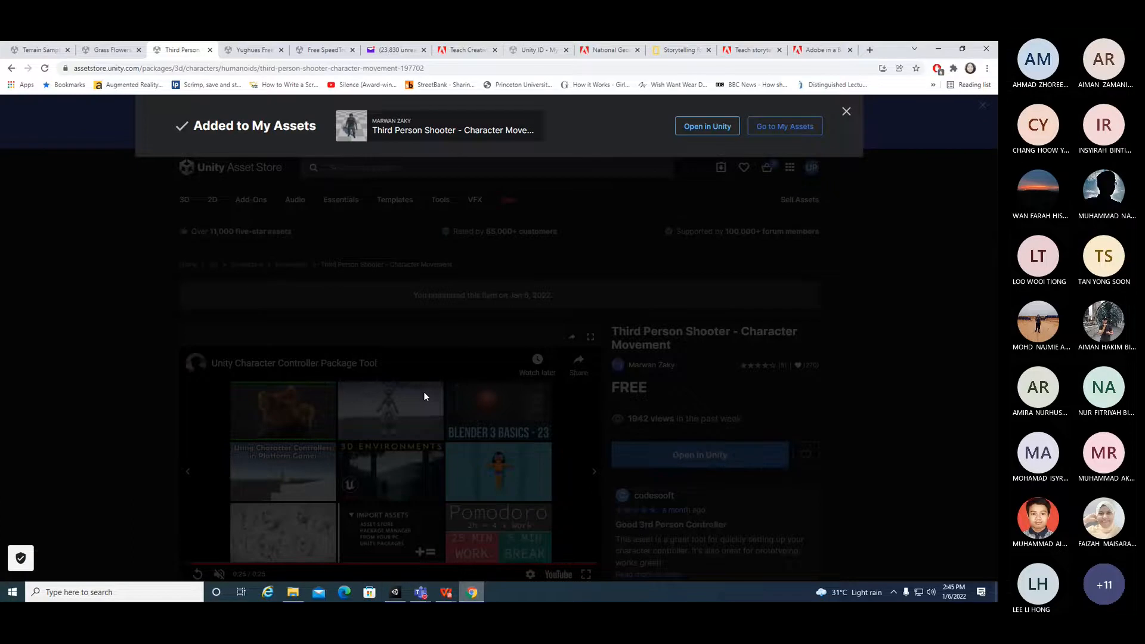
key("ctrl+Tab")
left_click(722, 467)
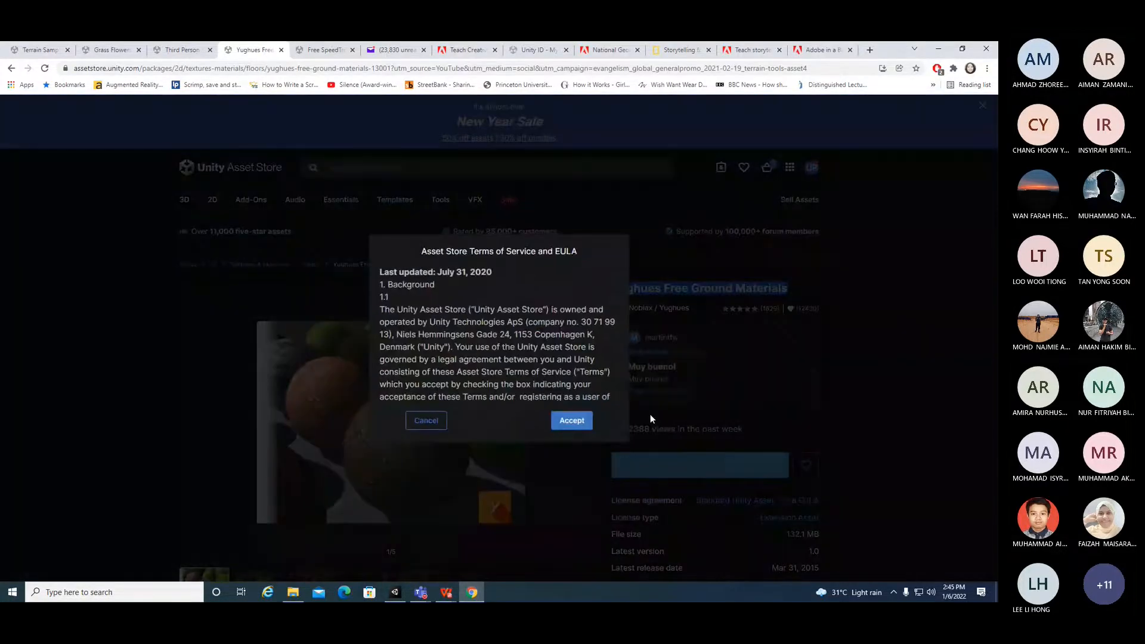
left_click(568, 421)
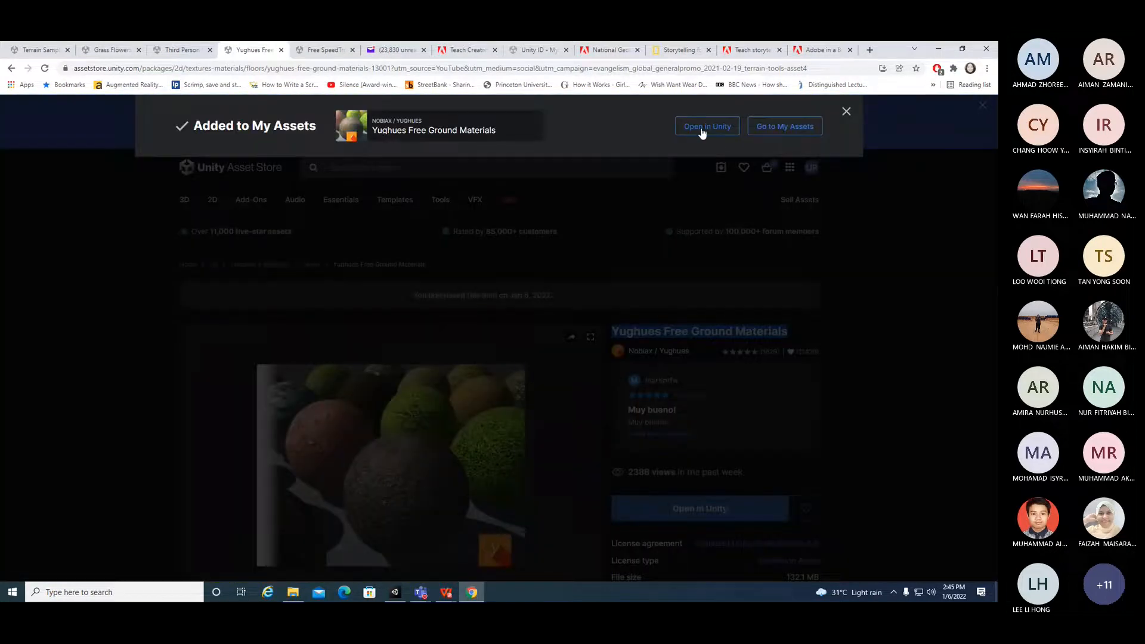
left_click(702, 130)
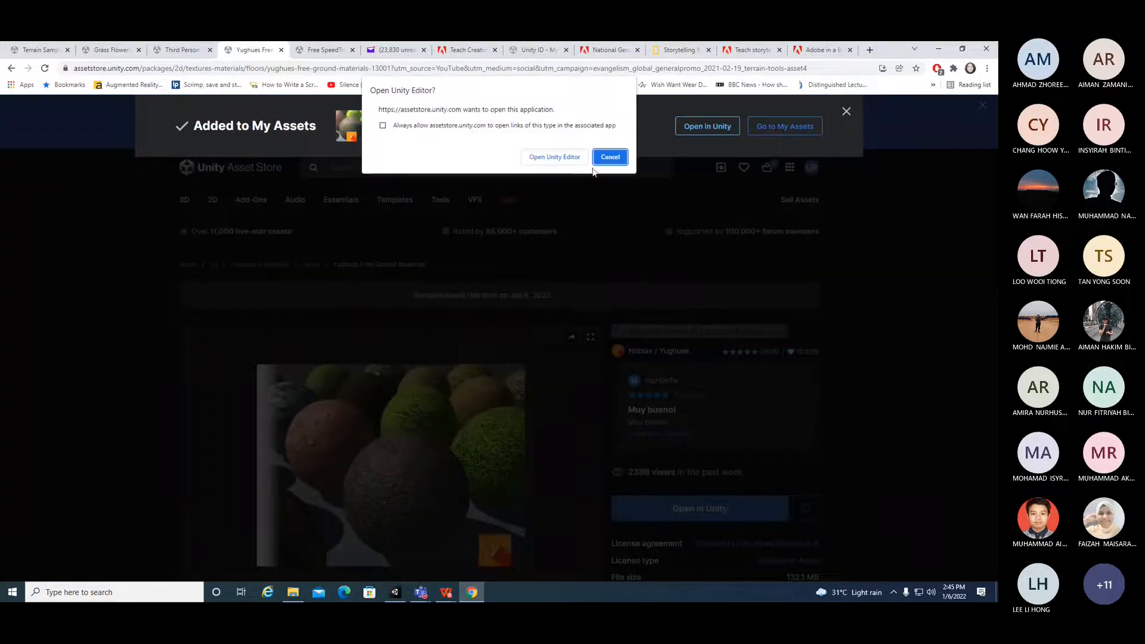
left_click(550, 160)
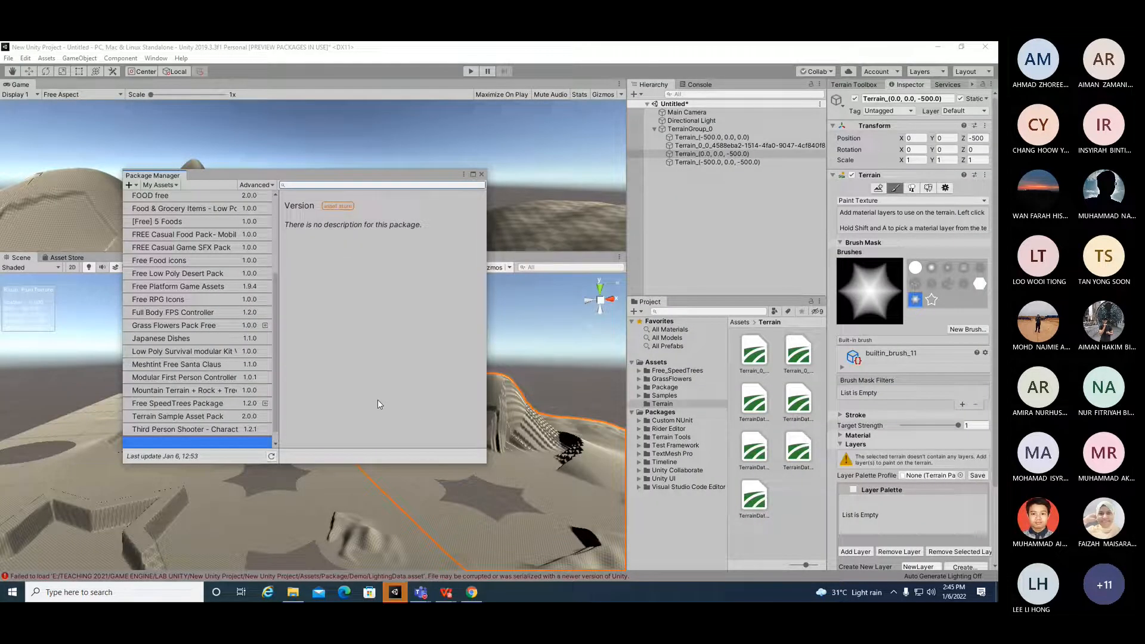
left_click(464, 456)
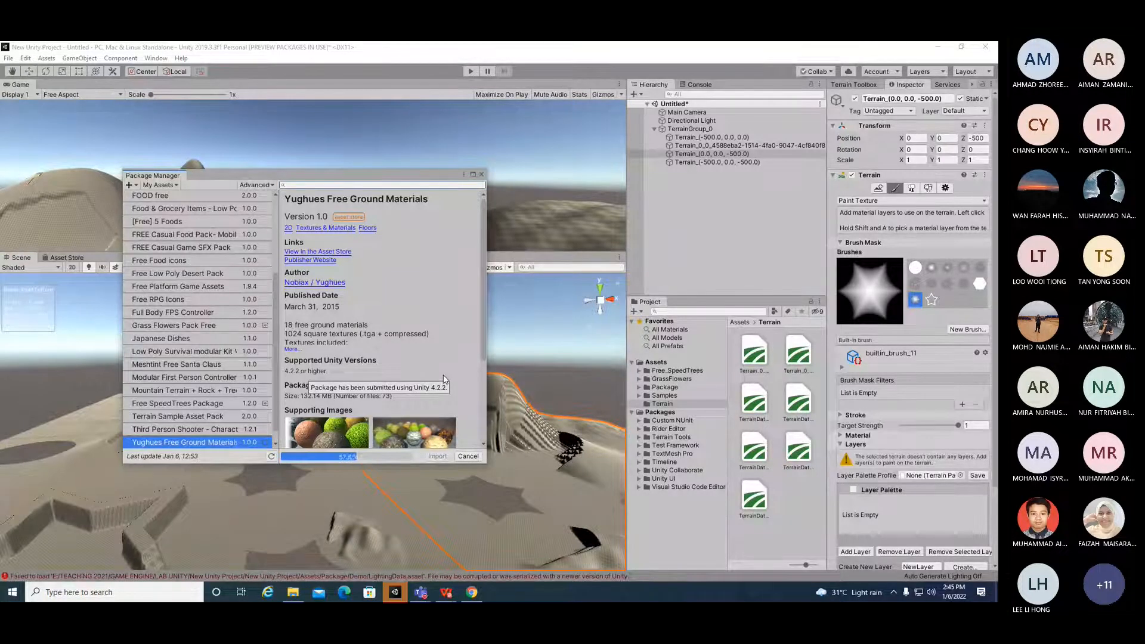
left_click(926, 527)
scroll(722, 437, "down", 10)
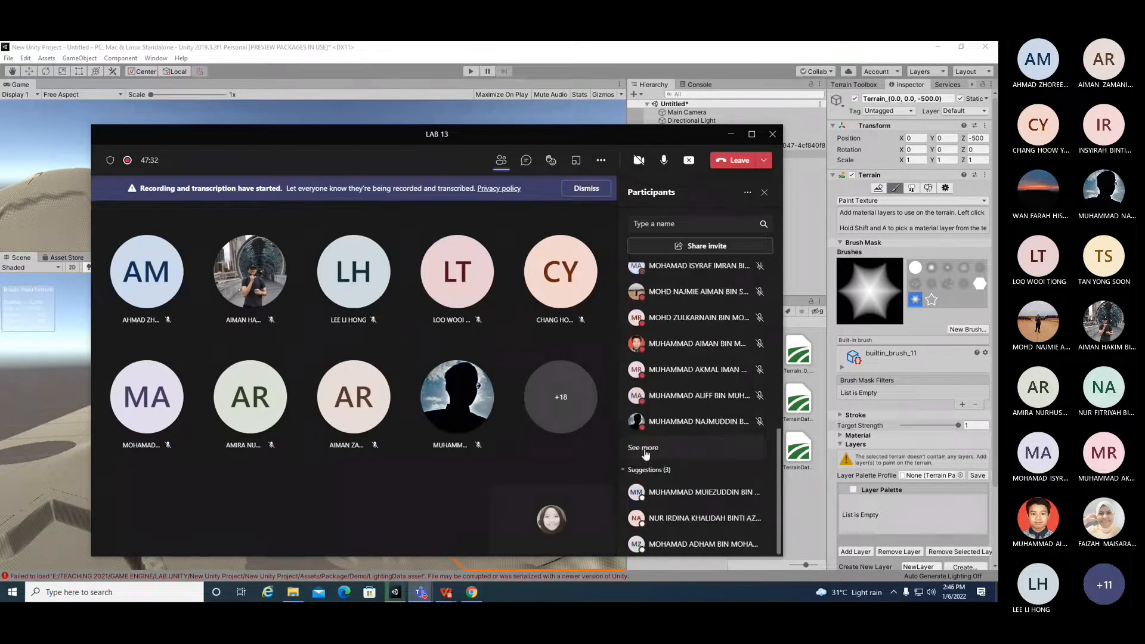
left_click(644, 449)
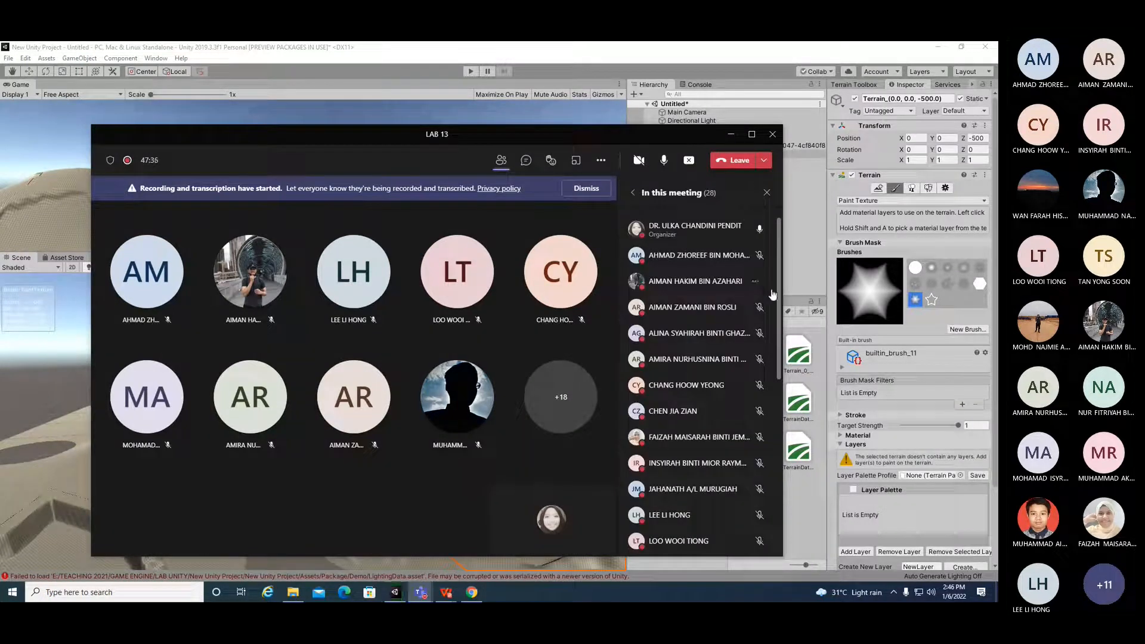
left_click_drag(776, 294, 771, 459)
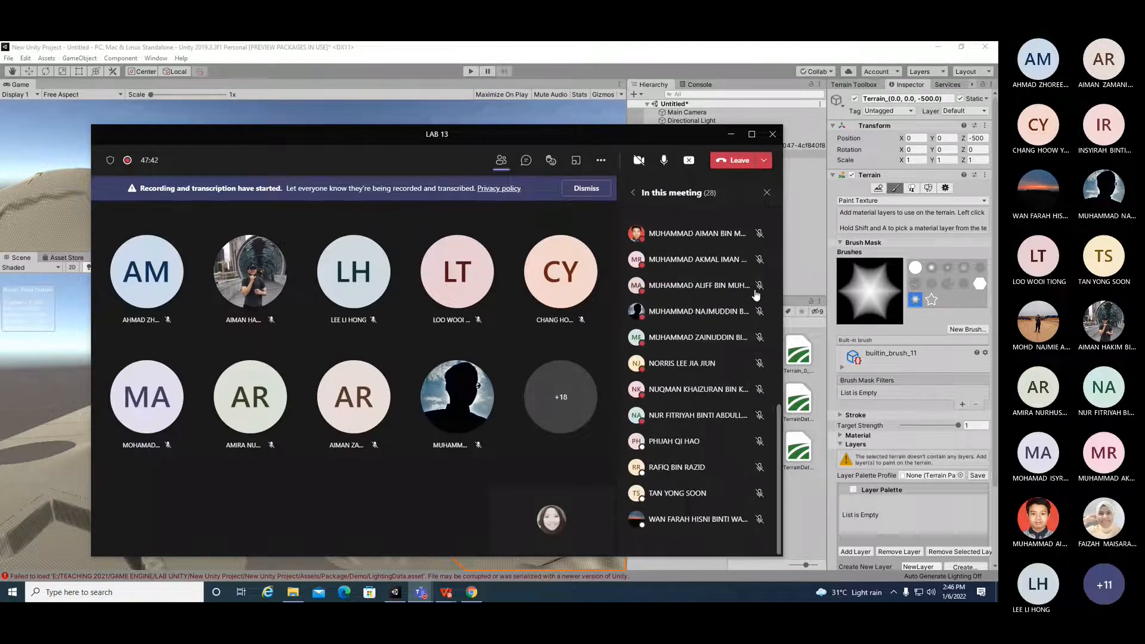
left_click(730, 136)
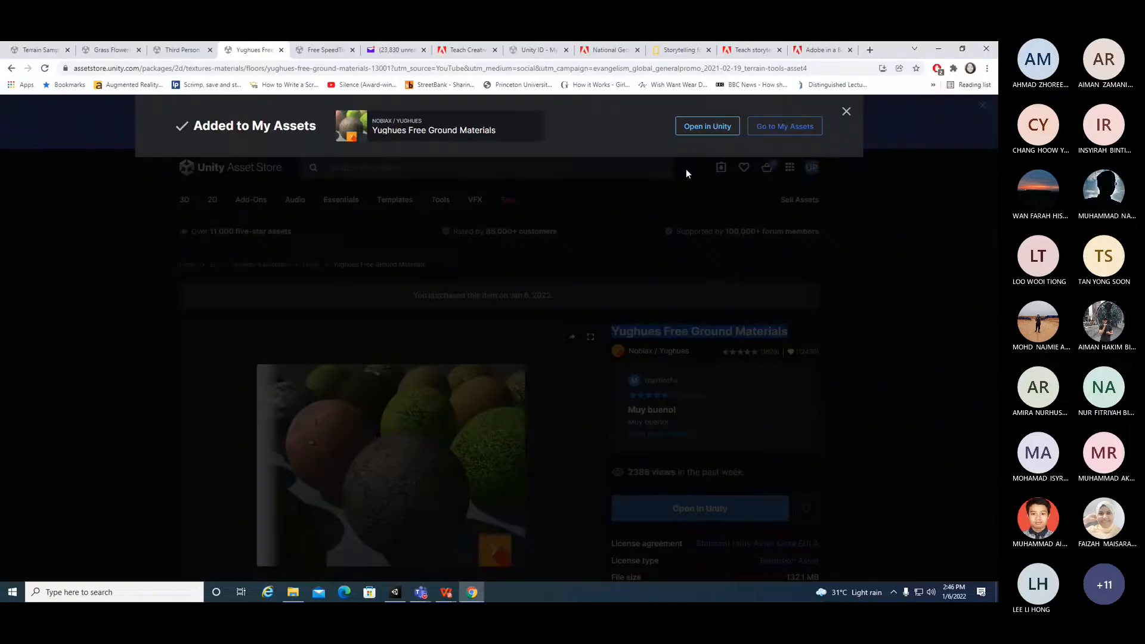
Step: Import the Yughues Free Ground Materials package into the project and close the Package Manager
left_click(722, 133)
left_click(569, 158)
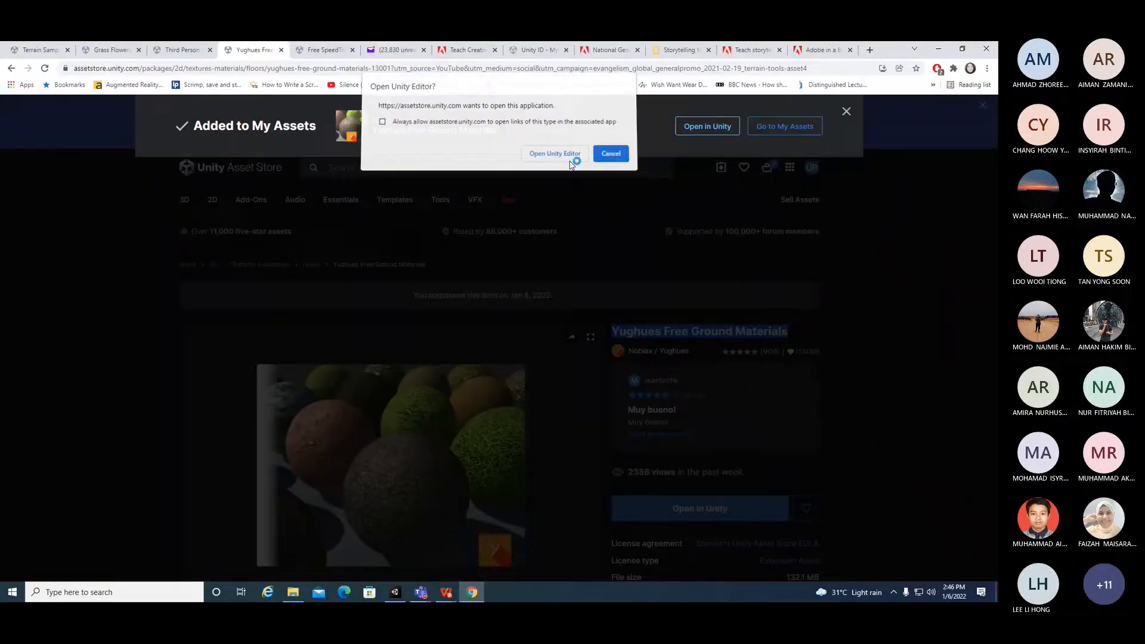
left_click(579, 349)
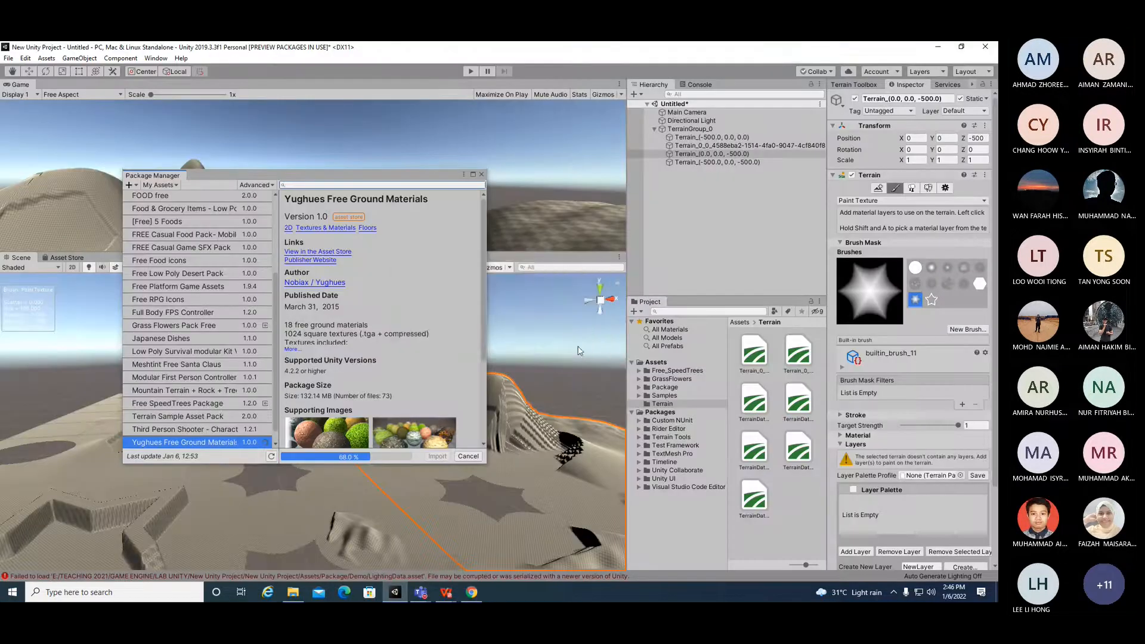
left_click(436, 457)
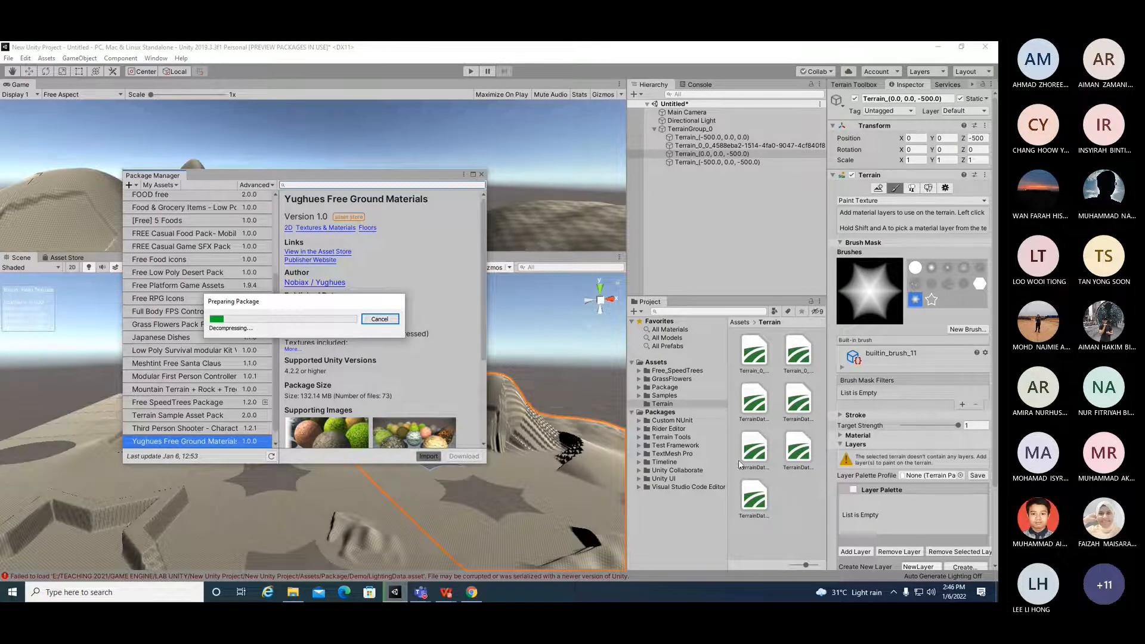
key("alt+Tab")
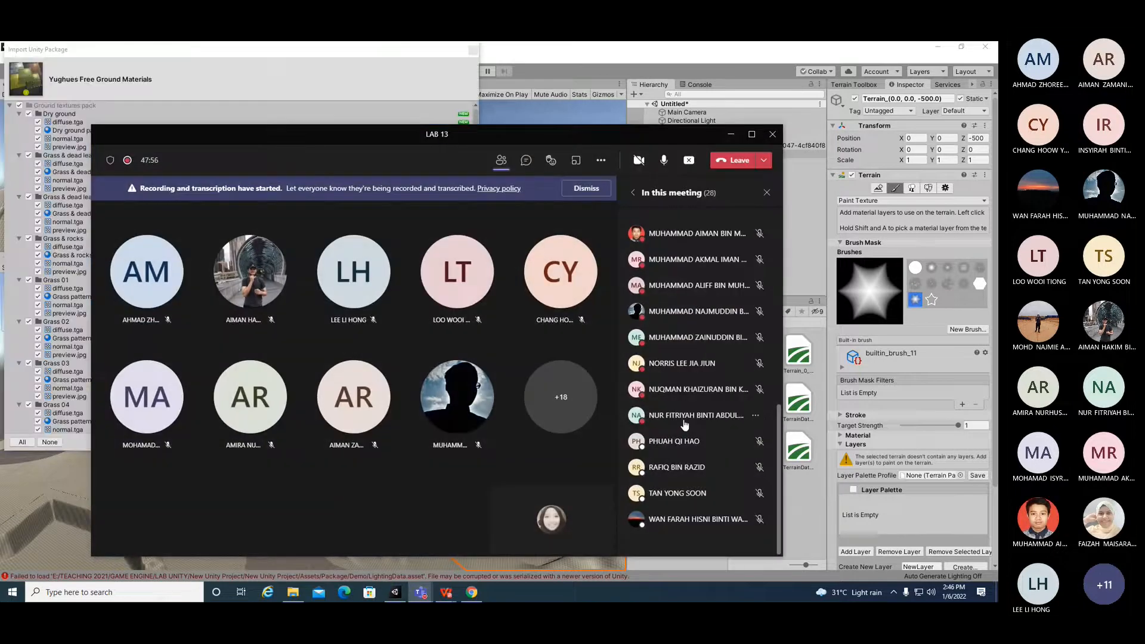
left_click(731, 133)
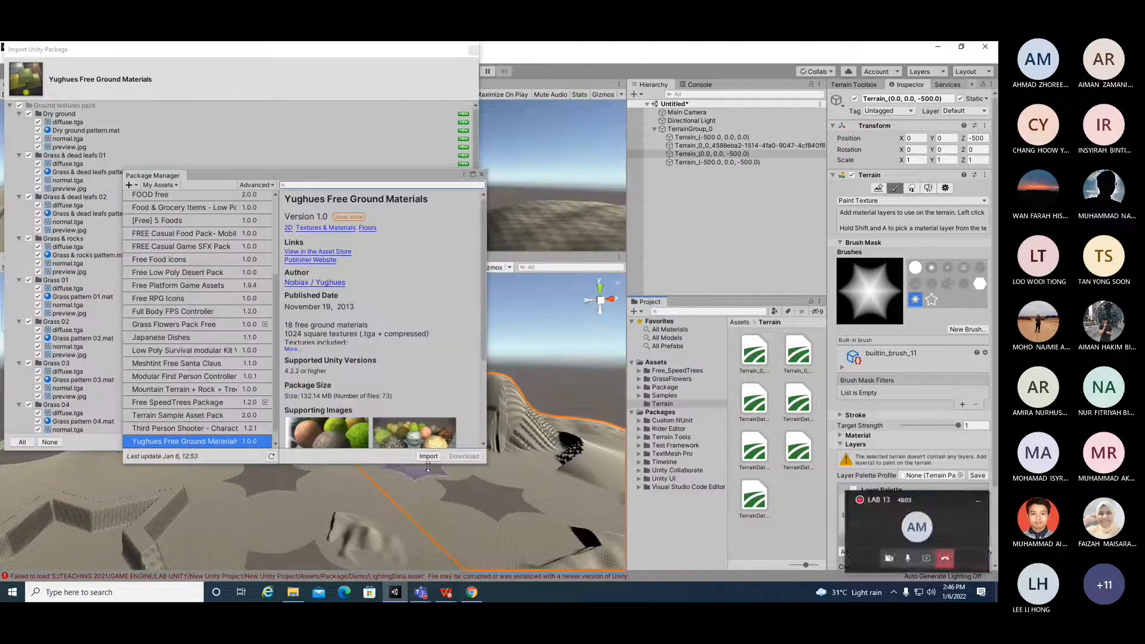
left_click_drag(416, 178, 813, 242)
left_click(462, 442)
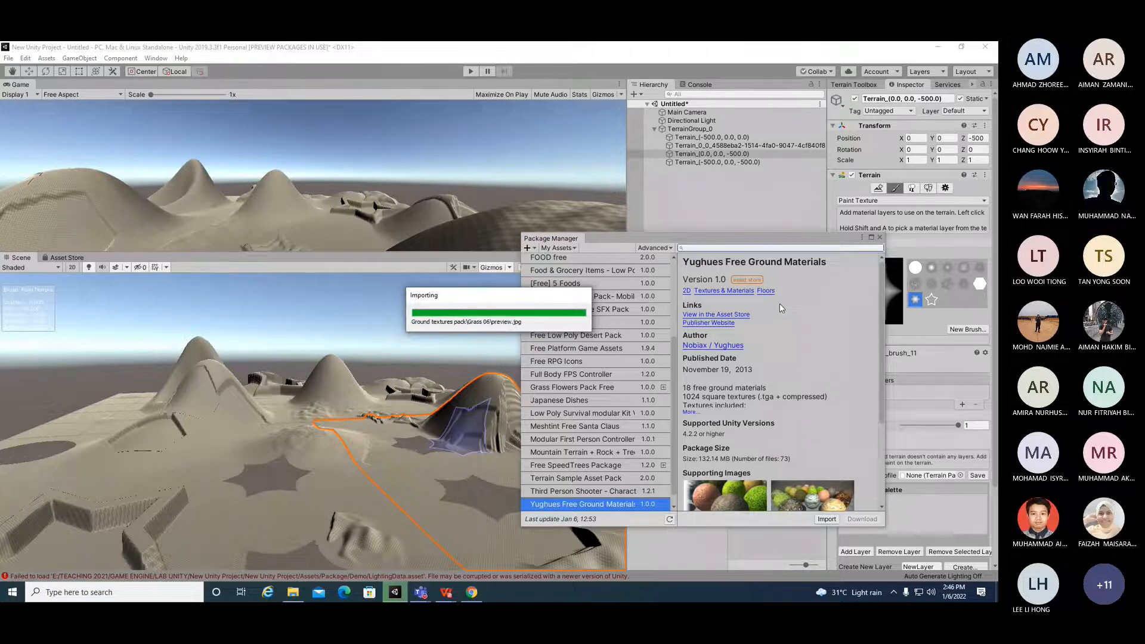
mouse_move(755, 240)
left_mouse_down()
mouse_move(701, 192)
mouse_move(862, 170)
left_mouse_up()
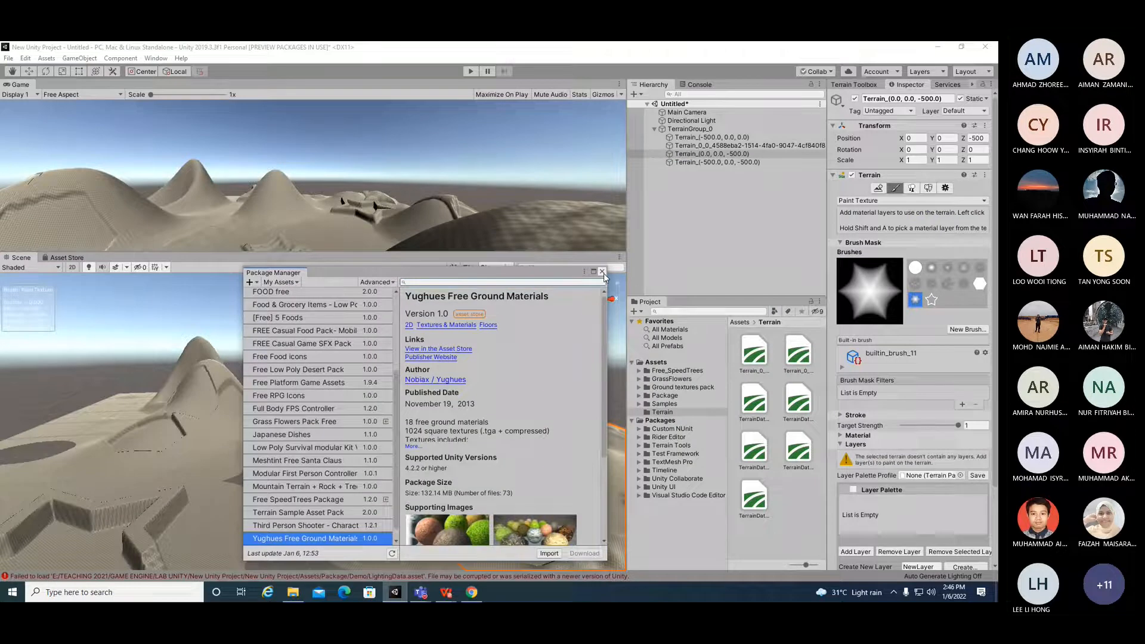
left_click(602, 272)
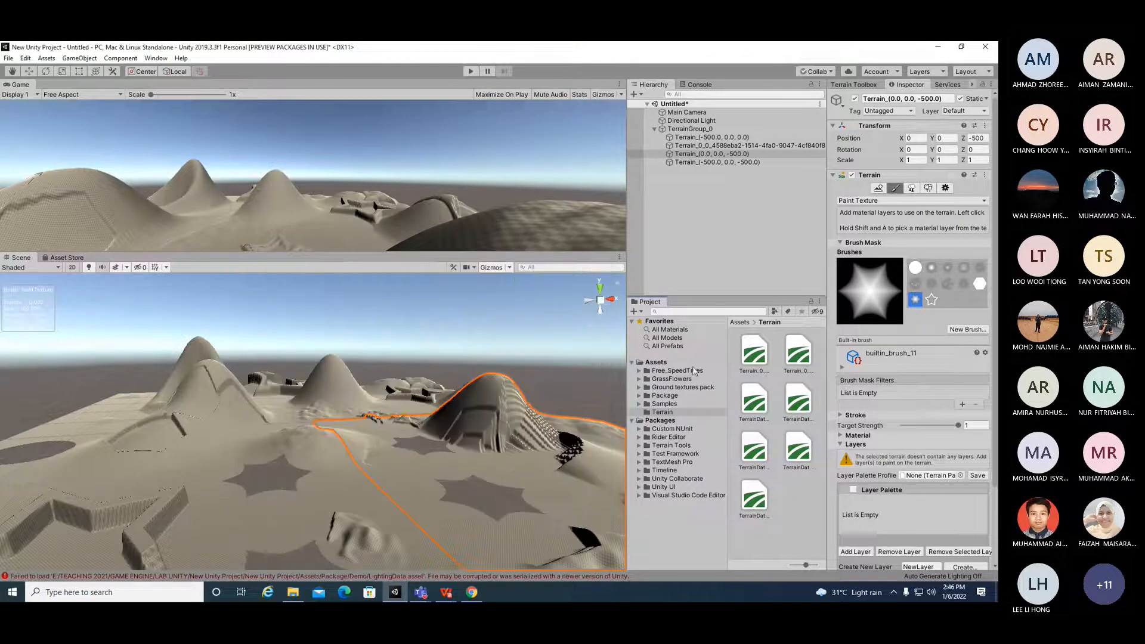
Step: Browse the Free_SpeedTrees, Ground textures pack, Package, Terrain and Samples asset folders
left_click(671, 371)
left_click(669, 387)
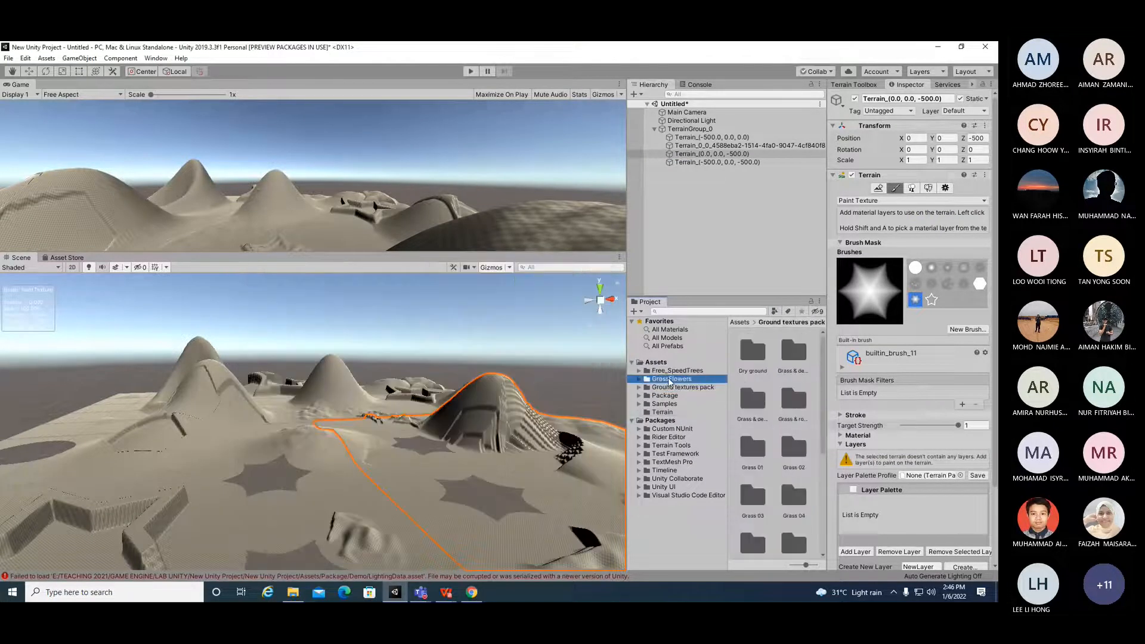
left_click(666, 396)
left_click(663, 412)
left_click(663, 403)
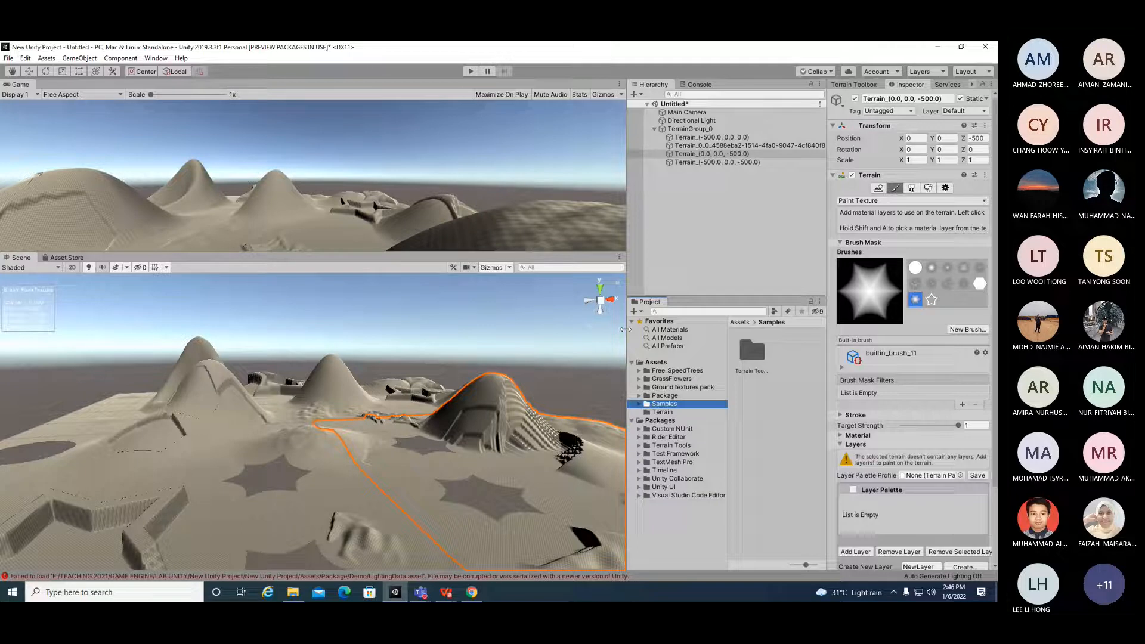
Step: Resize the scene, Project and Inspector panels so the Inspector is wider
left_click_drag(627, 321, 527, 321)
left_click_drag(827, 276, 695, 276)
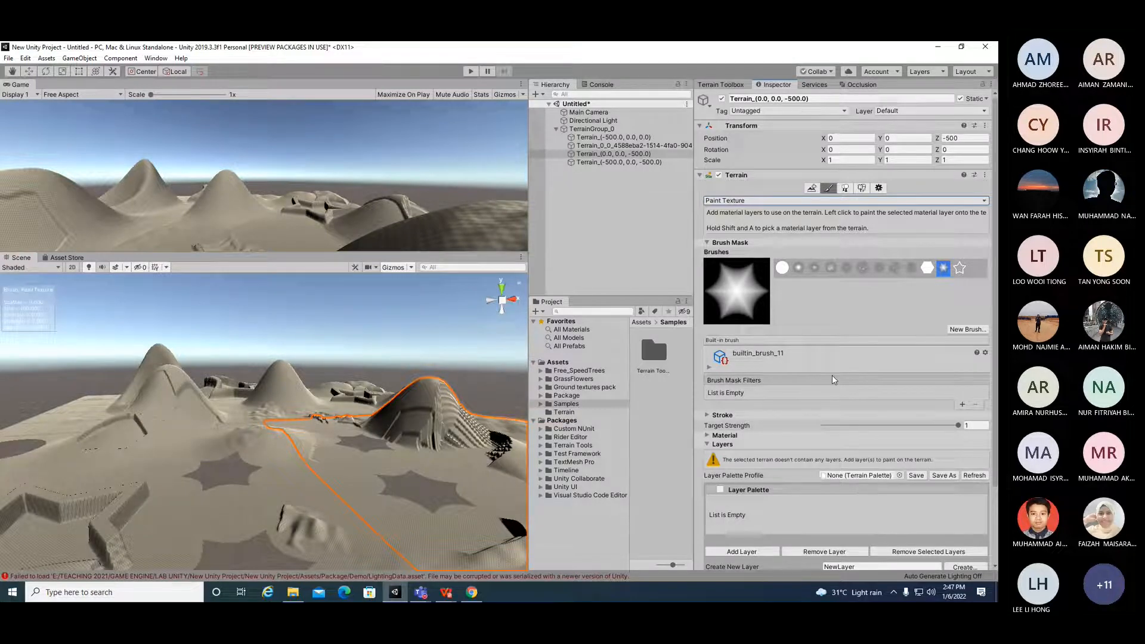
left_click(650, 384)
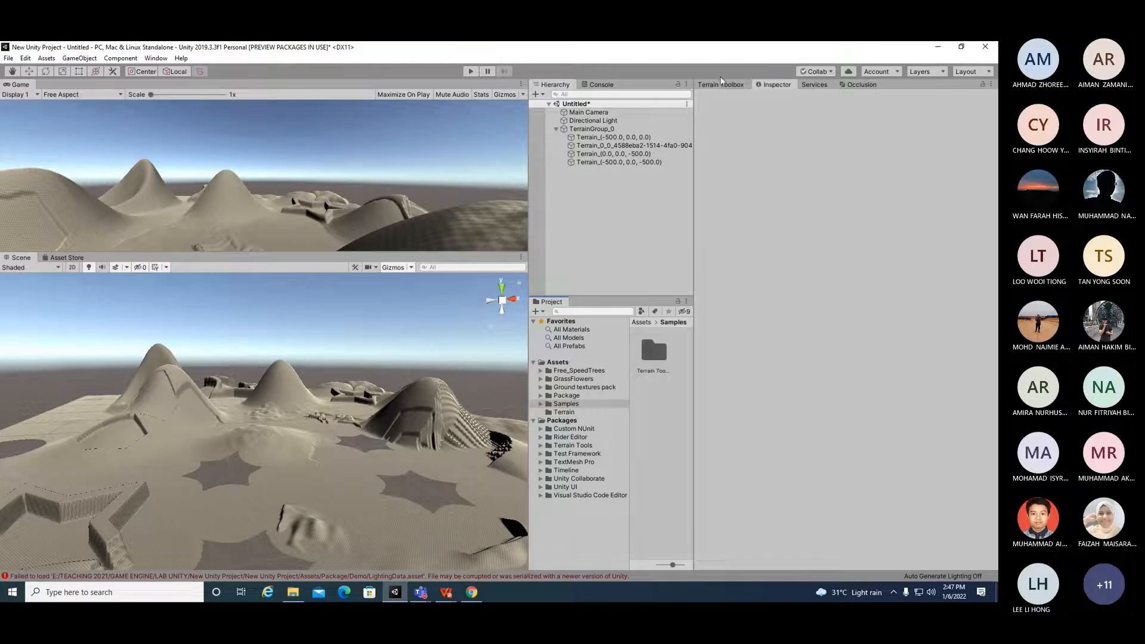
Step: Select the Terrain (-500, 0, 0) tile in TerrainGroup_0 and choose its Paint Texture tool
left_click(614, 129)
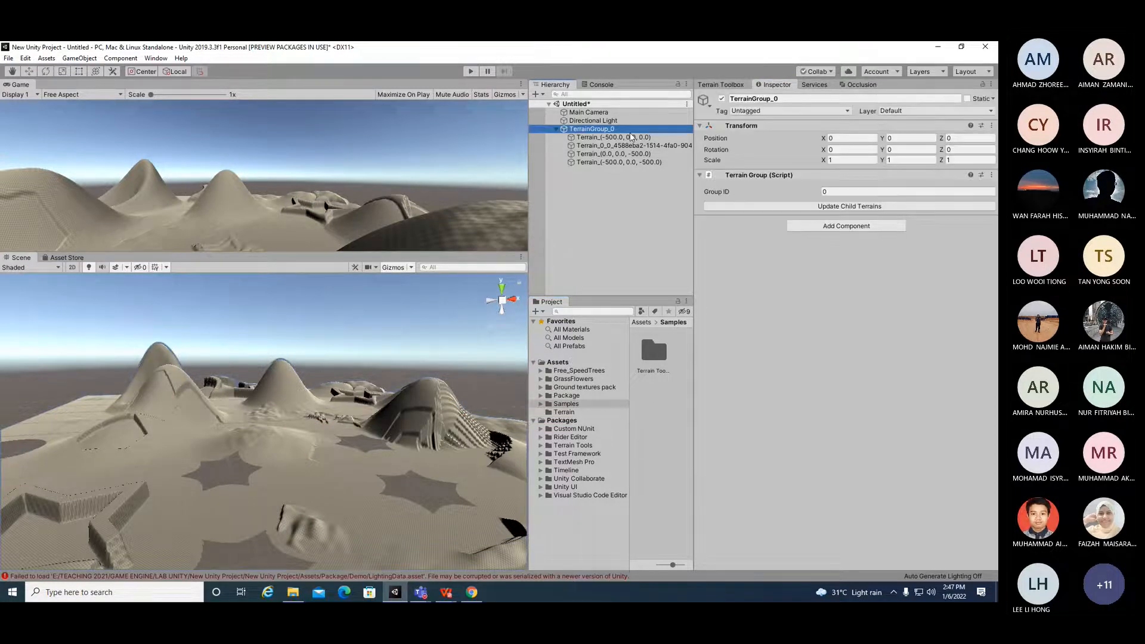
left_click(630, 138)
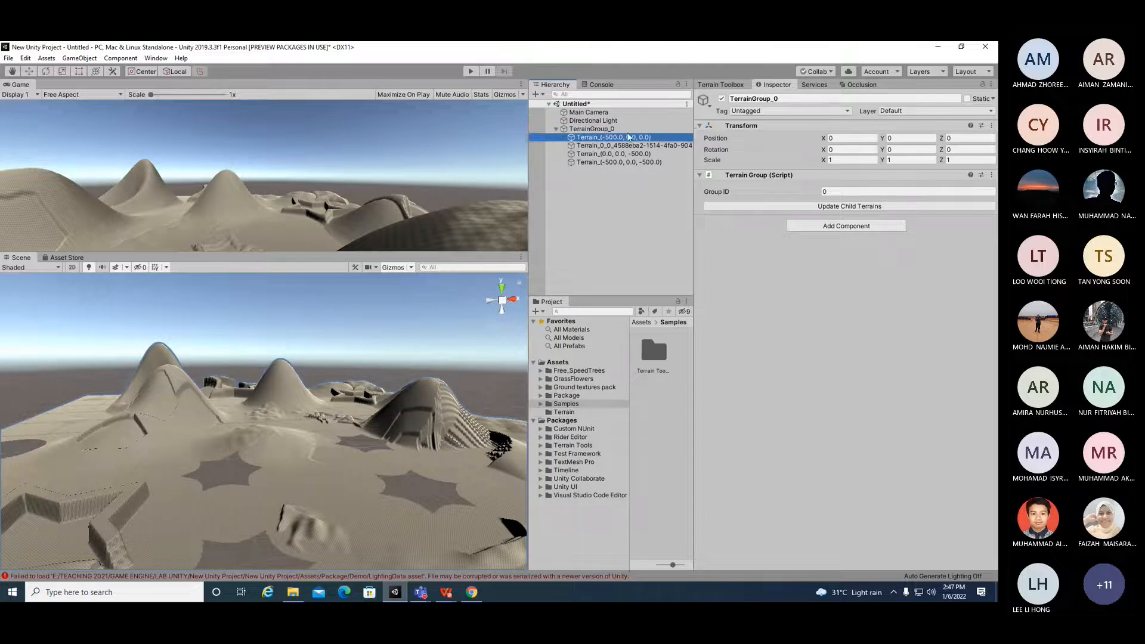
left_click(766, 87)
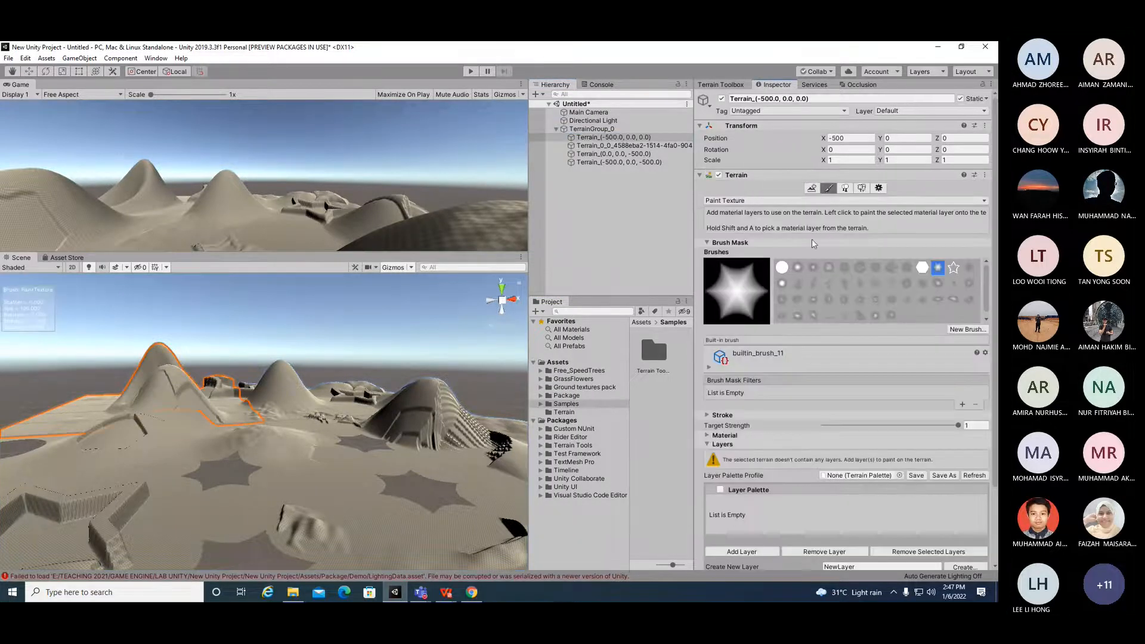
left_click(798, 202)
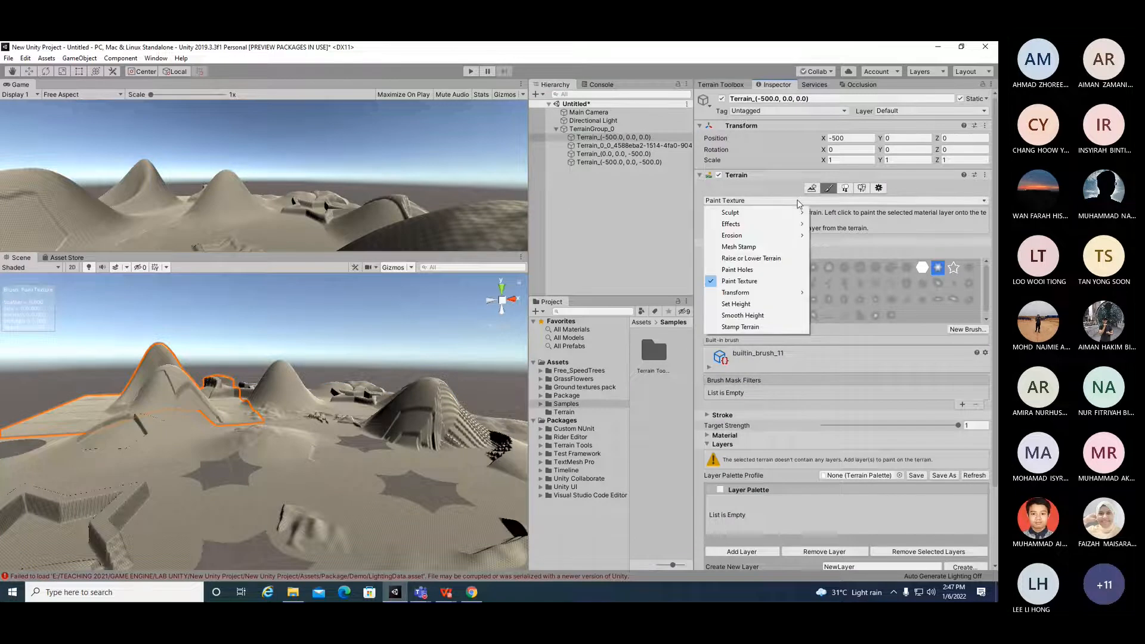
left_click(798, 202)
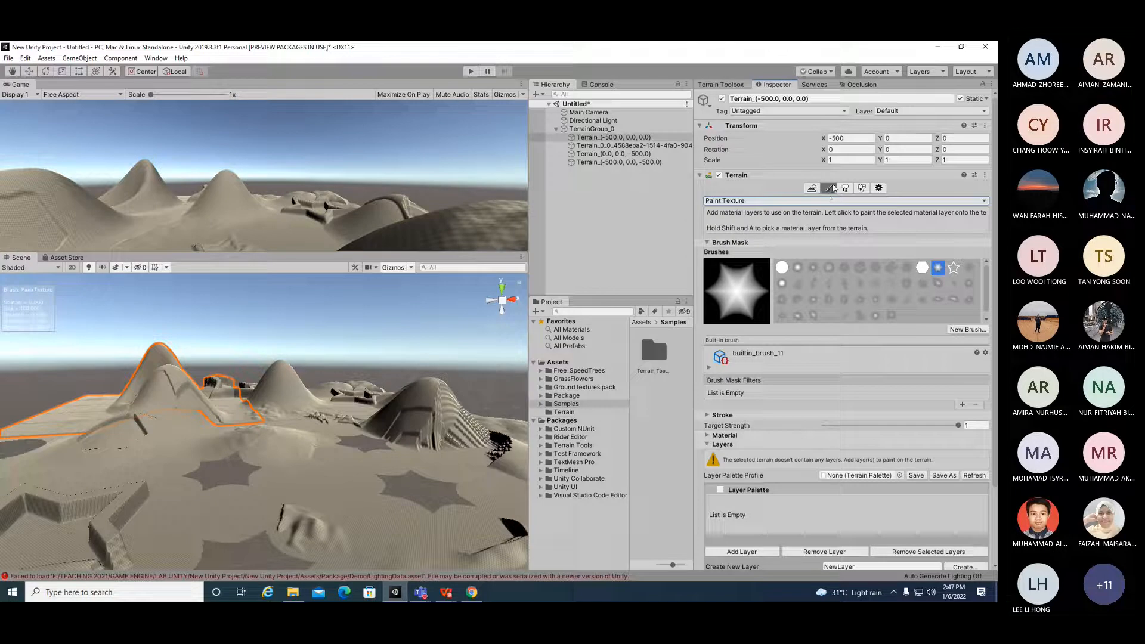
left_click(826, 201)
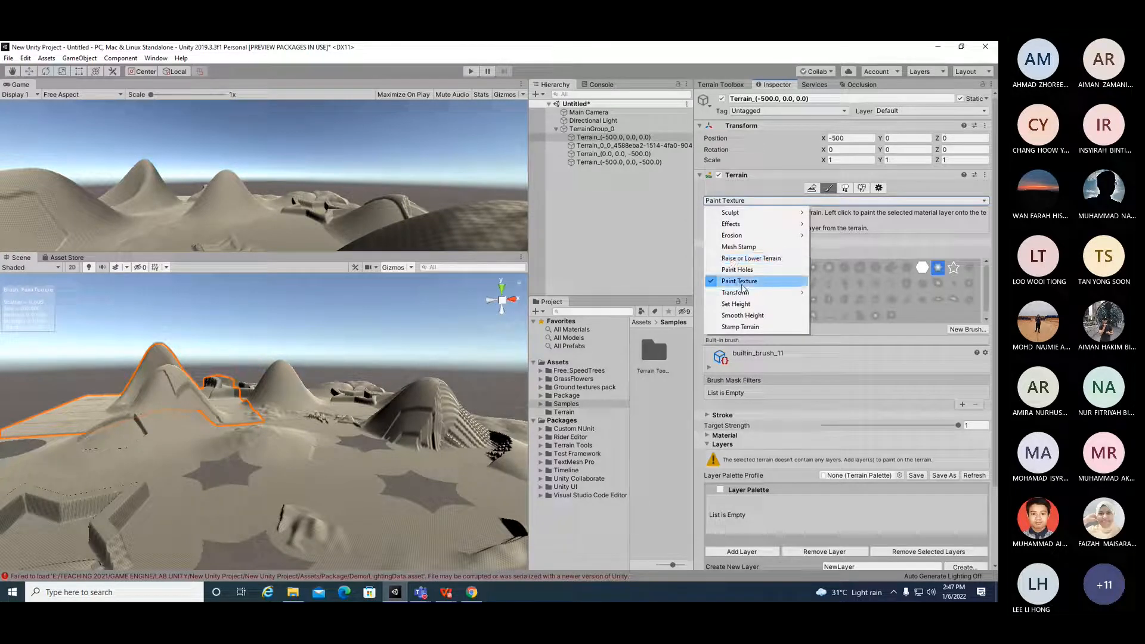
left_click(741, 284)
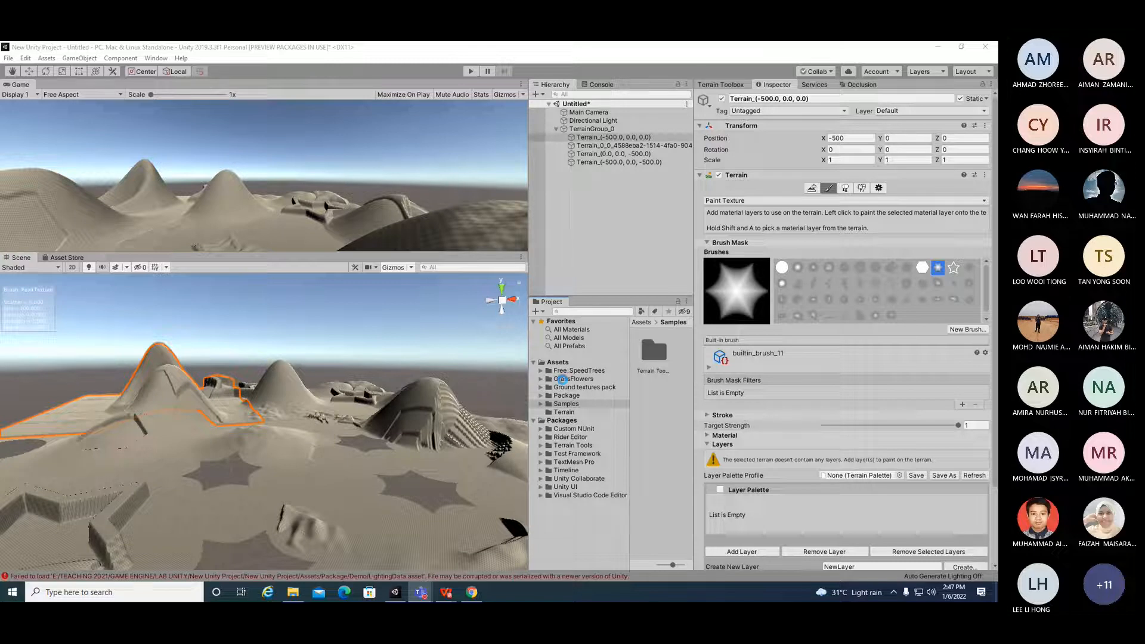
Step: Expand the GrassFlowers folder and open the terrain layer picker to add a layer, enlarging the picker
left_click(564, 379)
left_click(541, 380)
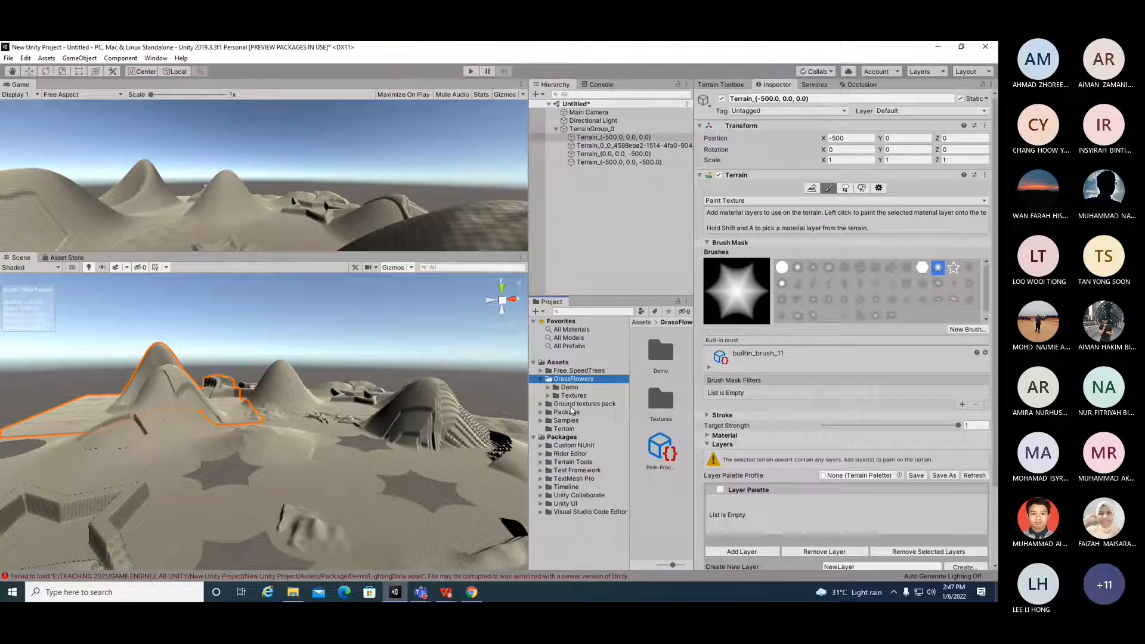
left_click(742, 552)
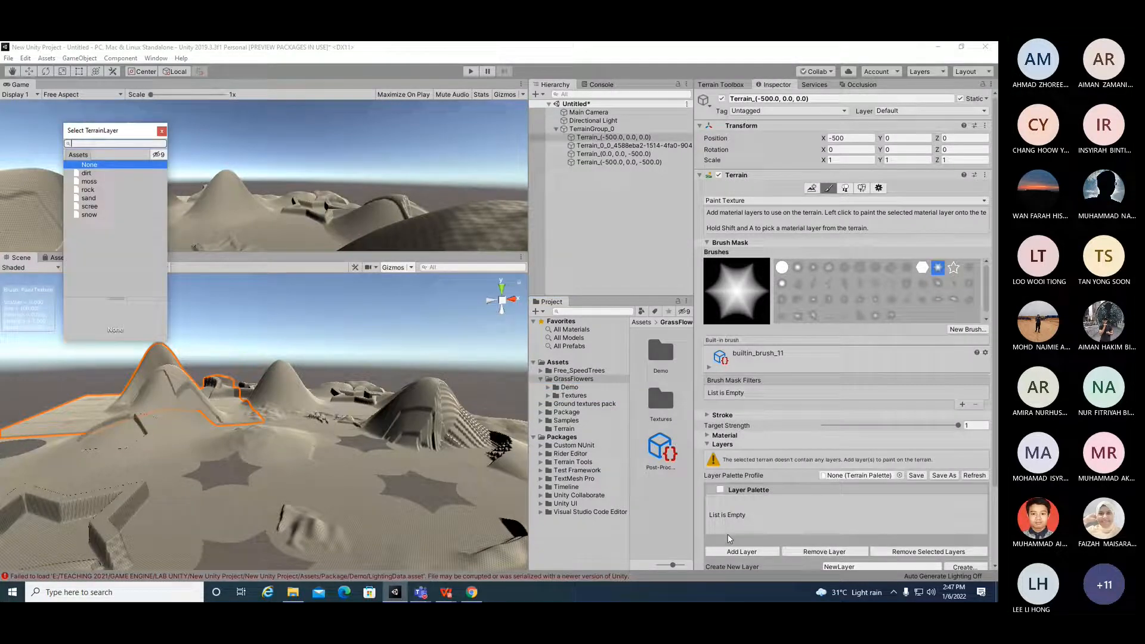
left_click_drag(169, 342, 331, 328)
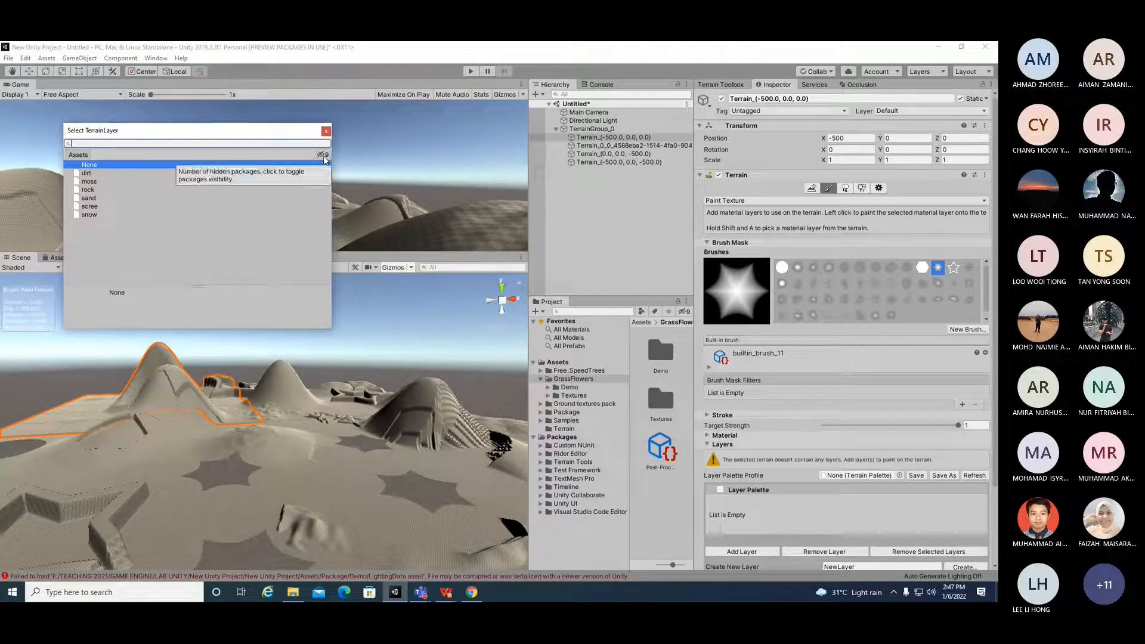
Step: Preview the terrain layers in the picker, move the picker aside, and add the dirt layer to the selected tile
left_click(86, 174)
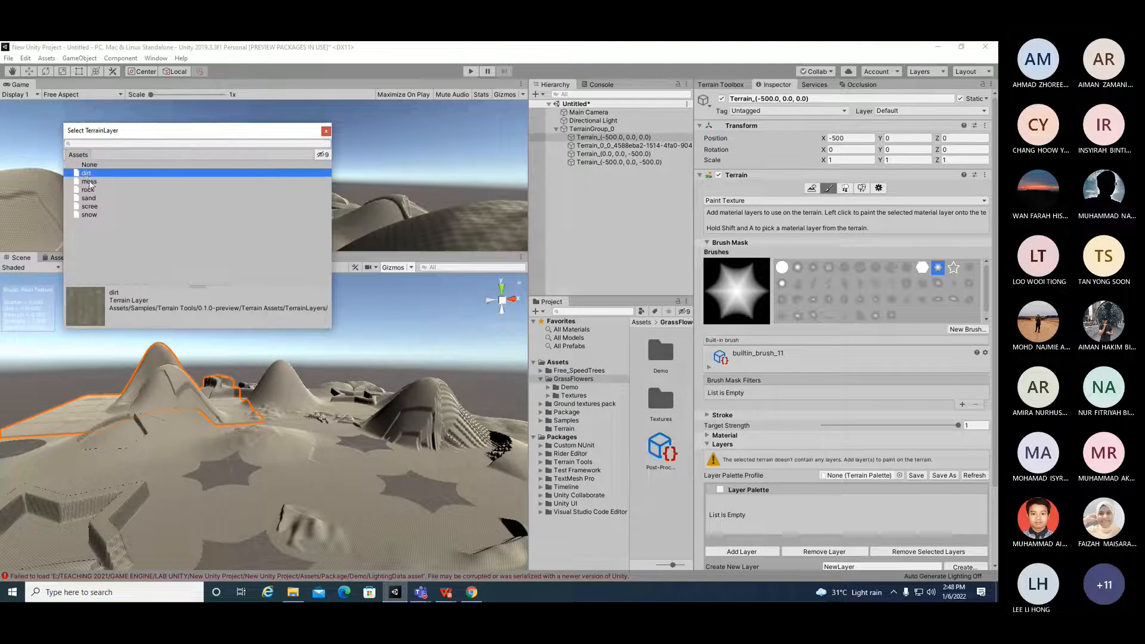
left_click(89, 182)
left_click(90, 190)
left_click(91, 198)
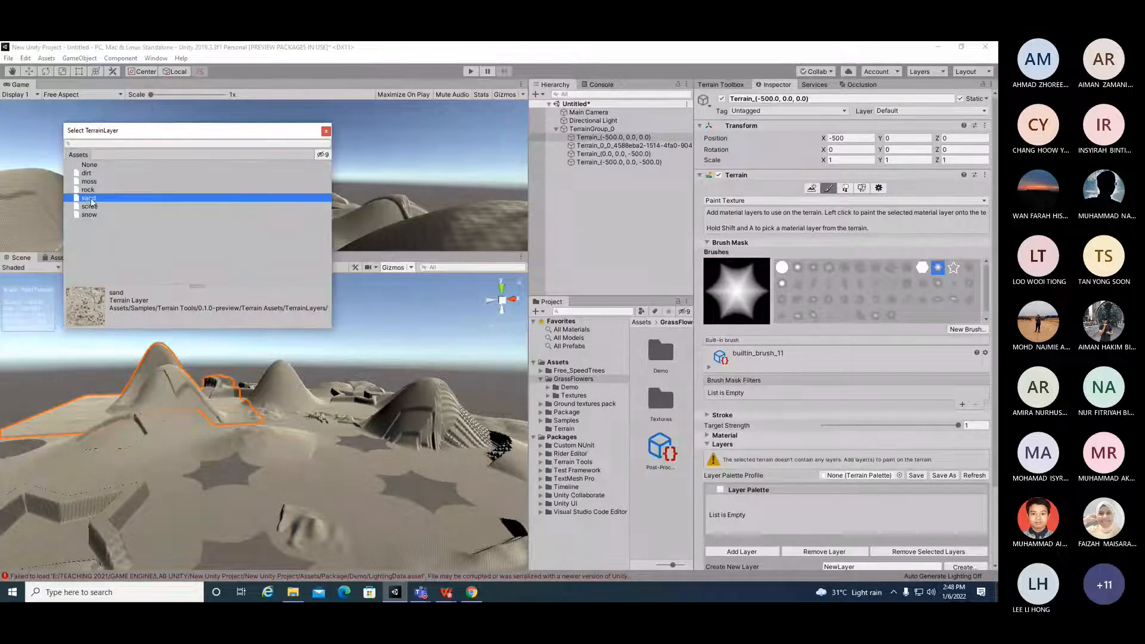
left_click(91, 206)
left_click(89, 215)
left_click_drag(159, 132, 586, 280)
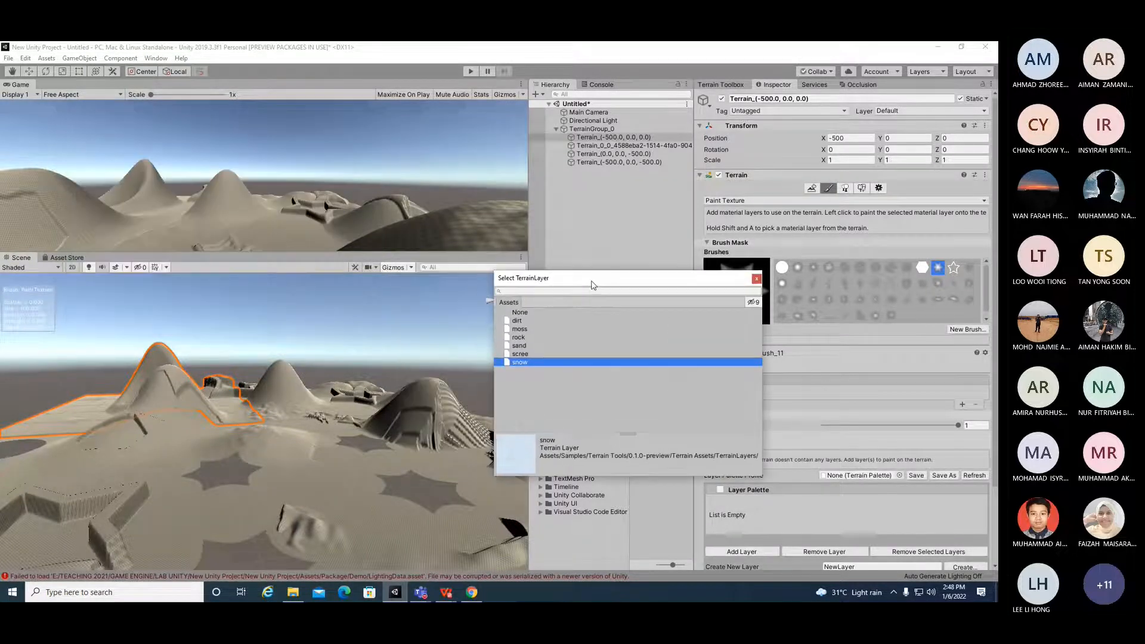
left_click(510, 321)
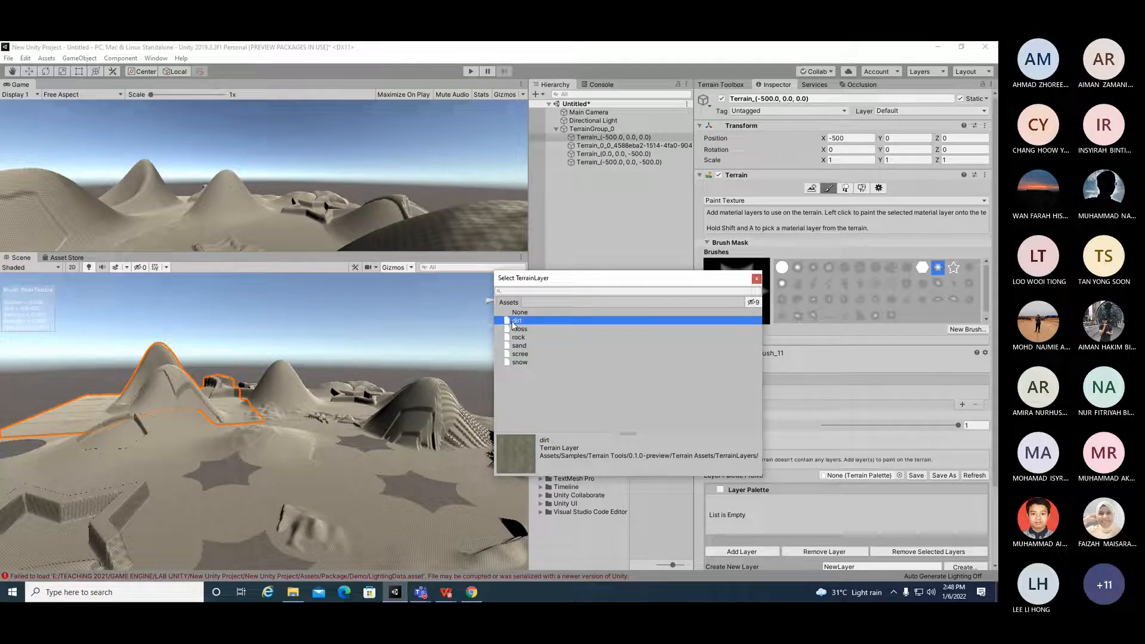
double_click(514, 321)
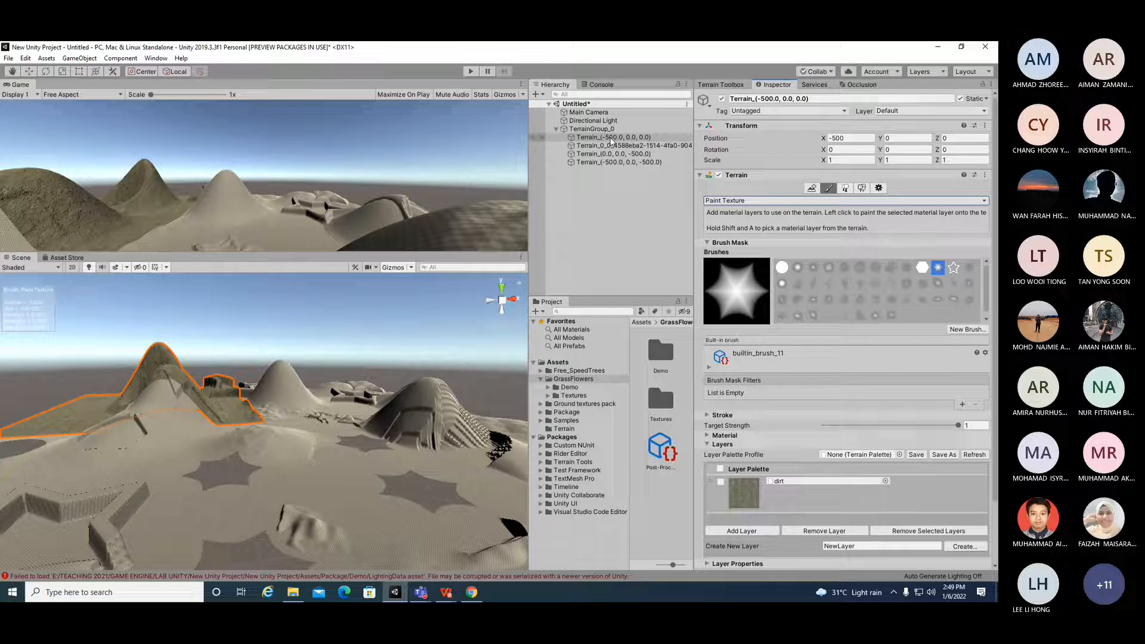
Step: Add the moss, rock, sand, scree and snow terrain layers to the tile's layer palette
left_click(753, 530)
double_click(525, 330)
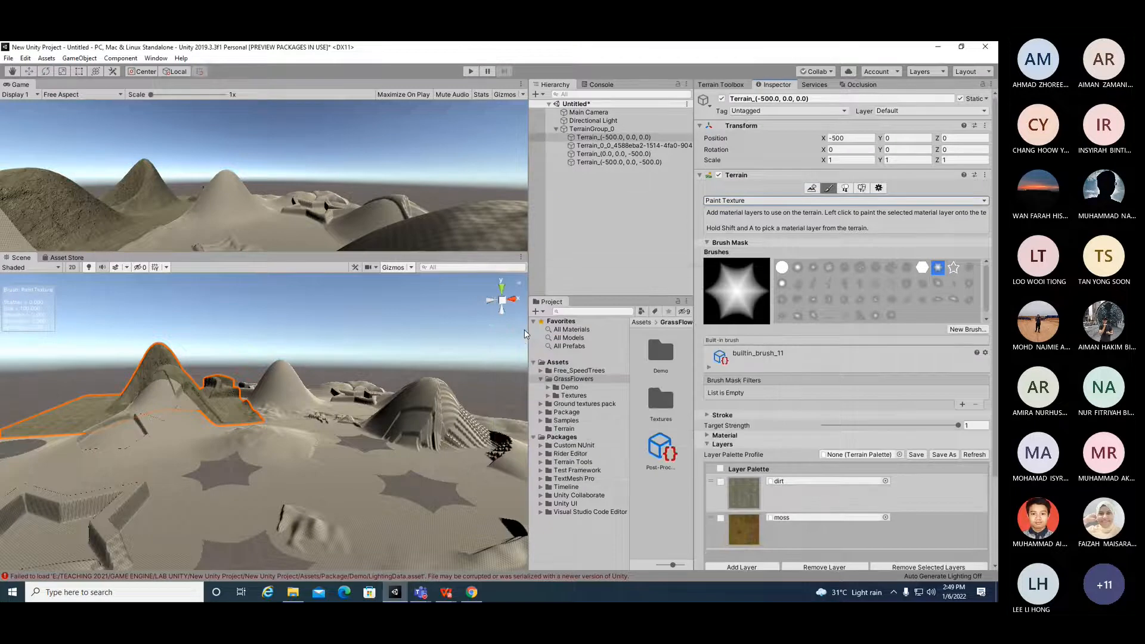
scroll(792, 474, "down", 3)
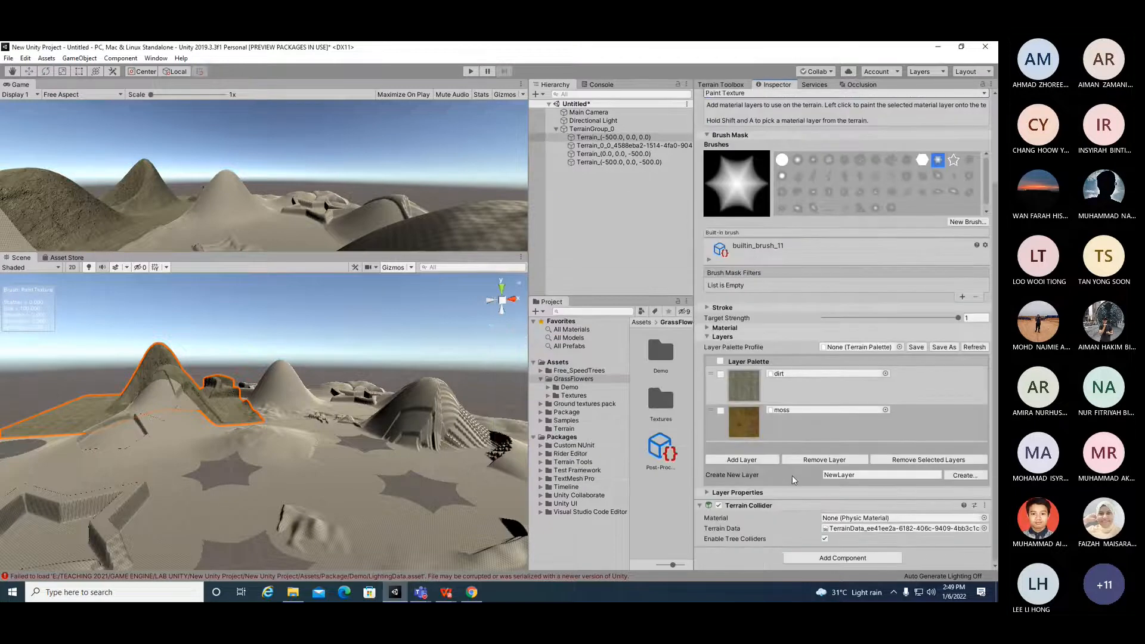
left_click(755, 464)
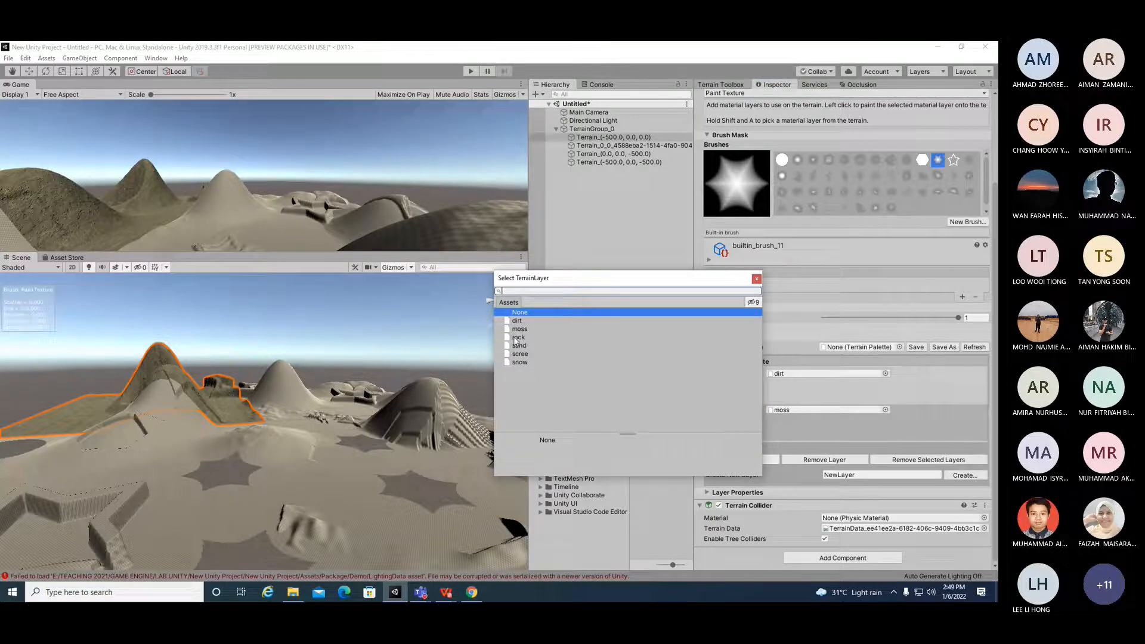
double_click(516, 339)
left_click(721, 495)
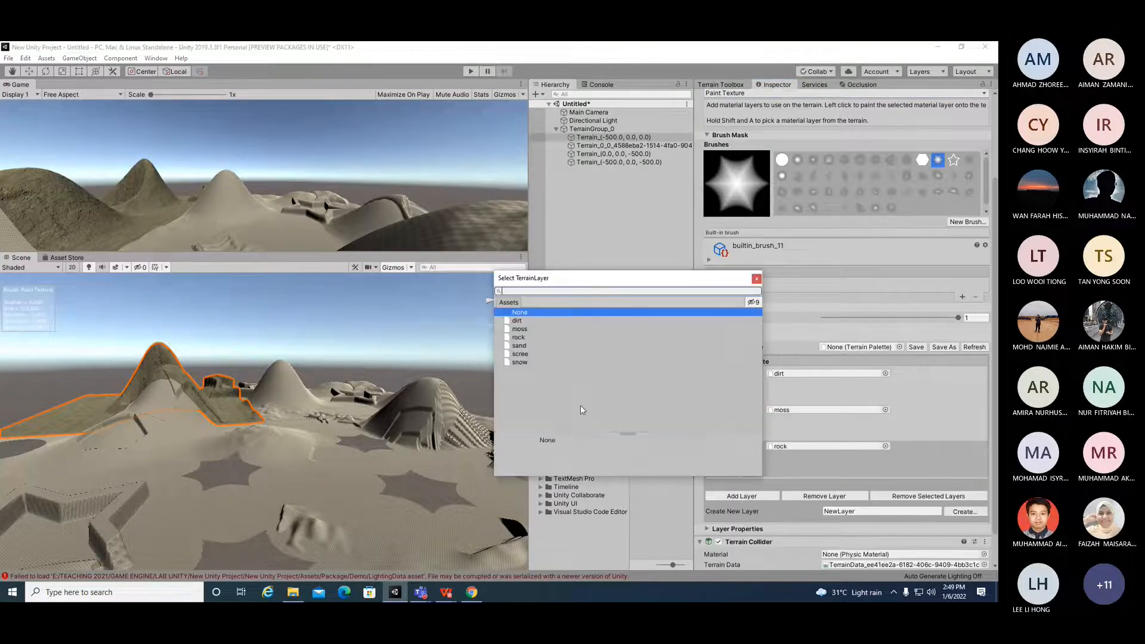
double_click(518, 348)
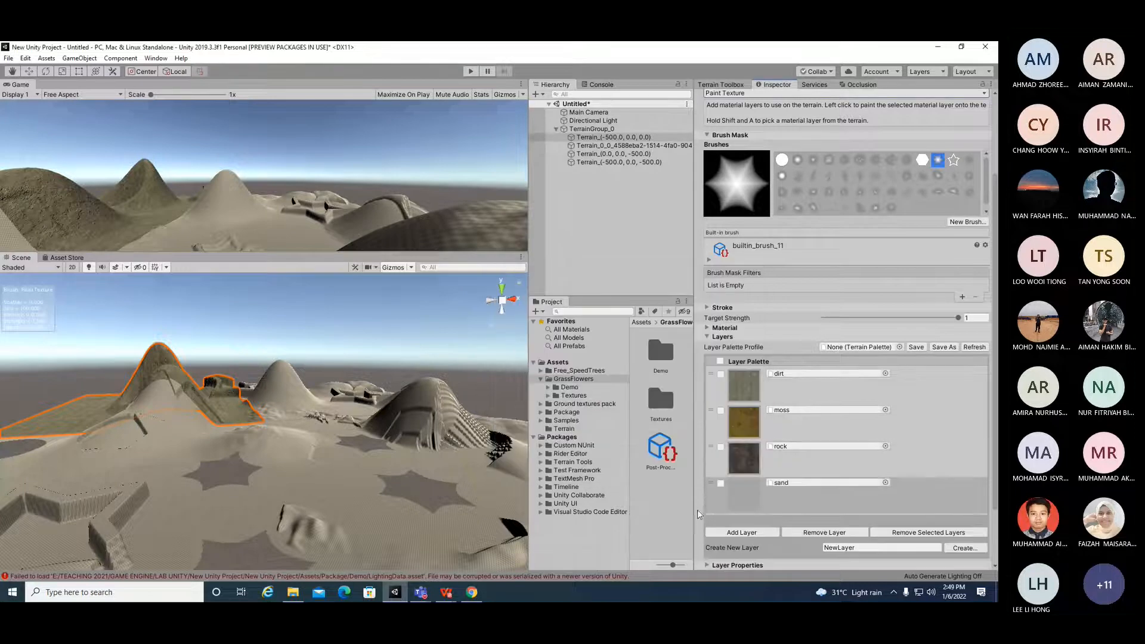
left_click(741, 532)
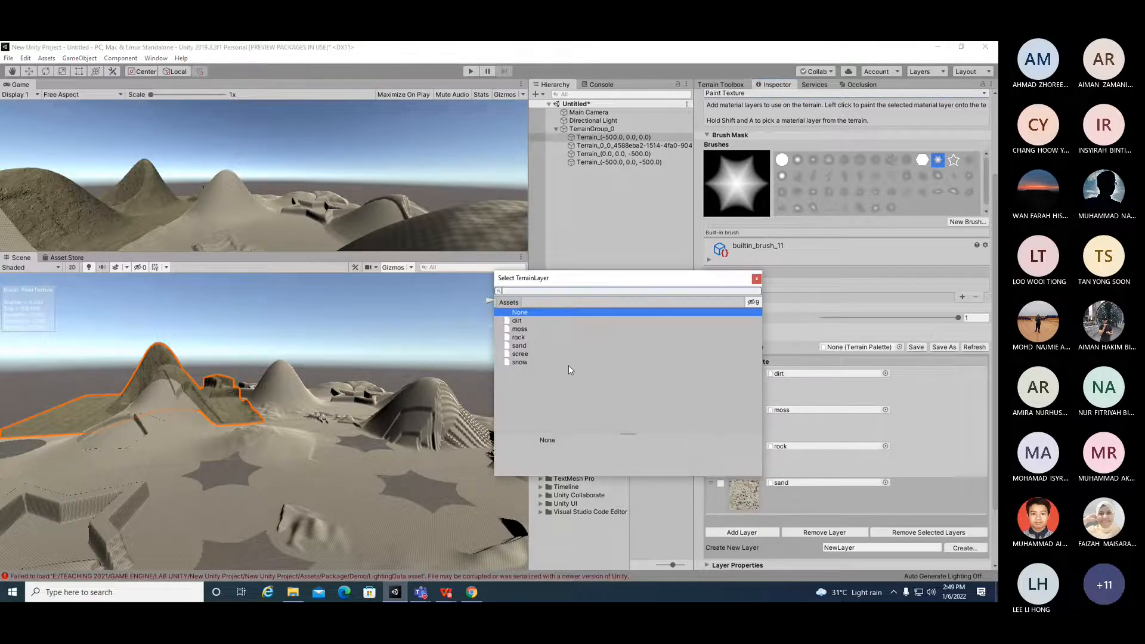
left_click(526, 355)
double_click(525, 354)
scroll(743, 517, "down", 3)
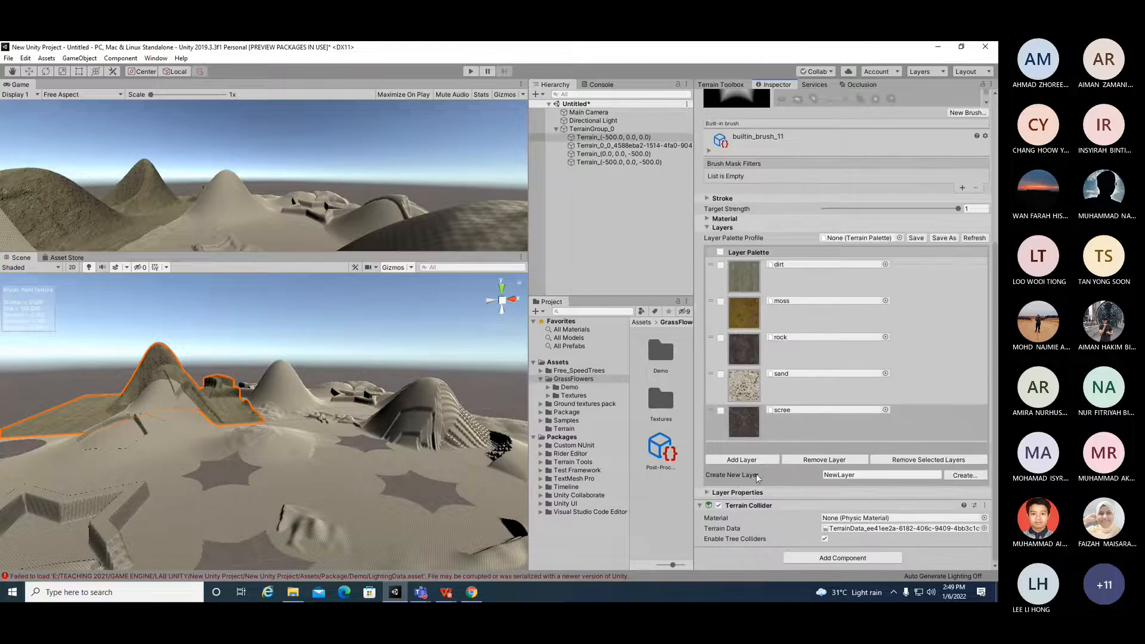
left_click(751, 458)
double_click(519, 361)
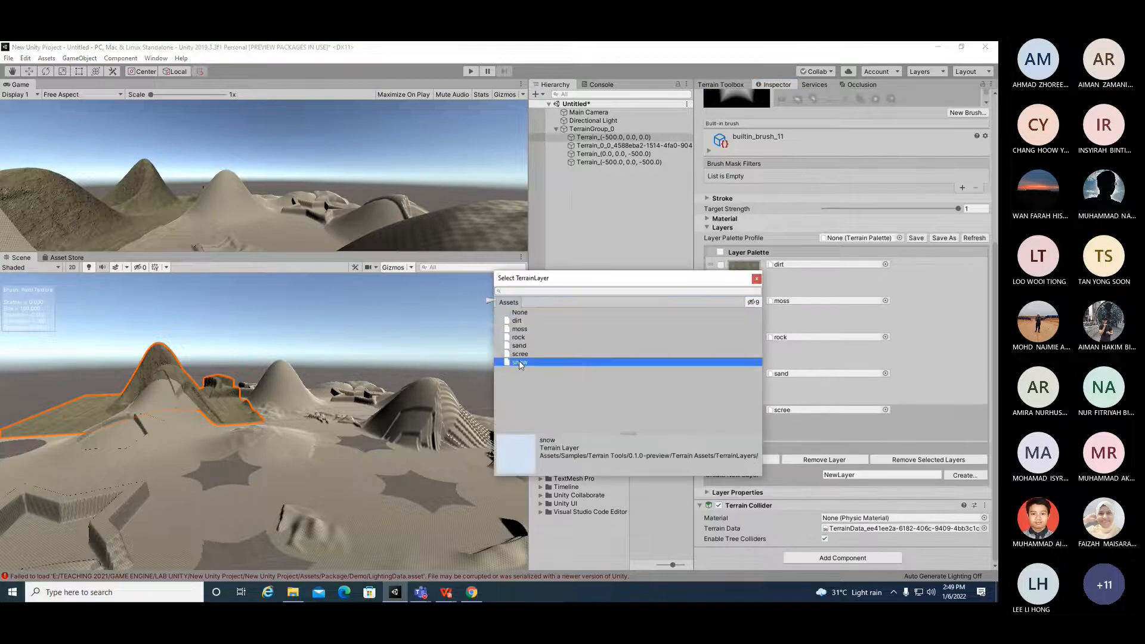
Step: Select all layers in the tile's layer palette
left_click(720, 265)
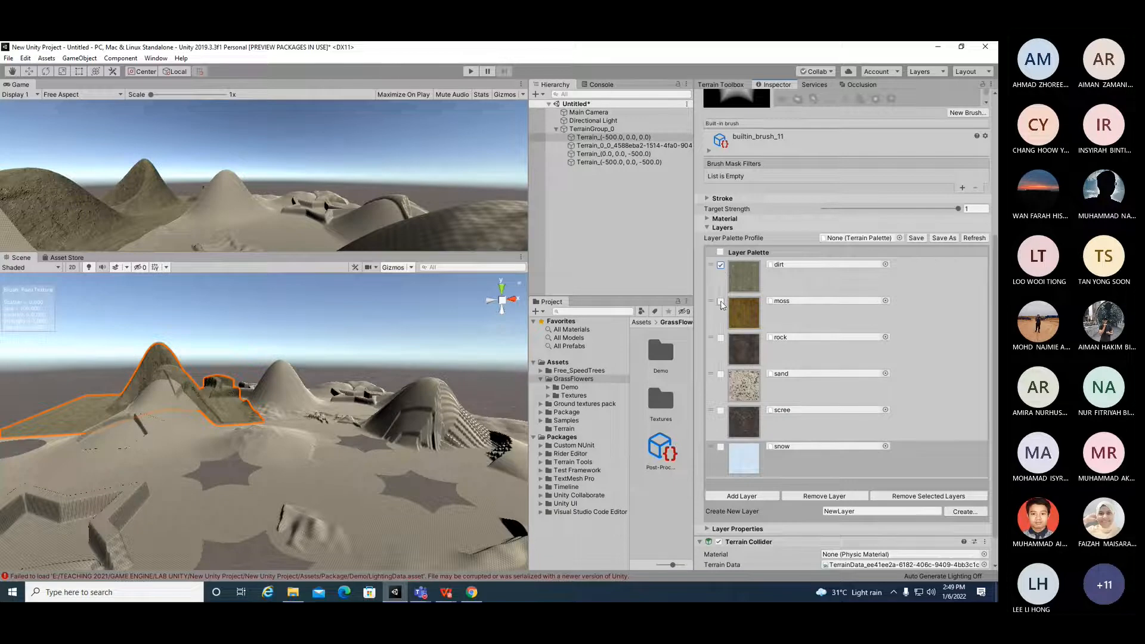
left_click(721, 252)
left_click(721, 253)
left_click(721, 265)
mouse_move(209, 484)
left_mouse_down("alt")
mouse_move(359, 449)
mouse_move(195, 458)
mouse_move(186, 409)
mouse_move(192, 447)
mouse_move(241, 484)
mouse_move(245, 471)
mouse_move(308, 490)
mouse_move(210, 467)
mouse_move(320, 485)
mouse_move(352, 508)
mouse_move(283, 513)
left_mouse_up("alt")
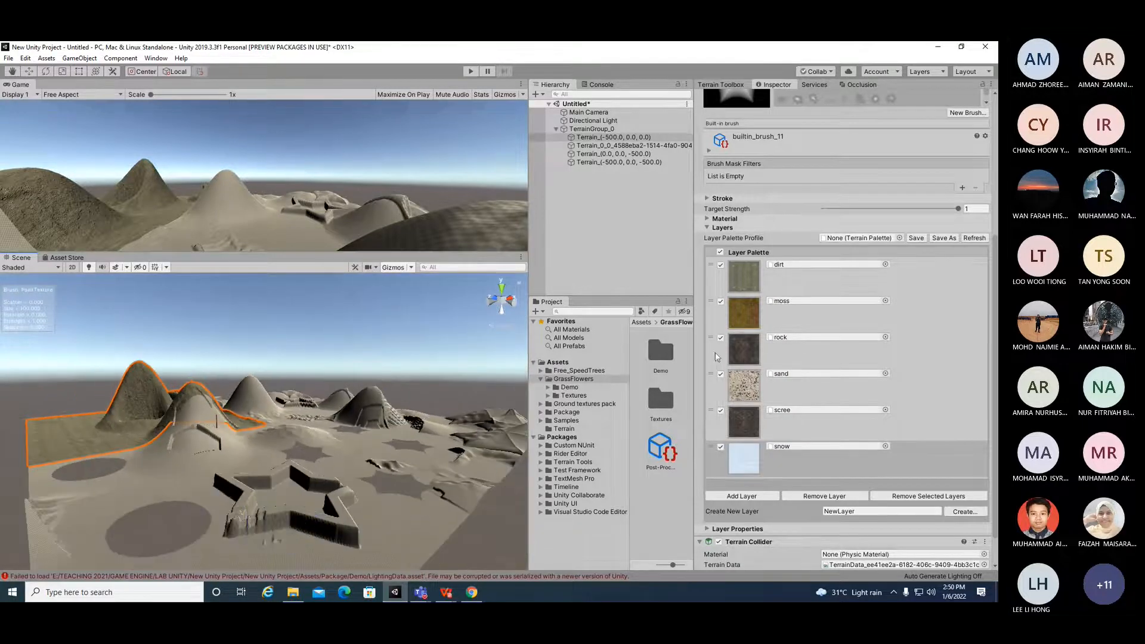
Step: Select the Terrain_0_0 tile and add the dirt and moss terrain layers to its palette
left_click(604, 130)
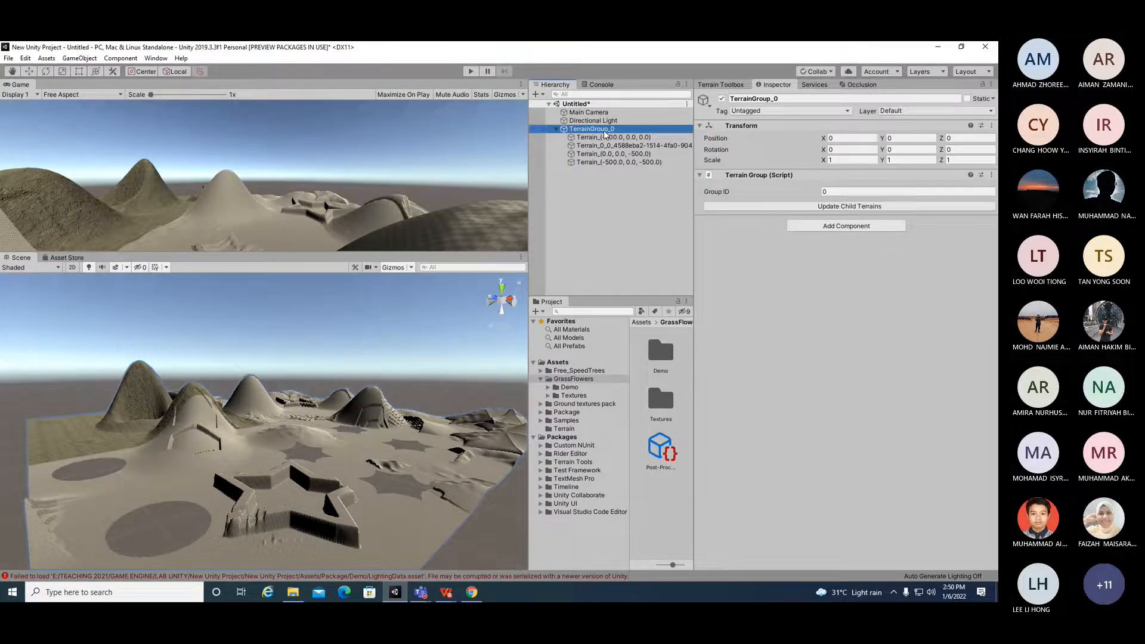
left_click(608, 146)
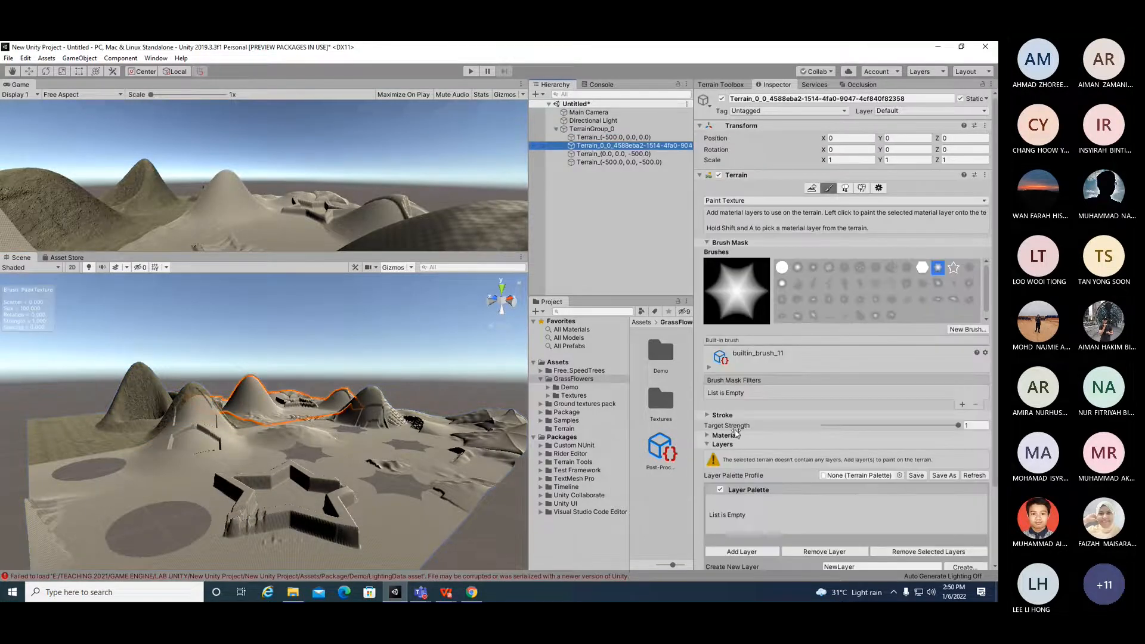
scroll(727, 492, "down", 3)
left_click(742, 460)
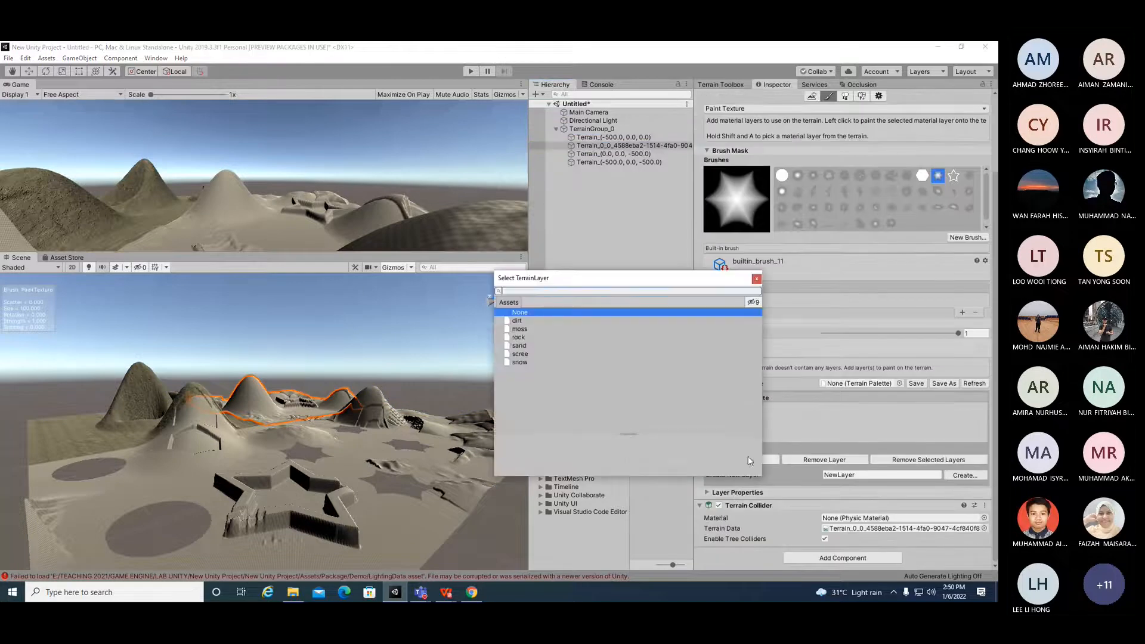
left_click(515, 321)
double_click(518, 322)
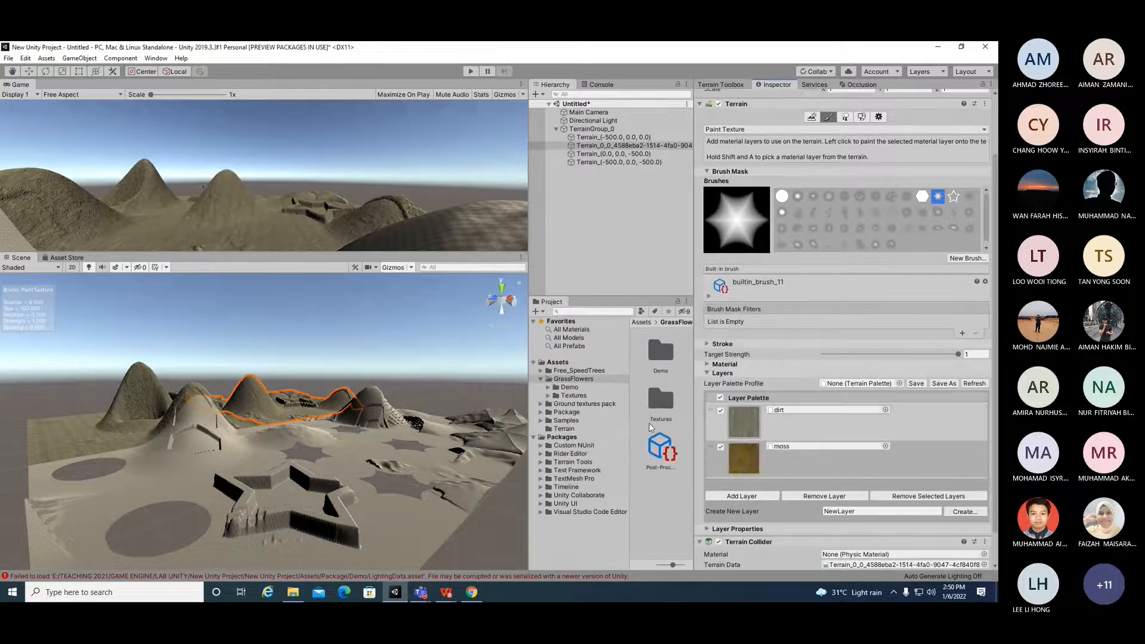
Step: Add the rock, sand, scree and snow layers to the Terrain_0_0 palette and tick the moss layer
left_click(742, 496)
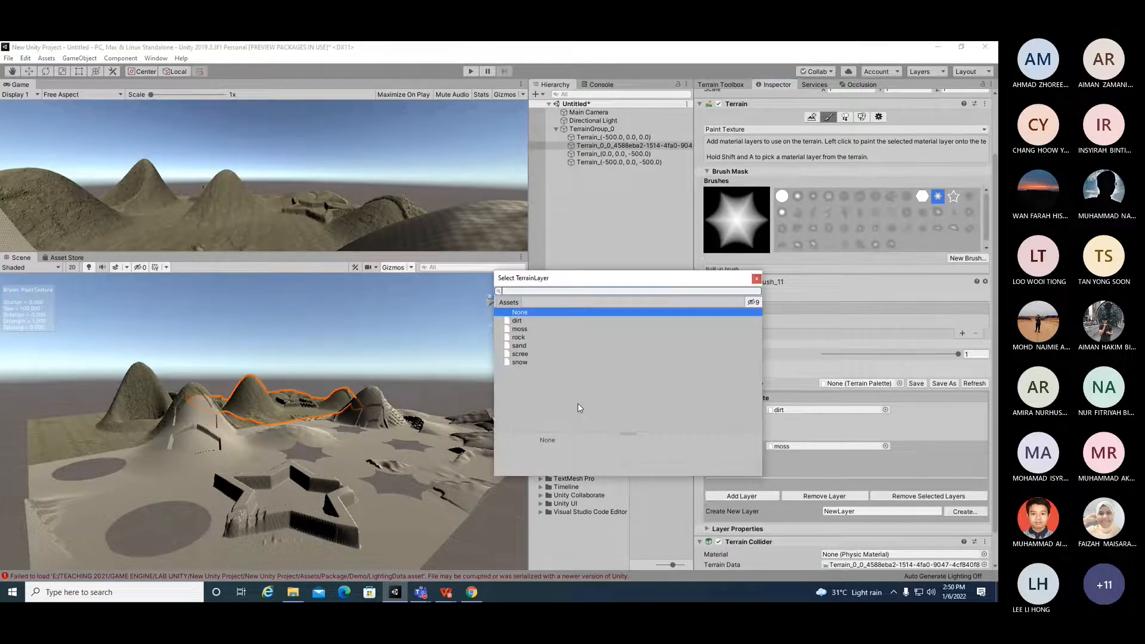
left_click(517, 339)
left_click(520, 342)
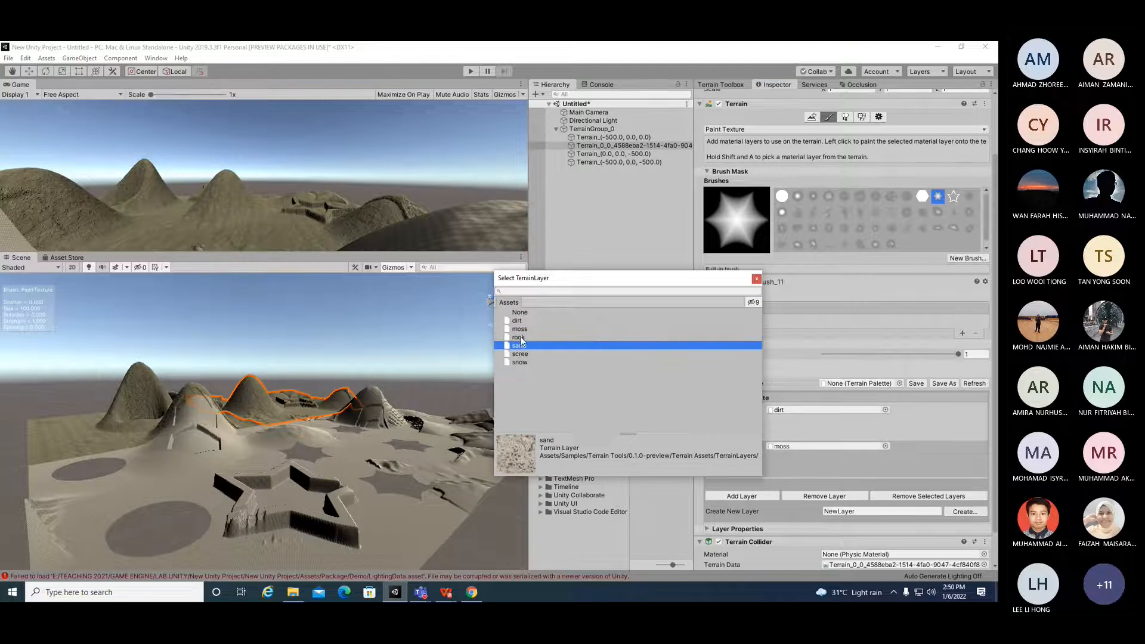
double_click(520, 339)
left_click(742, 532)
double_click(516, 346)
scroll(755, 545, "down", 3)
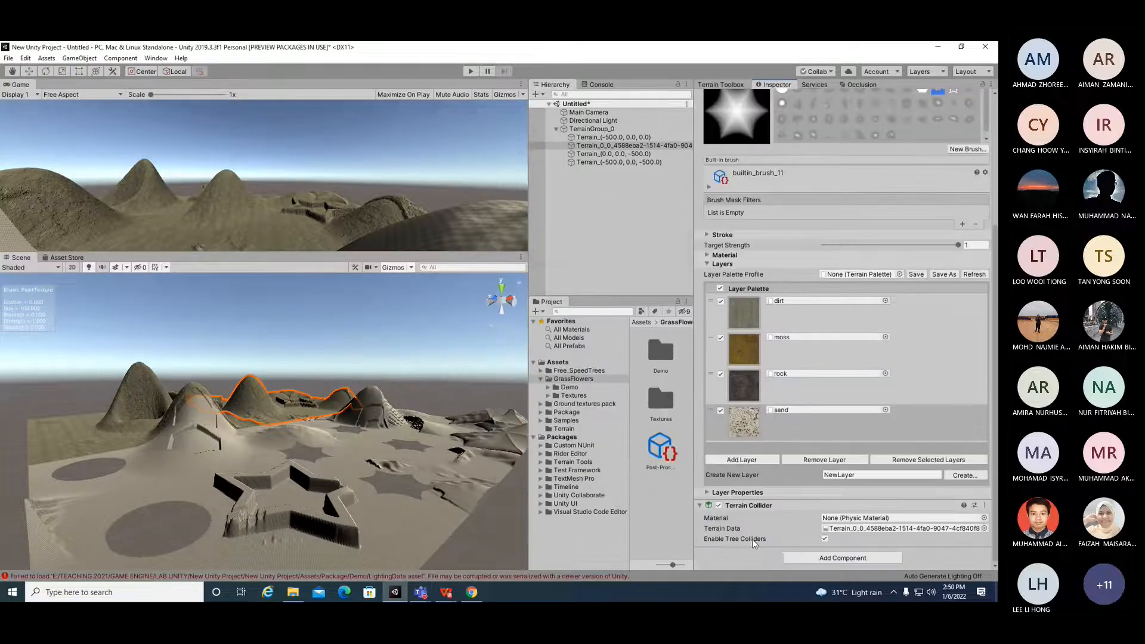
left_click(742, 459)
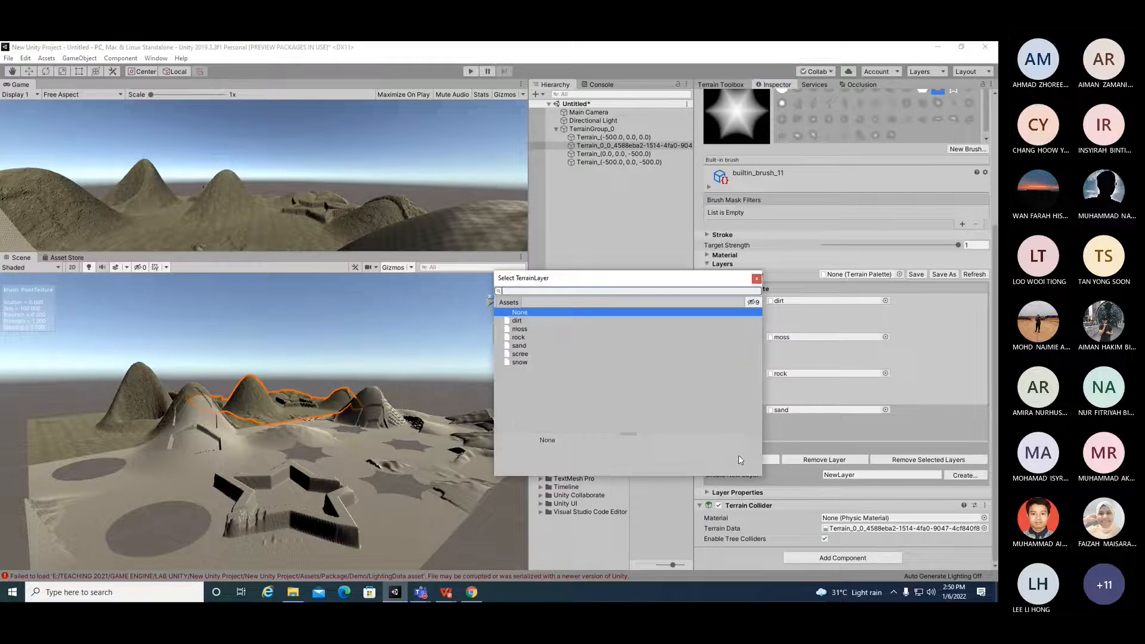
double_click(520, 355)
left_click(739, 495)
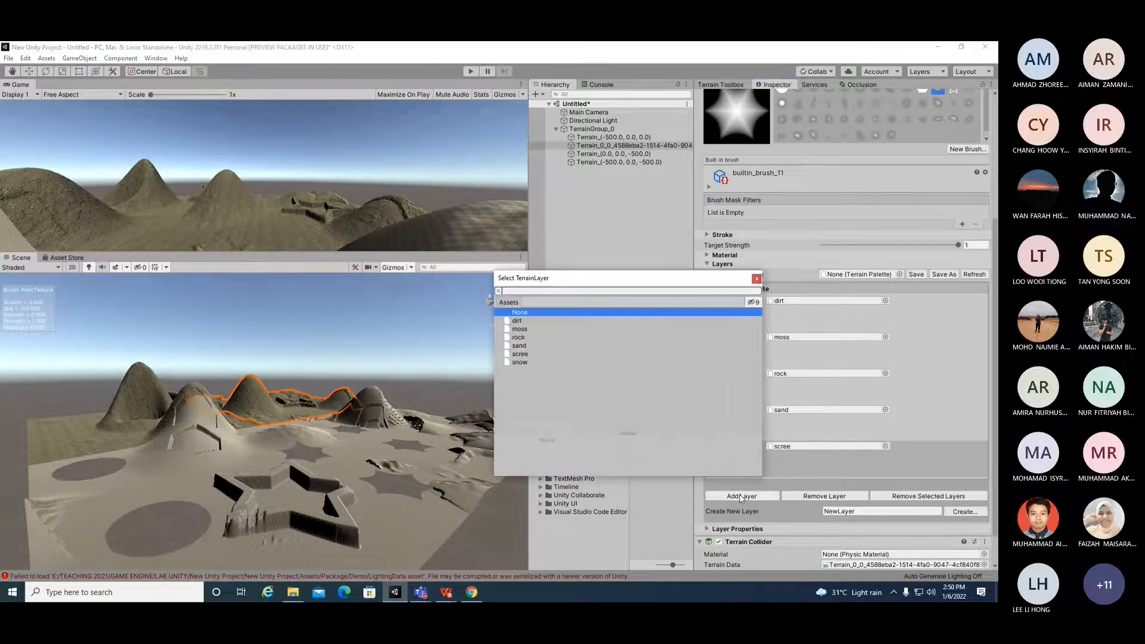
double_click(519, 362)
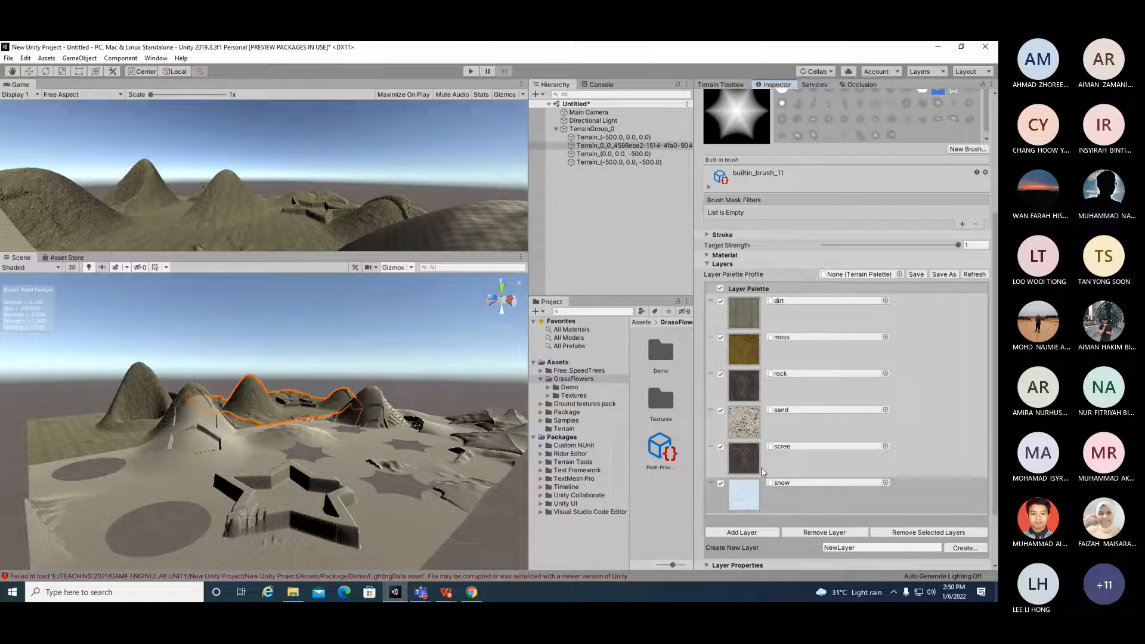
left_click(720, 337)
Step: Select the Terrain (0, 0, -500) tile and add dirt, rock, sand and snow layers to its palette
left_click(633, 154)
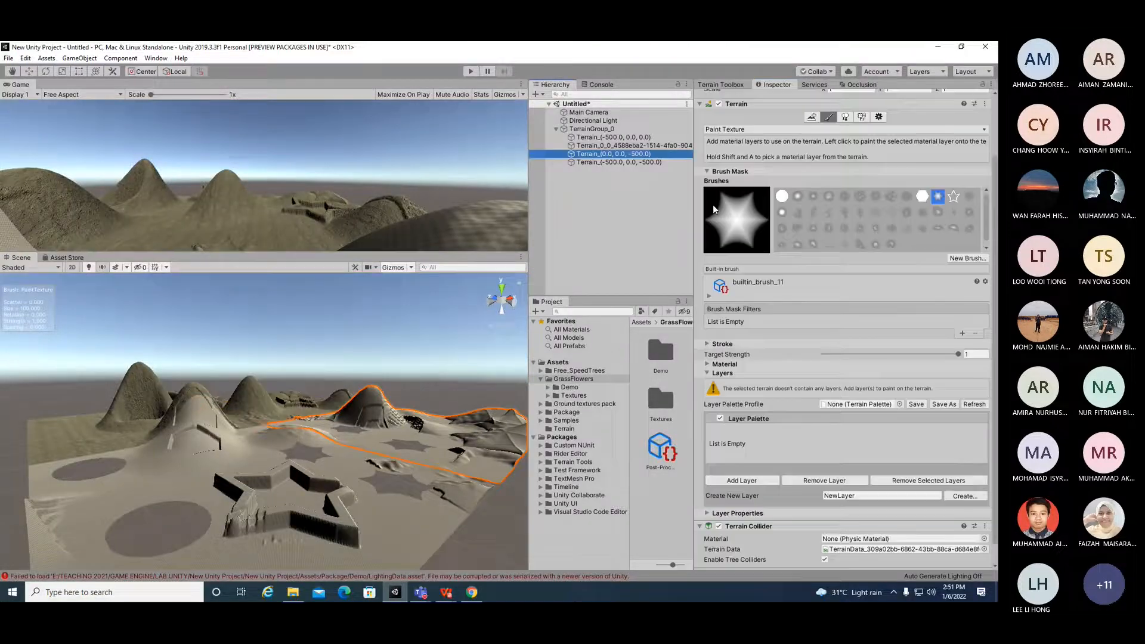
left_click(751, 481)
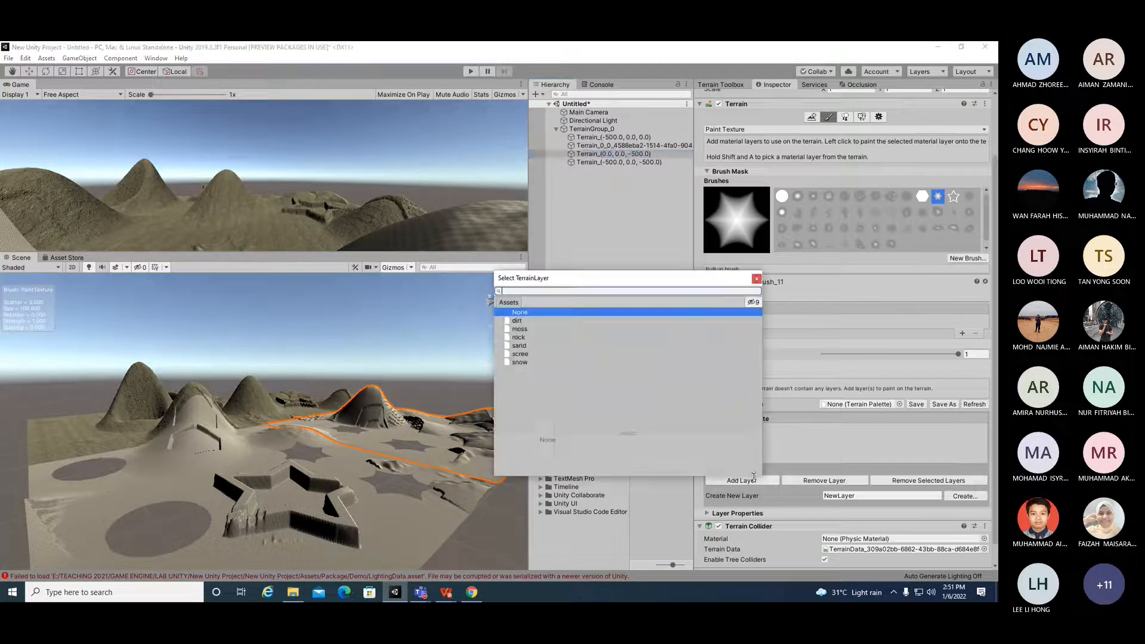
left_click(510, 322)
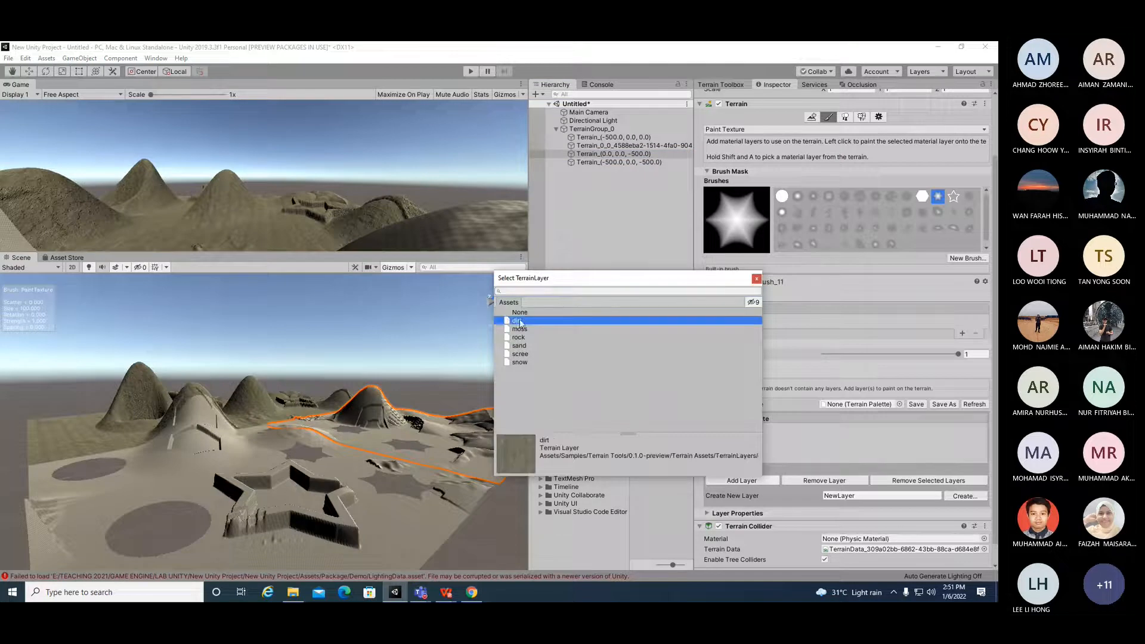
double_click(517, 321)
left_click(741, 460)
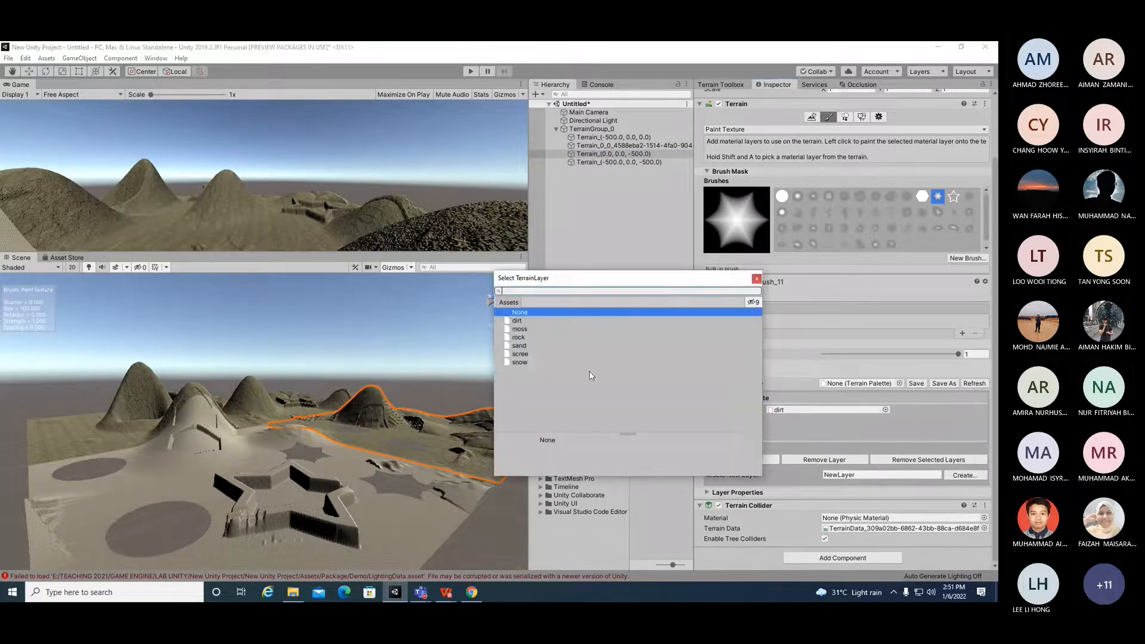
double_click(524, 337)
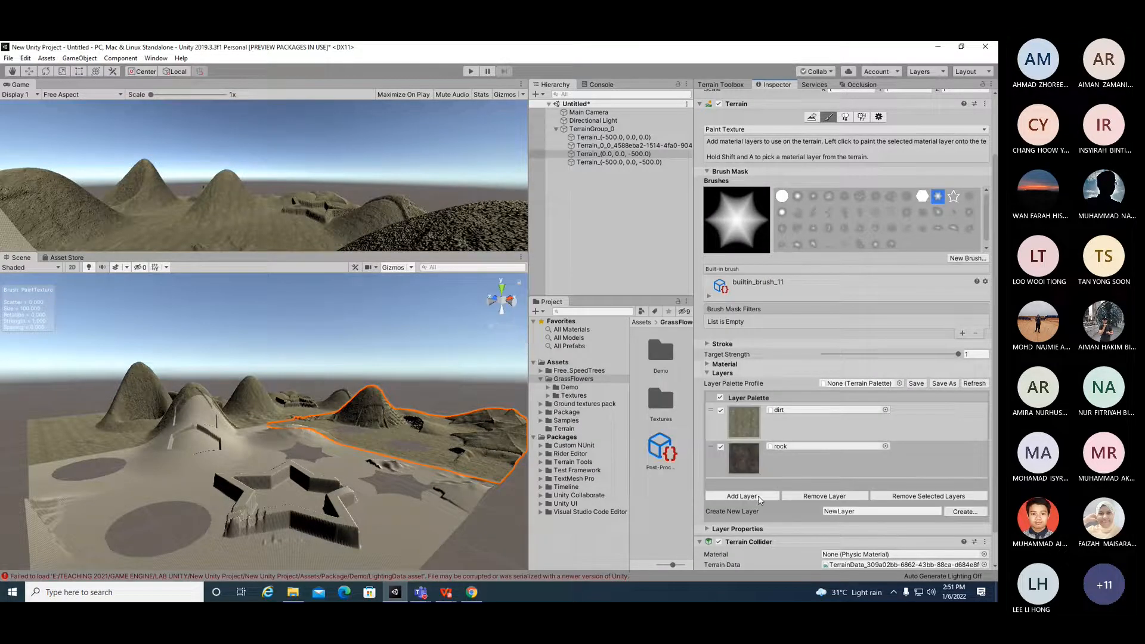
left_click(746, 533)
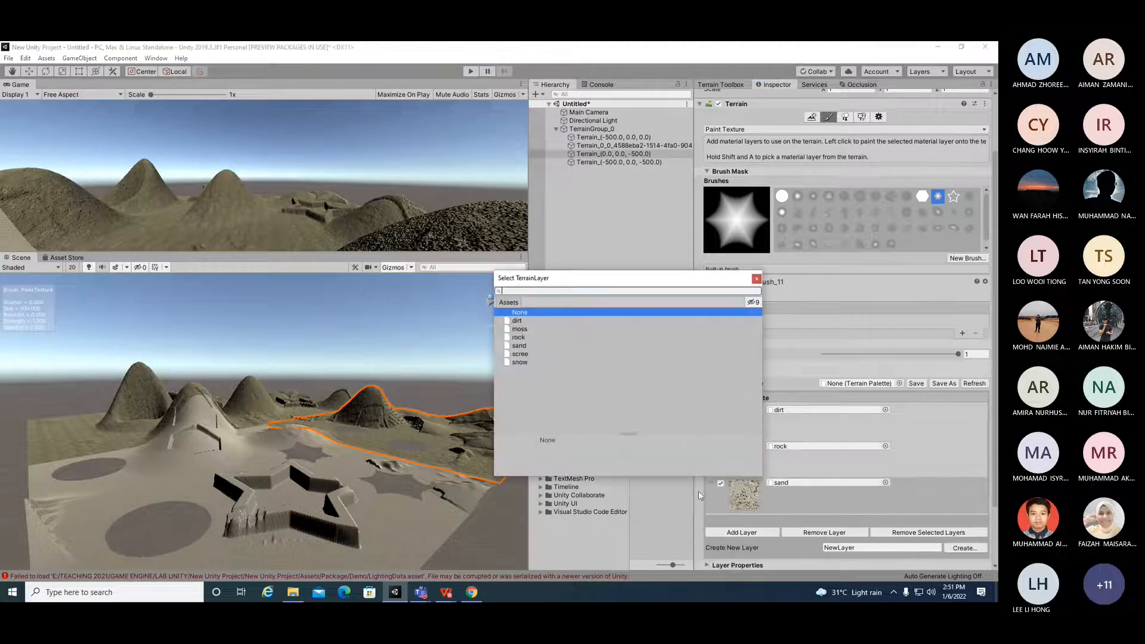
left_click(520, 362)
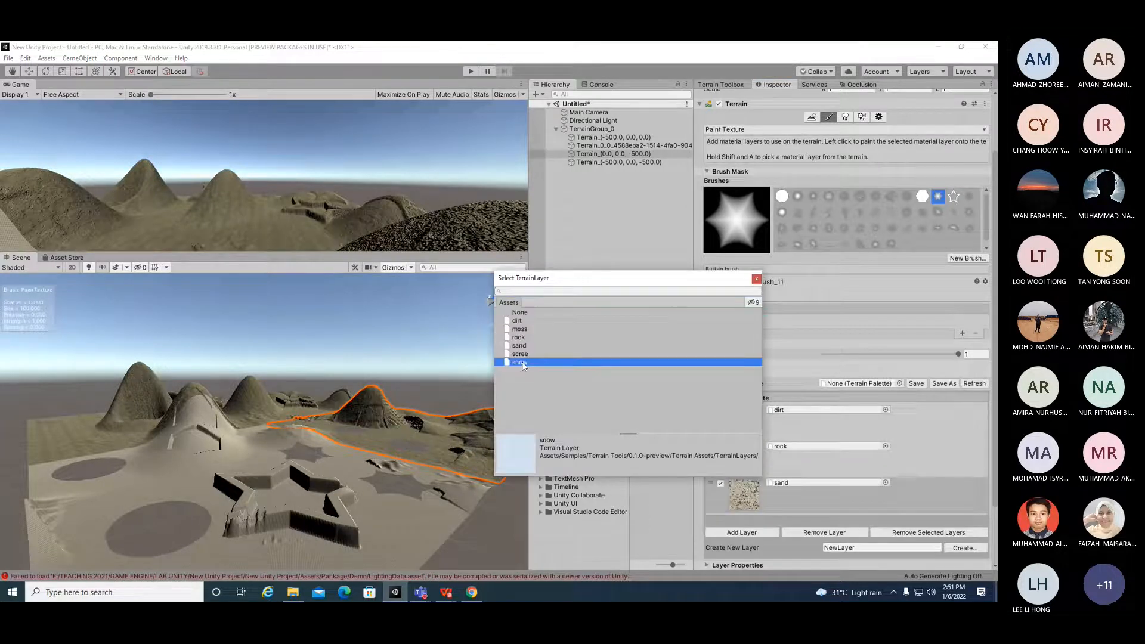
double_click(519, 362)
scroll(418, 453, "down", 4)
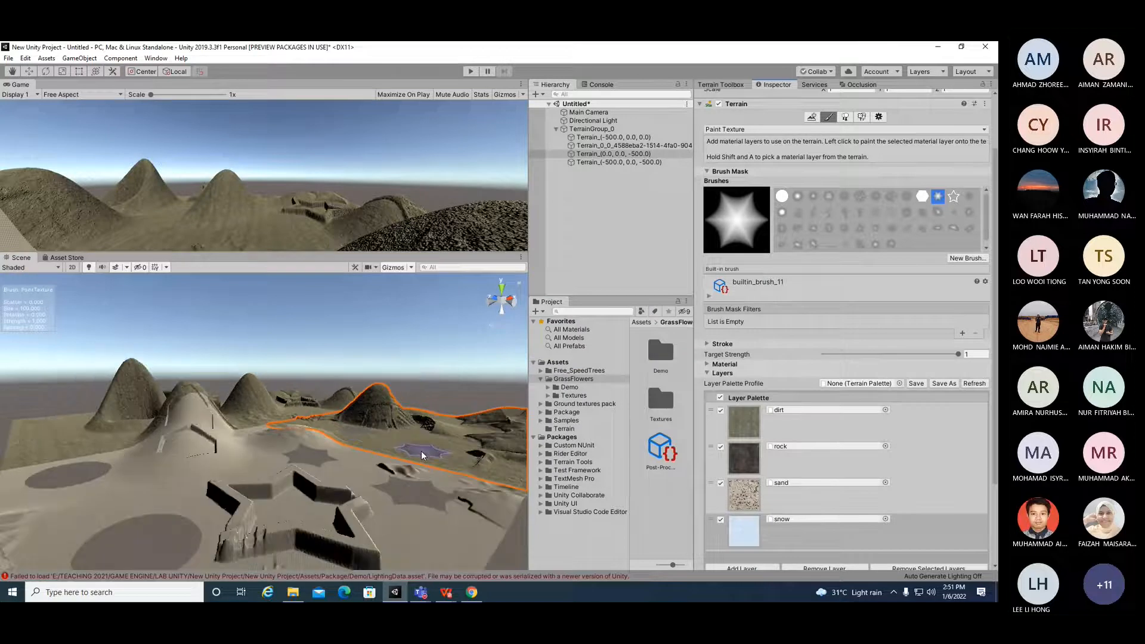
Step: Choose the round builtin_brush_1 brush for texture painting
right_click_drag(103, 445, 322, 459)
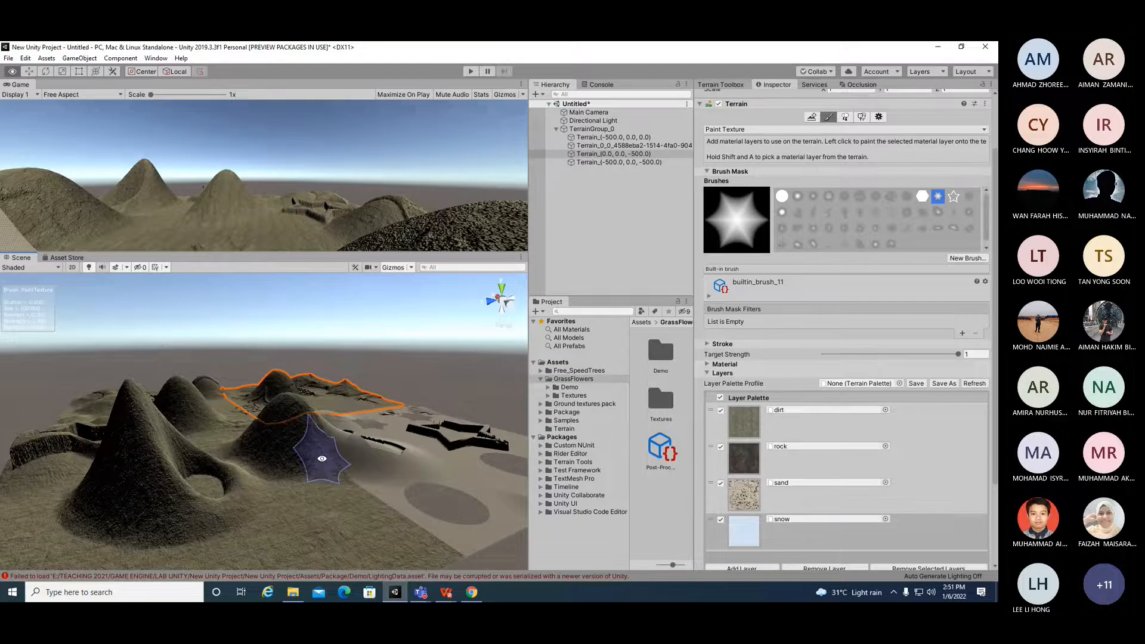
left_click_drag(322, 458, 314, 485, "alt")
scroll(225, 494, "up", 3, "alt")
scroll(270, 501, "down", 2, "alt")
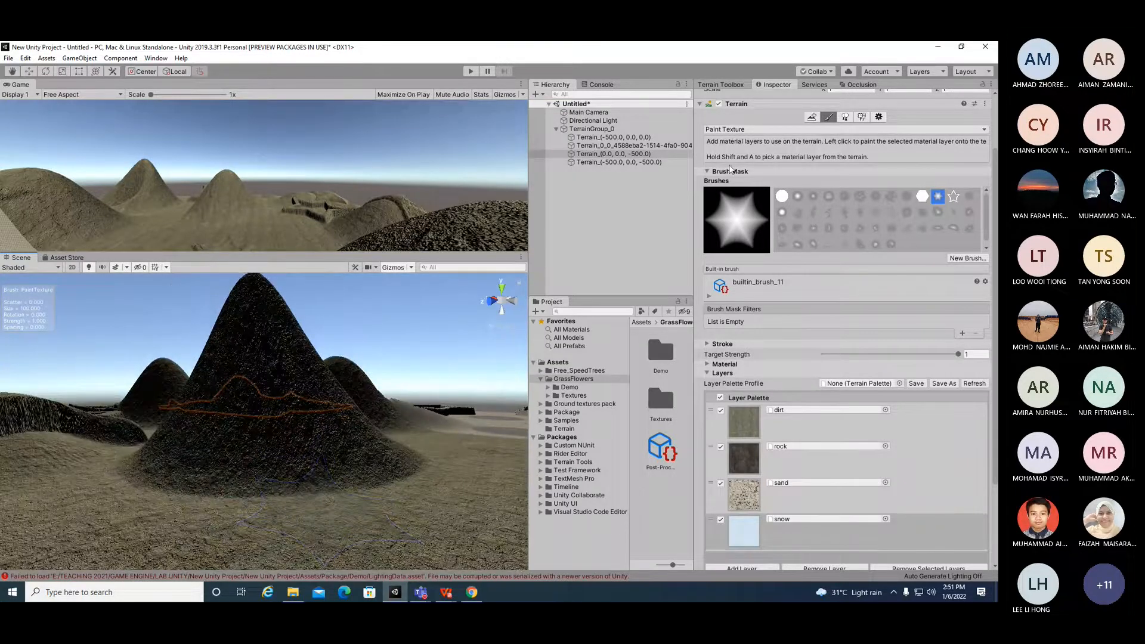
left_click(787, 195)
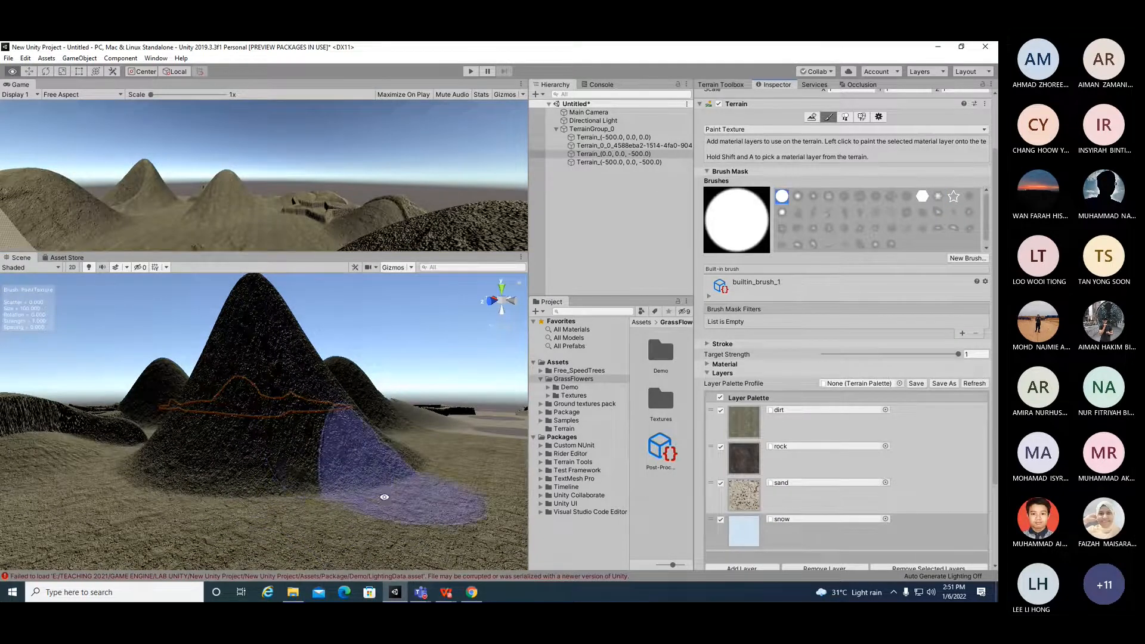
Step: Add the scree layer to the Terrain (0, 0, -500) tile's palette
mouse_move(391, 502)
left_mouse_down("alt")
mouse_move(329, 489)
mouse_move(358, 474)
mouse_move(399, 492)
left_mouse_up("alt")
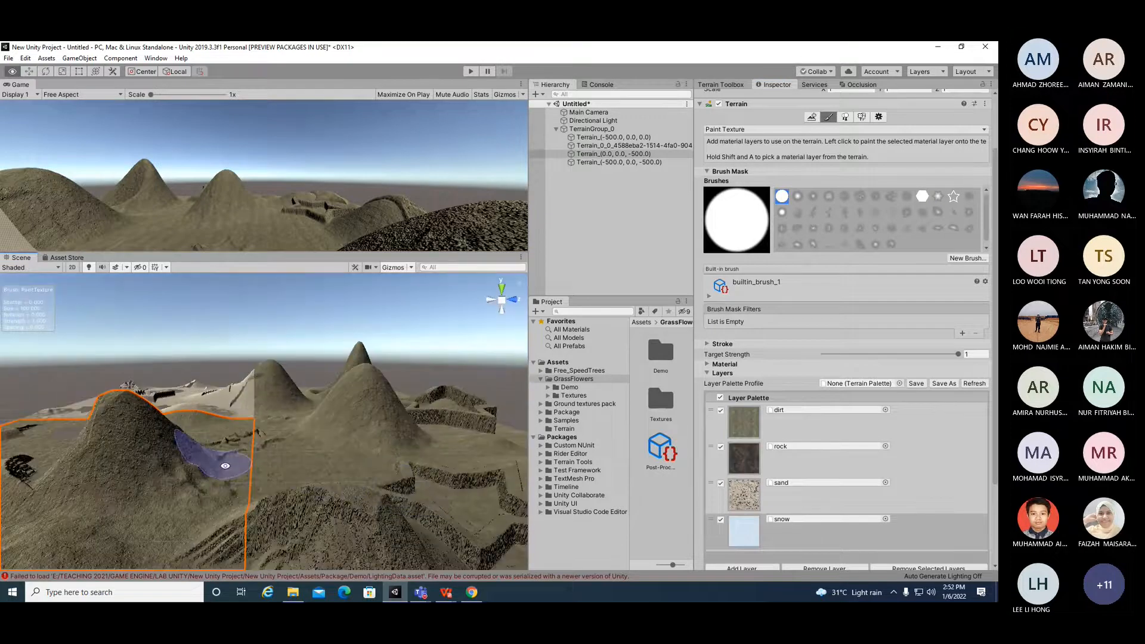
left_click_drag(225, 465, 431, 424, "alt")
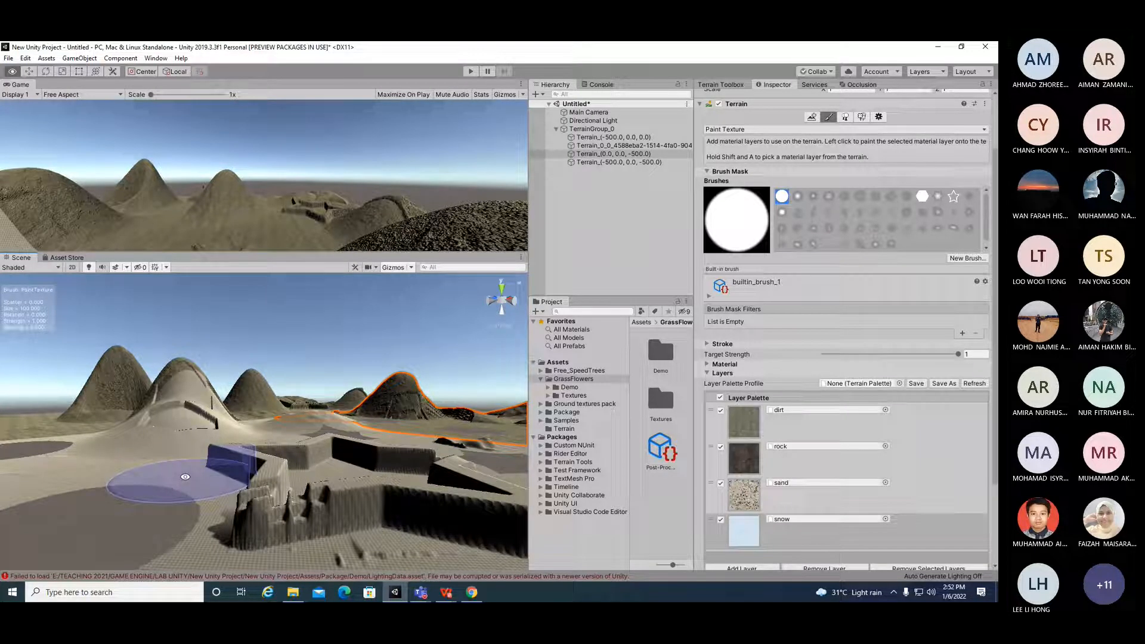
mouse_move(185, 477)
left_mouse_down("alt")
mouse_move(334, 517)
mouse_move(312, 488)
mouse_move(220, 527)
mouse_move(230, 509)
mouse_move(272, 557)
mouse_move(304, 546)
mouse_move(275, 488)
left_mouse_up("alt")
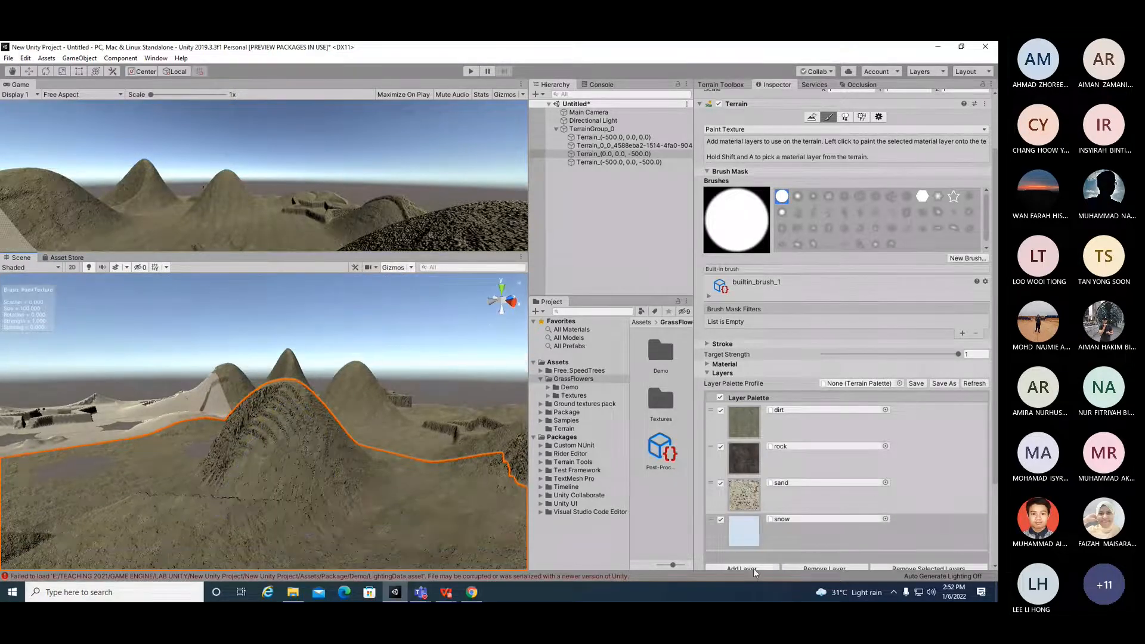
left_click(742, 568)
double_click(520, 354)
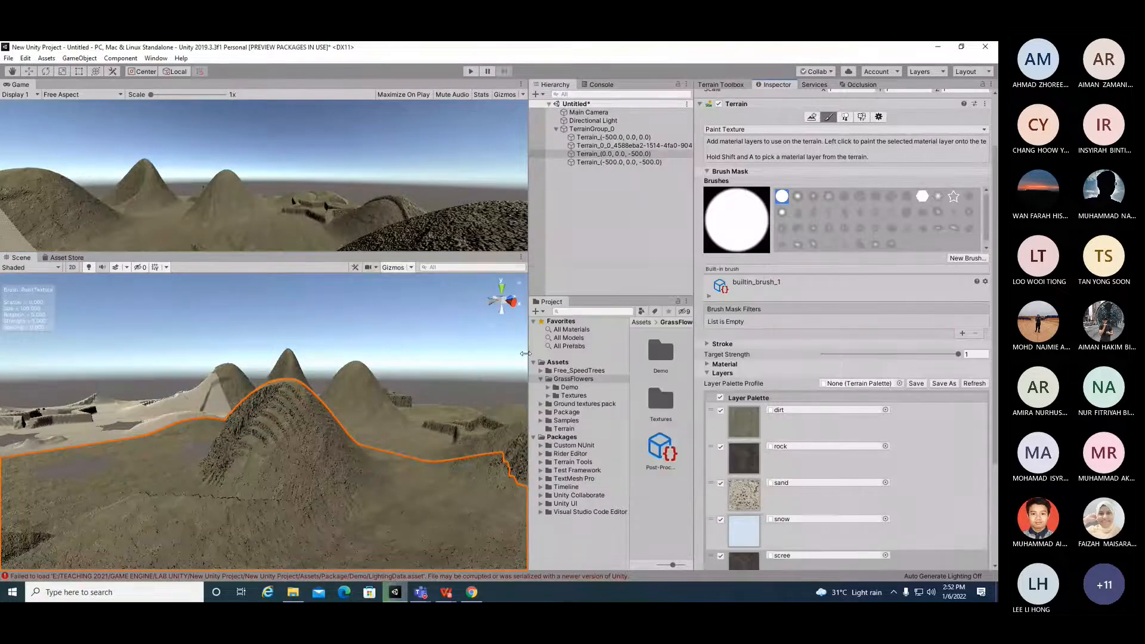
Step: Add the moss layer to the same palette and tick the scree layer
scroll(754, 505, "down", 4)
scroll(753, 505, "up", 4)
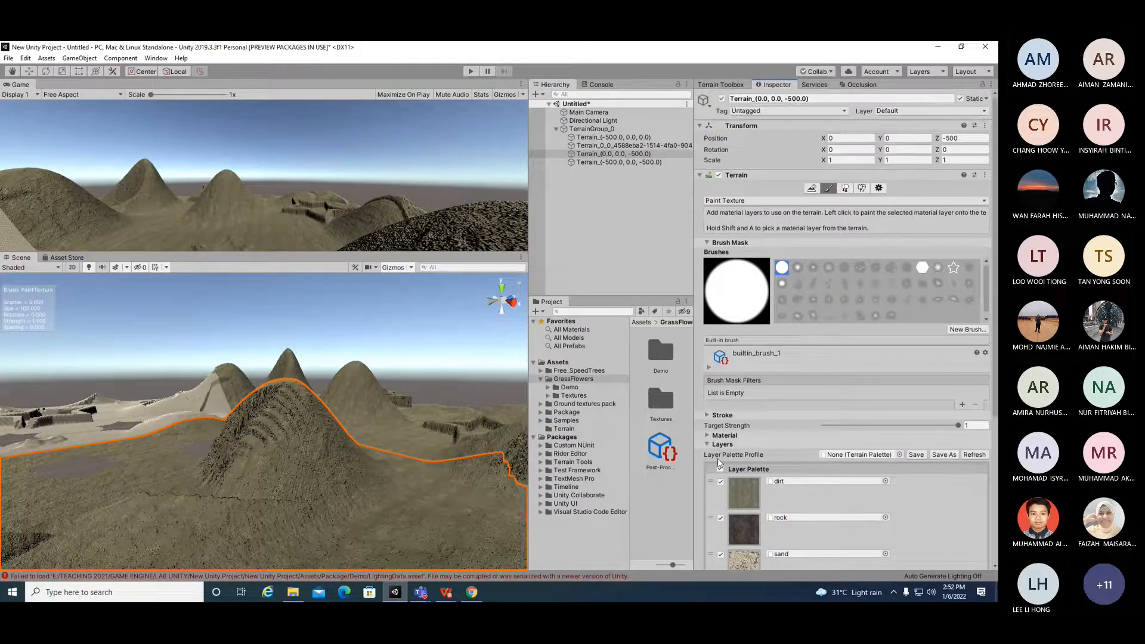
scroll(717, 458, "down", 3)
left_click(745, 490)
left_click(520, 330)
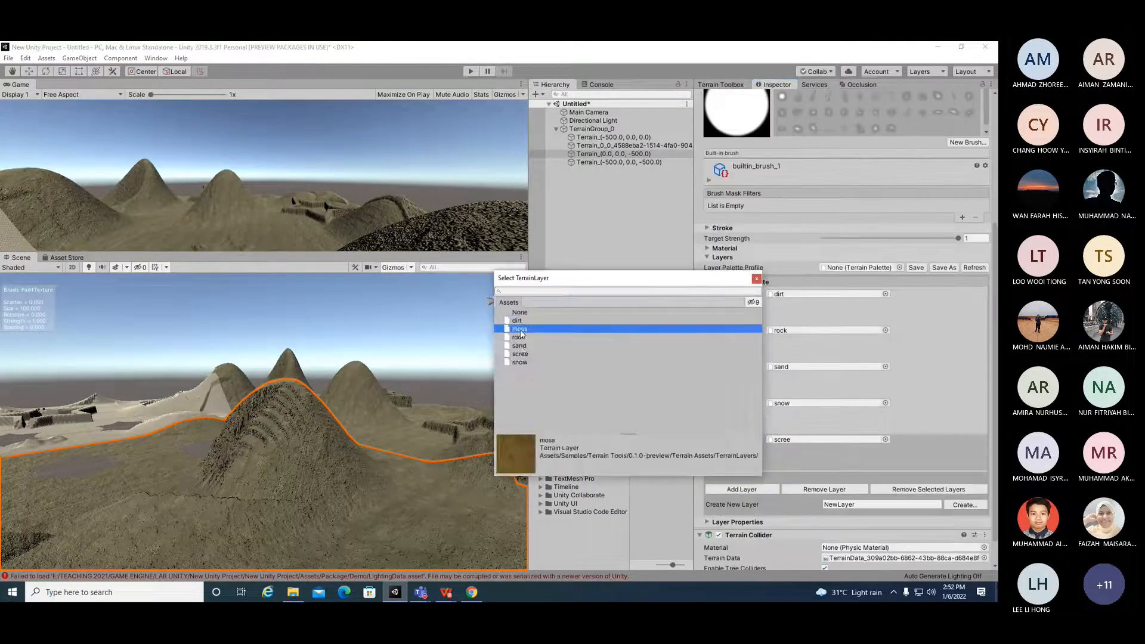
double_click(520, 330)
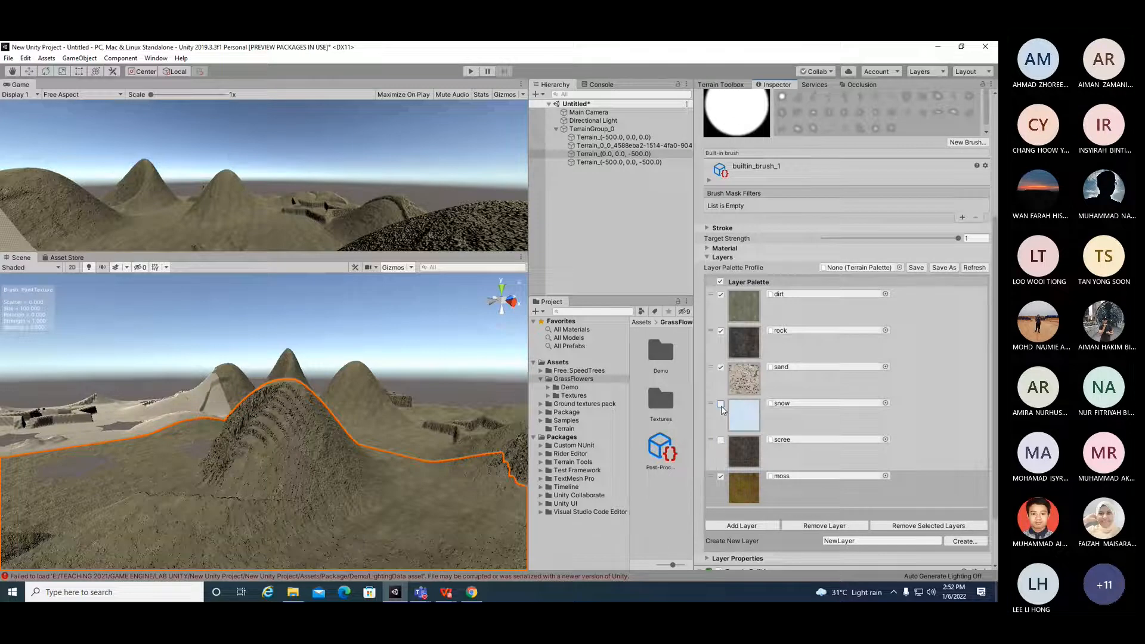
left_click(722, 441)
Step: Select the Terrain (-500, 0, -500) tile and add dirt, moss and rock layers to its palette
scroll(392, 521, "up", 3)
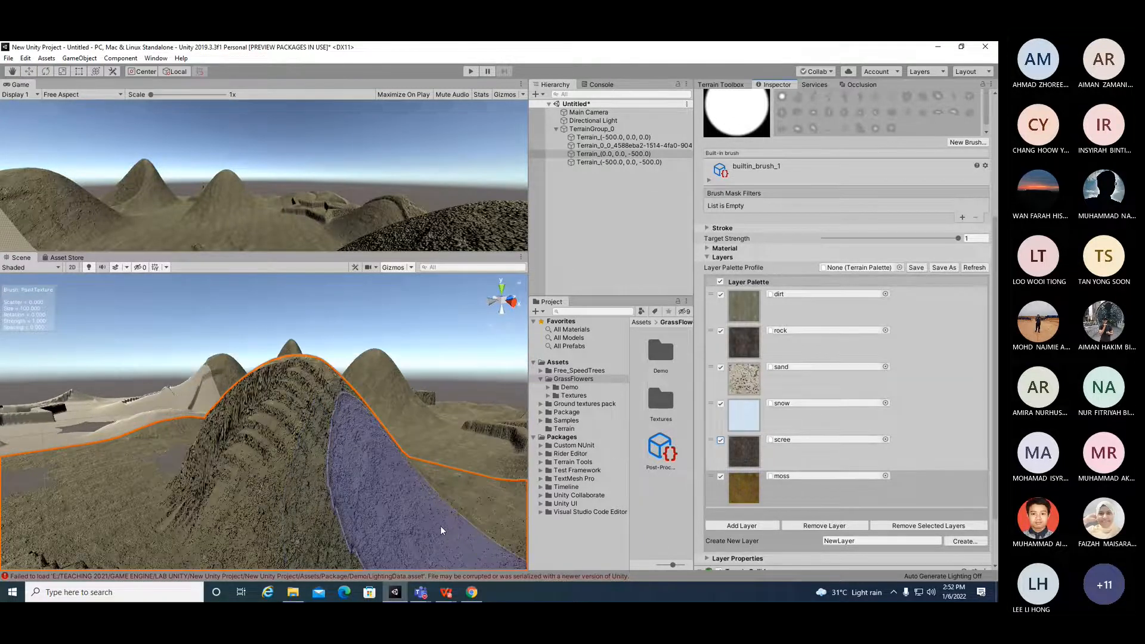
scroll(456, 525, "down", 4)
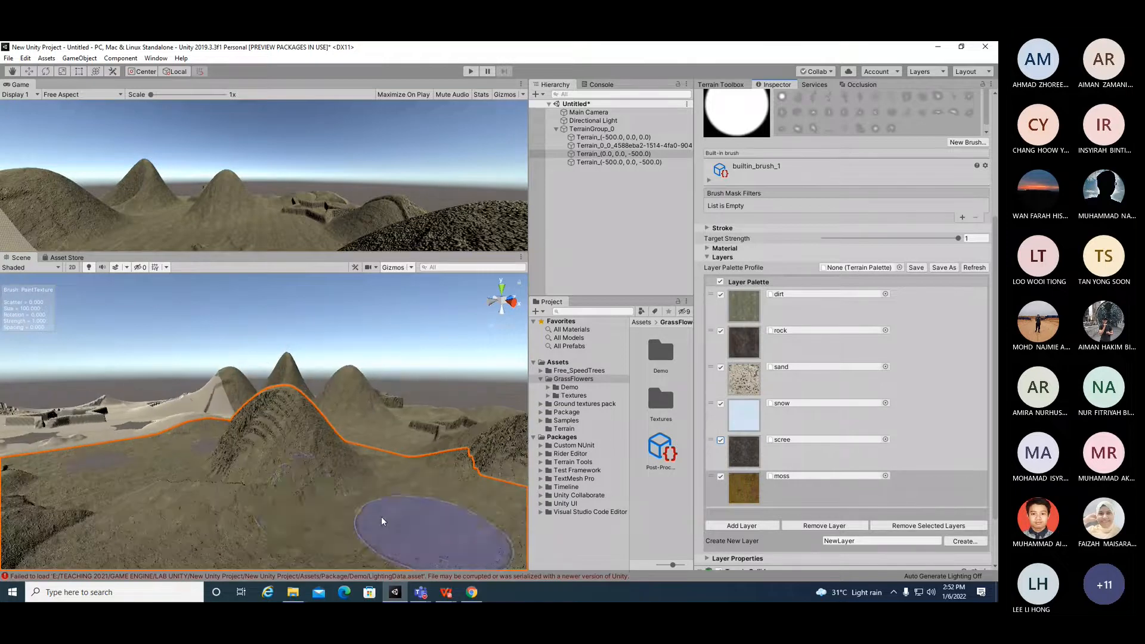
left_click_drag(304, 507, 424, 494, "alt")
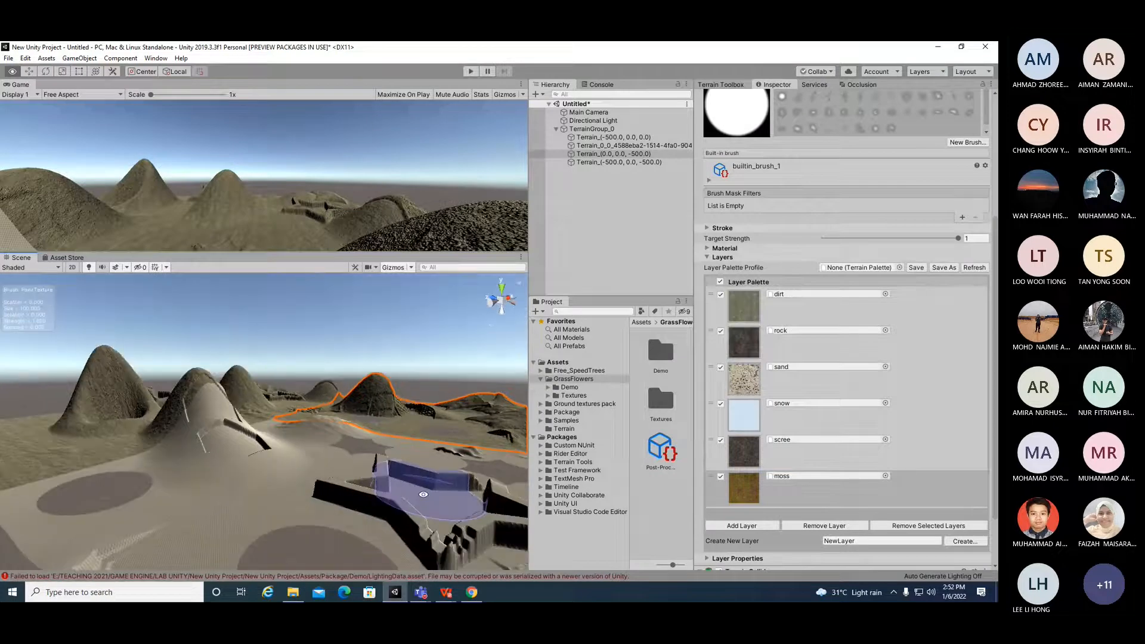
left_click(424, 494)
left_click(742, 480)
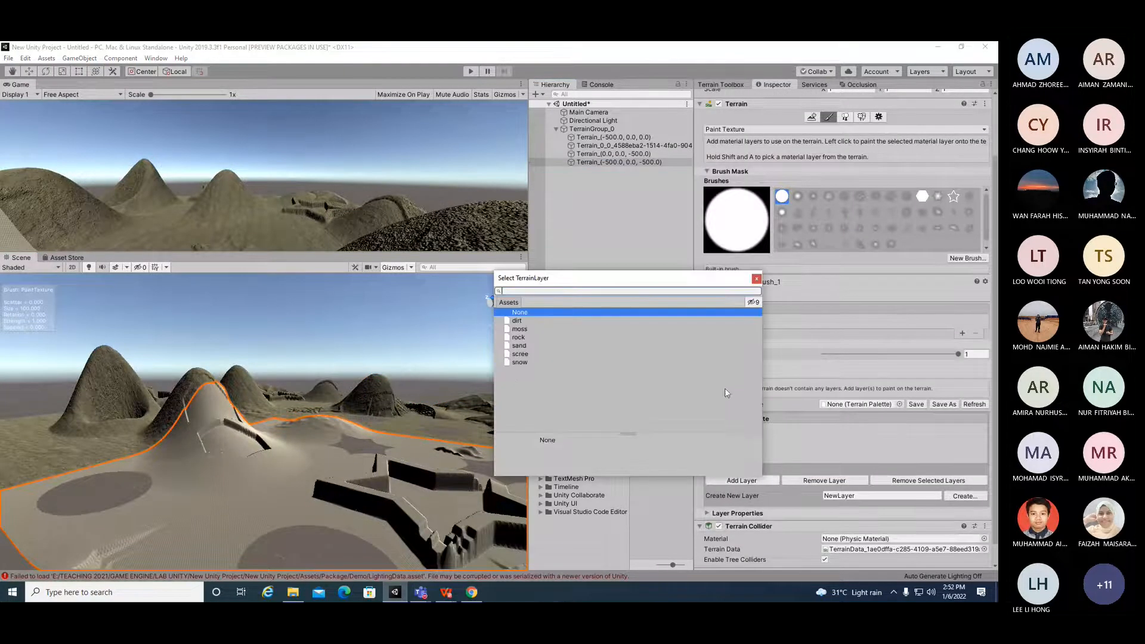
double_click(517, 320)
left_click(743, 459)
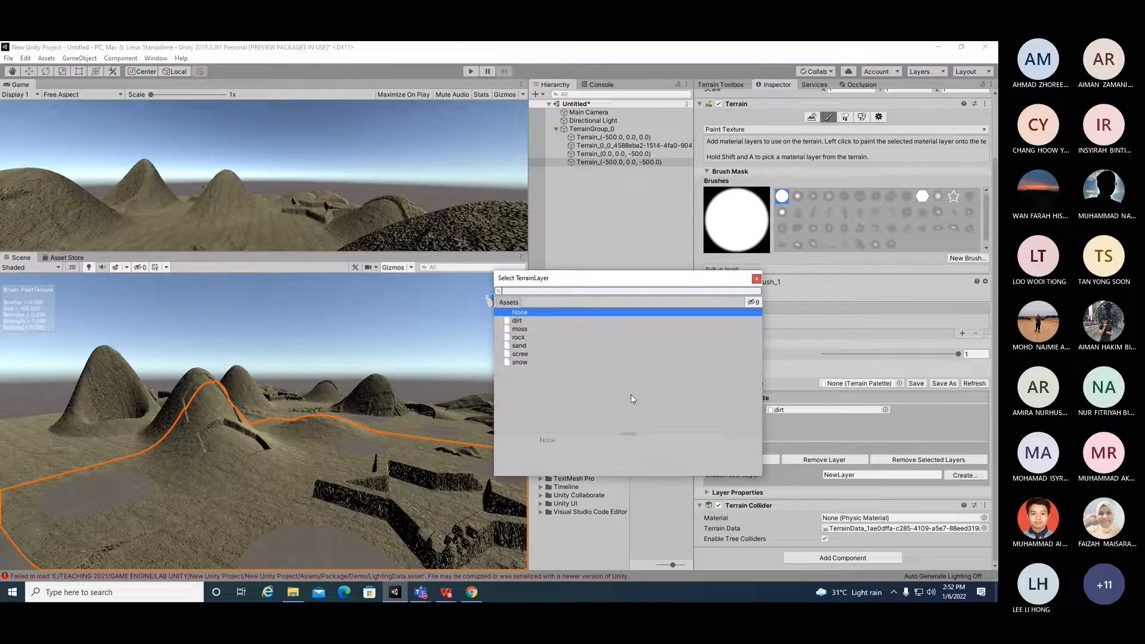
double_click(519, 328)
left_click(706, 473)
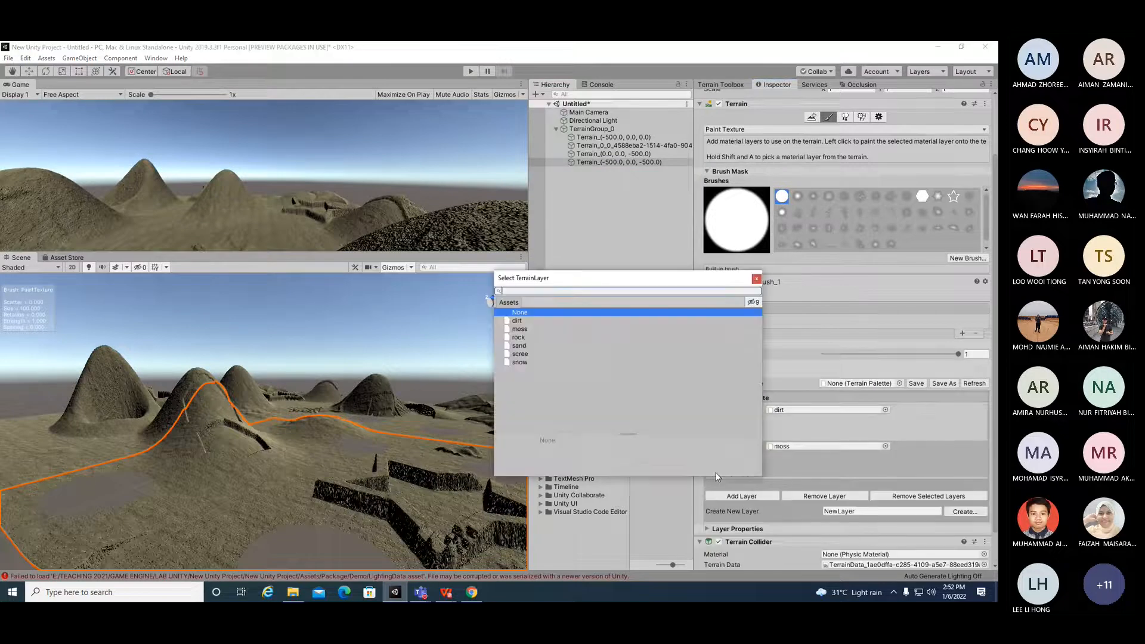
double_click(518, 336)
Step: Add sand, scree and snow layers to the Terrain (-500, 0, -500) palette
left_click(753, 532)
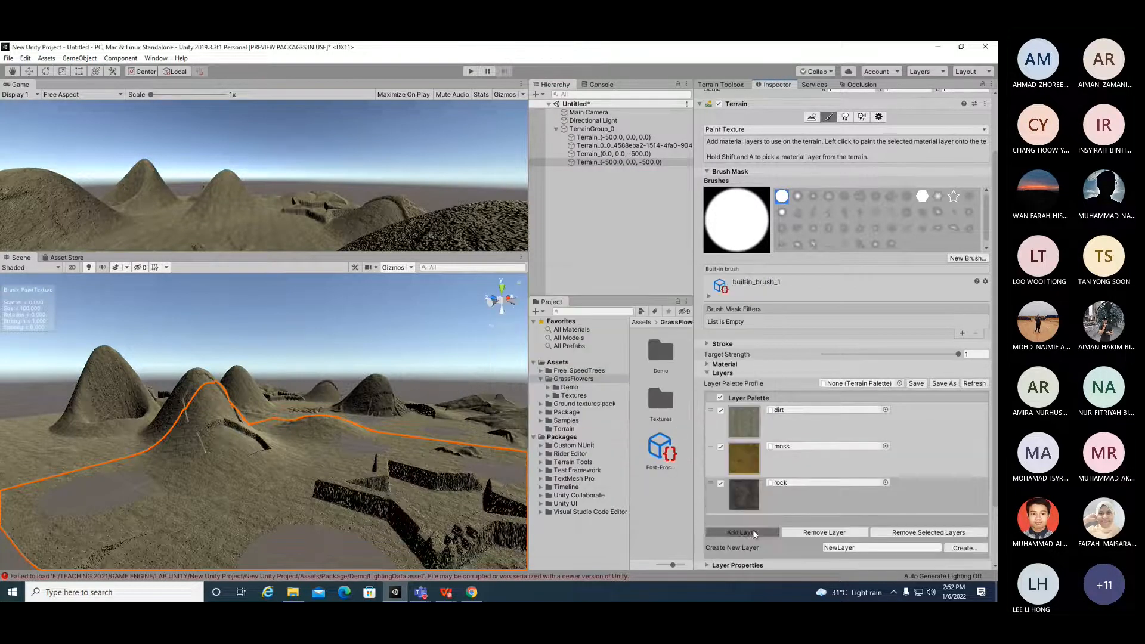
double_click(519, 345)
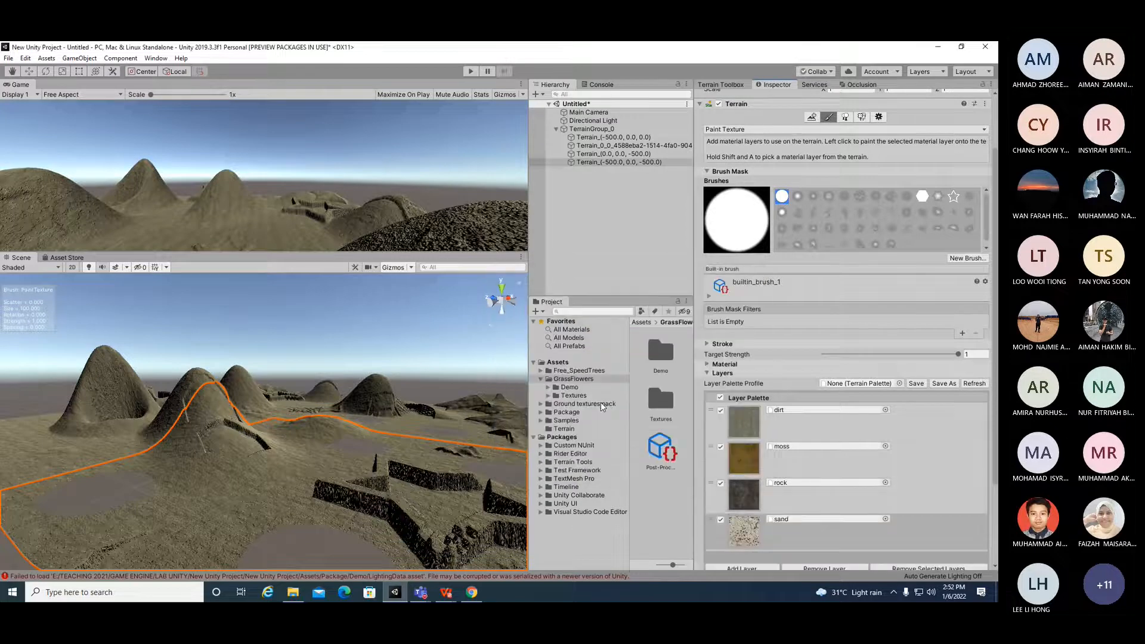
left_click(741, 567)
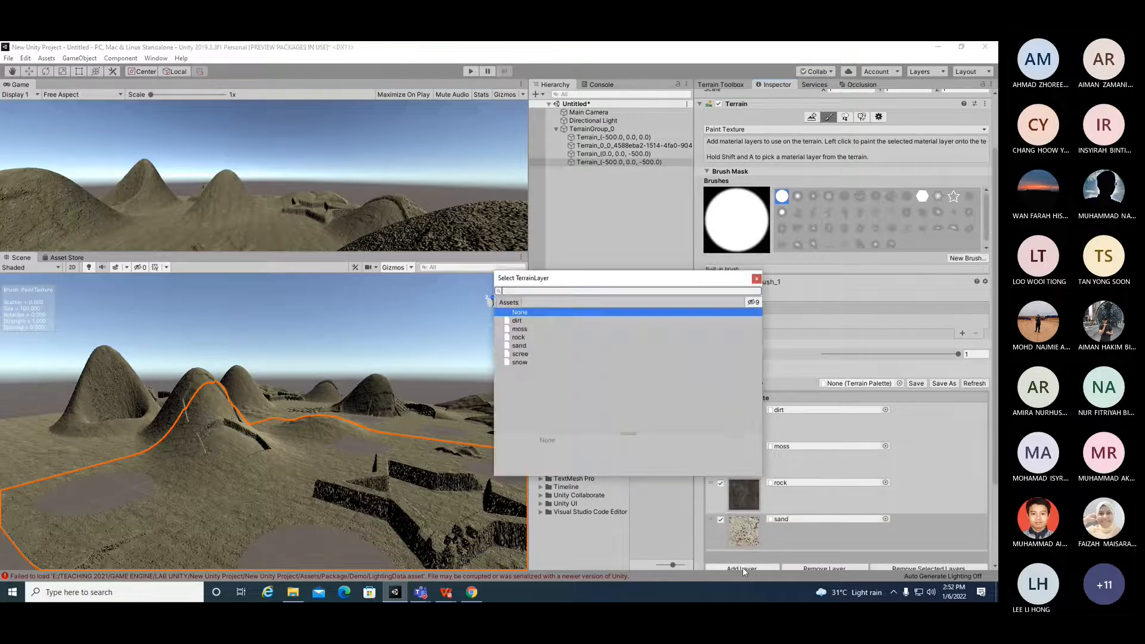
left_click(523, 355)
double_click(522, 356)
left_click(748, 462)
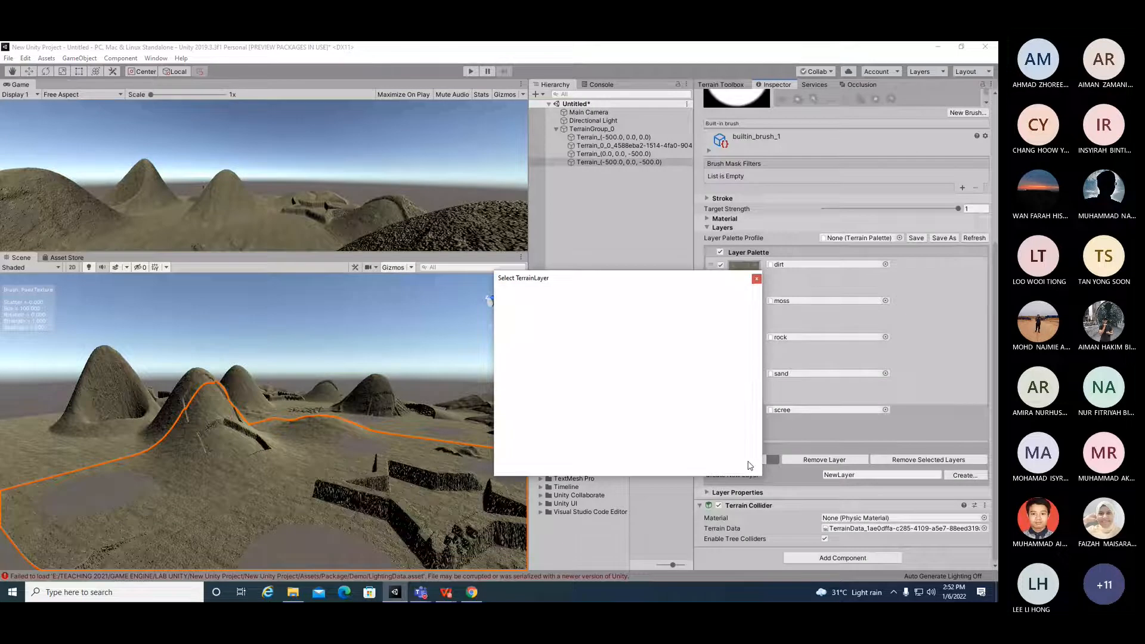
double_click(498, 447)
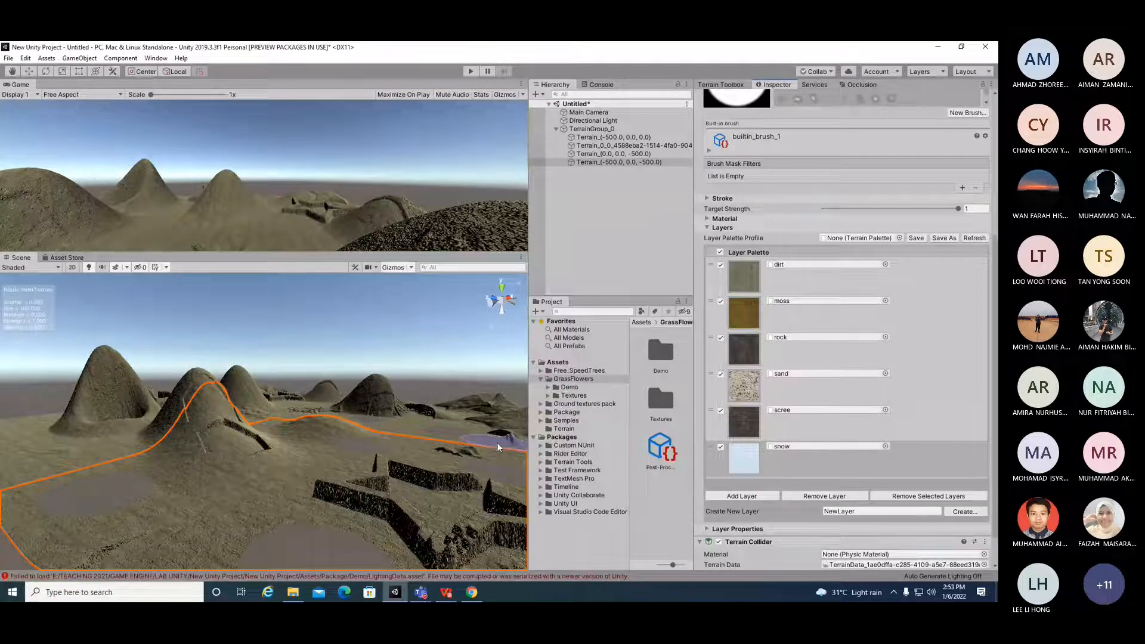
Step: Orbit around the scene to examine the textured terrain tiles
mouse_move(216, 471)
left_mouse_down("alt")
mouse_move(370, 504)
mouse_move(405, 530)
mouse_move(498, 539)
left_mouse_up("alt")
scroll(165, 475, "up", 3)
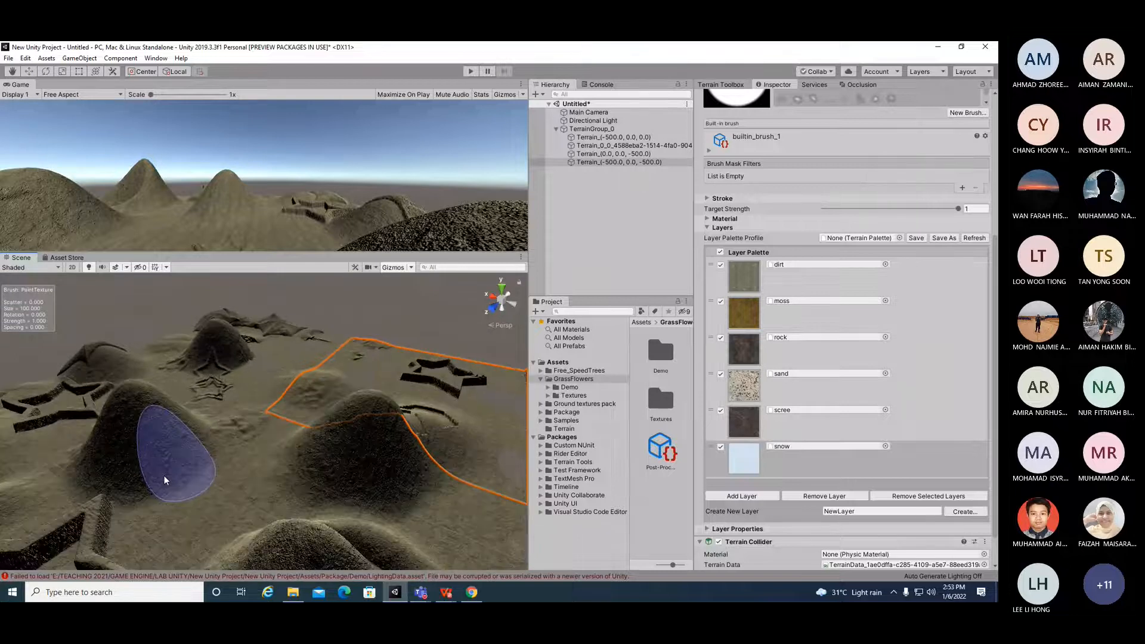
mouse_move(165, 480)
left_mouse_down("alt")
mouse_move(460, 345)
mouse_move(270, 447)
mouse_move(478, 421)
left_mouse_up("alt")
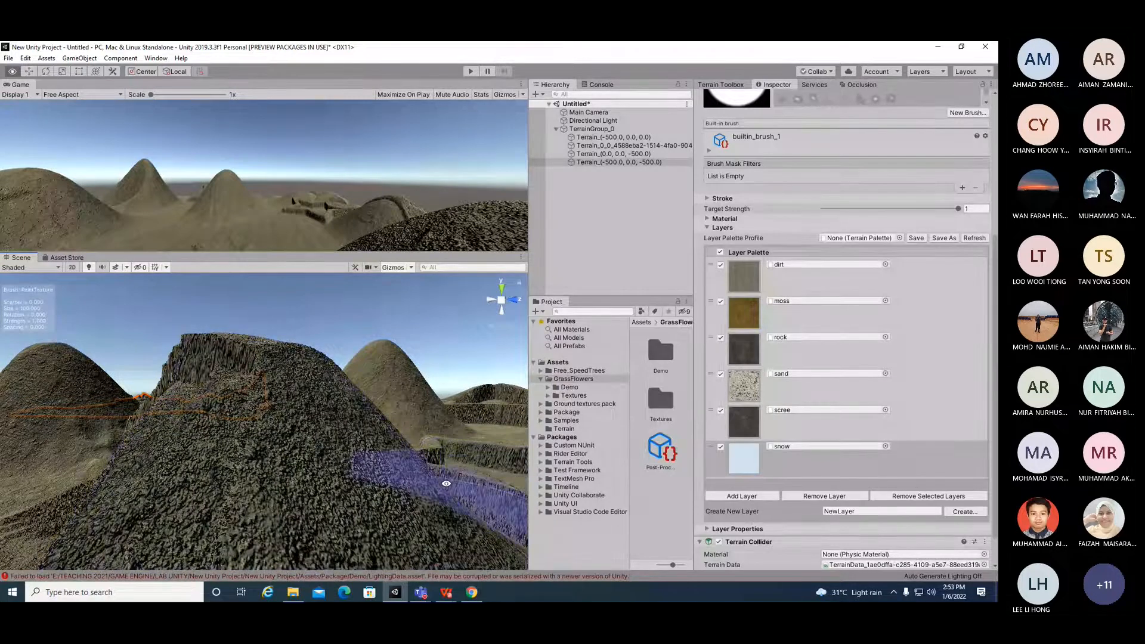
mouse_move(415, 452)
left_mouse_down("alt")
mouse_move(382, 500)
mouse_move(391, 453)
mouse_move(454, 499)
left_mouse_up("alt")
left_click_drag(249, 487, 418, 514, "alt")
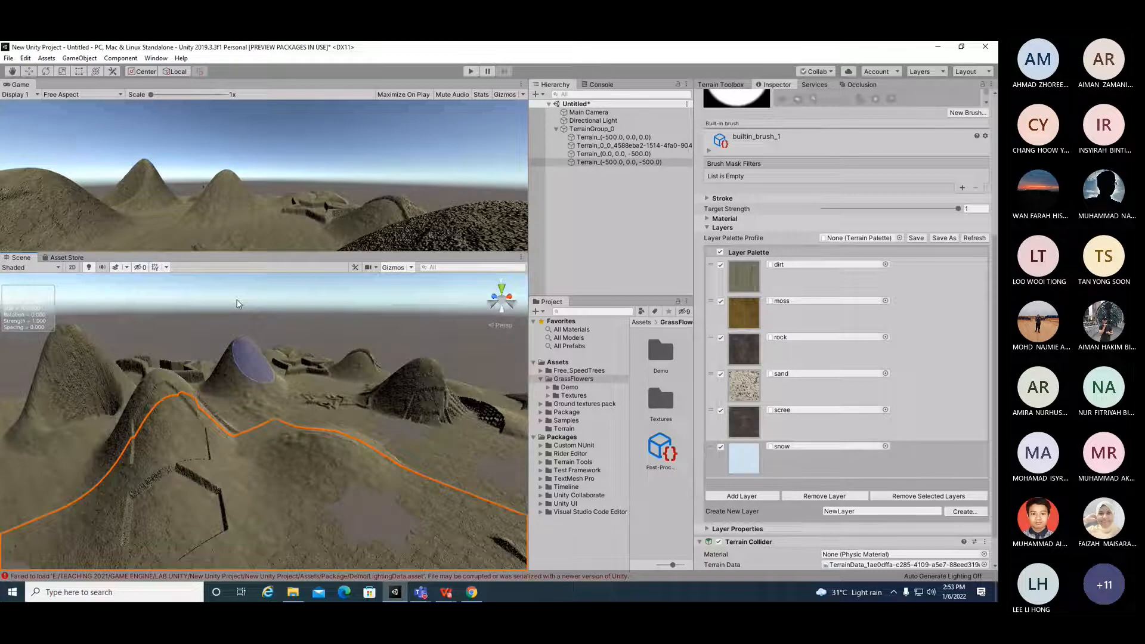
left_click_drag(237, 253, 237, 258)
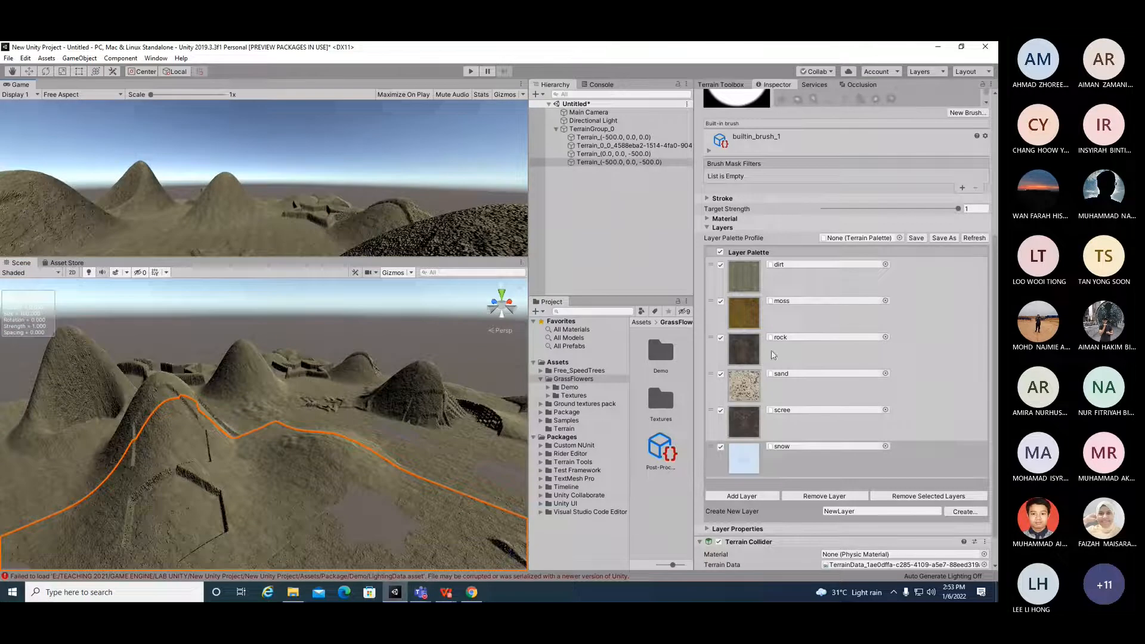
left_click(934, 380)
scroll(711, 345, "up", 3)
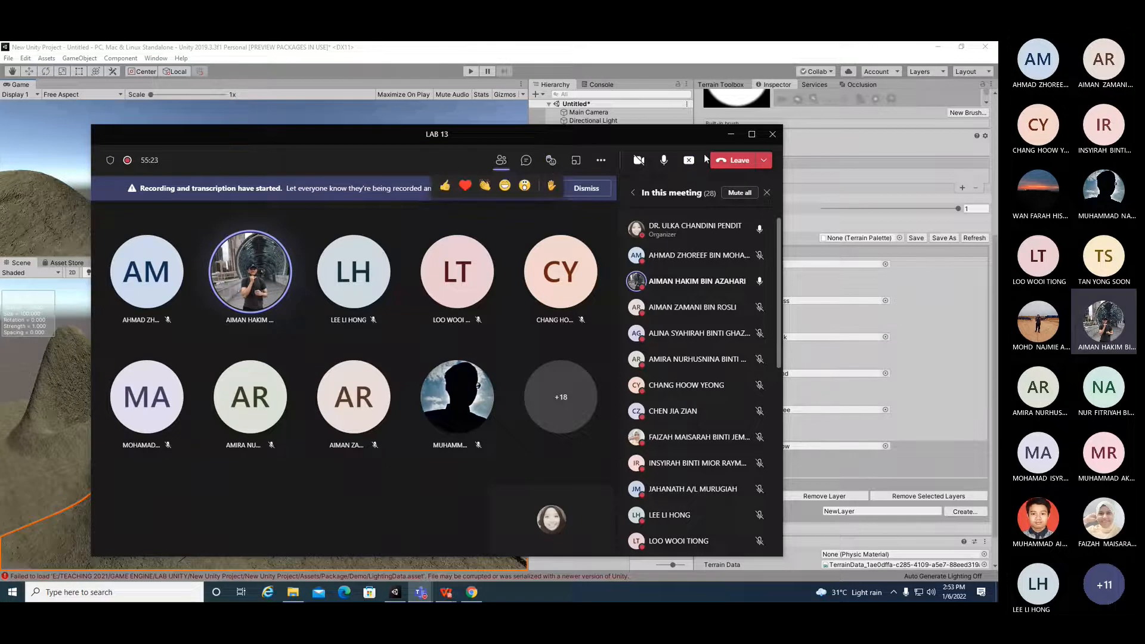
left_click(731, 135)
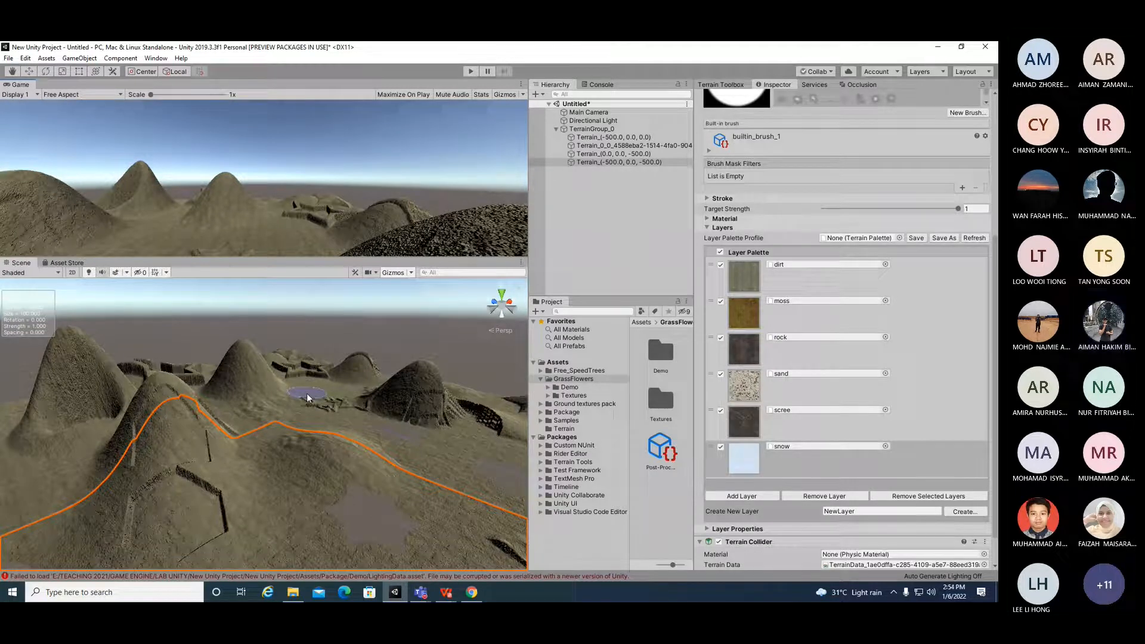
key("alt")
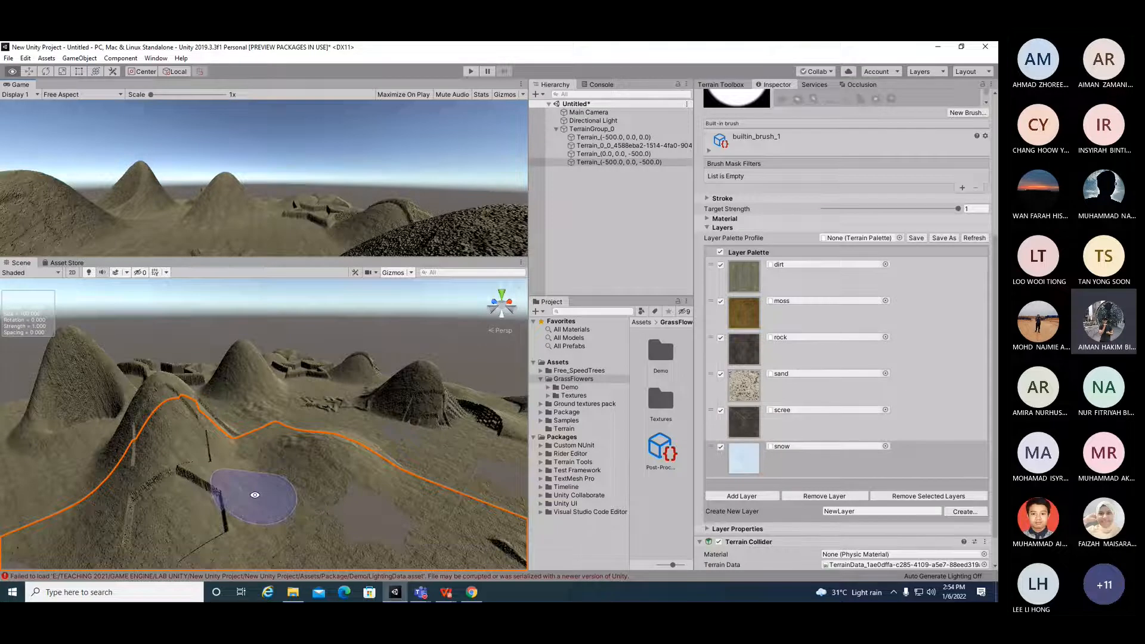
mouse_move(254, 495)
left_mouse_down("alt")
mouse_move(214, 486)
mouse_move(218, 495)
mouse_move(178, 454)
mouse_move(163, 492)
mouse_move(220, 491)
mouse_move(175, 495)
left_mouse_up("alt")
mouse_move(393, 498)
left_mouse_down("alt")
mouse_move(349, 480)
mouse_move(440, 478)
mouse_move(276, 485)
mouse_move(235, 524)
mouse_move(98, 504)
mouse_move(197, 460)
mouse_move(192, 499)
mouse_move(208, 518)
mouse_move(241, 519)
mouse_move(299, 478)
mouse_move(362, 460)
mouse_move(405, 471)
mouse_move(299, 477)
mouse_move(334, 498)
mouse_move(380, 502)
mouse_move(442, 455)
mouse_move(411, 489)
mouse_move(268, 471)
mouse_move(286, 452)
mouse_move(304, 537)
mouse_move(286, 540)
mouse_move(280, 518)
mouse_move(316, 491)
mouse_move(191, 485)
mouse_move(324, 491)
mouse_move(327, 481)
mouse_move(403, 475)
mouse_move(170, 475)
mouse_move(343, 546)
mouse_move(397, 486)
mouse_move(379, 523)
mouse_move(310, 525)
mouse_move(268, 463)
mouse_move(249, 465)
mouse_move(356, 486)
mouse_move(369, 519)
mouse_move(358, 501)
mouse_move(311, 518)
left_mouse_up("alt")
scroll(312, 517, "up", 6)
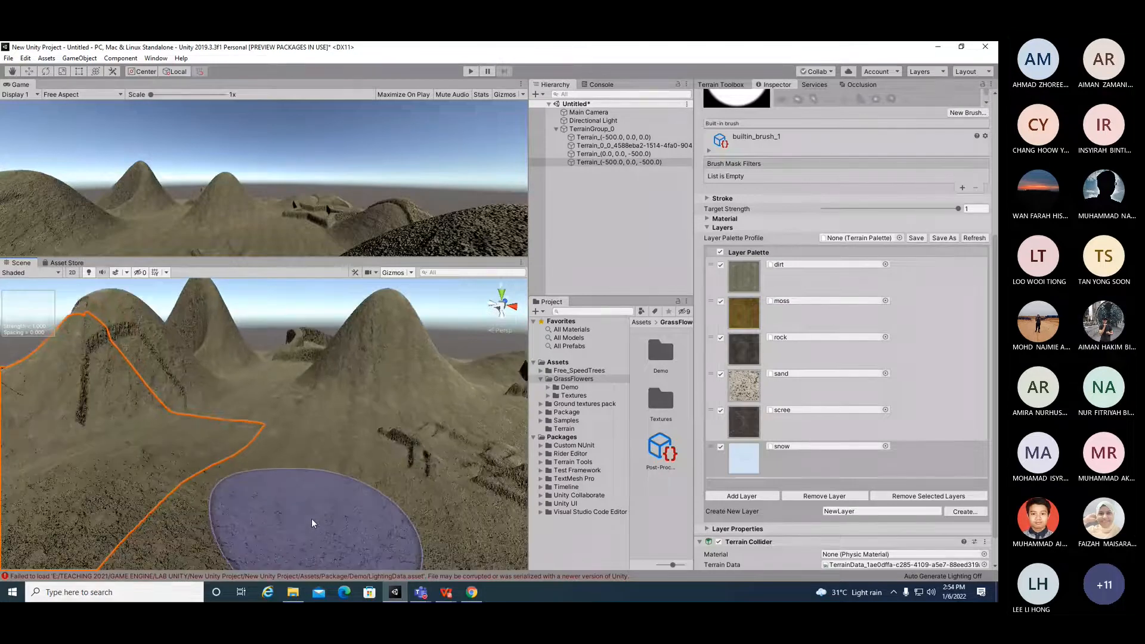
scroll(311, 518, "down", 2)
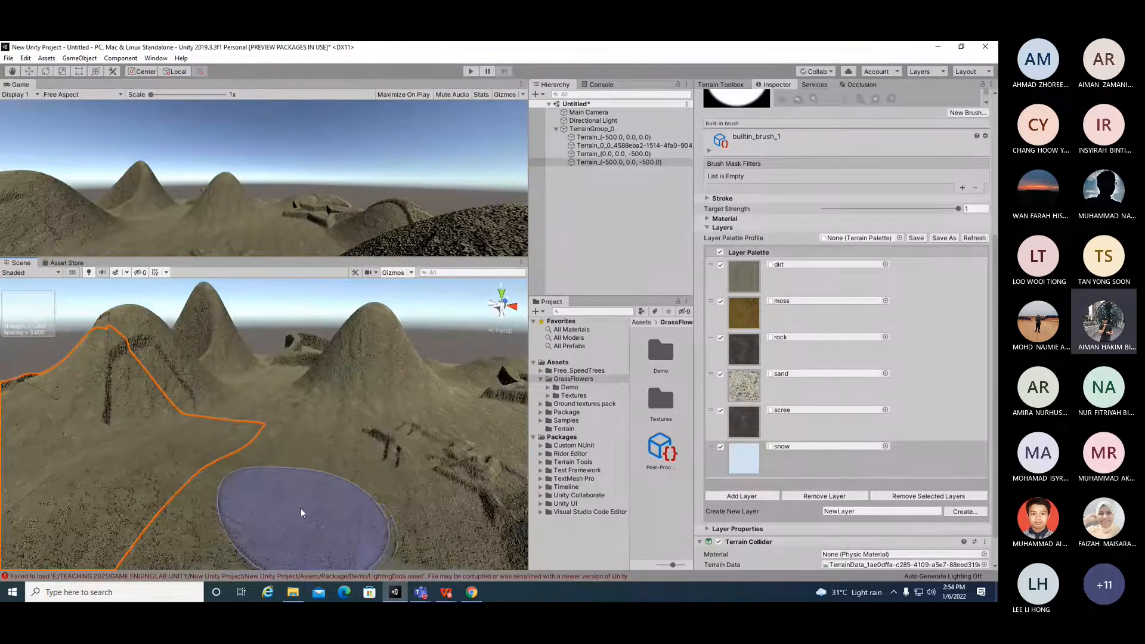
scroll(302, 512, "up", 2)
scroll(305, 490, "up", 5)
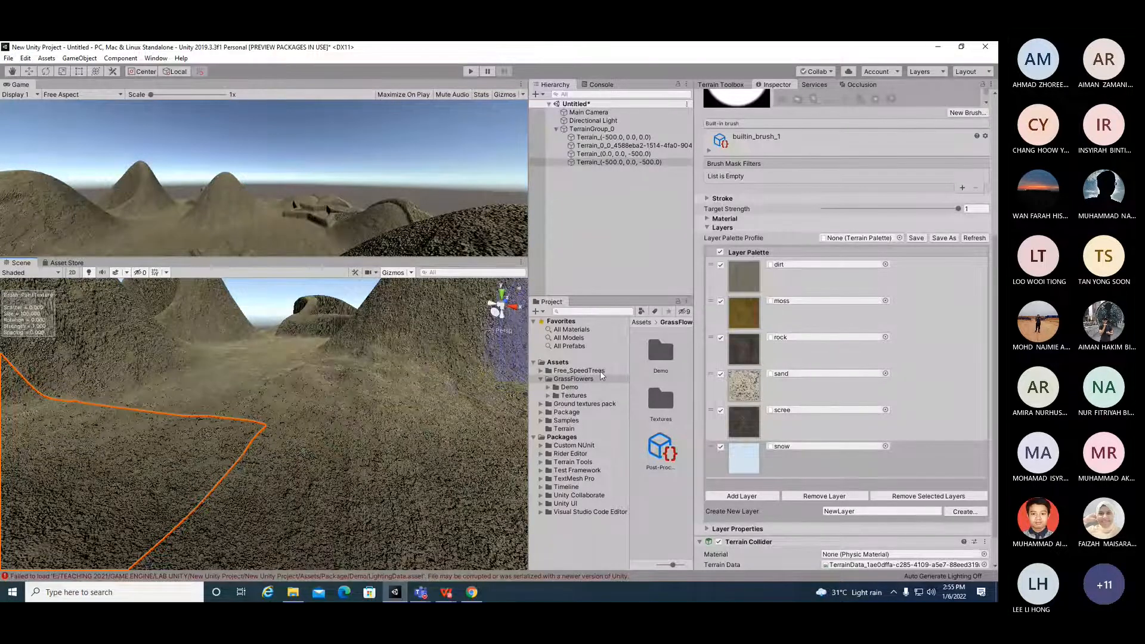
Step: Switch the Terrain (-500, 0, -500) tile to the Paint Trees tool and open the Add Tree dialog
left_click(572, 381)
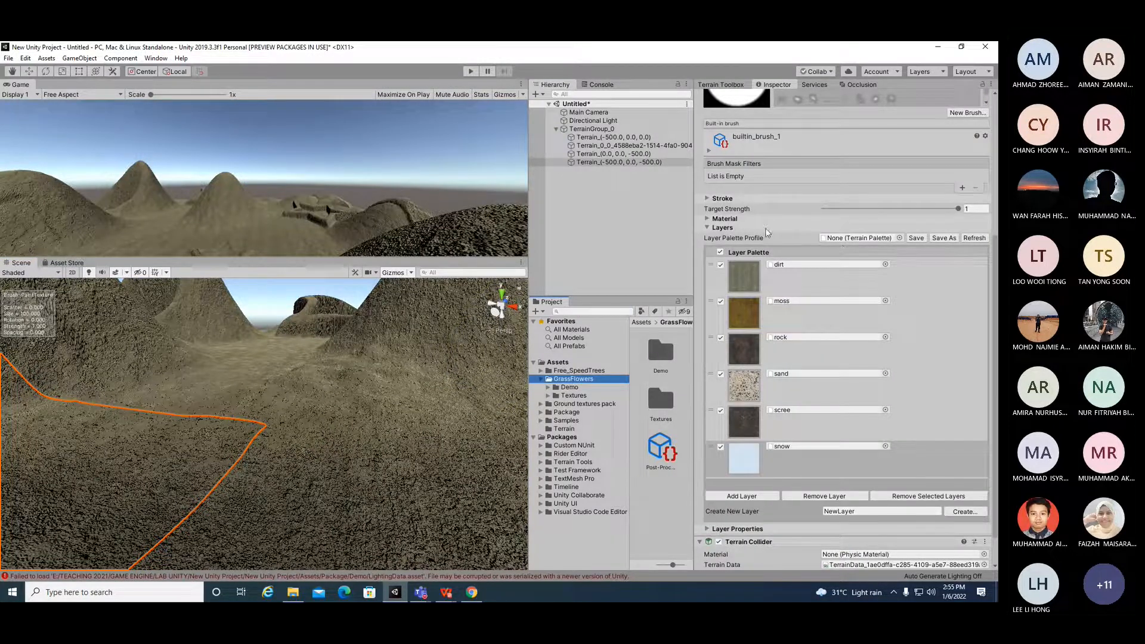
scroll(768, 232, "up", 5)
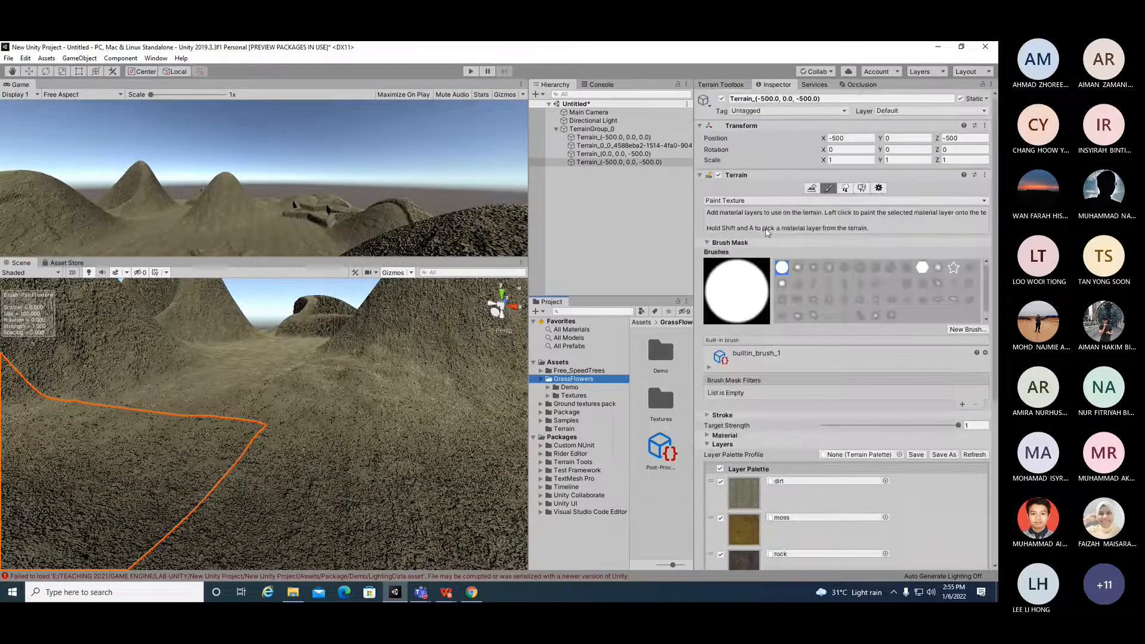
left_click(818, 201)
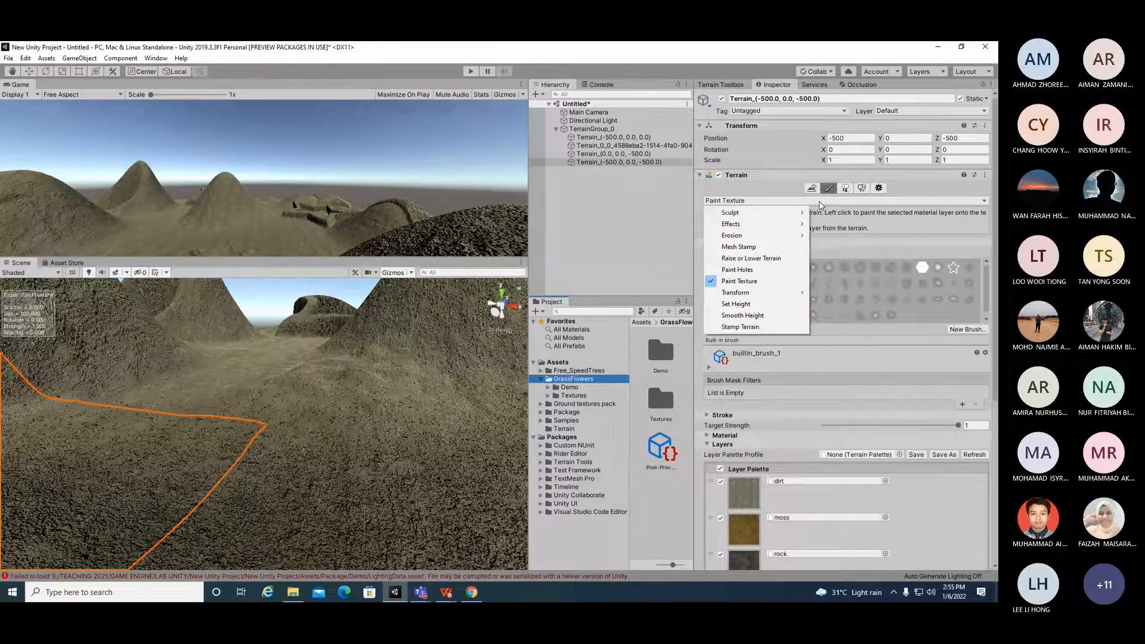
left_click(818, 201)
left_click(862, 188)
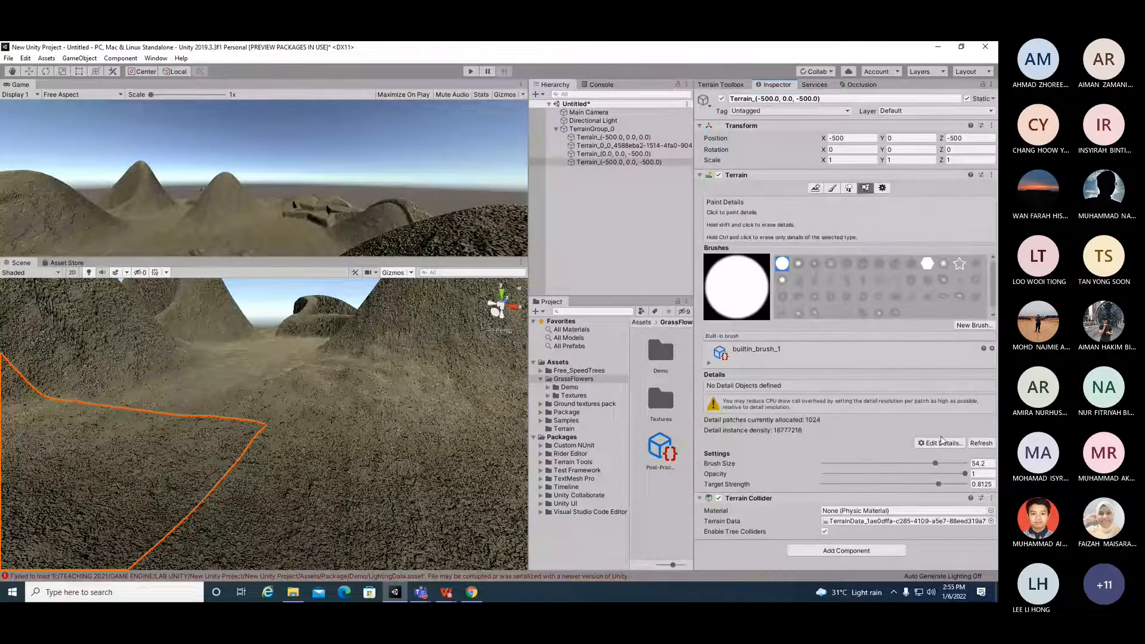
left_click(849, 188)
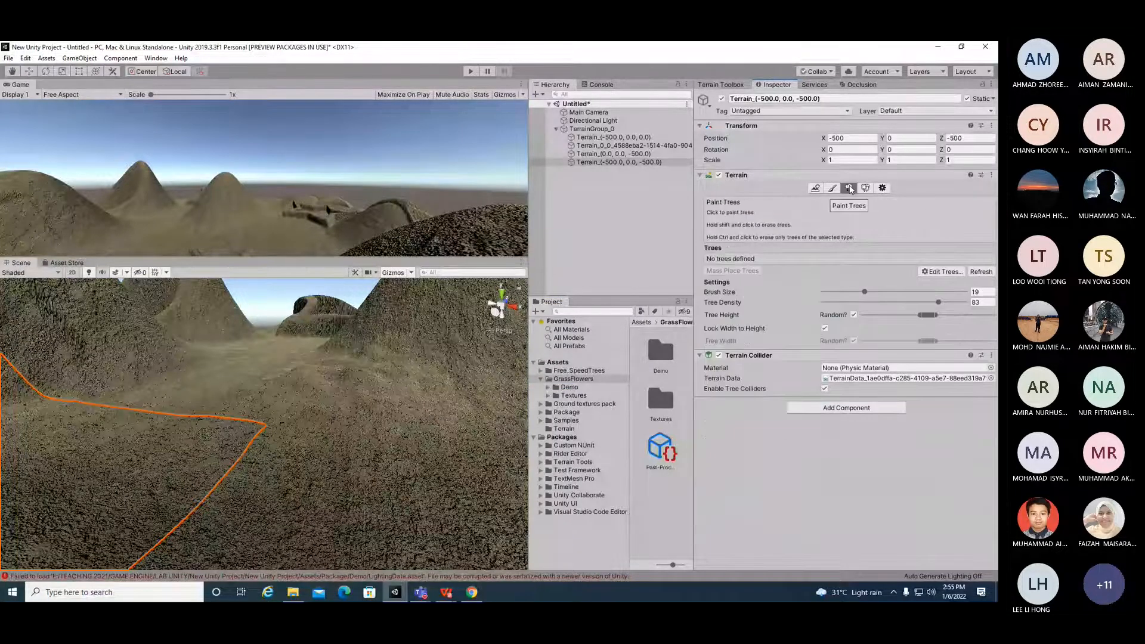
left_click(943, 272)
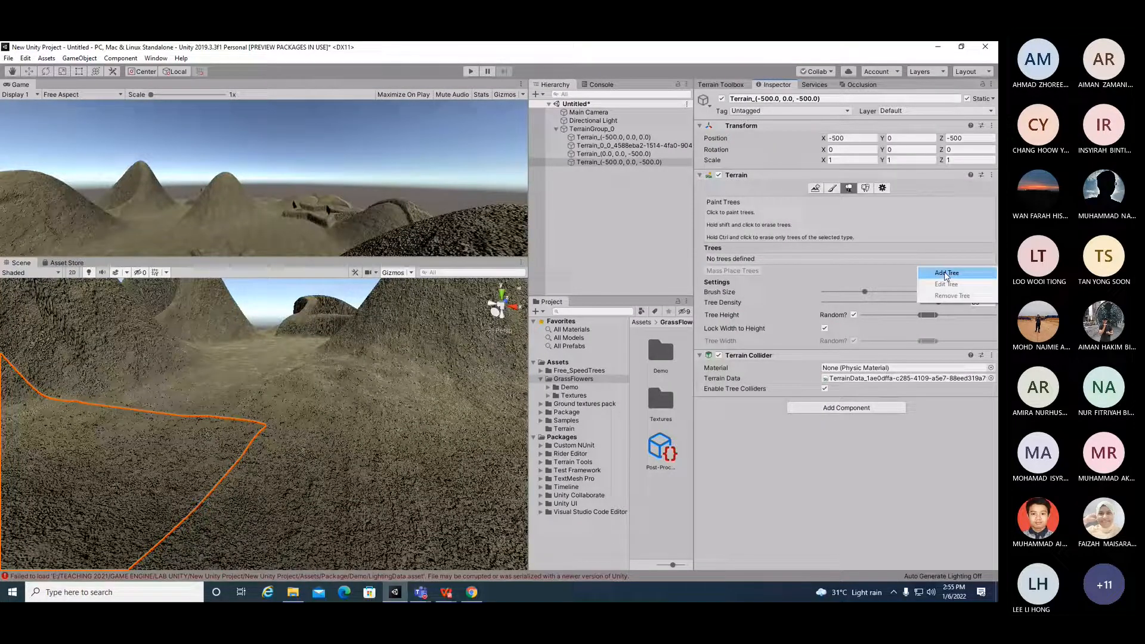
left_click(945, 274)
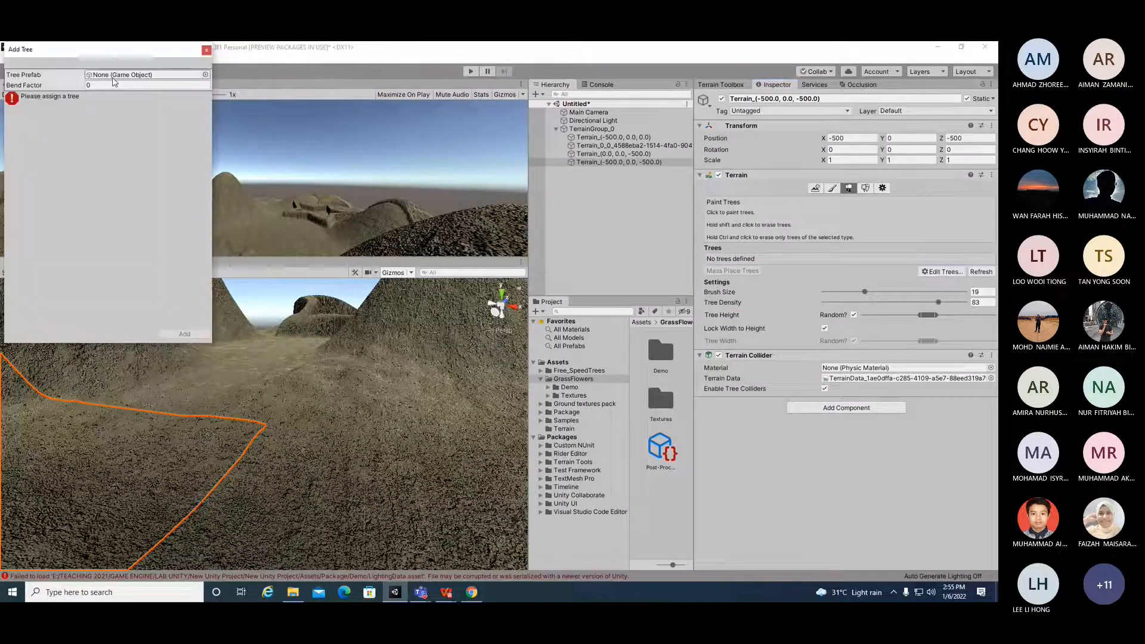
Step: Close the Add Tree dialog and widen the Project window by moving its divider
left_click(206, 50)
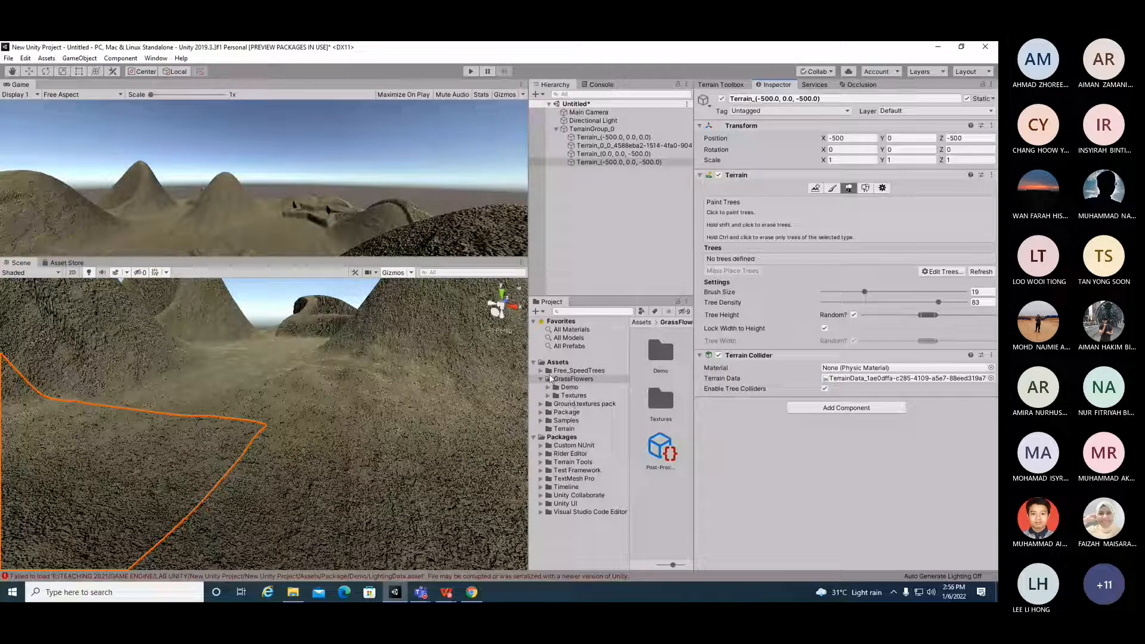
left_click(541, 371)
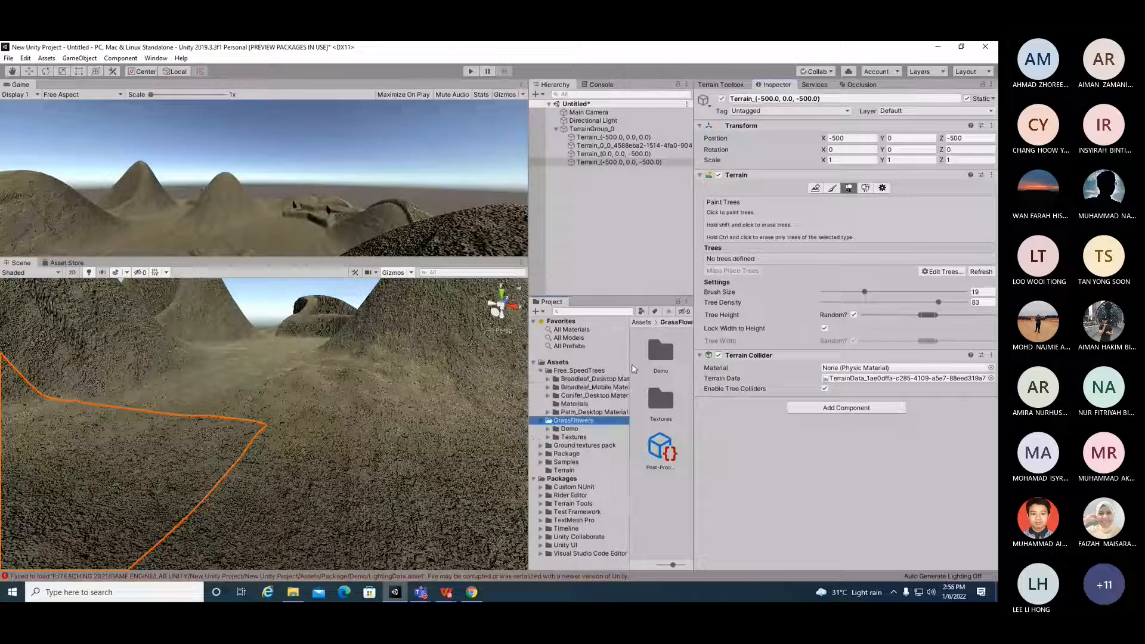
left_click(632, 359)
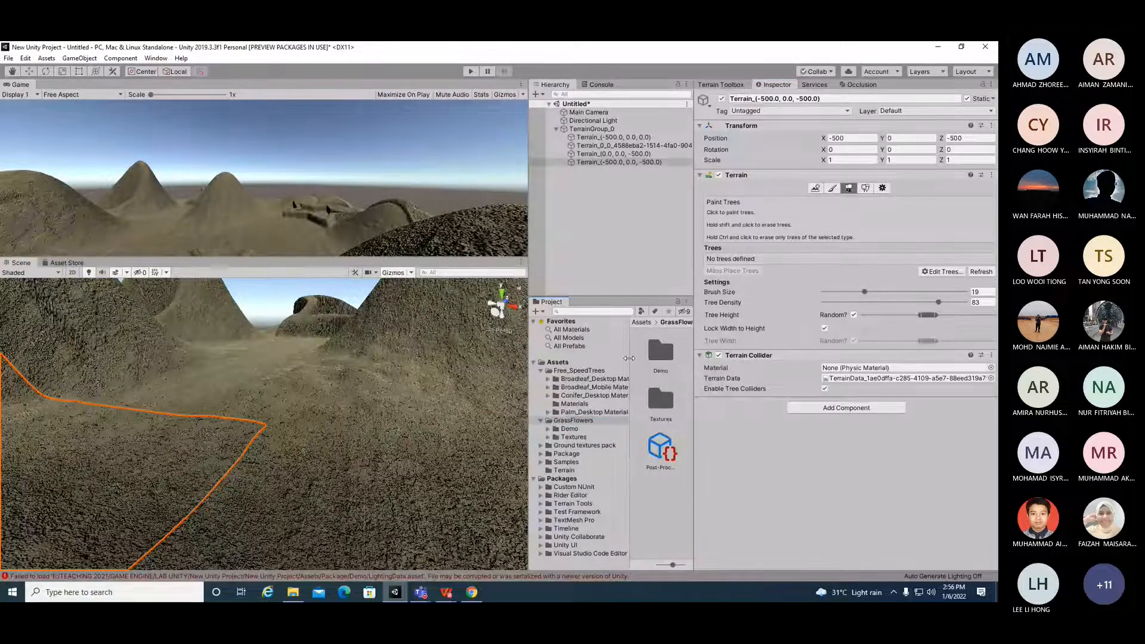
left_click_drag(529, 358, 430, 352)
Step: Browse the Broadleaf_Desktop LOD folders and the Free_SpeedTrees texture assets
left_click(450, 380)
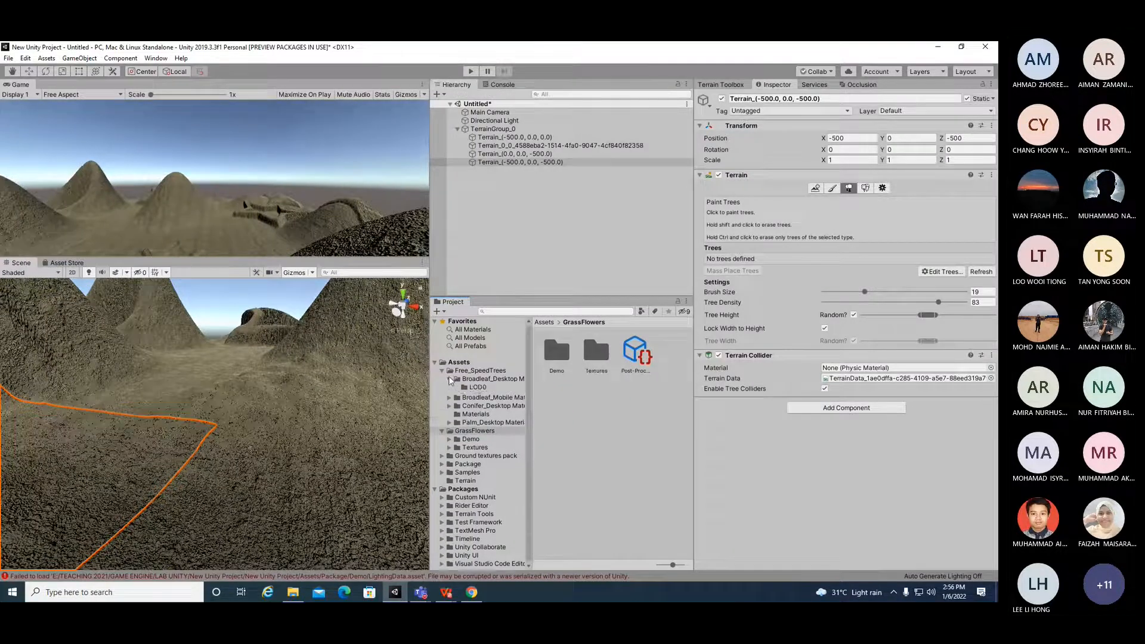
left_click(482, 380)
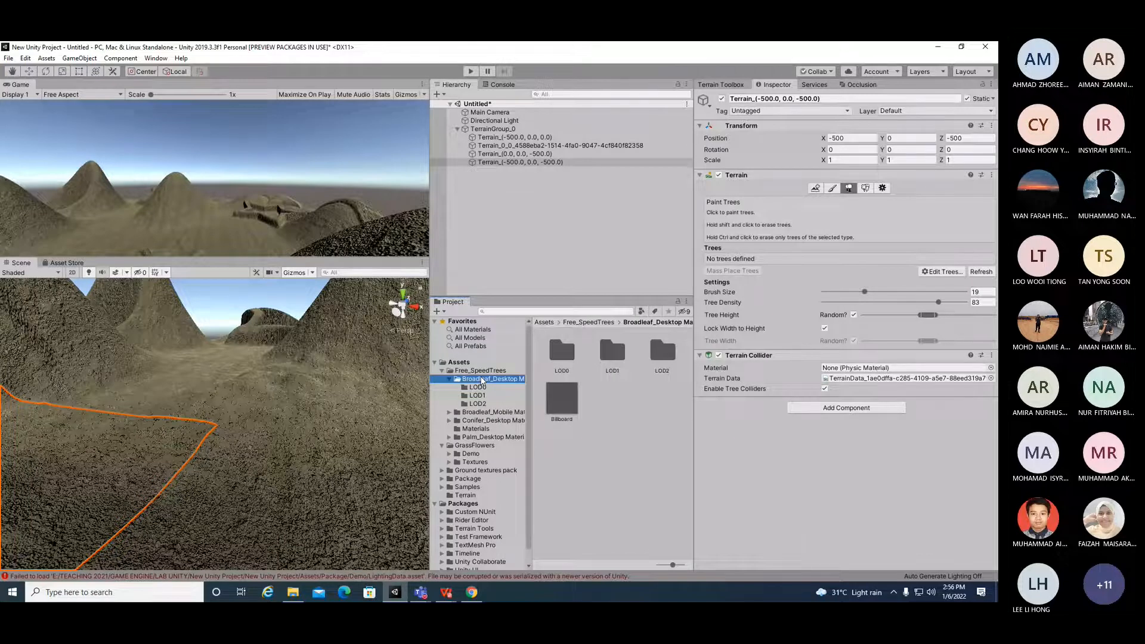
left_click(480, 387)
left_click(485, 374)
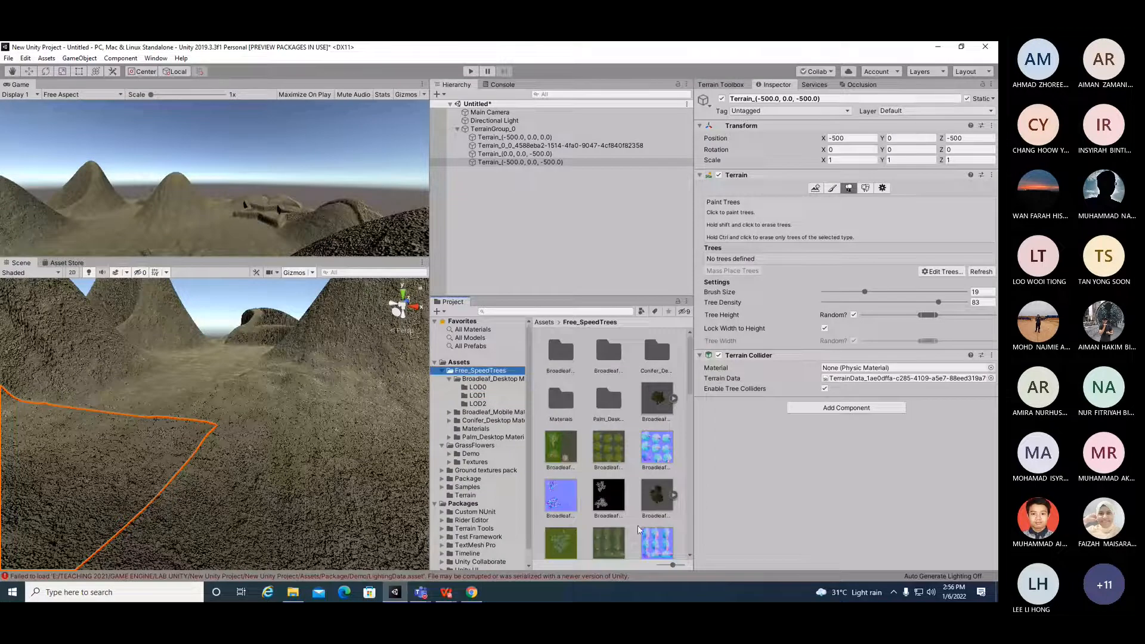
scroll(644, 456, "down", 2)
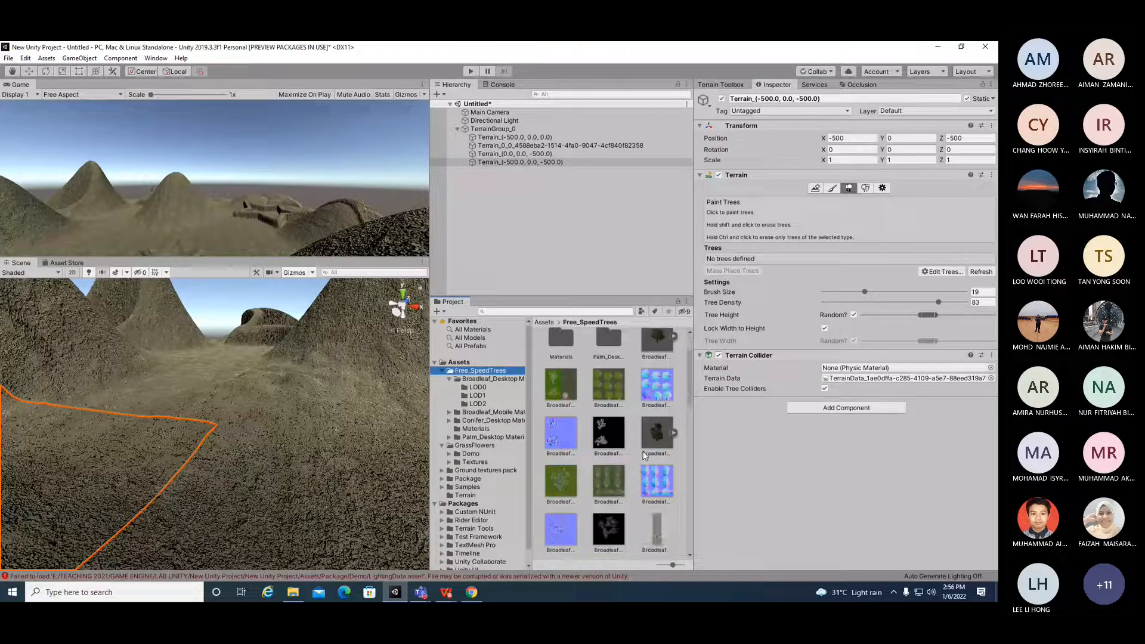
left_click(597, 389)
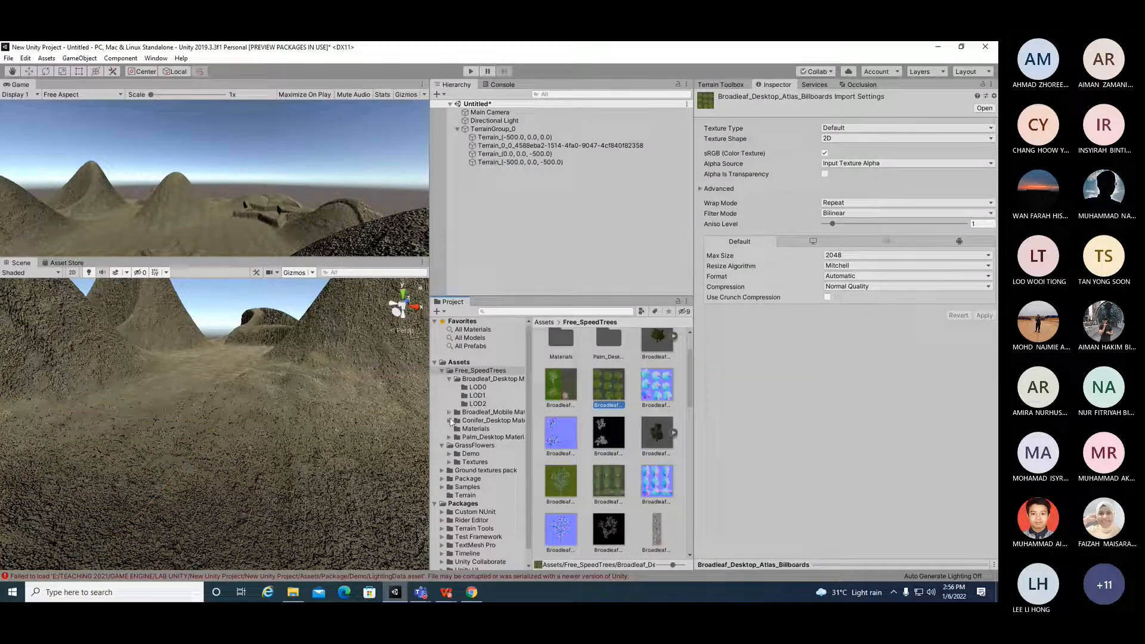
left_click(481, 405)
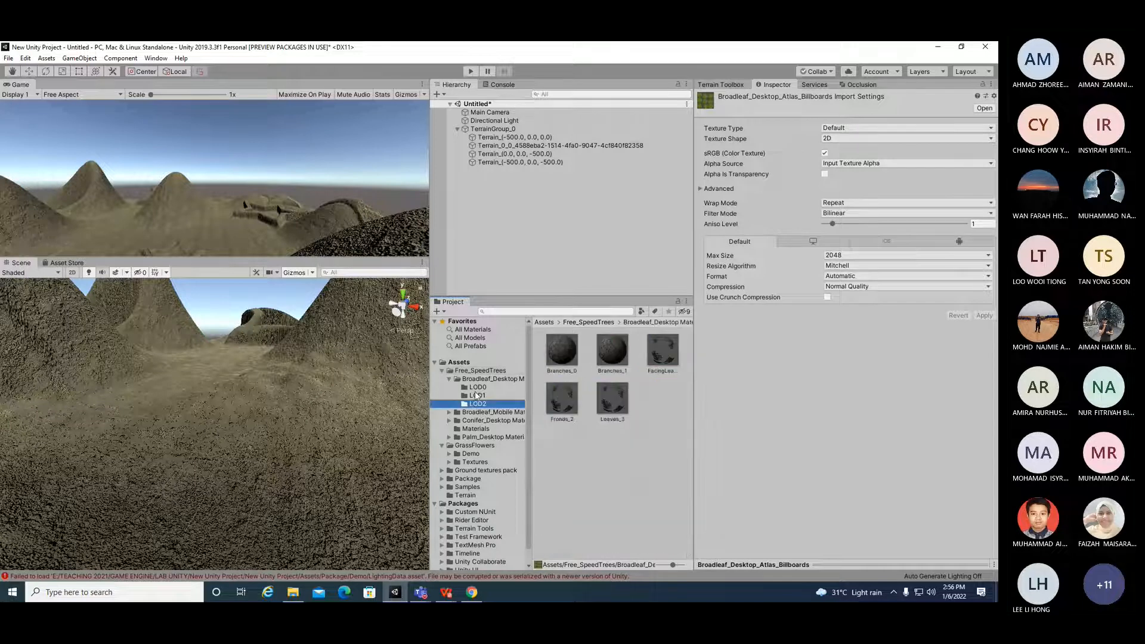
left_click(476, 395)
left_click(477, 388)
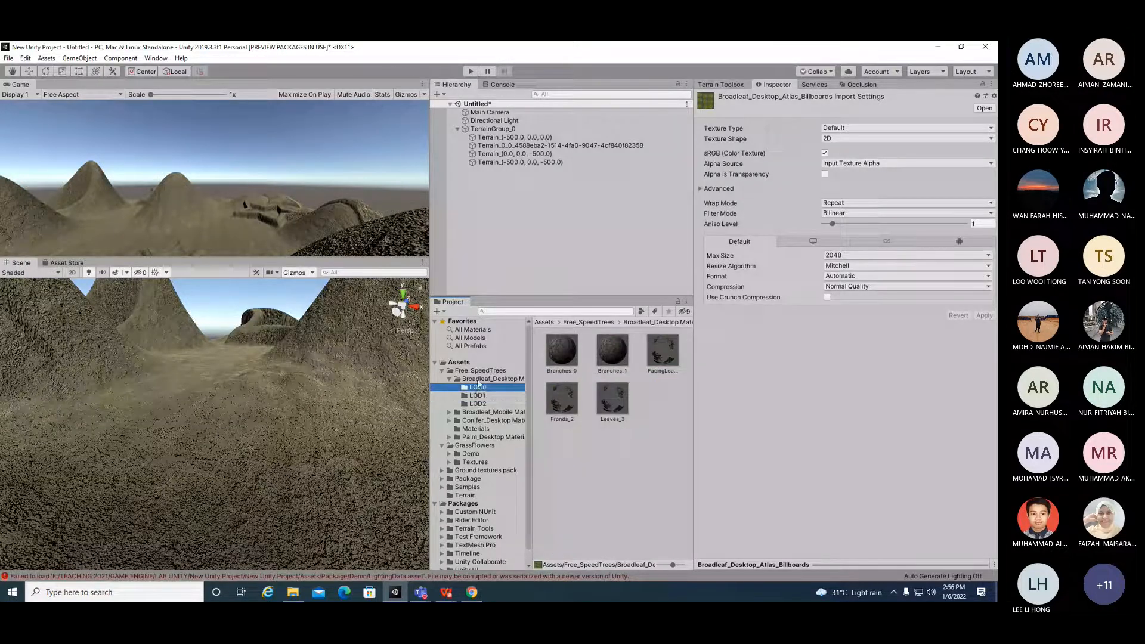
left_click(479, 372)
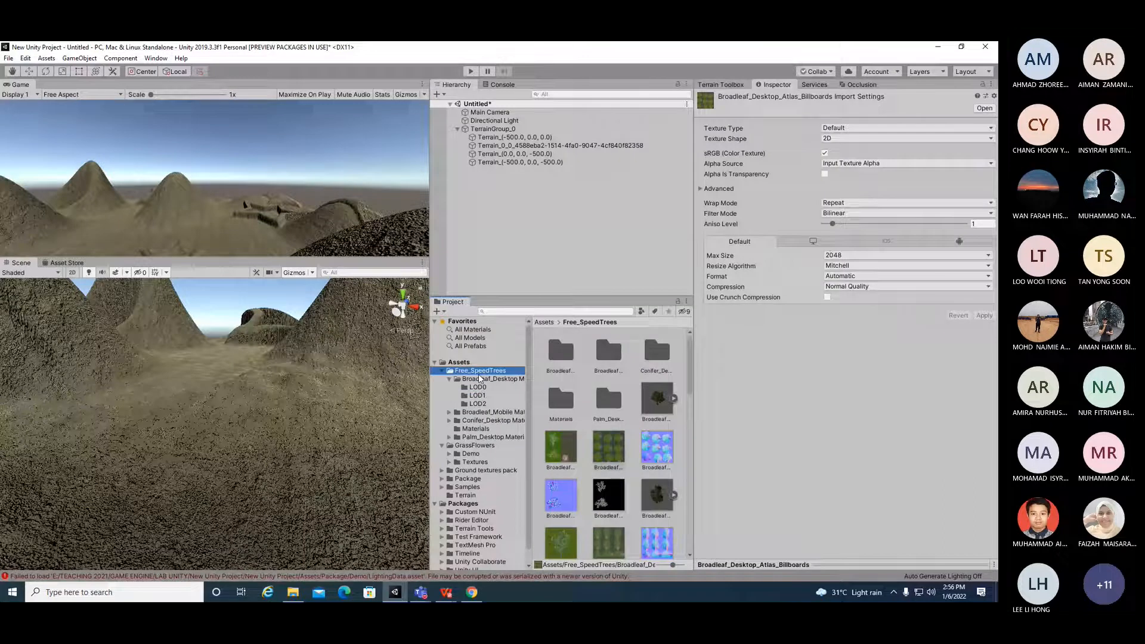
left_click(670, 448)
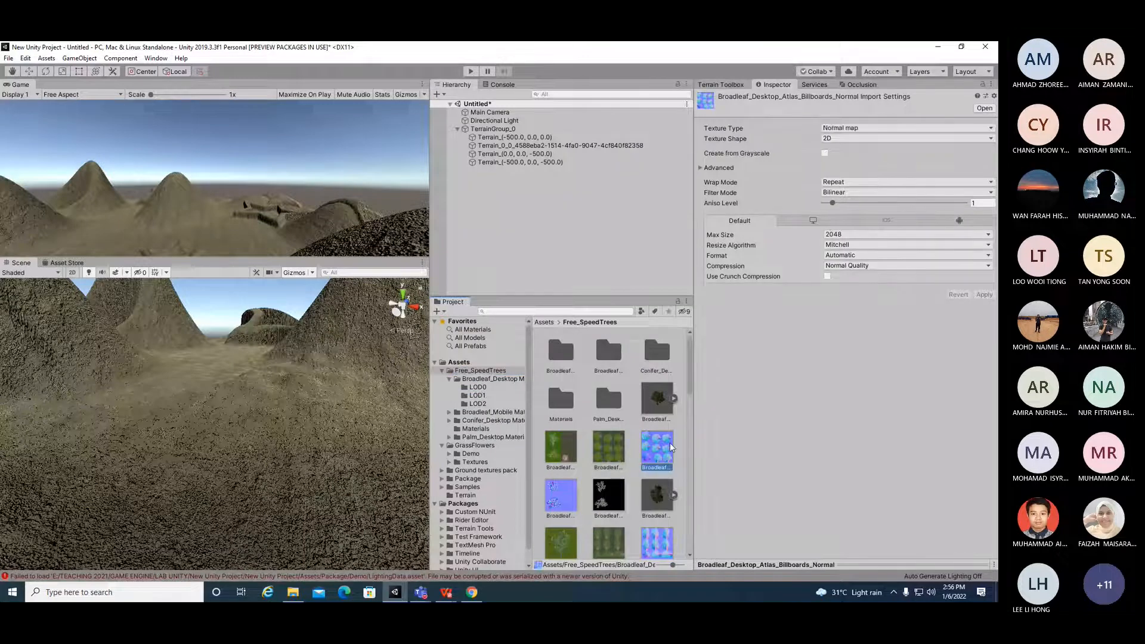
left_click_drag(670, 448, 663, 458)
left_click(561, 495)
left_click(600, 458)
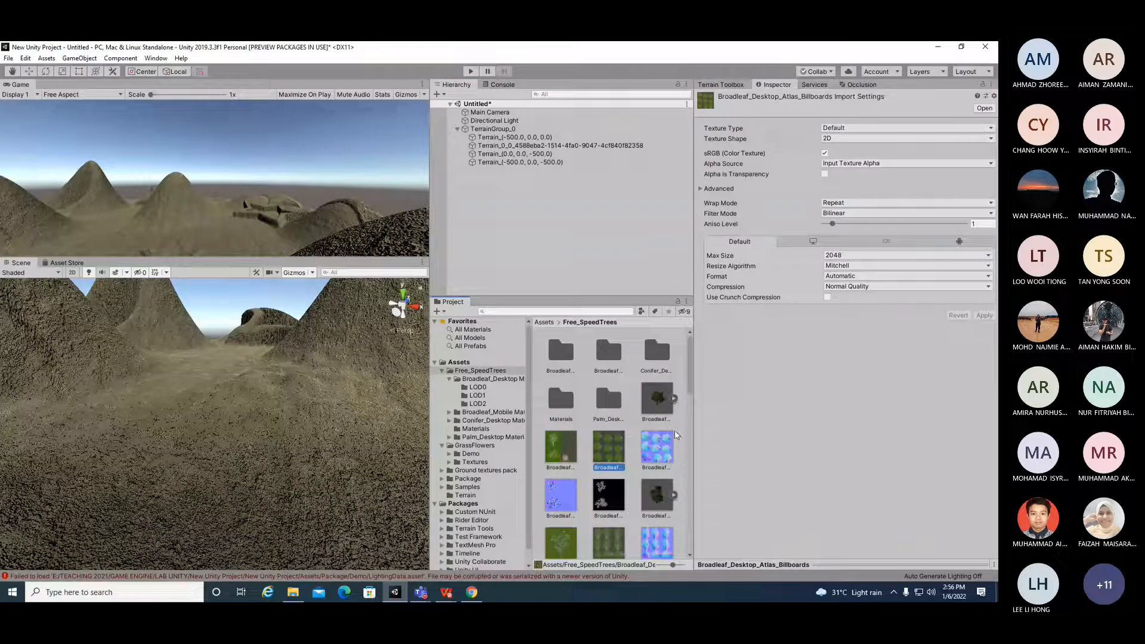
Step: Scroll through the Free_SpeedTrees assets, inspecting the broadleaf, bark and conifer textures
scroll(668, 454, "down", 2)
left_click(656, 459)
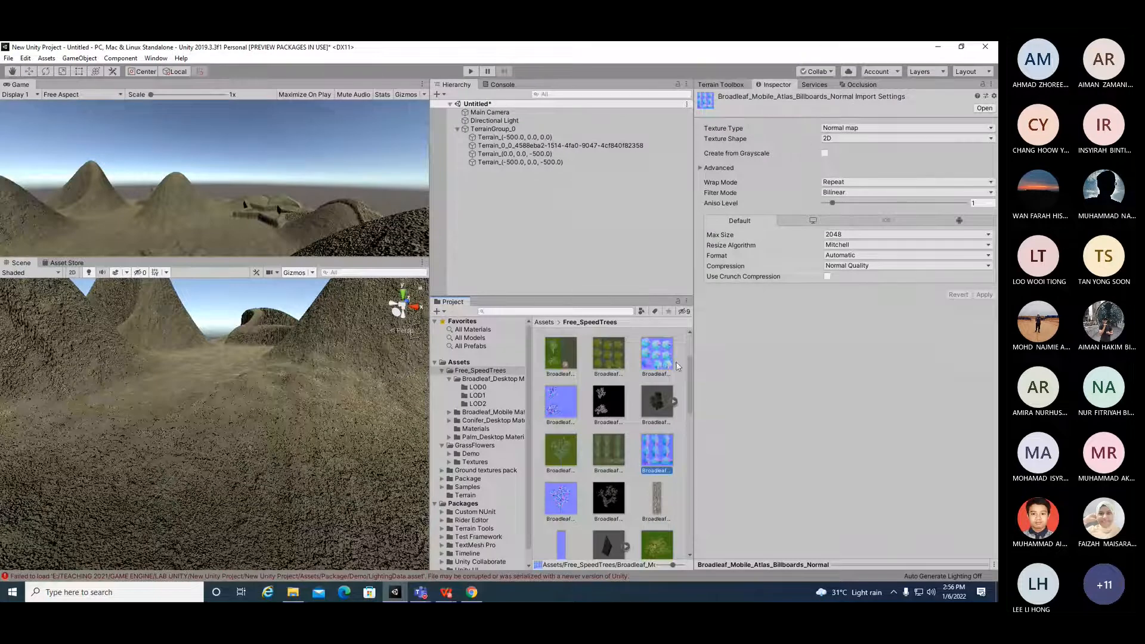
left_click(602, 452)
left_click(656, 498)
scroll(647, 447, "down", 2)
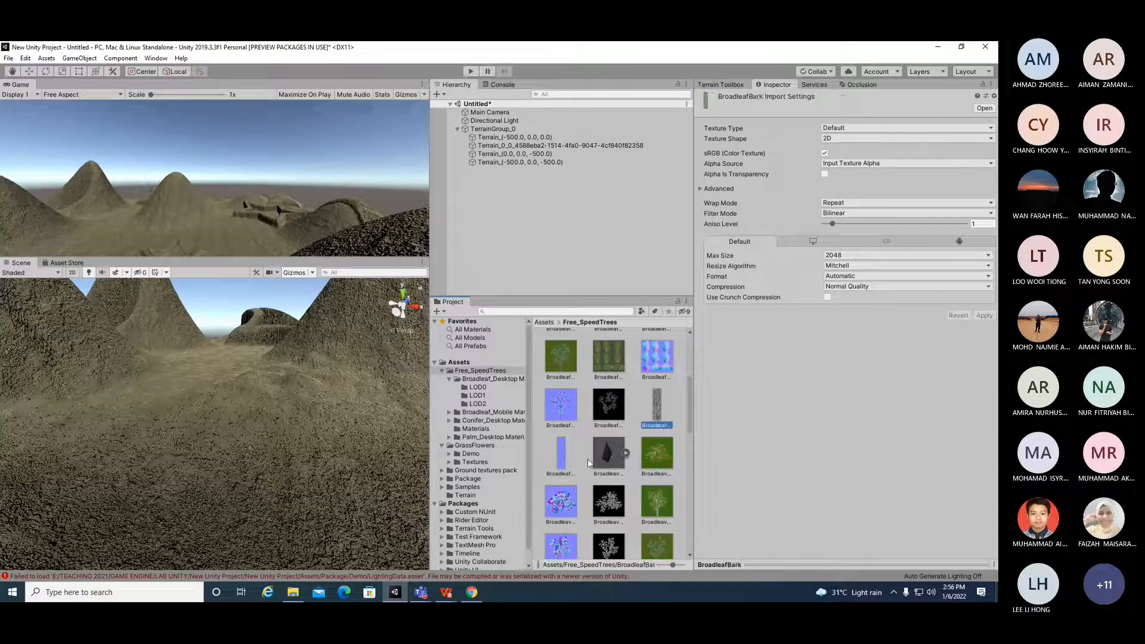
left_click(562, 453)
scroll(596, 465, "down", 3)
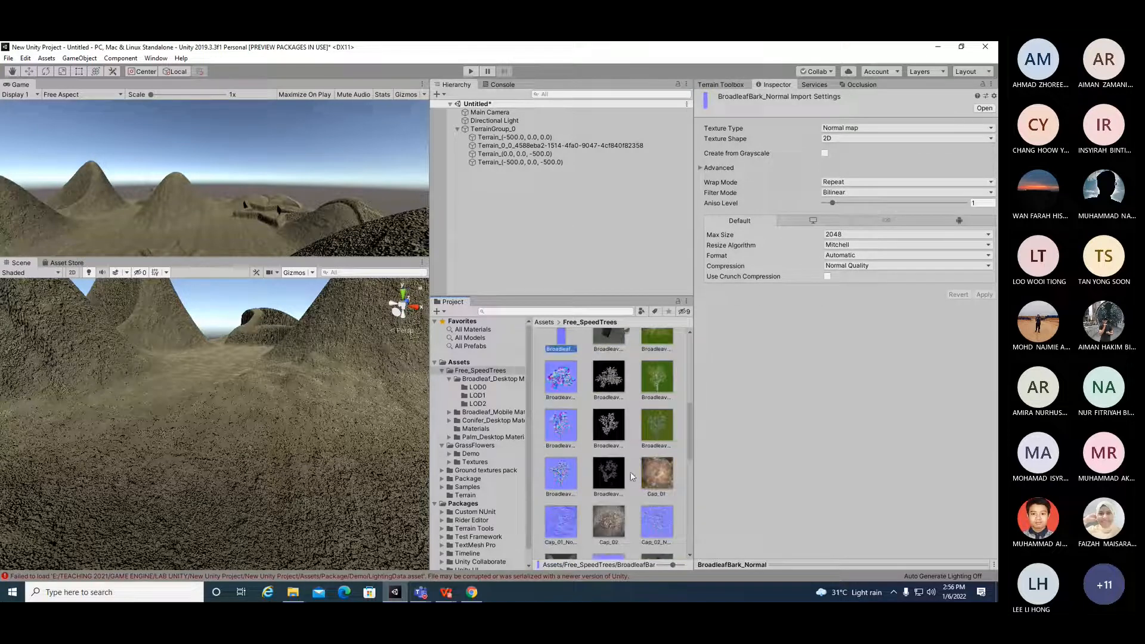
left_click(666, 429)
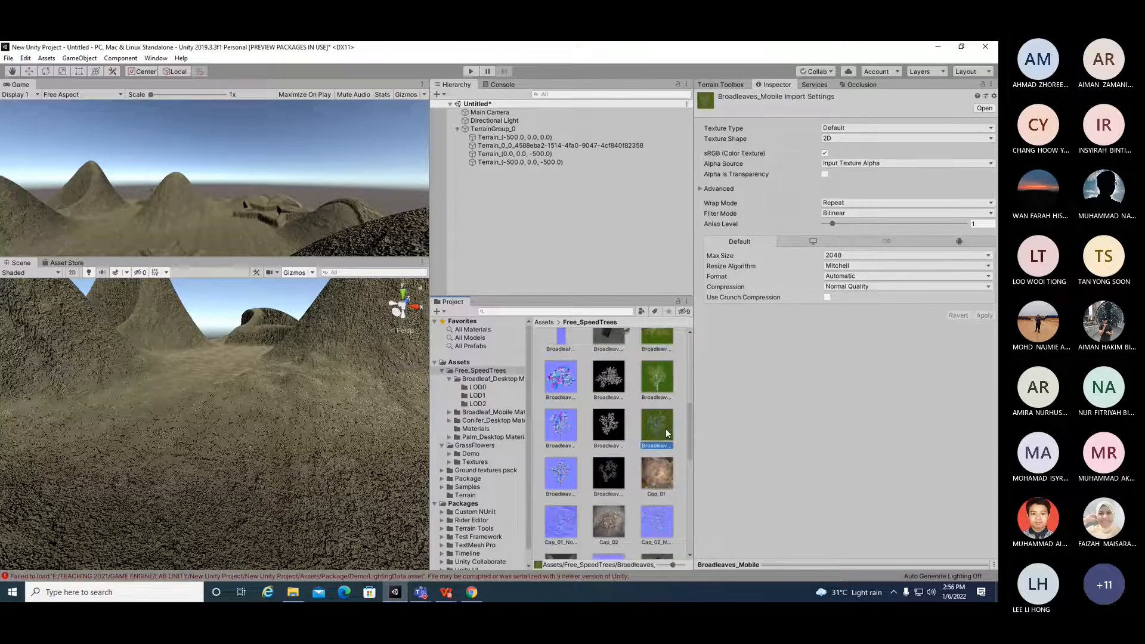
mouse_move(663, 425)
left_mouse_down()
mouse_move(559, 429)
mouse_move(399, 379)
mouse_move(506, 174)
mouse_move(601, 239)
mouse_move(620, 370)
mouse_move(407, 483)
mouse_move(331, 465)
mouse_move(581, 381)
mouse_move(661, 447)
left_mouse_up()
scroll(649, 467, "down", 4)
scroll(649, 468, "down", 3)
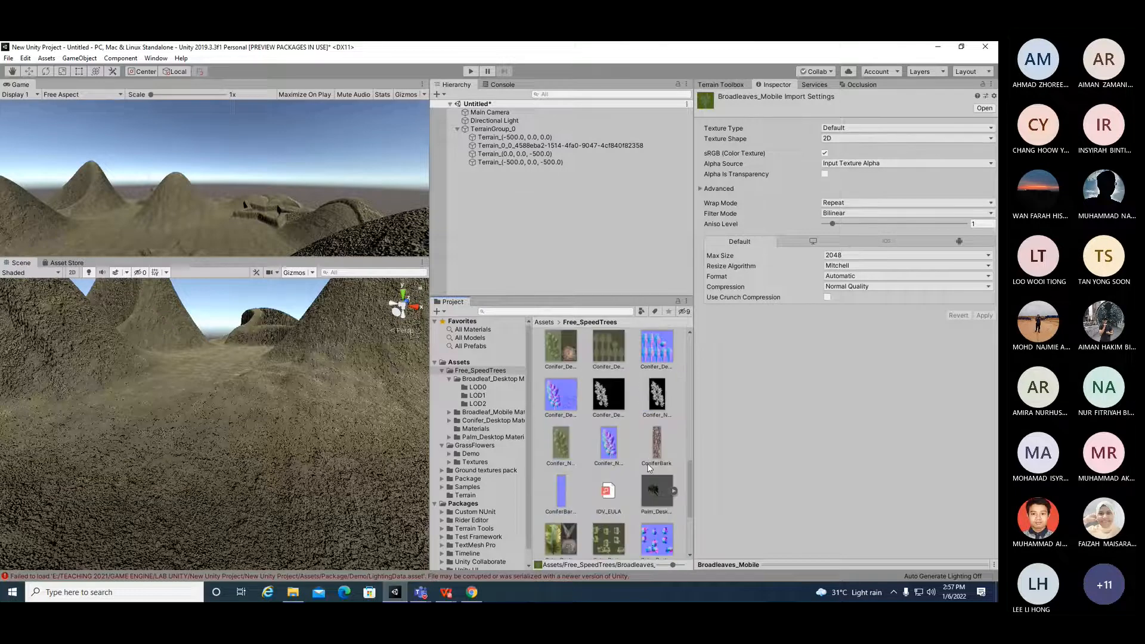
Step: Widen the Project window further and open the Broadleaf_Desktop Materials folder to inspect its LOD and Billboard items
left_click_drag(694, 446, 749, 435)
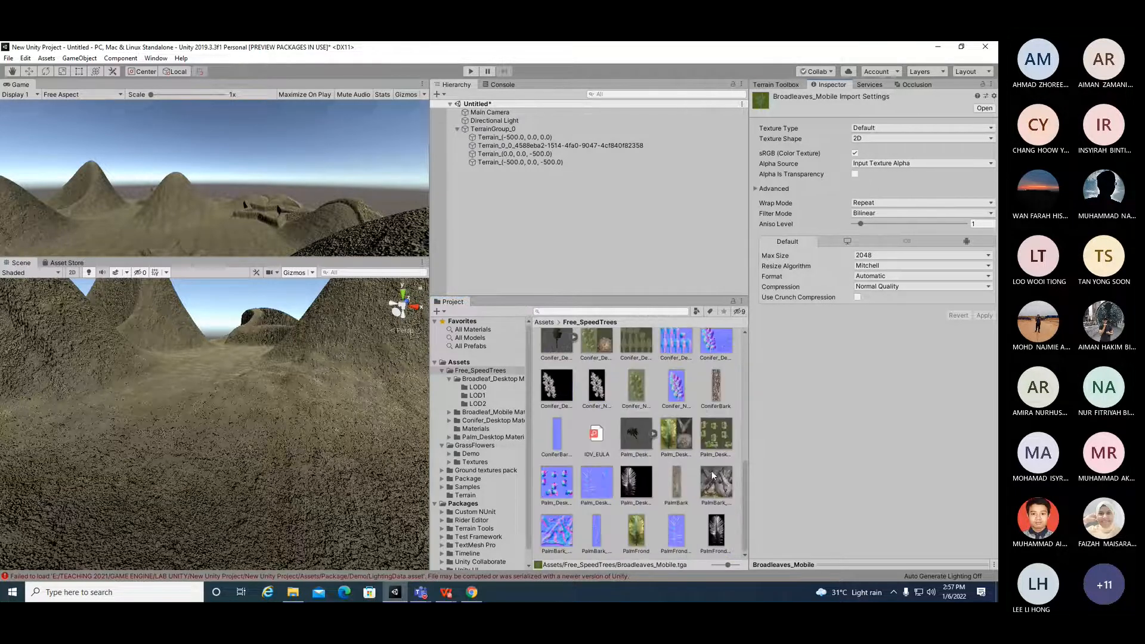
scroll(698, 541, "up", 7)
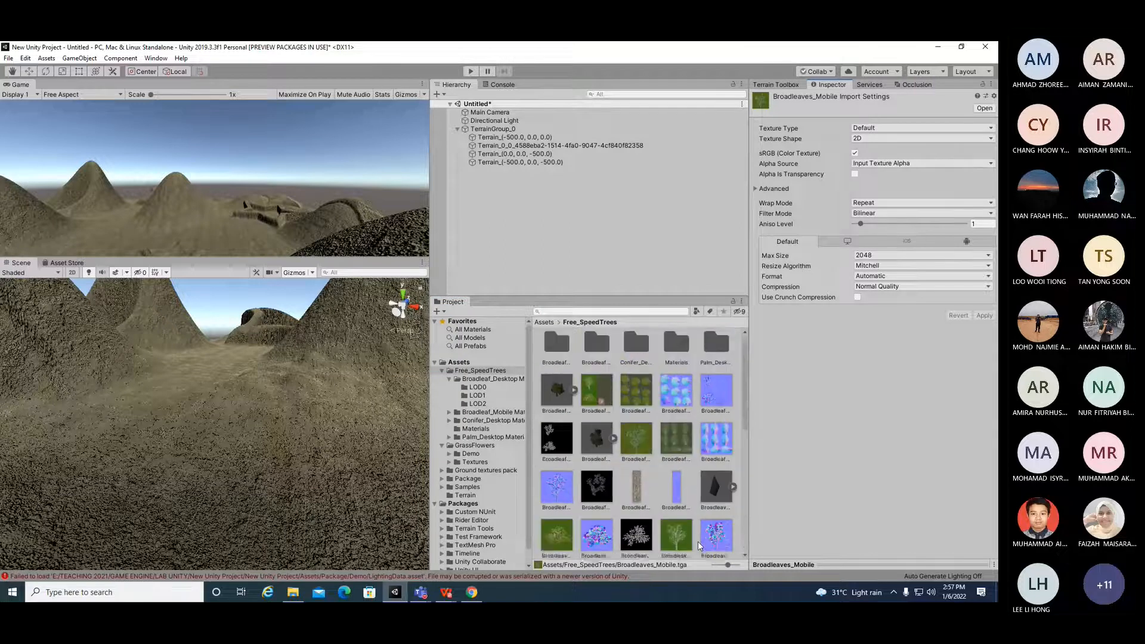
left_click(561, 357)
double_click(561, 357)
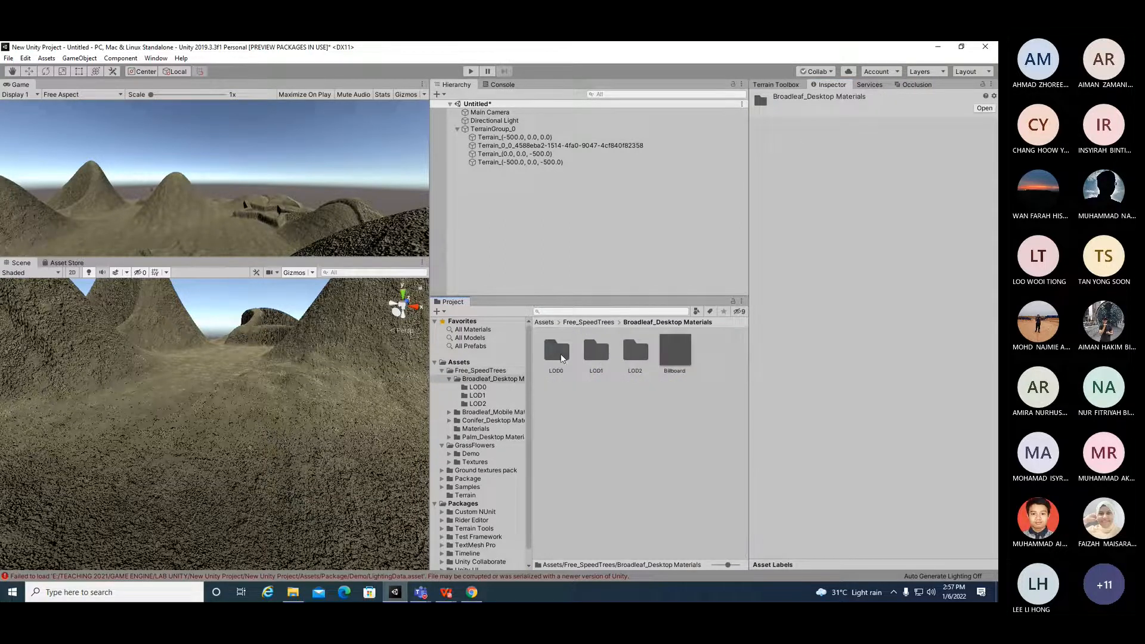
left_click(673, 351)
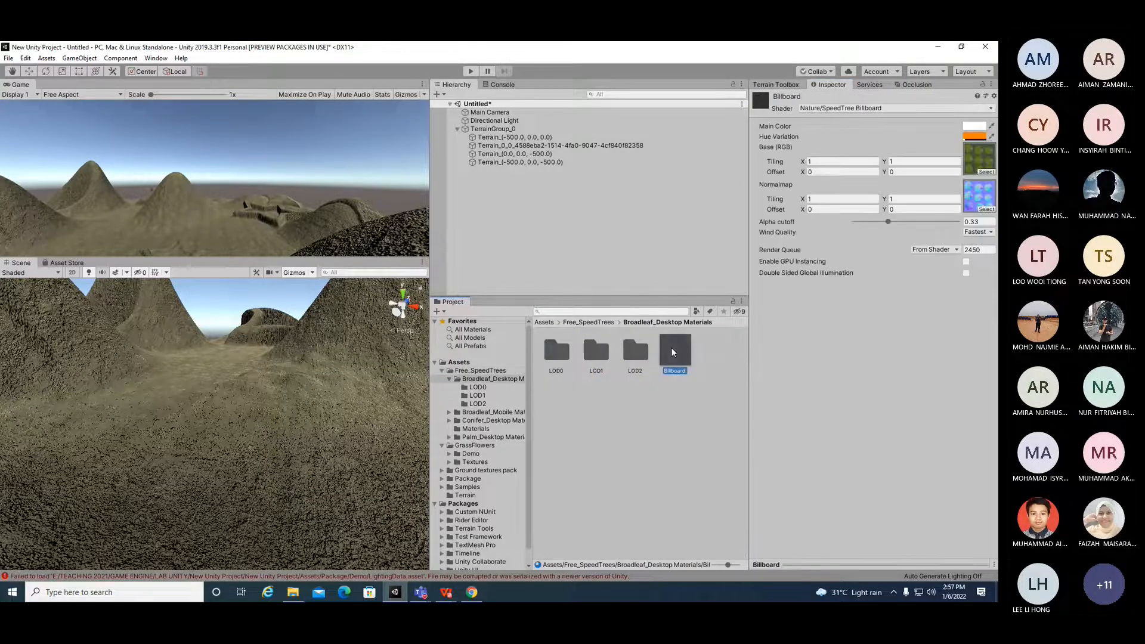
left_click(641, 351)
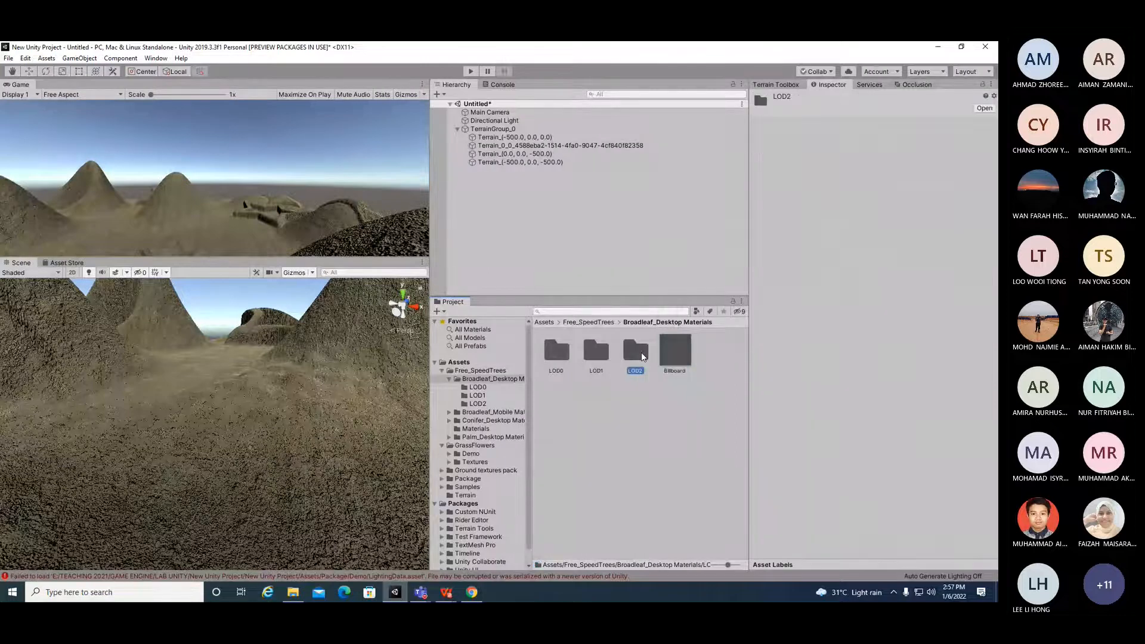
left_click(597, 352)
left_click(560, 354)
Step: Browse the Palm, Conifer, Materials, Ground textures pack and GrassFlowers folders in the Project window
left_click(449, 438)
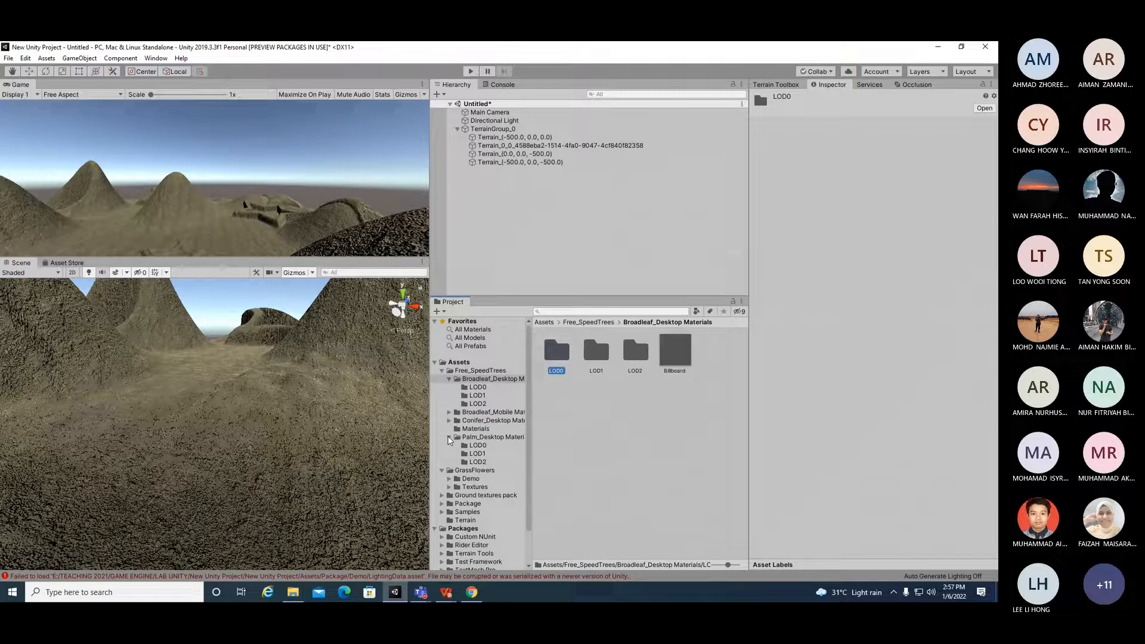
left_click(471, 372)
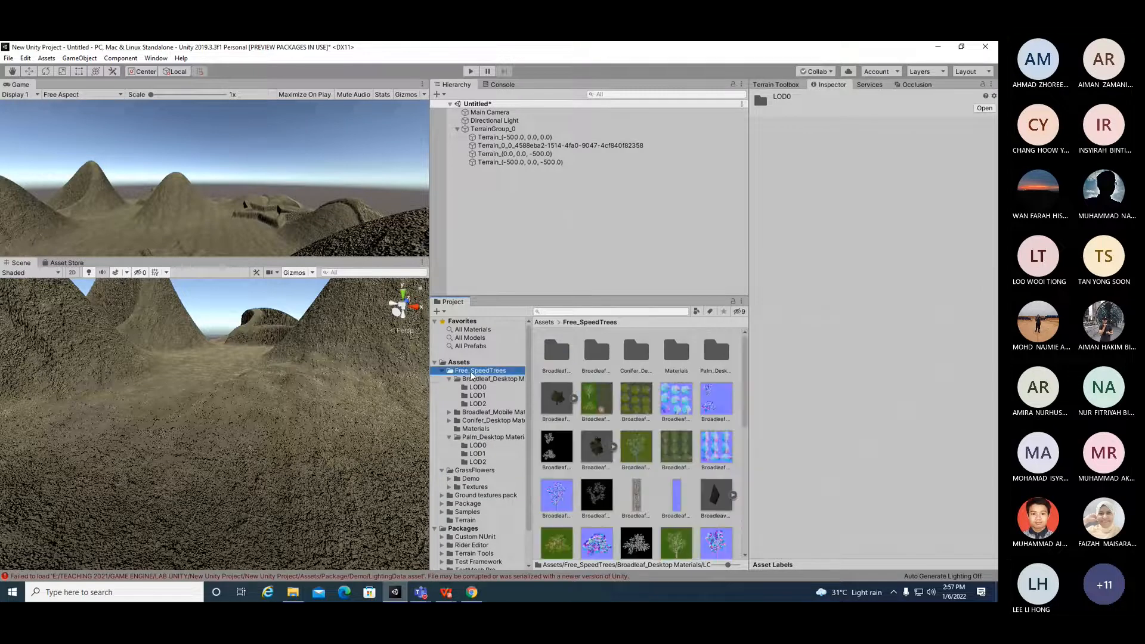
left_click(628, 401)
left_click_drag(628, 401, 388, 224)
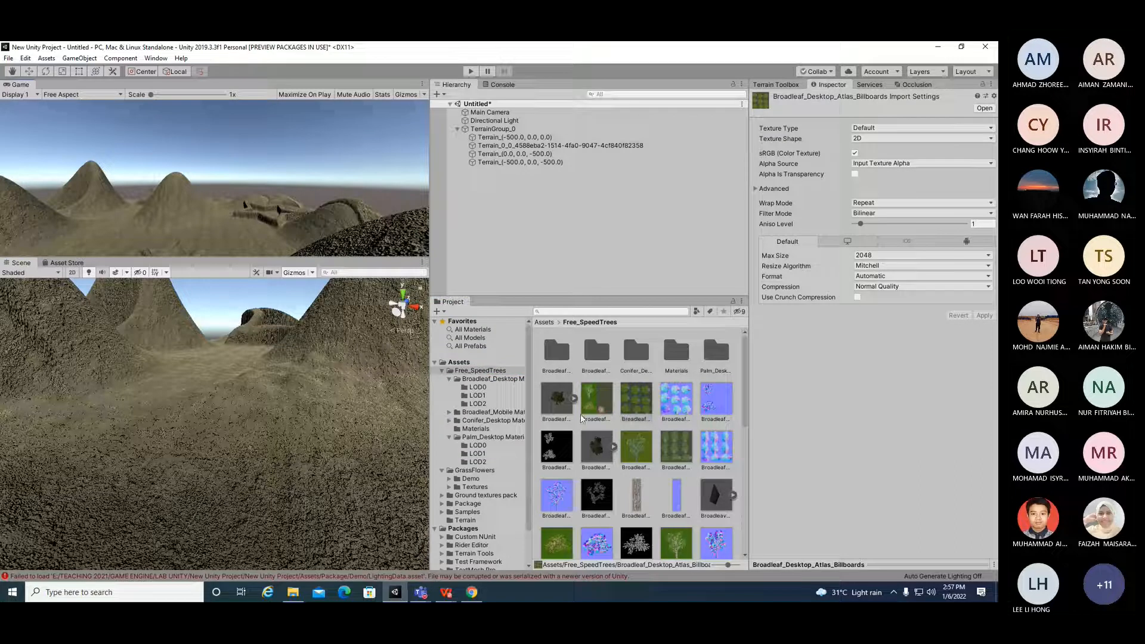
left_click(639, 361)
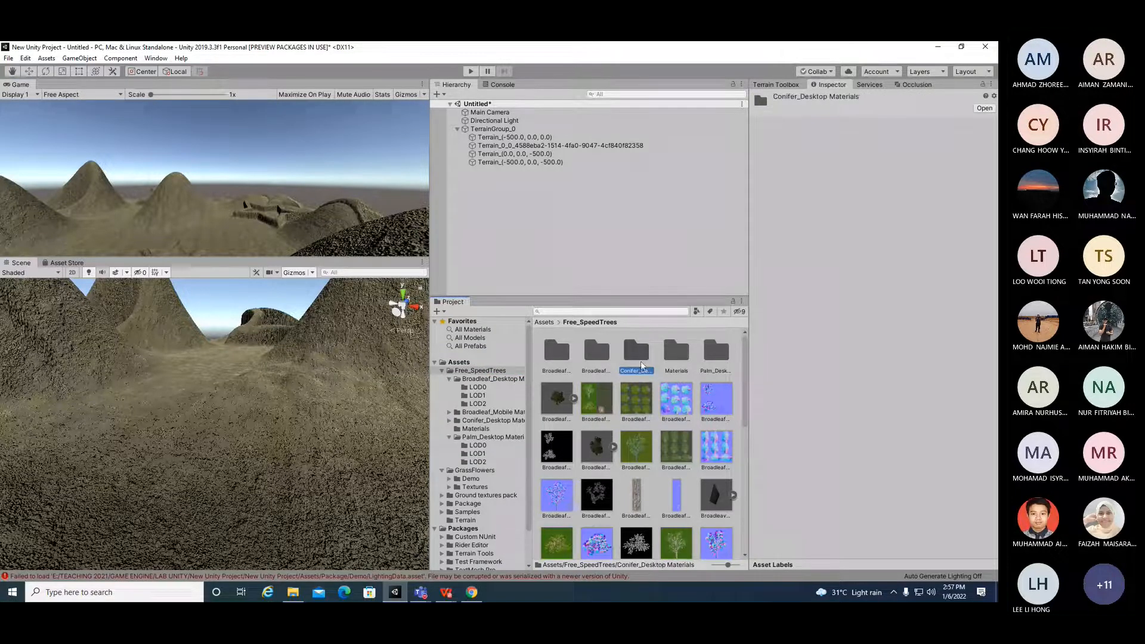
scroll(684, 451, "down", 3)
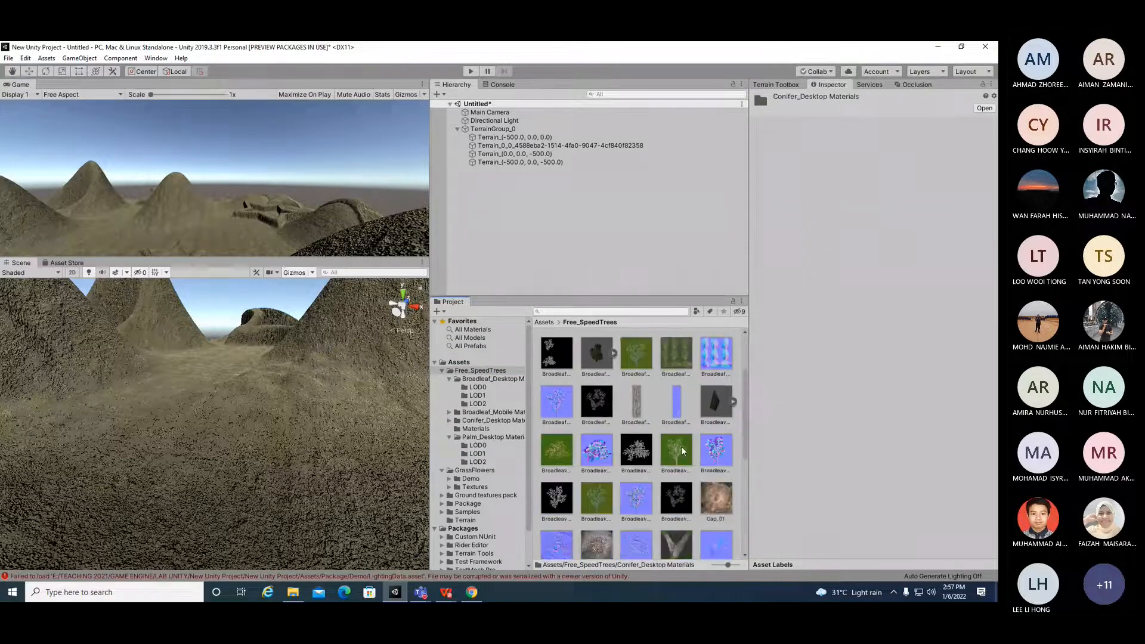
scroll(575, 391, "down", 3)
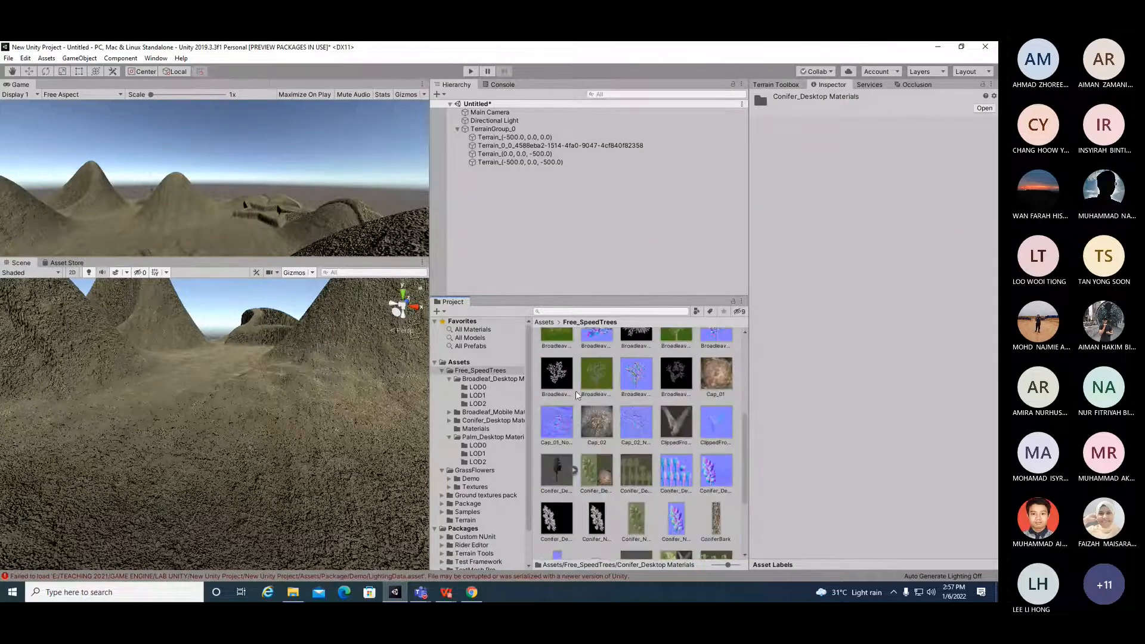
left_click(480, 412)
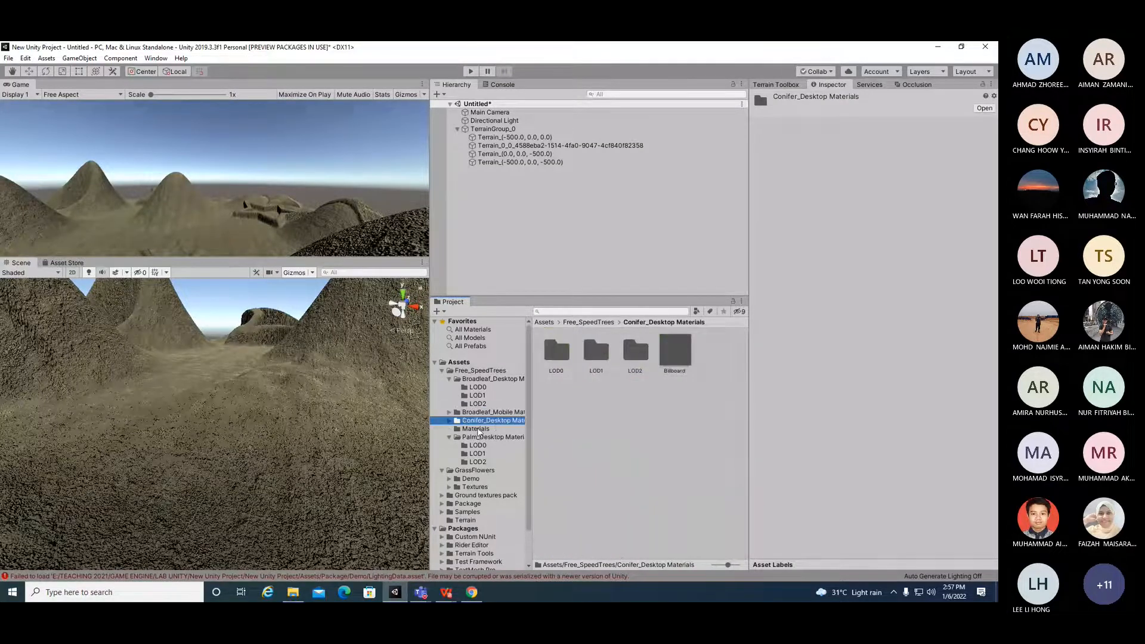
left_click(476, 429)
left_click(555, 350)
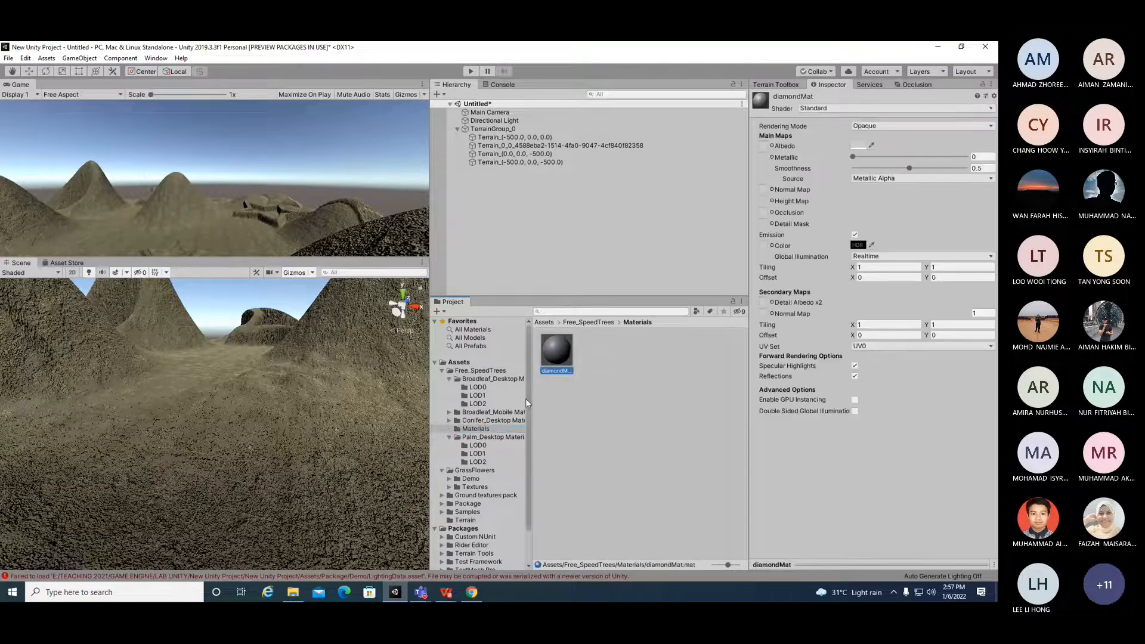
left_click(477, 470)
left_click(487, 494)
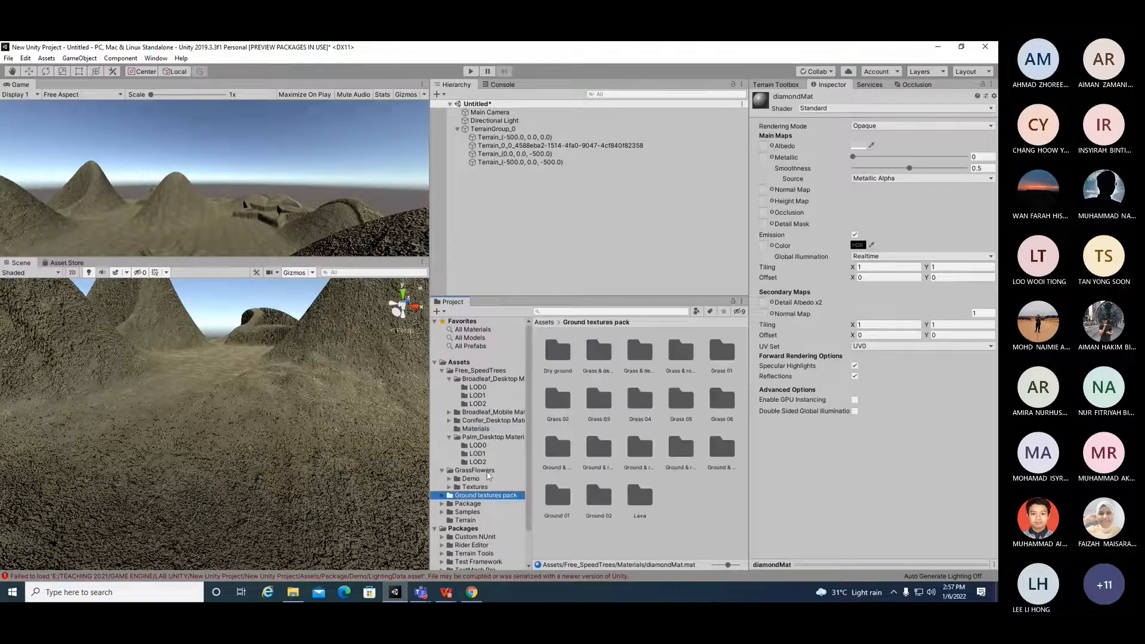
left_click(486, 471)
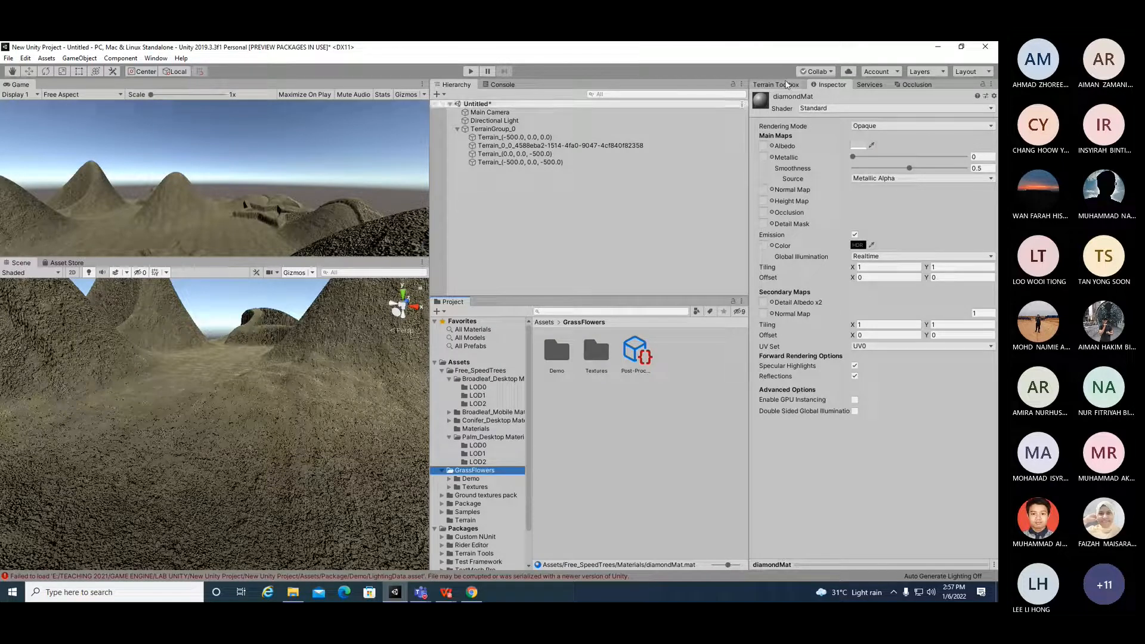
Step: Select the first terrain tile and switch to the Paint Texture tool to show its layer palette
left_click(733, 137)
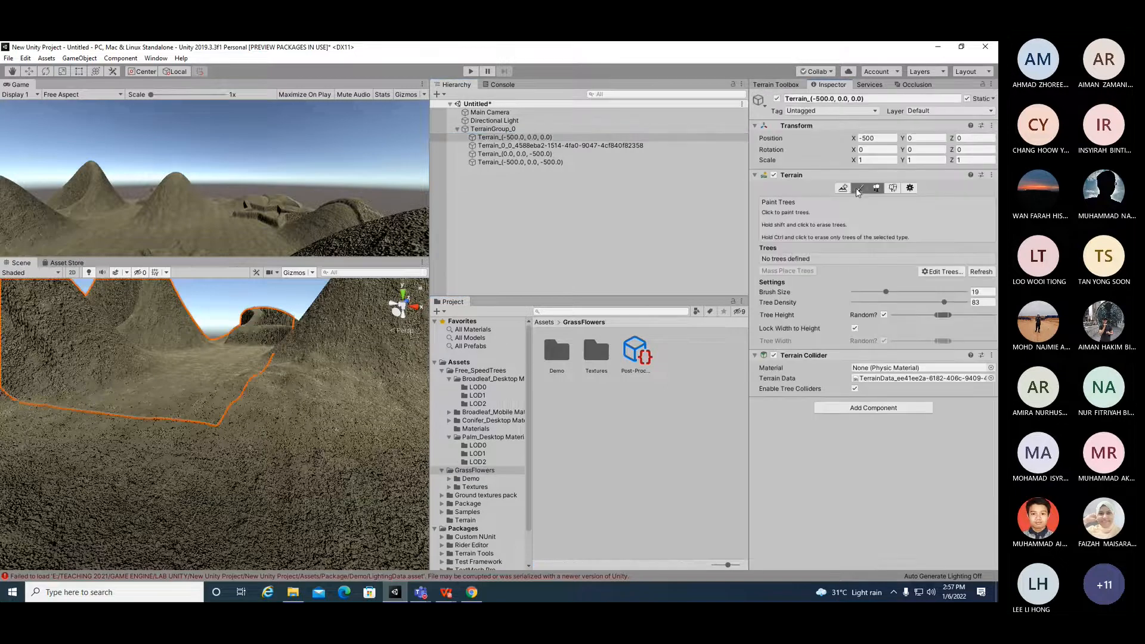
left_click(858, 188)
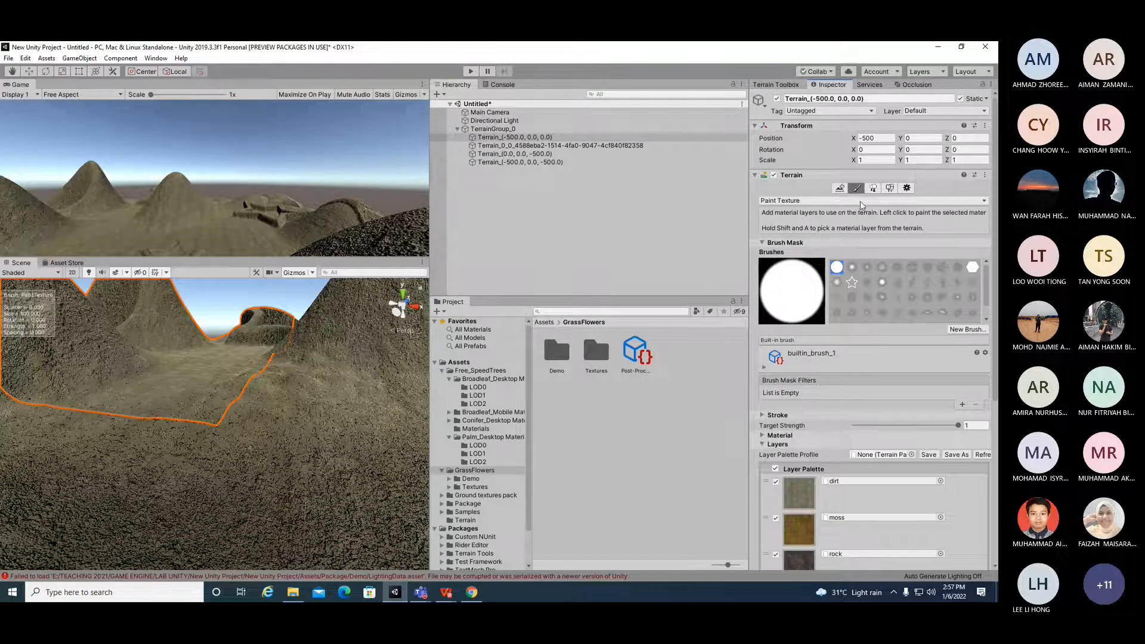
scroll(917, 424, "down", 5)
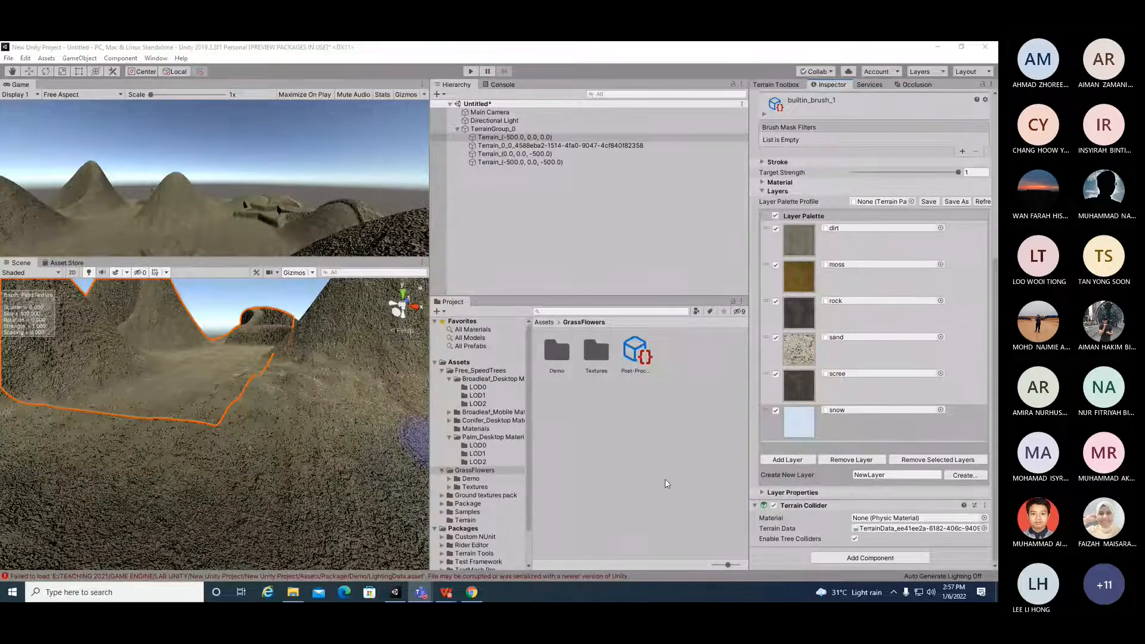
left_click(808, 462)
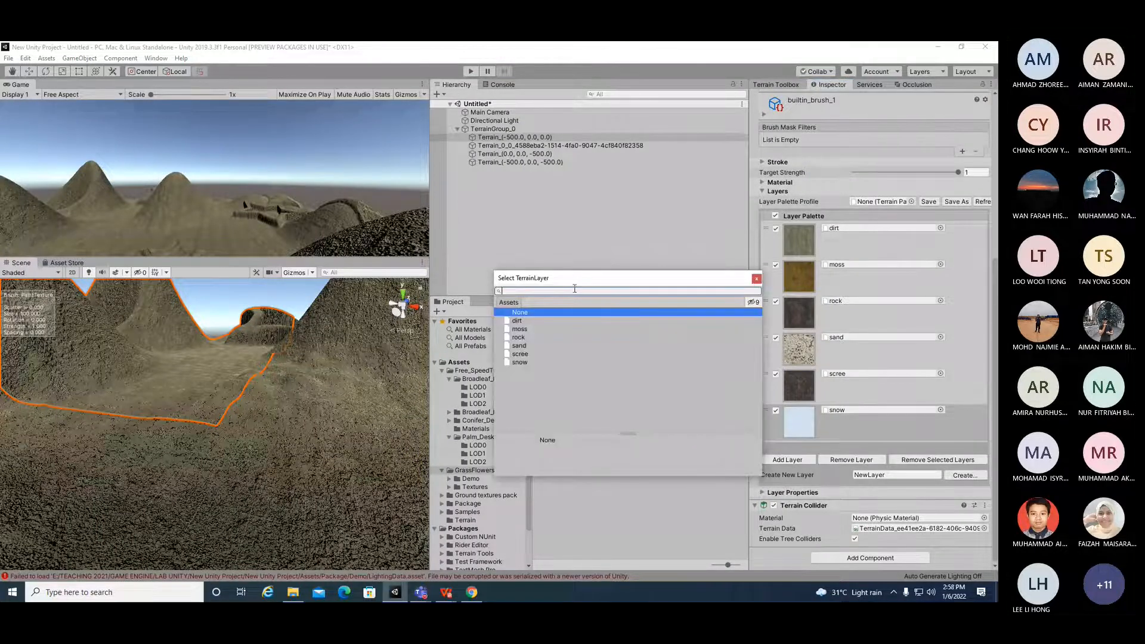
type("GRASS")
left_click(663, 377)
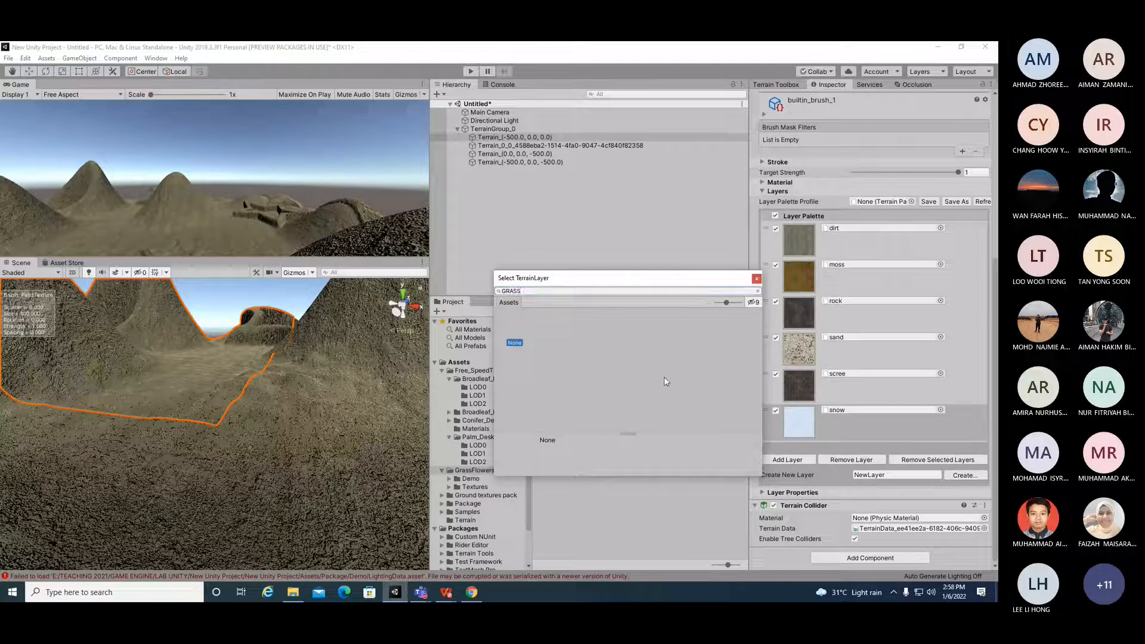
left_click(757, 279)
Step: Create a new terrain layer from the grass01 texture
scroll(966, 191, "up", 5)
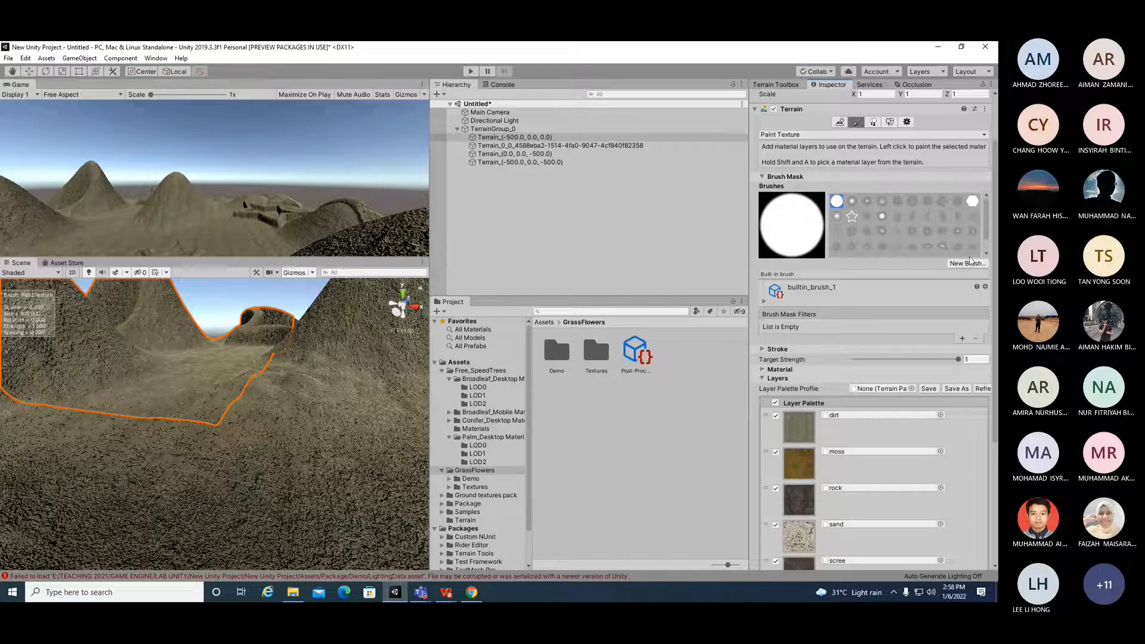
left_click(762, 370)
left_click(762, 370)
scroll(761, 374, "down", 5)
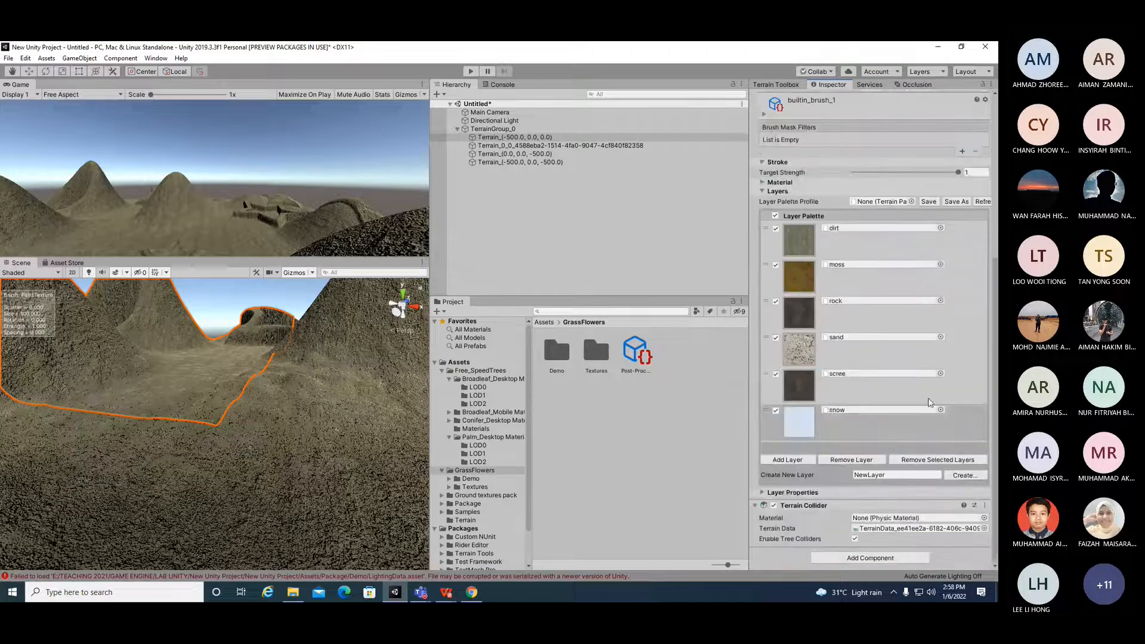
left_click(961, 475)
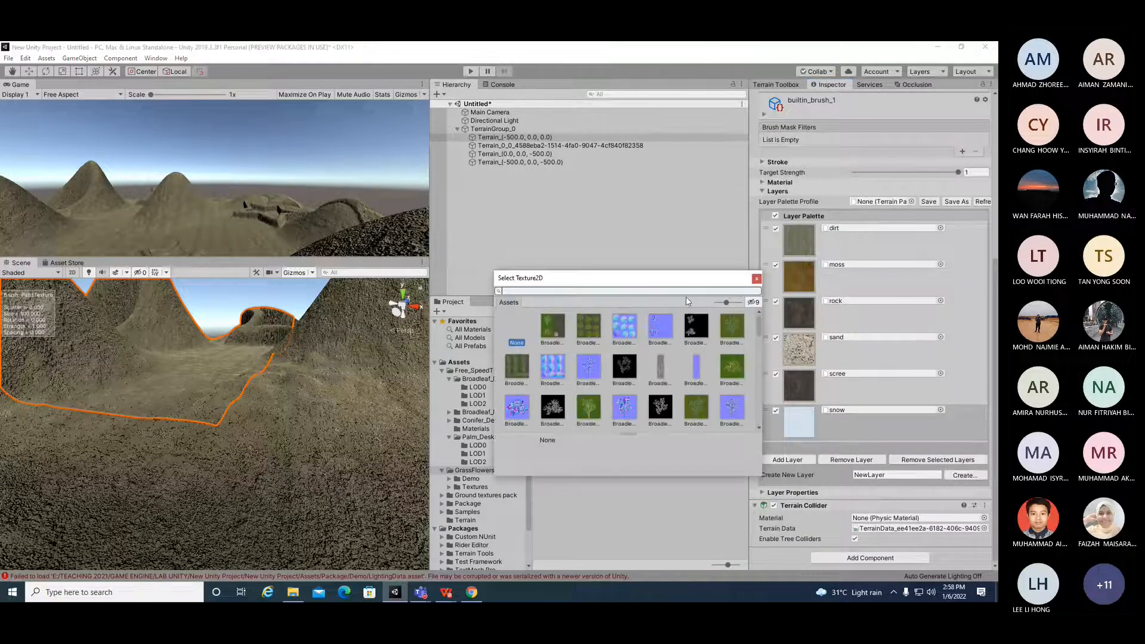
type("G")
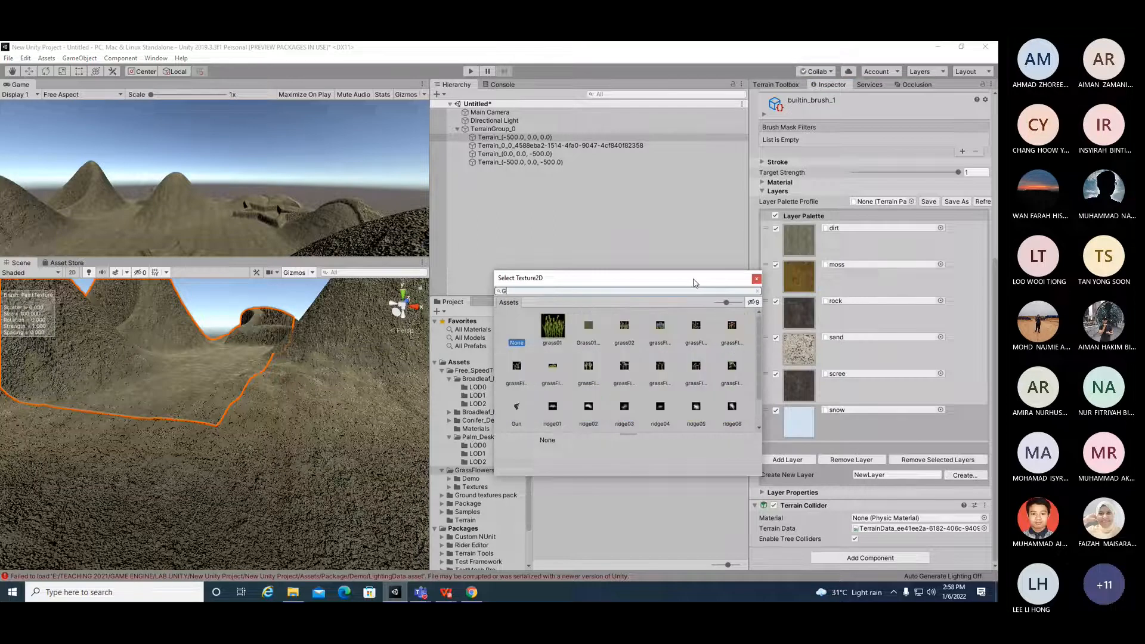
type("R")
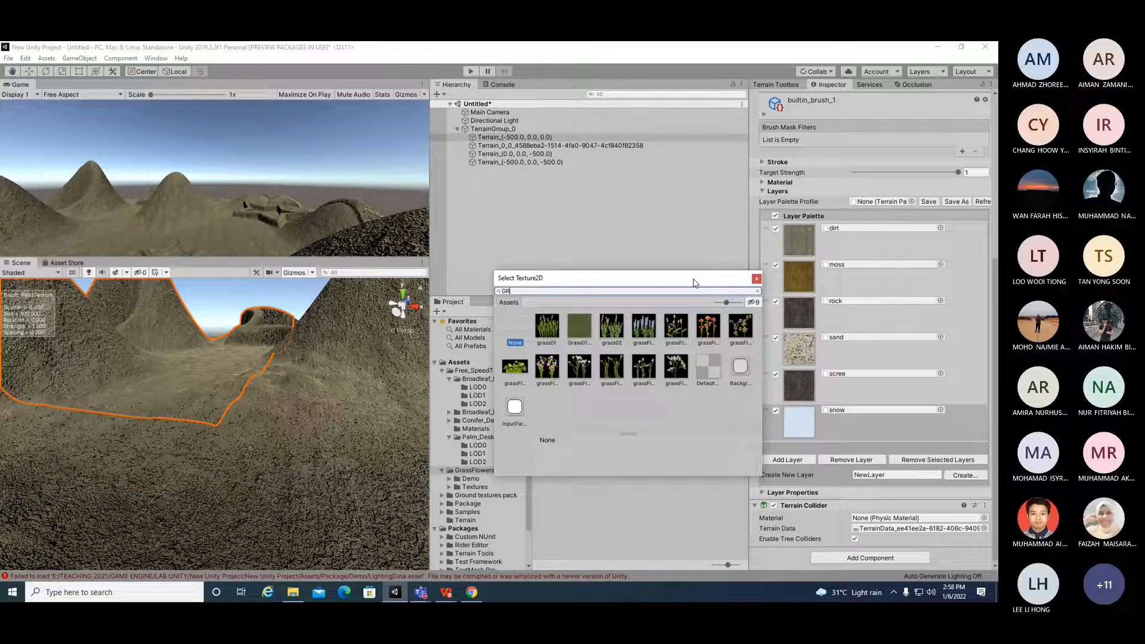
double_click(552, 341)
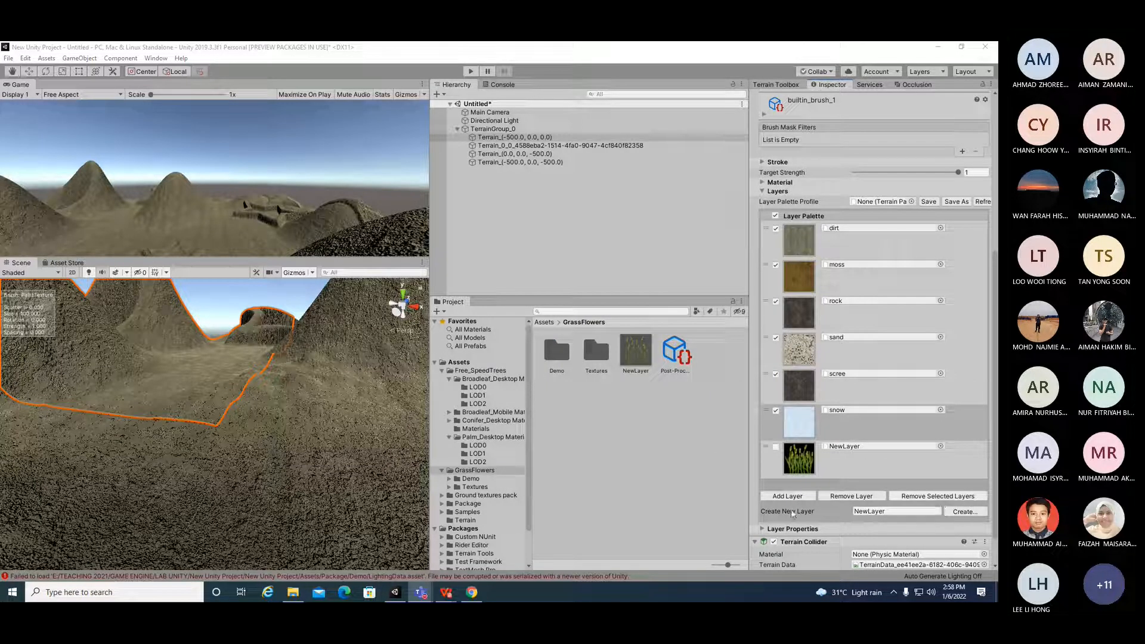
Step: Create another terrain layer from the grassFlower03 texture
left_click(975, 510)
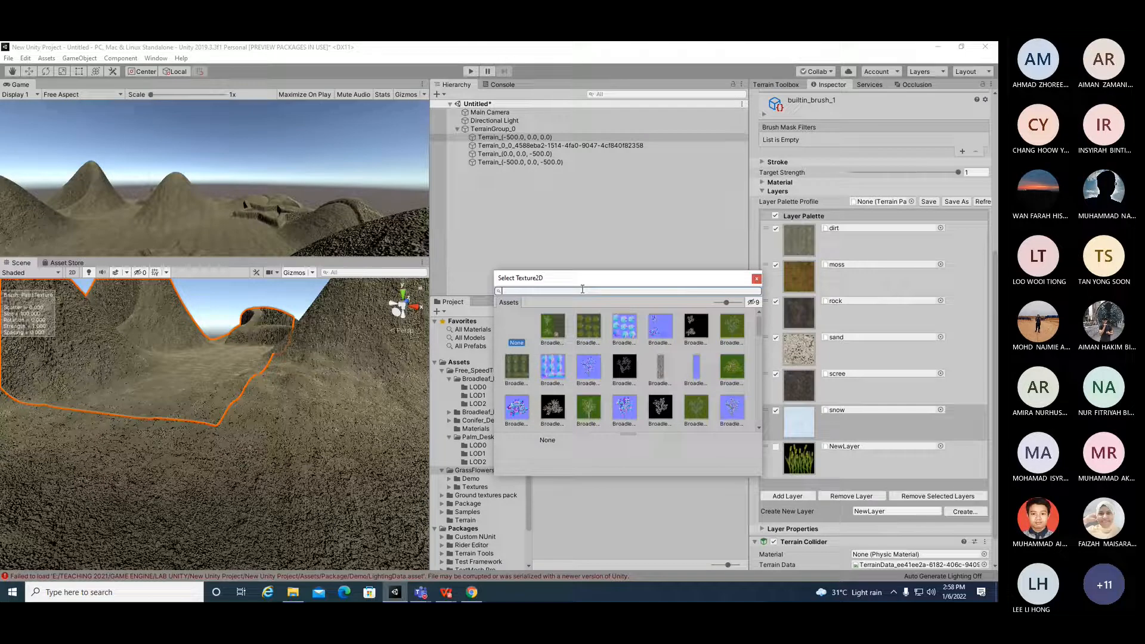
type("GRASS")
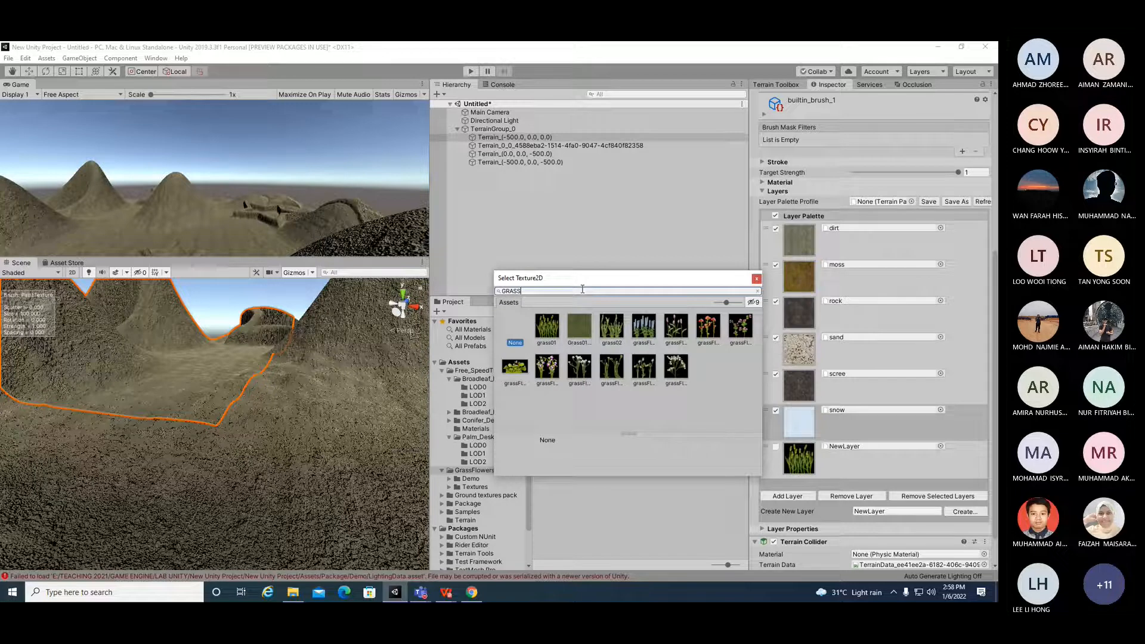
double_click(707, 327)
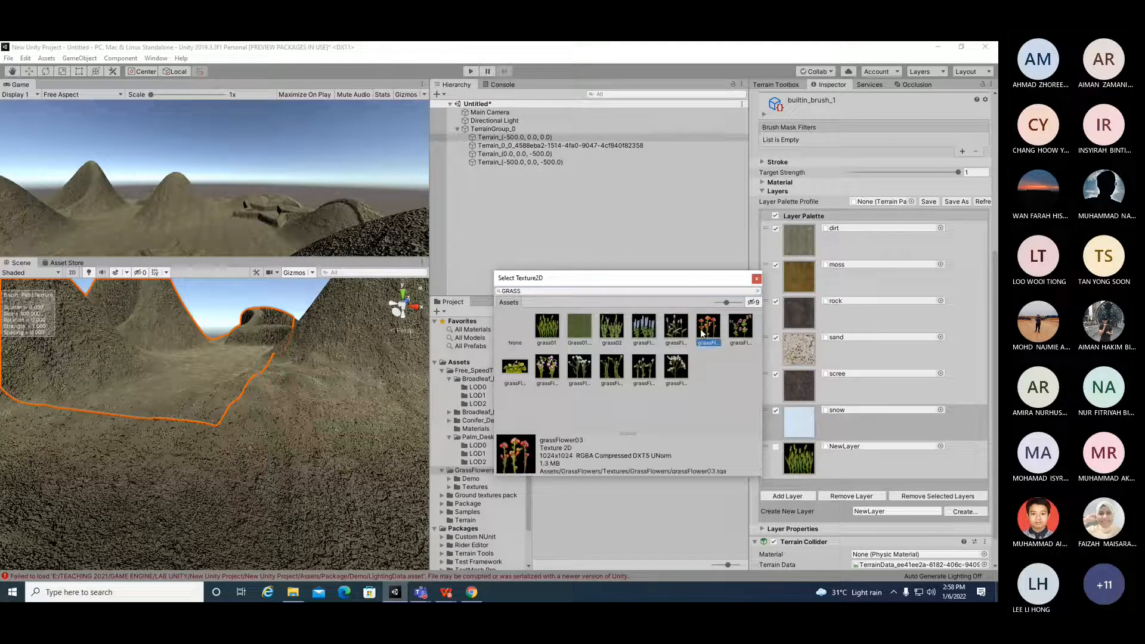
Step: Create another terrain layer from the grassFlower02 texture
scroll(942, 505, "down", 3)
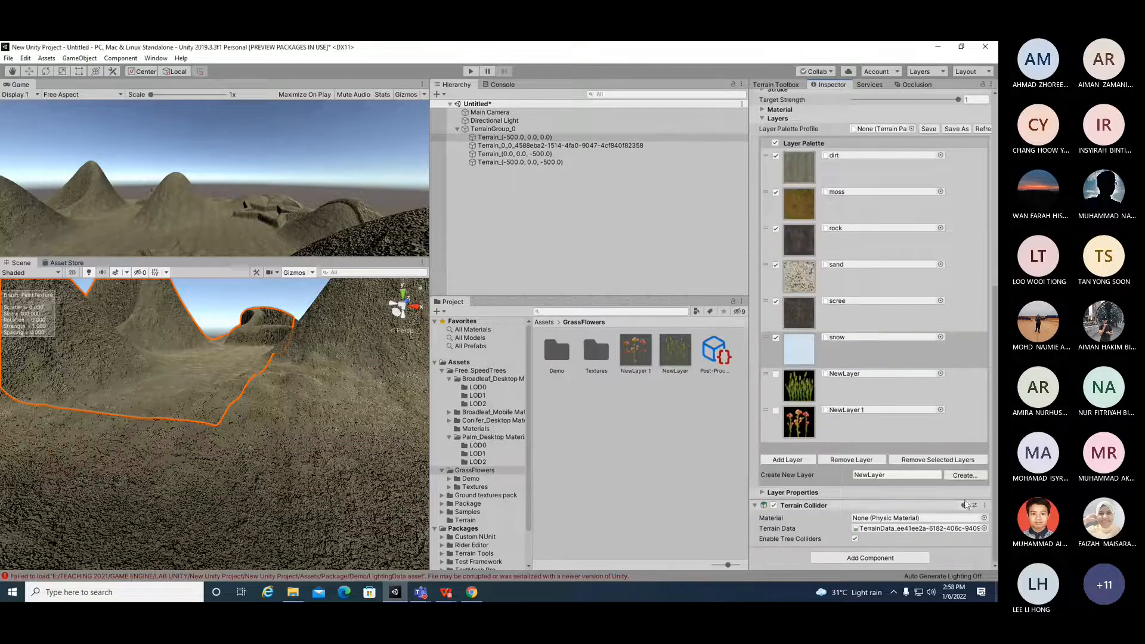
left_click(965, 475)
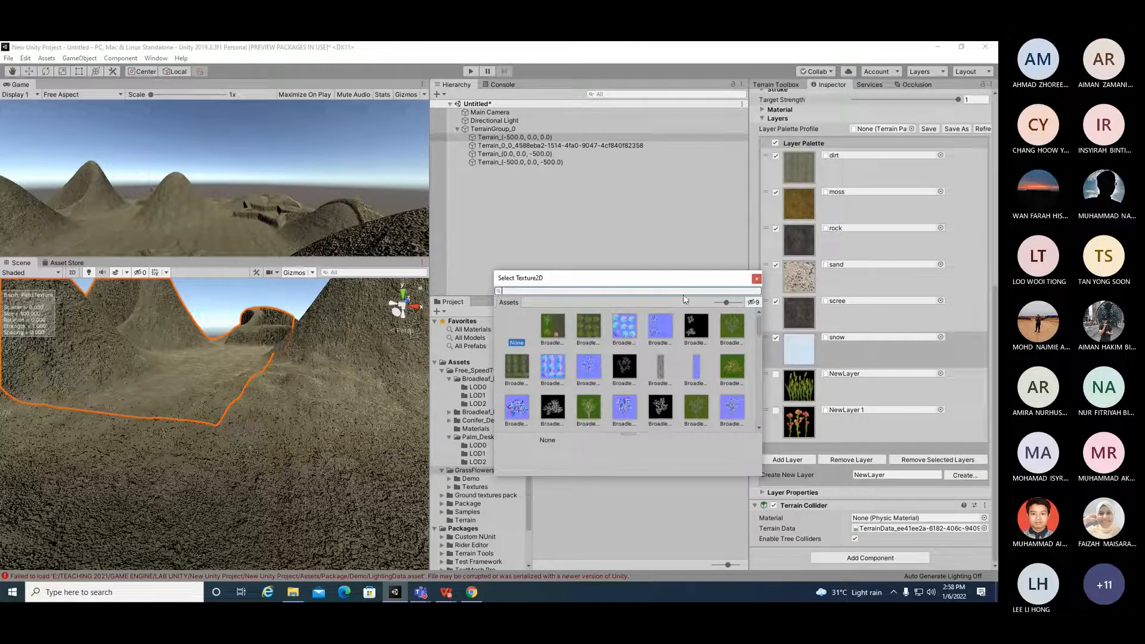
type("GRASS")
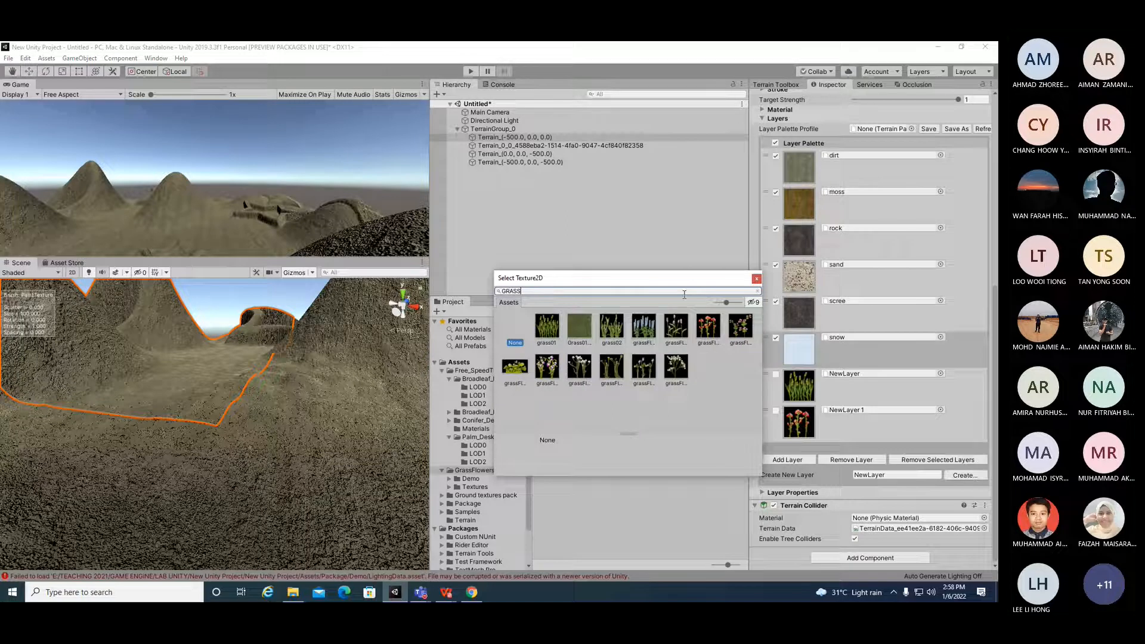
left_click(680, 331)
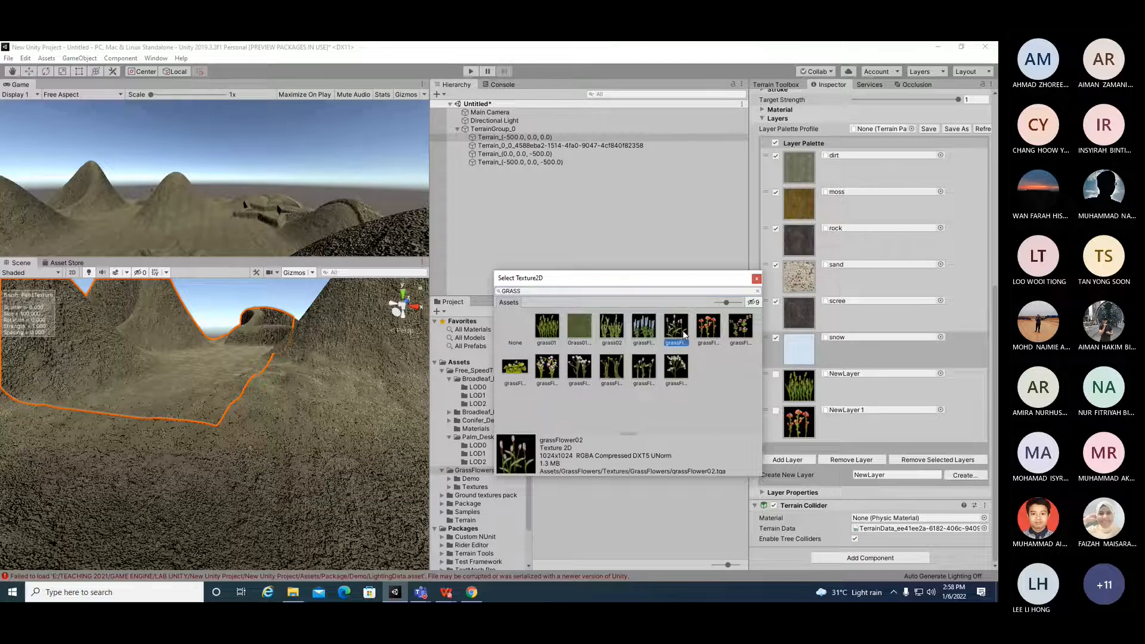
double_click(681, 331)
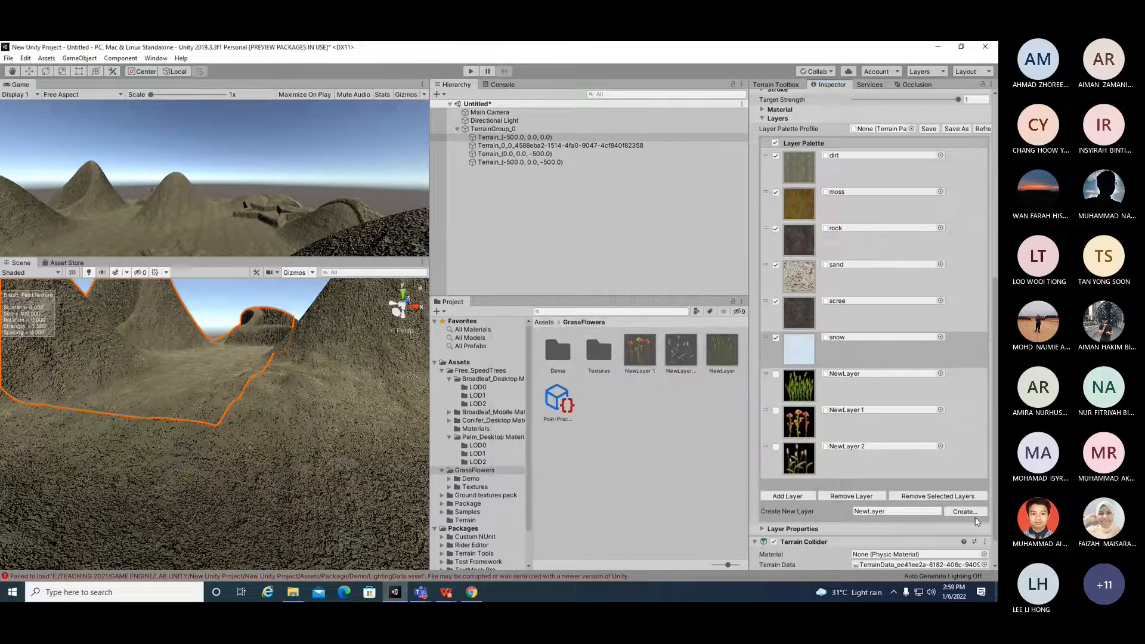
Step: Create a fourth new terrain layer from another grassFlower texture
left_click(974, 514)
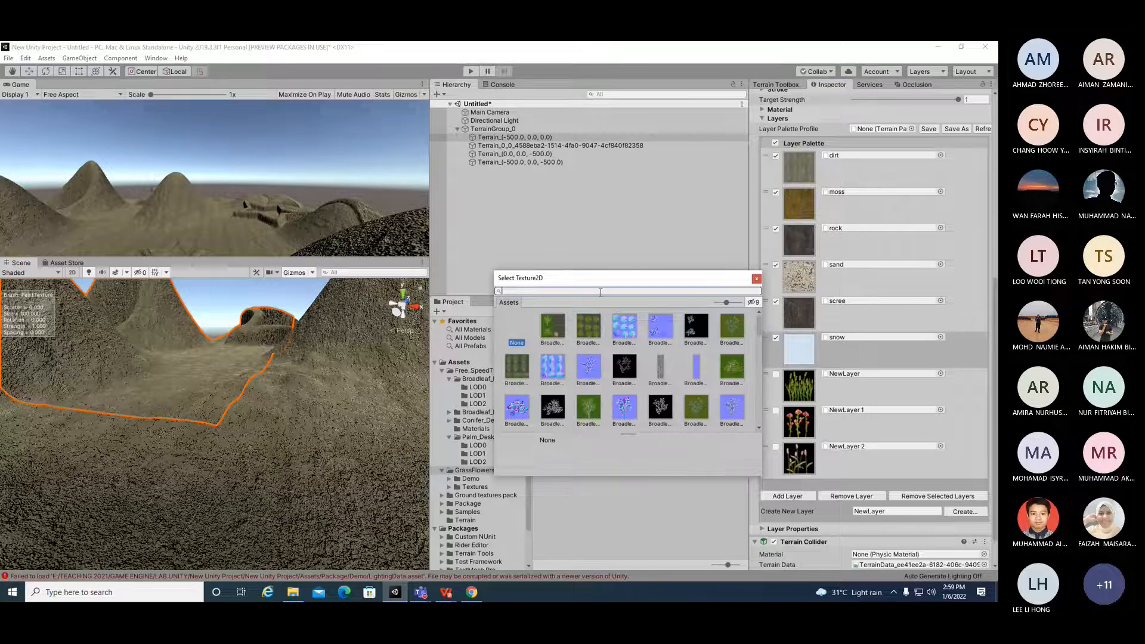
type("GRASS")
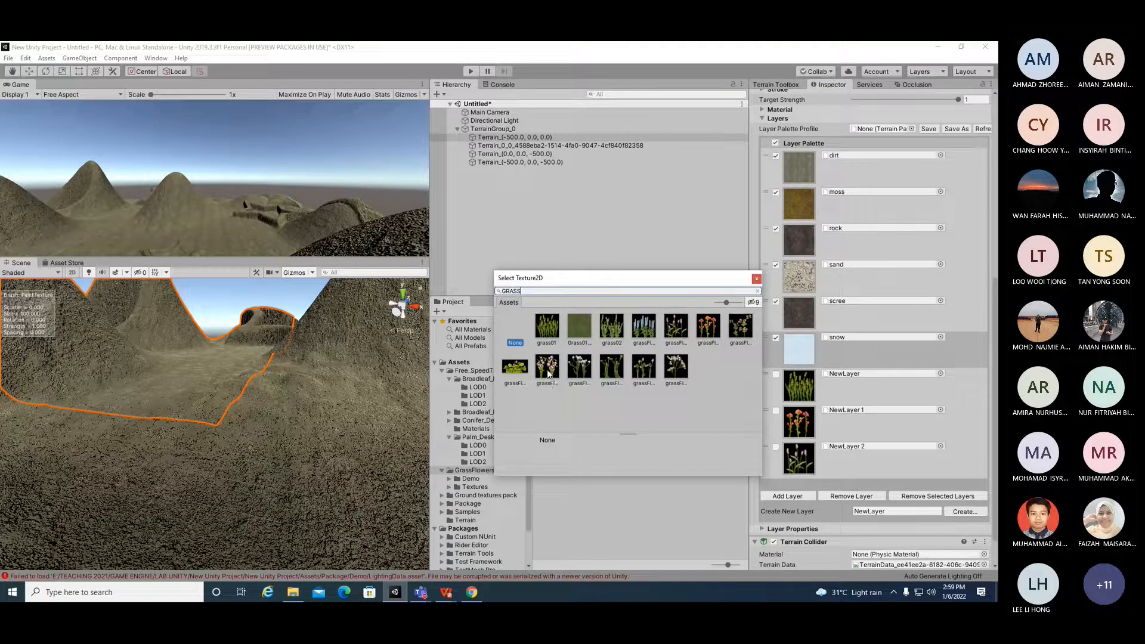
double_click(549, 375)
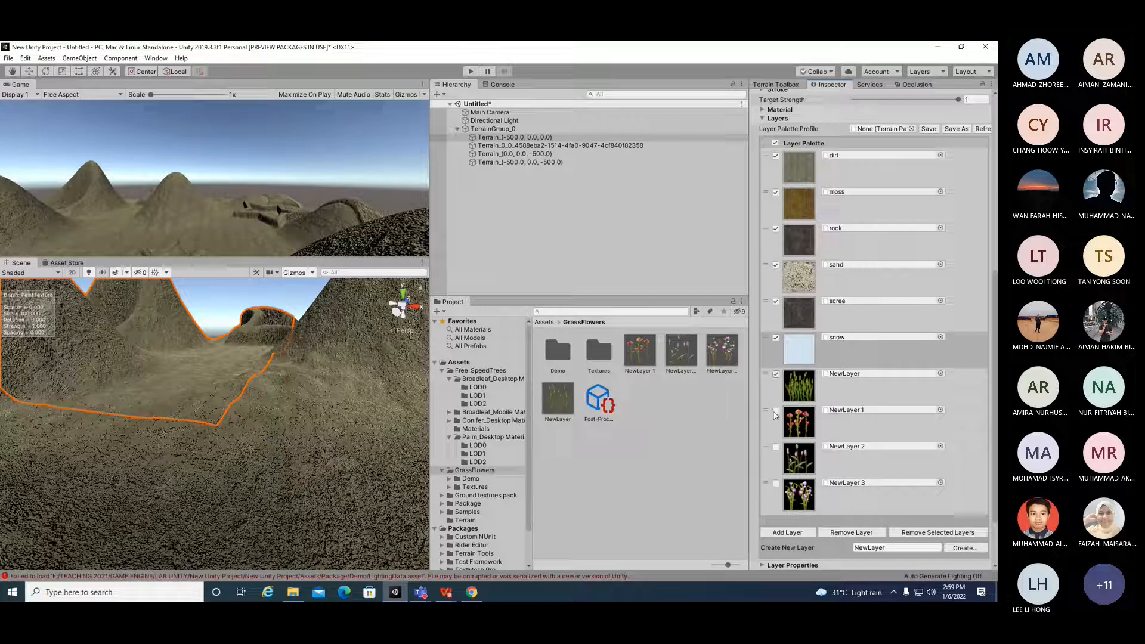
Step: Enable NewLayer 1, NewLayer 2 and NewLayer 3 in the layer palette and reselect the first terrain tile
left_click(776, 410)
left_click(776, 447)
left_click(776, 483)
scroll(145, 405, "down", 6)
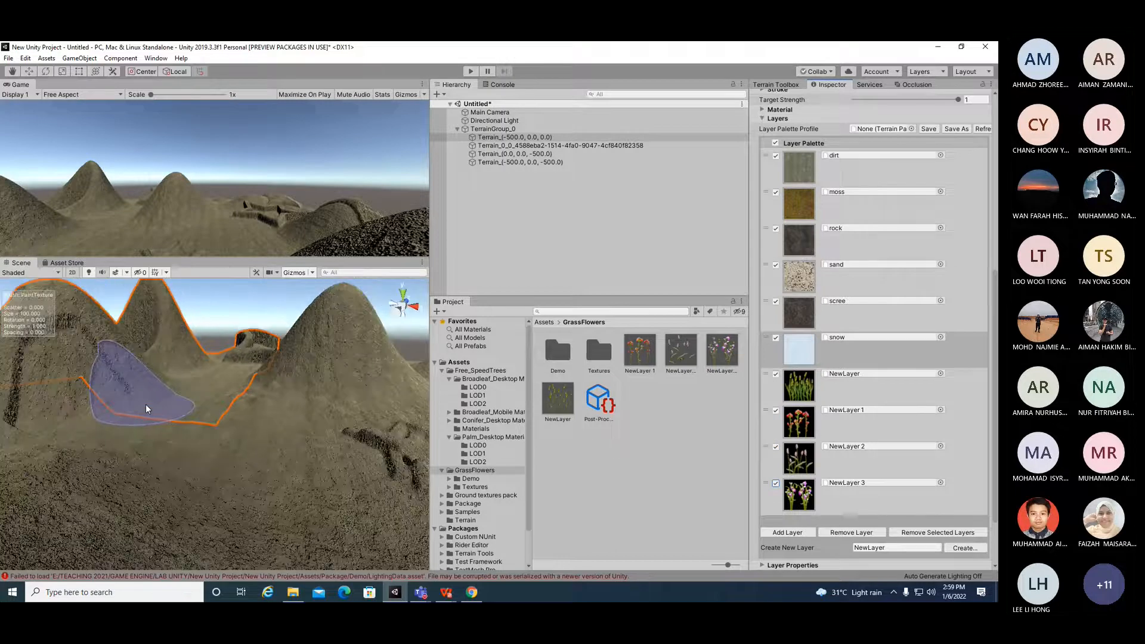
scroll(147, 407, "down", 4)
left_click(492, 138)
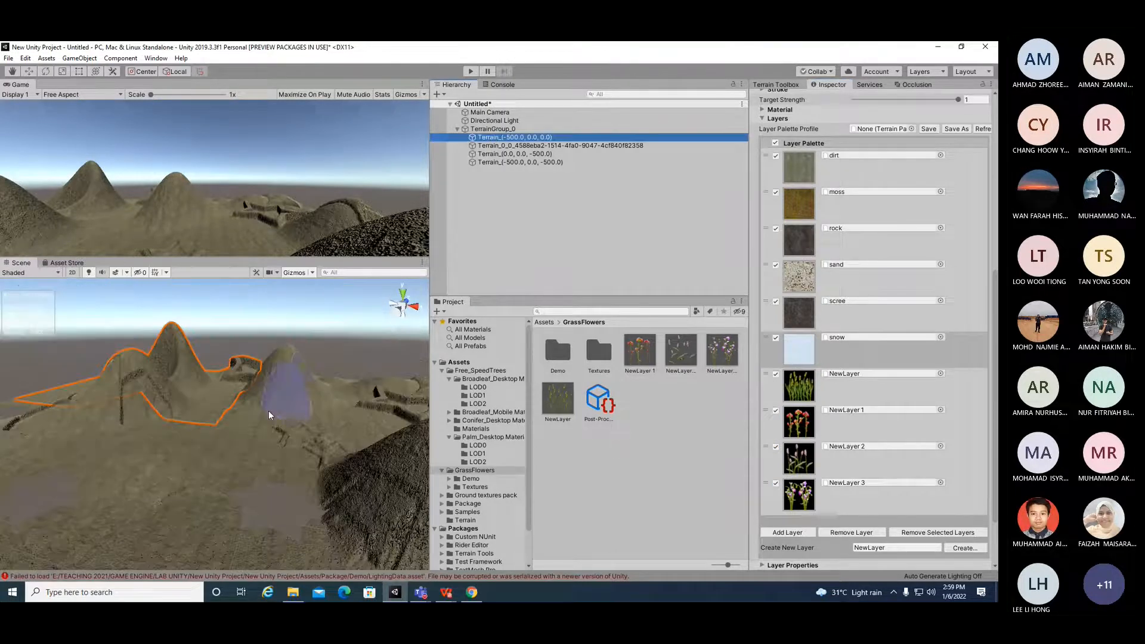
Step: Select the grass NewLayer in the layer palette as the texture to paint
mouse_move(159, 477)
left_mouse_down("alt")
mouse_move(268, 464)
mouse_move(89, 537)
mouse_move(145, 511)
mouse_move(332, 478)
mouse_move(143, 388)
mouse_move(179, 494)
mouse_move(312, 378)
mouse_move(334, 315)
mouse_move(686, 346)
mouse_move(905, 383)
mouse_move(894, 458)
left_mouse_up("alt")
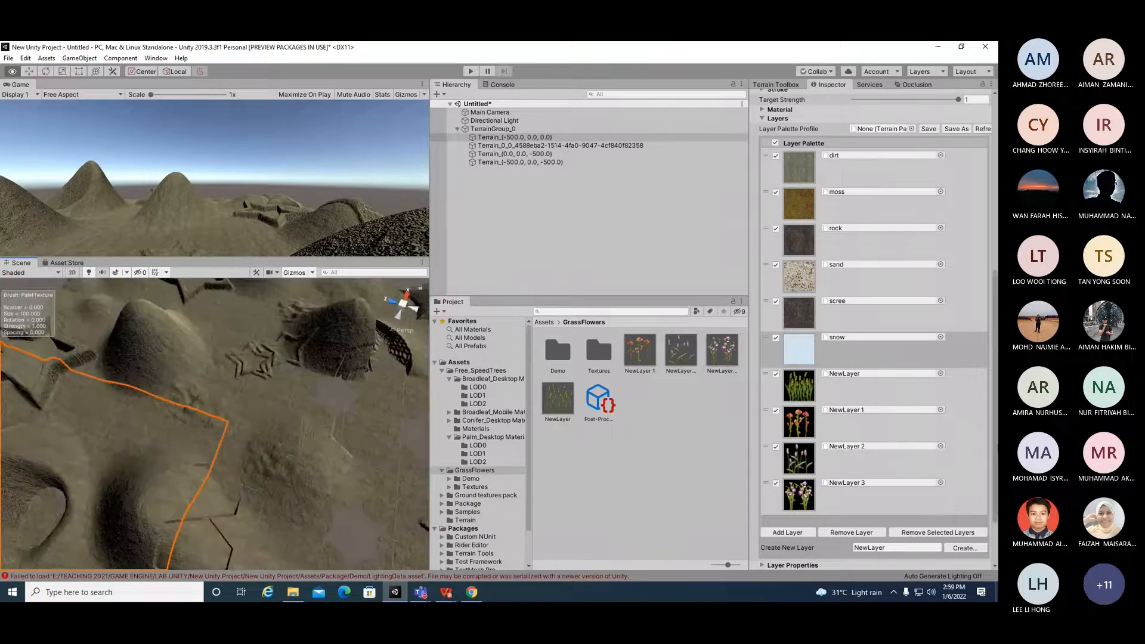
scroll(894, 458, "up", 10)
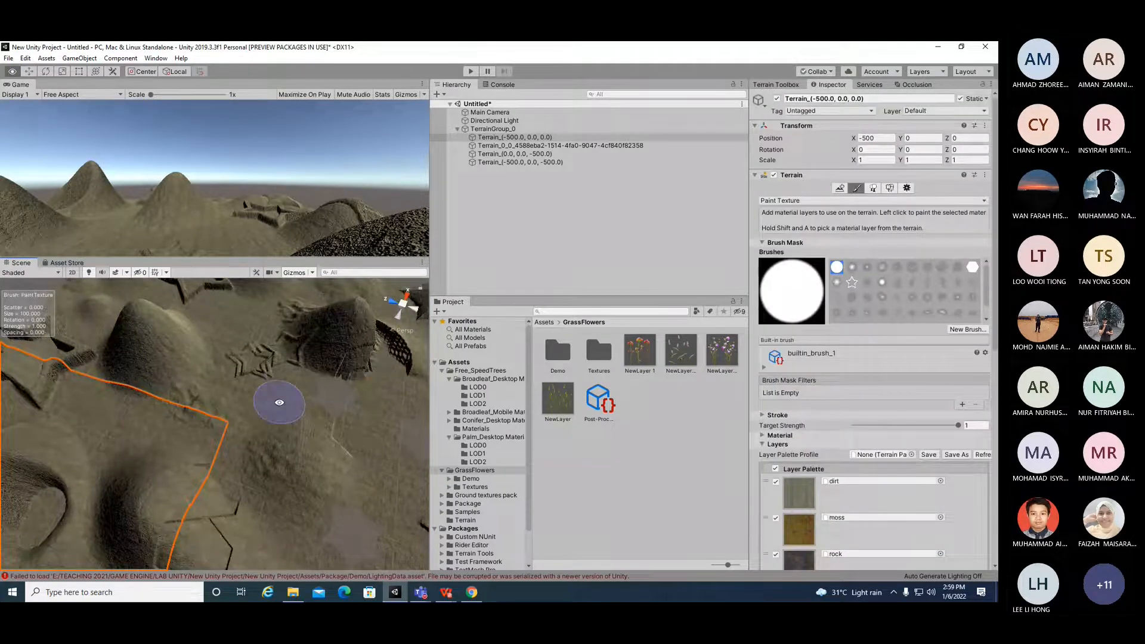
mouse_move(284, 392)
left_mouse_down("alt")
mouse_move(376, 402)
mouse_move(244, 312)
mouse_move(217, 340)
mouse_move(274, 330)
mouse_move(123, 373)
mouse_move(154, 340)
mouse_move(334, 326)
left_mouse_up("alt")
mouse_move(345, 473)
left_mouse_down("alt")
mouse_move(402, 301)
mouse_move(232, 423)
mouse_move(210, 483)
mouse_move(271, 482)
mouse_move(197, 500)
mouse_move(173, 493)
mouse_move(197, 508)
mouse_move(307, 487)
mouse_move(197, 471)
left_mouse_up("alt")
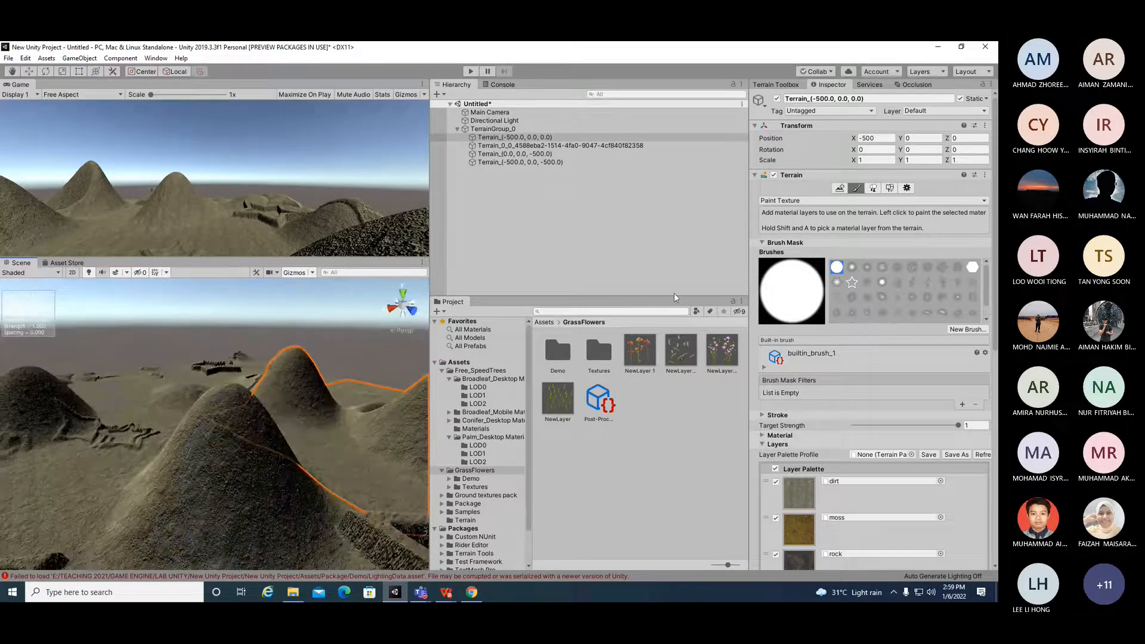
left_click(522, 138)
scroll(916, 481, "down", 10)
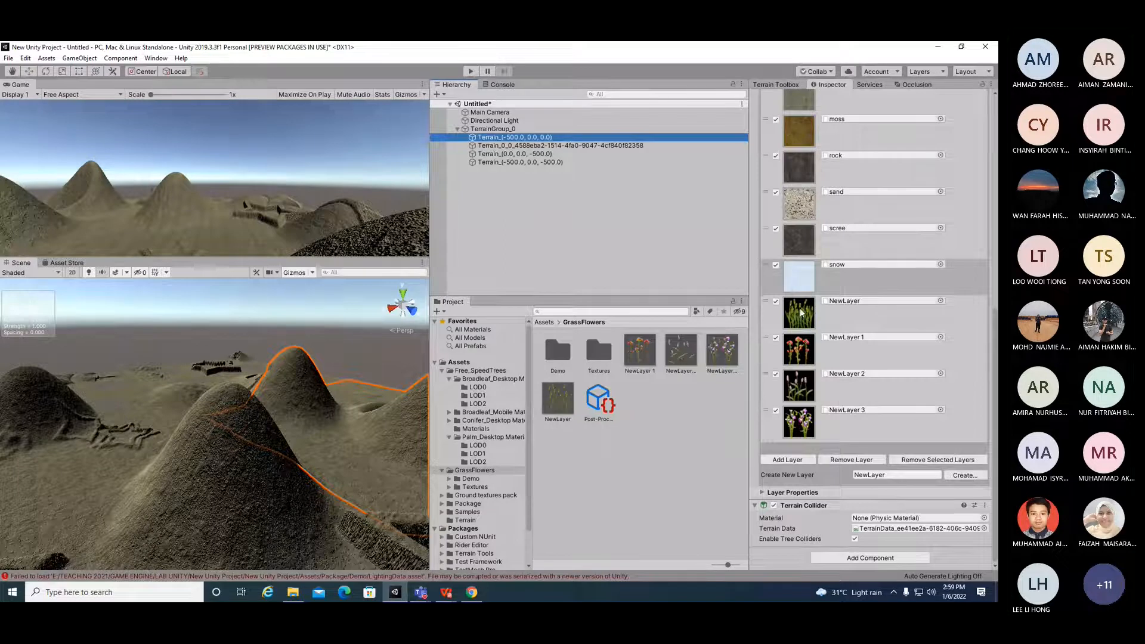
scroll(808, 331, "up", 5)
scroll(808, 332, "down", 5)
left_click(806, 311)
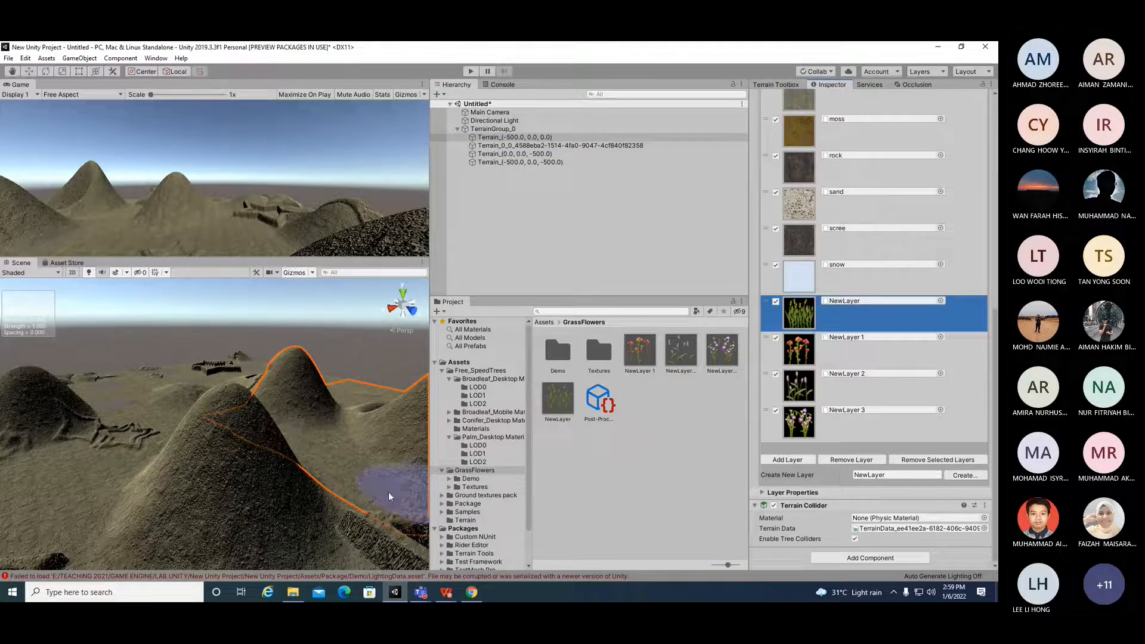
mouse_move(377, 496)
right_mouse_down()
mouse_move(248, 486)
mouse_move(378, 496)
mouse_move(375, 441)
mouse_move(301, 455)
mouse_move(301, 440)
mouse_move(290, 455)
right_mouse_up()
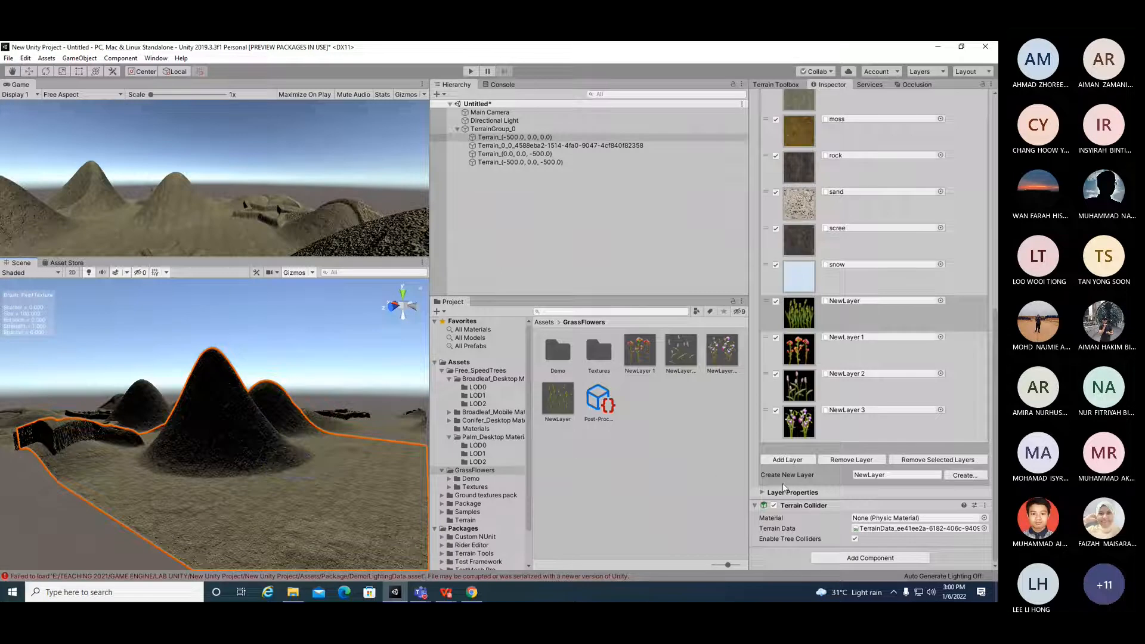
Step: Expand NewLayer's layer properties and set its Specular colour to a red of B31C1C
left_click(764, 493)
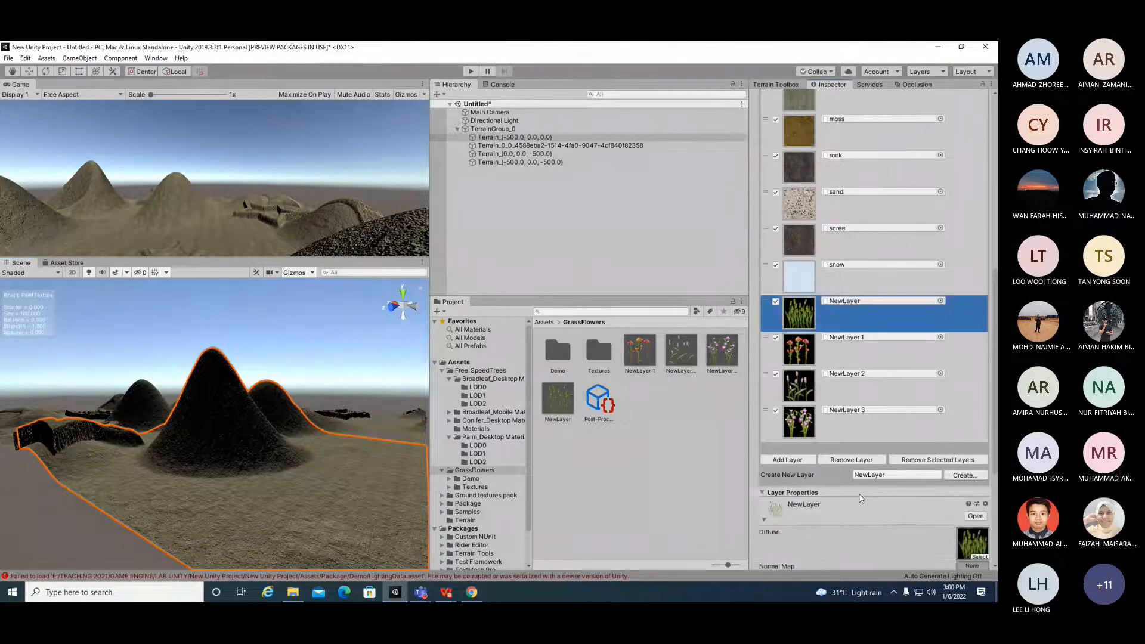
scroll(859, 493, "down", 5)
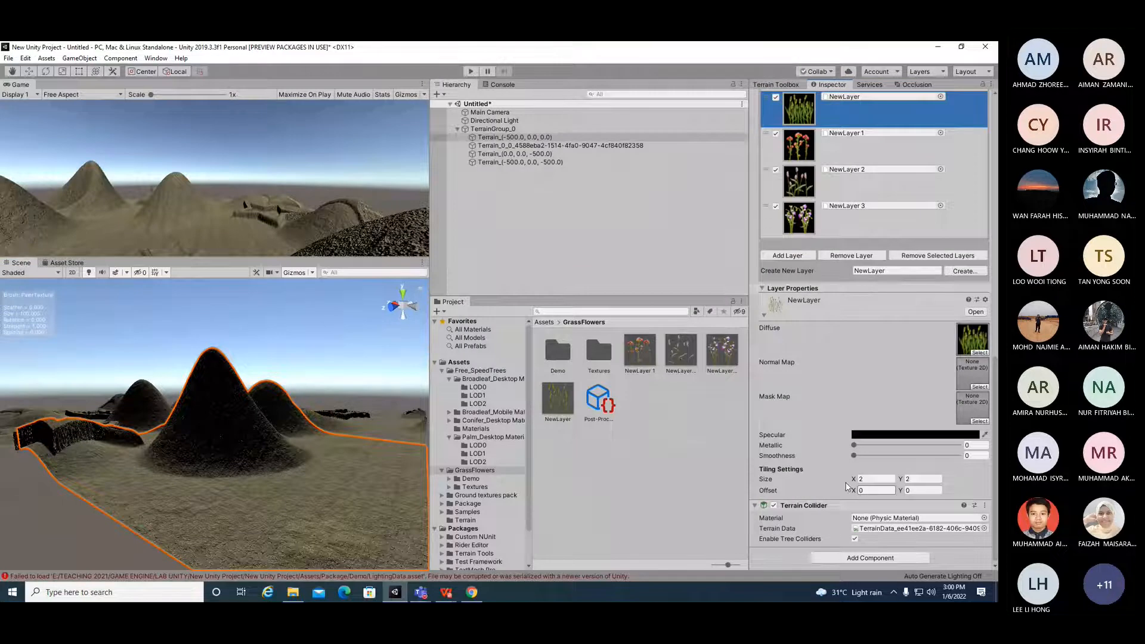
left_click(894, 440)
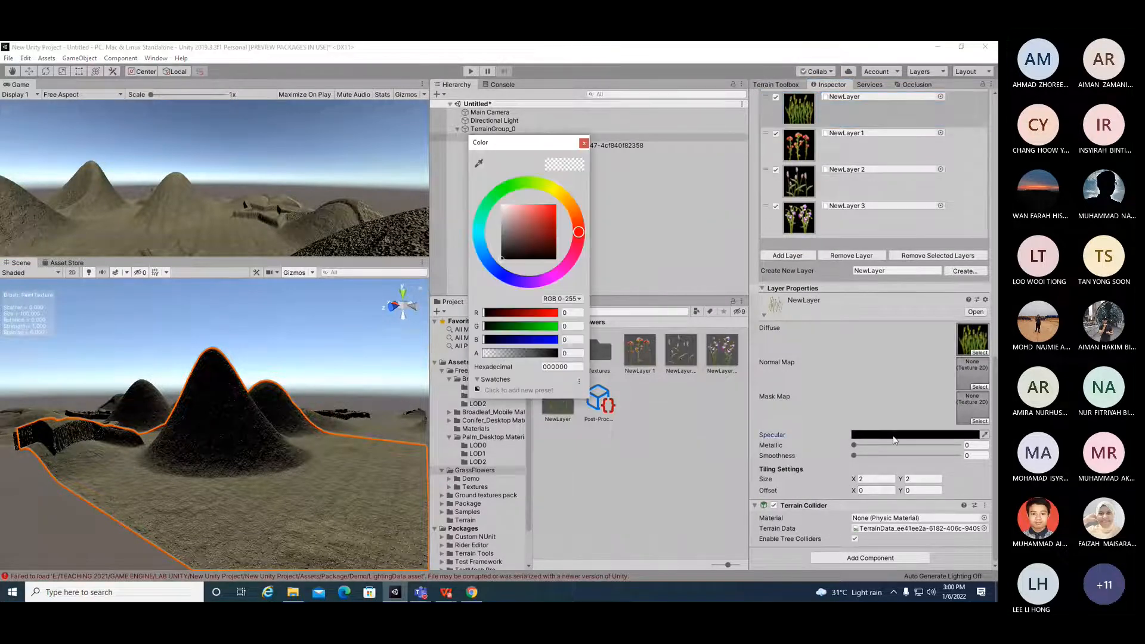
left_click(547, 209)
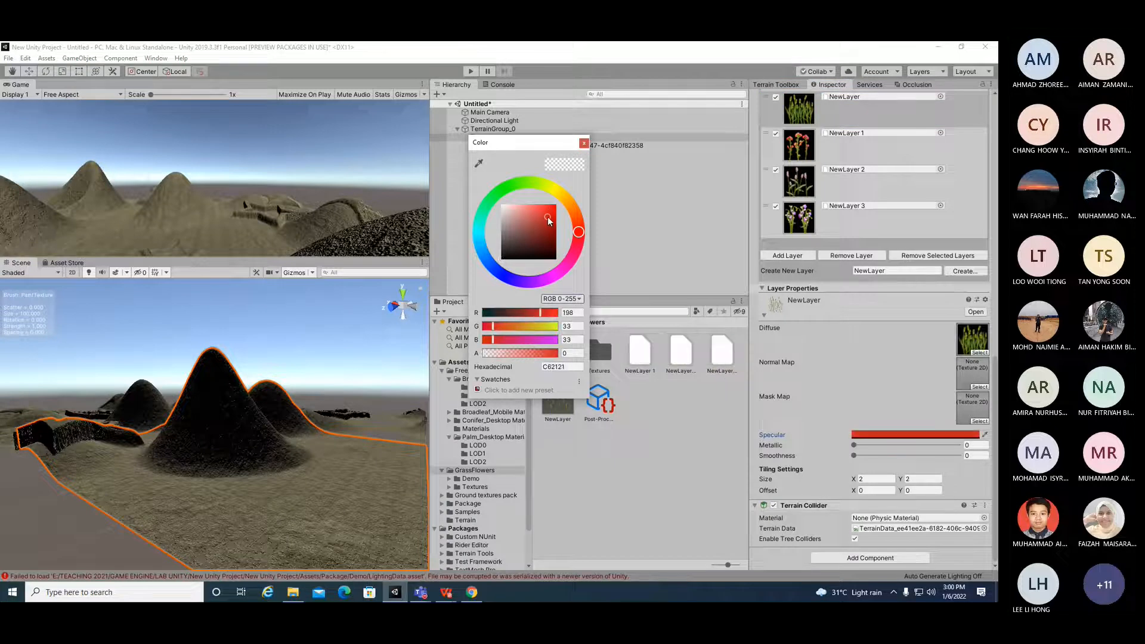
left_click(549, 220)
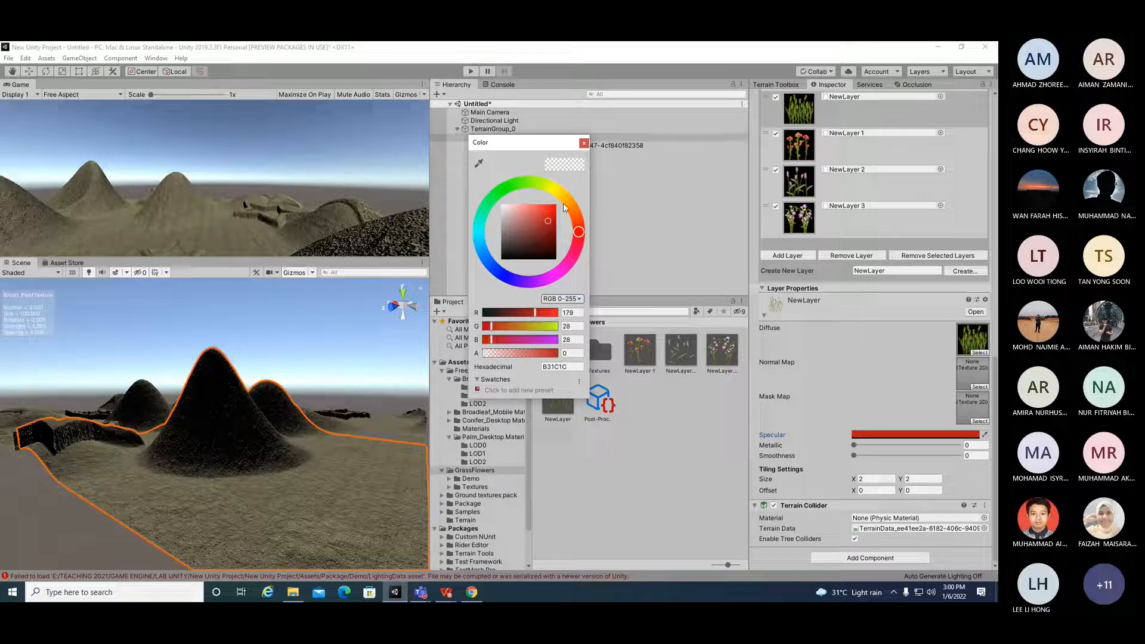
Step: Close the colour picker and set NewLayer's Metallic to about 0.328 and Smoothness to about 0.766
left_click(584, 144)
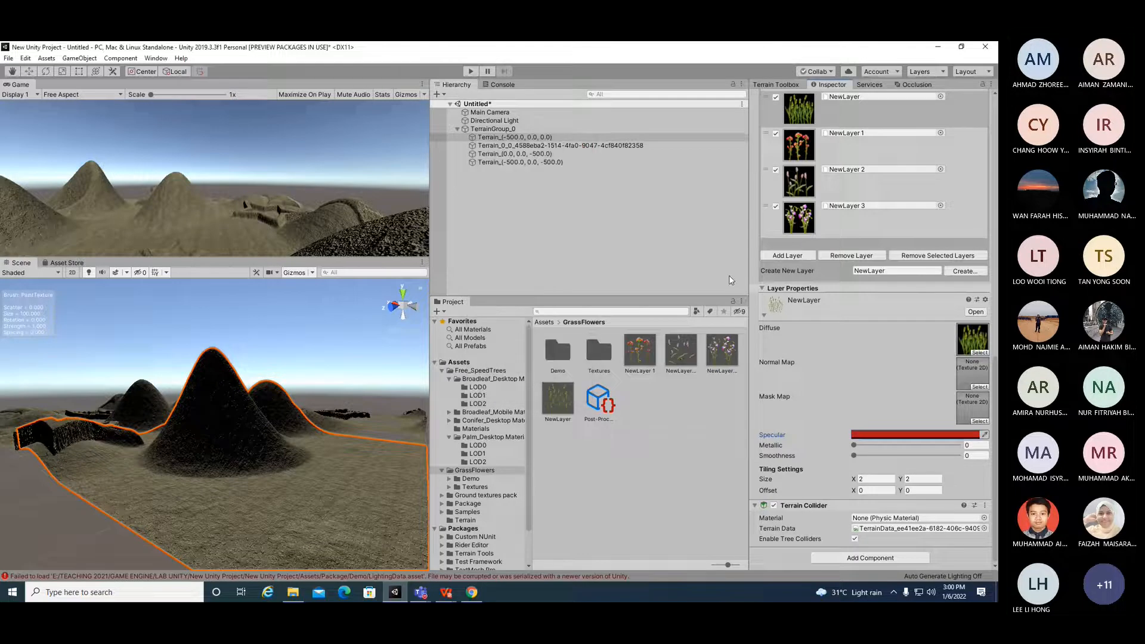
left_click_drag(855, 446, 934, 456)
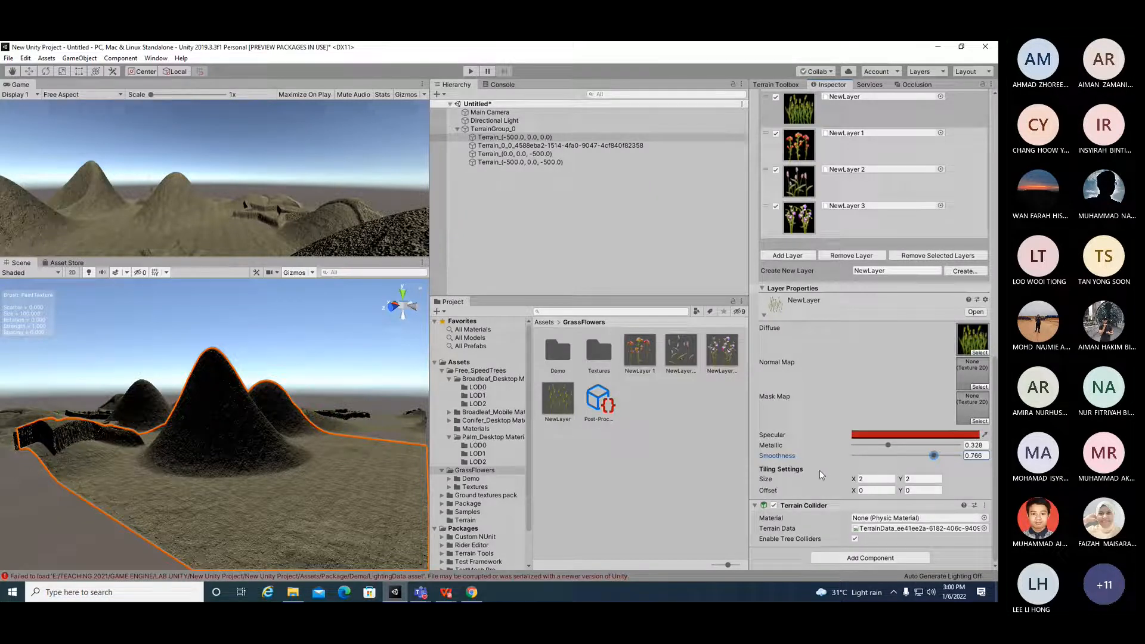
left_click(838, 559)
Step: Paint two grass patches onto the flat area of the selected terrain tile
left_click(347, 444)
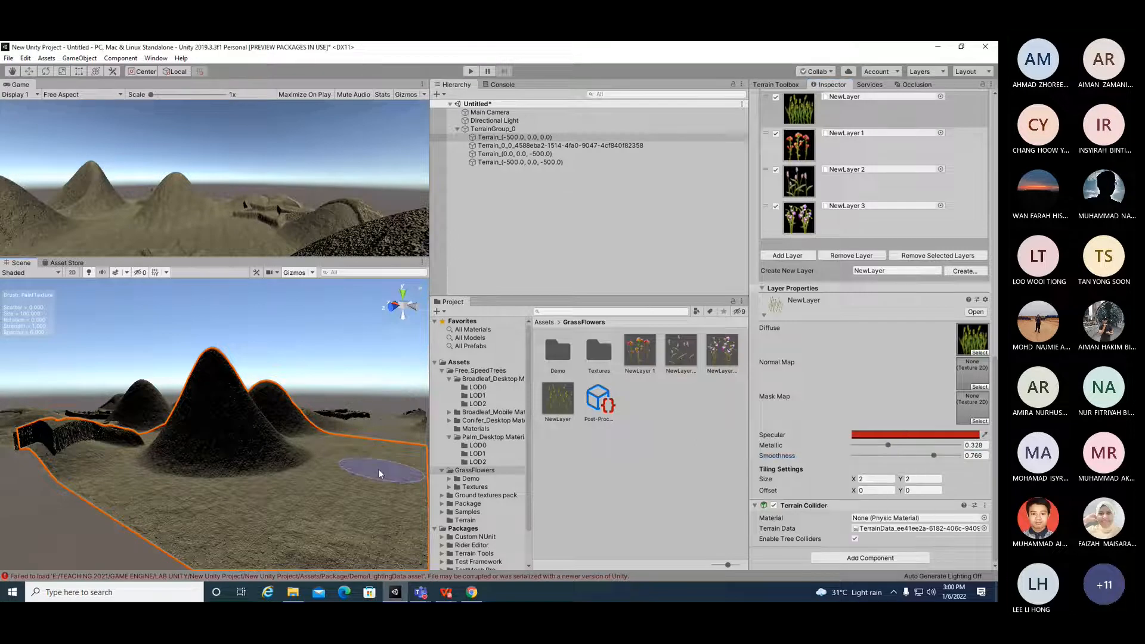
left_click(363, 460)
left_click(364, 459)
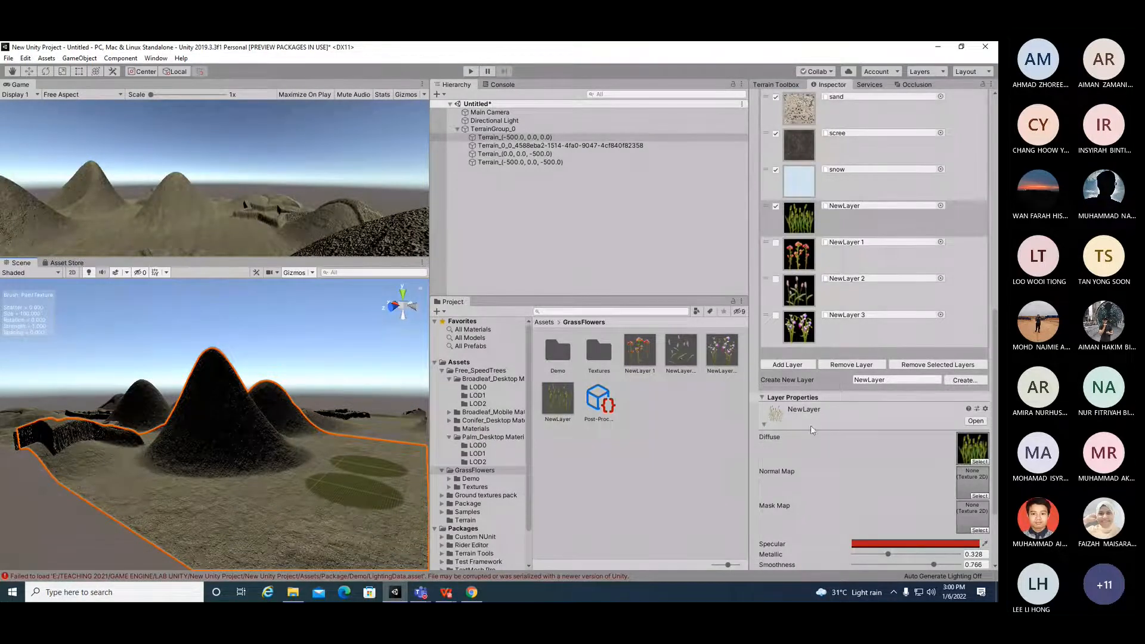
Step: Choose the soft_round brush for texture painting
scroll(828, 435, "up", 10)
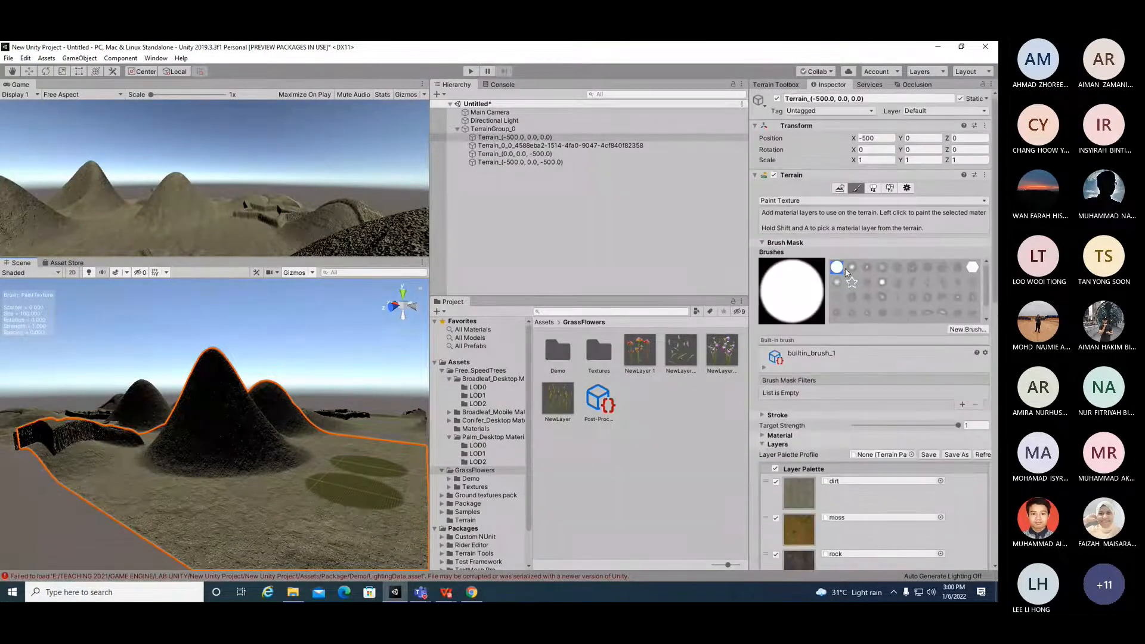
left_click(867, 268)
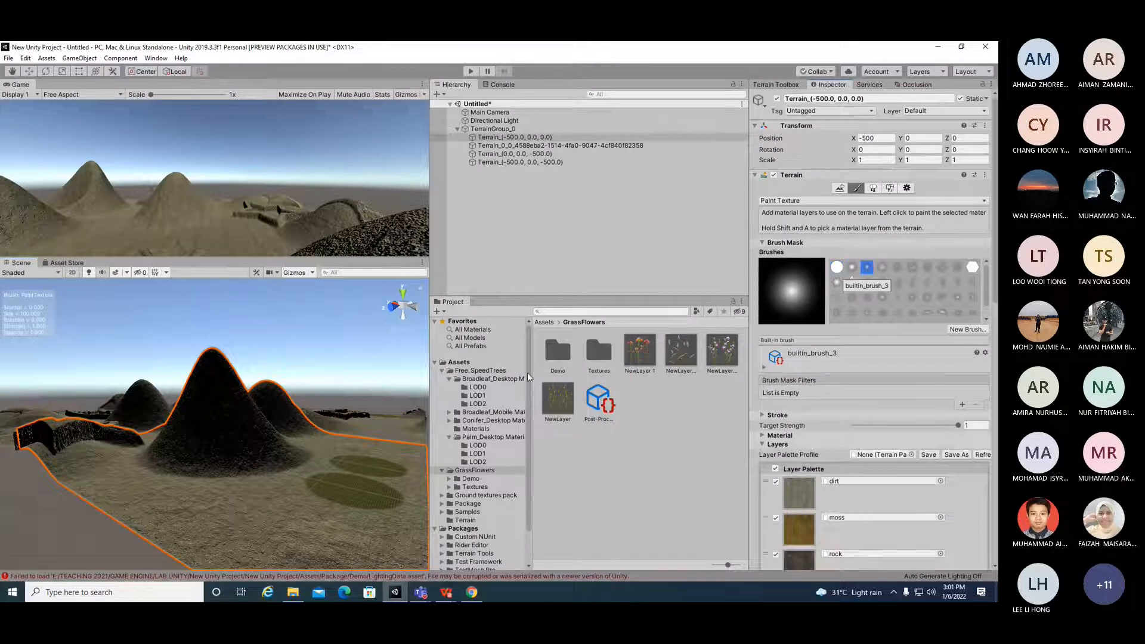
scroll(262, 502, "down", 3)
scroll(262, 502, "up", 4)
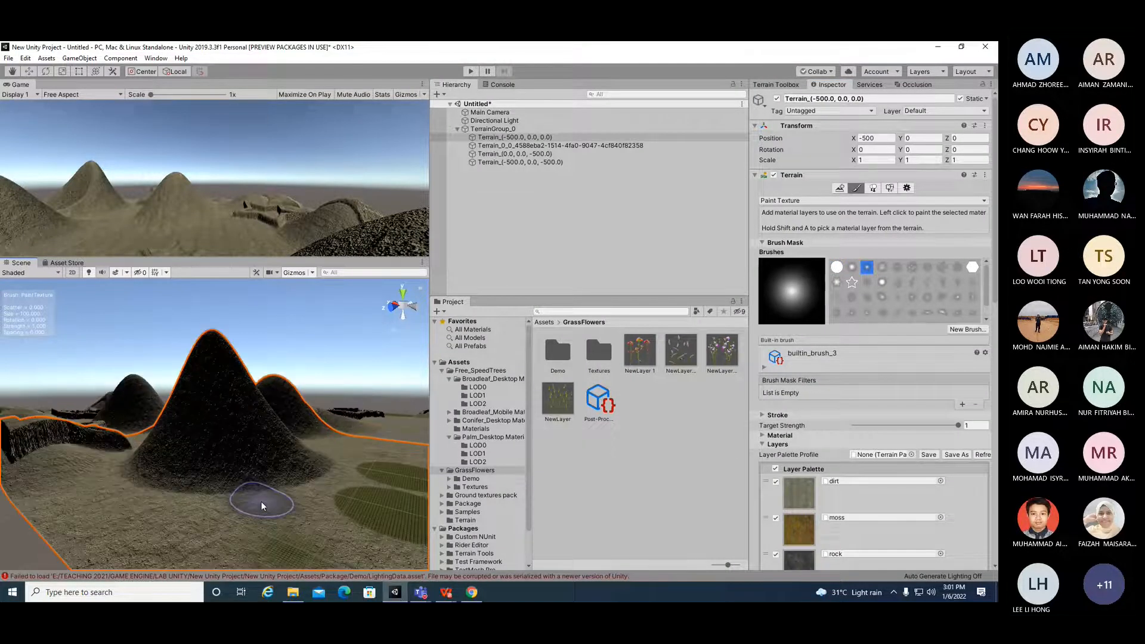
scroll(261, 506, "up", 3)
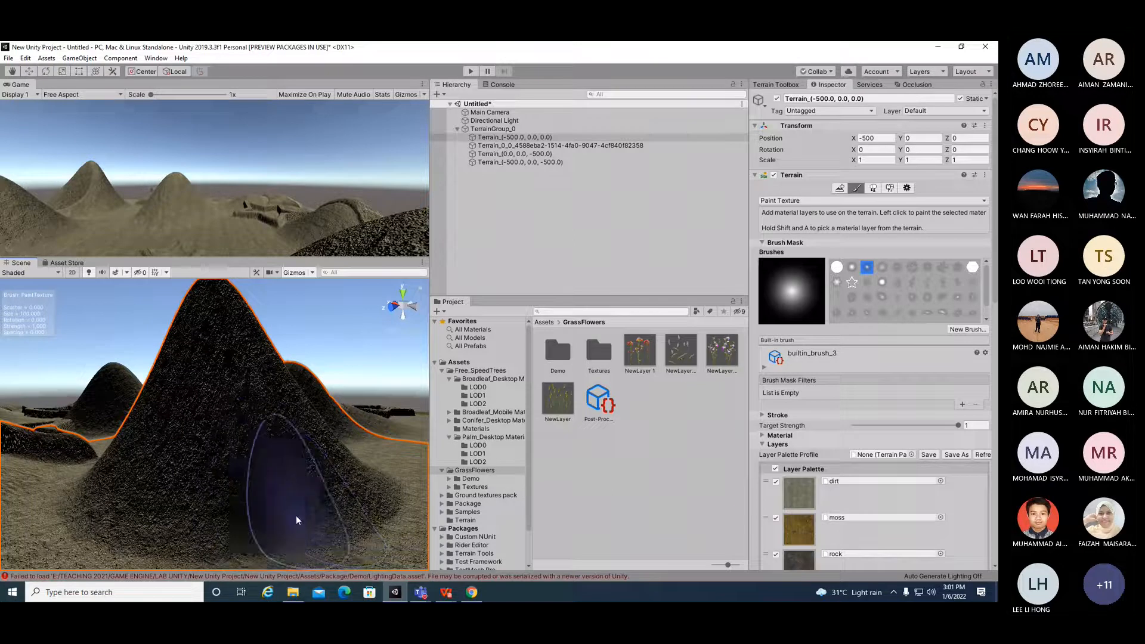
scroll(296, 515, "down", 3)
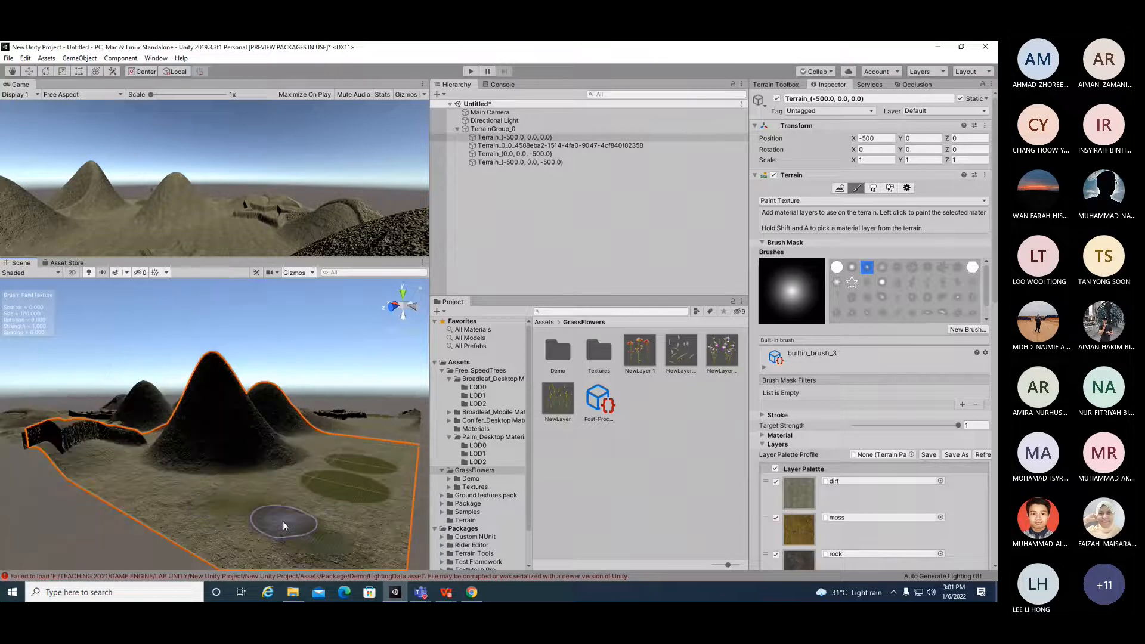
key("alt")
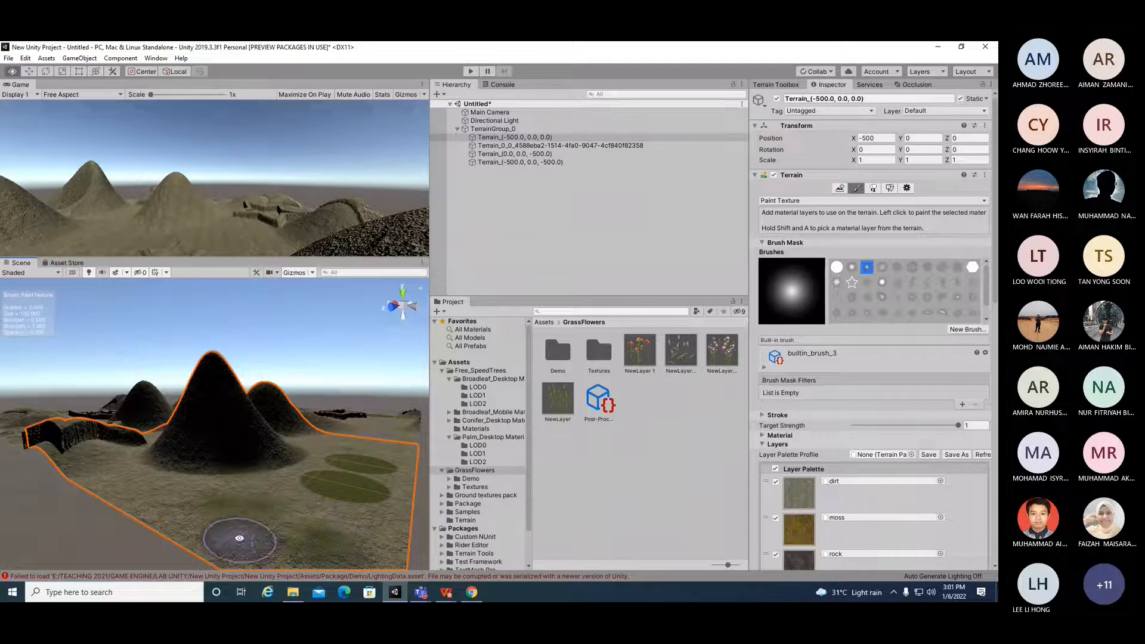
left_click(883, 284)
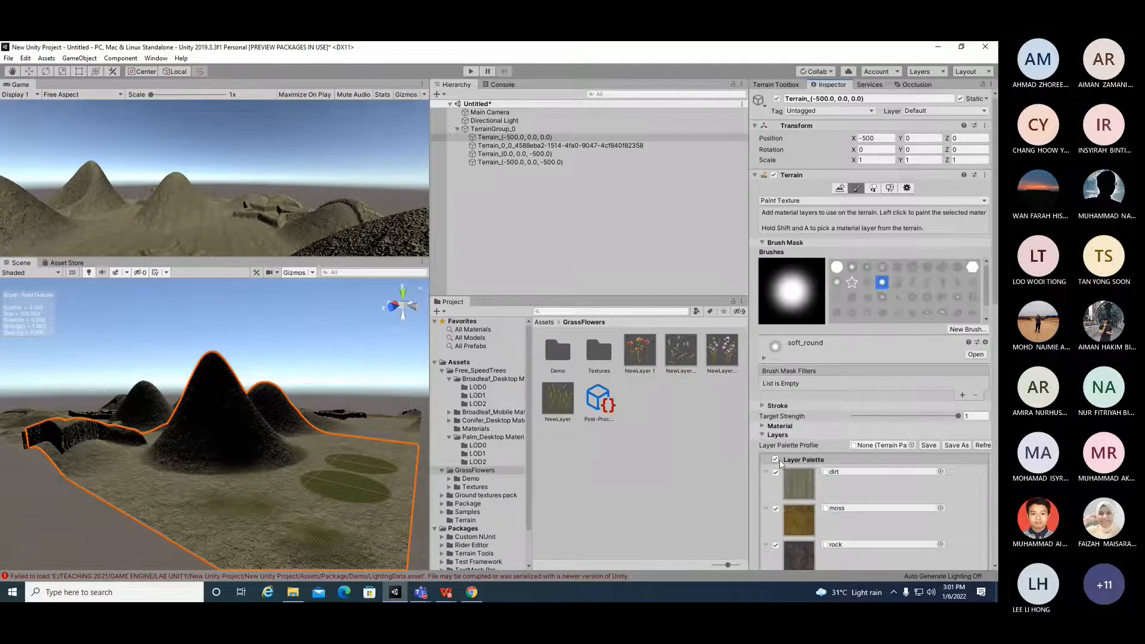
Step: Tick NewLayer and NewLayer 1, 2 and 3 in the layer palette
scroll(777, 463, "down", 6)
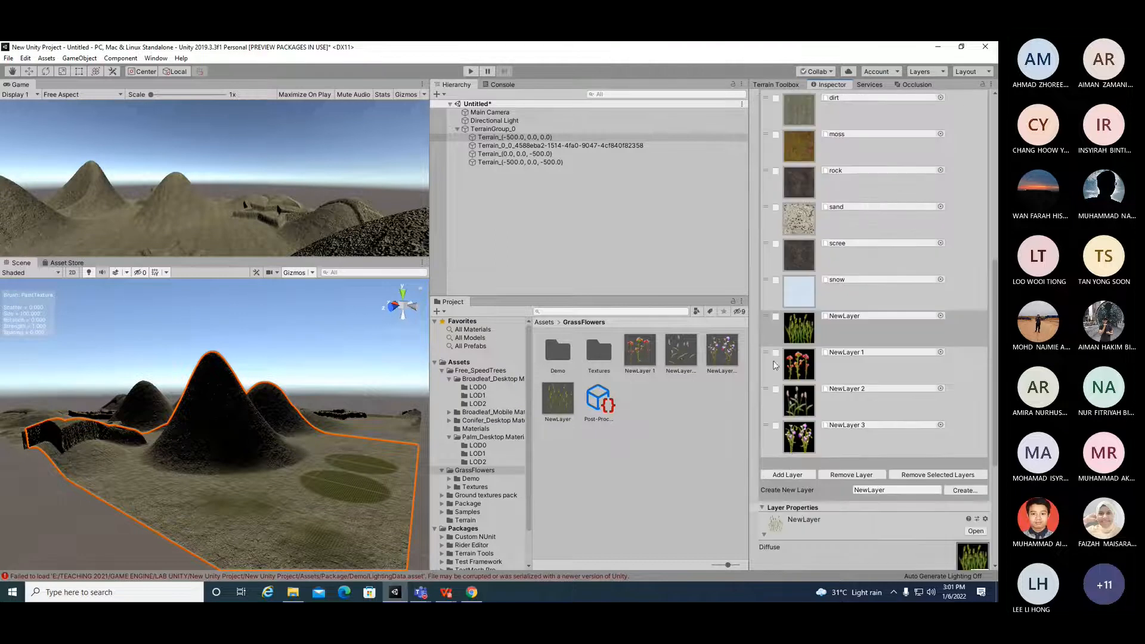
left_click(776, 316)
left_click(776, 352)
left_click(776, 389)
left_click(776, 425)
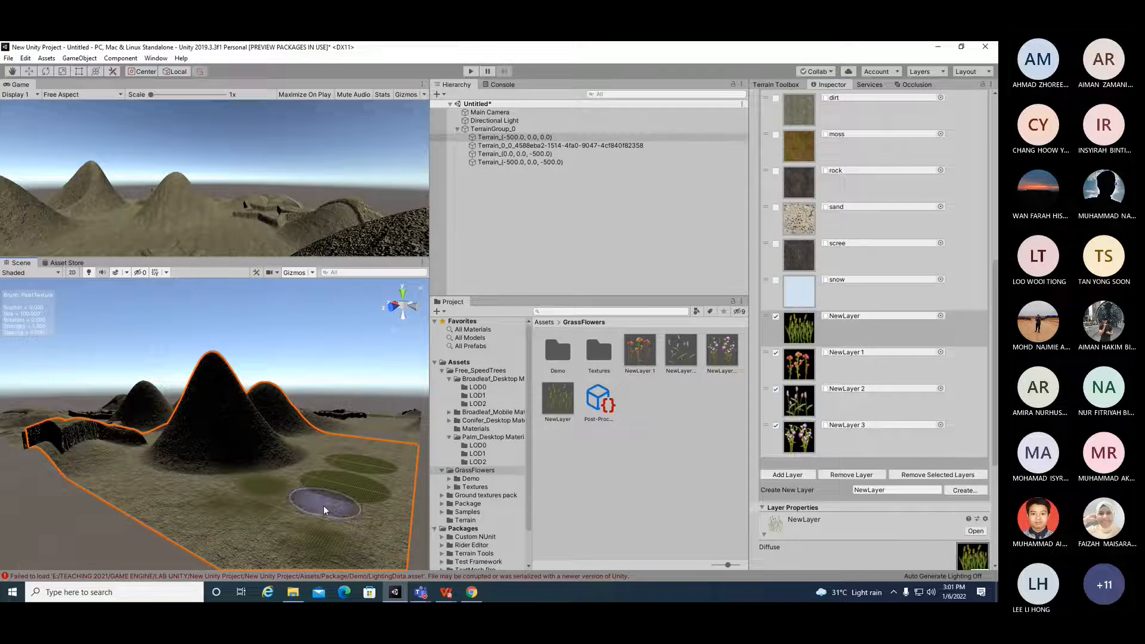
Step: Choose the terrainstamp_canyon02 brush
scroll(322, 507, "up", 2)
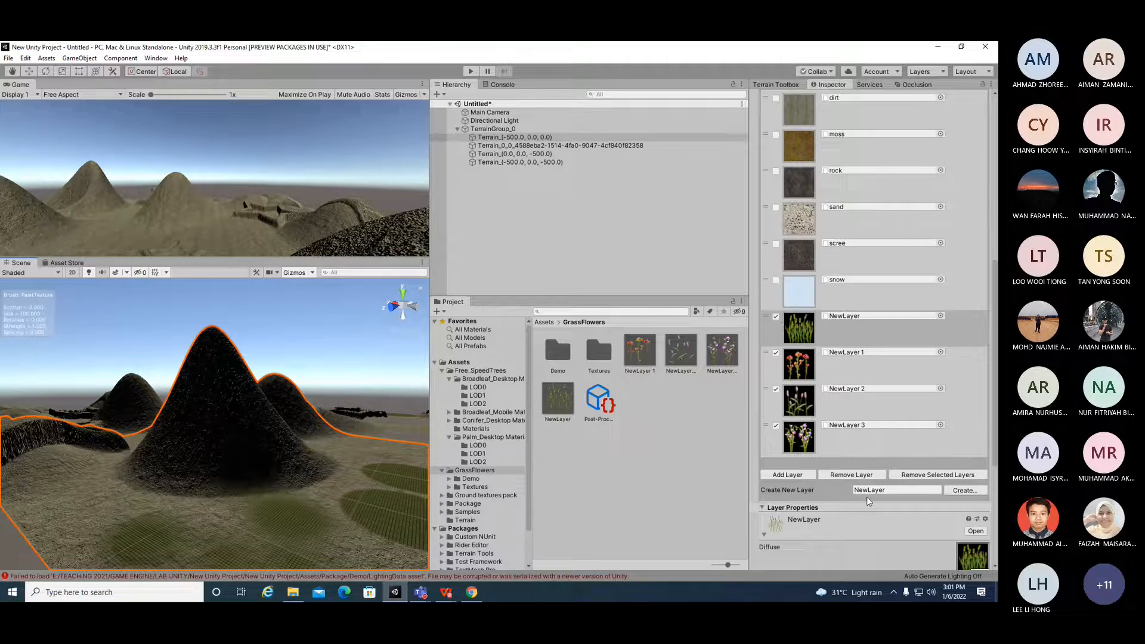
scroll(869, 503, "up", 10)
scroll(868, 503, "up", 2)
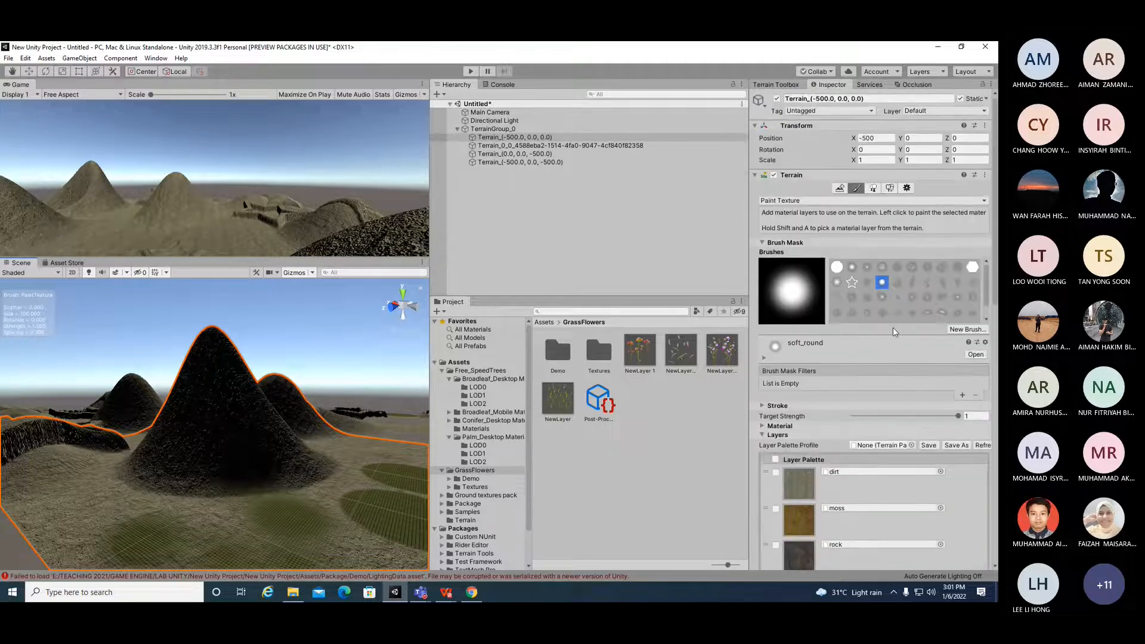
left_click(913, 282)
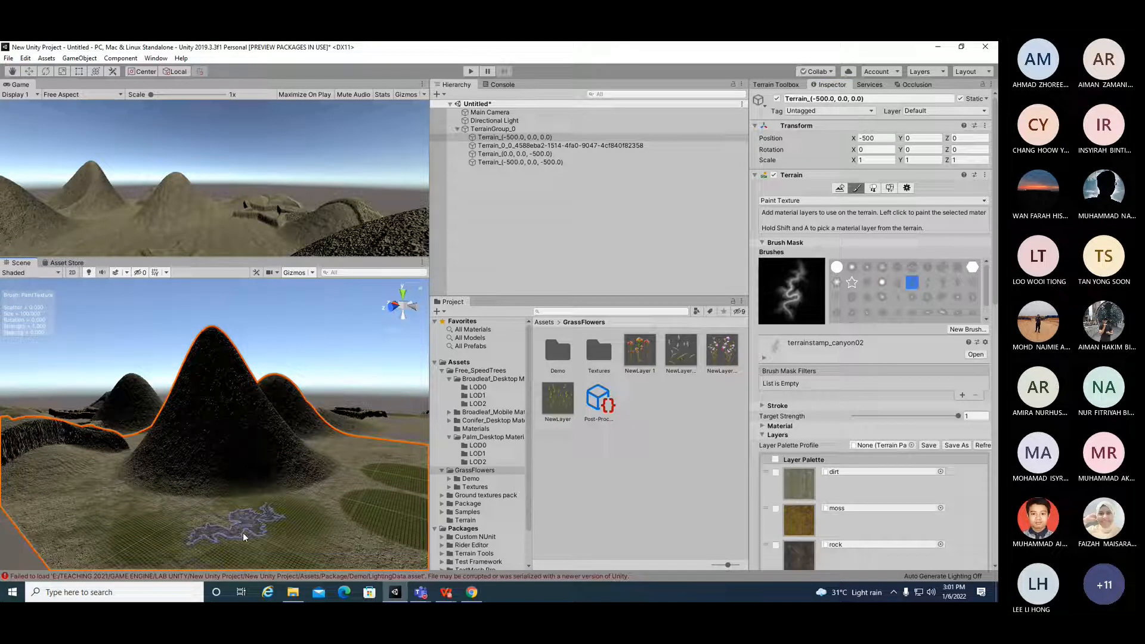
Step: Untick NewLayer and paint several canyon-stamp strokes across the flat terrain area
scroll(274, 533, "down", 2)
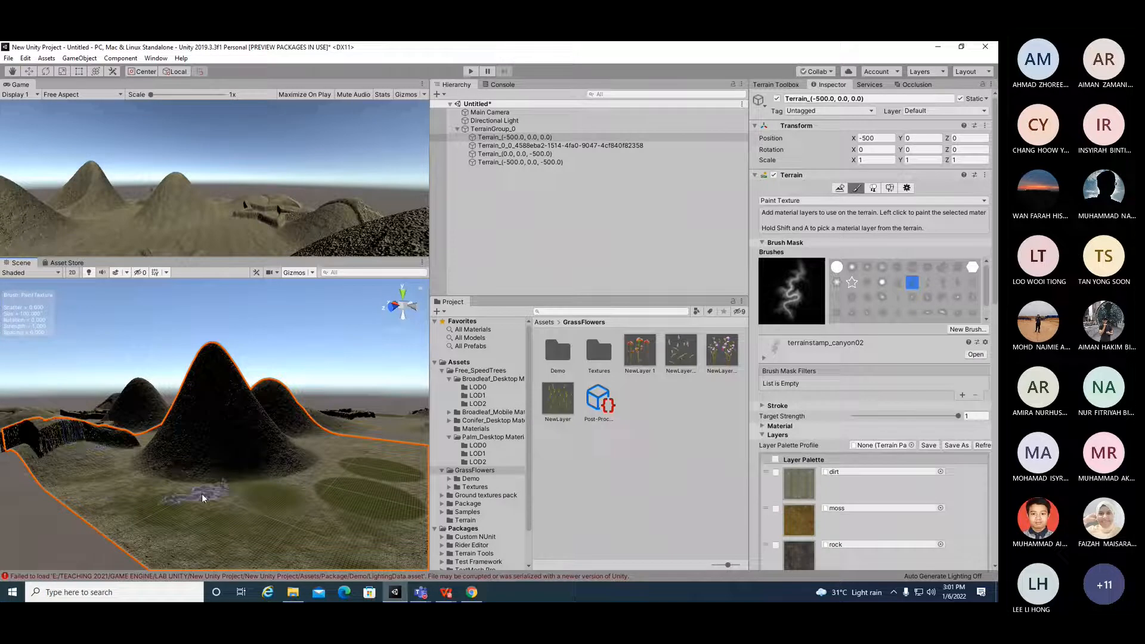
scroll(910, 471, "down", 8)
scroll(910, 472, "up", 3)
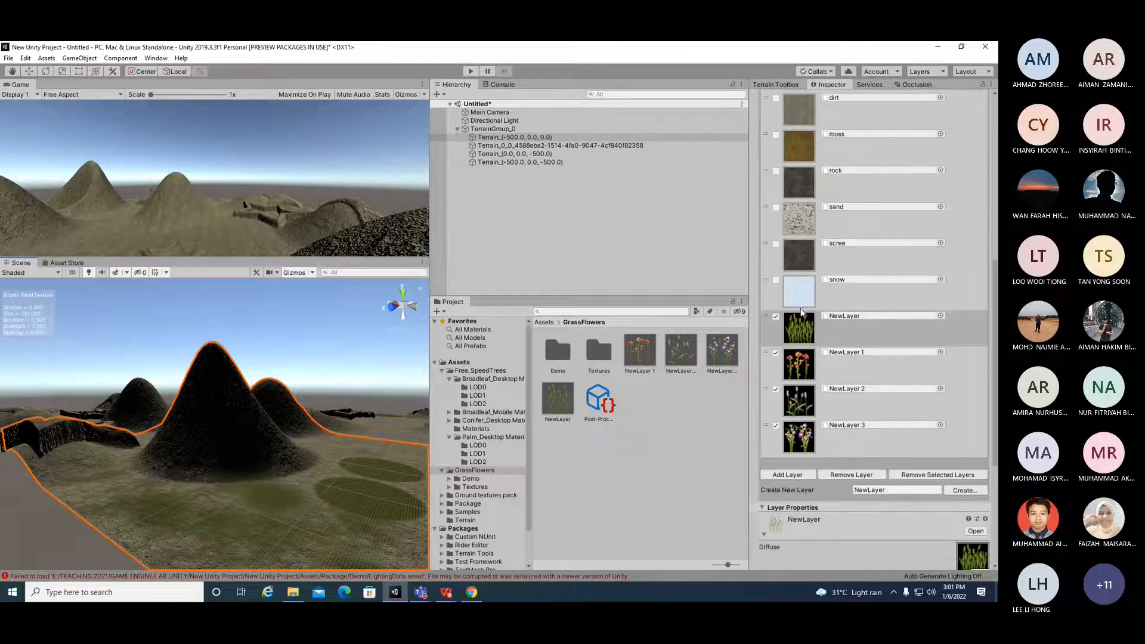
left_click(775, 316)
mouse_move(285, 478)
left_mouse_down()
mouse_move(319, 492)
mouse_move(346, 528)
mouse_move(237, 517)
mouse_move(230, 492)
left_mouse_up()
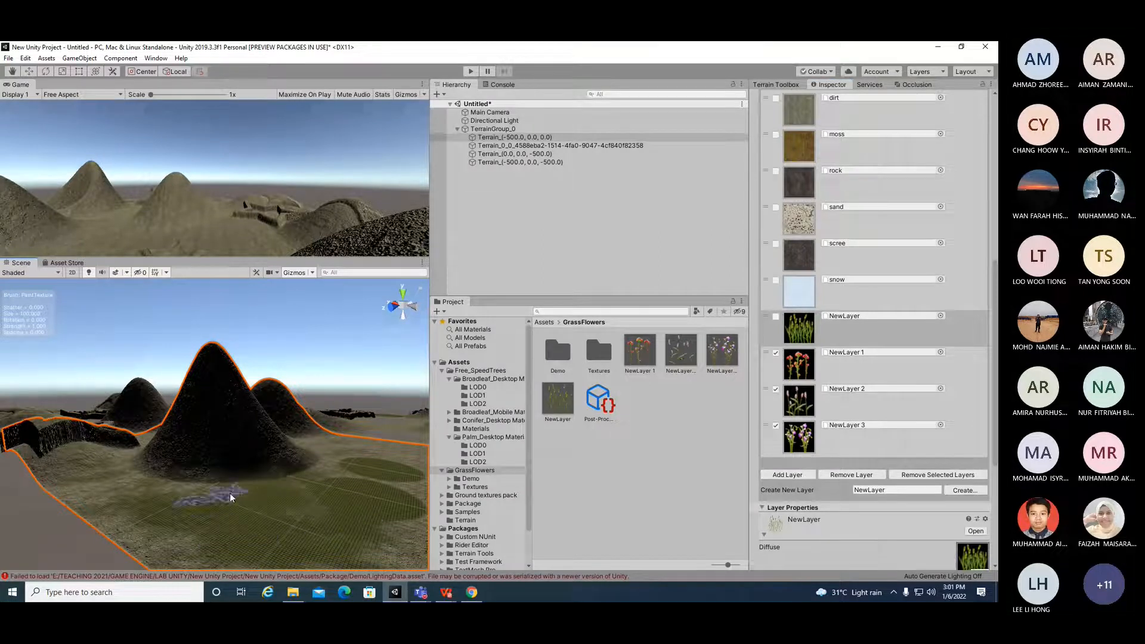
scroll(292, 486, "down", 3)
mouse_move(318, 487)
left_mouse_down()
mouse_move(338, 500)
mouse_move(367, 460)
mouse_move(358, 517)
left_mouse_up()
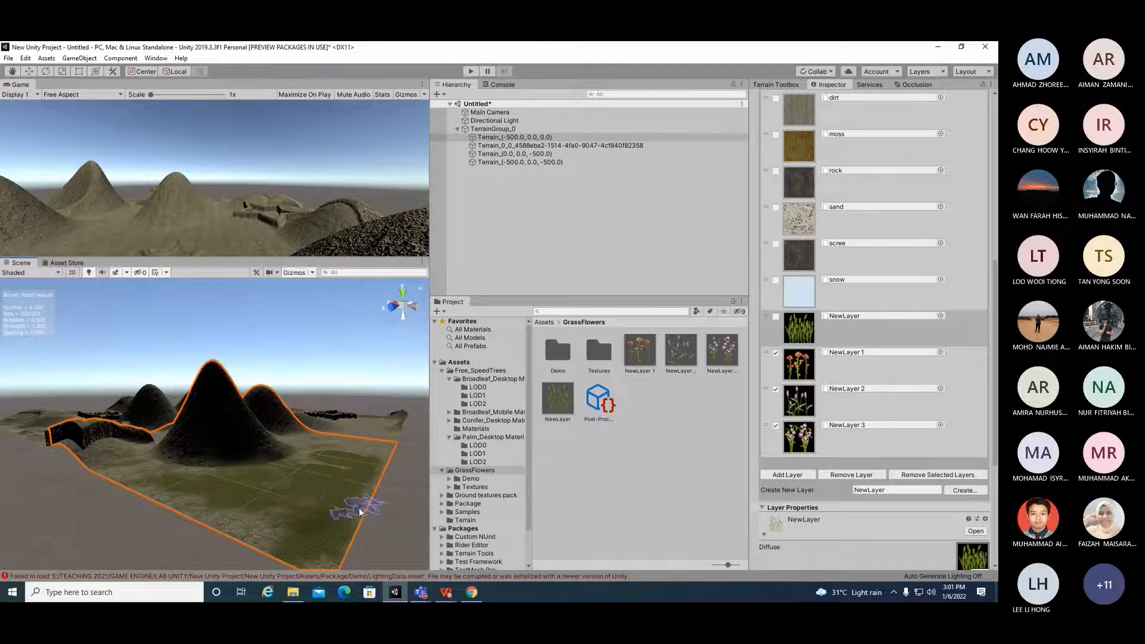
scroll(832, 474, "down", 5)
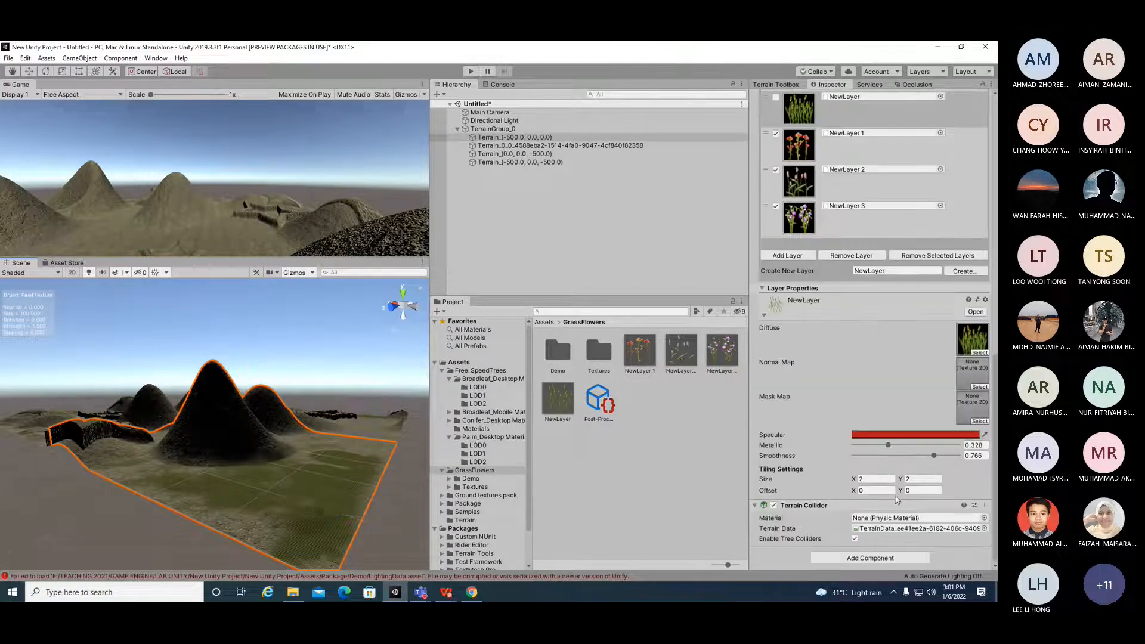
scroll(802, 444, "up", 3)
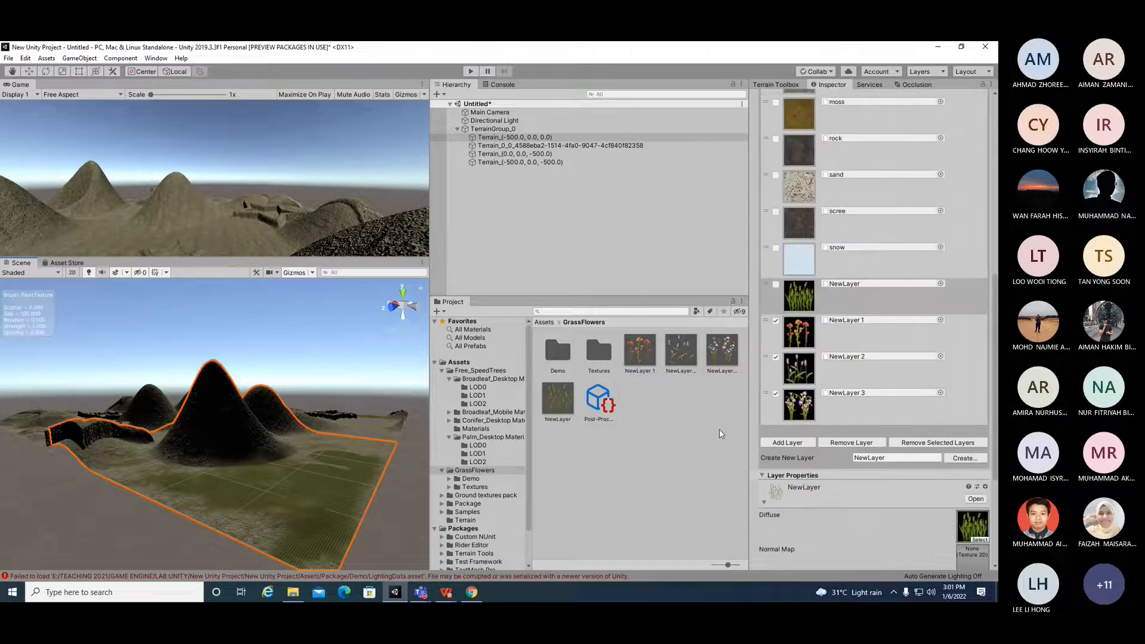
left_click_drag(130, 473, 218, 451)
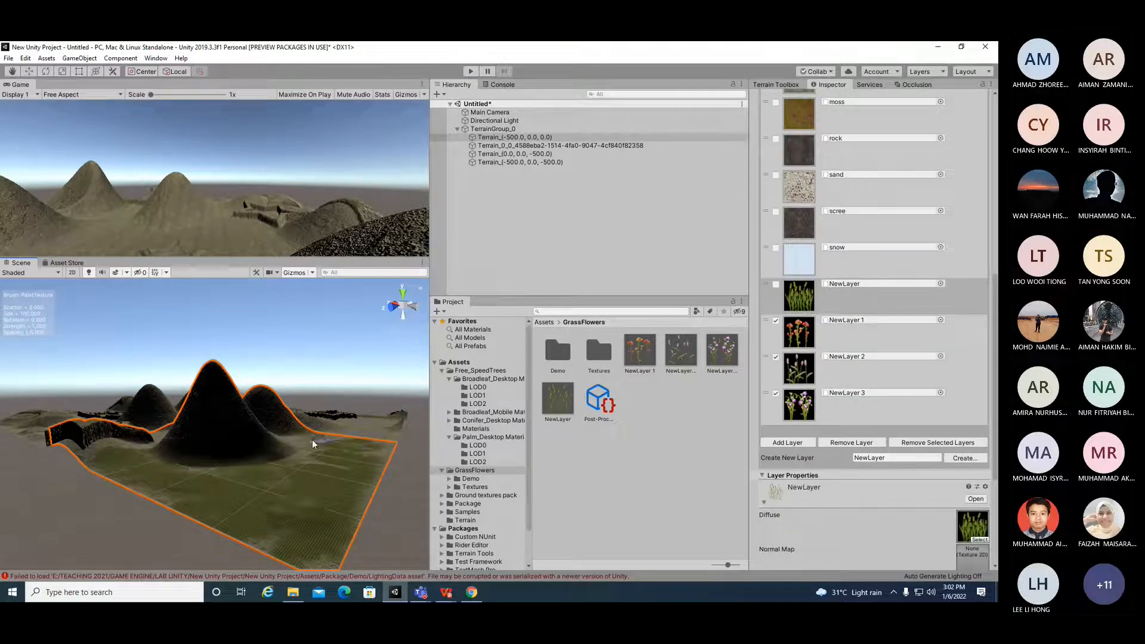
Step: Choose the terrainstamp_plateau01 brush
scroll(936, 298, "up", 10)
left_click(882, 313)
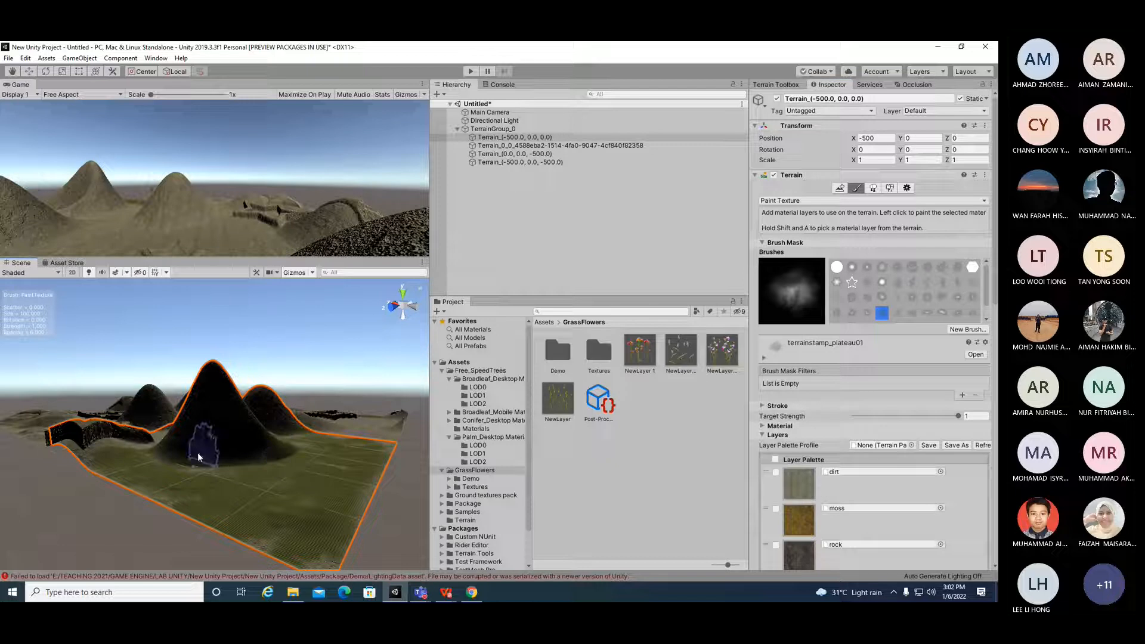
scroll(235, 509, "up", 5)
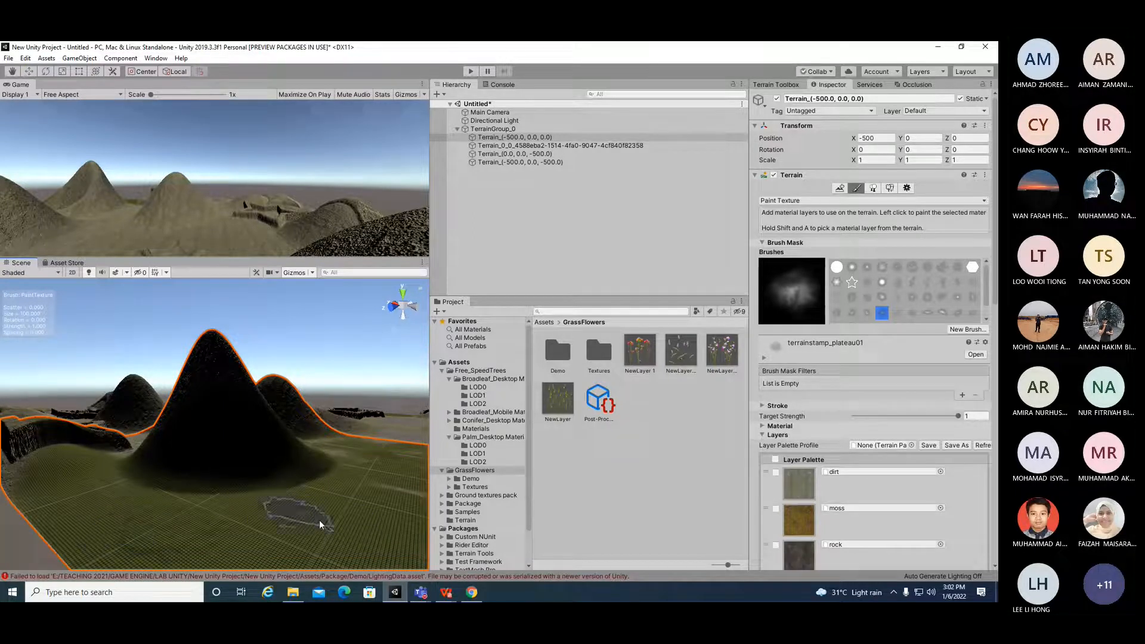
scroll(349, 505, "down", 3)
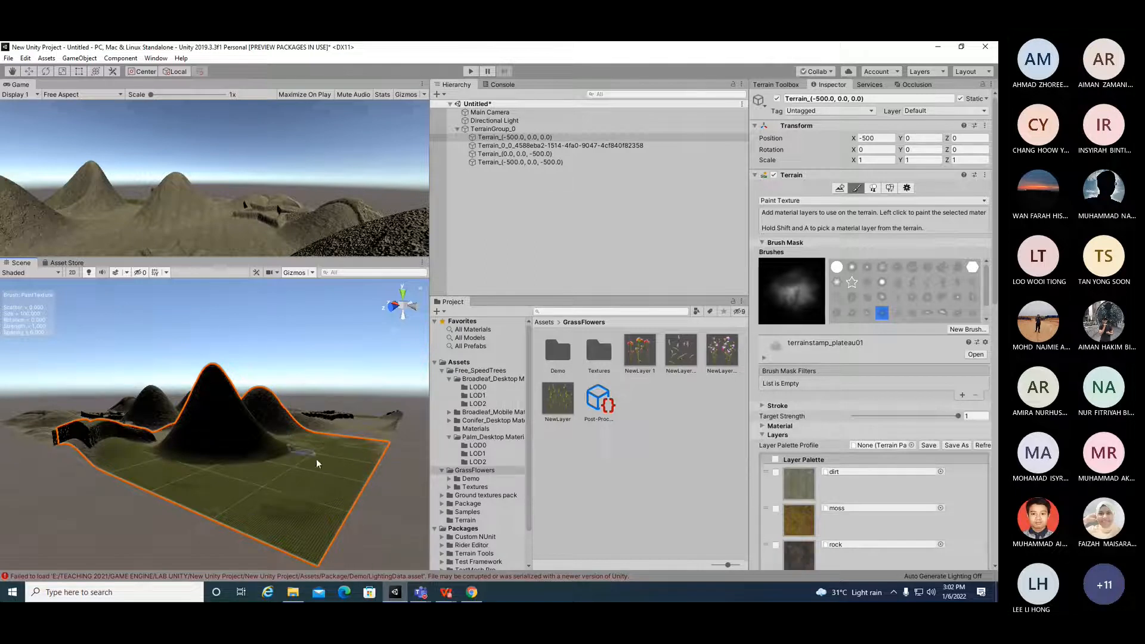
scroll(782, 477, "down", 10)
scroll(810, 496, "up", 10)
scroll(810, 495, "down", 10)
scroll(812, 427, "up", 10)
scroll(285, 443, "up", 5)
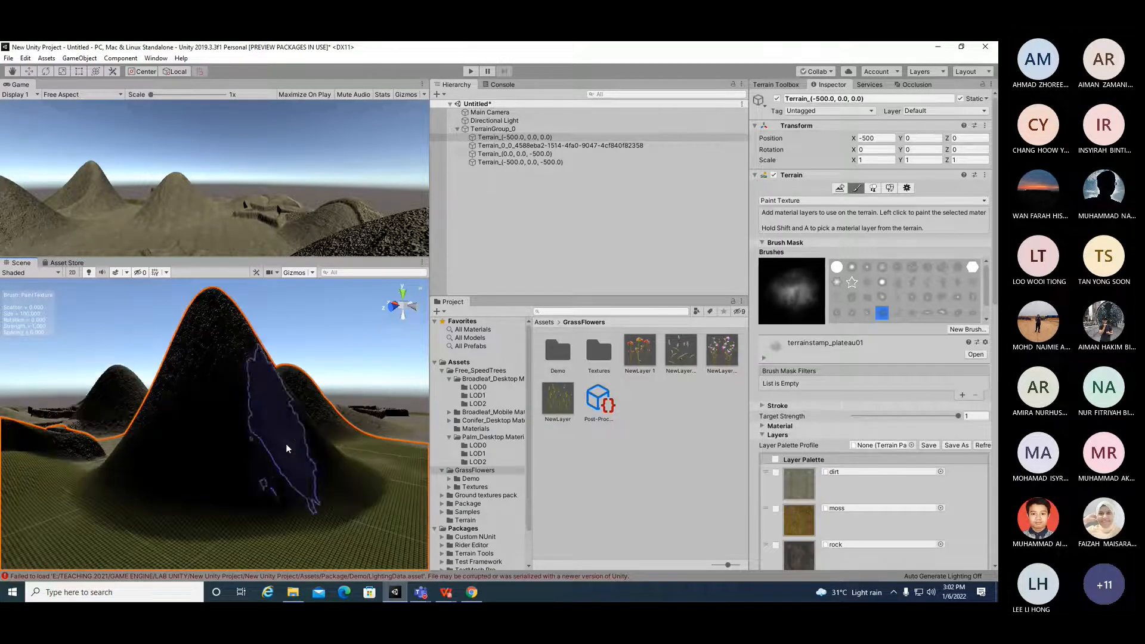
scroll(190, 327, "down", 5)
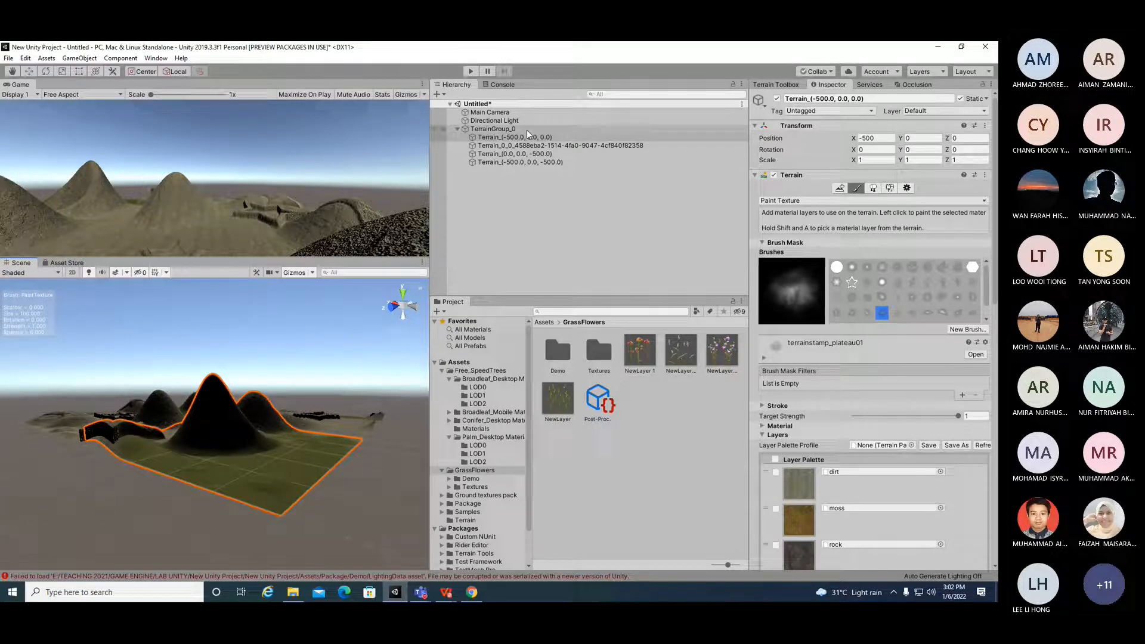
Step: Select the second terrain tile and create a new terrain layer from a flowering grass texture found by searching GRASS
mouse_move(320, 463)
left_mouse_down("alt")
mouse_move(187, 499)
mouse_move(124, 430)
mouse_move(136, 467)
mouse_move(114, 421)
mouse_move(145, 495)
left_mouse_up("alt")
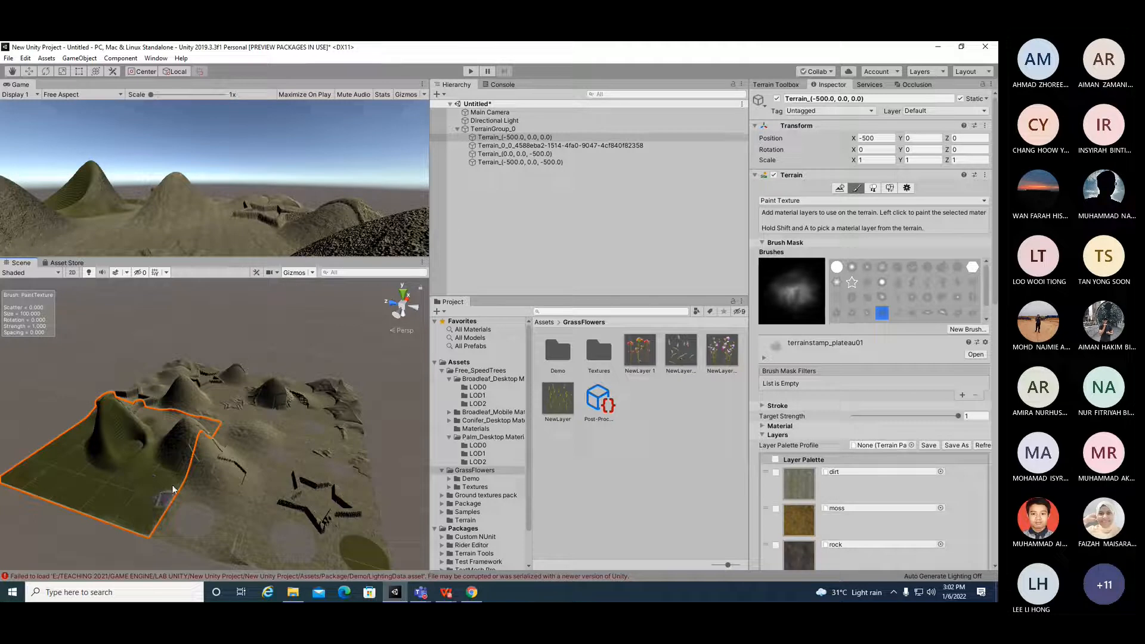
mouse_move(169, 424)
left_mouse_down()
mouse_move(84, 430)
mouse_move(123, 456)
mouse_move(136, 414)
left_mouse_up()
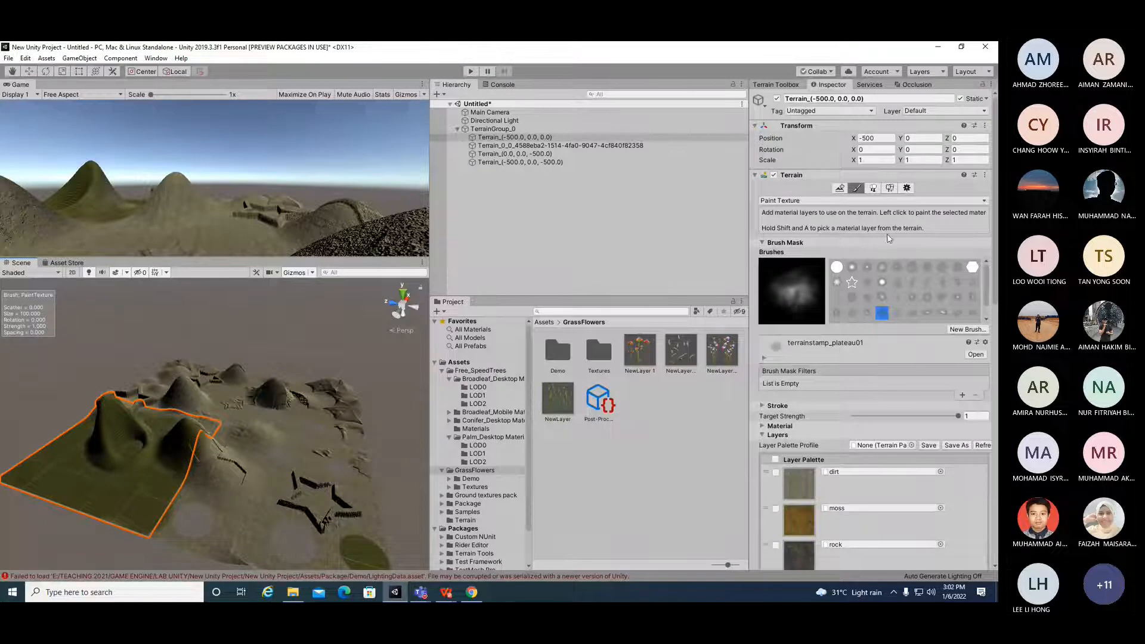
left_click(599, 146)
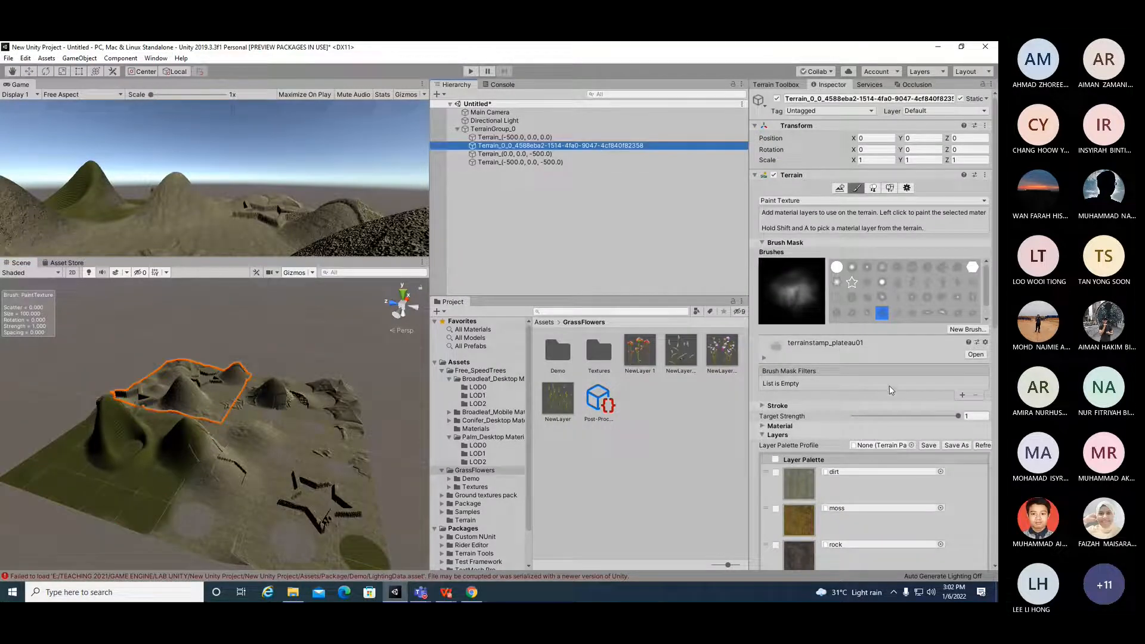
scroll(901, 417, "down", 10)
scroll(847, 385, "up", 5)
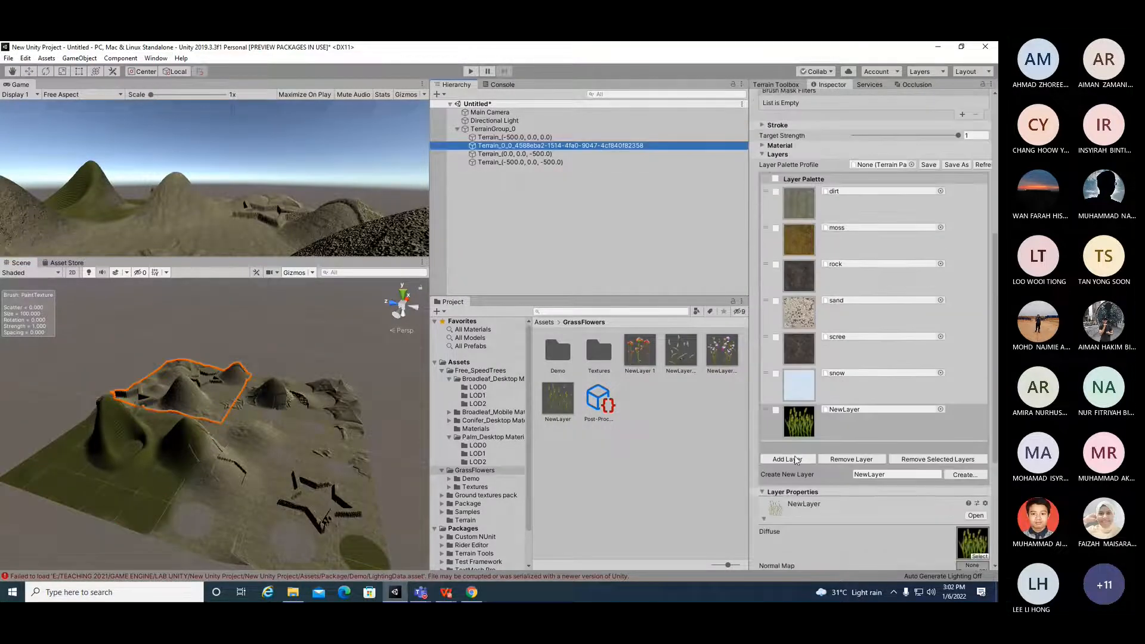
left_click(964, 475)
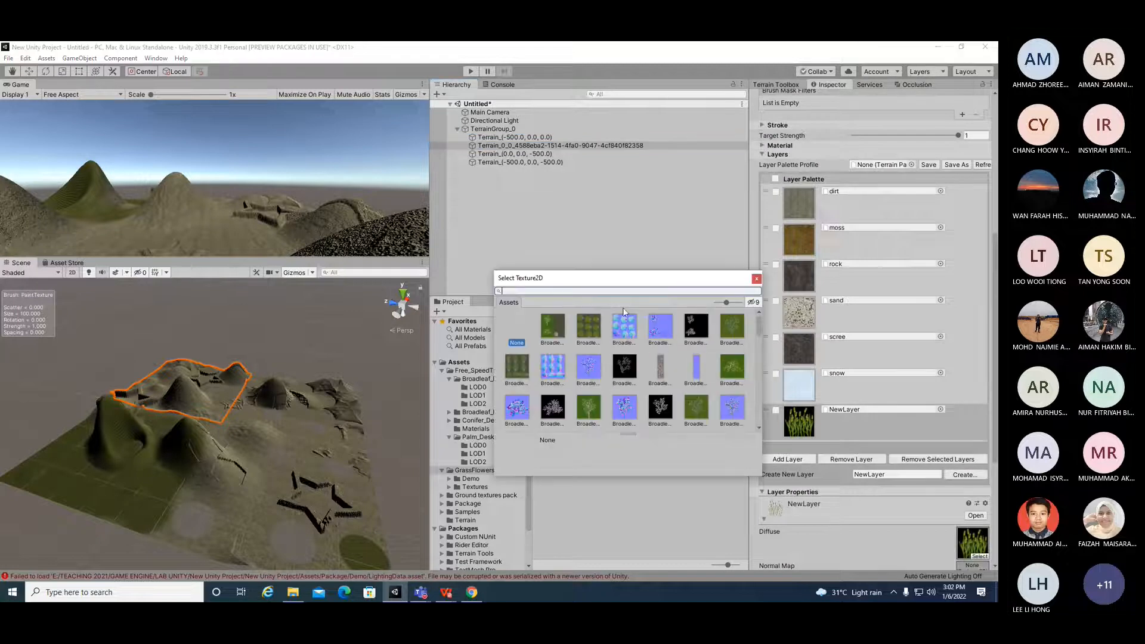
type("GRASS")
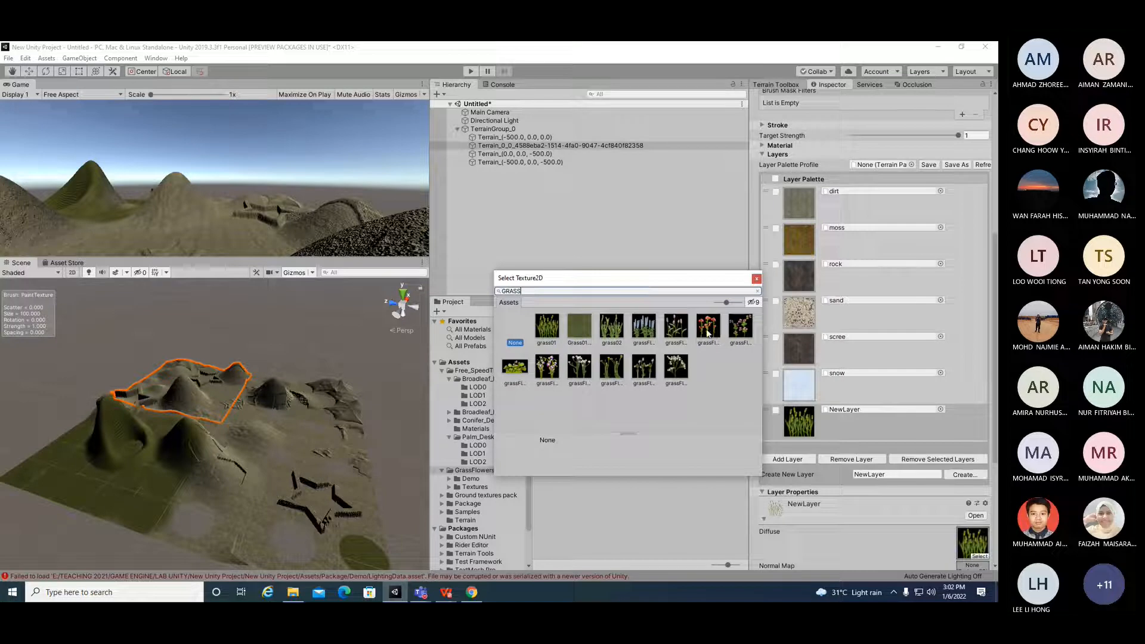
double_click(706, 332)
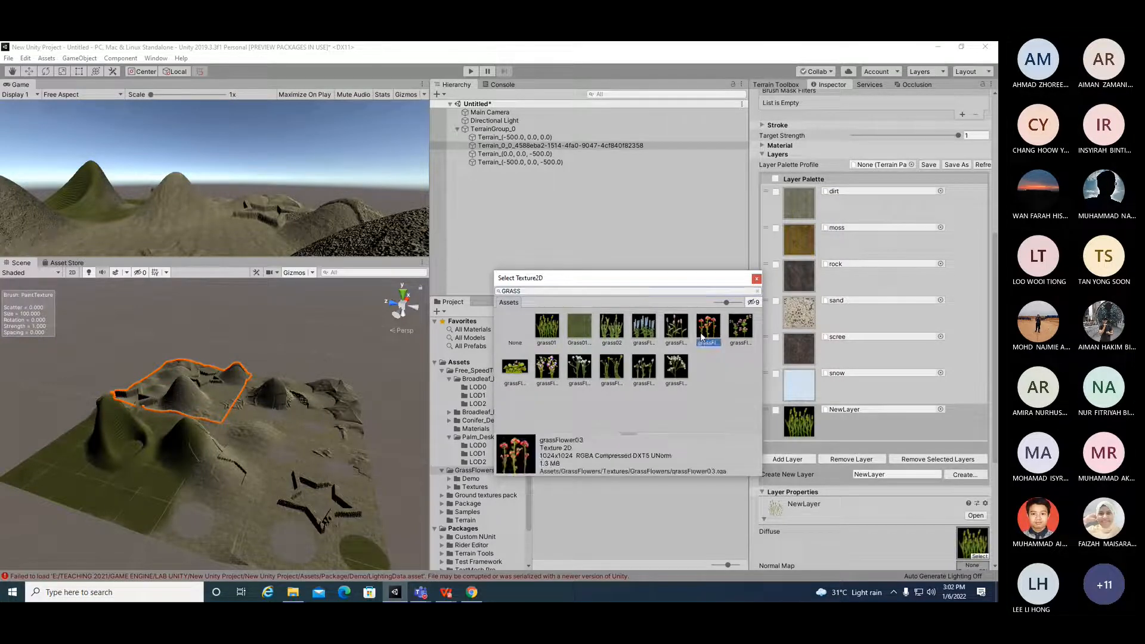
Step: Select the front terrain tile and paint the grass NewLayer across it with several strokes
left_click(776, 410)
left_click(775, 446)
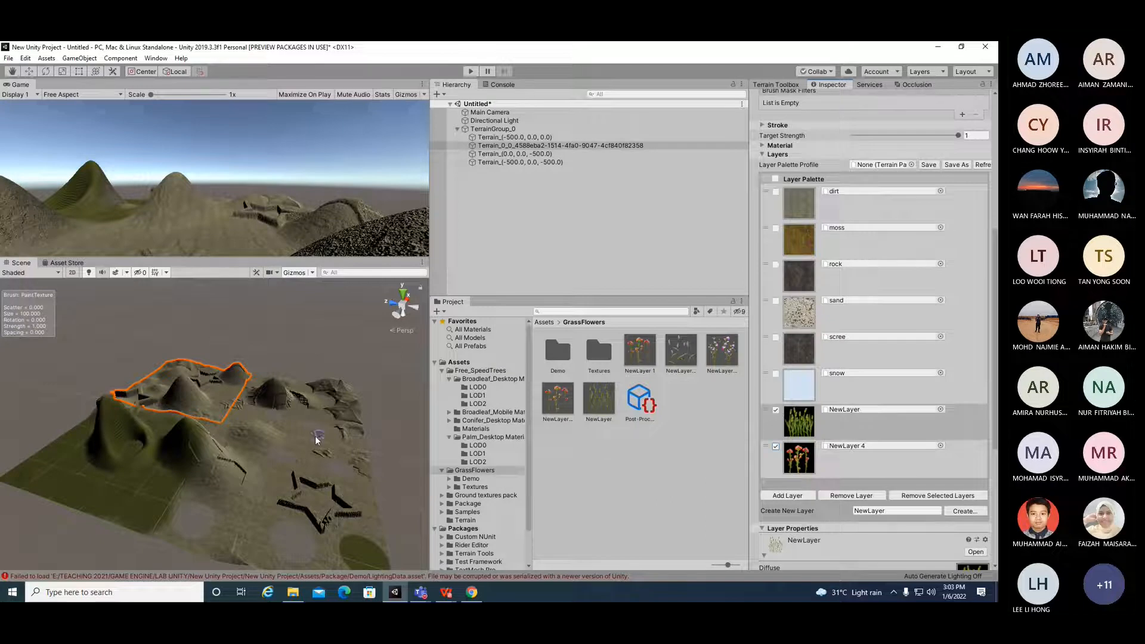
left_click(257, 487)
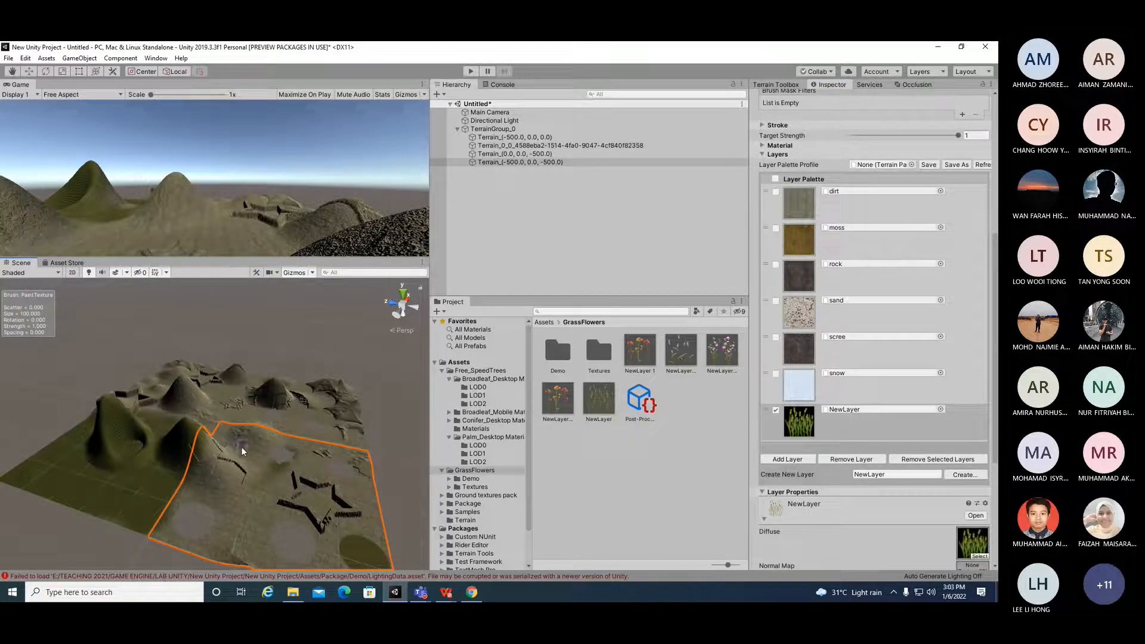
mouse_move(269, 480)
left_mouse_down()
mouse_move(202, 473)
mouse_move(256, 452)
mouse_move(345, 467)
mouse_move(328, 489)
left_mouse_up()
scroll(334, 507, "up", 3)
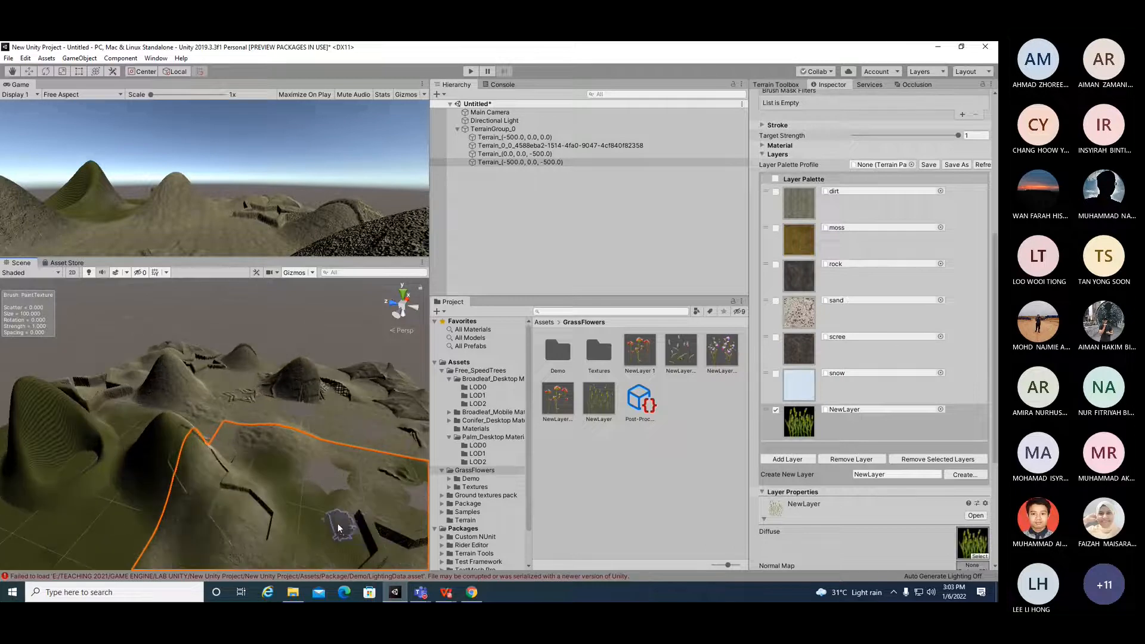
mouse_move(267, 512)
left_mouse_down()
mouse_move(231, 496)
mouse_move(206, 516)
mouse_move(186, 560)
mouse_move(210, 477)
mouse_move(180, 492)
mouse_move(357, 466)
mouse_move(277, 438)
mouse_move(348, 505)
left_mouse_up()
scroll(349, 501, "down", 5)
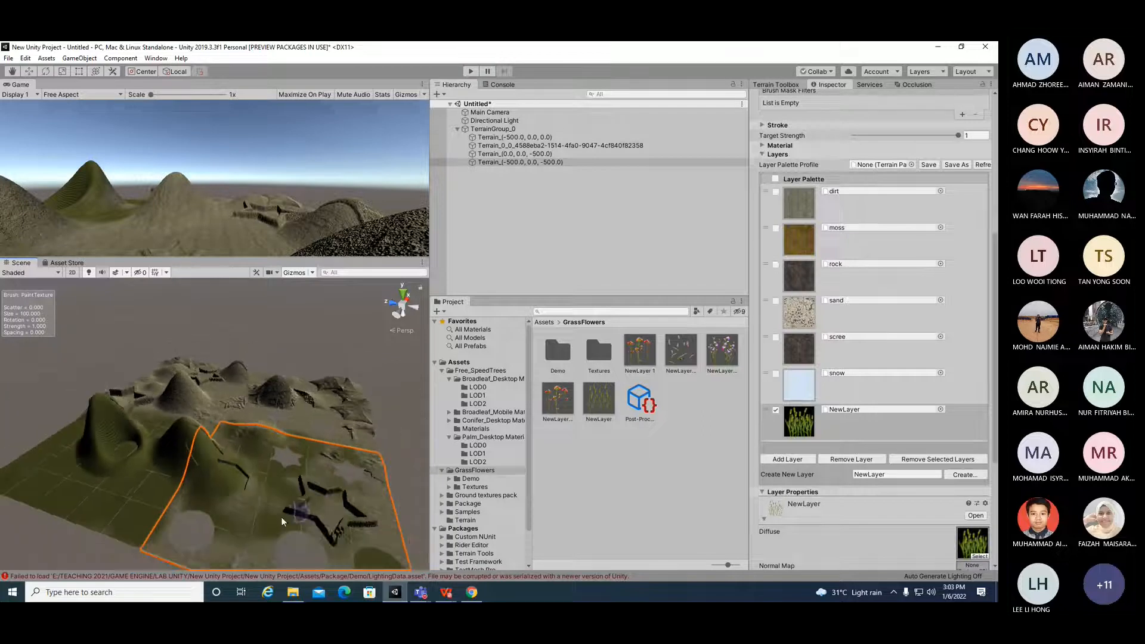
mouse_move(301, 567)
left_mouse_down()
mouse_move(376, 533)
mouse_move(307, 508)
mouse_move(334, 532)
mouse_move(302, 507)
left_mouse_up()
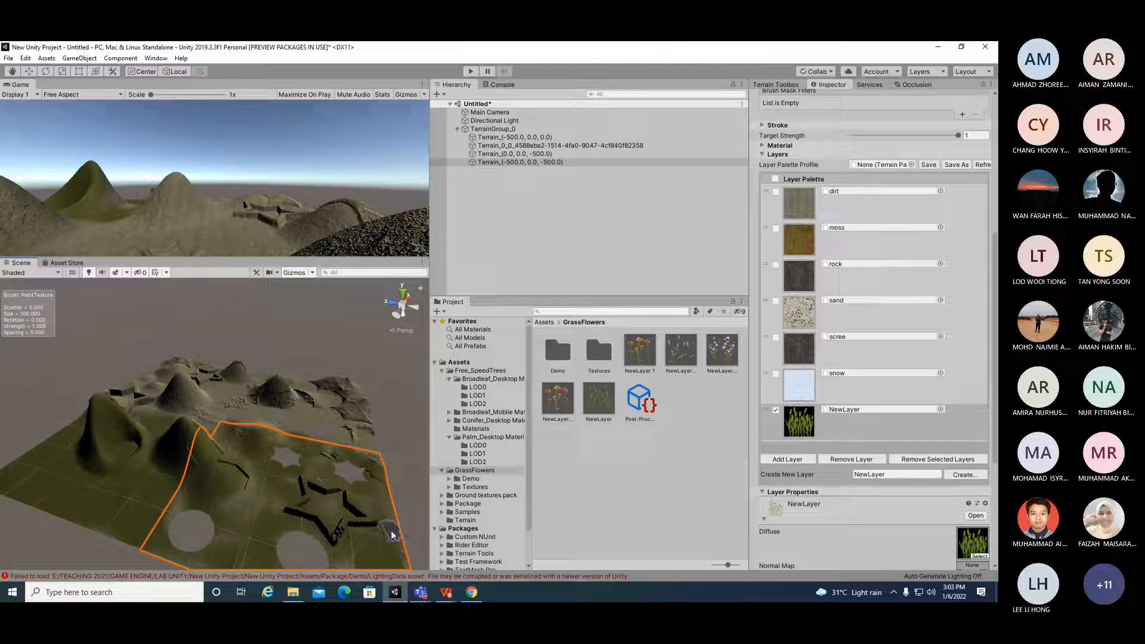
scroll(388, 518, "down", 2)
scroll(389, 518, "down", 1)
mouse_move(326, 555)
left_mouse_down()
mouse_move(285, 556)
mouse_move(359, 518)
mouse_move(344, 532)
mouse_move(353, 549)
mouse_move(230, 535)
left_mouse_up()
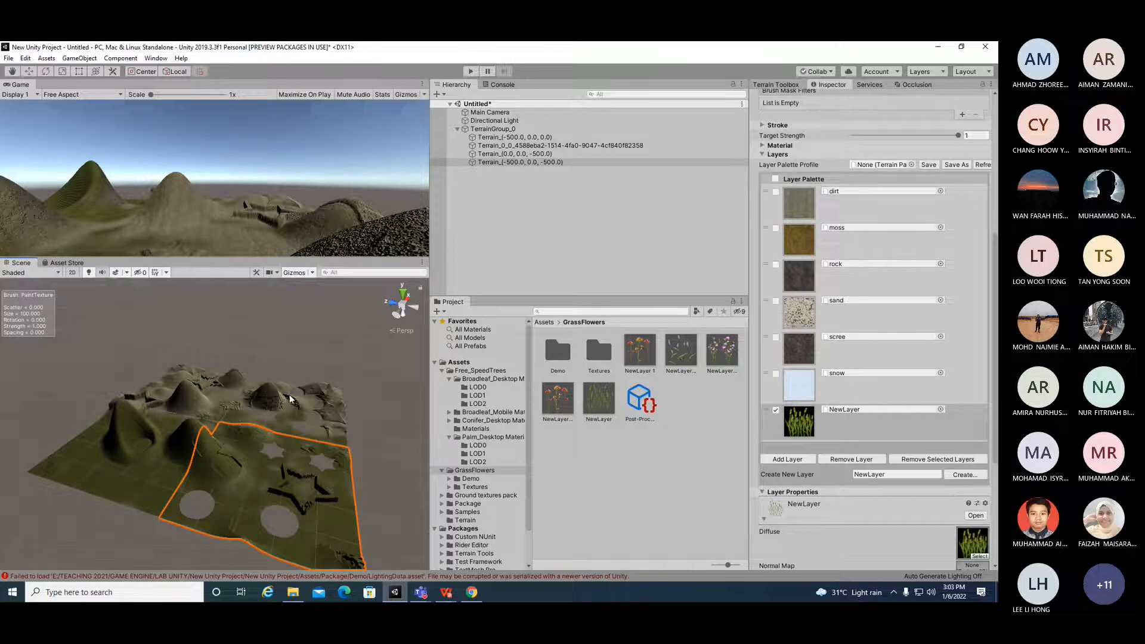
Step: Select the right back terrain tile and set its NewLayer Metallic to 0.428
left_click(303, 435)
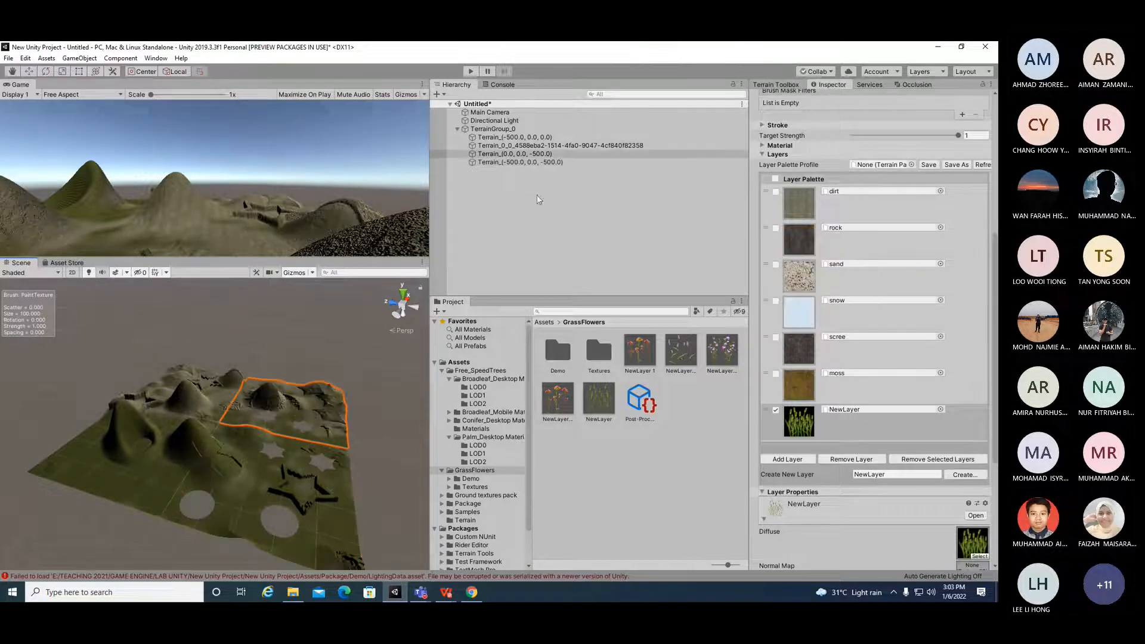
scroll(857, 288, "up", 10)
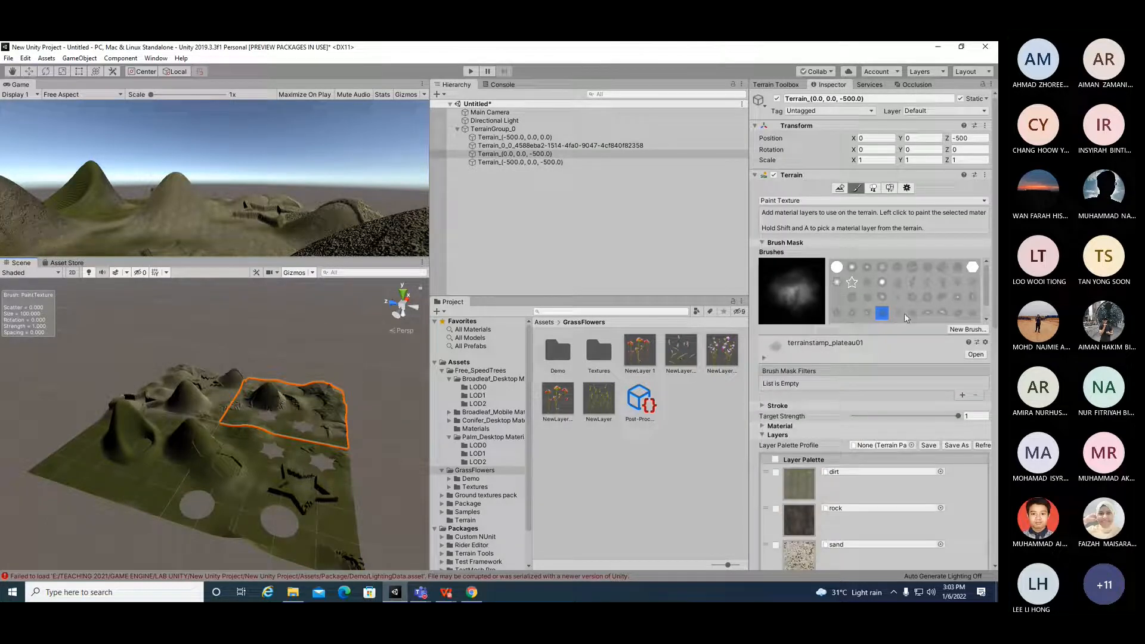
left_click(762, 425)
left_click(762, 425)
scroll(852, 444, "down", 10)
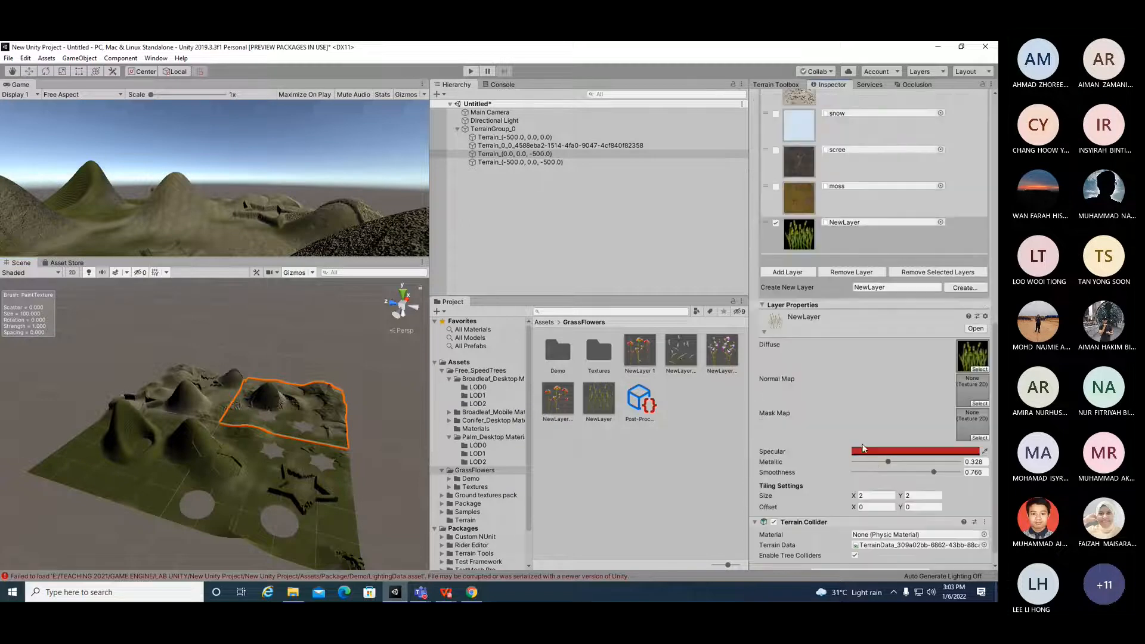
left_click_drag(893, 466, 897, 461)
left_click(762, 325)
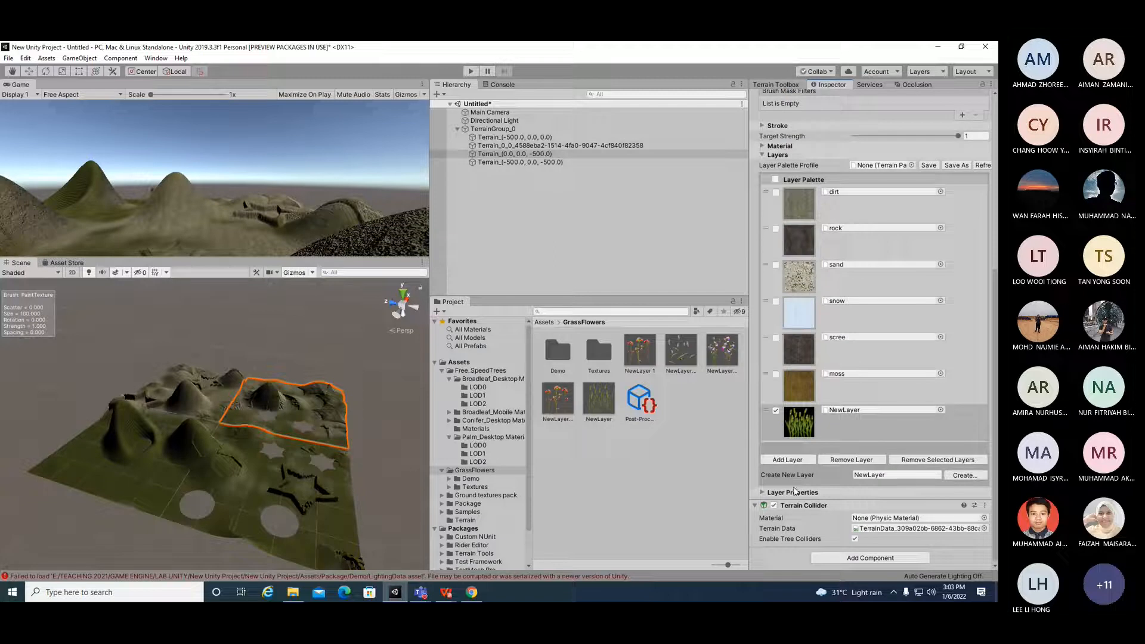
left_click(764, 491)
scroll(814, 445, "down", 5)
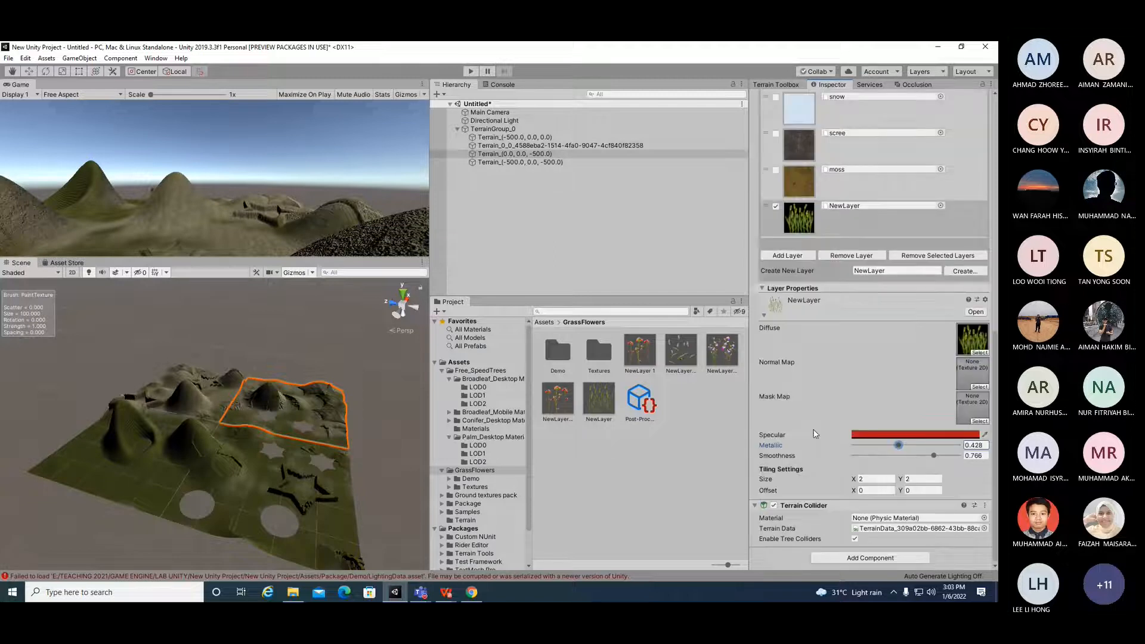
scroll(814, 444, "up", 6)
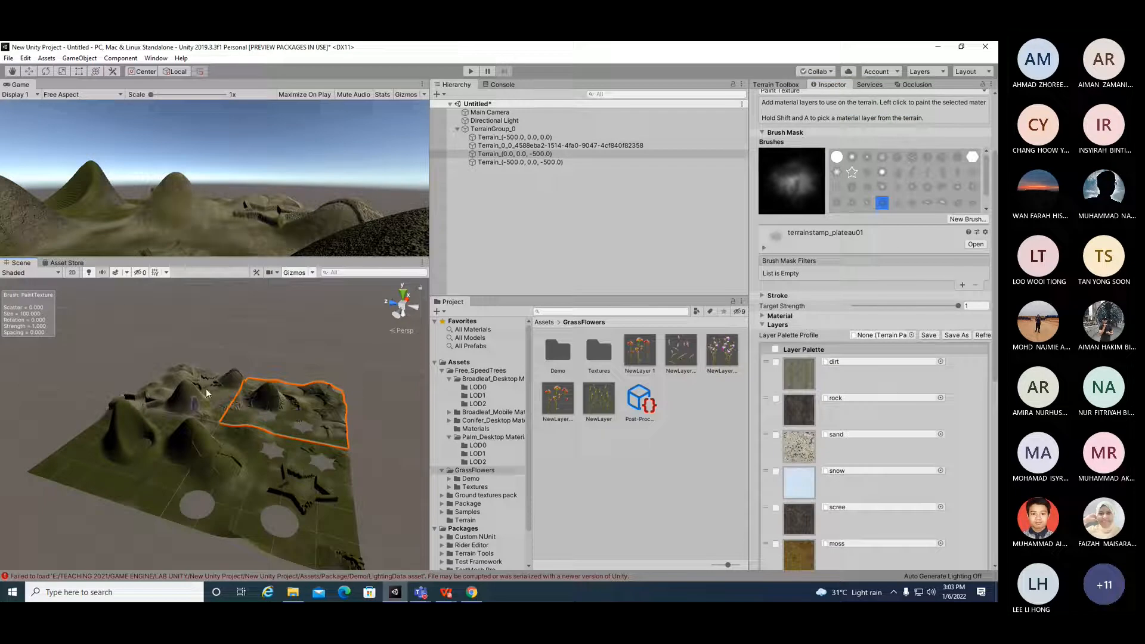
Step: Select the left back terrain tile and paint grass strokes over its slopes and flat areas
left_click(151, 401)
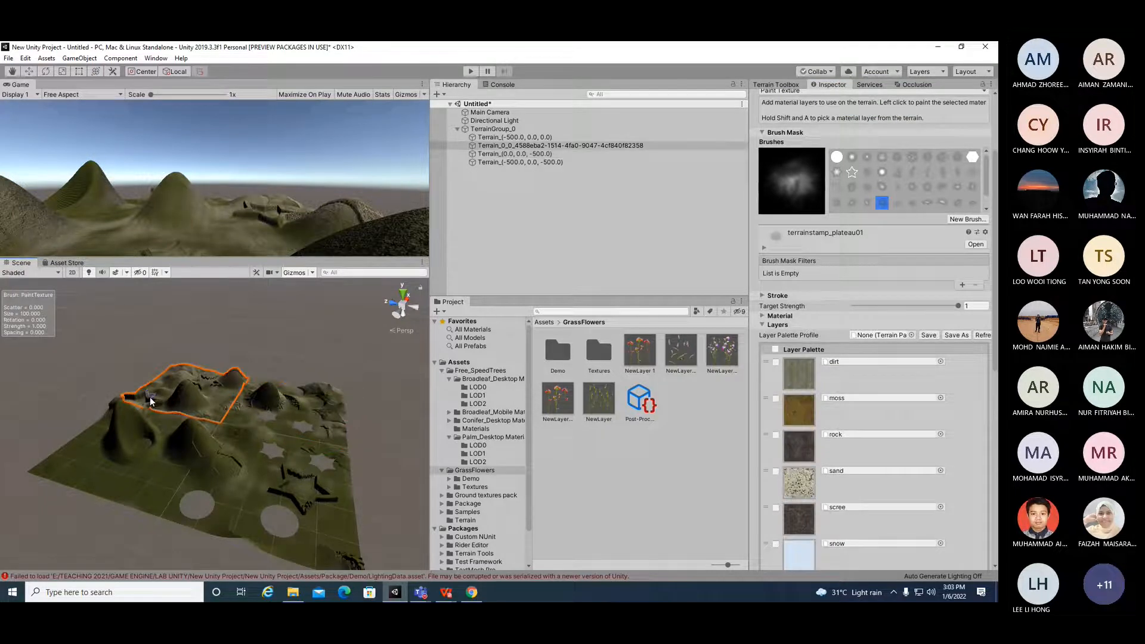
left_click_drag(151, 401, 250, 429, "alt")
scroll(237, 473, "up", 3)
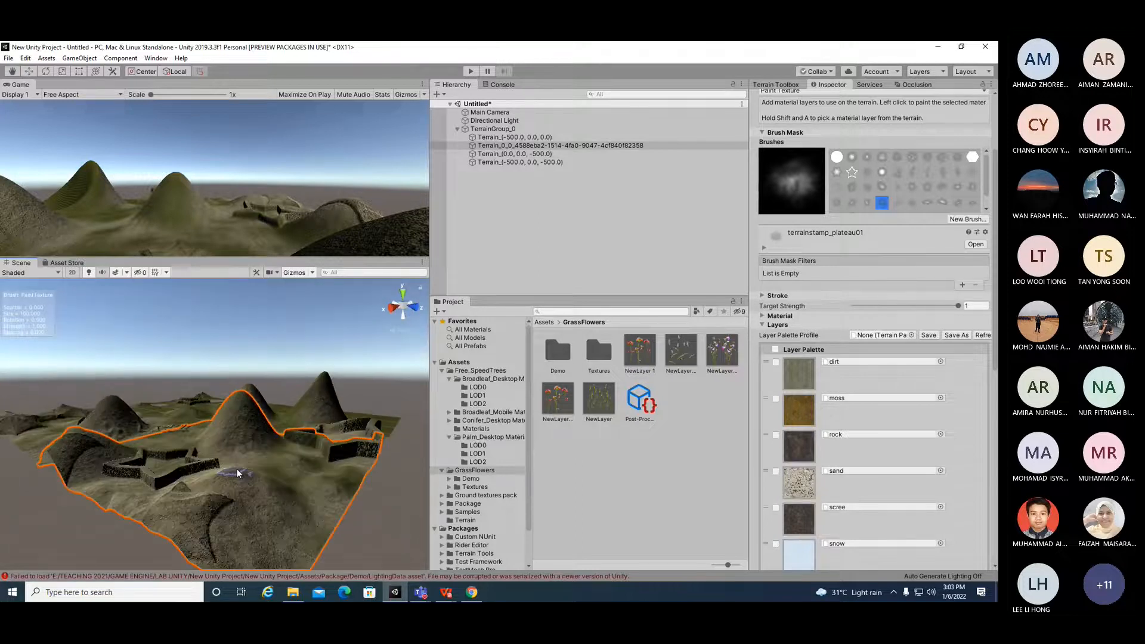
scroll(237, 473, "up", 3)
mouse_move(269, 443)
left_mouse_down()
mouse_move(301, 493)
mouse_move(356, 503)
mouse_move(411, 476)
mouse_move(337, 467)
left_mouse_up()
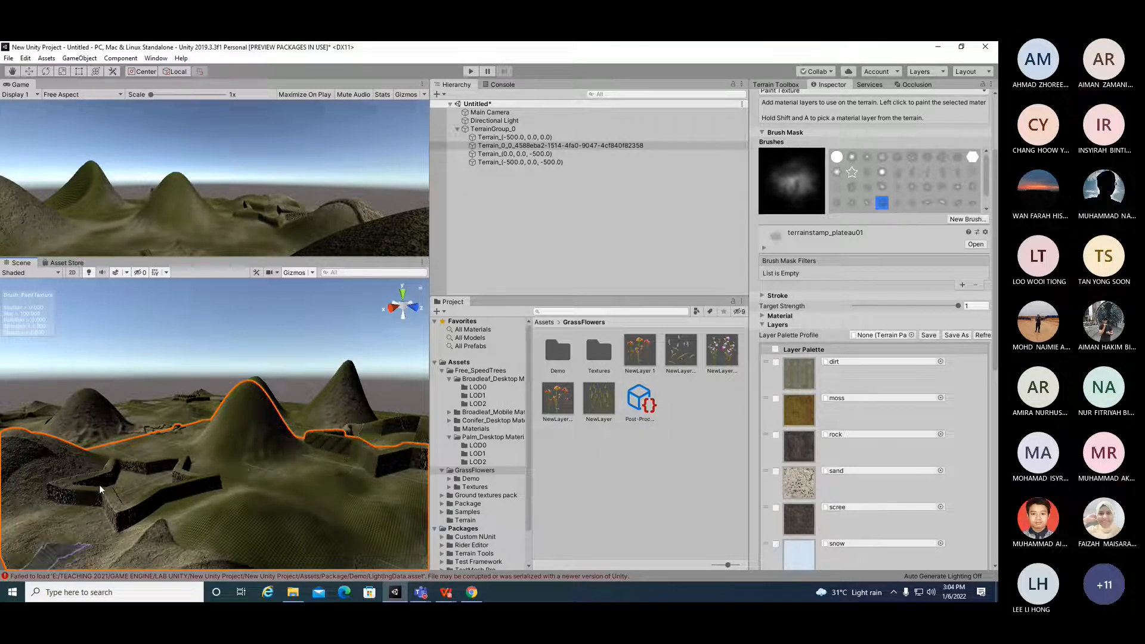
mouse_move(99, 489)
left_mouse_down()
mouse_move(89, 590)
mouse_move(153, 411)
left_mouse_up()
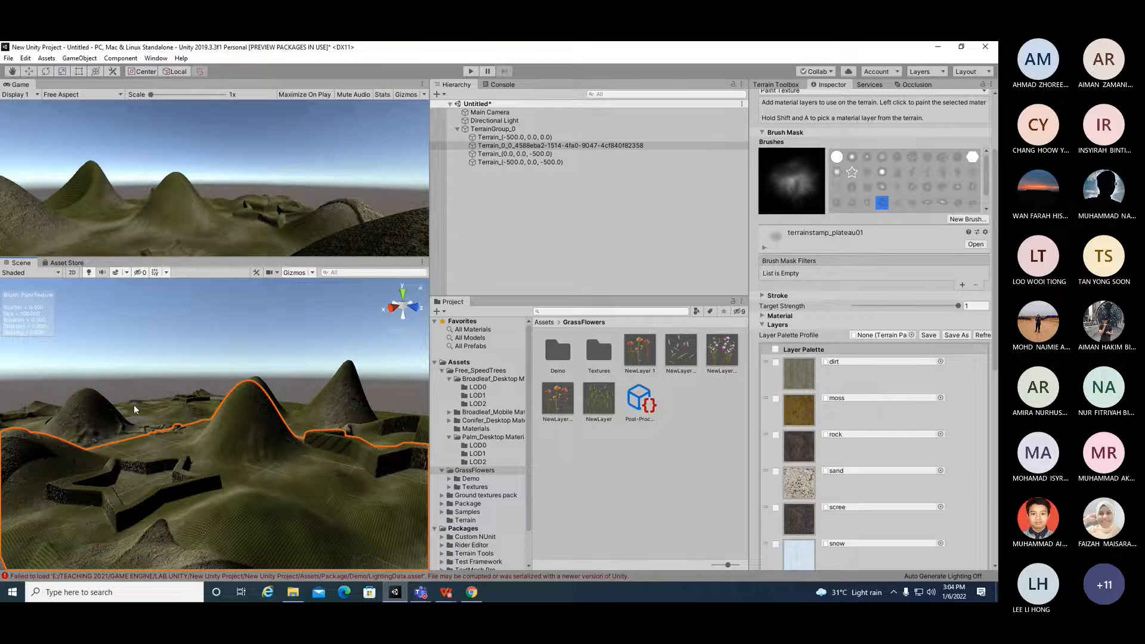
mouse_move(78, 486)
left_mouse_down()
mouse_move(72, 427)
mouse_move(120, 538)
left_mouse_up()
mouse_move(120, 538)
right_mouse_down()
mouse_move(144, 554)
mouse_move(238, 507)
right_mouse_up()
Step: Set the brush size to 325 and paint broad grass strokes over the left back tile
left_click(764, 248)
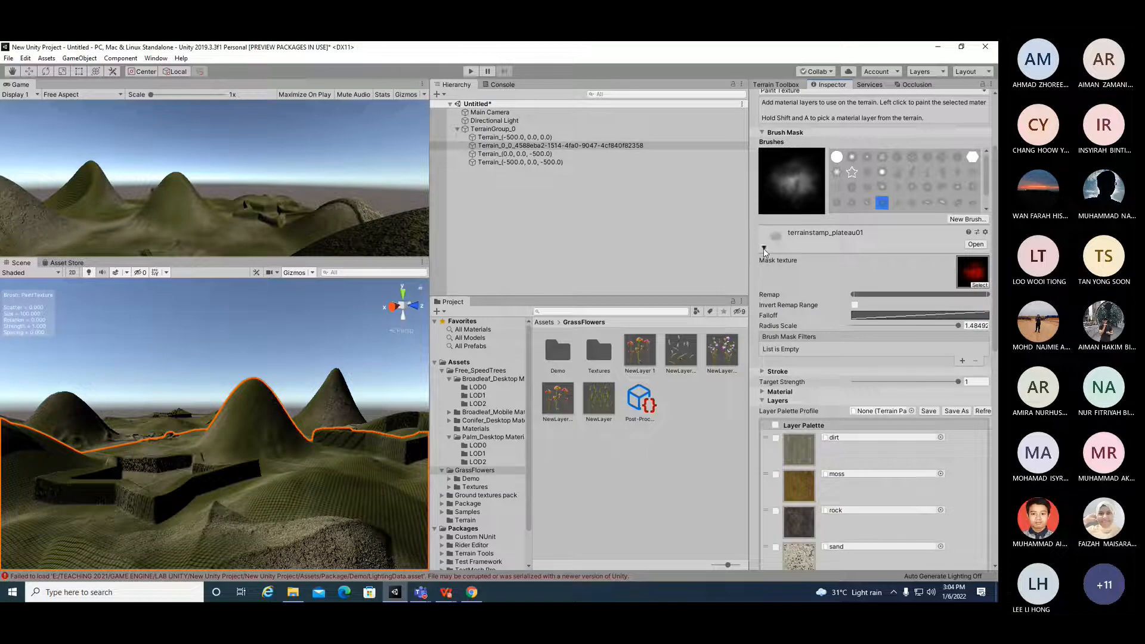
left_click(764, 248)
left_click(763, 296)
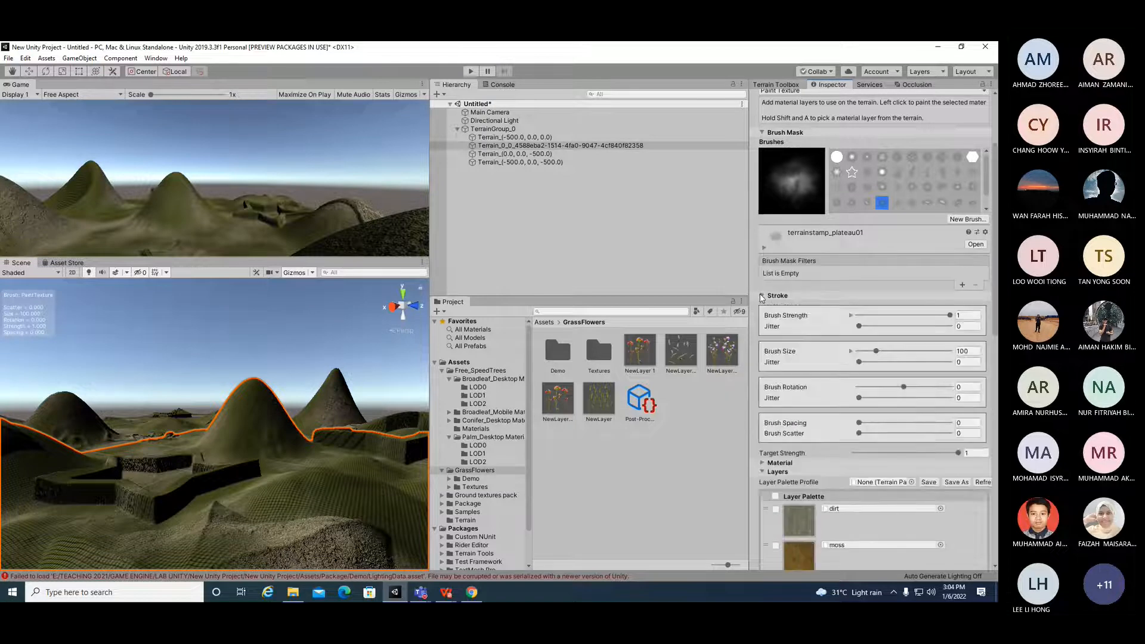
left_click_drag(877, 352, 918, 351)
mouse_move(232, 531)
left_mouse_down()
mouse_move(209, 474)
mouse_move(214, 449)
mouse_move(131, 423)
left_mouse_up()
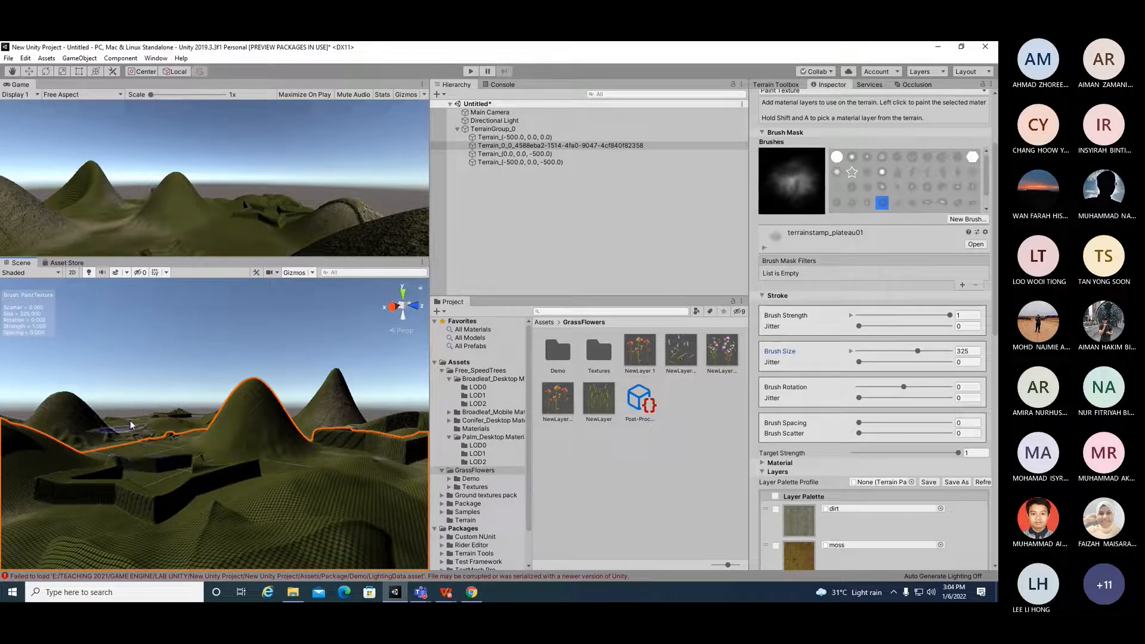
mouse_move(104, 493)
right_mouse_down()
mouse_move(197, 547)
mouse_move(233, 506)
right_mouse_up()
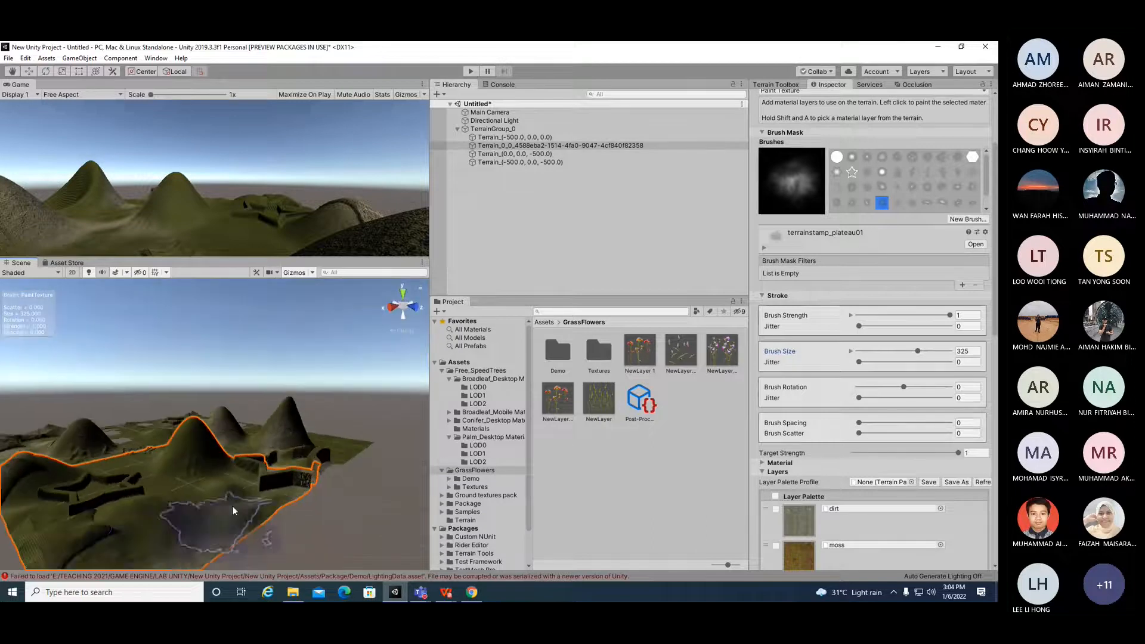
mouse_move(285, 467)
left_mouse_down()
mouse_move(275, 426)
mouse_move(335, 420)
mouse_move(119, 420)
mouse_move(199, 467)
mouse_move(292, 487)
mouse_move(197, 495)
mouse_move(108, 480)
mouse_move(369, 472)
mouse_move(82, 493)
mouse_move(215, 490)
mouse_move(316, 520)
left_mouse_up()
Step: Select the neighbouring terrain tiles in turn and paint more grass strokes on them
left_click(123, 442)
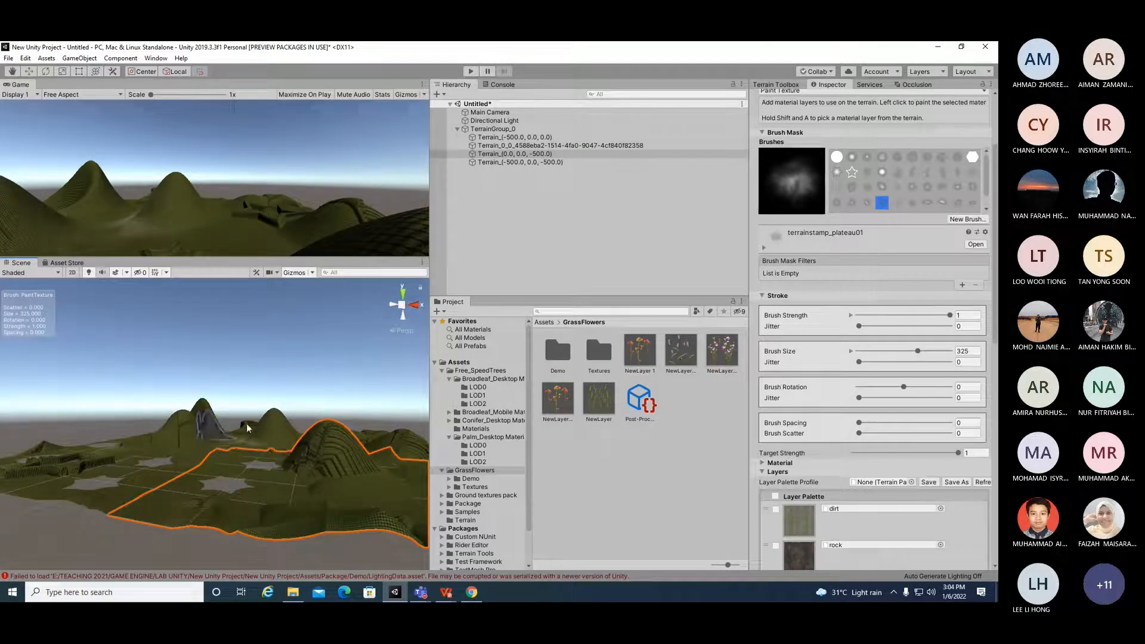
mouse_move(267, 442)
left_mouse_down("alt")
mouse_move(244, 438)
mouse_move(256, 443)
left_mouse_up("alt")
left_click(285, 445)
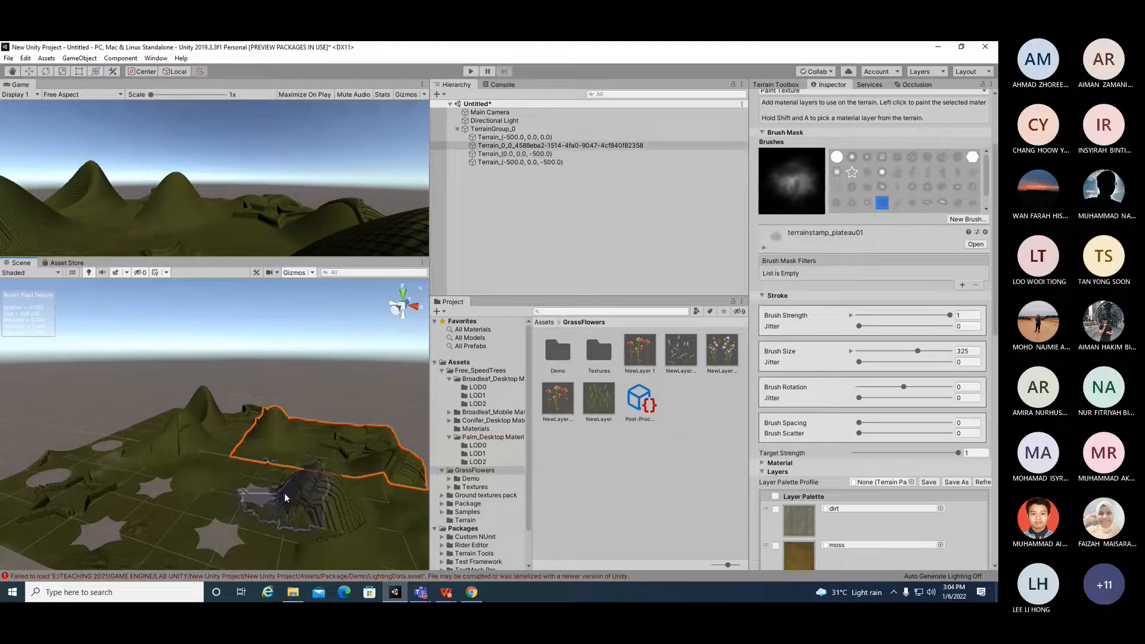
left_click(271, 499)
left_click_drag(346, 552, 84, 444, "alt")
Step: Select the left terrain tile and try adding a tree through the Add Tree dialog without assigning a prefab
left_click(265, 507)
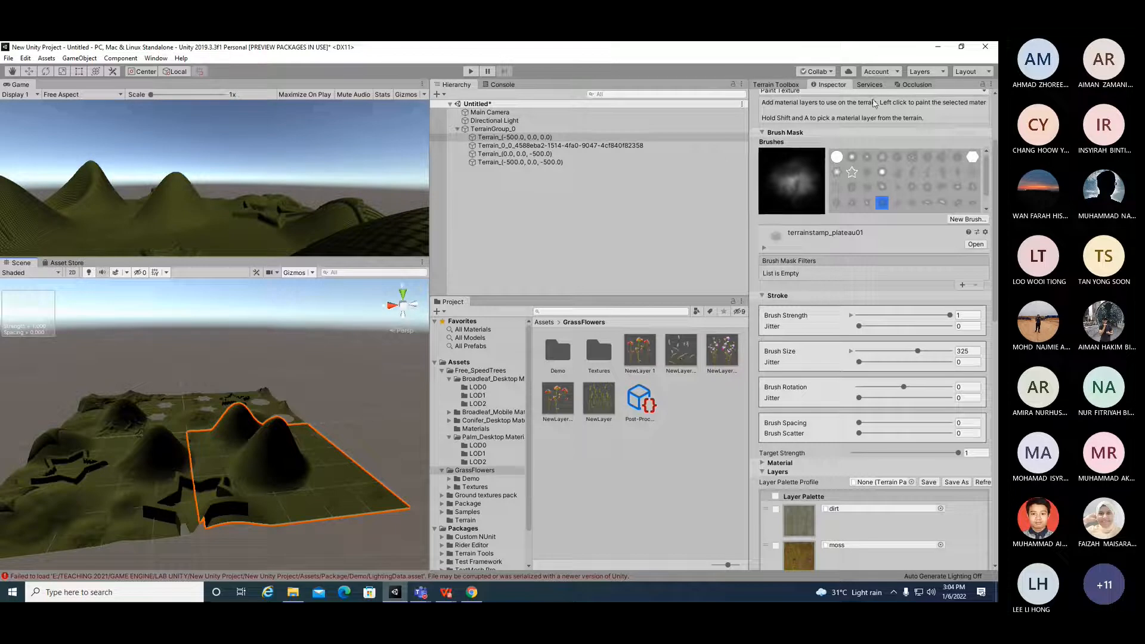
scroll(918, 179, "up", 5)
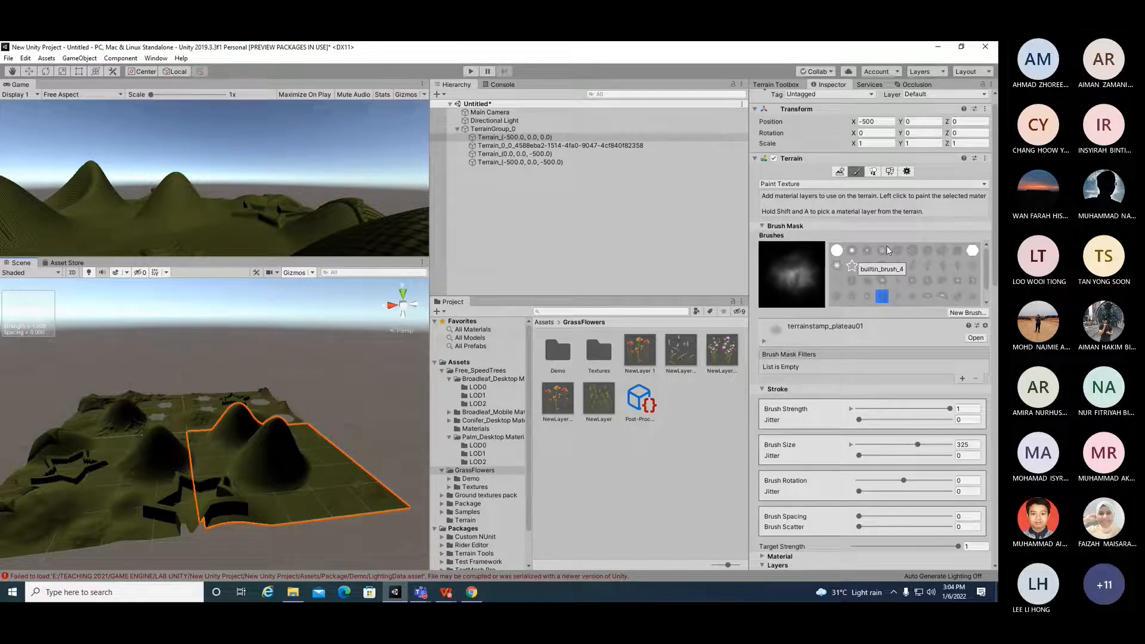
left_click(875, 188)
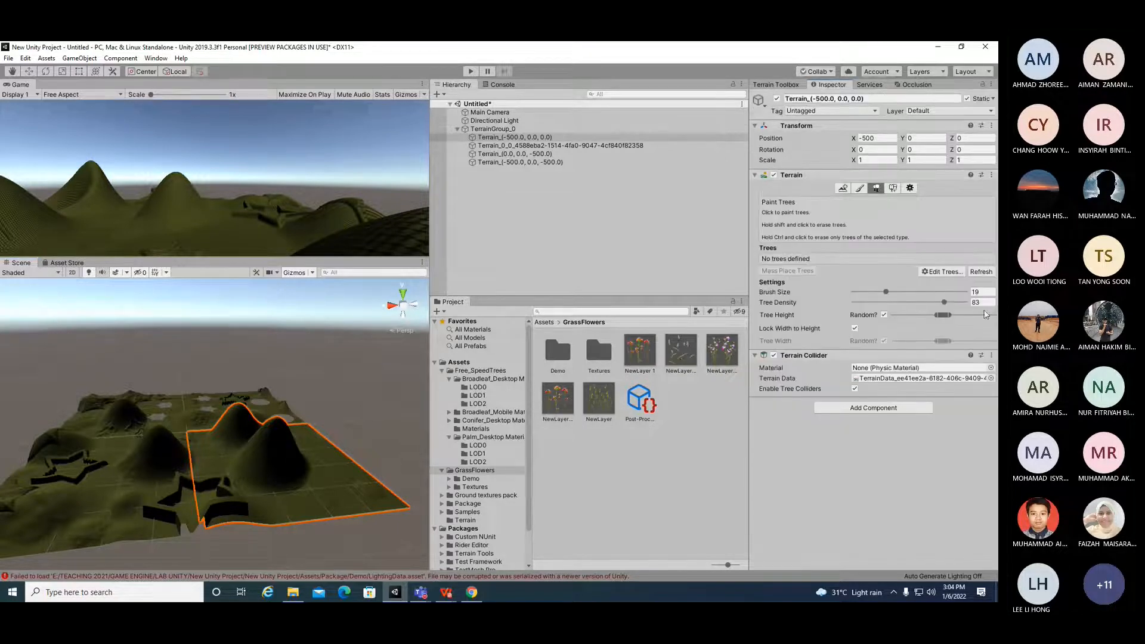
left_click(941, 272)
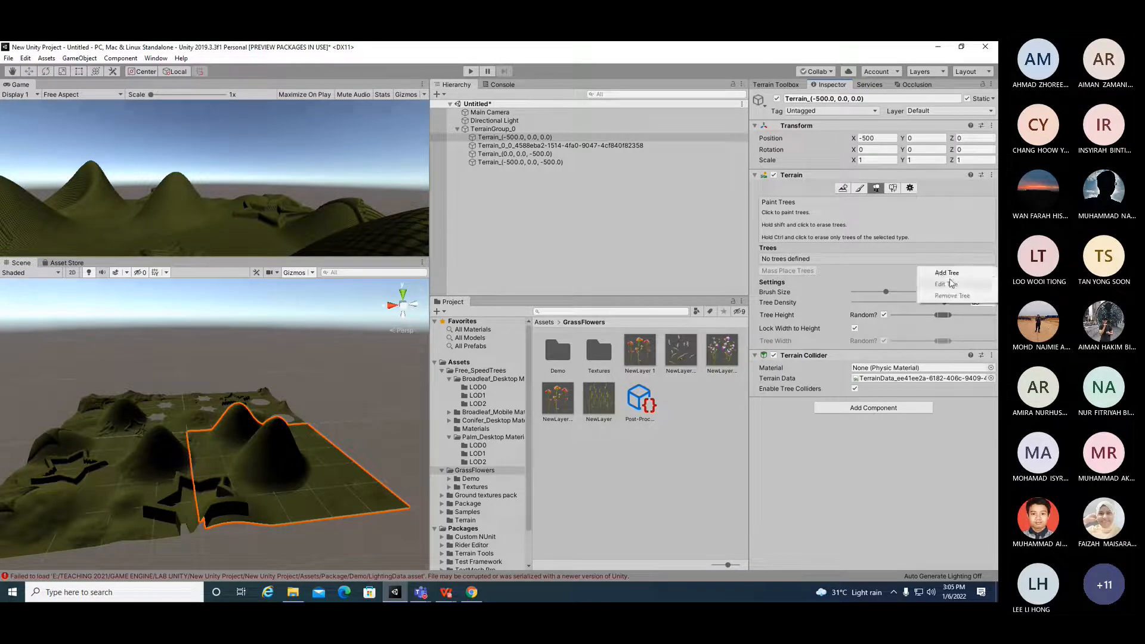
left_click(948, 272)
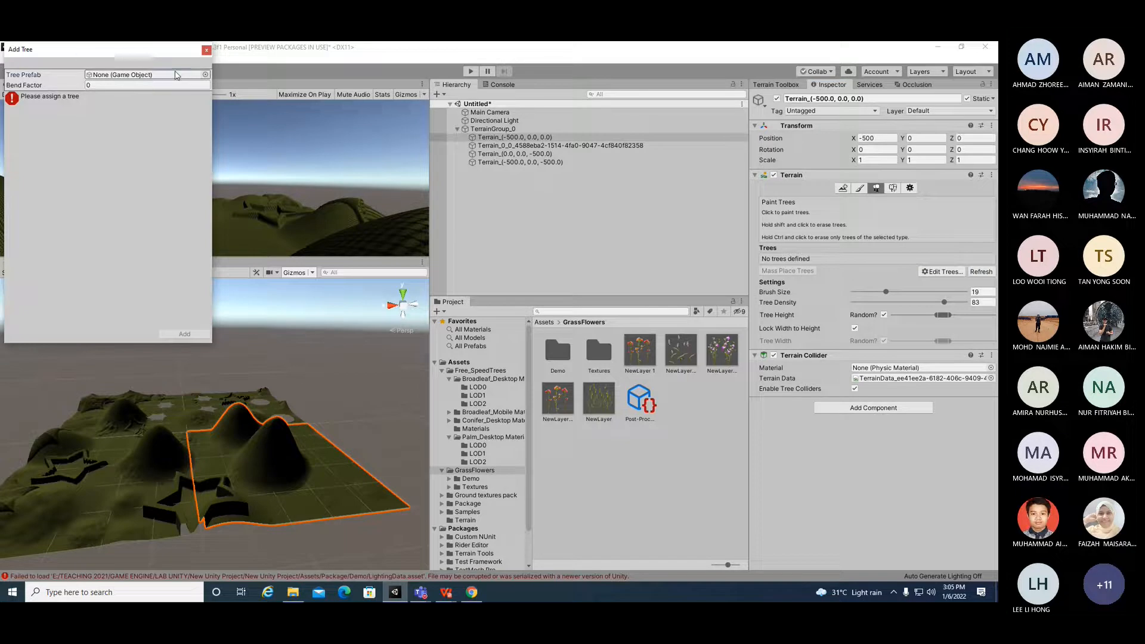
left_click(174, 84)
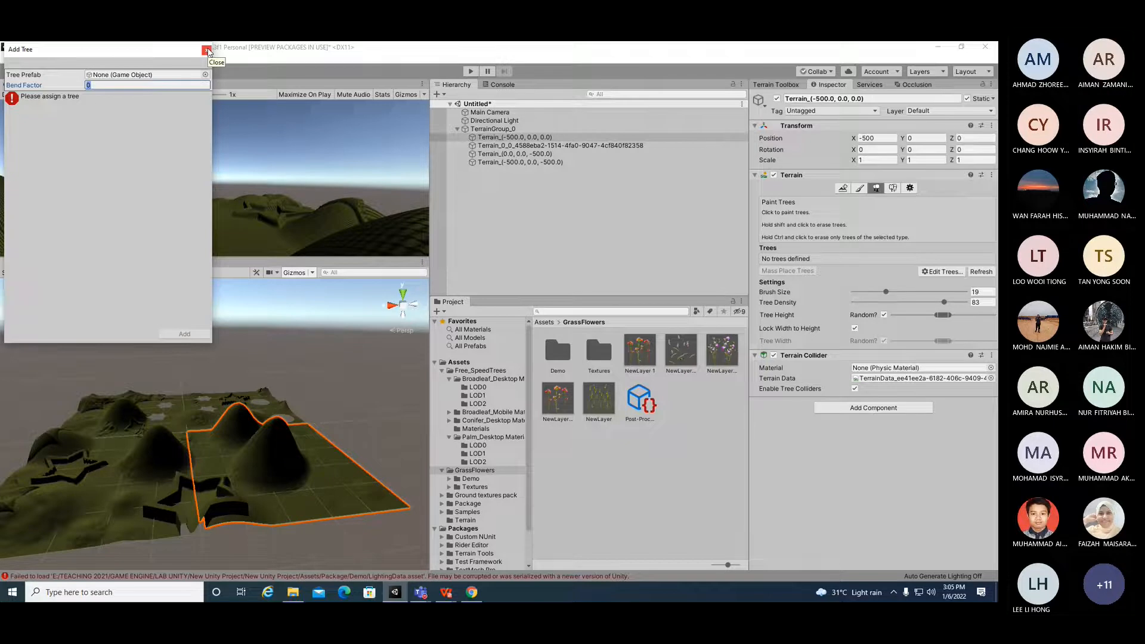
left_click(206, 51)
Step: Search the NewLayer diffuse texture picker for TREE and close it
left_click(859, 188)
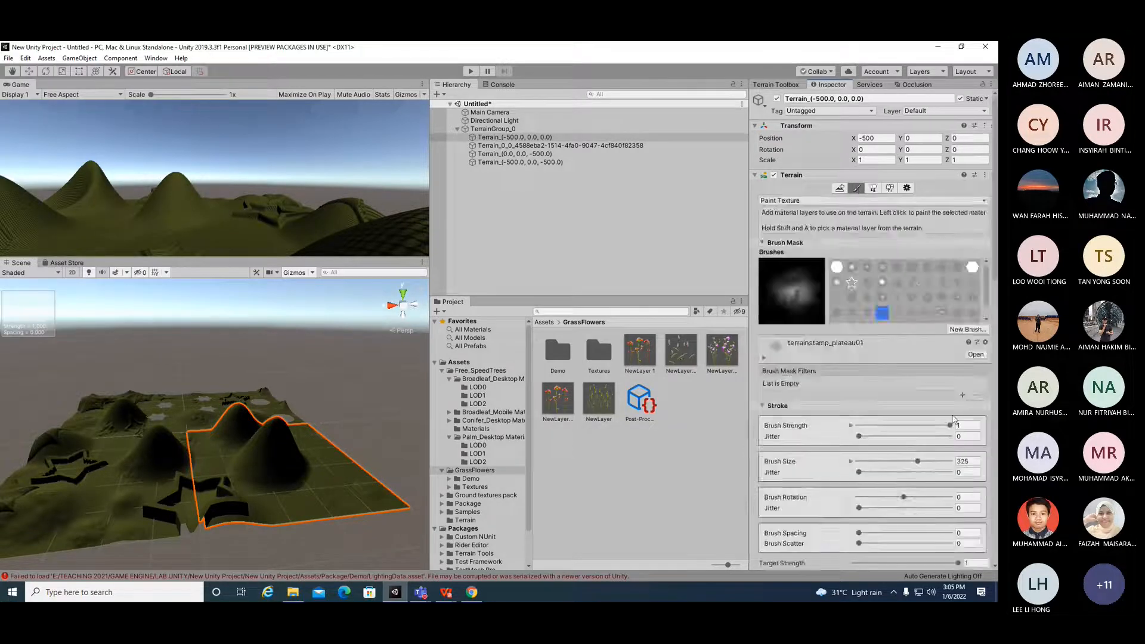
scroll(967, 421, "down", 10)
scroll(966, 421, "down", 10)
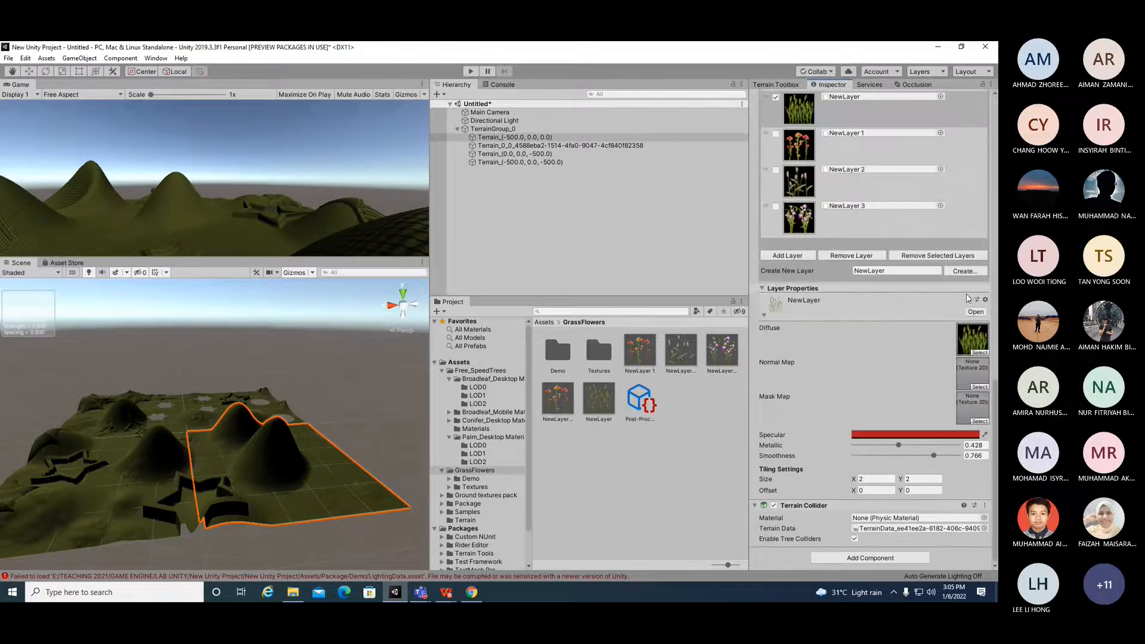
left_click(963, 271)
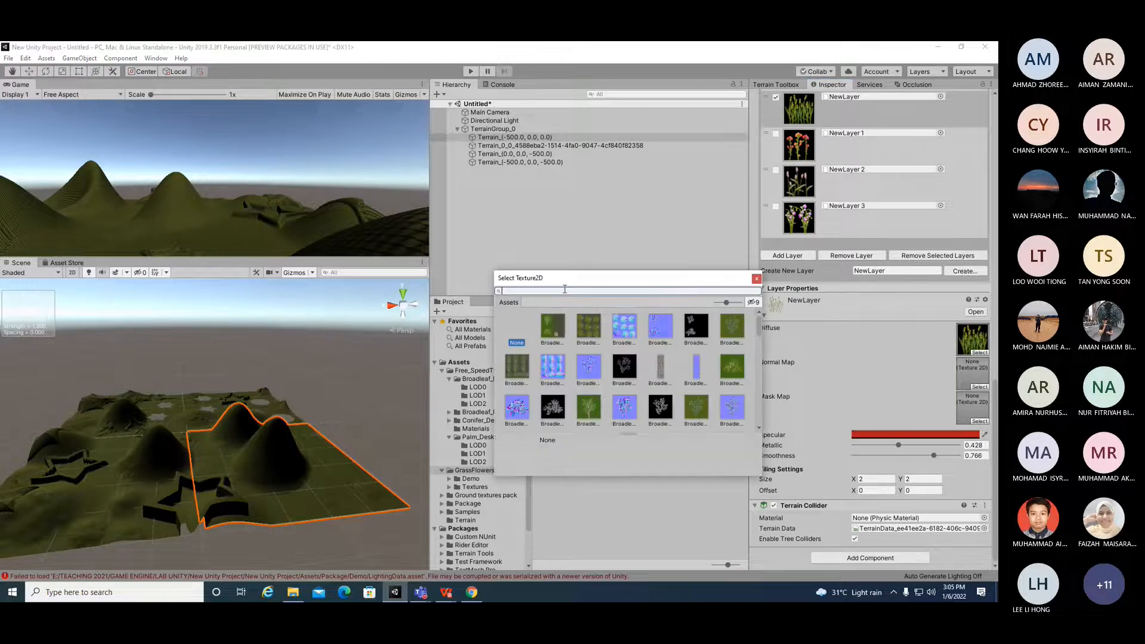
type("TREE")
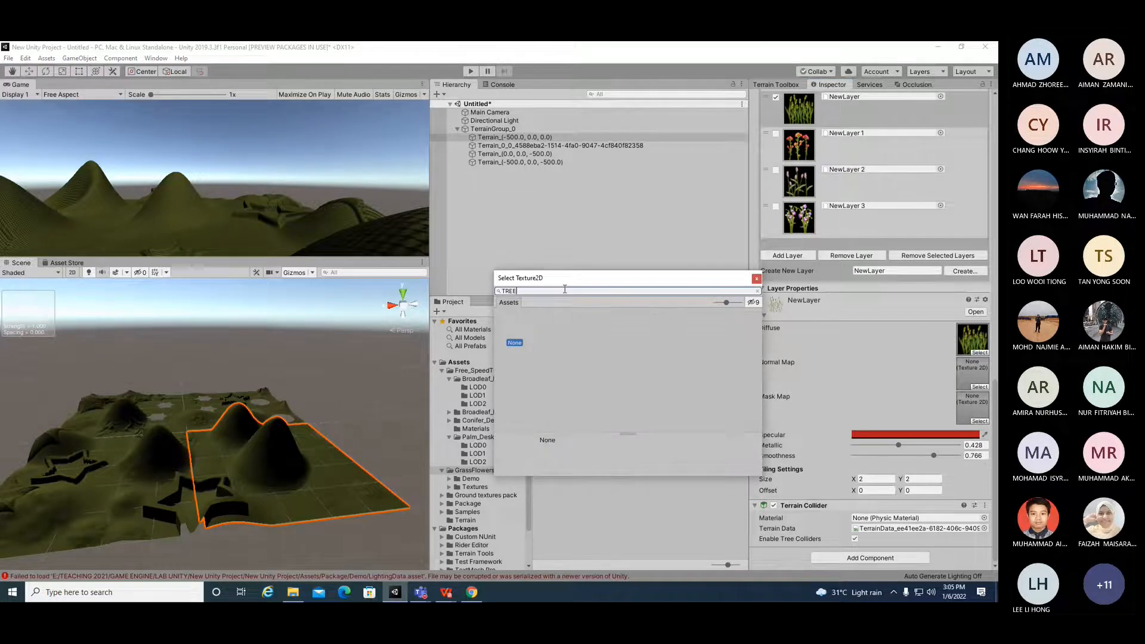
left_click(756, 279)
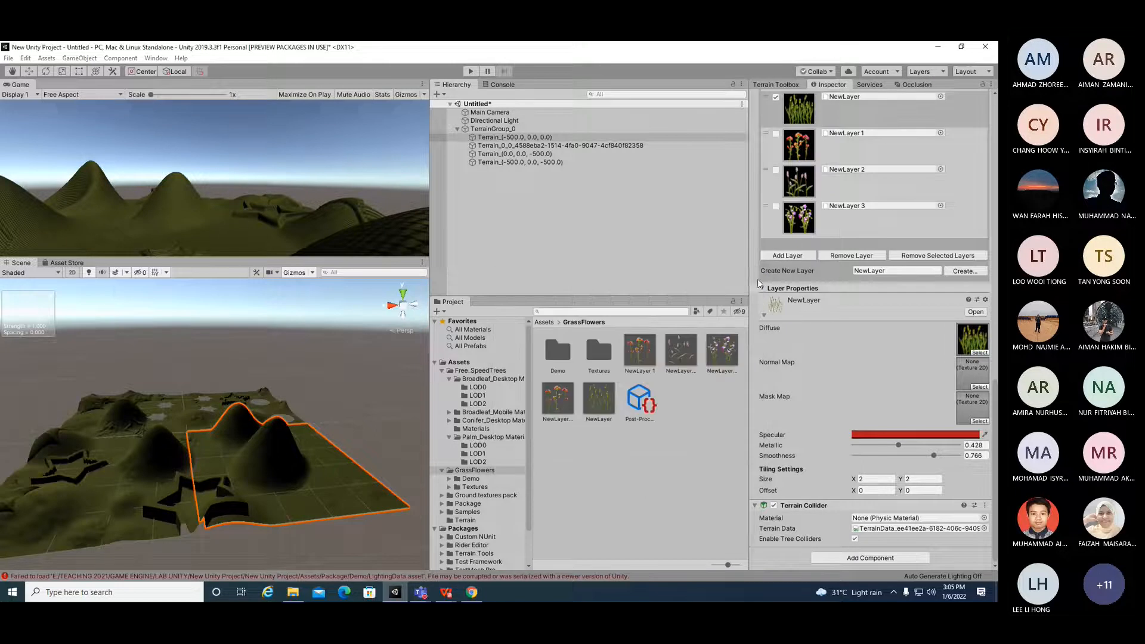
Step: Open the Add Tree dialog again from the tree painting settings and close it
scroll(904, 387, "up", 10)
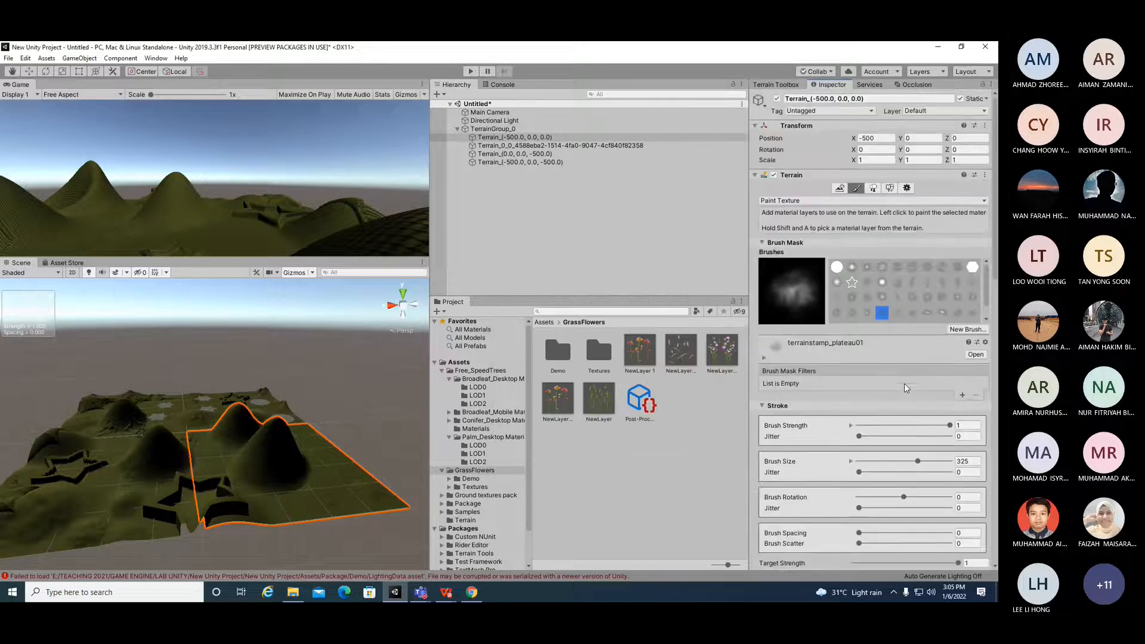
left_click(874, 189)
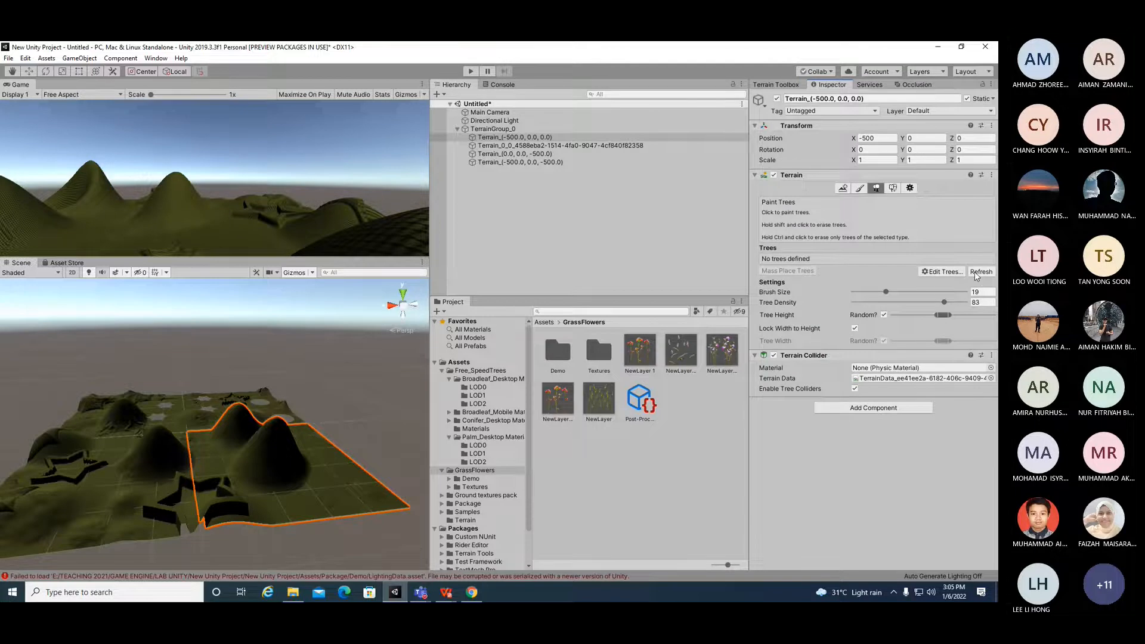
left_click(941, 273)
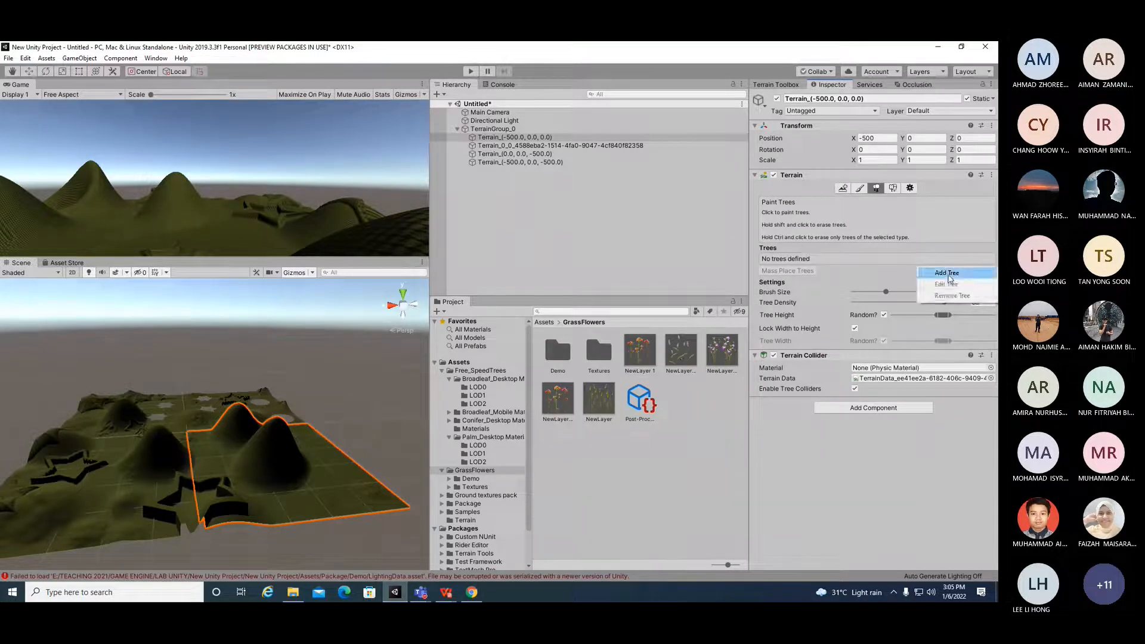
left_click(950, 278)
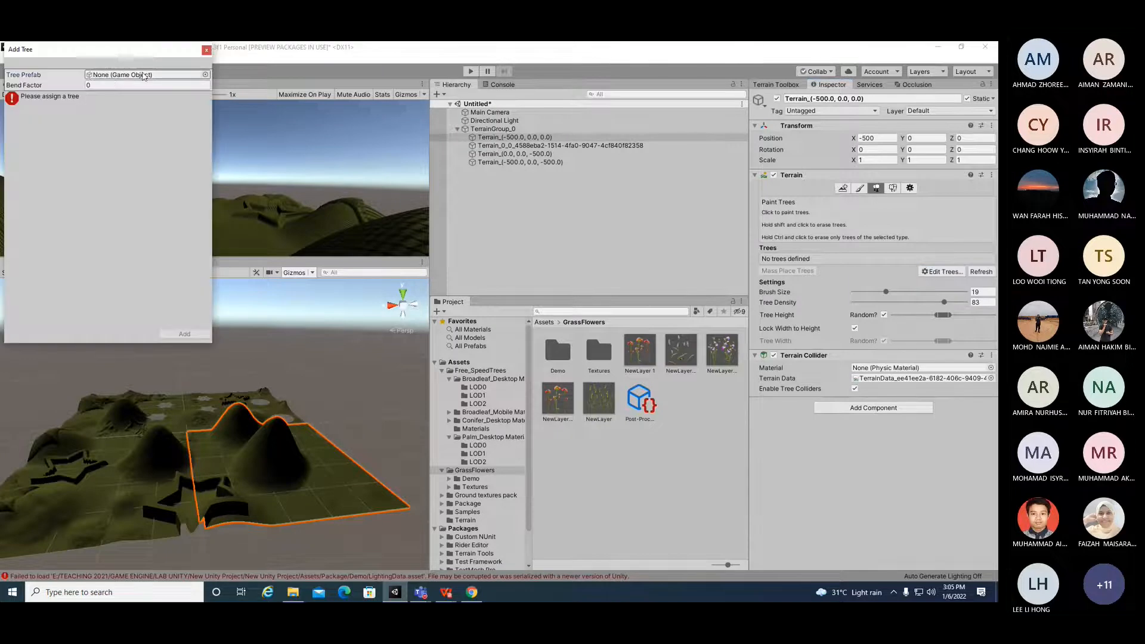
left_click(206, 50)
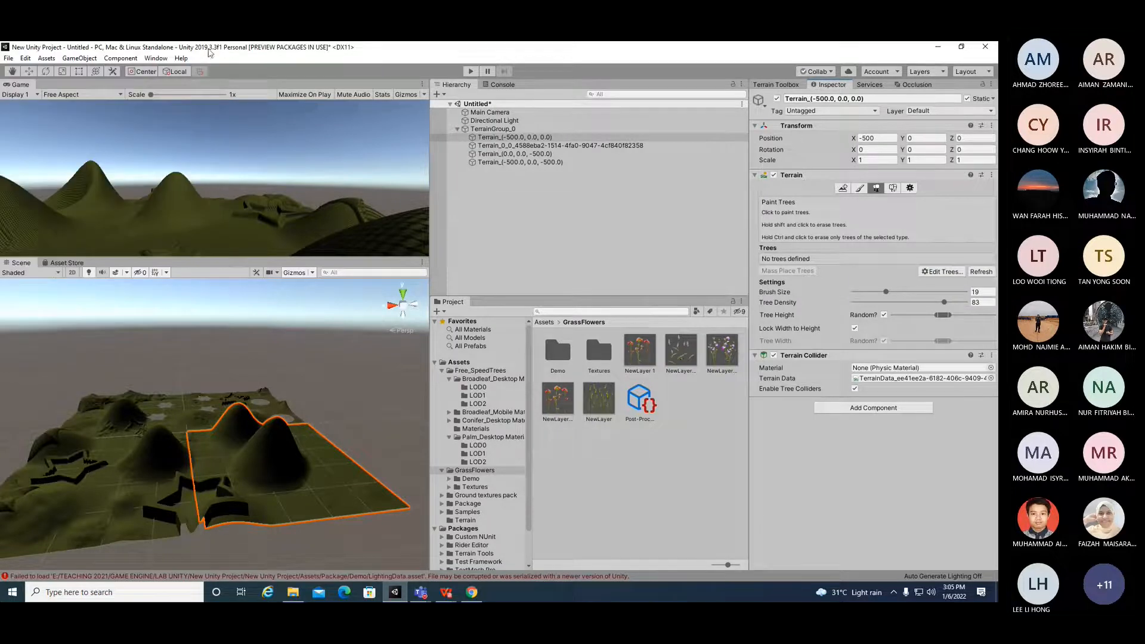
Step: Open the Free_SpeedTrees folder and place the Broadleaf_Desktop tree prefab into the scene hierarchy
left_click(488, 372)
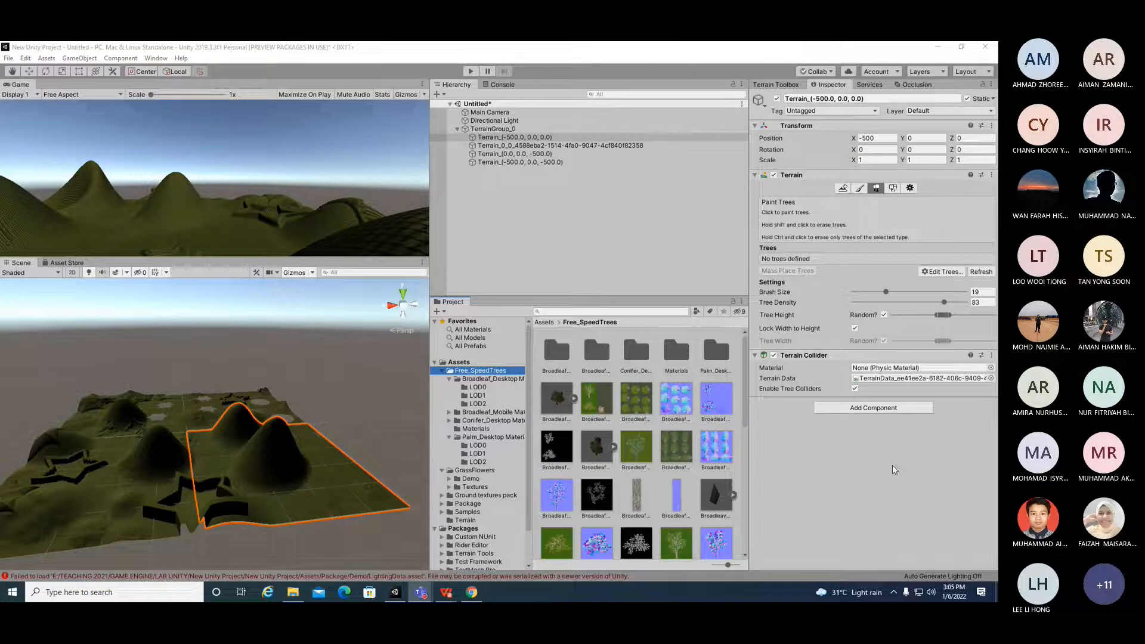
left_click(635, 401)
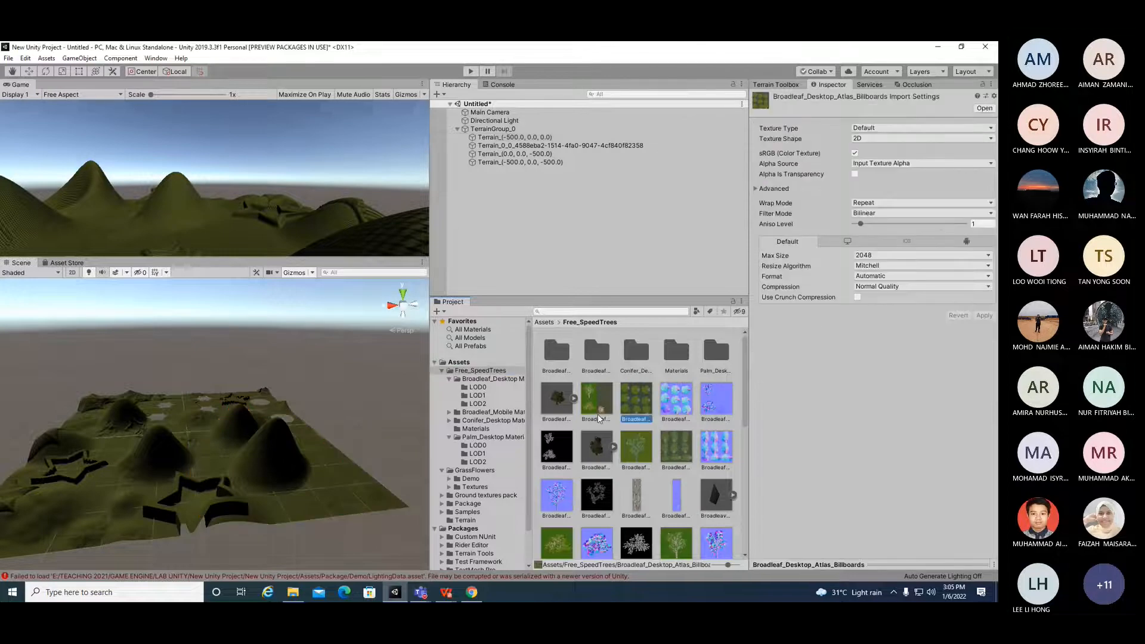
left_click_drag(599, 419, 502, 174)
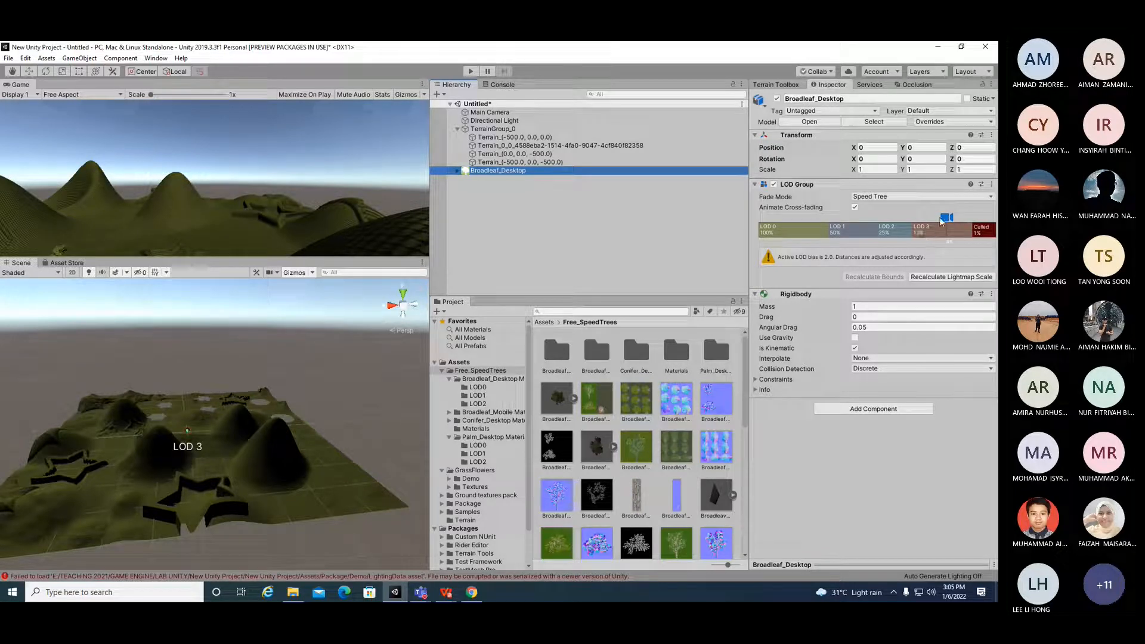
Step: Preview the Broadleaf_Desktop tree's LOD levels with the LOD Group slider and widen the Scene view
left_click_drag(950, 215, 734, 222)
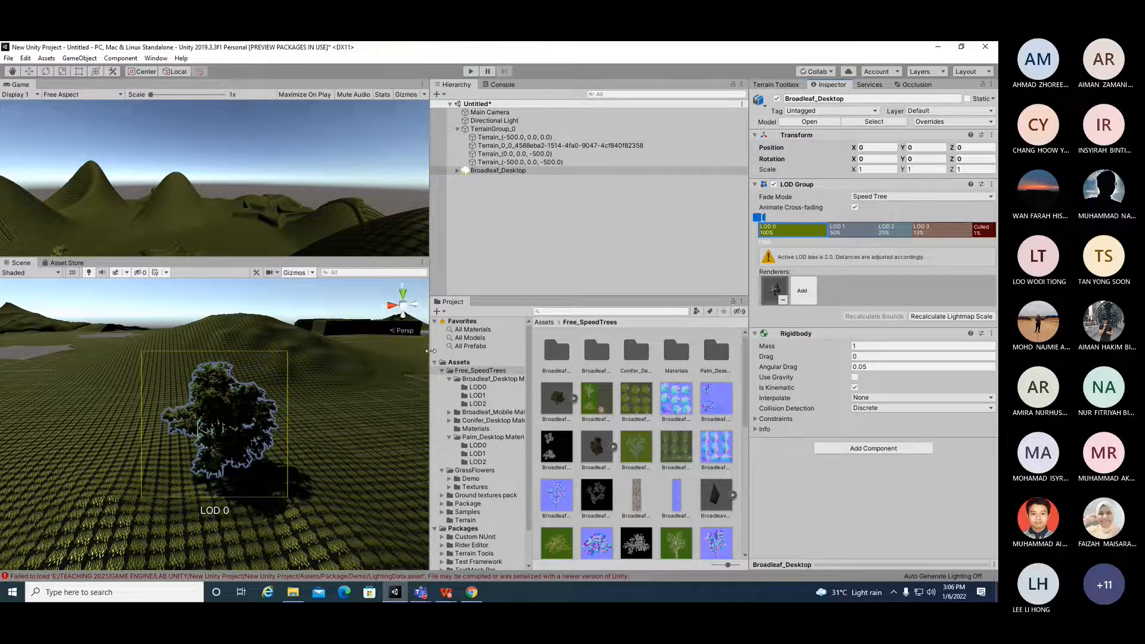
left_click_drag(431, 351, 621, 352)
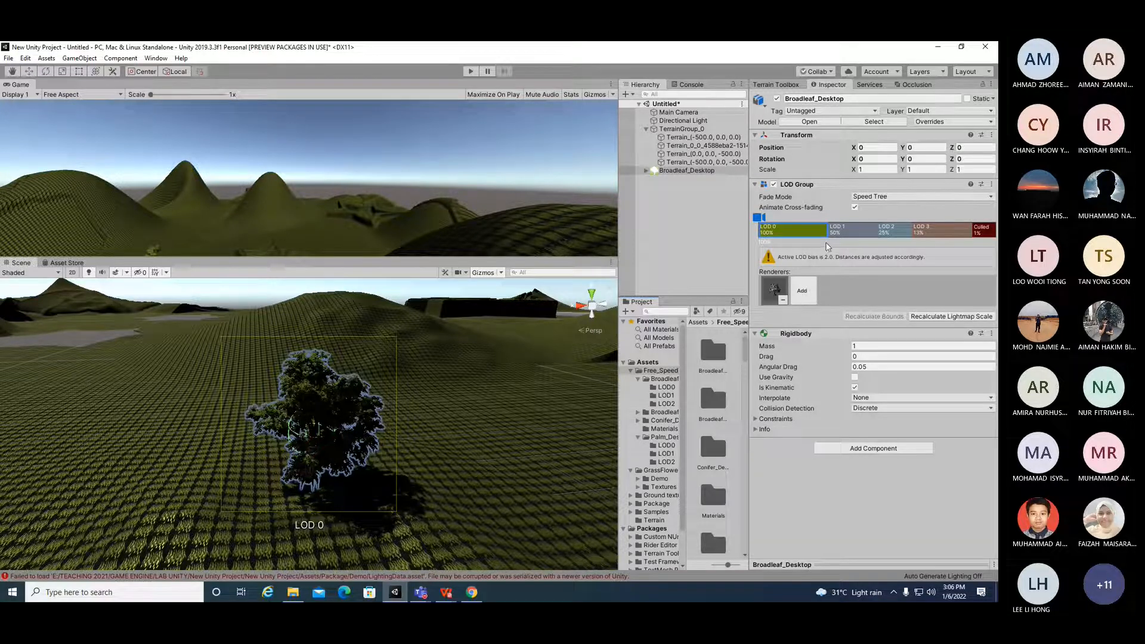
mouse_move(762, 218)
left_mouse_down()
mouse_move(957, 226)
mouse_move(751, 217)
left_mouse_up()
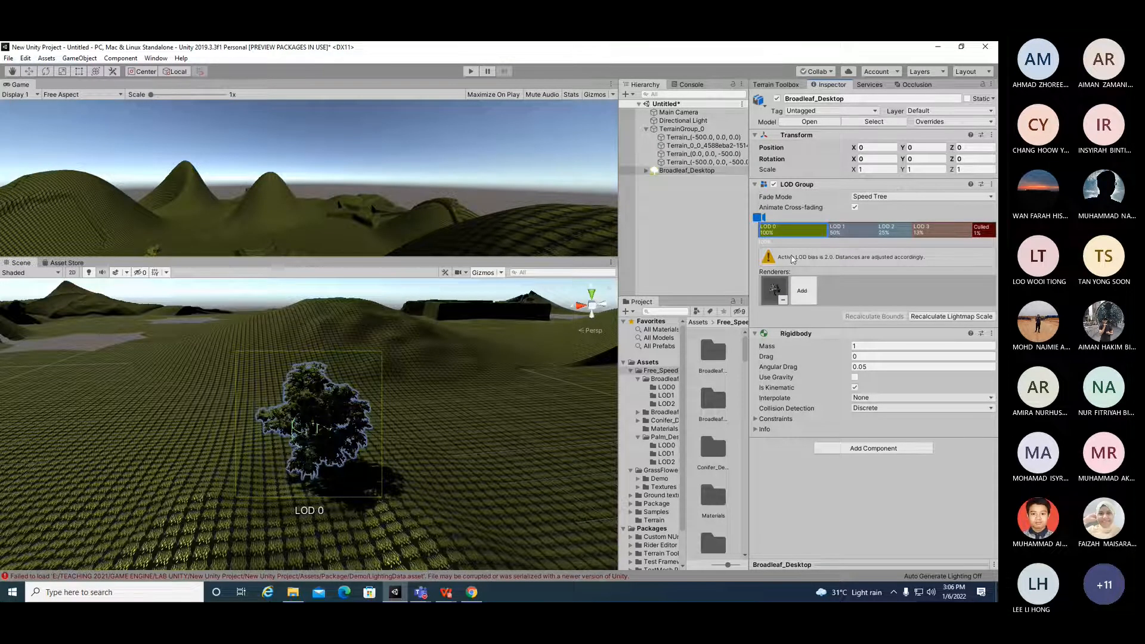
Step: Resize the Project and Inspector panels and inspect the Broadleaf_Desktop_Atlas texture among the Free_SpeedTrees assets
left_click(676, 310)
left_click_drag(749, 370, 854, 353)
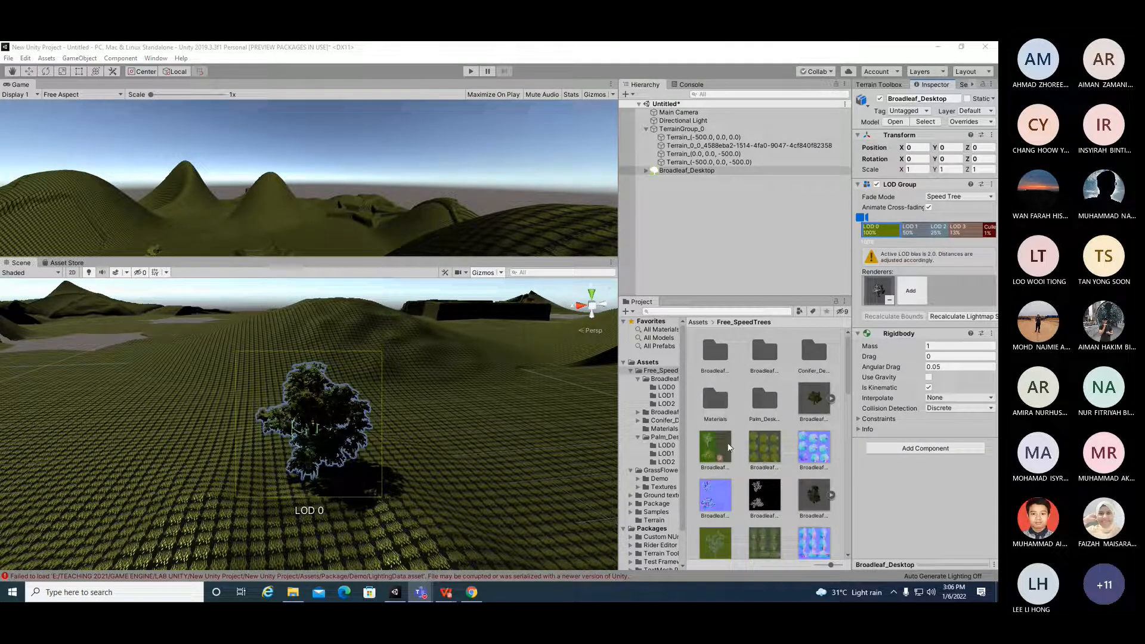
left_click(715, 447)
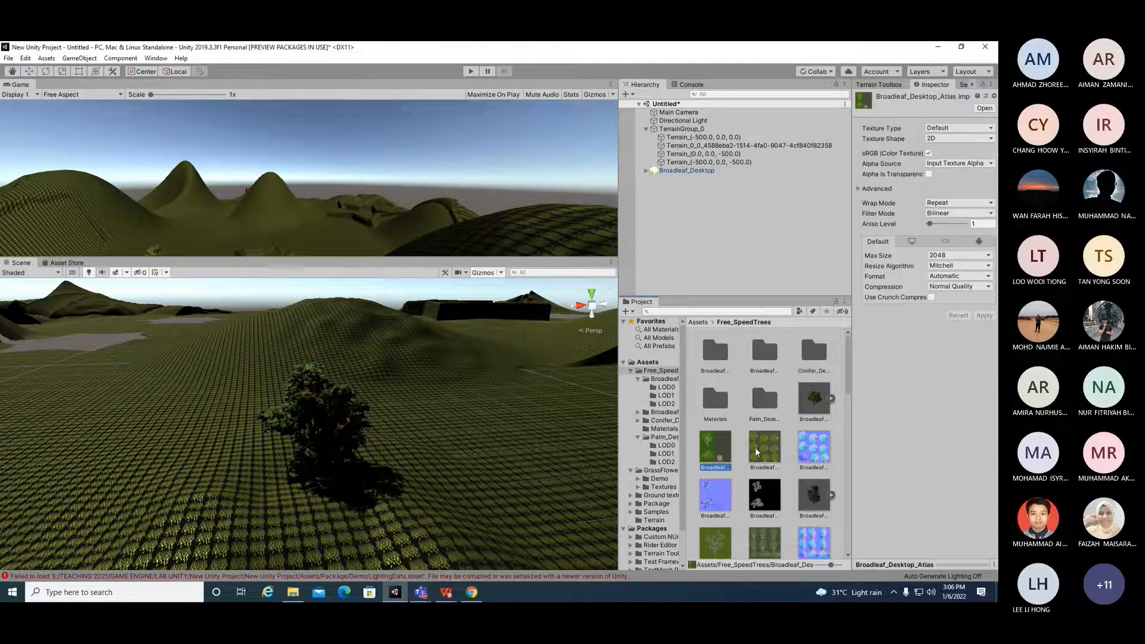
scroll(757, 453, "down", 2)
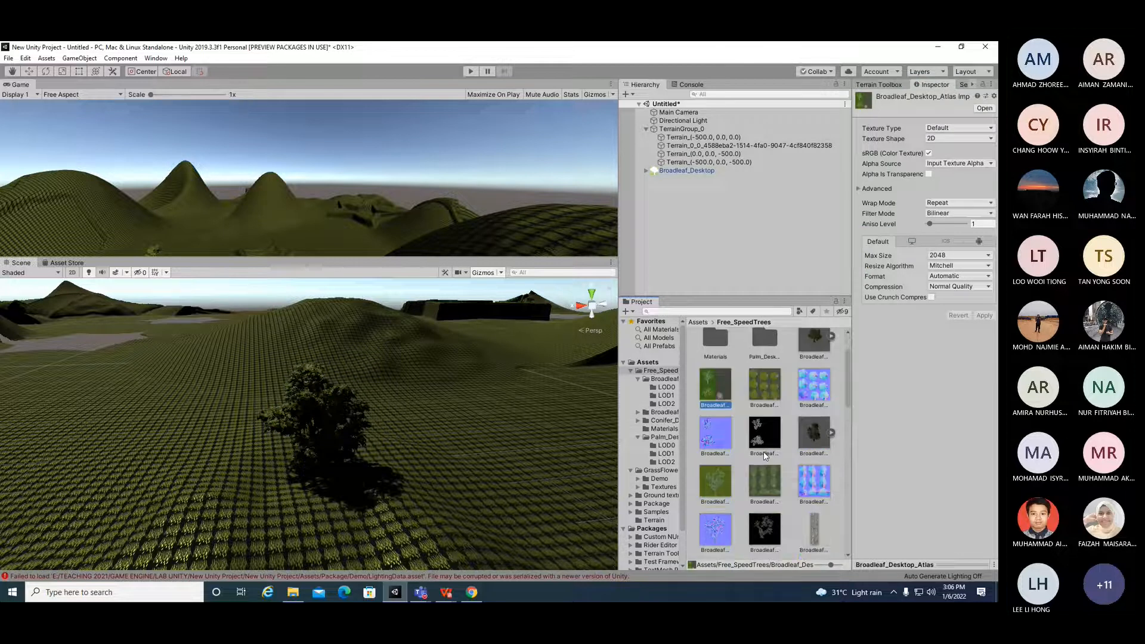
scroll(763, 452, "down", 2)
scroll(764, 455, "up", 4)
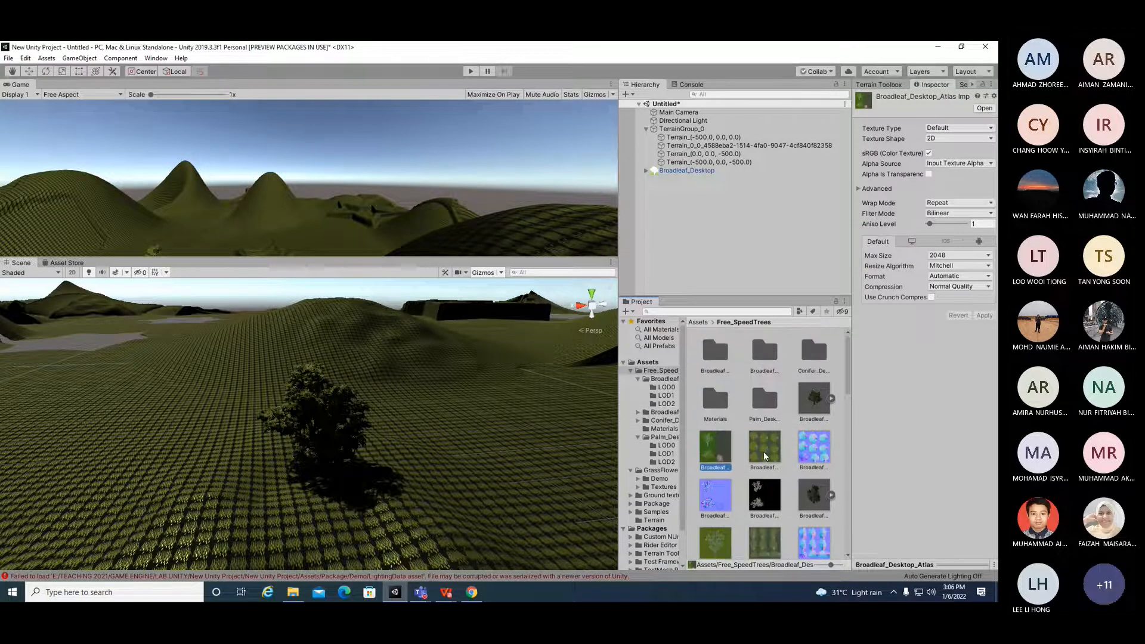
left_click_drag(852, 260, 783, 258)
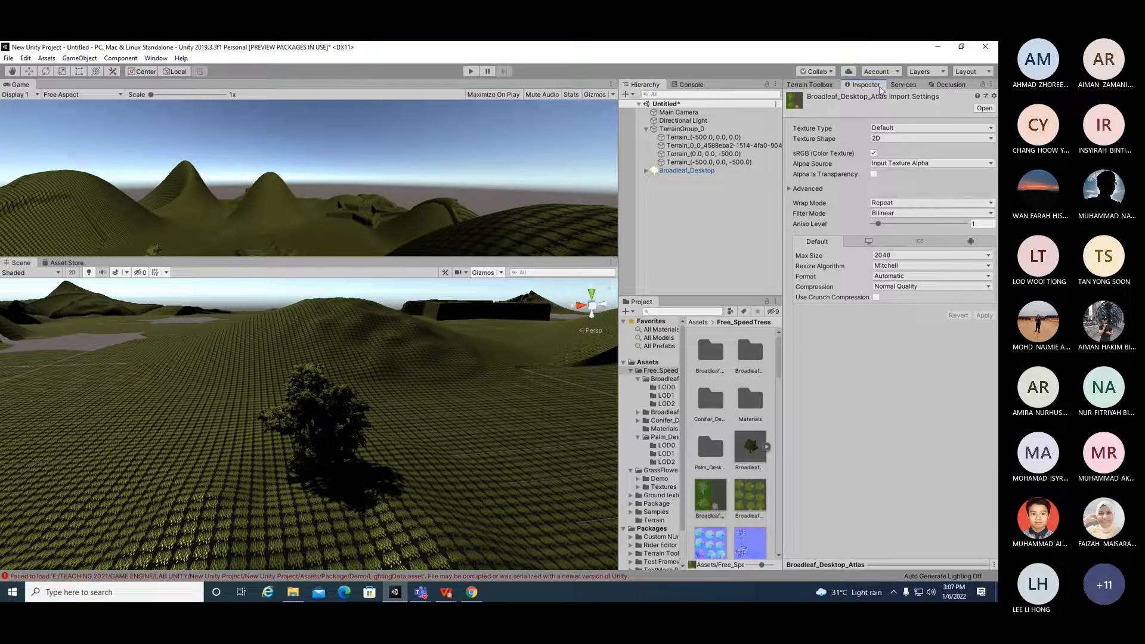
Step: Select the Terrain (-500, 0, 0) tile and add the Broadleaf_Mobile prefab as a paintable tree
left_click(825, 85)
left_click(865, 84)
left_click(696, 130)
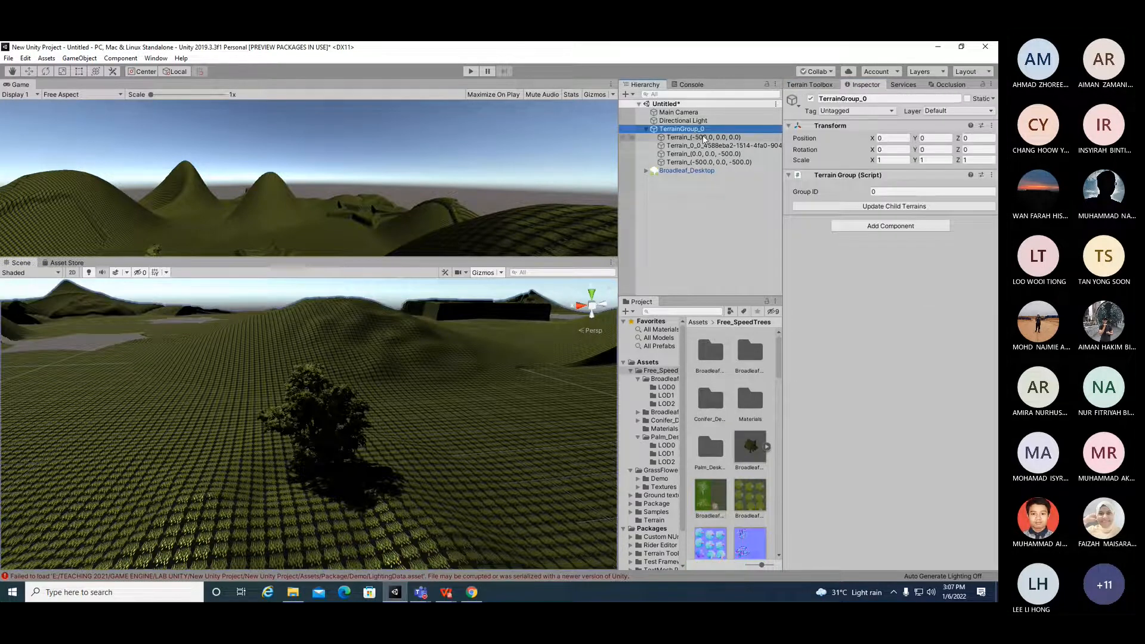
left_click(704, 137)
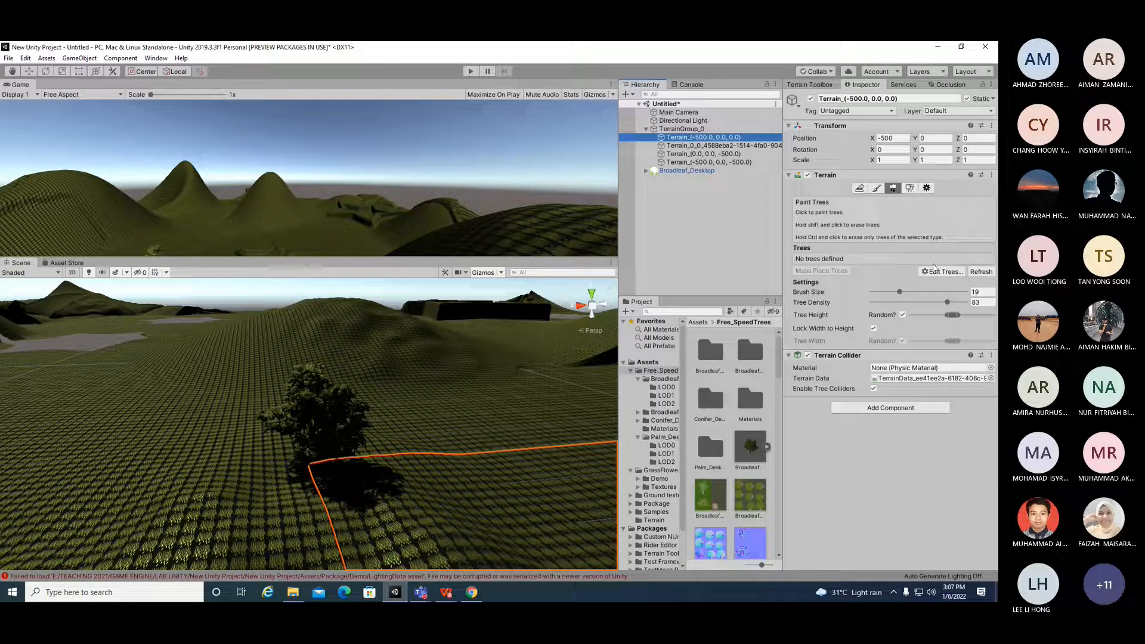
left_click(935, 271)
left_click(941, 275)
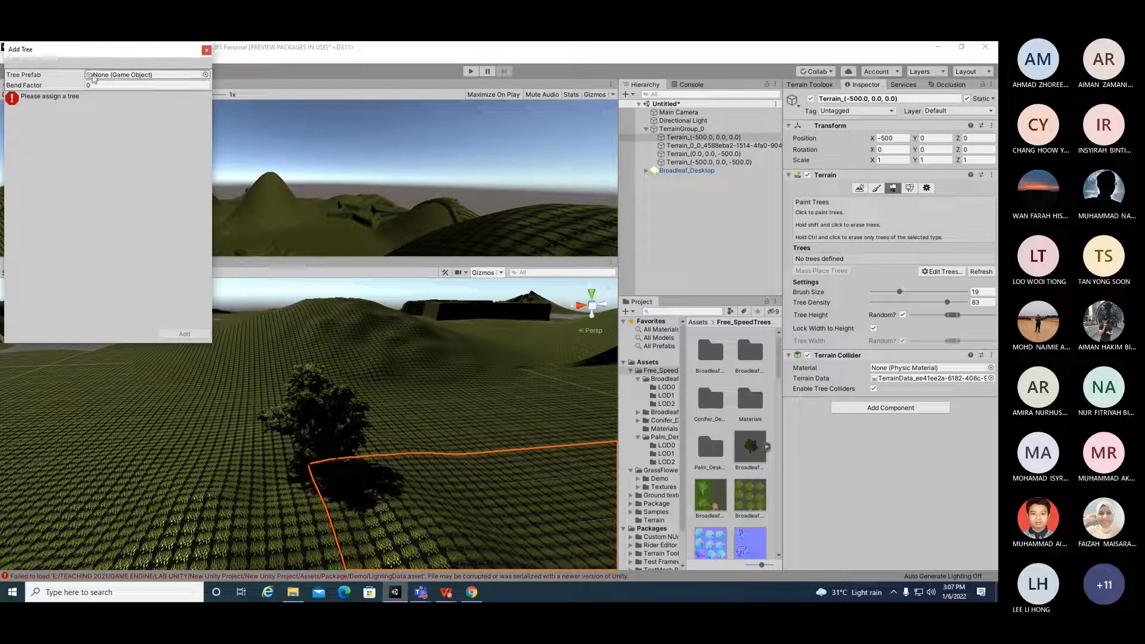
left_click(205, 74)
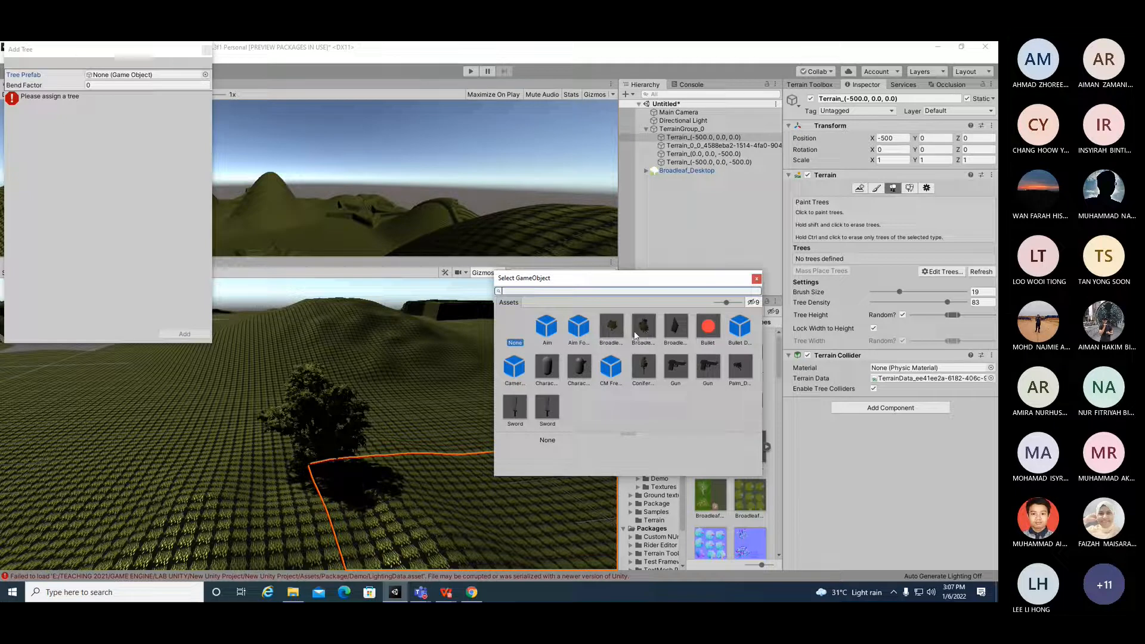
double_click(634, 331)
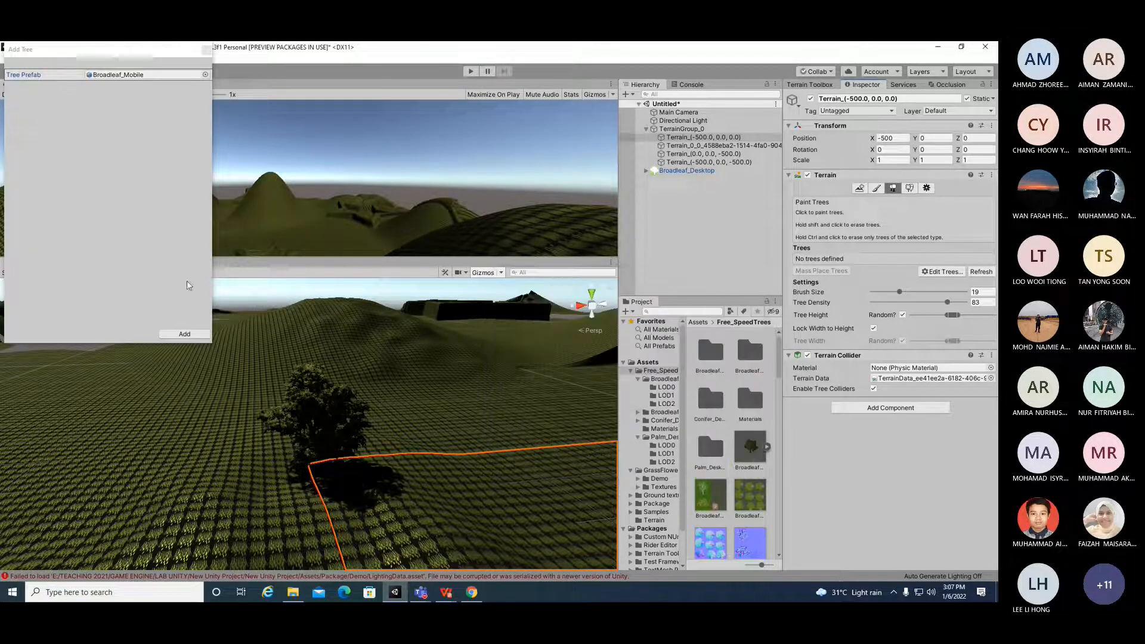
left_click(179, 333)
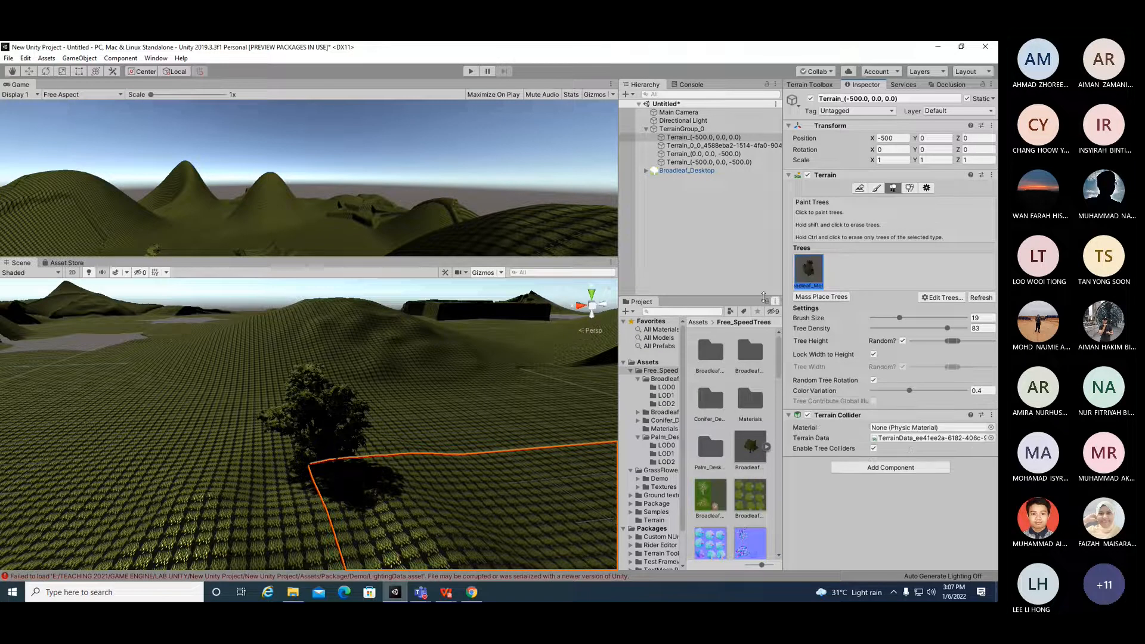
Step: Paint Broadleaf_Mobile trees onto the nearby terrain tiles
left_click(471, 382)
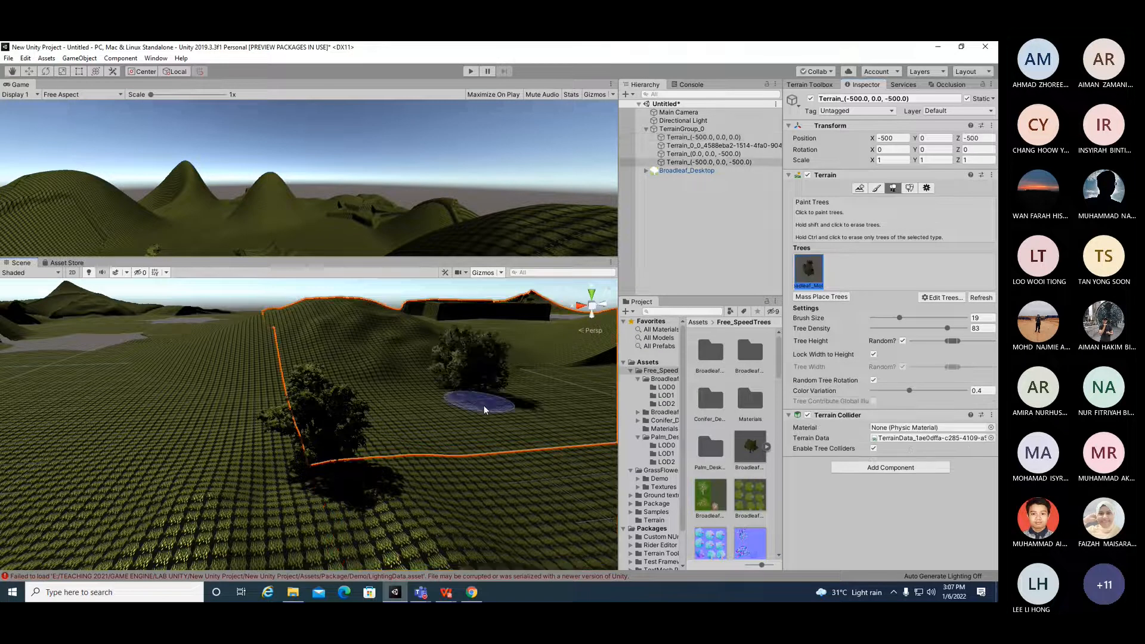
left_click(124, 408)
left_click(241, 512)
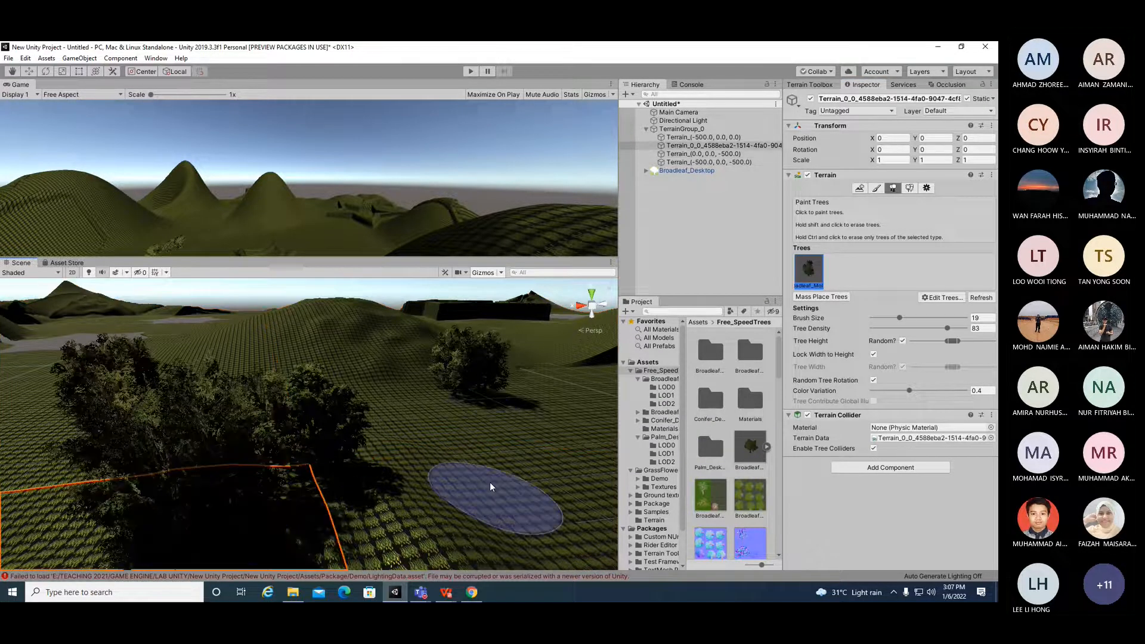
scroll(431, 445, "down", 3)
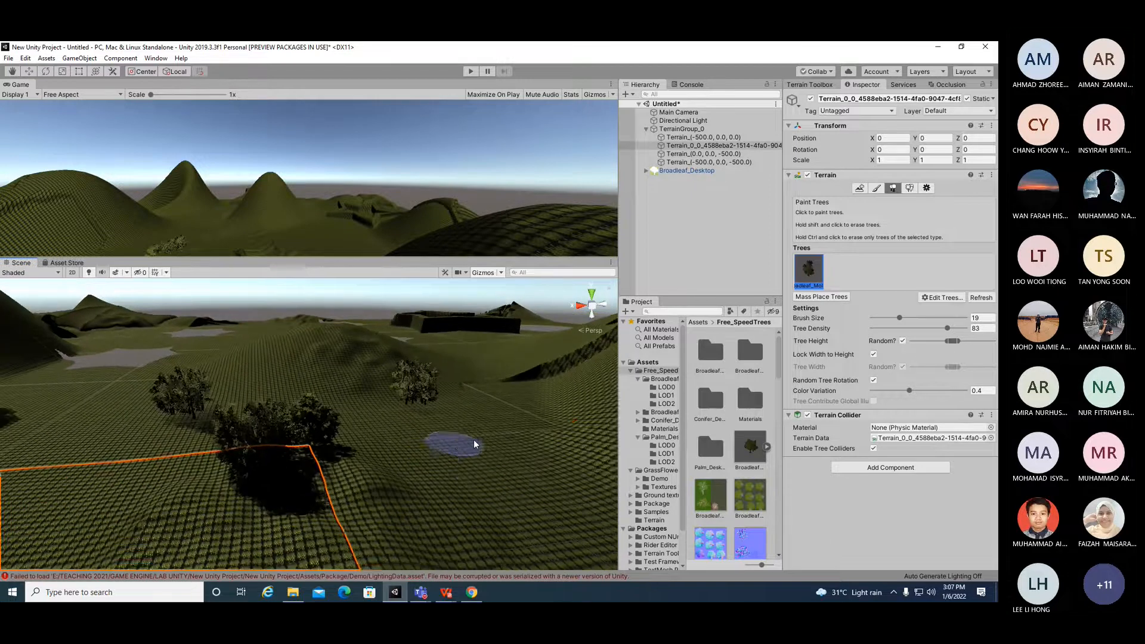
left_click(473, 462)
left_click(106, 494)
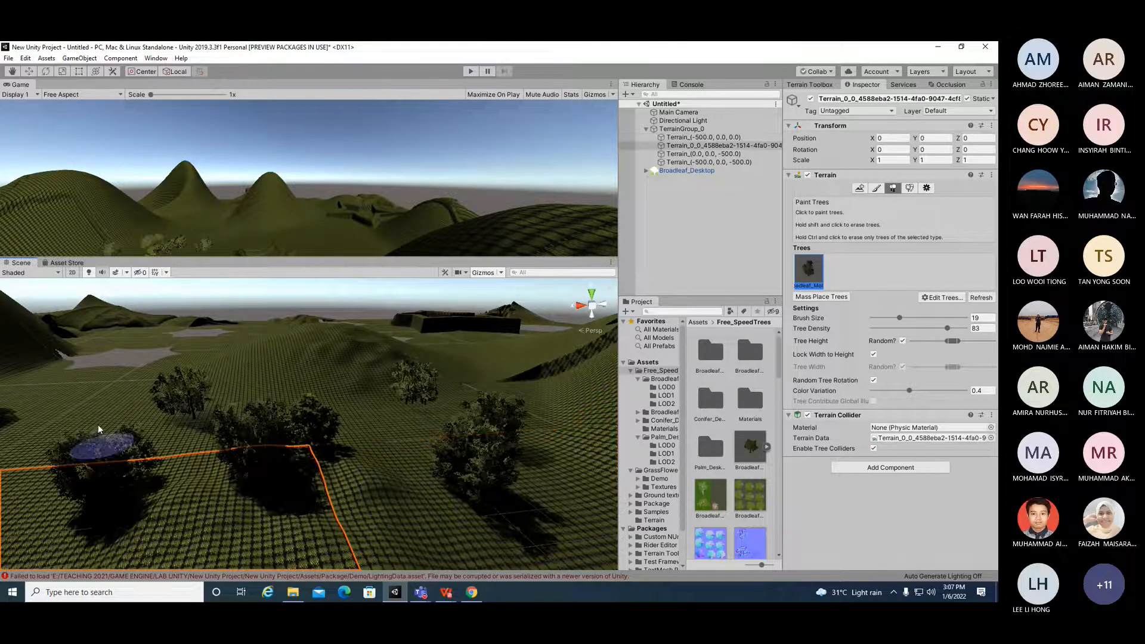
left_click(94, 378)
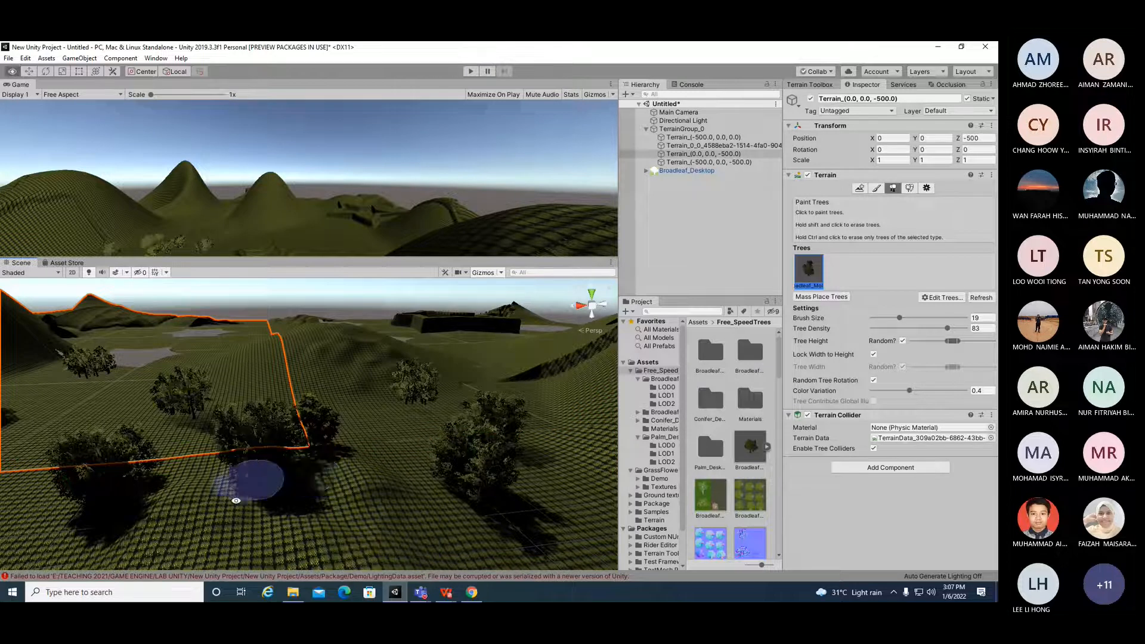
left_click(208, 527)
scroll(149, 521, "down", 5)
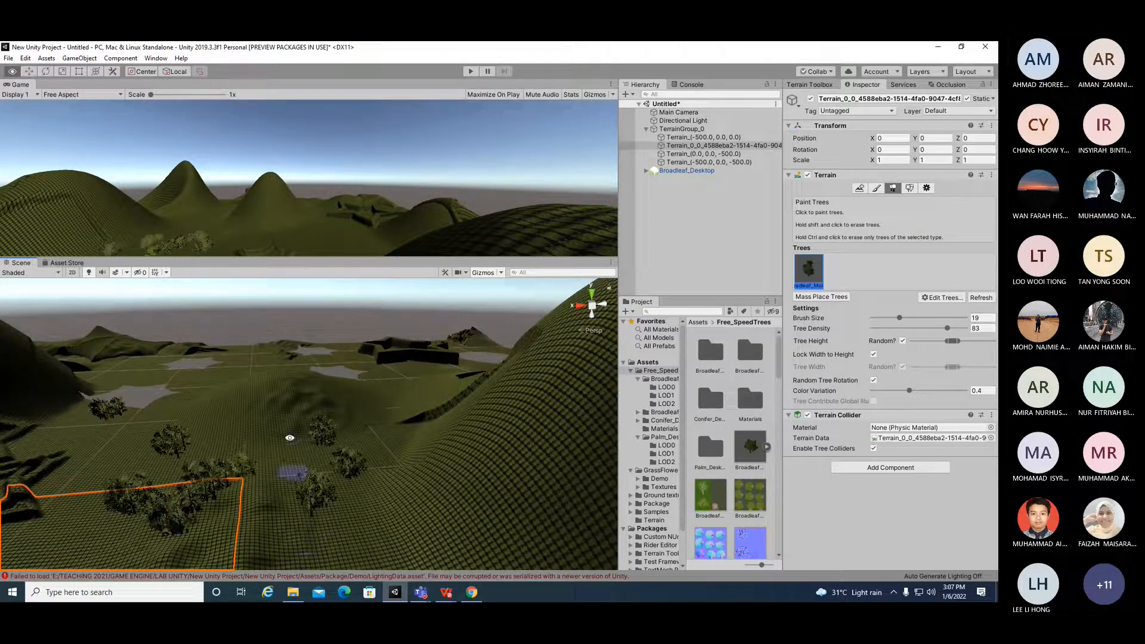
Step: Paint more Broadleaf_Mobile trees across the farther terrain tiles
left_click(310, 406)
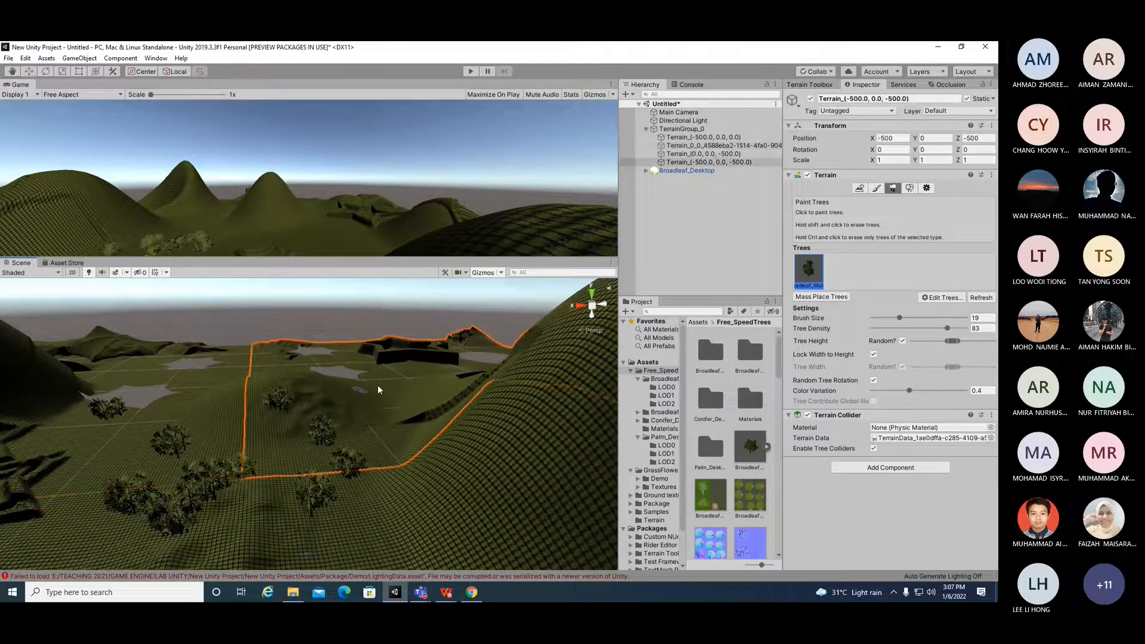
left_click(193, 382)
left_click(96, 438)
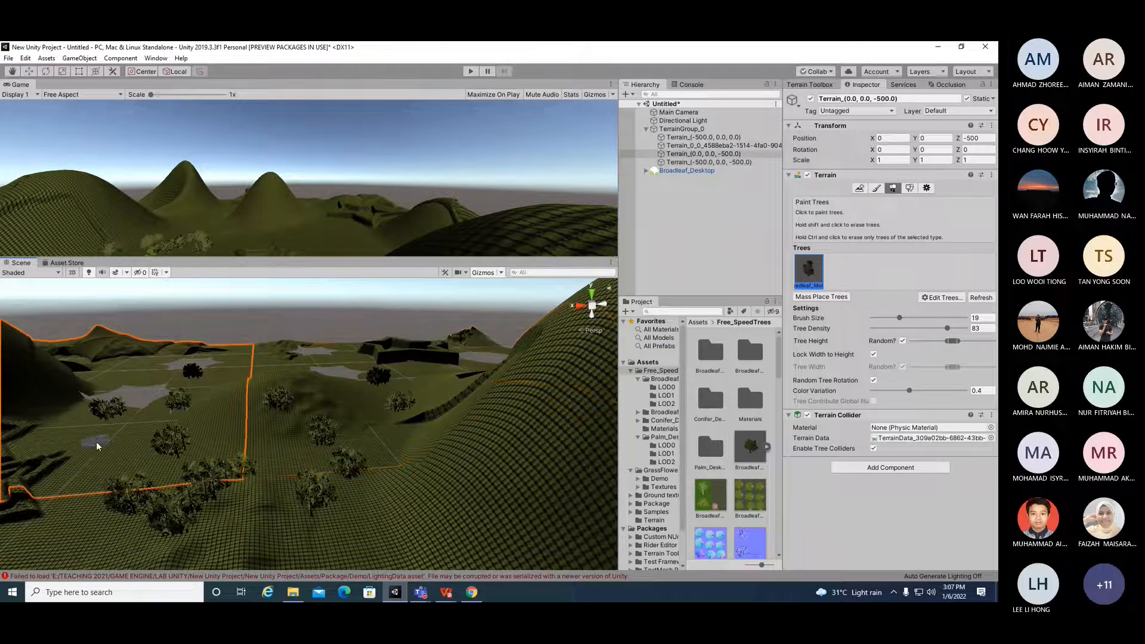
left_click(80, 542)
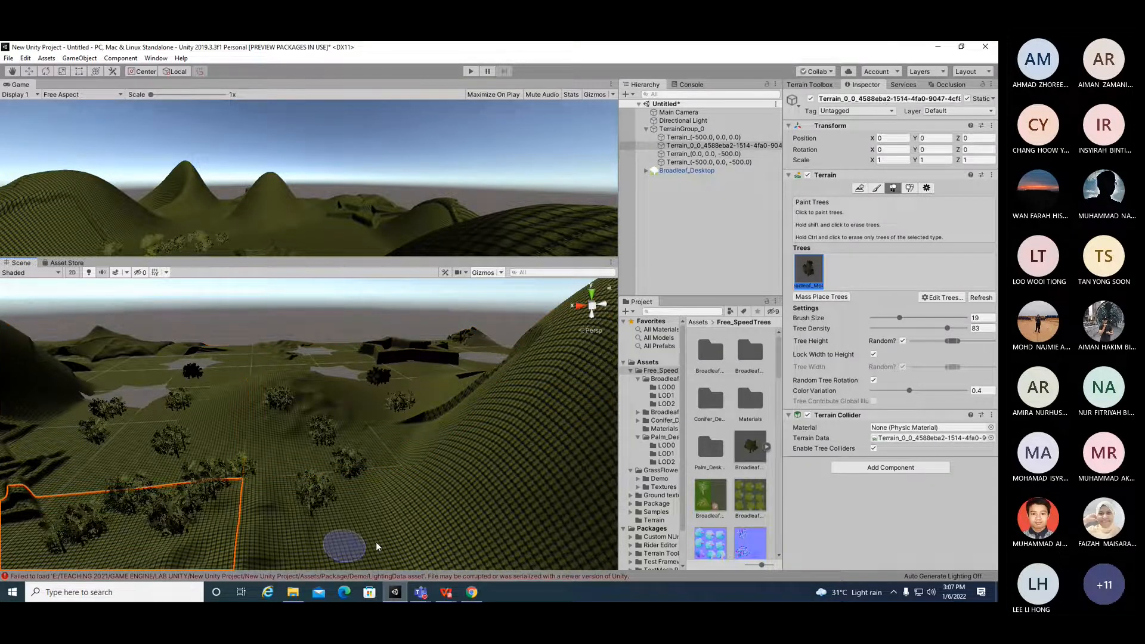
left_click(433, 480)
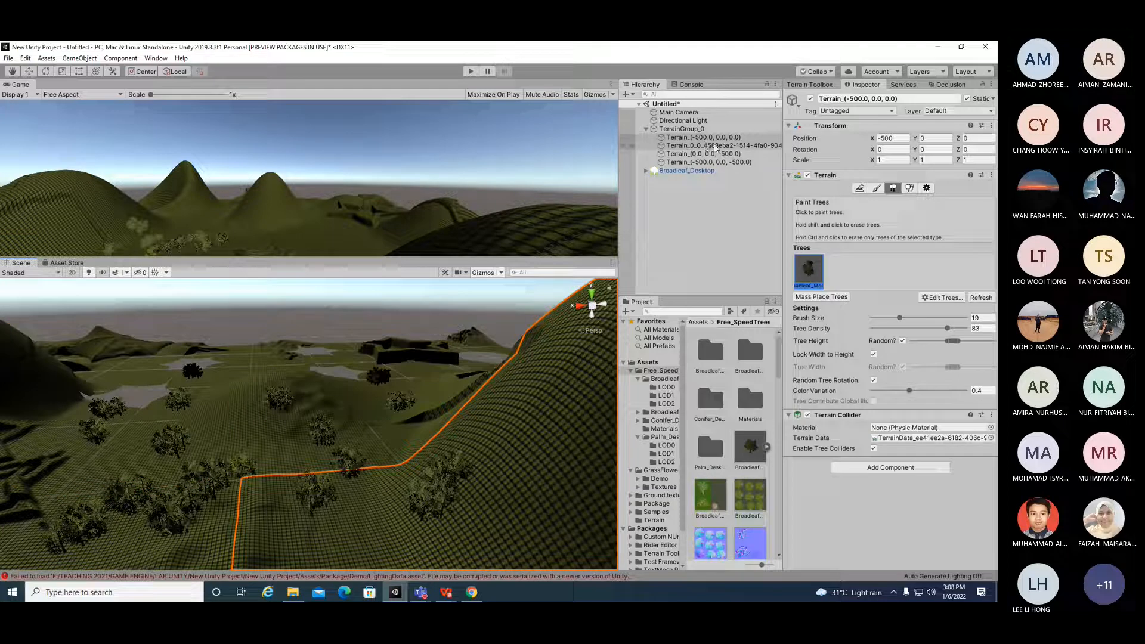
Step: Select the Terrain_0_0 tile, open Add Tree and pick the Broadleaves prefab as the tree prefab
left_click(714, 145)
left_click(942, 297)
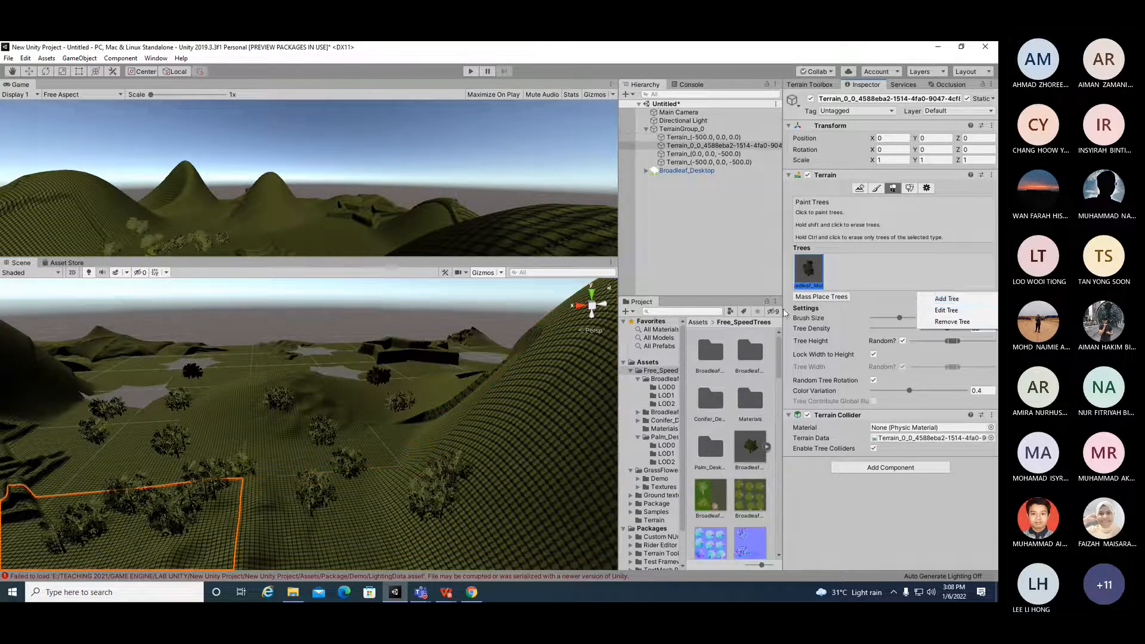
left_click(933, 298)
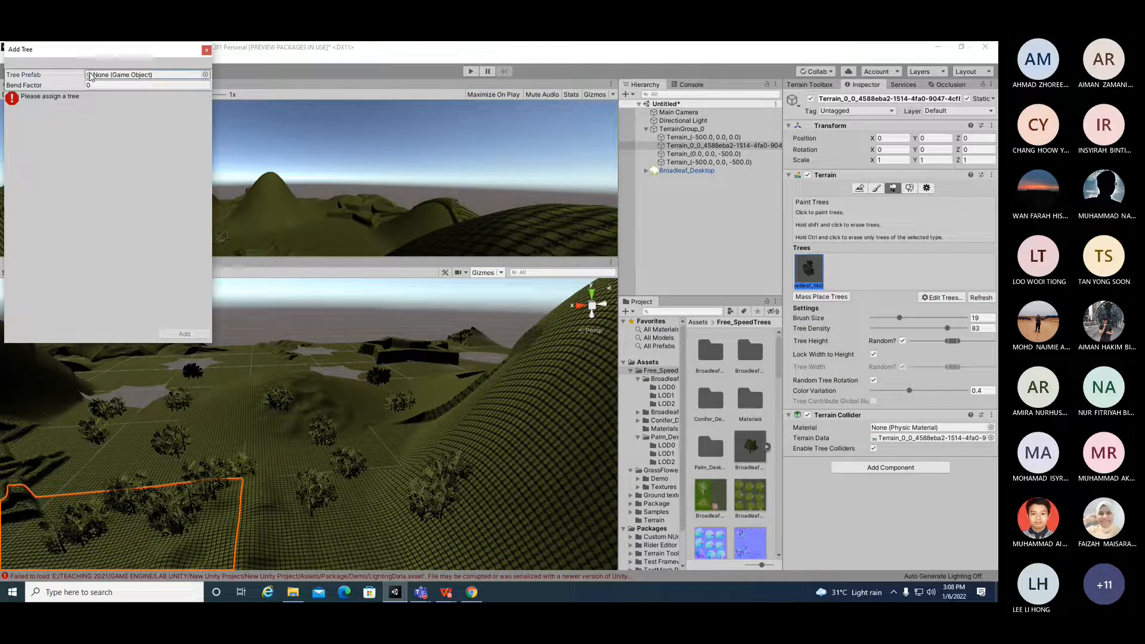
left_click(205, 75)
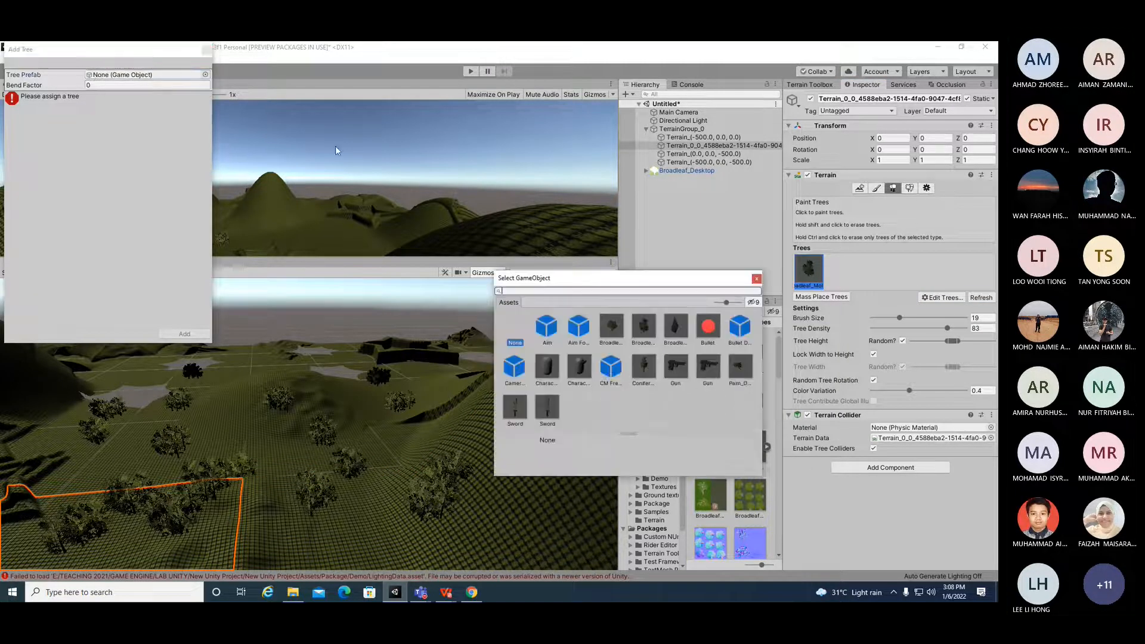
double_click(676, 326)
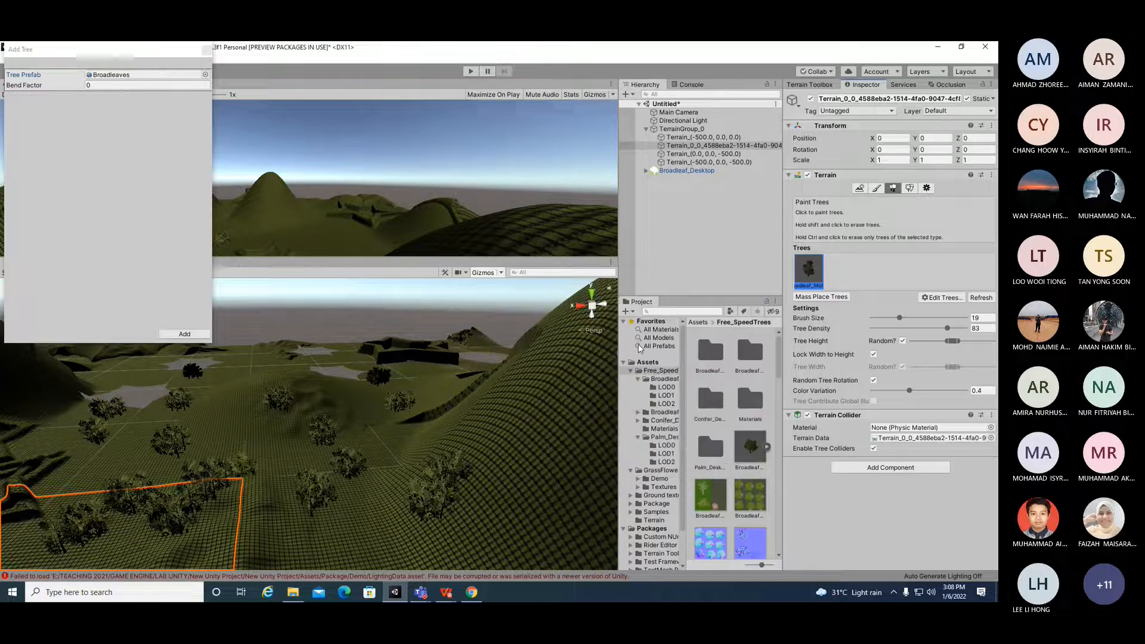
Step: Paint tree strokes across the hilly terrain tiles while zooming out over the landscape
mouse_move(539, 411)
left_mouse_down()
mouse_move(554, 487)
mouse_move(511, 493)
left_mouse_up()
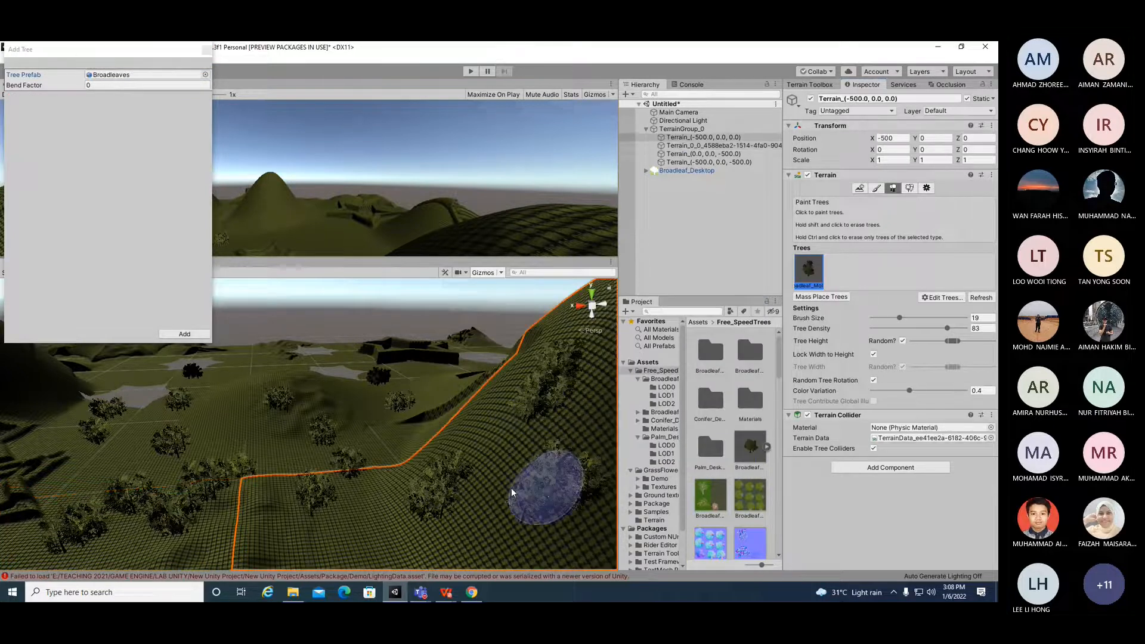
scroll(379, 472, "down", 6)
mouse_move(310, 508)
left_mouse_down()
mouse_move(263, 519)
mouse_move(370, 531)
left_mouse_up()
mouse_move(450, 529)
left_mouse_down()
mouse_move(455, 519)
mouse_move(320, 531)
left_mouse_up()
scroll(455, 519, "down", 5)
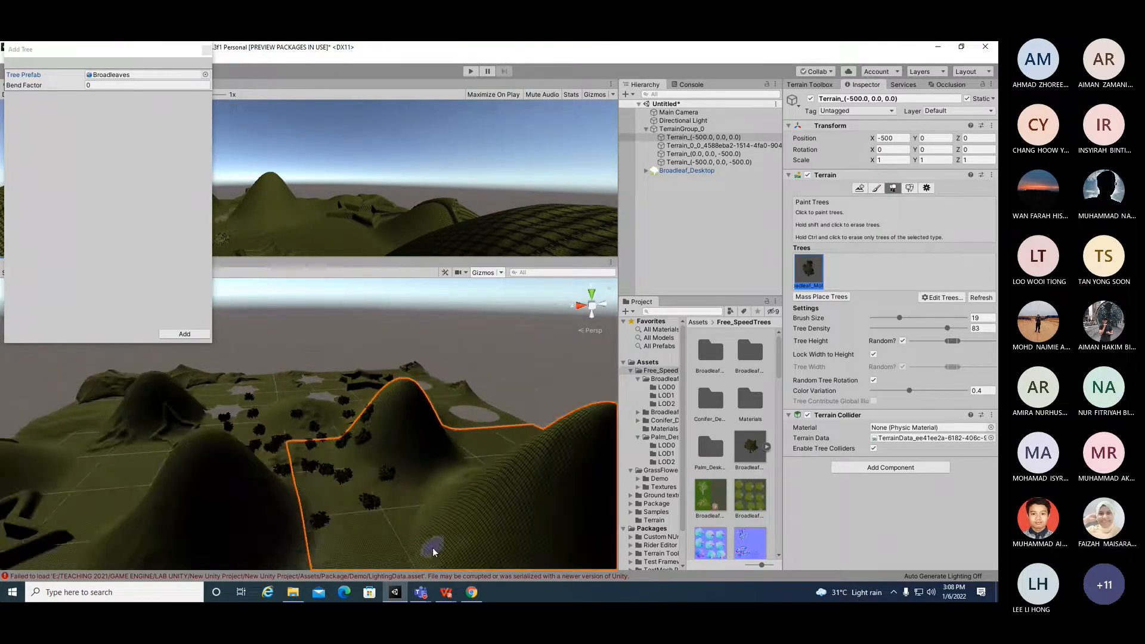
scroll(434, 553, "down", 3)
mouse_move(391, 501)
left_mouse_down()
mouse_move(256, 542)
mouse_move(157, 553)
mouse_move(155, 469)
mouse_move(196, 464)
left_mouse_up()
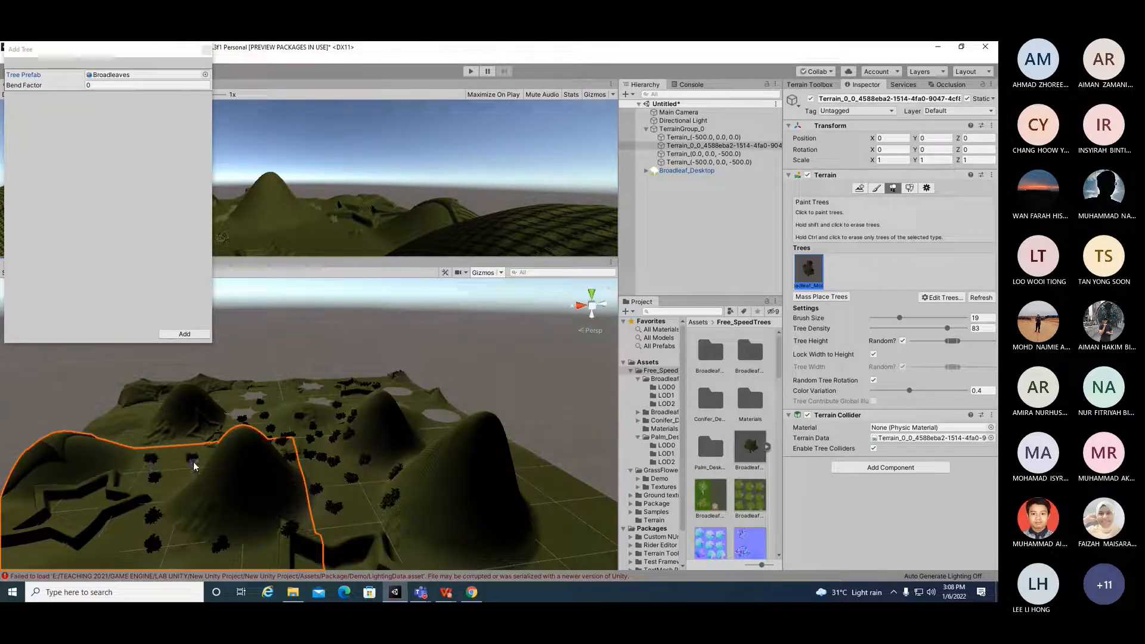
mouse_move(113, 529)
left_mouse_down()
mouse_move(49, 505)
mouse_move(75, 476)
mouse_move(58, 529)
left_mouse_up()
scroll(278, 531, "down", 2)
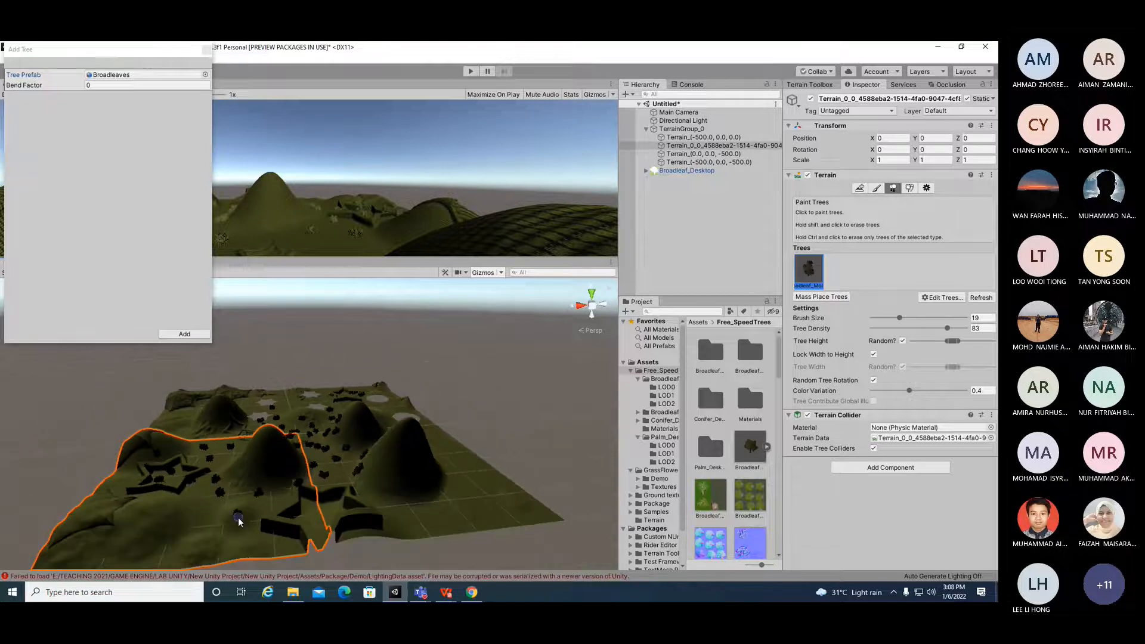
Step: Paint additional trees onto the remaining terrain tiles with single placements
mouse_move(195, 532)
left_mouse_down()
mouse_move(154, 555)
mouse_move(132, 530)
mouse_move(77, 549)
mouse_move(122, 545)
mouse_move(171, 514)
left_mouse_up()
left_click(433, 527)
left_click(479, 496)
left_click(476, 462)
left_click(448, 492)
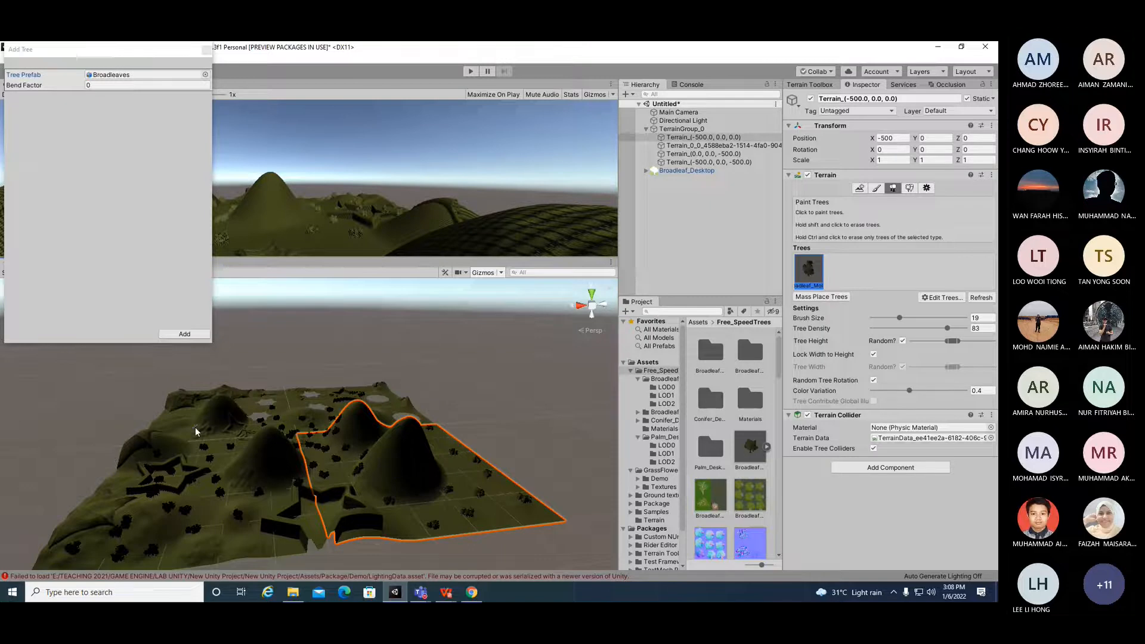
left_click_drag(361, 473, 445, 478, "alt")
left_click(277, 536)
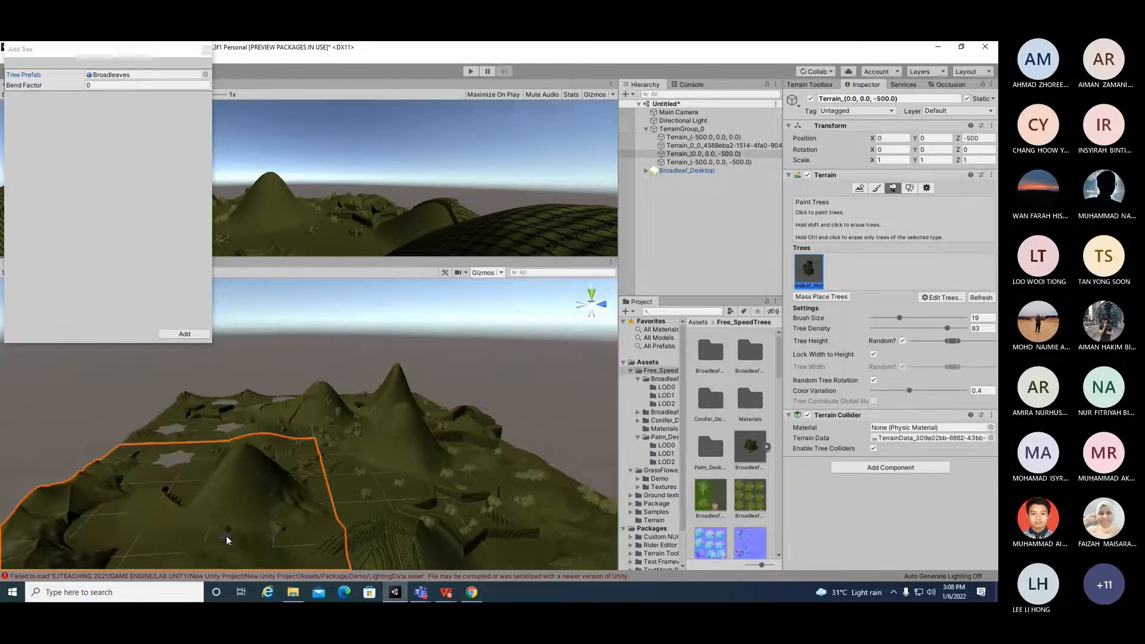
left_click(300, 554)
left_click(353, 536)
scroll(259, 538, "down", 3)
left_click(262, 554)
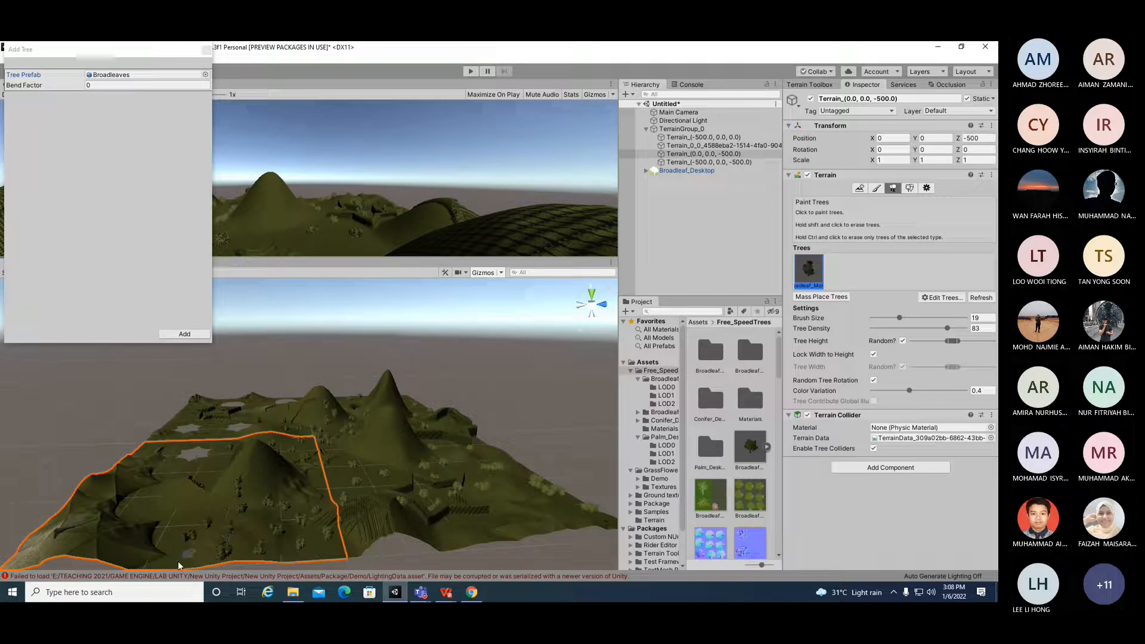
Step: Paint Broadleaves tree strokes and single trees across the near hilly terrain tiles
left_click_drag(111, 513, 58, 539)
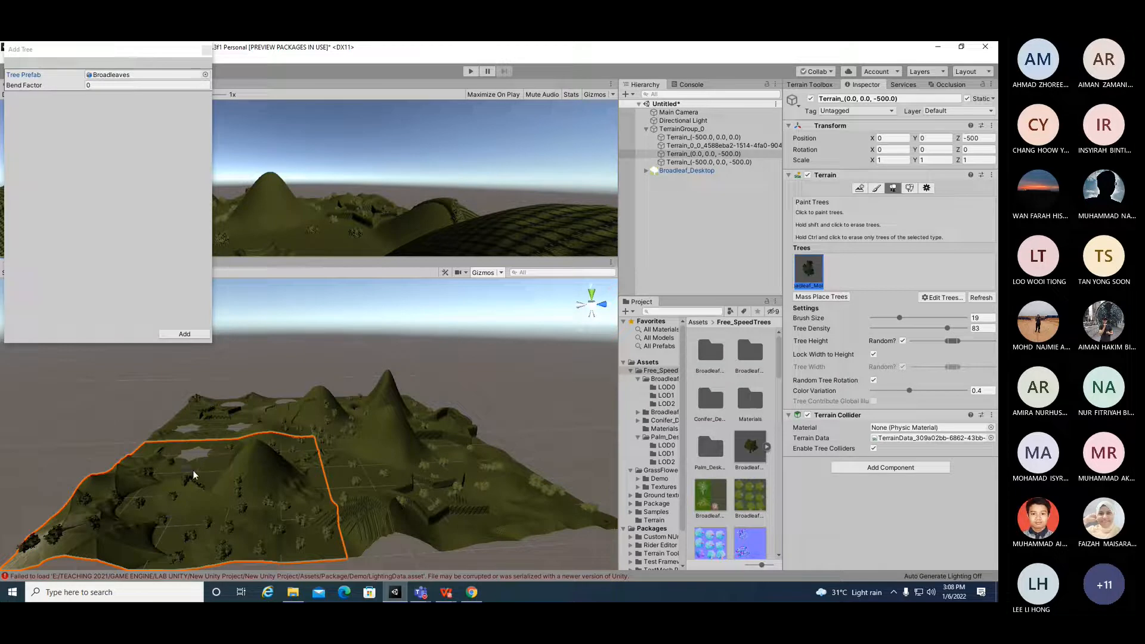
scroll(179, 512, "up", 4)
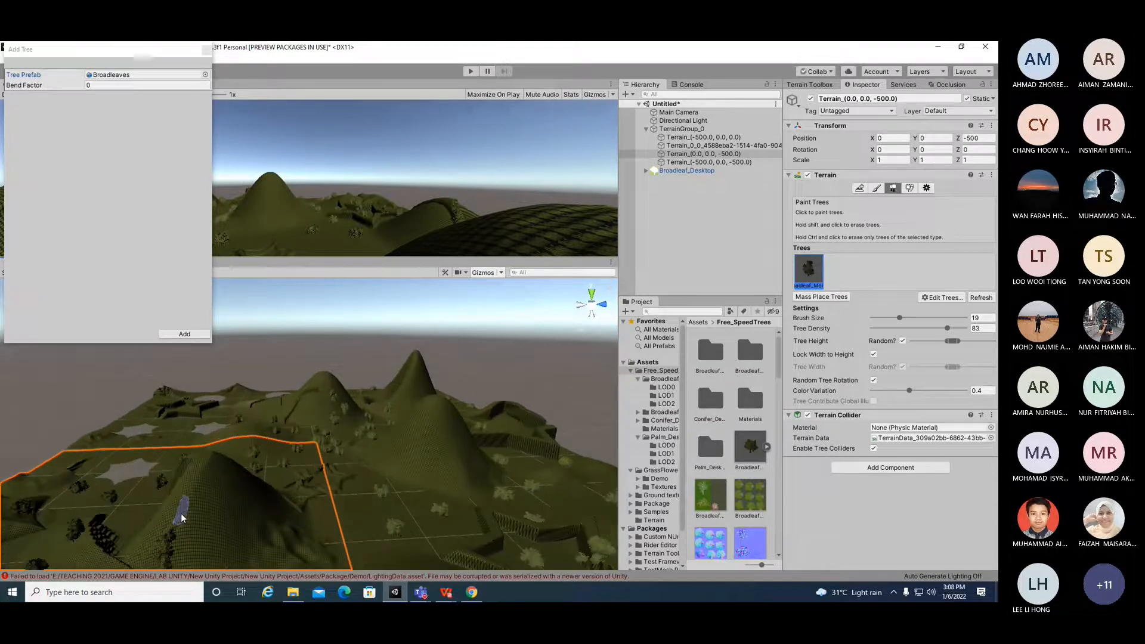
mouse_move(168, 512)
left_mouse_down("alt")
mouse_move(291, 503)
mouse_move(317, 444)
left_mouse_up("alt")
mouse_move(224, 499)
left_mouse_down()
mouse_move(143, 508)
mouse_move(477, 540)
mouse_move(119, 537)
mouse_move(364, 539)
mouse_move(368, 550)
mouse_move(388, 528)
left_mouse_up()
left_click_drag(236, 458, 224, 507, "alt")
left_click(215, 523)
left_click(277, 529)
left_click(300, 507)
left_click(120, 548)
left_click(367, 522)
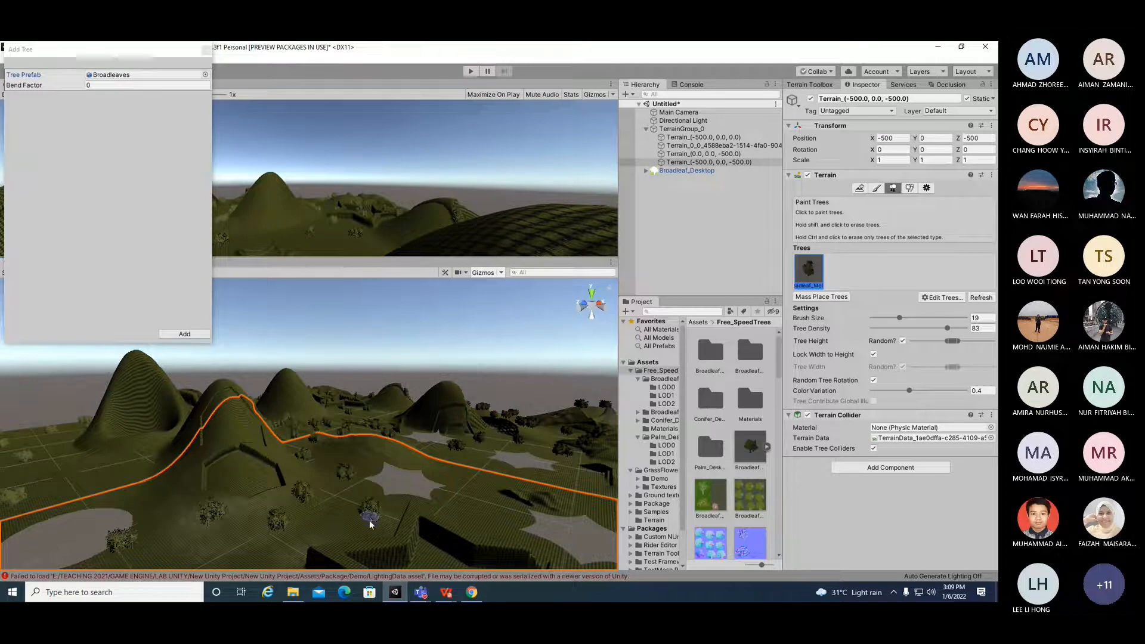
Step: Paint more trees across the flatter terrain tiles with the circular holes and the ridges beside them
scroll(308, 494, "down", 2)
left_click(133, 454)
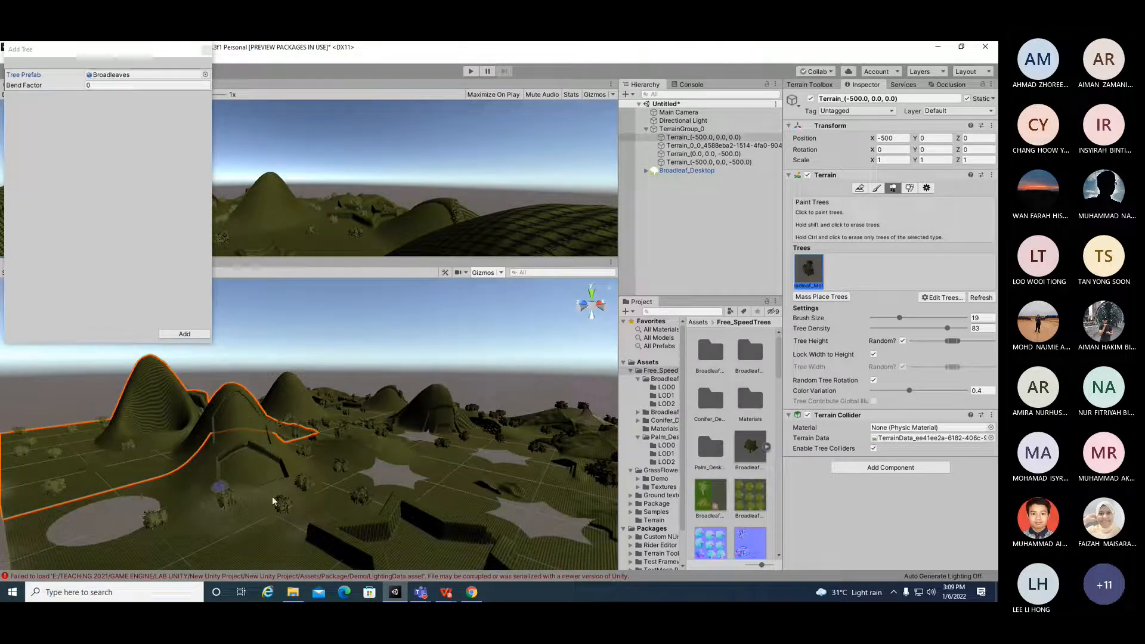
scroll(298, 507, "down", 3)
left_click(209, 528)
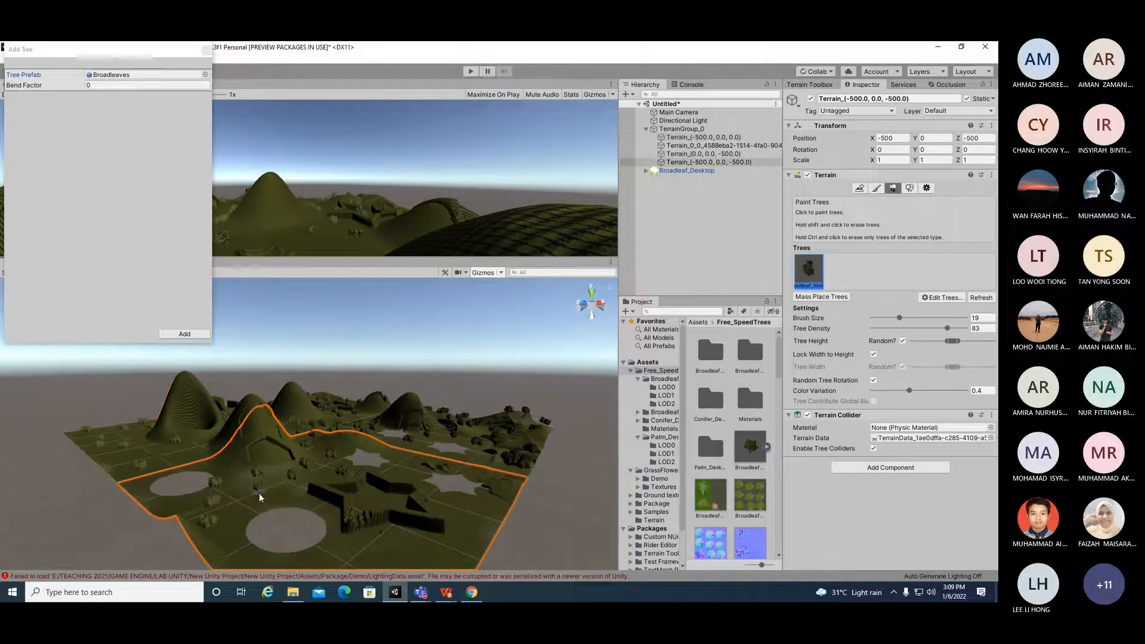
scroll(229, 538, "down", 2)
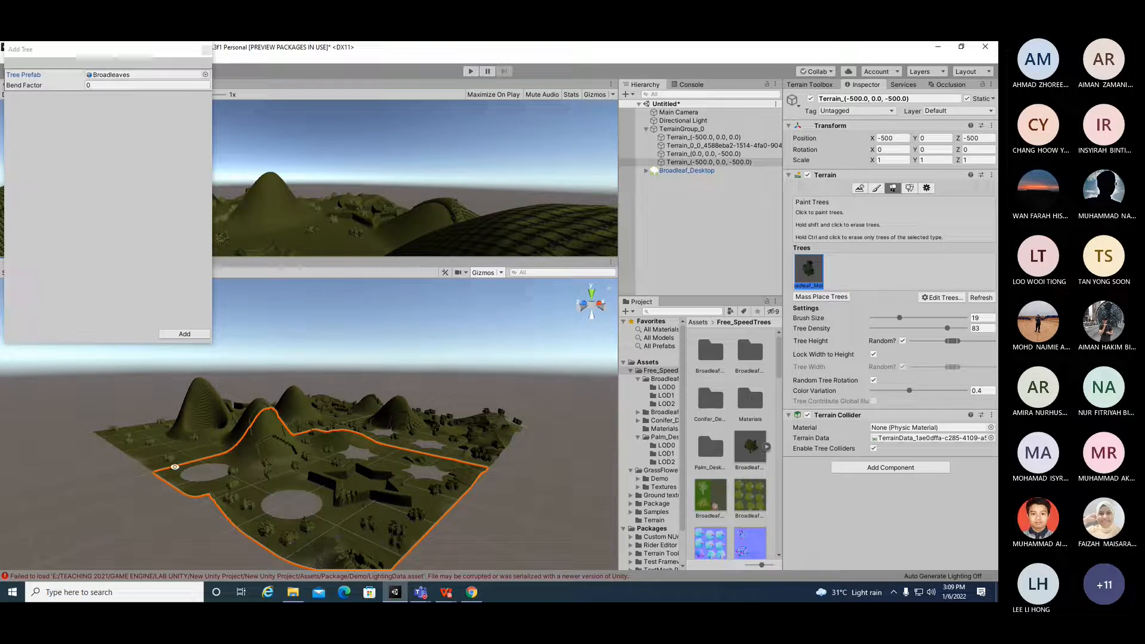
left_click(181, 445)
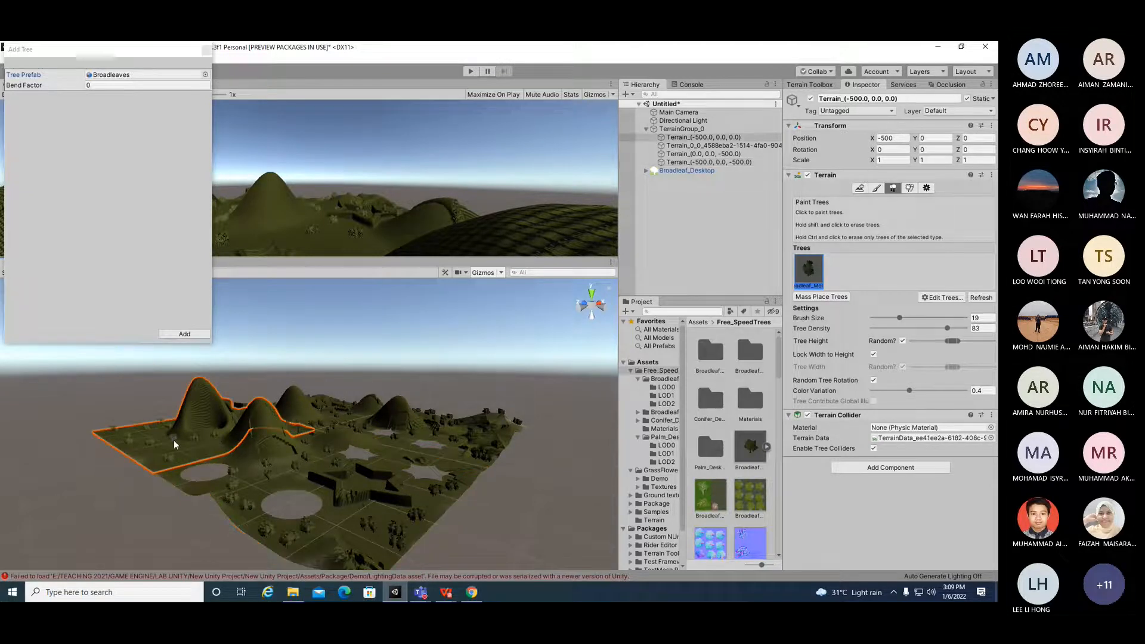
left_click_drag(192, 483, 314, 522, "alt")
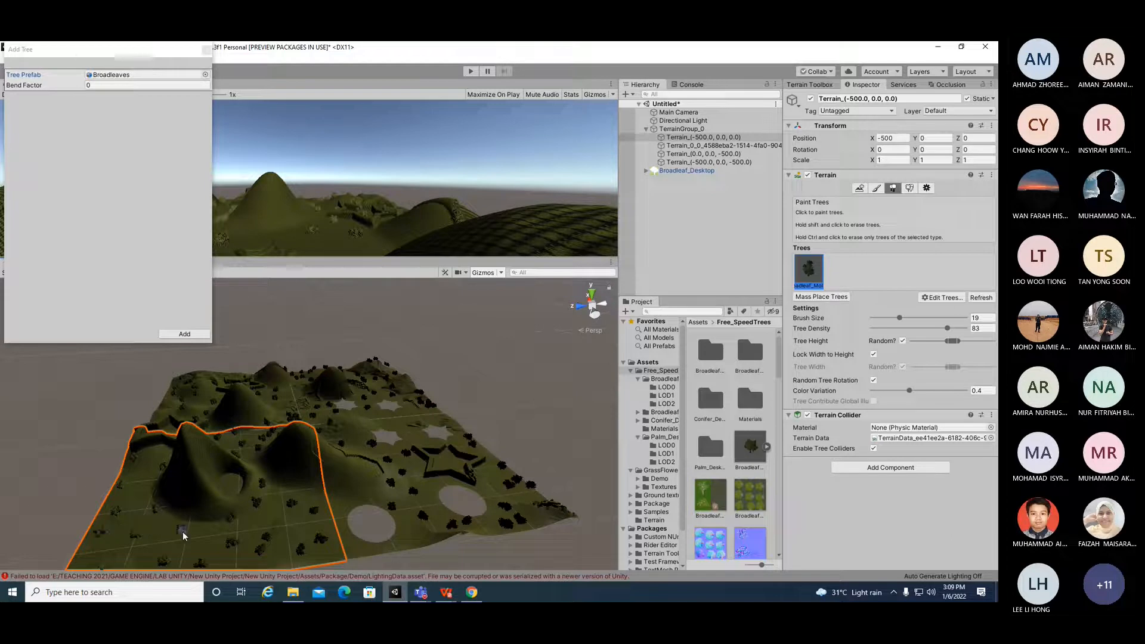
left_click_drag(218, 530, 419, 529, "alt")
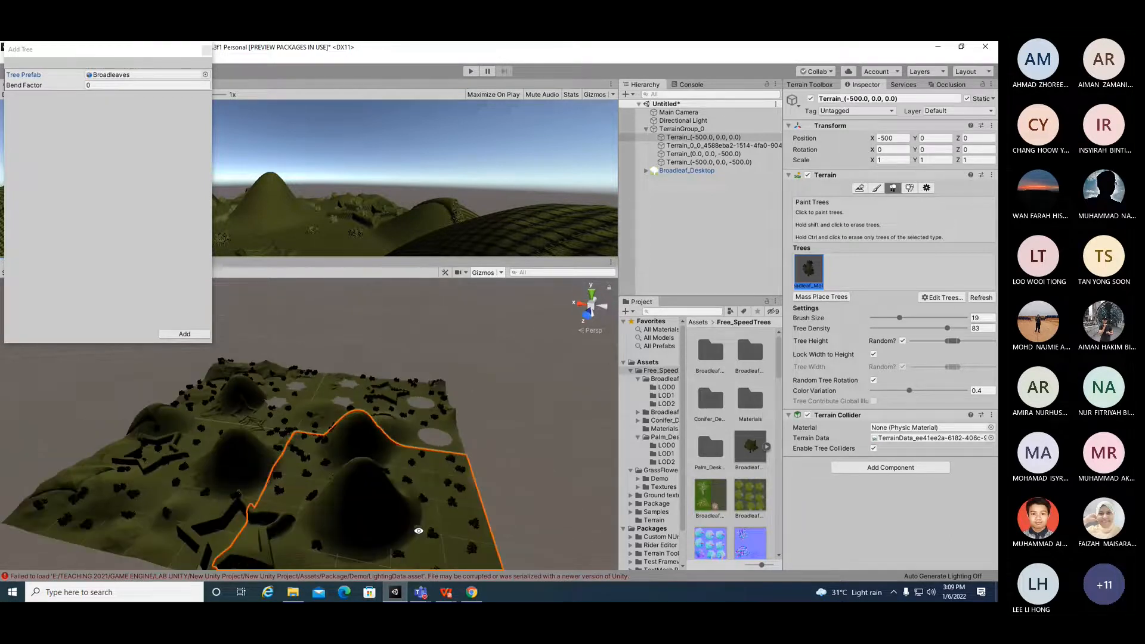
left_click(158, 547)
left_click_drag(213, 507, 473, 469, "alt")
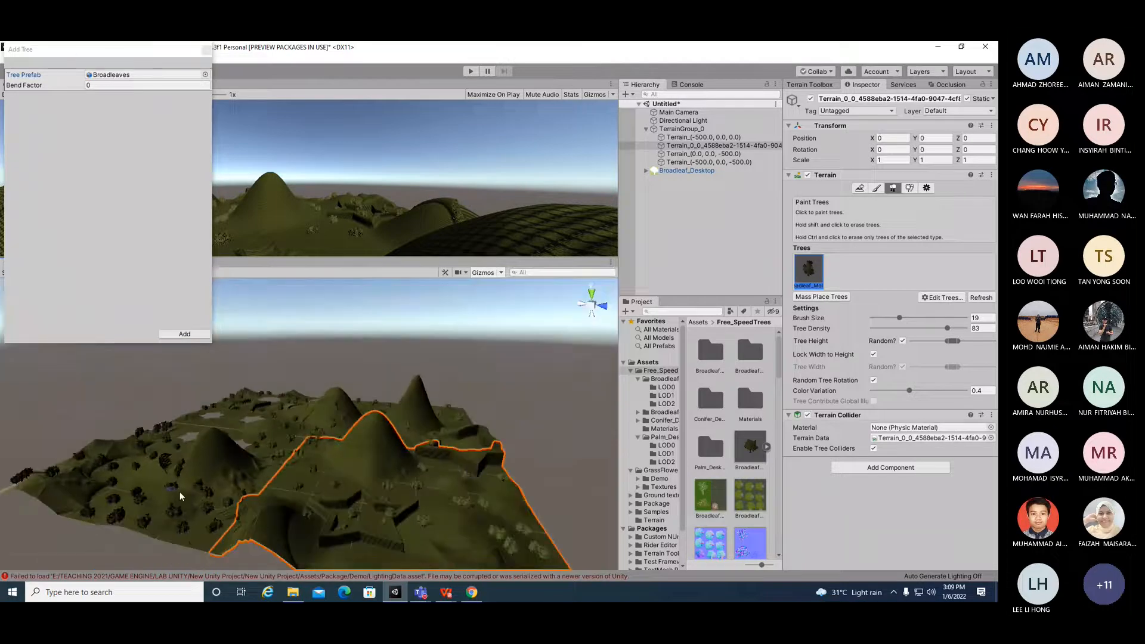
Step: Place a few more trees on the hillsides, then close the Add Tree window
scroll(202, 461, "up", 6)
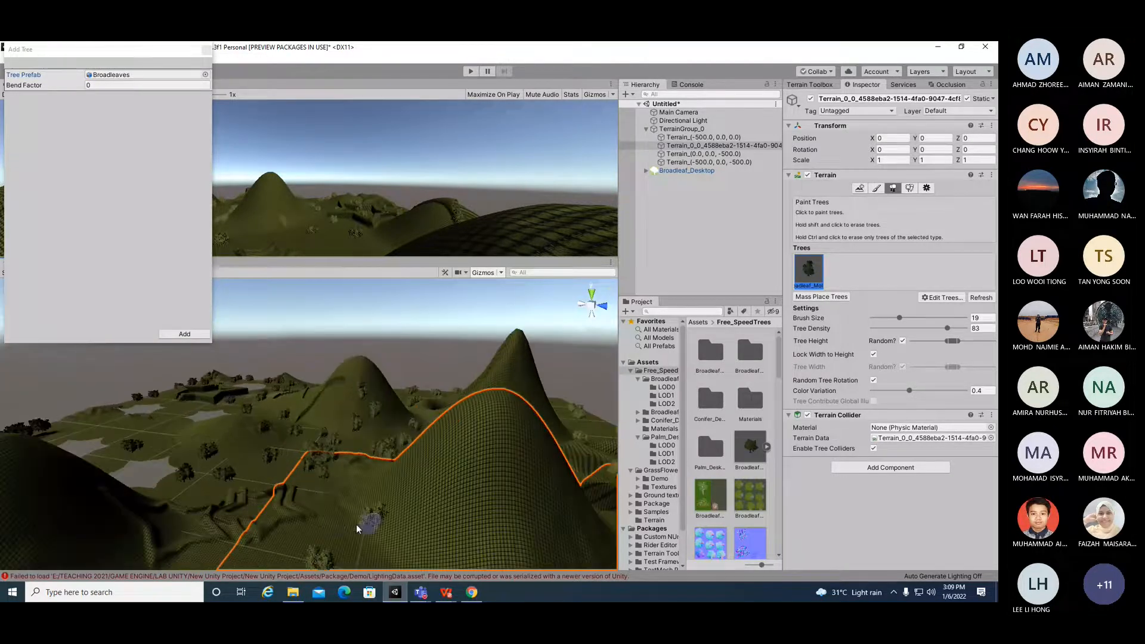
left_click(217, 552)
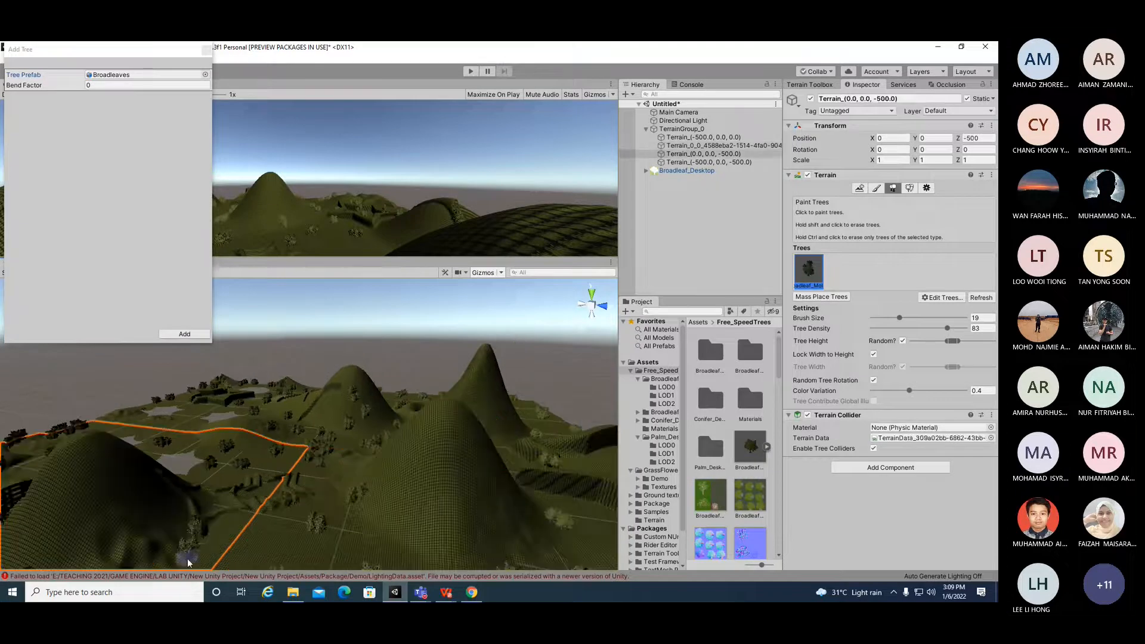
scroll(202, 550, "down", 2)
left_click(260, 548)
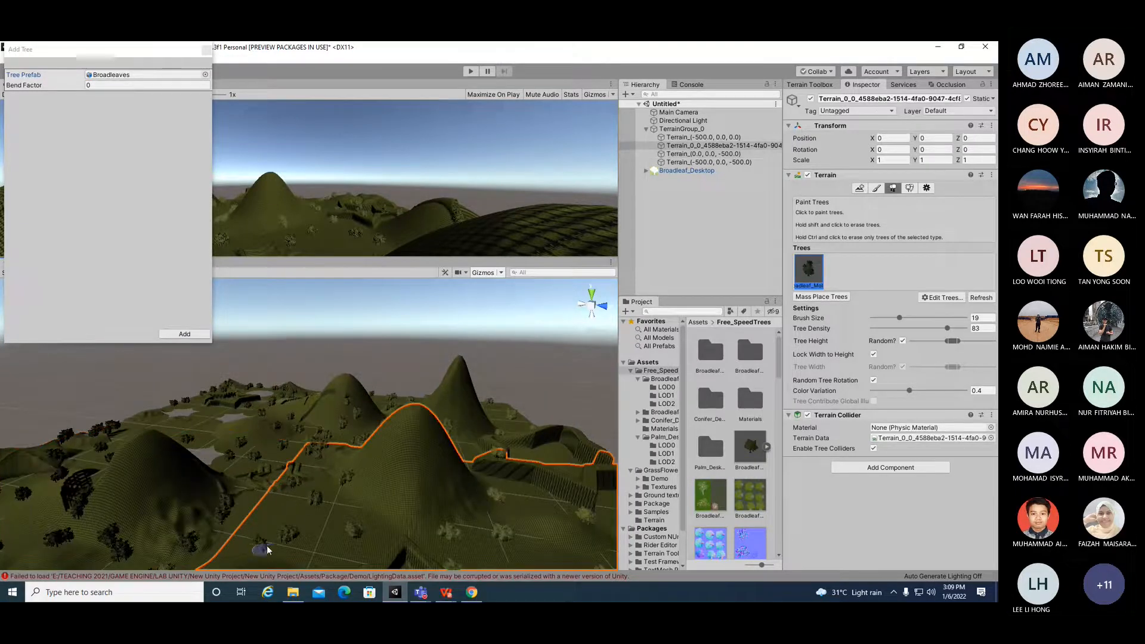
left_click(207, 49)
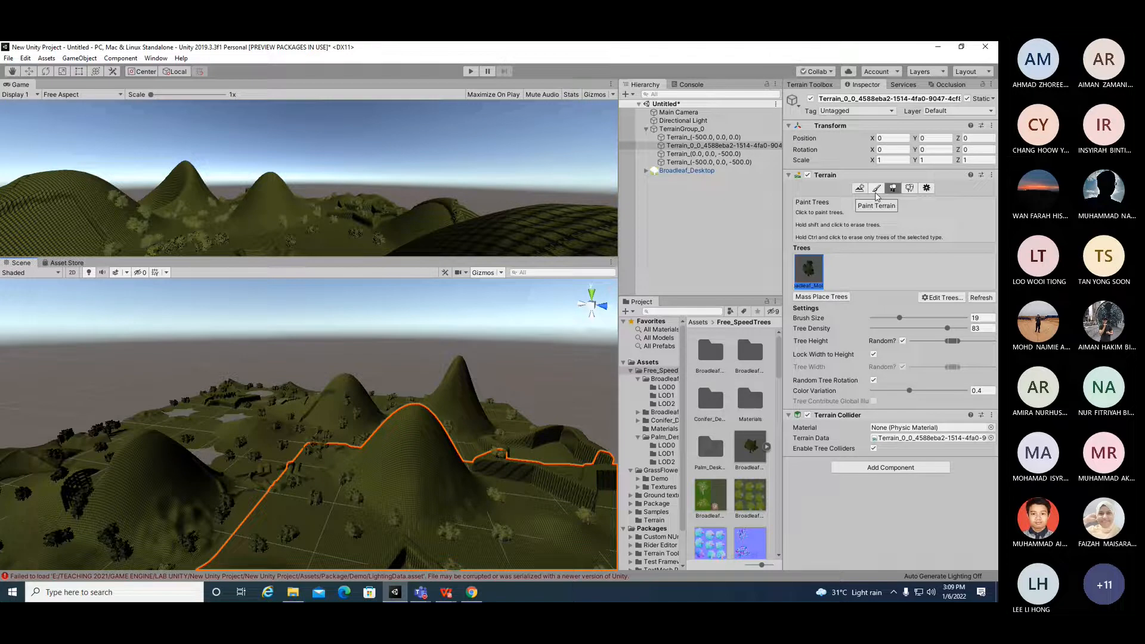
Step: Switch the terrain to detail painting and pick the star-shaped brush
left_click(909, 188)
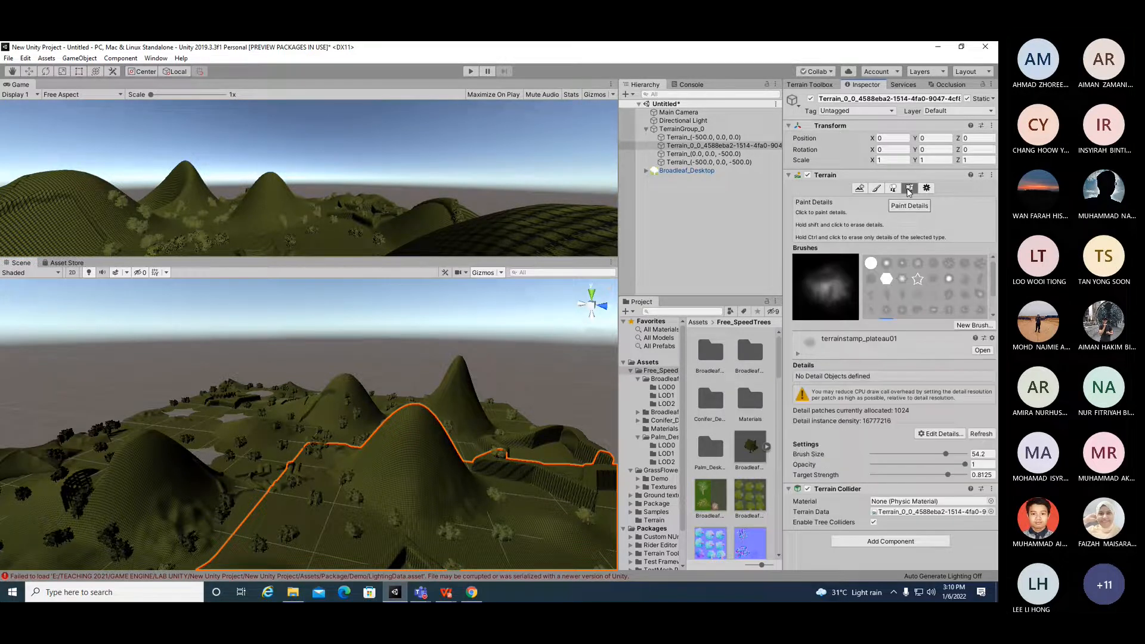
left_click(902, 309)
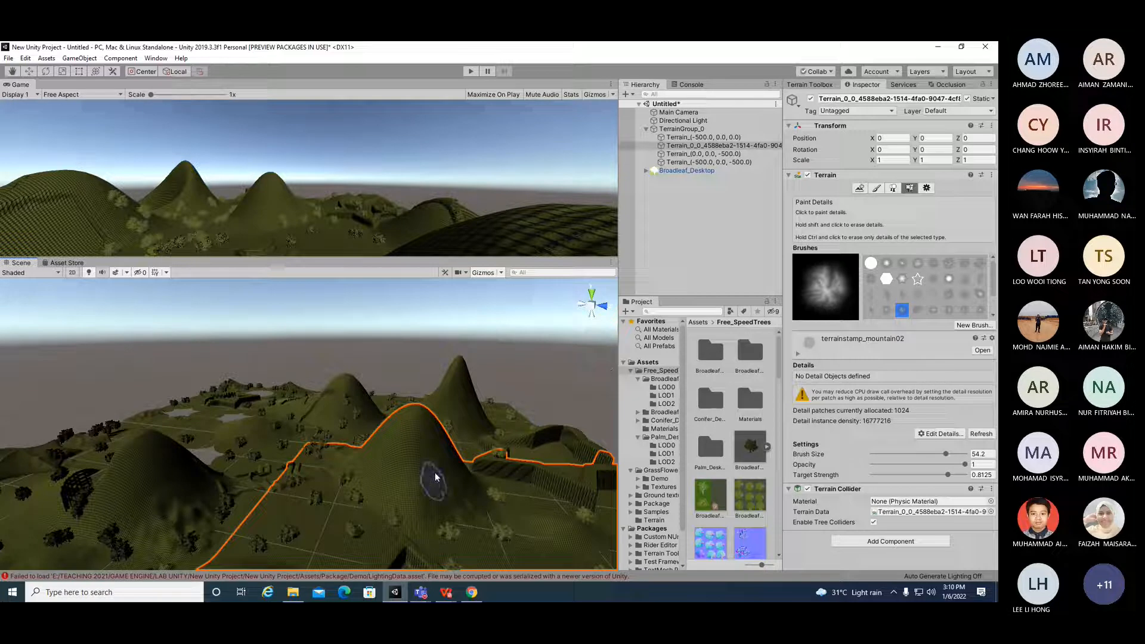
left_click(902, 278)
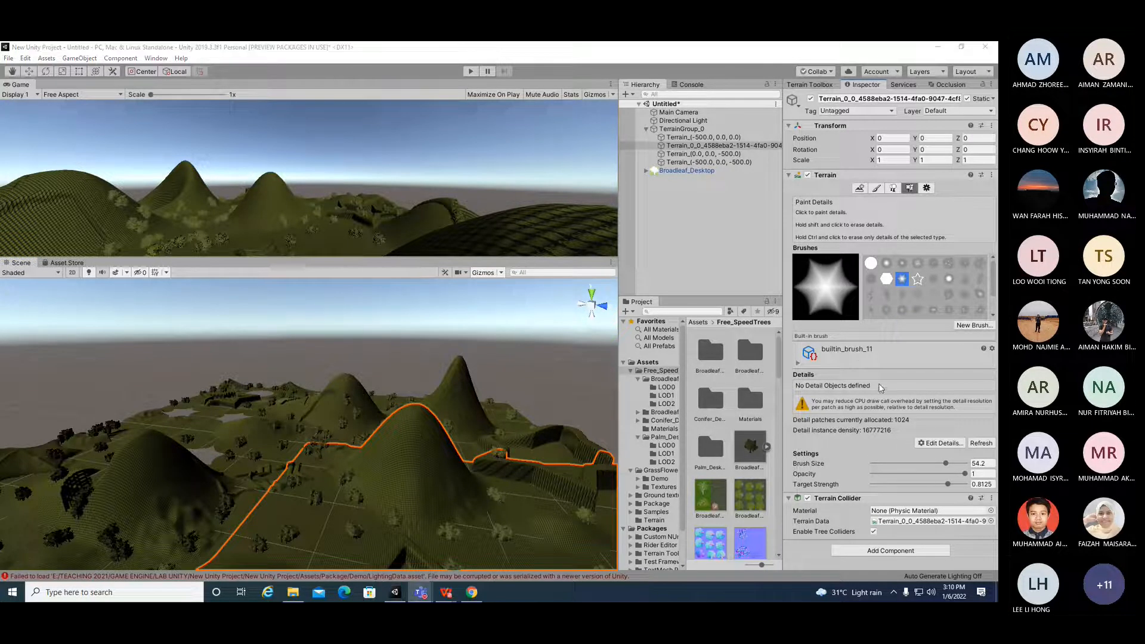
left_click(801, 365)
left_click(801, 365)
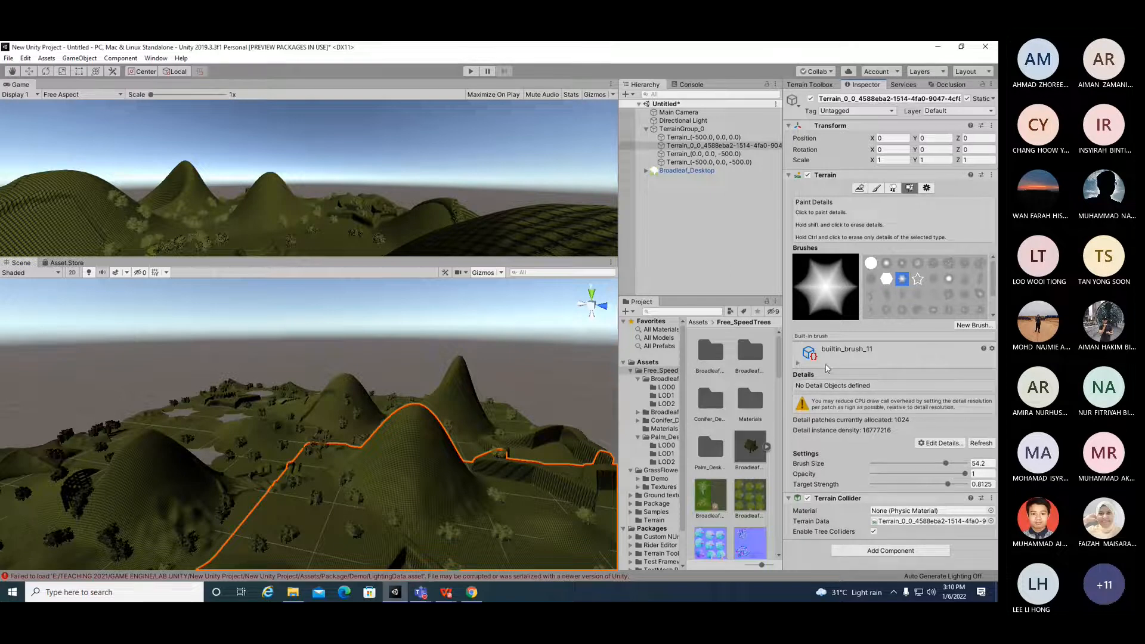
Step: Add a grass texture detail using the grassFlower06 texture
left_click(940, 442)
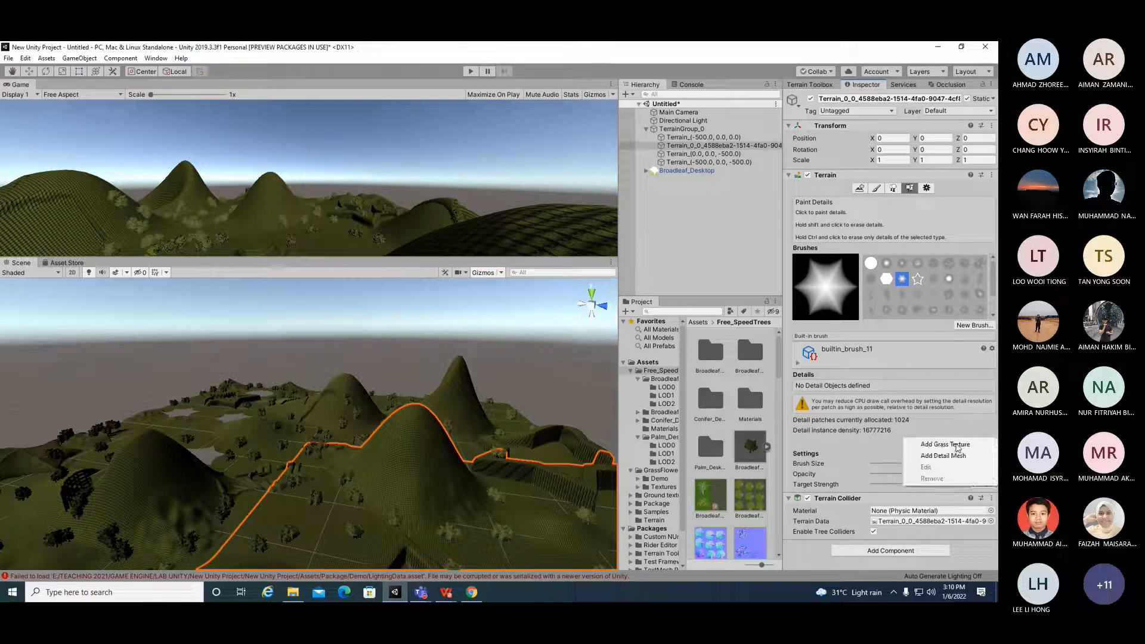
left_click(956, 446)
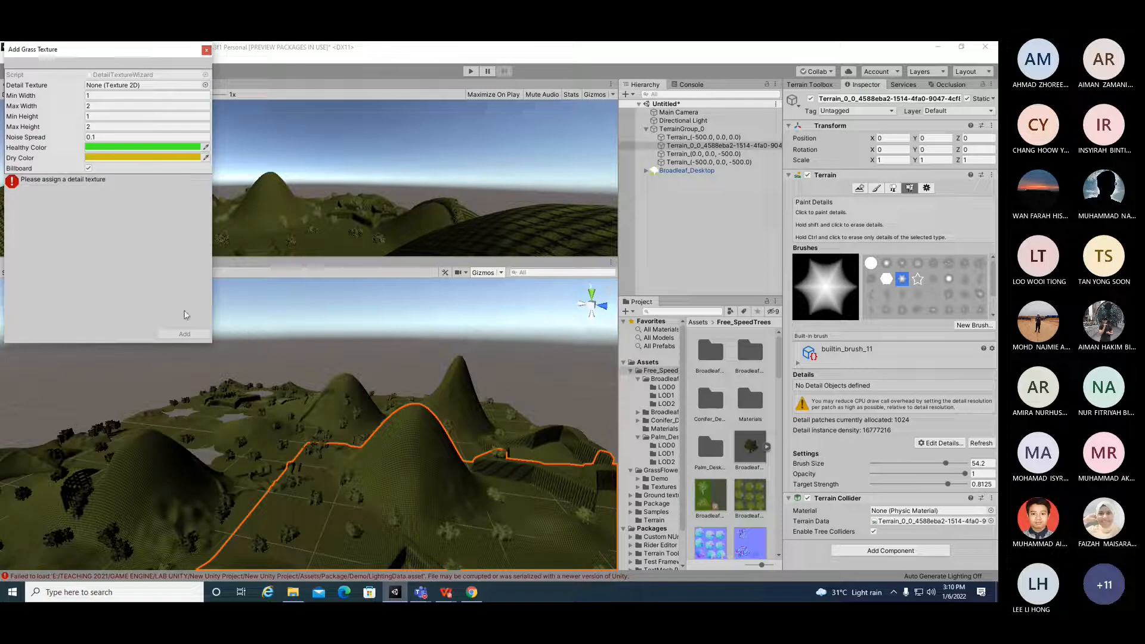
left_click(207, 85)
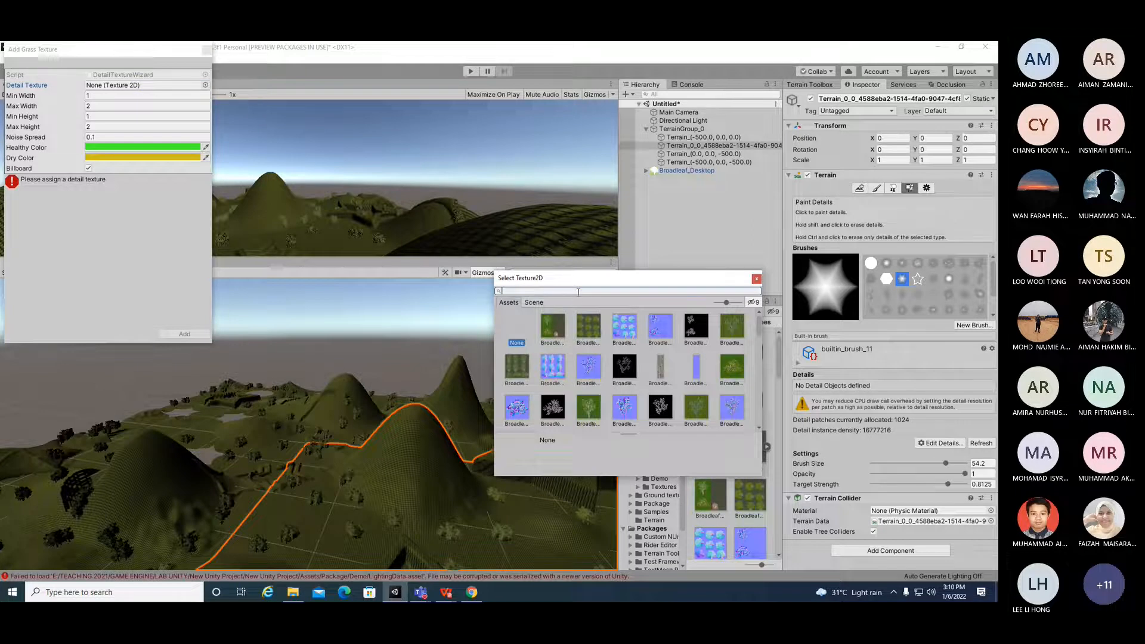
type("GRASS")
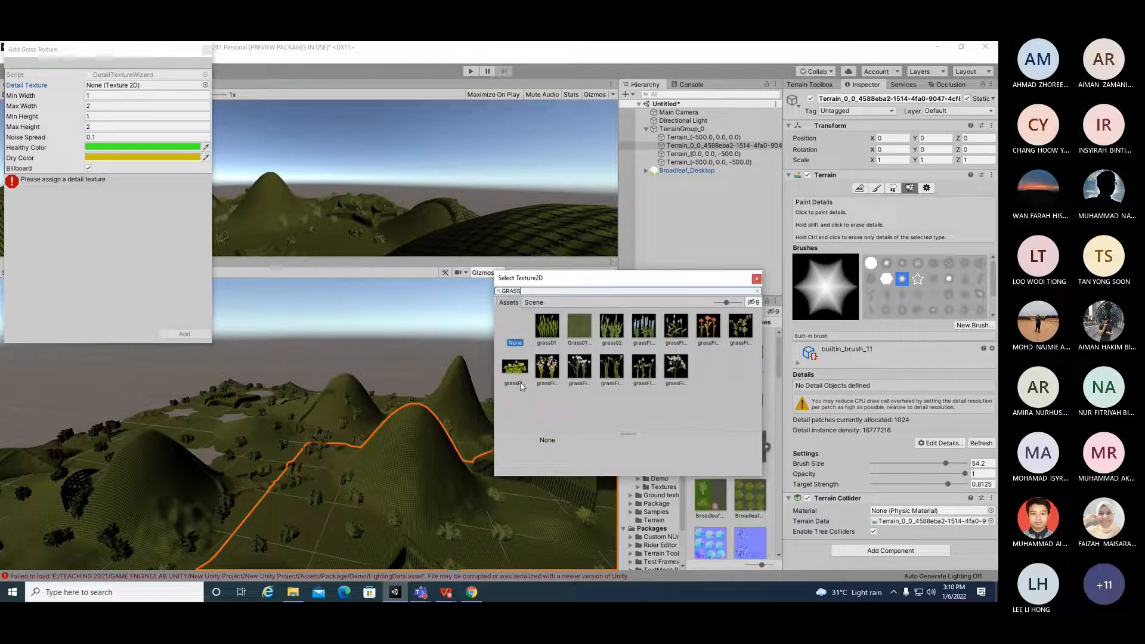
double_click(542, 373)
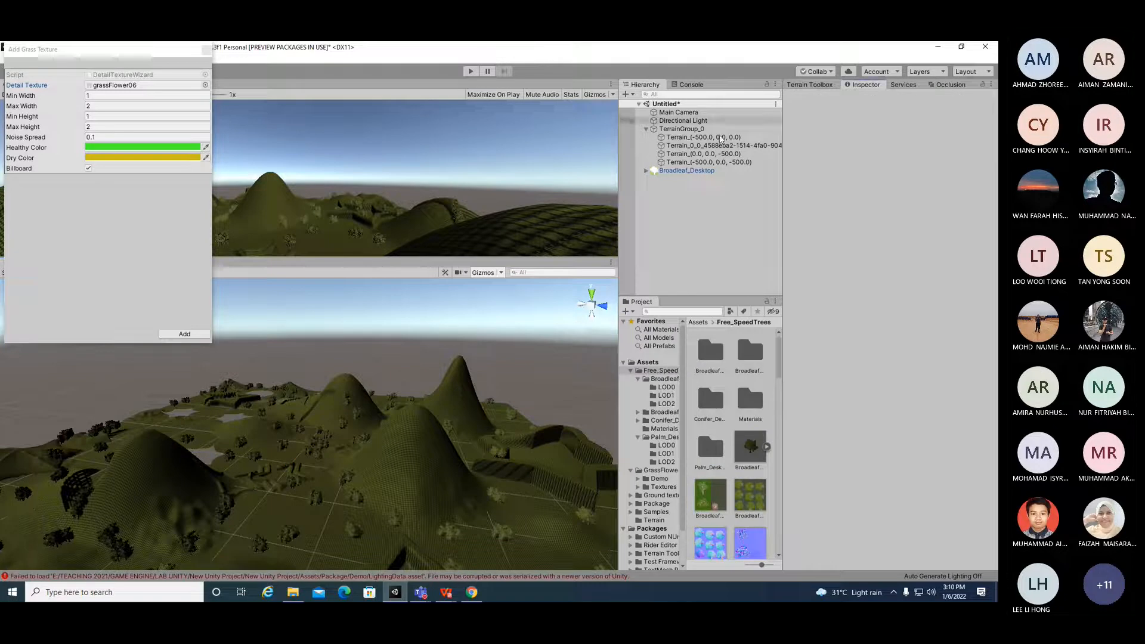
left_click(689, 138)
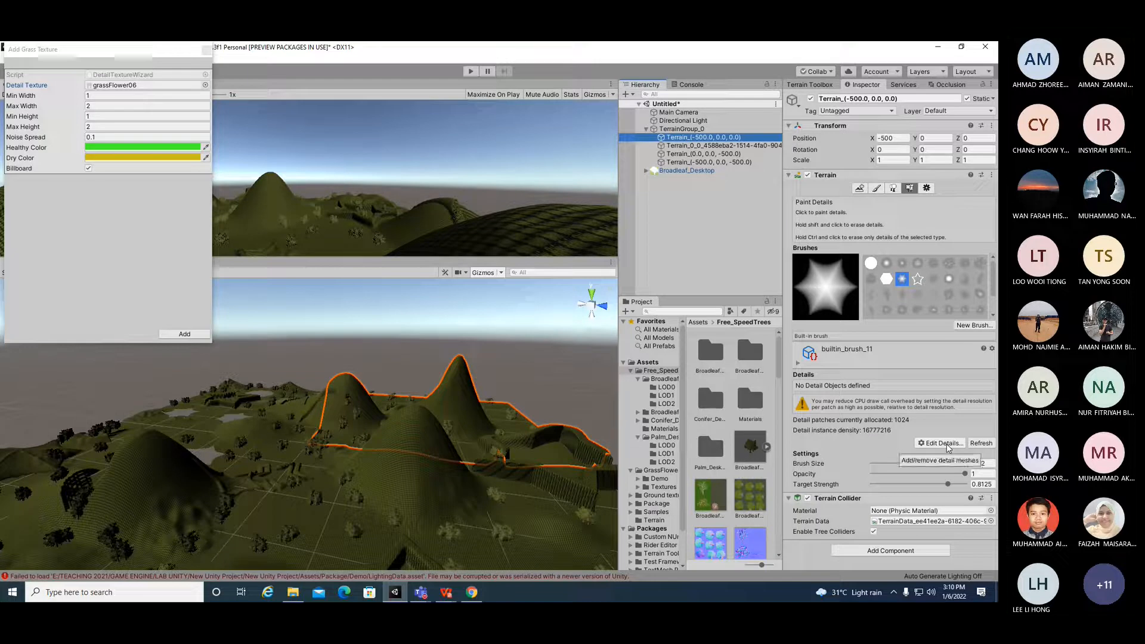
left_click(189, 334)
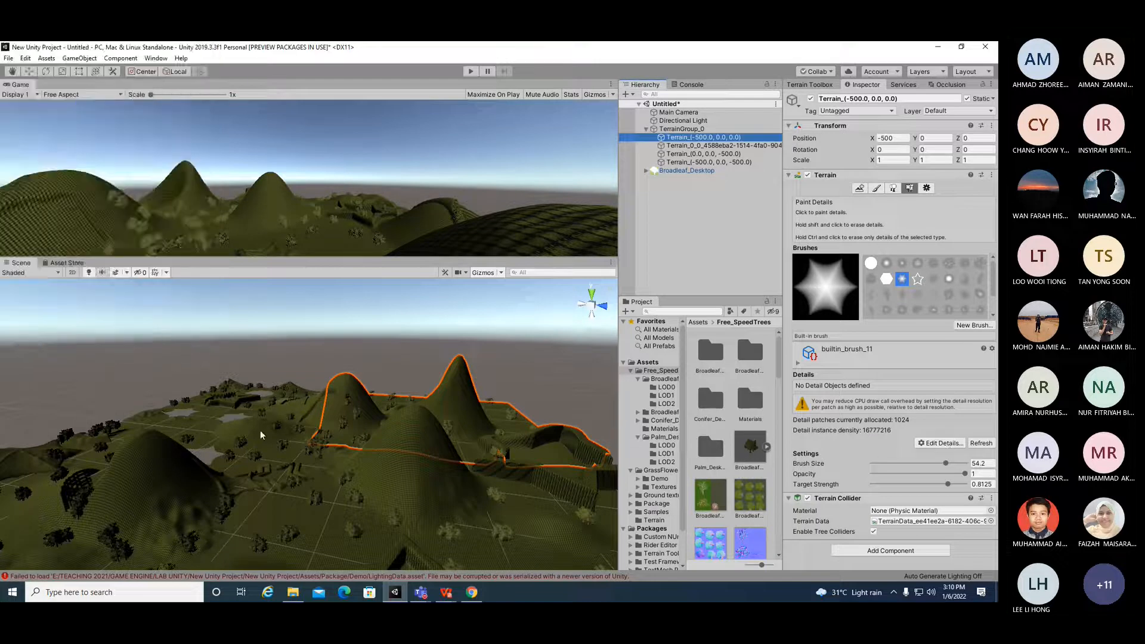
Step: Select the Terrain_0_0 tile and choose the terrainstamp_mountain02 brush for detail painting
left_click(291, 515)
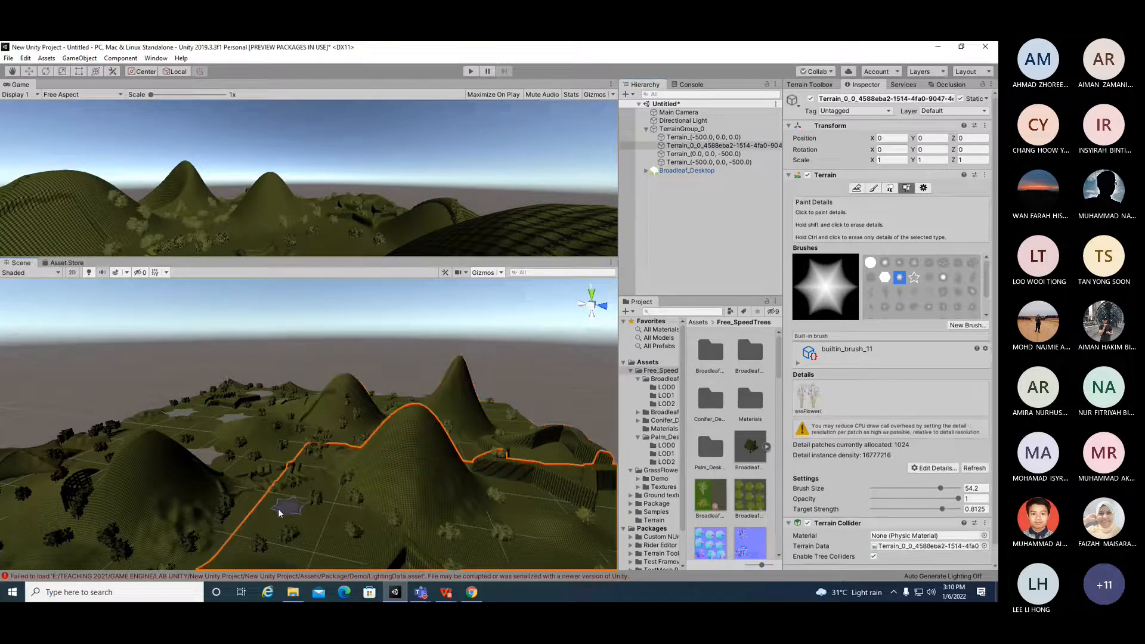
left_click(913, 277)
left_click(899, 306)
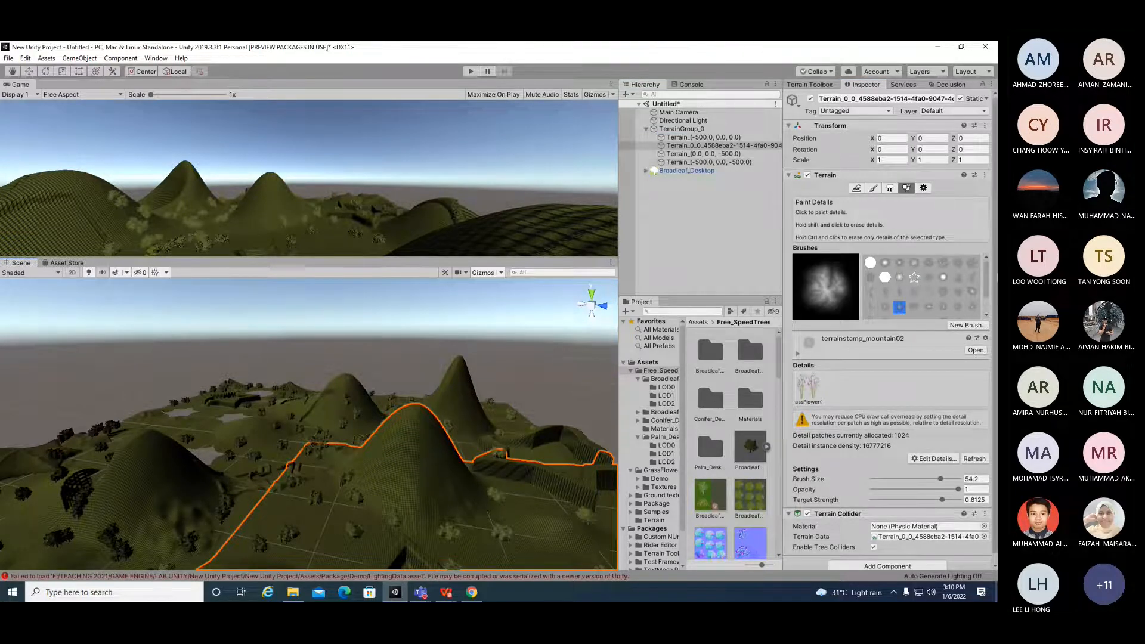
Step: Resize the editor panels to widen the Scene and Game views
left_click_drag(617, 380, 568, 380)
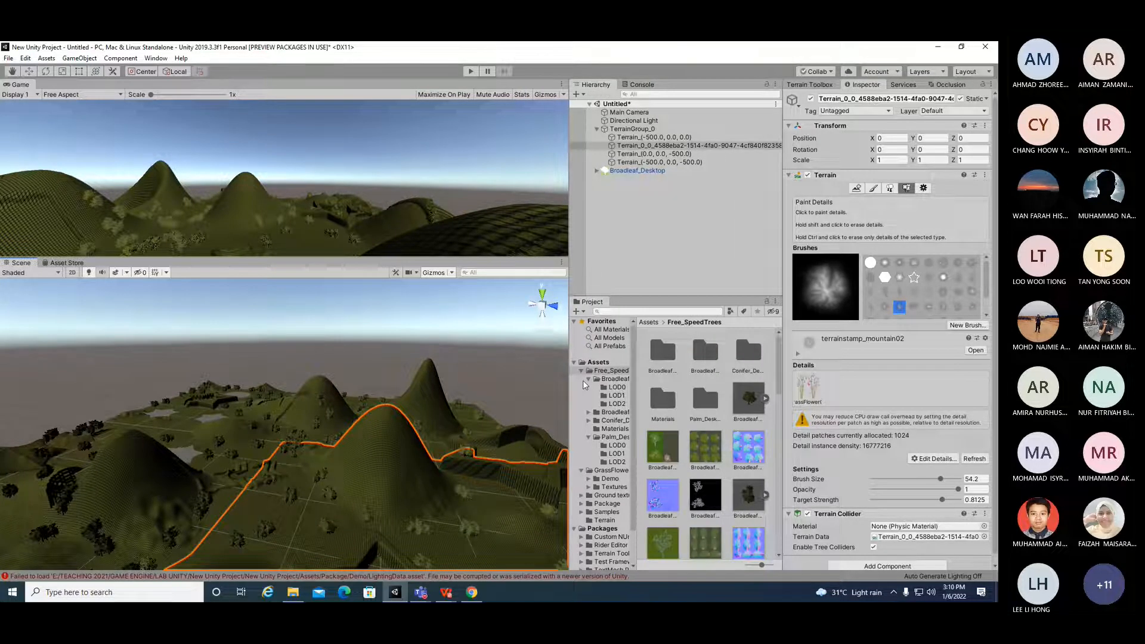
left_click_drag(569, 406, 493, 405)
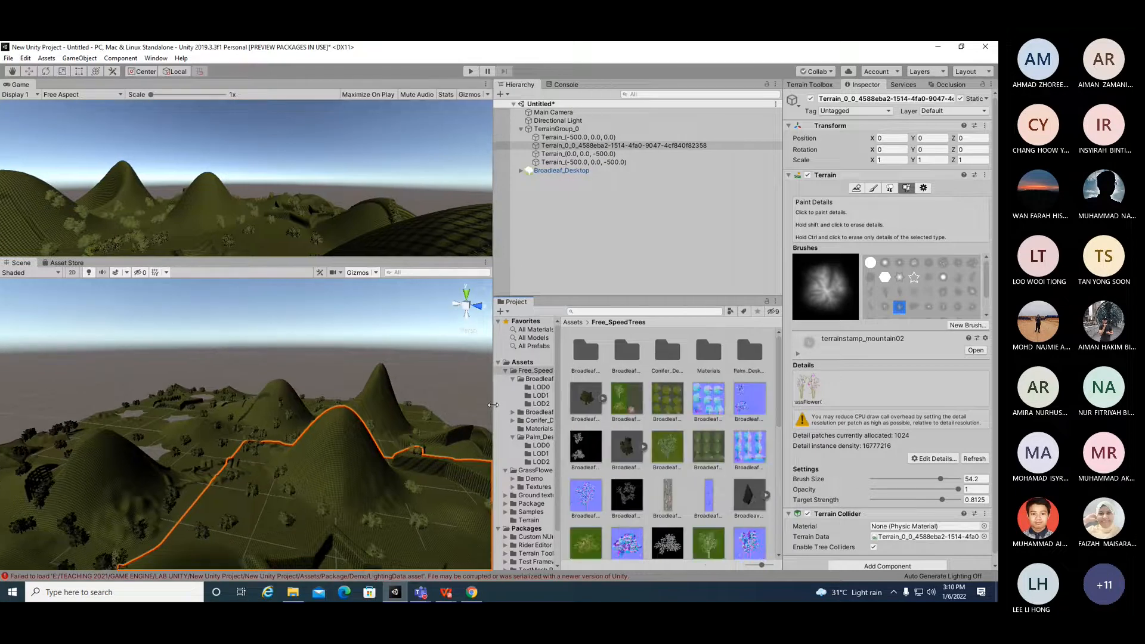
left_click_drag(262, 258, 262, 339)
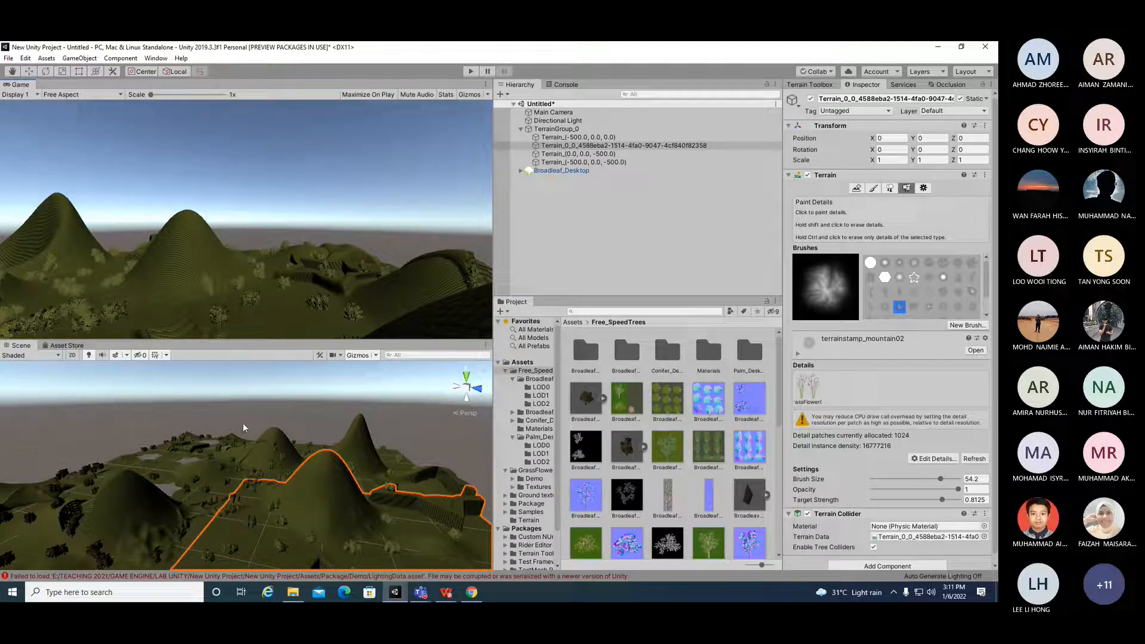
Step: Select the Main Camera and move it to about X 20, Y 210, Z -844 to frame the terrain
scroll(263, 476, "down", 5)
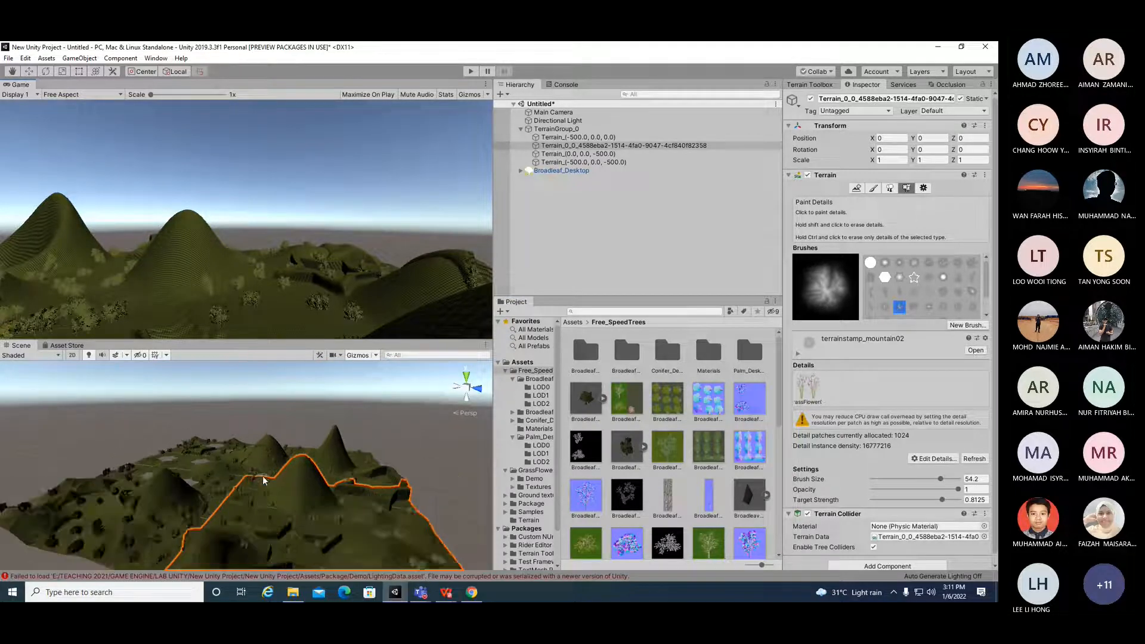
left_click(557, 113)
scroll(306, 467, "down", 4)
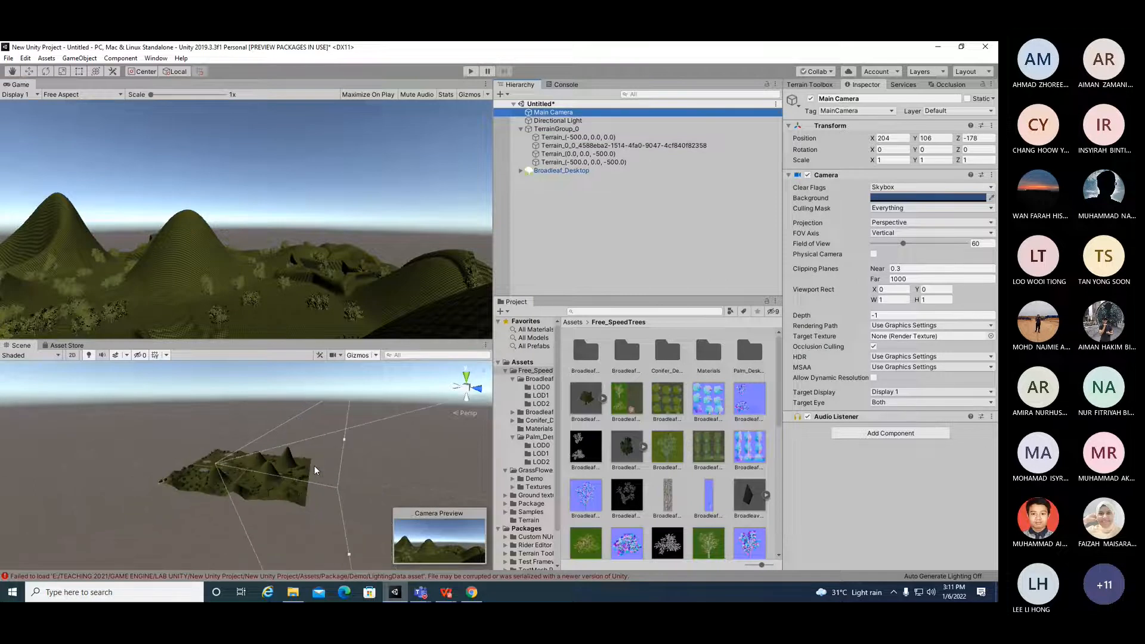
scroll(315, 470, "down", 2)
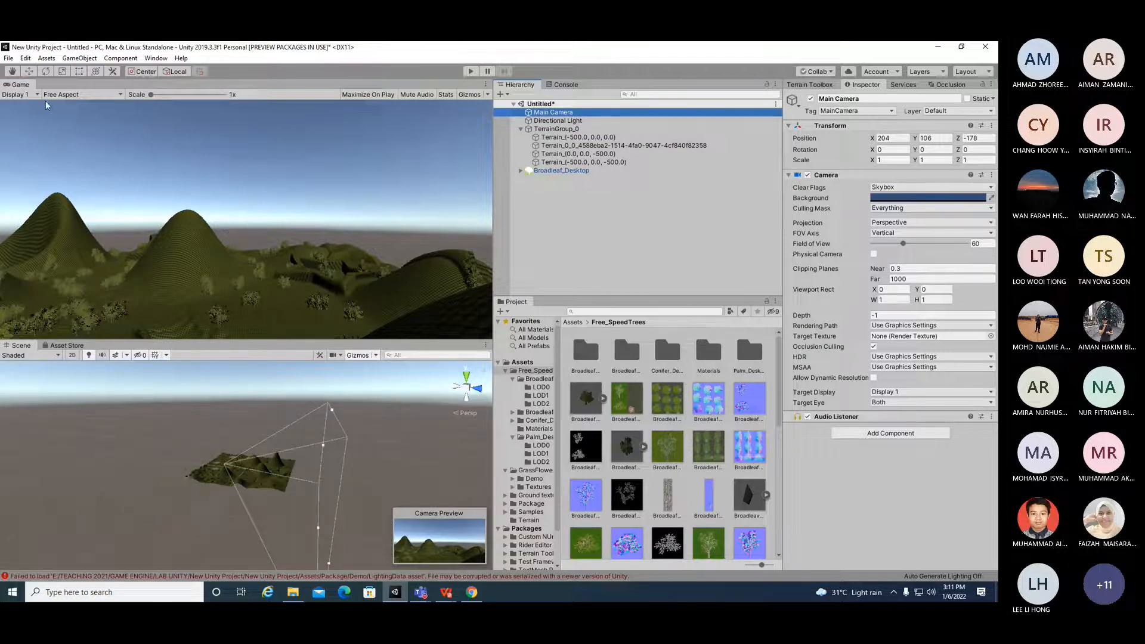
left_click(29, 71)
left_click_drag(263, 469, 177, 461)
left_click_drag(189, 413, 161, 456)
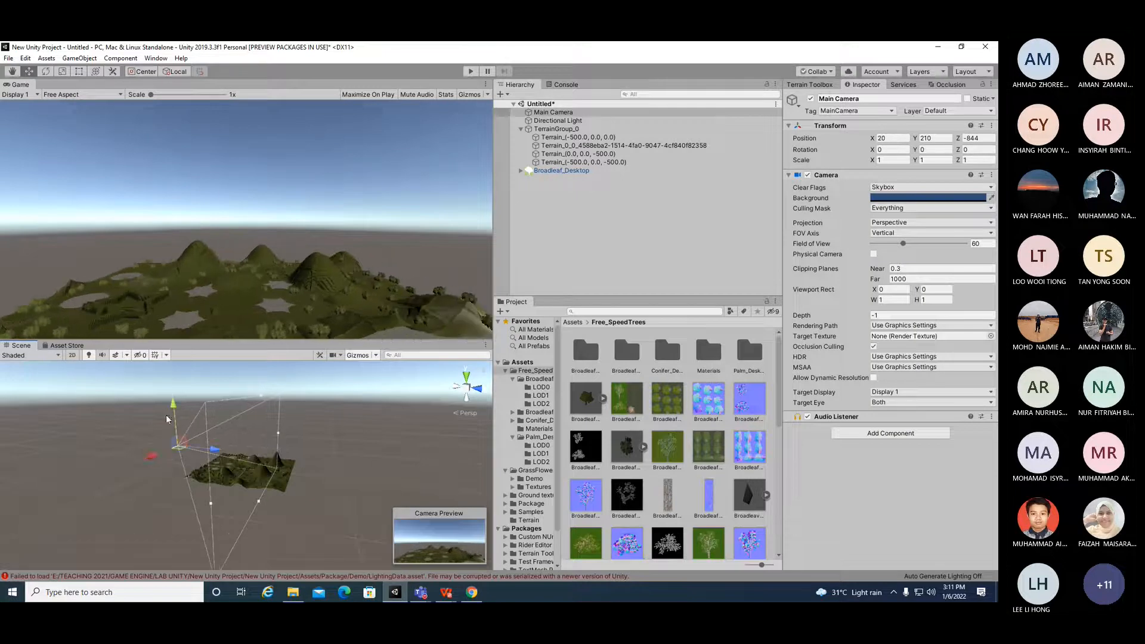
Step: Rotate the Main Camera to tilt it down about 6 degrees on X
left_click(45, 71)
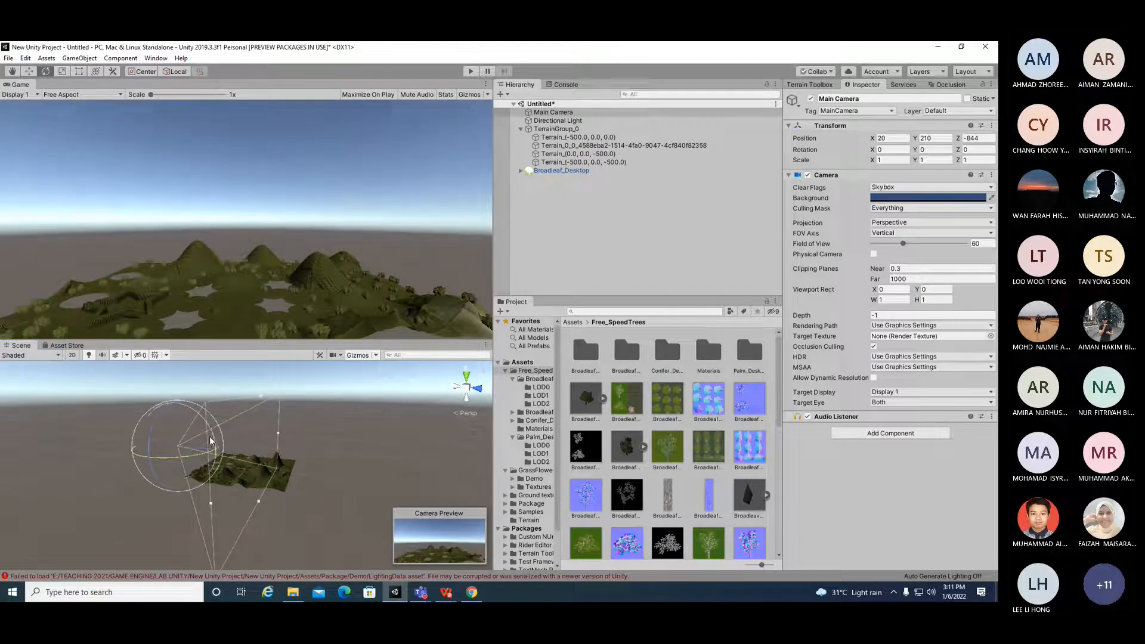
left_click_drag(211, 430, 217, 432)
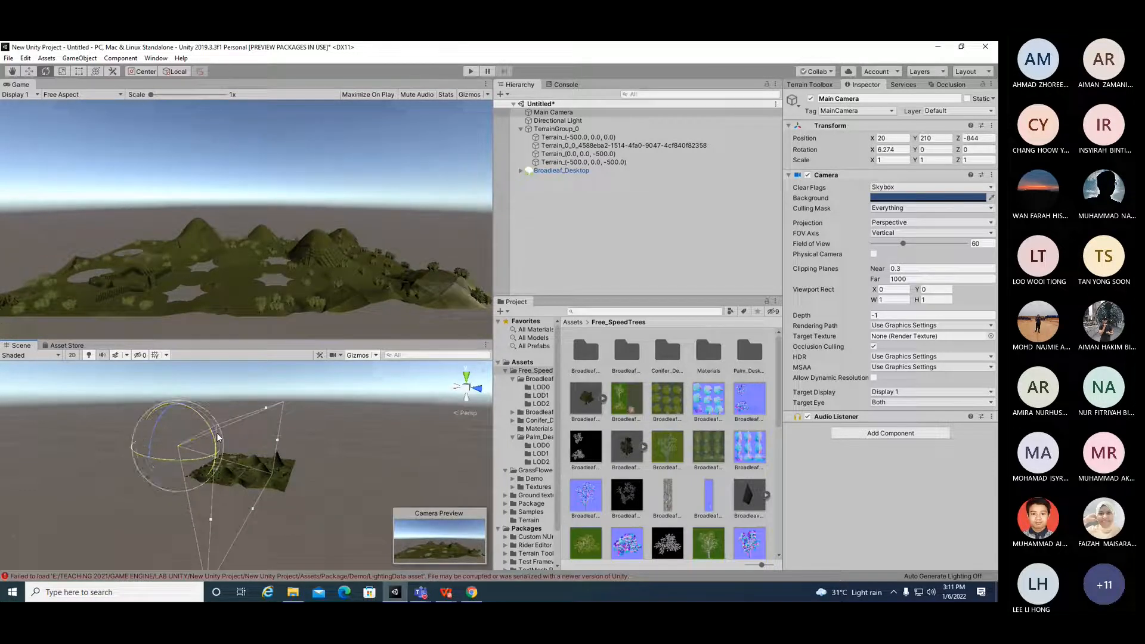
left_click(29, 71)
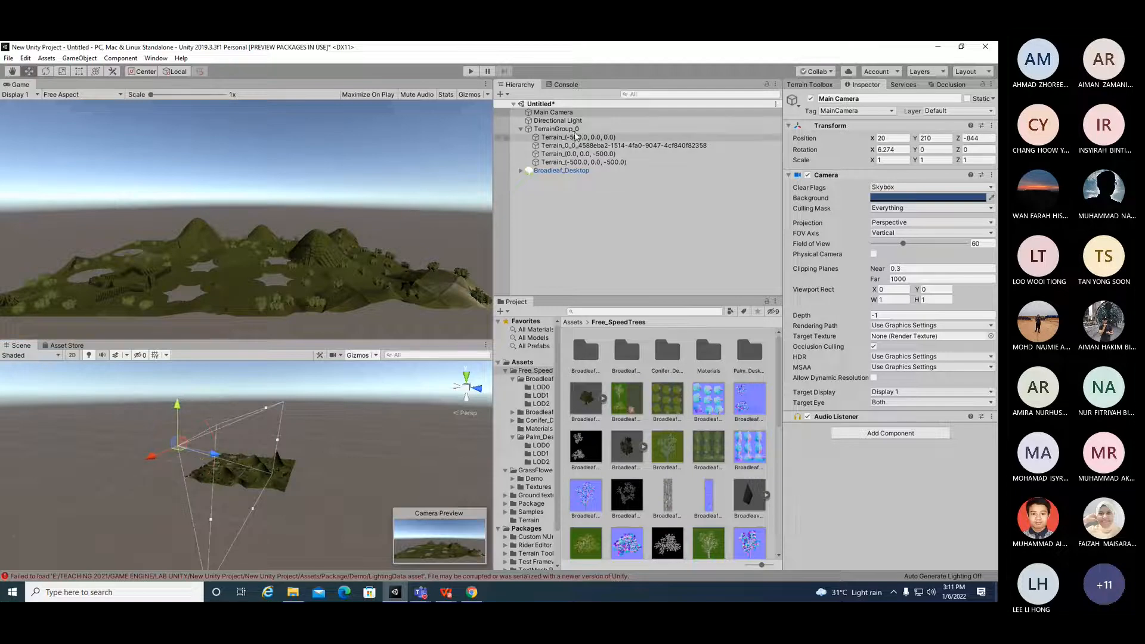
Step: Select TerrainGroup_0 and widen the Hierarchy panel and the Project folder tree
left_click(555, 128)
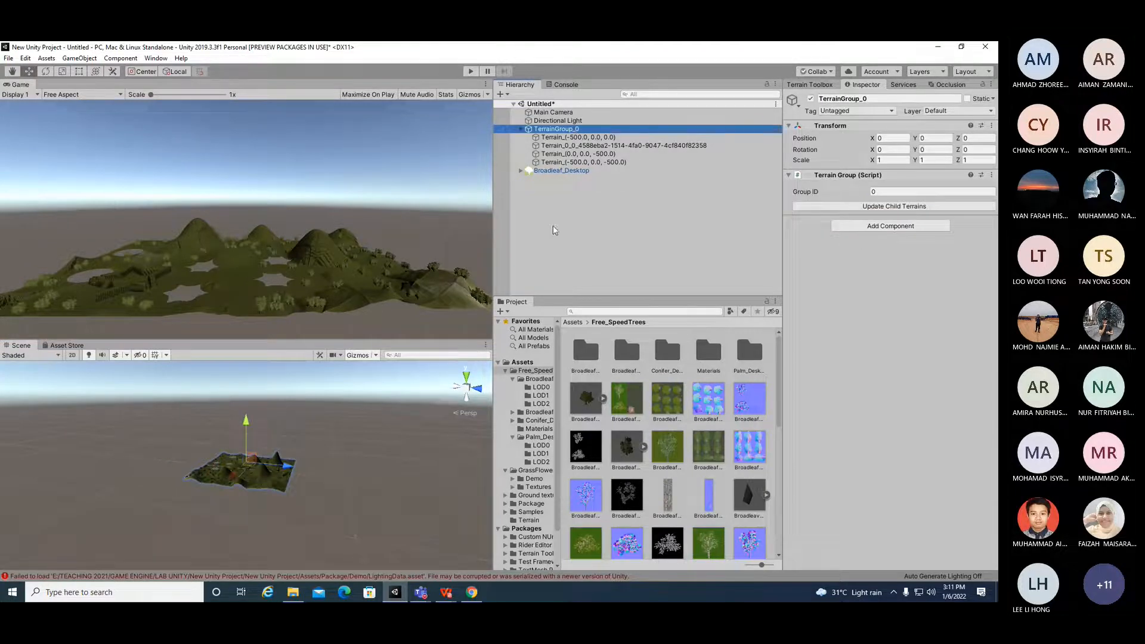
left_click_drag(491, 269, 411, 298)
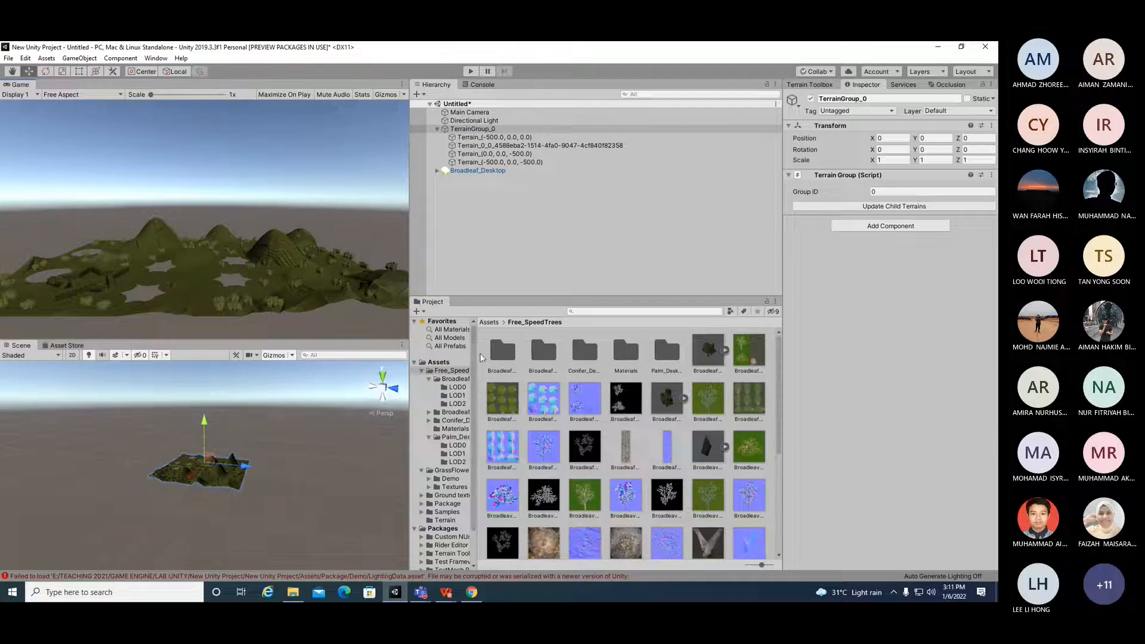
left_click_drag(475, 354, 556, 356)
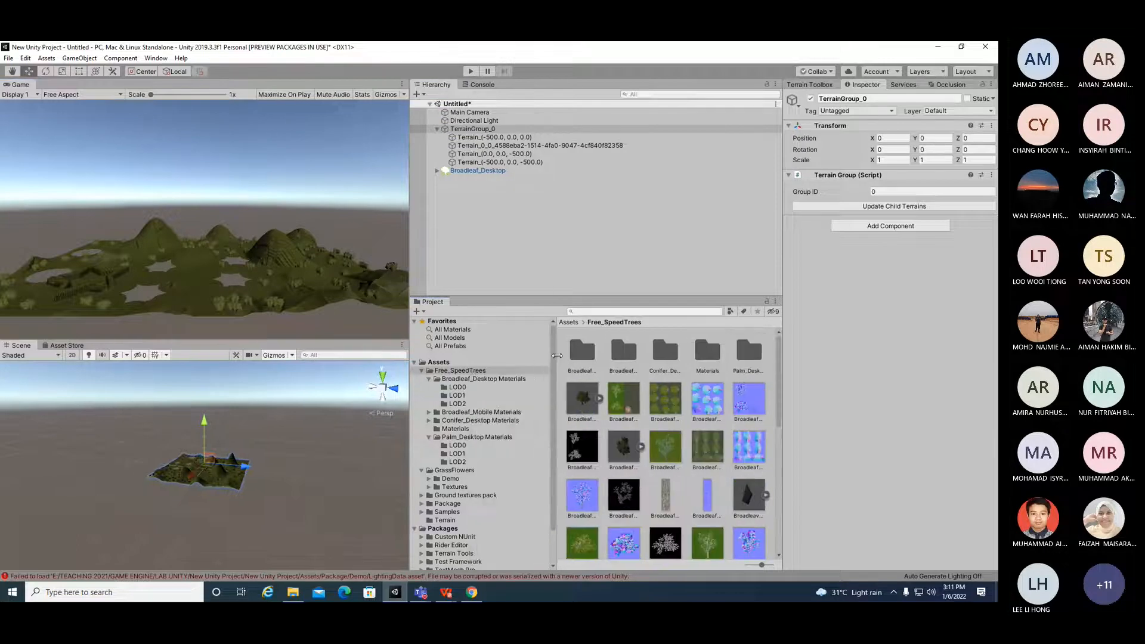
Step: Browse to the Package Prefabs folder and add the Character prefab to the scene
left_click(416, 364)
left_click(420, 365)
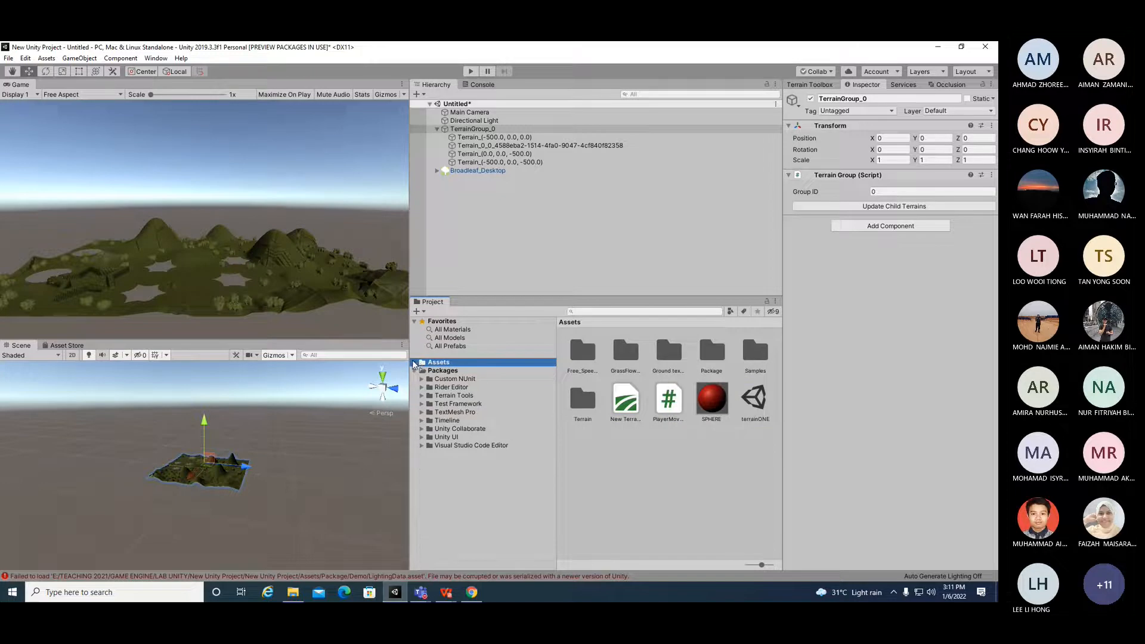
left_click(415, 363)
left_click(422, 371)
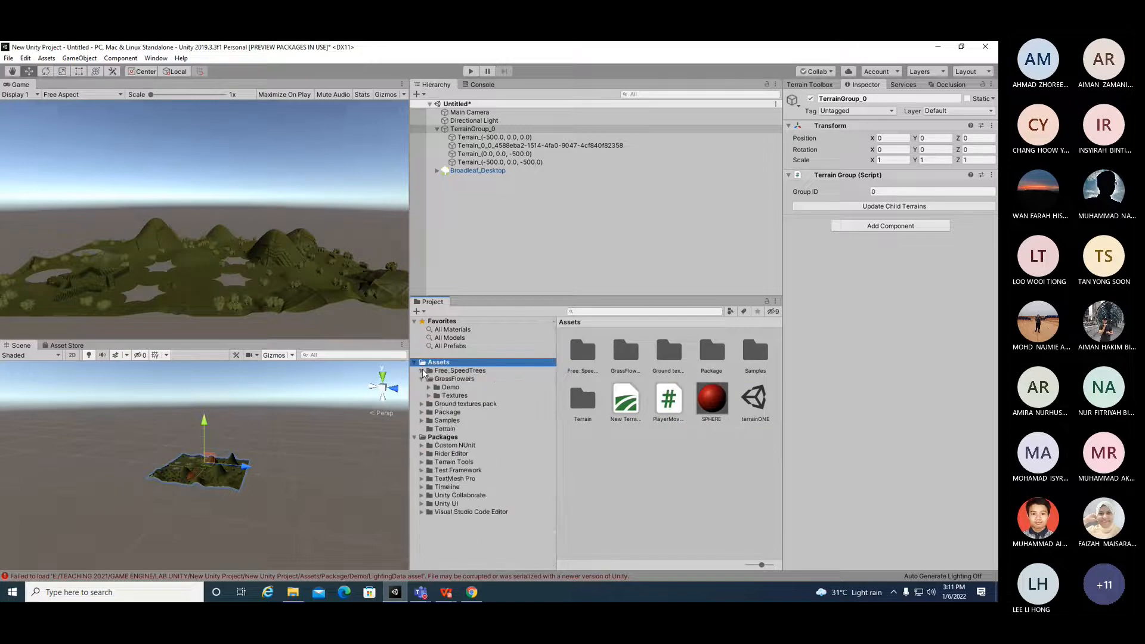
left_click(422, 379)
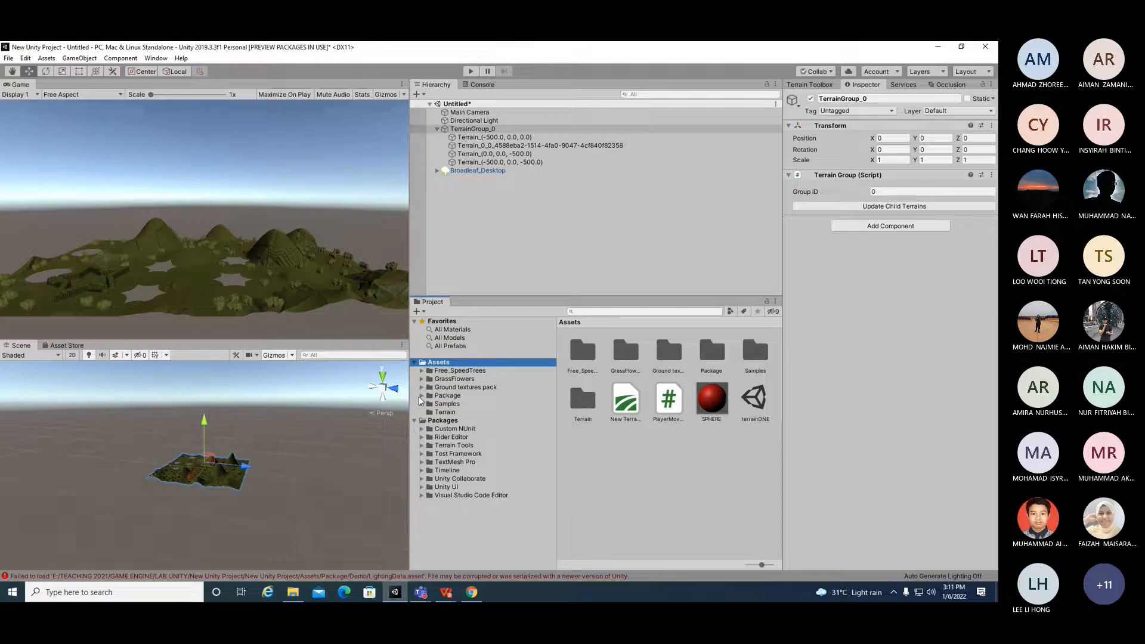
left_click(420, 397)
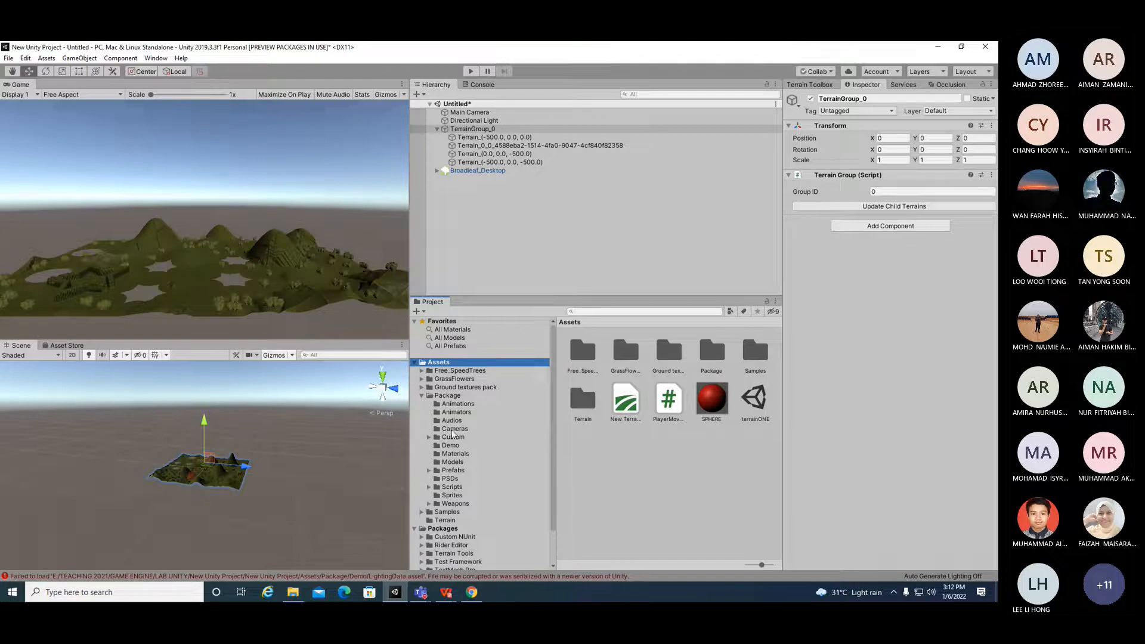
left_click(462, 471)
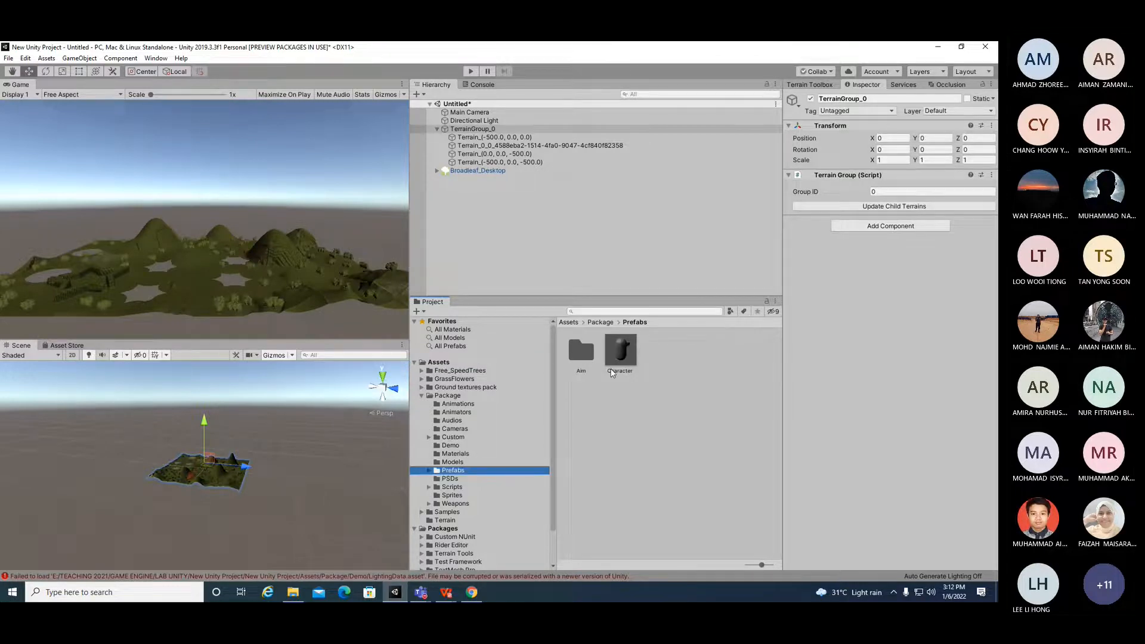
left_click_drag(623, 358, 499, 195)
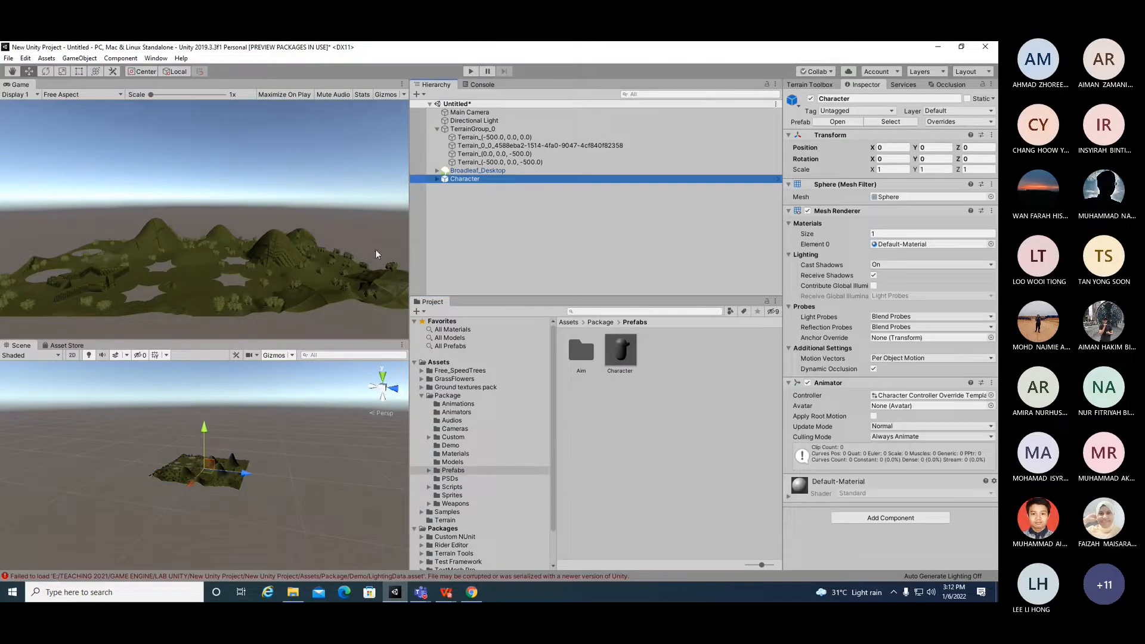
Step: Move the Character along Z to about 84 on the terrain
scroll(209, 505, "up", 5)
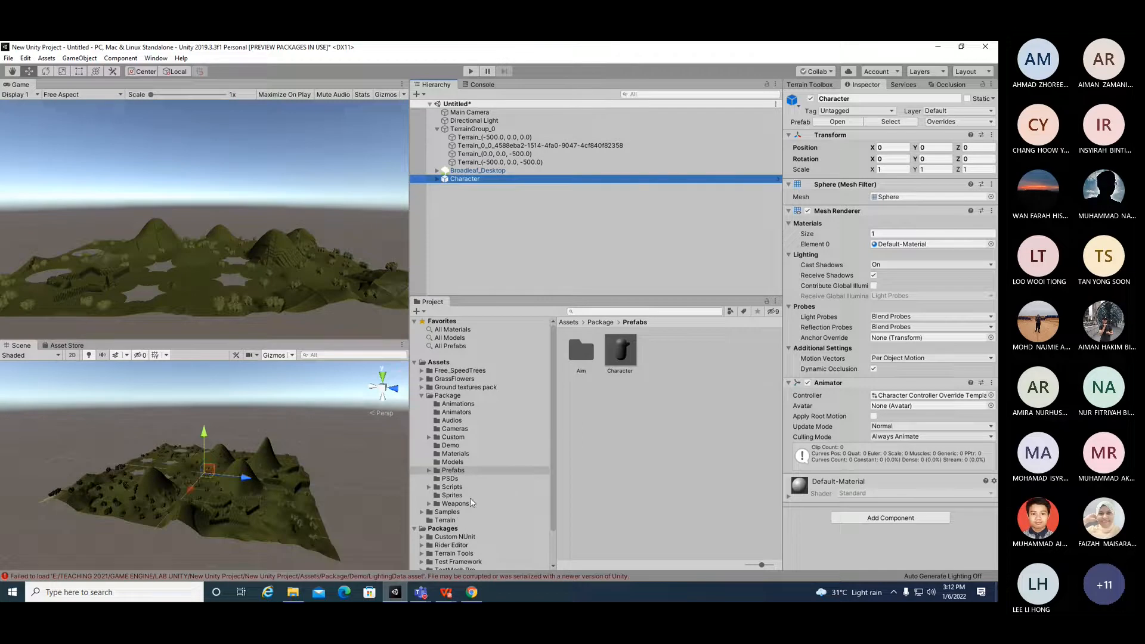
scroll(217, 491, "up", 6)
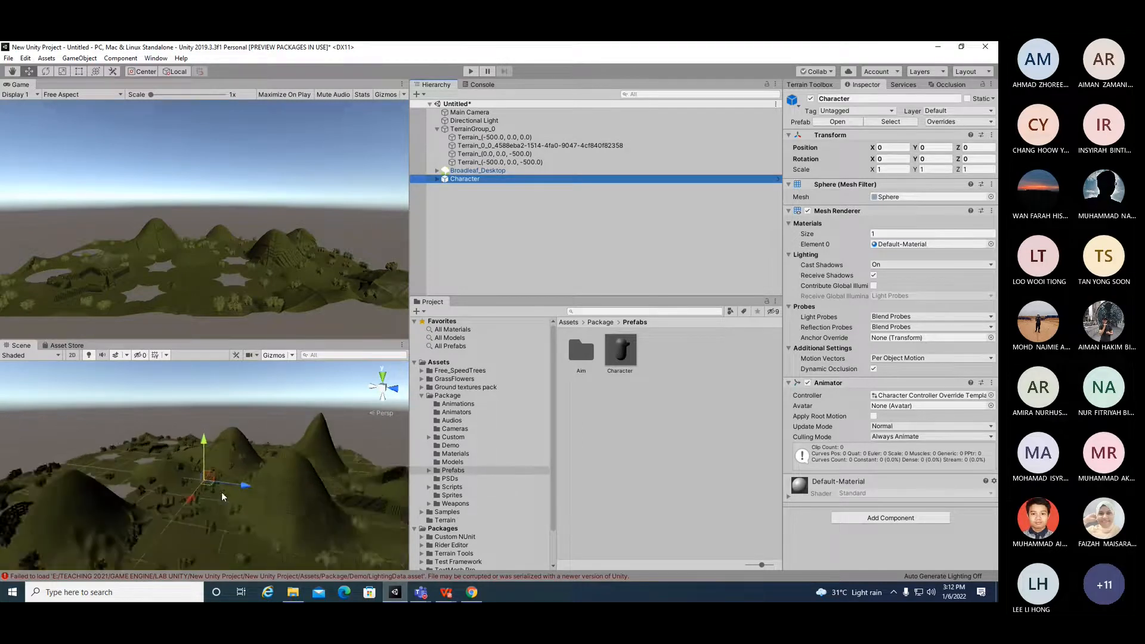
left_click_drag(241, 489, 288, 502)
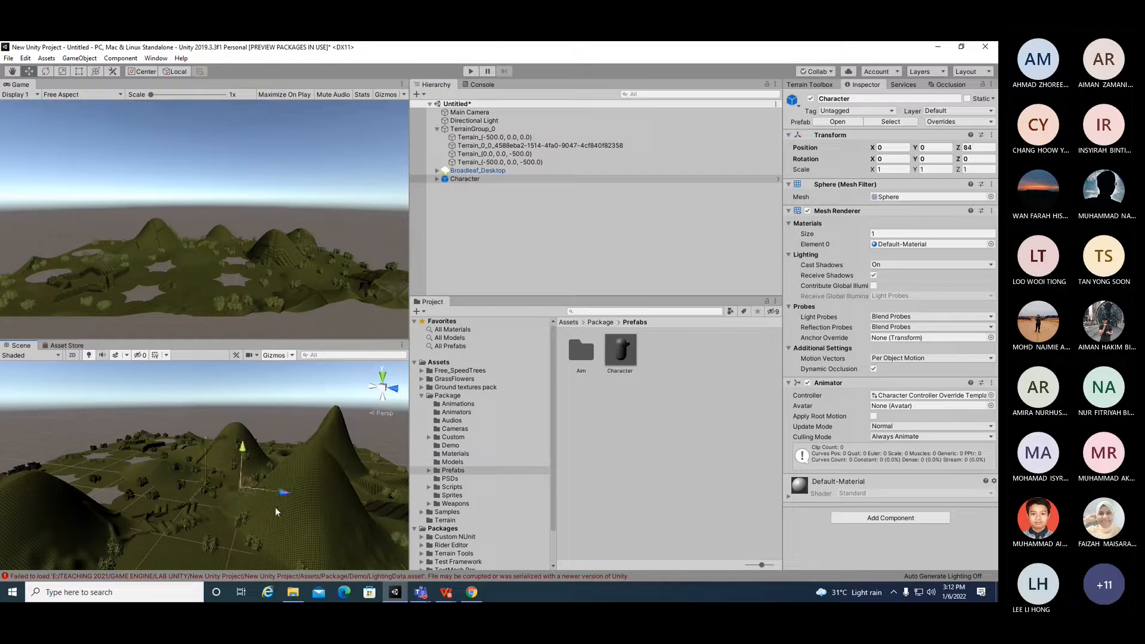
left_click(469, 180)
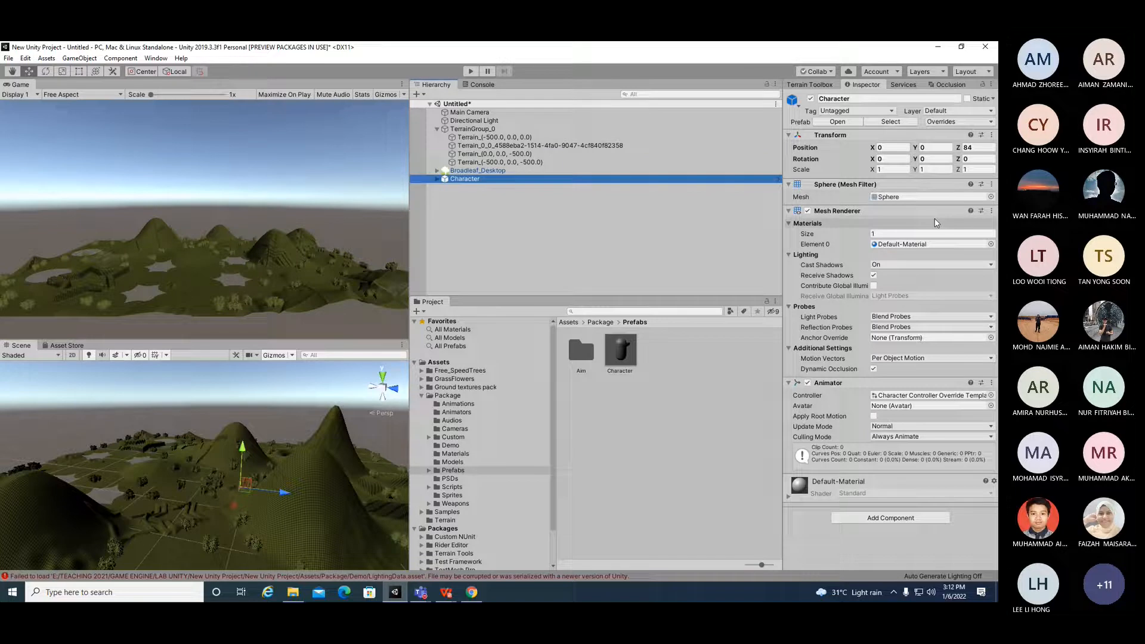
scroll(252, 501, "up", 4)
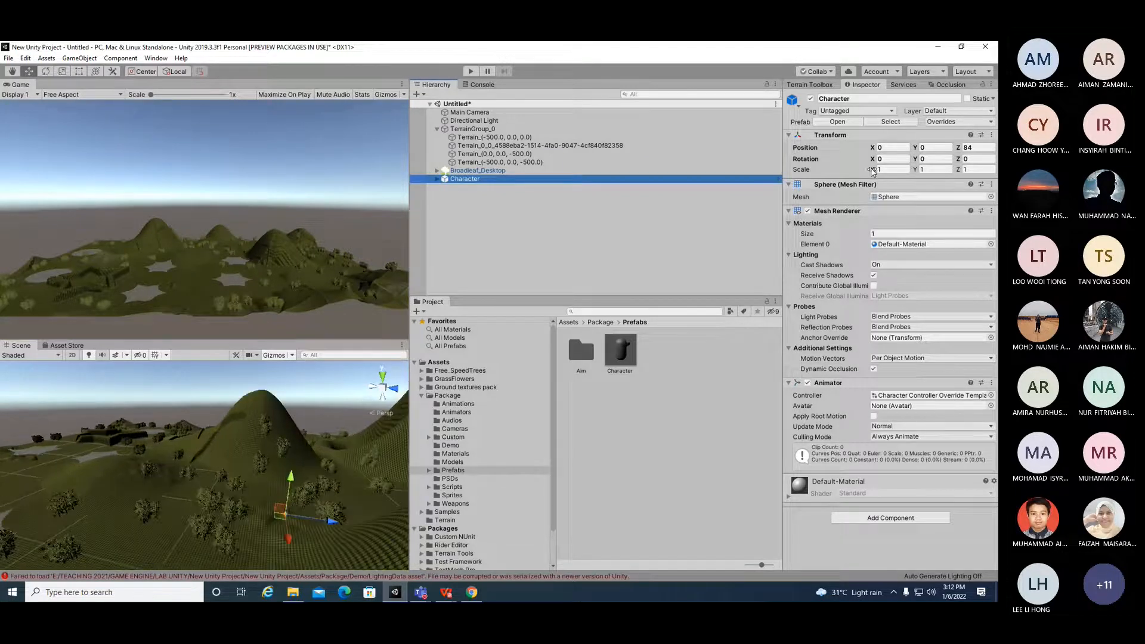
Step: Scale the Character up to about 3.4 by 3.5 by 3.2
left_click(62, 71)
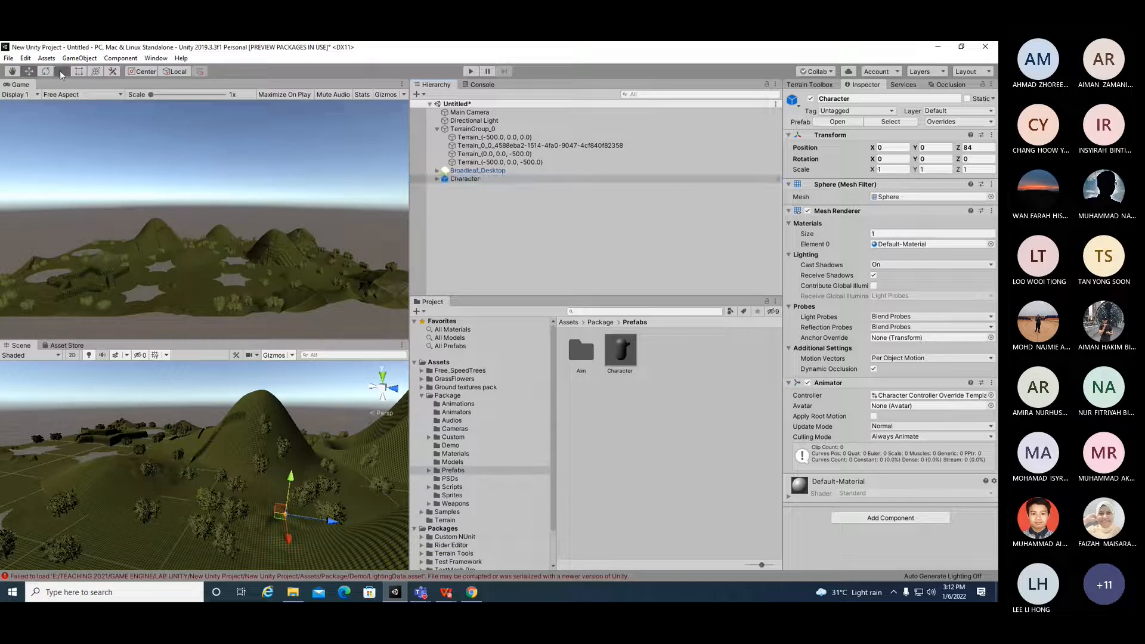
left_click_drag(288, 541, 356, 523)
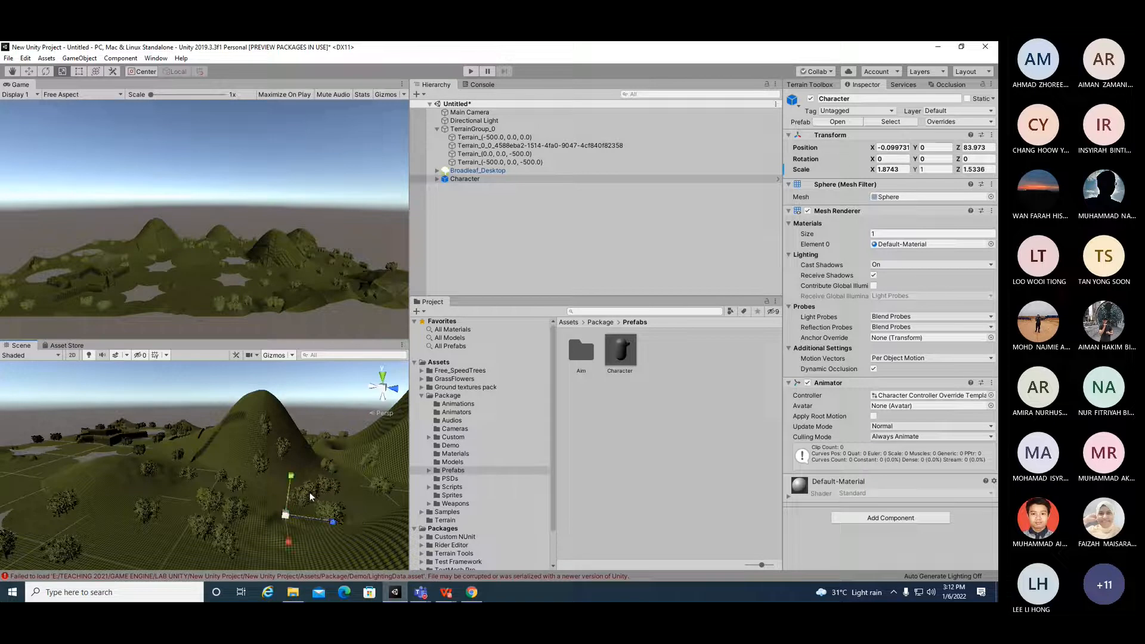
left_click_drag(291, 473, 297, 440)
left_click_drag(873, 171, 986, 171)
scroll(318, 489, "up", 7)
scroll(318, 489, "down", 5)
right_click_drag(245, 547, 246, 546)
left_click_drag(245, 546, 359, 551, "alt")
scroll(353, 534, "up", 2)
scroll(352, 533, "up", 2)
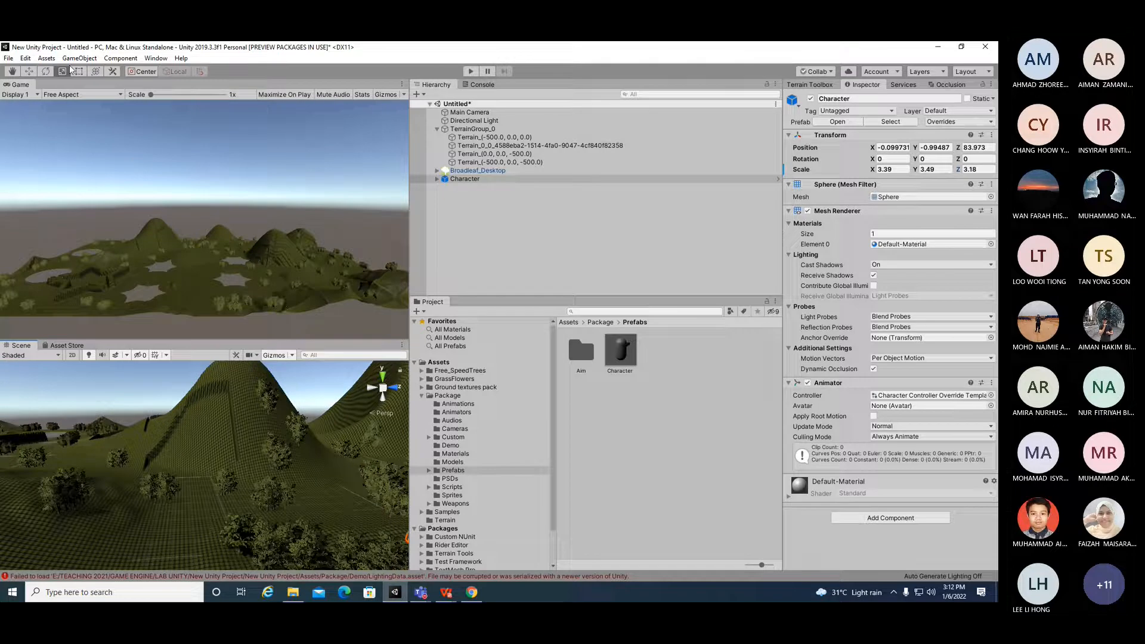
Step: Examine the Character's placement among the trees in the Scene view
key("q")
left_click_drag(312, 423, 227, 411)
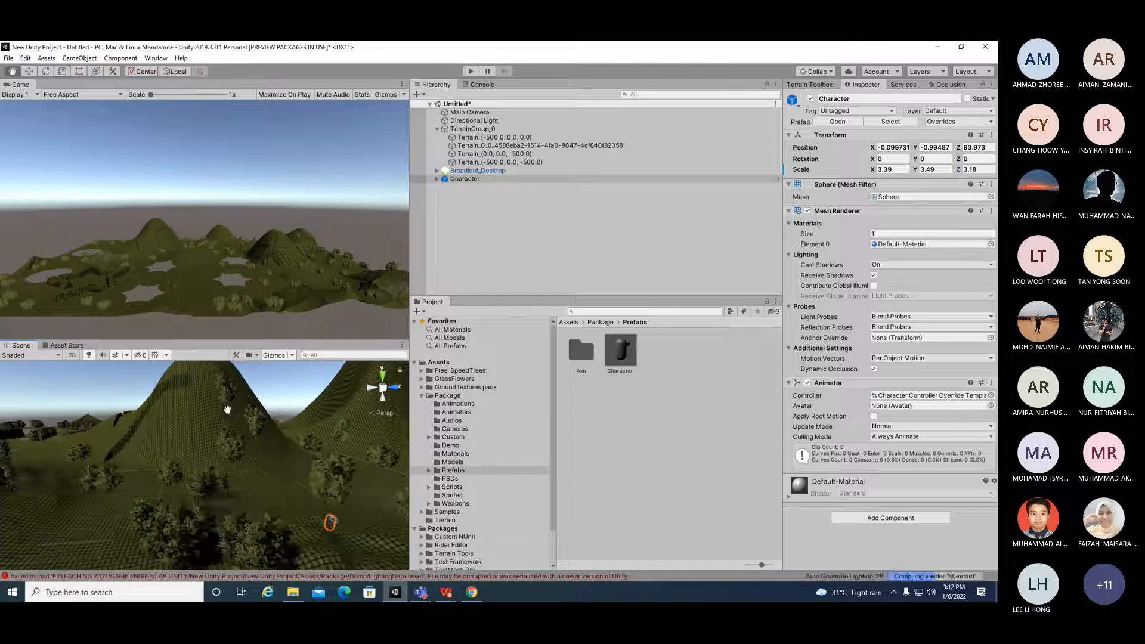
scroll(276, 445, "down", 5)
scroll(294, 516, "up", 3)
scroll(294, 515, "up", 2)
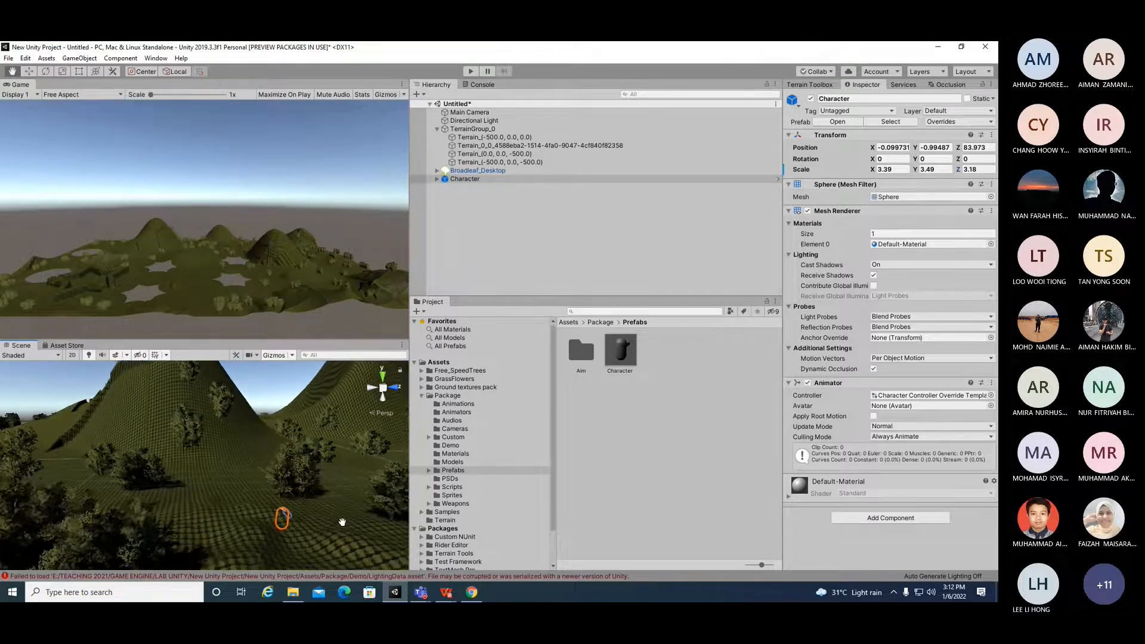
left_click_drag(342, 521, 305, 509)
scroll(304, 509, "up", 4)
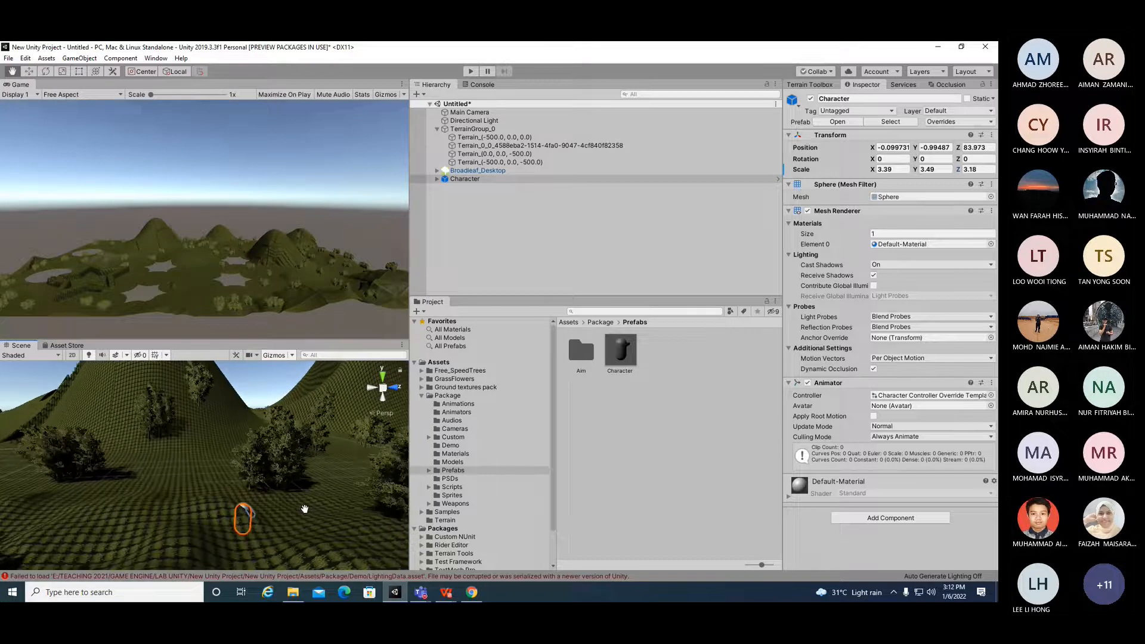
scroll(307, 516, "up", 1)
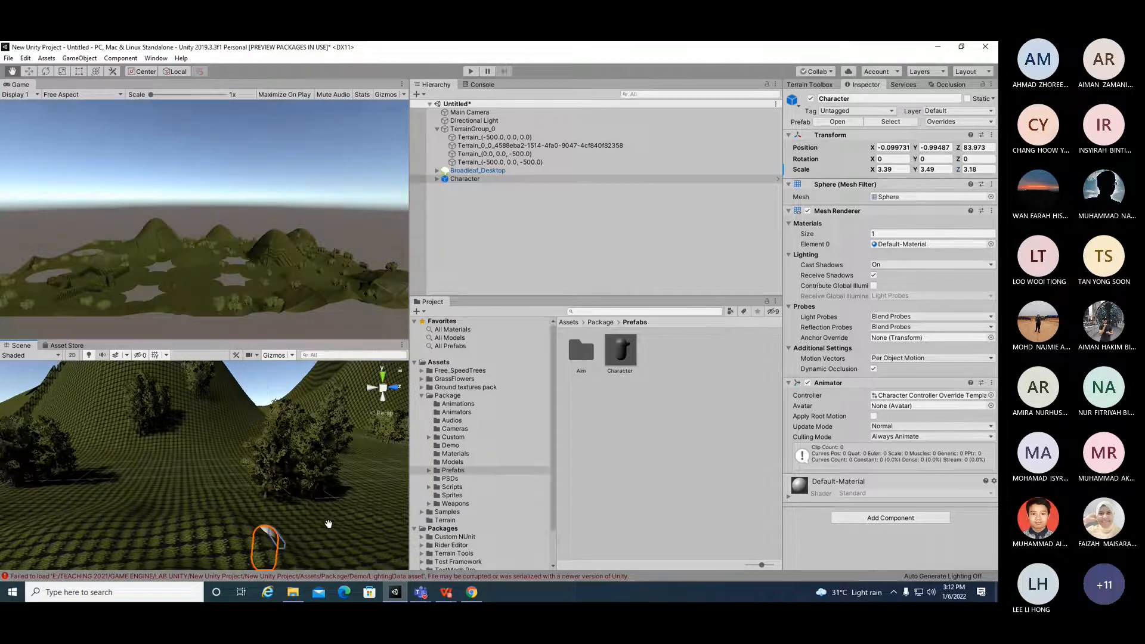
left_click_drag(327, 523, 315, 482)
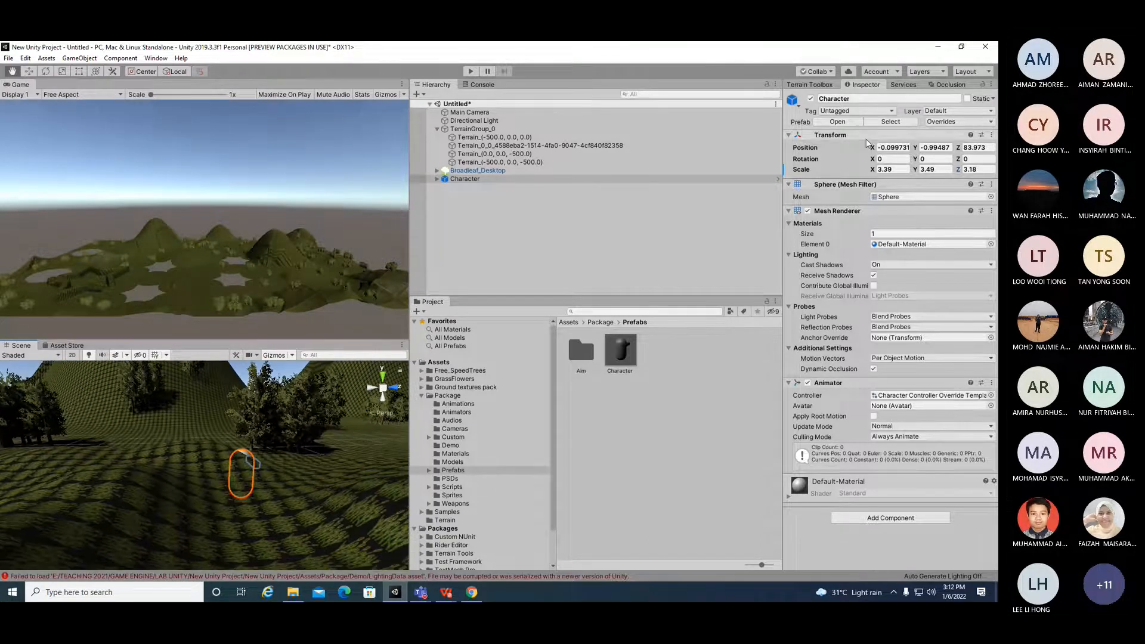
Step: Set the Character's position to 0, 0, 0
left_click(885, 146)
type("0")
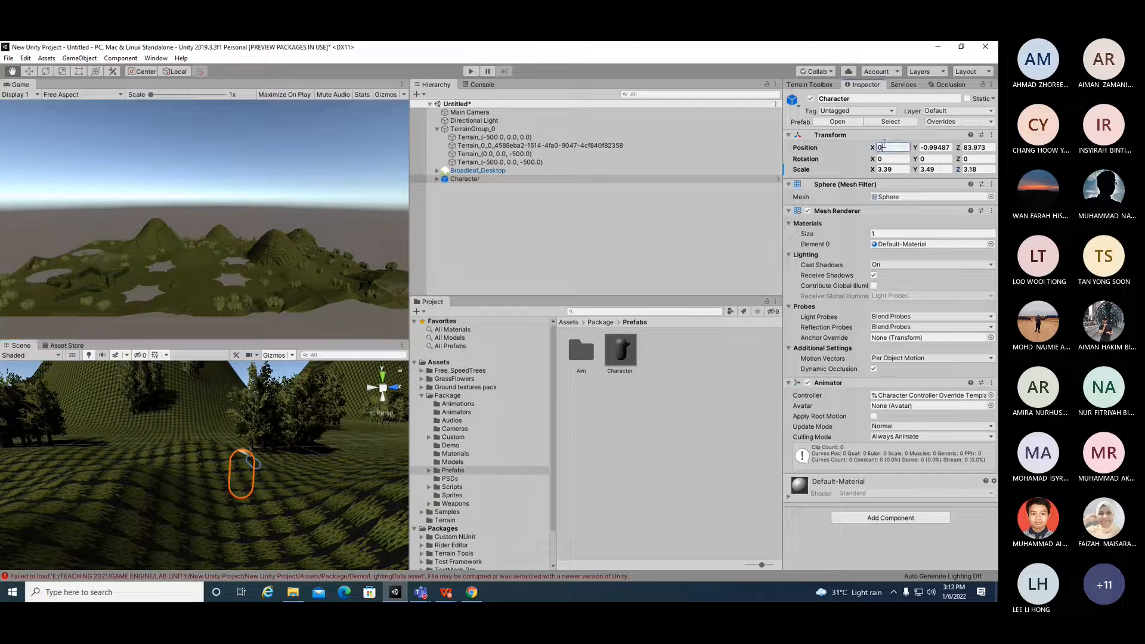
left_click(928, 147)
type("0")
left_click(977, 147)
type("0")
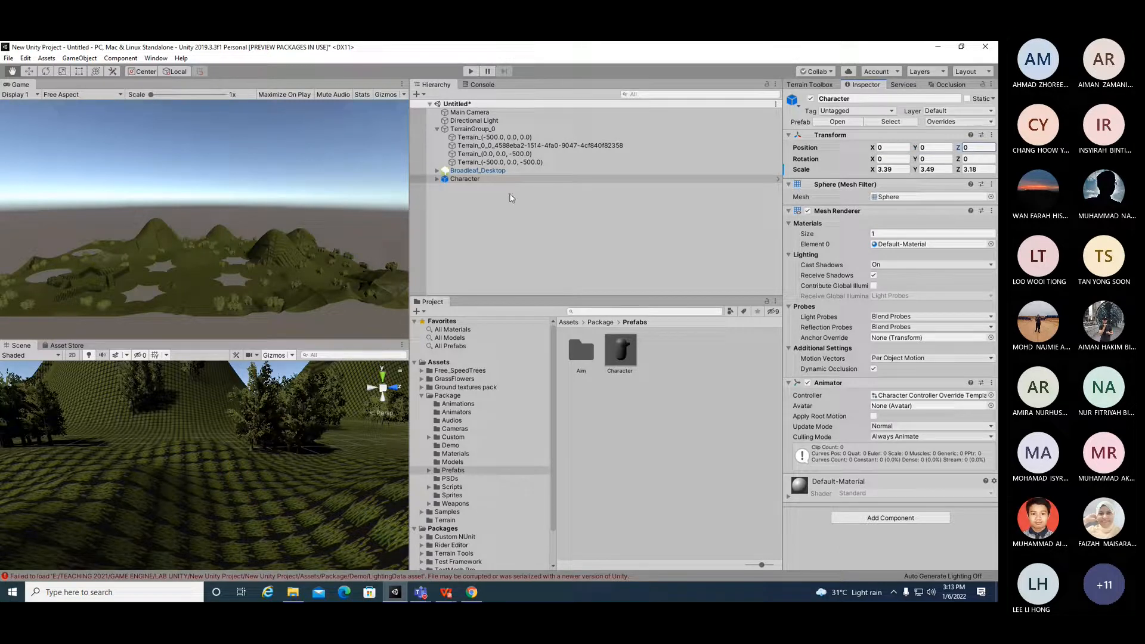
Step: Set the Character's X position to 10
left_click(456, 179)
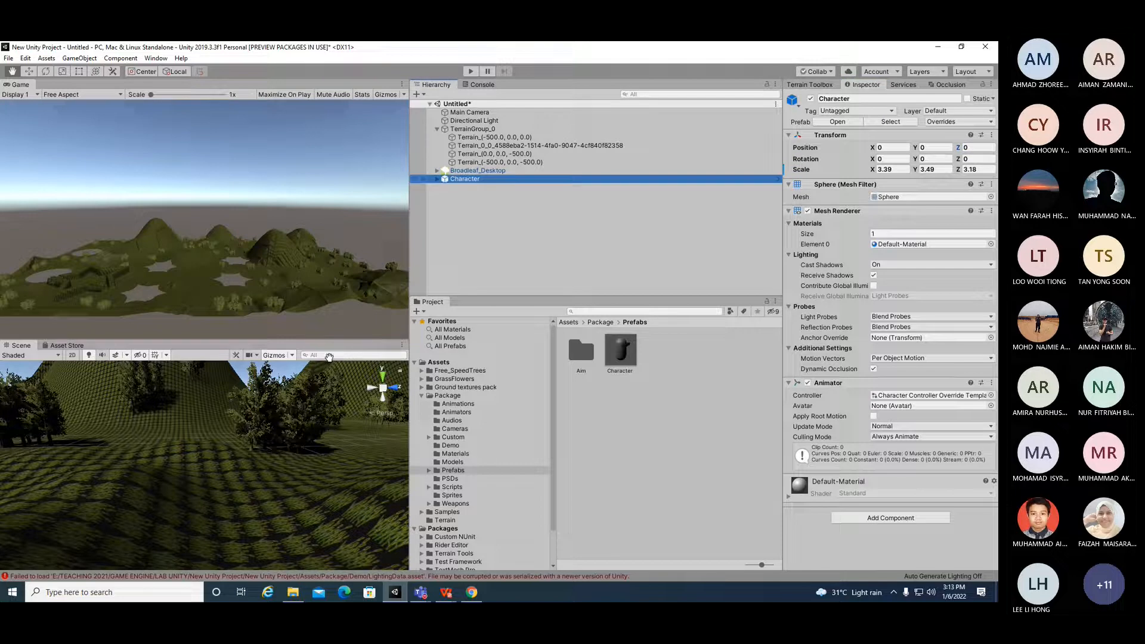
left_click(33, 73)
scroll(228, 474, "down", 3)
scroll(228, 475, "up", 3)
left_click(892, 147)
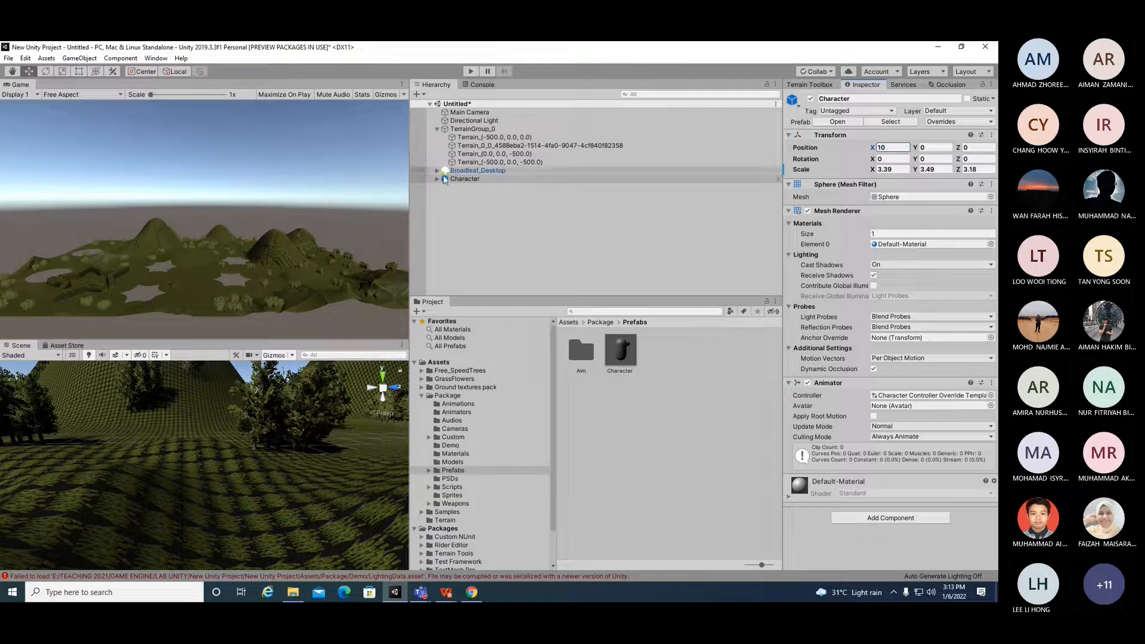
Step: Delete the Character from the scene
right_click(482, 180)
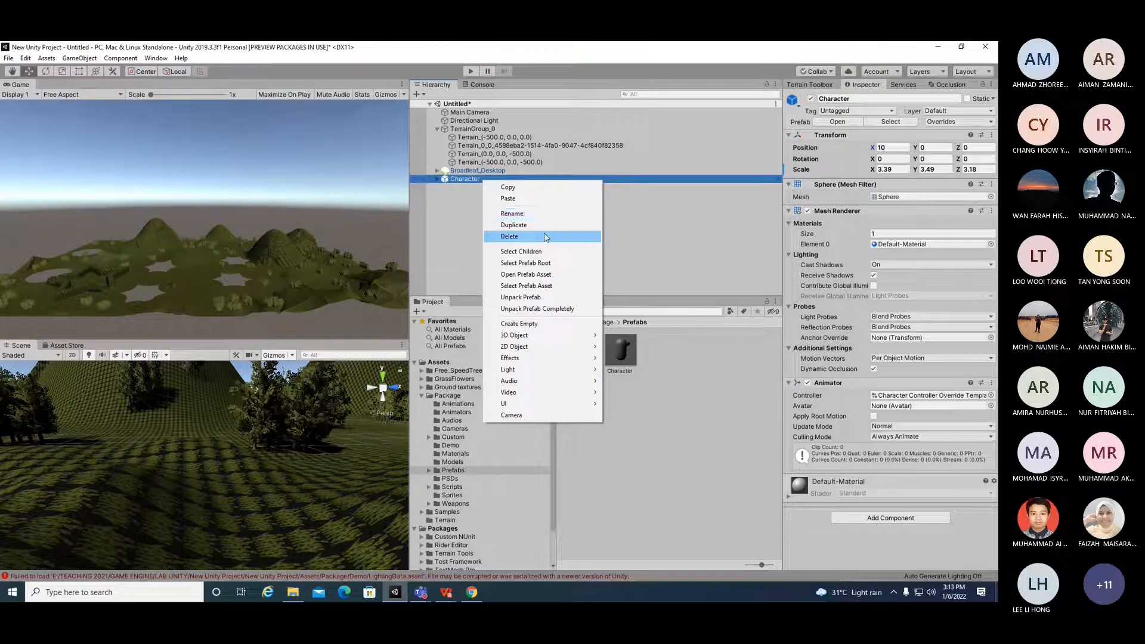
left_click(519, 237)
left_click_drag(499, 228, 496, 224)
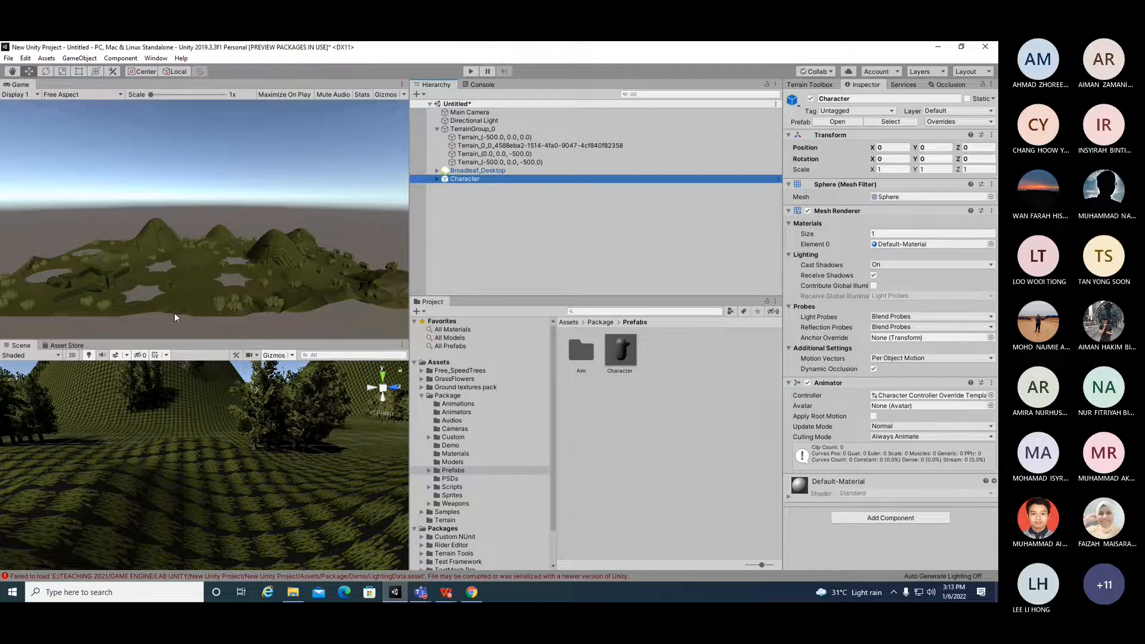
Step: Move the Character forward in the Scene view to a Z position of about 81
scroll(278, 400, "down", 8)
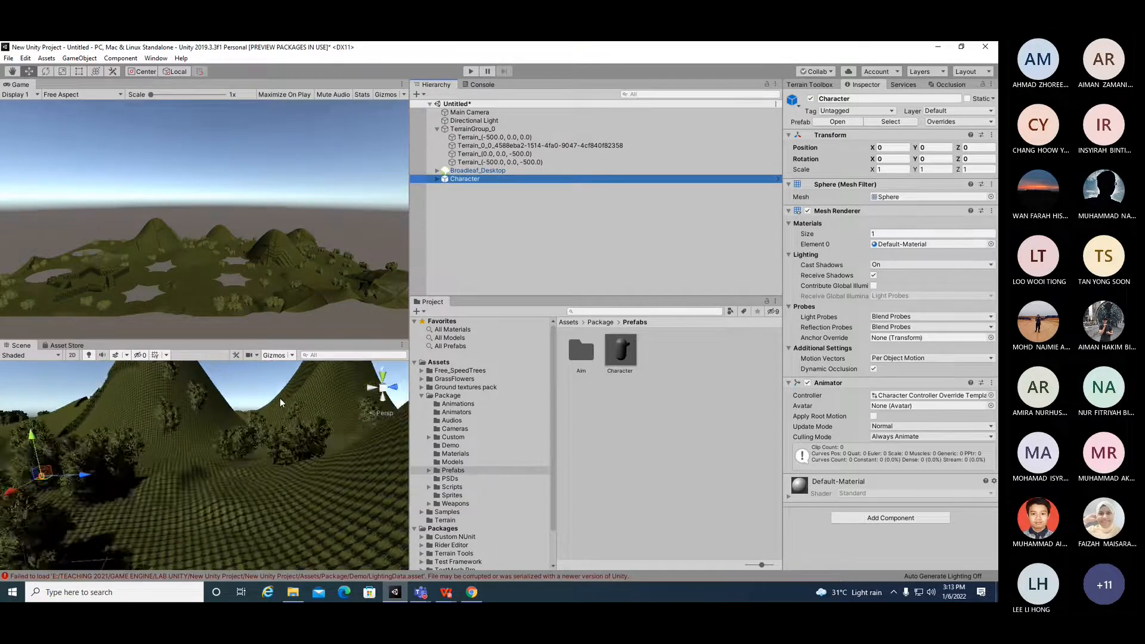
scroll(280, 403, "down", 2)
left_click_drag(101, 473, 230, 452)
scroll(234, 452, "up", 6)
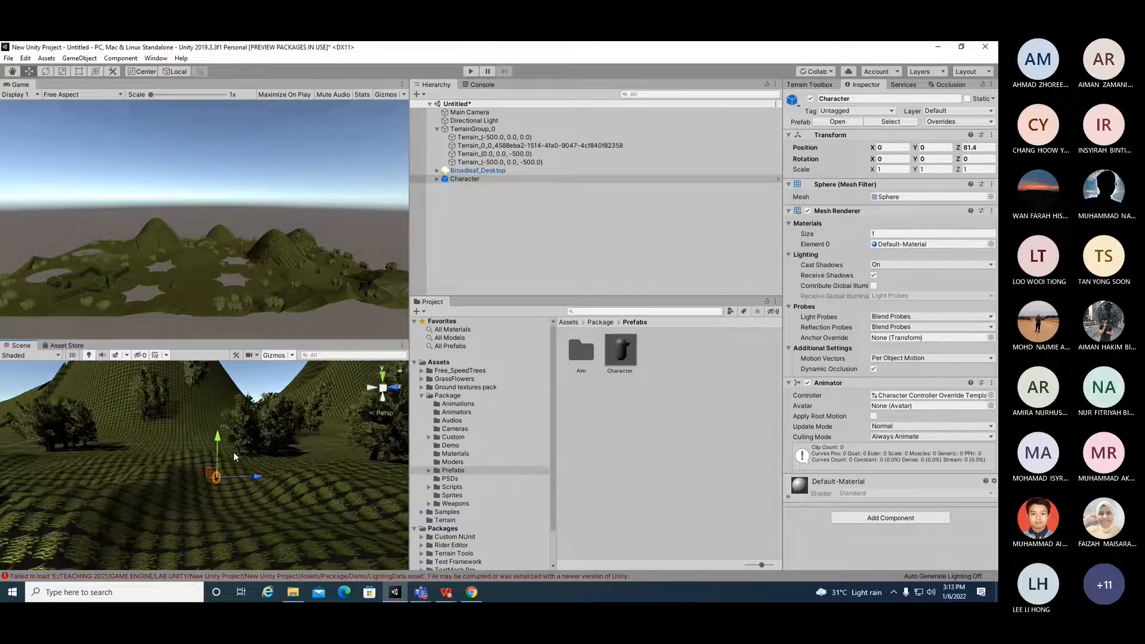
scroll(234, 452, "up", 3)
scroll(280, 467, "down", 2)
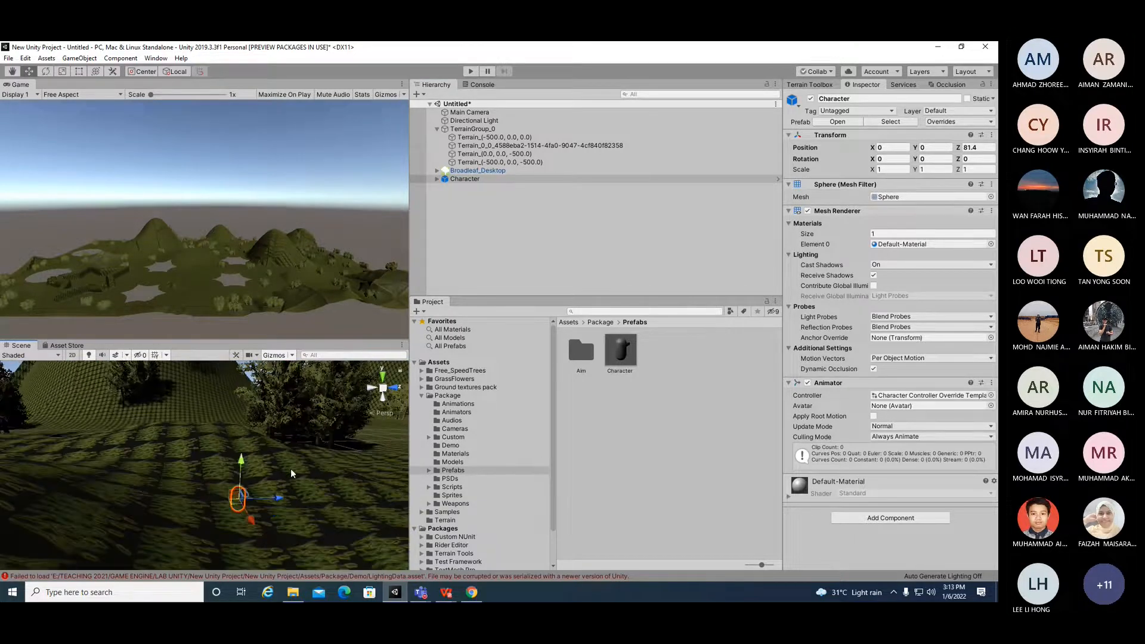
Step: Raise the Character to about Y 7 and pull it back to about Z 78
left_click_drag(242, 461, 257, 389)
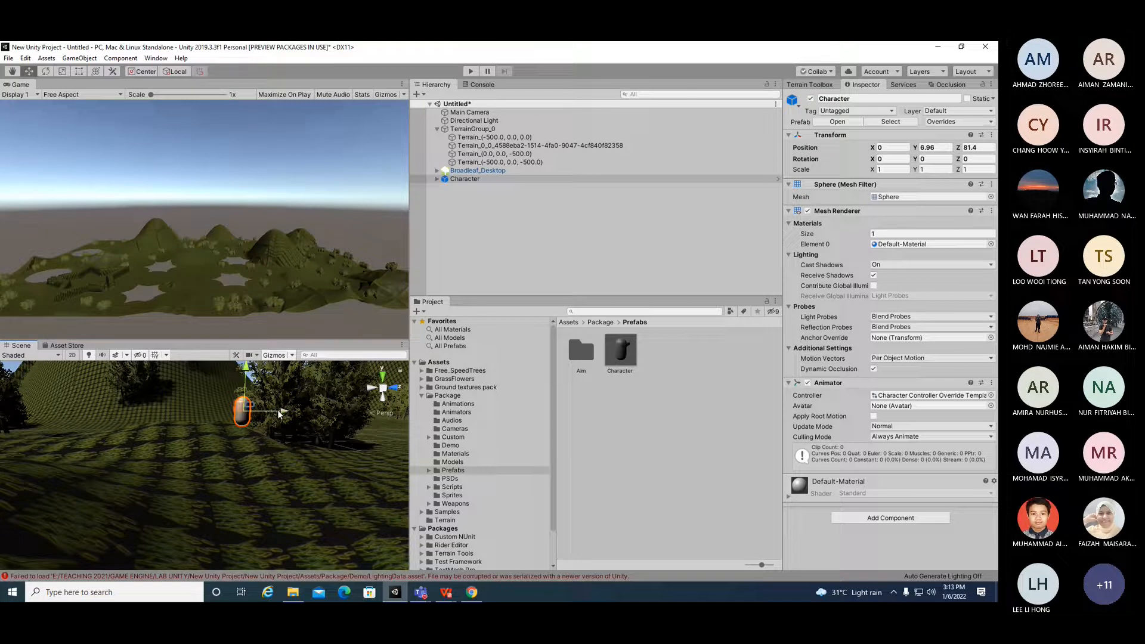
left_click_drag(277, 409, 235, 424)
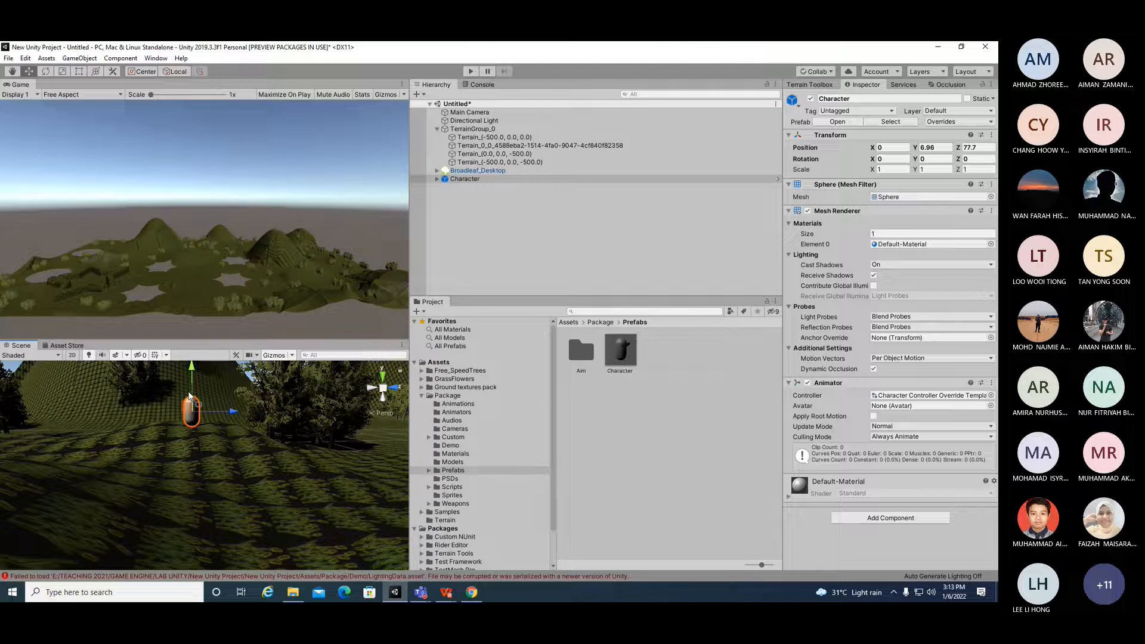
scroll(189, 440, "up", 3)
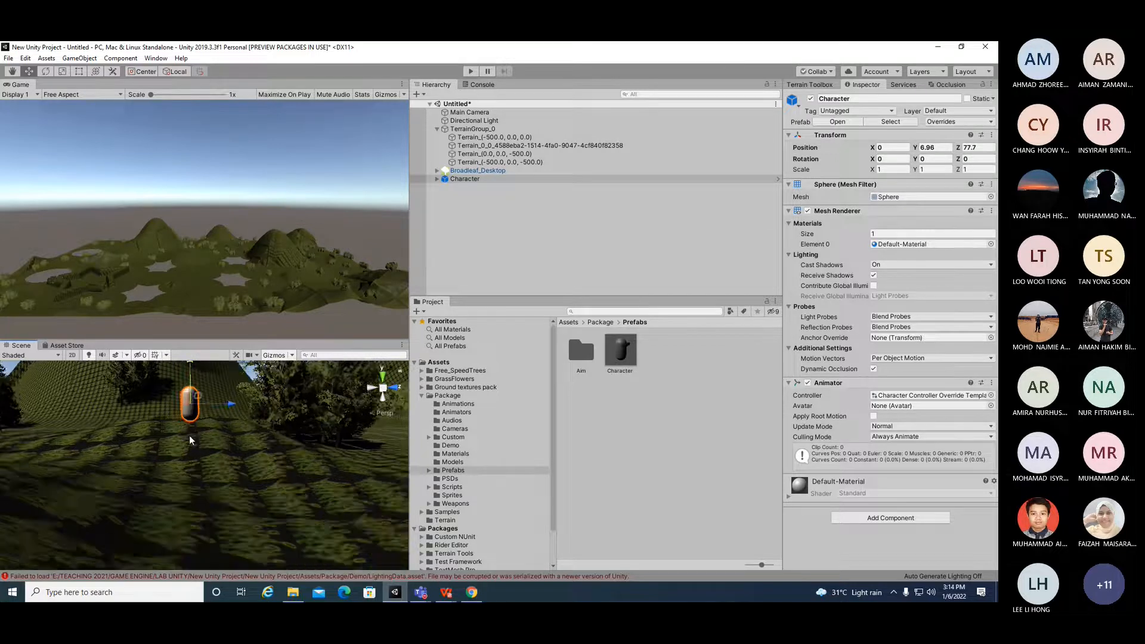
scroll(189, 437, "down", 5)
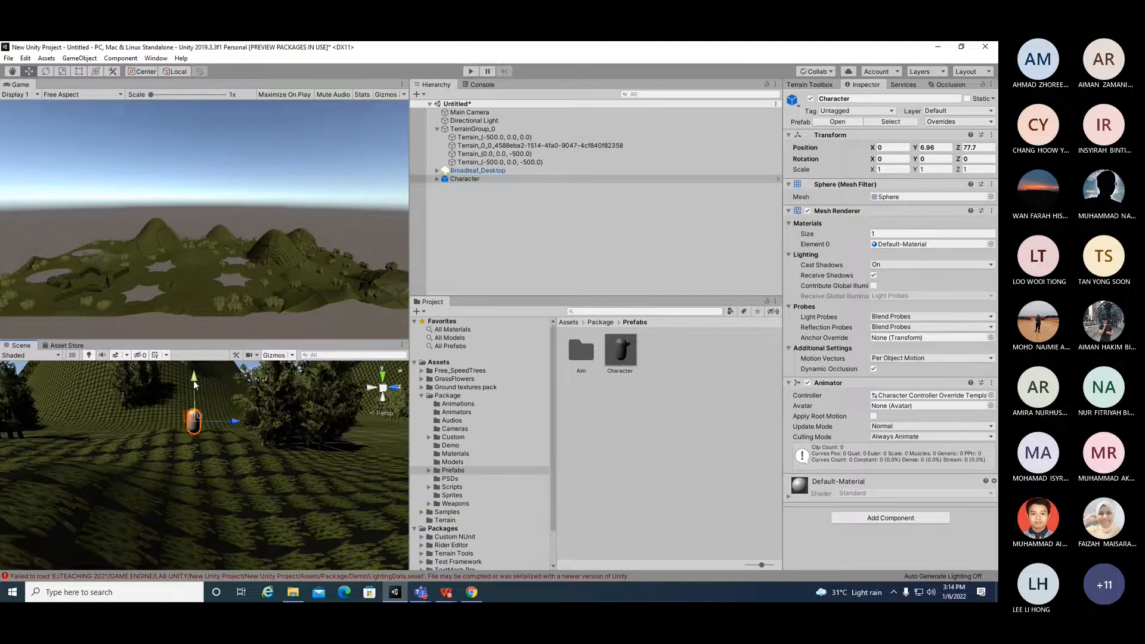
left_click_drag(193, 377, 200, 377)
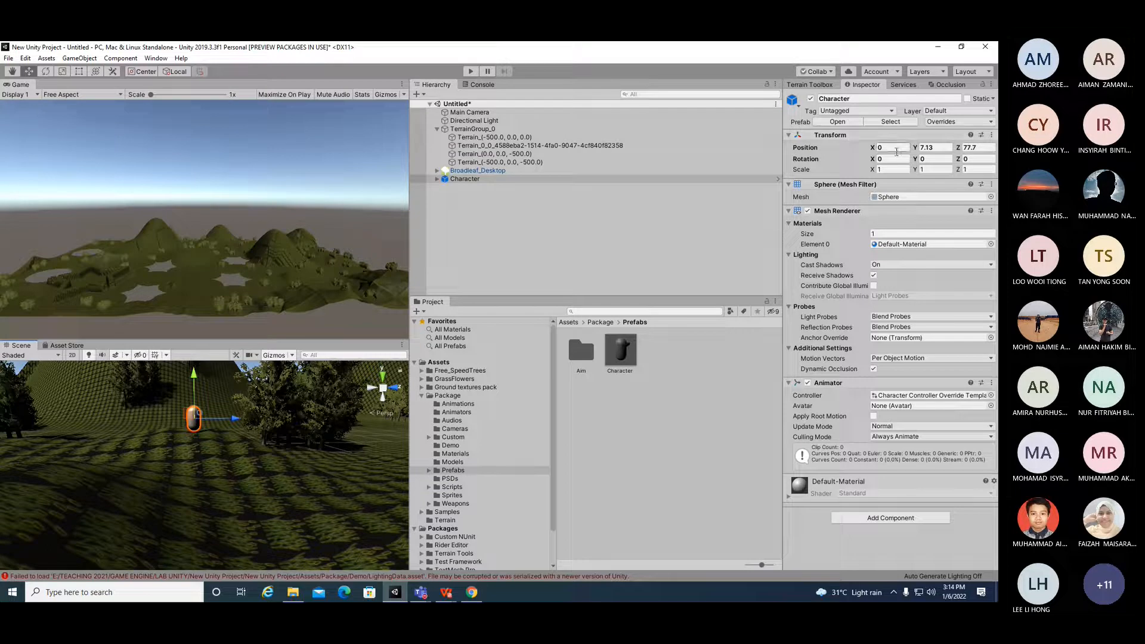
Step: Scale the Character up to about 6.5, 5.6 and 5.3 on X, Y and Z
left_click(879, 170)
left_click_drag(878, 169, 997, 174)
scroll(167, 438, "down", 5)
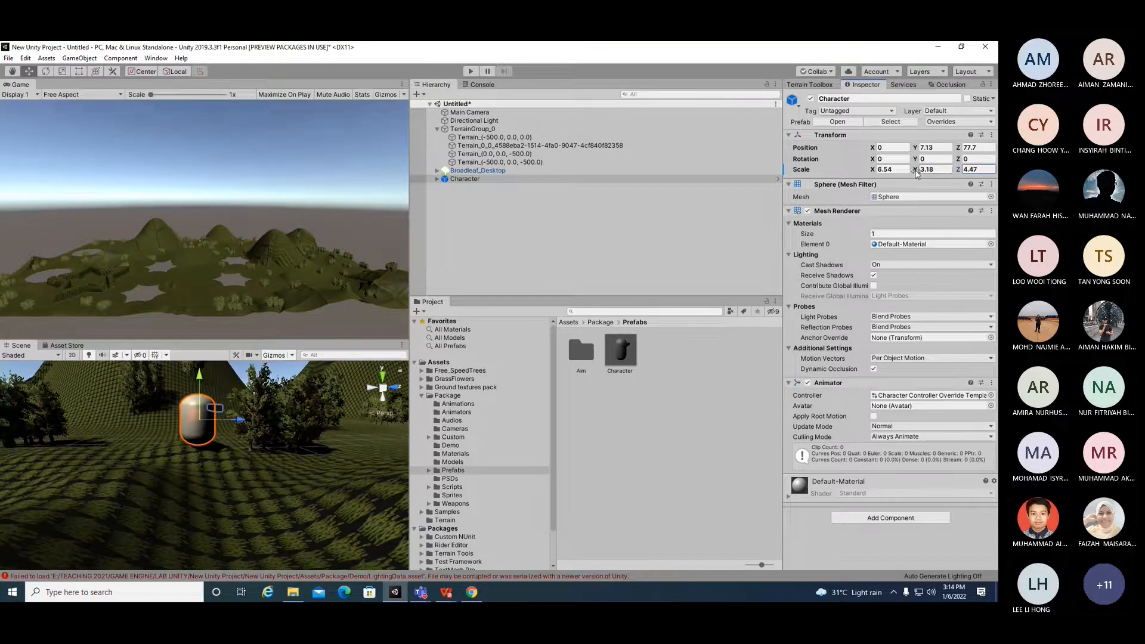
left_click_drag(916, 169, 972, 171)
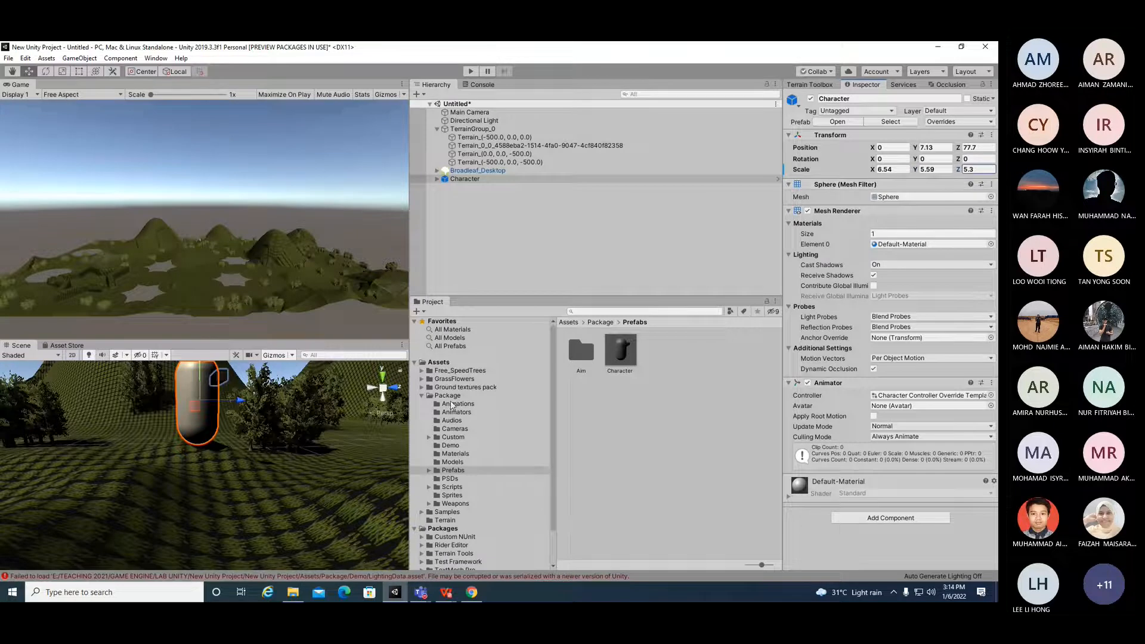
scroll(256, 400, "up", 4)
scroll(250, 378, "down", 5)
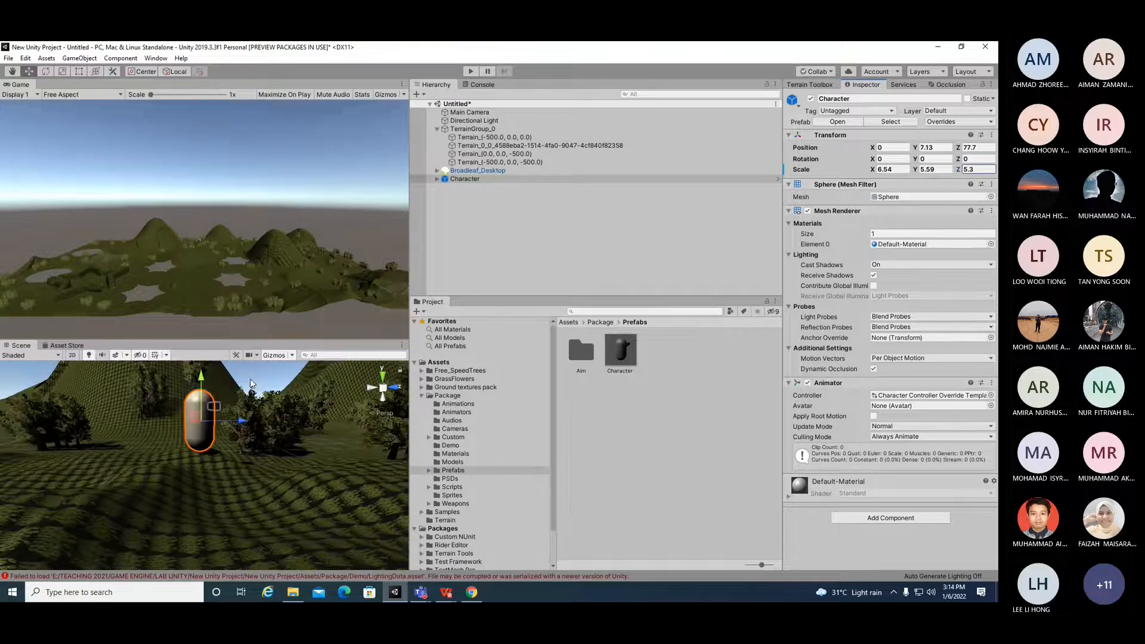
left_click_drag(231, 341, 249, 267)
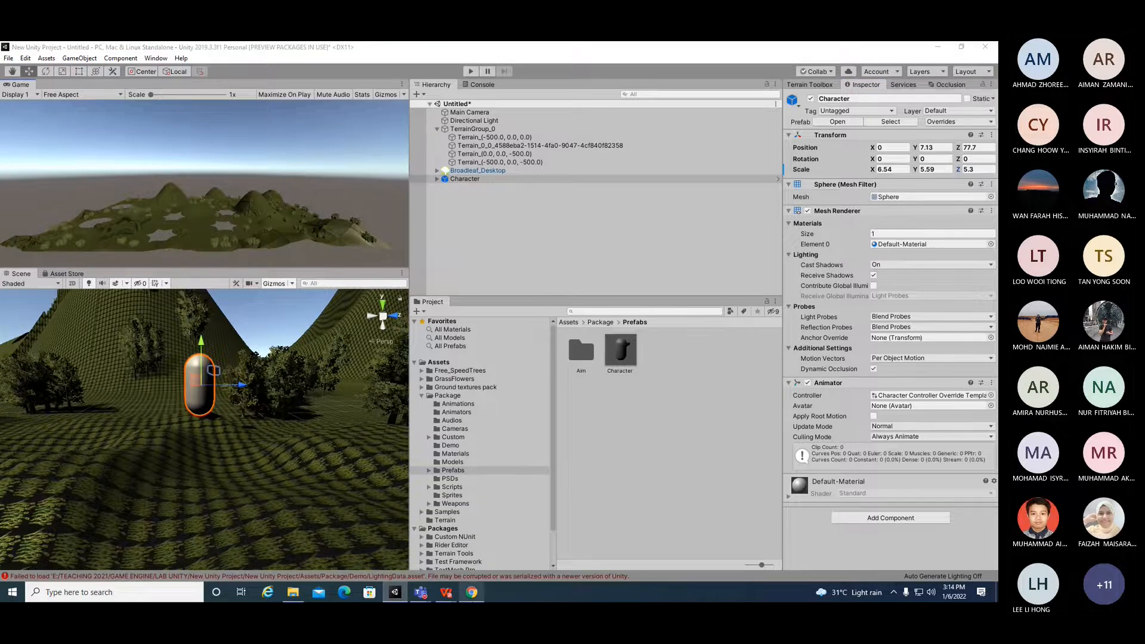
Step: Search the Unity Asset Store for CHARACTER SAMPLE PACK and open the Character Pack: Free Sample page
left_click(472, 593)
left_click(846, 111)
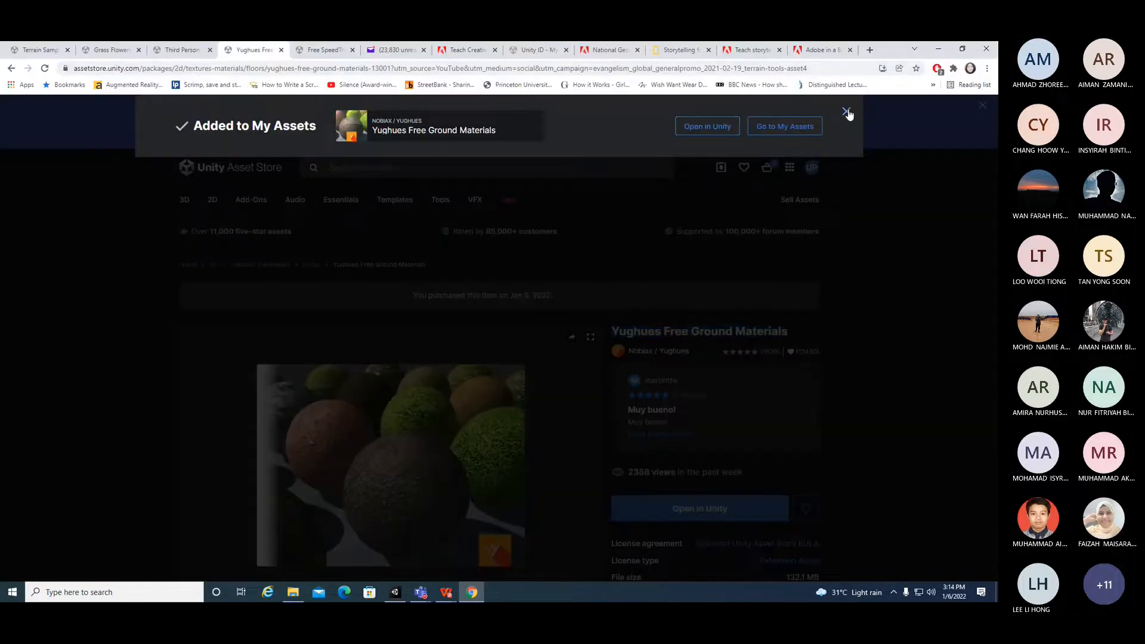
left_click(393, 162)
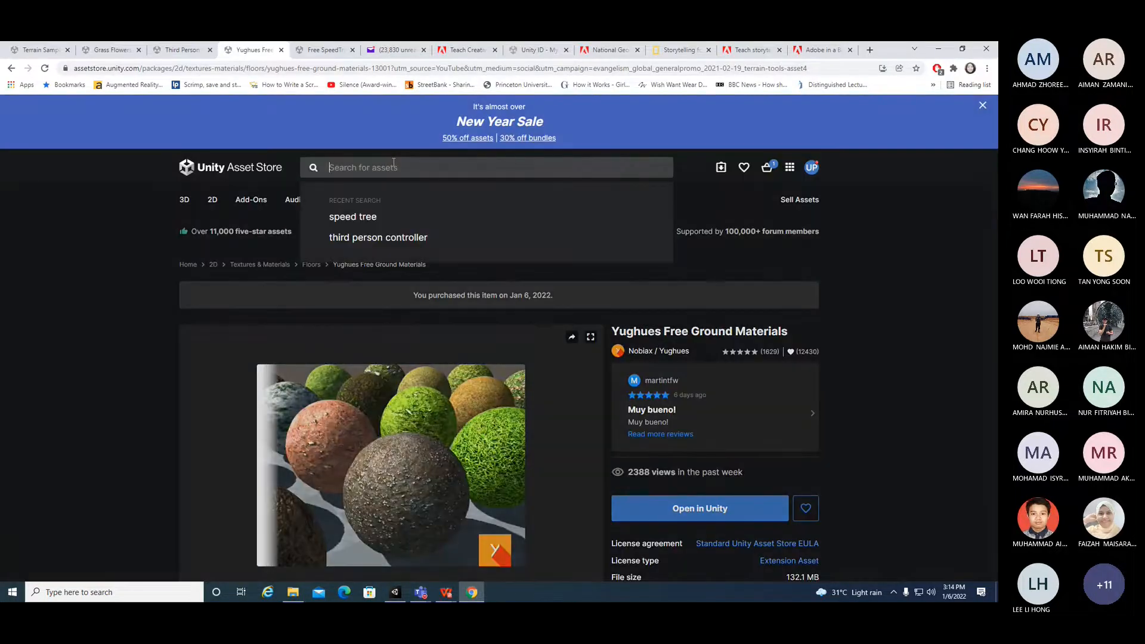
type("CHARACTER S")
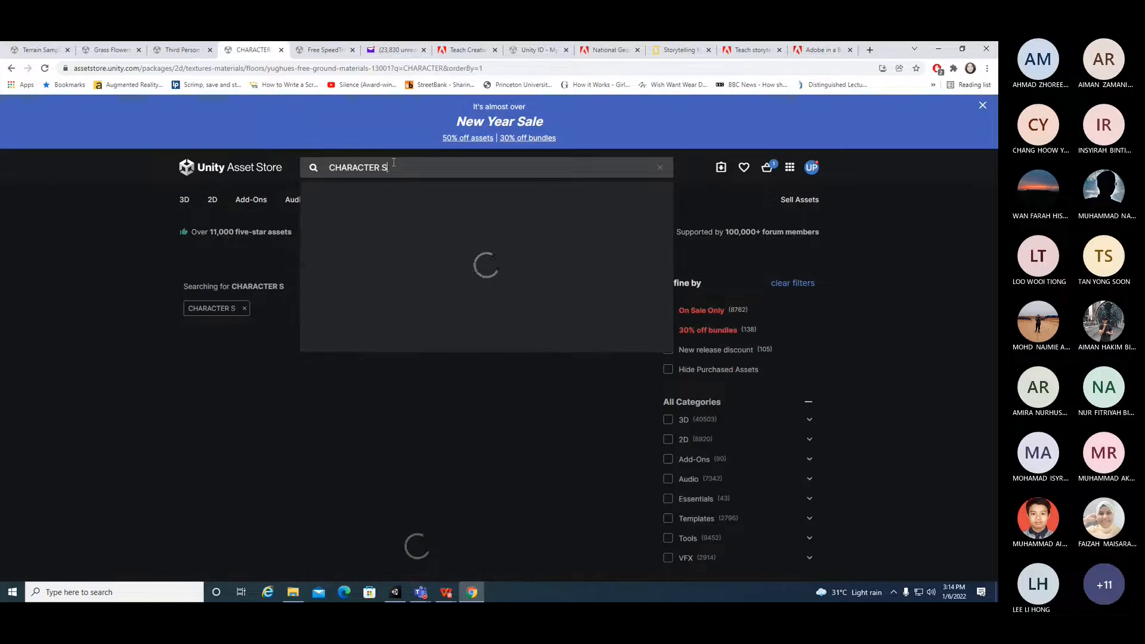
type("AMPLE PACK")
key("Return")
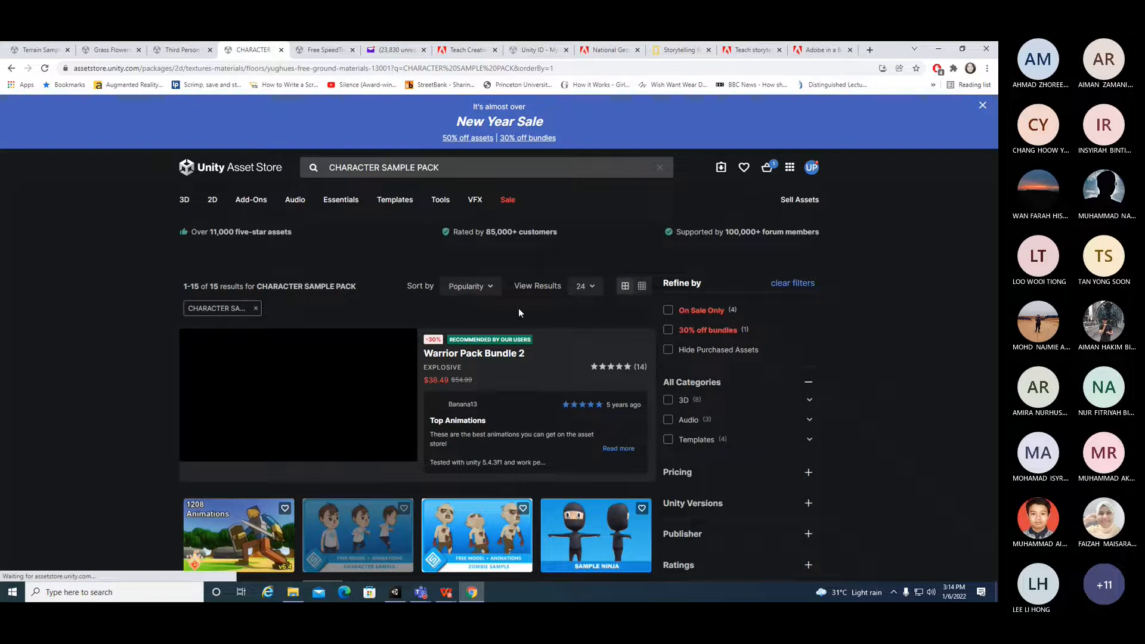
scroll(444, 413, "down", 3)
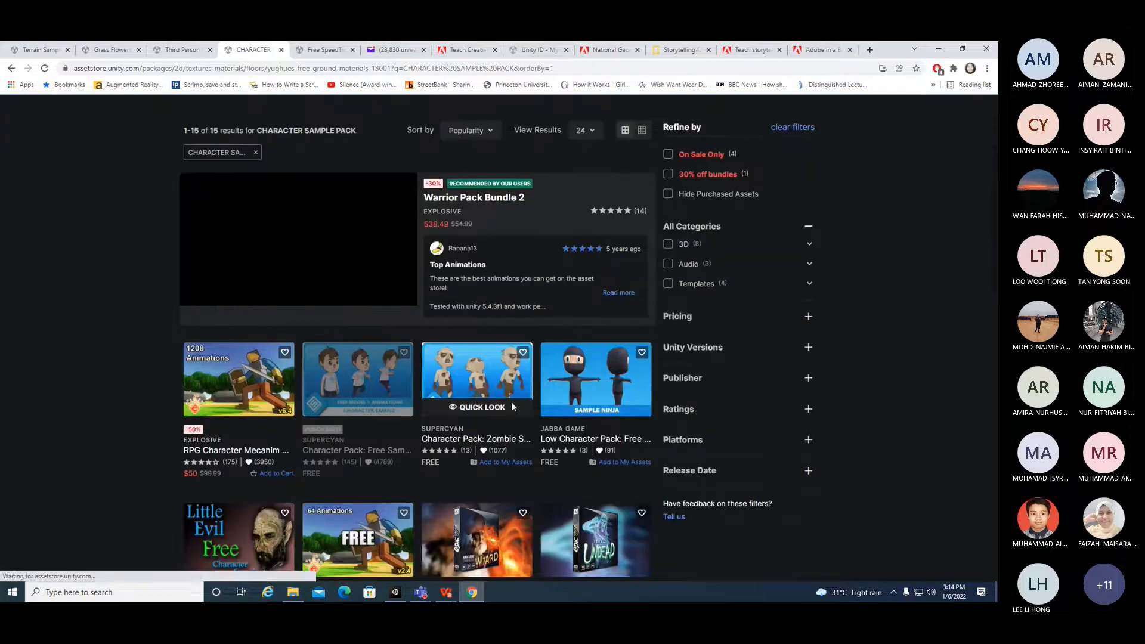
left_click(373, 378)
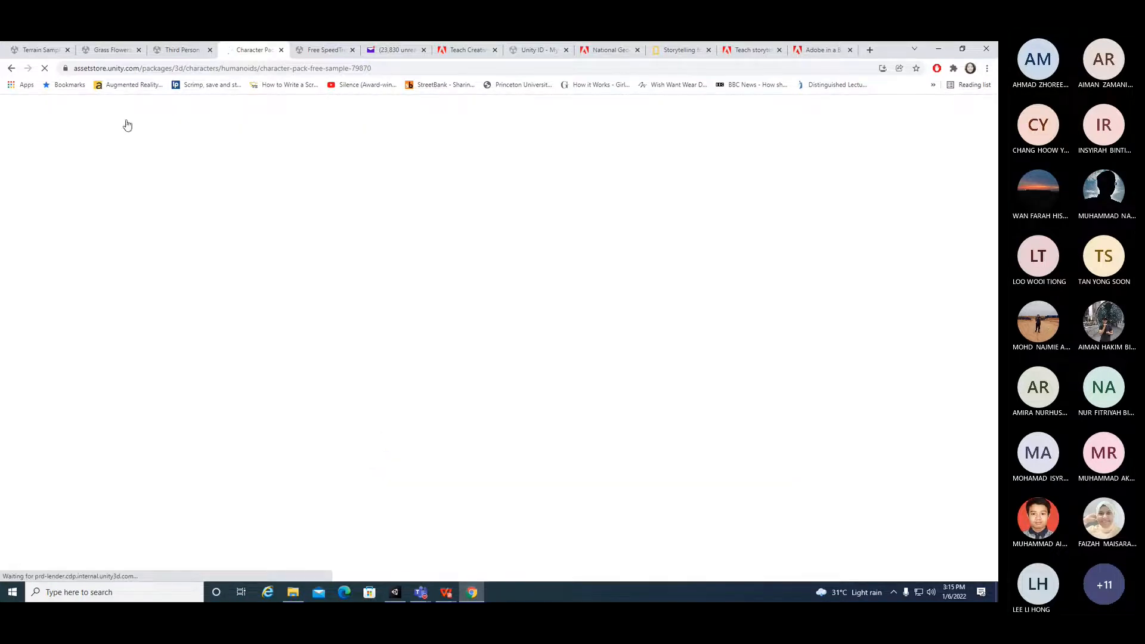
mouse_move(185, 53)
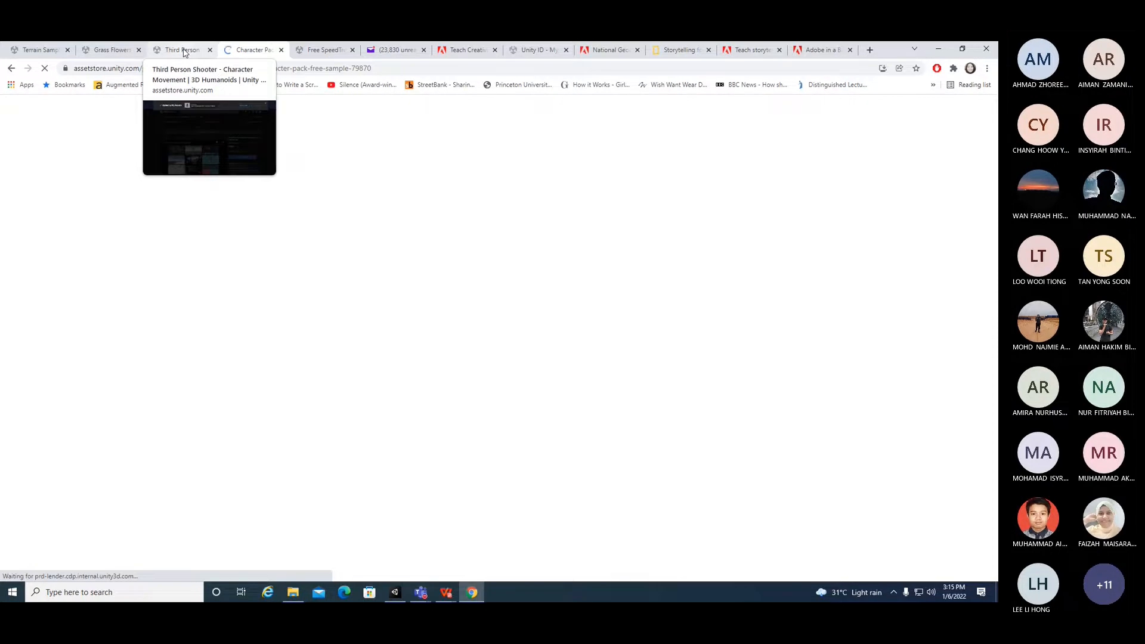
Step: Open the LAB 12-part 2 PDF and read its instructions about the checkpoint prefab
left_click(395, 593)
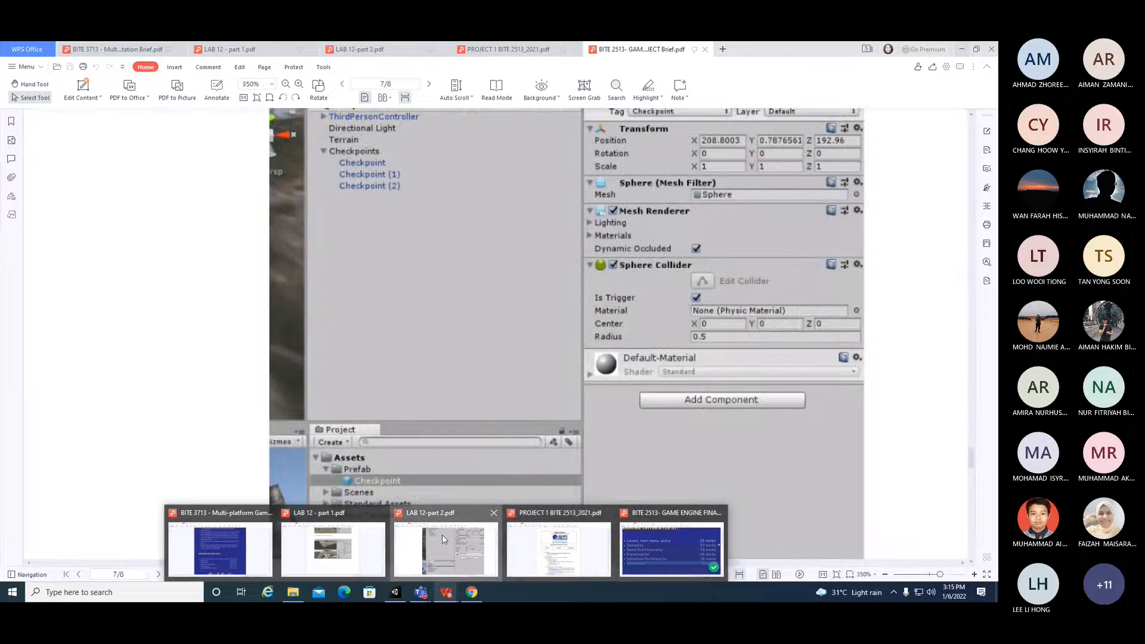
left_click(442, 535)
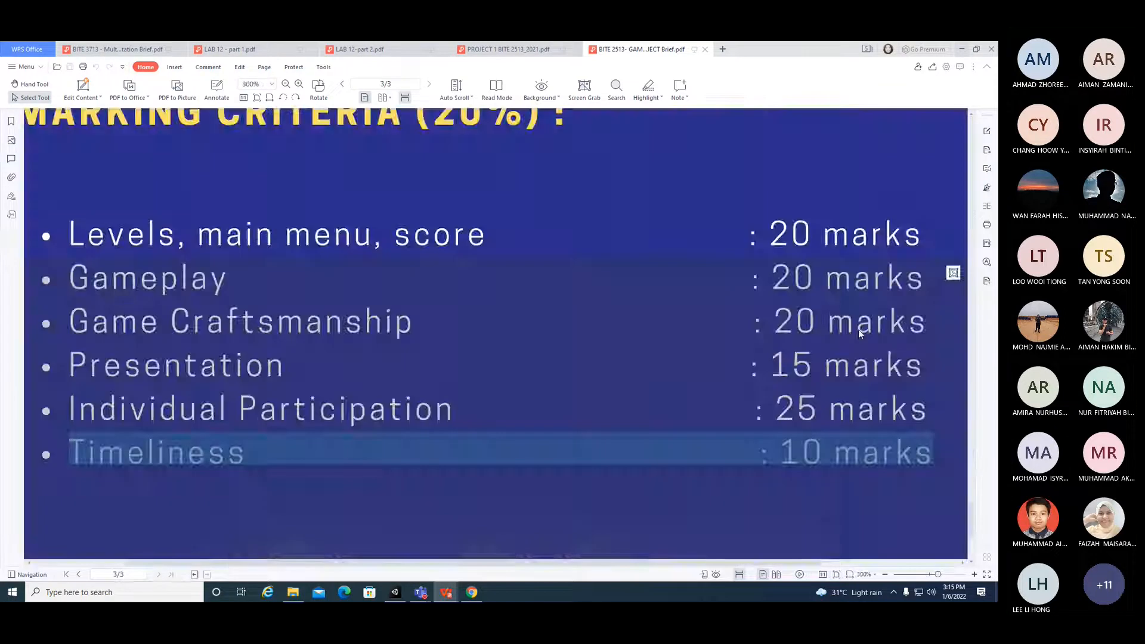
left_click(927, 574)
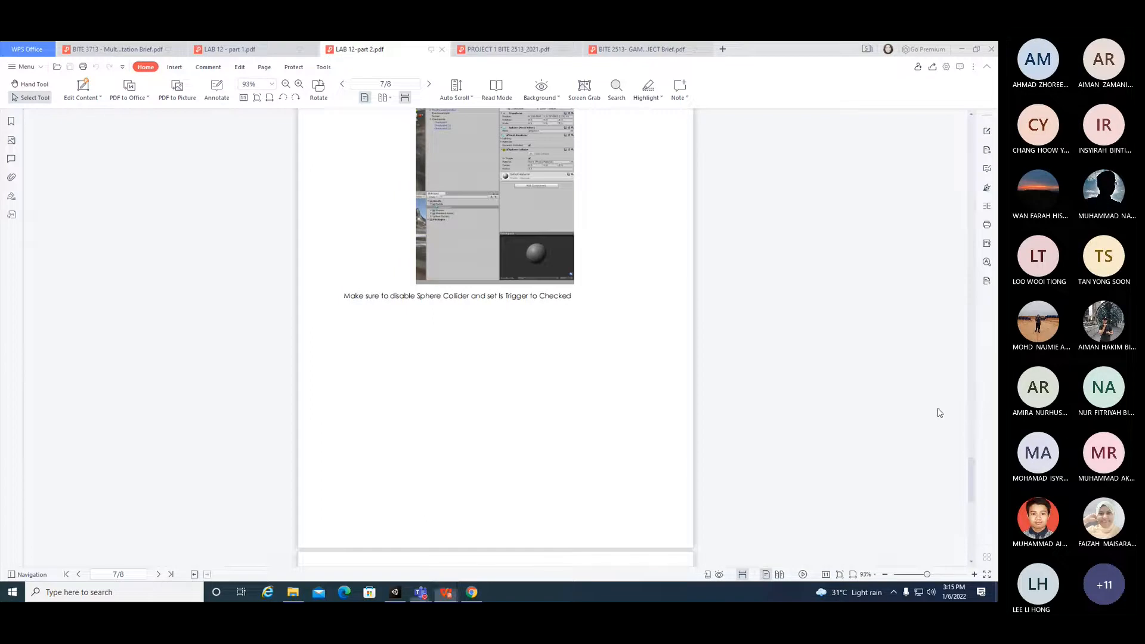
left_click_drag(969, 470, 984, 245)
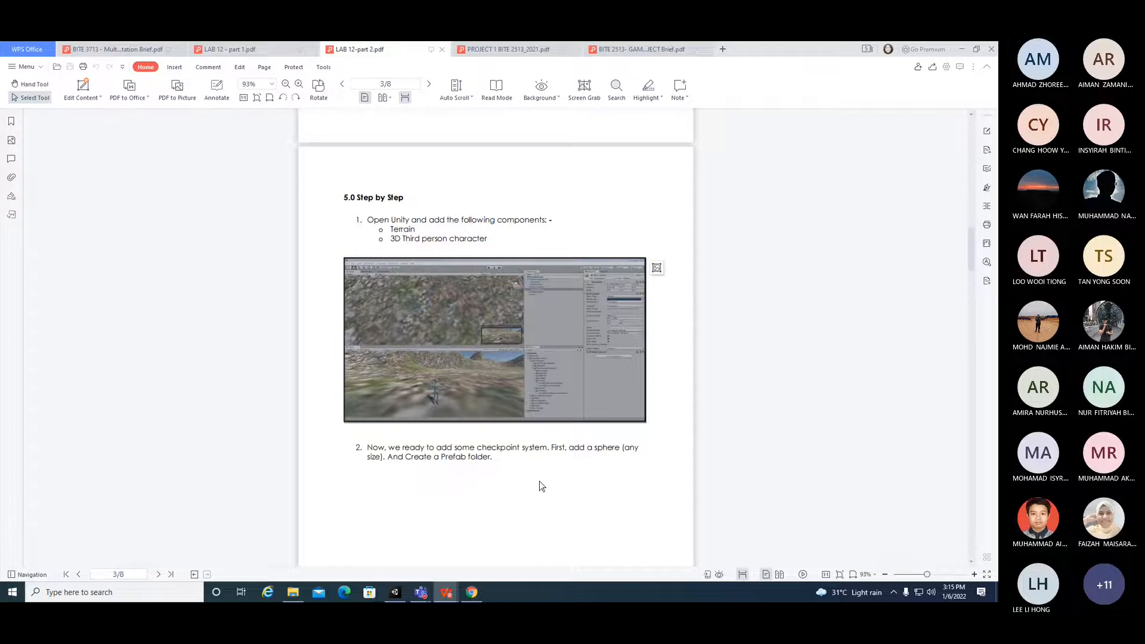
scroll(540, 486, "down", 8)
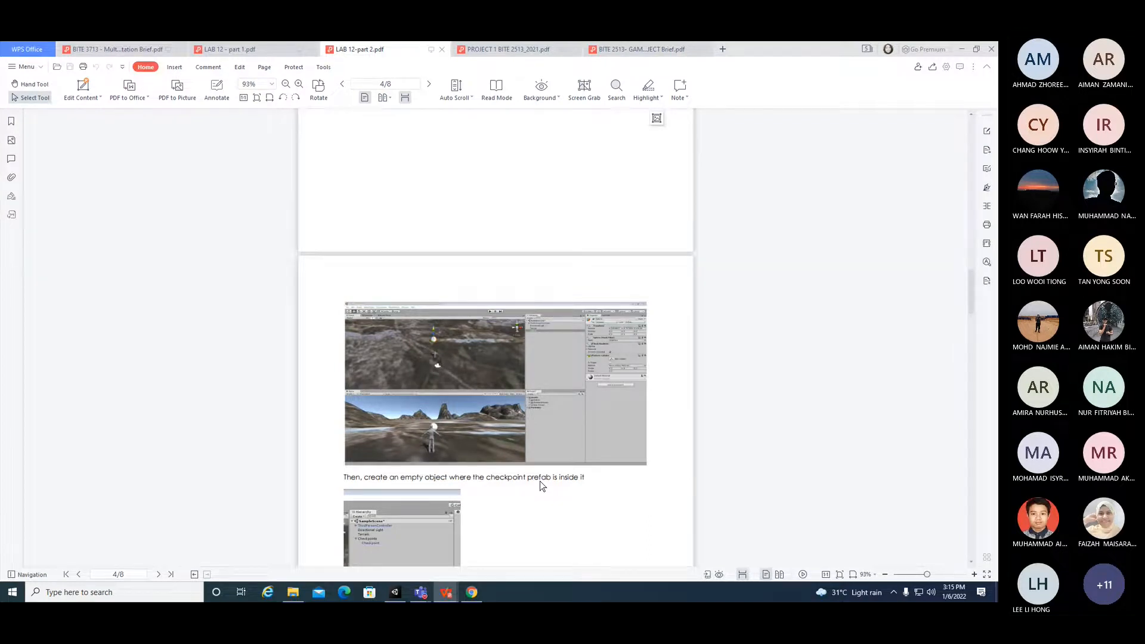
scroll(541, 482, "down", 3)
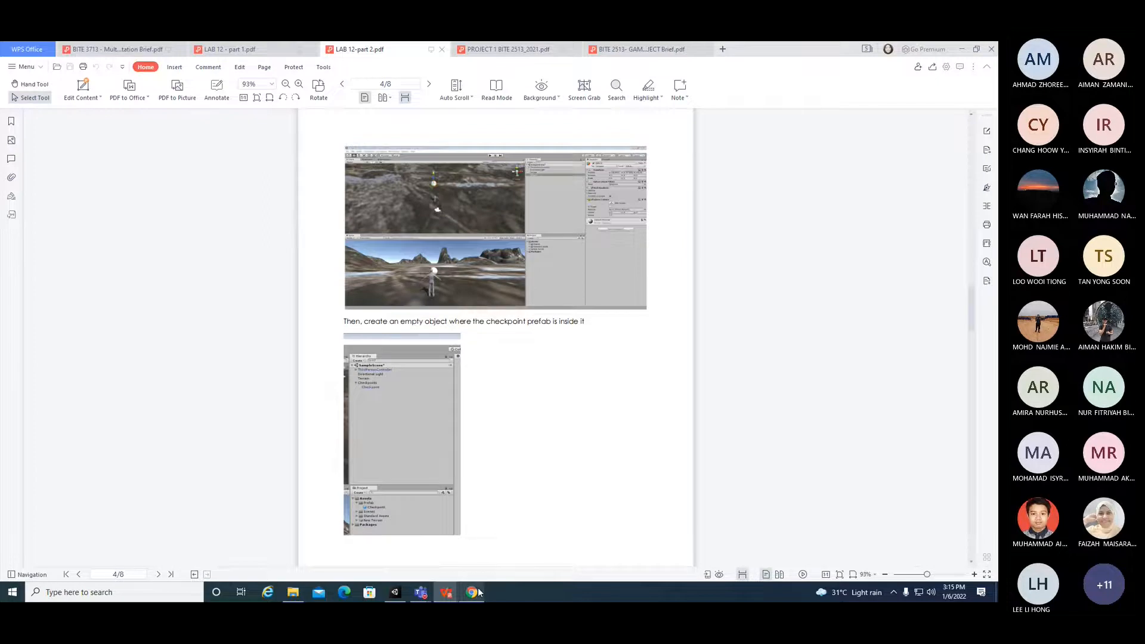
mouse_move(478, 588)
left_click_drag(486, 322, 544, 323)
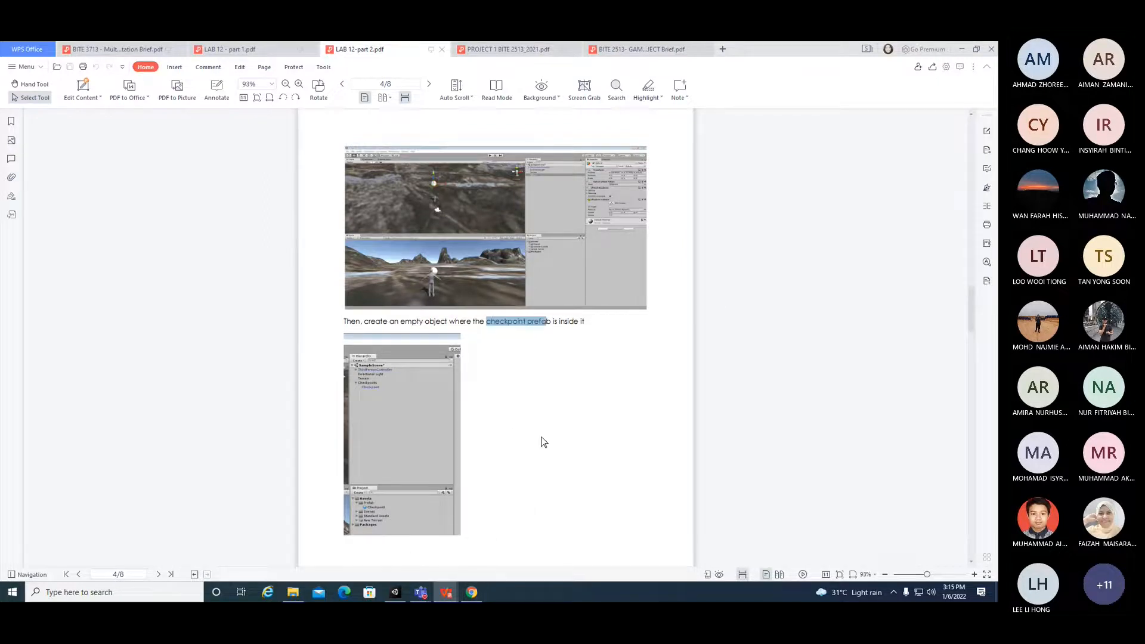
scroll(545, 453, "down", 4)
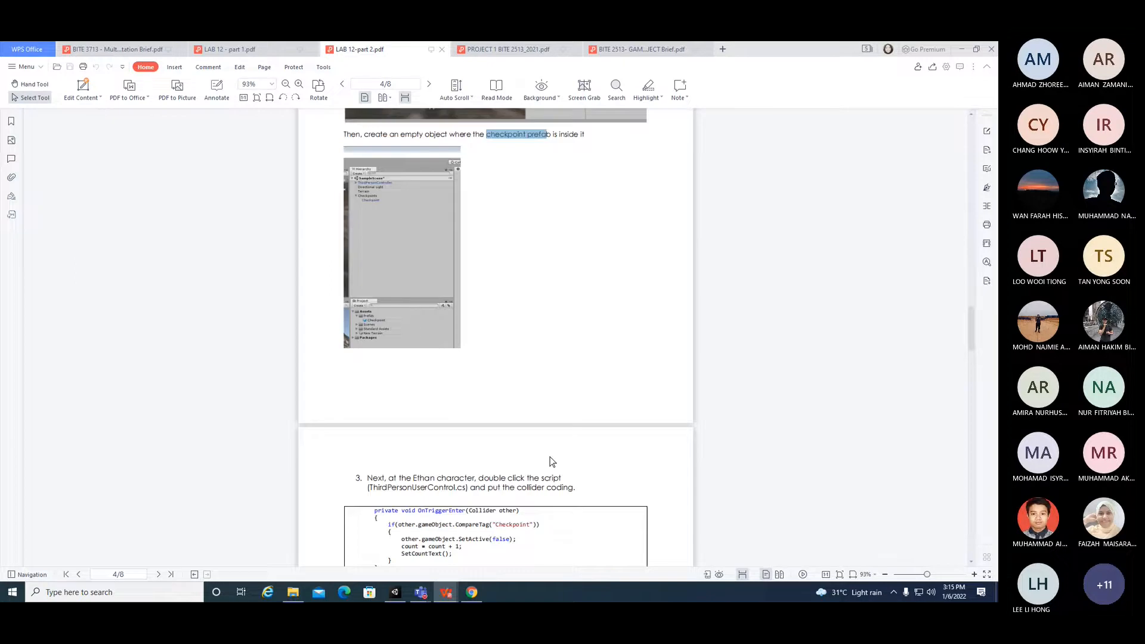
scroll(549, 461, "up", 3)
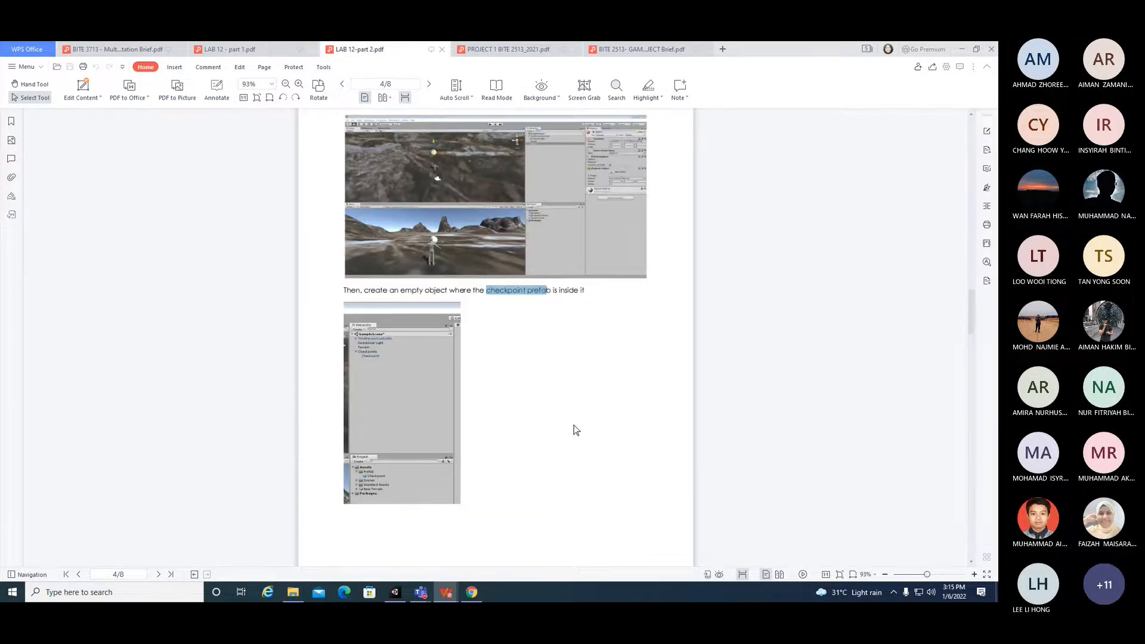
Step: Zoom the PDF to 180% and review the step-by-step setup for terrain, third-person character and checkpoints
left_click(933, 576)
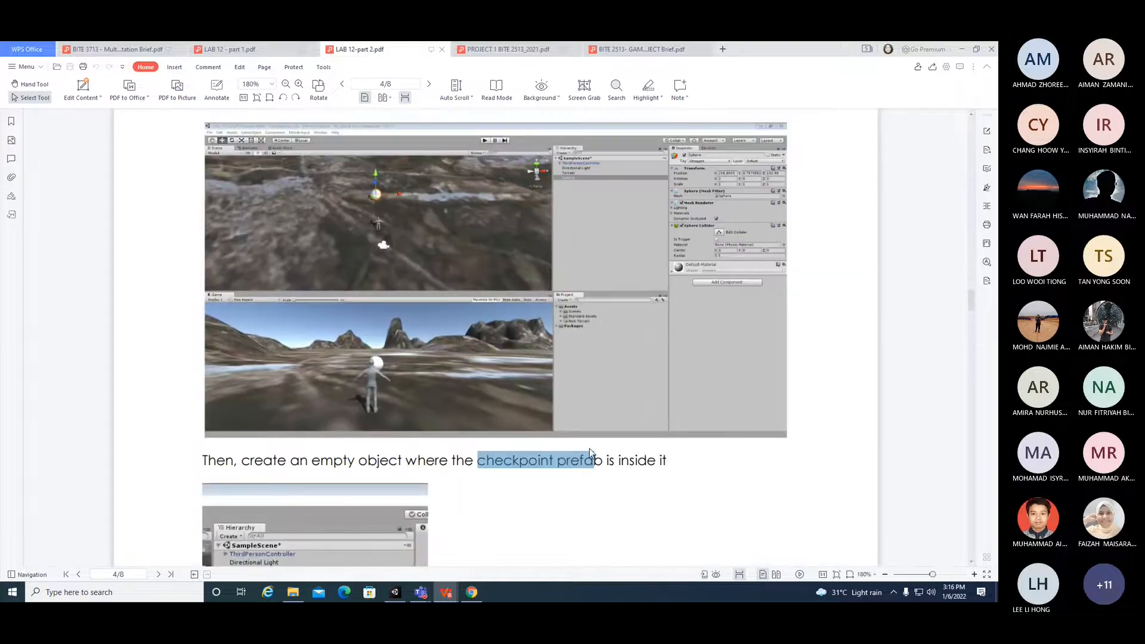
scroll(589, 448, "up", 5)
scroll(589, 453, "up", 9)
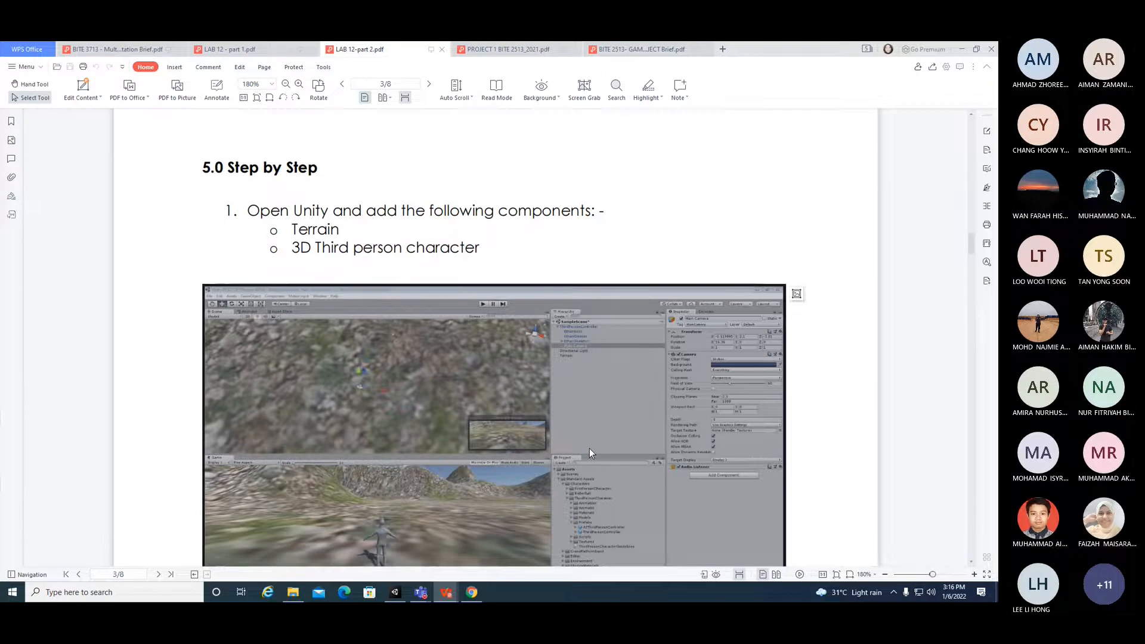
left_click_drag(292, 231, 523, 283)
left_click(327, 243)
scroll(523, 286, "down", 5)
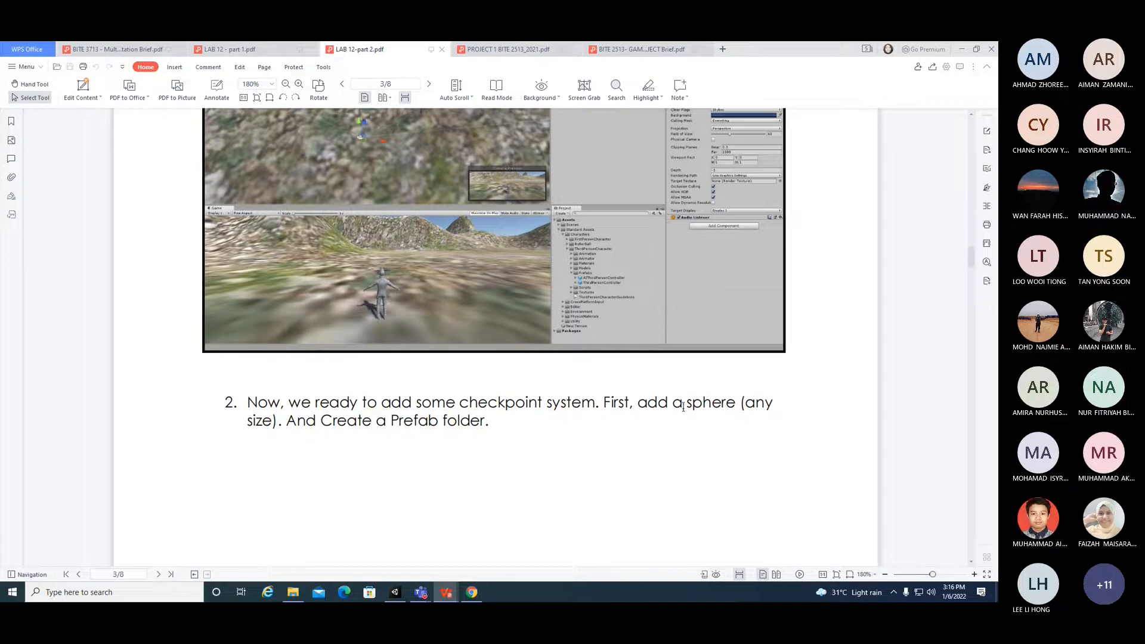
scroll(683, 411, "up", 3)
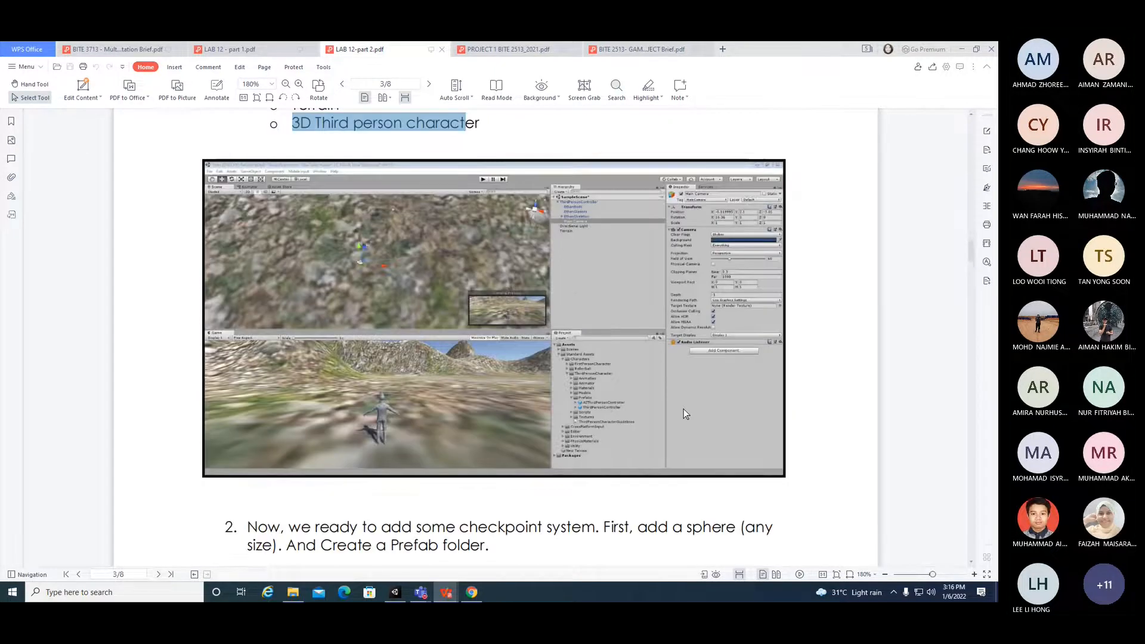
scroll(683, 409, "down", 4)
scroll(684, 409, "down", 12)
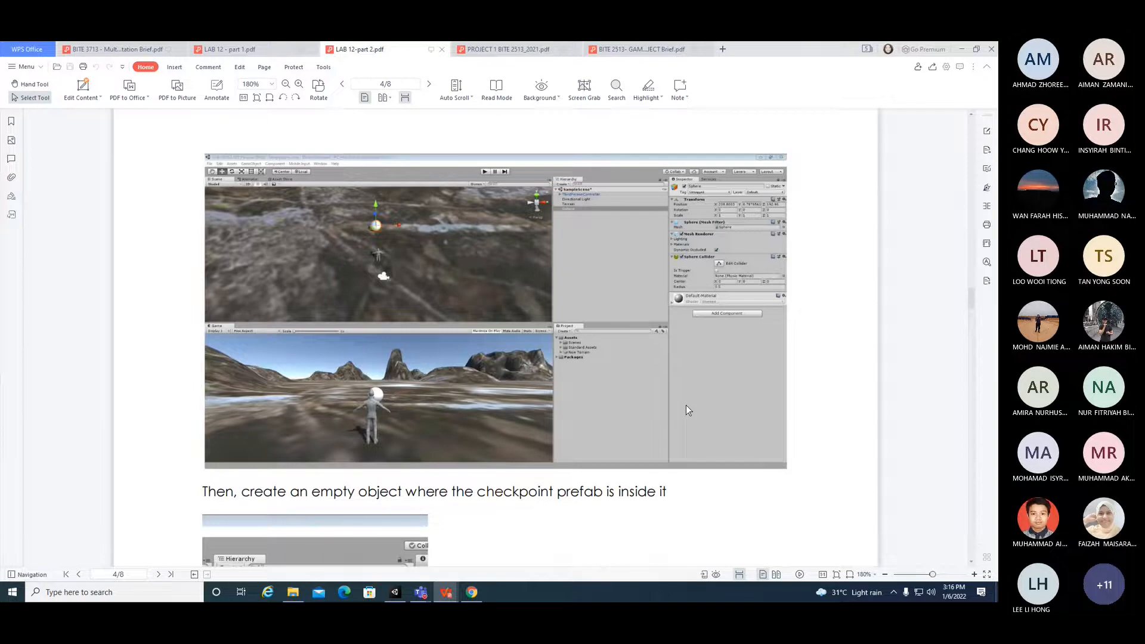
scroll(686, 406, "down", 3)
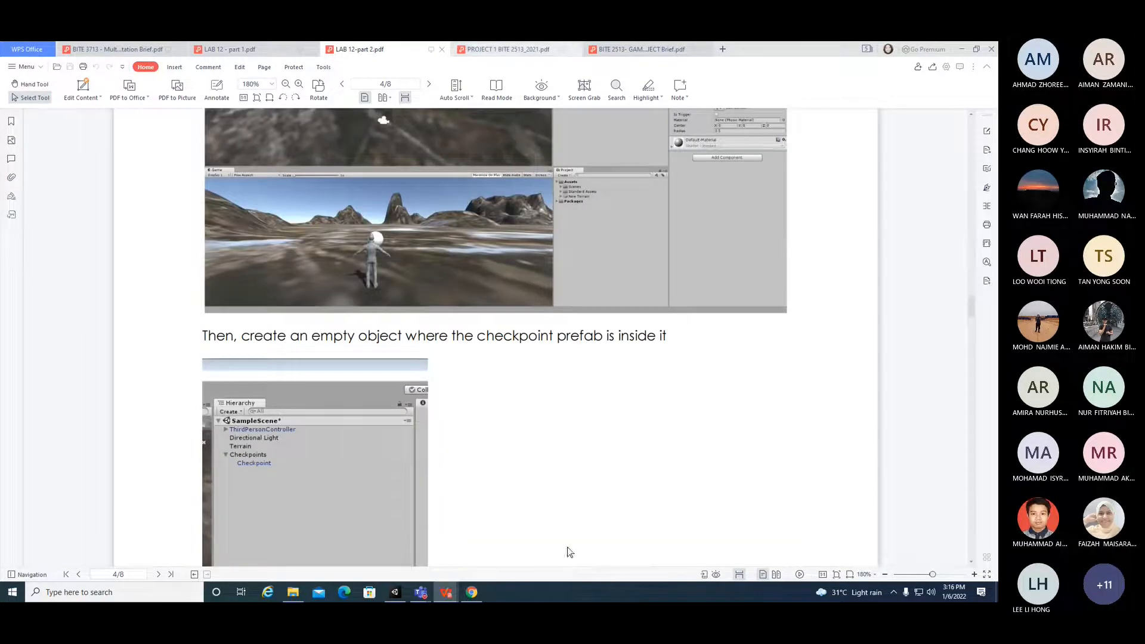
Step: Return to Unity, select the Character and move it to about Y 6.43 and Z 70.92 in the Scene view
left_click(399, 593)
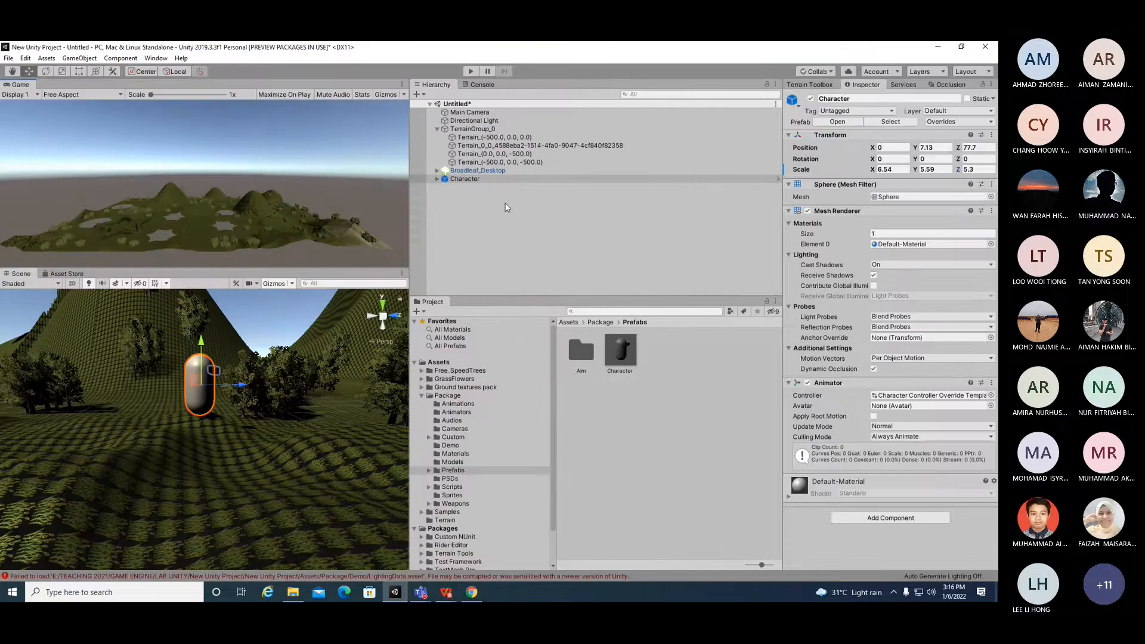
left_click(454, 181)
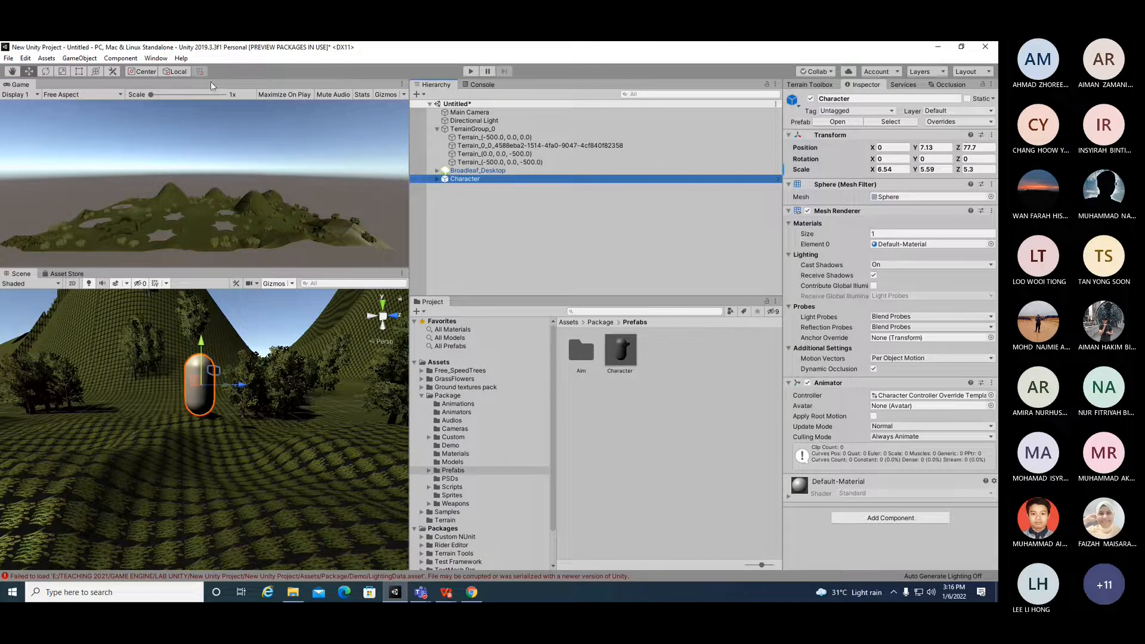
left_click_drag(240, 385, 208, 389)
mouse_move(163, 343)
left_mouse_down()
mouse_move(162, 357)
mouse_move(166, 347)
left_mouse_up()
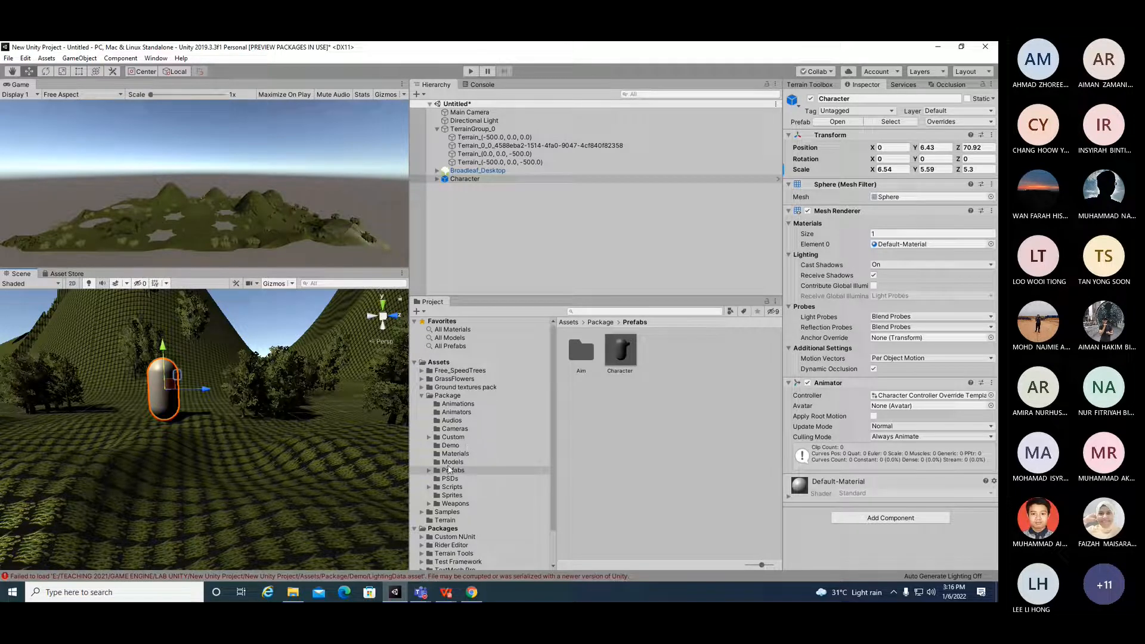
Step: Open the Package Scripts folder and inspect the PlayerMovement and PlayerMovementControllersUI scripts
left_click(460, 488)
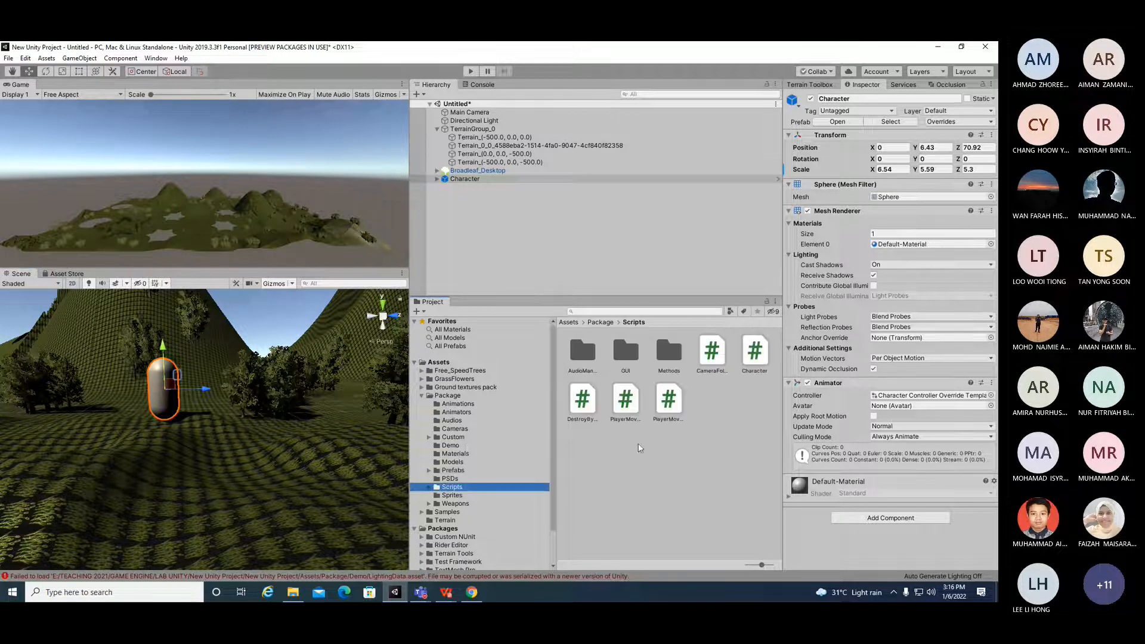
mouse_move(553, 411)
left_mouse_down()
mouse_move(462, 413)
mouse_move(553, 417)
left_mouse_up()
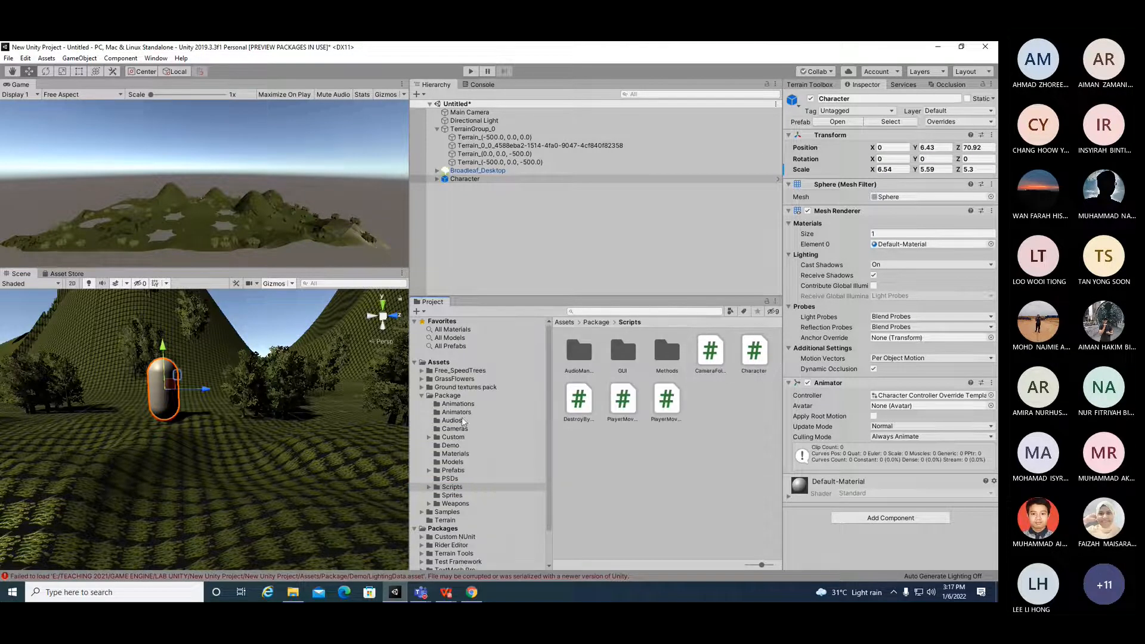
left_click_drag(409, 413, 369, 410)
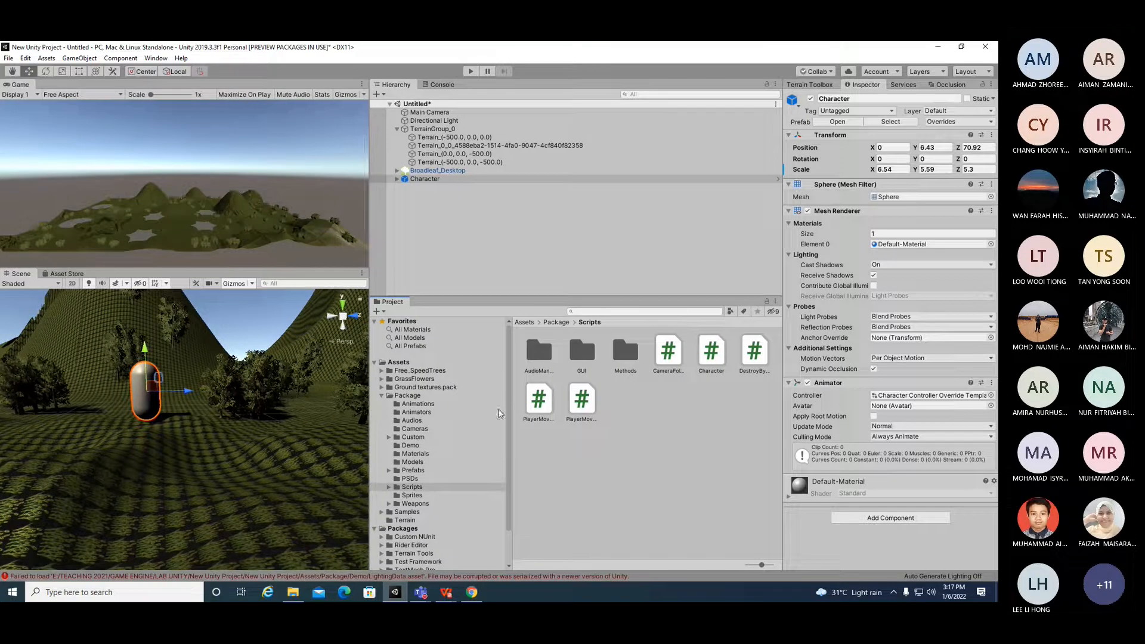
left_click_drag(512, 414, 416, 419)
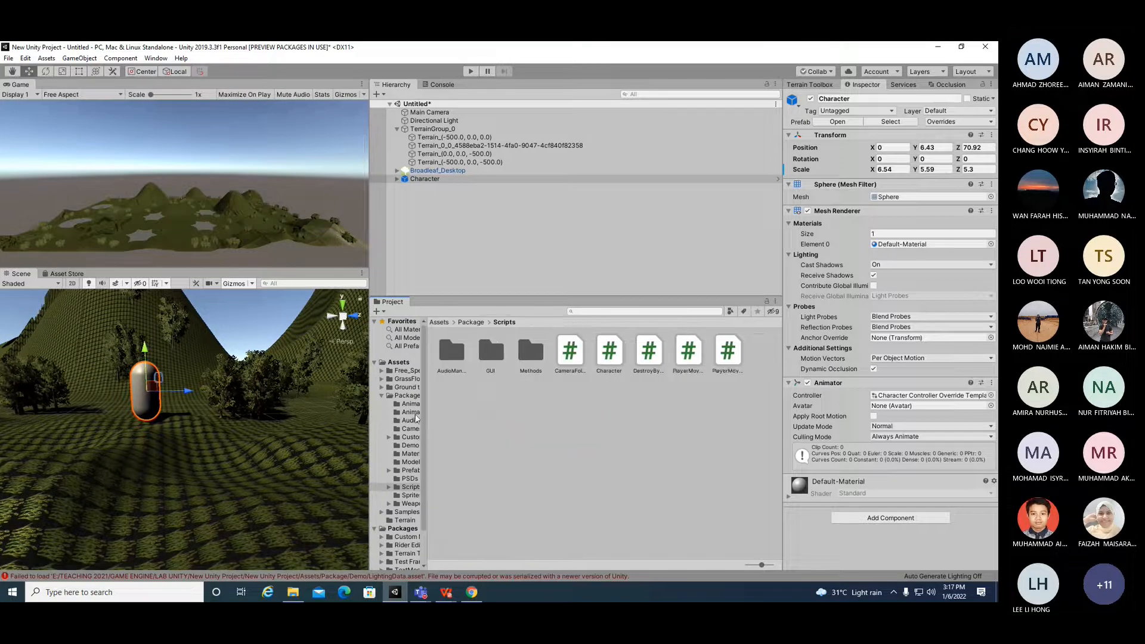
left_click(692, 361)
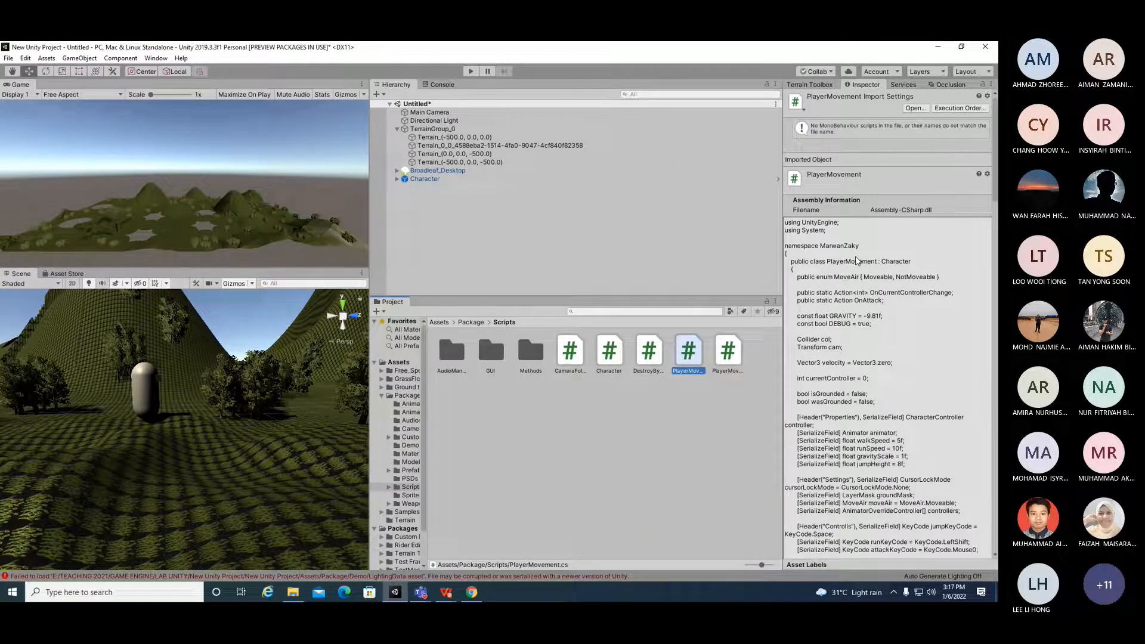
left_click(733, 360)
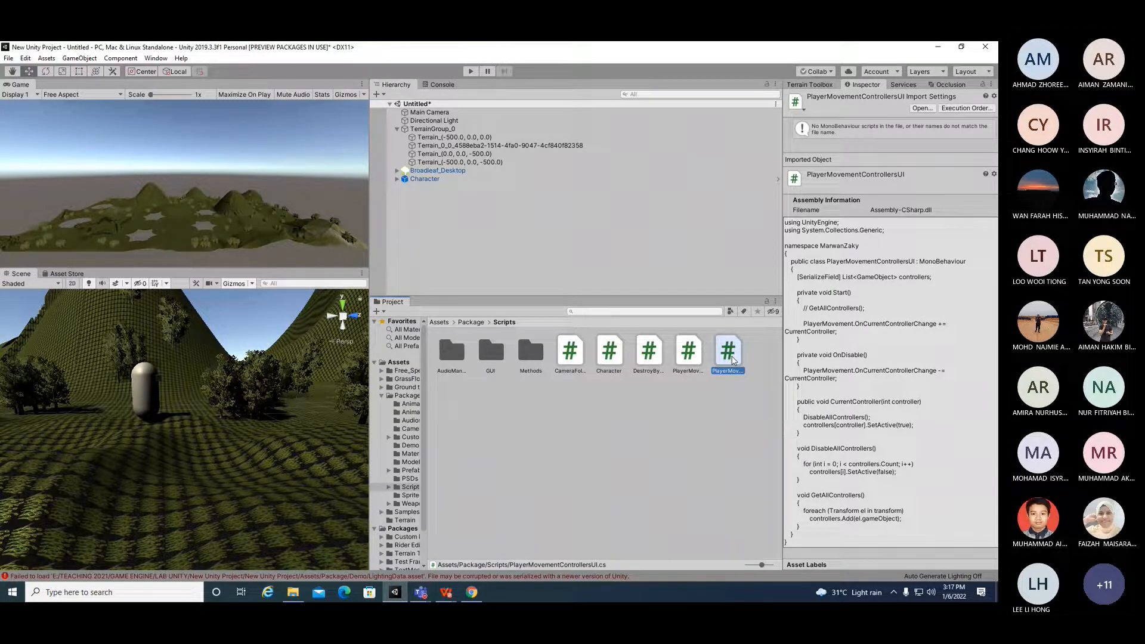
Step: Try to enter Play mode and review the compile errors listed in the Console
left_click(471, 72)
left_click(439, 84)
scroll(489, 216, "up", 10)
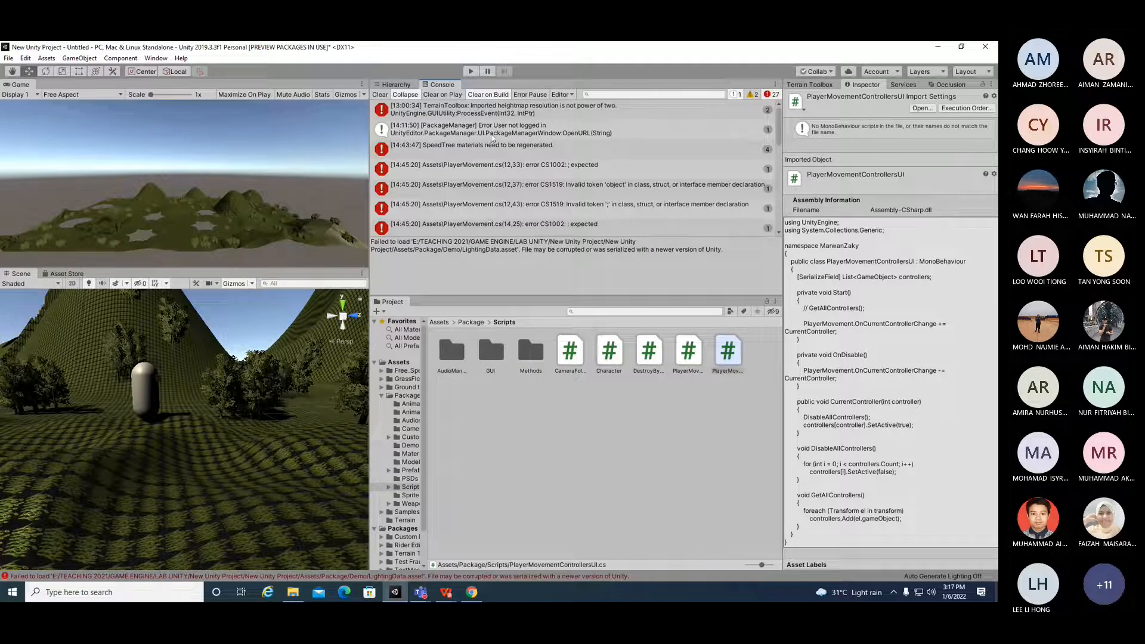
left_click(492, 150)
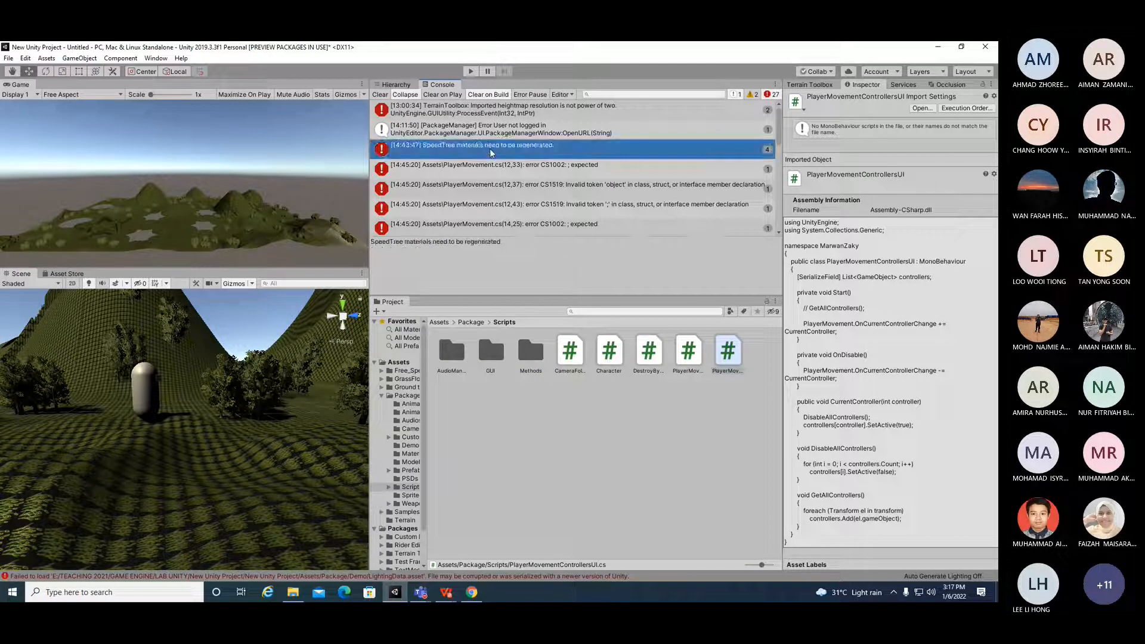
scroll(501, 194, "down", 5)
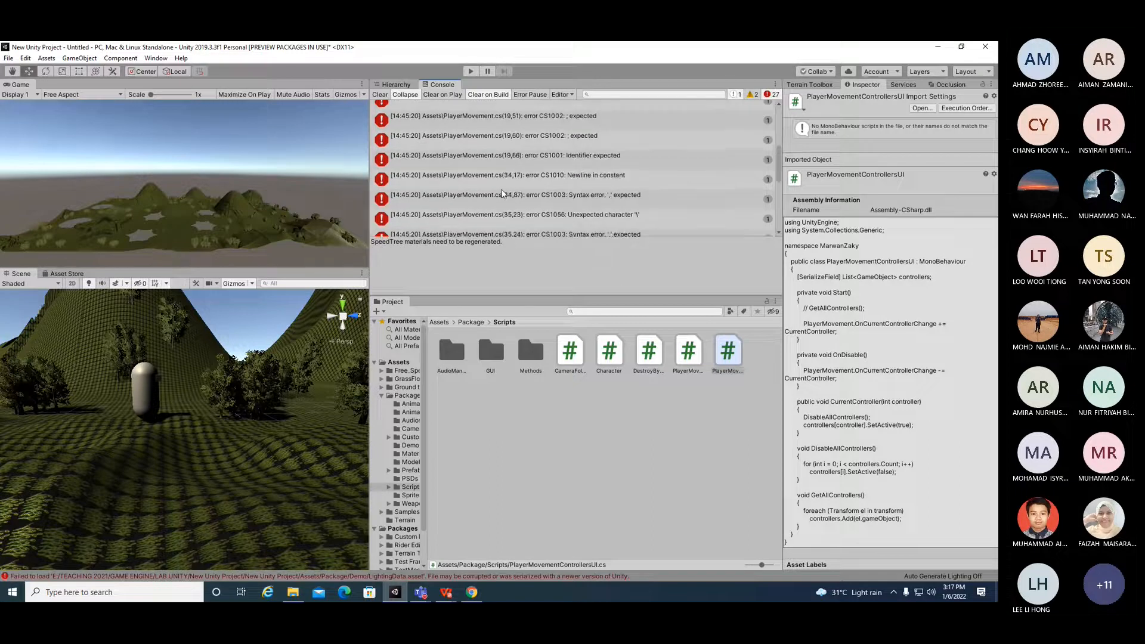
scroll(503, 193, "up", 2)
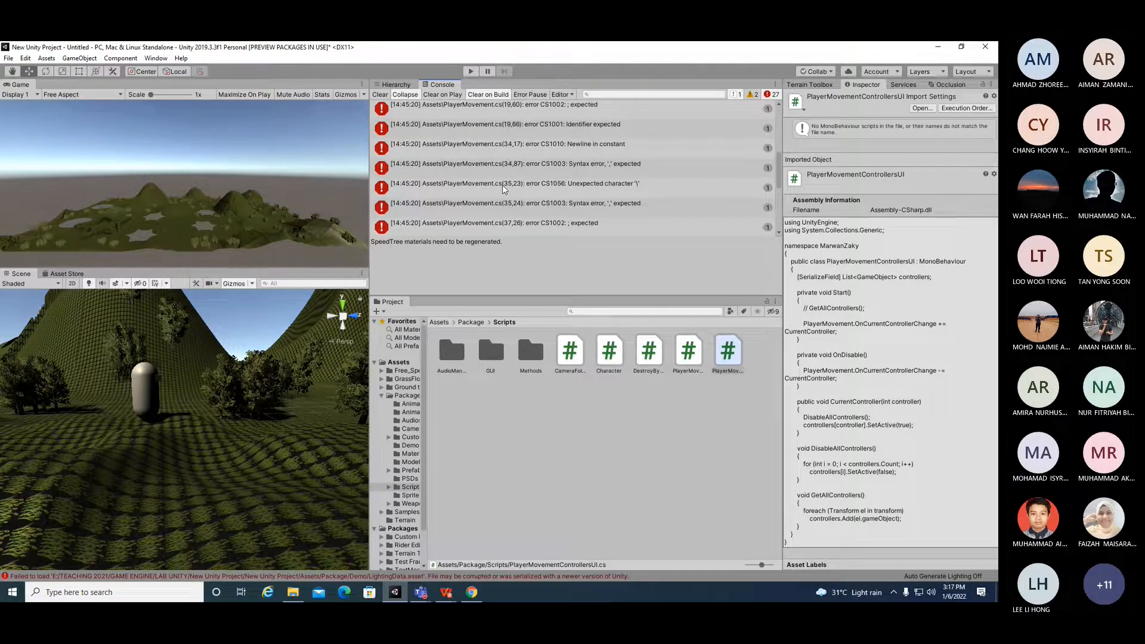
scroll(503, 189, "up", 2)
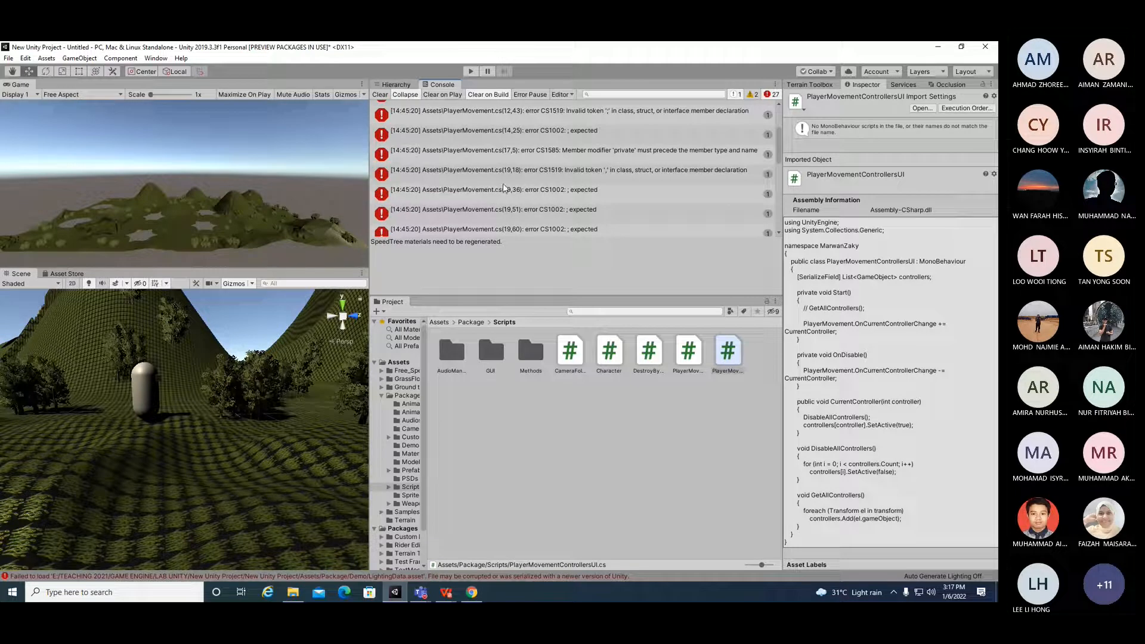
scroll(504, 186, "up", 1)
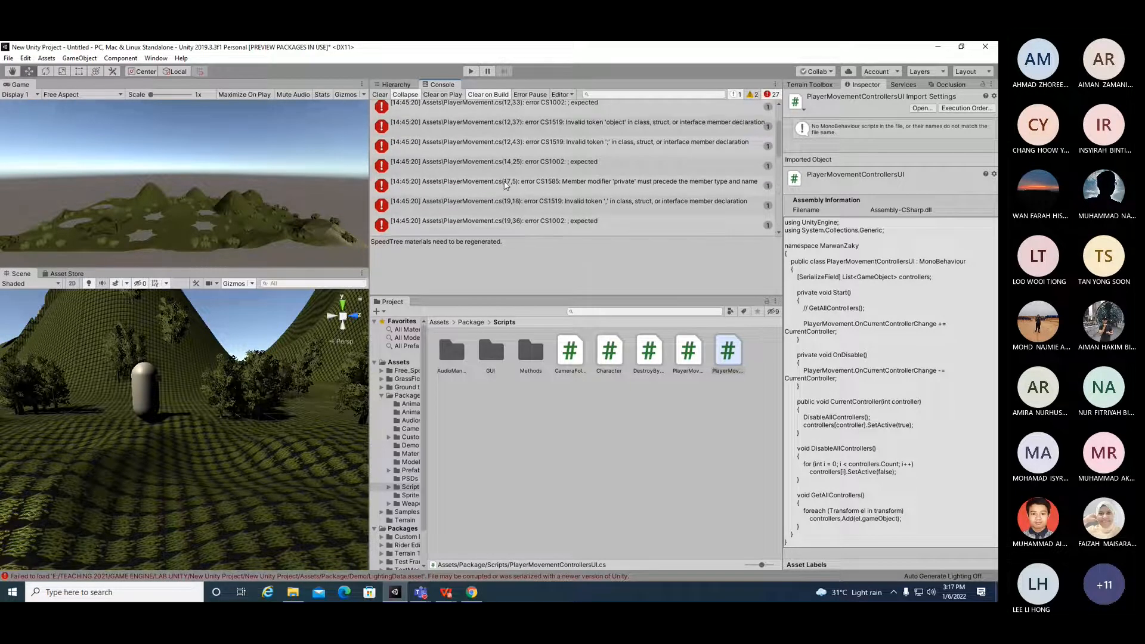
scroll(504, 185, "up", 2)
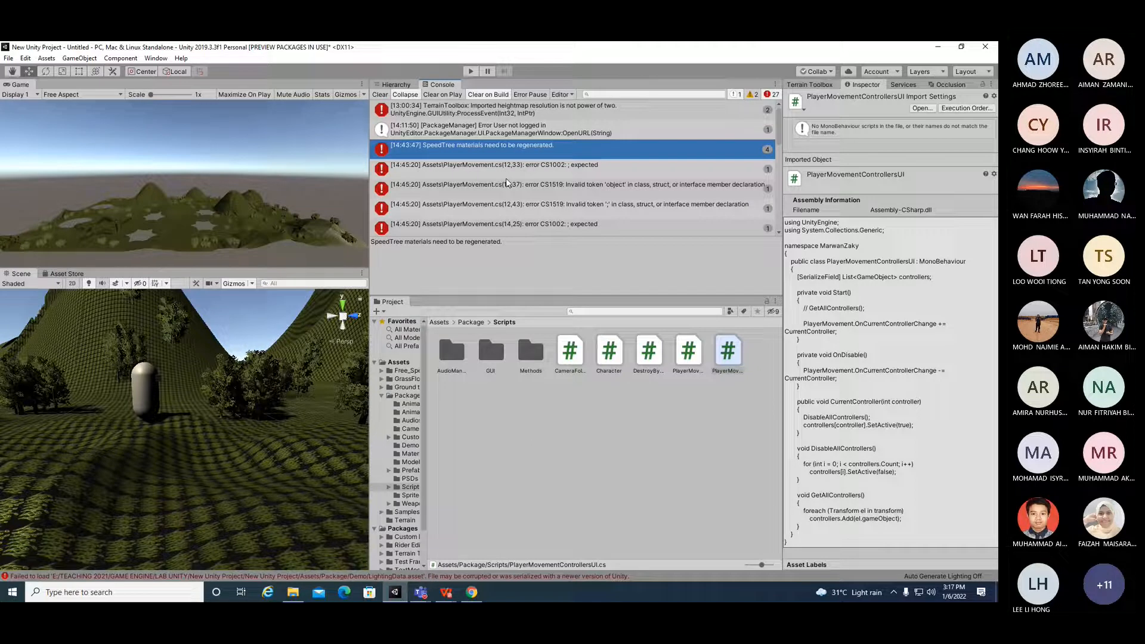
Step: Delete the faulty PlayerMovement.cs script from the Assets folder
left_click(520, 172)
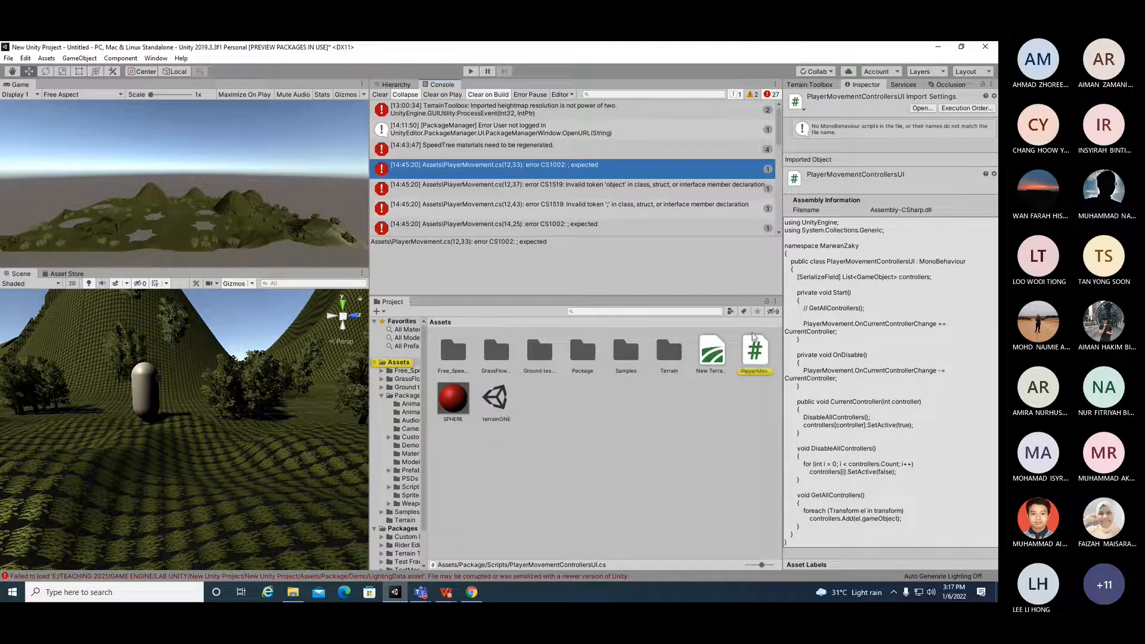
right_click(755, 355)
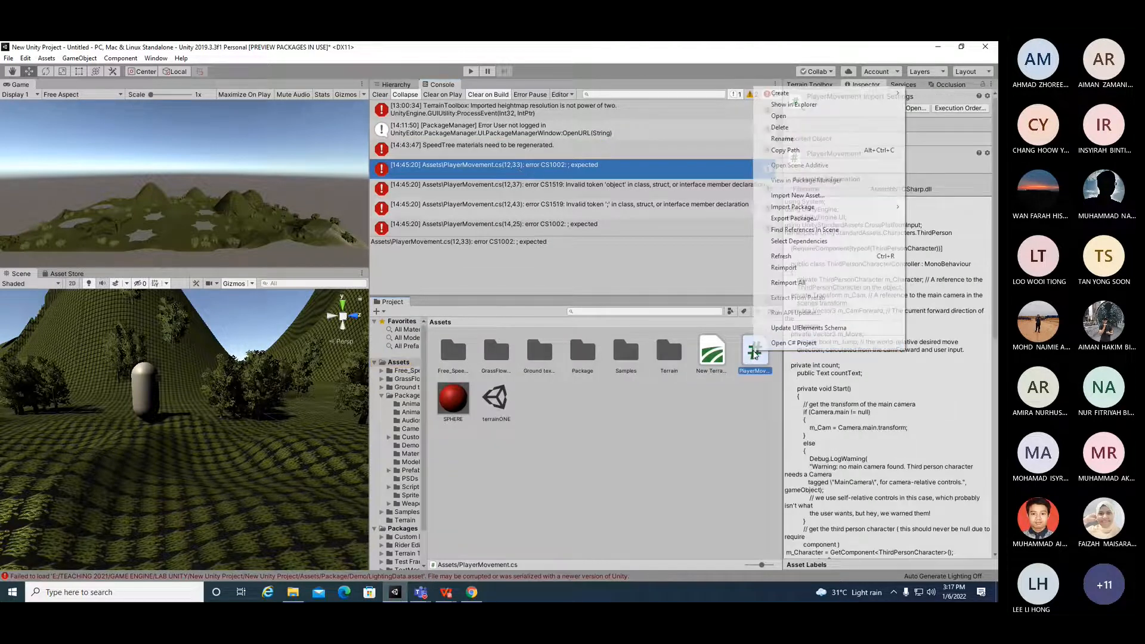
left_click(780, 127)
left_click(534, 337)
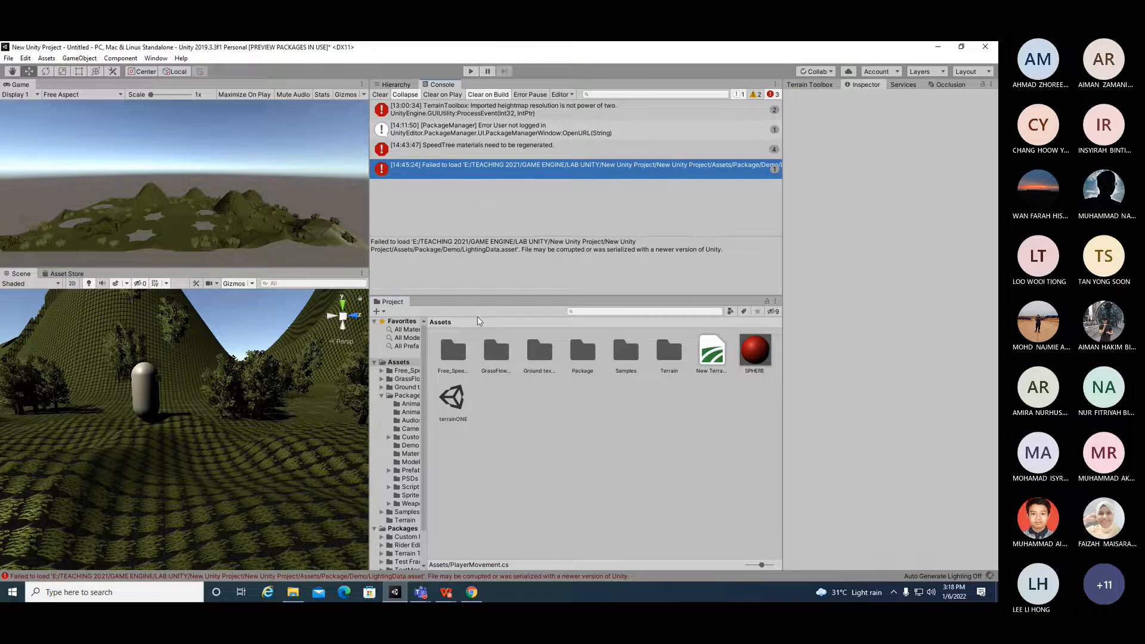
Step: Test the scene in Play mode, looking around the terrain and at the Character, and stop playback
left_click(470, 71)
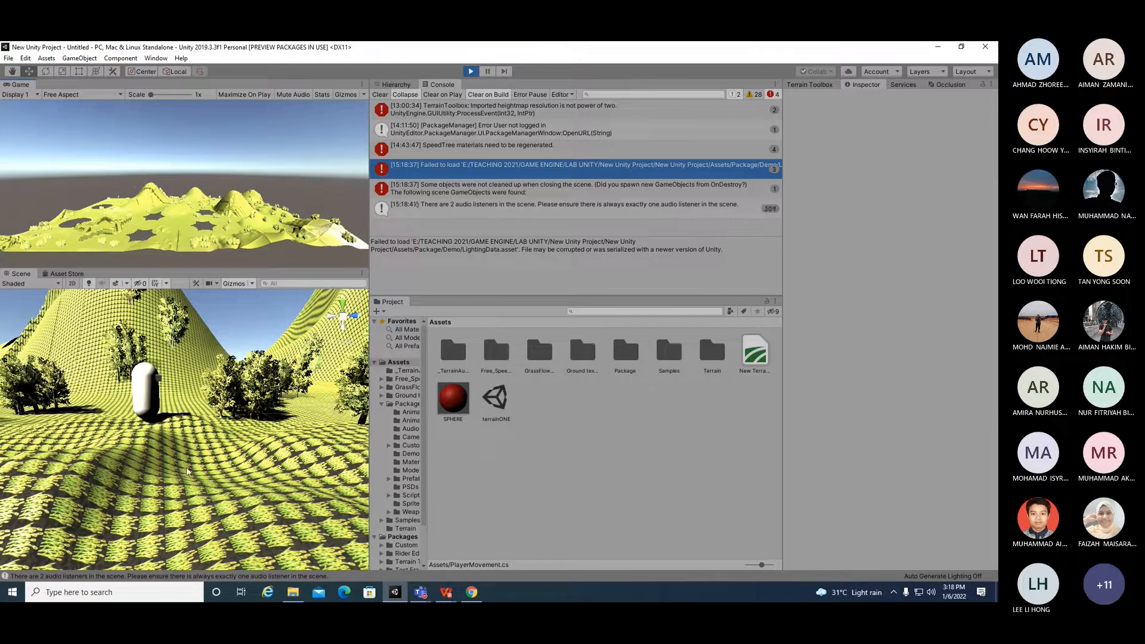
scroll(189, 470, "down", 2)
scroll(189, 470, "down", 2)
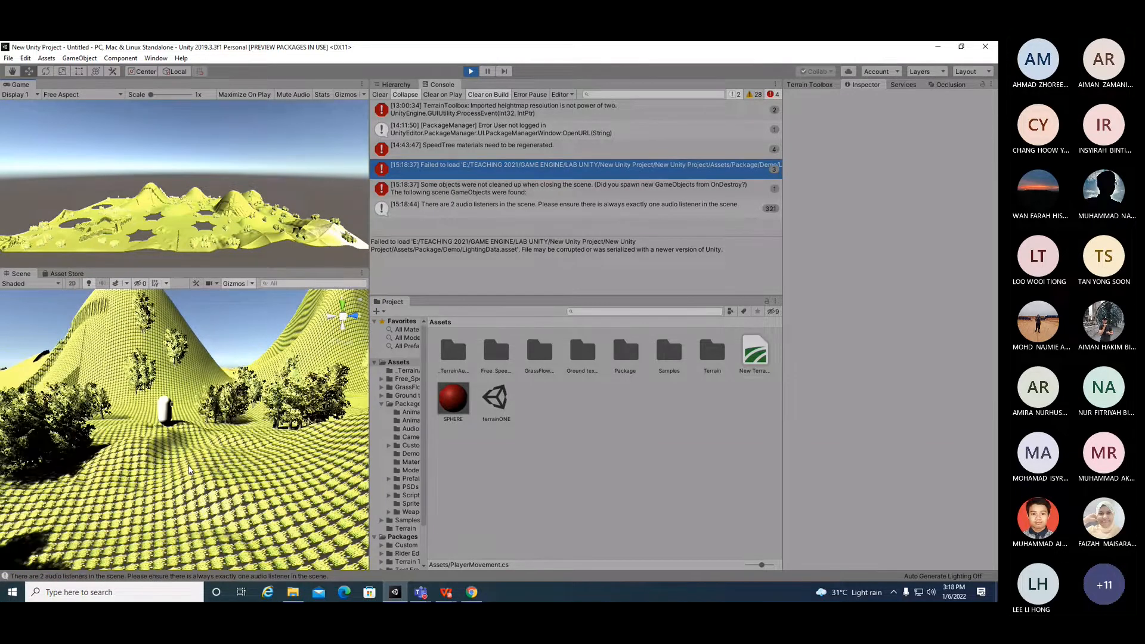
scroll(190, 469, "up", 1)
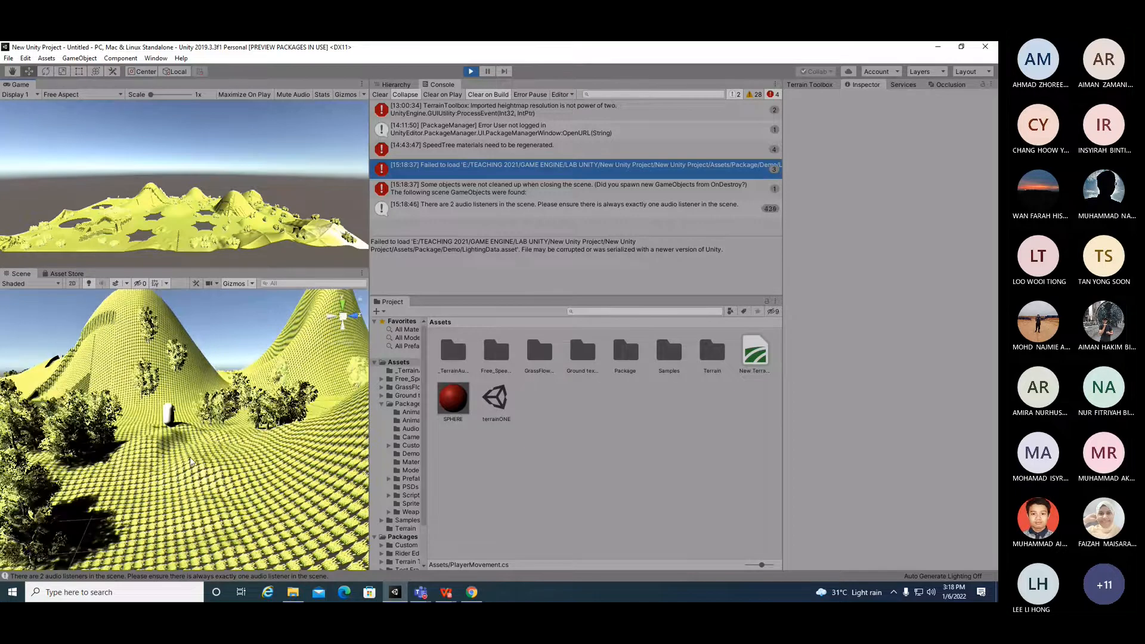
scroll(190, 463, "down", 5)
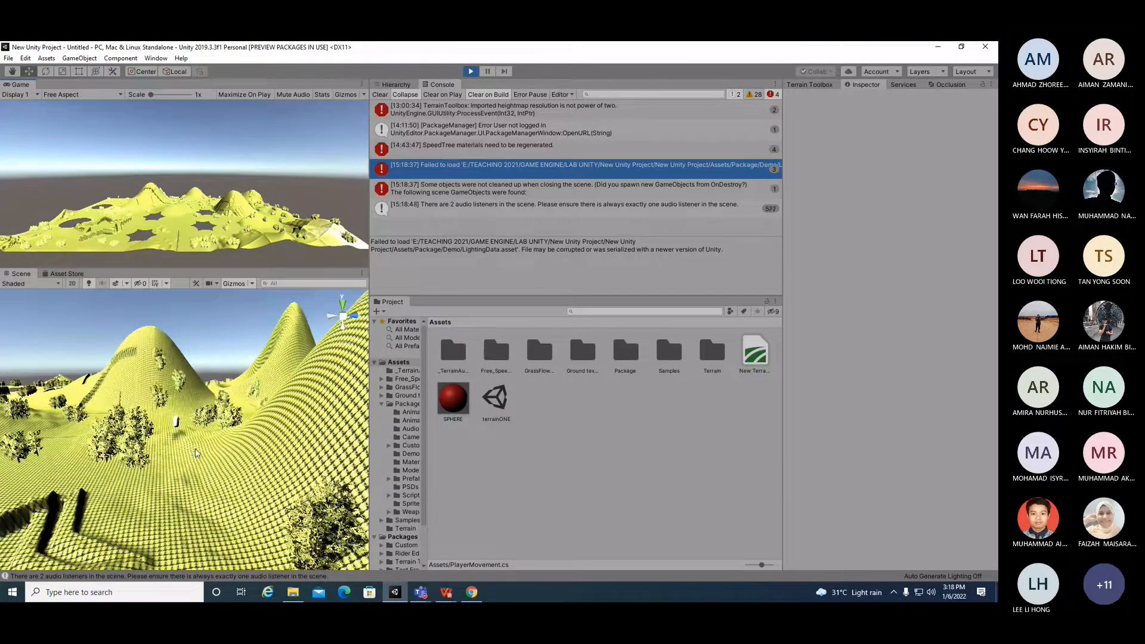
left_click_drag(370, 334, 764, 331)
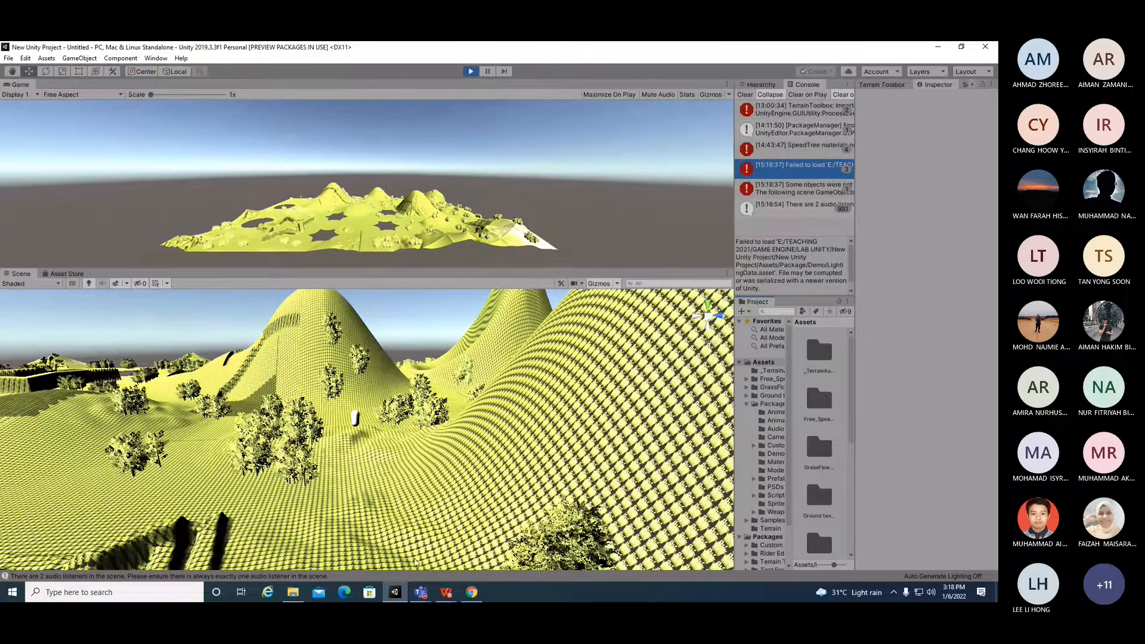
key("alt")
left_click_drag(421, 533, 344, 546, "alt")
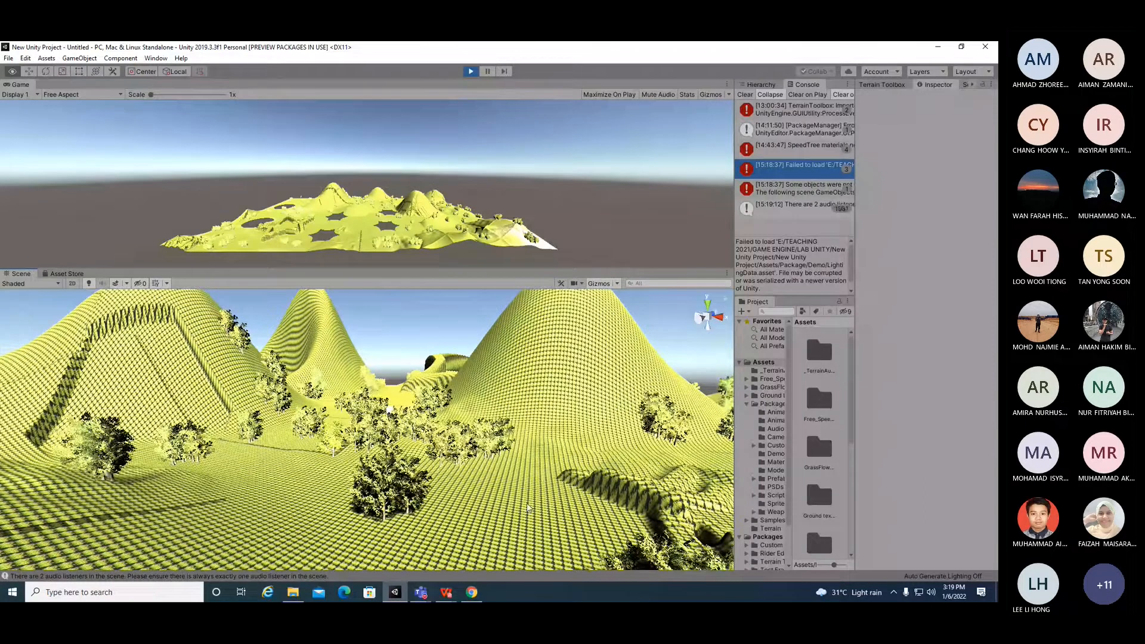
left_click_drag(551, 478, 389, 503, "alt")
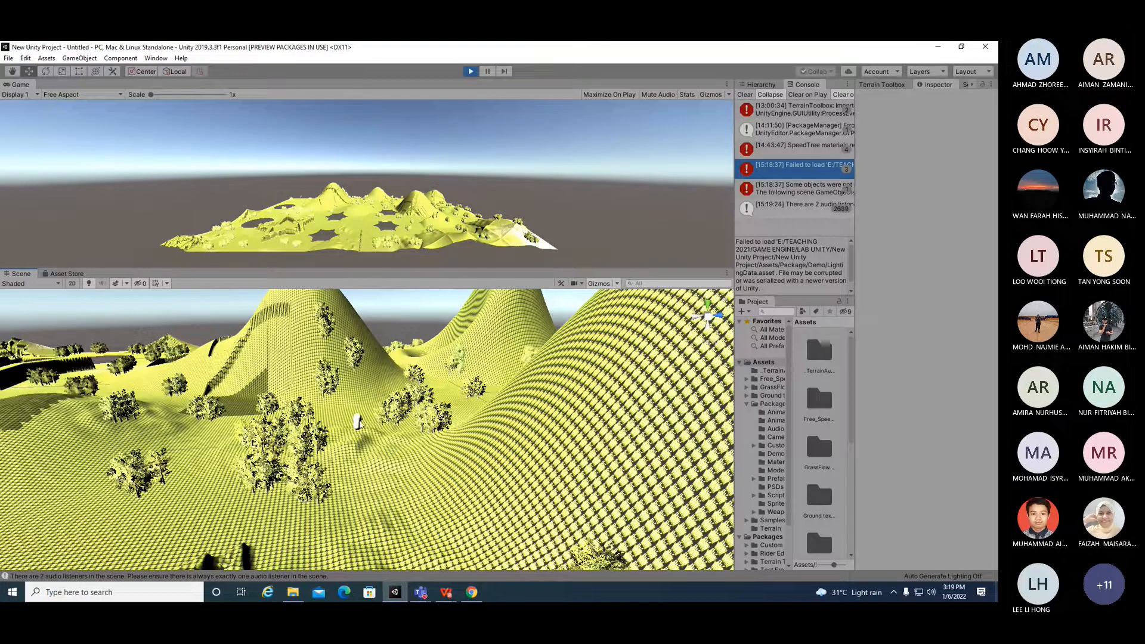
left_click(358, 423)
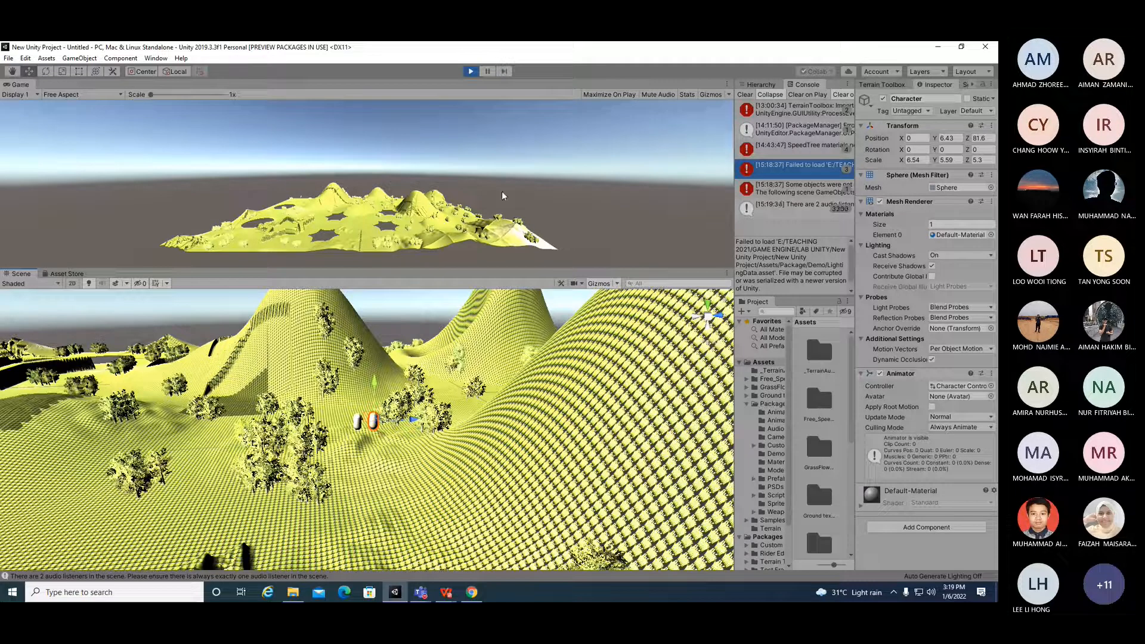
left_click(471, 72)
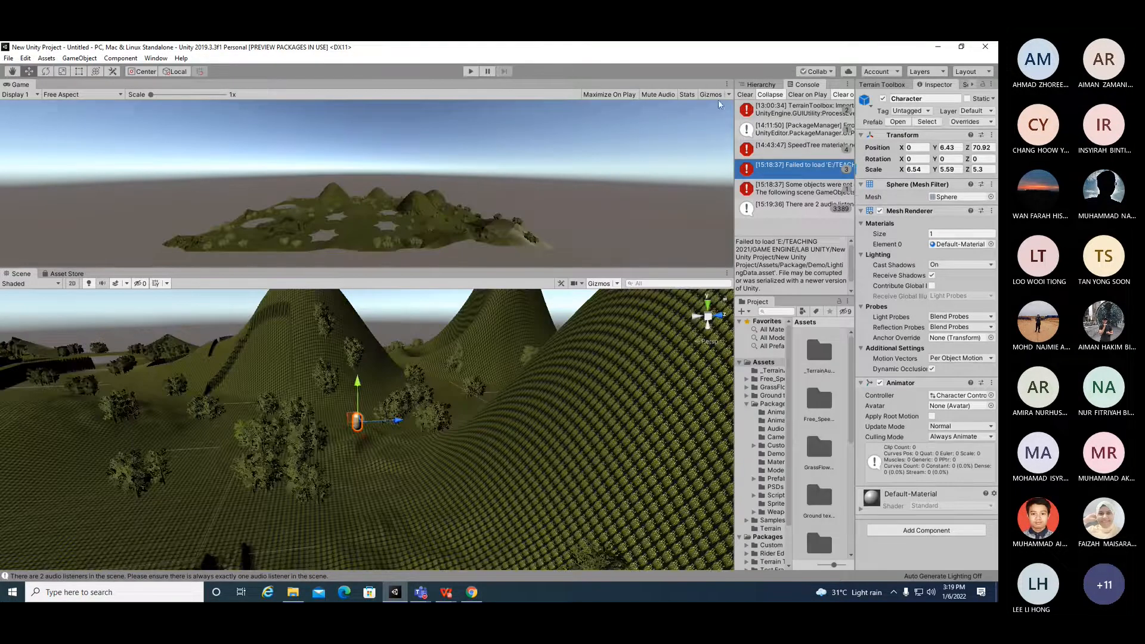
Step: Frame the Character in the Scene view and lower it to a Y position of about 5
left_click(760, 84)
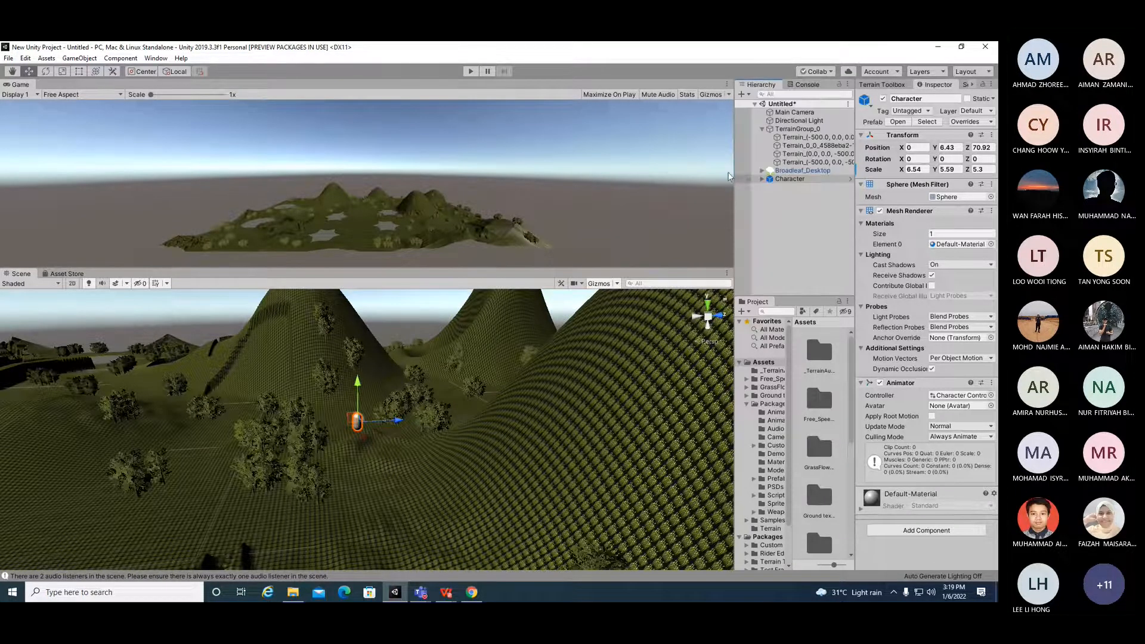
left_click_drag(737, 169, 643, 169)
left_click(670, 179)
left_click(676, 196)
left_click(670, 179)
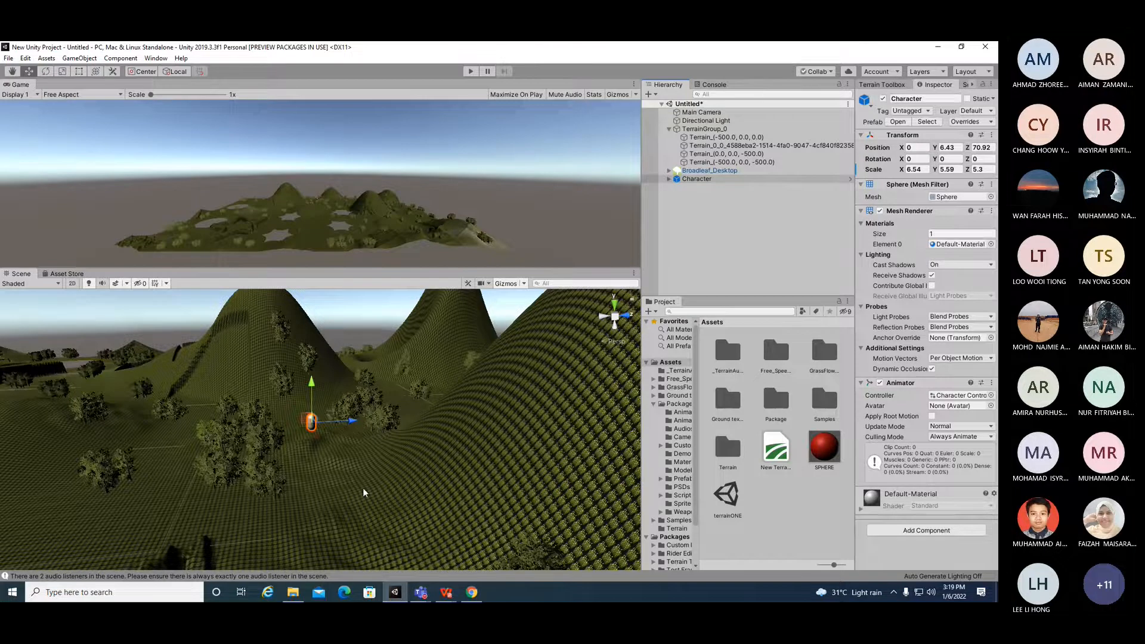
key("f")
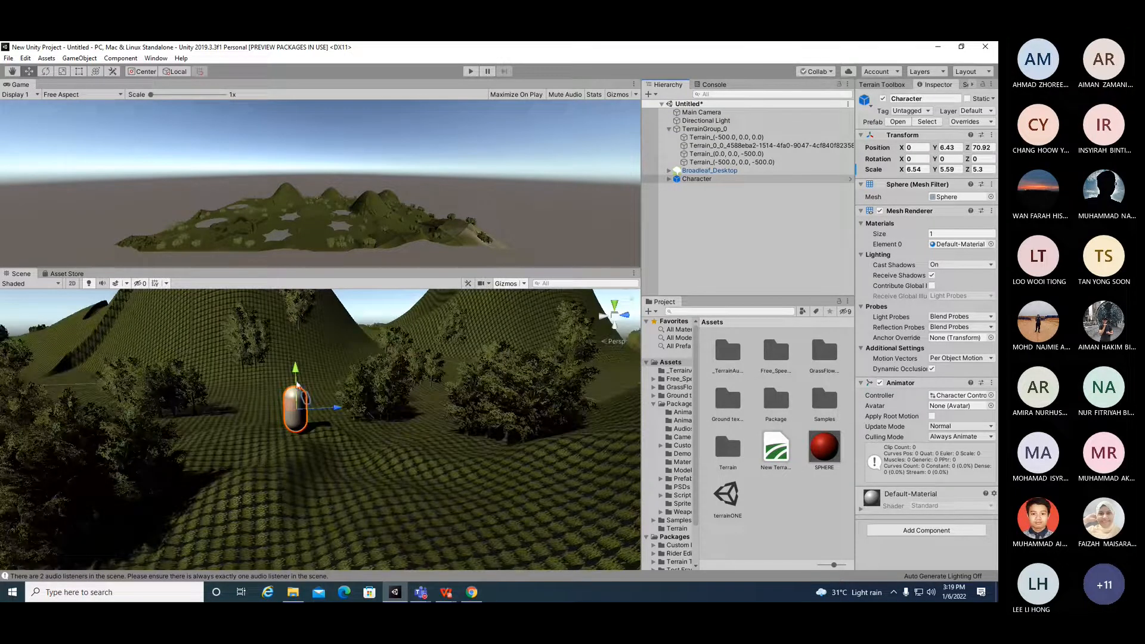
mouse_move(296, 385)
left_mouse_down()
mouse_move(297, 411)
mouse_move(303, 380)
mouse_move(312, 393)
left_mouse_up()
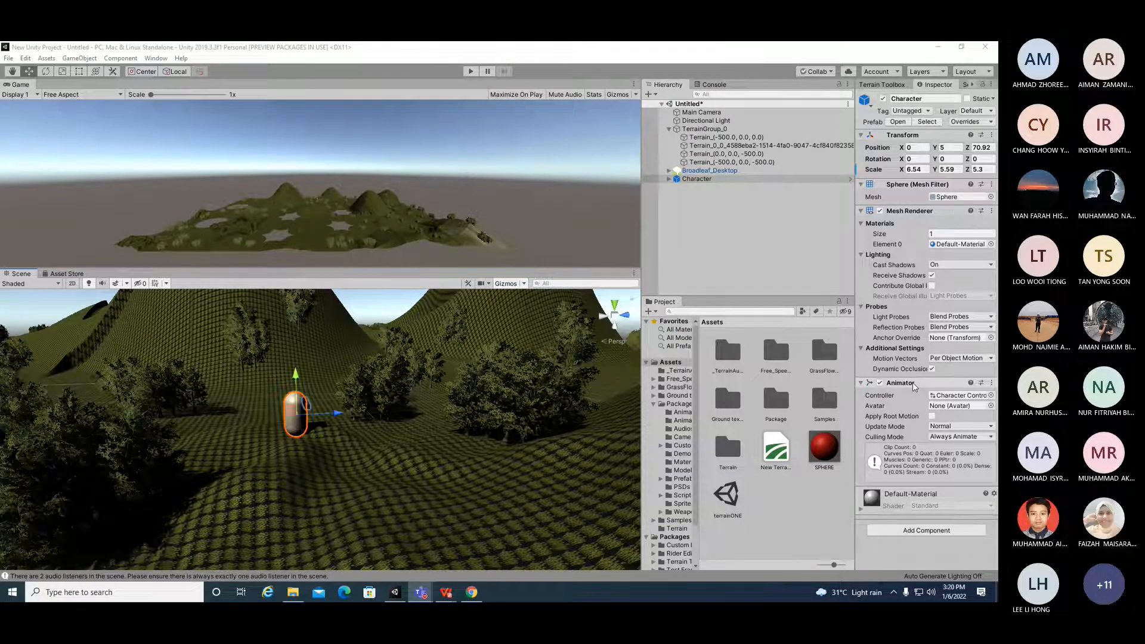
Step: Browse the Character's Add Component list and expand the Character in the Hierarchy to inspect its child objects
left_click(954, 527)
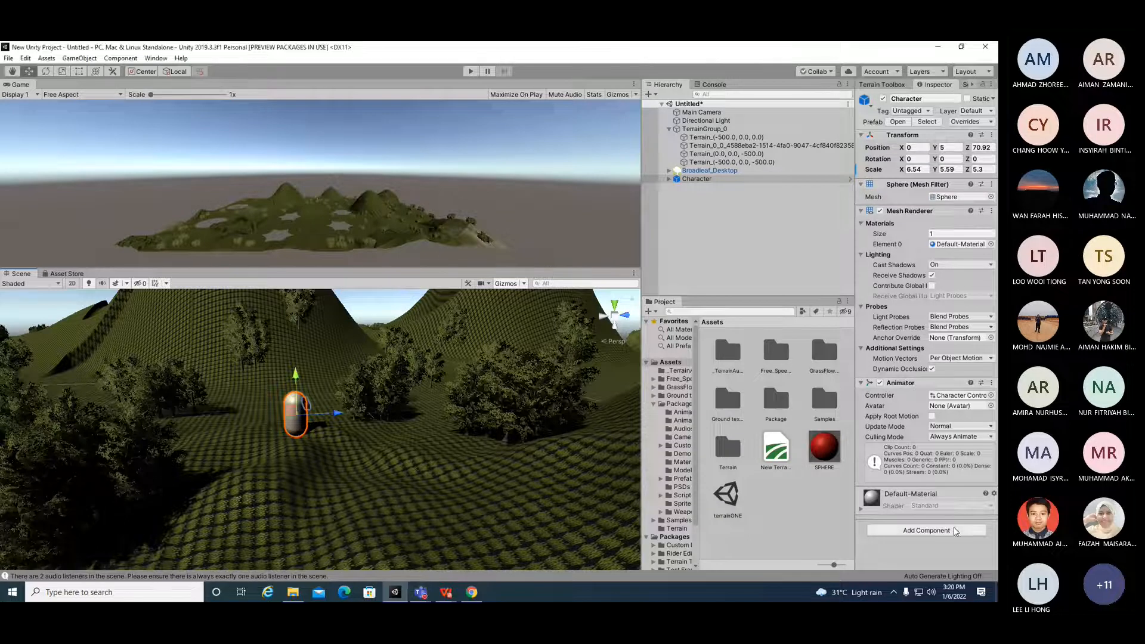
left_click(814, 233)
left_click(669, 179)
left_click(678, 196)
left_click(677, 196)
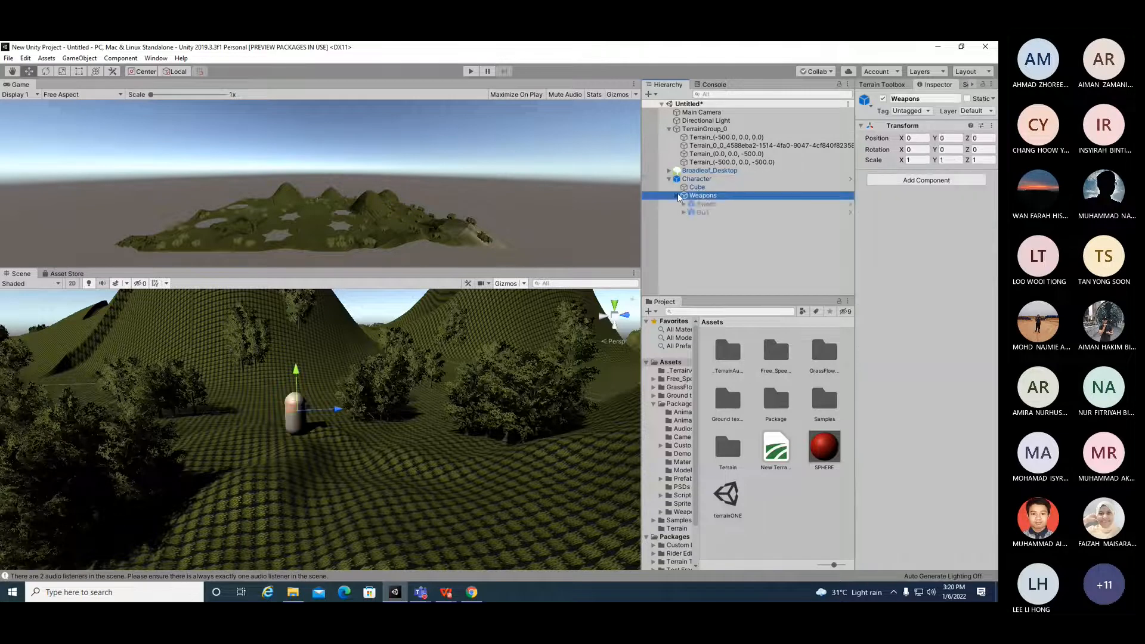
left_click(669, 179)
left_click(742, 180)
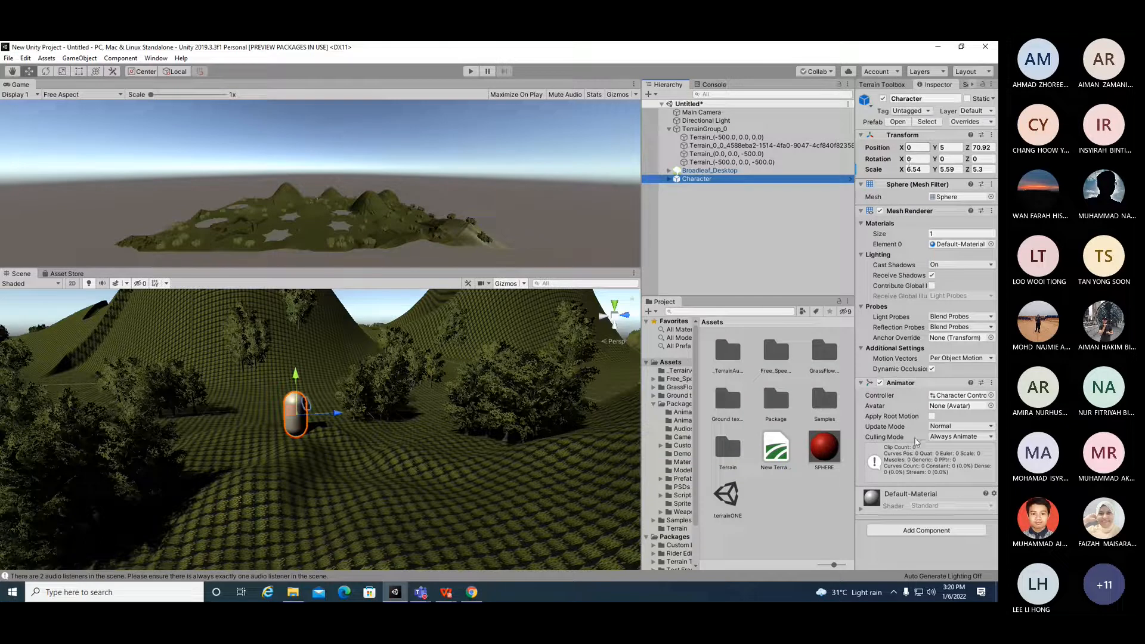
Step: Add a Box Collider component to the Character, then remove it again
left_click(950, 530)
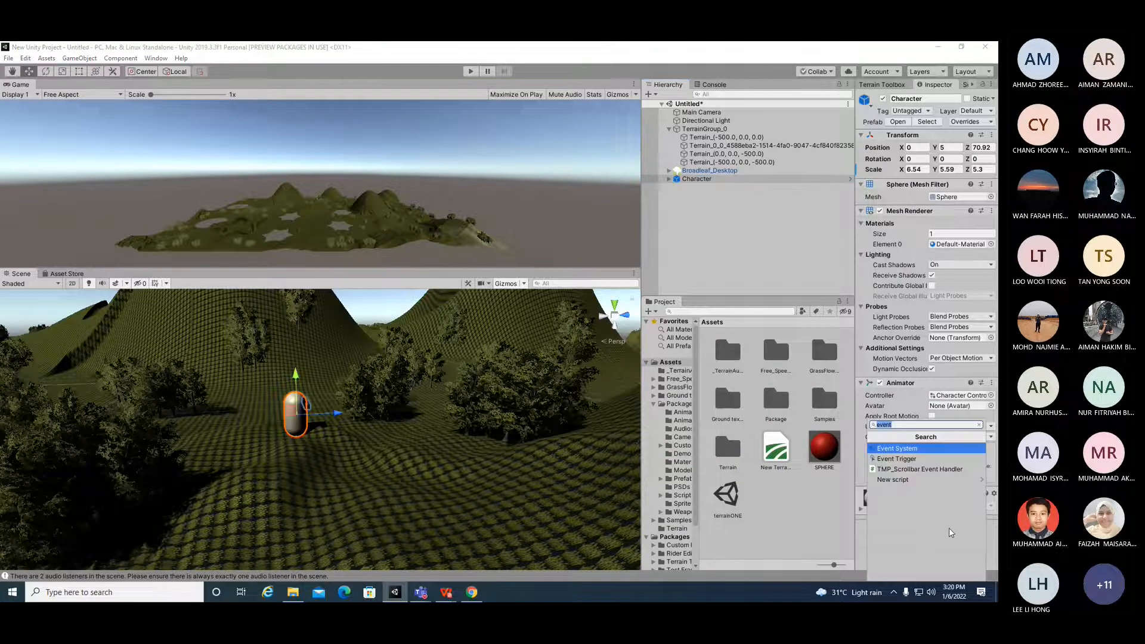
type("collider")
key("Return")
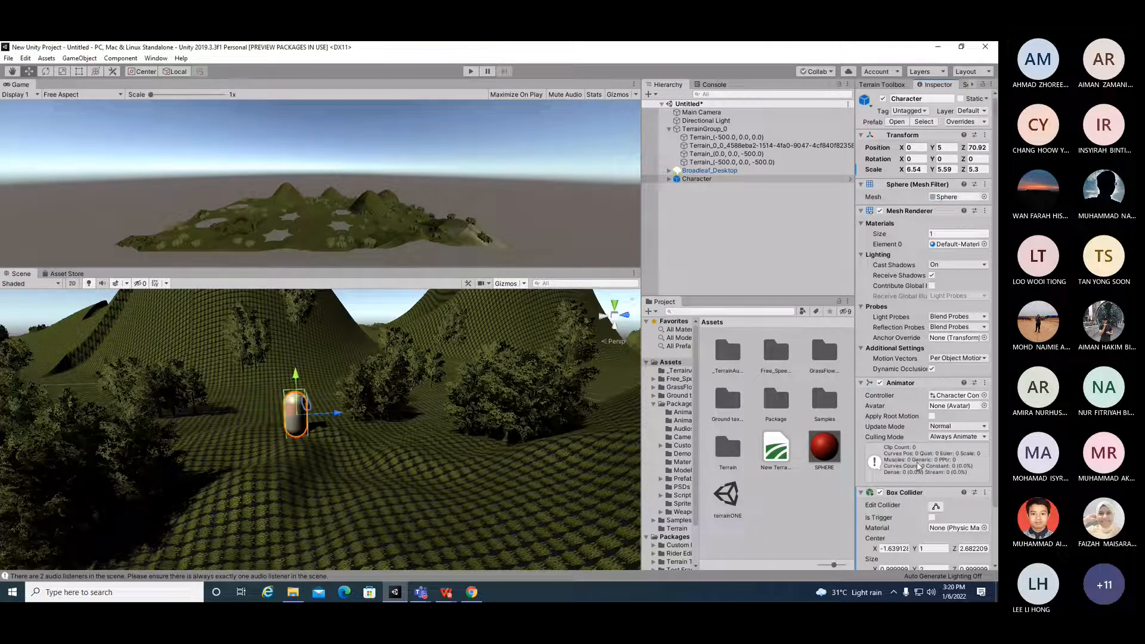
scroll(920, 467, "down", 3)
left_click(915, 430)
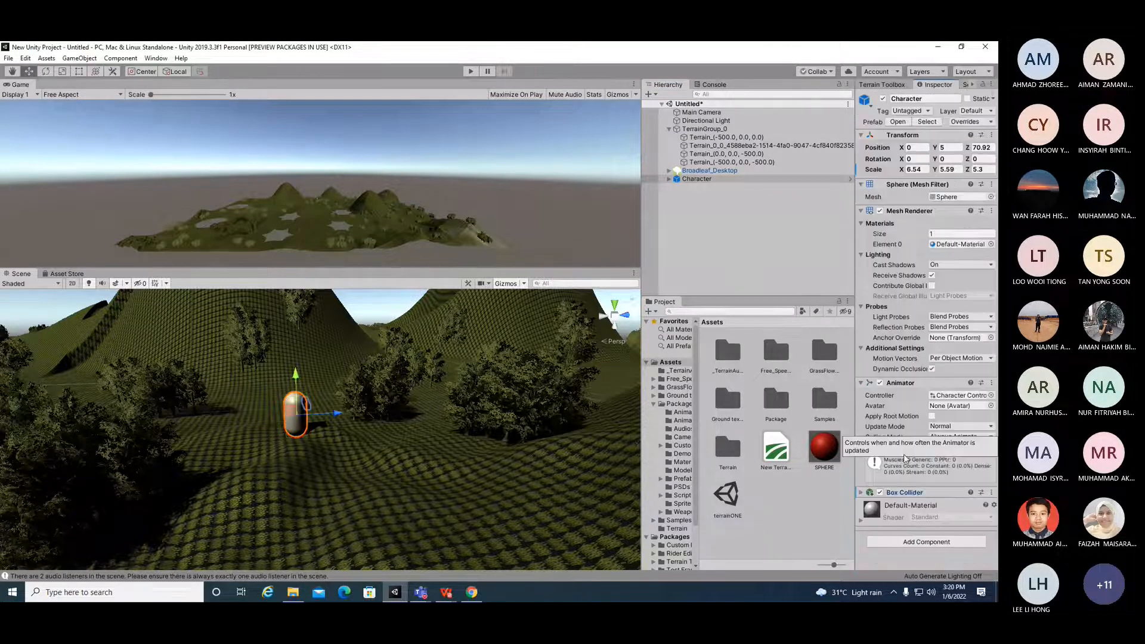
right_click(961, 491)
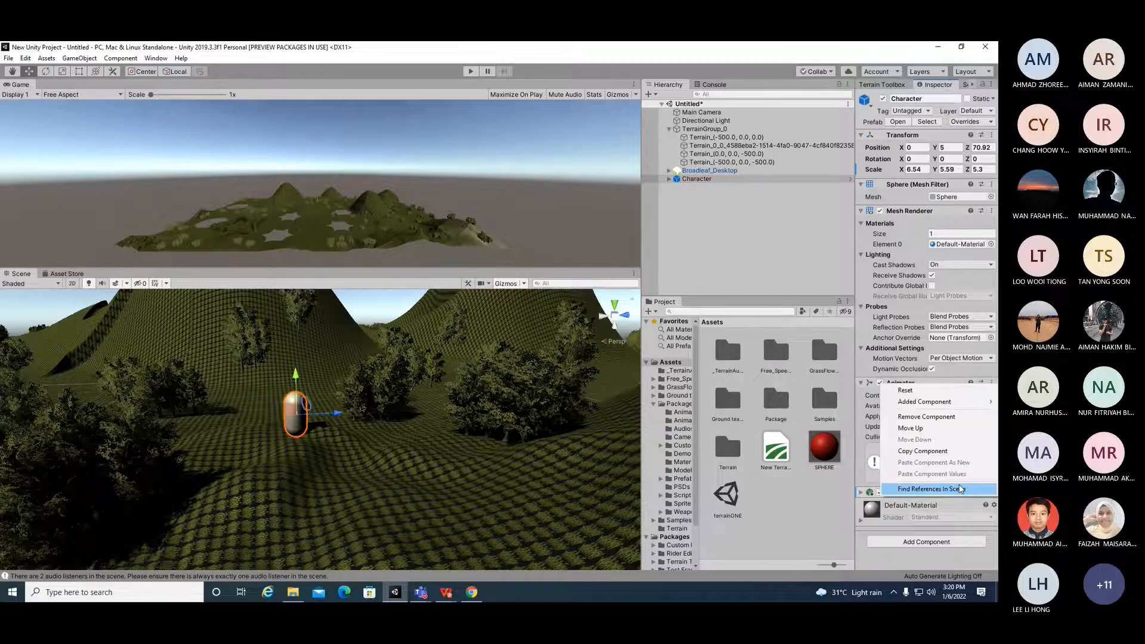
left_click(926, 417)
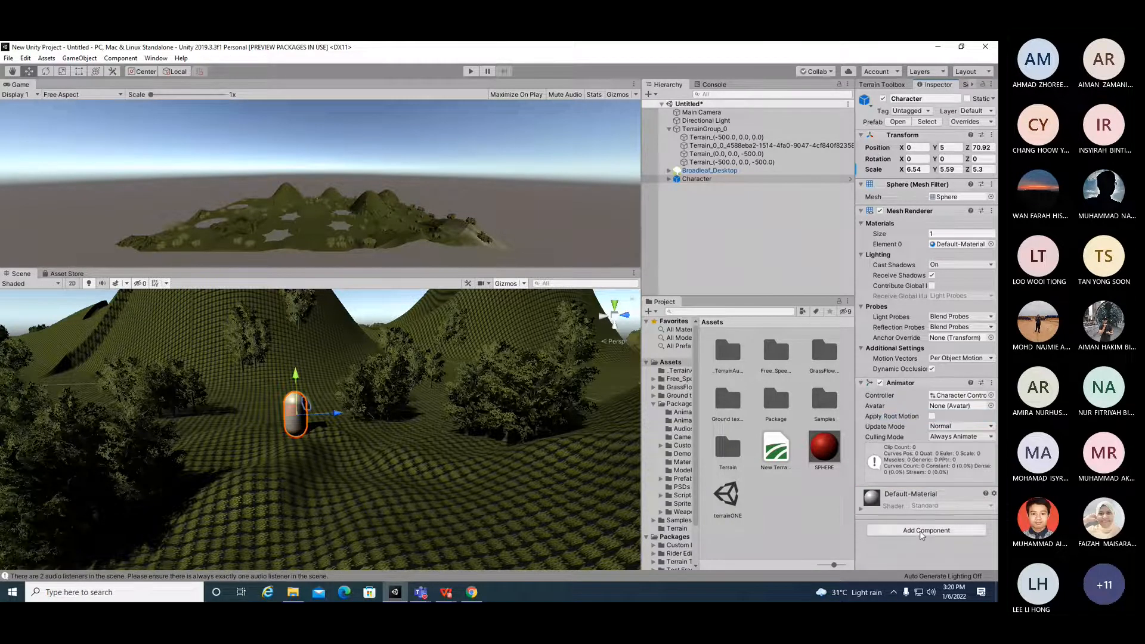
Step: Add a Sphere Collider component to the Character
left_click(926, 530)
type("SHP")
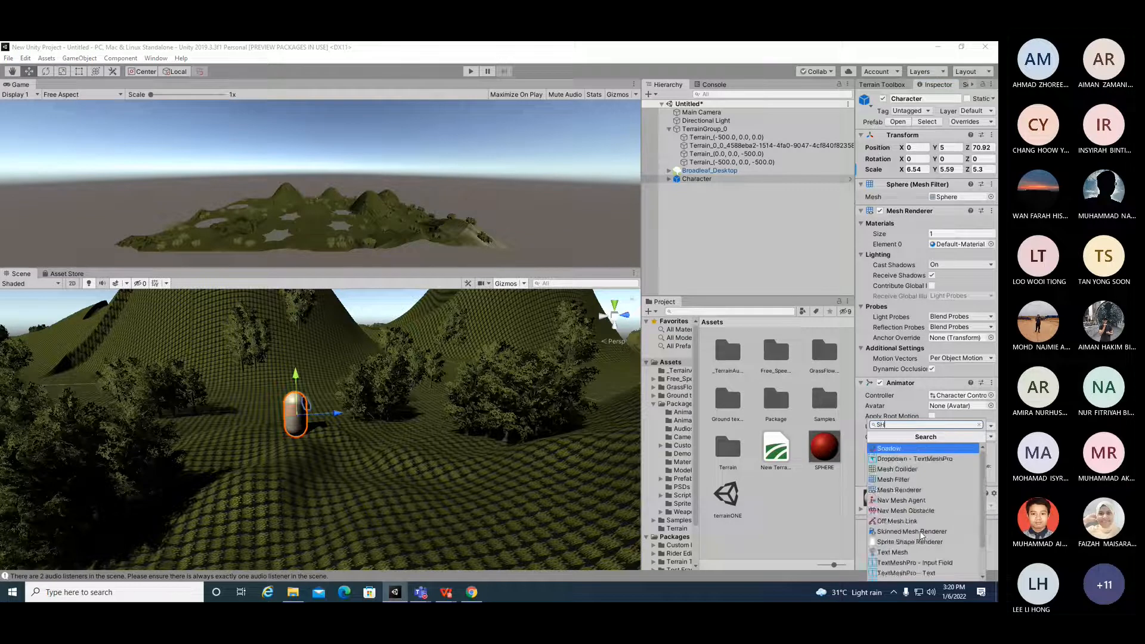
key("BackSpace")
key("BackSpace")
type("PHERE")
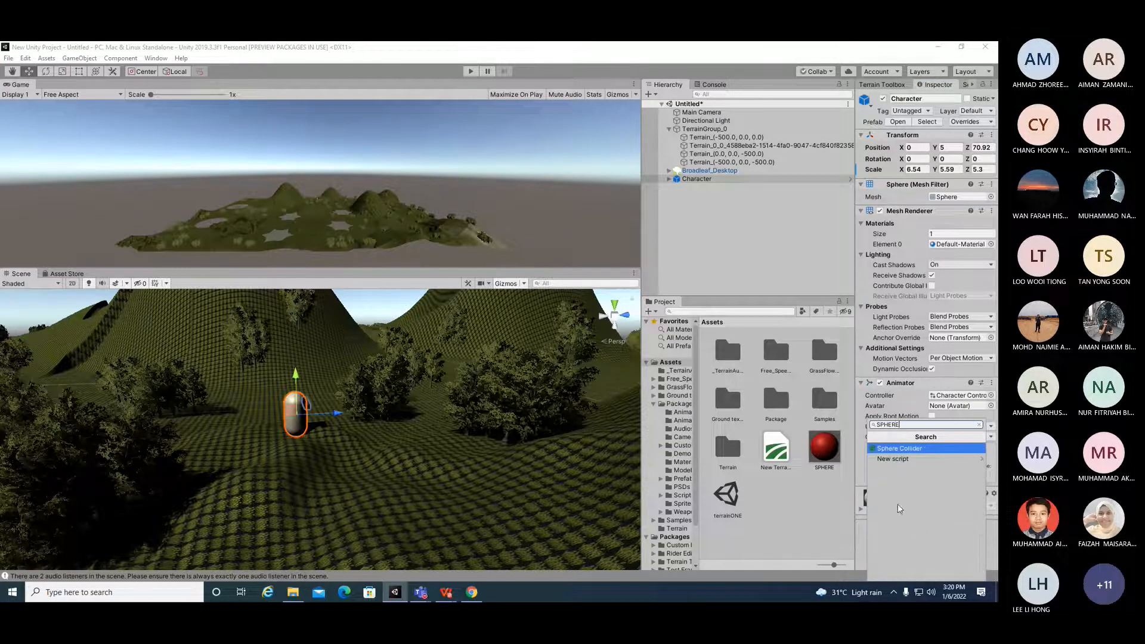
left_click(896, 449)
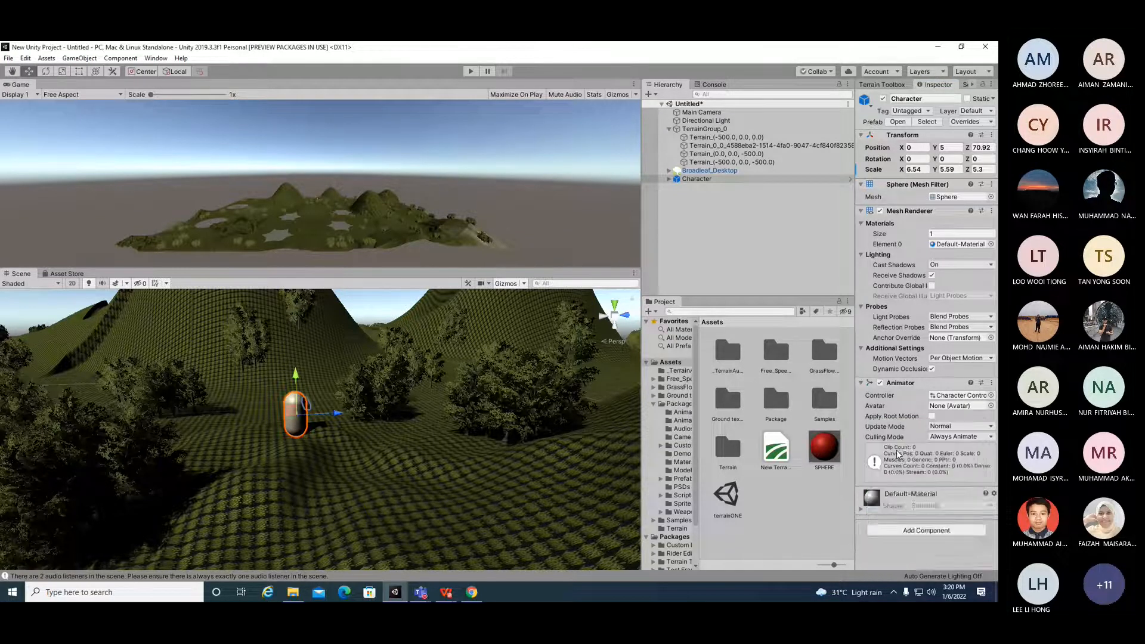
scroll(897, 450, "down", 2)
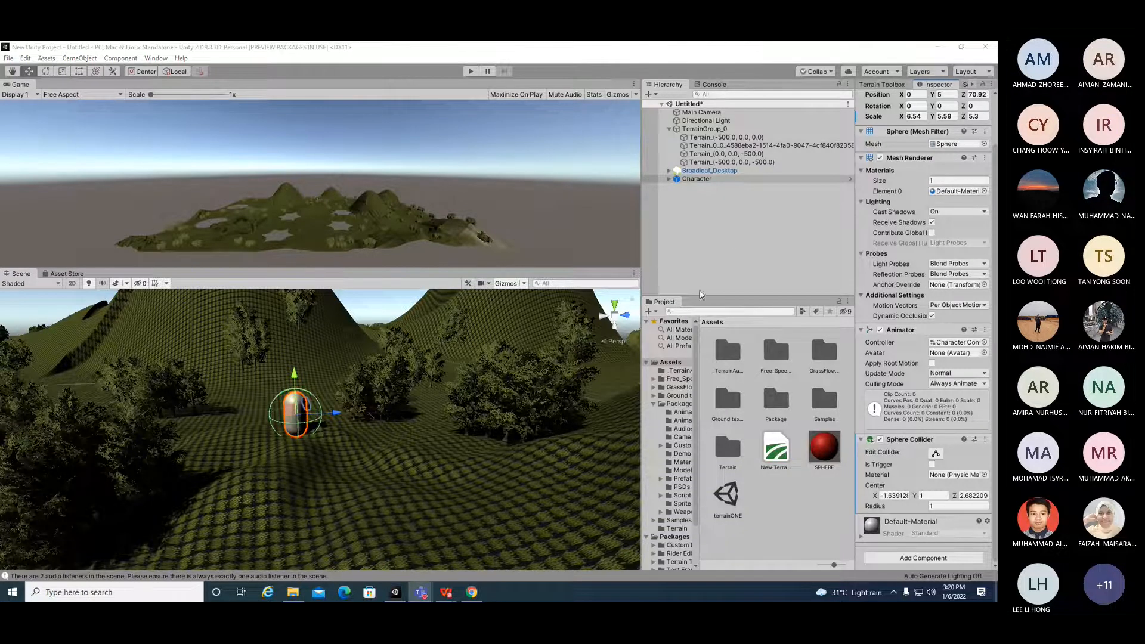
Step: Inspect the PlayerMovement and PlayerMovementControllers scripts in the Package Scripts folder
left_click_drag(643, 395, 575, 396)
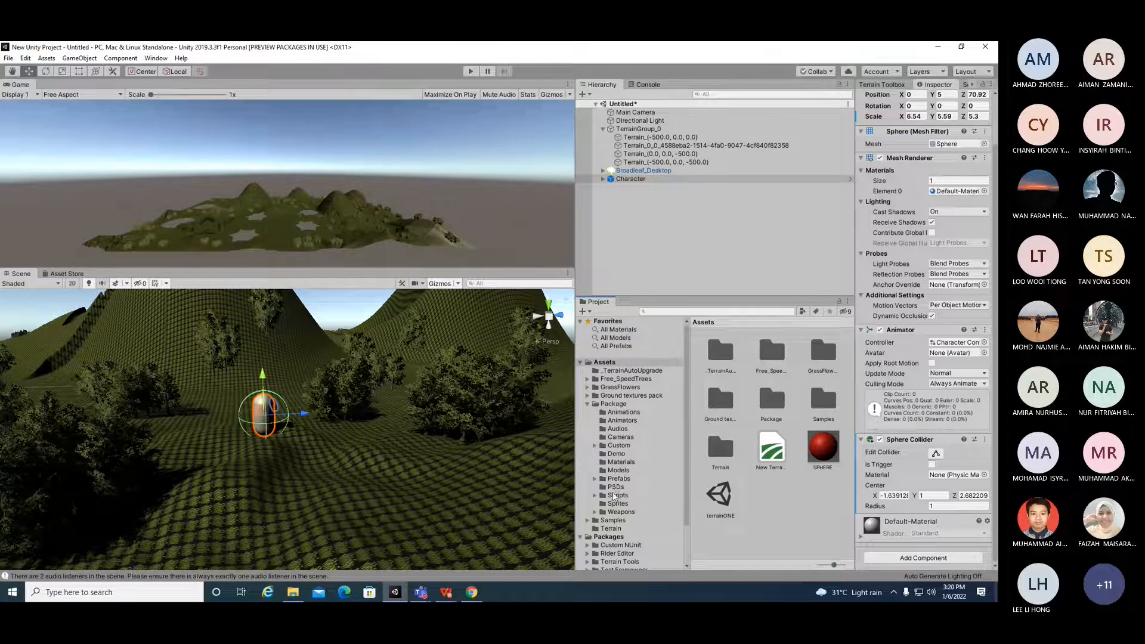
left_click(595, 495)
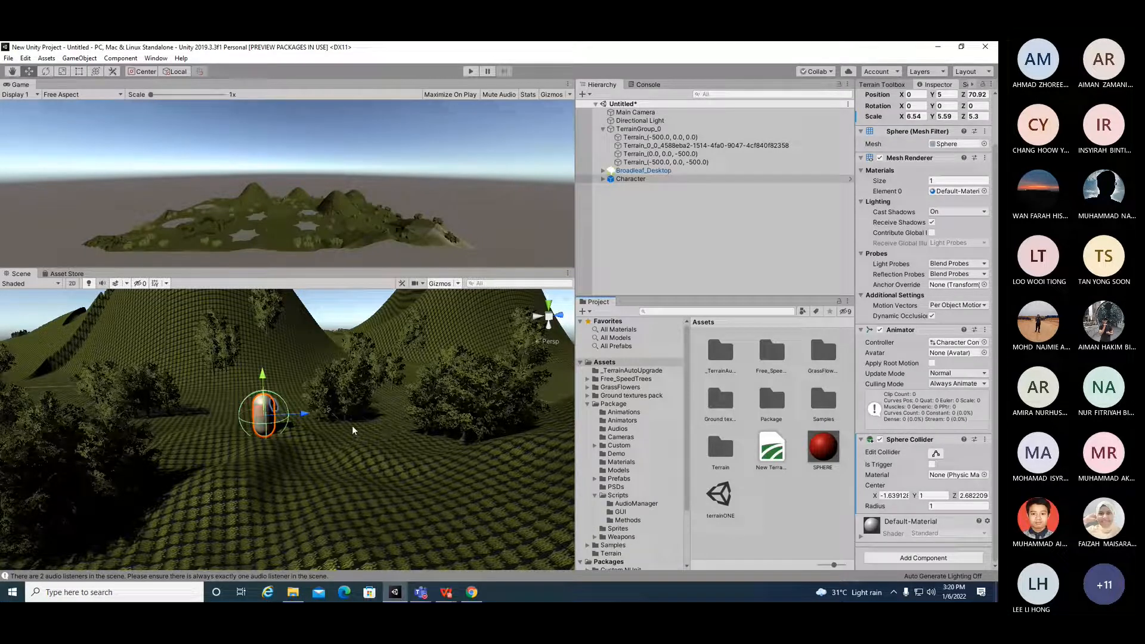
left_click(618, 495)
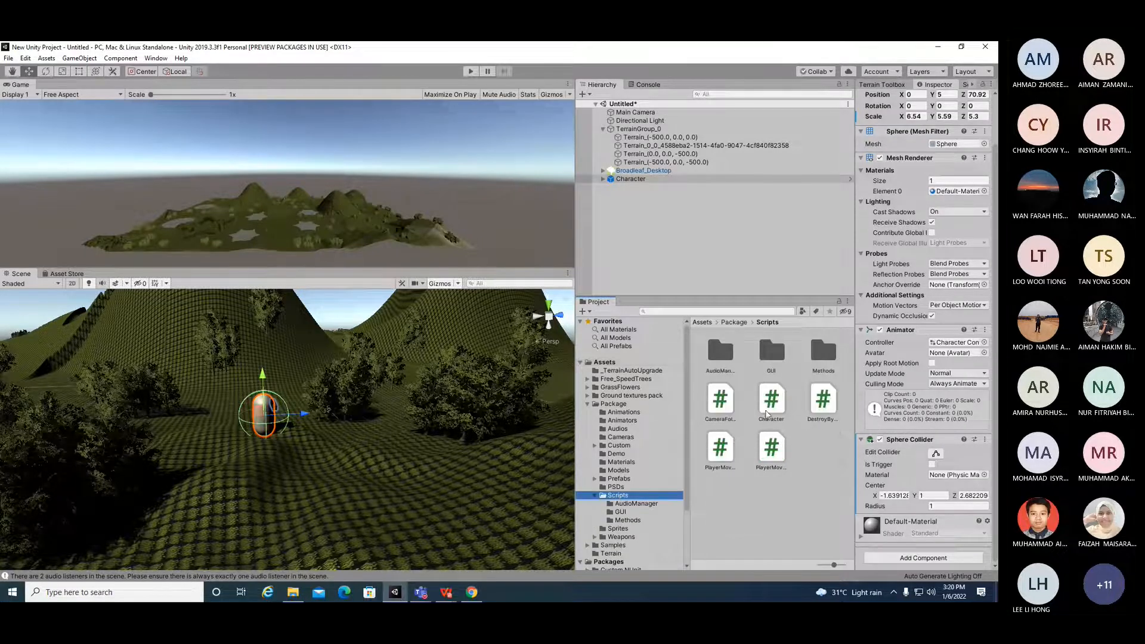
left_click(719, 450)
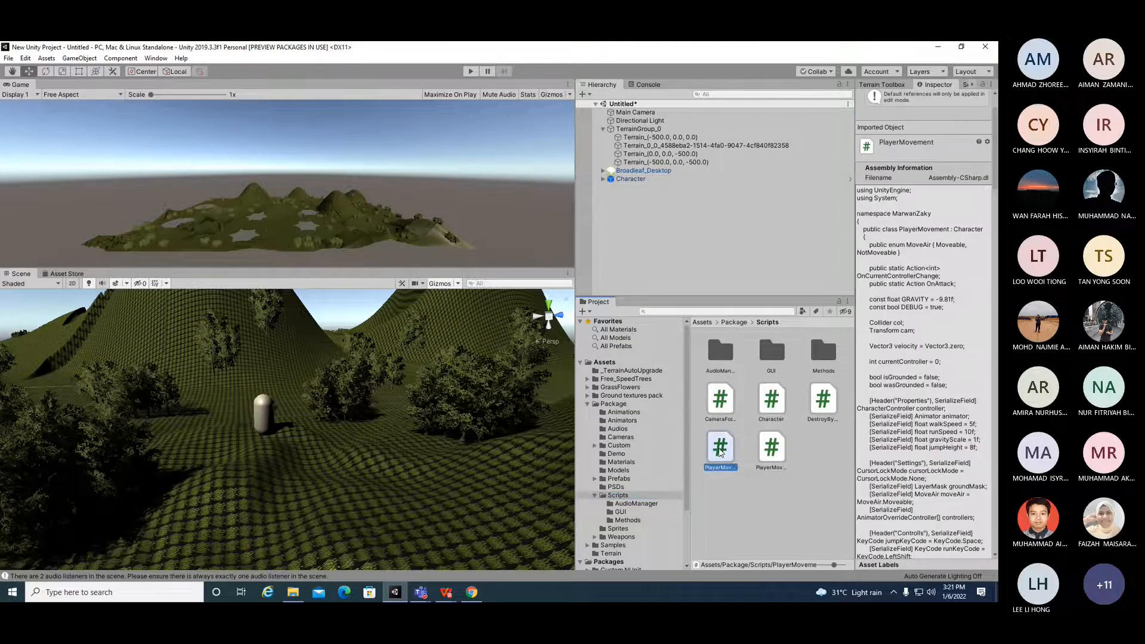
left_click(771, 449)
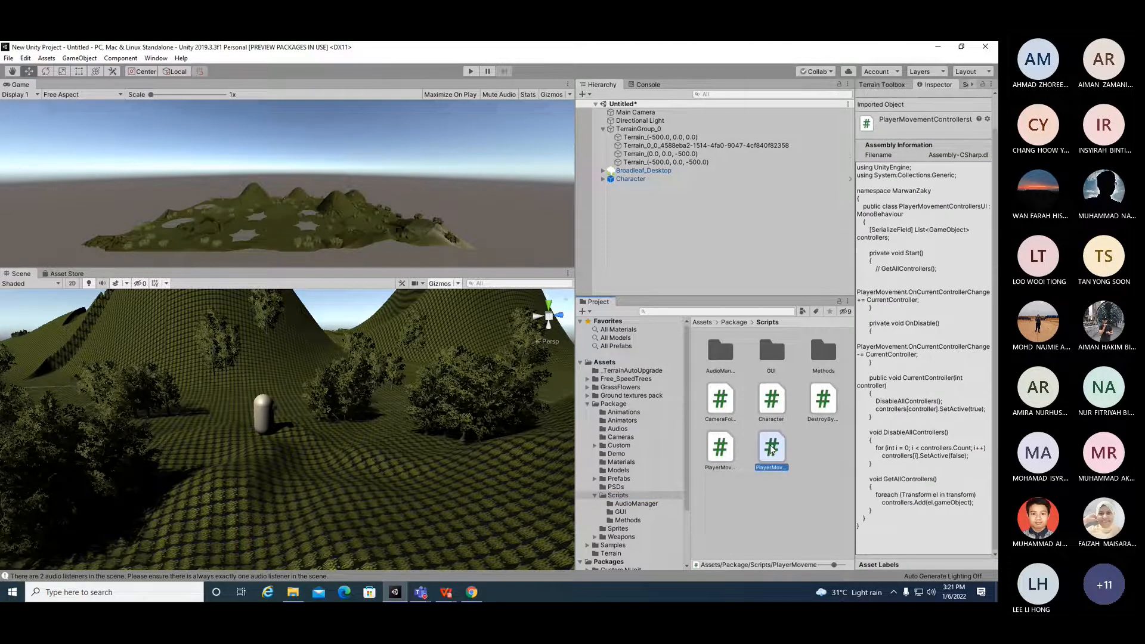
left_click(714, 451)
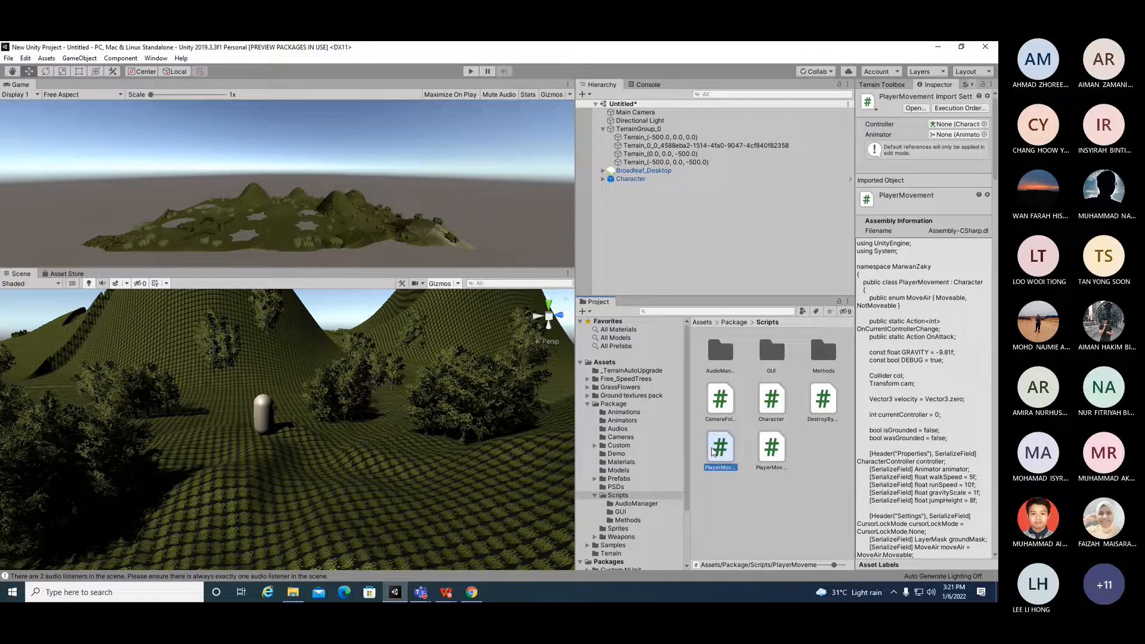
left_click(785, 443)
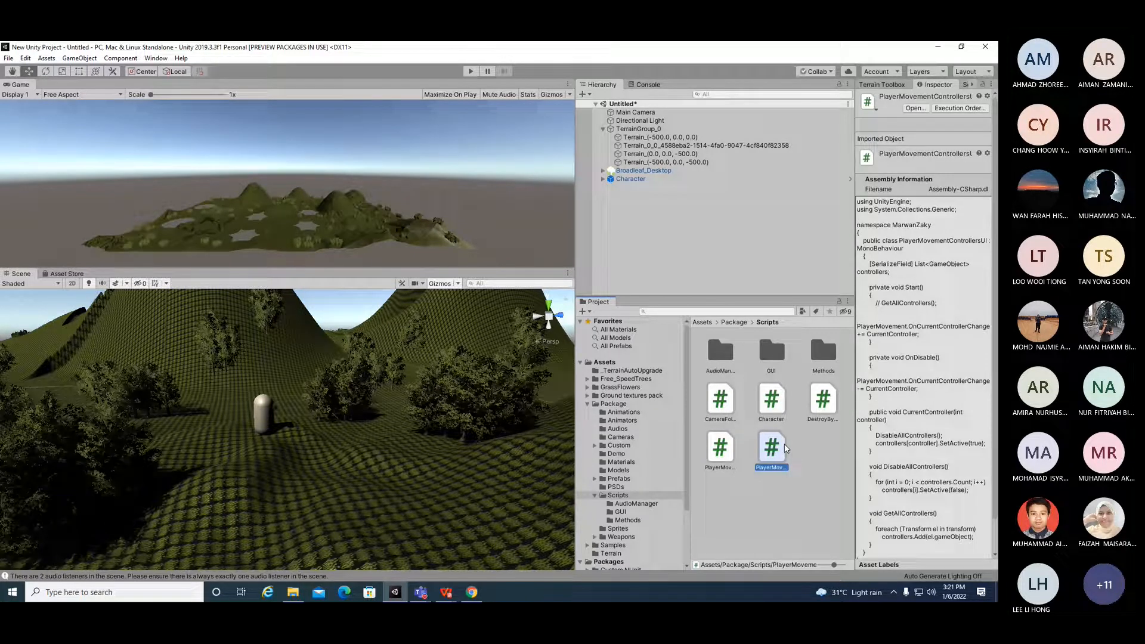
scroll(862, 444, "down", 2)
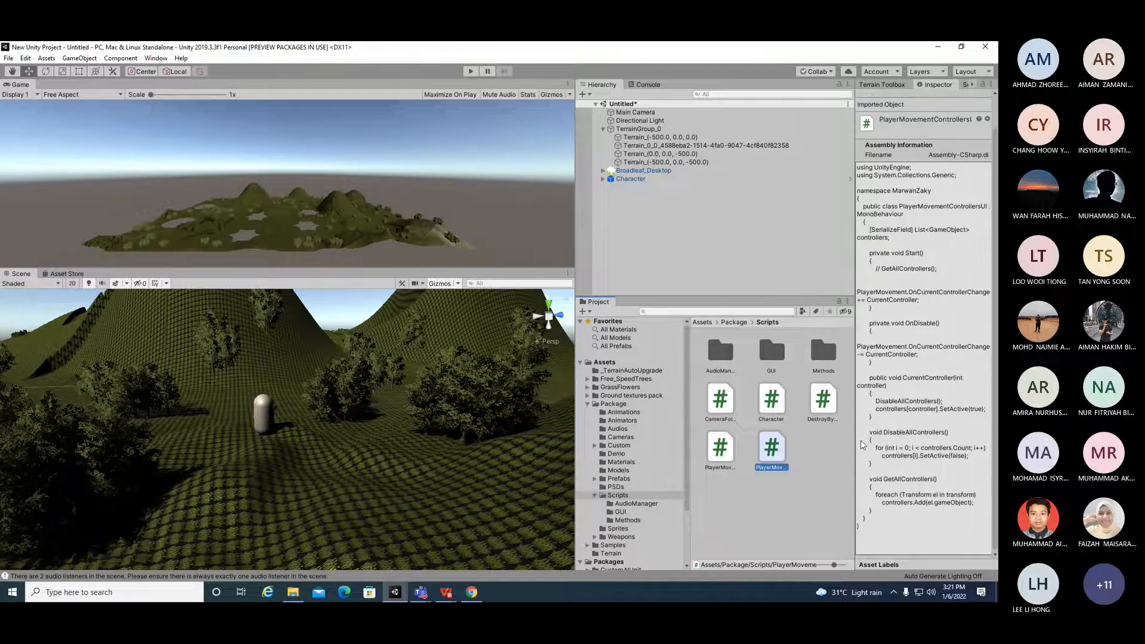
Step: Open the PlayerMovement script in Visual Studio
double_click(722, 449)
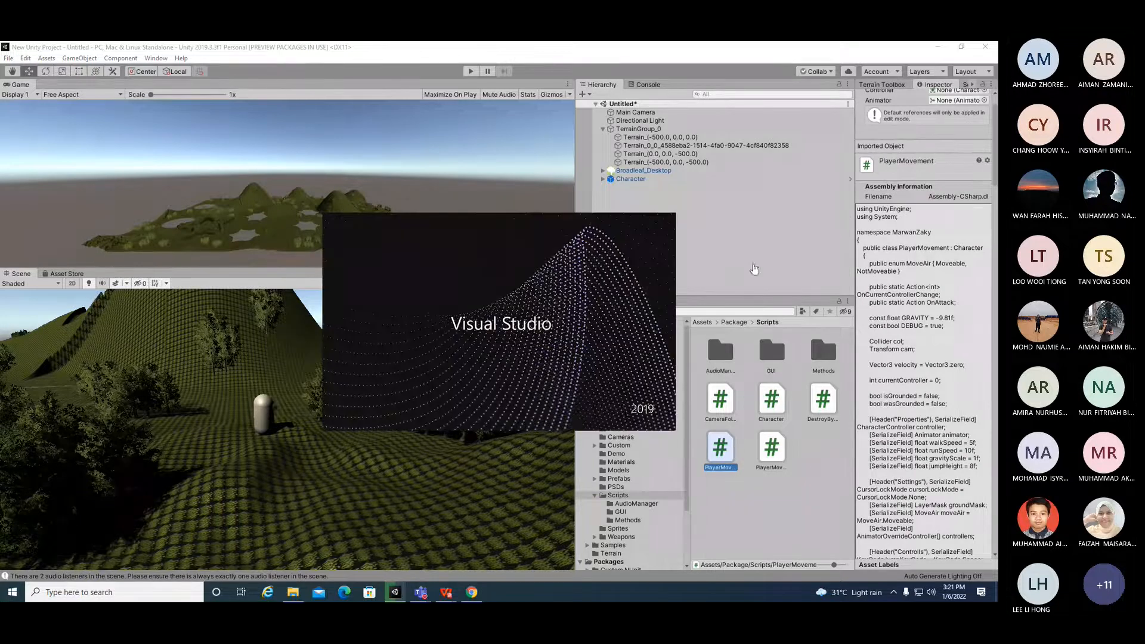
left_click(715, 266)
left_click(726, 225)
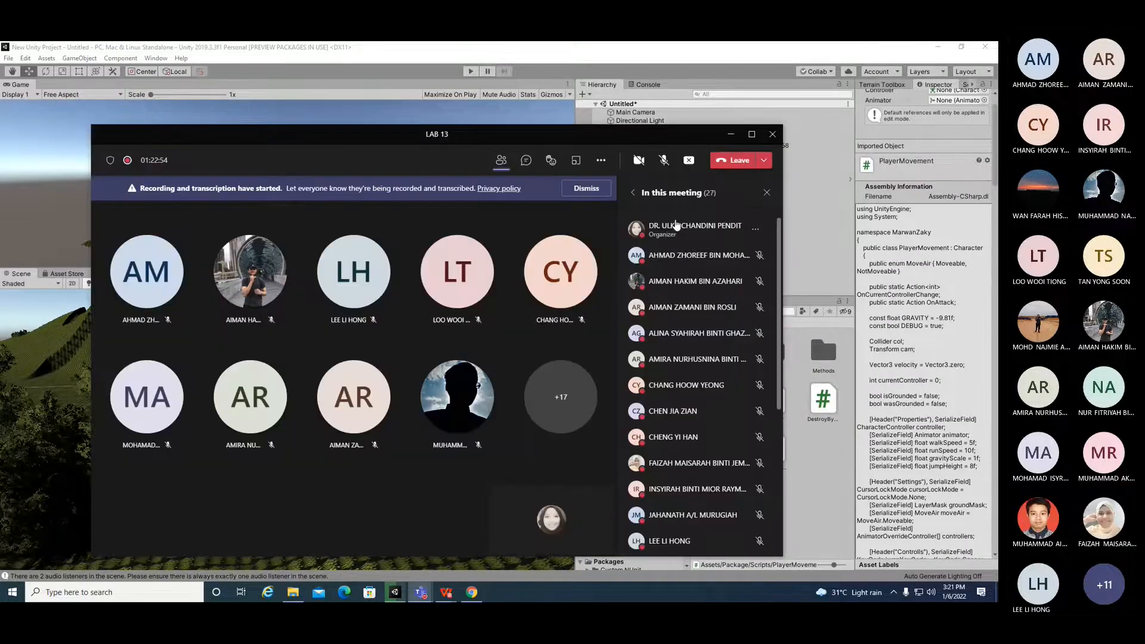
scroll(743, 398, "down", 4)
scroll(741, 416, "up", 4)
left_click(731, 134)
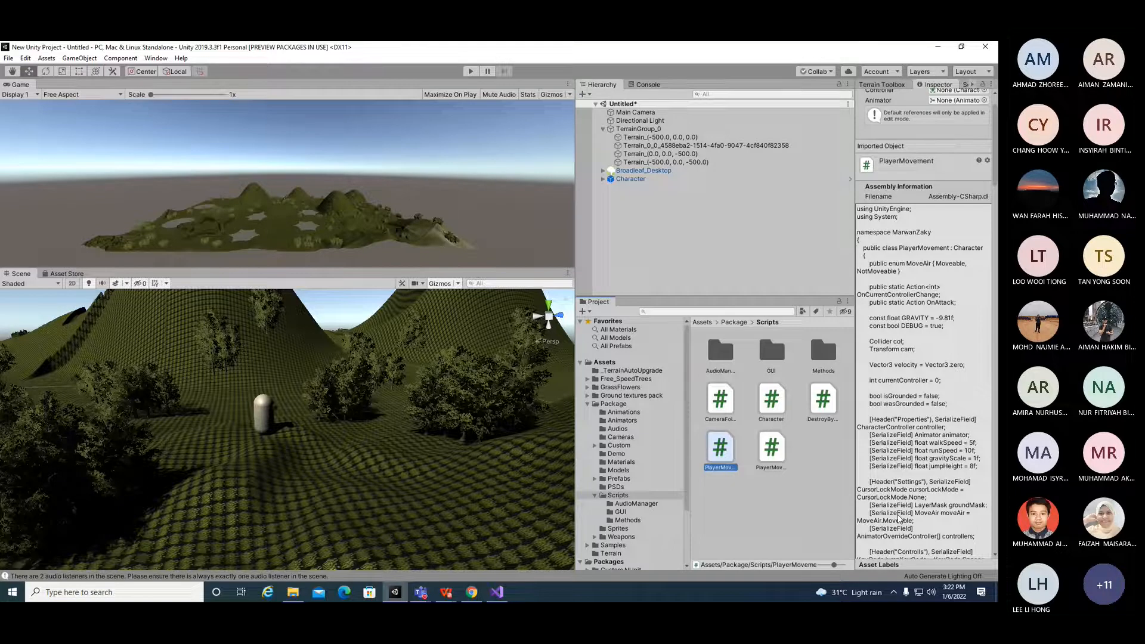
left_click(421, 593)
left_click(438, 539)
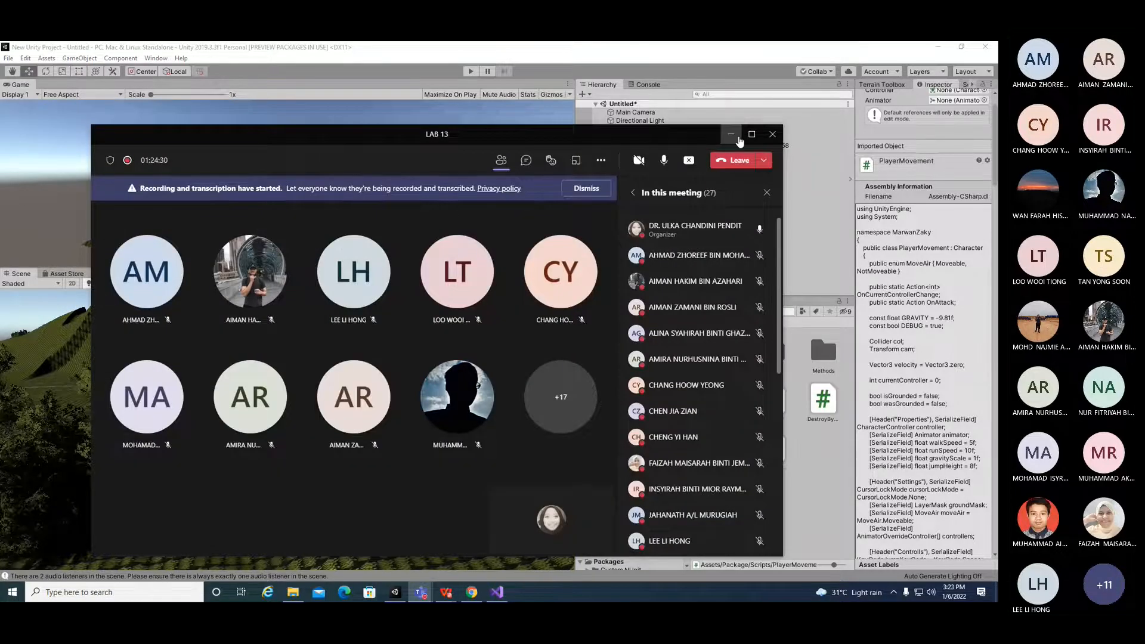
left_click(732, 134)
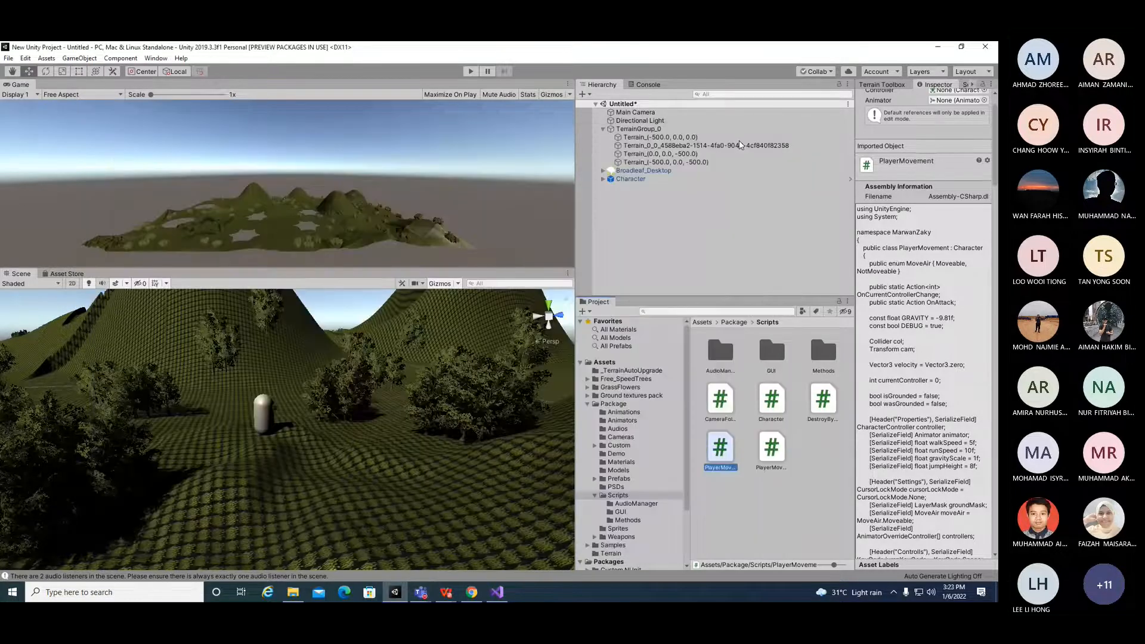
Step: Examine the PlayerMovement script's variable declarations and serialized fields in Visual Studio
left_click(500, 589)
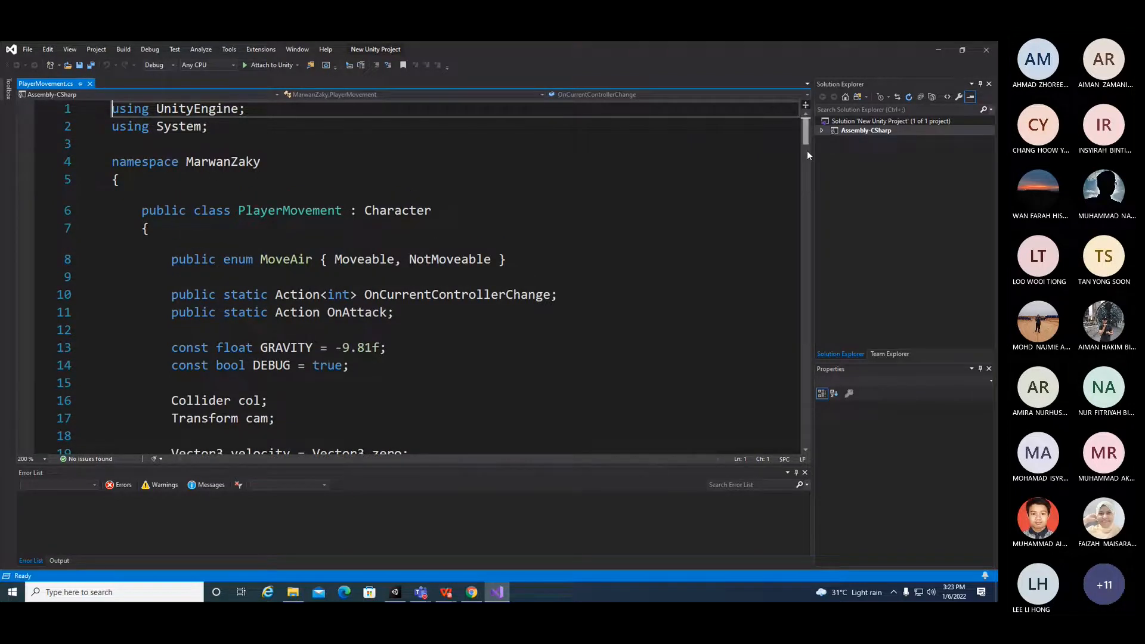
left_click_drag(807, 132, 805, 148)
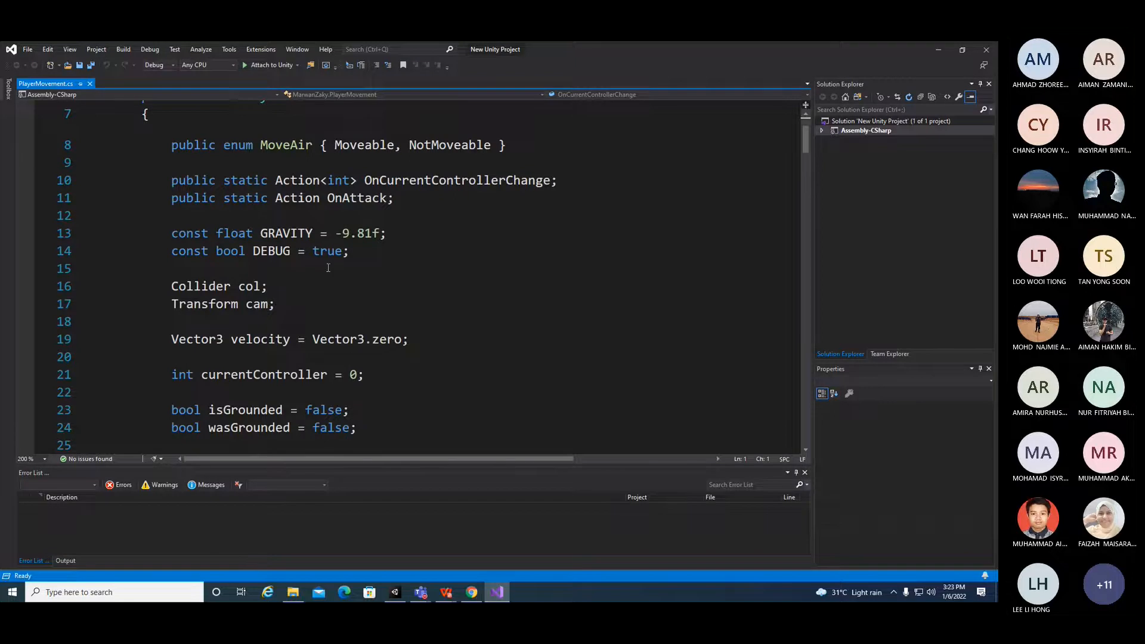
left_click_drag(172, 287, 268, 288)
scroll(322, 348, "down", 4)
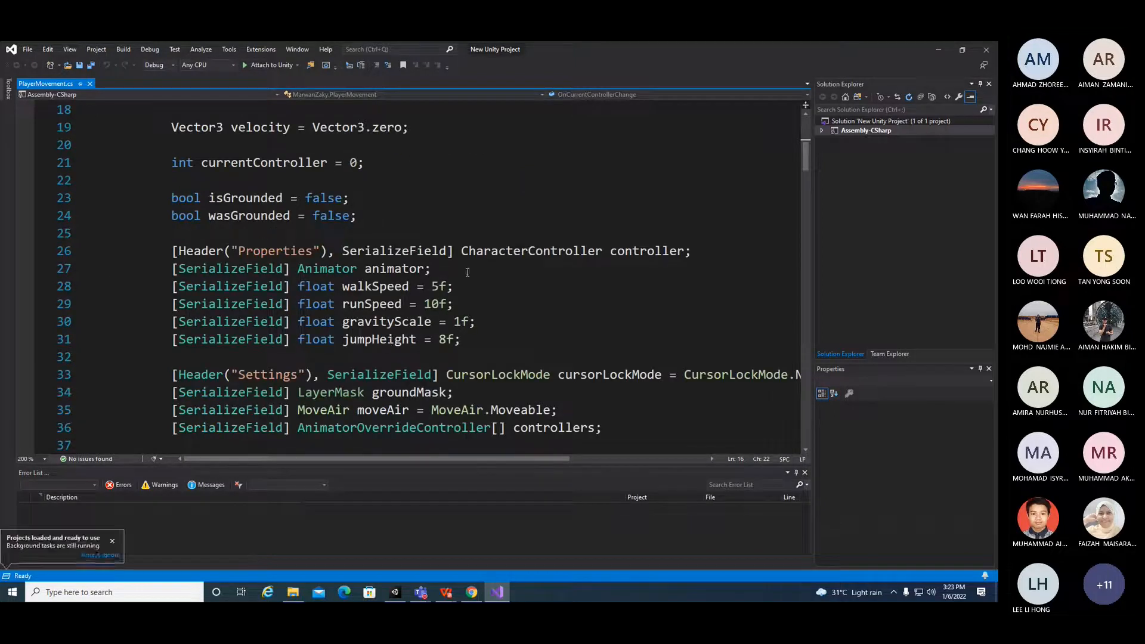
left_click_drag(462, 252, 693, 251)
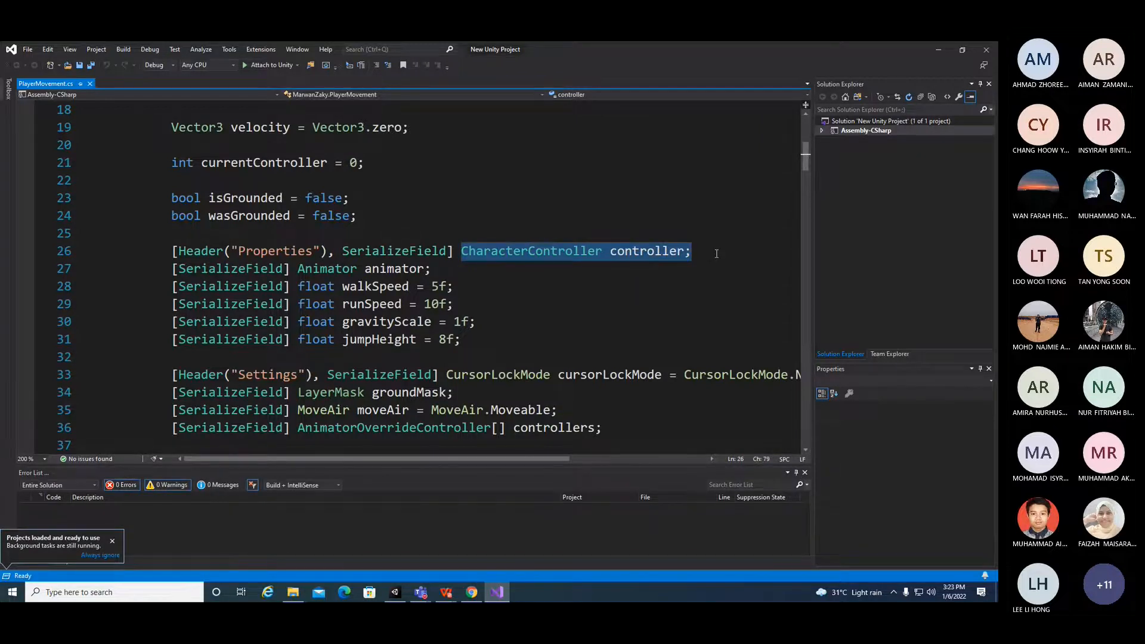
scroll(614, 297, "down", 4)
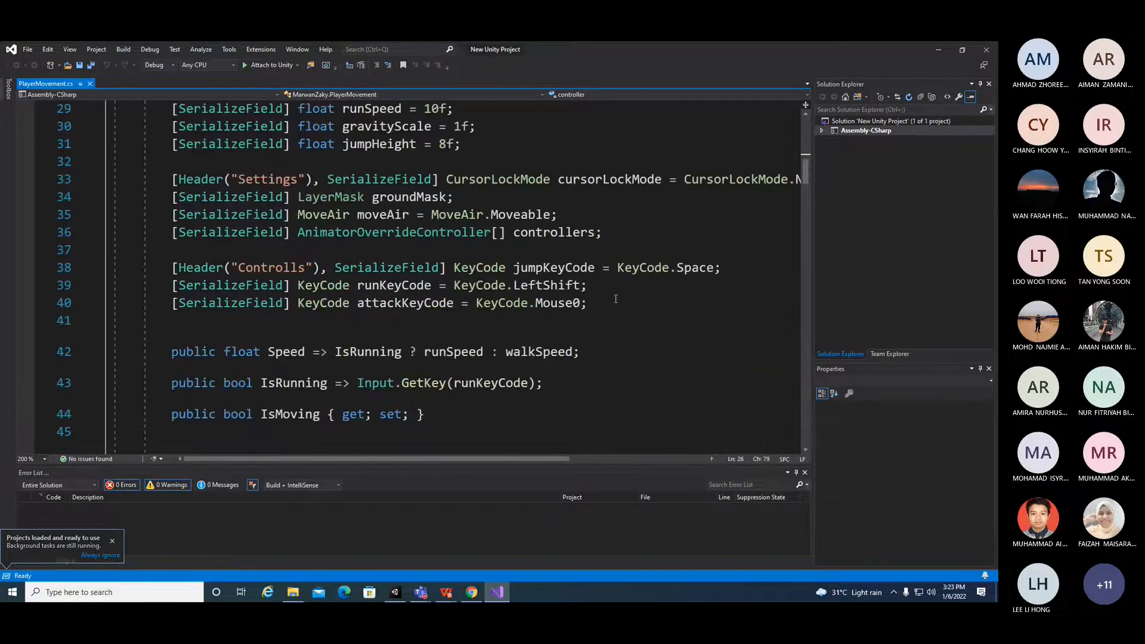
scroll(615, 298, "down", 5)
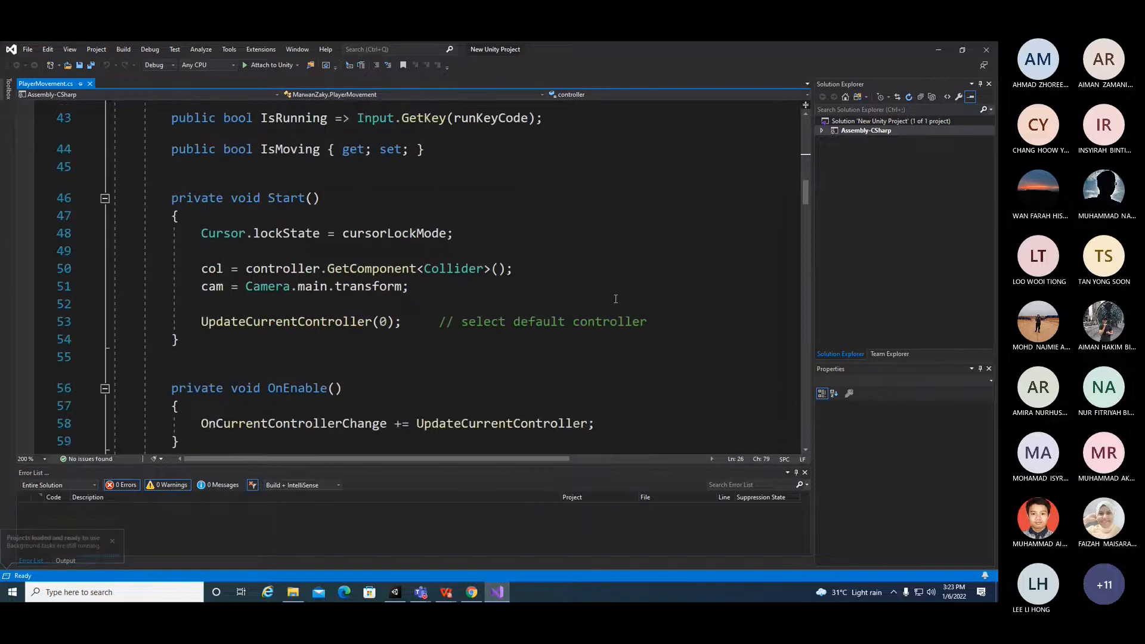
Step: Examine the Speed property and the Start method's collider lookup, undoing an accidental edit
scroll(343, 218, "up", 1)
left_click_drag(268, 140, 586, 140)
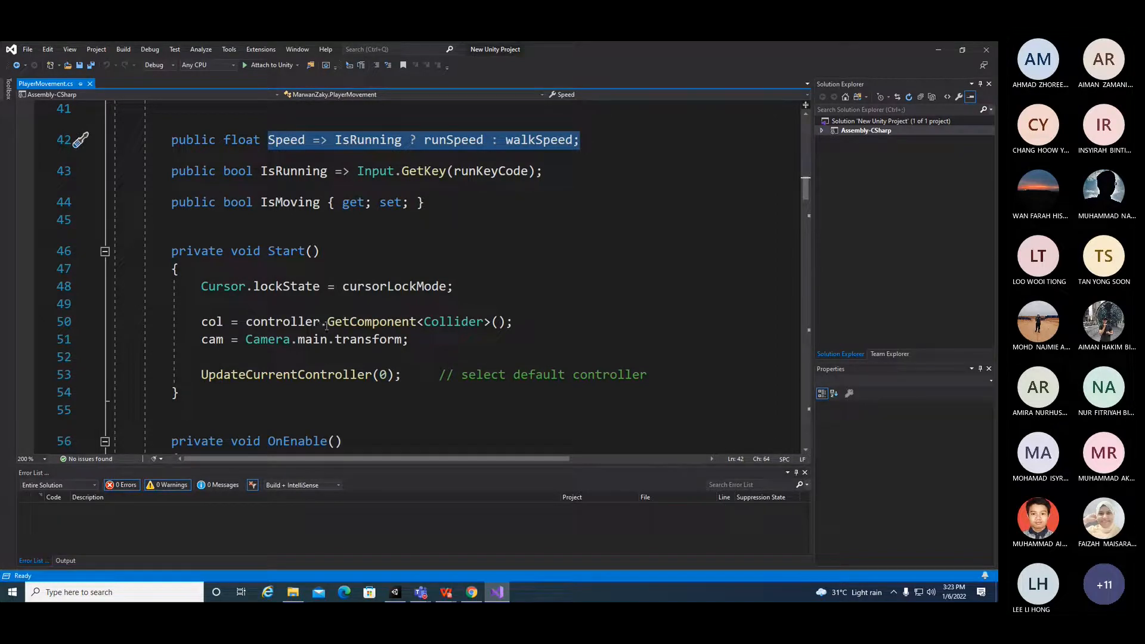
left_click_drag(275, 322, 456, 322)
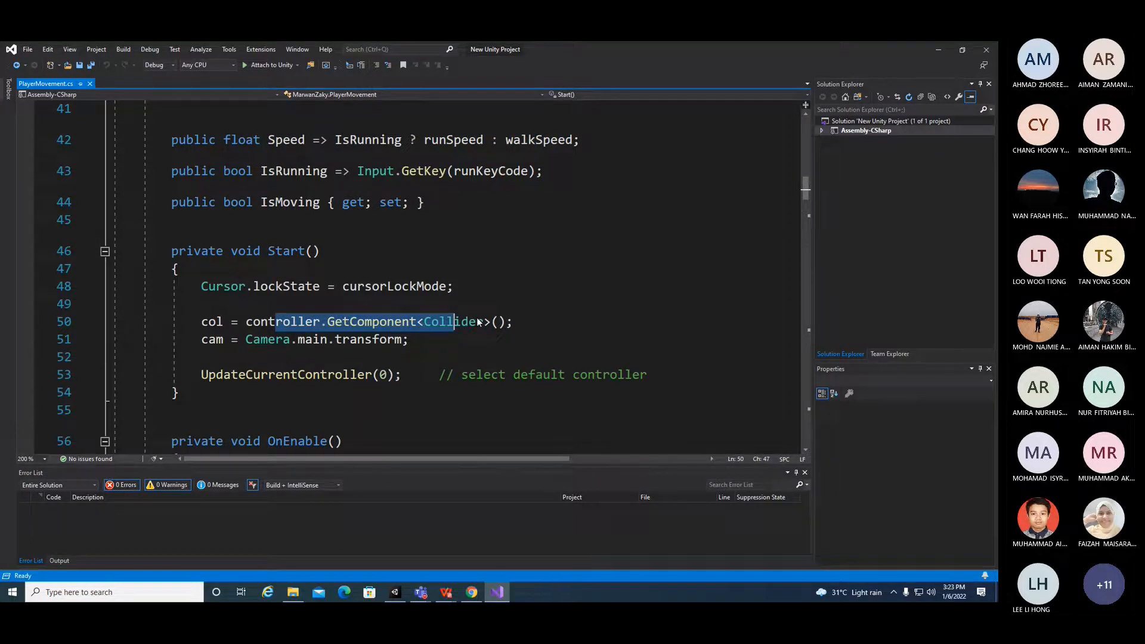
left_click_drag(457, 322, 477, 320)
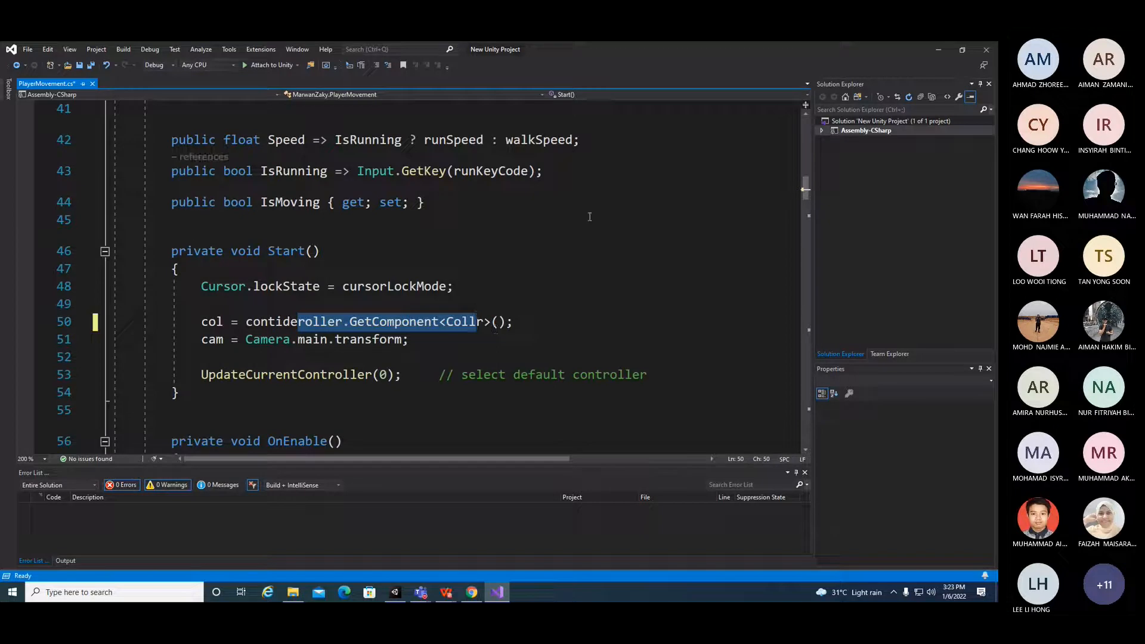
key("ctrl+z")
key("Down")
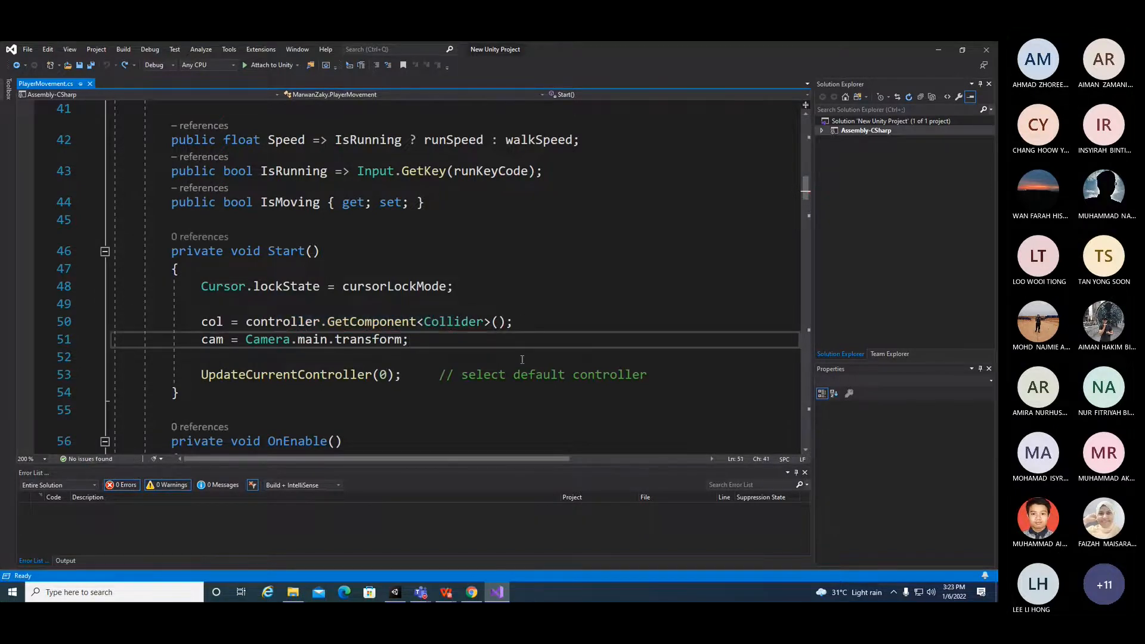
Step: Read through the OnEnable, OnDisable and OnGUI methods of the PlayerMovement script
scroll(522, 359, "down", 2)
scroll(522, 359, "down", 2)
scroll(523, 359, "up", 1)
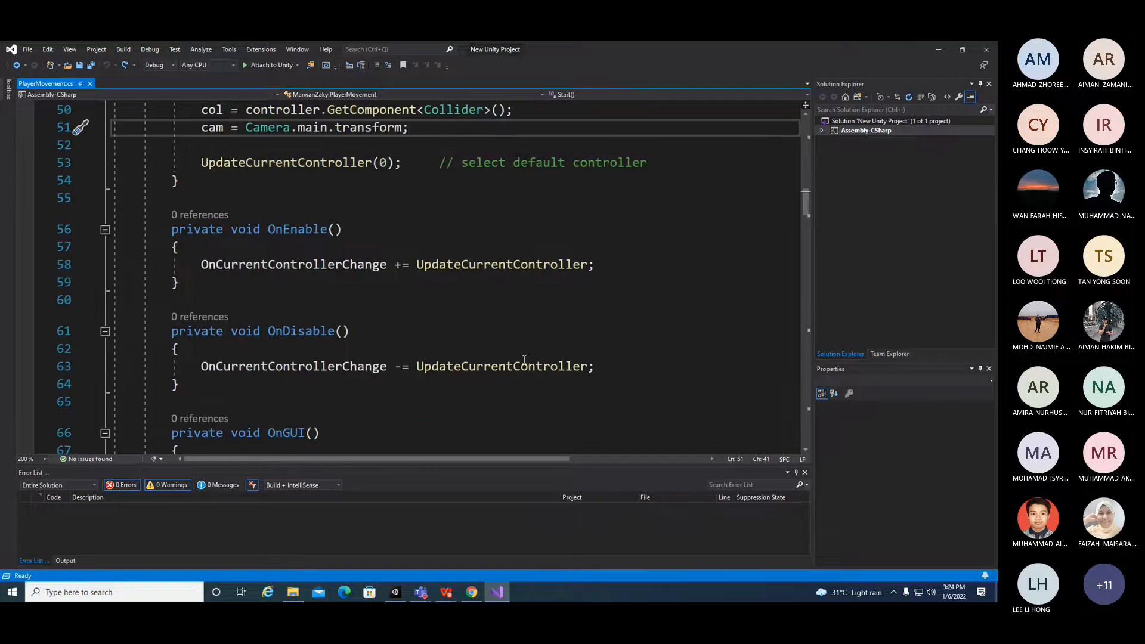
left_click_drag(186, 229, 366, 235)
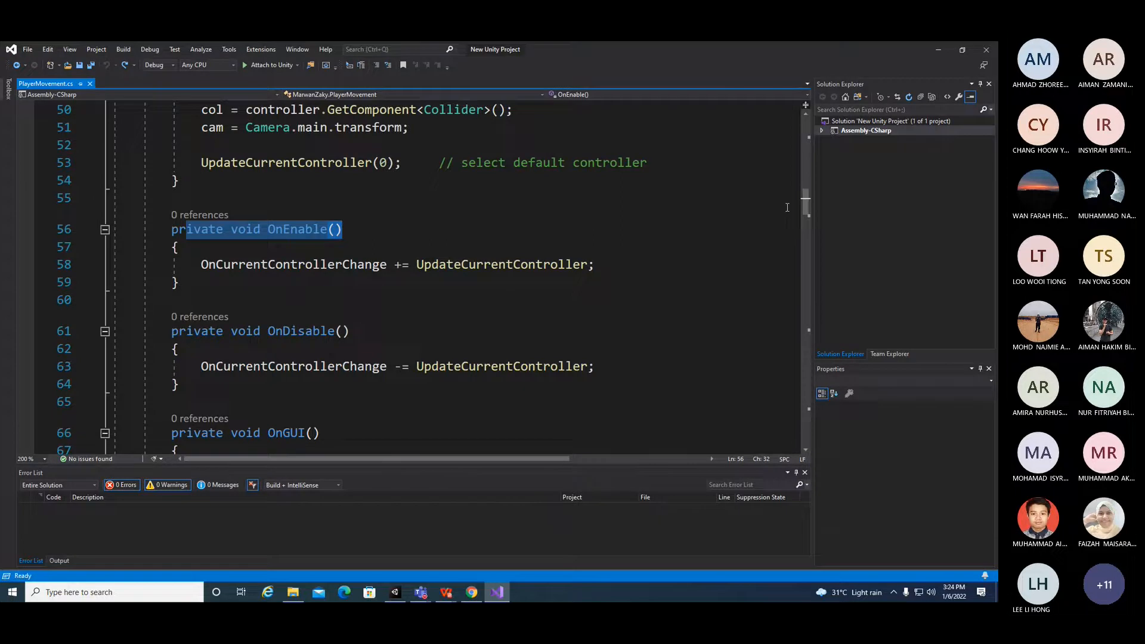
scroll(787, 208, "down", 8)
left_click(791, 251)
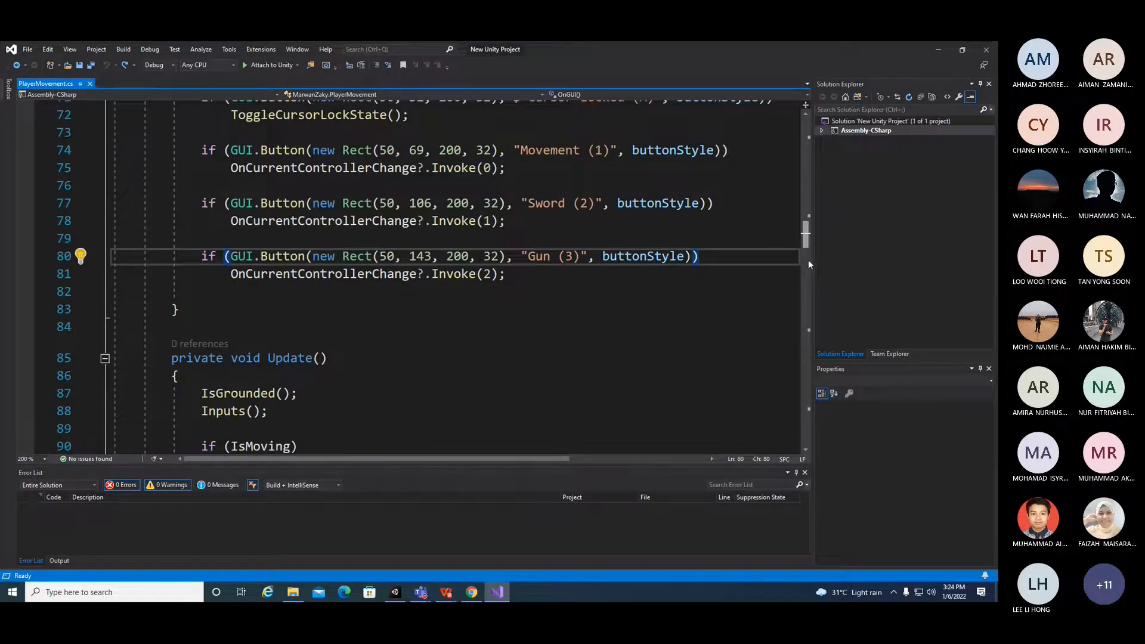
Step: Read the Update, IsGrounded and remaining methods through to the end of the PlayerMovement script
scroll(800, 264, "down", 2)
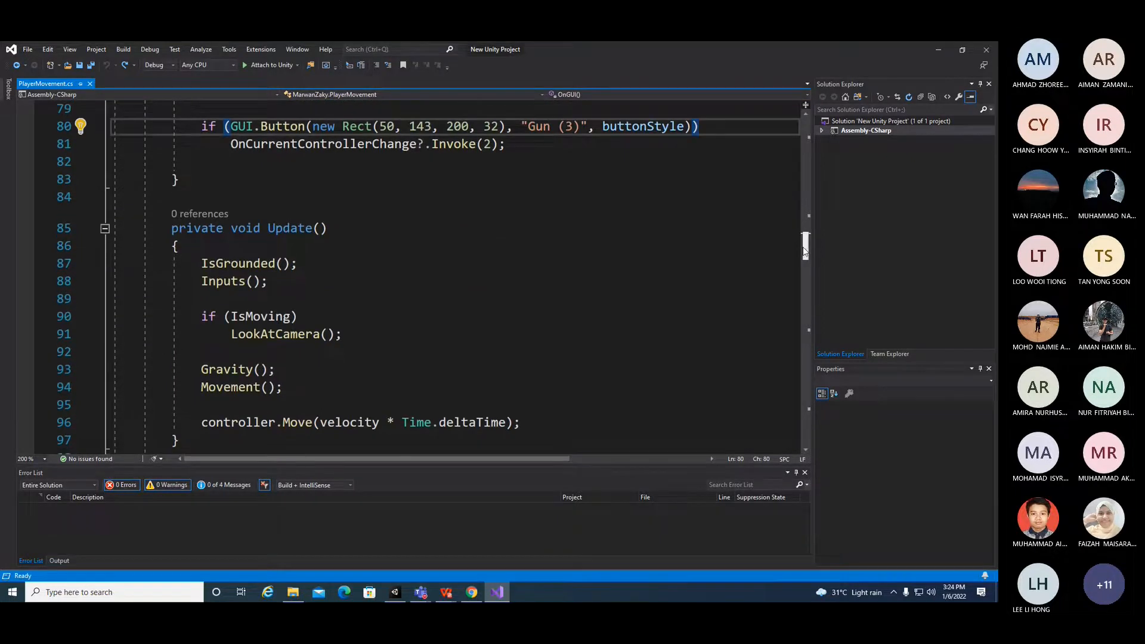
scroll(802, 295, "down", 6)
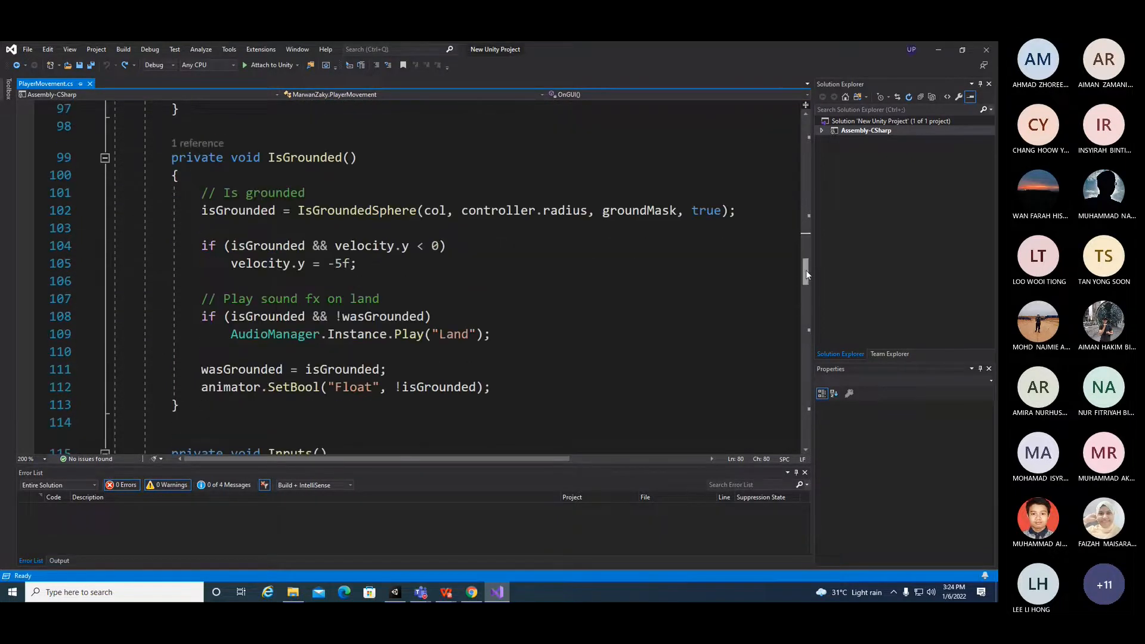
scroll(807, 274, "down", 6)
left_click_drag(807, 294, 798, 435)
left_click_drag(806, 375, 807, 402)
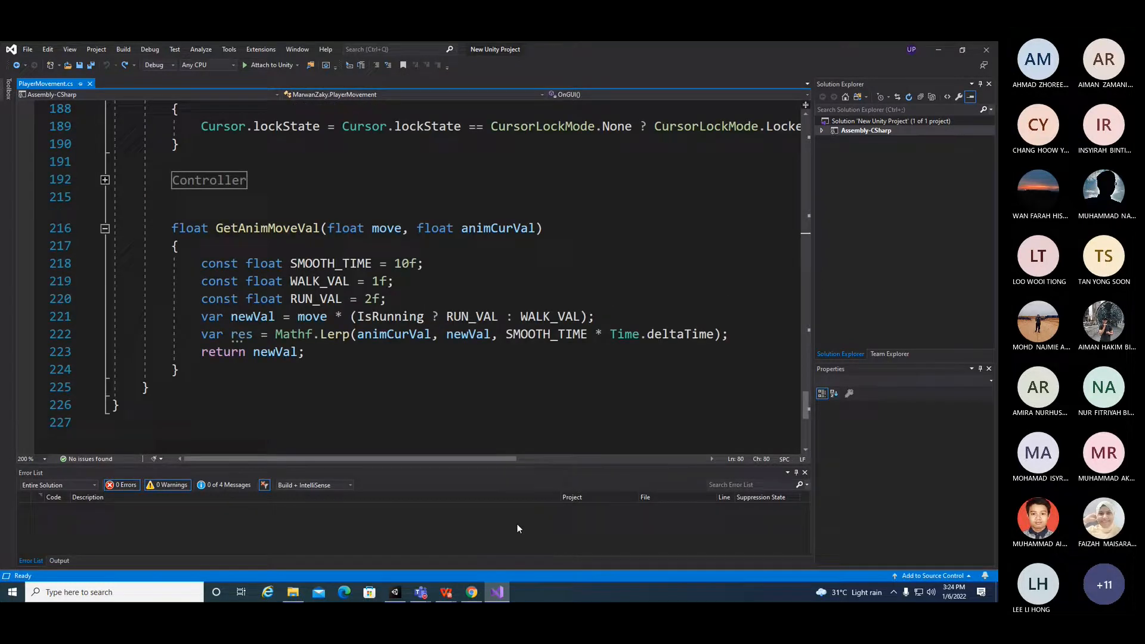
Step: Switch to the lab PDF and reread the checkpoint instructions on adding a sphere, a Prefab folder and an empty parent object
mouse_move(446, 592)
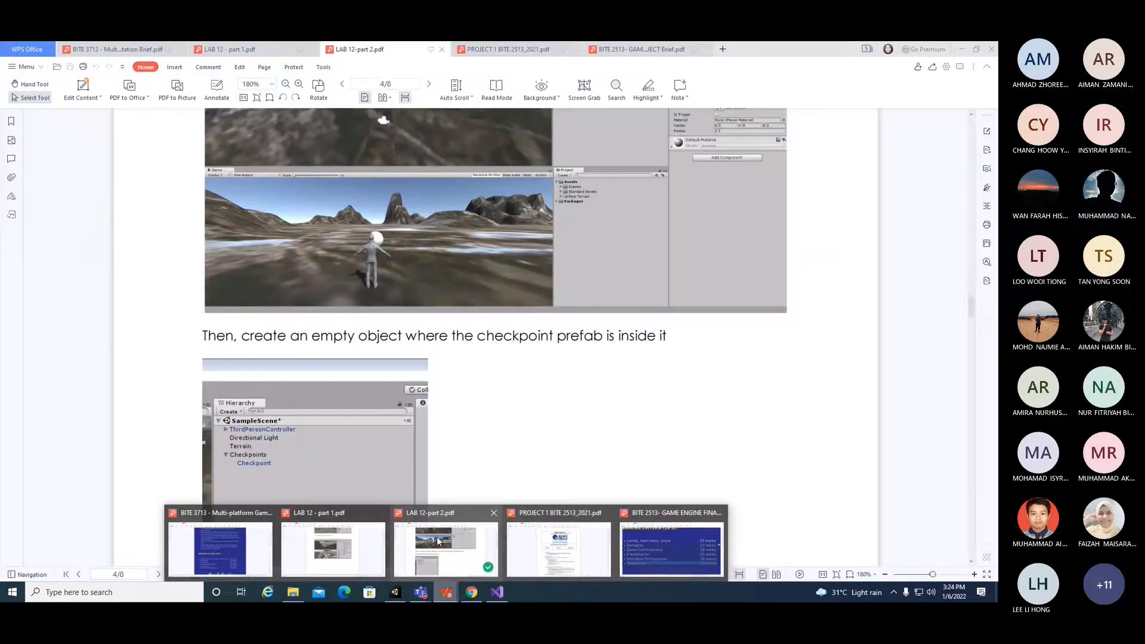
left_click(437, 537)
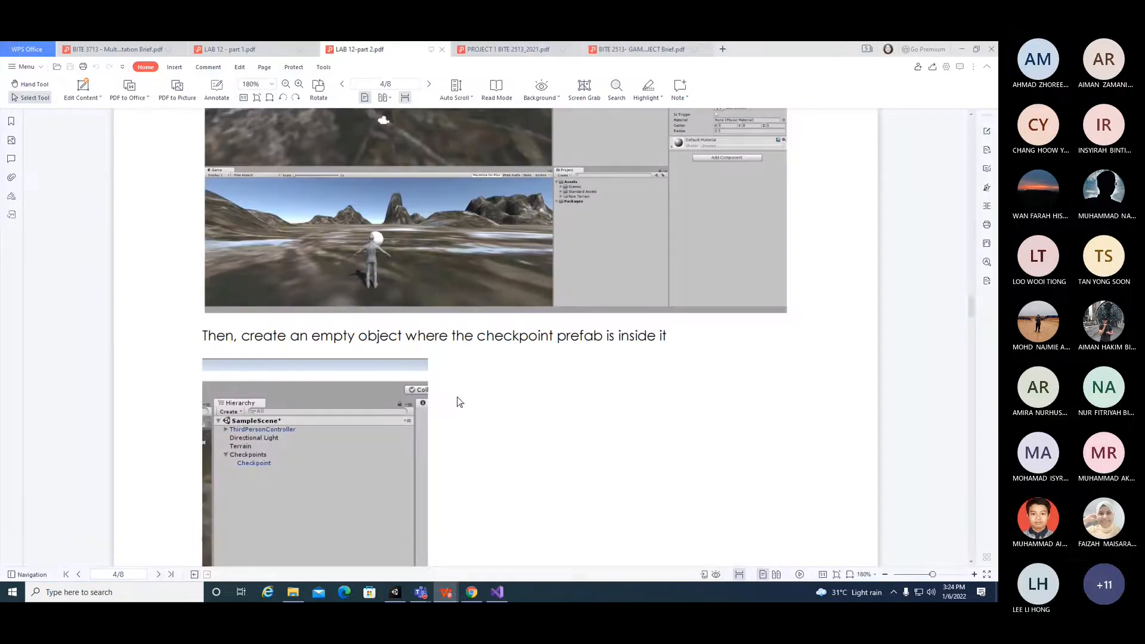
scroll(535, 357, "down", 6)
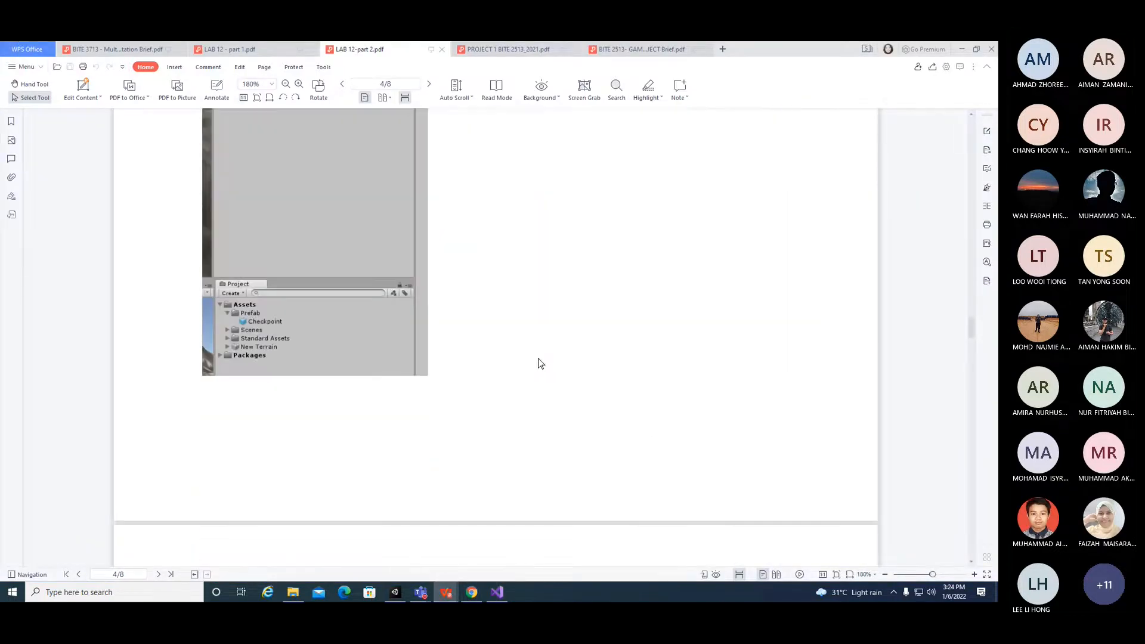
scroll(538, 358, "down", 6)
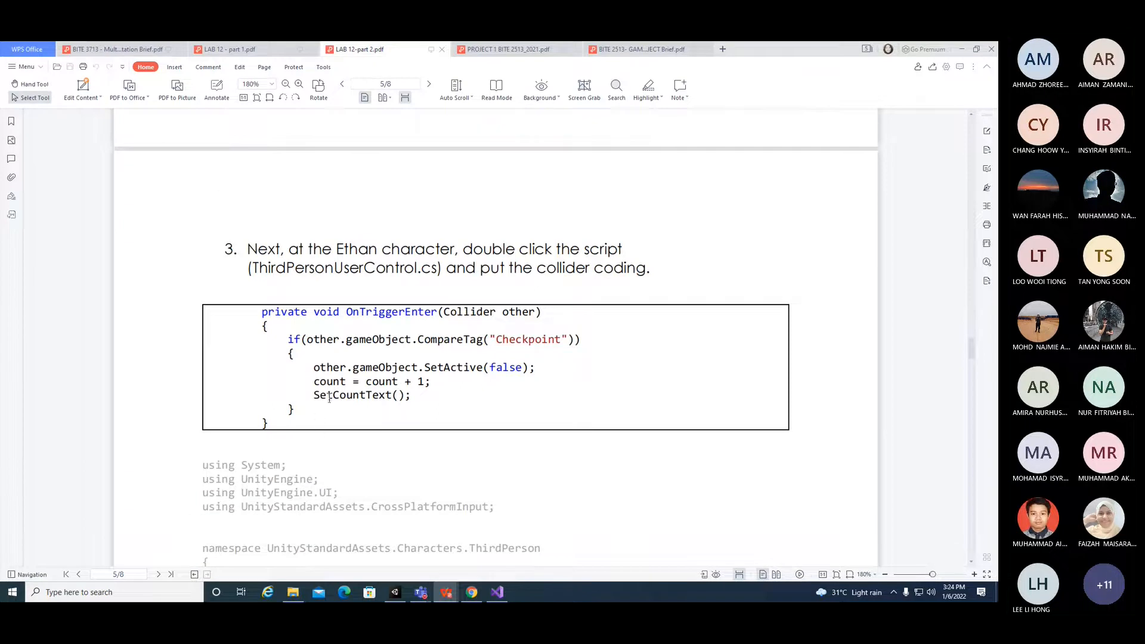
scroll(376, 418, "up", 5)
scroll(482, 449, "up", 4)
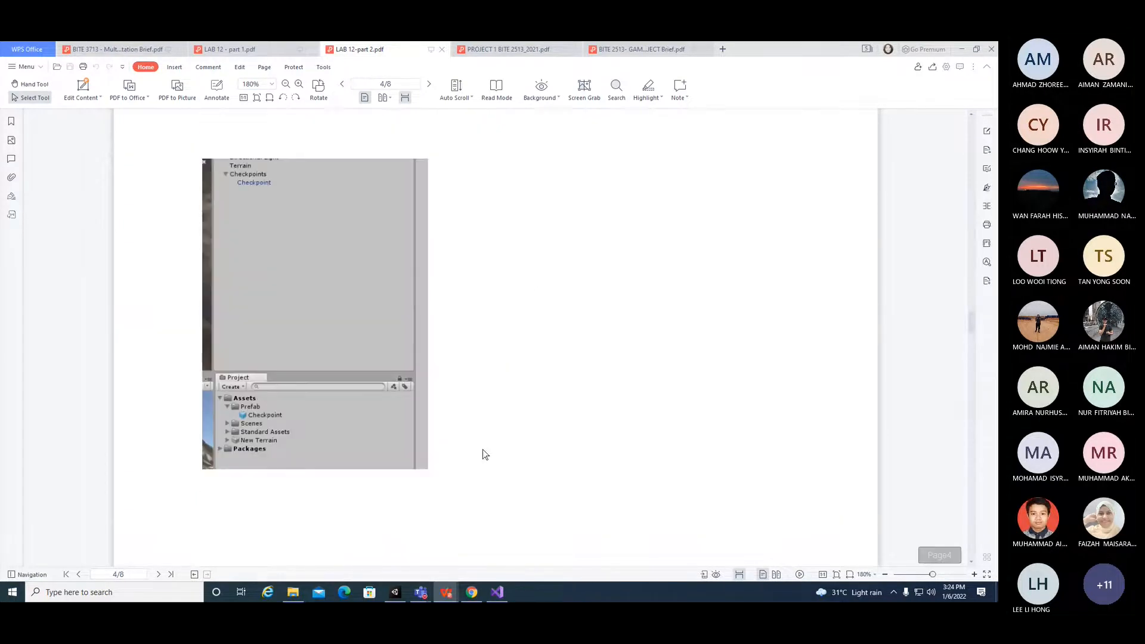
scroll(483, 451, "up", 3)
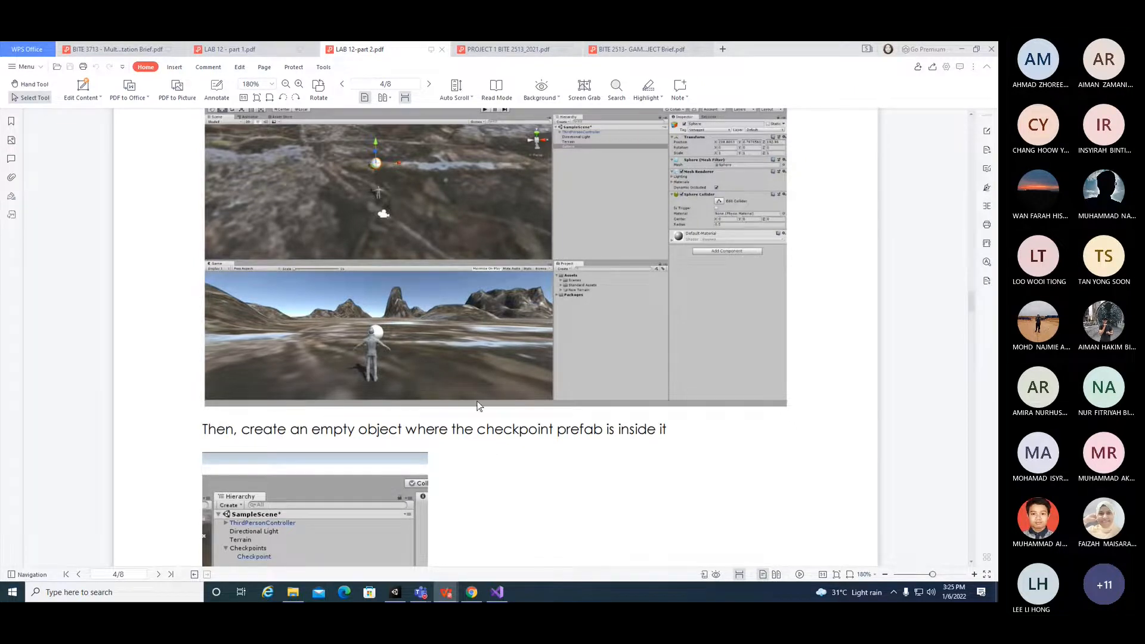
scroll(478, 407, "up", 1)
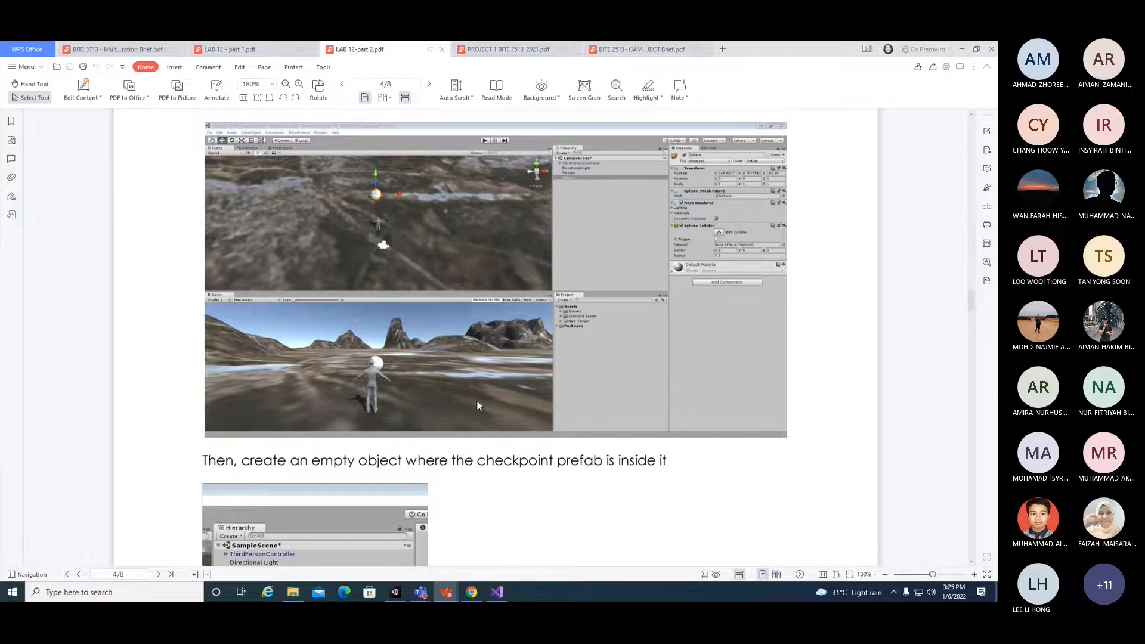
scroll(477, 406, "down", 3)
scroll(477, 406, "up", 12)
scroll(479, 406, "up", 5)
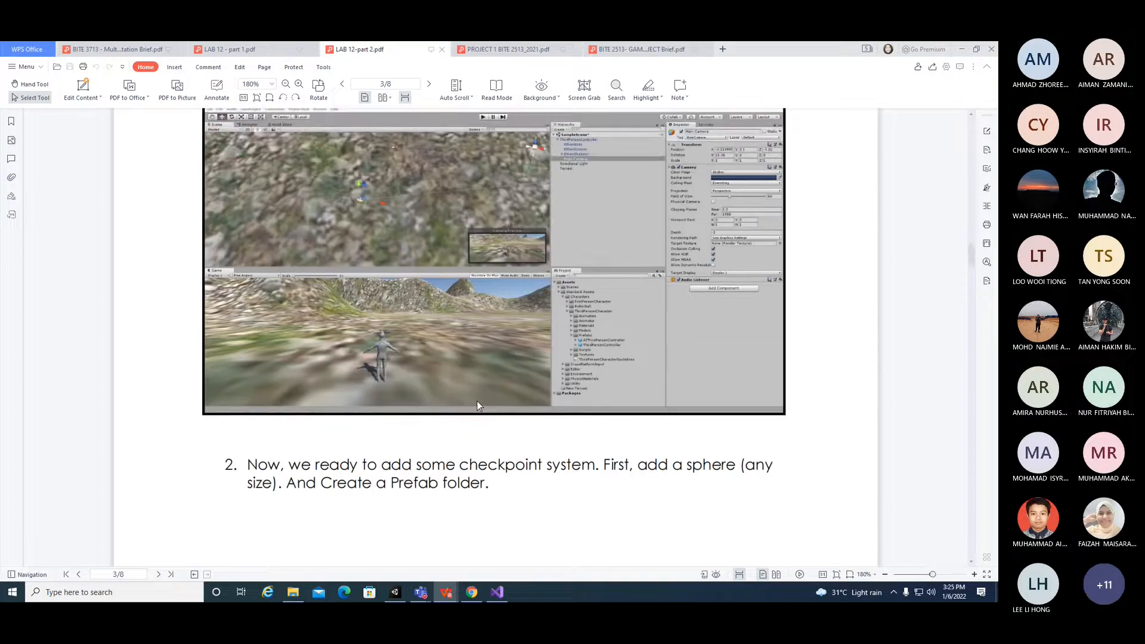
scroll(477, 403, "down", 5)
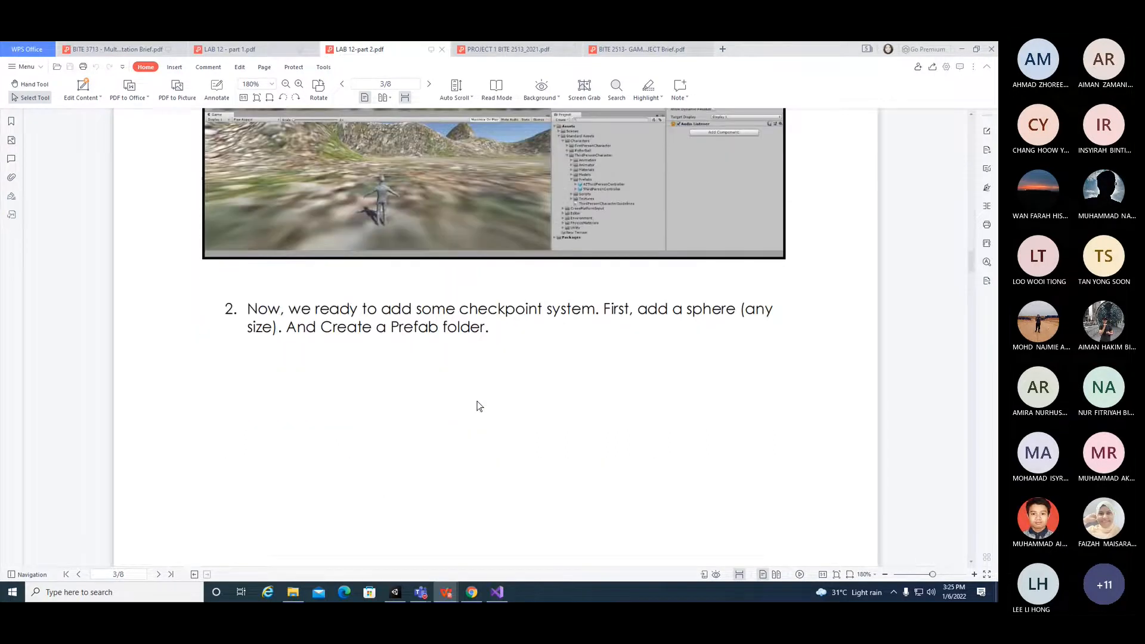
scroll(477, 401, "down", 6)
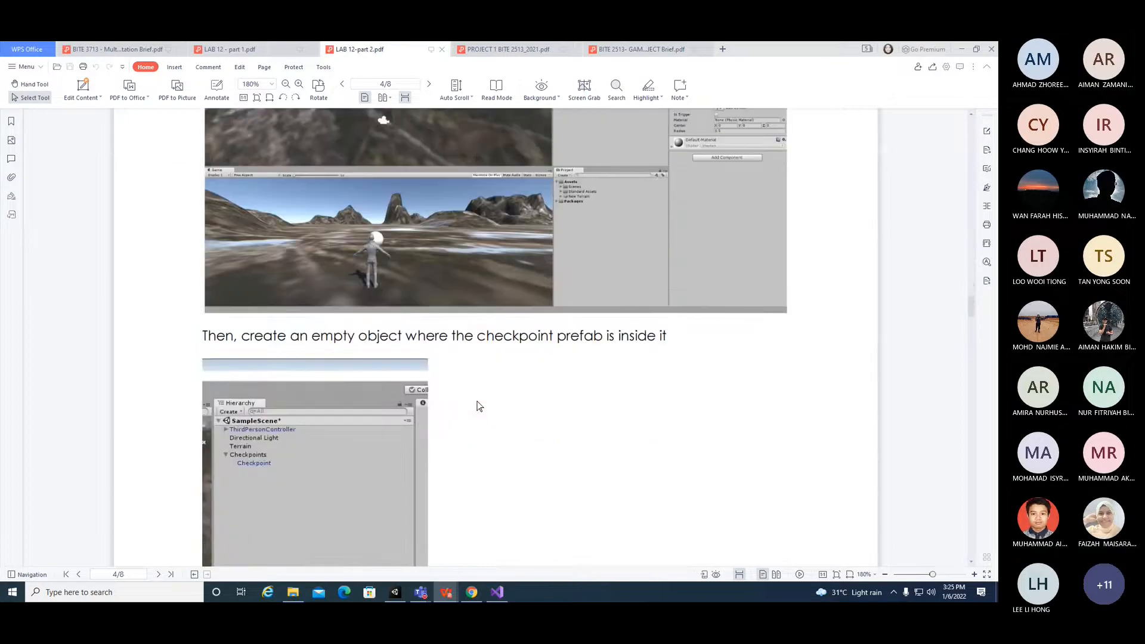
Step: Switch to the browser and search the Unity Asset Store for checkpoint assets, filtering results to the 3D category
left_click(471, 592)
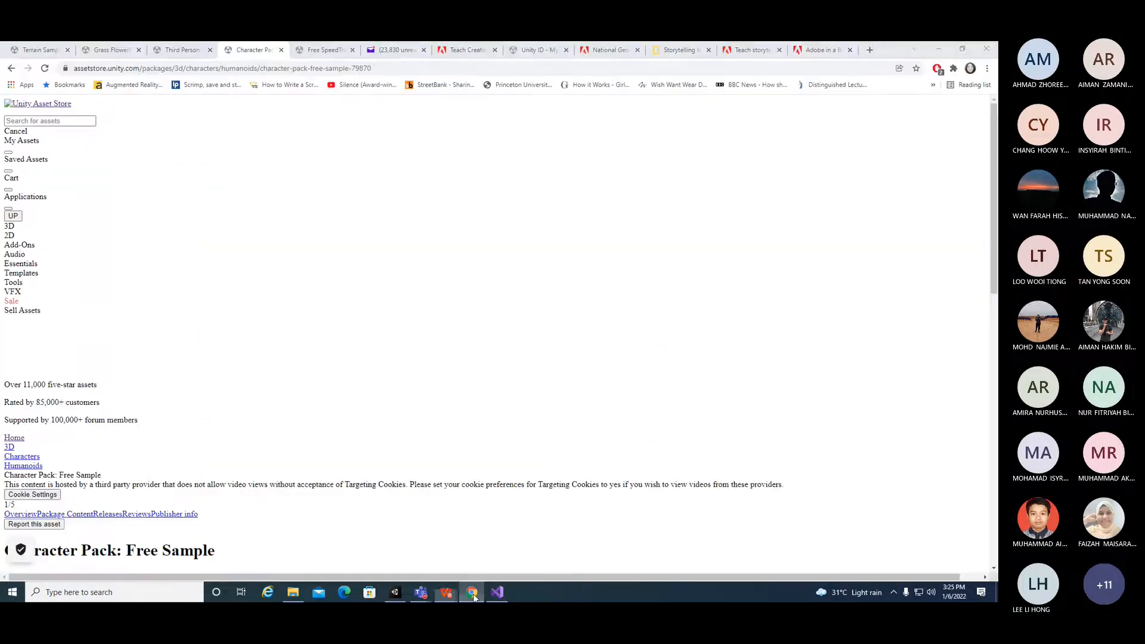
left_click(187, 53)
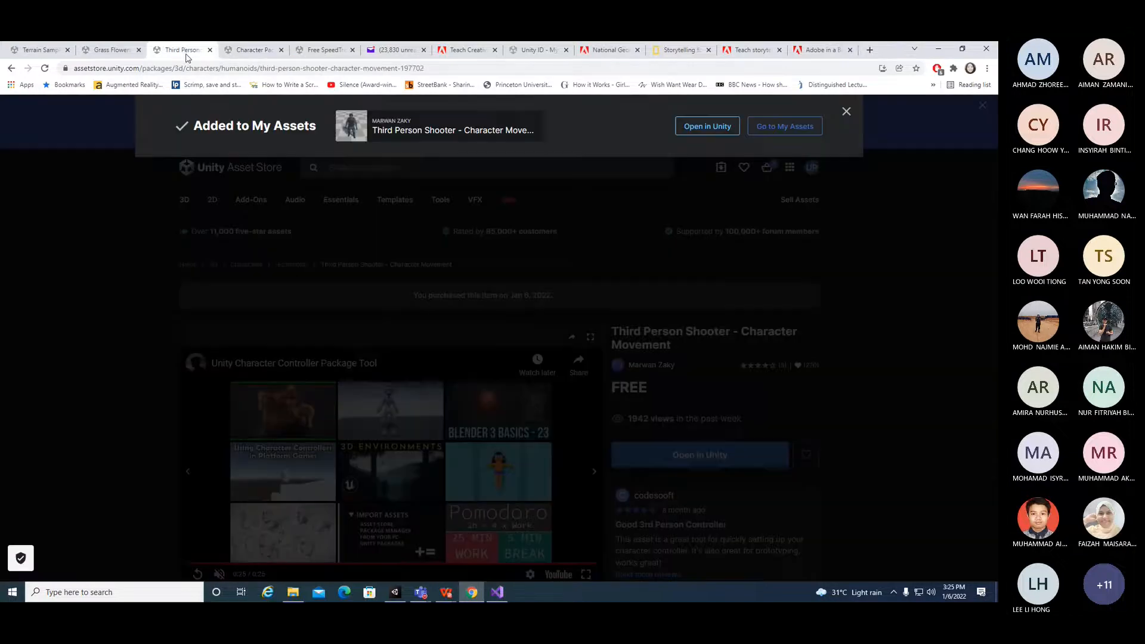
left_click(271, 53)
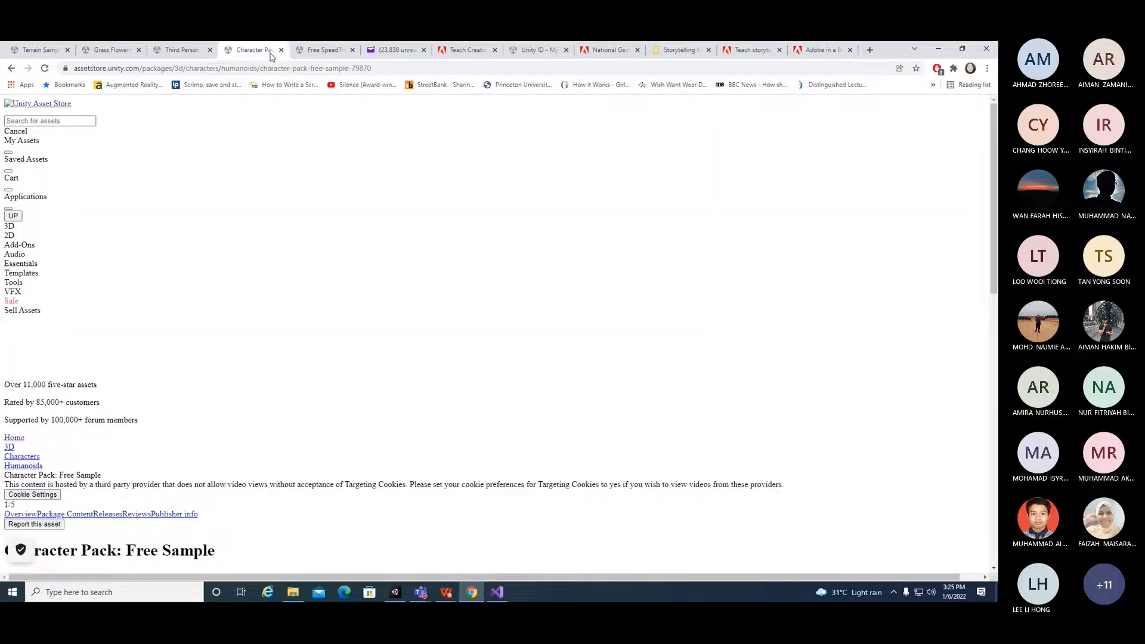
left_click(184, 52)
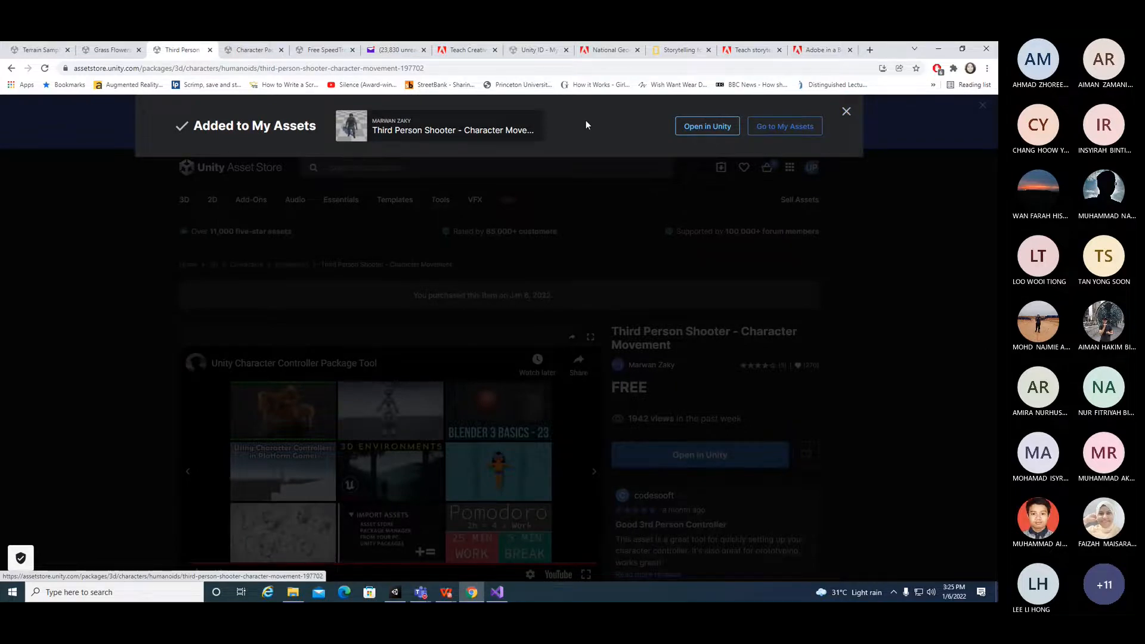
left_click(847, 111)
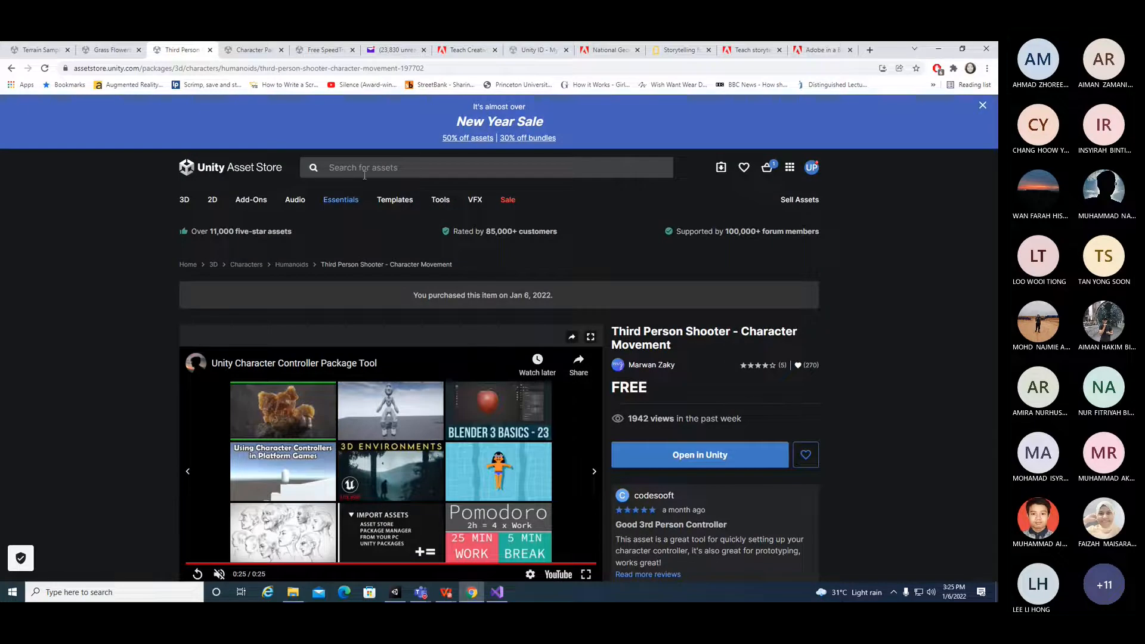
left_click(365, 173)
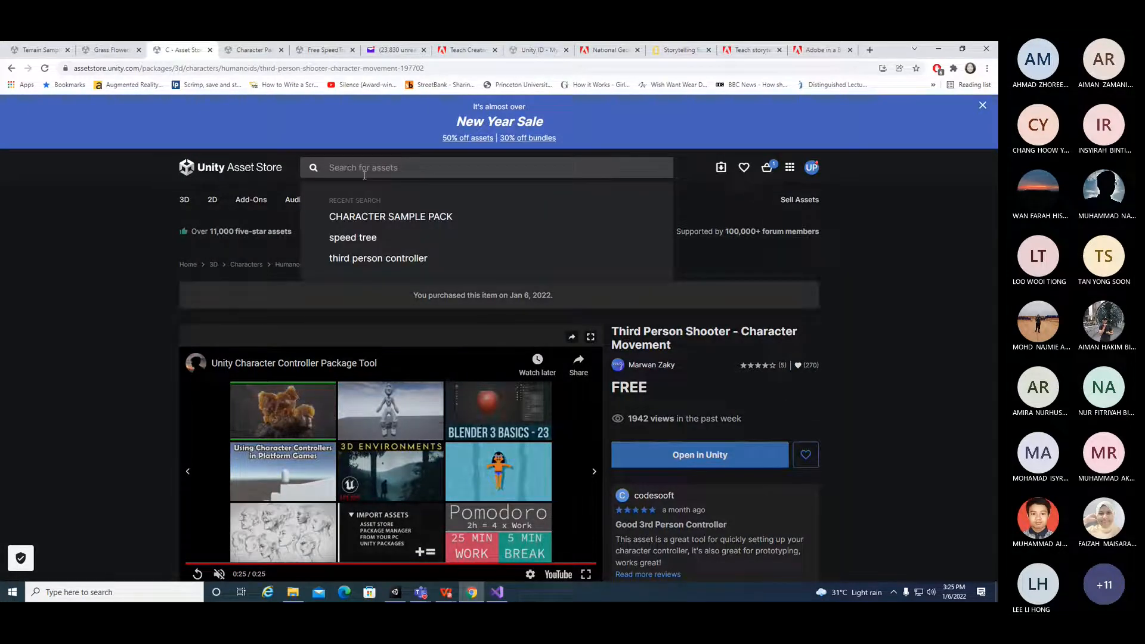
type("CHEC")
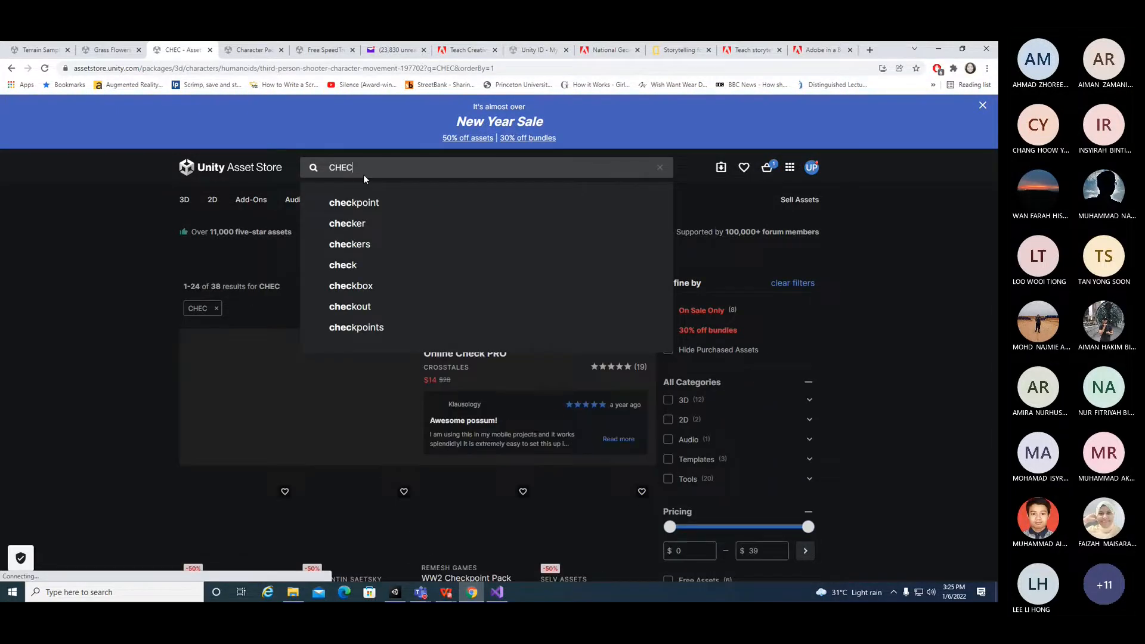
type("KPOINT")
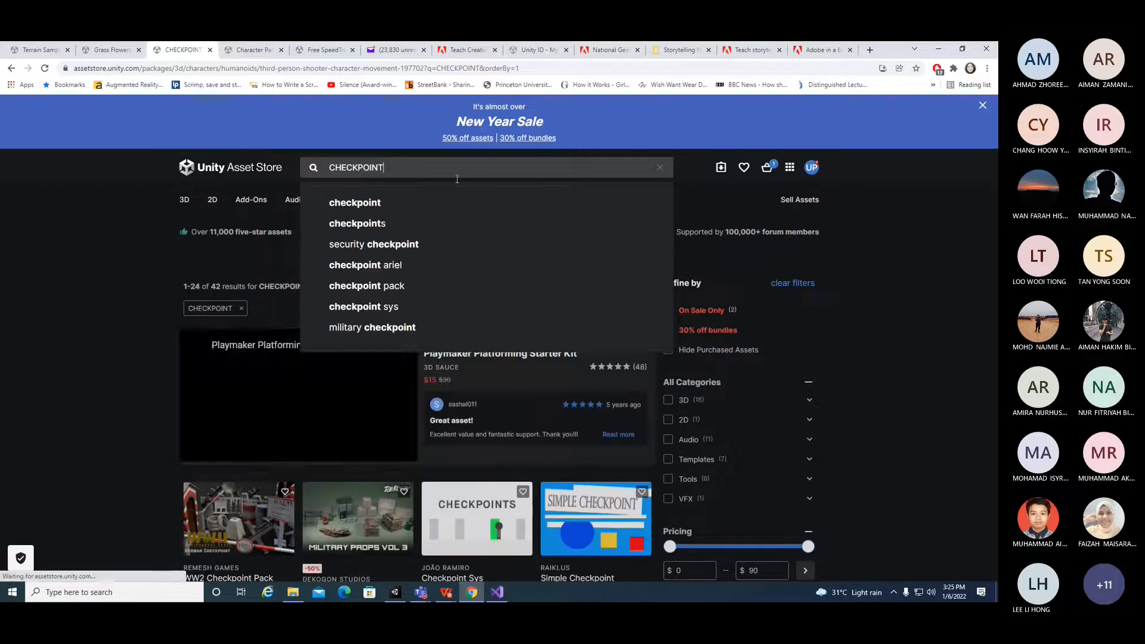
left_click(380, 202)
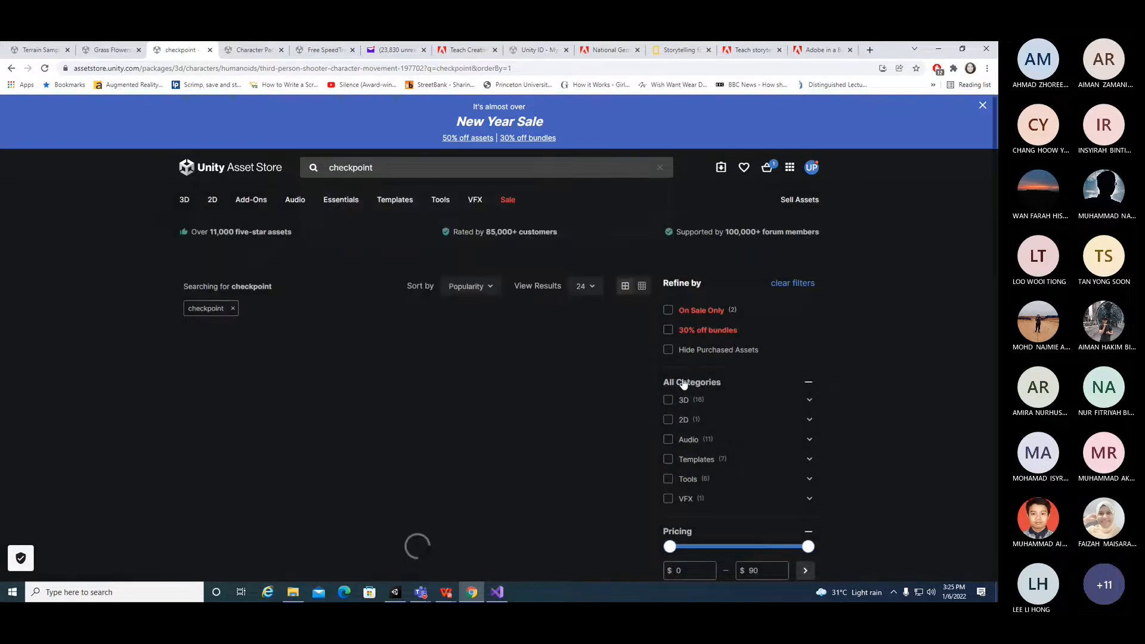
left_click(667, 400)
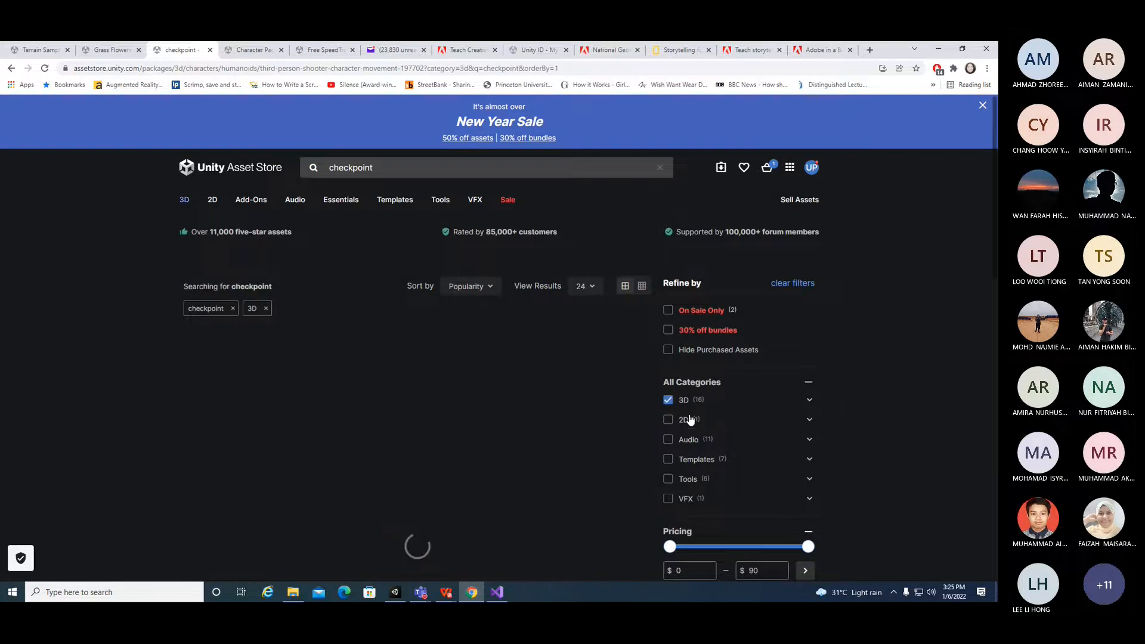
Step: Browse the checkpoint search results along with the pricing and Unity Versions filters
scroll(686, 417, "down", 3)
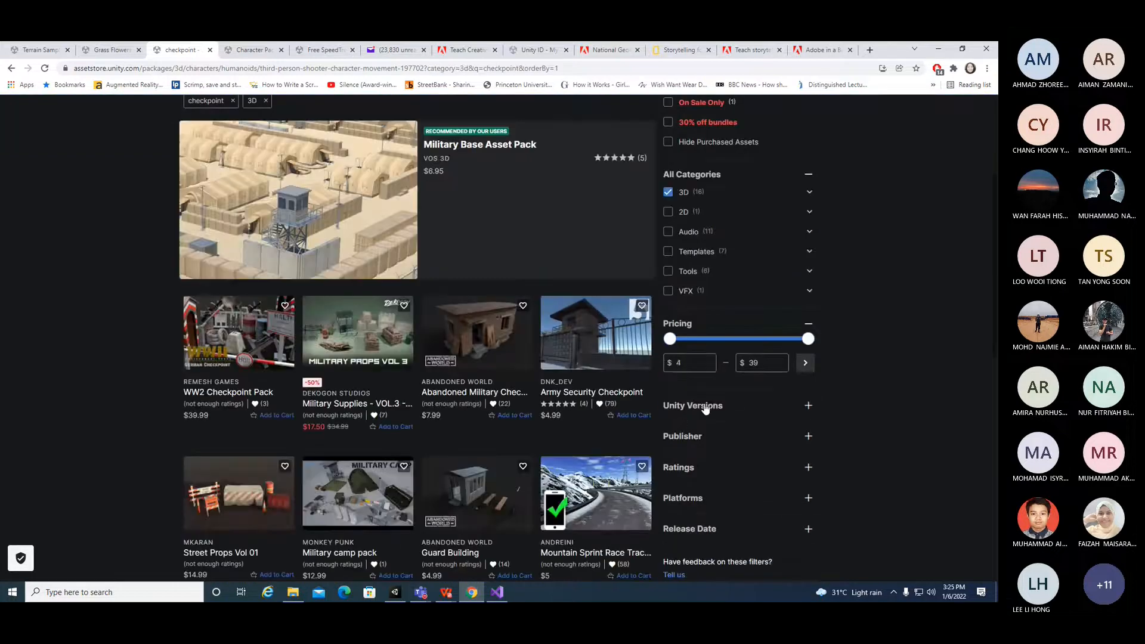
left_click(662, 341)
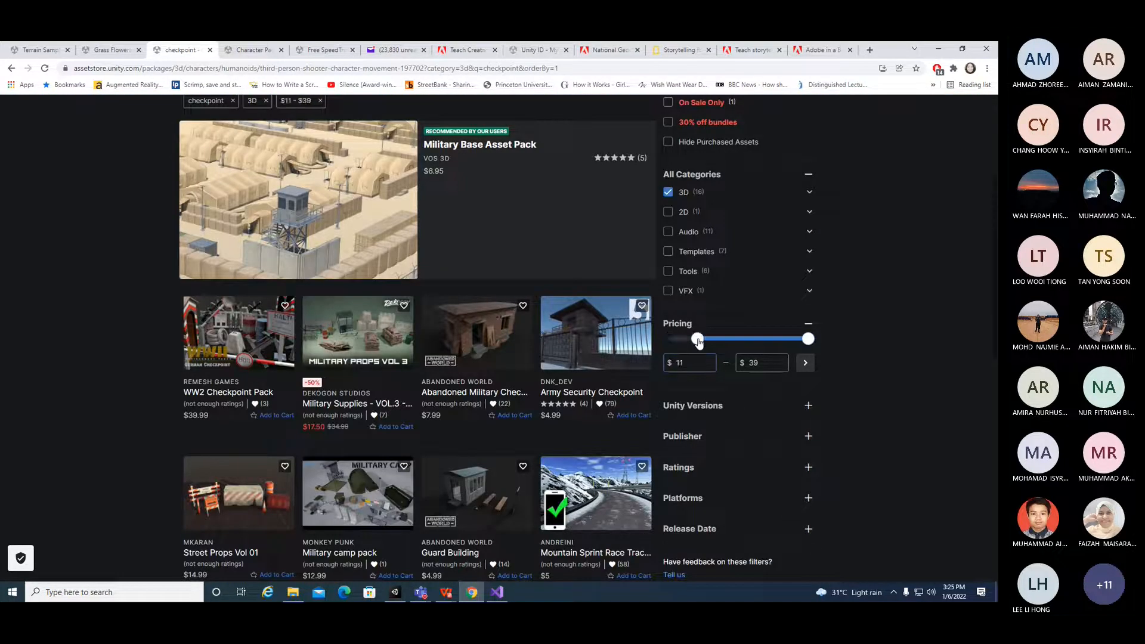
left_click(738, 405)
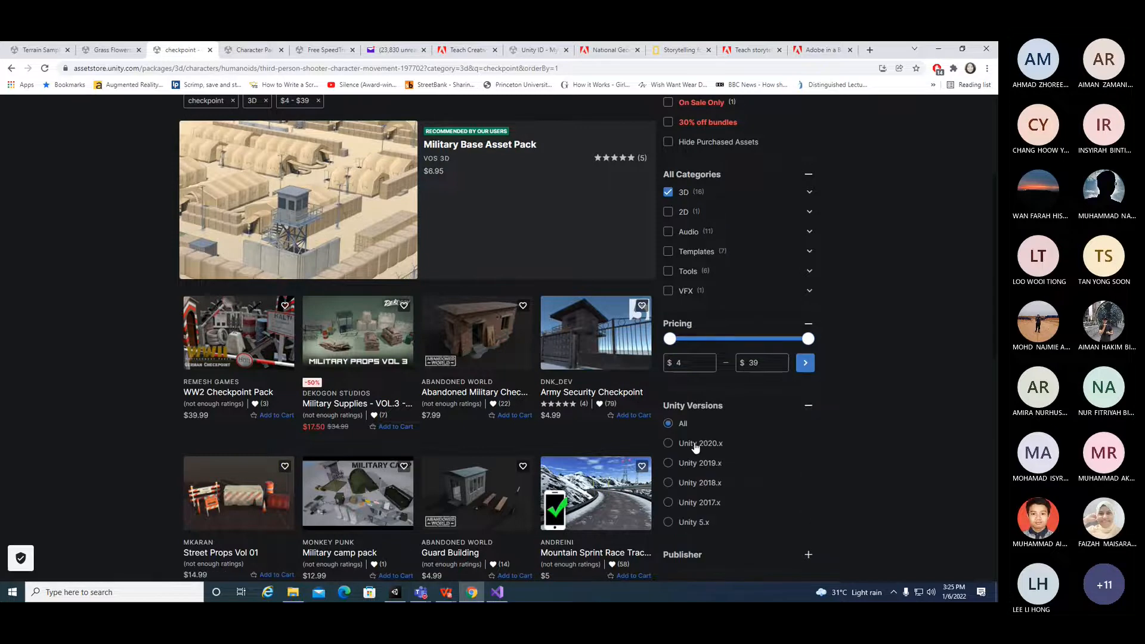
scroll(696, 447, "down", 4)
scroll(701, 445, "up", 7)
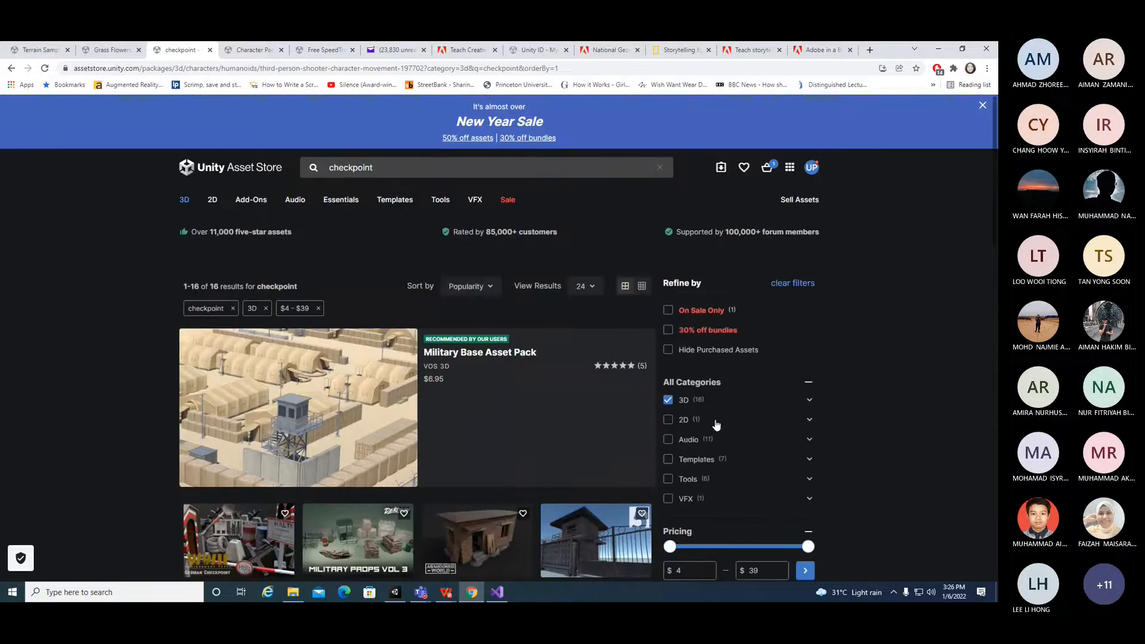
scroll(716, 425, "down", 5)
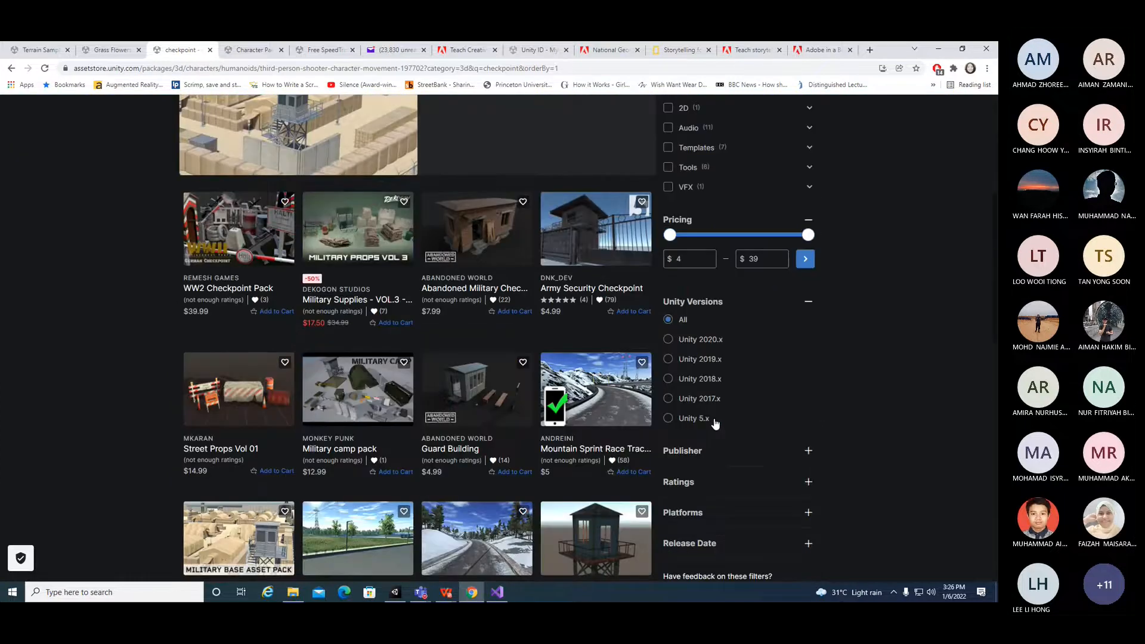
scroll(715, 423, "down", 5)
scroll(714, 418, "up", 10)
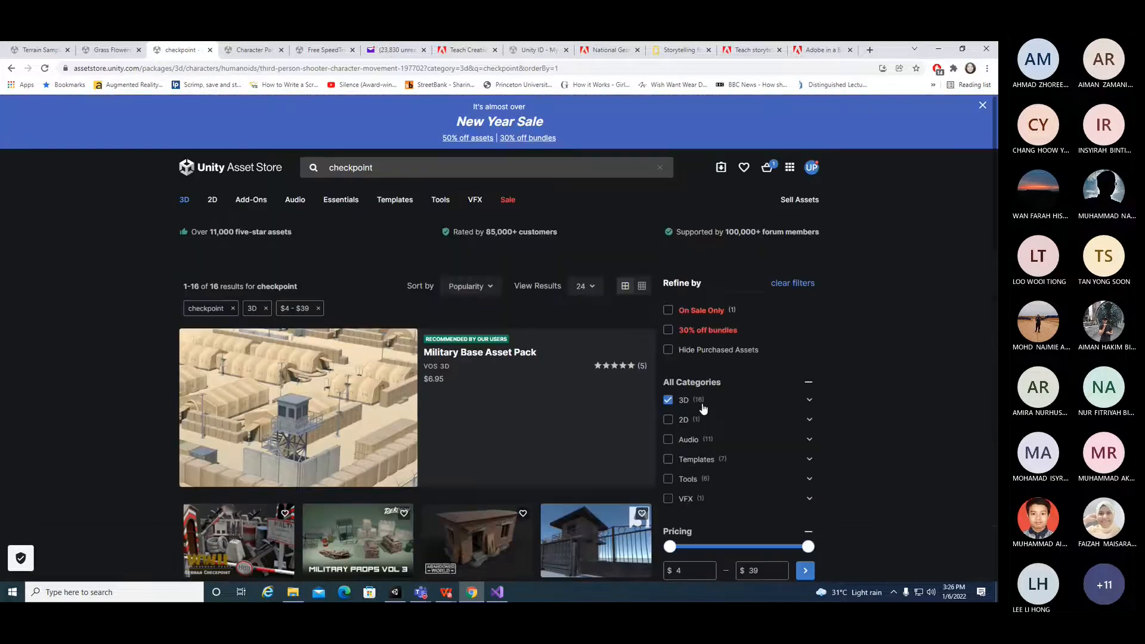
Step: Switch to the Unity project and create an empty game object at the root of the hierarchy
left_click(941, 50)
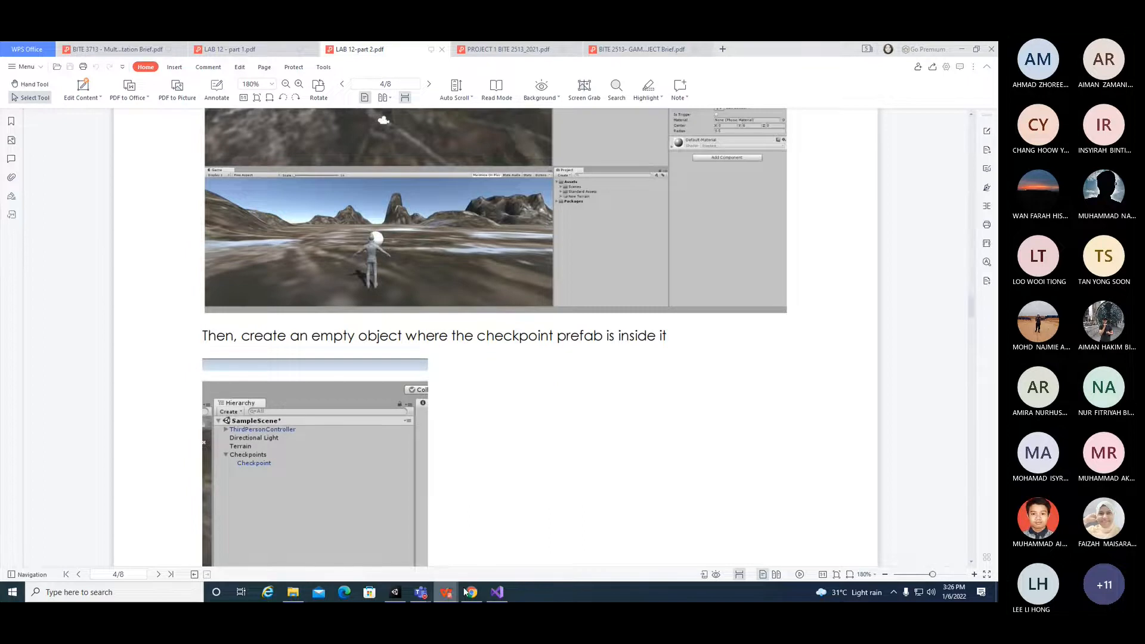
mouse_move(474, 595)
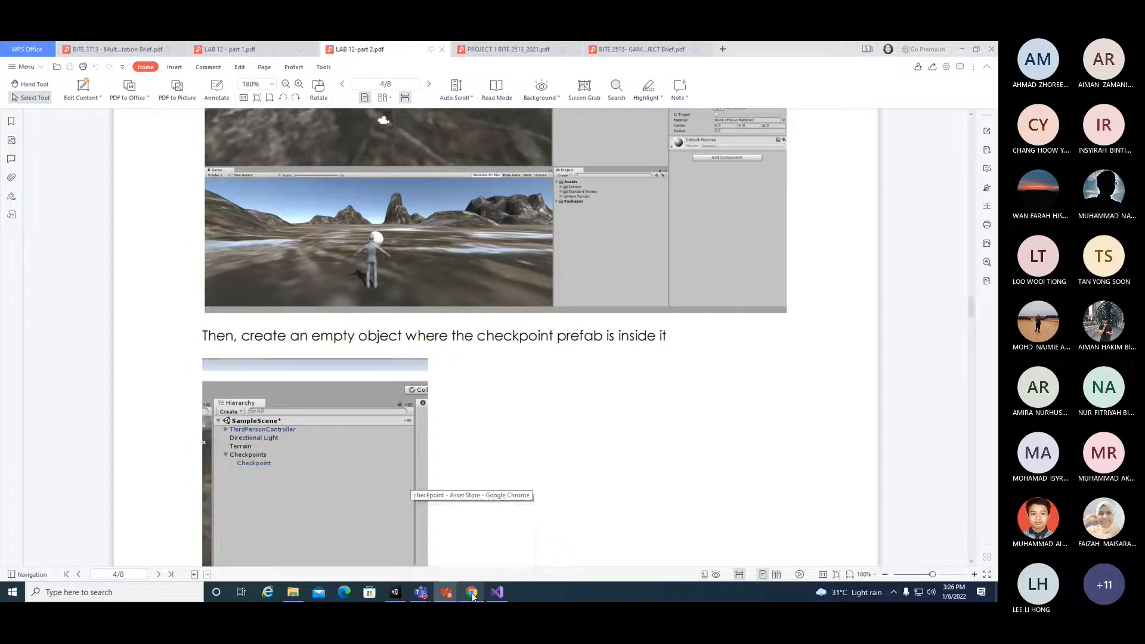
left_click(472, 594)
left_click(472, 594)
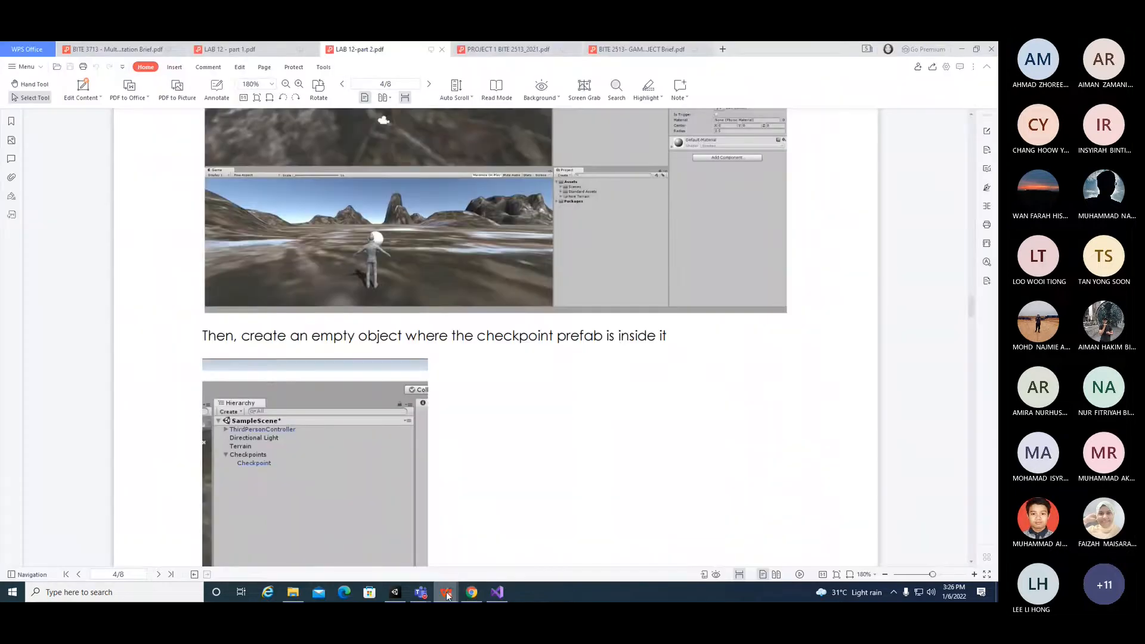
left_click(398, 592)
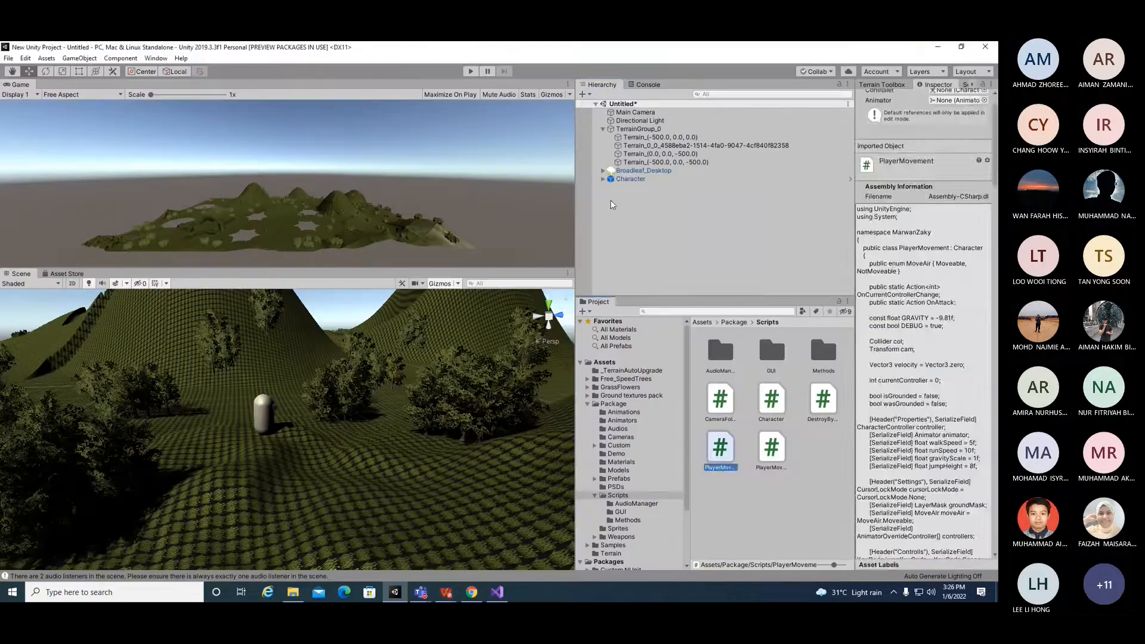
left_click(630, 179)
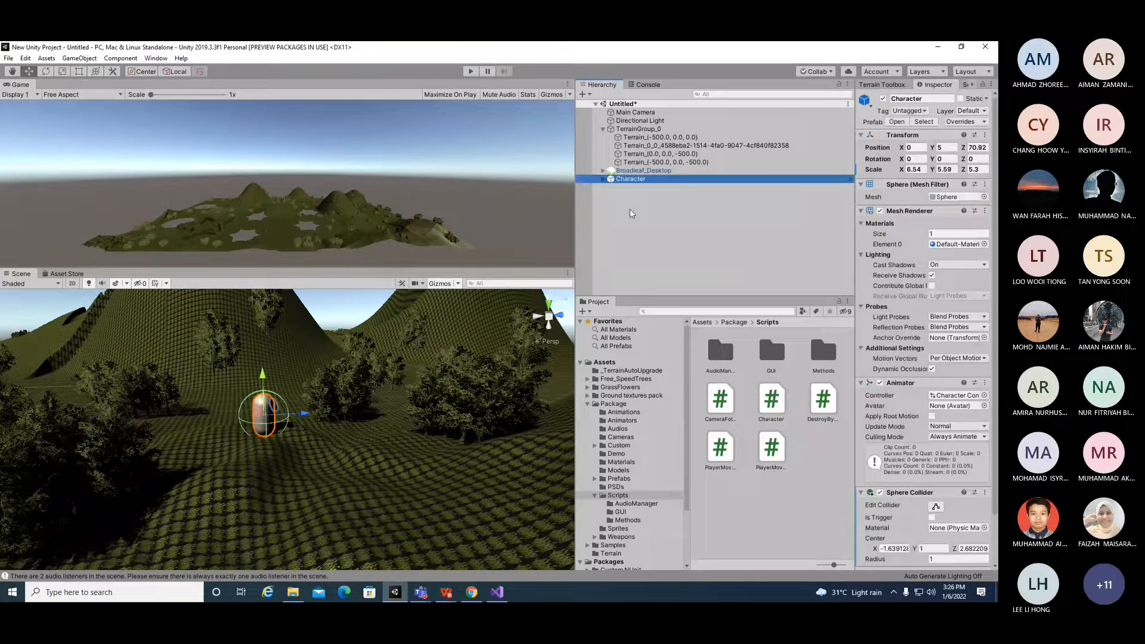
right_click(631, 211)
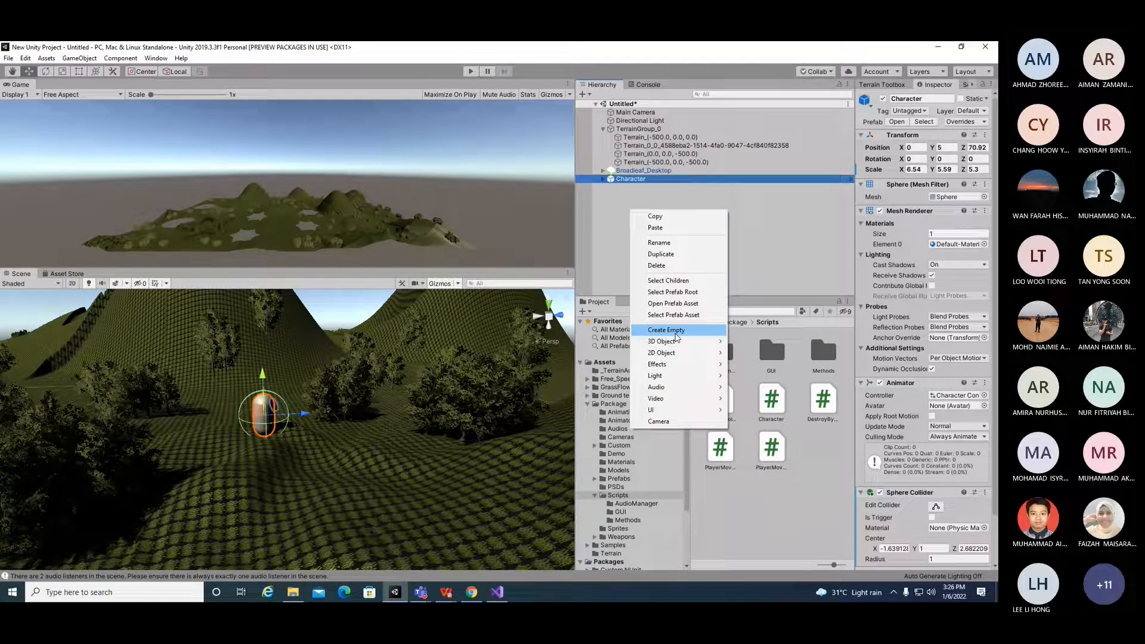
left_click(677, 337)
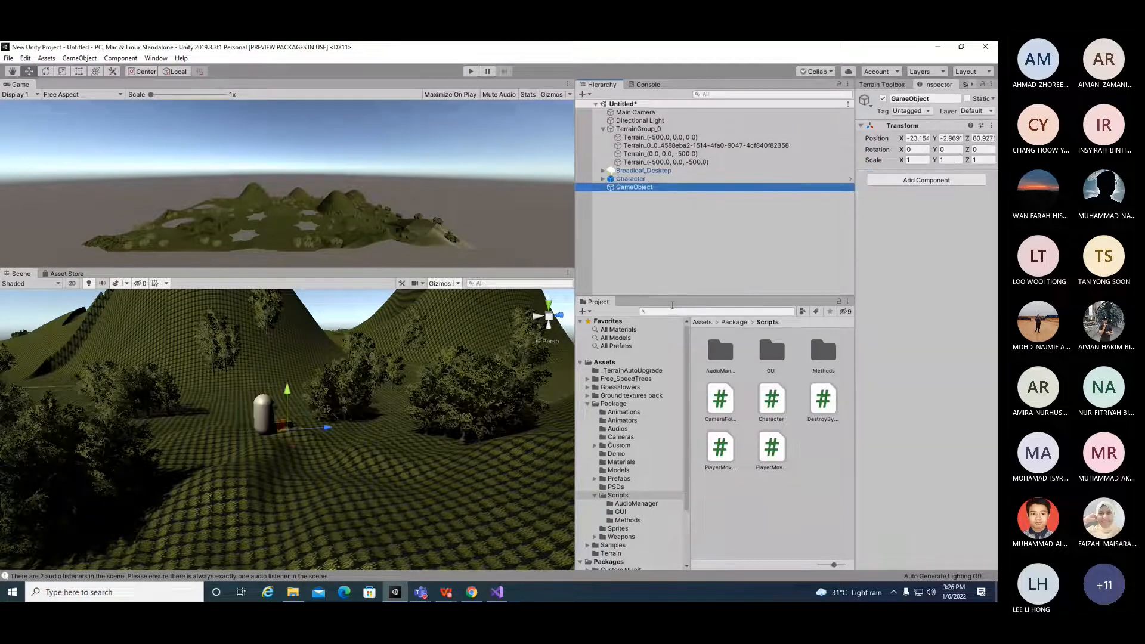
double_click(634, 189)
scroll(395, 389, "up", 10)
scroll(394, 395, "down", 10)
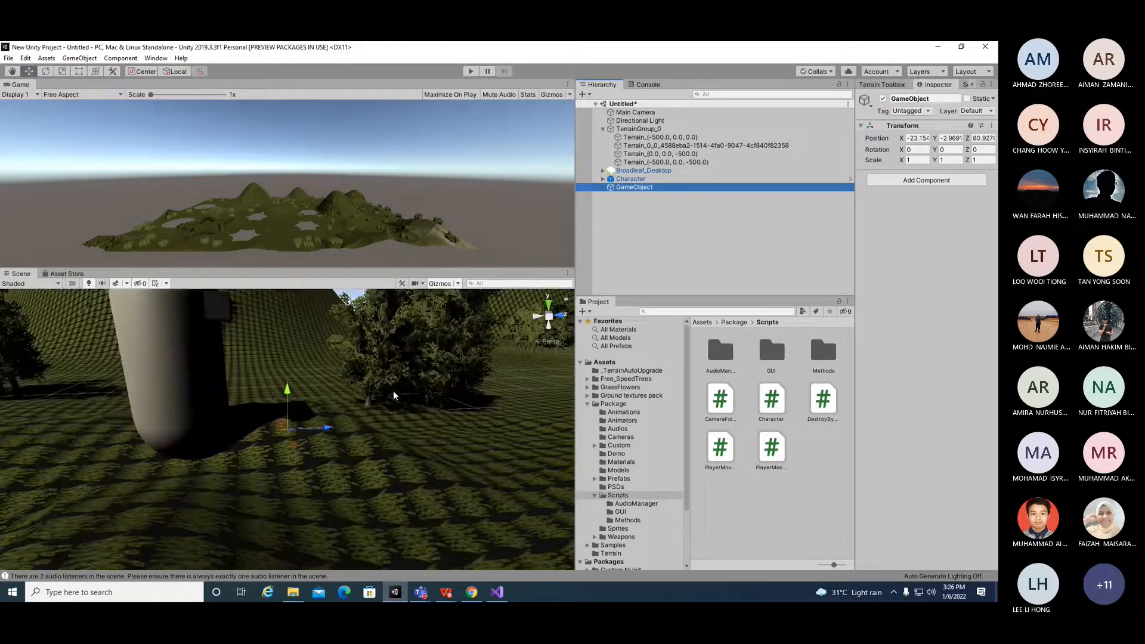
Step: Rename the new empty game object to Check Point
right_click(638, 189)
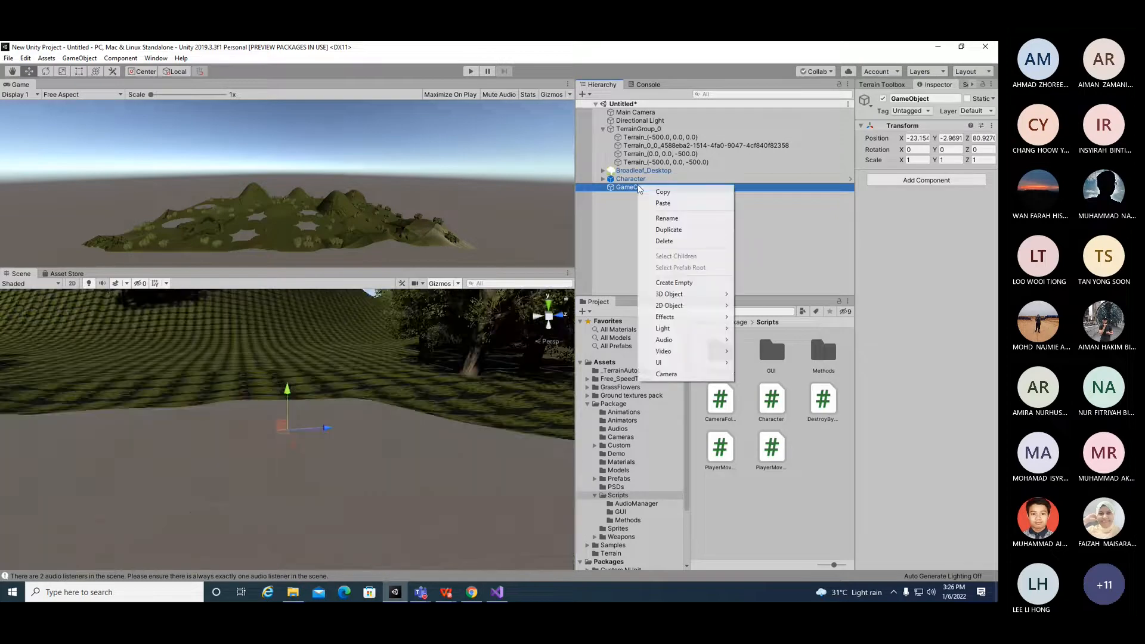
left_click(667, 218)
key("BackSpace")
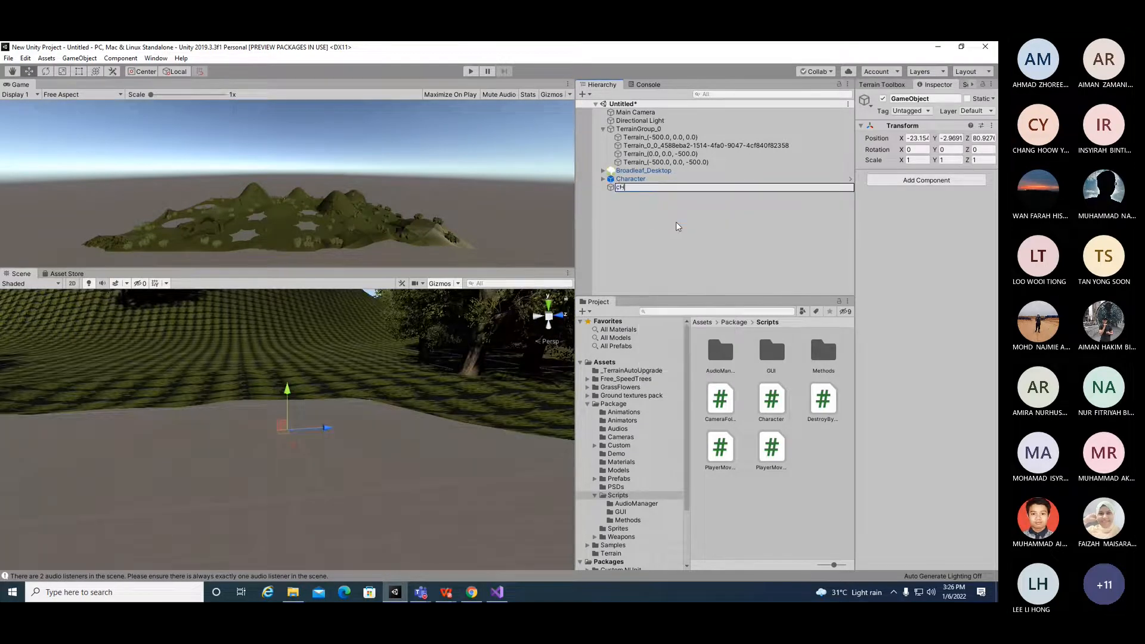
type("Check Point")
key("Return")
left_click(676, 227)
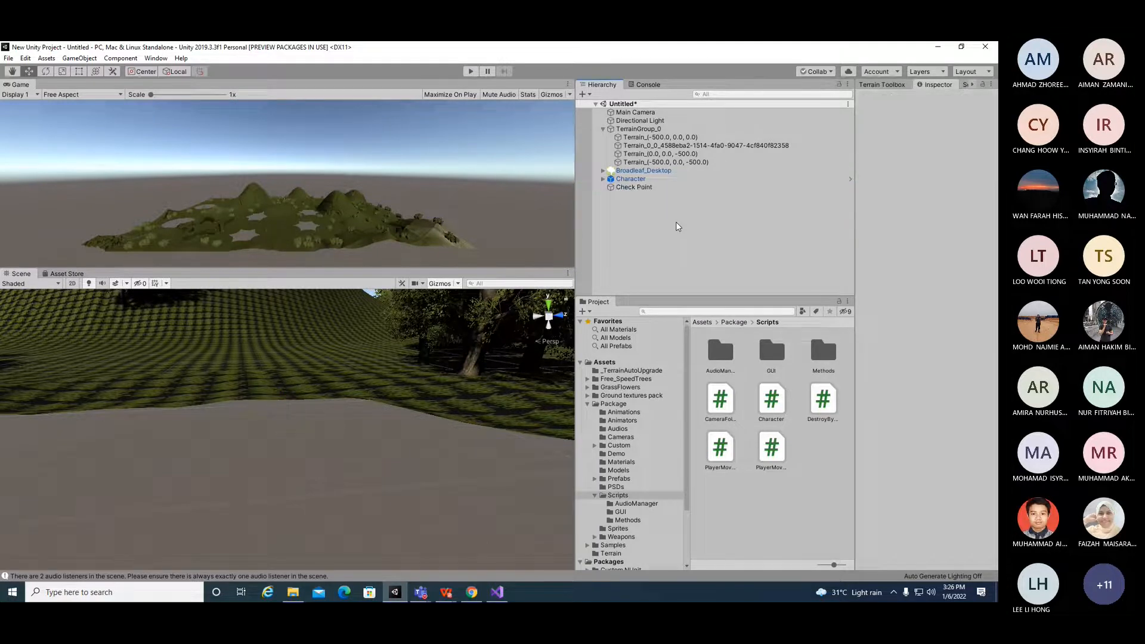
Step: Add a 3D sphere object to the scene hierarchy
left_click(640, 189)
right_click(642, 222)
mouse_move(709, 330)
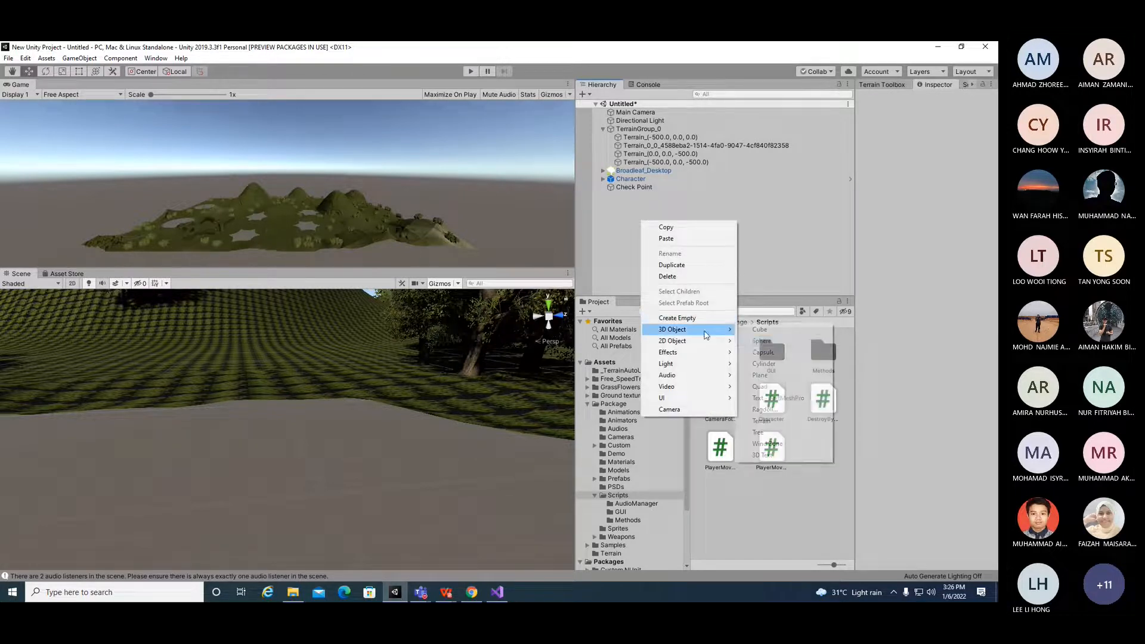
left_click(792, 343)
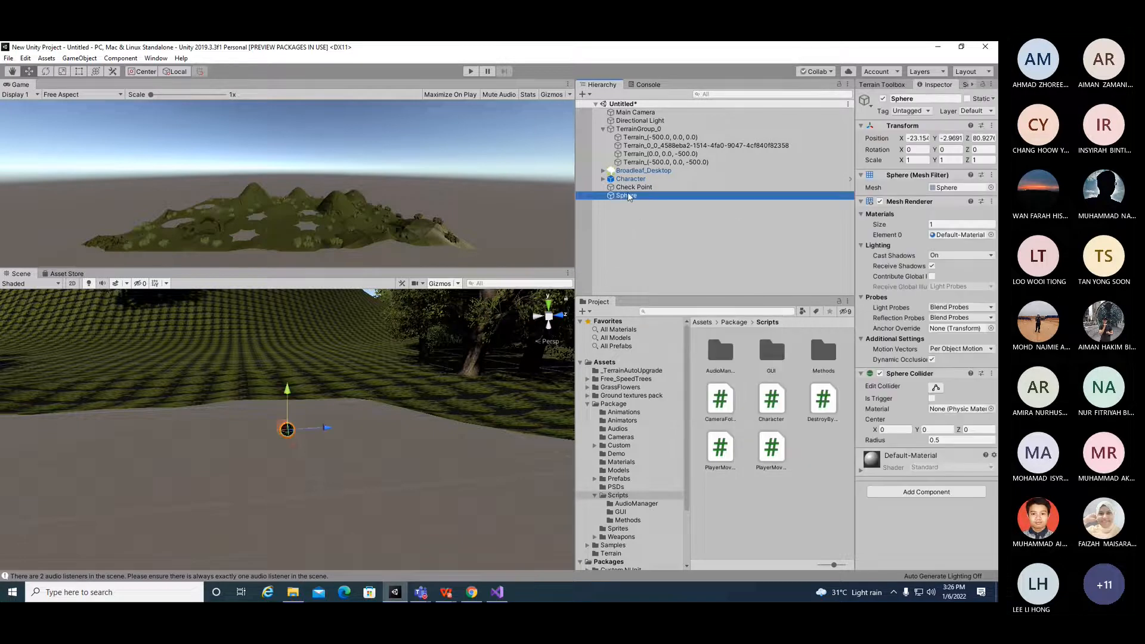
left_click(612, 249)
Step: Switch to the lab PDF and scroll back to the instruction about adding a sphere and a Prefab folder
mouse_move(449, 589)
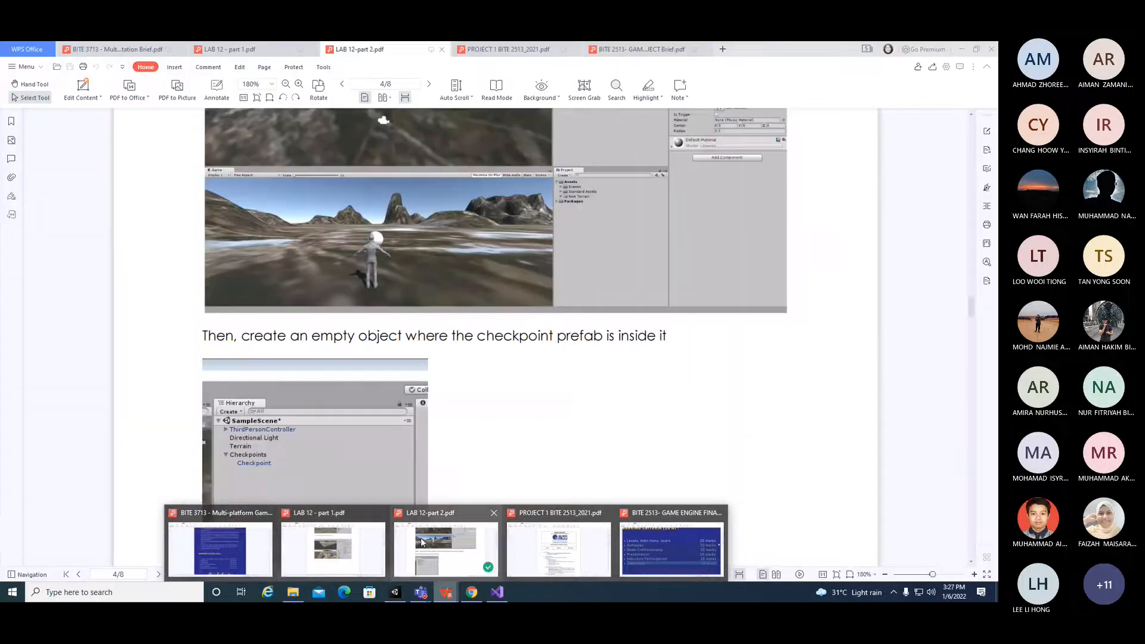
left_click(421, 542)
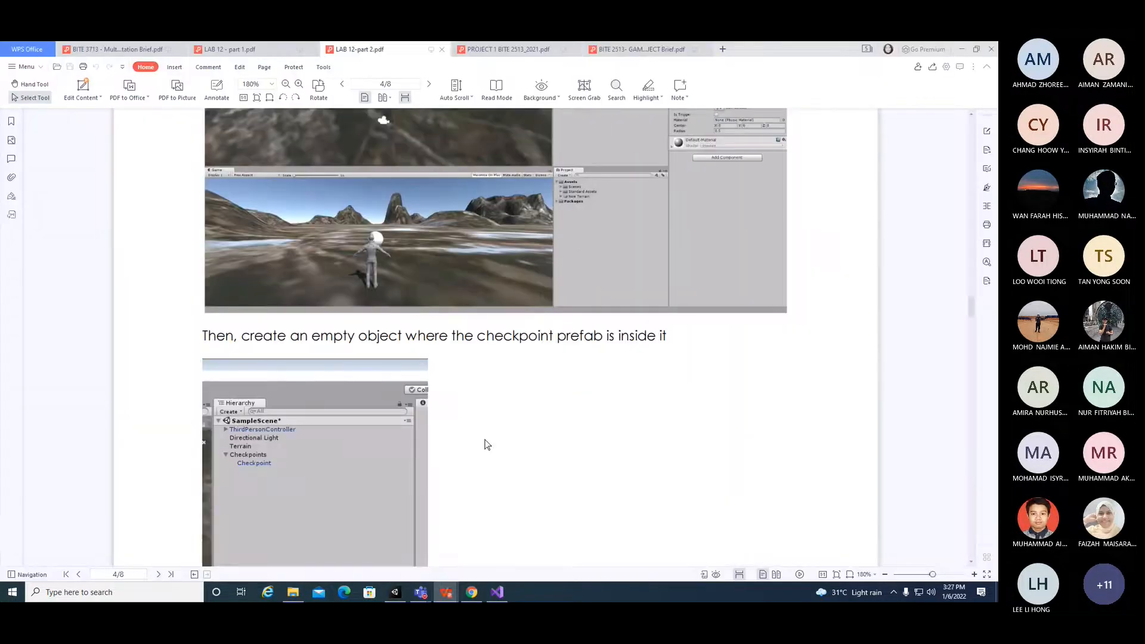
scroll(521, 421, "up", 10)
scroll(533, 428, "up", 1)
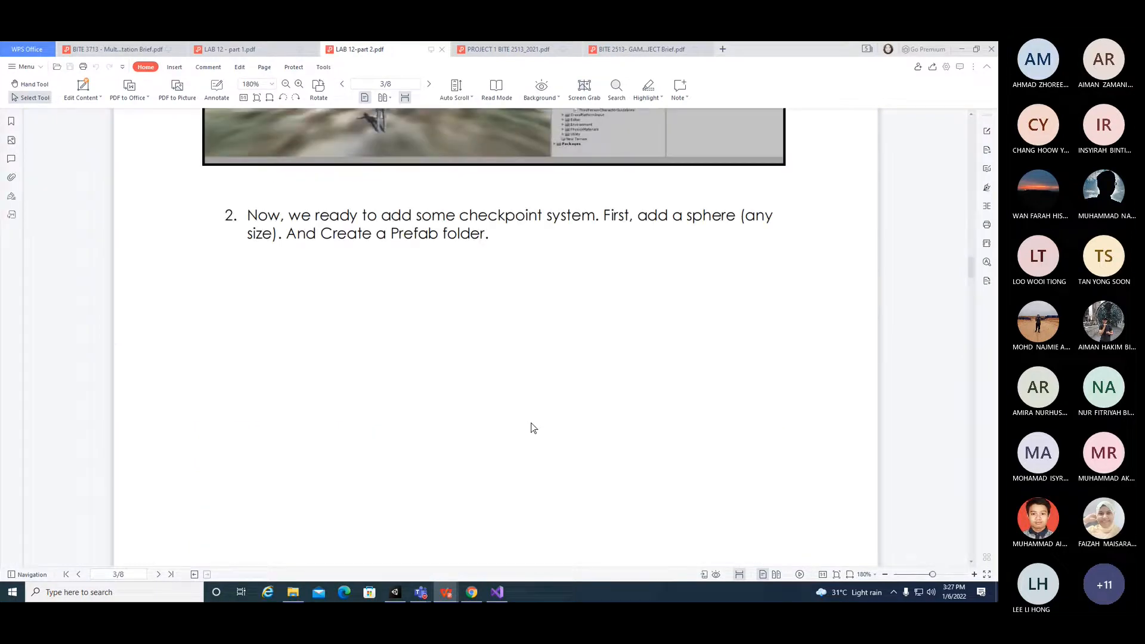
scroll(531, 423, "up", 3)
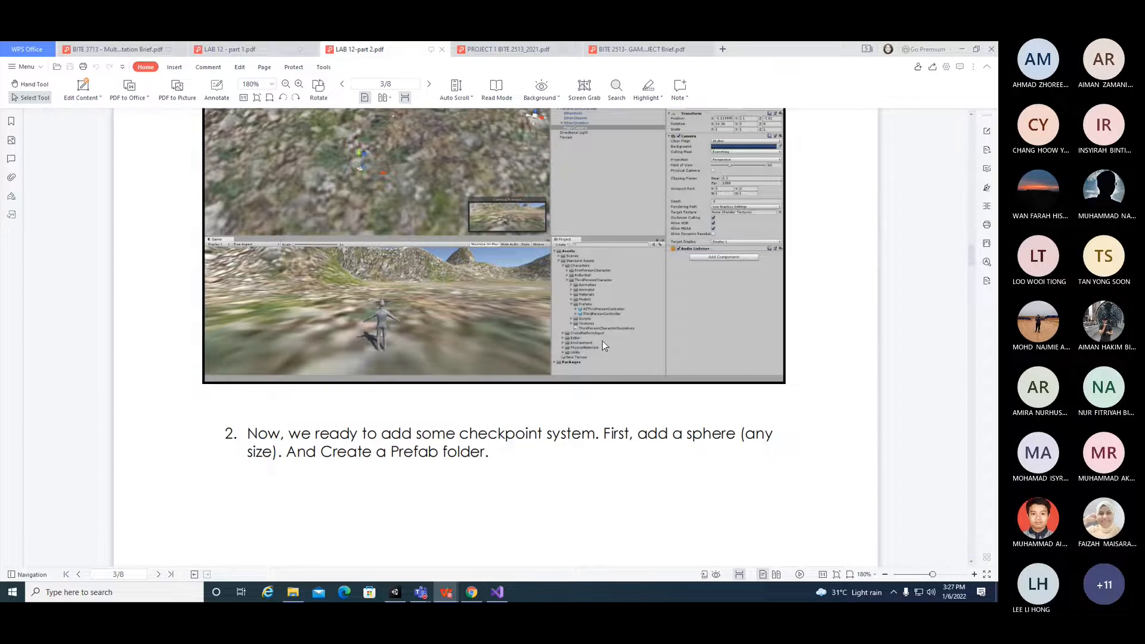
Step: Scroll through the lab PDF to read the instructions for the sphere, Prefab folder and checkpoint objects
scroll(605, 342, "up", 3)
scroll(521, 399, "down", 2)
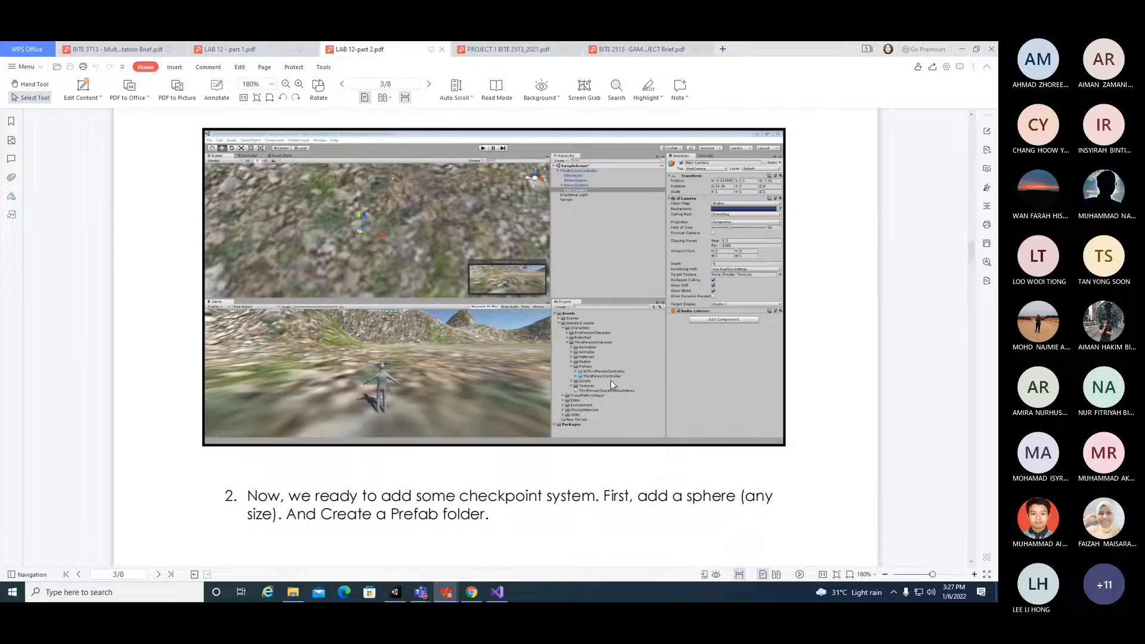
scroll(582, 406, "down", 10)
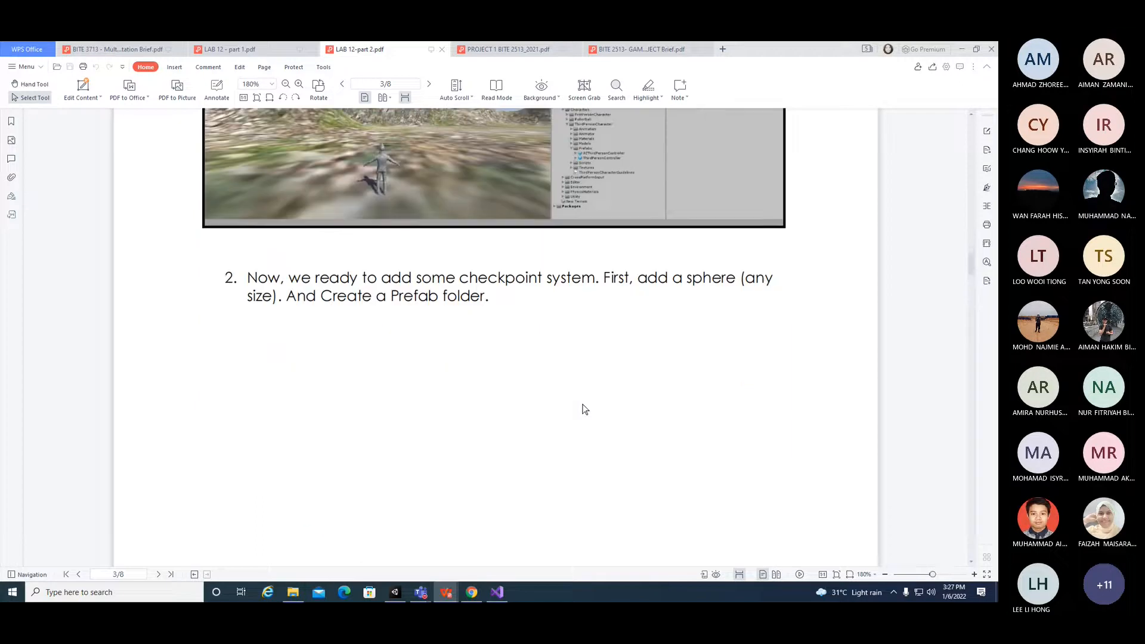
scroll(587, 416, "down", 4)
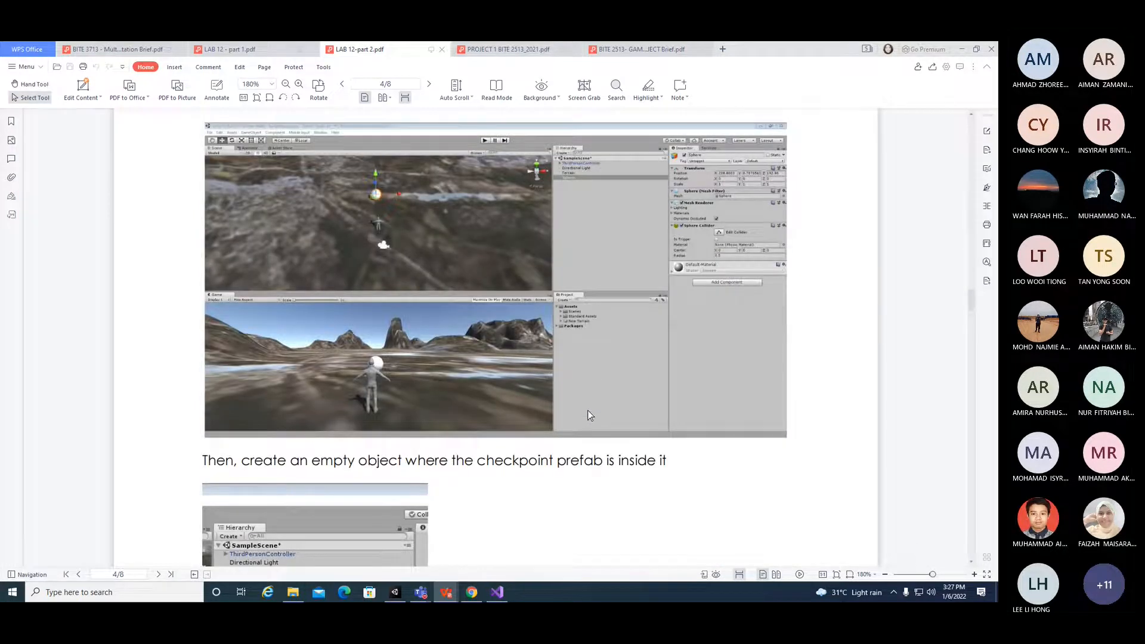
scroll(570, 407, "down", 6)
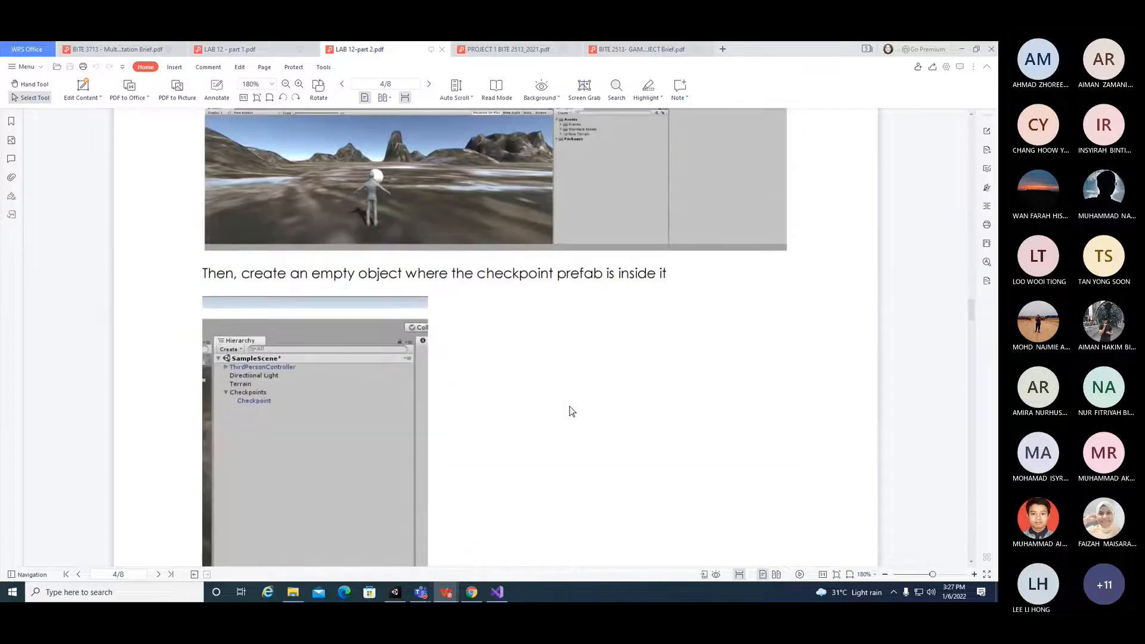
scroll(571, 412, "down", 4)
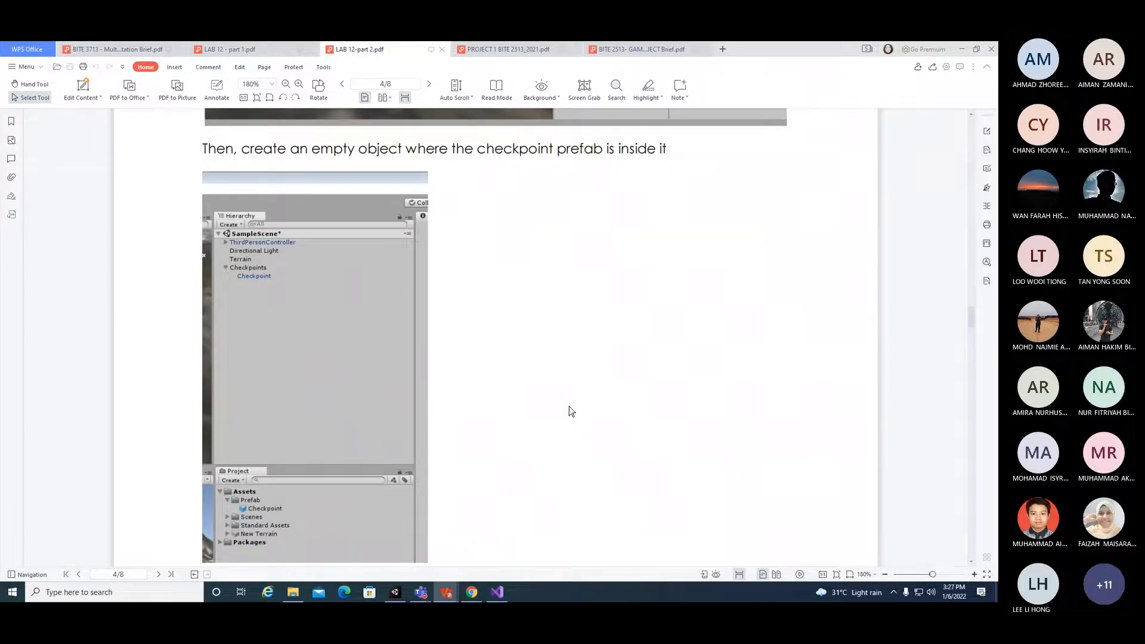
Step: Switch to Unity and search the project assets for checkpoint
left_click(396, 592)
left_click(683, 311)
type("checkpint")
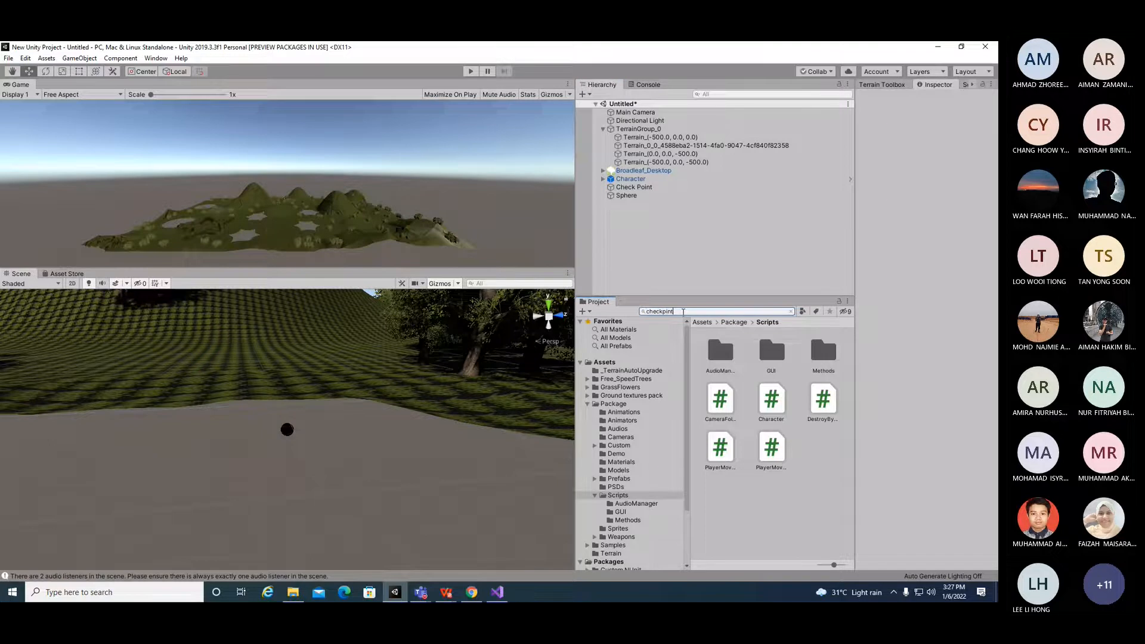
key("BackSpace")
key("BackSpace")
type("oin")
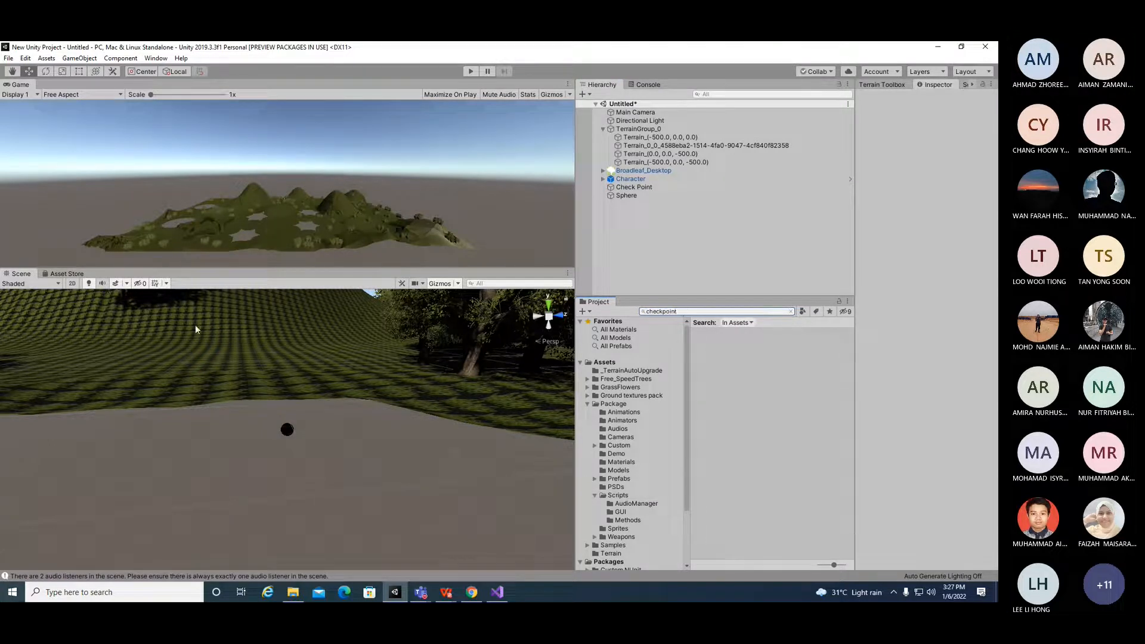
left_click(727, 311)
left_click(686, 312)
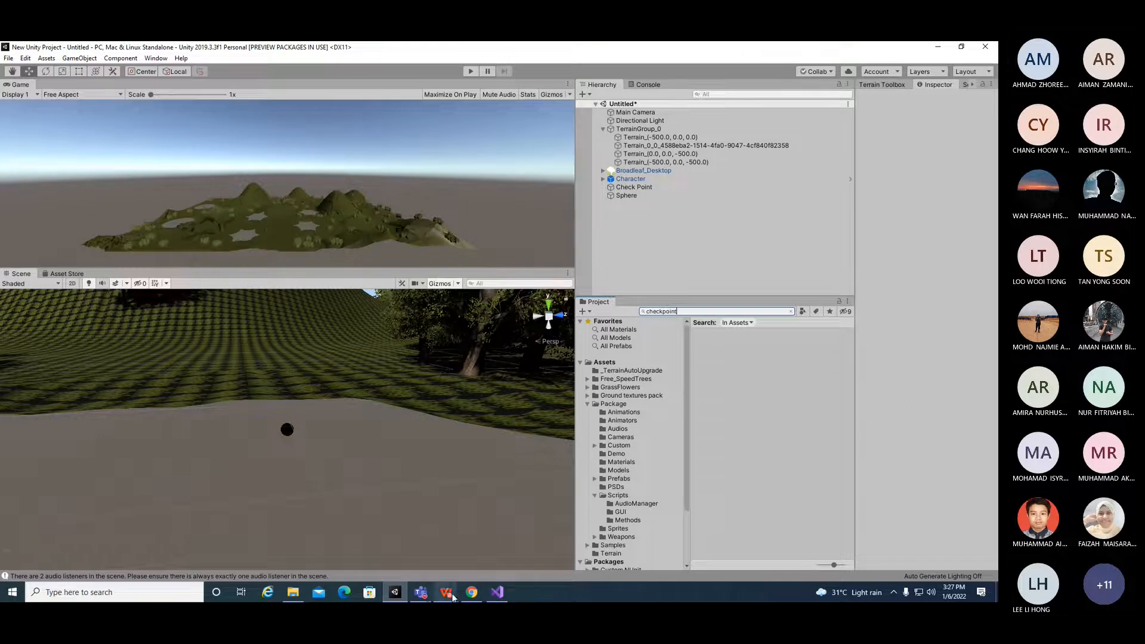
Step: Switch to the lab PDF and review the checkpoint hierarchy and Prefab folder screenshots
mouse_move(453, 597)
left_click(452, 548)
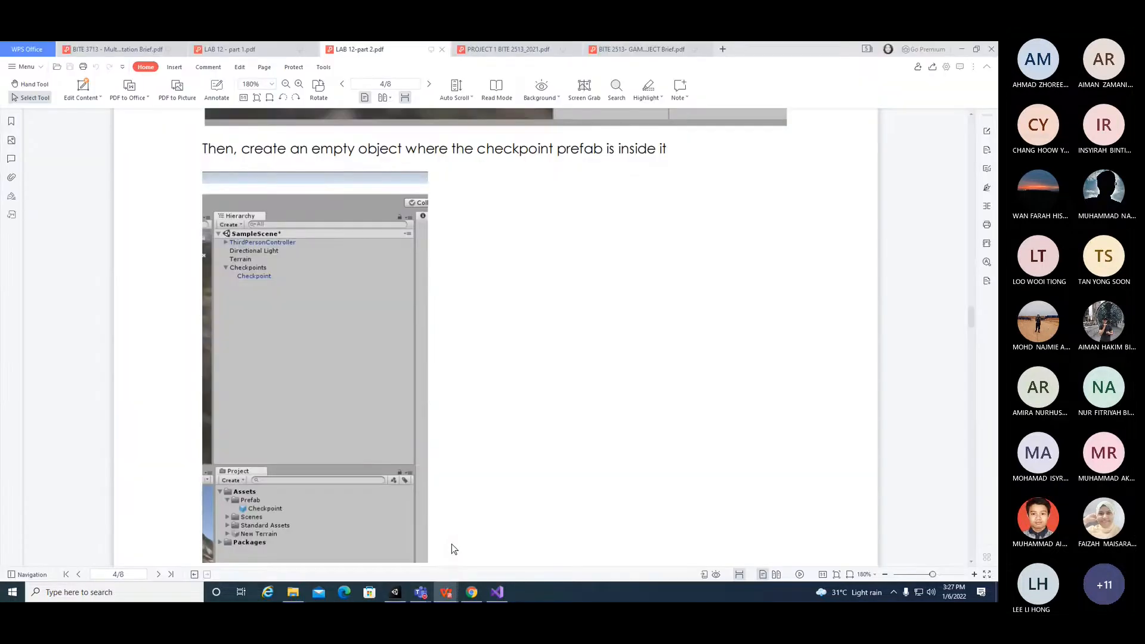
scroll(262, 496, "down", 1)
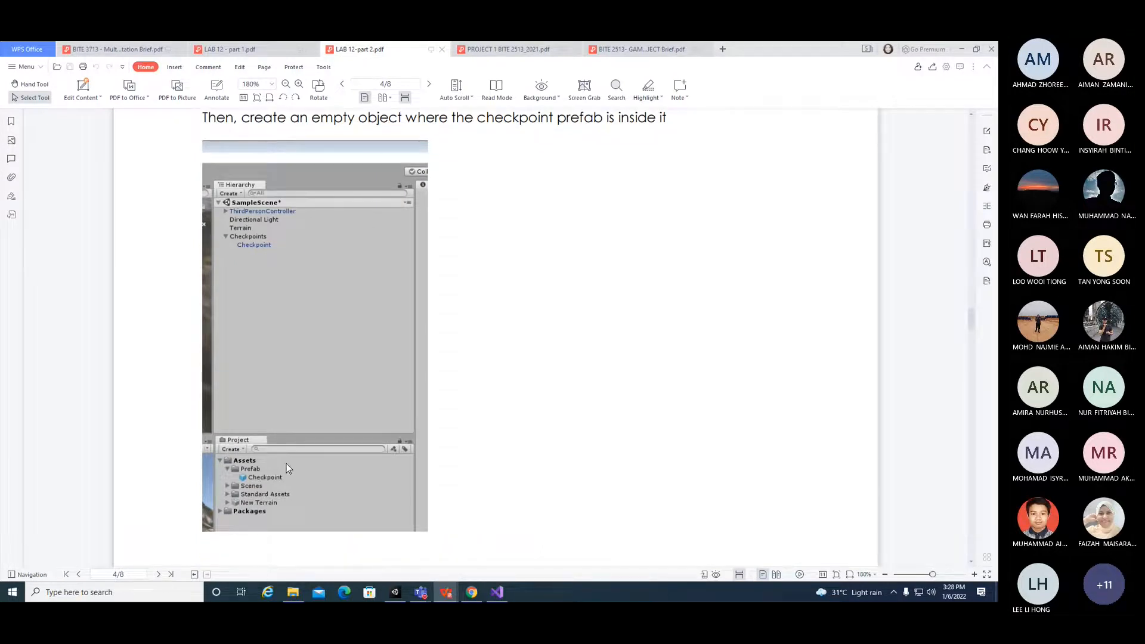
scroll(314, 472, "up", 12)
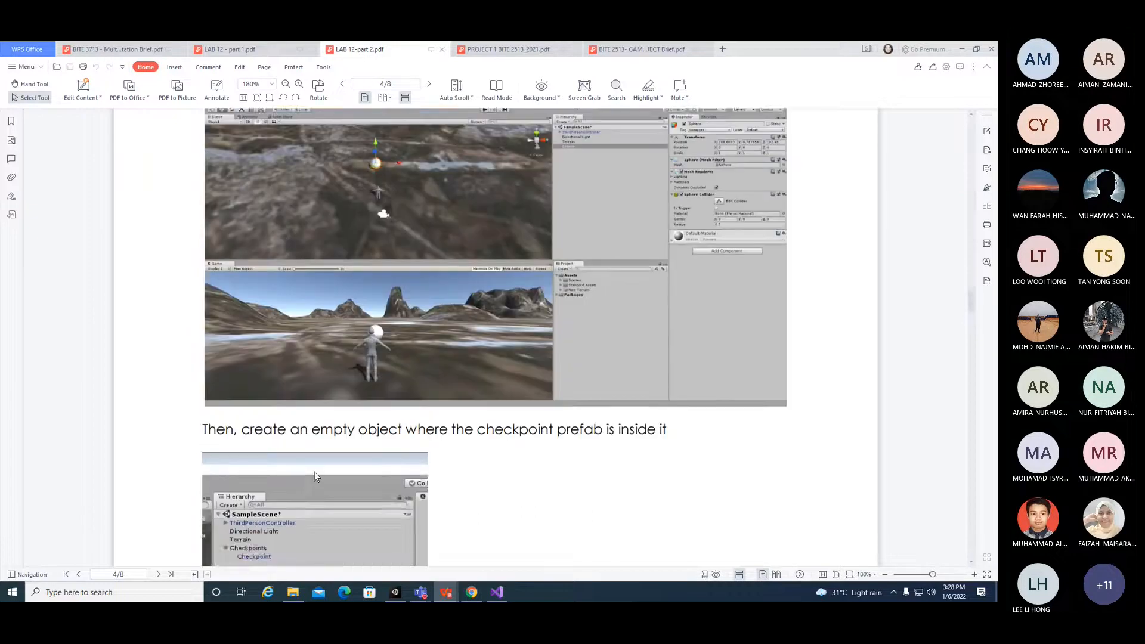
scroll(434, 473, "up", 18)
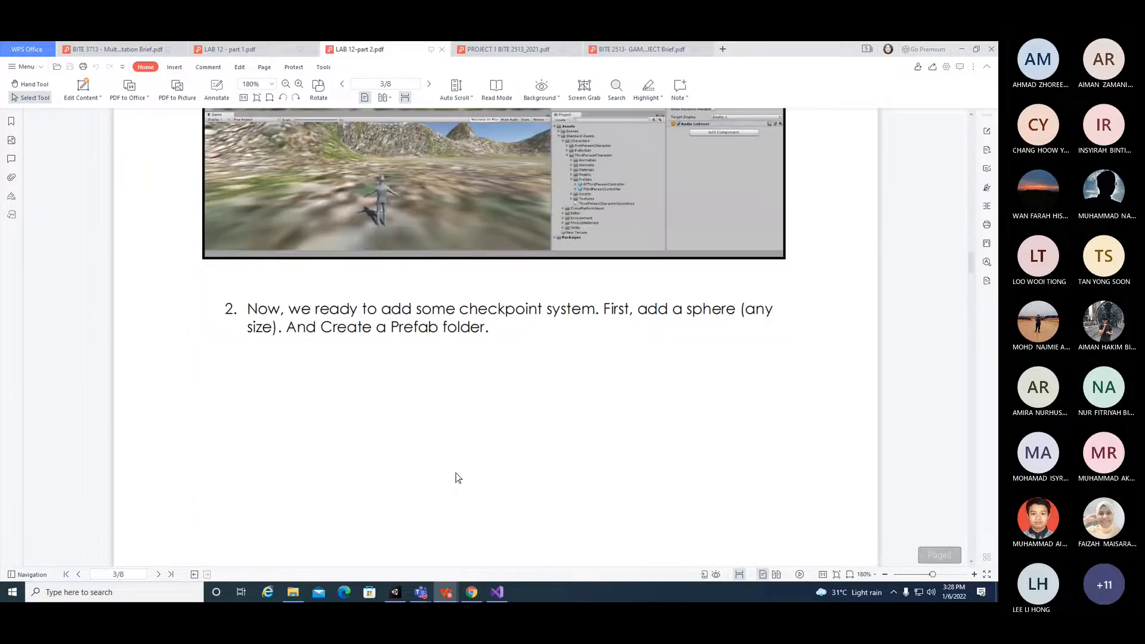
scroll(488, 451, "up", 3)
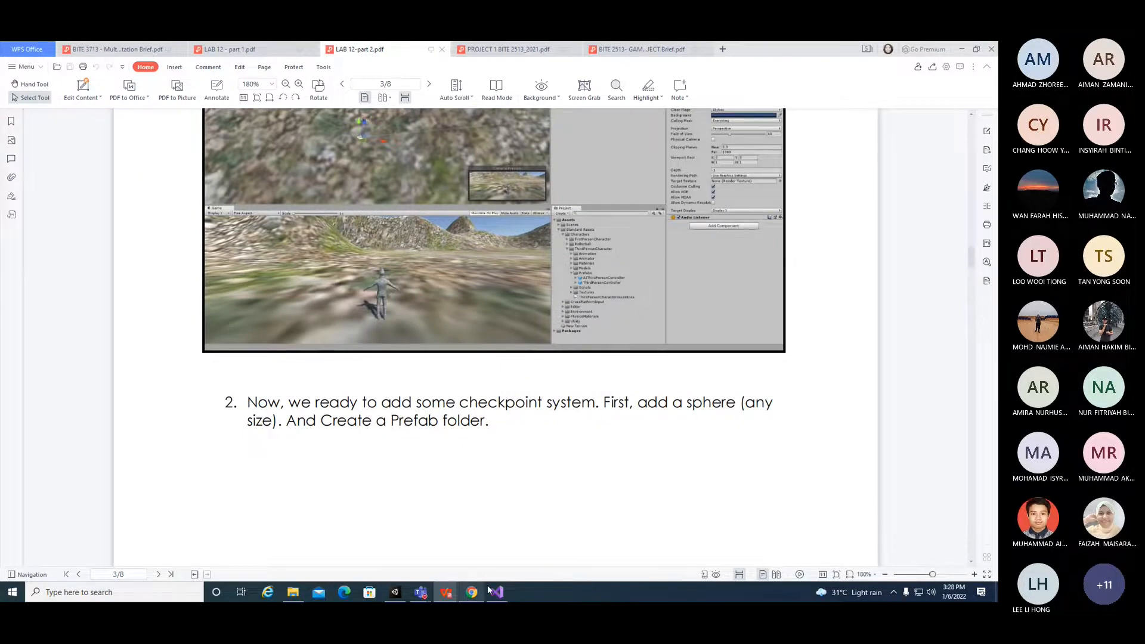
Step: Switch to Unity, browse all prefabs in the project and inspect the Character prefab
left_click(395, 592)
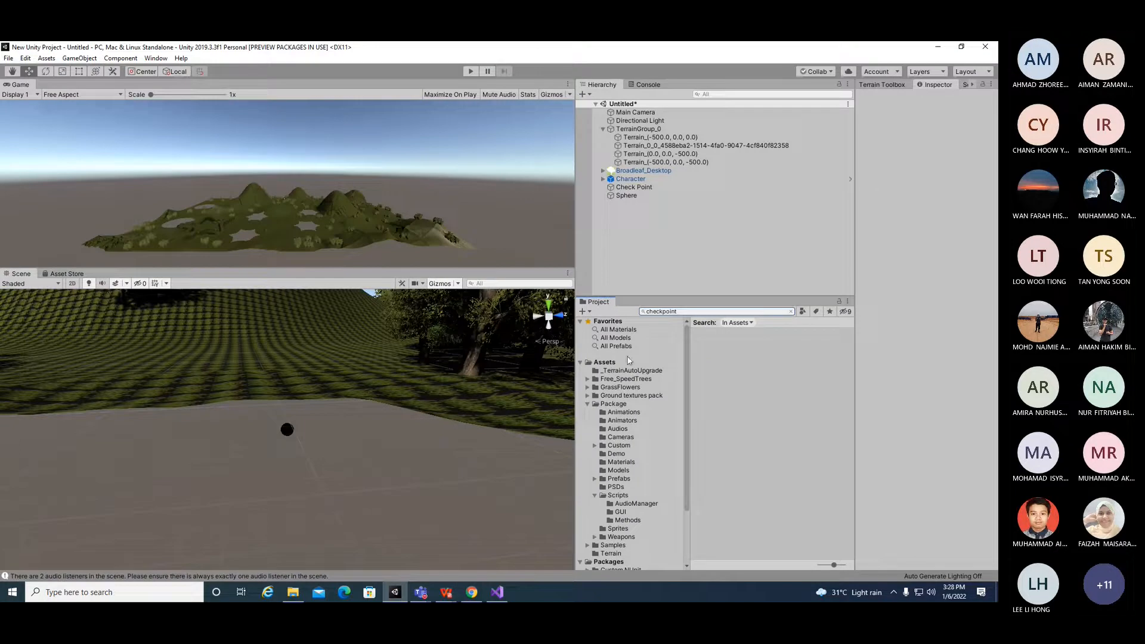
left_click(626, 347)
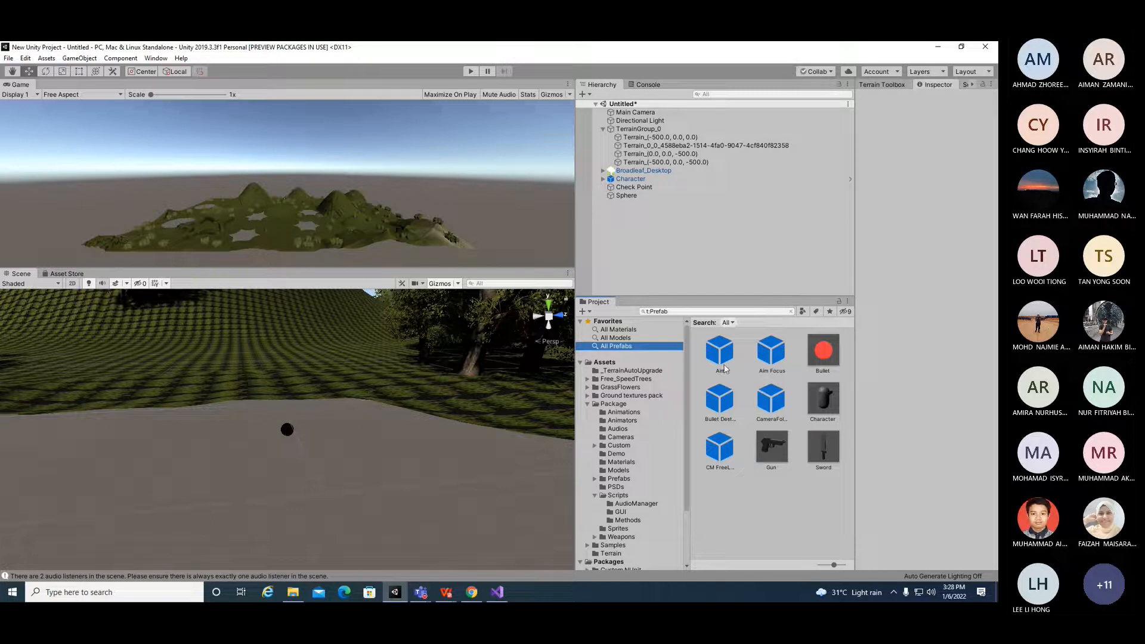
left_click(832, 414)
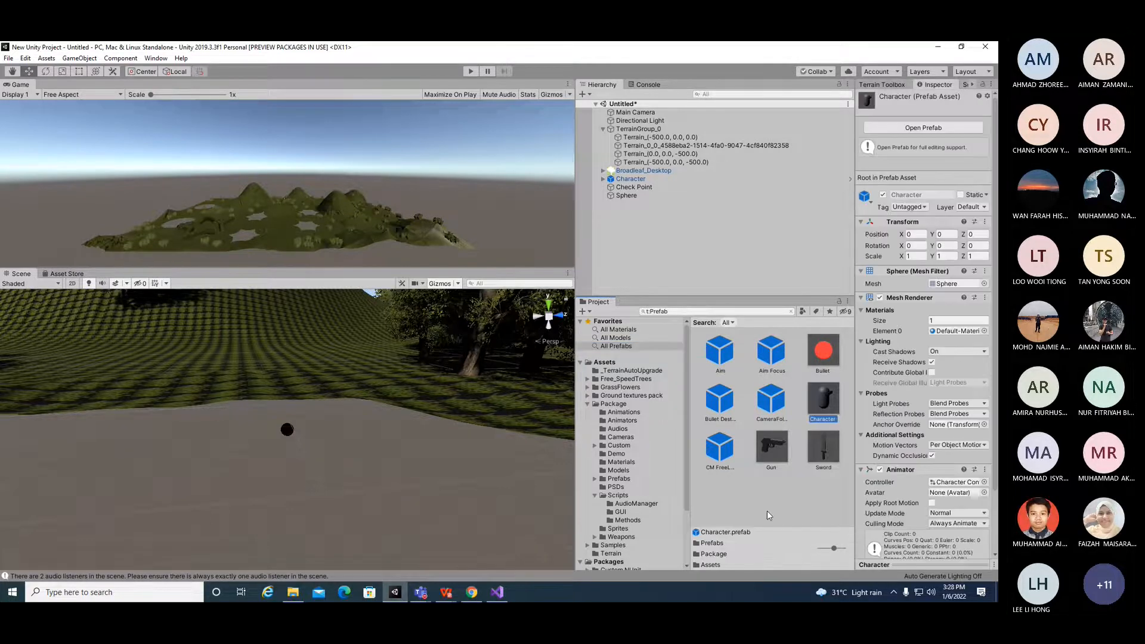
left_click(767, 511)
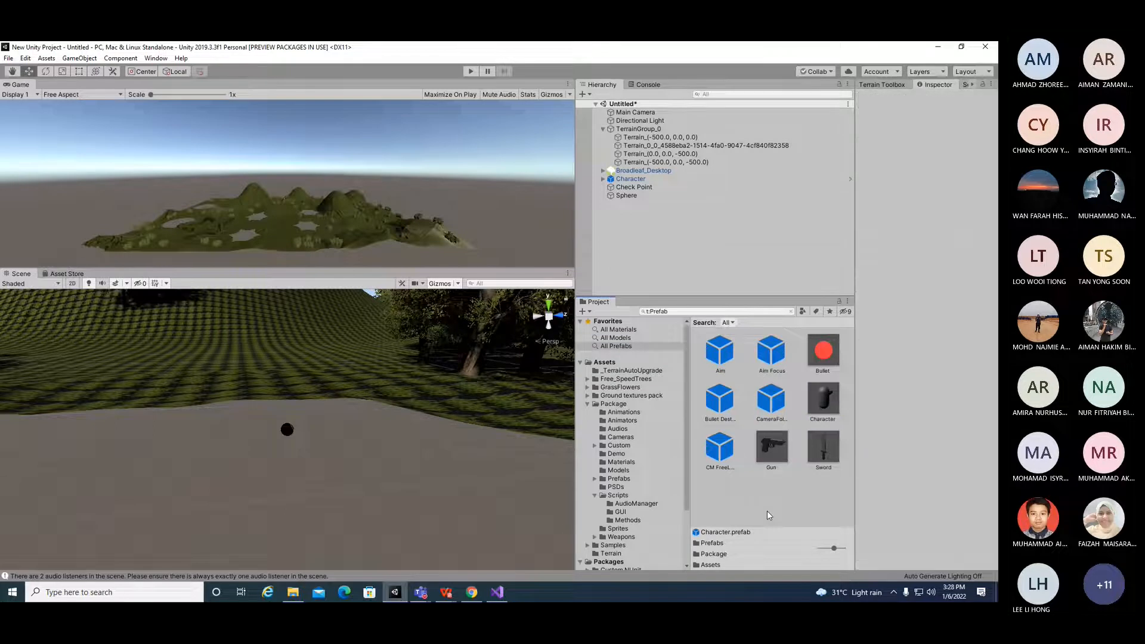
Step: Return to the lab PDF and scroll through the checkpoint prefab instructions again
left_click(445, 591)
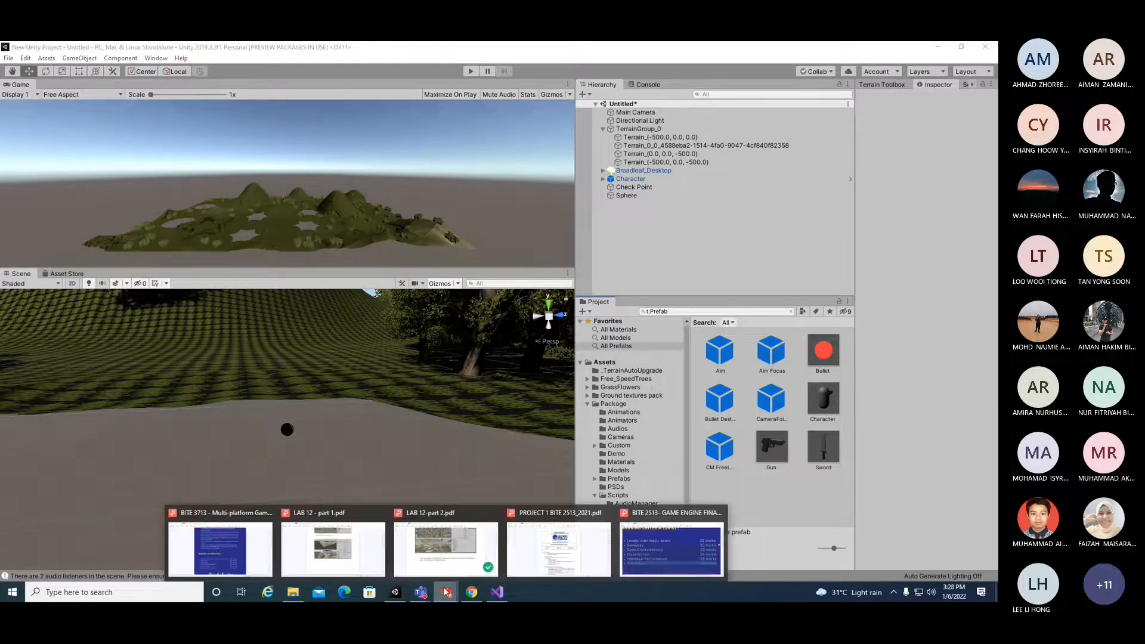
left_click(427, 539)
scroll(486, 519, "down", 2)
scroll(485, 521, "down", 10)
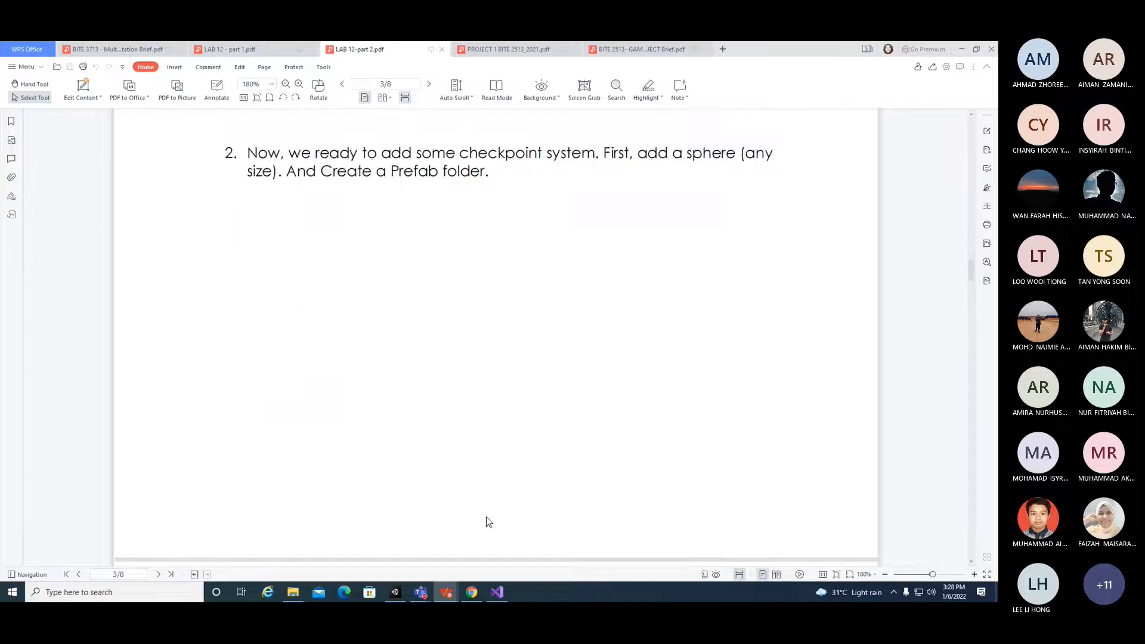
scroll(487, 522, "down", 1)
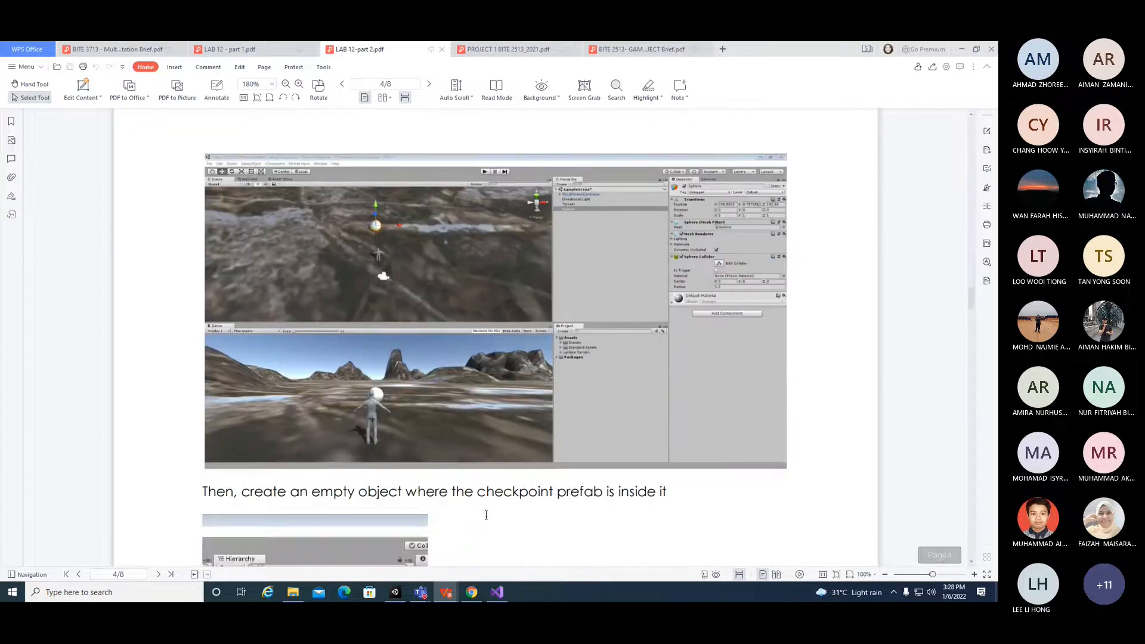
scroll(486, 516, "down", 3)
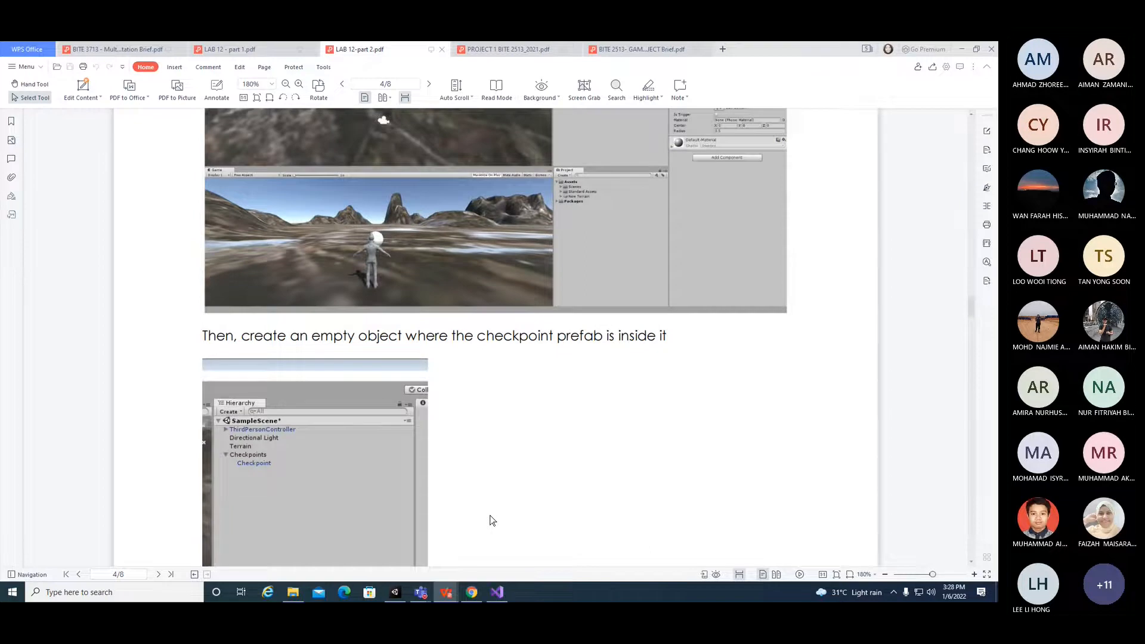
scroll(492, 521, "down", 3)
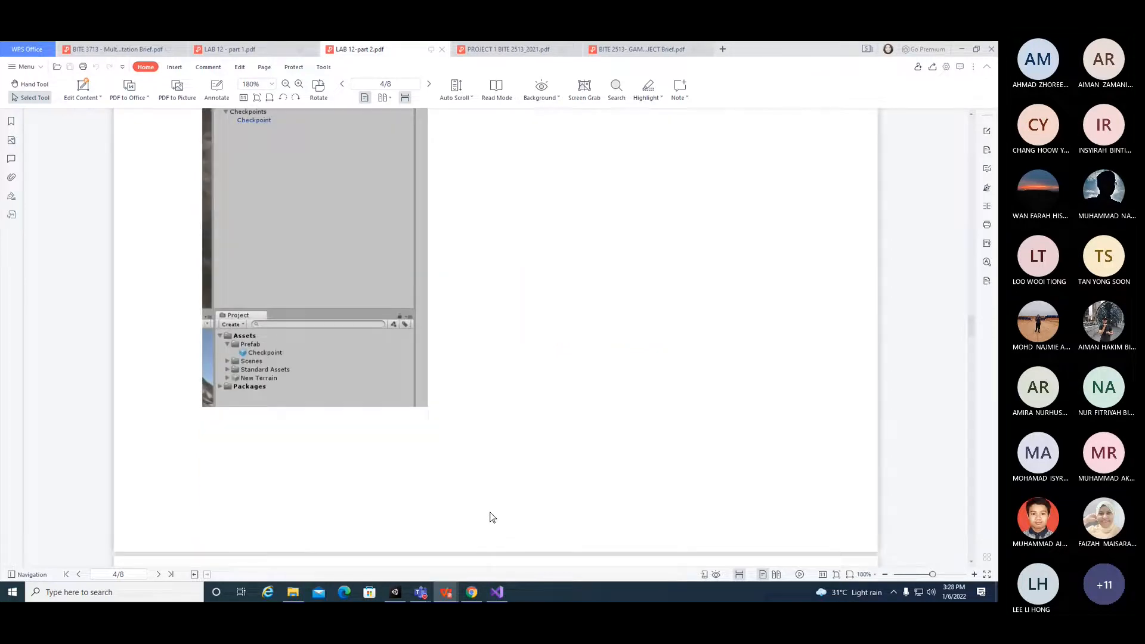
Step: Switch to Unity and create a new folder named PREFAB in the Assets folder
left_click(403, 594)
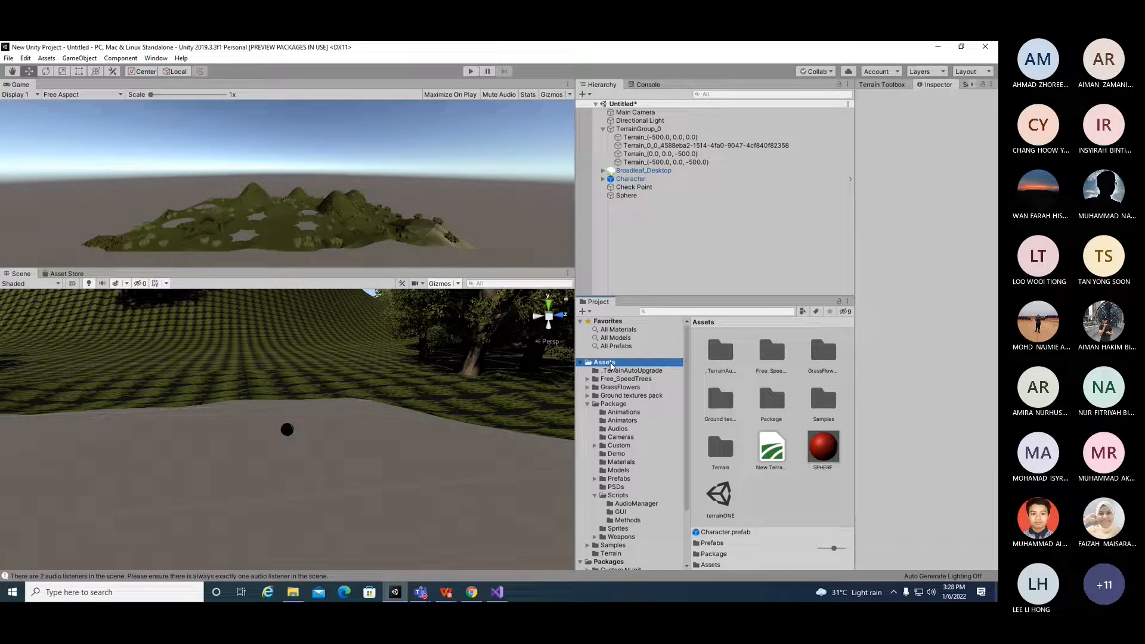
right_click(791, 508)
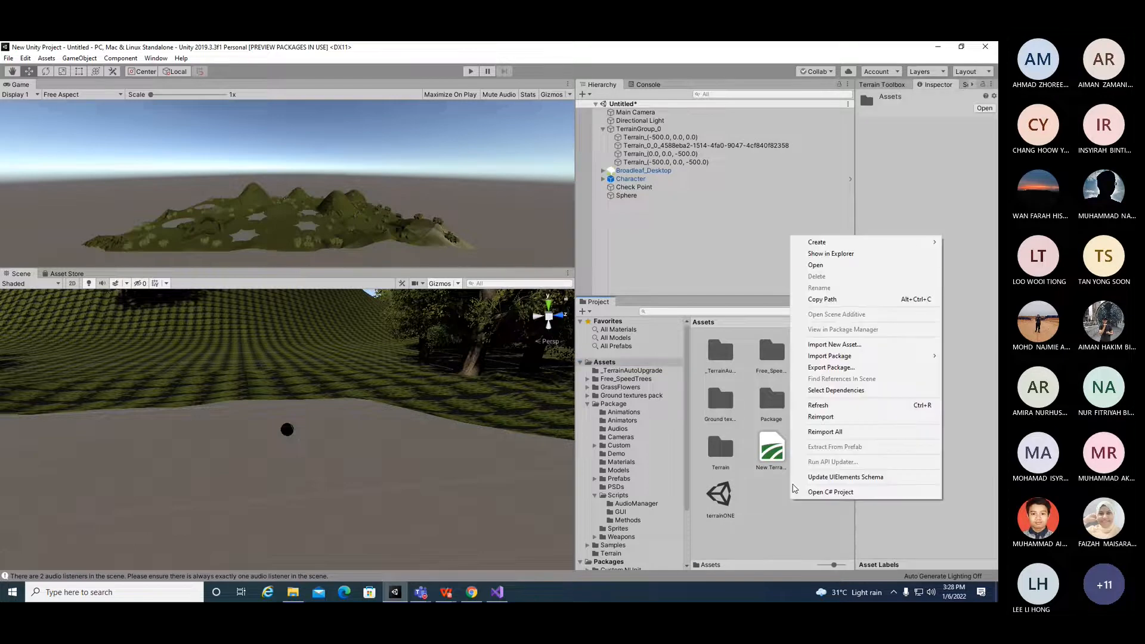
mouse_move(823, 242)
left_click(686, 175)
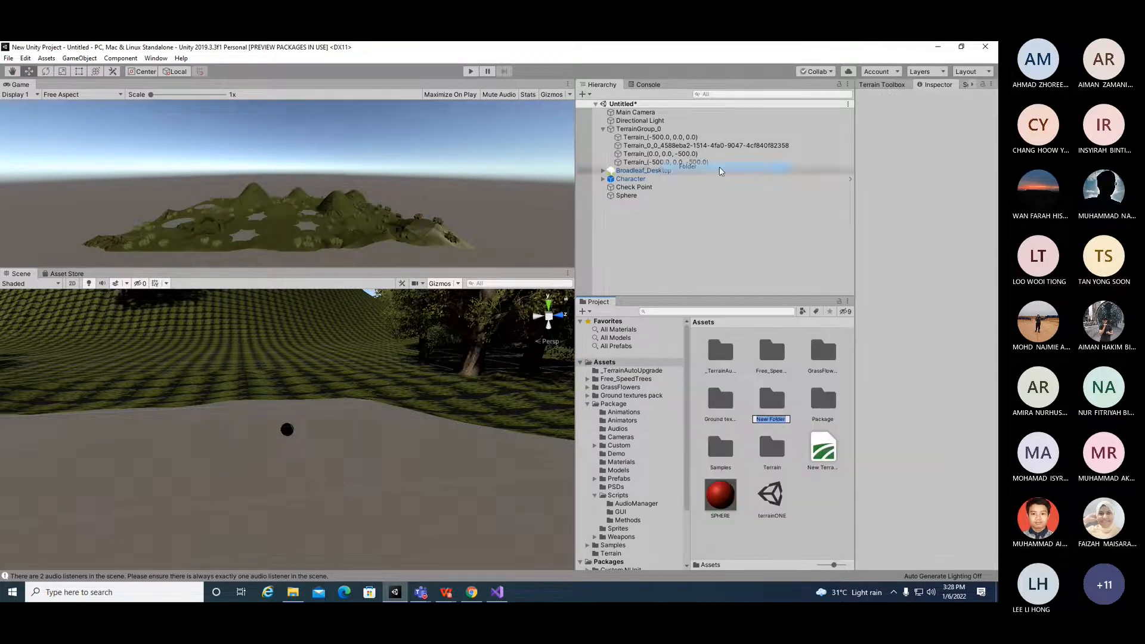
type("PREFAB")
key("Return")
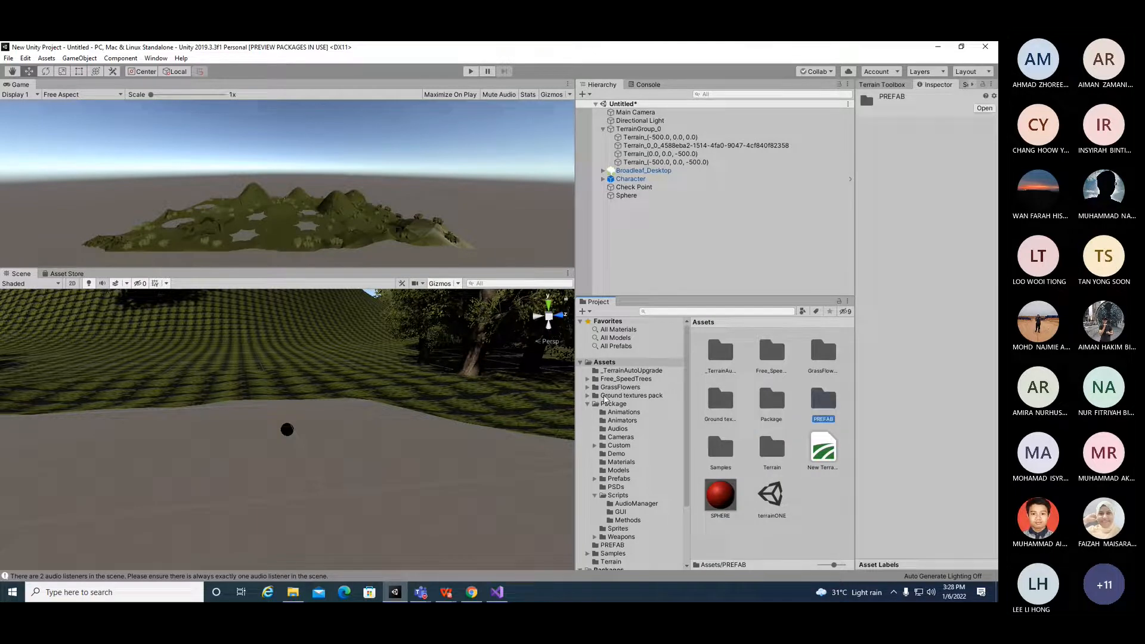
Step: Select the Sphere in the hierarchy and move it farther into the scene above the terrain
left_click(626, 196)
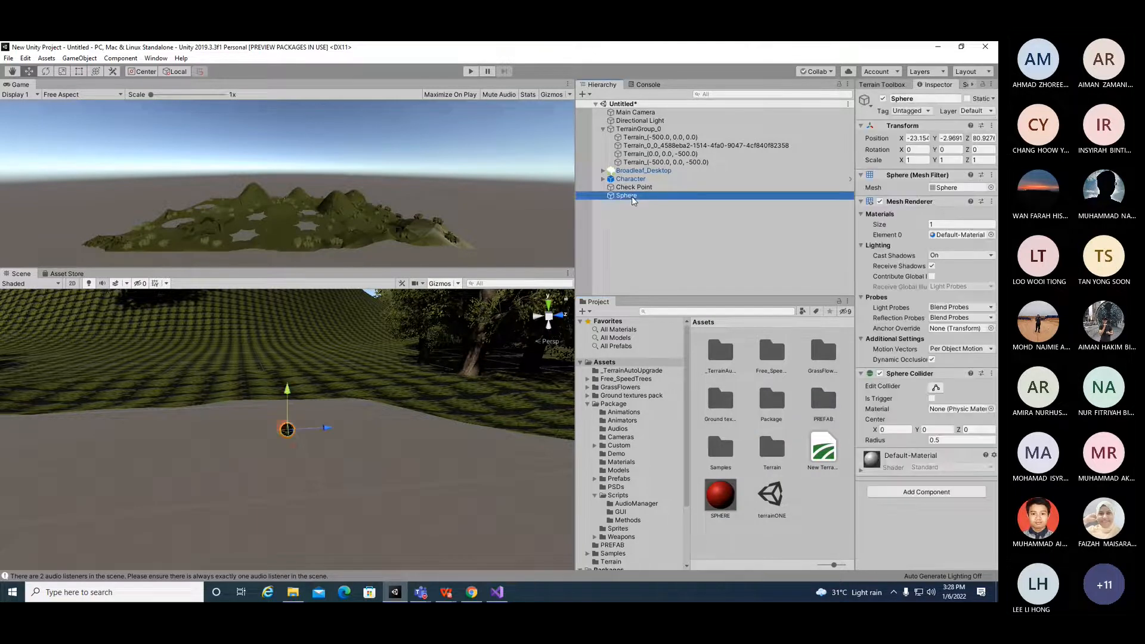
right_click(632, 198)
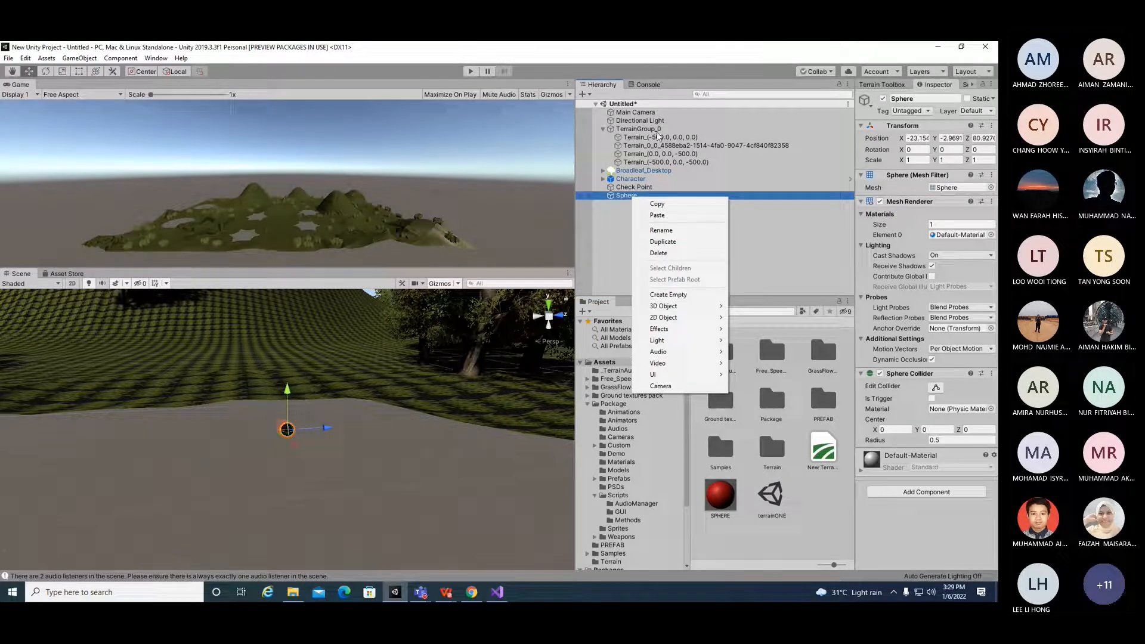
left_click(638, 181)
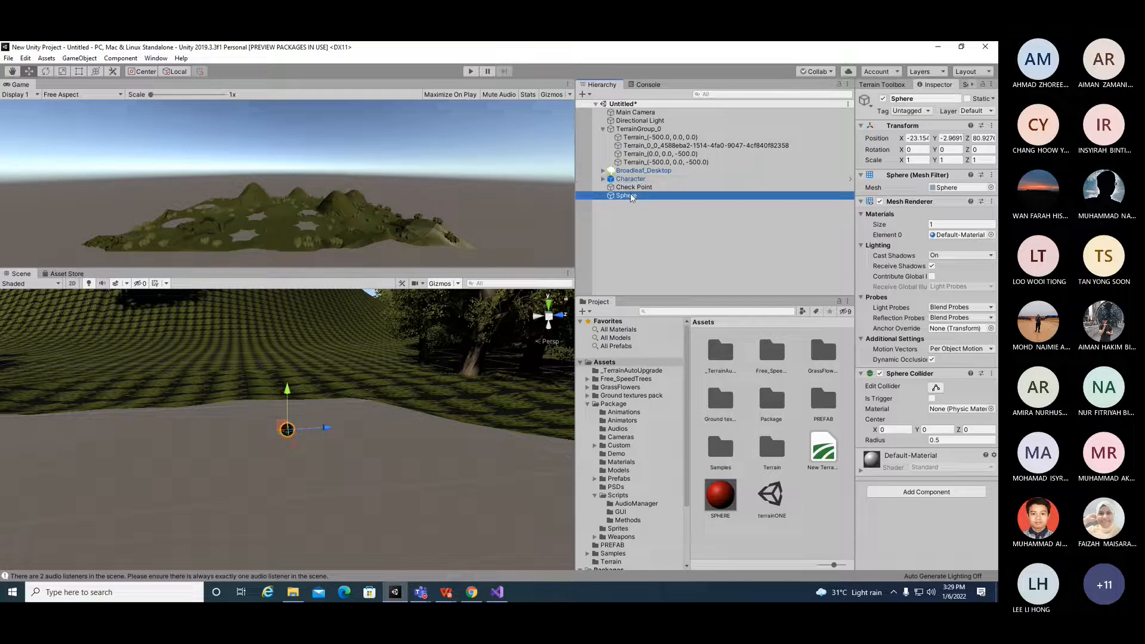
left_click(631, 197)
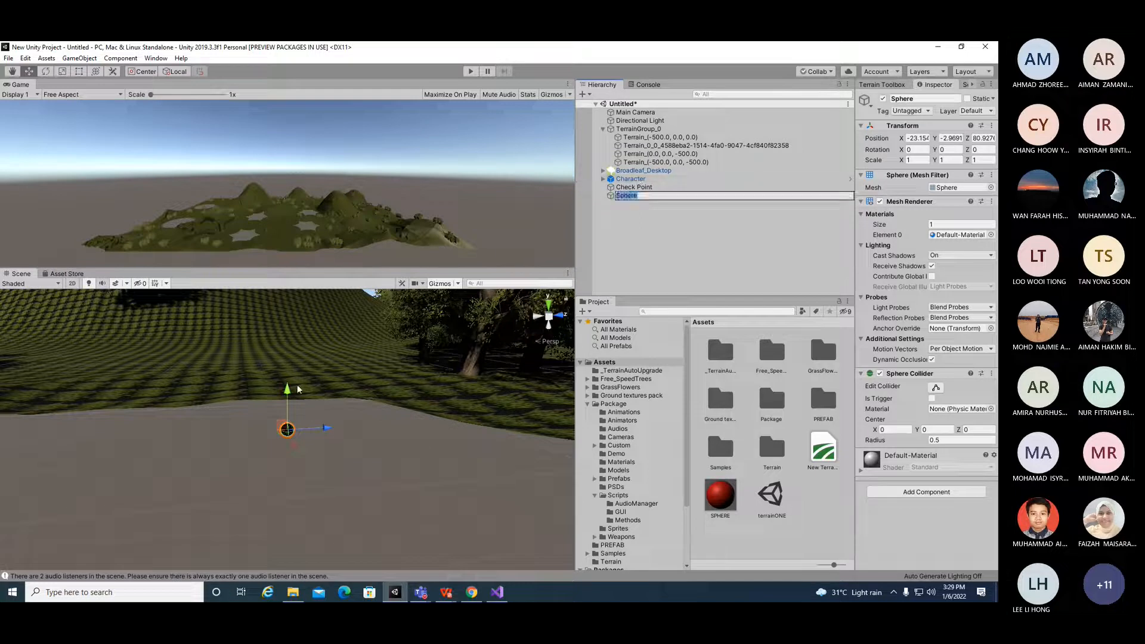
left_click_drag(292, 445, 264, 310)
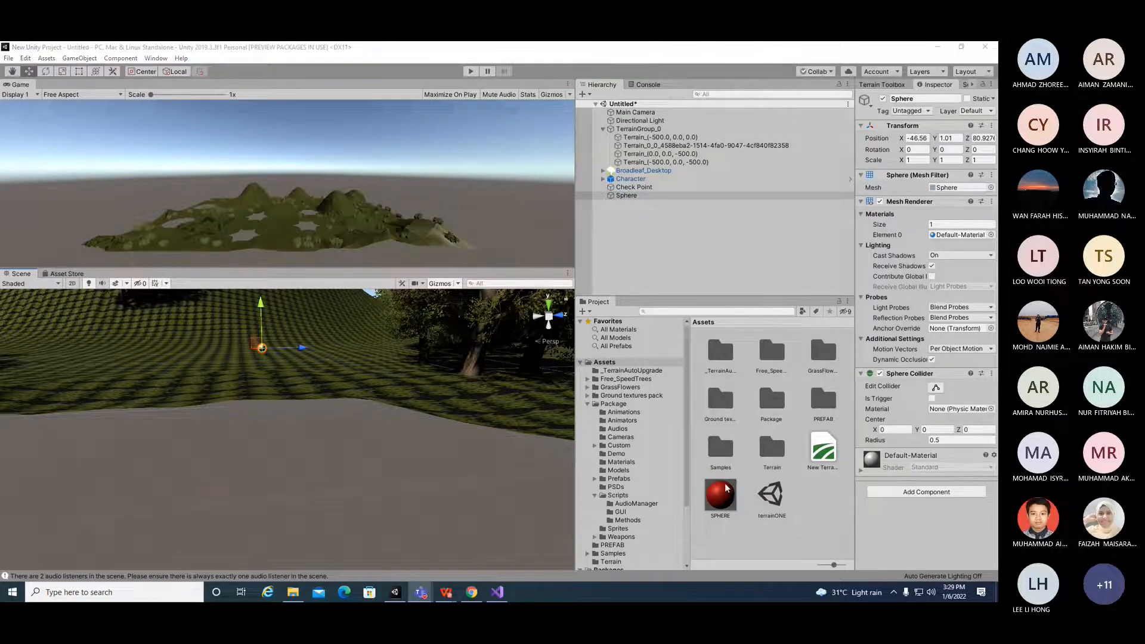
Step: Apply the SPHERE material to the Sphere object
left_click_drag(727, 490, 632, 198)
left_click_drag(302, 347, 311, 347)
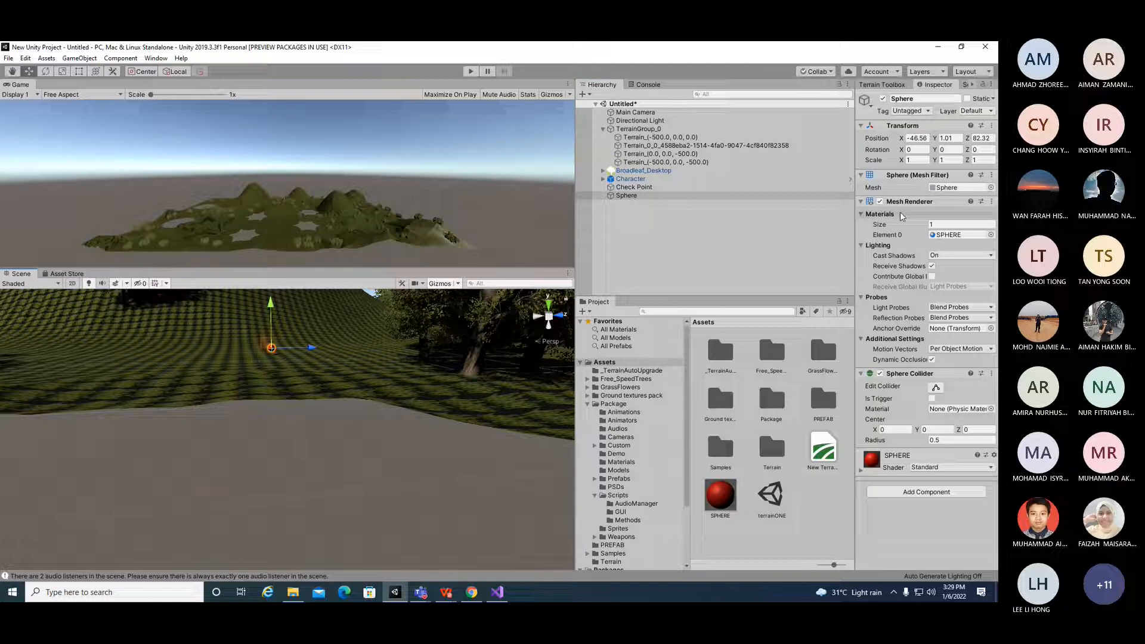
Step: Scale the Sphere up to about 3.1 by 3.6 by 3.7 and deselect it
left_click(907, 160)
left_click_drag(902, 159, 989, 165)
left_click_drag(904, 162, 828, 187)
left_click(687, 241)
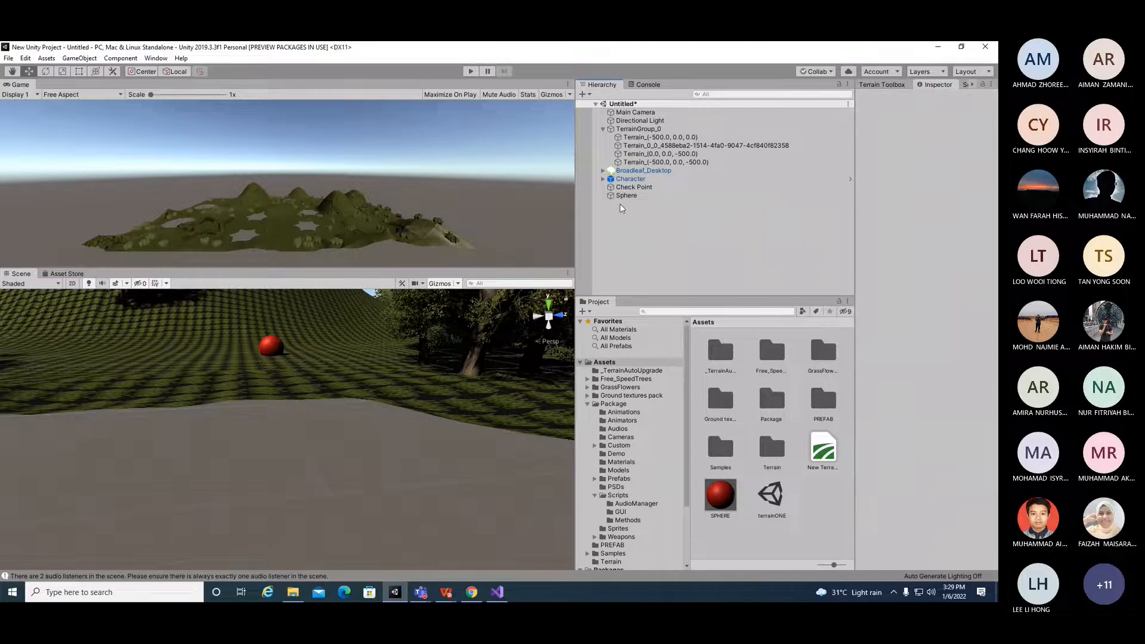
Step: Select the Sphere in the scene and nudge it slightly upward along its vertical axis
left_click(263, 353)
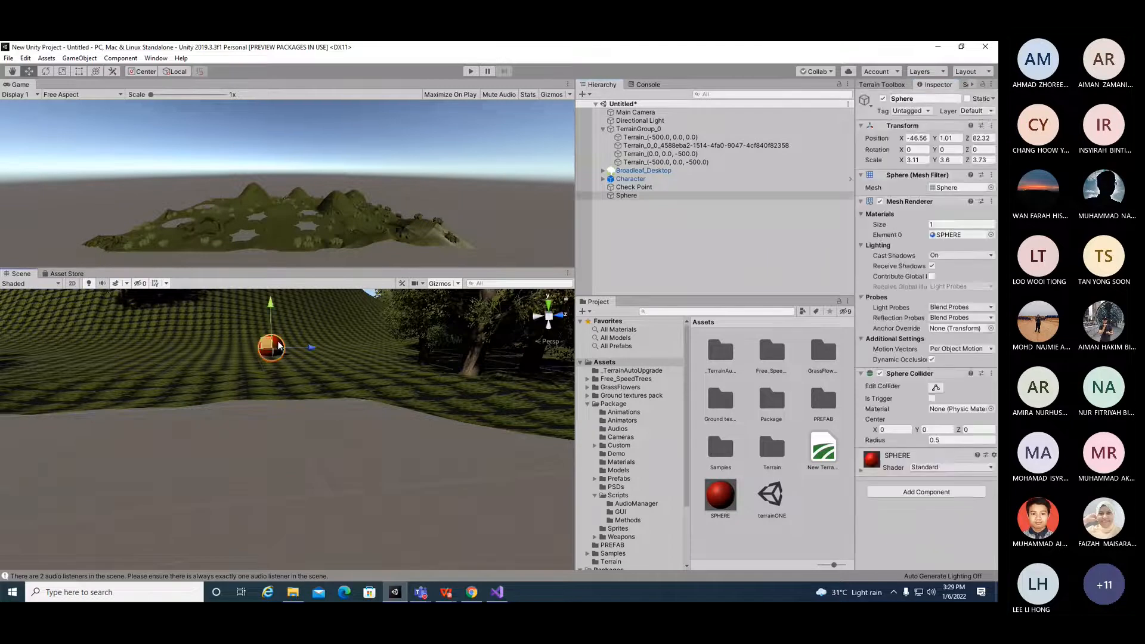
left_click_drag(275, 305, 275, 306)
scroll(297, 398, "up", 3)
right_click_drag(307, 417, 187, 366)
scroll(188, 365, "down", 5)
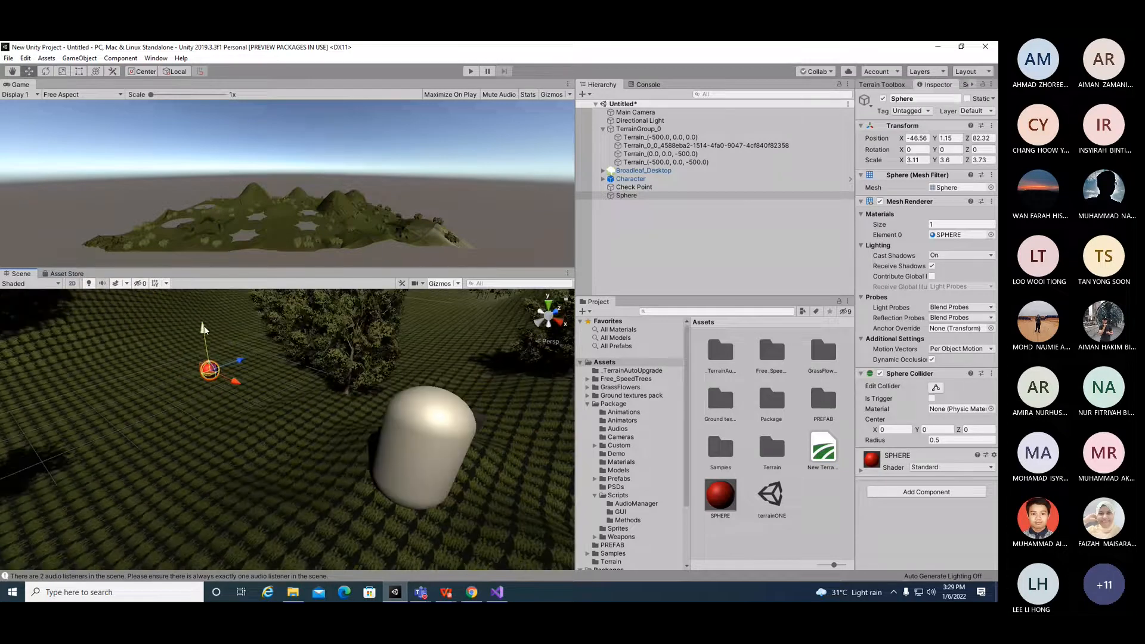
Step: Select the Sphere again and raise it a little more, to a Y position of about 1.5
left_click(400, 446)
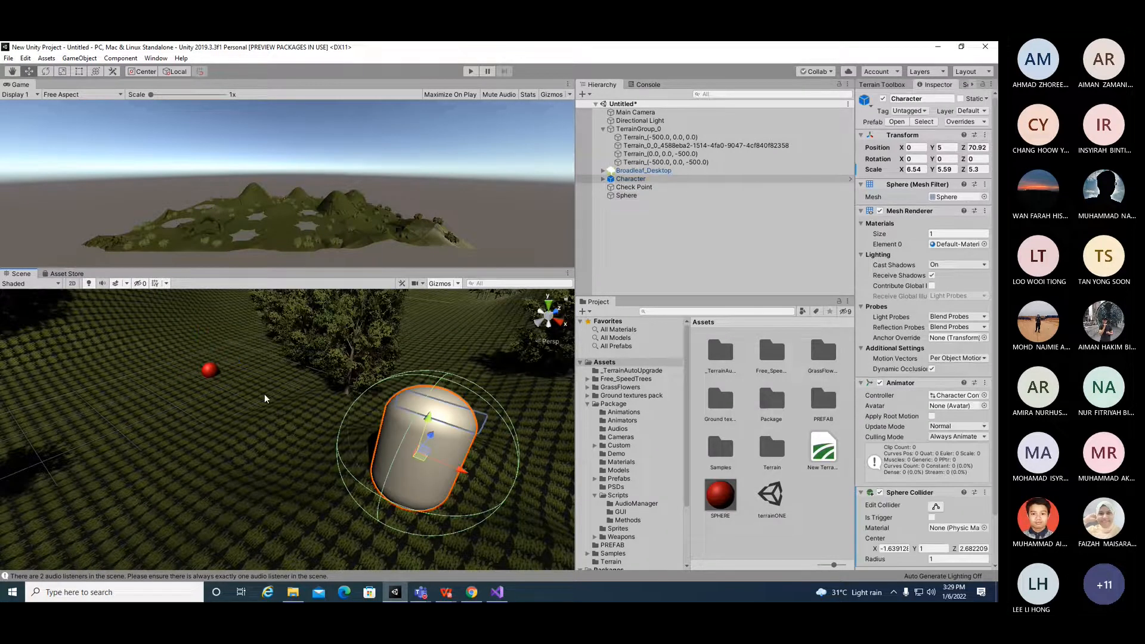
left_click(210, 371)
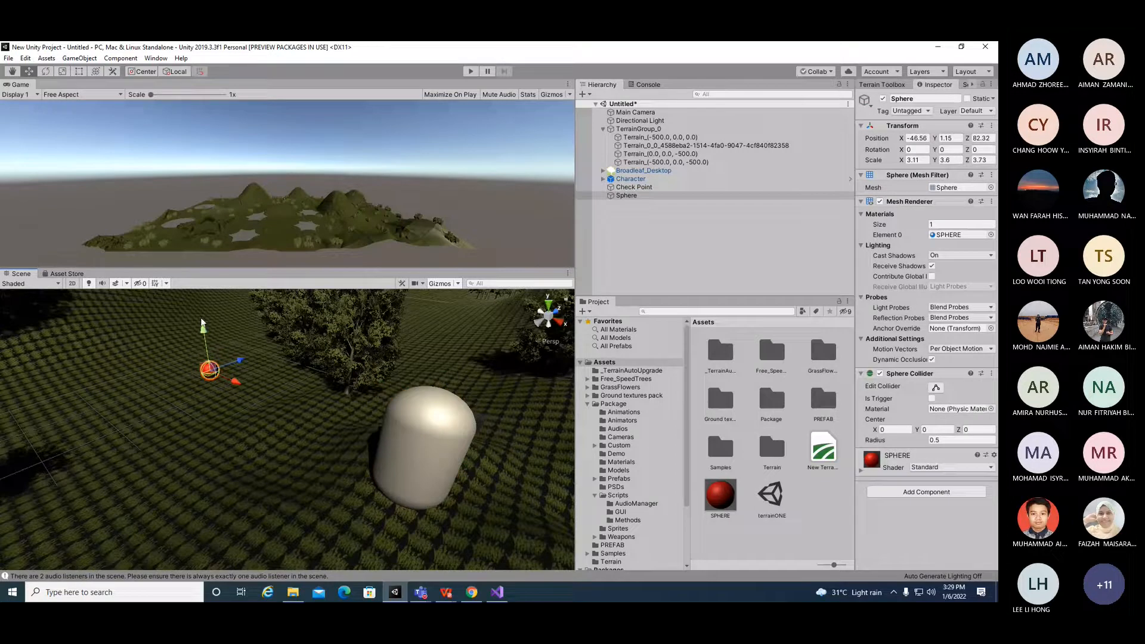
left_click(437, 418)
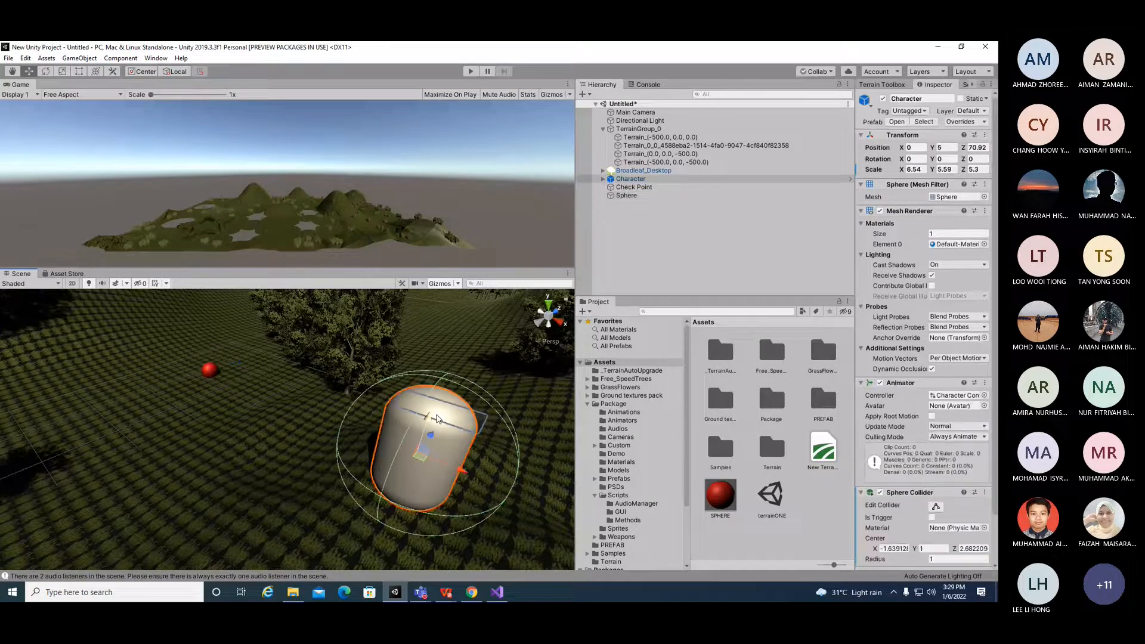
left_click(210, 371)
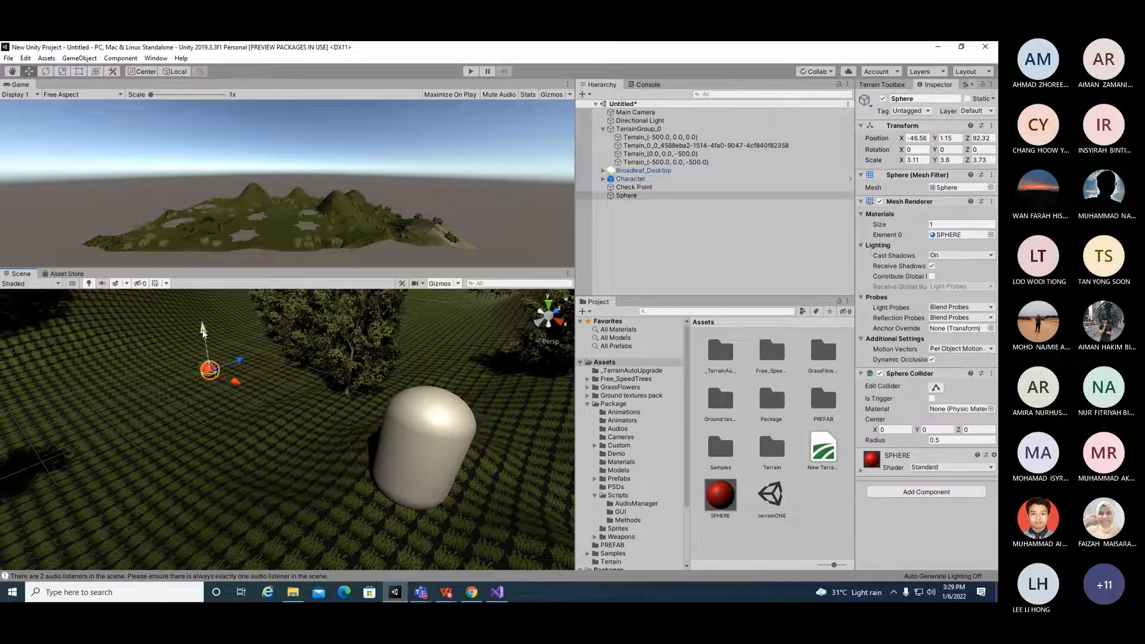
left_click_drag(206, 335, 207, 331)
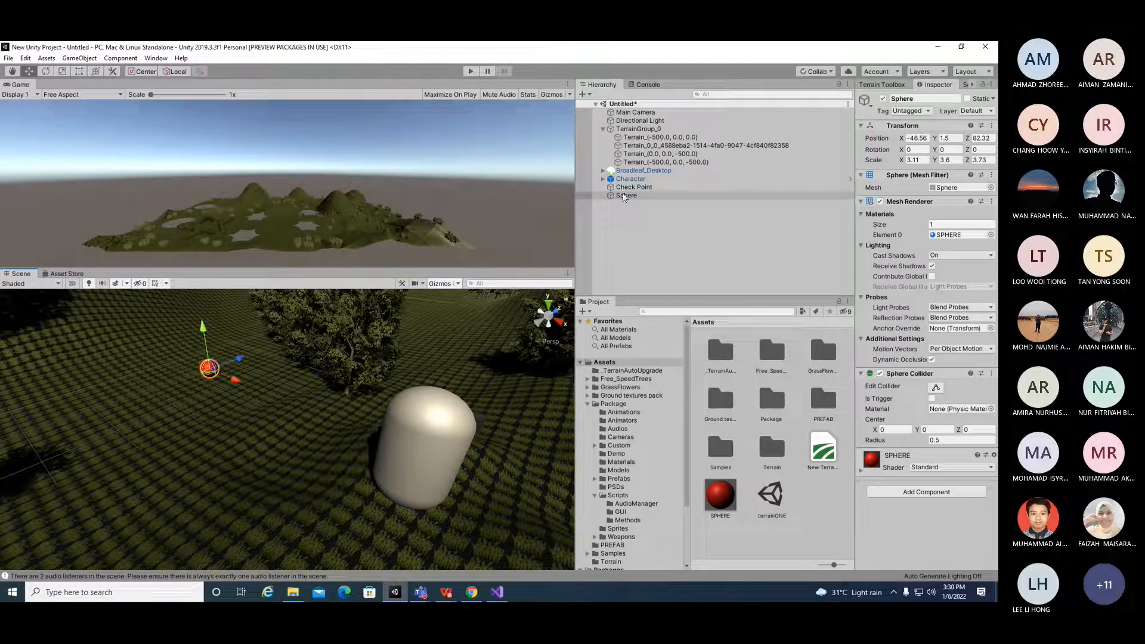
Step: Rename the Sphere object to CheckPoint
right_click(624, 197)
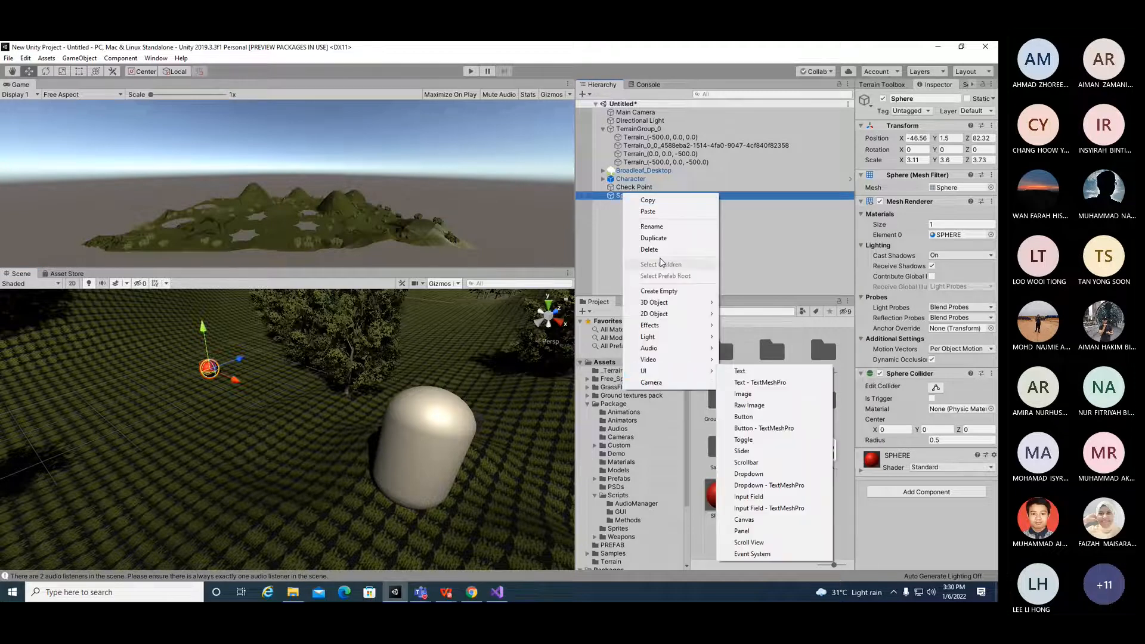
left_click(657, 227)
type("c")
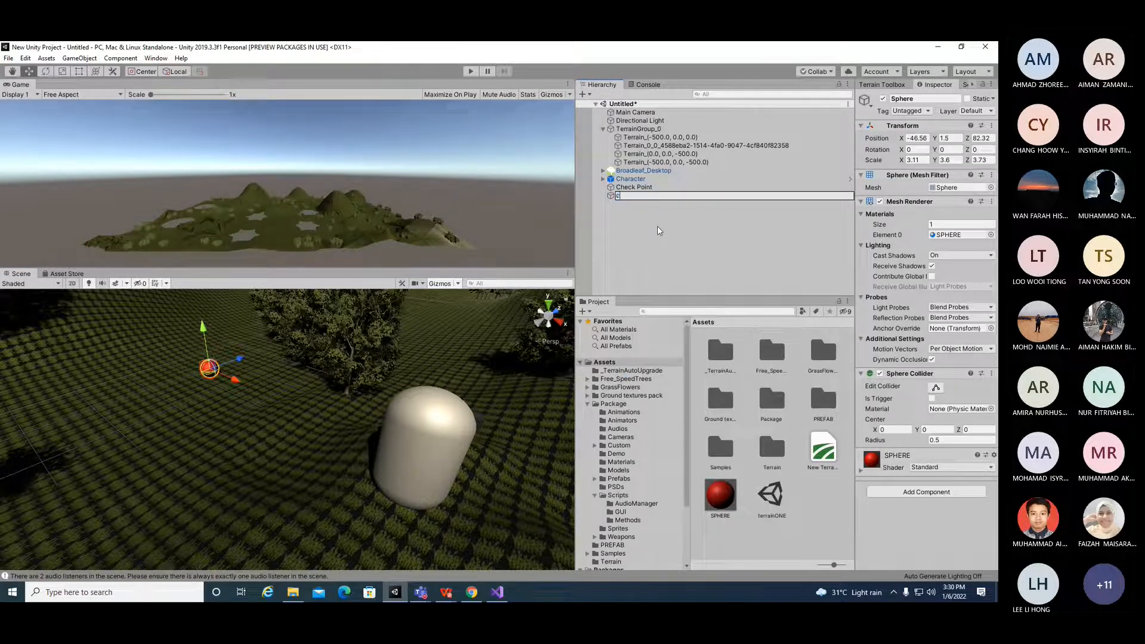
key("BackSpace")
key("BackSpace")
key("BackSpace")
key("BackSpace")
key("BackSpace")
type("CheckPoint")
key("Return")
Step: Delete the empty Check Point object and reselect the CheckPoint sphere
left_click(642, 188)
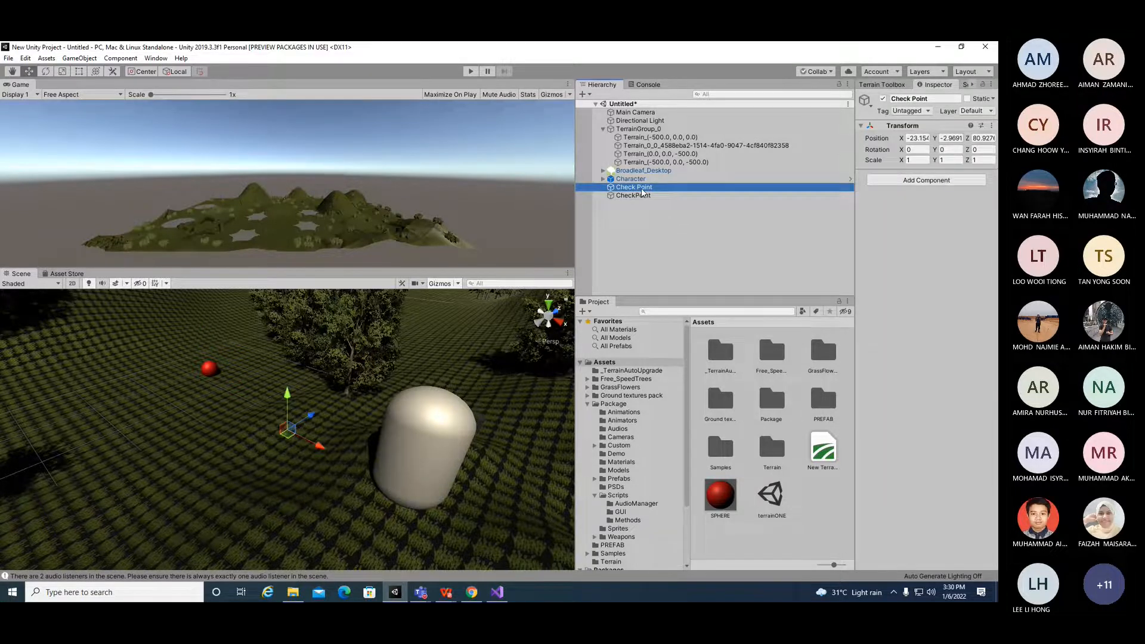
key("Delete")
left_click(642, 188)
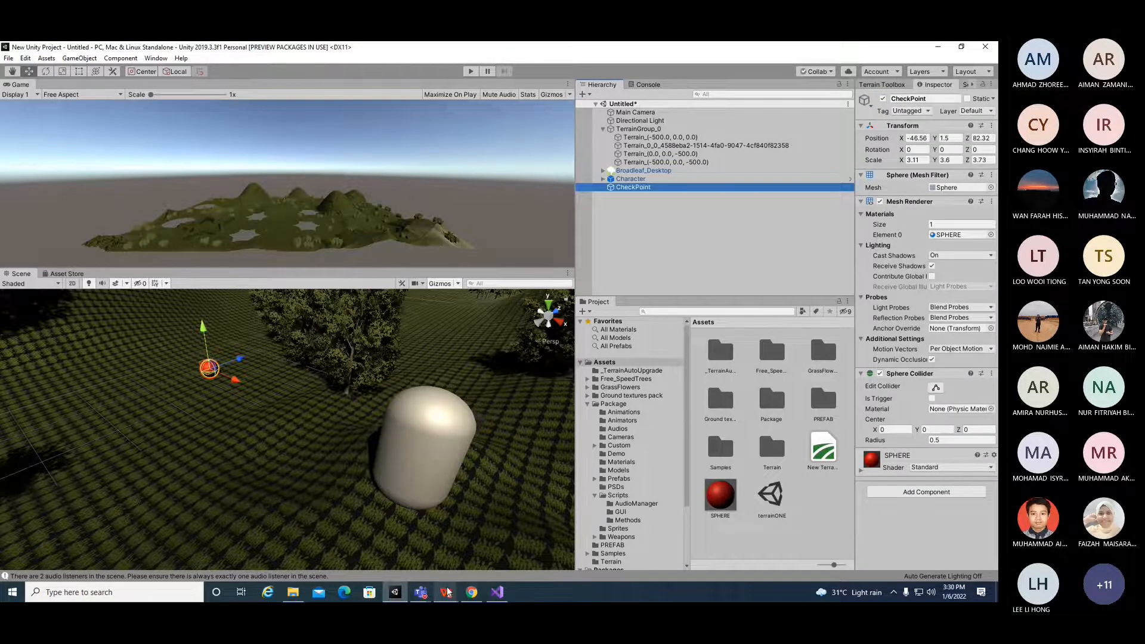
Step: In the lab PDF, review the instruction about creating an empty object holding the checkpoint prefab
mouse_move(447, 592)
left_click(447, 548)
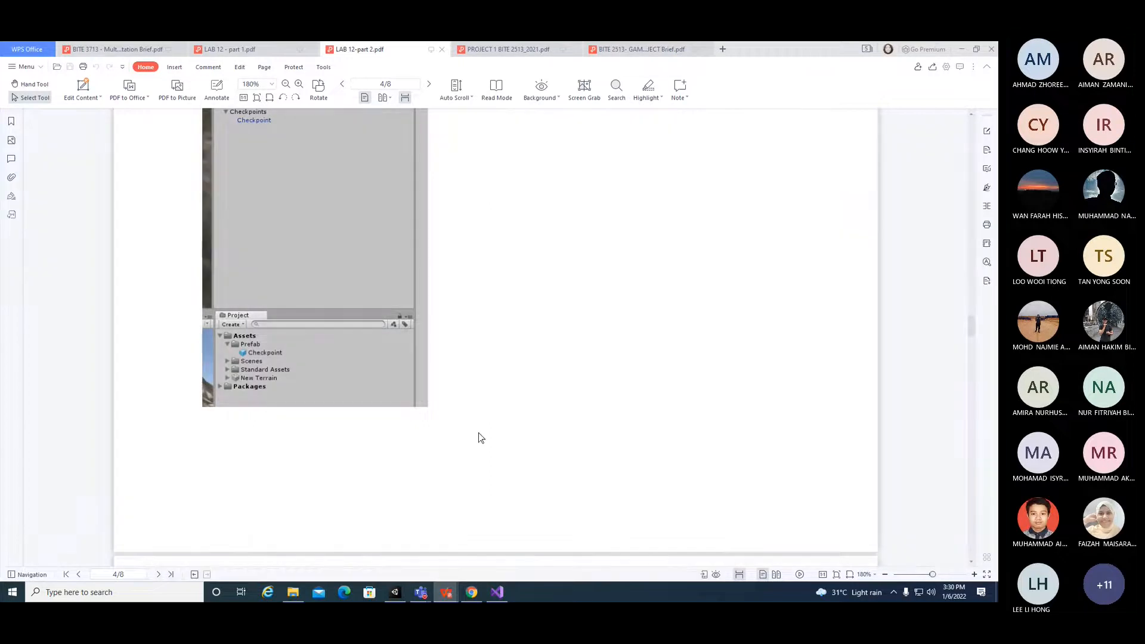
scroll(526, 374, "up", 3)
scroll(524, 376, "down", 2)
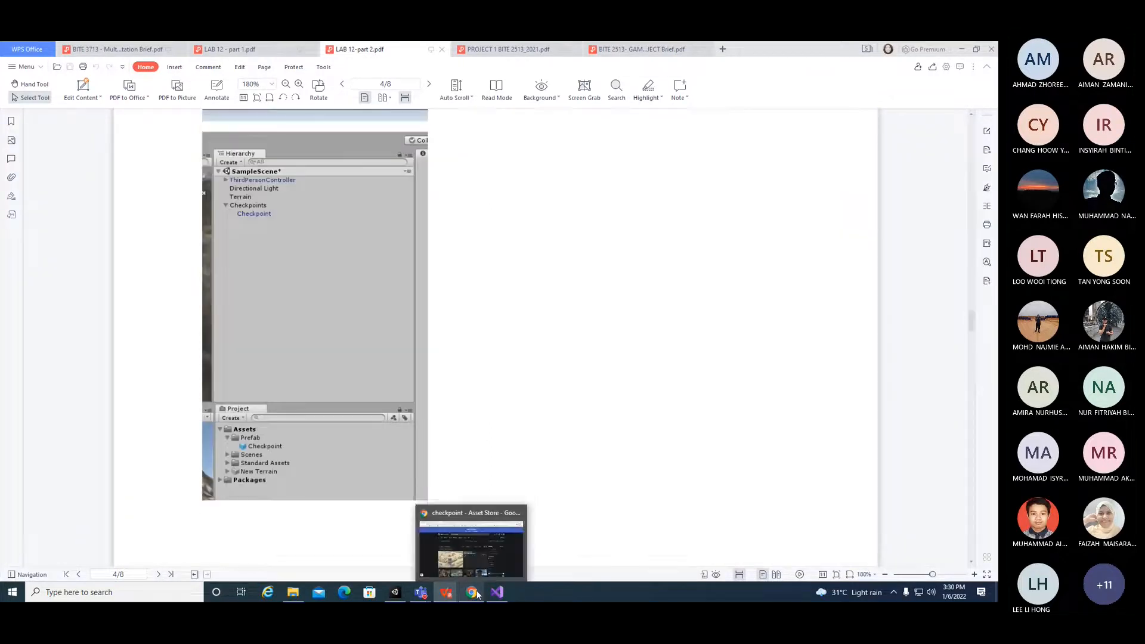
scroll(534, 351, "up", 3)
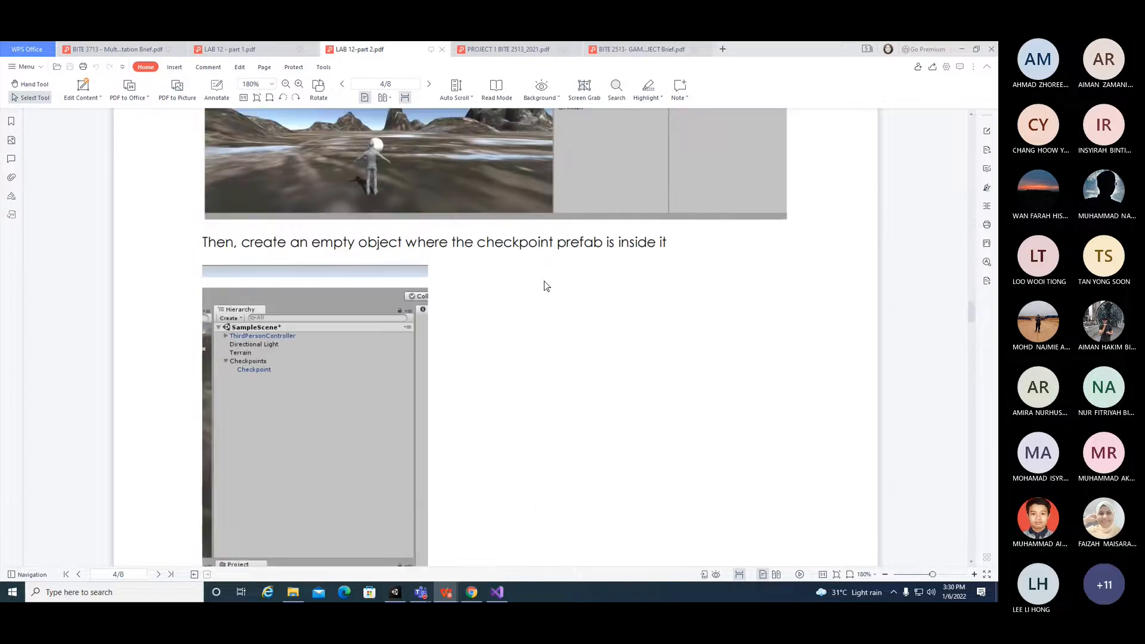
left_click_drag(477, 242, 603, 242)
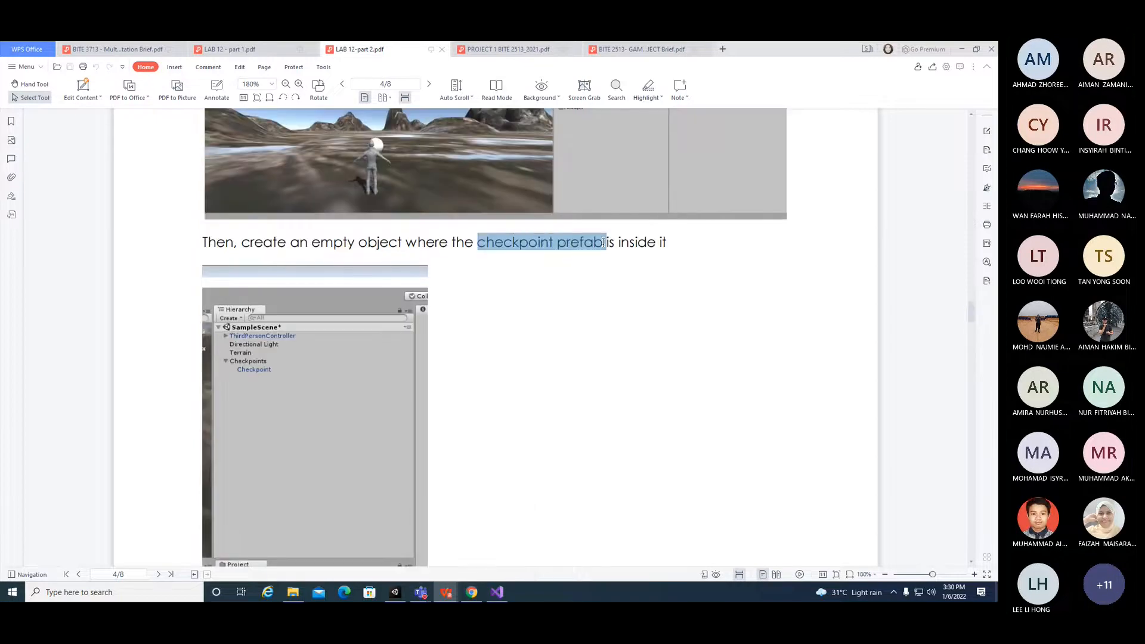
left_click(582, 298)
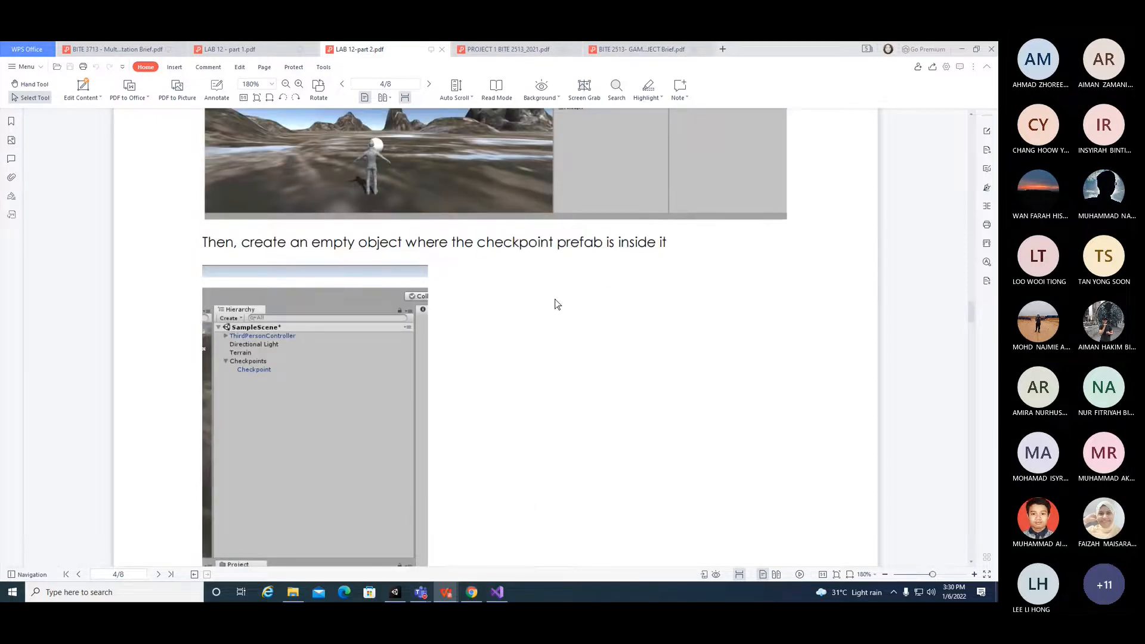
scroll(392, 416, "down", 3)
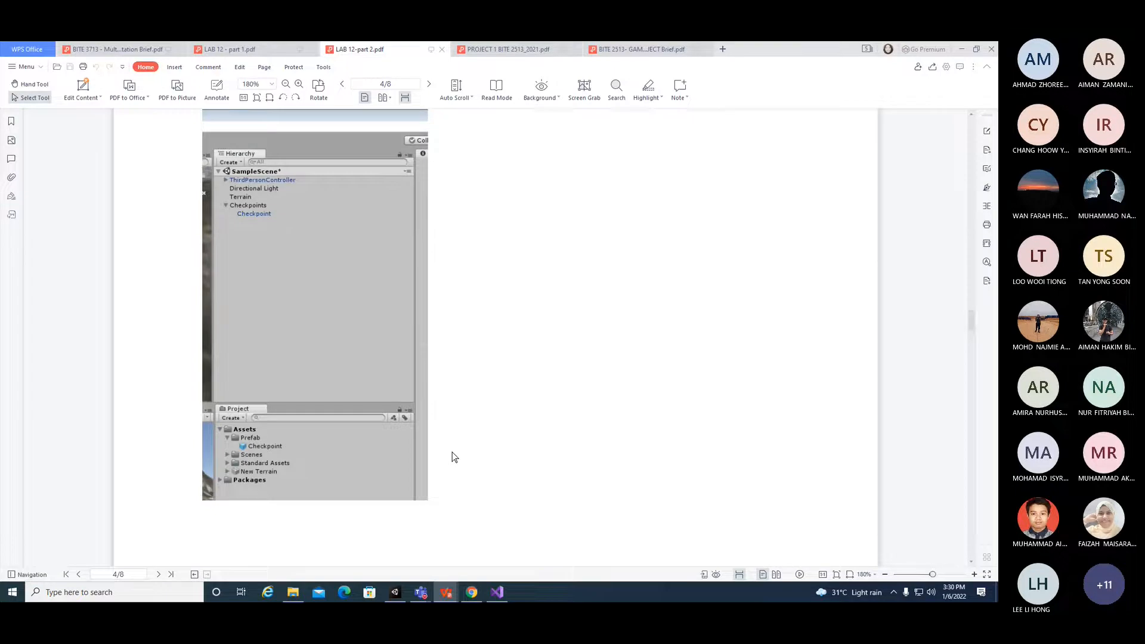
scroll(452, 452, "up", 3)
scroll(453, 489, "down", 3)
scroll(453, 488, "down", 8)
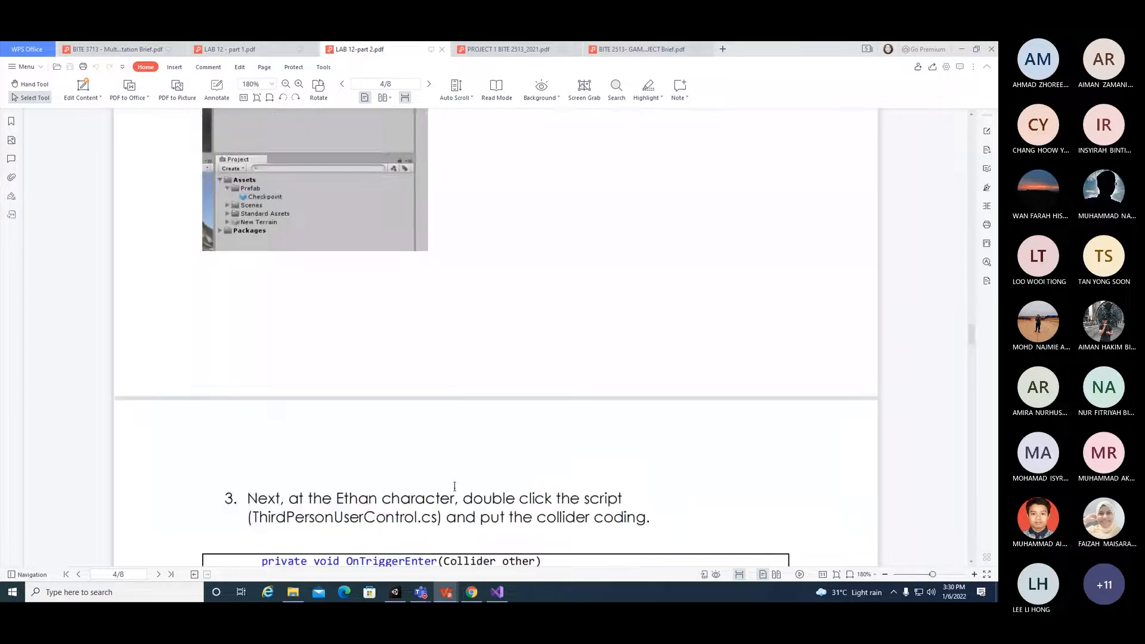
Step: Back in Unity, search the project for checkpoint and browse the prefabs and the Scripts folder
left_click(471, 592)
left_click(472, 593)
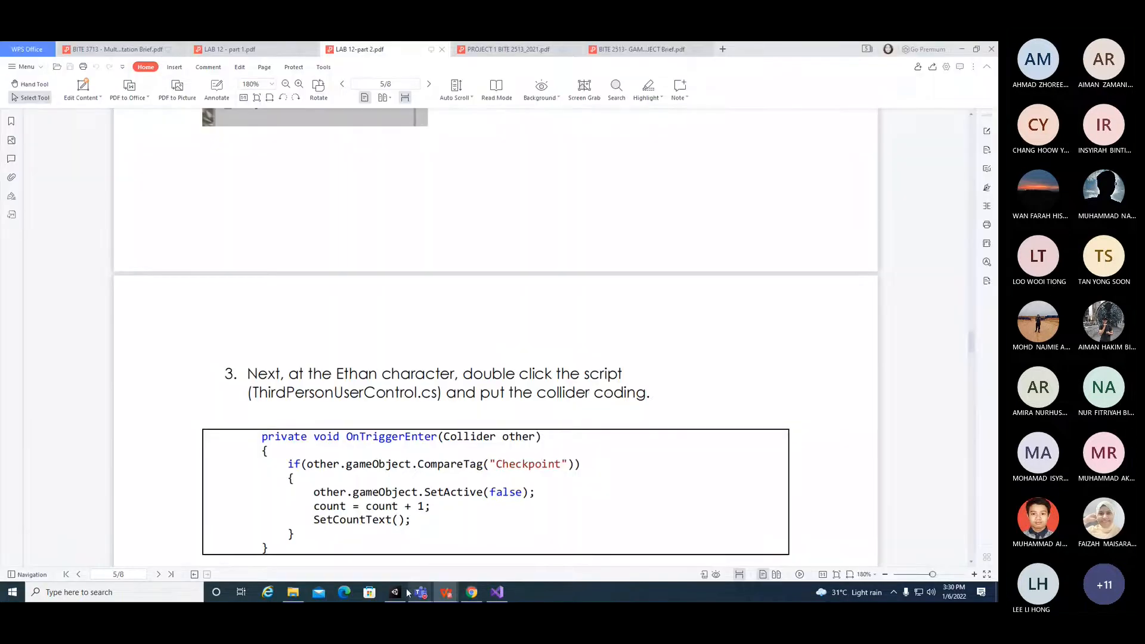
left_click(394, 592)
left_click(691, 310)
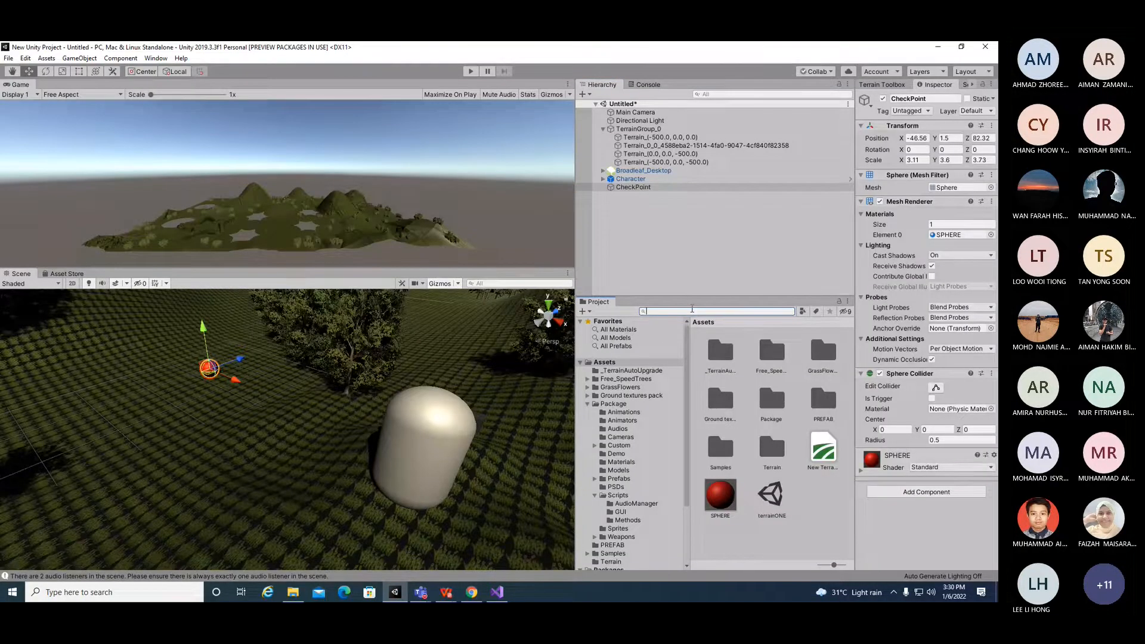
type("checkpoint")
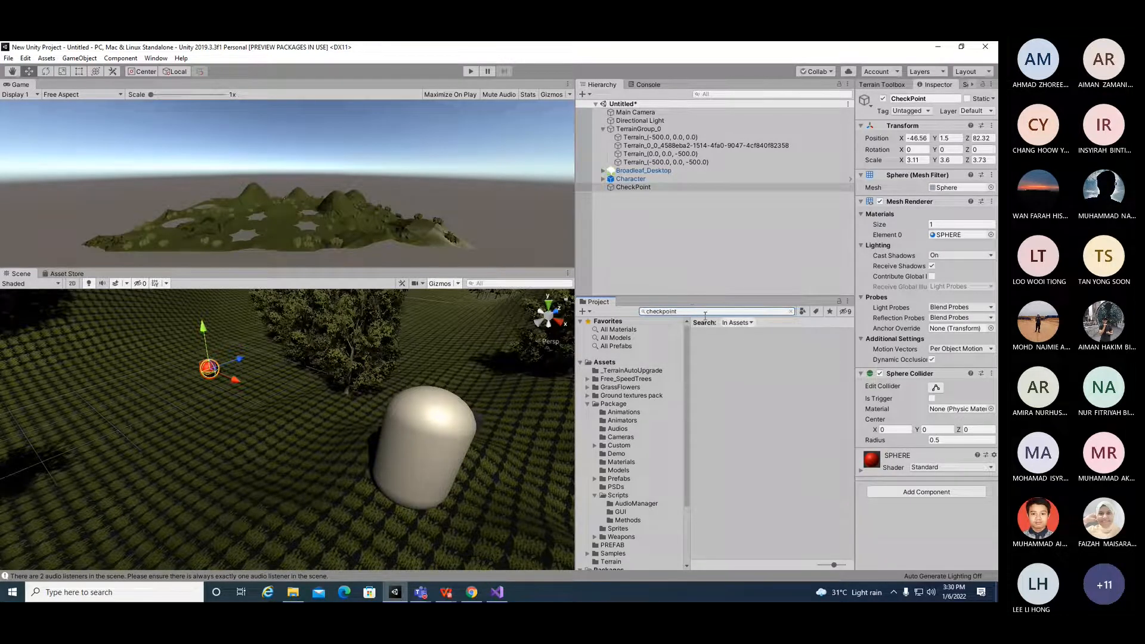
left_click(616, 346)
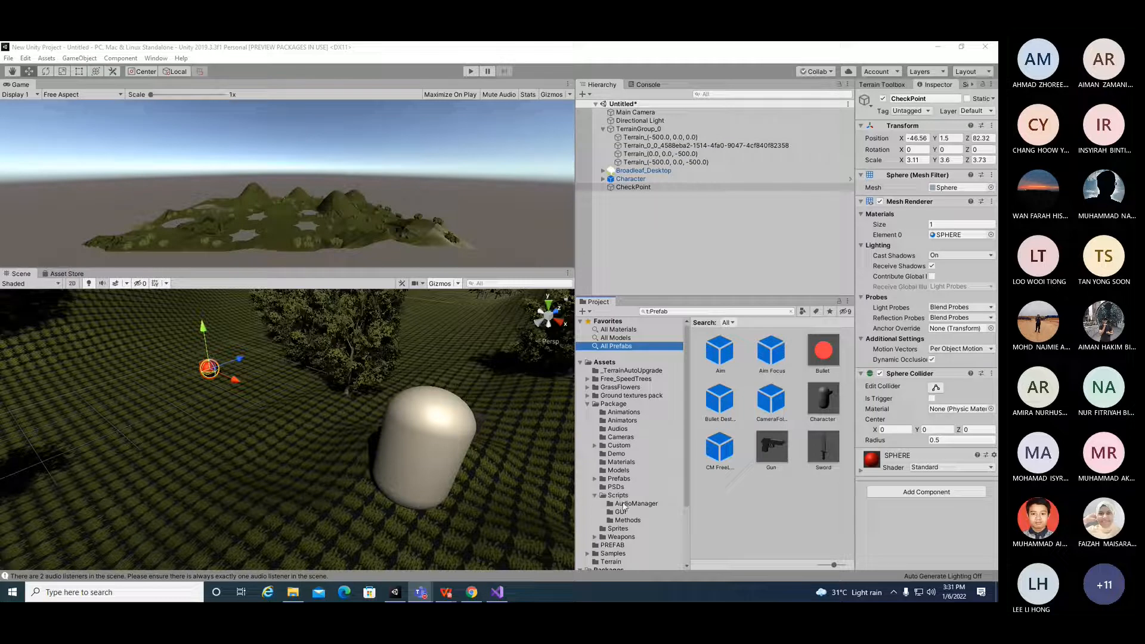
left_click(656, 495)
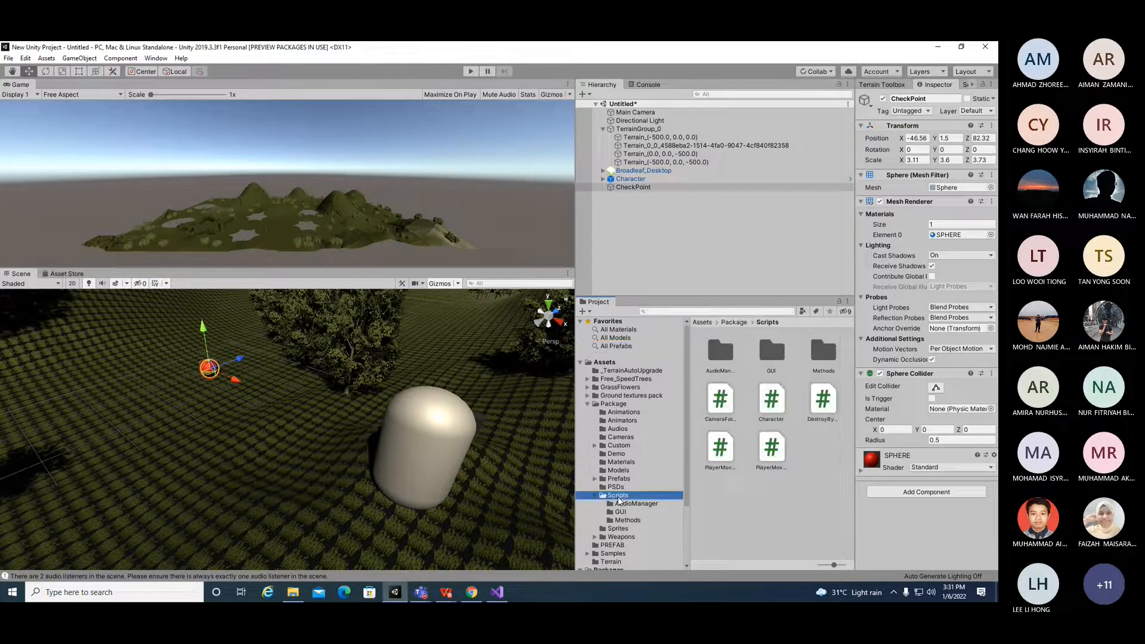
left_click(771, 450)
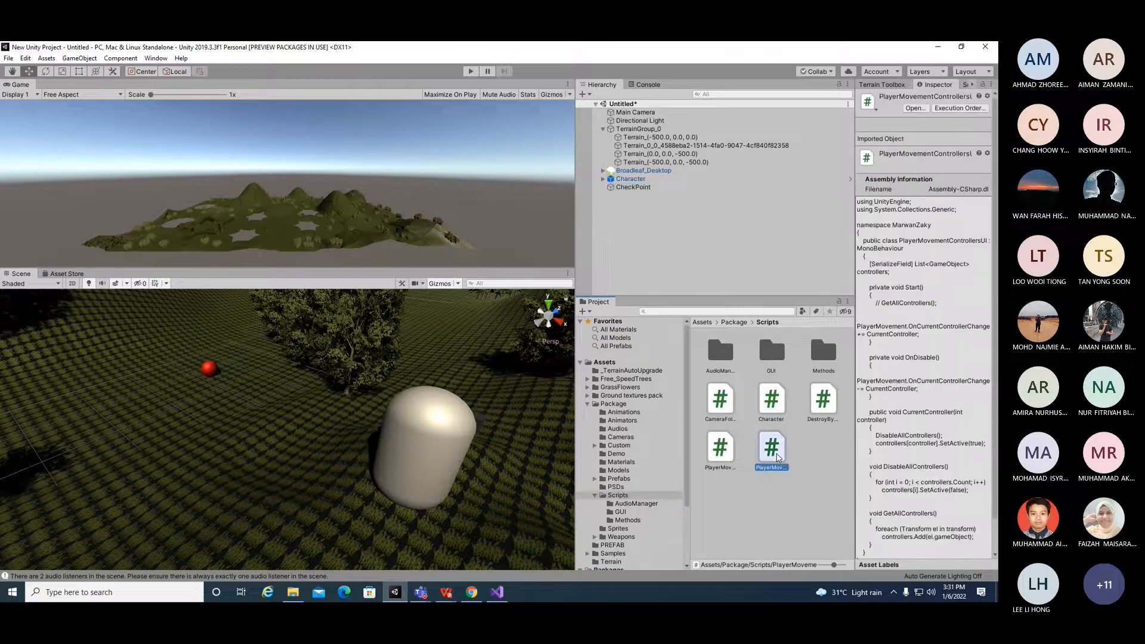
left_click(725, 455)
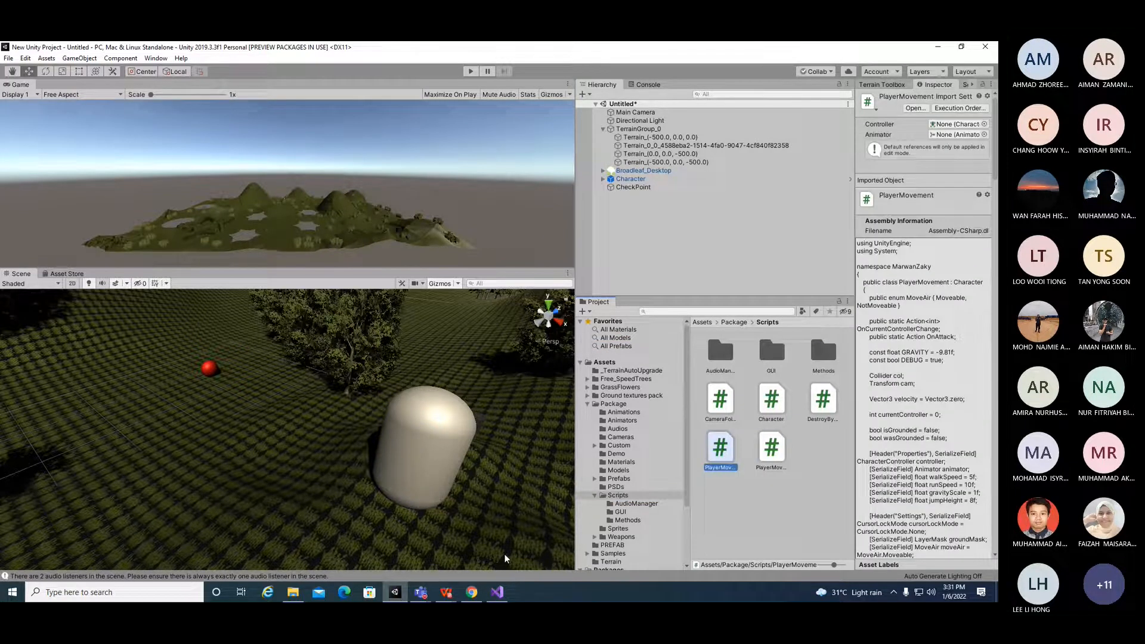
Step: Review the OnTriggerEnter collider code in the lab PDF
left_click(446, 593)
left_click(447, 549)
scroll(562, 447, "down", 5)
left_click_drag(260, 279, 510, 378)
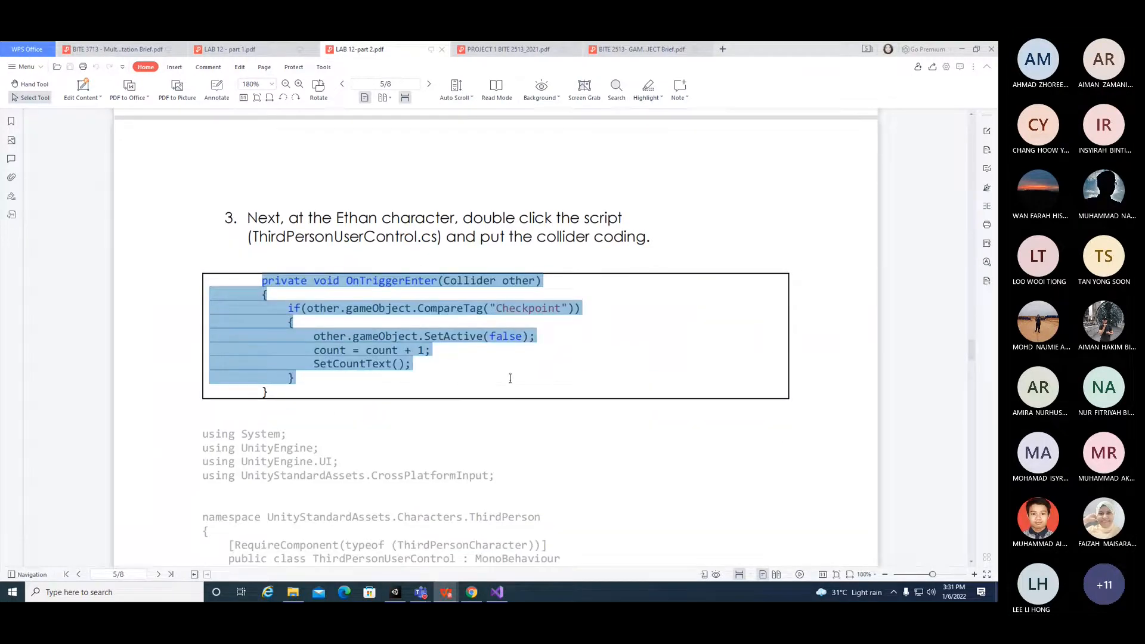
left_click(399, 308)
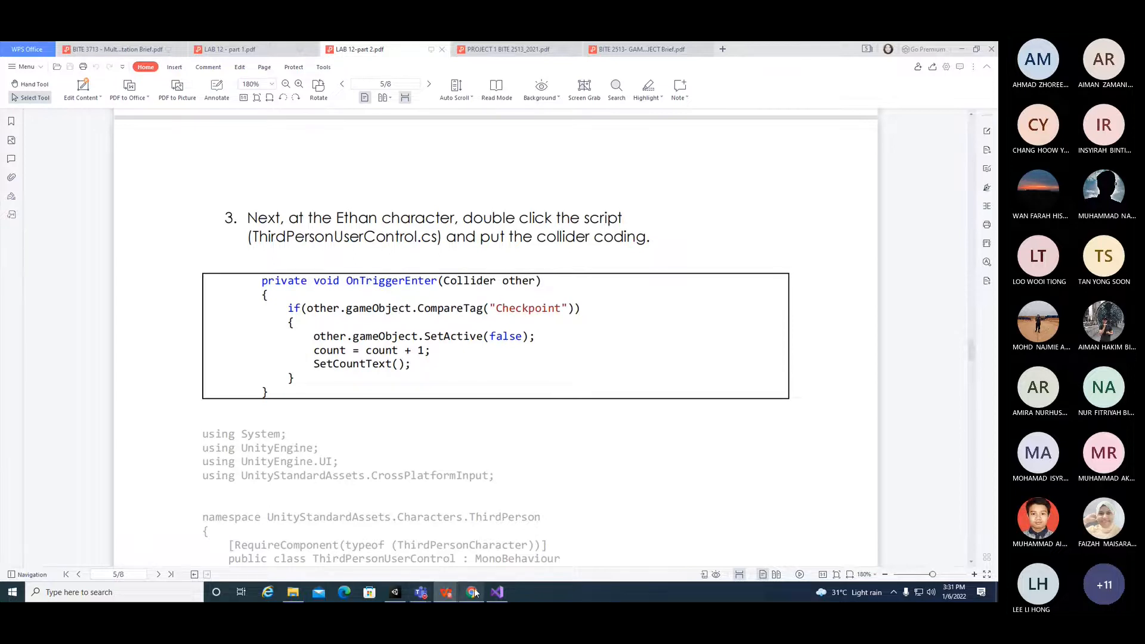
left_click(444, 592)
left_click(210, 368)
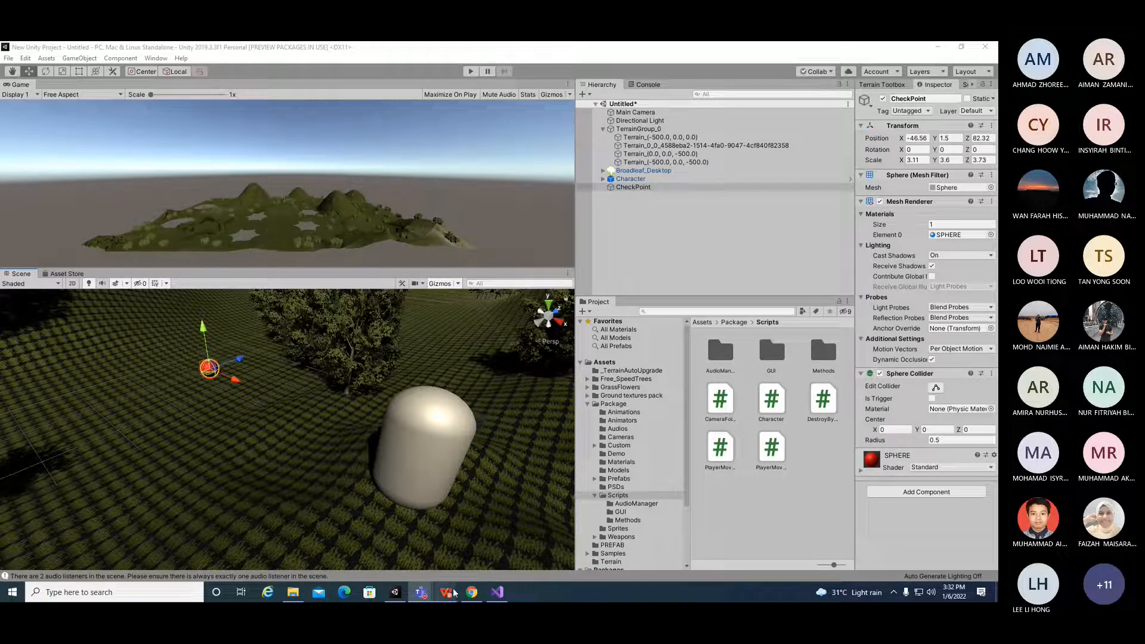
Step: Copy the OnTriggerEnter collider code block from the lab PDF
mouse_move(446, 592)
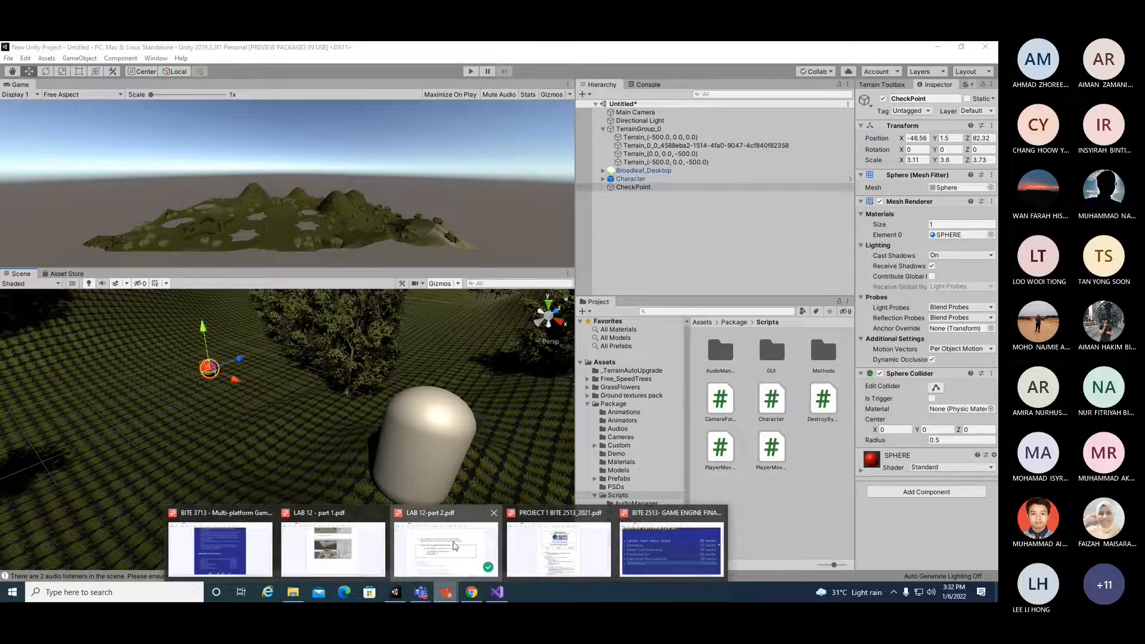
left_click(453, 546)
left_click_drag(242, 286, 388, 400)
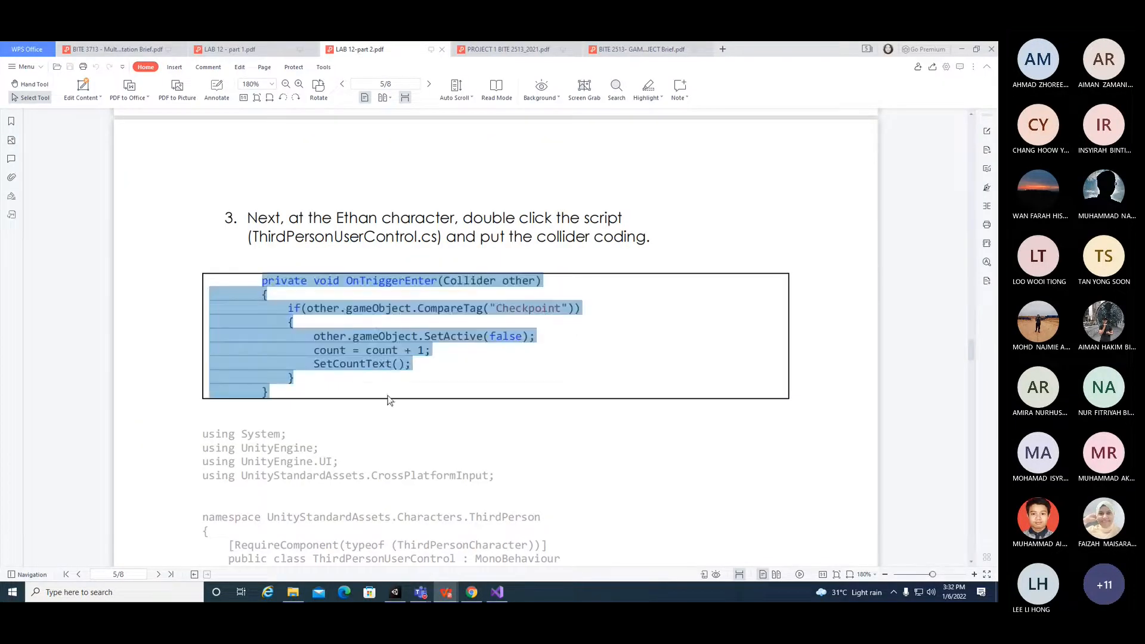
right_click(351, 339)
left_click(300, 353)
left_click_drag(283, 394, 224, 276)
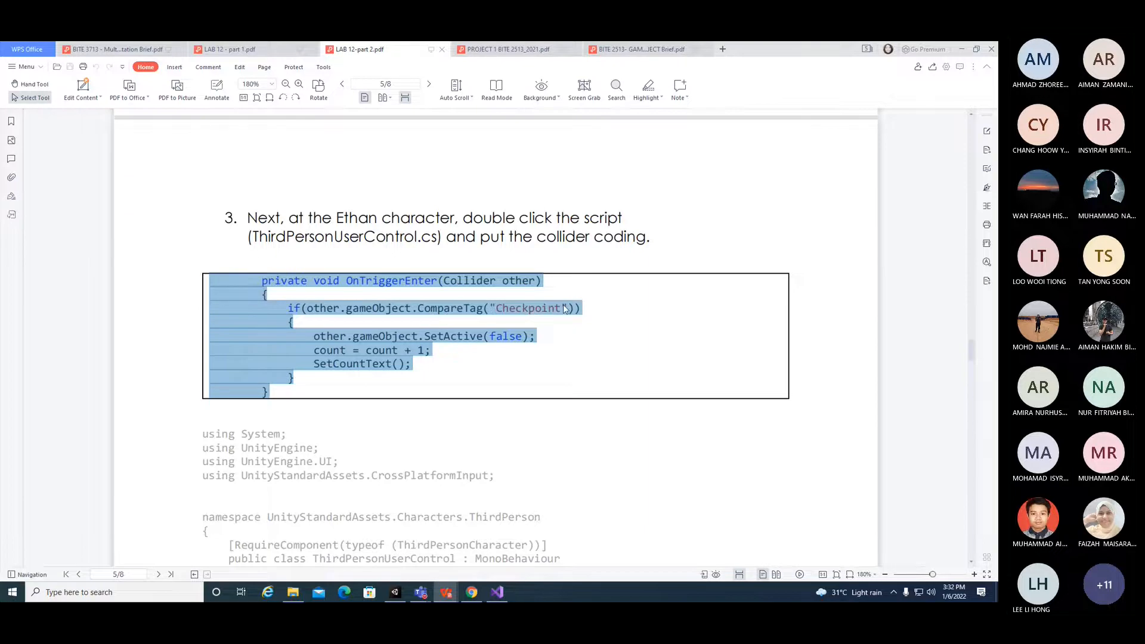
right_click(383, 349)
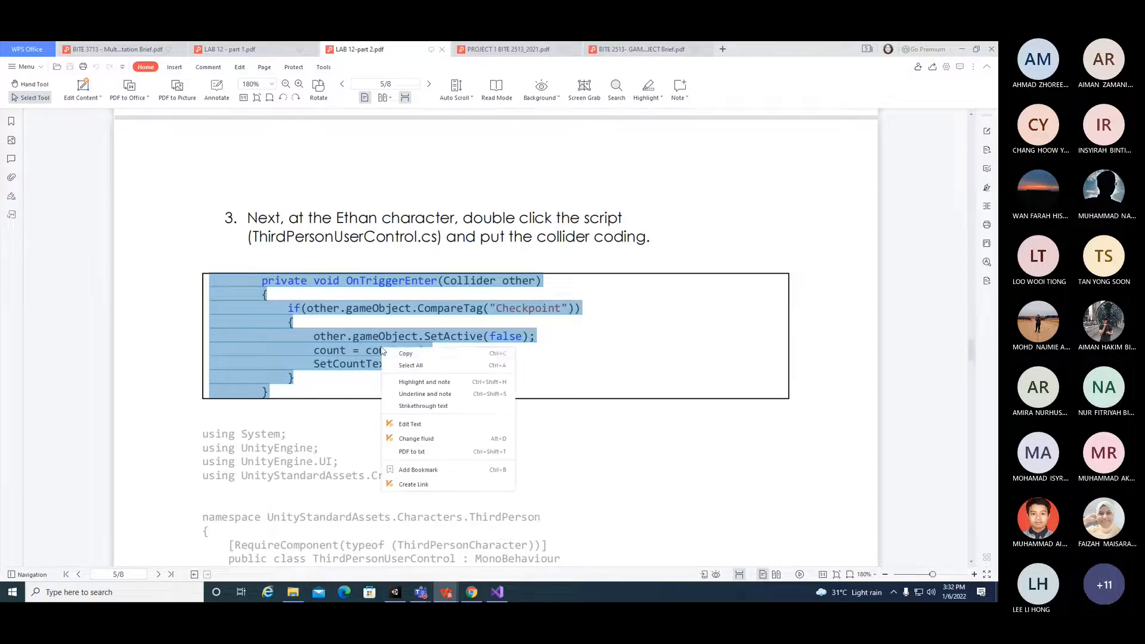
left_click(423, 353)
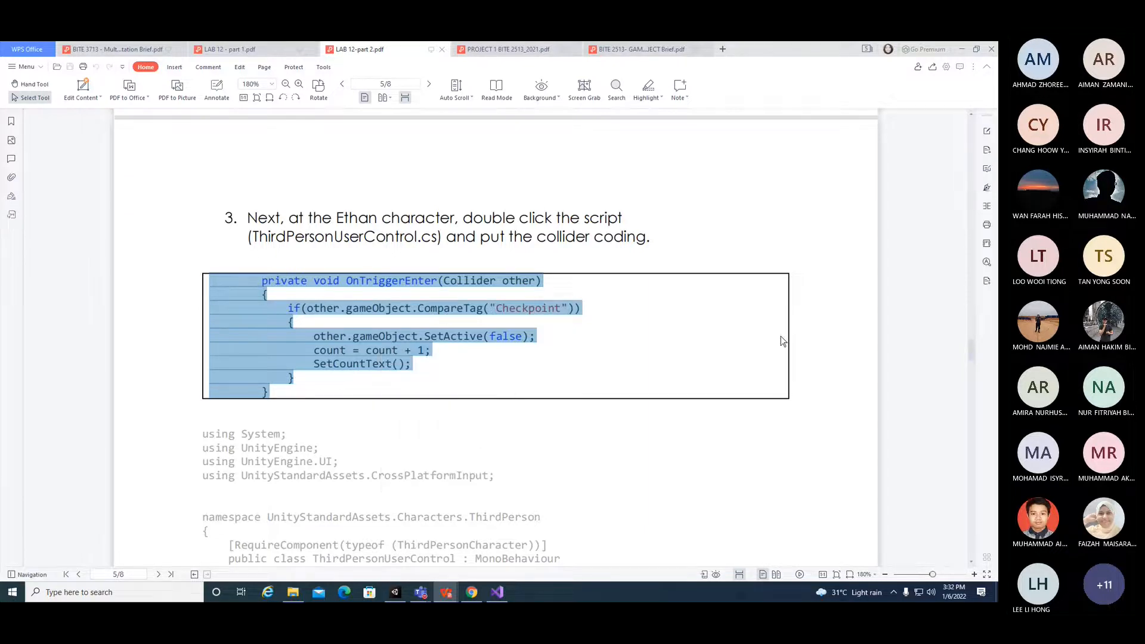
Step: Check where the OnTriggerEnter method sits in the PDF's script listing and switch to Visual Studio
left_click_drag(974, 352, 971, 435)
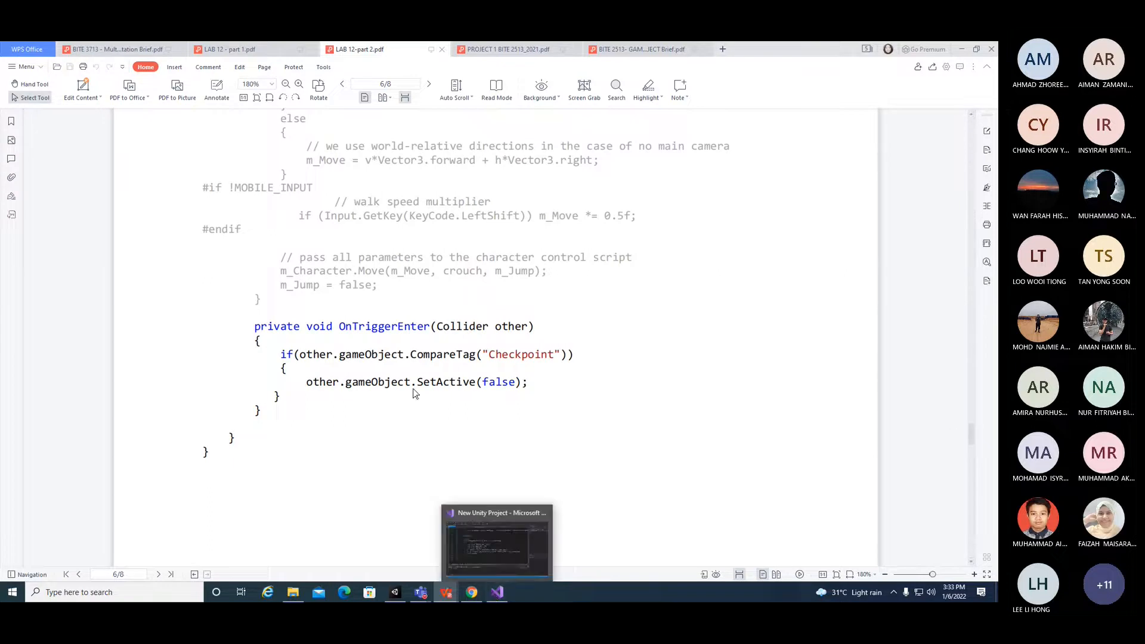
left_click_drag(970, 432, 970, 391)
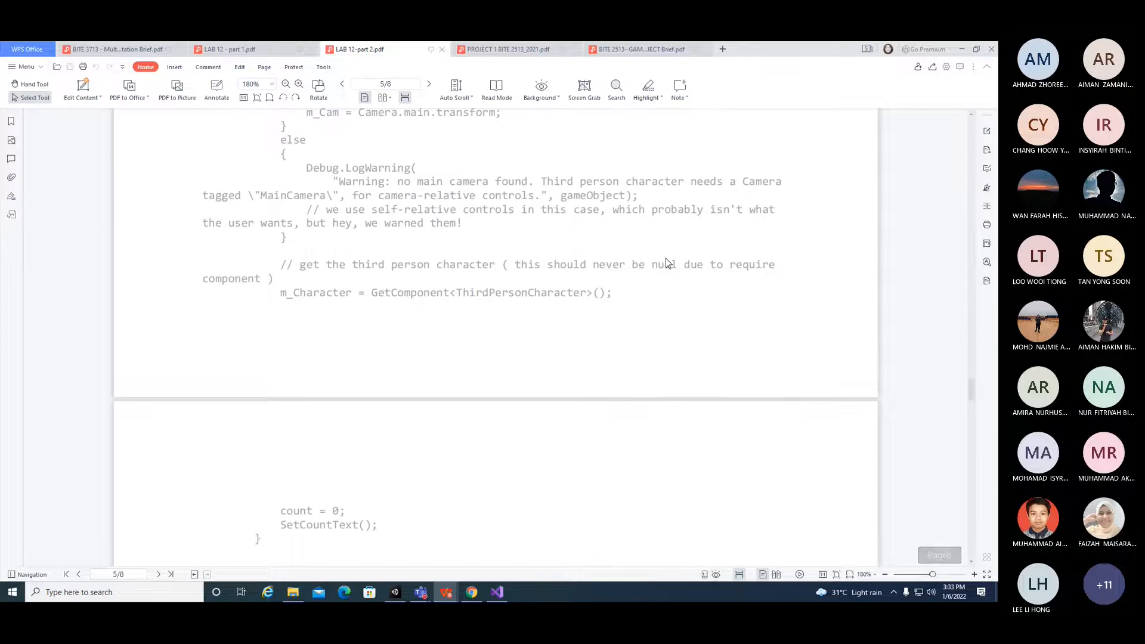
left_click_drag(973, 384, 978, 422)
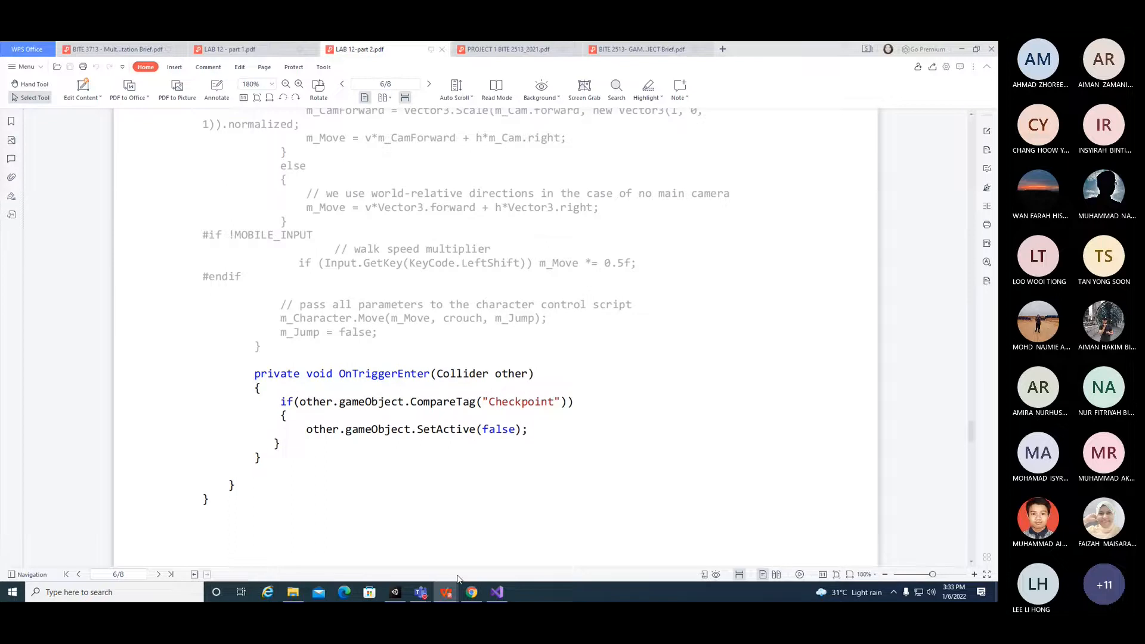
left_click(496, 593)
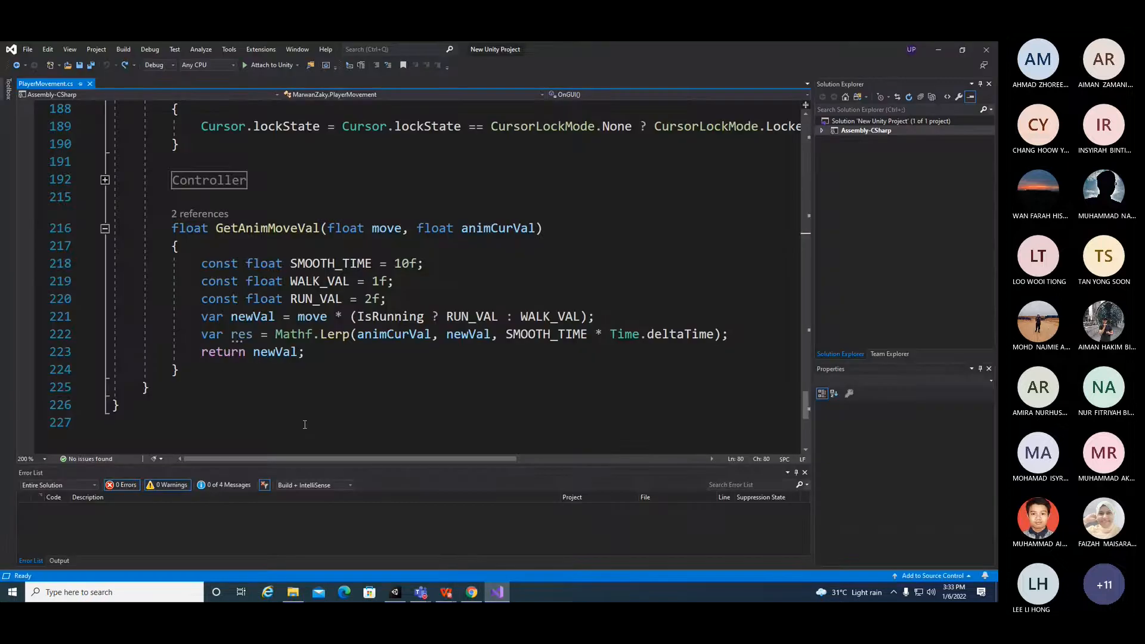
Step: Paste the OnTriggerEnter method on new lines after GetAnimMoveVal in PlayerMovement.cs
left_click(255, 370)
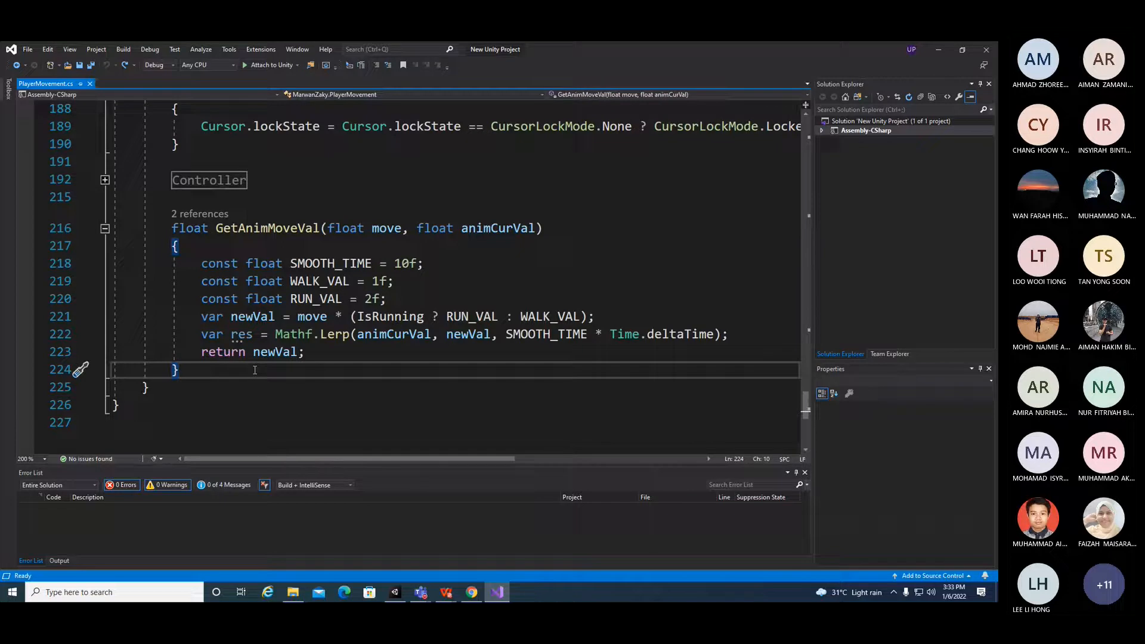
key("Return")
key("Return")
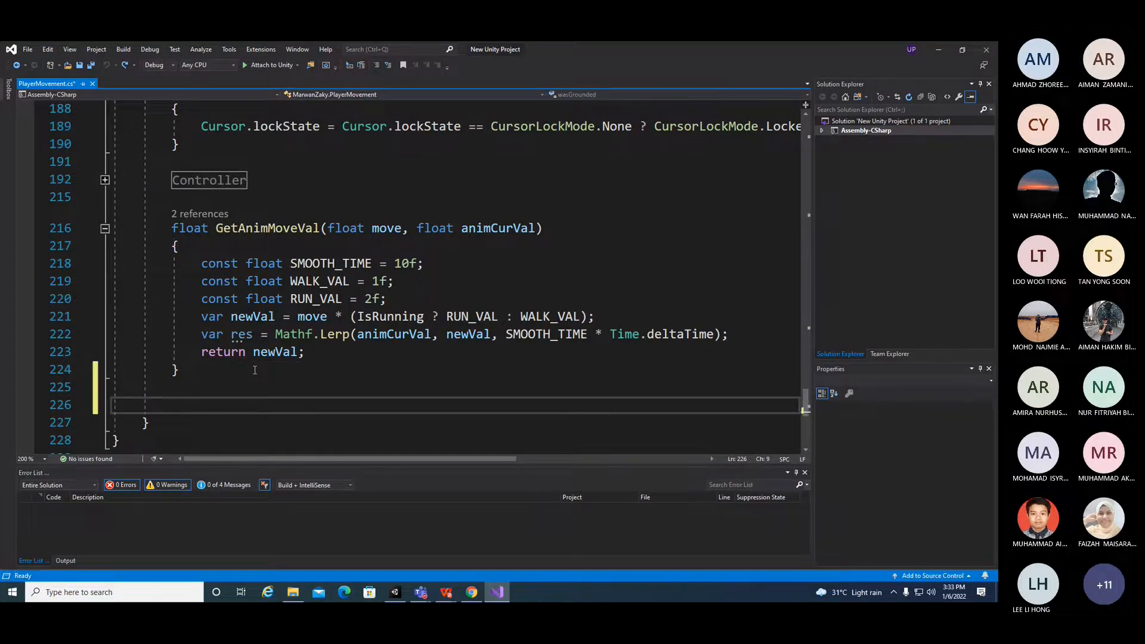
key("ctrl+v")
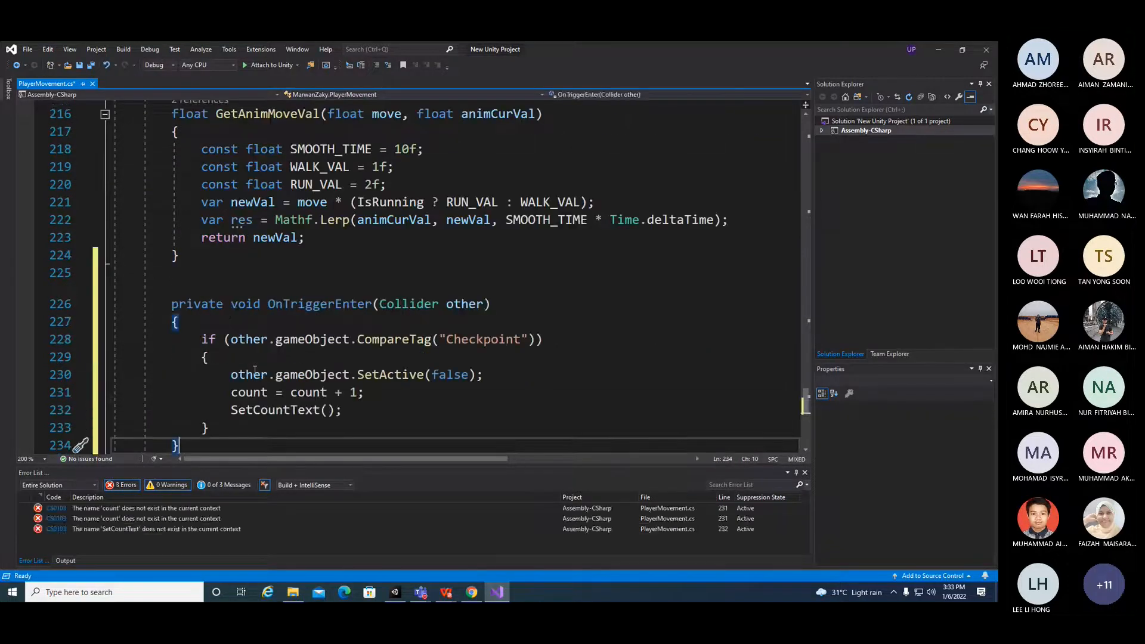
scroll(255, 370, "down", 3)
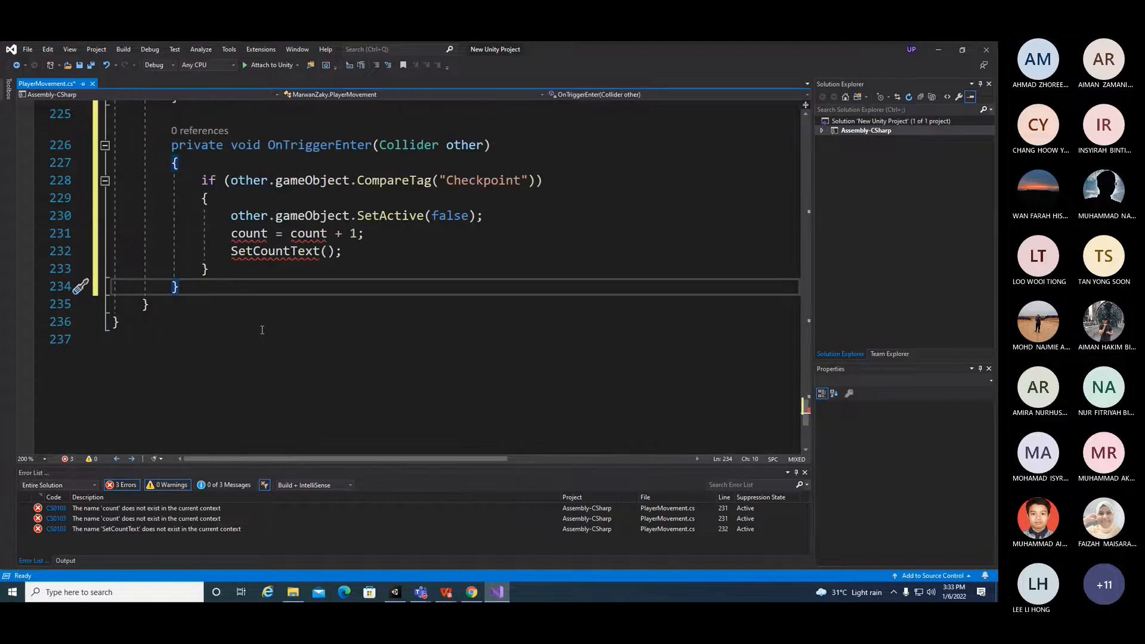
scroll(262, 330, "up", 2)
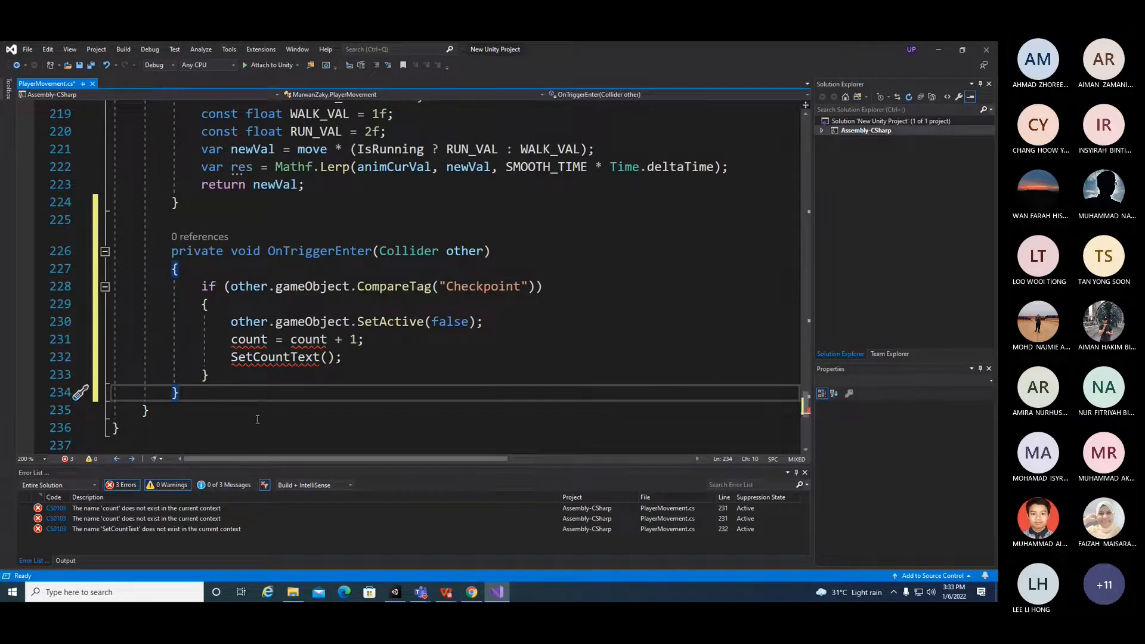
Step: Try to attach to Unity and decline running the last successful build
left_click(363, 449)
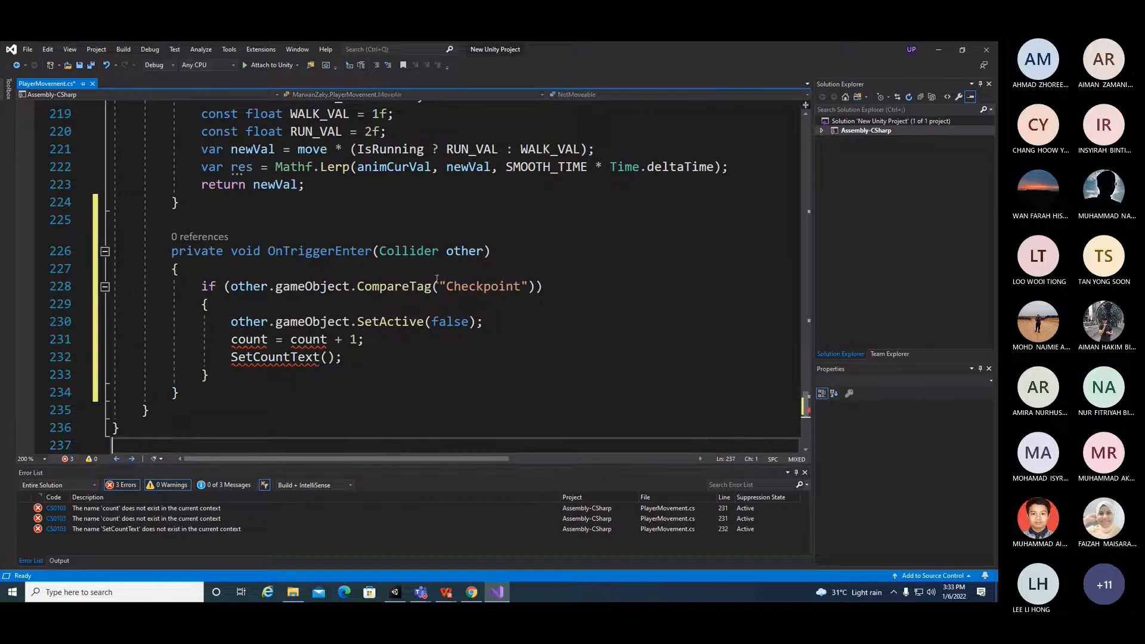
left_click(248, 65)
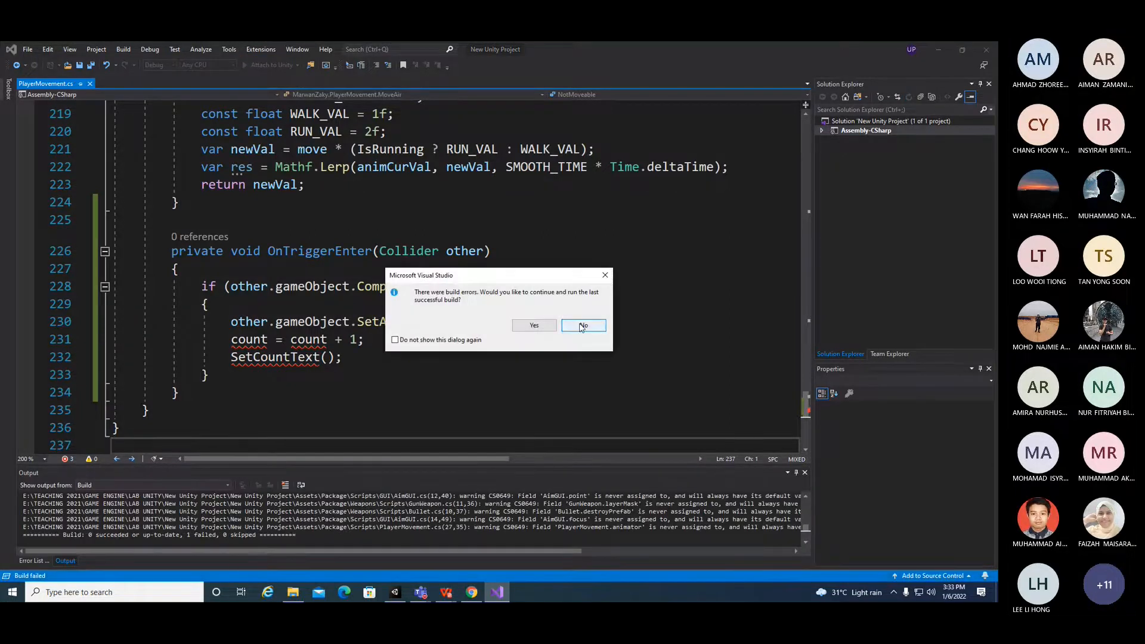
left_click(585, 326)
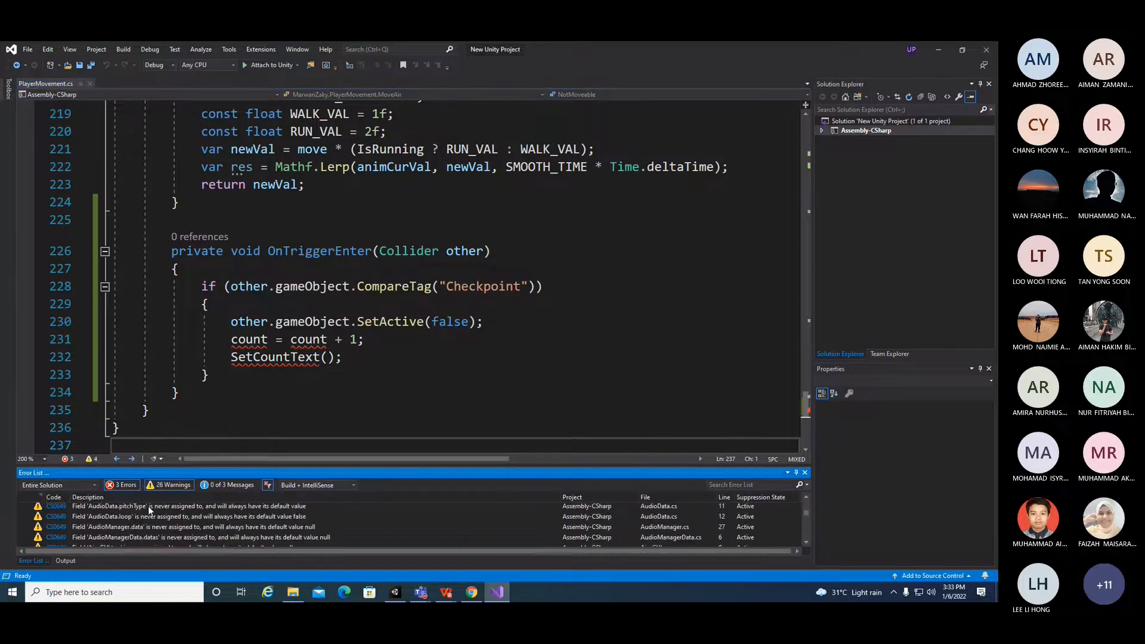
Step: Review the build errors and warnings listed for the solution
scroll(149, 507, "down", 5)
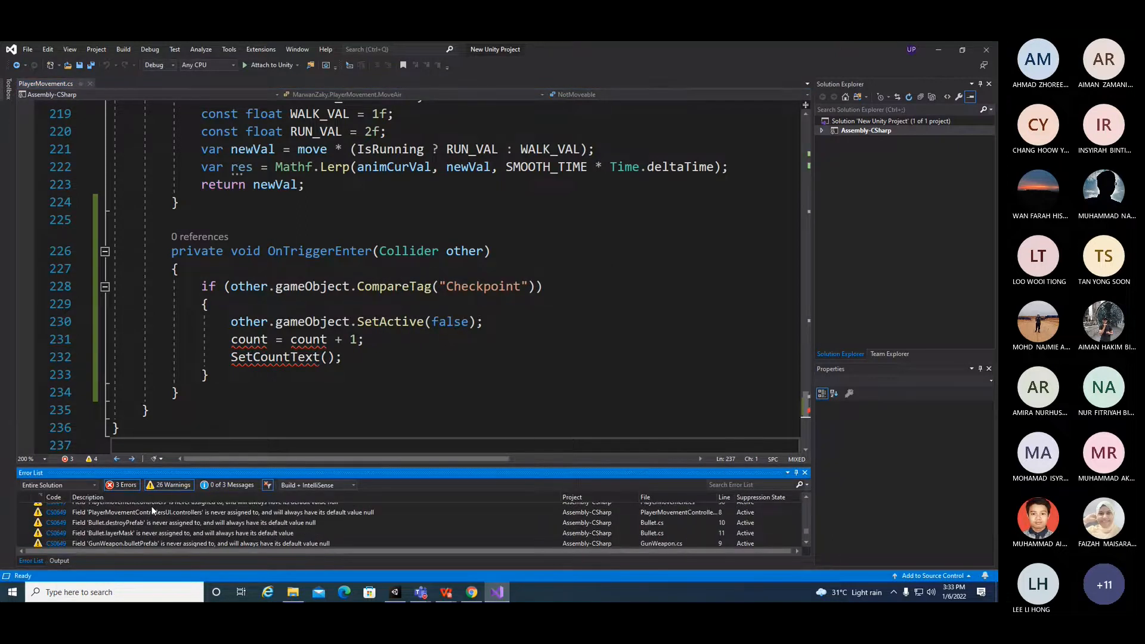
scroll(174, 537, "up", 3)
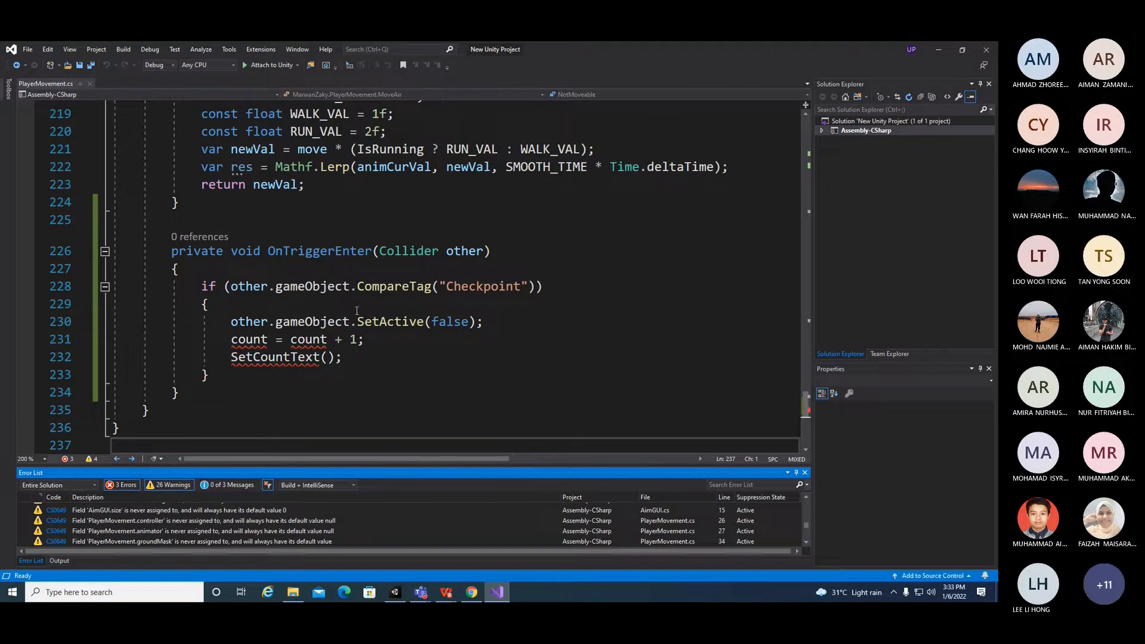
scroll(191, 538, "down", 5)
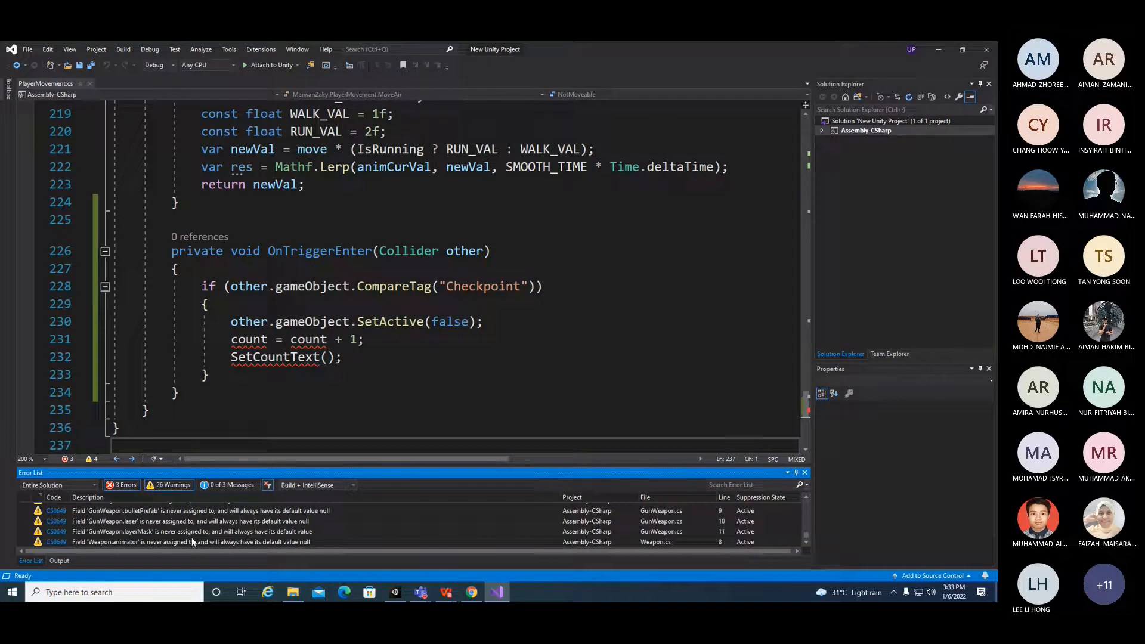
scroll(191, 538, "up", 6)
scroll(191, 538, "up", 2)
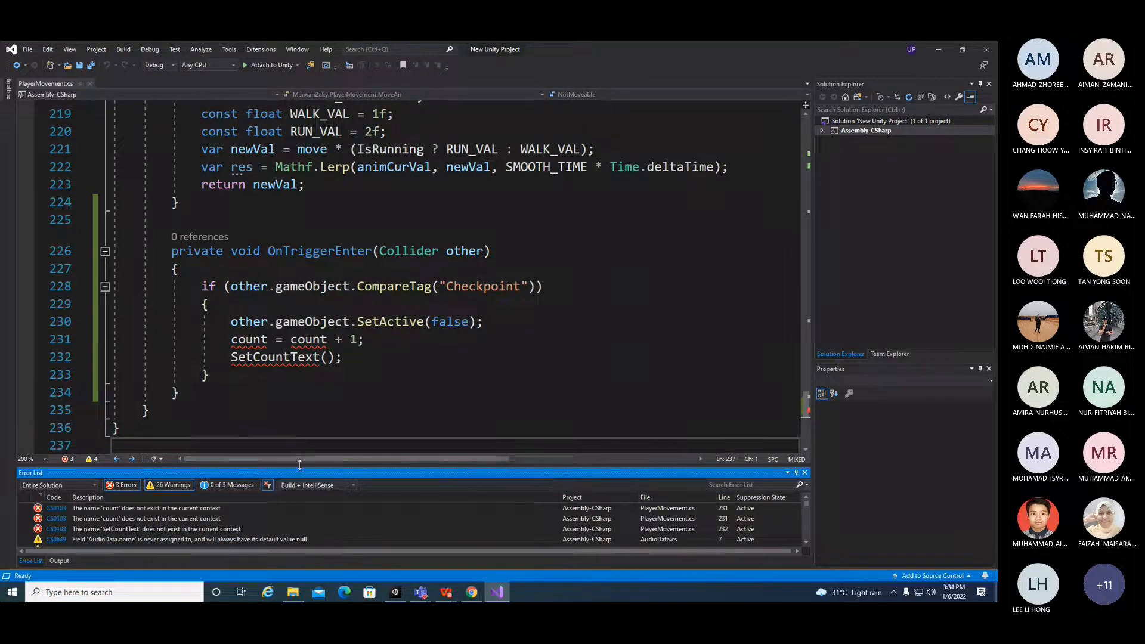
left_click(146, 510)
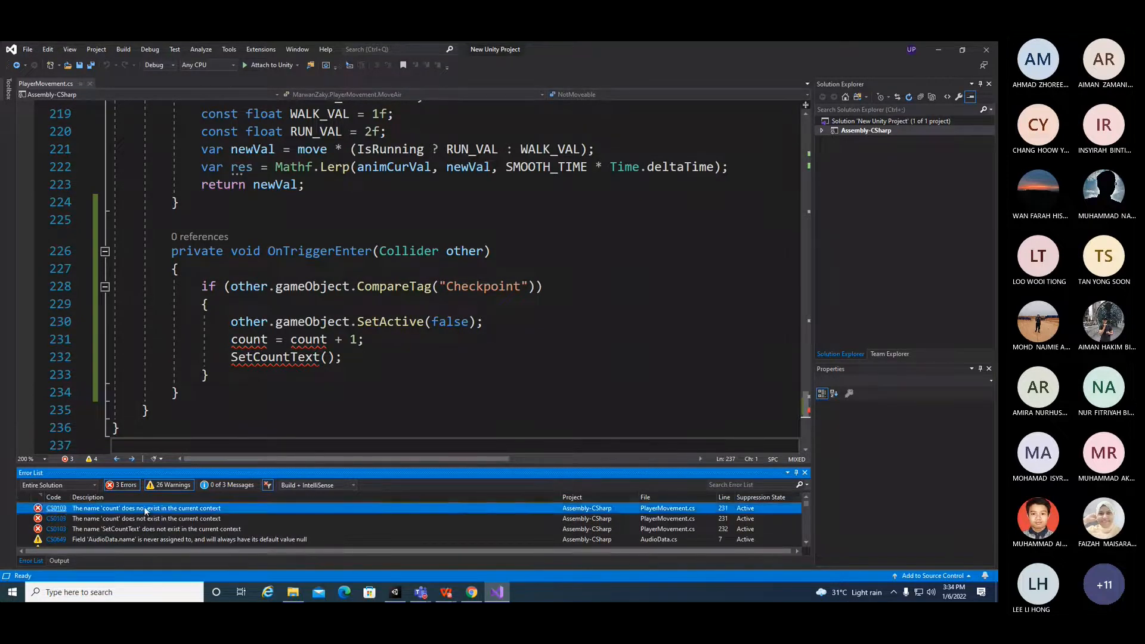
left_click(877, 443)
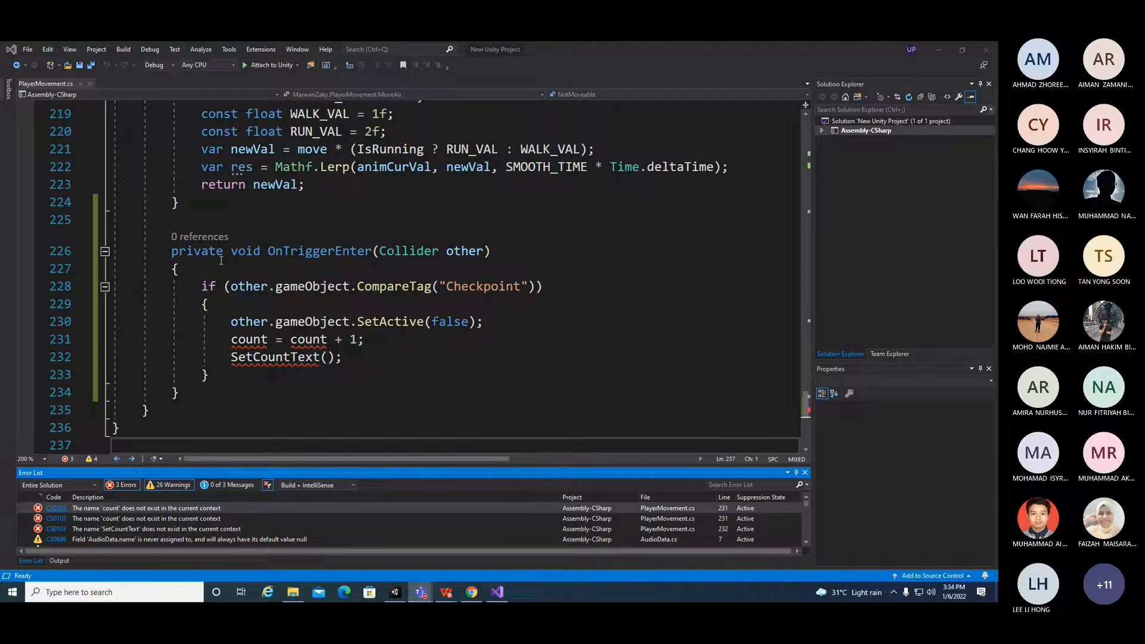
Step: Inspect the count and SetCountText lines flagged inside the new OnTriggerEnter method
left_click(245, 339)
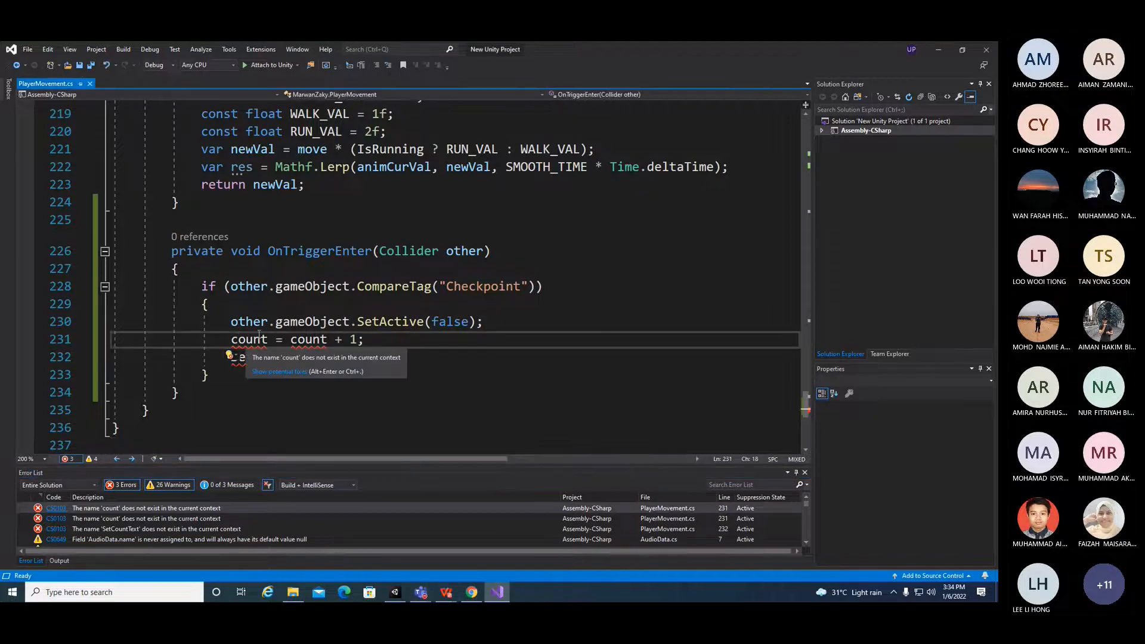
left_click(263, 303)
scroll(498, 380, "up", 5)
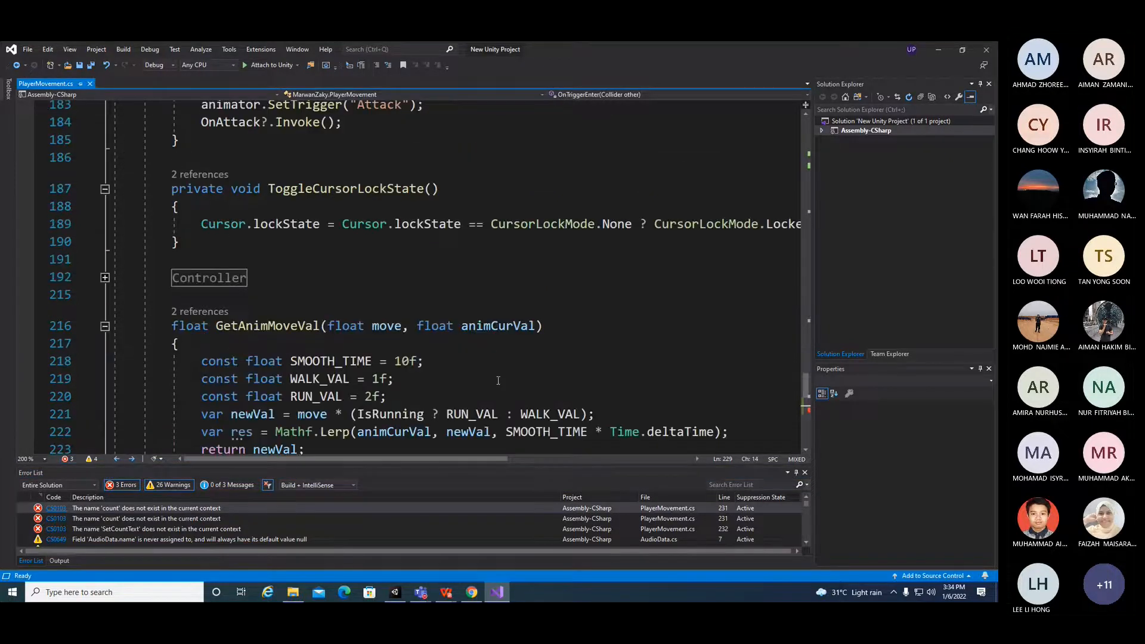
scroll(498, 380, "down", 5)
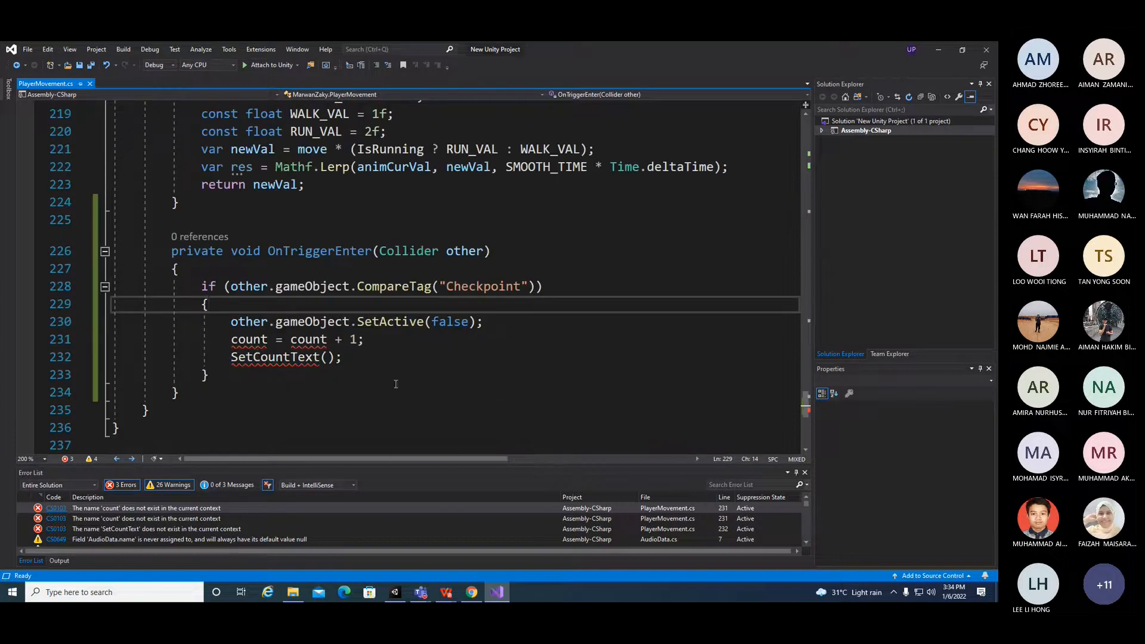
left_click(268, 339)
left_click_drag(269, 339, 400, 338)
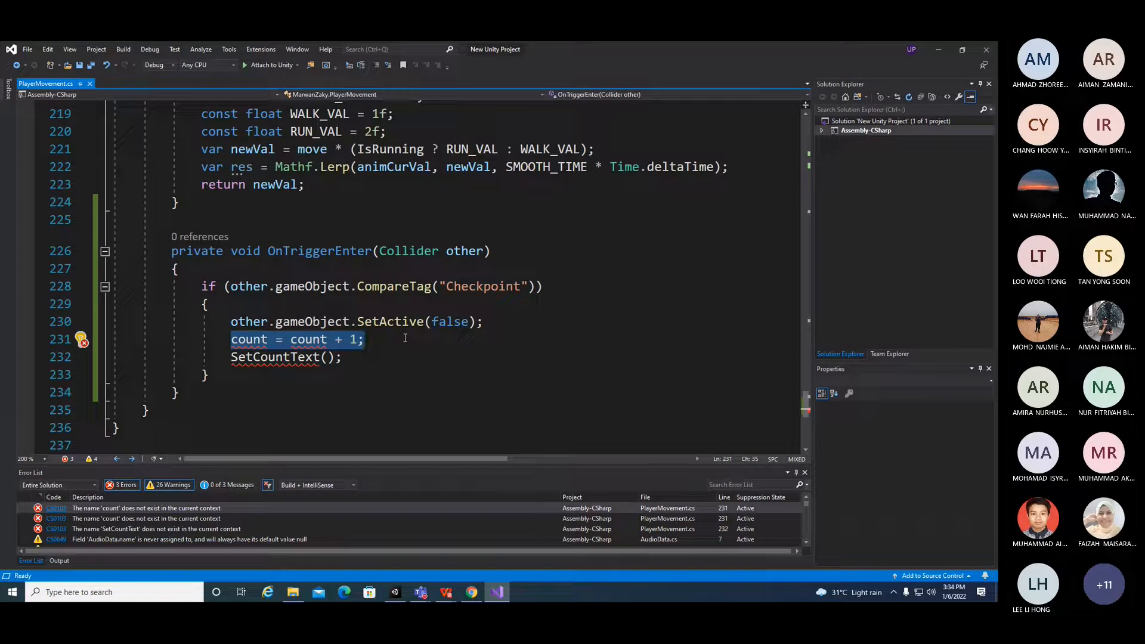
left_click(362, 375)
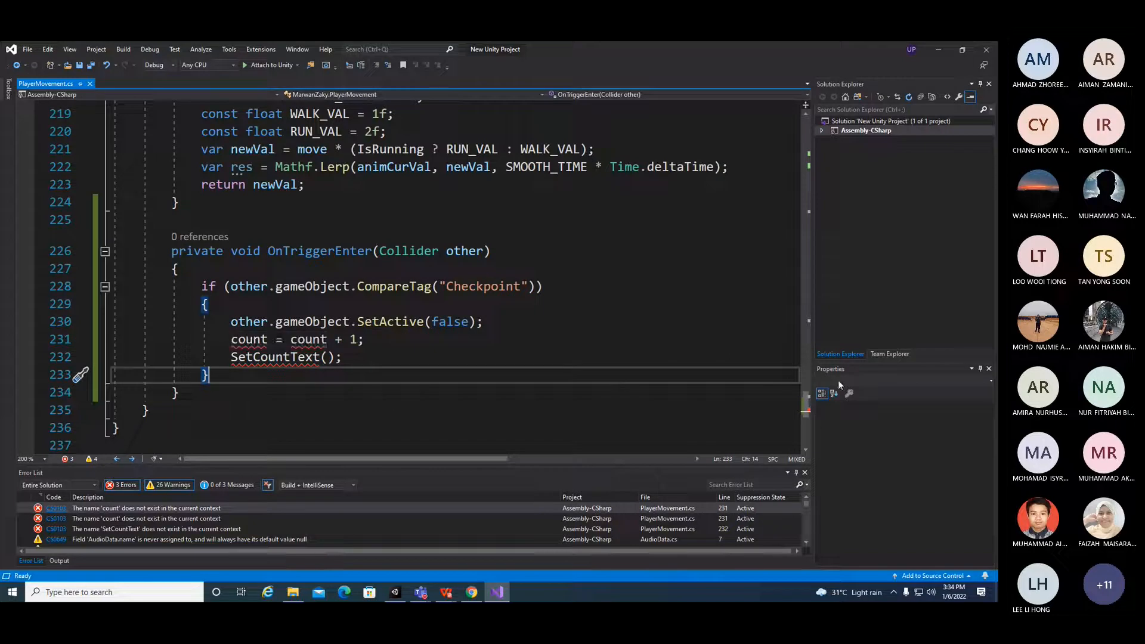
mouse_move(809, 405)
left_mouse_down()
mouse_move(799, 266)
mouse_move(760, 127)
mouse_move(734, 427)
mouse_move(737, 398)
left_mouse_up()
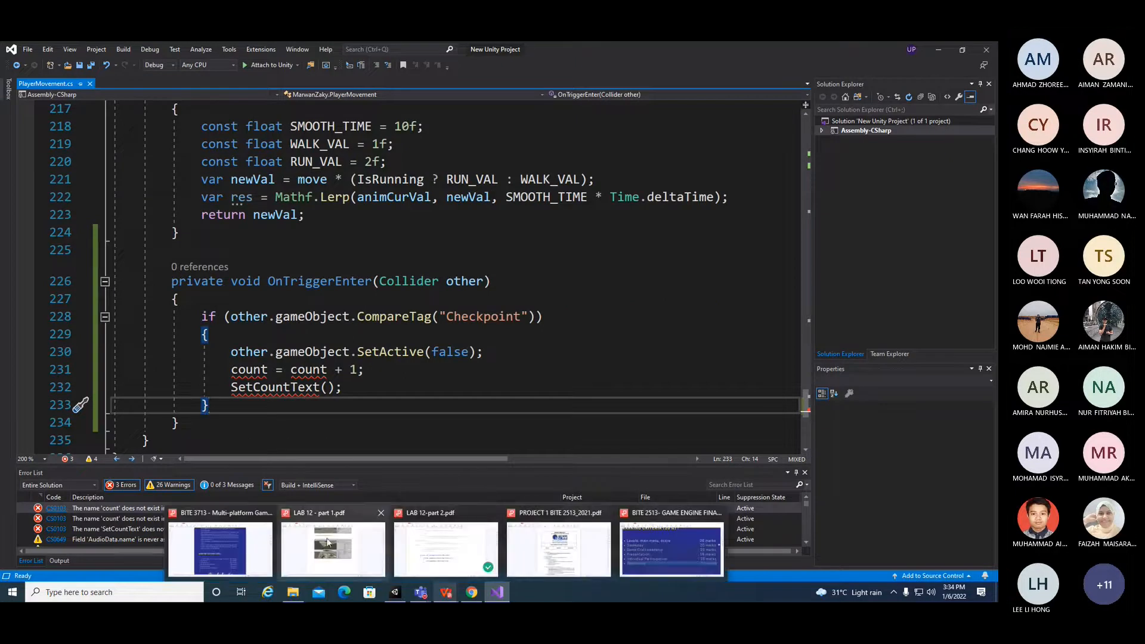
Step: Switch to the LAB 12-part 2 PDF and select the '3D Third person character' component item
left_click(446, 593)
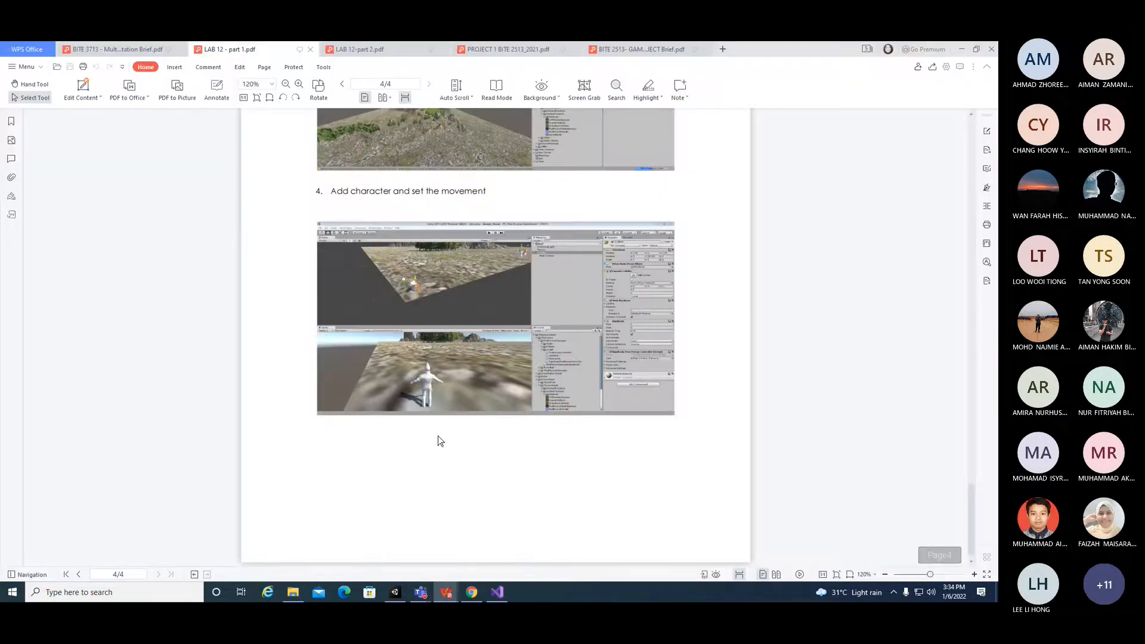
left_click(543, 402)
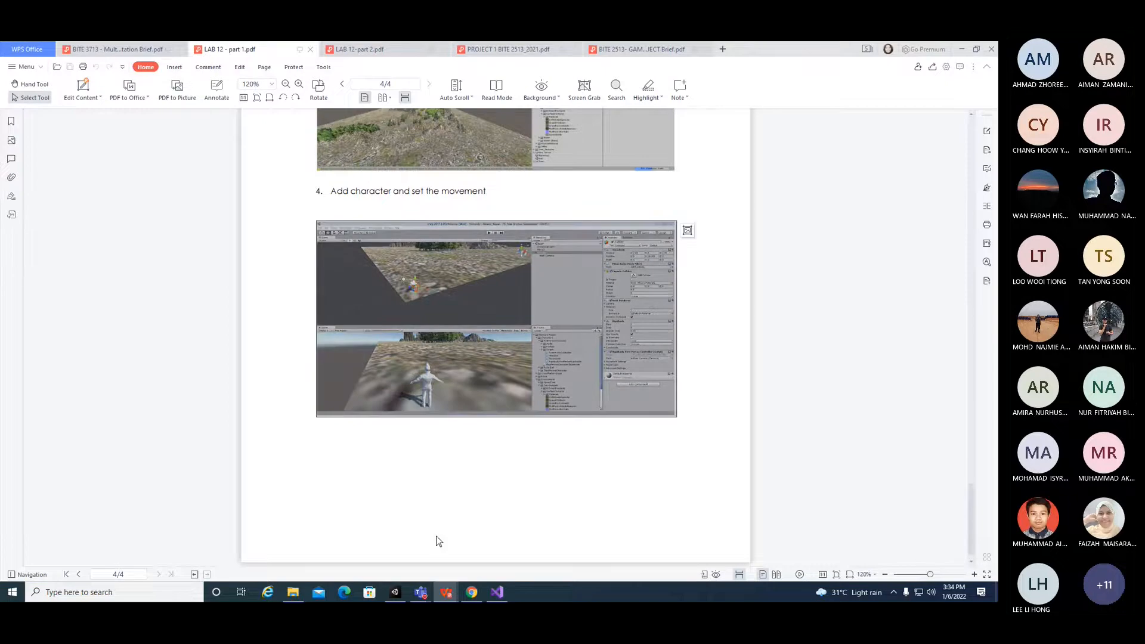
mouse_move(446, 593)
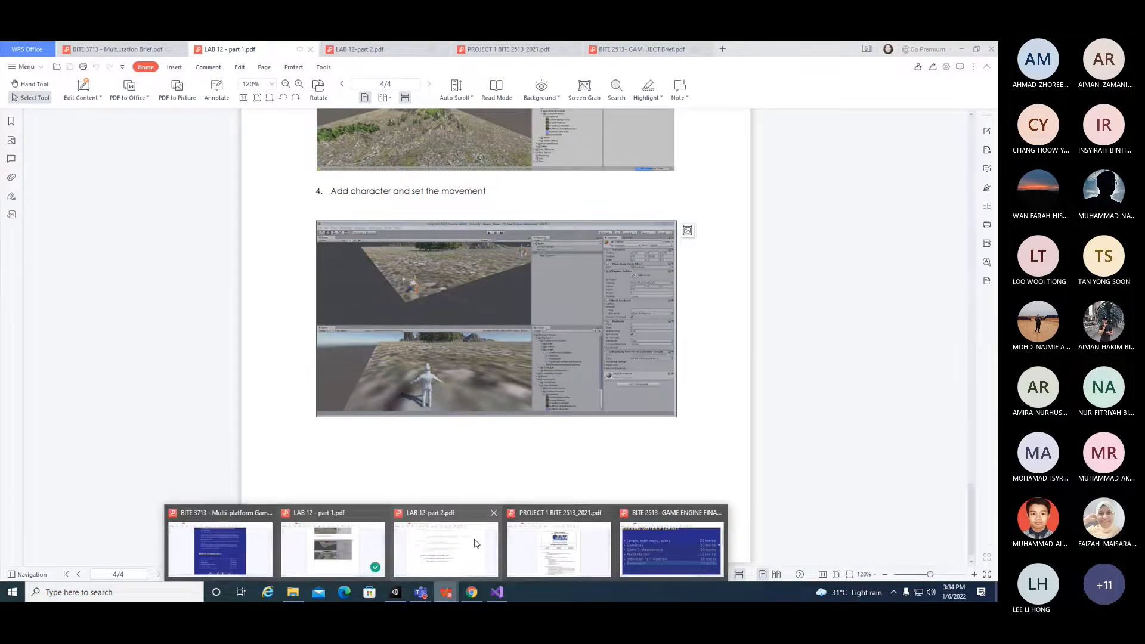
left_click(453, 546)
left_click_drag(956, 440, 950, 337)
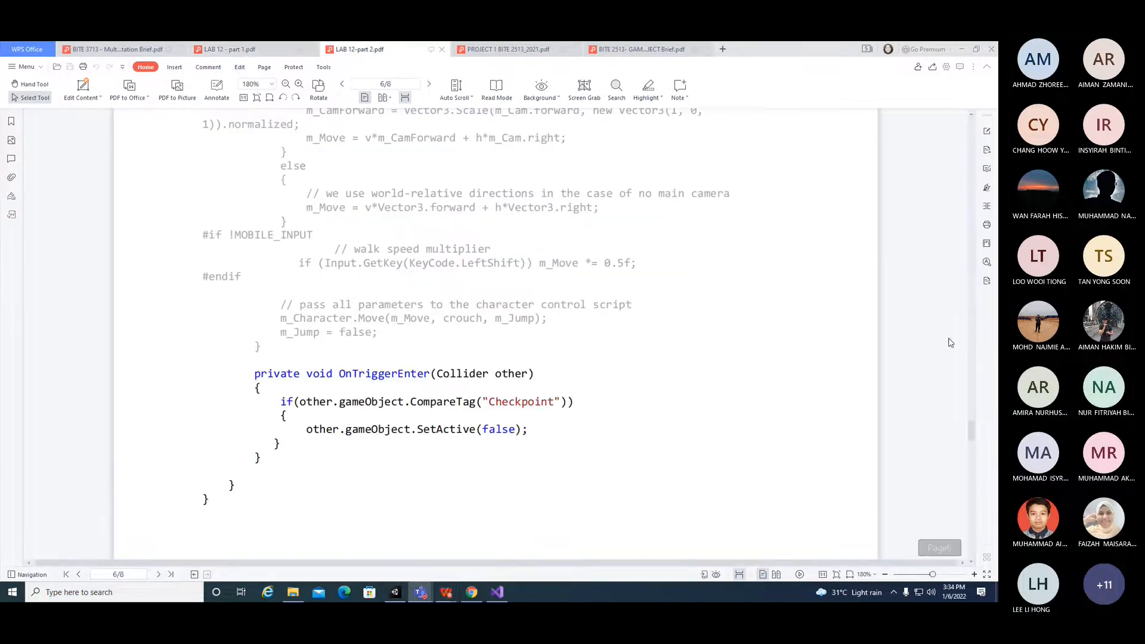
left_click_drag(974, 440, 949, 469)
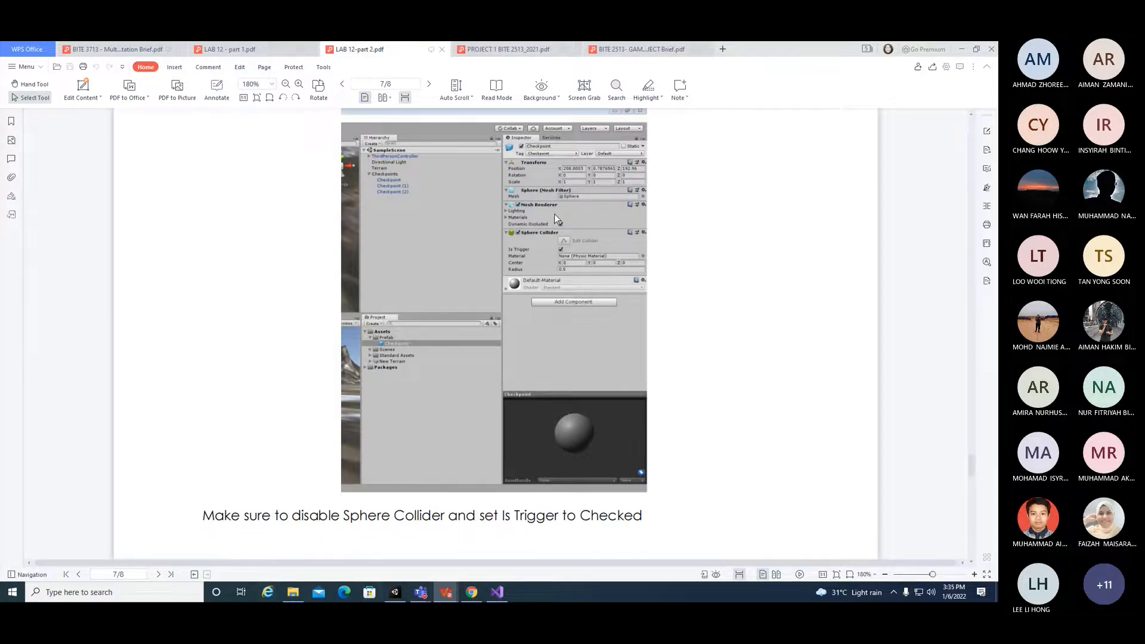
left_click_drag(971, 468, 945, 251)
left_click_drag(481, 197, 294, 187)
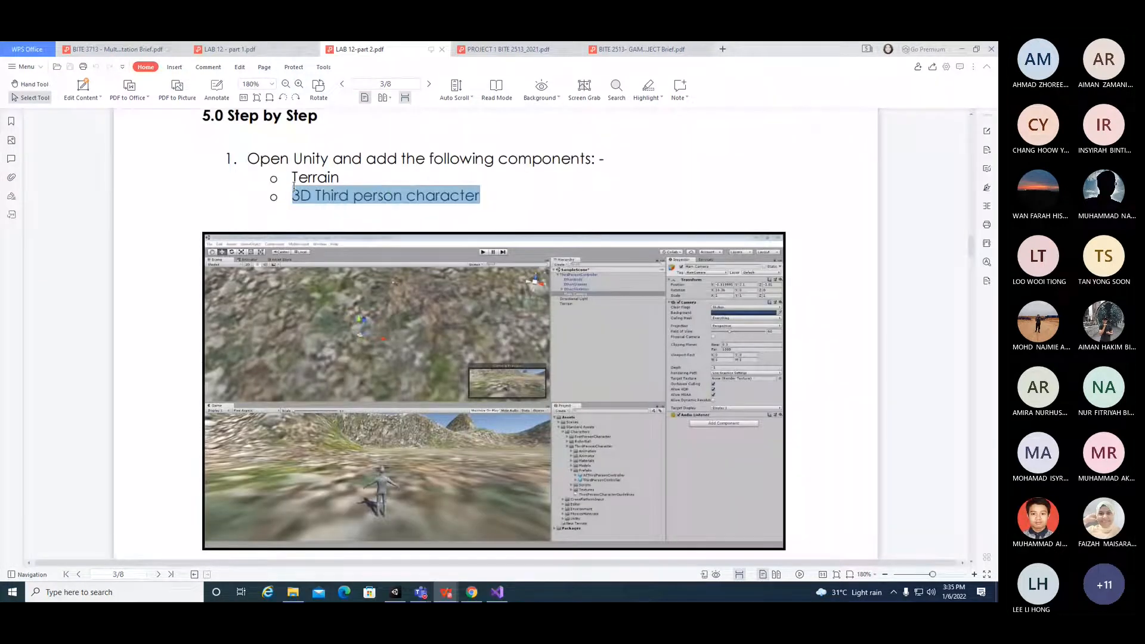
Step: Search the Unity Asset Store for 3D Third person character
left_click(471, 591)
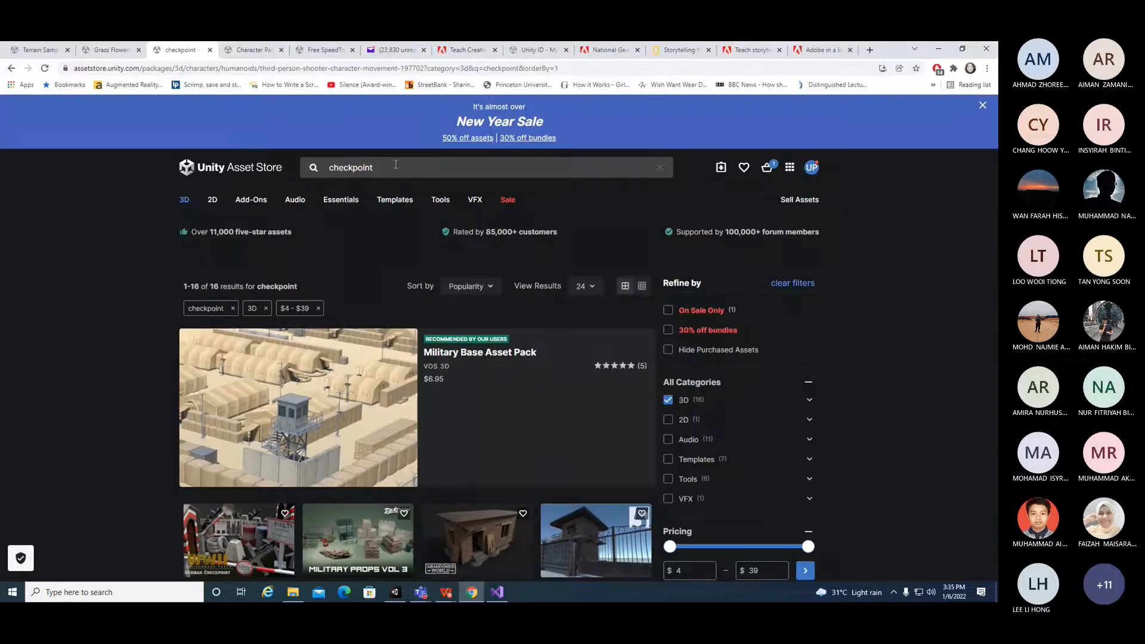
double_click(396, 164)
type("3D Third person character")
key("Return")
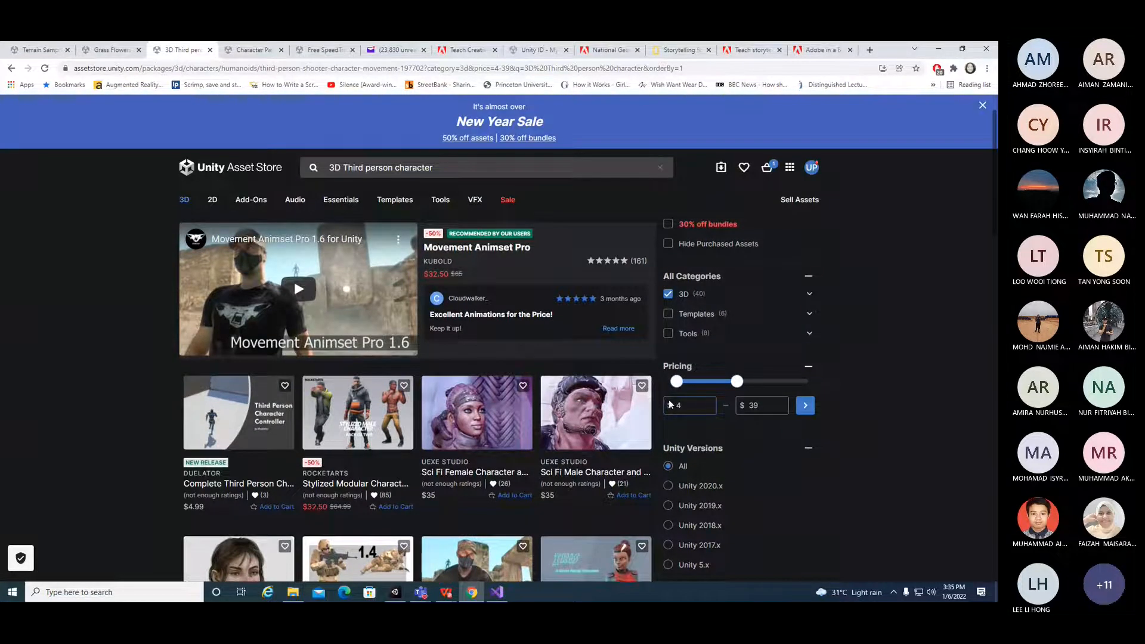
Step: Lower the pricing filter's minimum to $0
left_click(677, 379)
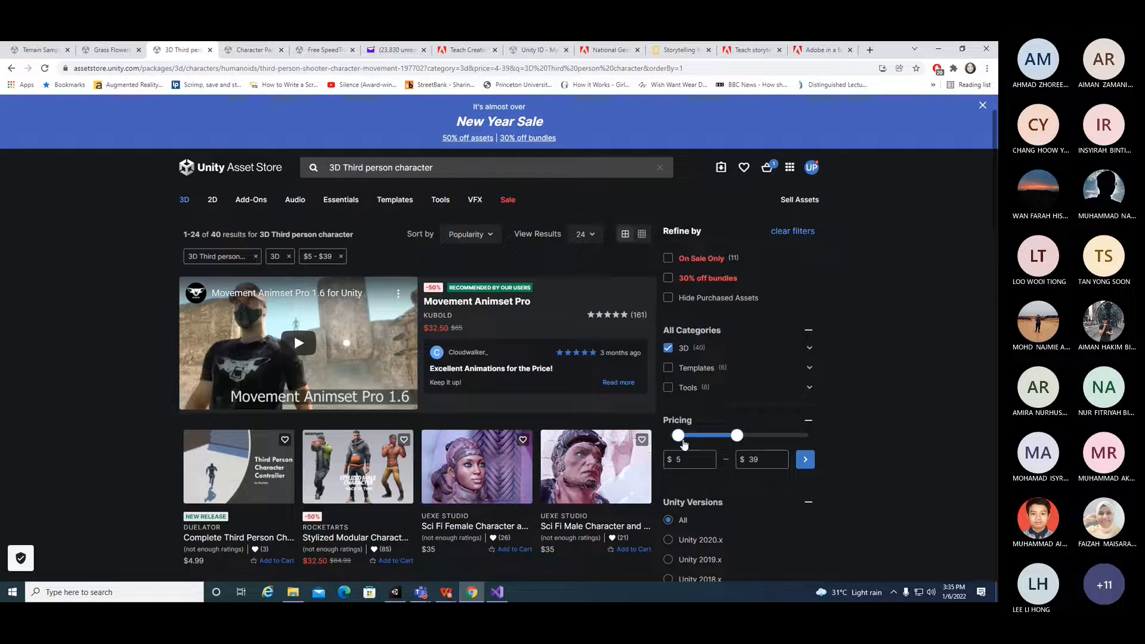
left_click_drag(690, 459, 654, 462)
scroll(734, 447, "down", 2)
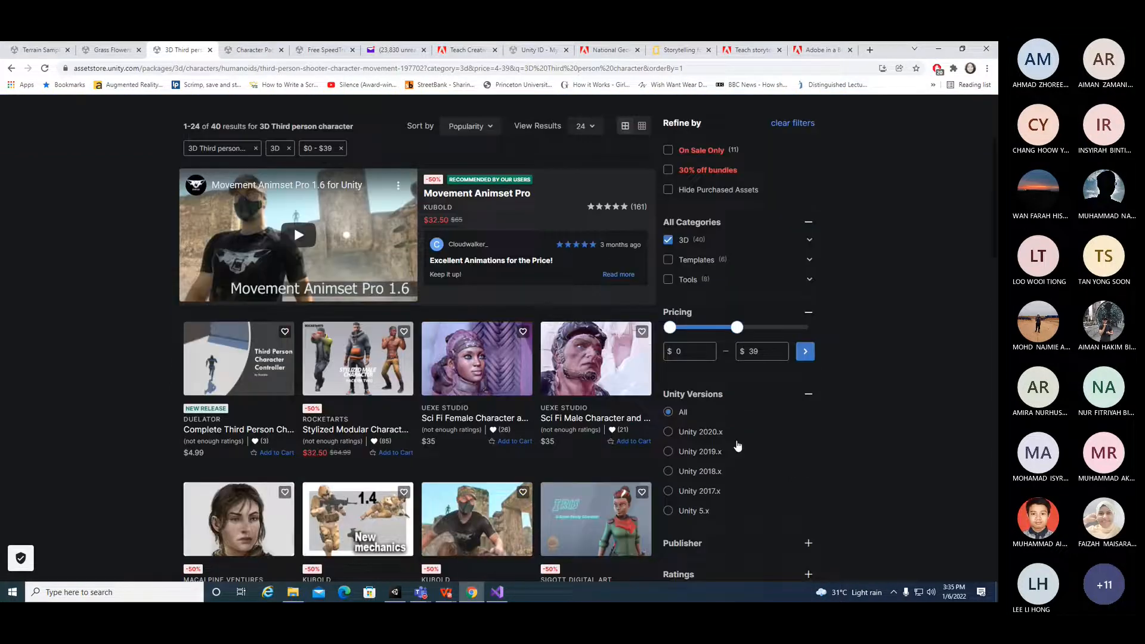
scroll(737, 447, "up", 3)
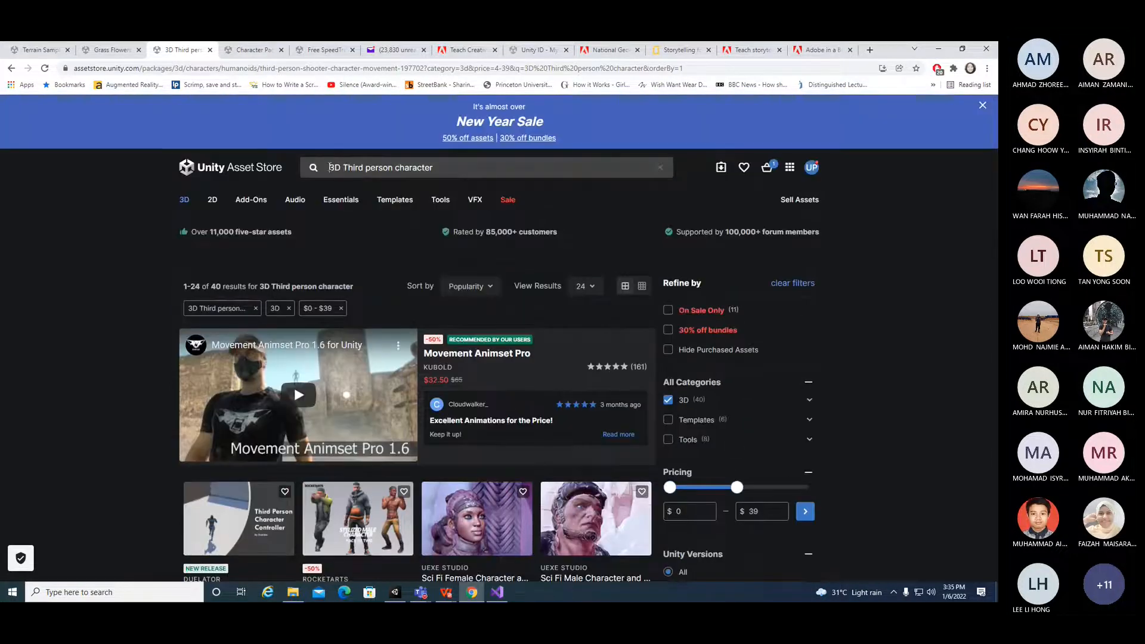
Step: Change the search to free 3D Third person character
left_click(330, 167)
type("fe")
key("BackSpace")
type("ree")
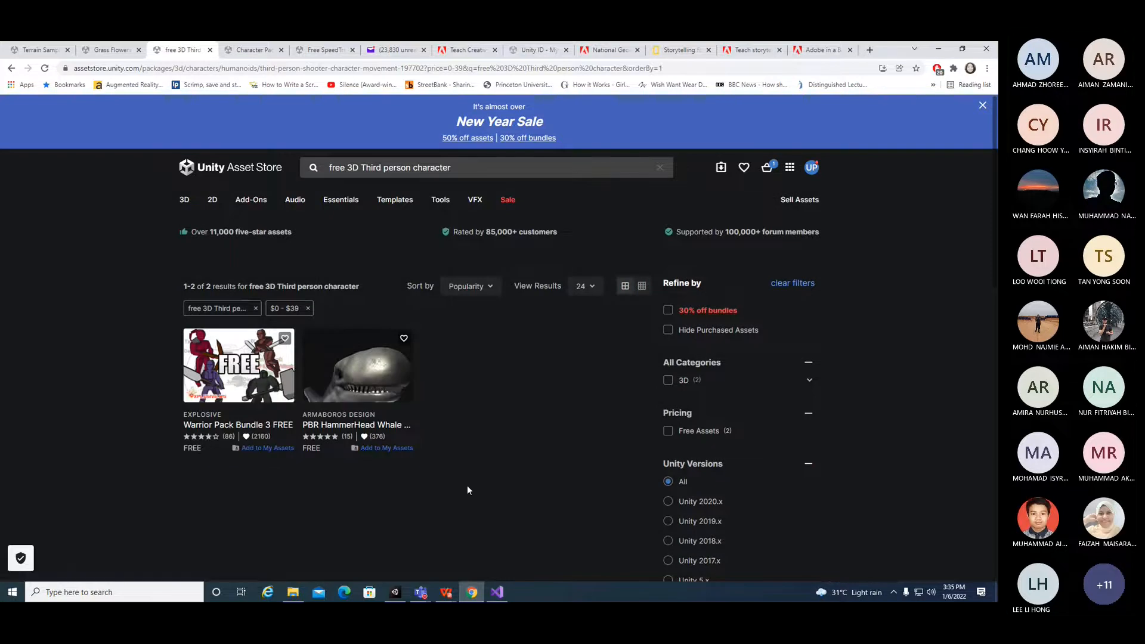
Step: Open the Warrior Pack Bundle 3 FREE asset page and switch back to Unity
left_click(279, 425)
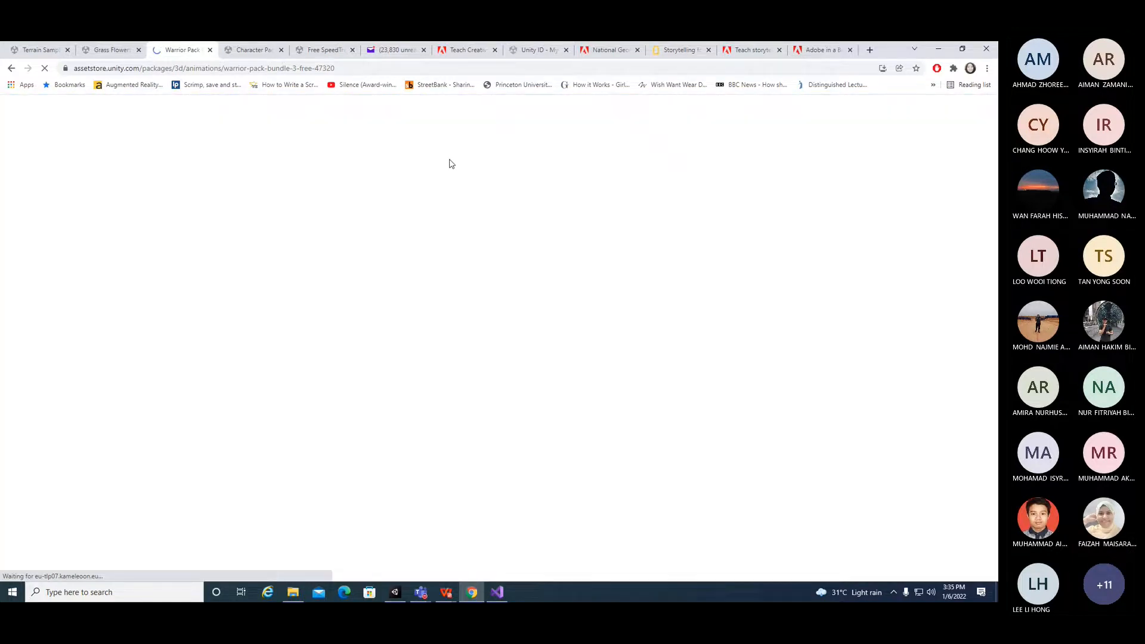
left_click(115, 52)
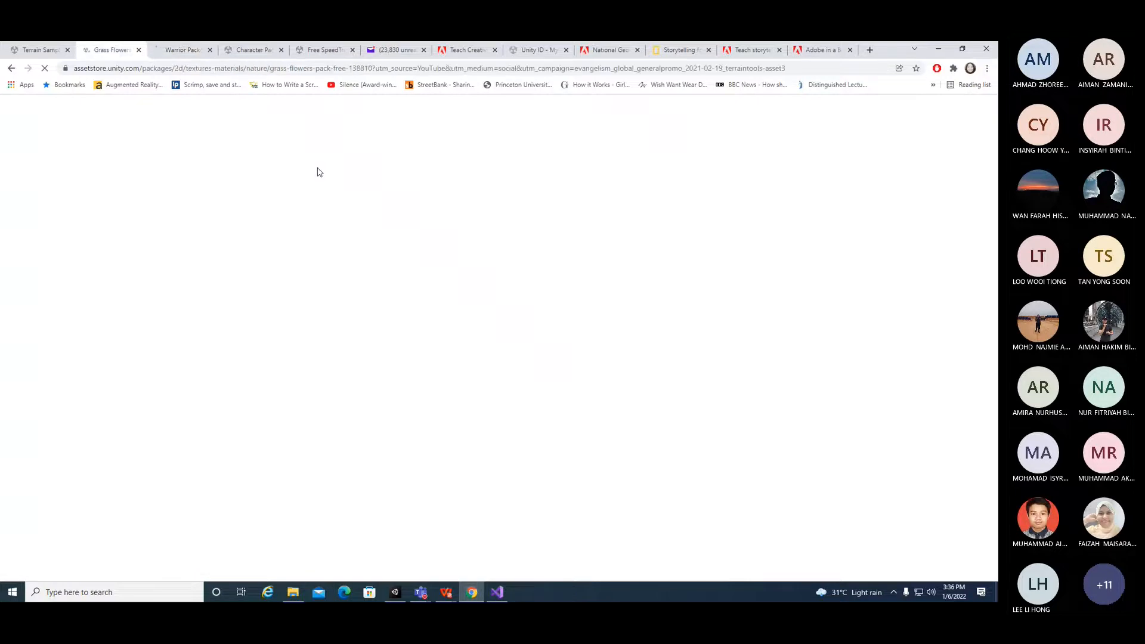
left_click(395, 591)
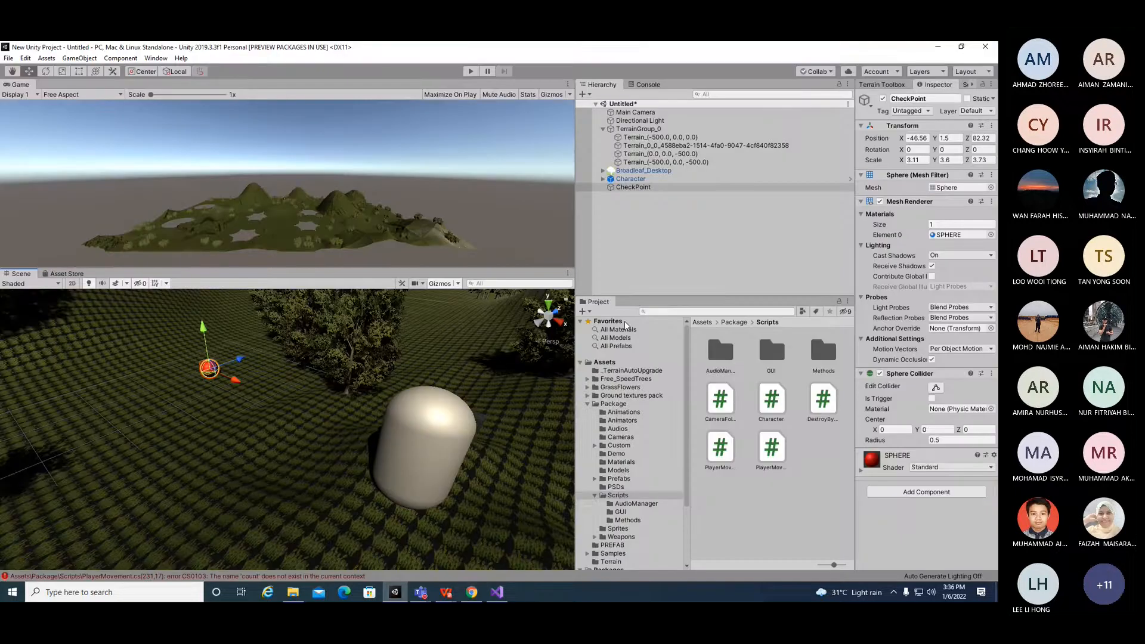
Step: Enable Is Trigger on the CheckPoint sphere's collider and try to enter Play mode
left_click(931, 399)
left_click(471, 71)
Step: Open the Console and examine the compile errors listed there
left_click(649, 86)
scroll(662, 215, "up", 2)
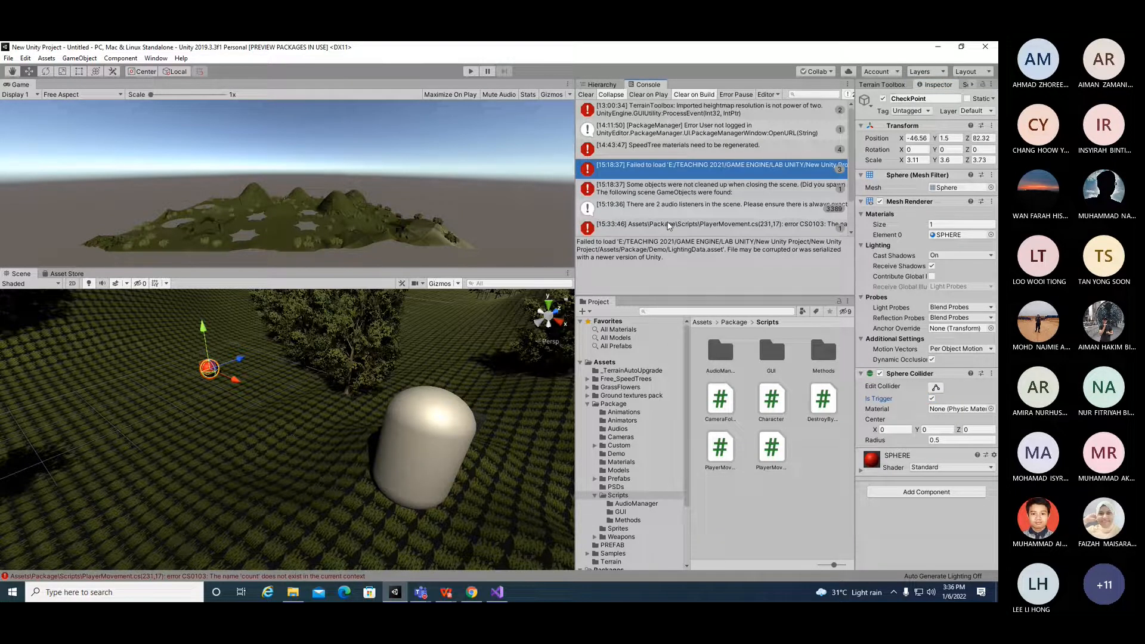
scroll(669, 225, "down", 2)
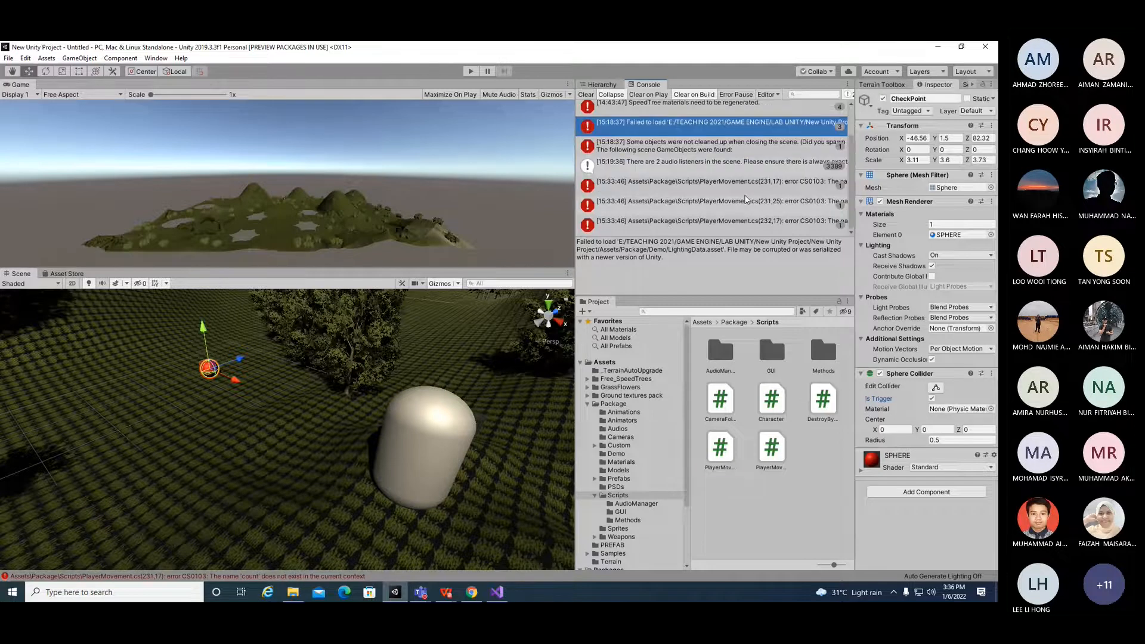
left_click(746, 194)
left_click(739, 221)
left_click(741, 206)
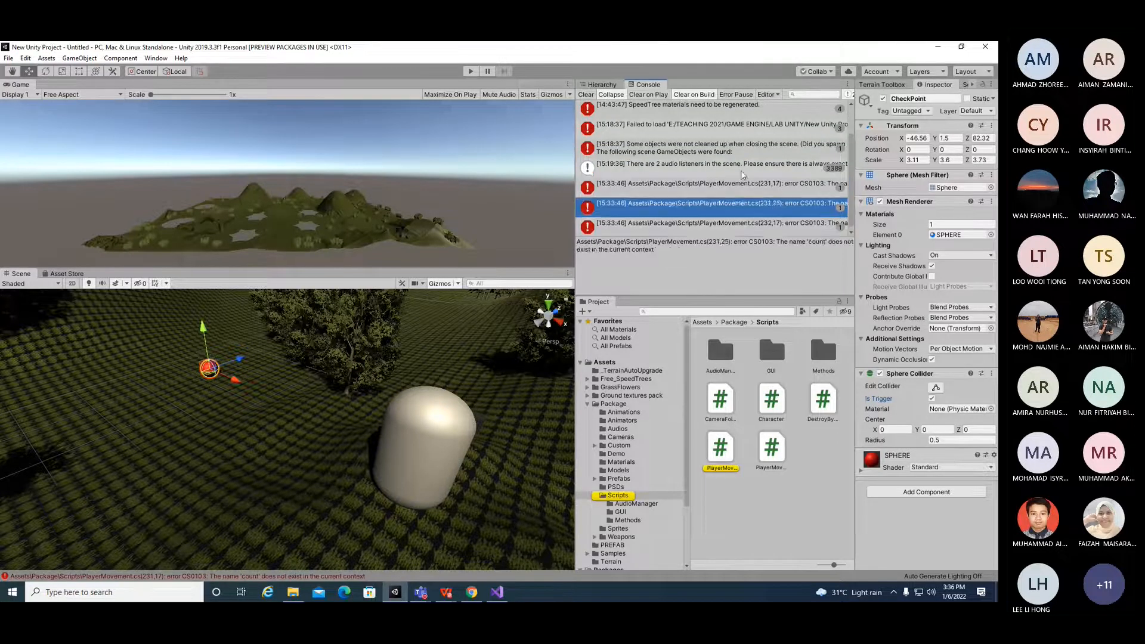
left_click(742, 173)
left_click(737, 204)
Step: Delete the PlayerMovement script from the Package Scripts folder
left_click(720, 448)
right_click(719, 448)
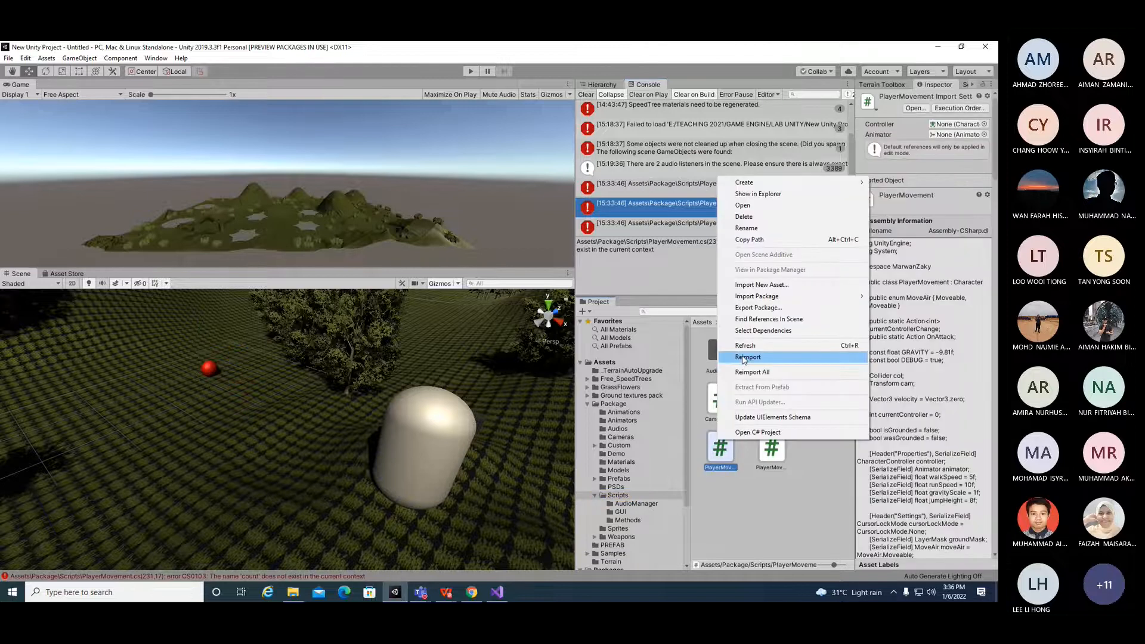
left_click(759, 217)
left_click(545, 338)
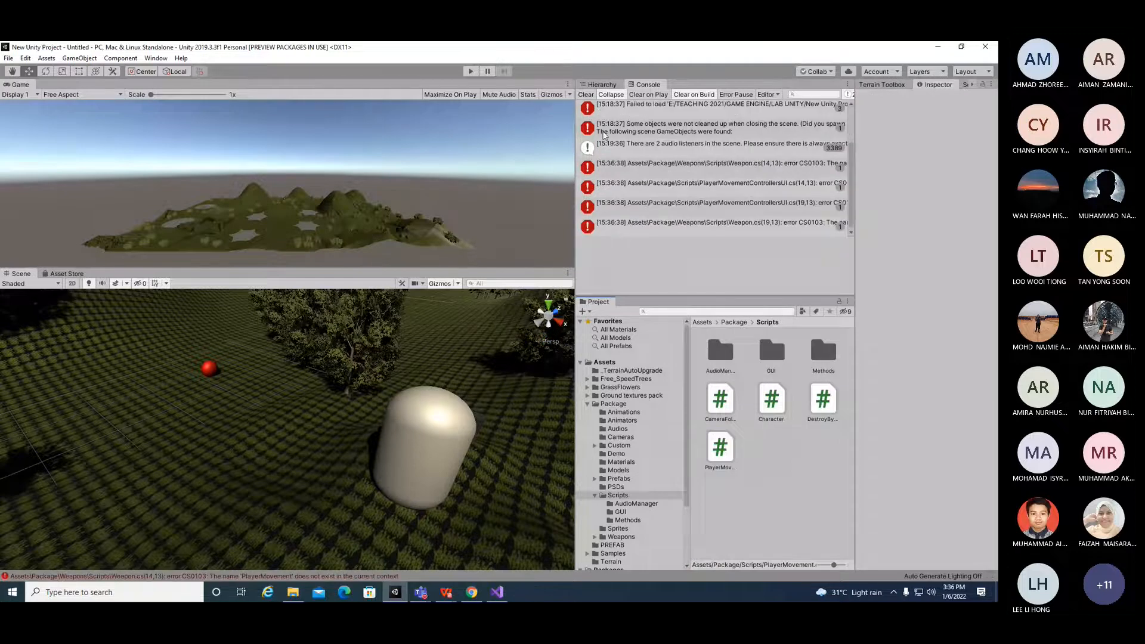
Step: Locate the erroring Weapon script in the Weapons Scripts folder and delete it
left_click(718, 162)
right_click(727, 410)
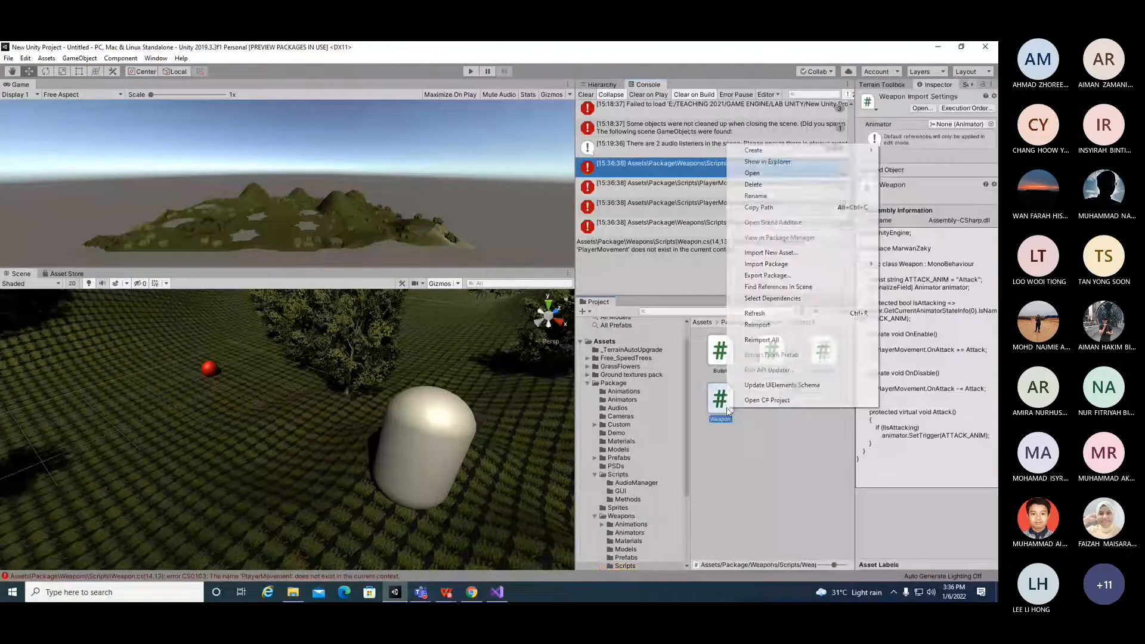
left_click(766, 185)
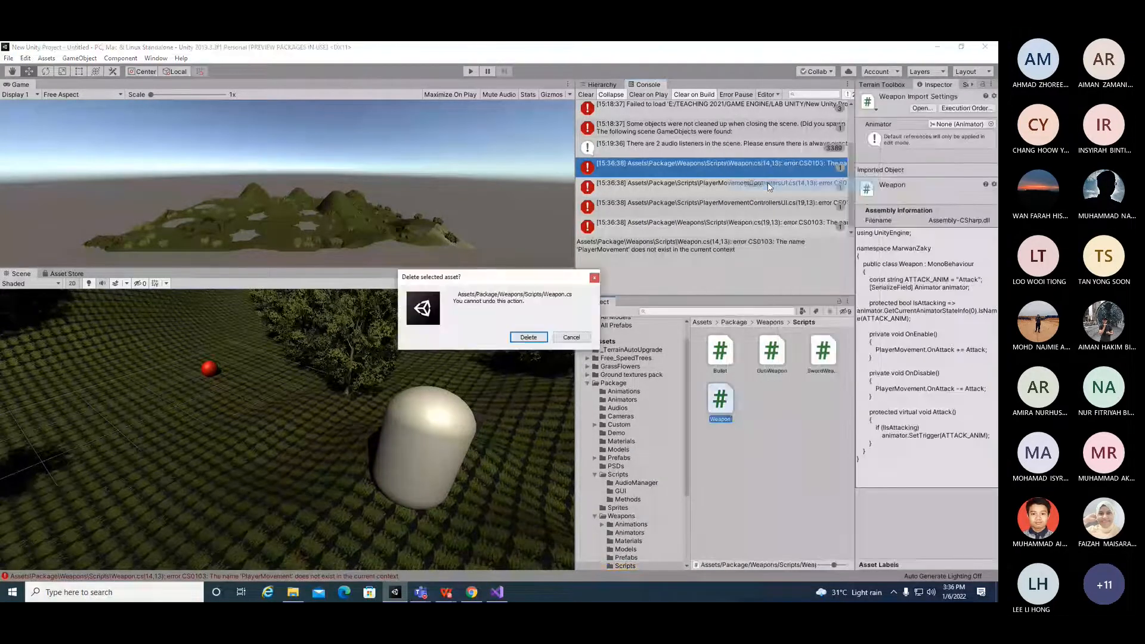
left_click(529, 337)
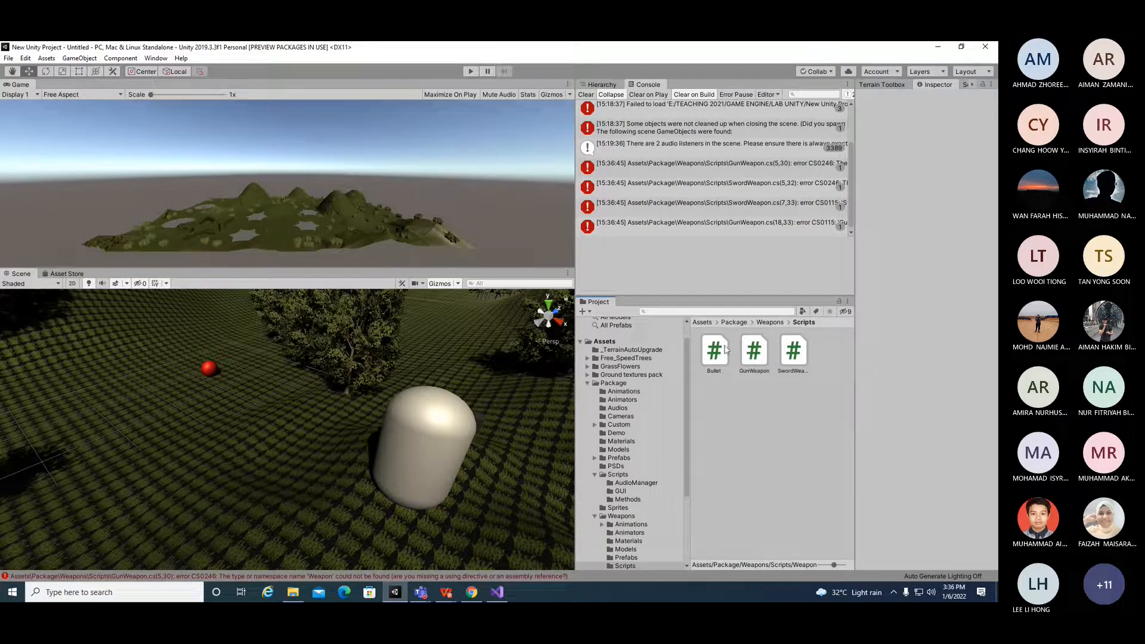
Step: Delete all remaining scripts in the Weapons Scripts folder
key("ctrl+a")
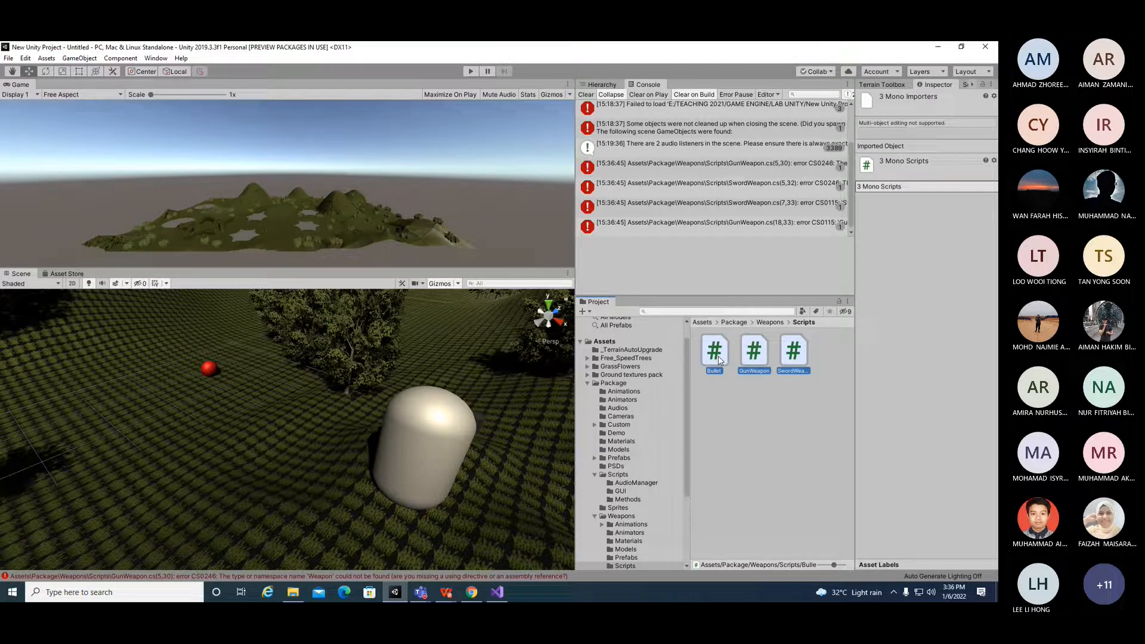
right_click(753, 368)
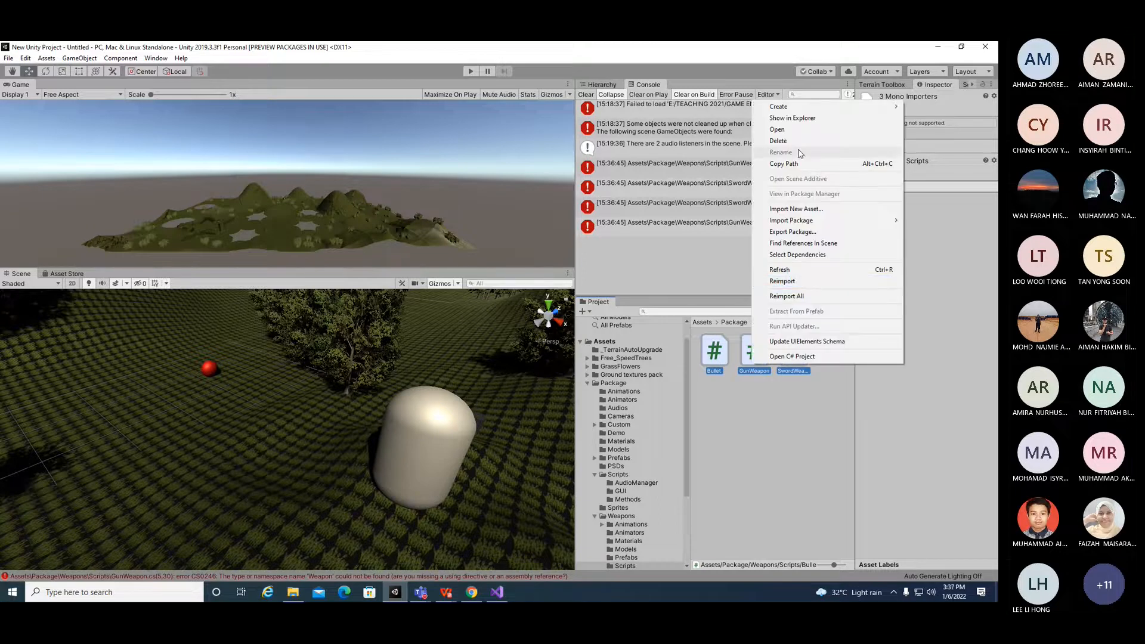
left_click(778, 141)
left_click(530, 337)
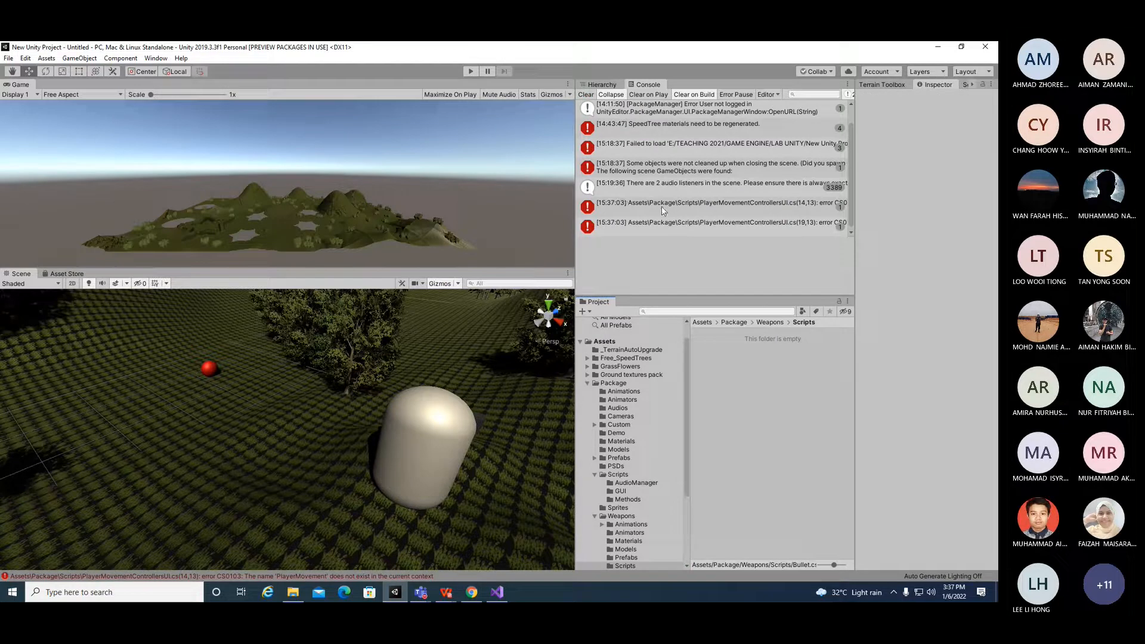
Step: Locate the PlayerMovementControllersUI script from its error and delete it
left_click(697, 188)
left_click(698, 205)
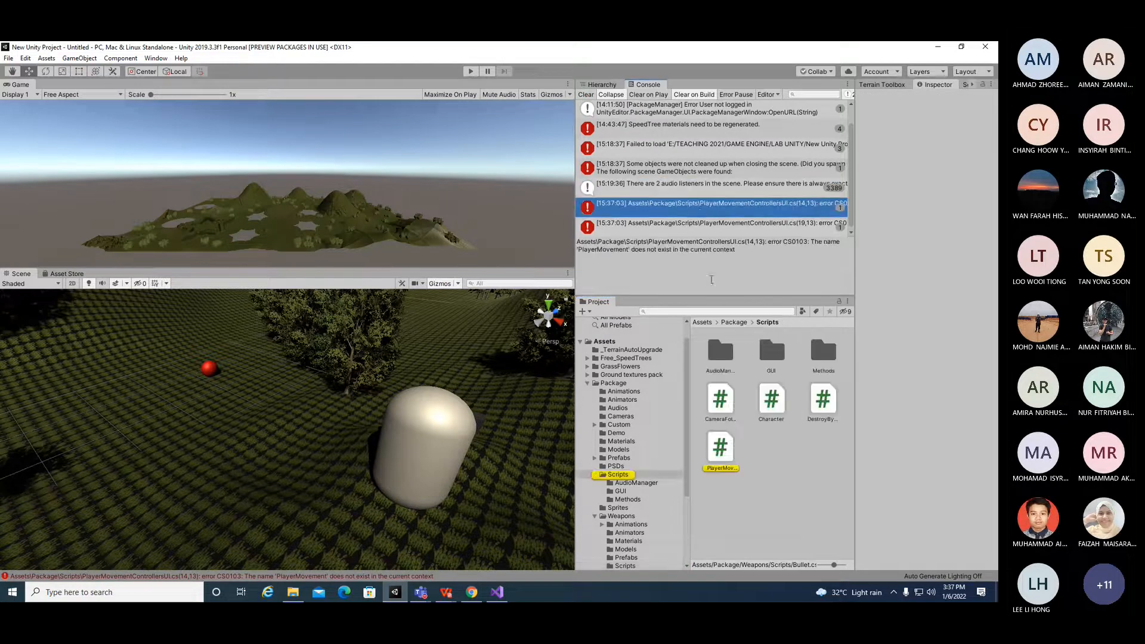
left_click(732, 455)
right_click(724, 452)
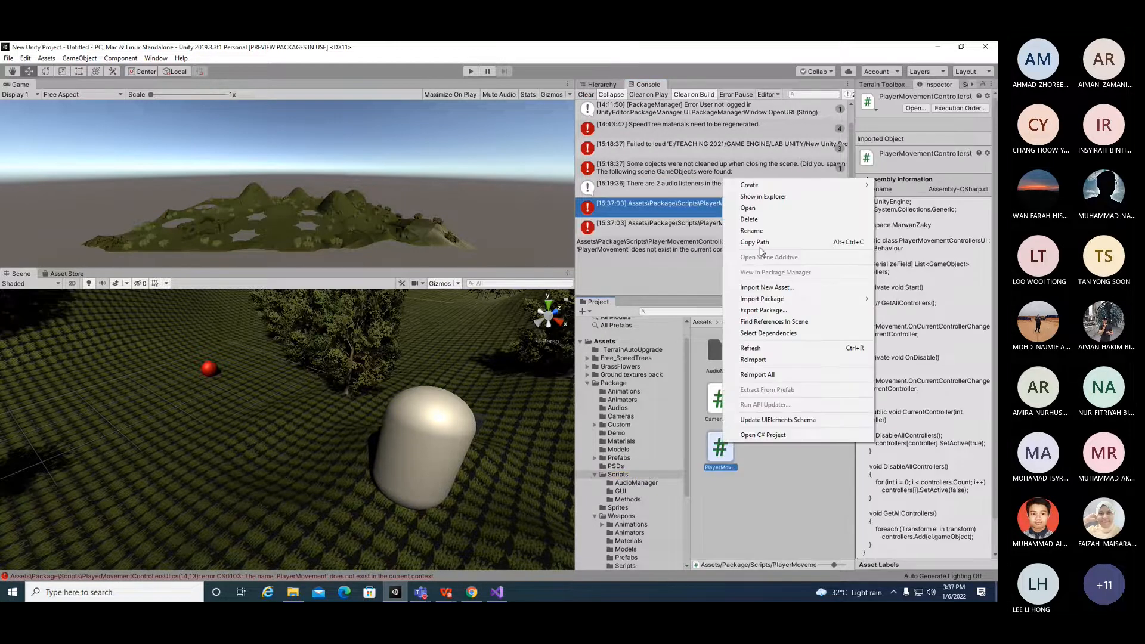
left_click(766, 221)
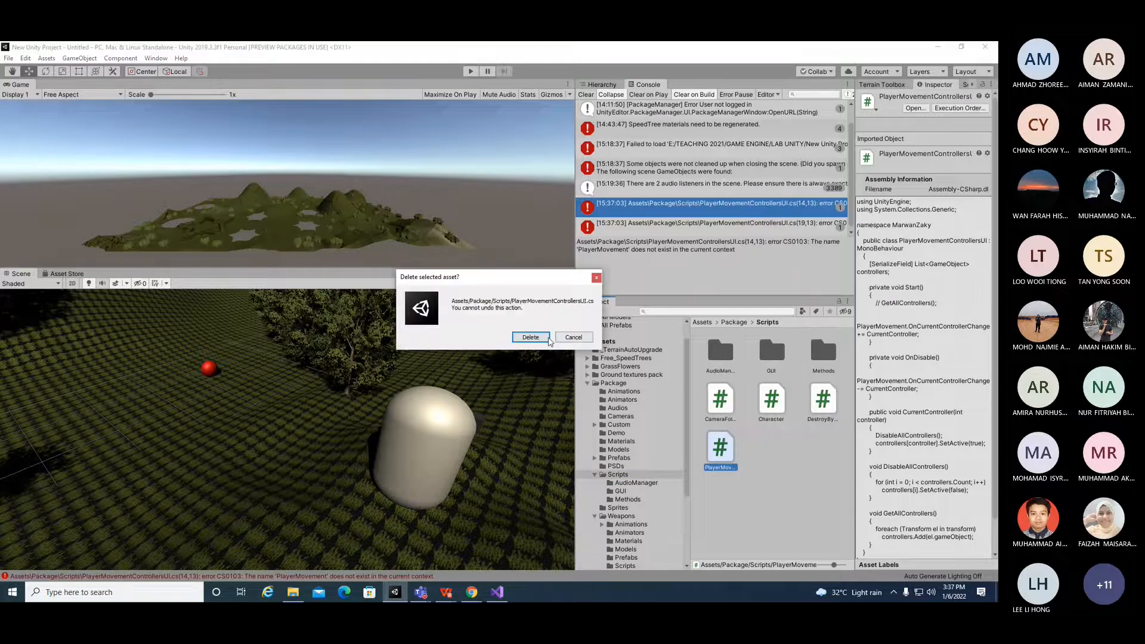
left_click(546, 341)
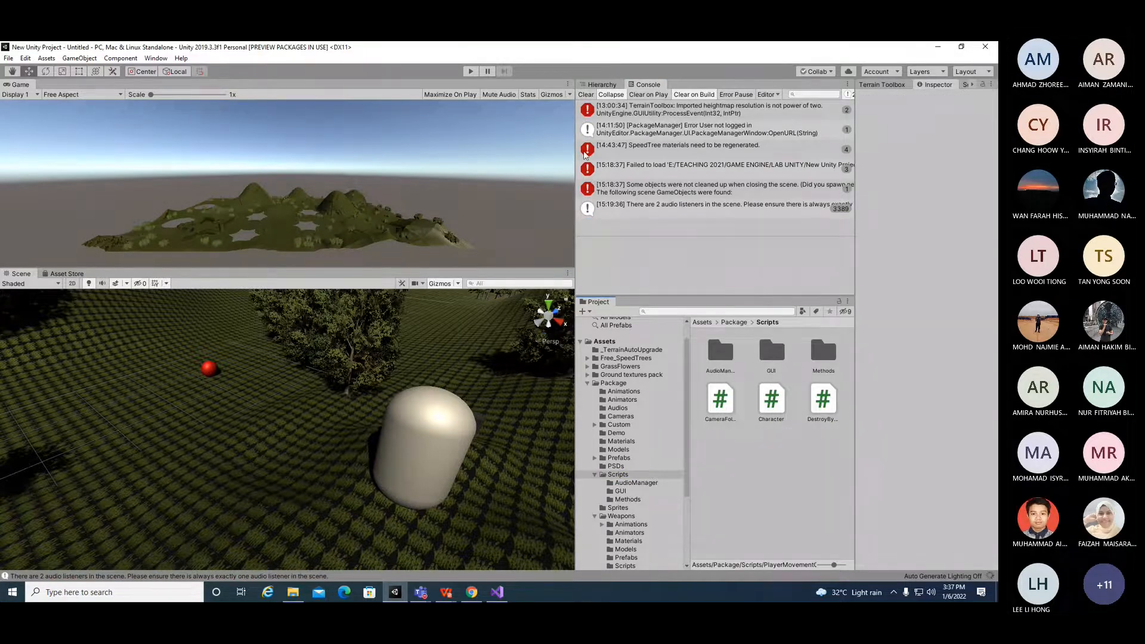
Step: Test the scene in Play mode, moving the checkpoint sphere while it runs, then stop playing
left_click(470, 73)
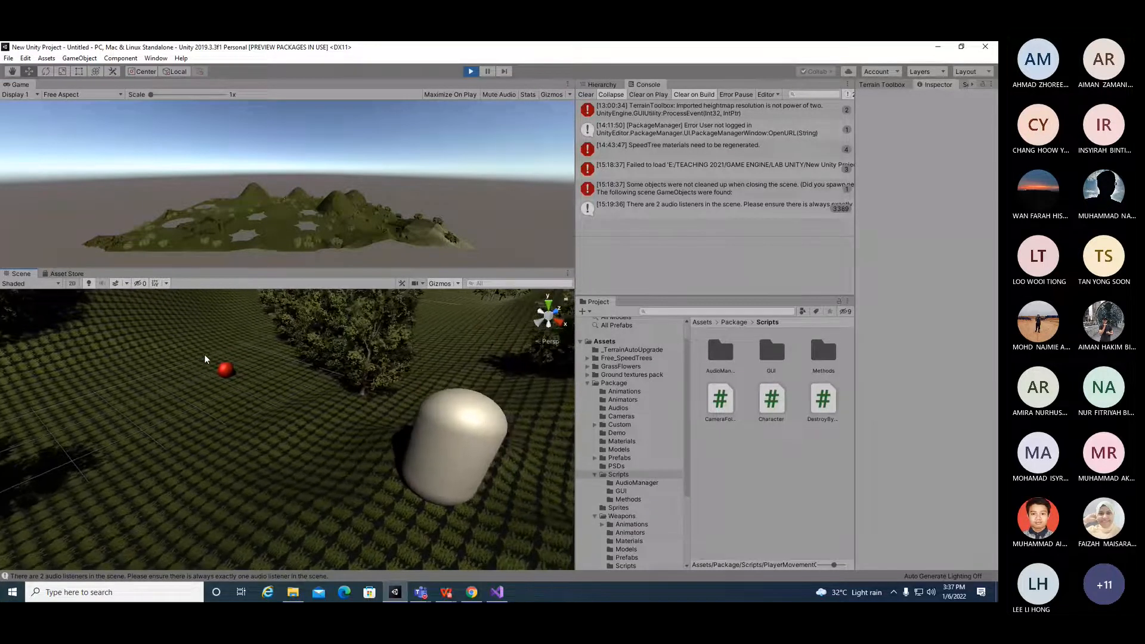
left_click(225, 370)
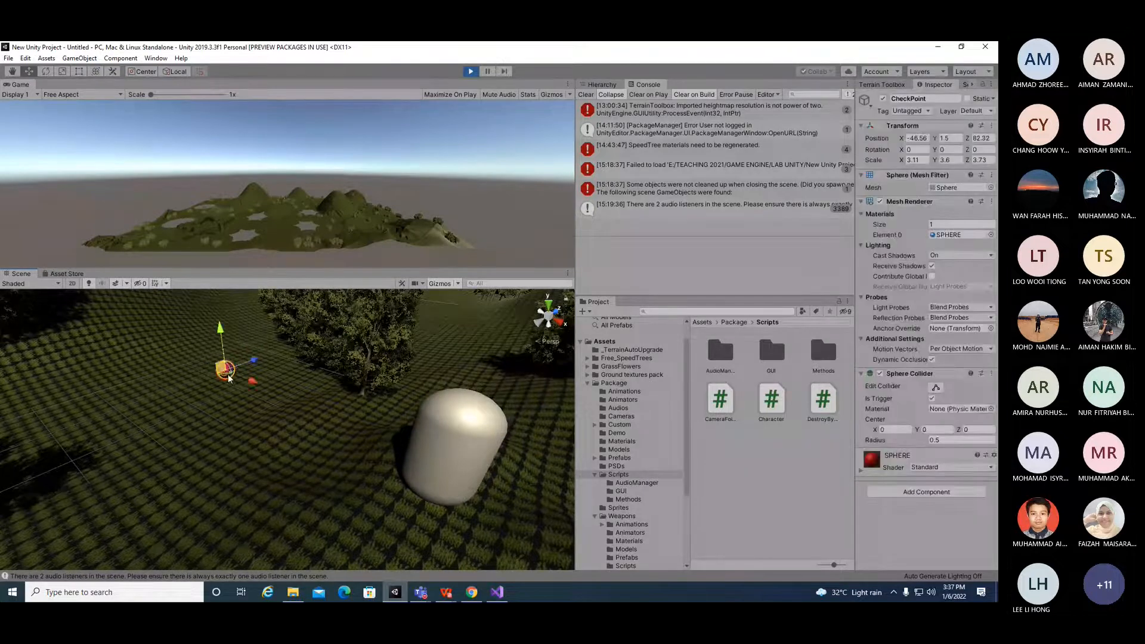
left_click_drag(240, 379, 268, 356)
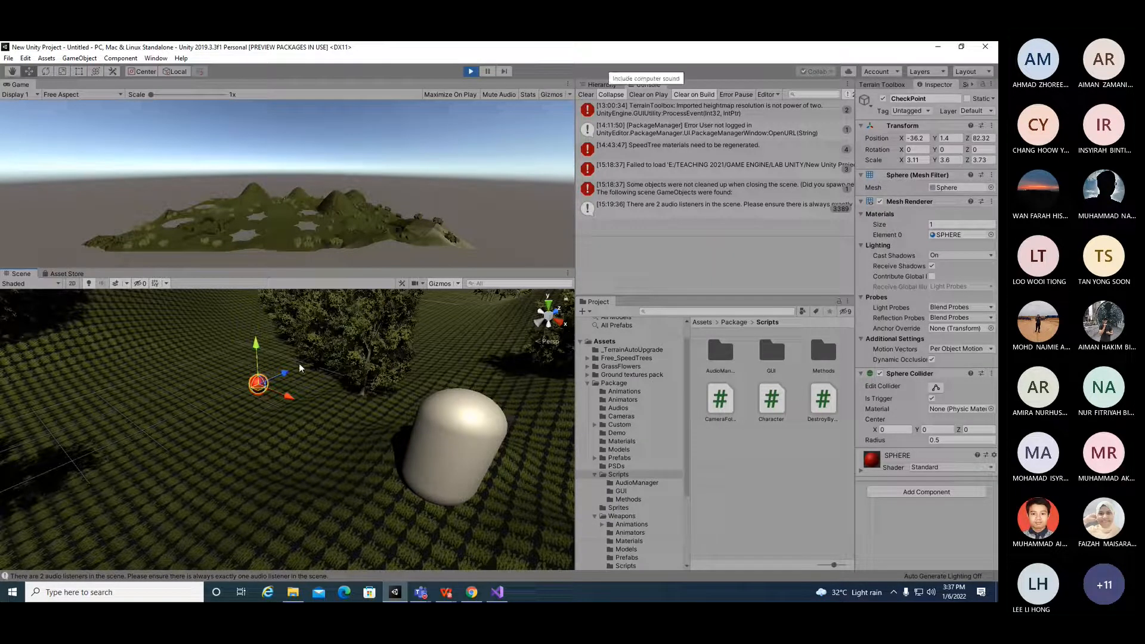
left_click(471, 71)
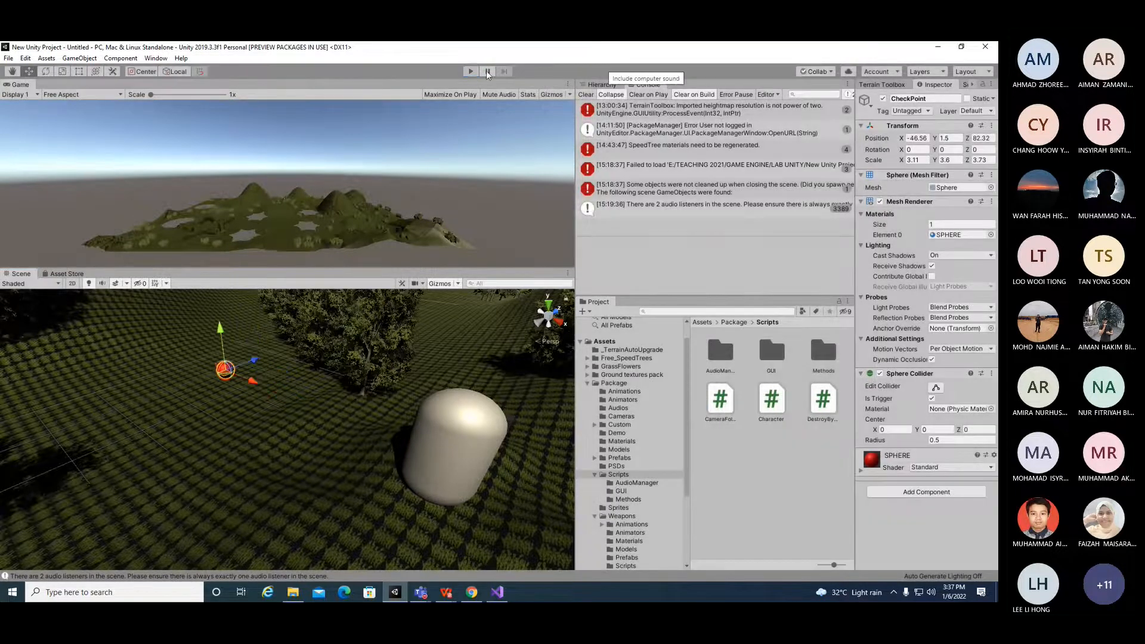
Step: Inspect the CheckPoint sphere's material and collider settings after reselecting it in the Hierarchy
left_click(861, 471)
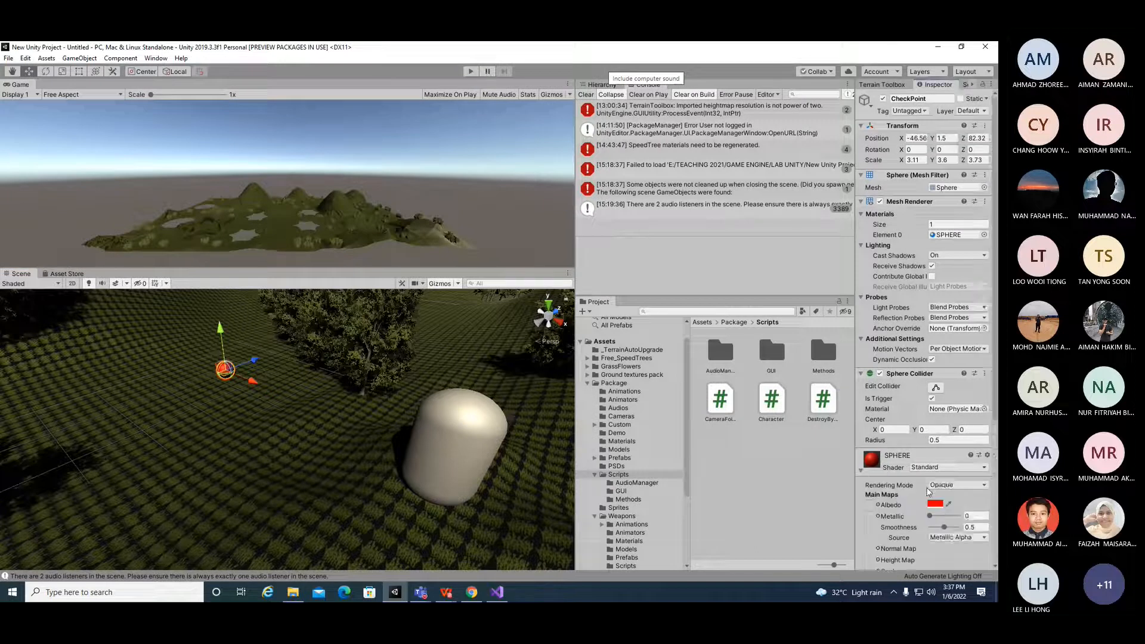
scroll(928, 478, "down", 5)
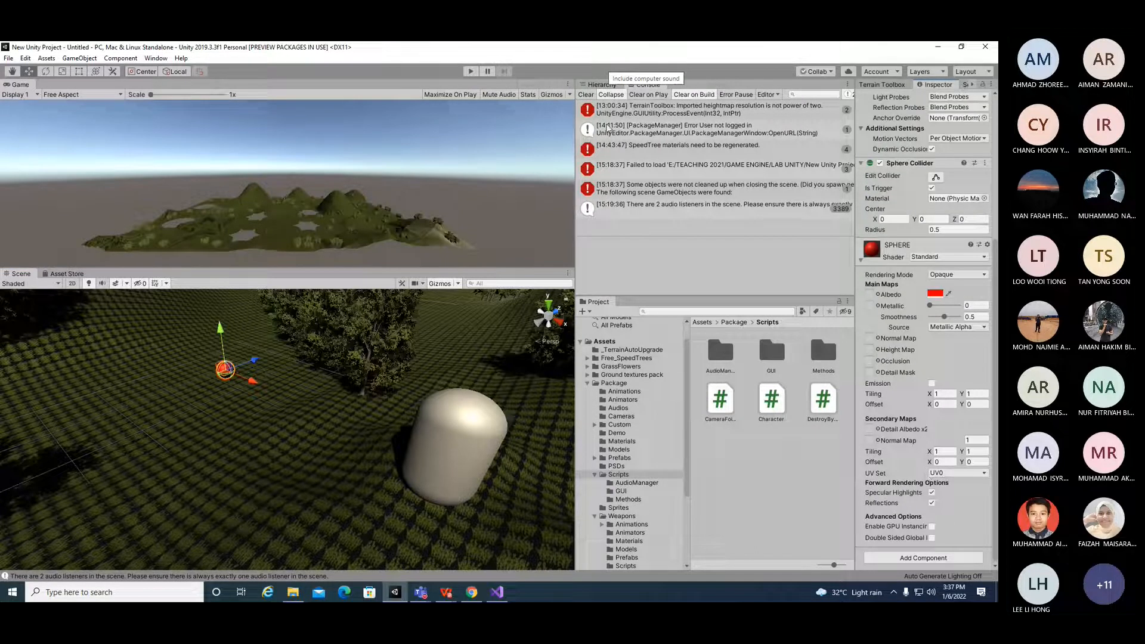
left_click(599, 84)
left_click(633, 179)
left_click(636, 187)
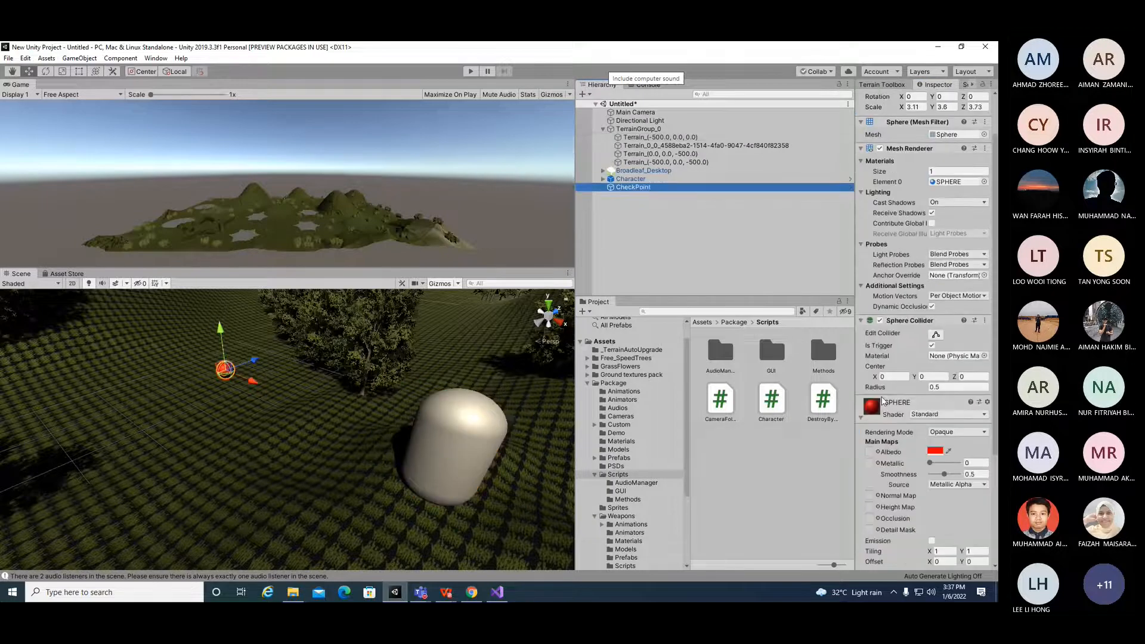
scroll(894, 410, "down", 3)
scroll(895, 411, "up", 4)
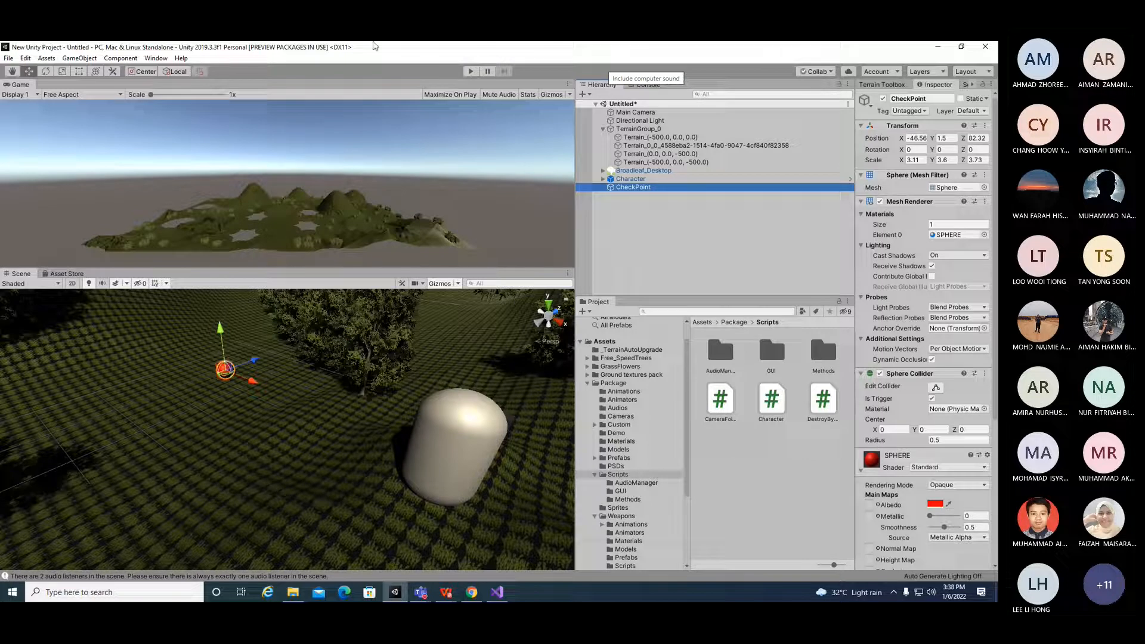
Step: Switch to the browser and reload the Warrior Pack Bundle 3 FREE asset page
left_click(475, 595)
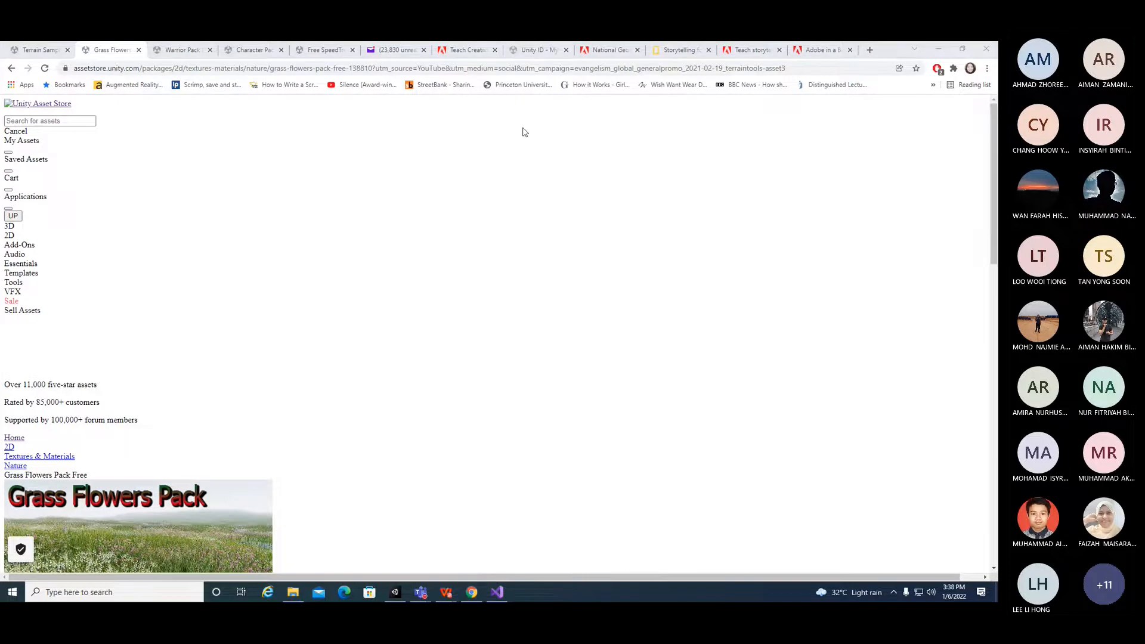
left_click(179, 50)
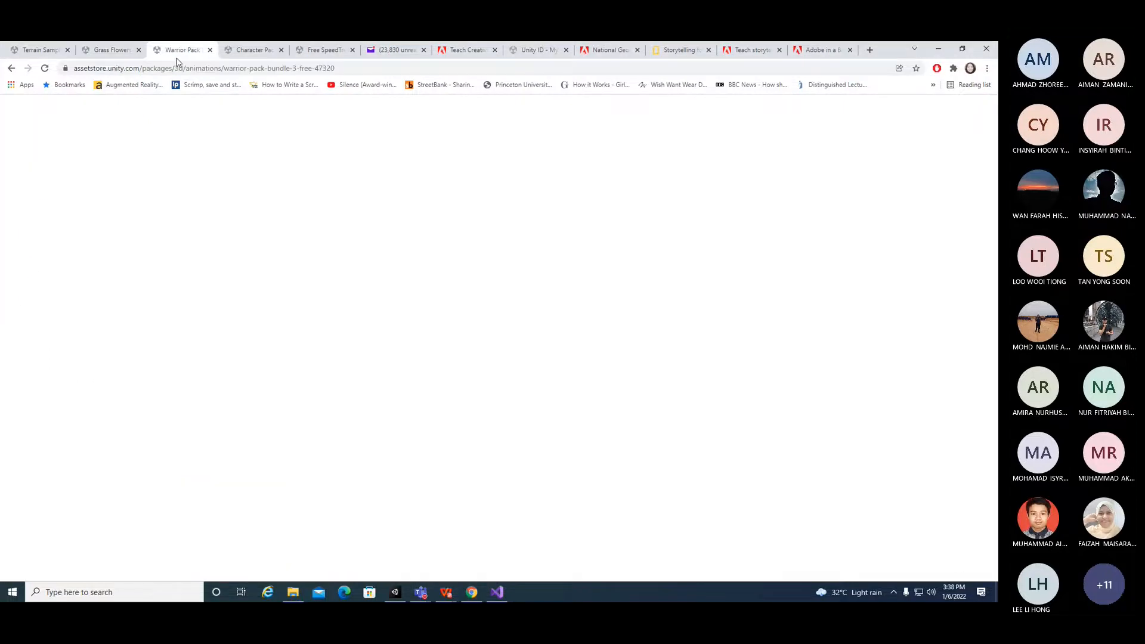
left_click(45, 69)
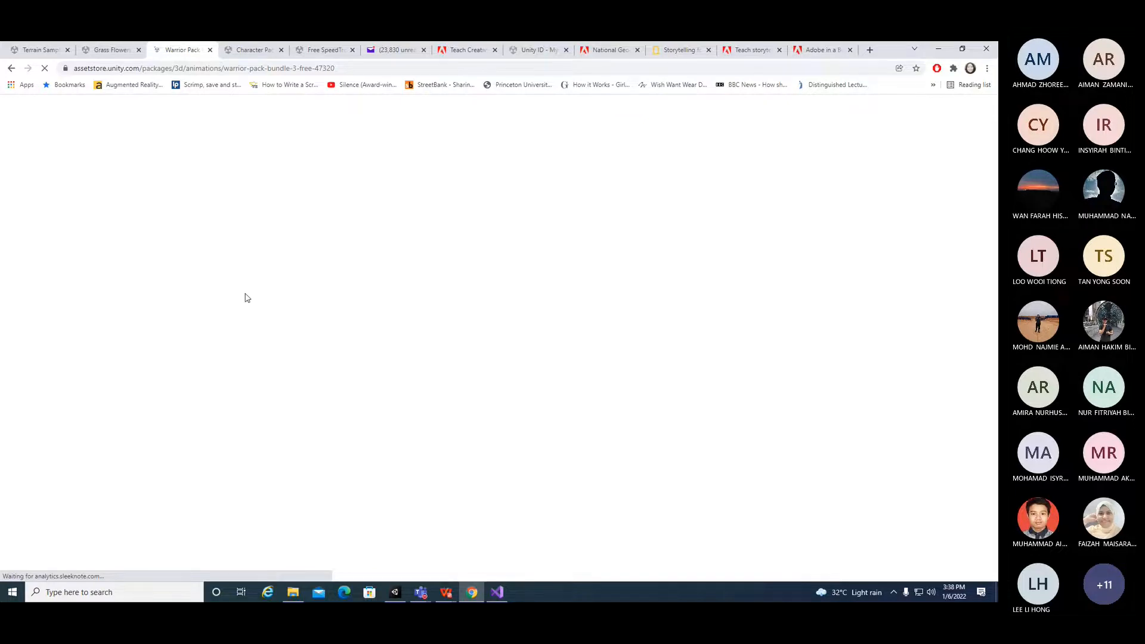
left_click(93, 56)
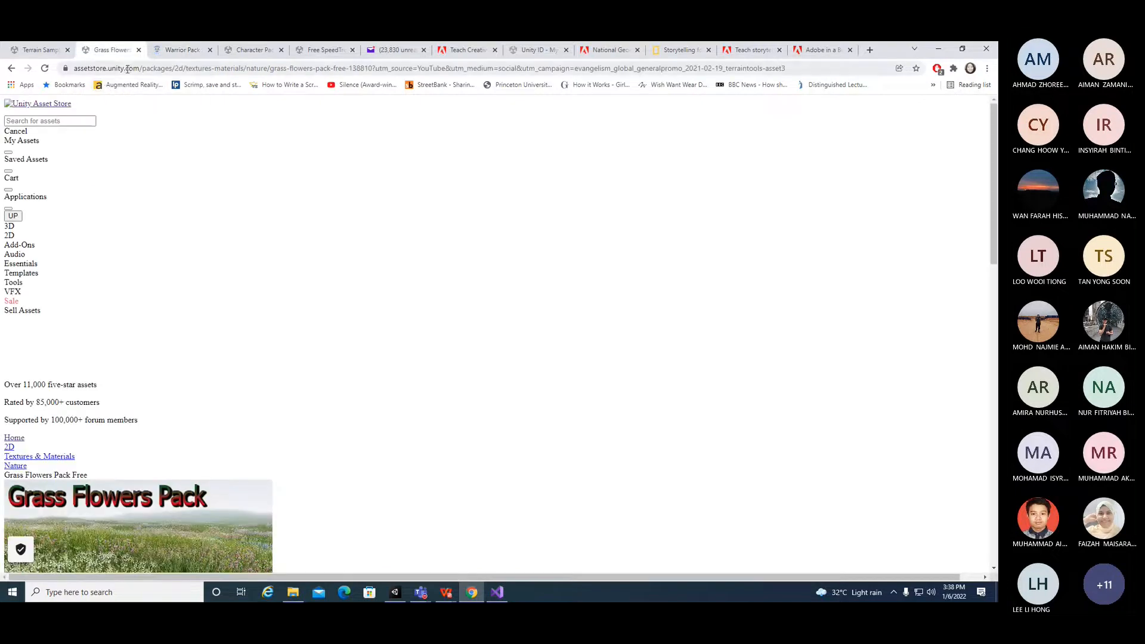
left_click(176, 50)
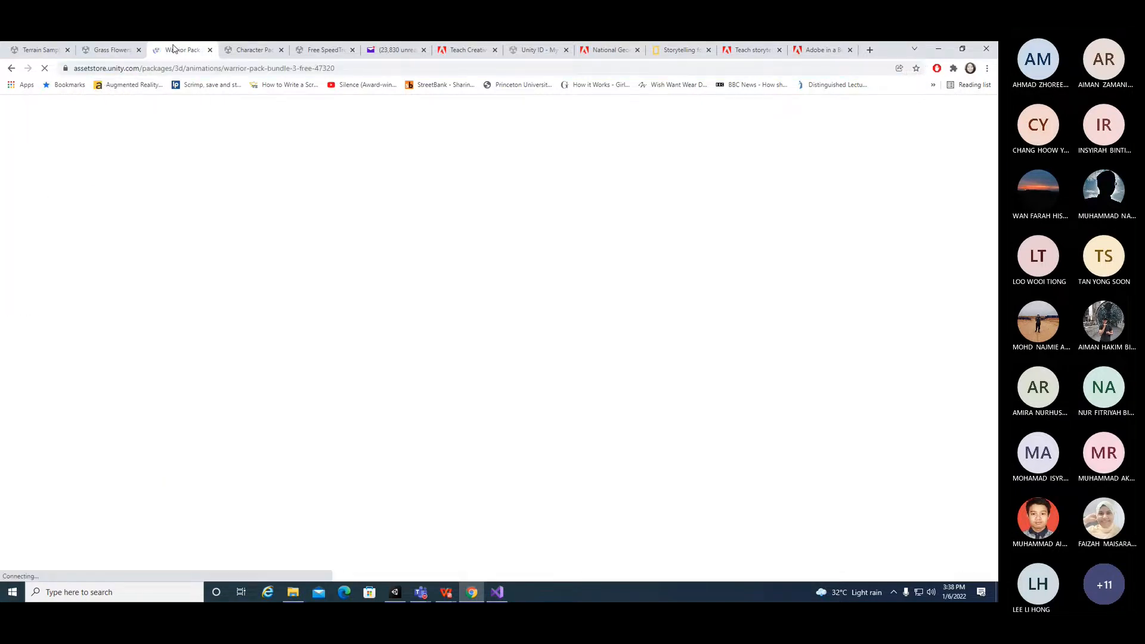
left_click(99, 55)
left_click(159, 51)
left_click(101, 51)
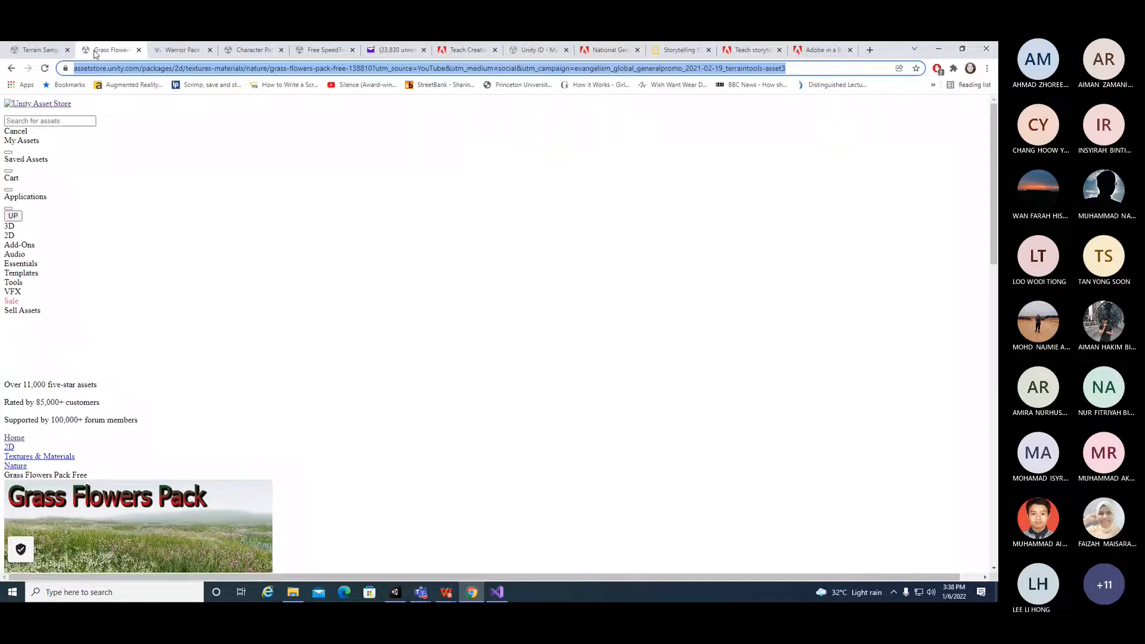
left_click(180, 51)
left_click(107, 51)
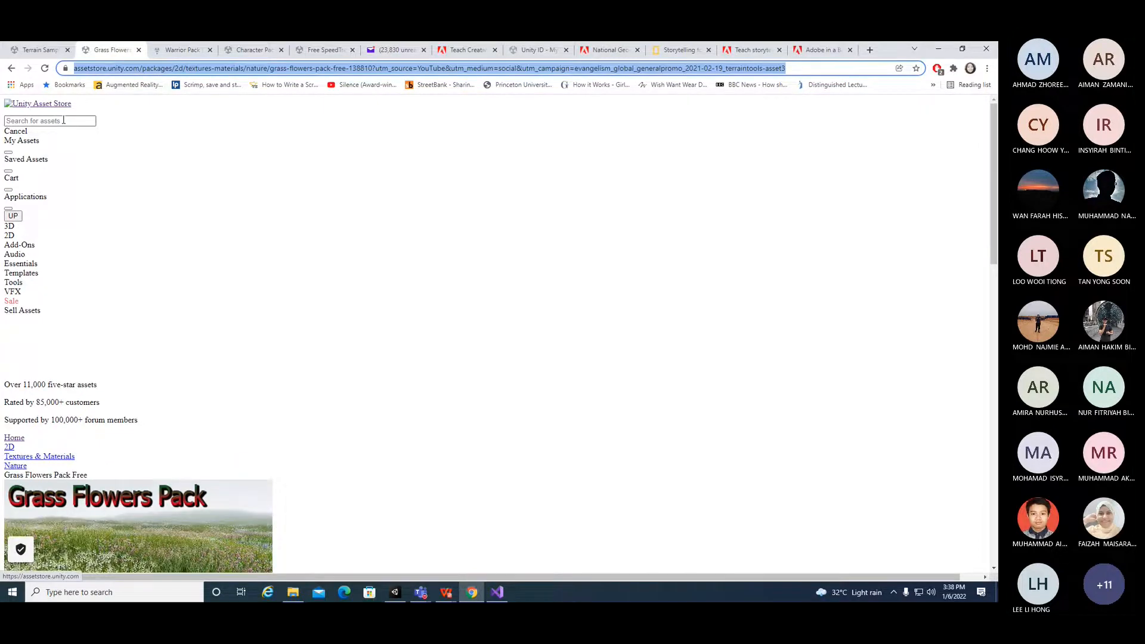
Step: Search the Asset Store for check point
left_click(63, 121)
type("checjk")
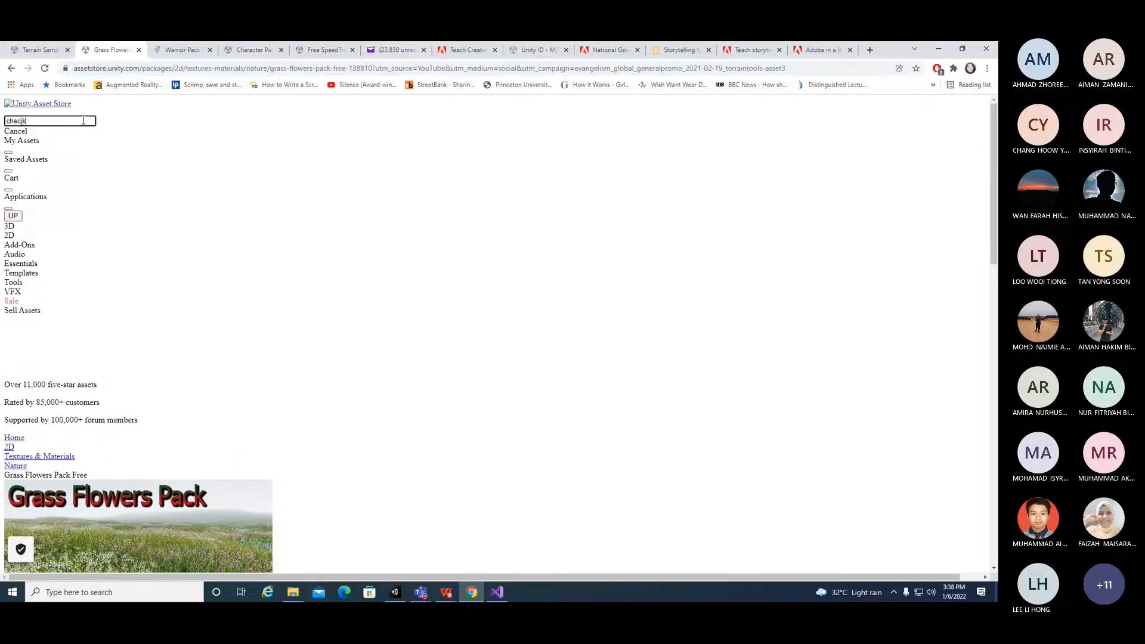
key("BackSpace")
key("BackSpace")
type("k point")
key("Return")
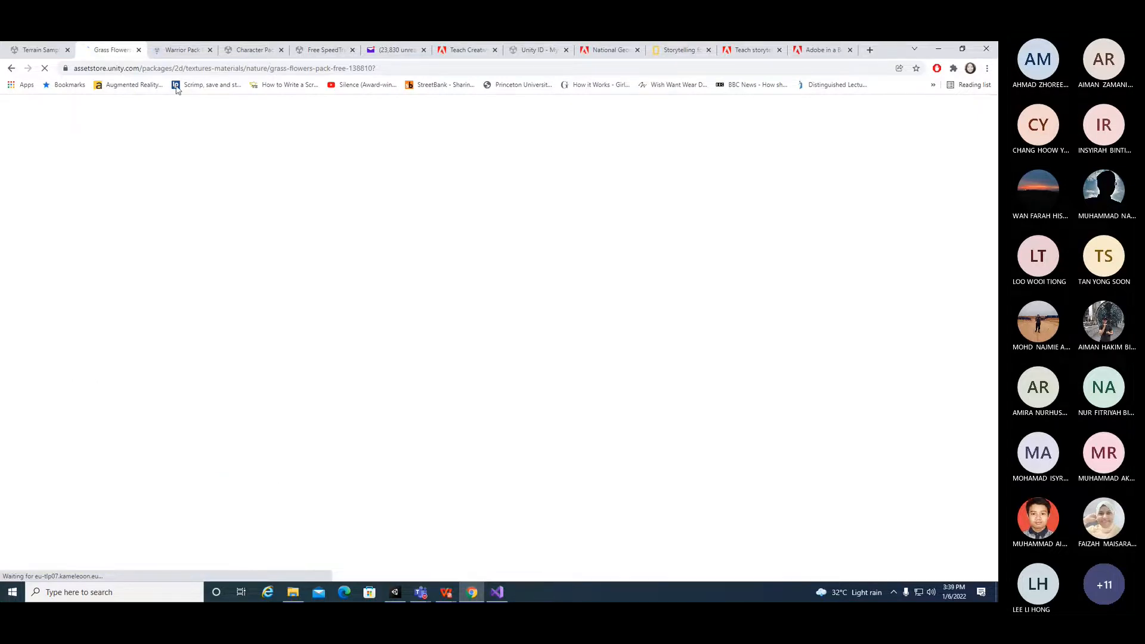
left_click(185, 50)
left_click(108, 50)
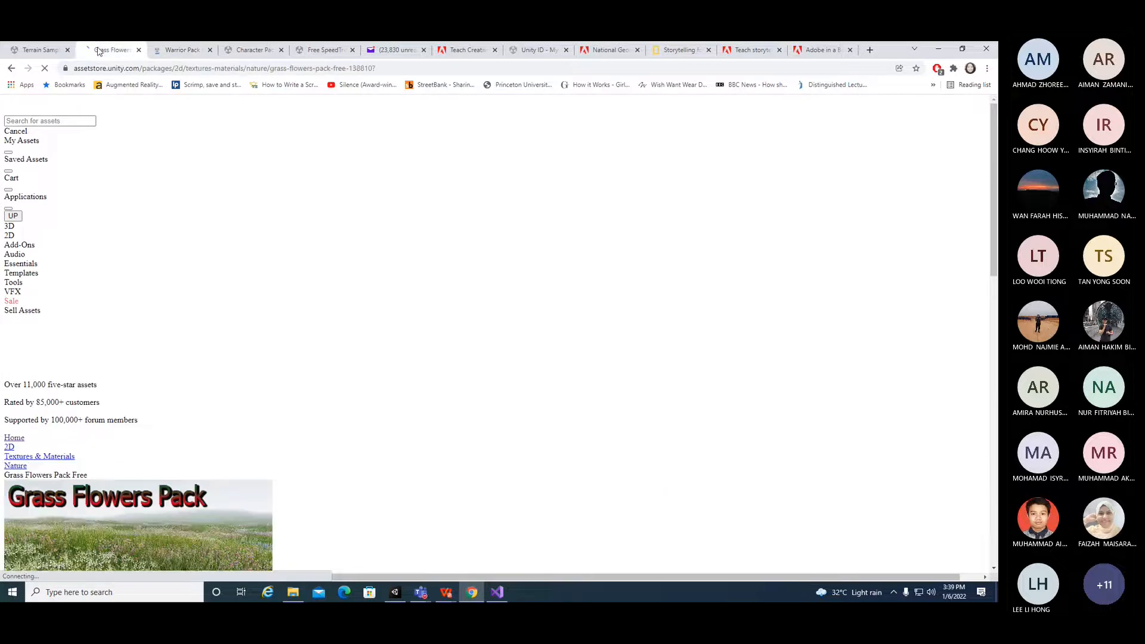
left_click(168, 50)
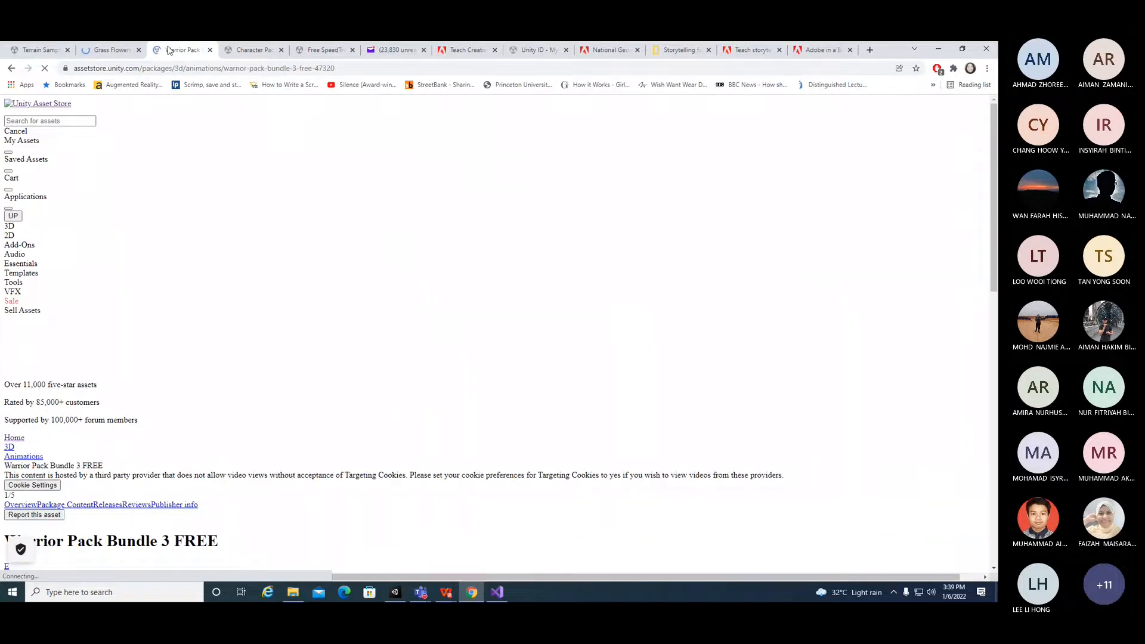
left_click(111, 51)
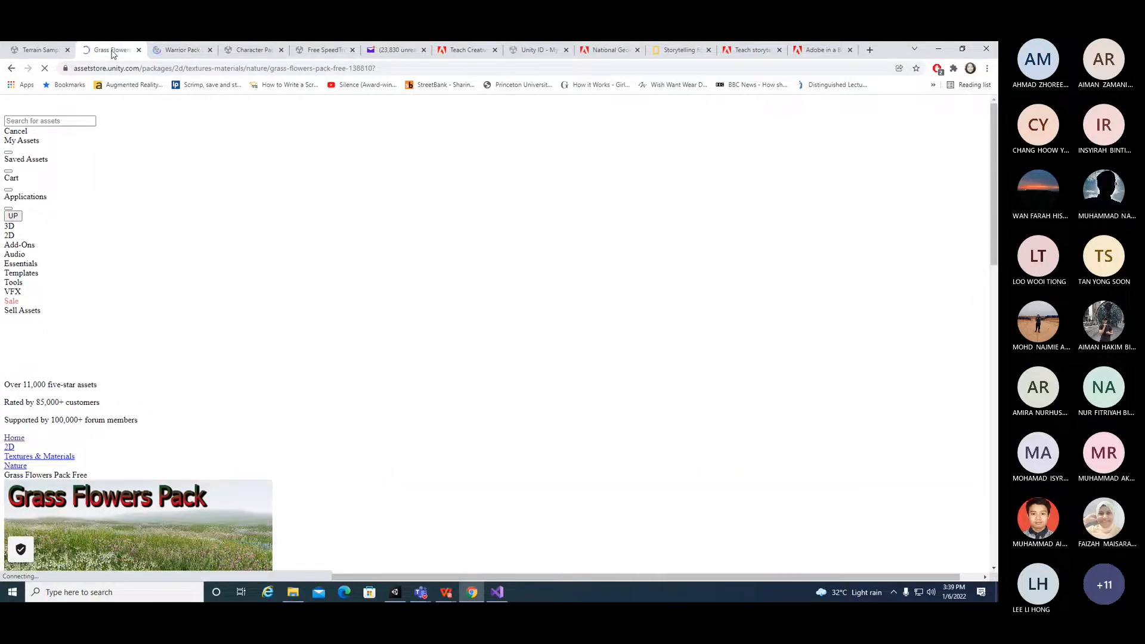
Step: Look through the open Asset Store tabs for the packages used in the lab
left_click(32, 52)
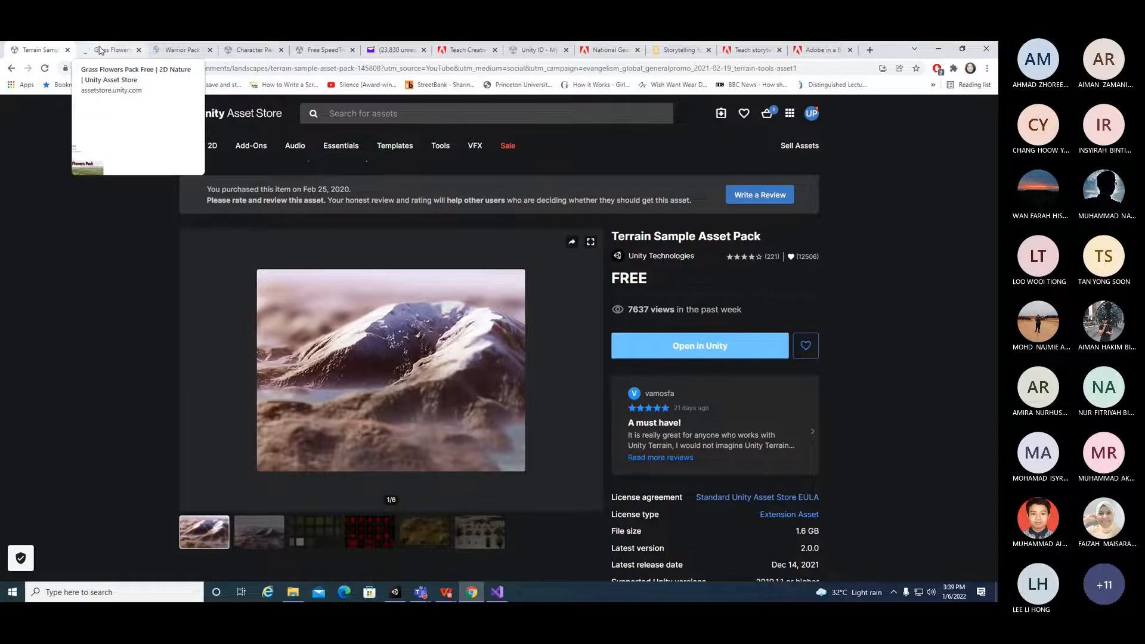
left_click(101, 51)
left_click(164, 51)
left_click(250, 50)
left_click(111, 50)
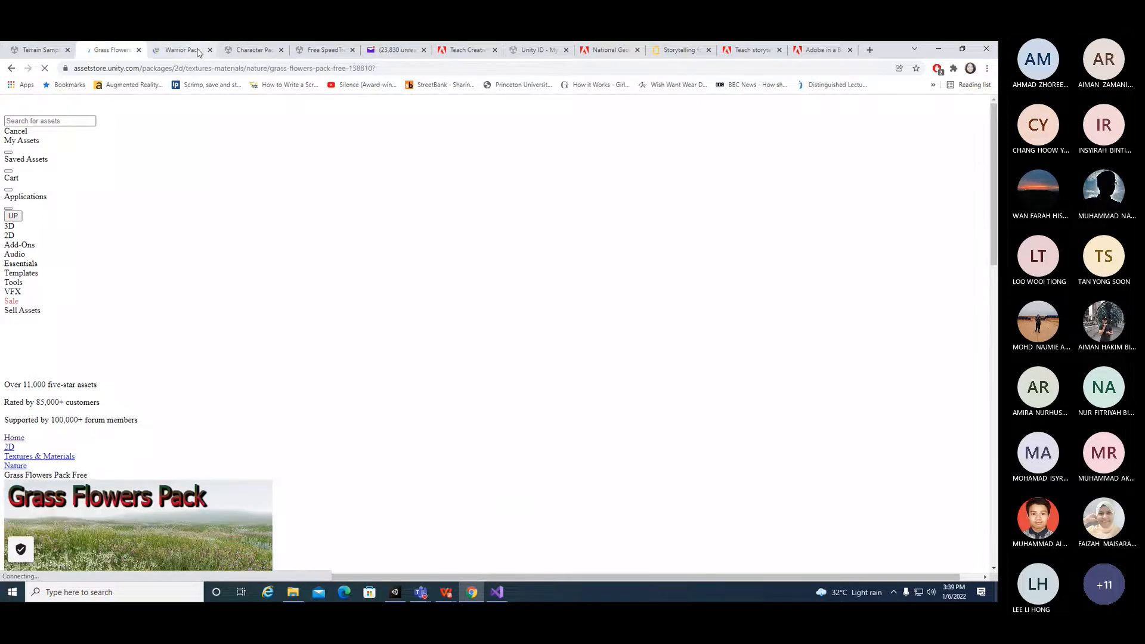
left_click(266, 48)
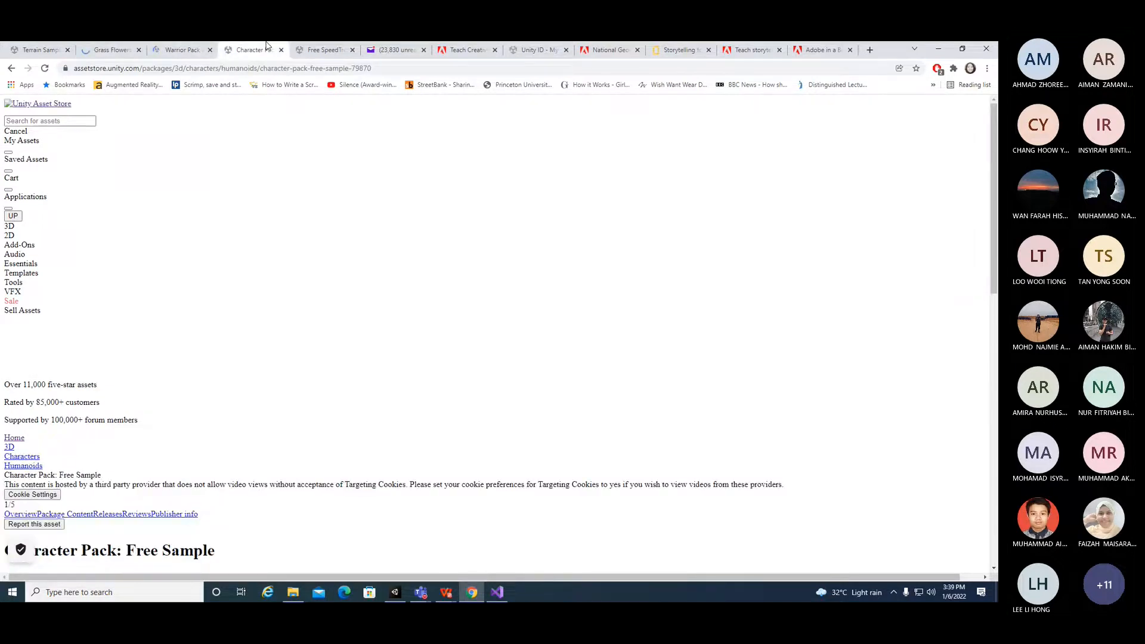
left_click(309, 53)
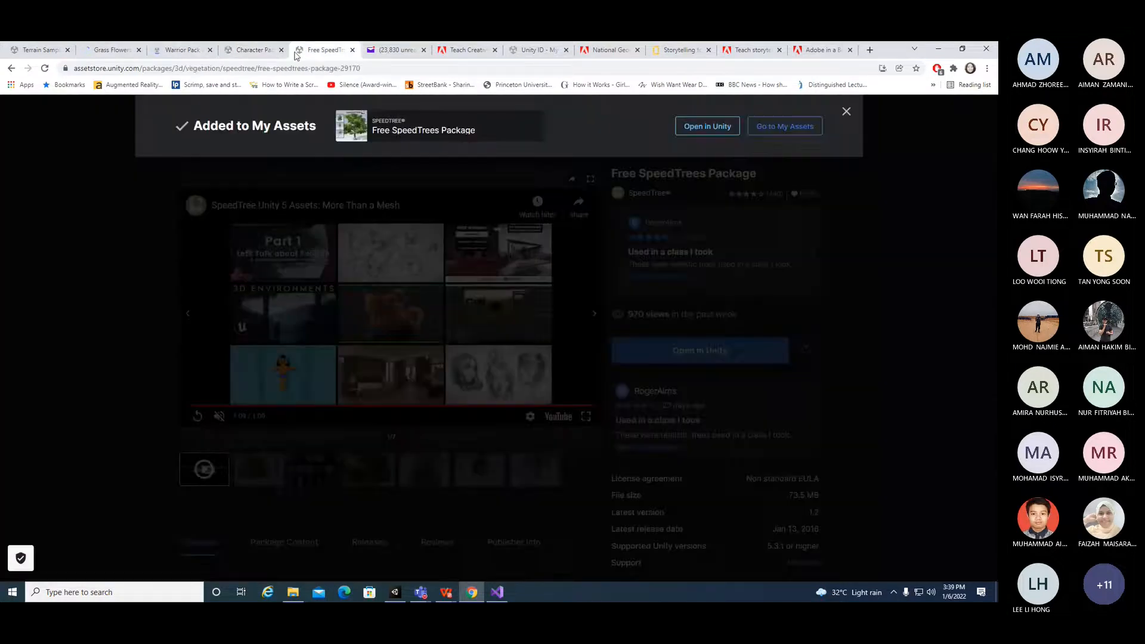
left_click(39, 50)
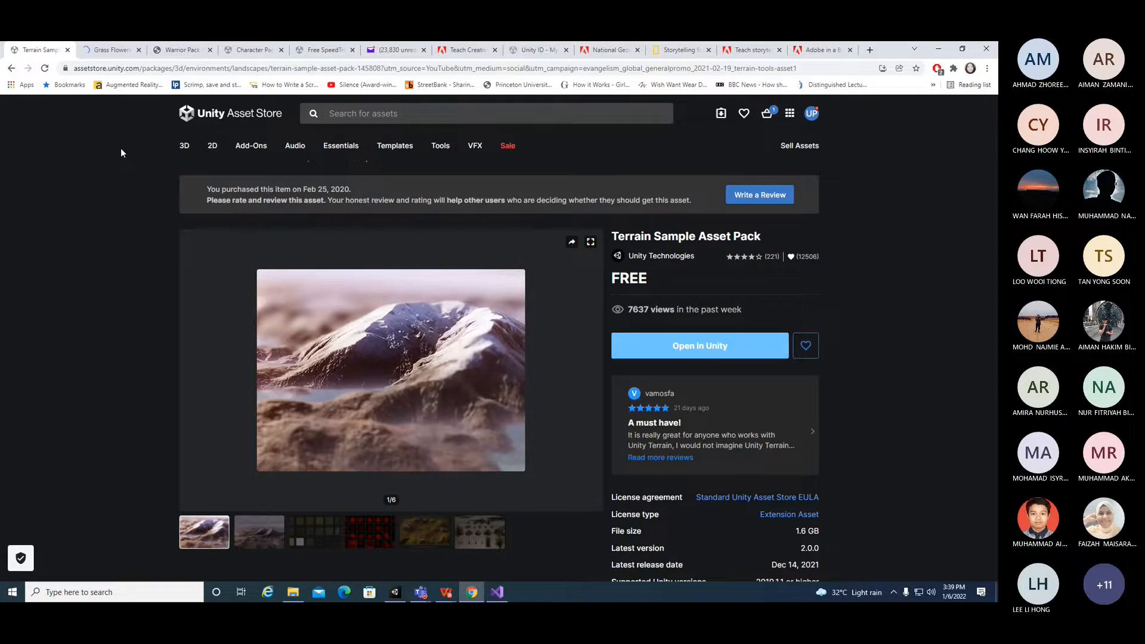
Step: Share the Terrain Sample Asset Pack page address in the meeting chat
left_click(161, 70)
key("ctrl+c")
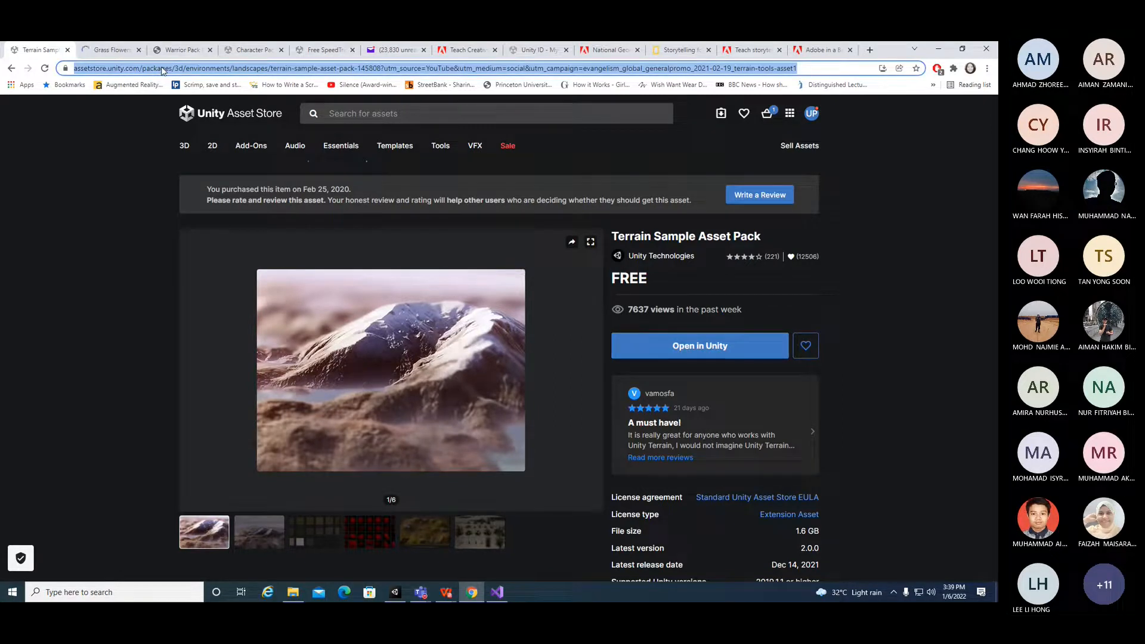
left_click(420, 593)
left_click(399, 526)
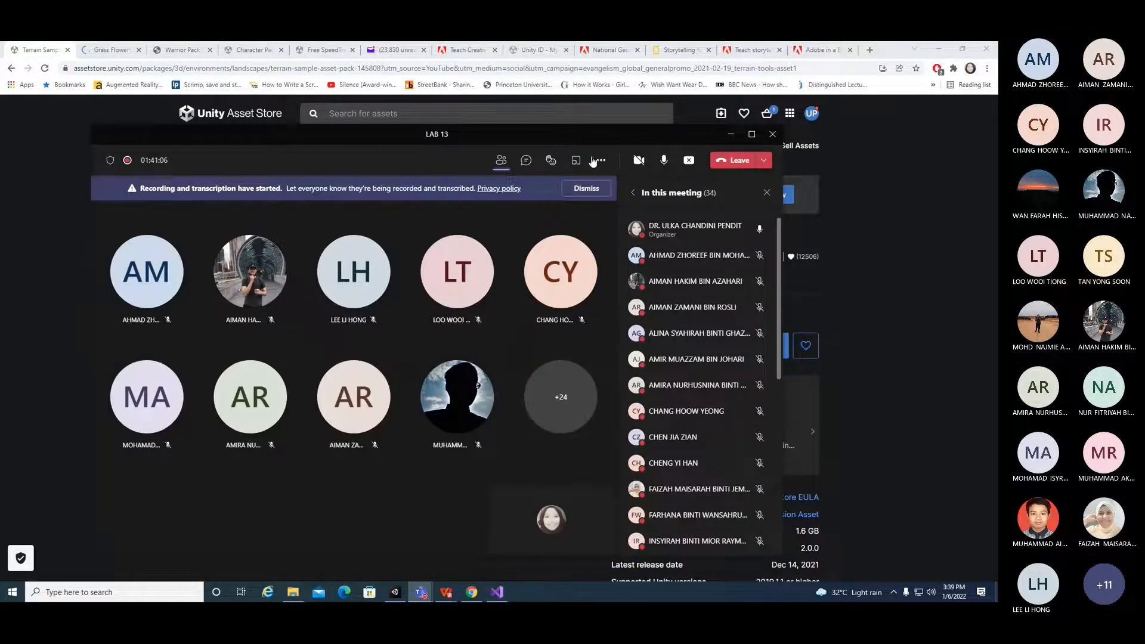
left_click(526, 159)
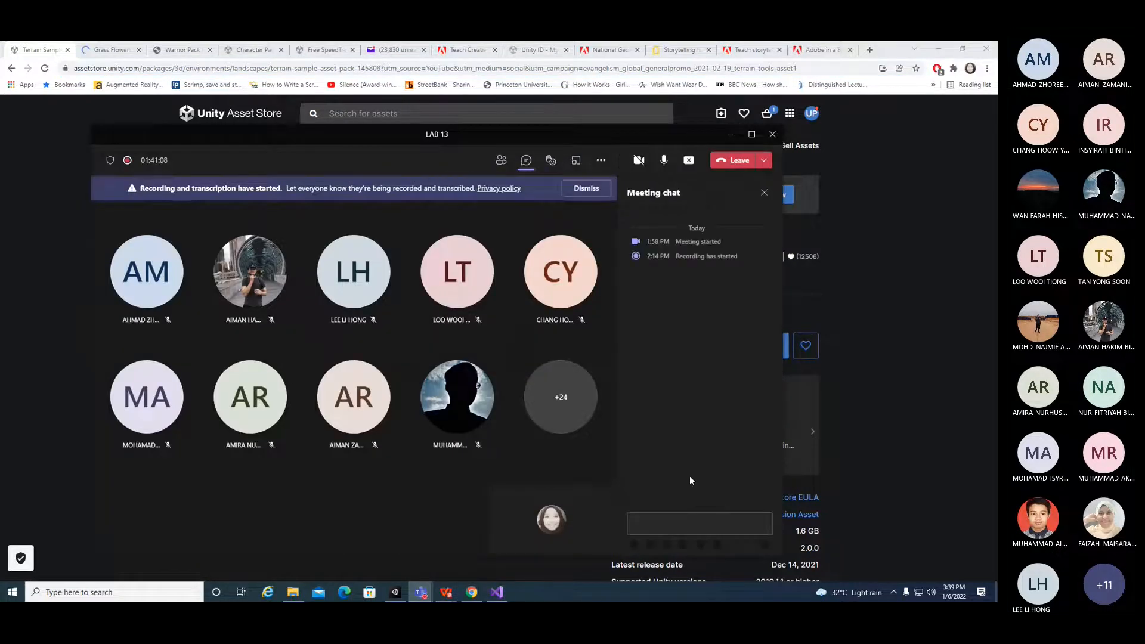
left_click(691, 525)
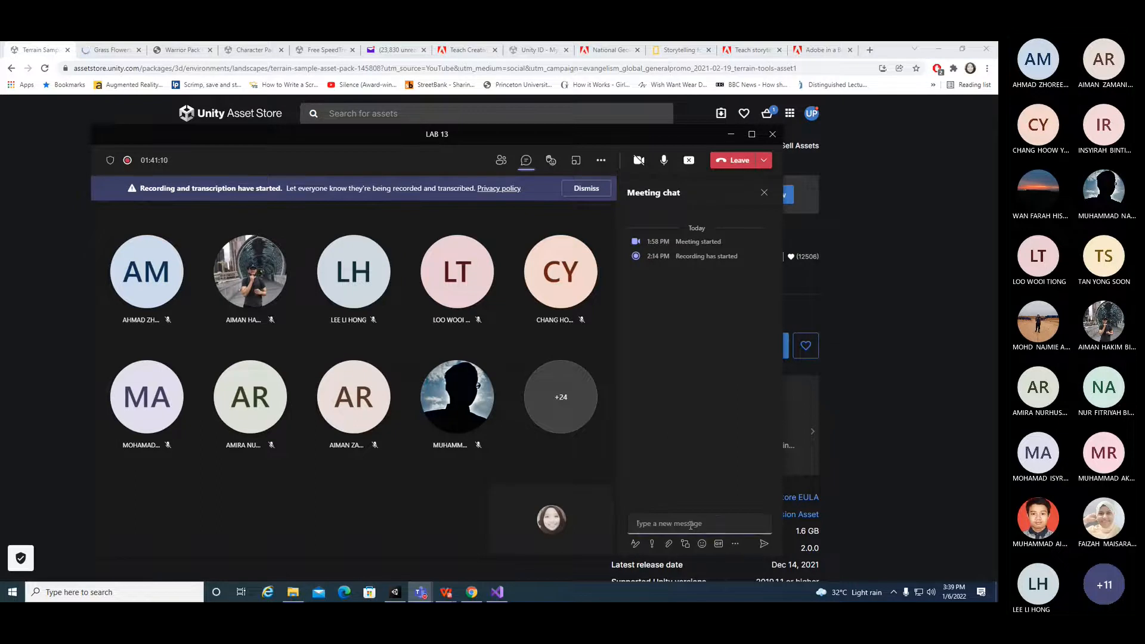
key("ctrl+v")
key("Return")
Step: Post the Grass Flowers Pack Free page address in the meeting chat
left_click(109, 52)
left_click(110, 53)
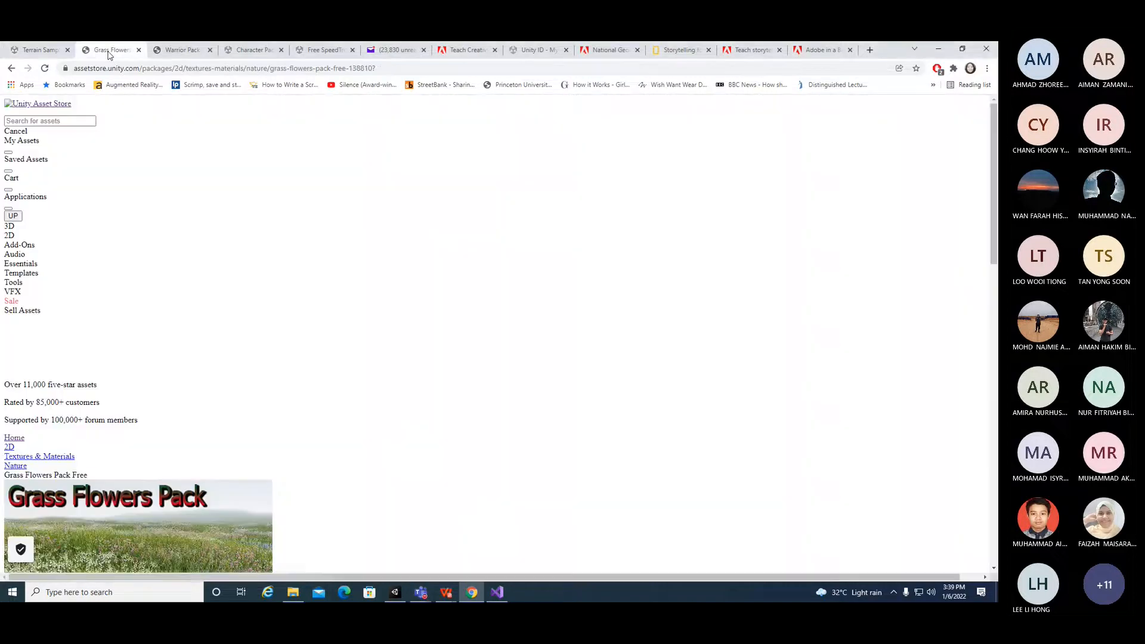
left_click(112, 69)
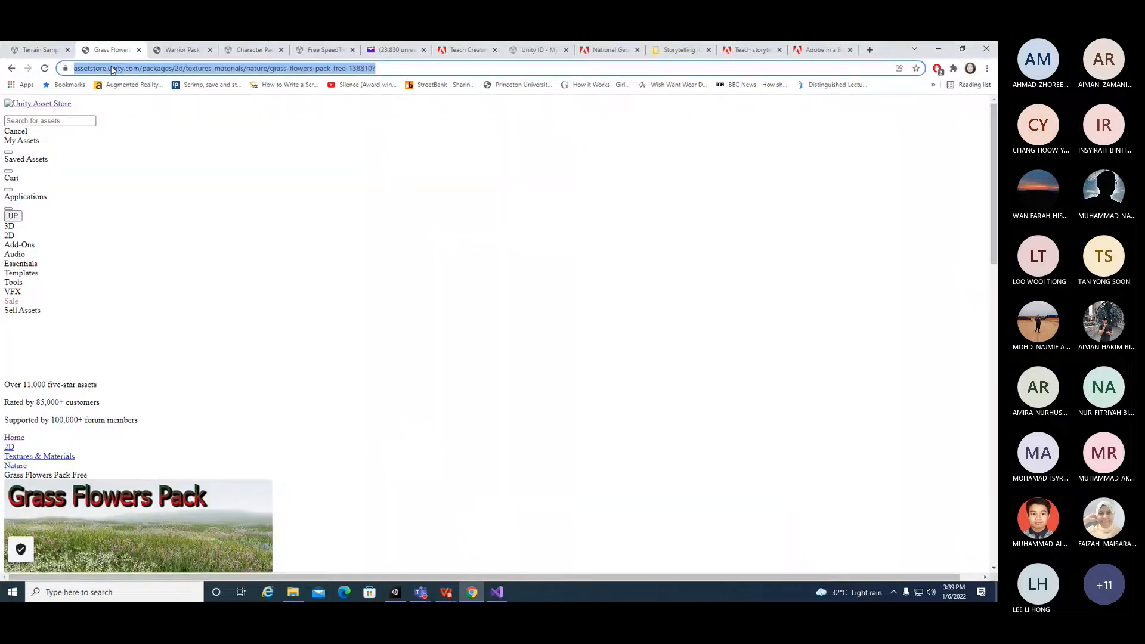
left_click(497, 592)
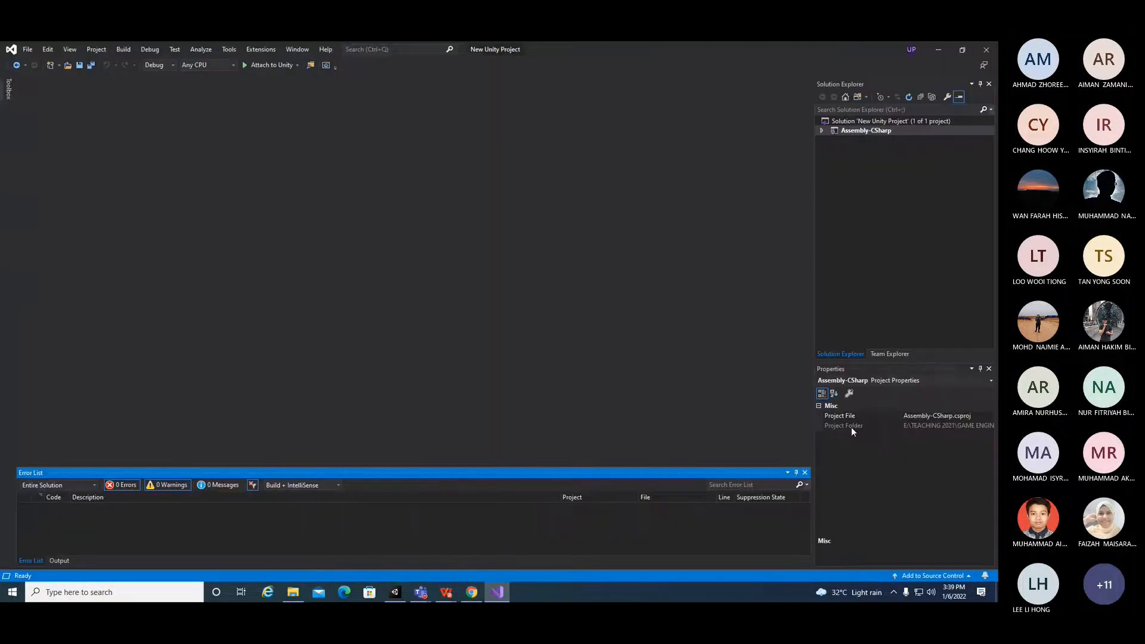
mouse_move(422, 595)
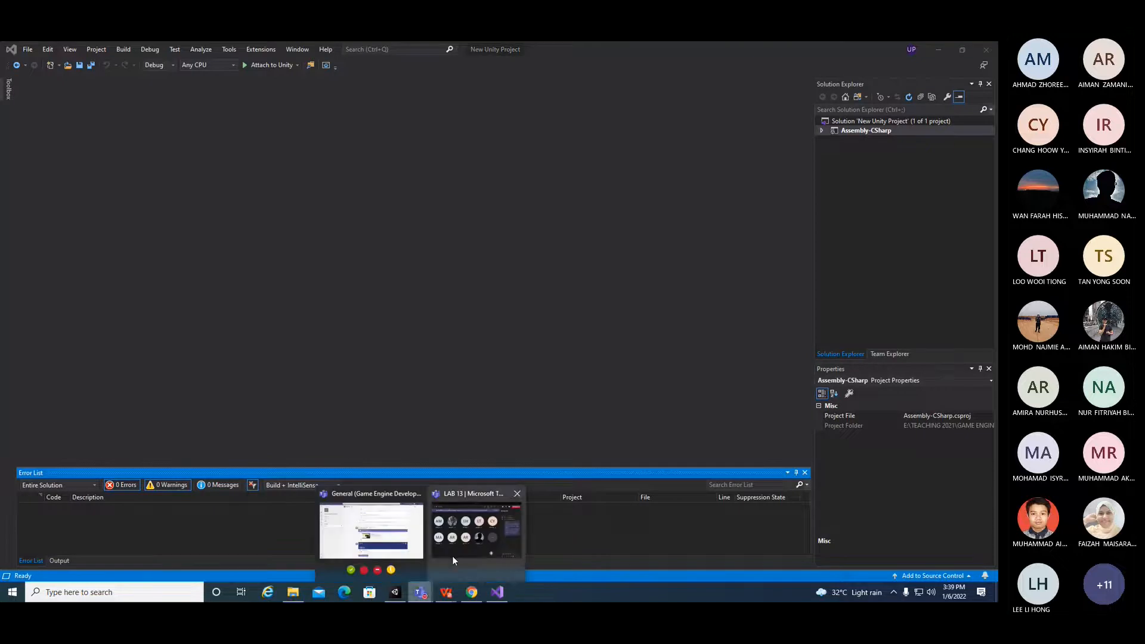
left_click(475, 528)
left_click(721, 525)
type("https://assetstore.unity.com/packages/2d/textures-materials/nature/grass-flowers-pack-free-138810")
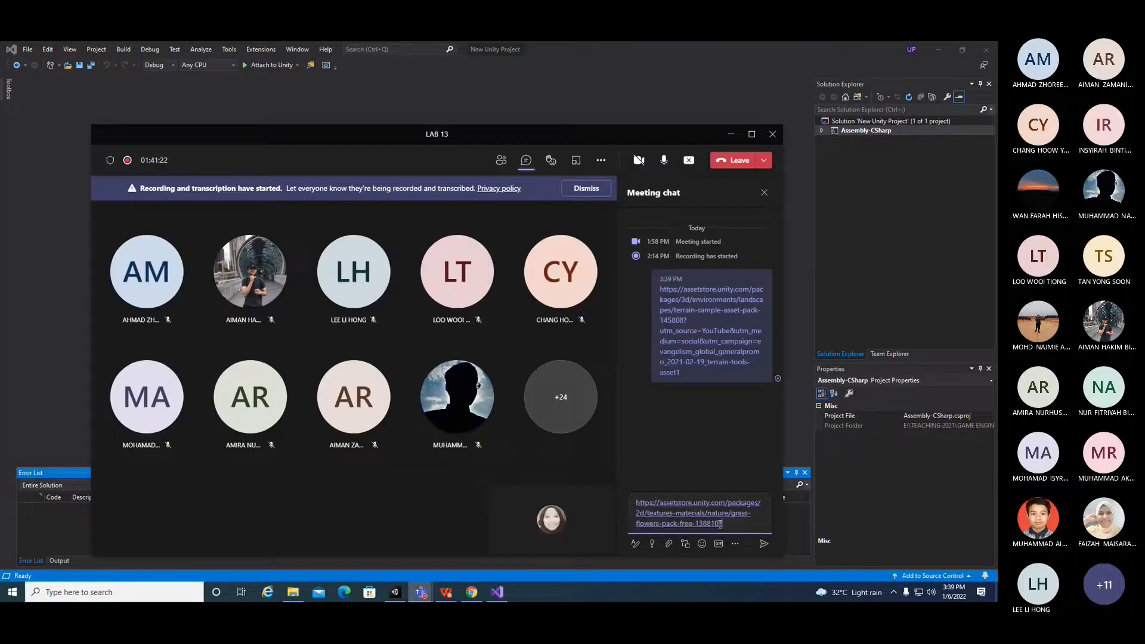
key("Return")
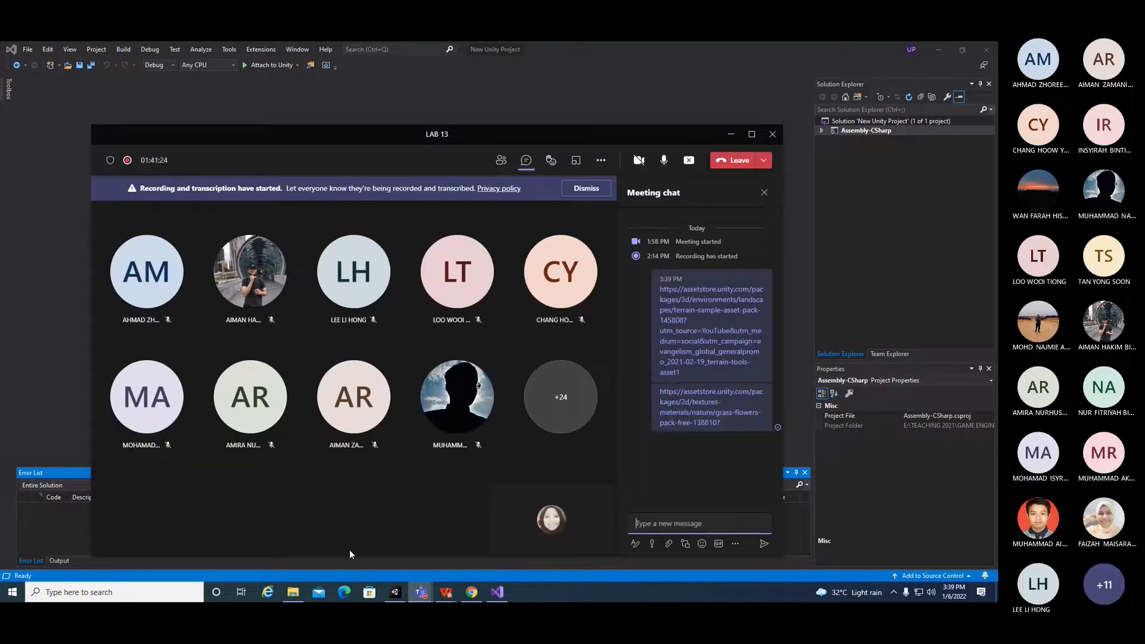
Step: Share the third-person shooter character movement page address in the meeting chat
left_click(470, 593)
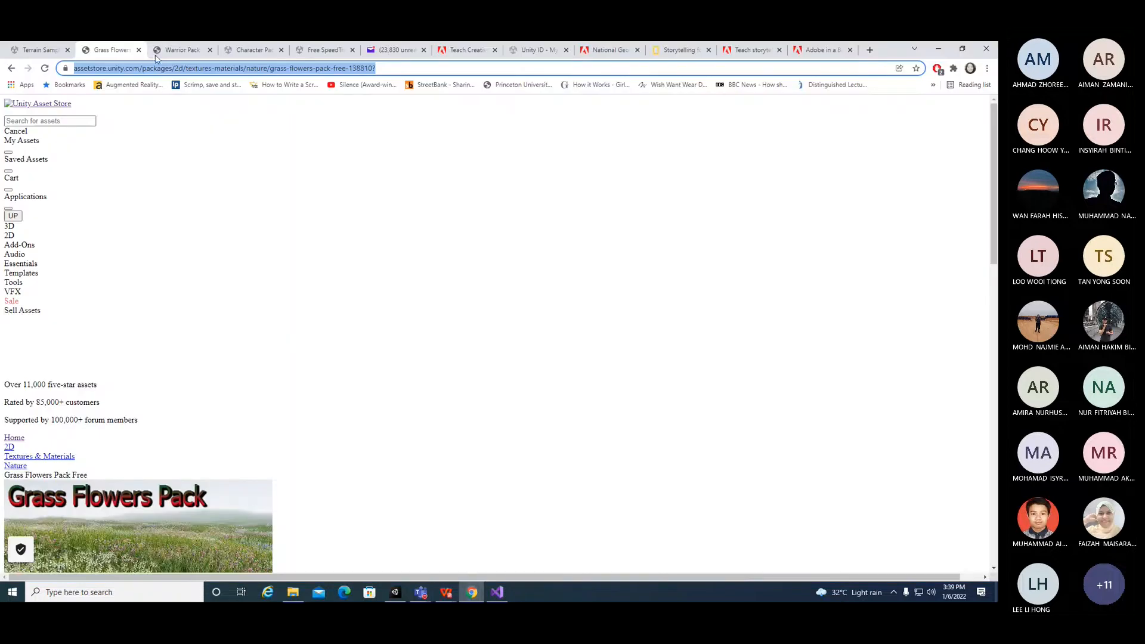
left_click(183, 51)
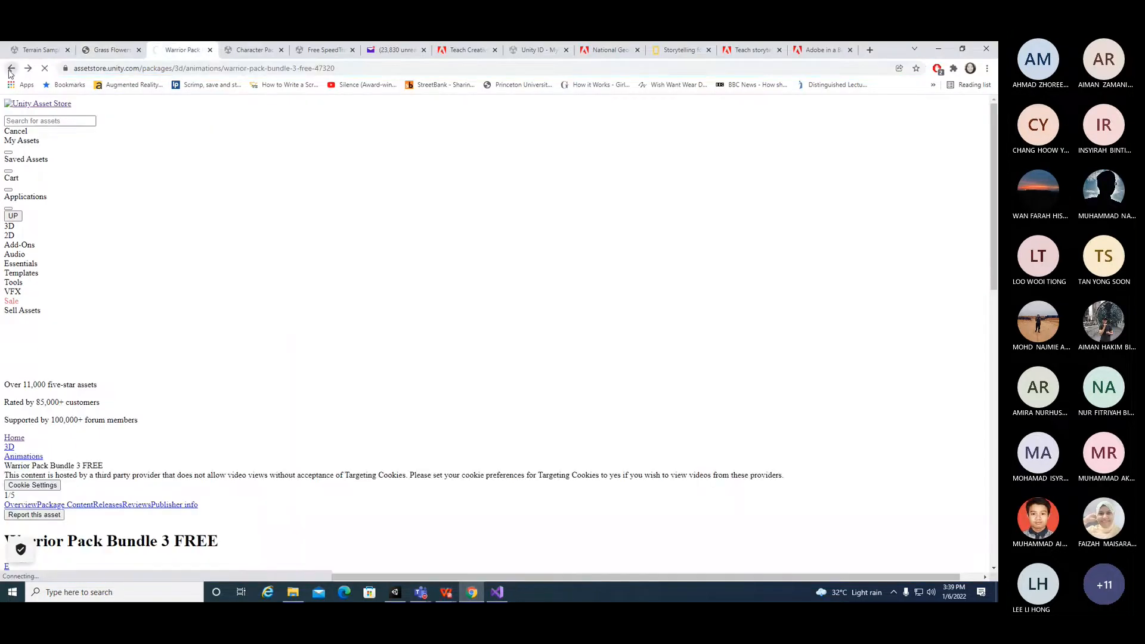
left_click(93, 66)
key("ctrl+c")
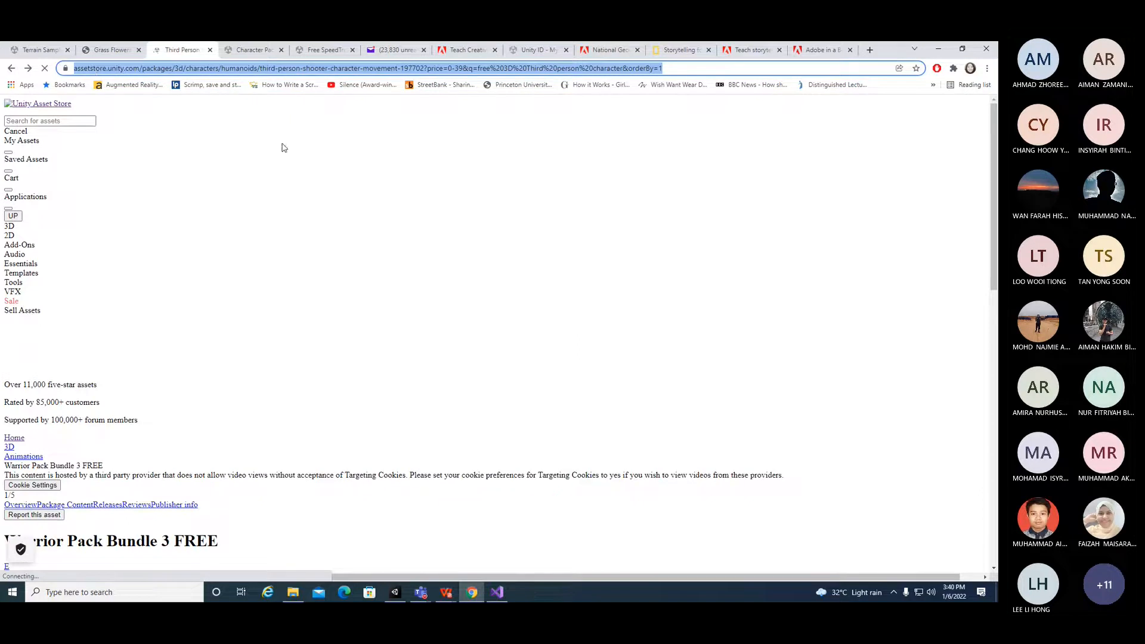
mouse_move(398, 593)
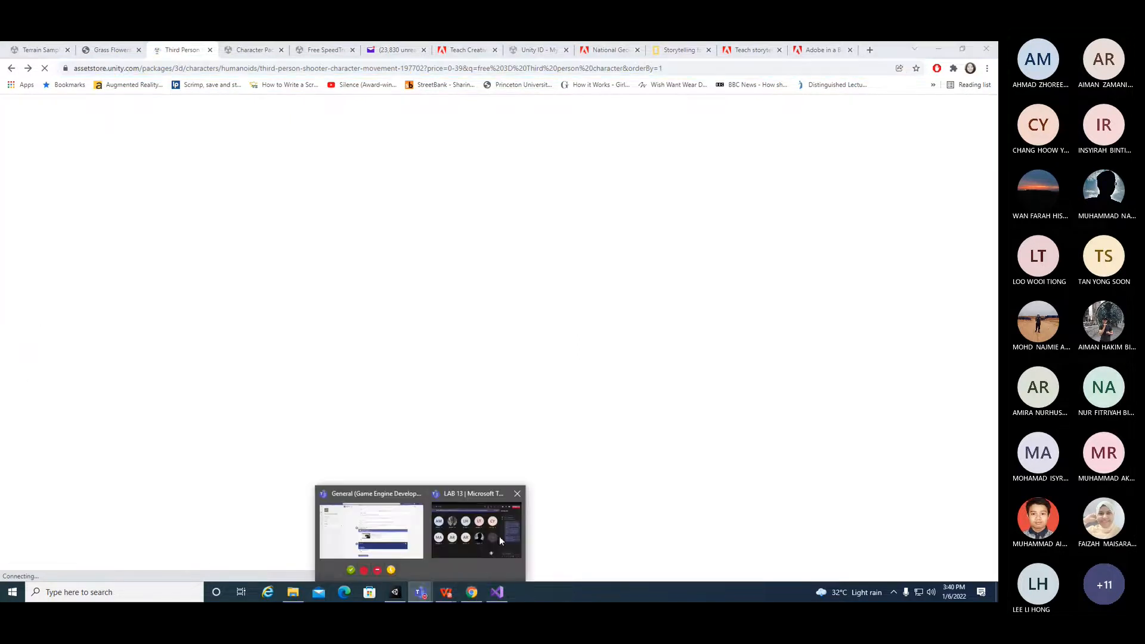
left_click(506, 531)
left_click(703, 522)
key("ctrl+v")
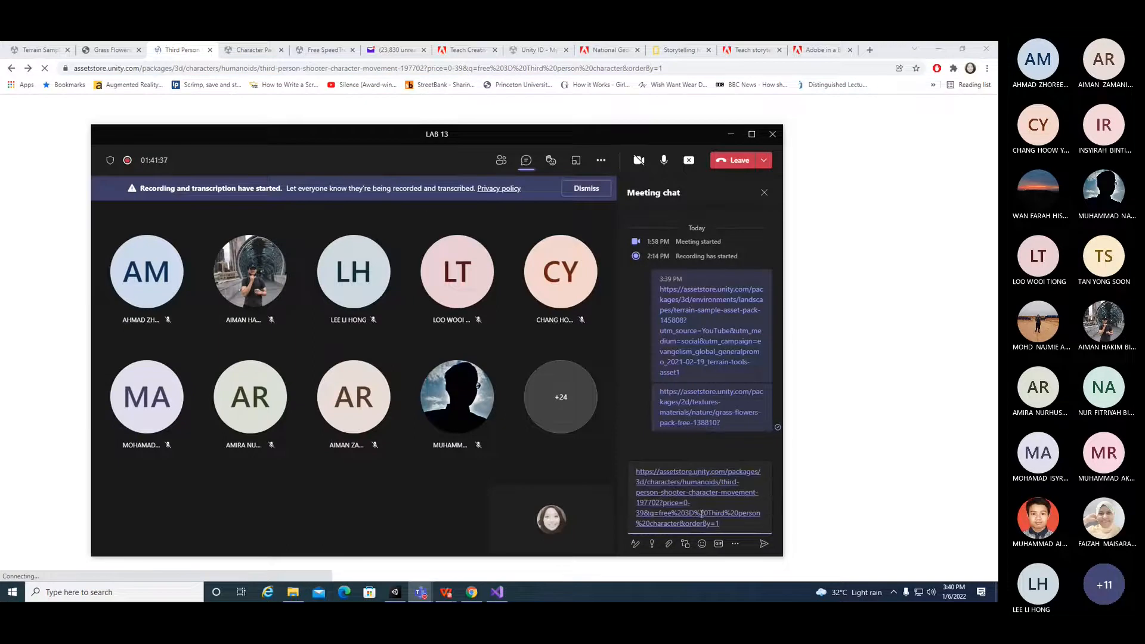
key("Return")
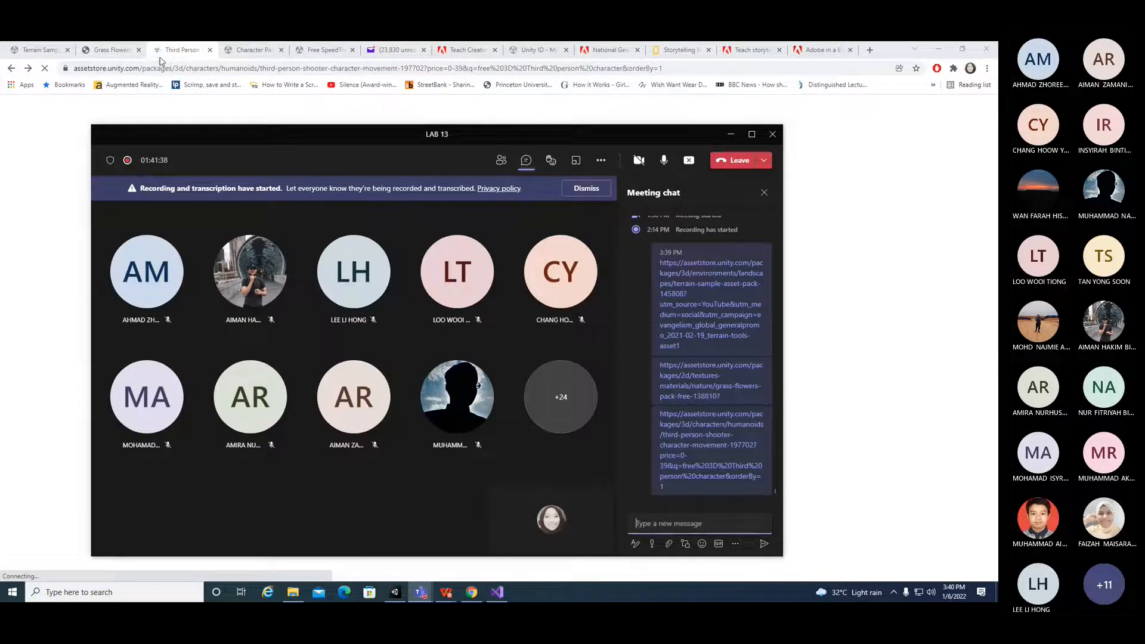
Step: Close the third-person tab and post the Yughues Free Ground Materials page address in the meeting chat
left_click(210, 70)
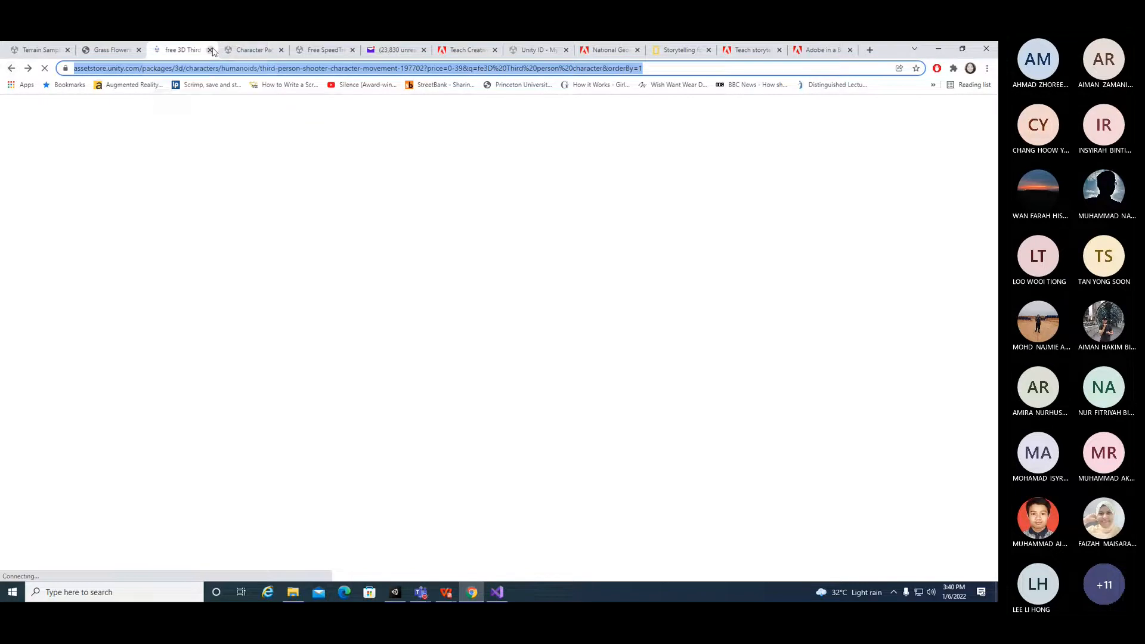
left_click(211, 50)
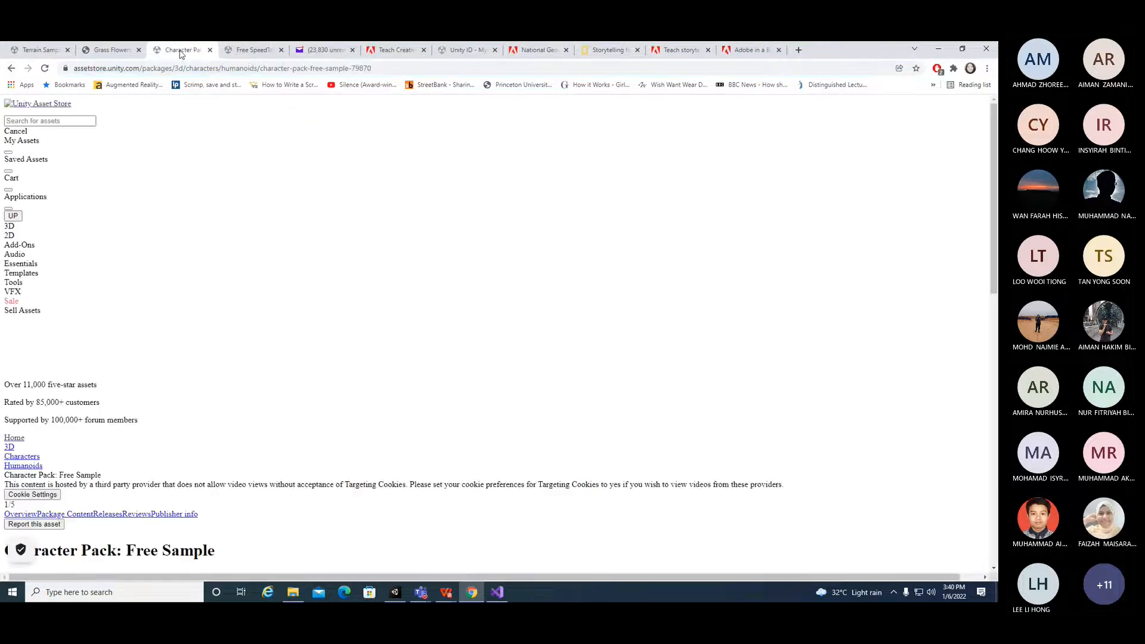
left_click(10, 68)
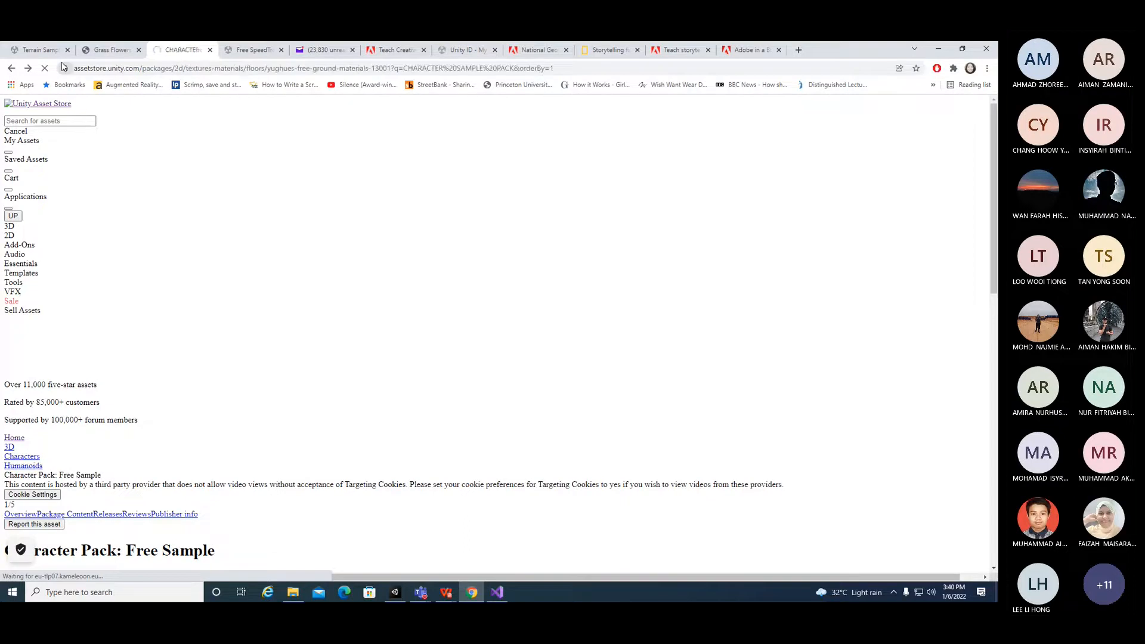
left_click(130, 70)
key("ctrl+c")
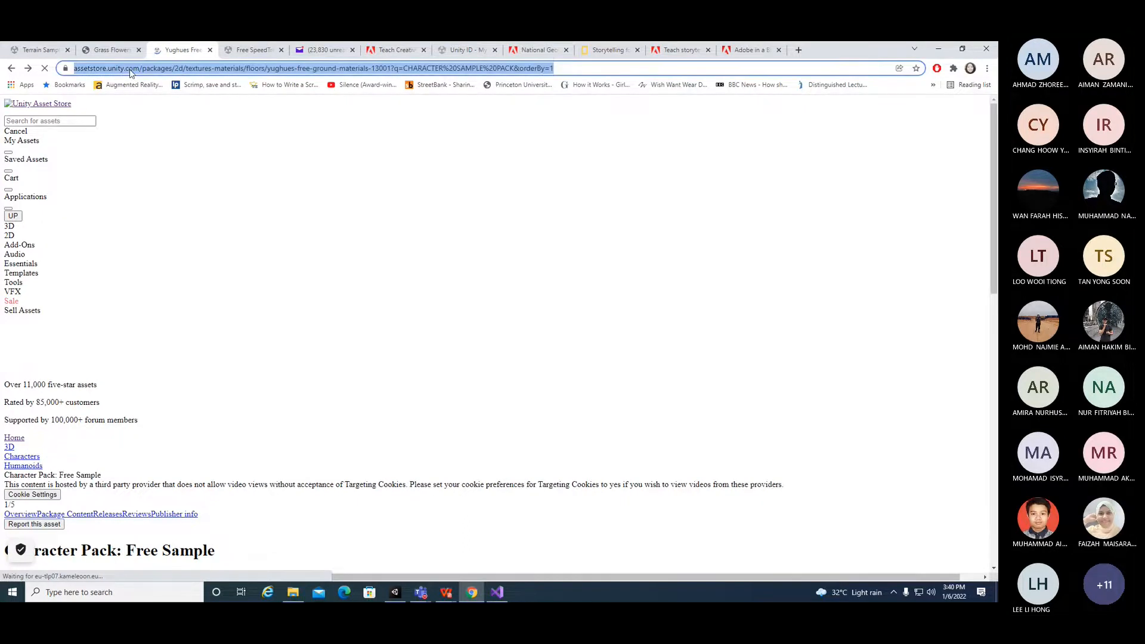
left_click(420, 592)
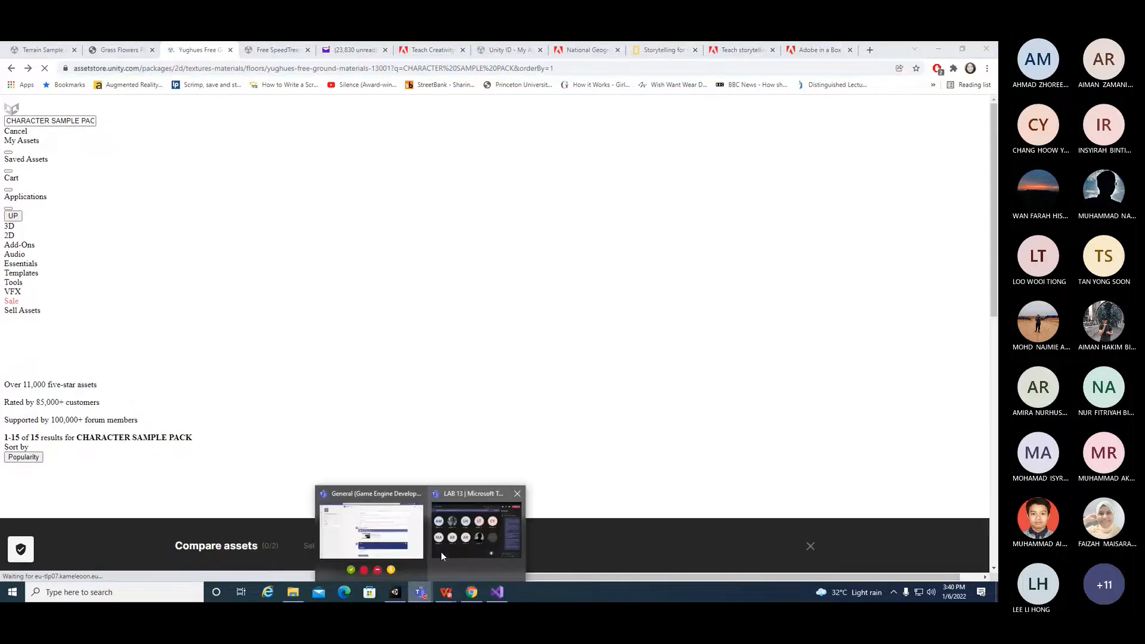
left_click(442, 552)
key("ctrl+v")
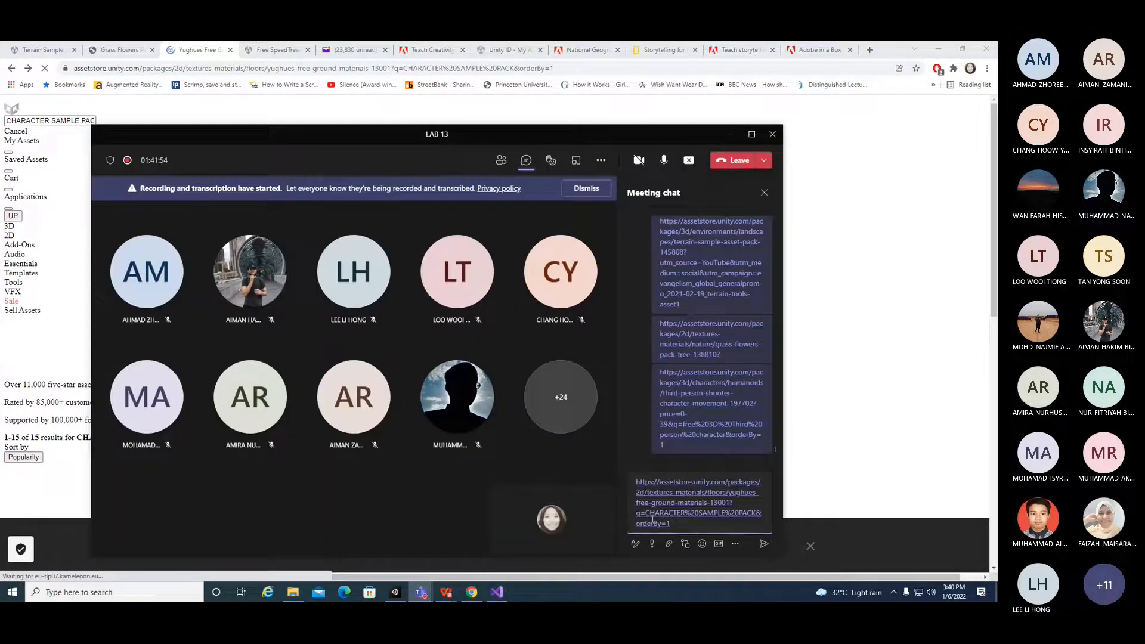
key("Return")
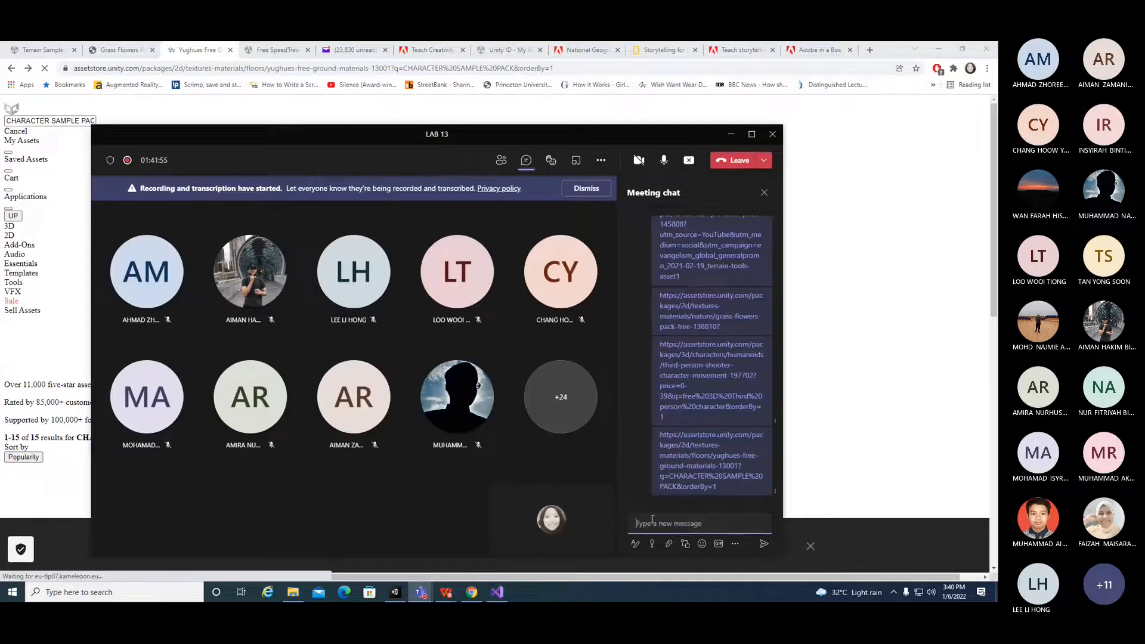
Step: Share the Free SpeedTrees Package page address in the meeting chat
left_click(264, 51)
left_click(185, 69)
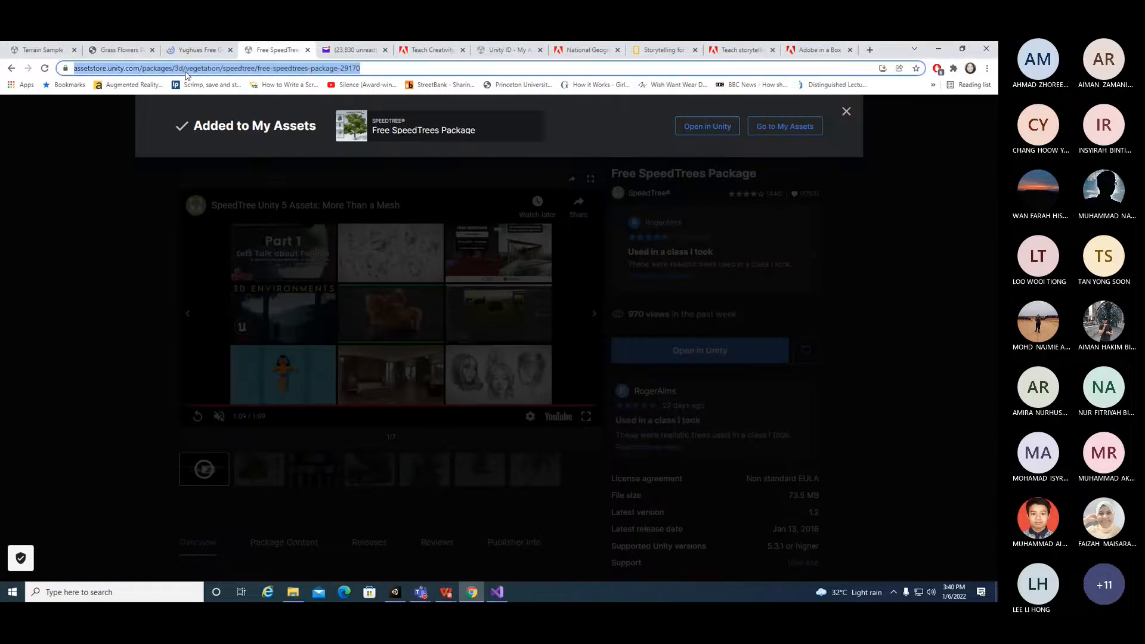
left_click(394, 593)
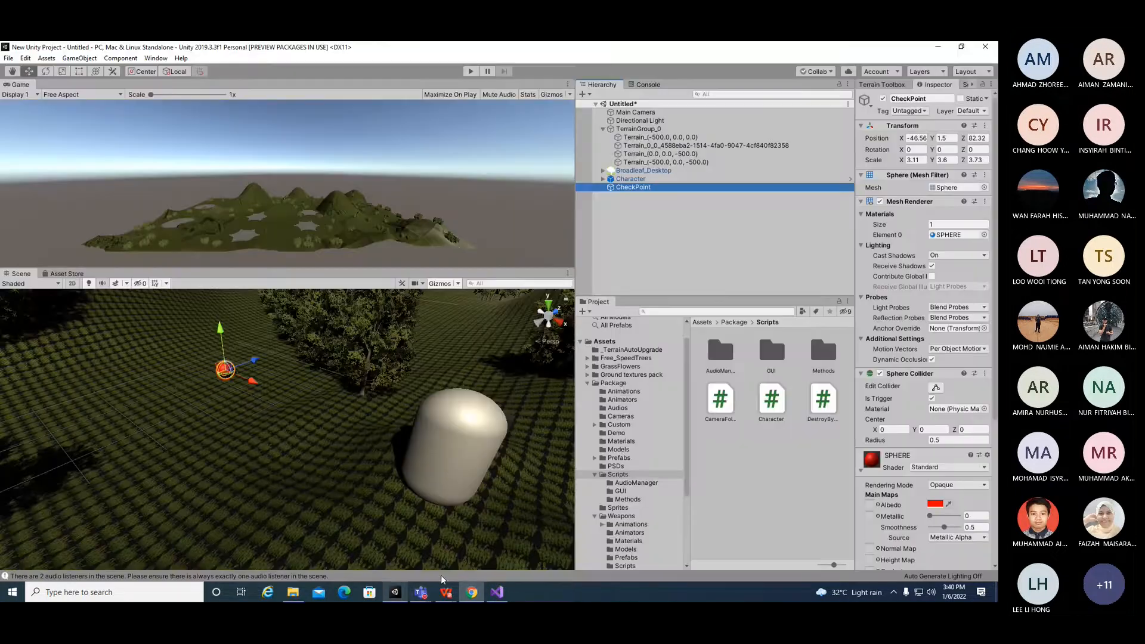
left_click(421, 592)
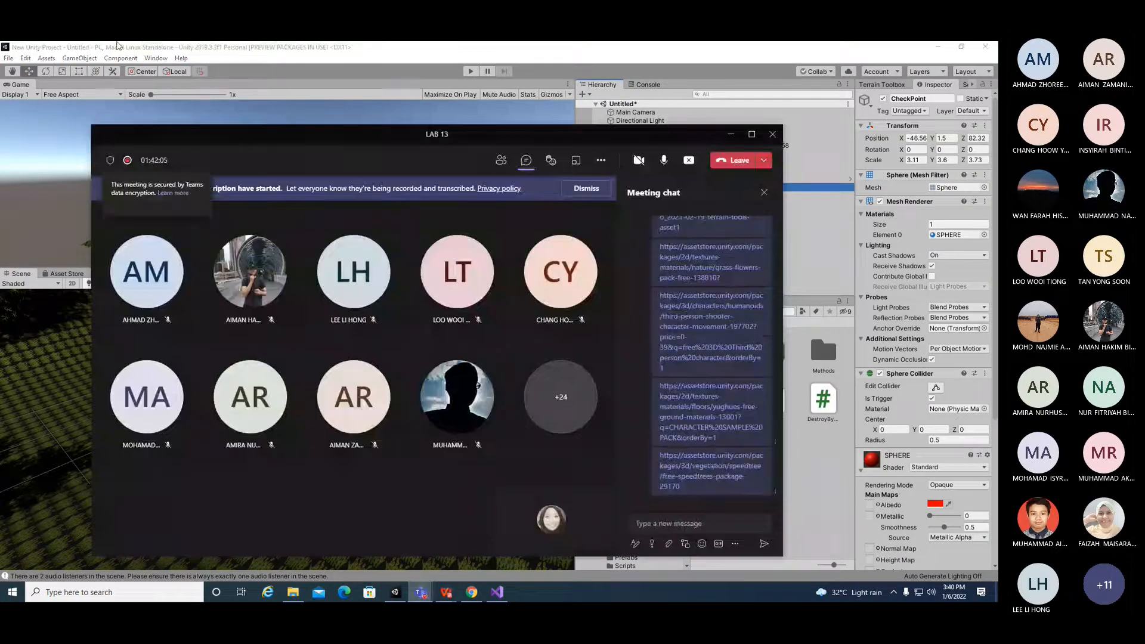
left_click(471, 592)
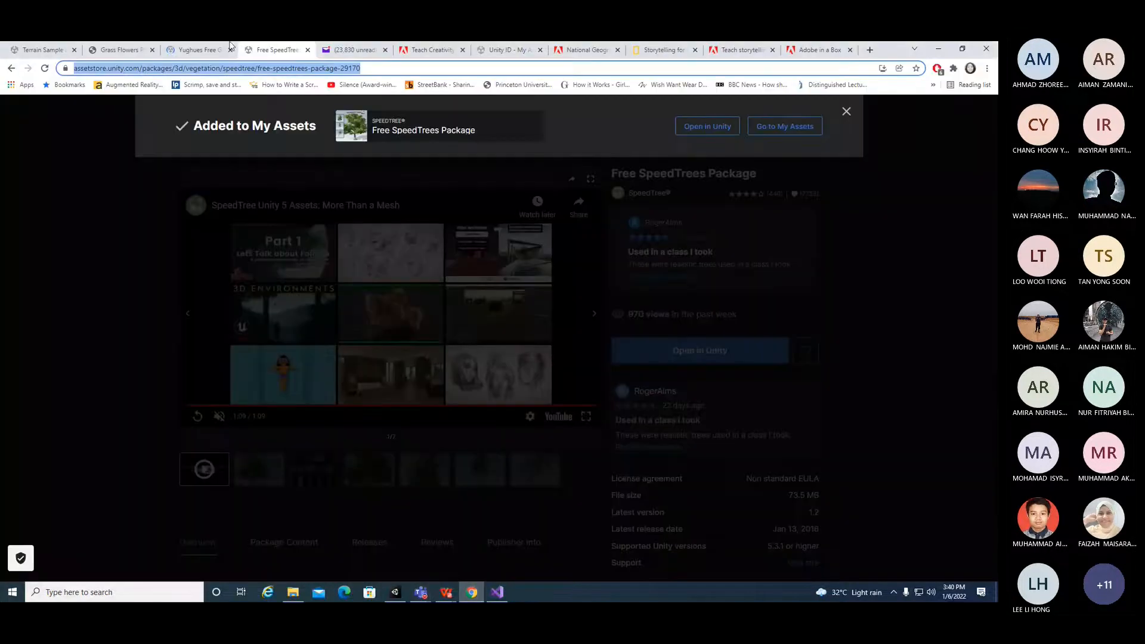
Step: Open the LAB 12-part 2 PDF and scroll to its final page of instructions
left_click(200, 49)
left_click(276, 48)
left_click(446, 594)
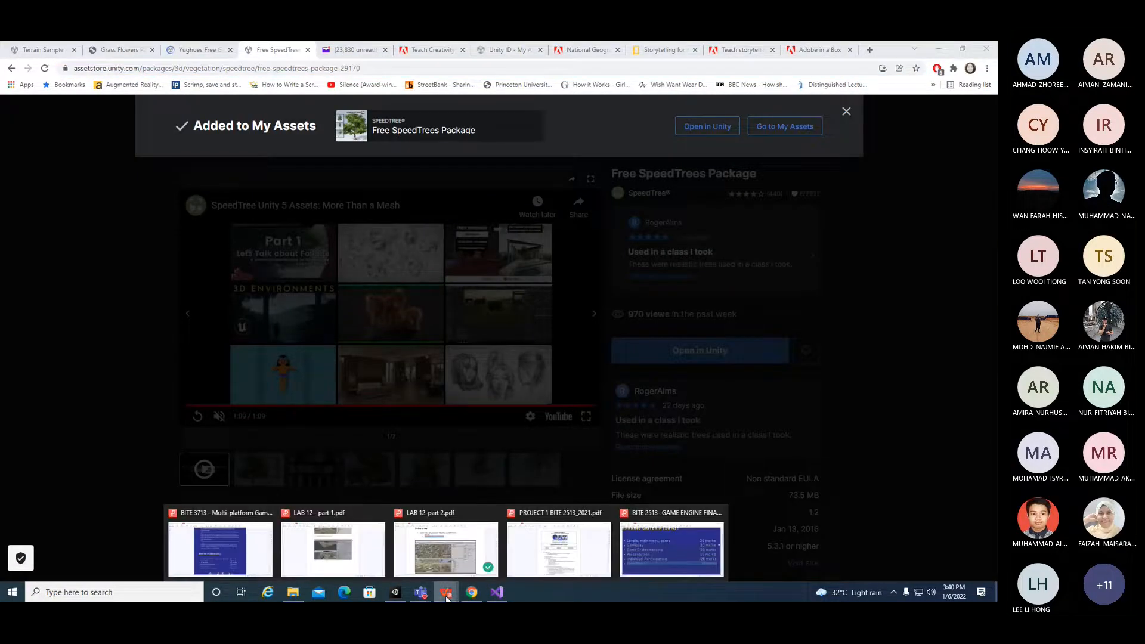
left_click(470, 575)
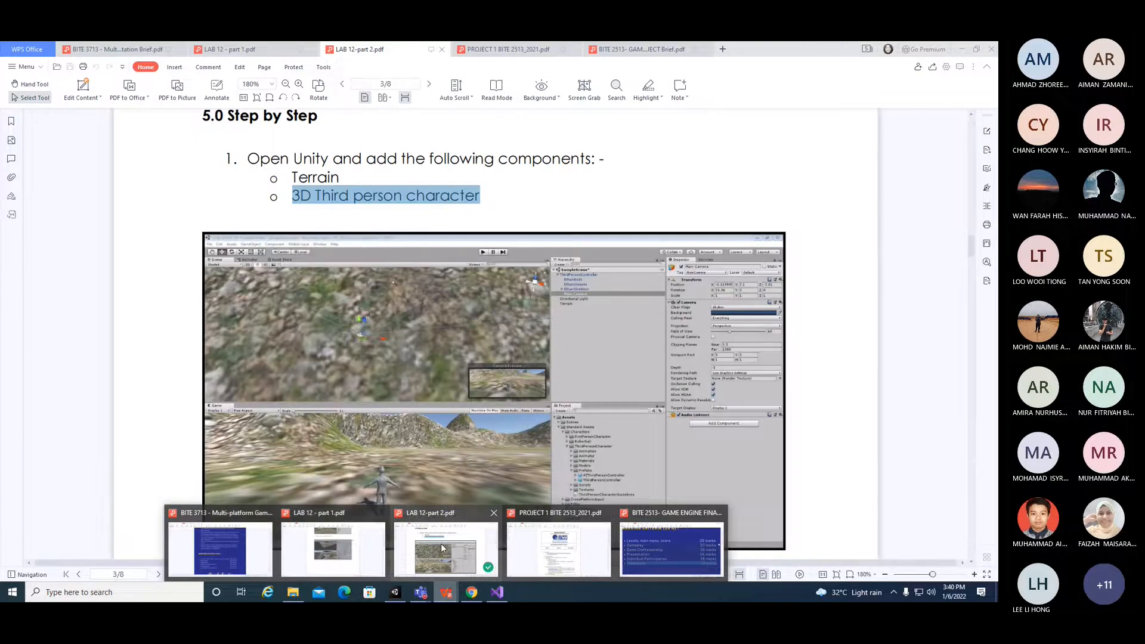
left_click_drag(971, 245, 975, 518)
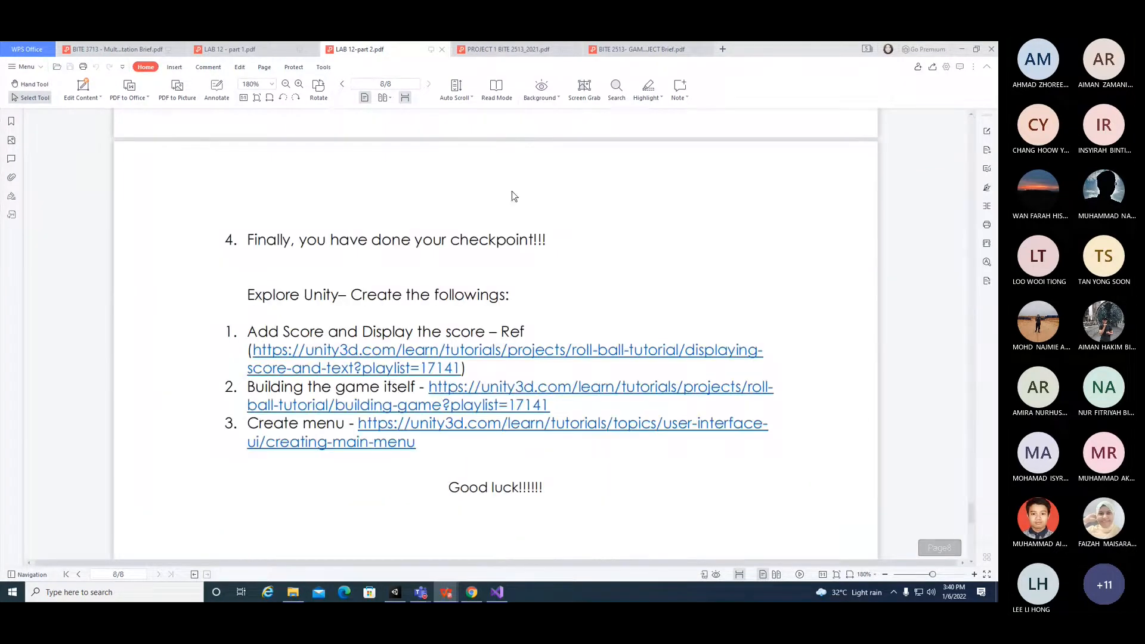
Step: Read through the Explore Unity tasks and their reference links on the PDF's final page, highlighting each item
left_click_drag(308, 239, 568, 253)
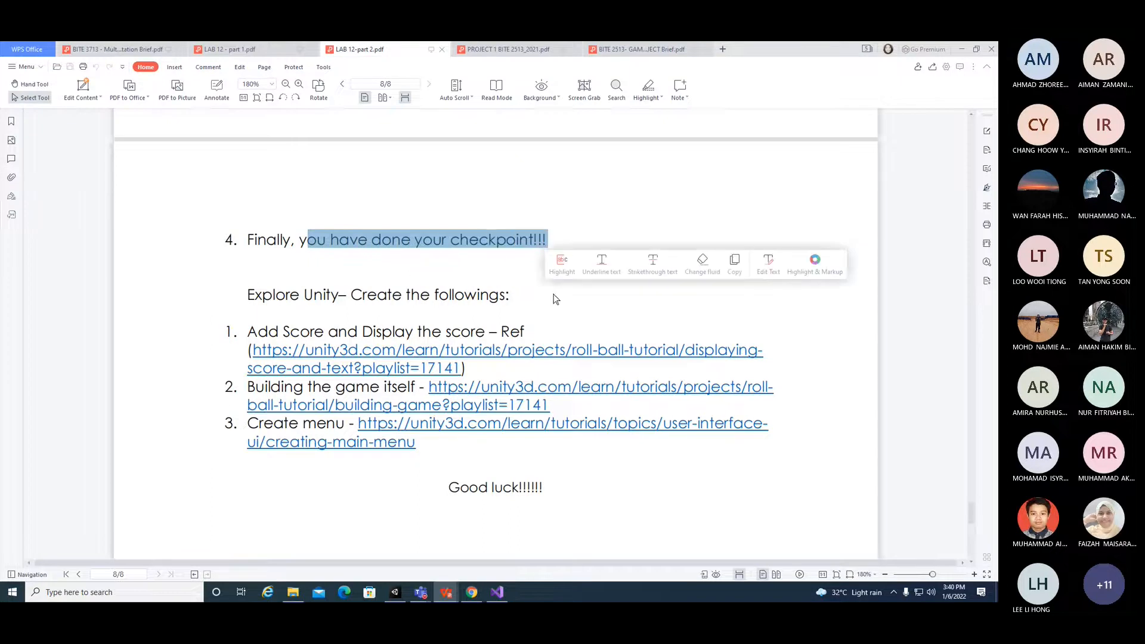
left_click(534, 333)
left_click_drag(534, 333, 247, 334)
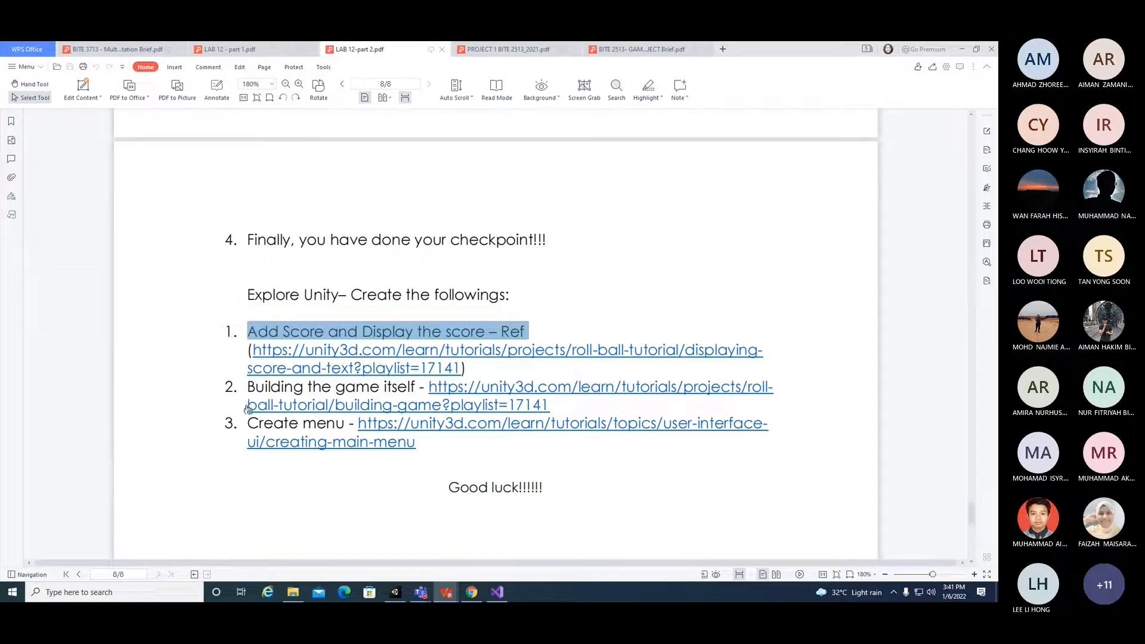
left_click_drag(247, 422, 520, 486)
left_click_drag(543, 325, 326, 317)
left_click_drag(249, 332, 550, 371)
left_click(615, 224)
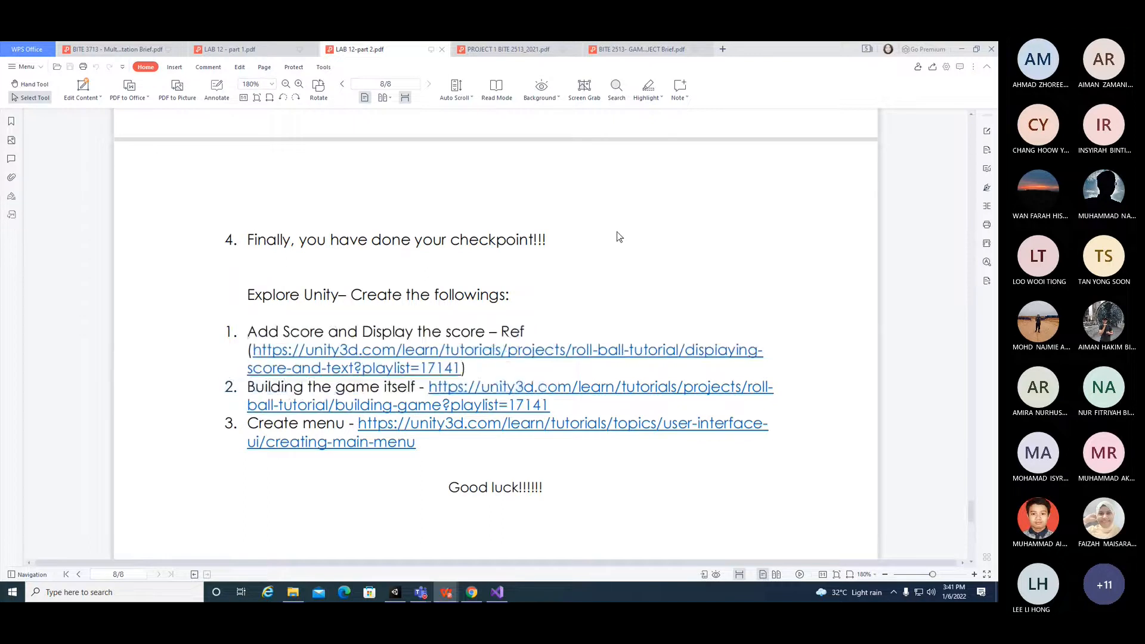
scroll(628, 233, "up", 6)
left_click_drag(672, 309, 260, 342)
left_click(552, 314)
scroll(555, 315, "down", 6)
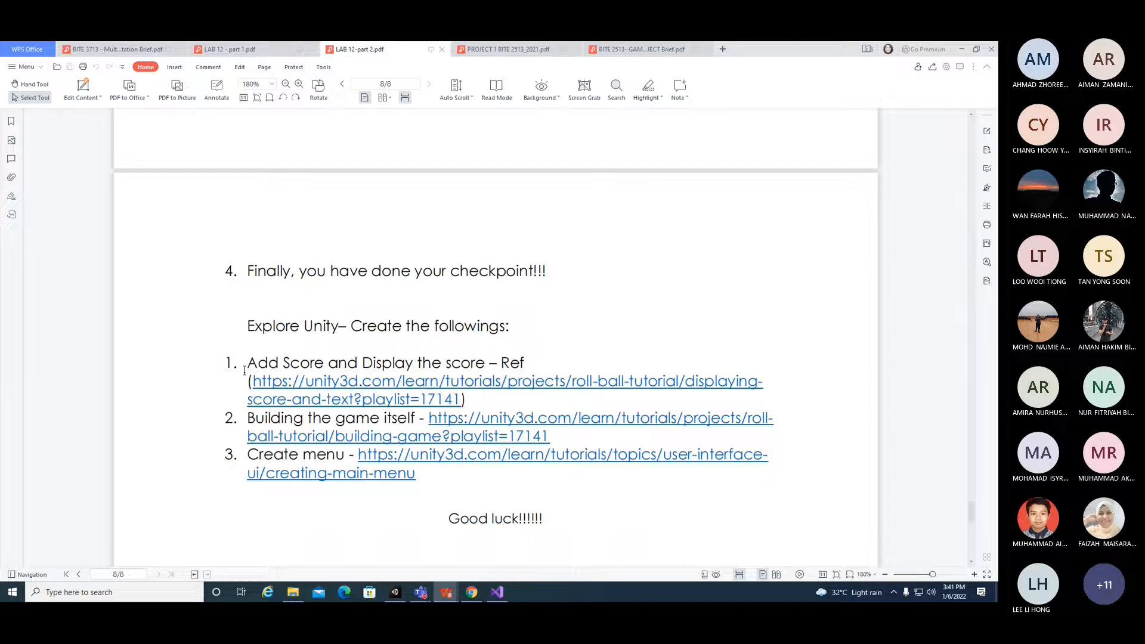
left_click_drag(221, 413, 603, 455)
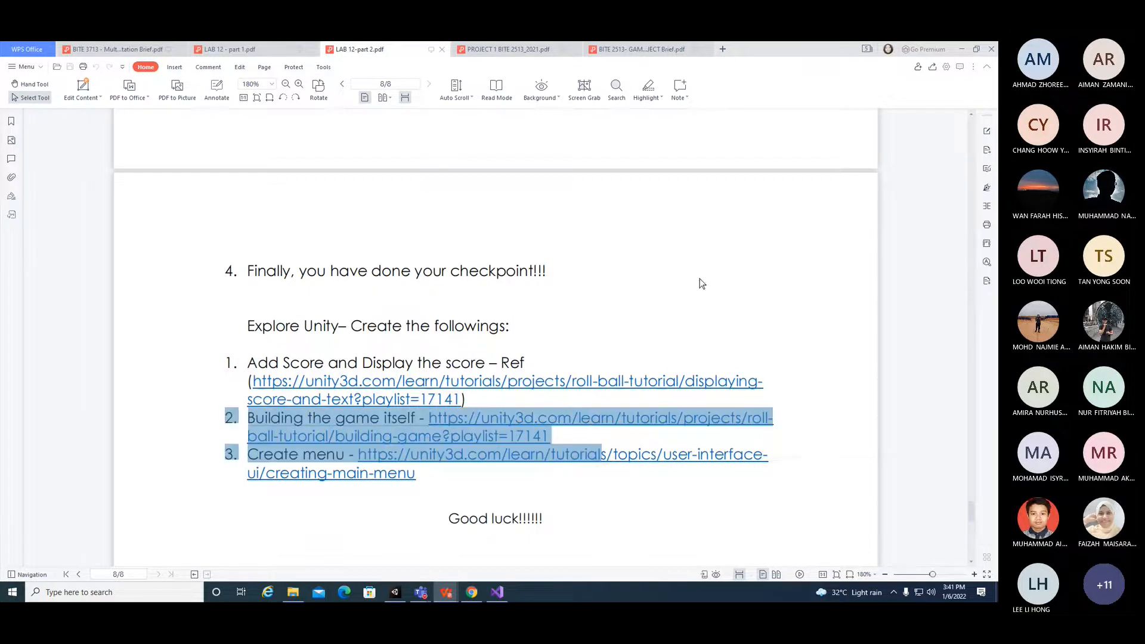
left_click(384, 345)
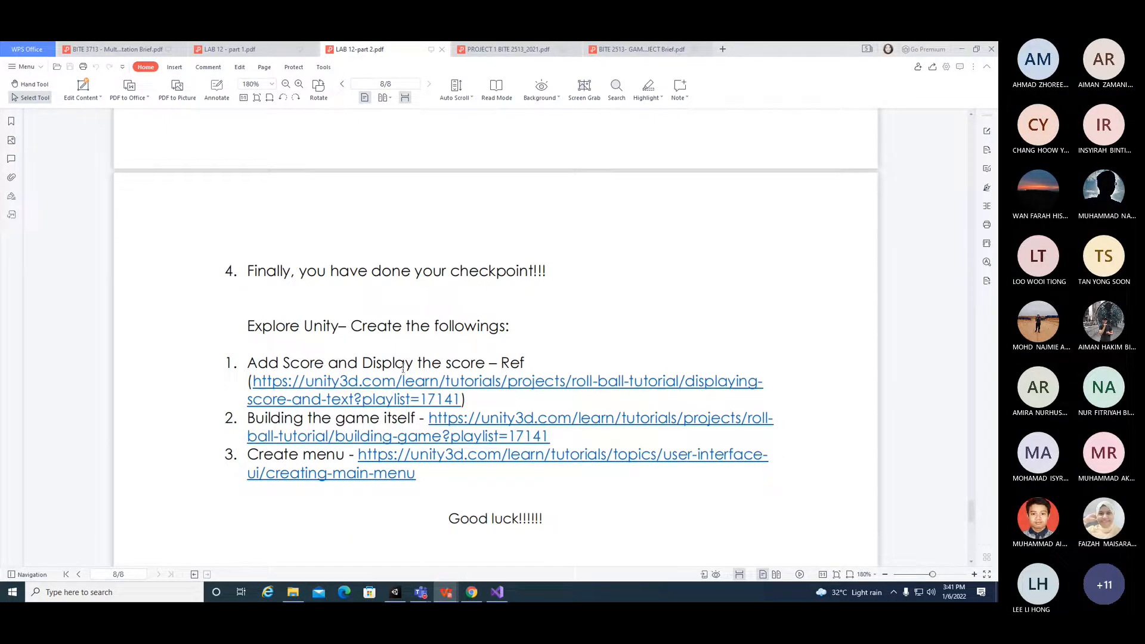
left_click_drag(546, 374, 348, 370)
left_click_drag(236, 455, 511, 484)
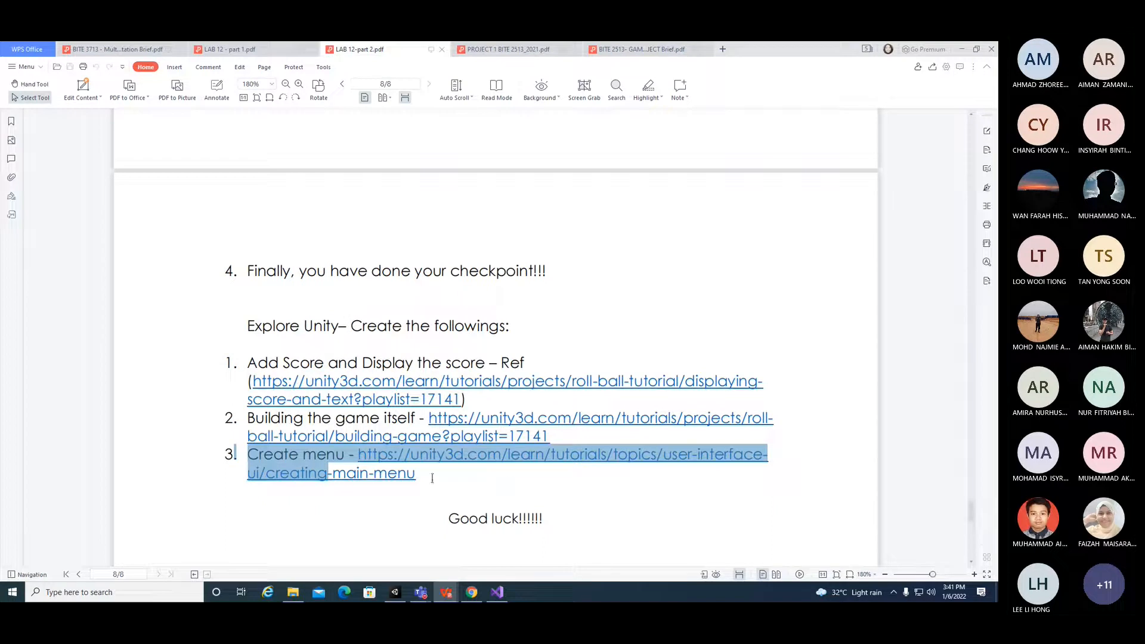
left_click_drag(433, 478, 420, 479)
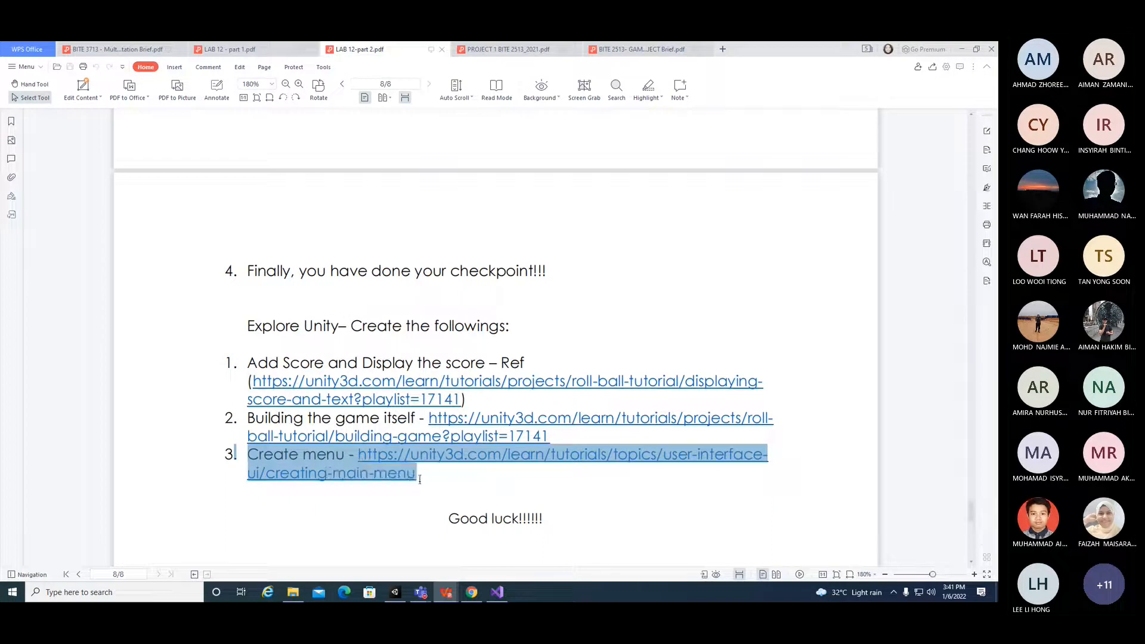
left_click(334, 502)
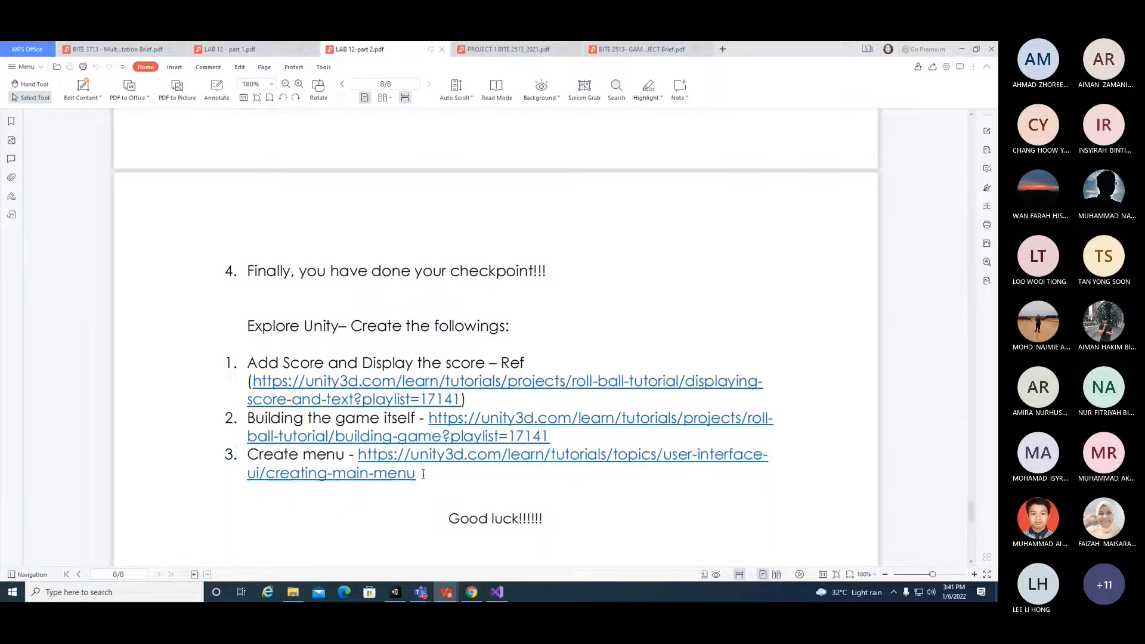
left_click_drag(445, 455, 400, 504)
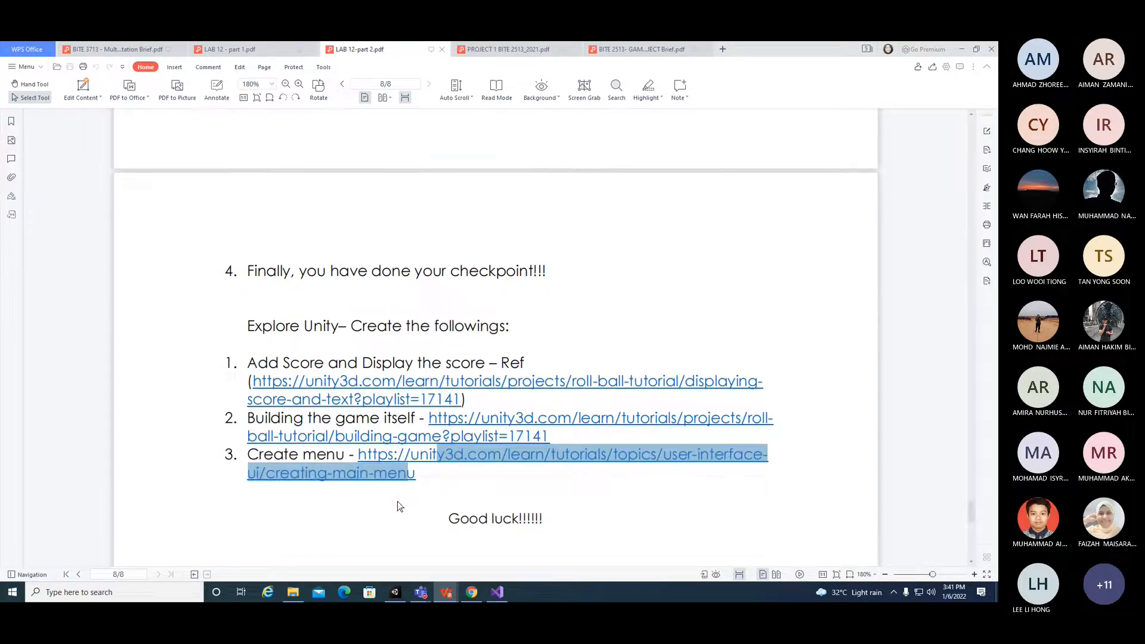
left_click(425, 476)
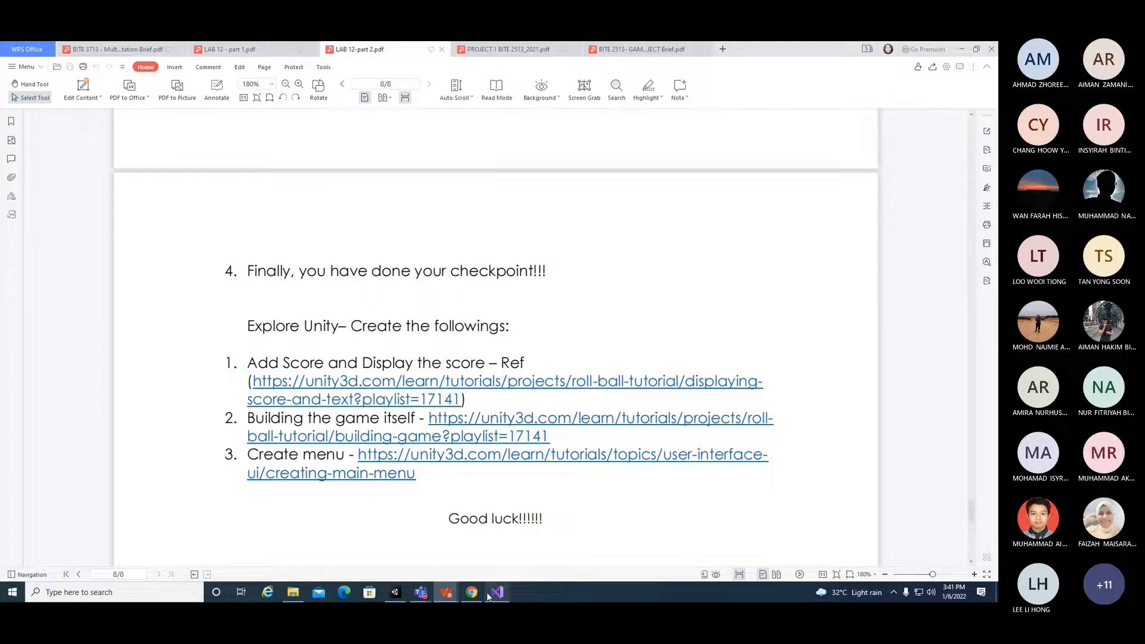
Step: Switch to Unity and enlarge the Game view, zooming it to about 2.76x
mouse_move(474, 595)
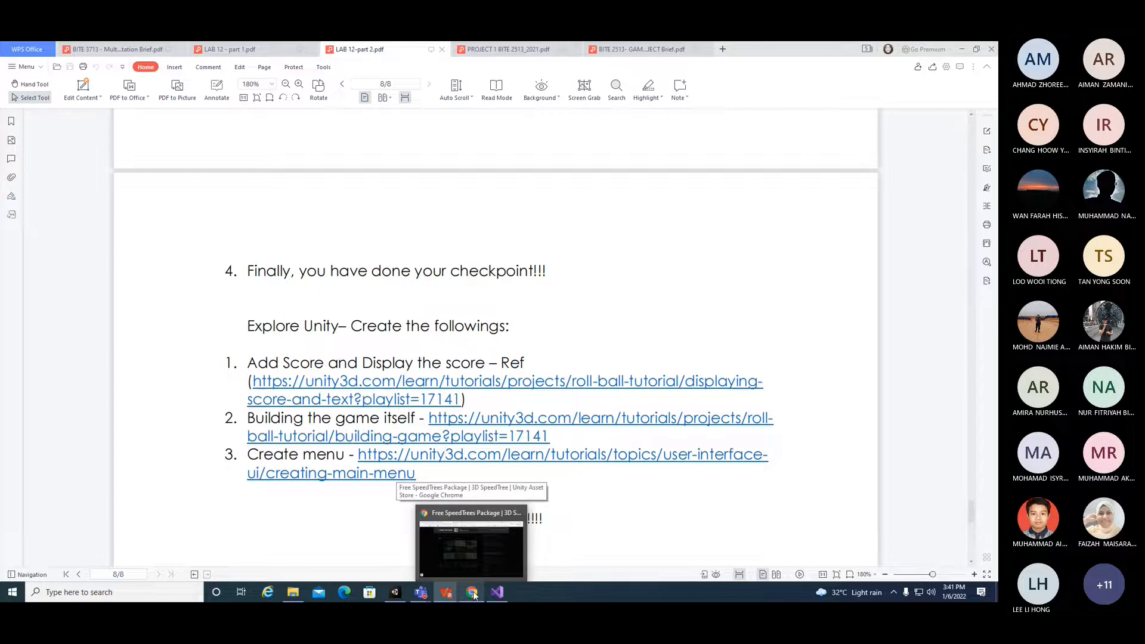
left_click(394, 593)
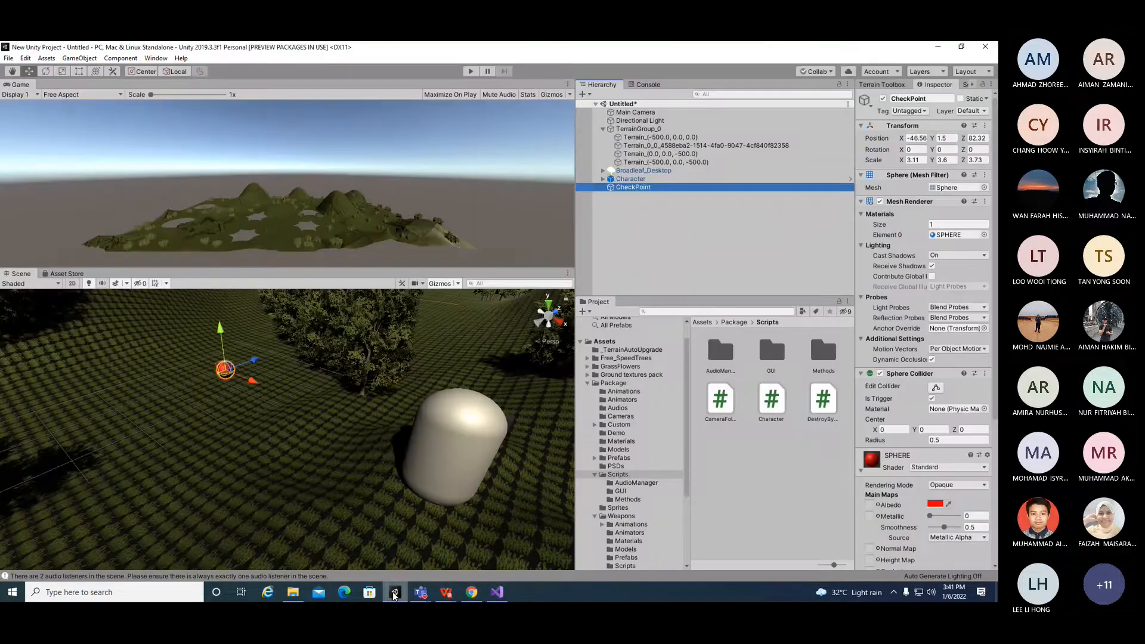
scroll(285, 233, "up", 5)
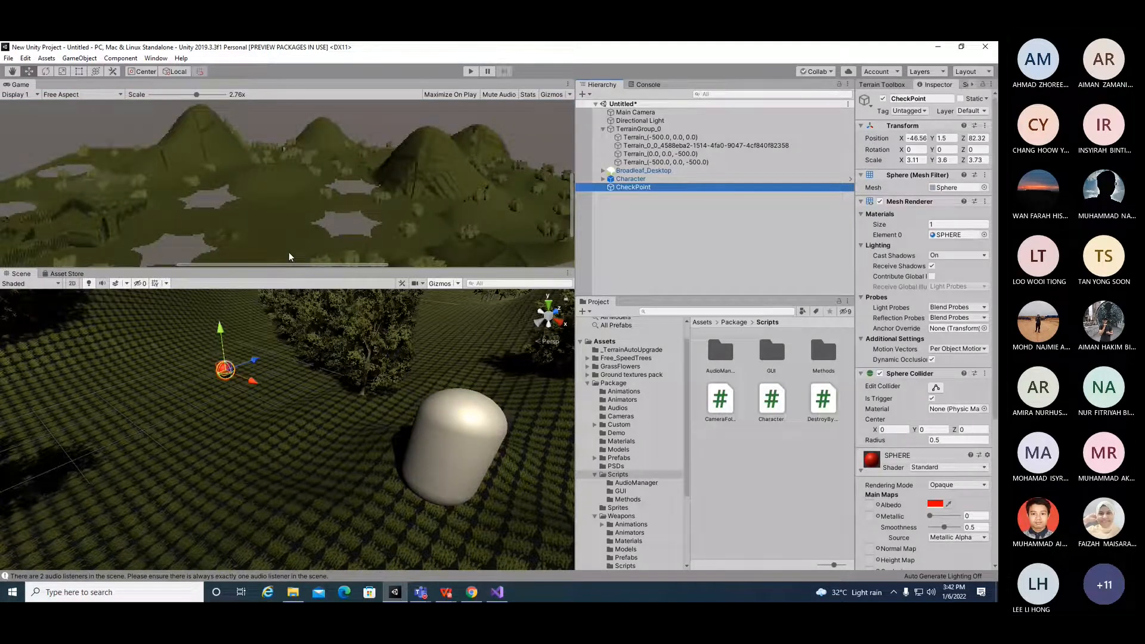
mouse_move(289, 269)
left_mouse_down()
mouse_move(284, 397)
mouse_move(339, 356)
mouse_move(307, 263)
left_mouse_up()
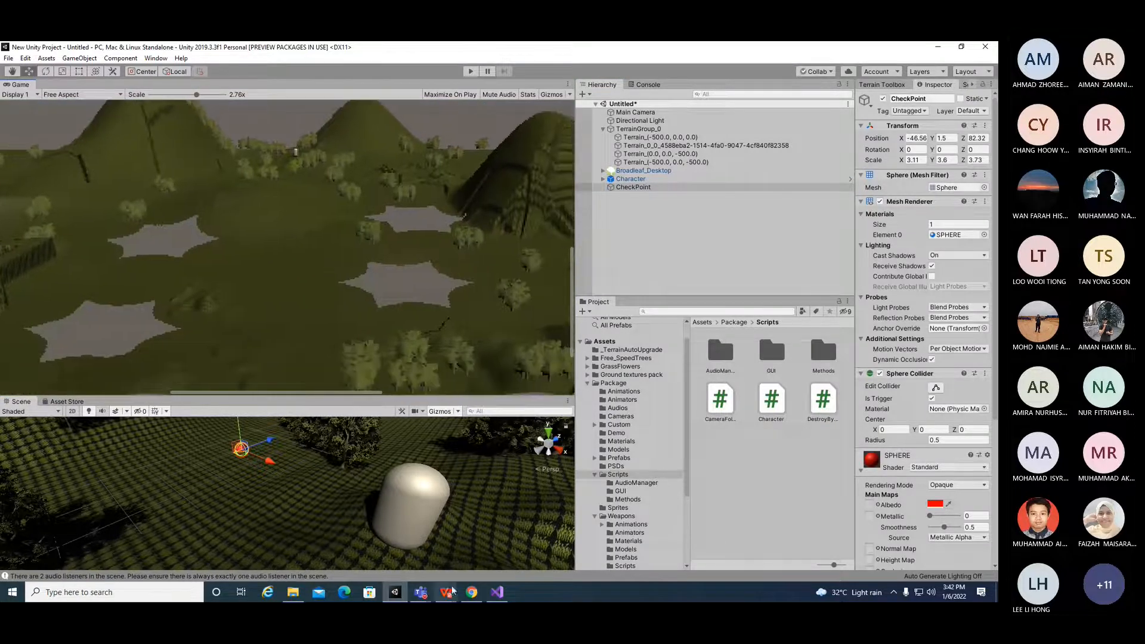
Step: Switch to the browser, dismiss the Added to My Assets notice, and look through the open Asset Store tabs
left_click(470, 592)
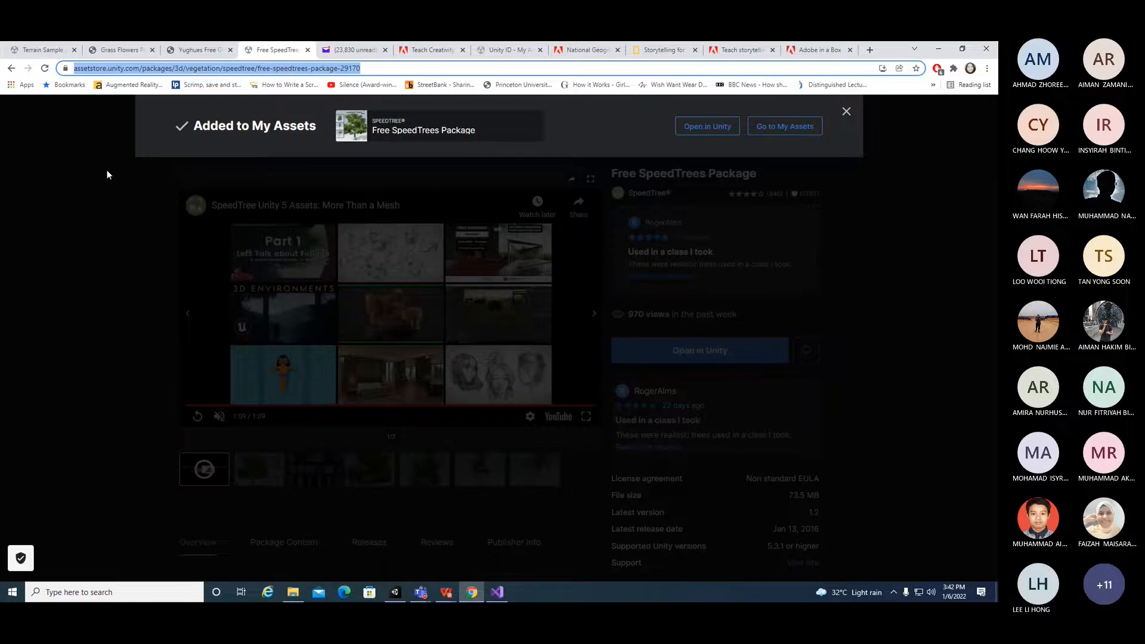
left_click(91, 177)
left_click(141, 48)
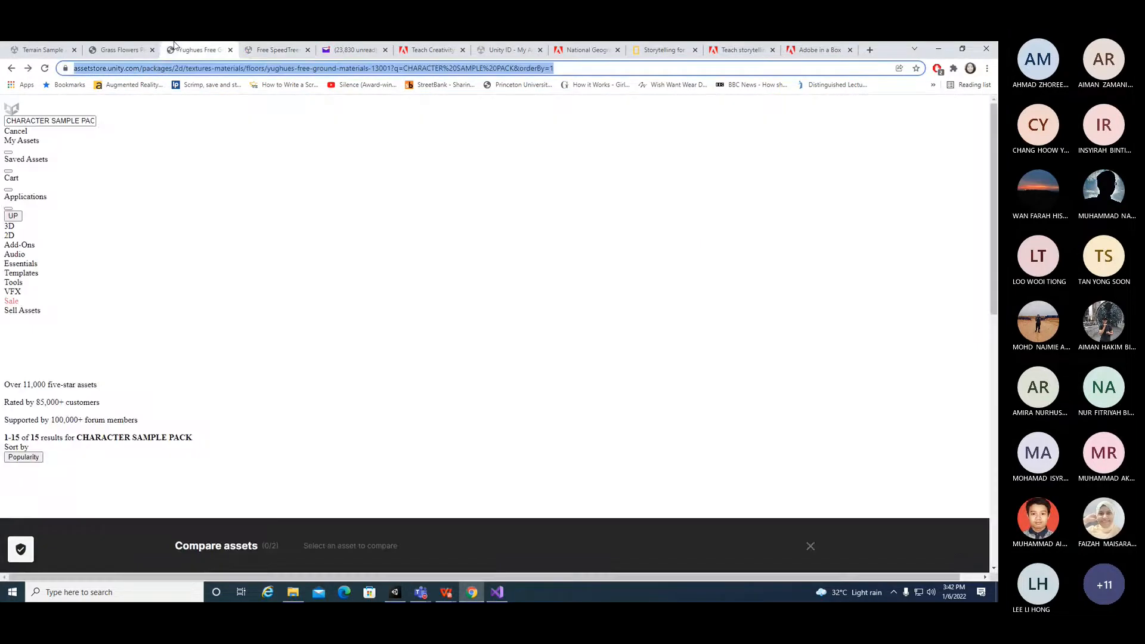
left_click(191, 50)
left_click(275, 48)
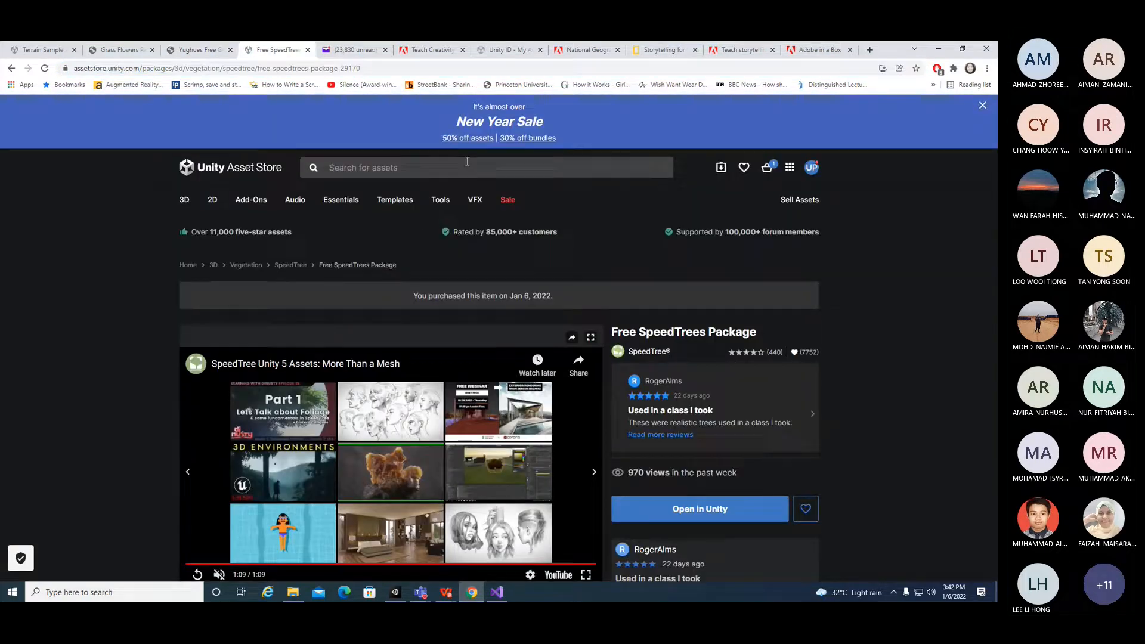
left_click(466, 161)
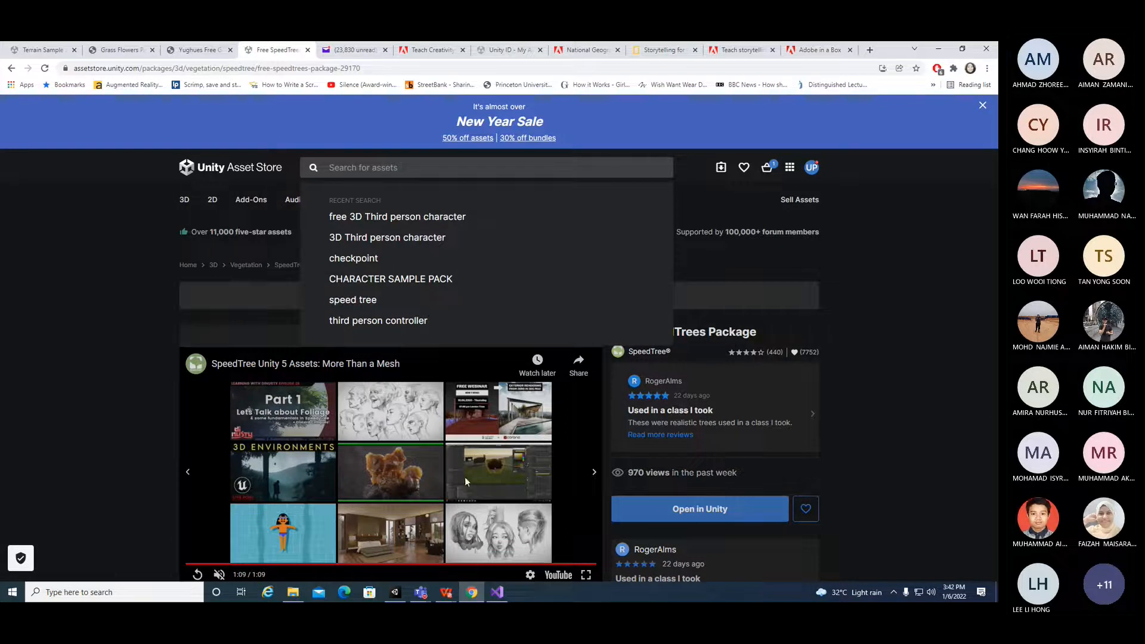
Step: Open Package Manager, search My Assets for character, and download Character Pack: Free Sample
left_click(395, 592)
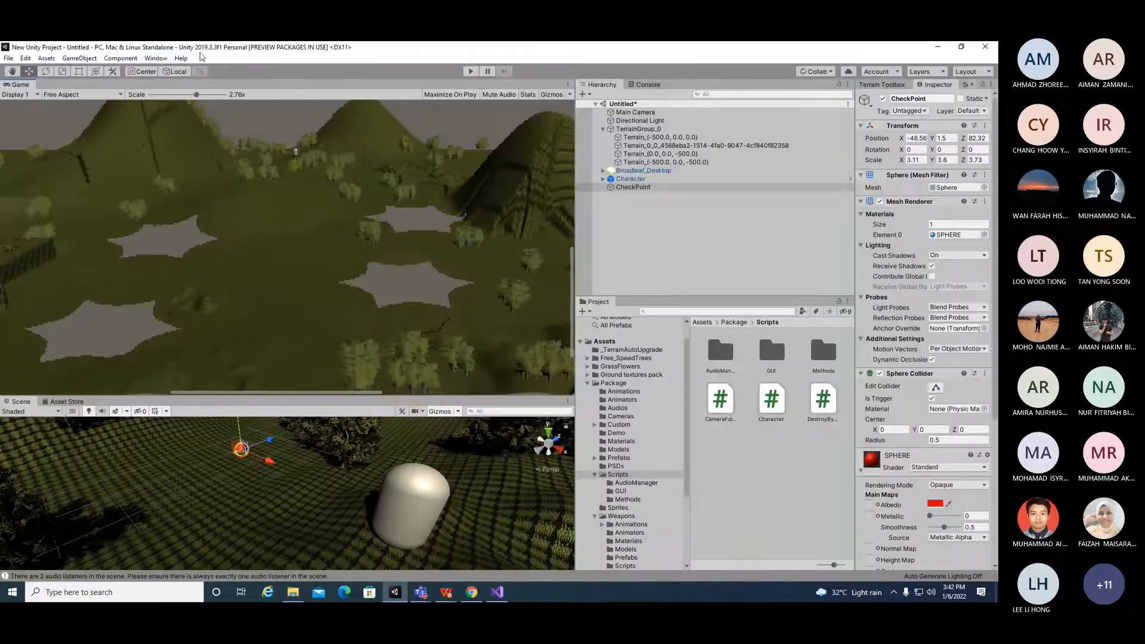
left_click(155, 57)
left_click(209, 135)
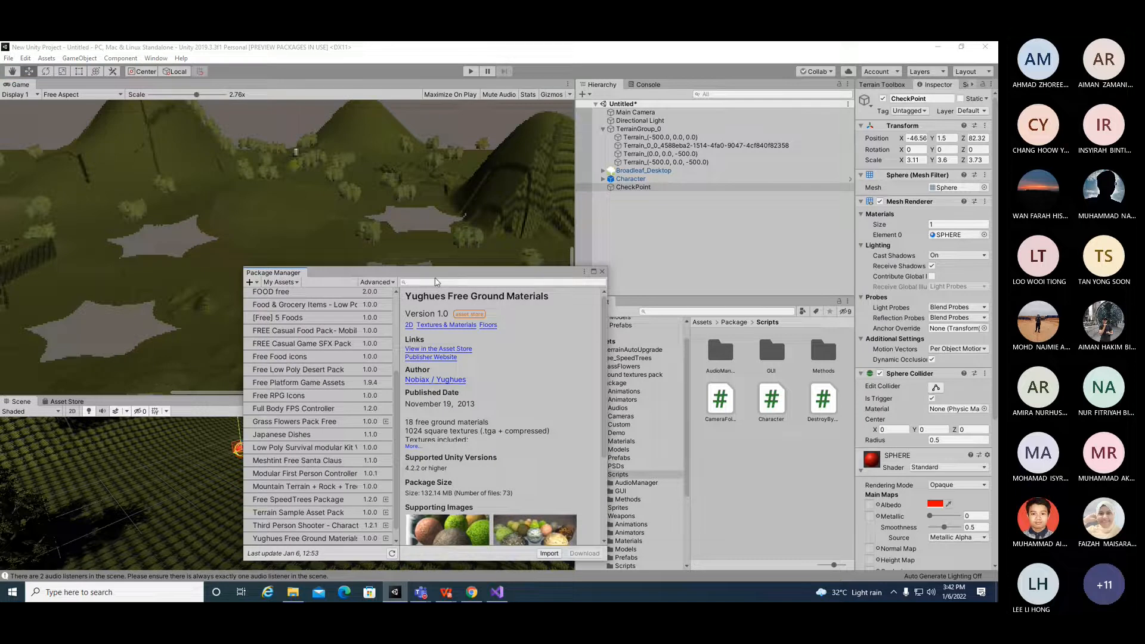
key("r")
left_click(443, 282)
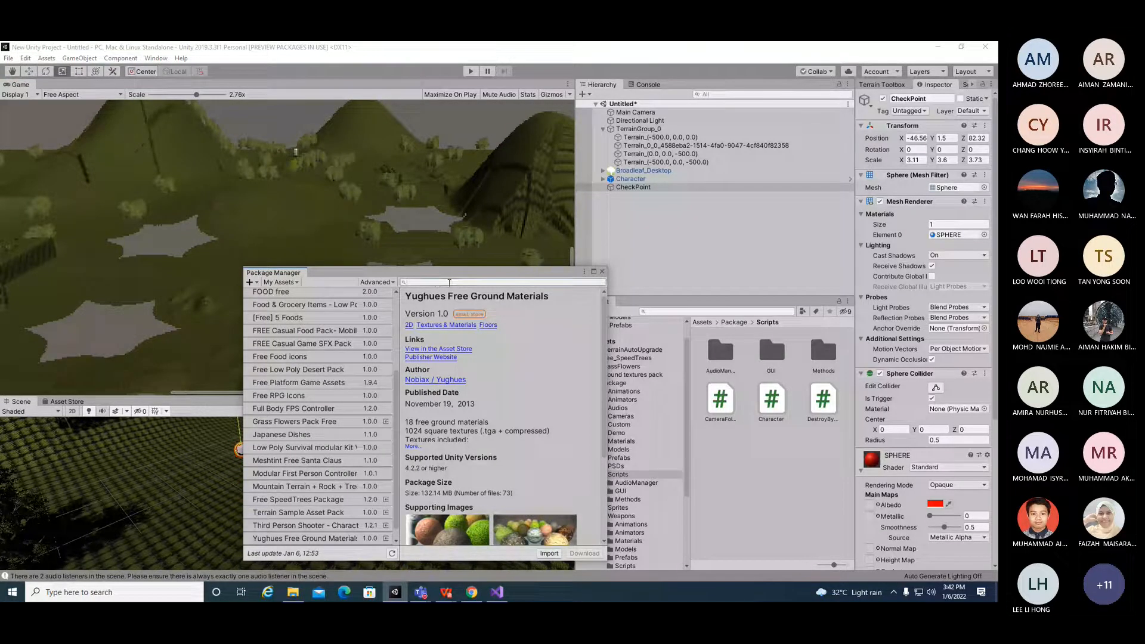
type("character")
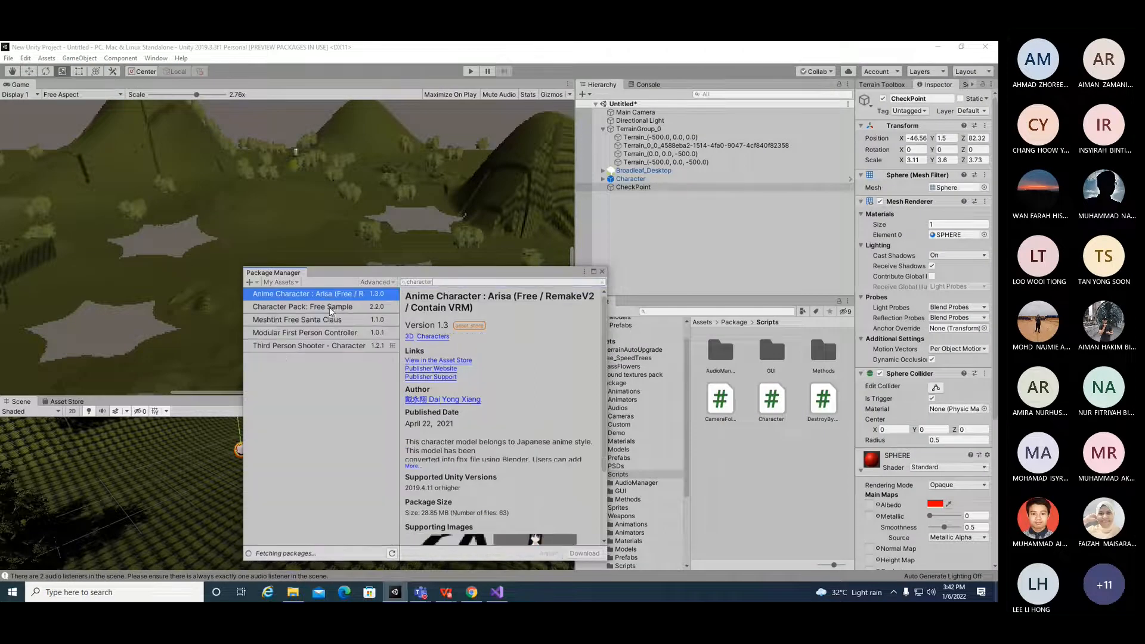
left_click(330, 308)
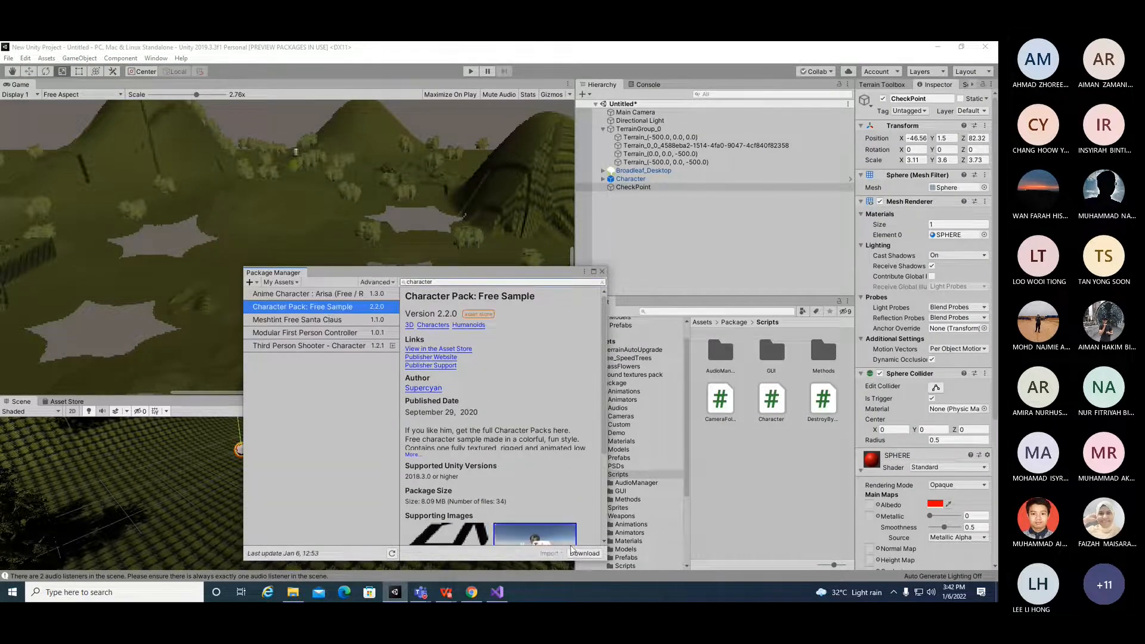
left_click(578, 554)
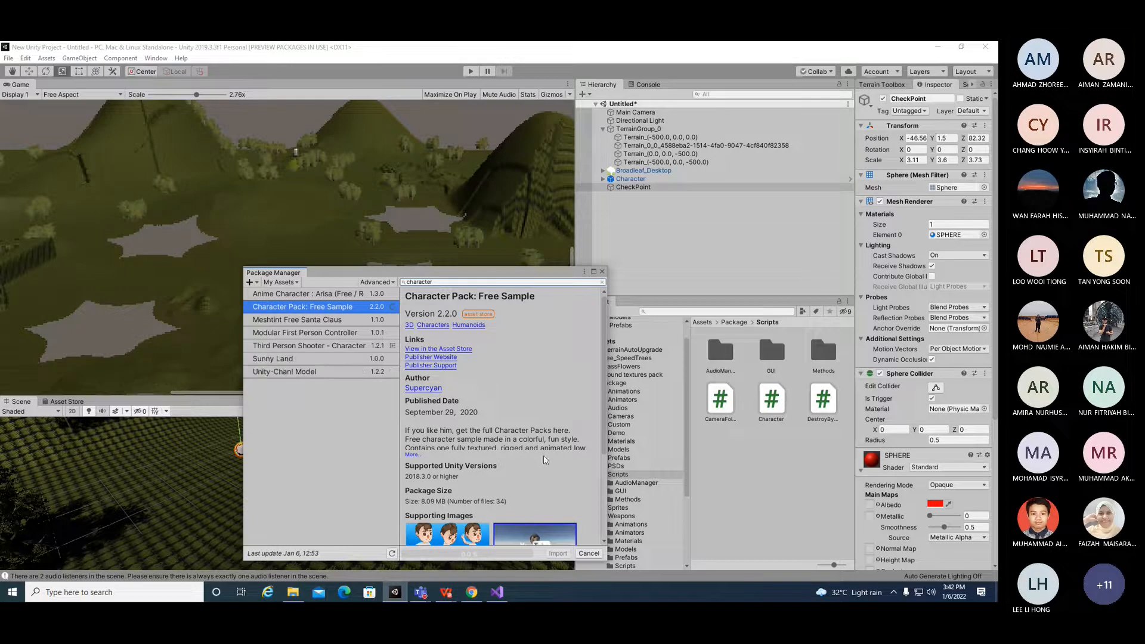
Step: Import all contents of Character Pack: Free Sample into the project
scroll(544, 460, "down", 1)
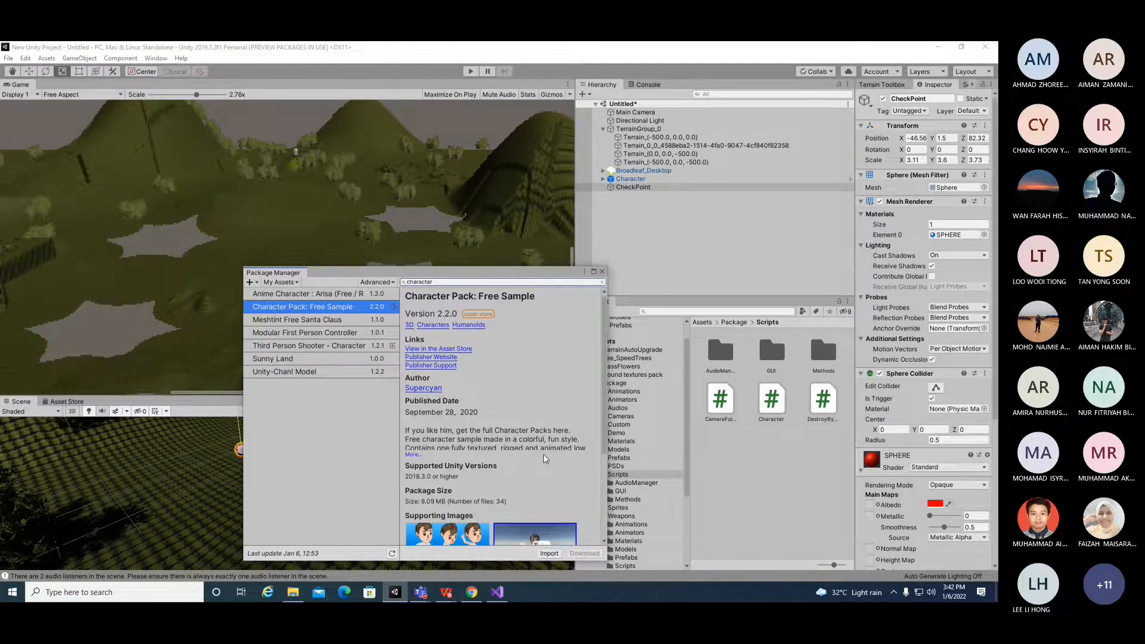
left_click(549, 554)
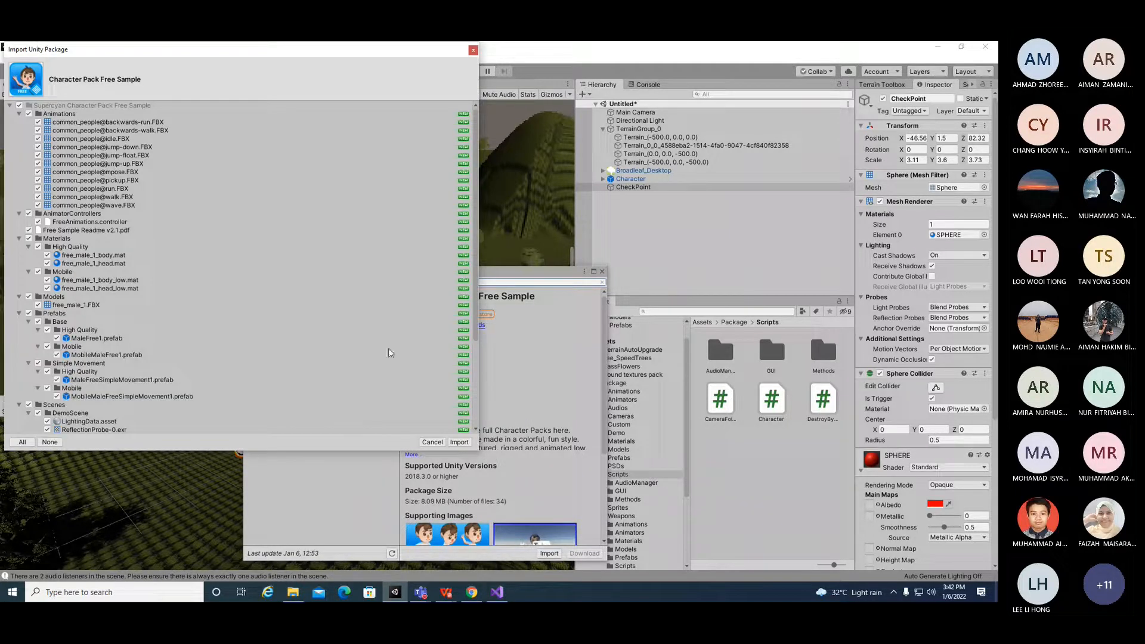
left_click(460, 442)
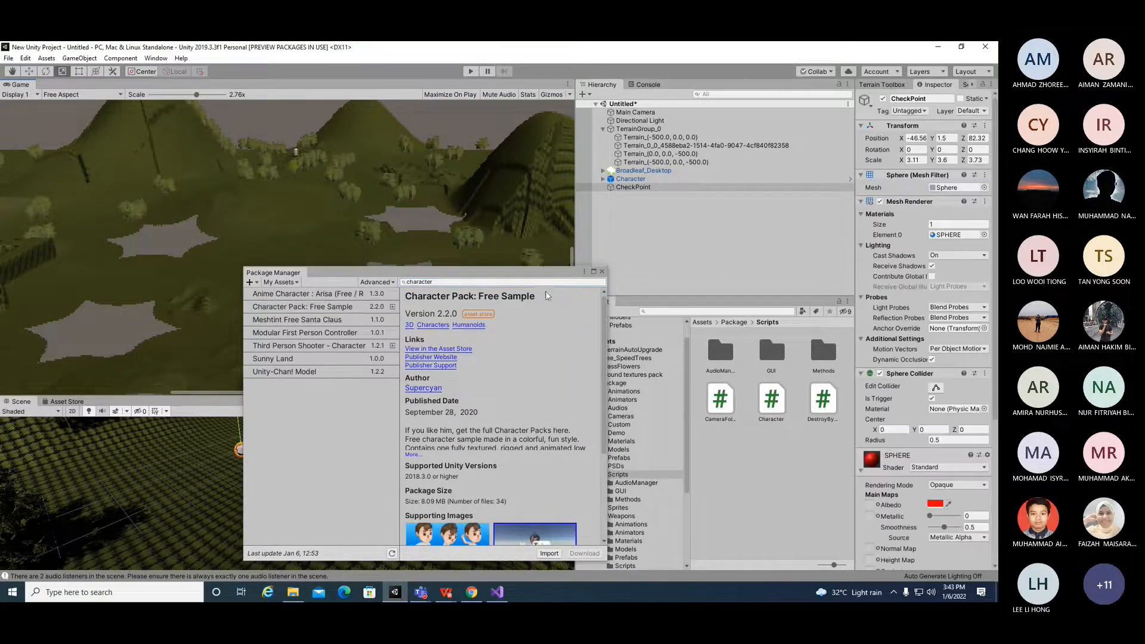
Step: Close Package Manager and open the imported Supercyan Character Pack Free Sample's Prefabs folder in the Project window
left_click_drag(542, 278, 370, 376)
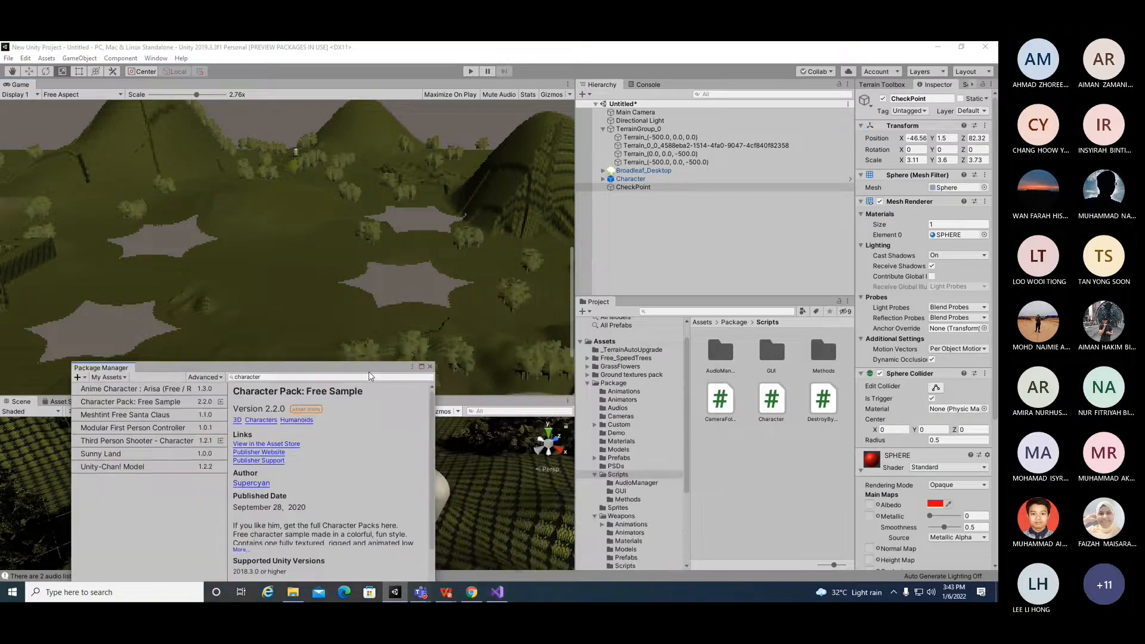
scroll(662, 446, "down", 3)
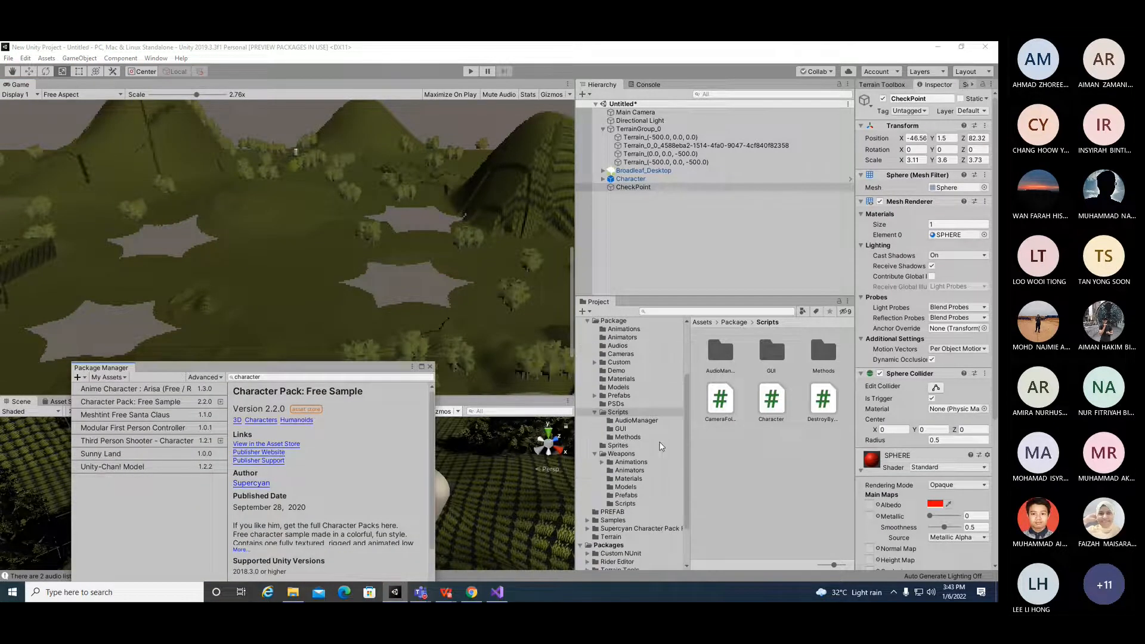
scroll(626, 447, "up", 3)
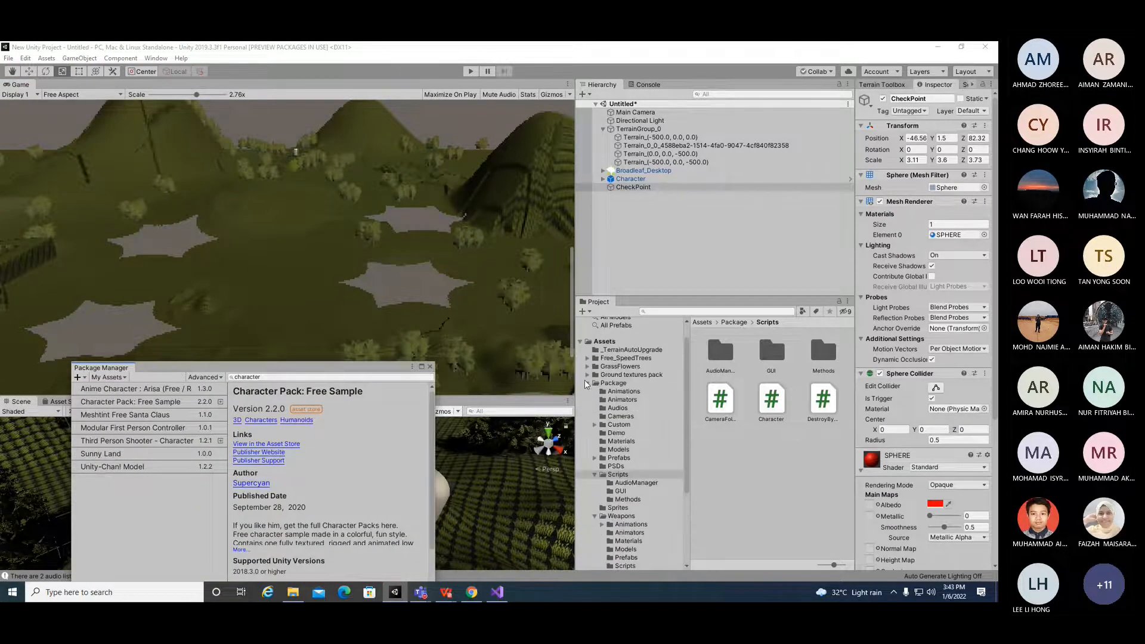
left_click(587, 384)
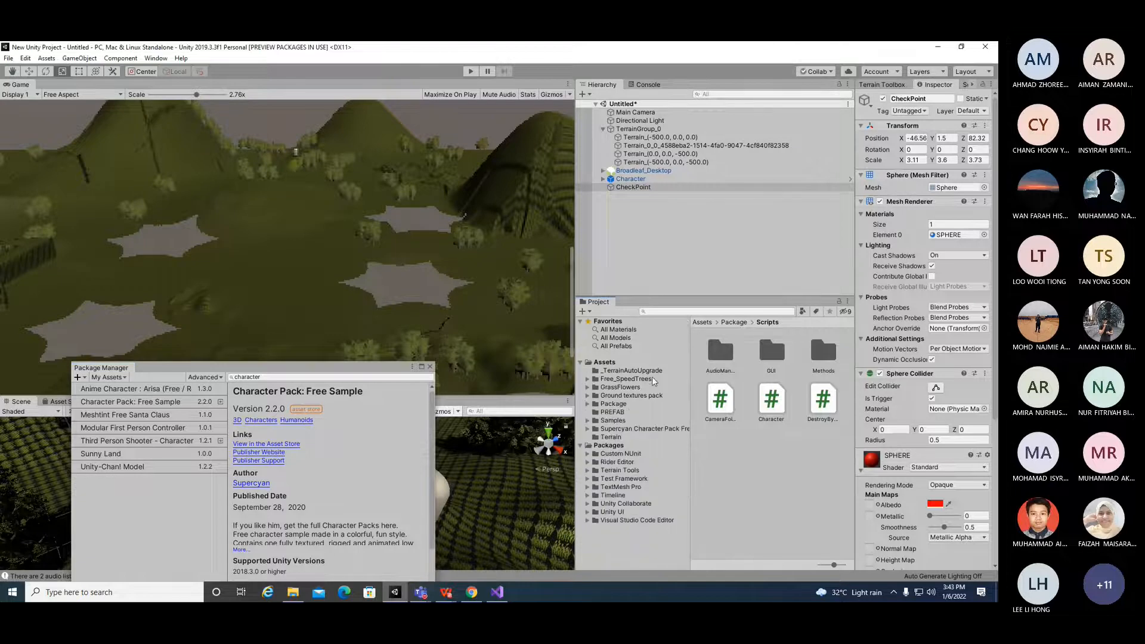
left_click(587, 405)
left_click(588, 405)
left_click(601, 431)
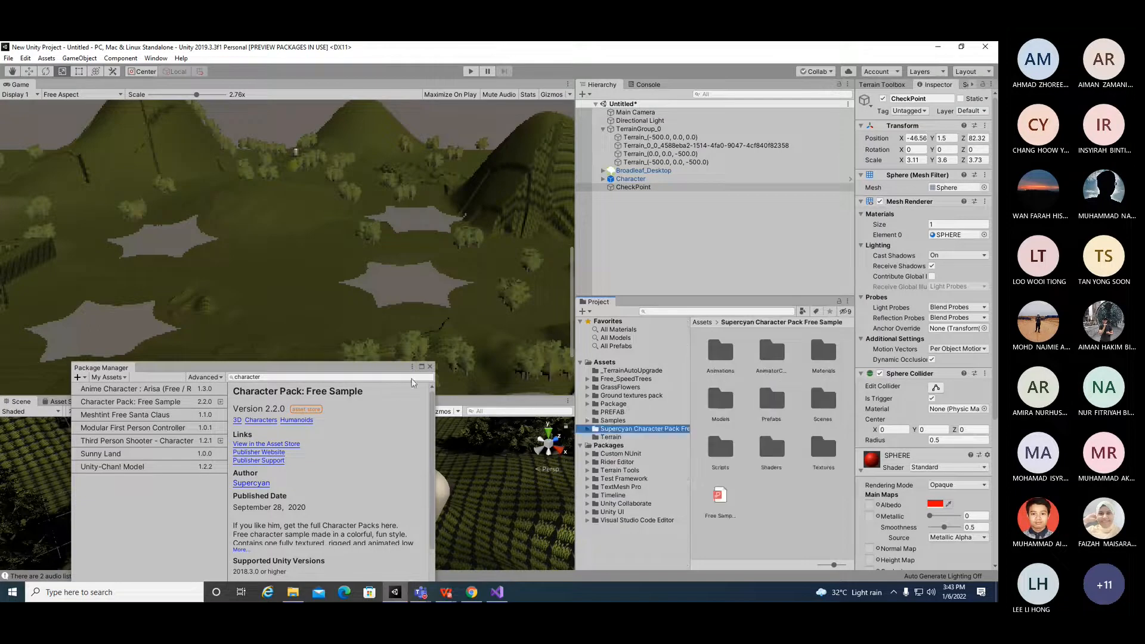
left_click(429, 368)
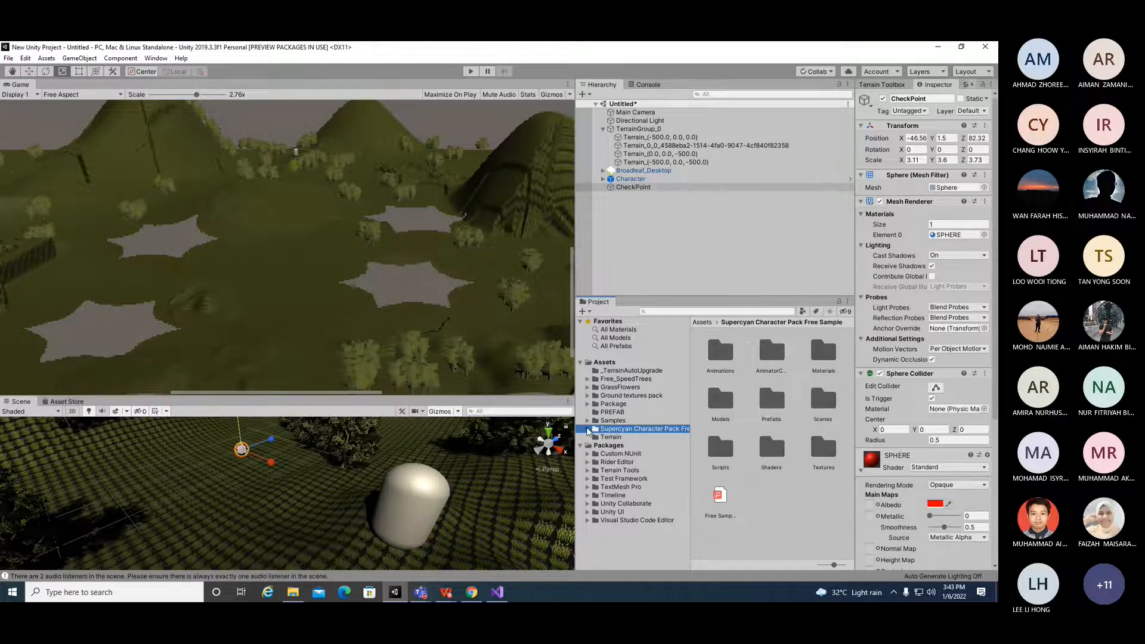
double_click(768, 410)
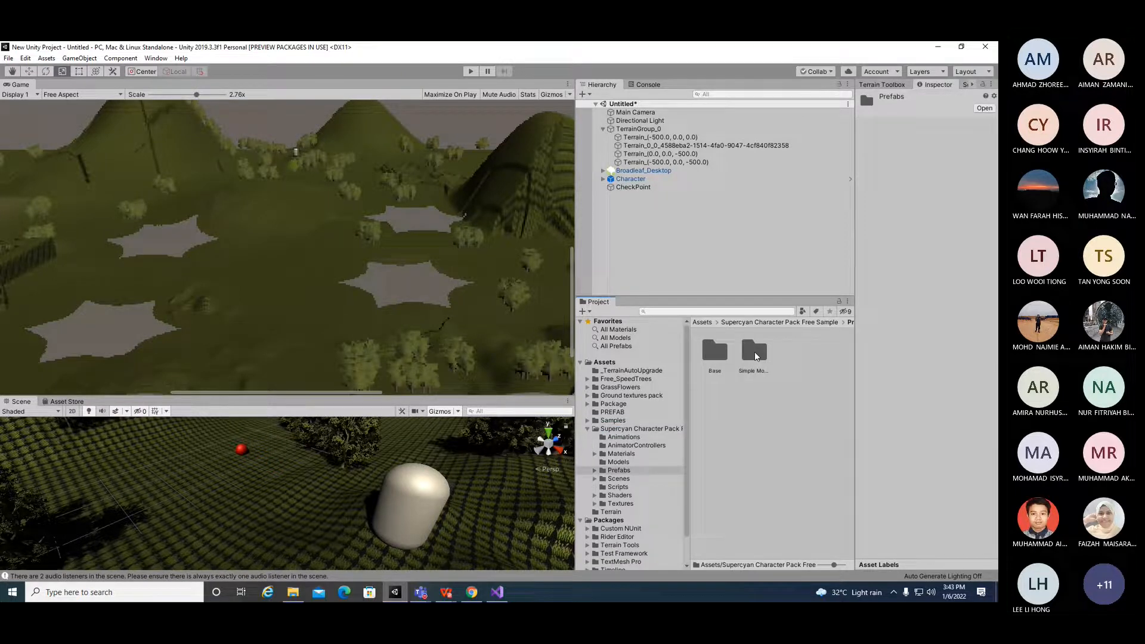
Step: Open the Simple Movement > High Quality prefab folder and place the MaleFreeSimpleMovement prefab into the scene
double_click(755, 356)
double_click(716, 353)
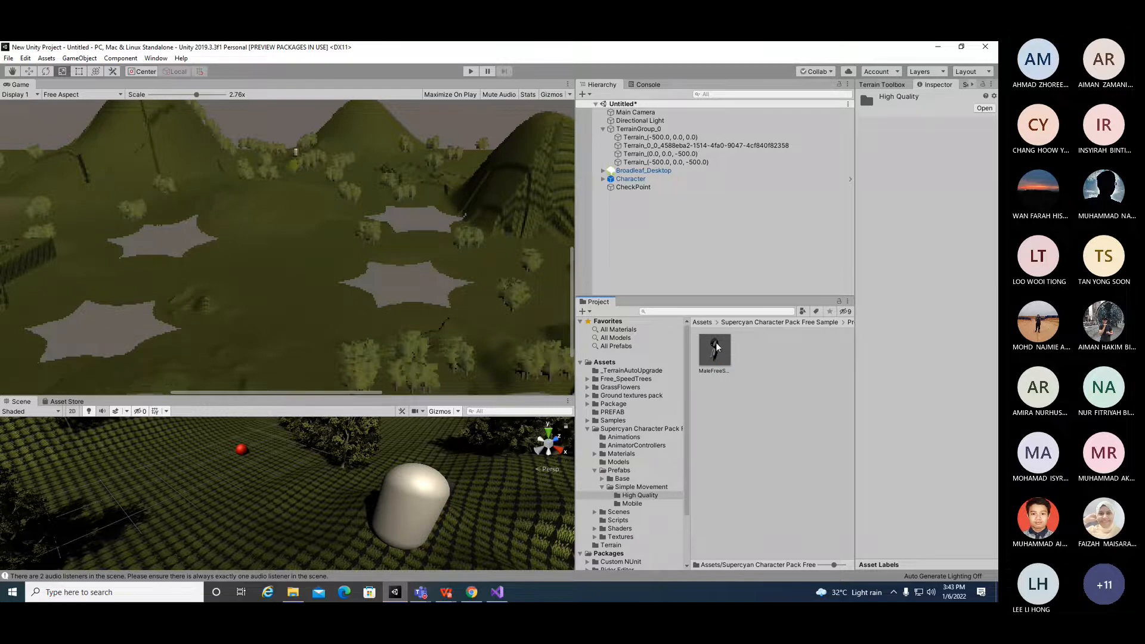
left_click_drag(715, 352, 260, 472)
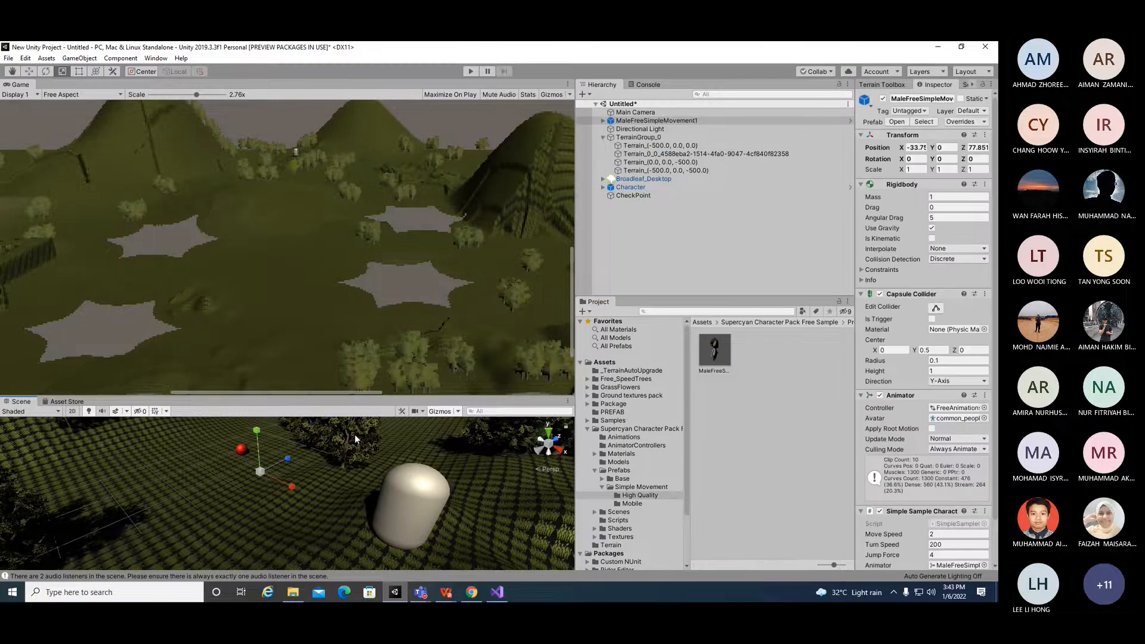
Step: Scale the placed male character up to roughly 16.8 × 14.1 × 20.2
scroll(316, 489, "up", 5)
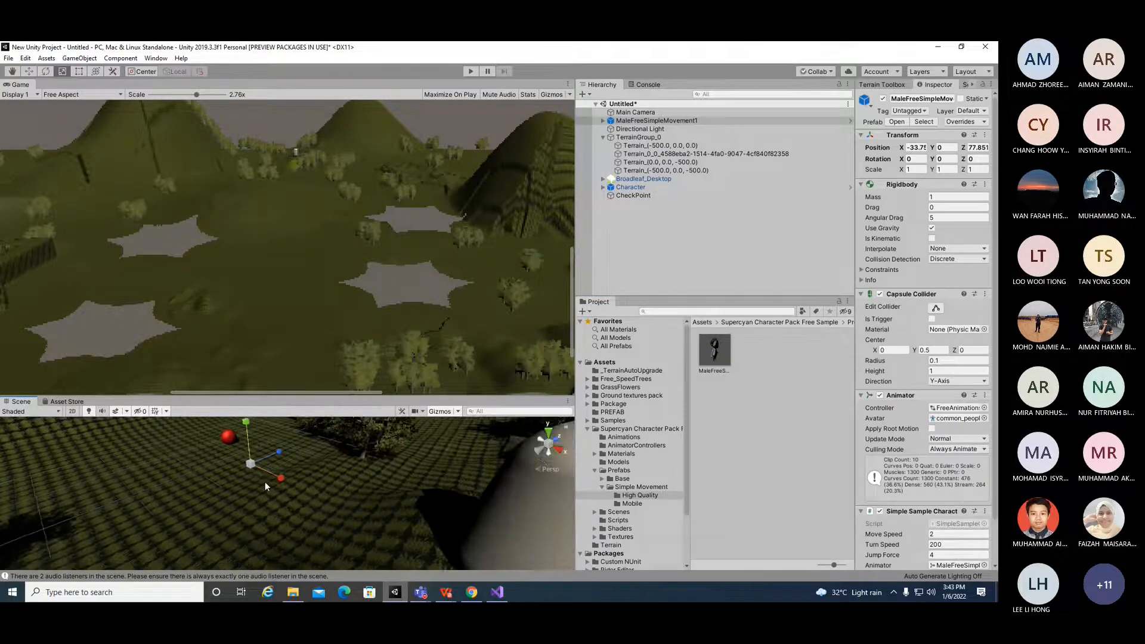
scroll(270, 490, "up", 3)
scroll(275, 489, "down", 5)
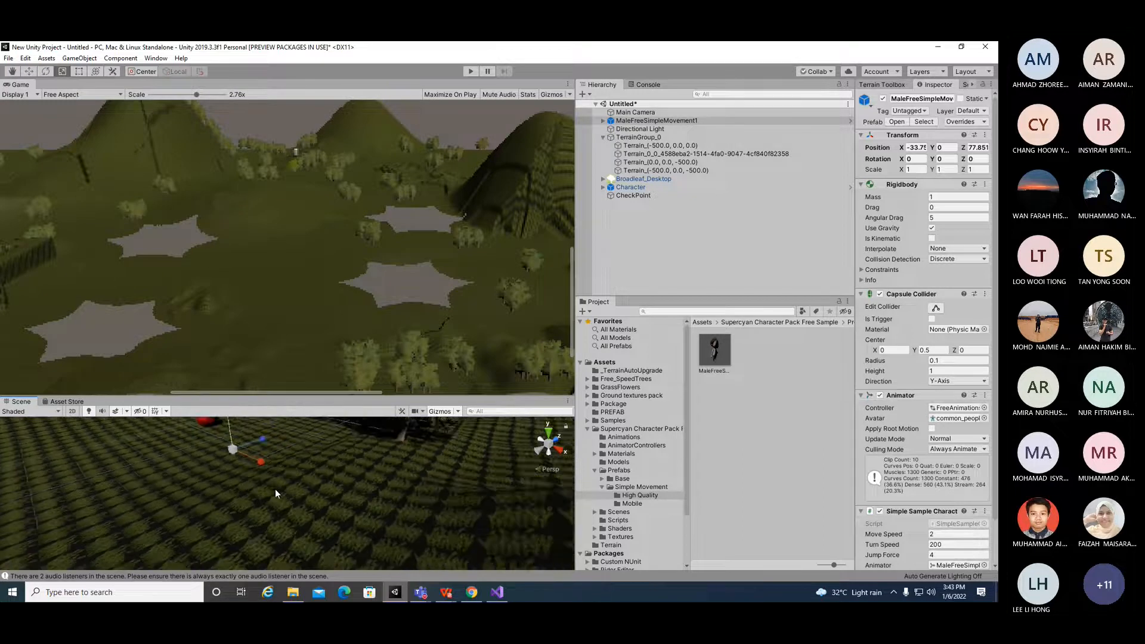
scroll(275, 491, "down", 2)
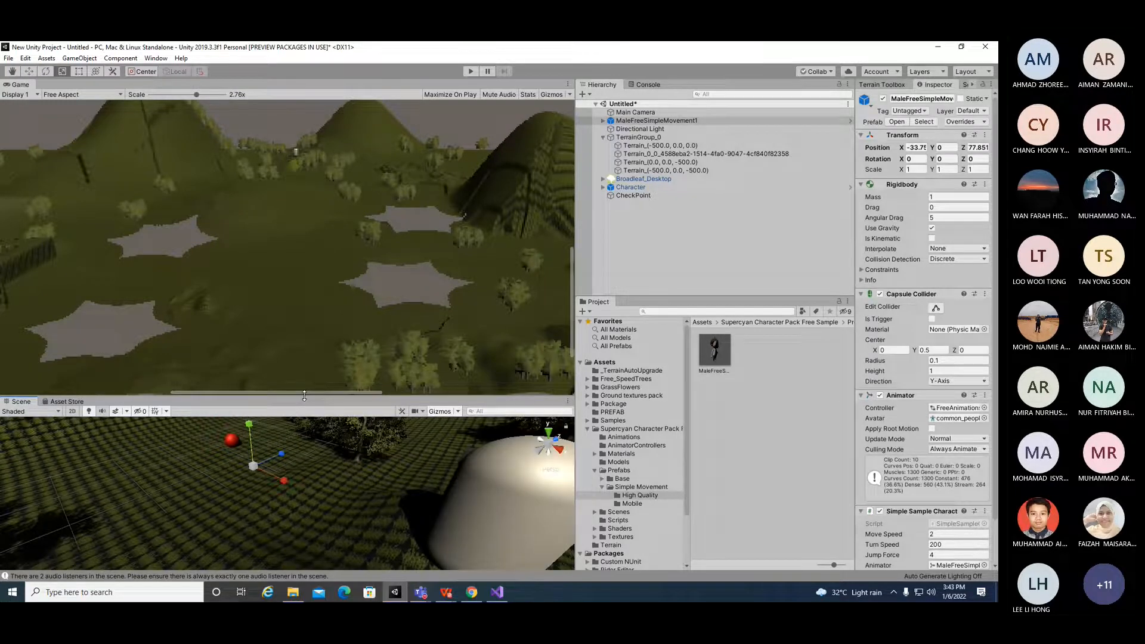
left_click_drag(304, 395, 303, 242)
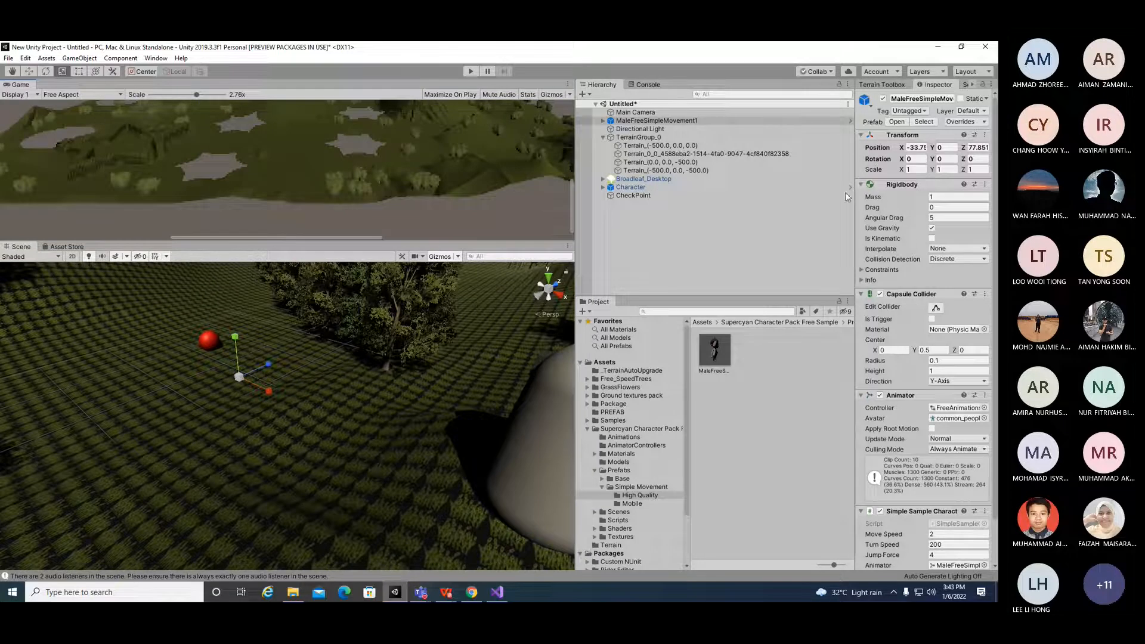
left_click_drag(903, 170, 993, 171)
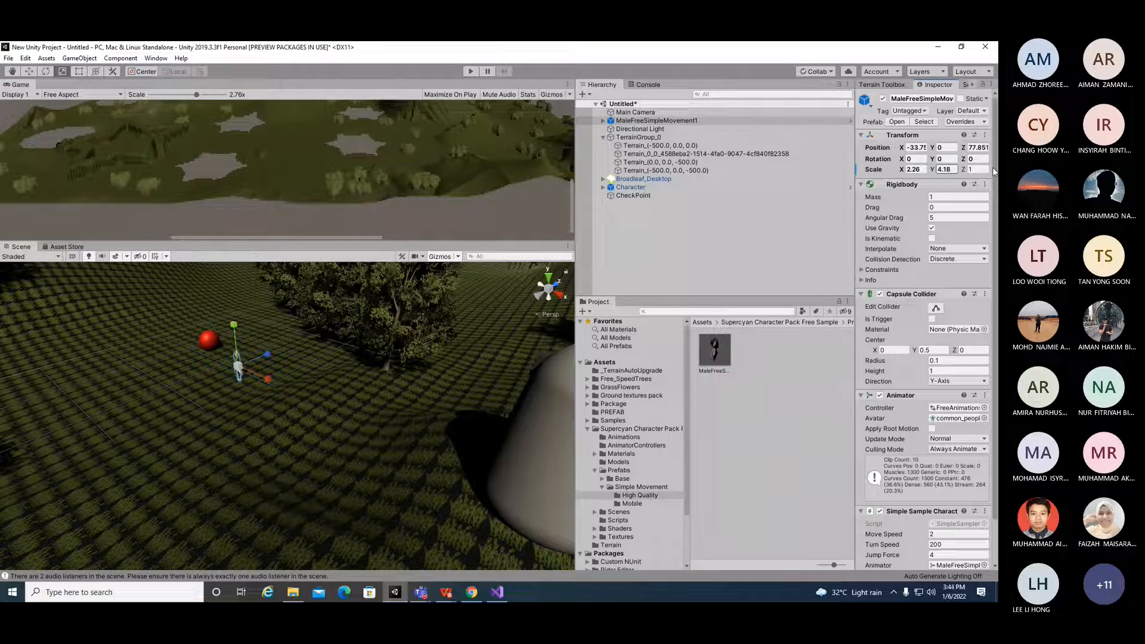
left_click_drag(963, 169, 1006, 171)
left_click_drag(267, 379, 311, 394)
left_click_drag(291, 342, 232, 281)
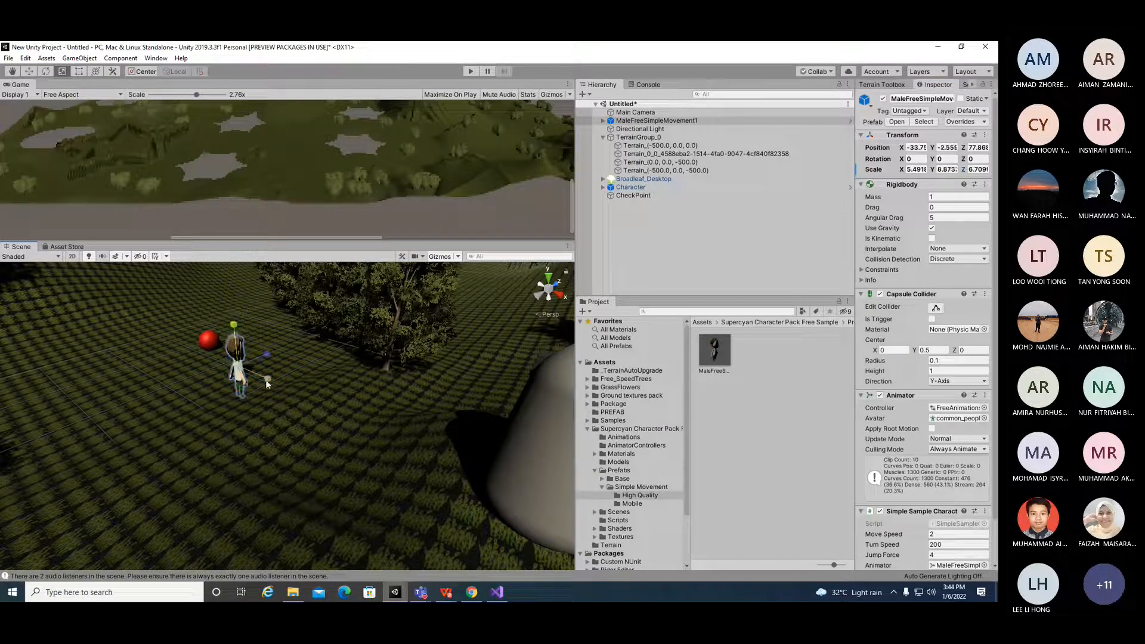
left_click_drag(278, 353, 292, 340)
mouse_move(282, 404)
left_mouse_down("alt")
mouse_move(214, 415)
mouse_move(298, 384)
mouse_move(283, 393)
left_mouse_up("alt")
left_click_drag(301, 315, 305, 289)
left_click_drag(324, 355, 361, 359)
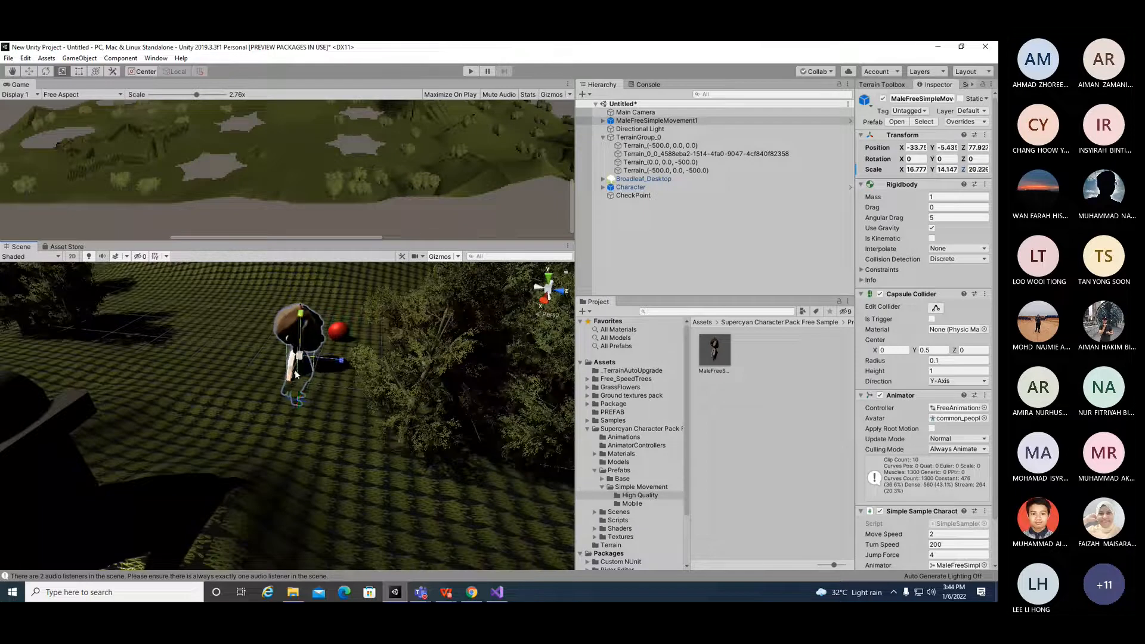
Step: Undo the last change, then reposition the character and rotate it to about 79.4° around Y
left_click_drag(301, 315, 307, 291)
key("ctrl+z")
left_click(29, 71)
left_click_drag(306, 317, 302, 274)
left_click_drag(347, 314, 203, 314)
left_click_drag(318, 365, 107, 350, "alt")
left_click(46, 71)
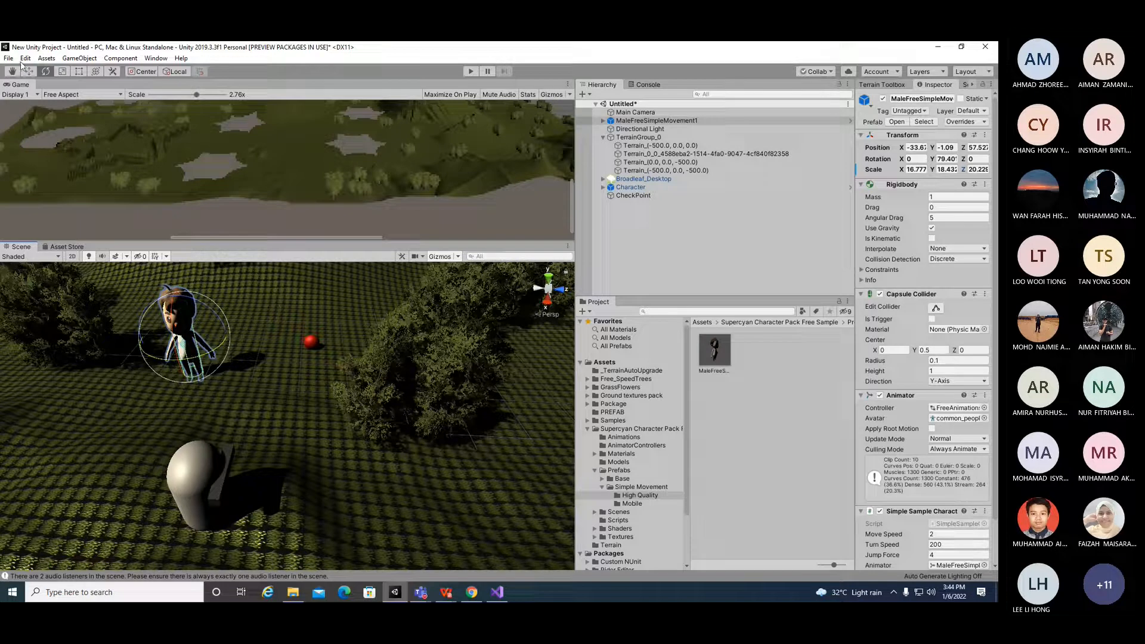
Step: Move the character down onto the terrain surface beside the capsule
left_click(193, 275)
left_click(12, 72)
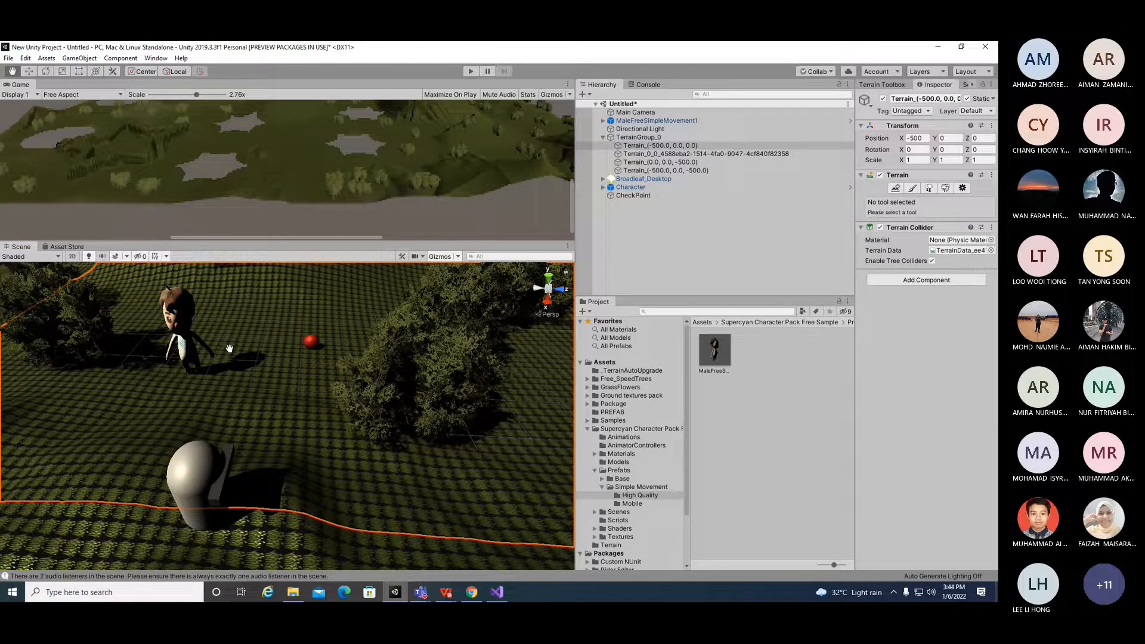
left_click_drag(250, 367, 315, 311, "alt")
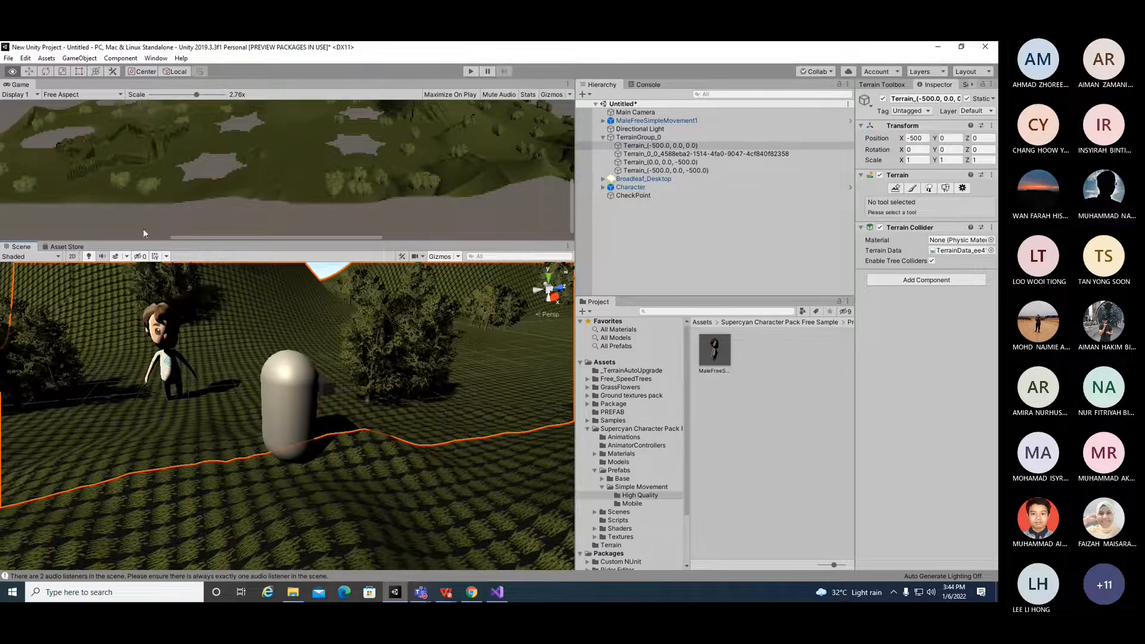
left_click(172, 338)
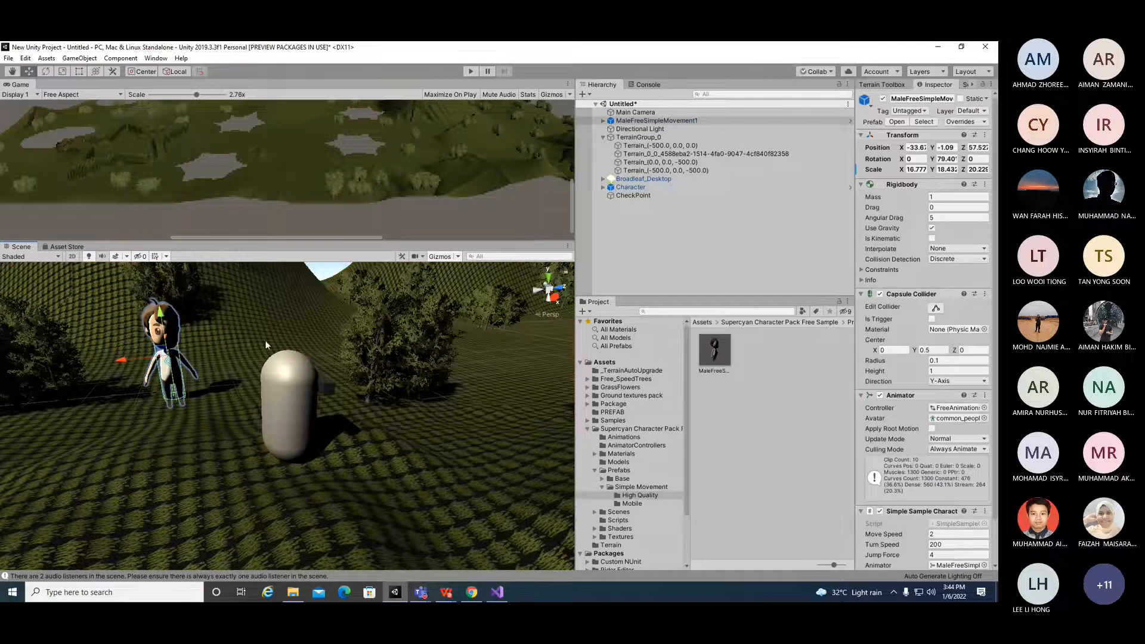
left_click_drag(128, 361, 143, 309)
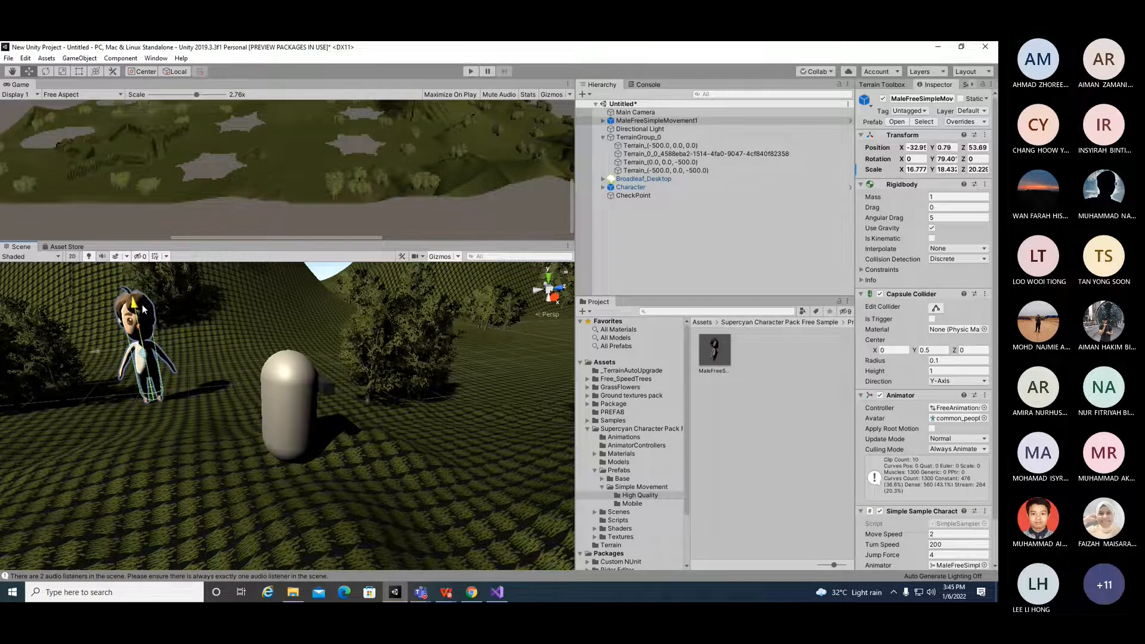
Step: Check the character's placement in the scene and enter Play mode to test it
scroll(170, 372, "up", 2)
scroll(170, 372, "down", 7)
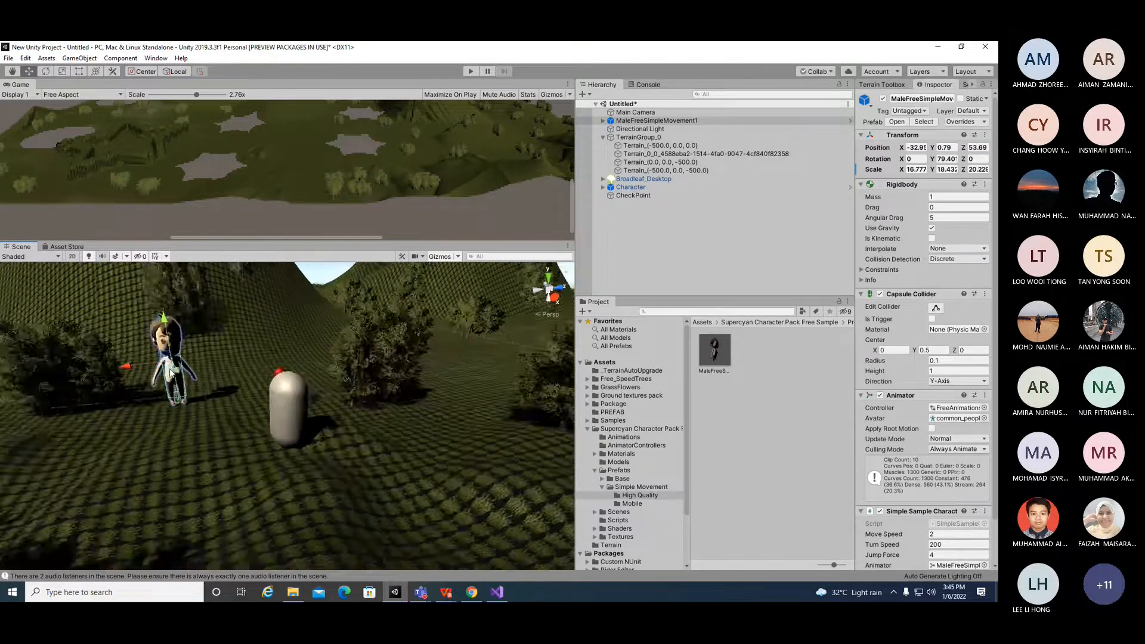
scroll(170, 371, "down", 3)
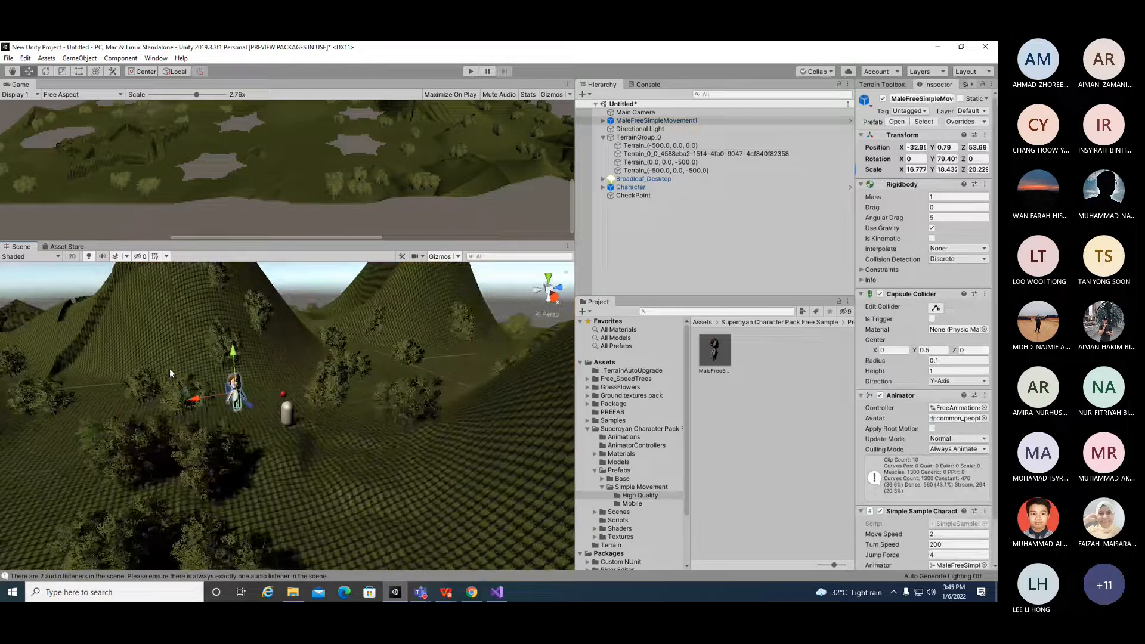
scroll(169, 368, "up", 2)
scroll(256, 395, "up", 2)
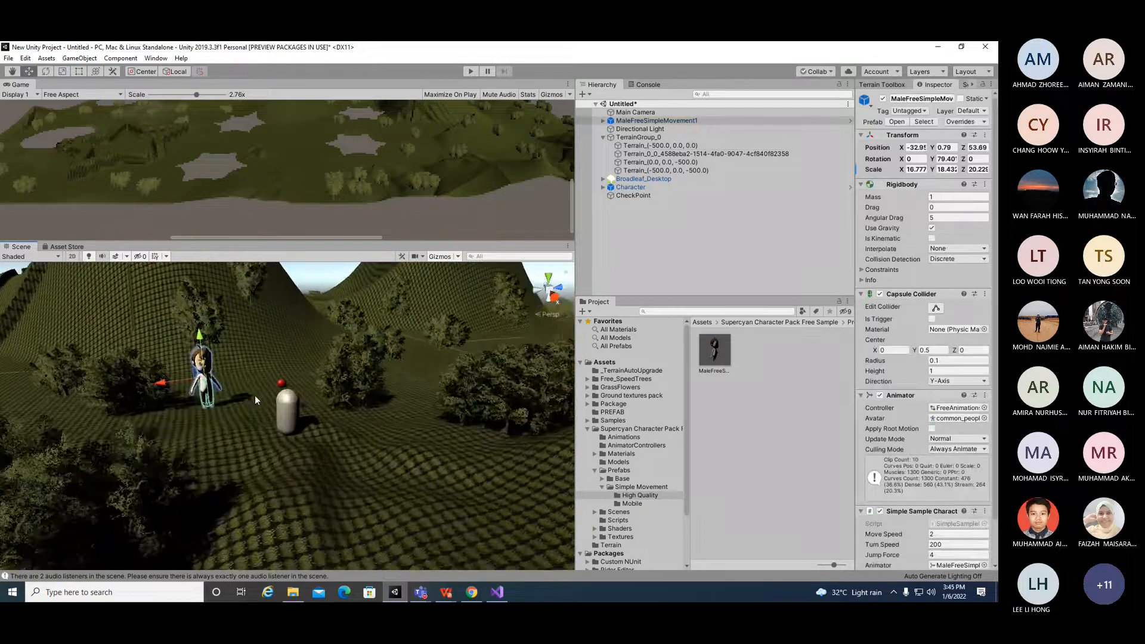
left_click(269, 341)
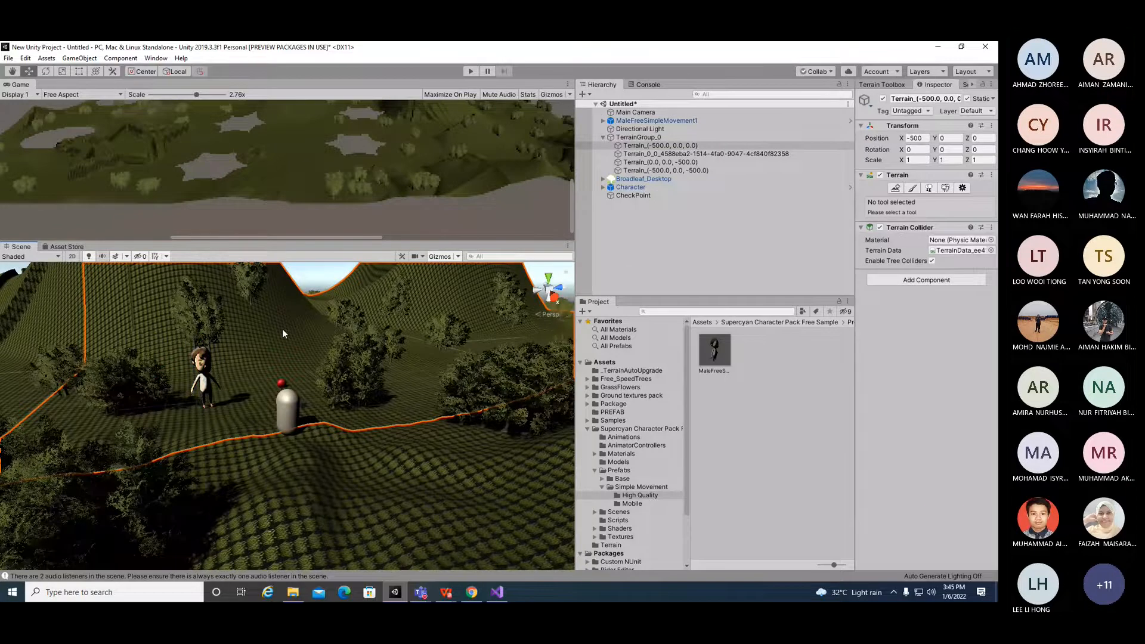
left_click(208, 377)
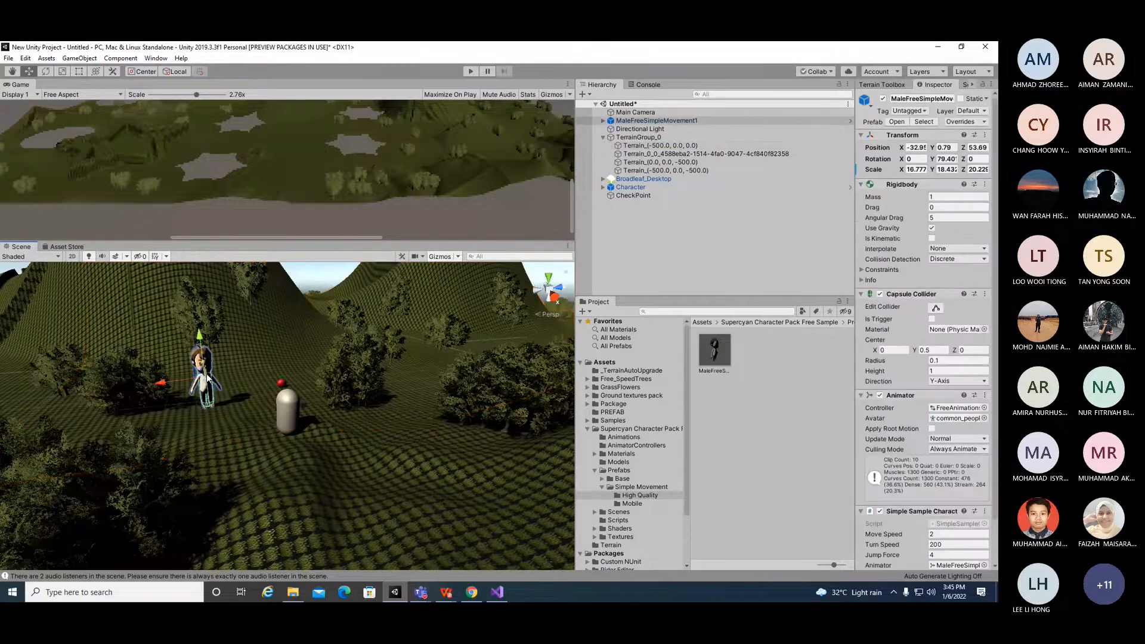
left_click(270, 342)
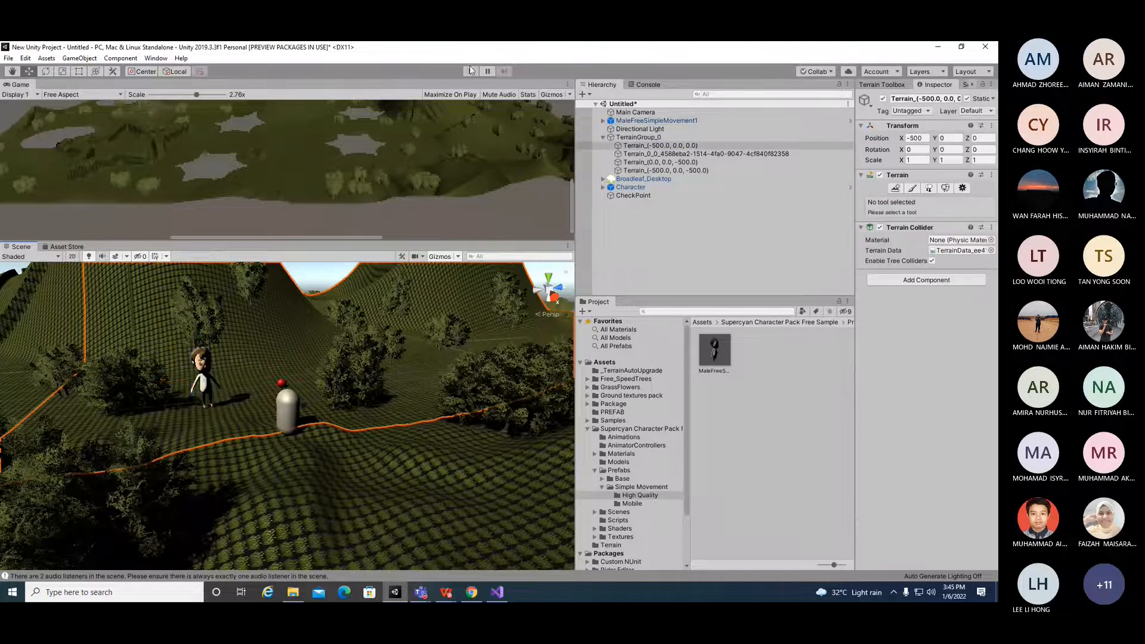
left_click(471, 72)
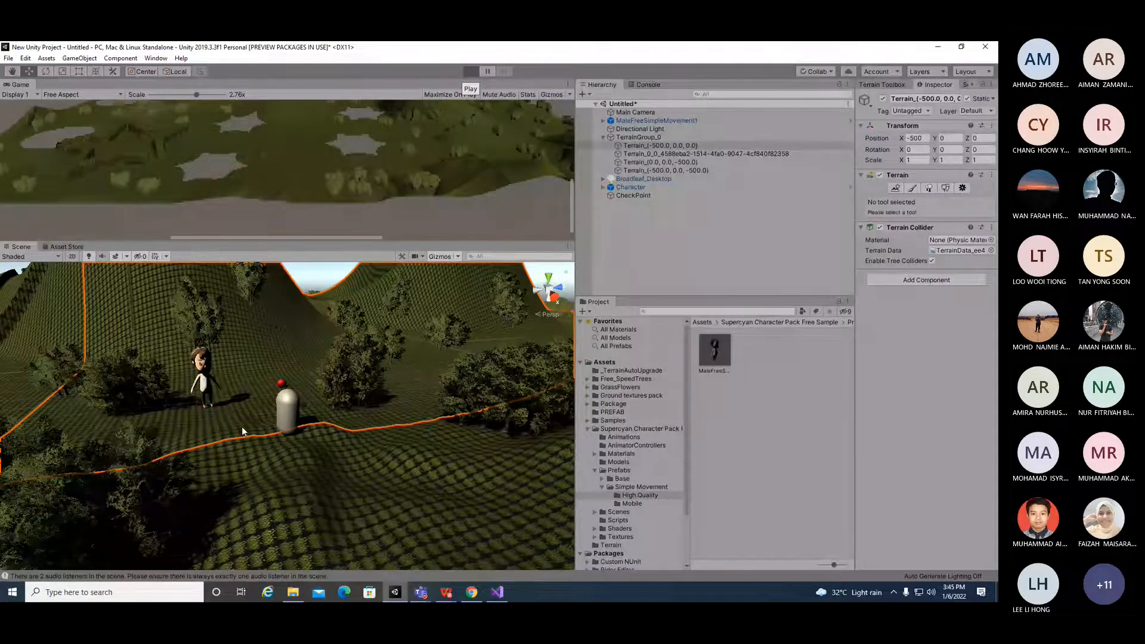
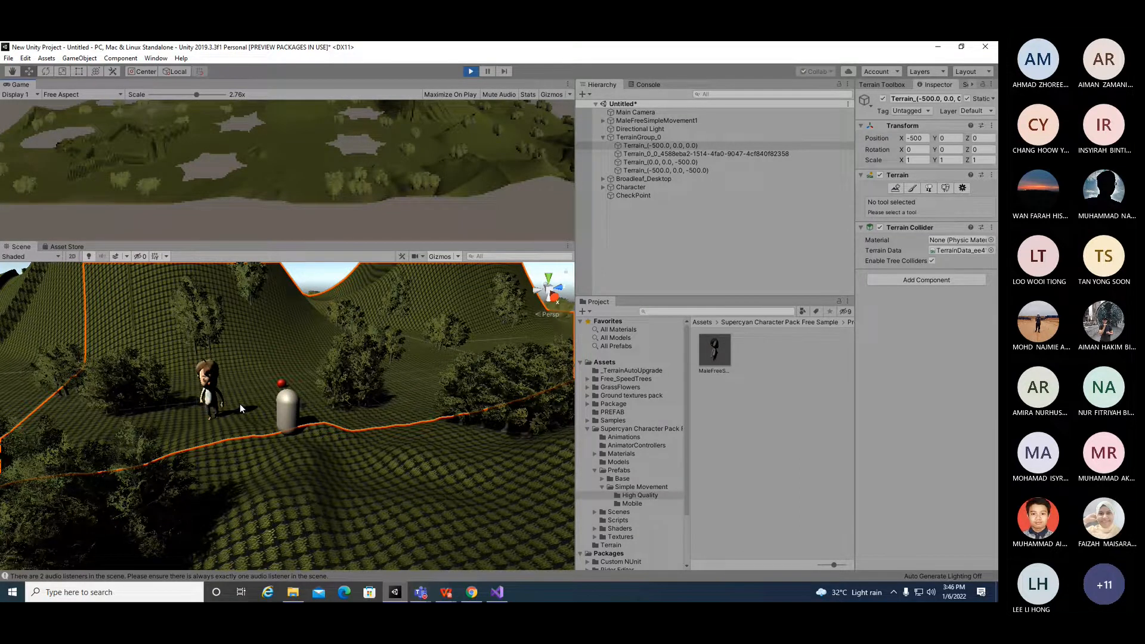
Step: Zoom in on the scene and select the character model
scroll(241, 403, "up", 2)
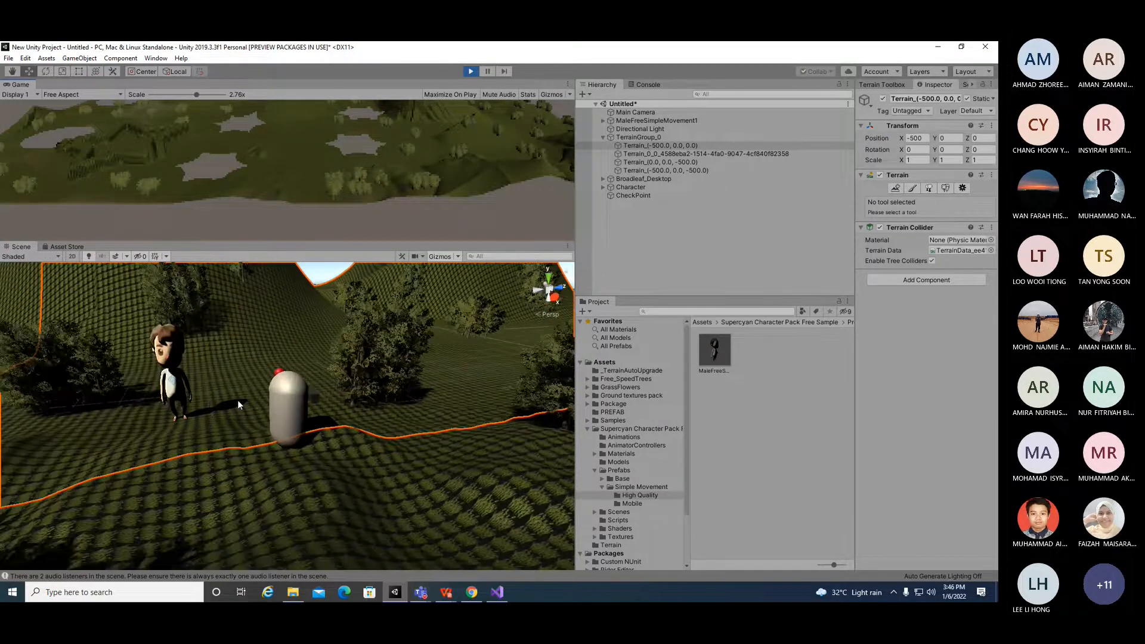
mouse_move(251, 420)
left_mouse_down("alt")
mouse_move(222, 446)
mouse_move(390, 409)
mouse_move(251, 420)
left_mouse_up("alt")
left_click(244, 418)
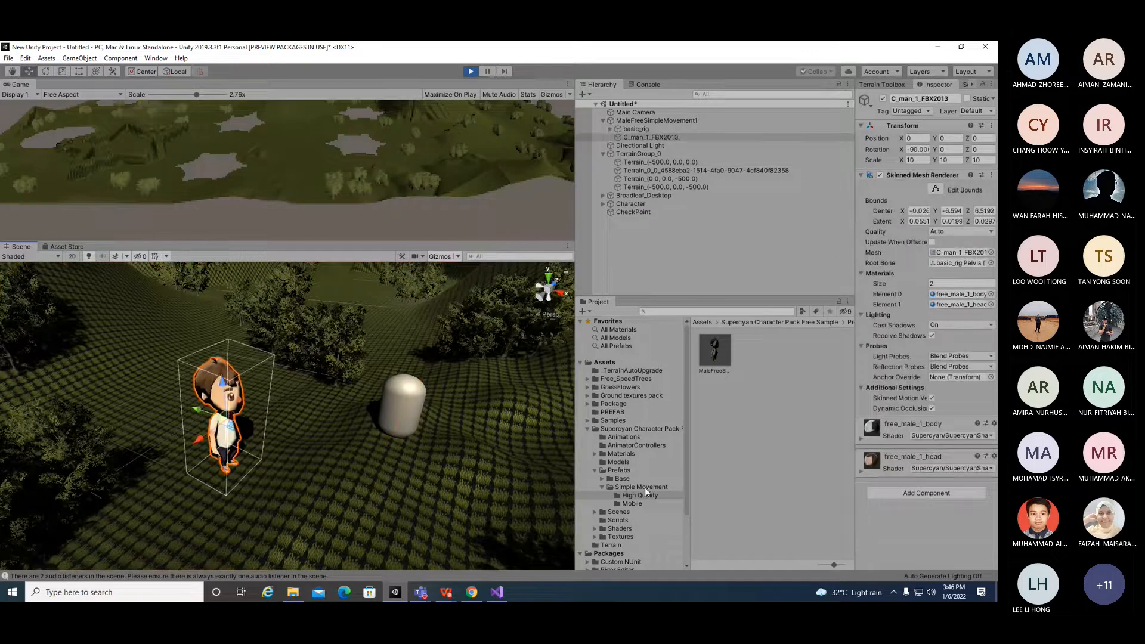
Step: Open the character pack's Scripts folder and preview the SimpleSampleCharacterControl script
left_click(624, 520)
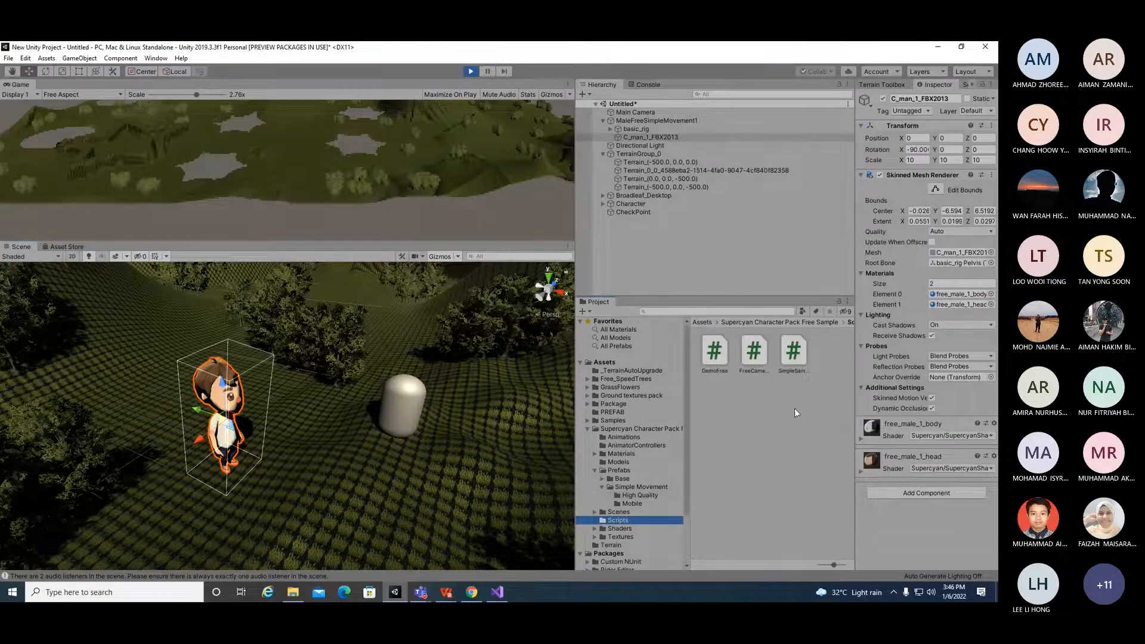
left_click(792, 355)
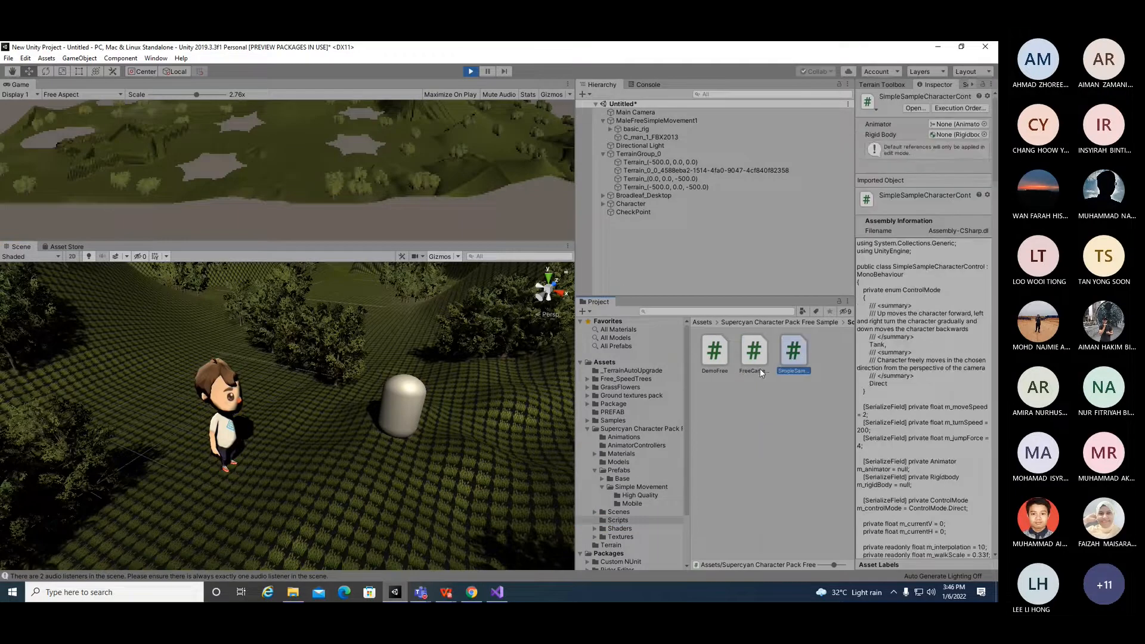
left_click(760, 368)
left_click(792, 363)
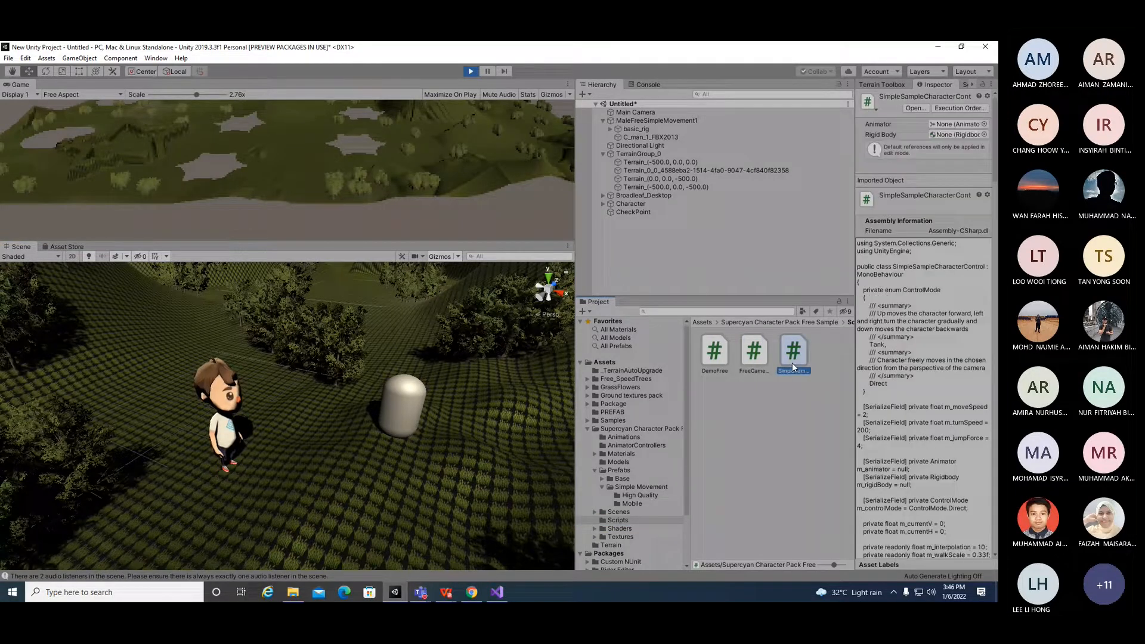
left_click(234, 420)
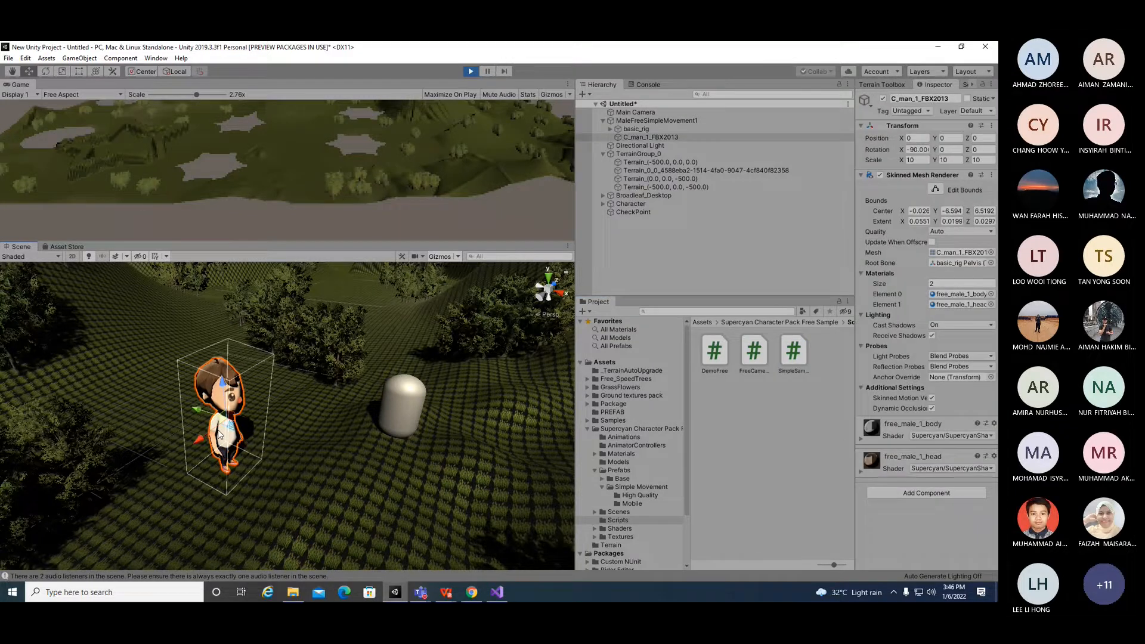
left_click(317, 428)
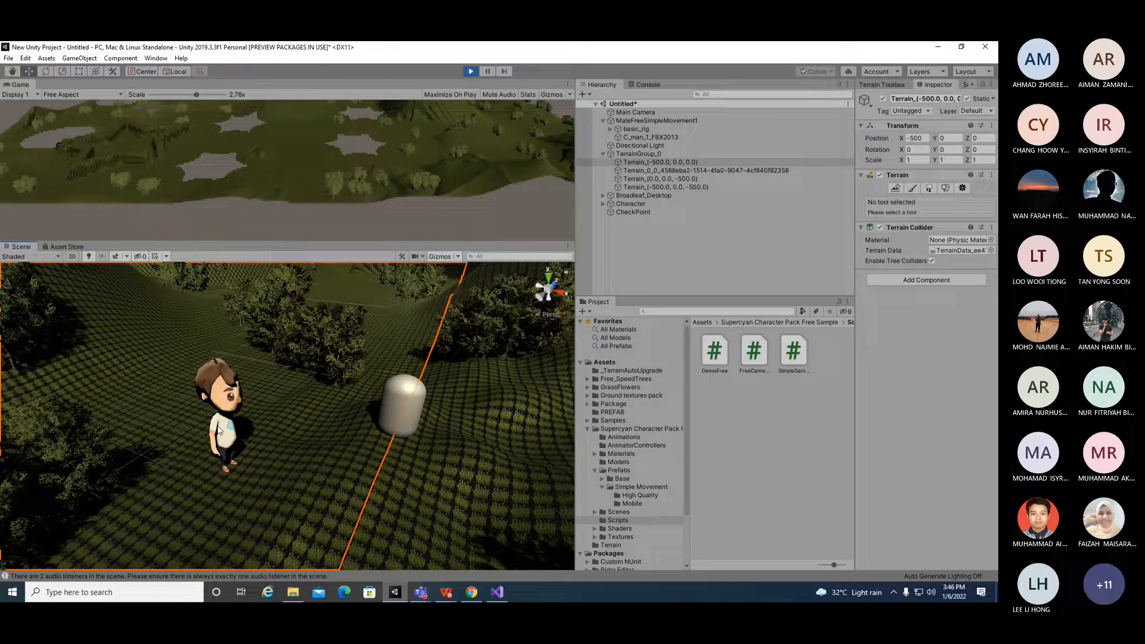
left_click_drag(267, 424, 416, 372, "alt")
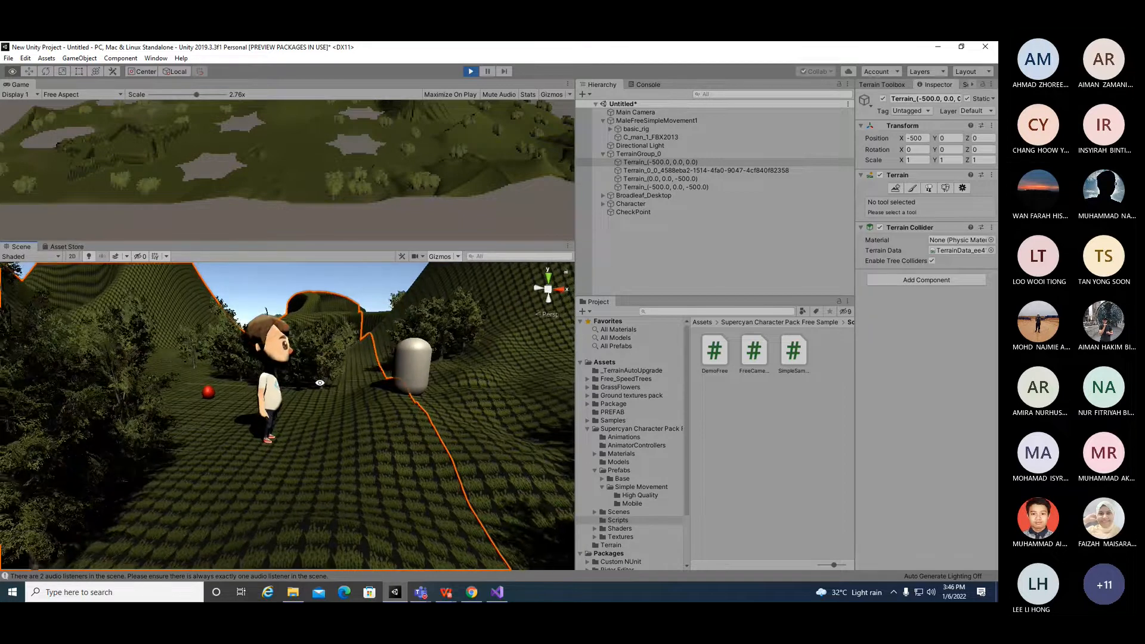
Step: Read through the FreeCameraLogic and SimpleSampleCharacterControl script code in the inspector
left_click(744, 372)
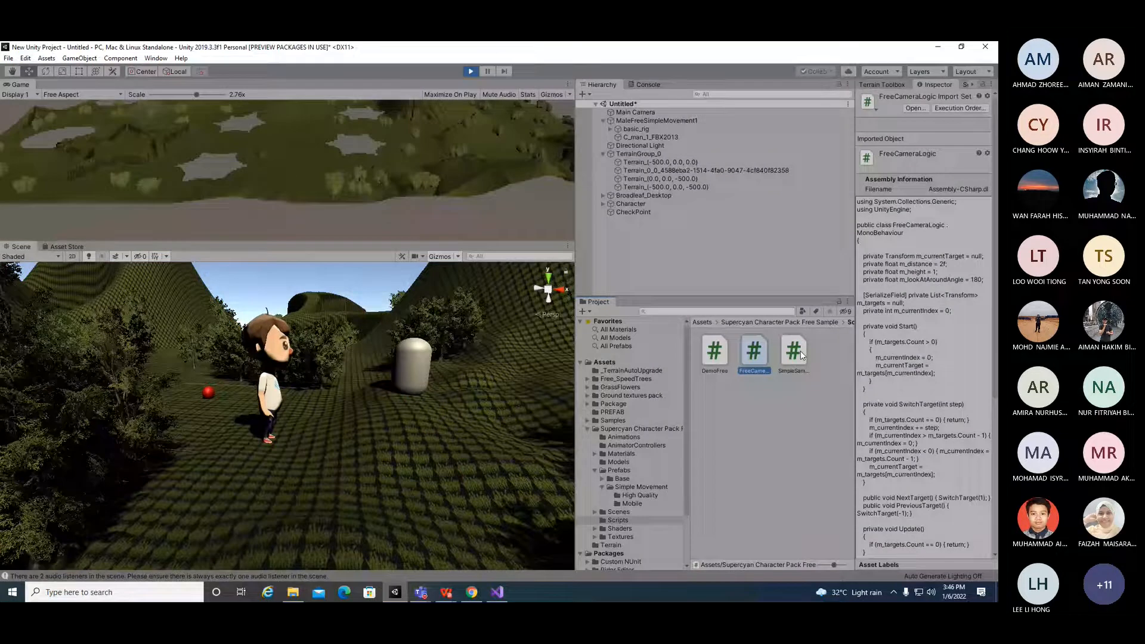
scroll(932, 478, "down", 7)
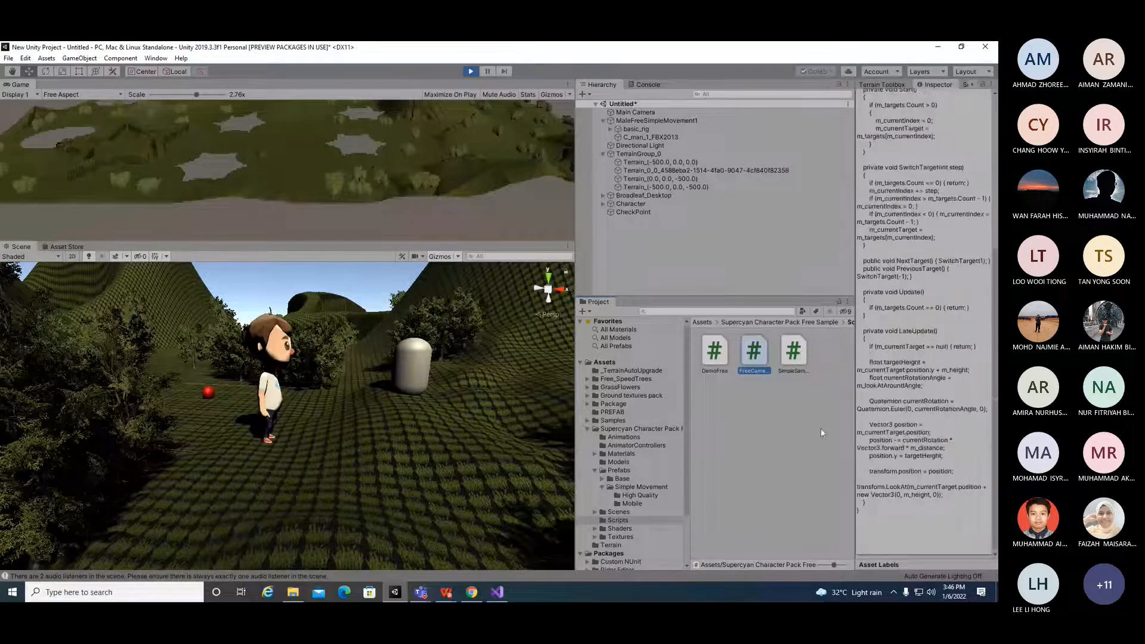
left_click(794, 353)
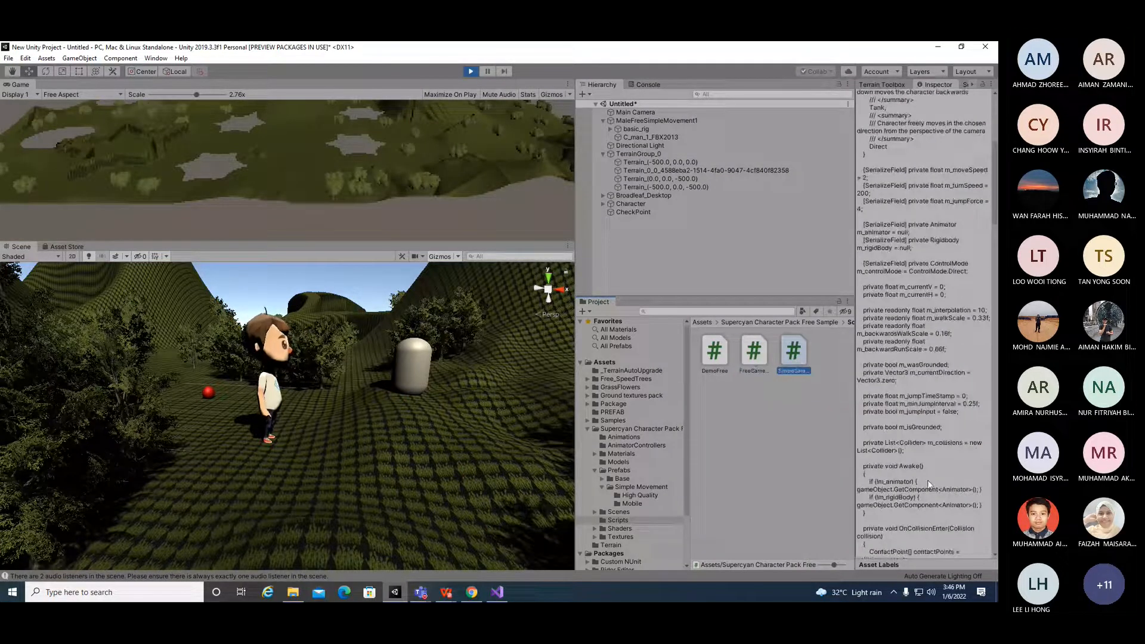
scroll(928, 483, "up", 5)
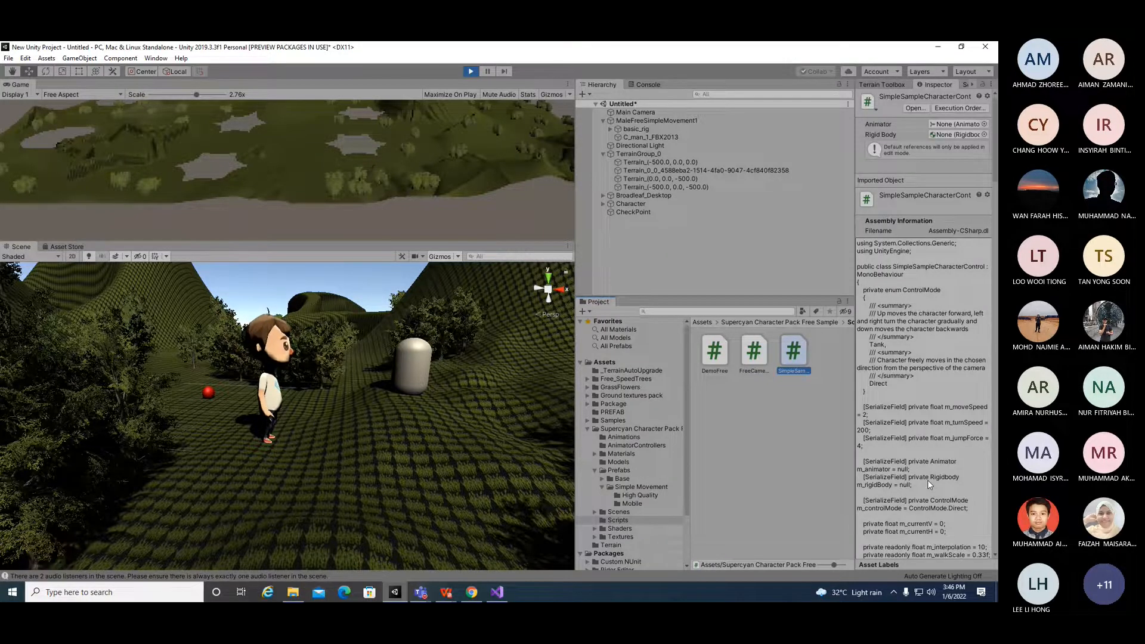
scroll(928, 481, "down", 15)
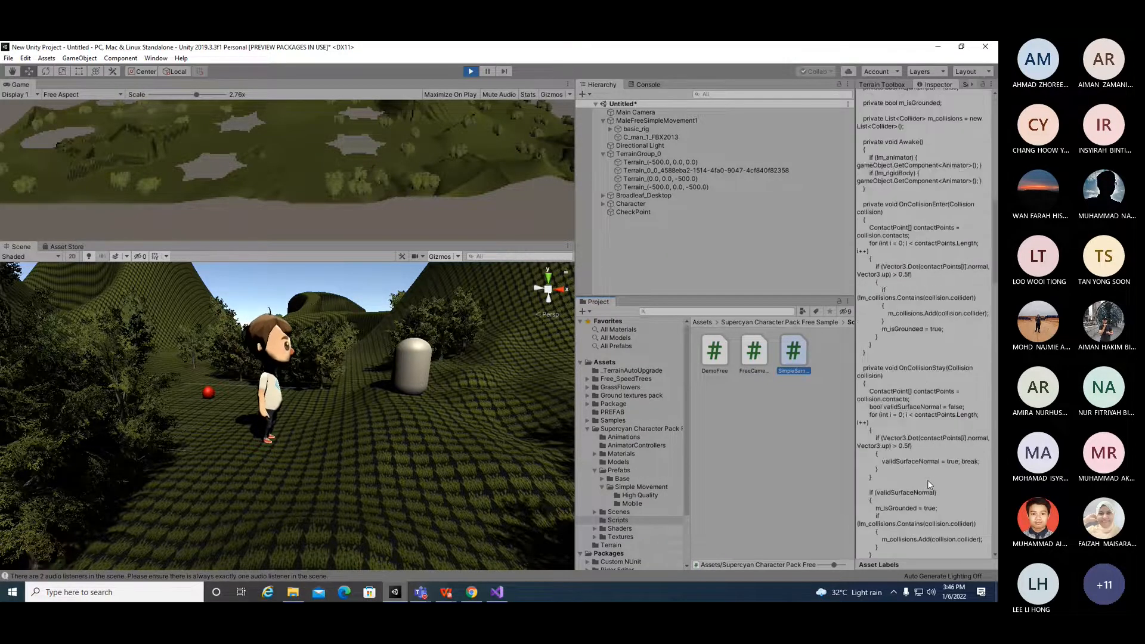
scroll(926, 479, "up", 3)
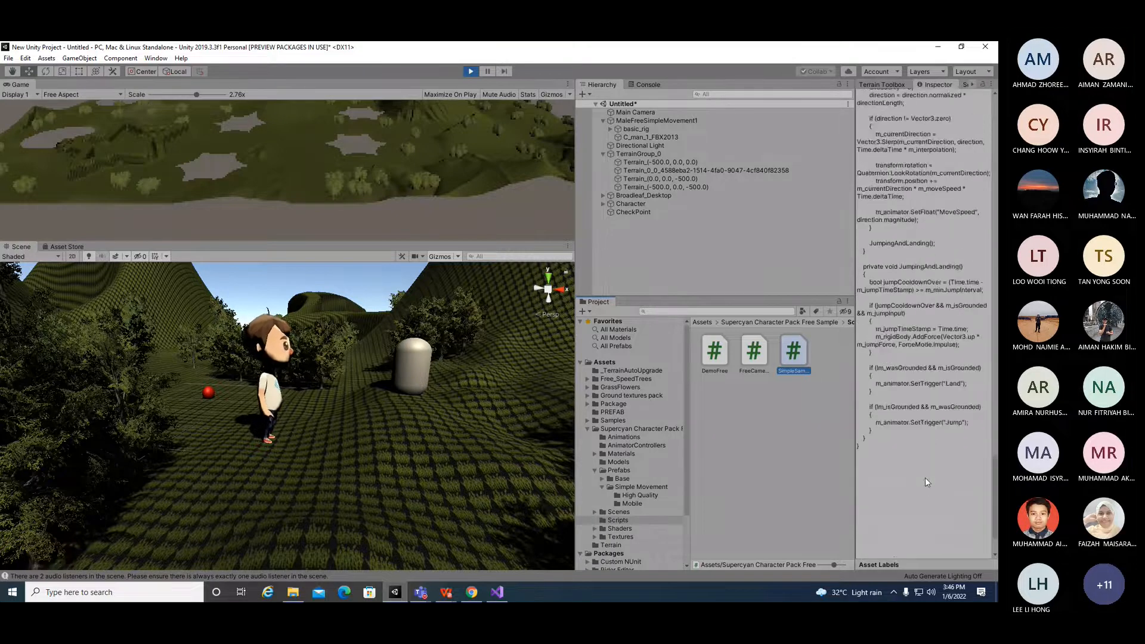
scroll(925, 477, "up", 12)
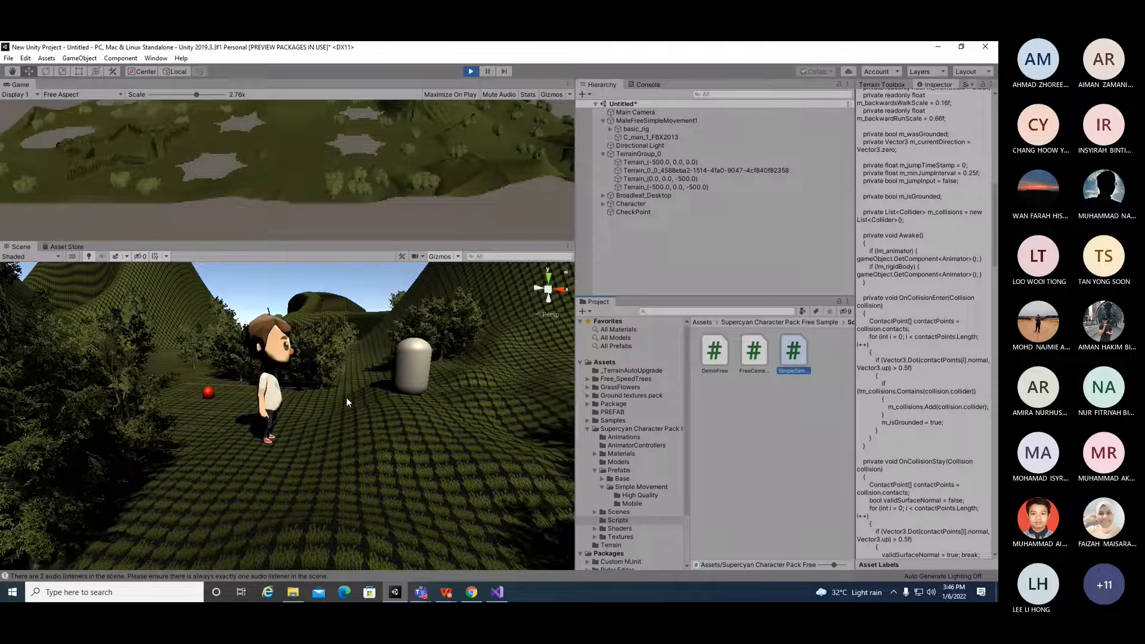
key("Left")
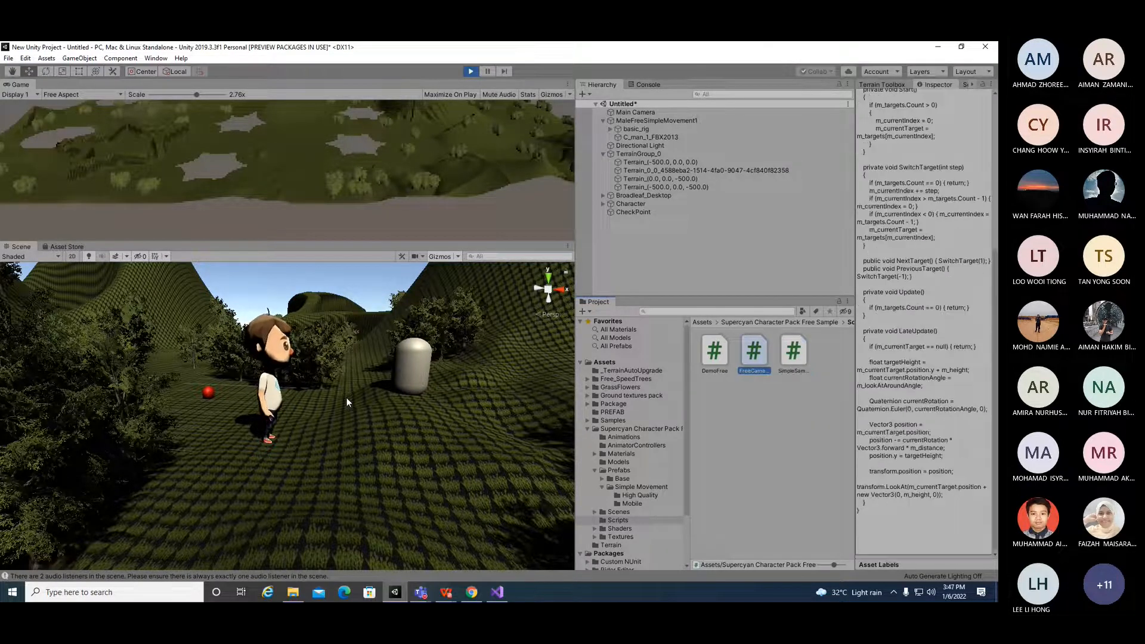
Step: Orbit the scene view around the character and reselect its model
left_click(248, 382)
left_click(273, 397)
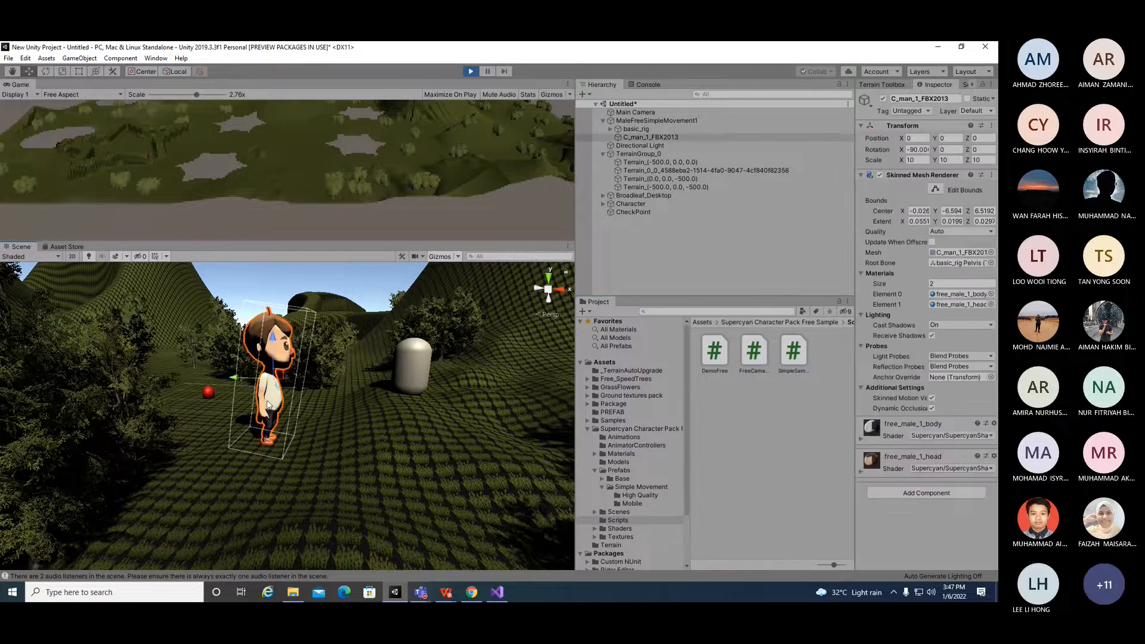
left_click(319, 410)
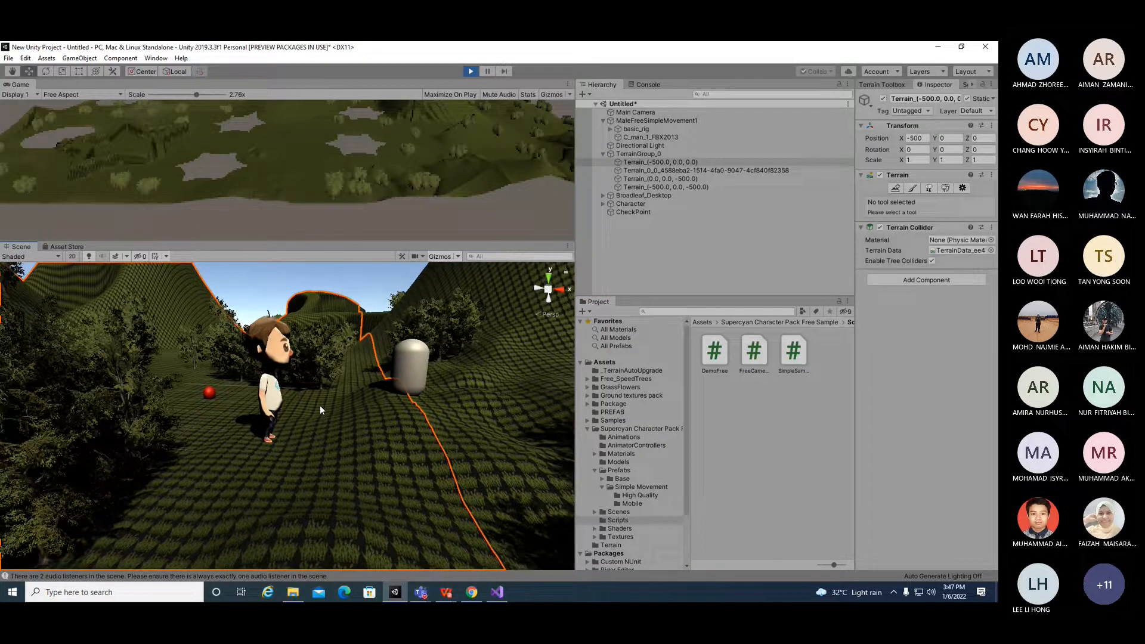
left_click_drag(425, 292, 236, 371, "alt")
left_click(226, 377)
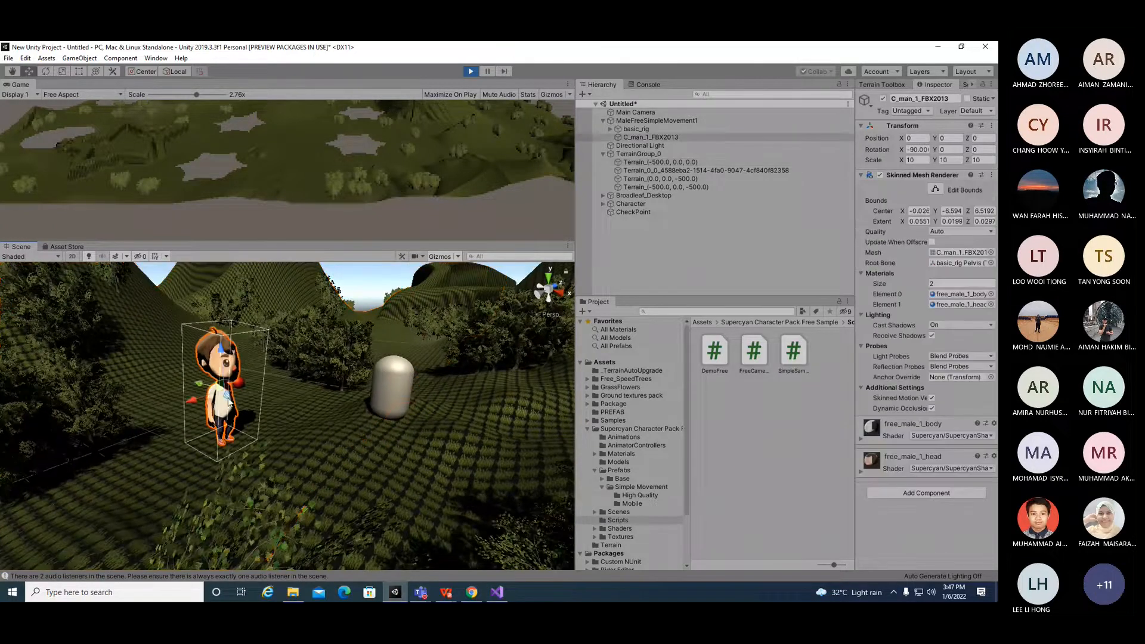
left_click(243, 404)
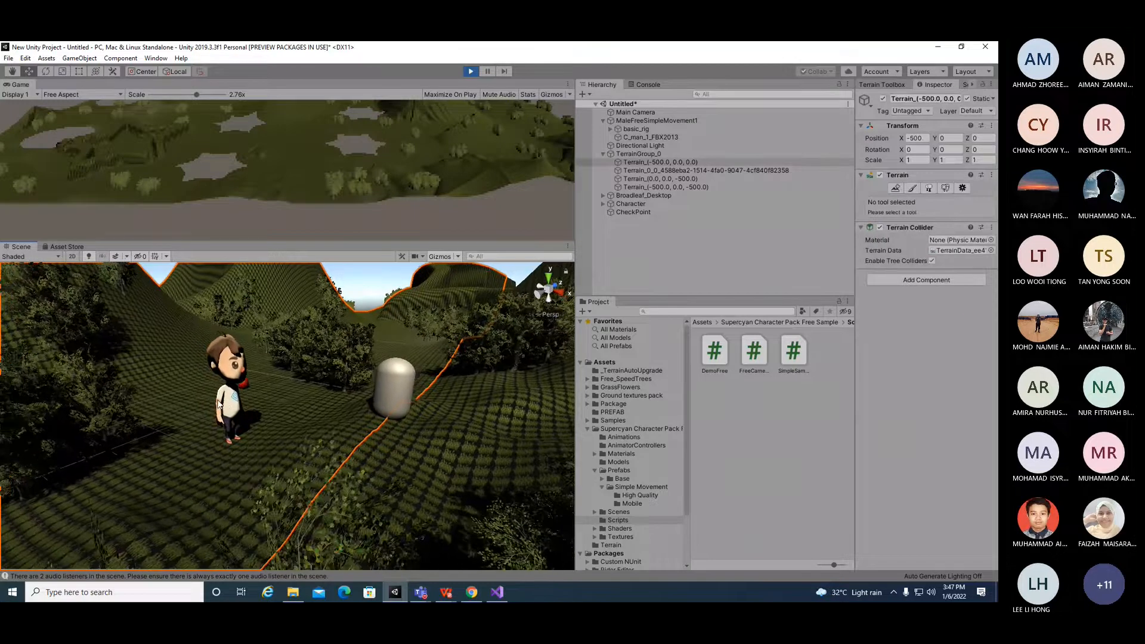
left_click(219, 406)
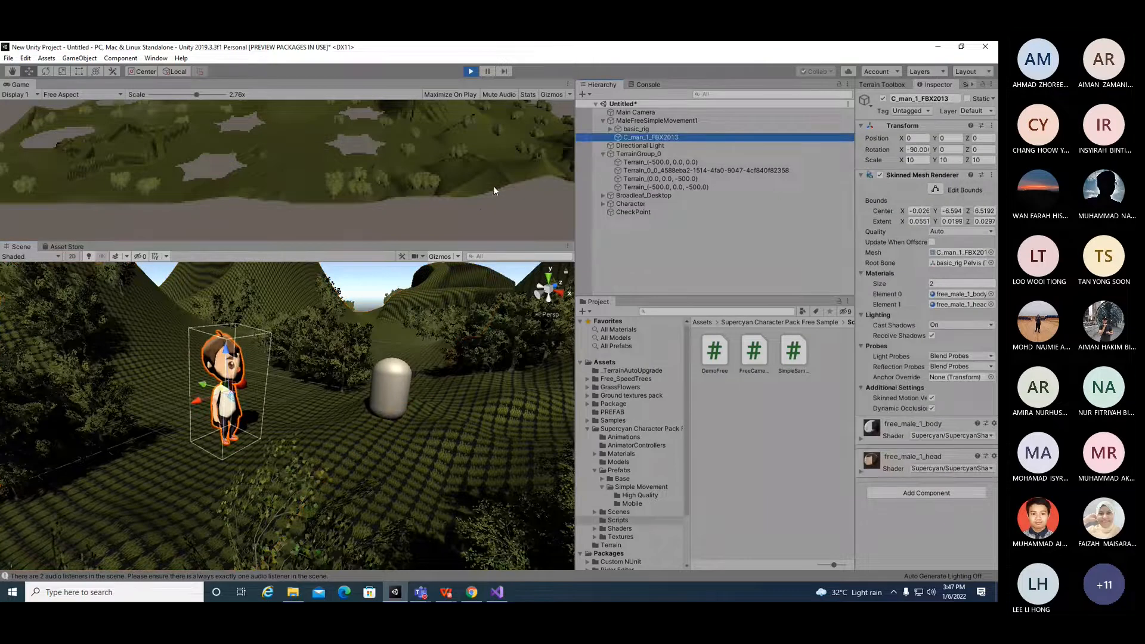
Step: Select the character mesh in the hierarchy and stop play mode
left_click(676, 137)
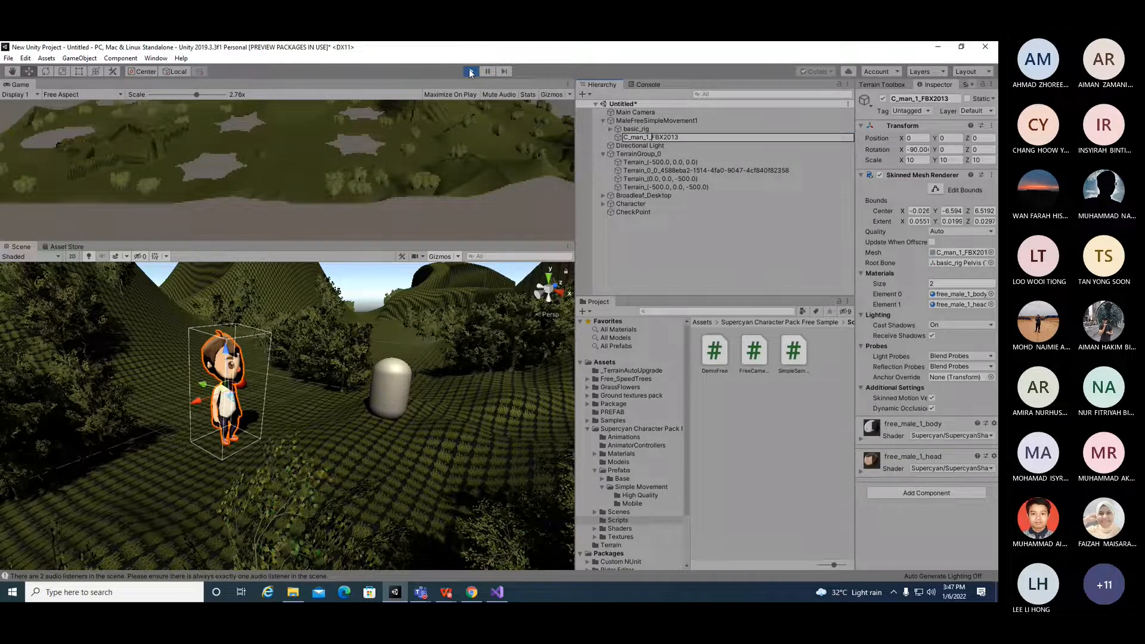
left_click(14, 73)
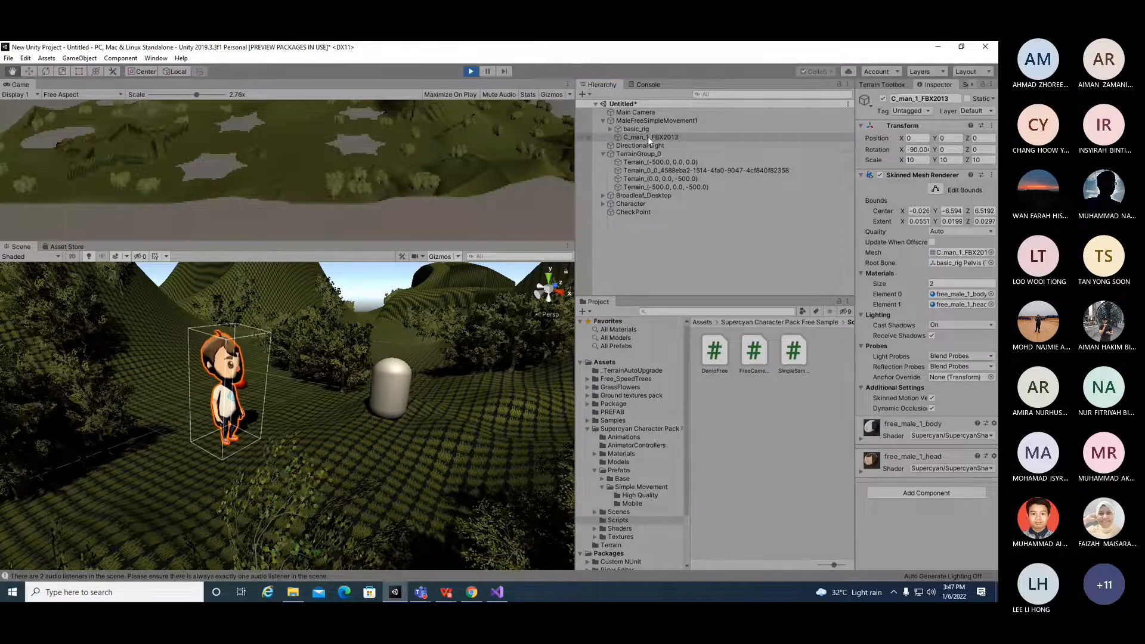
left_click(470, 71)
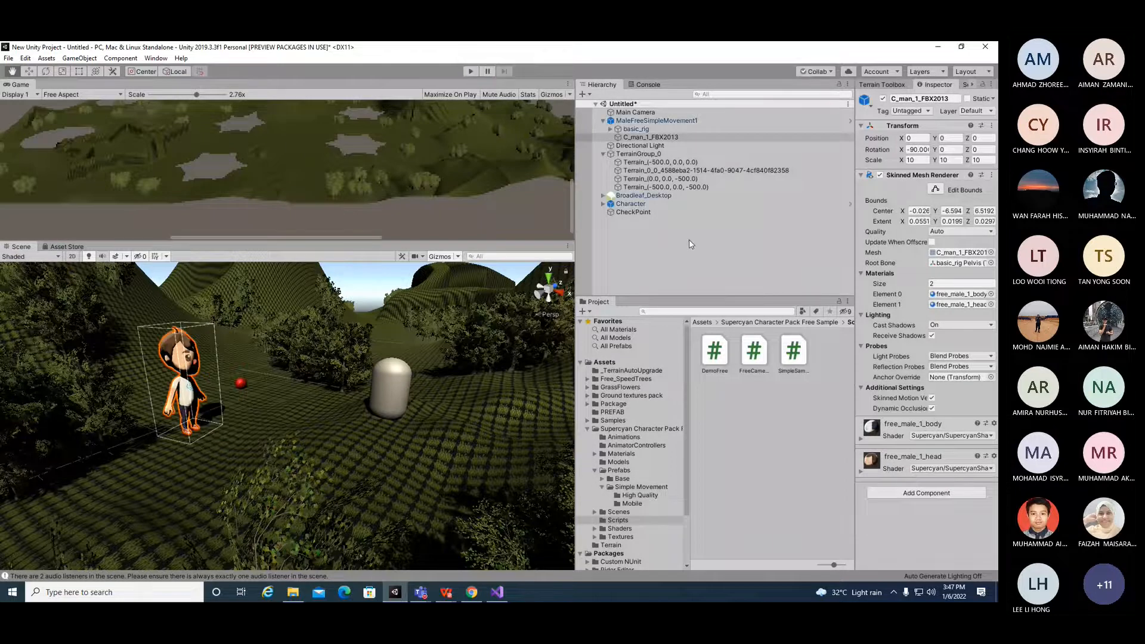
Step: Run the game, walk the character forward, backward and sideways to test movement, then stop play mode
left_click(643, 195)
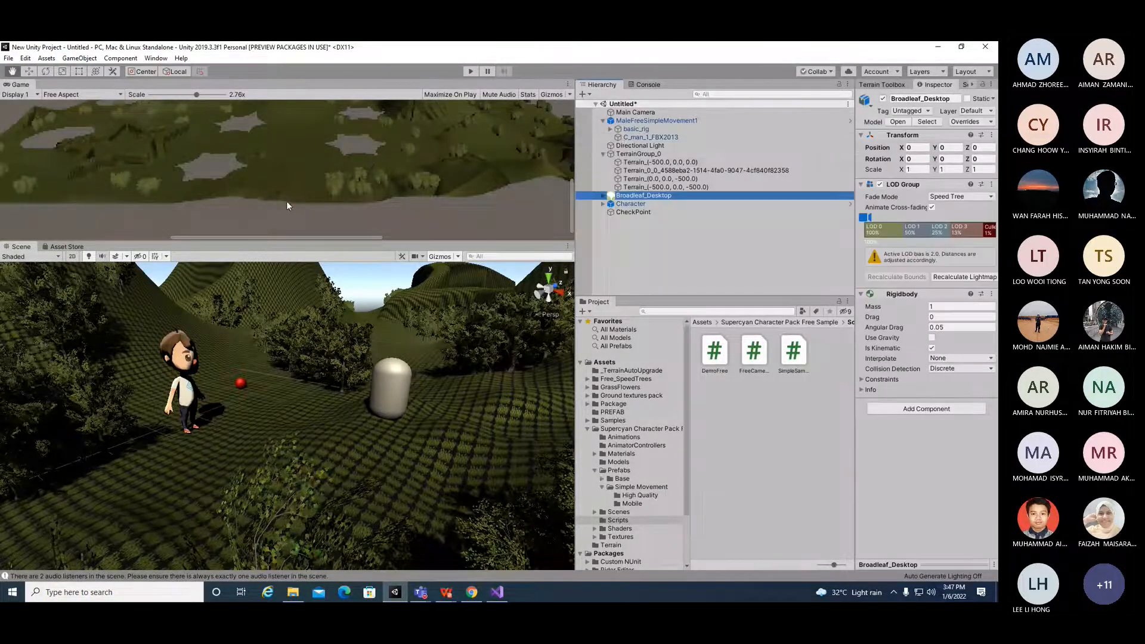
left_click(468, 72)
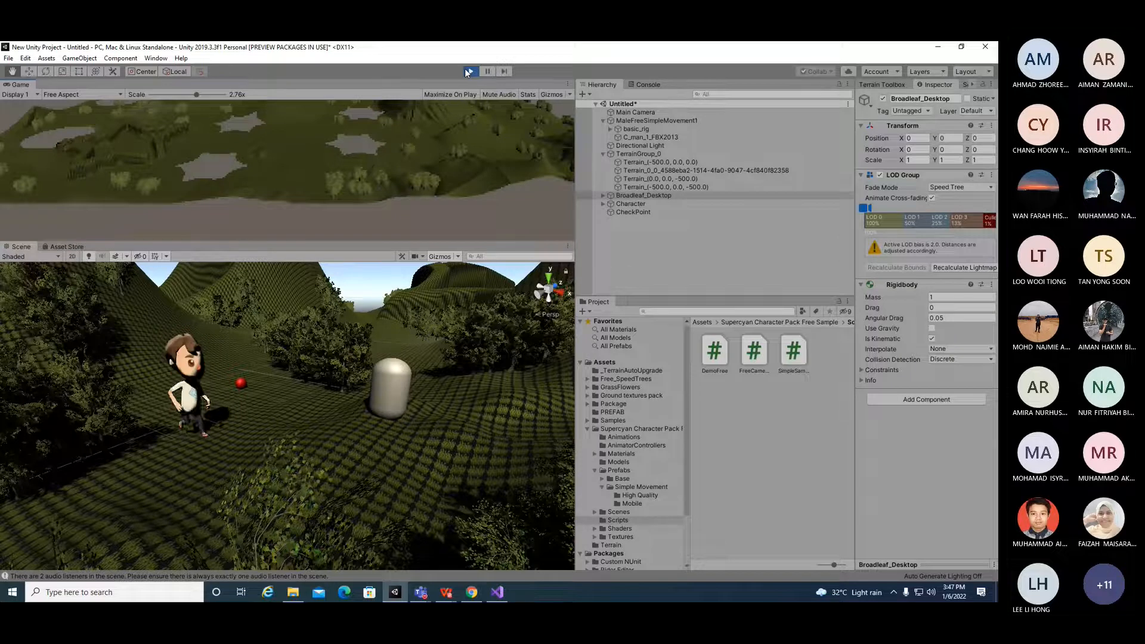
key("Up")
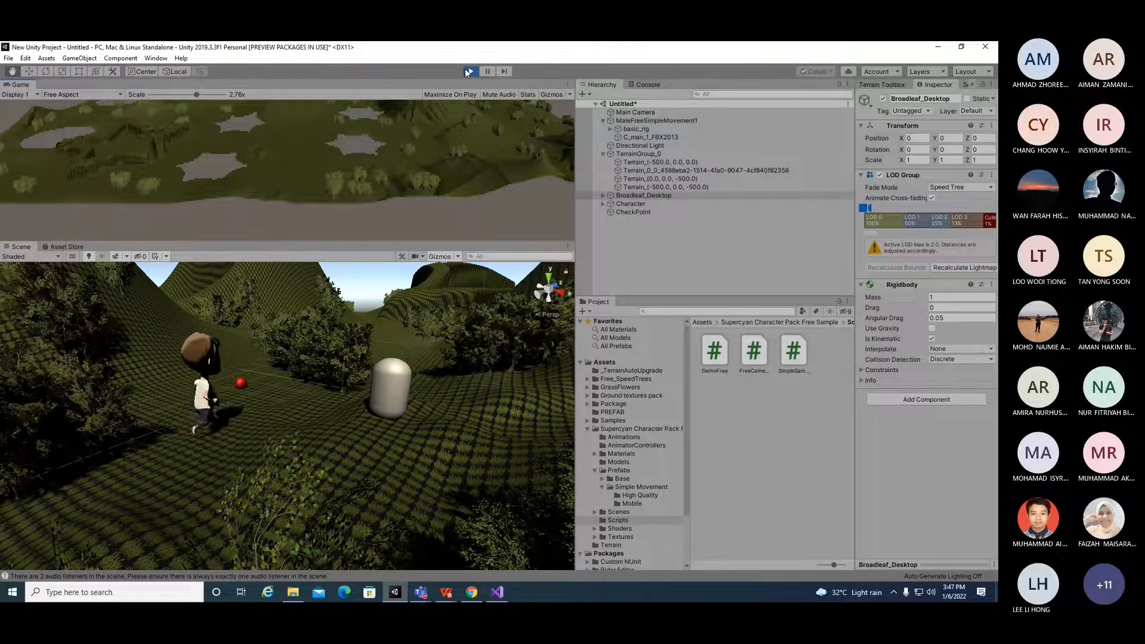
key("Left")
key("Down")
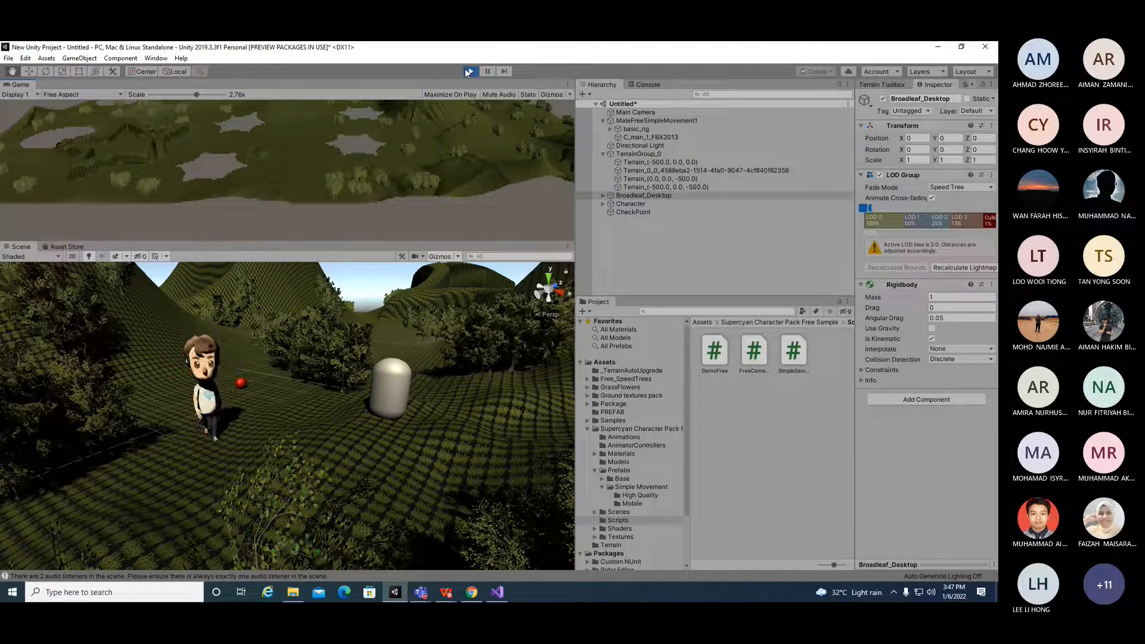
key("Left")
key("Right")
key("Up")
key("Down")
key("Up")
key("Down")
key("Up")
key("Down")
key("Up")
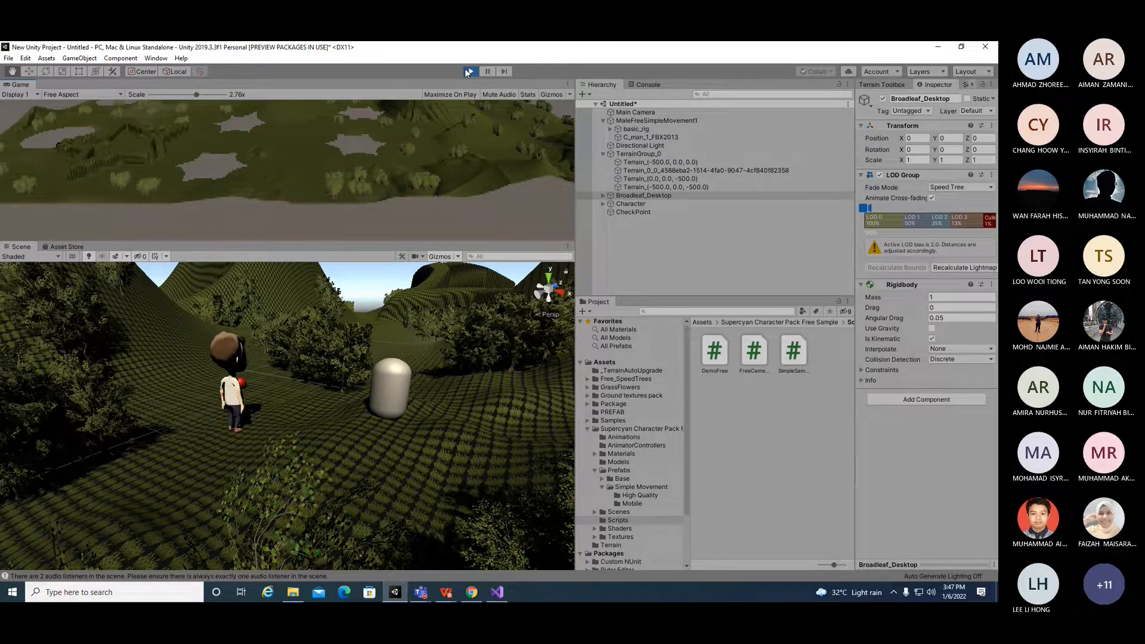
left_click(468, 71)
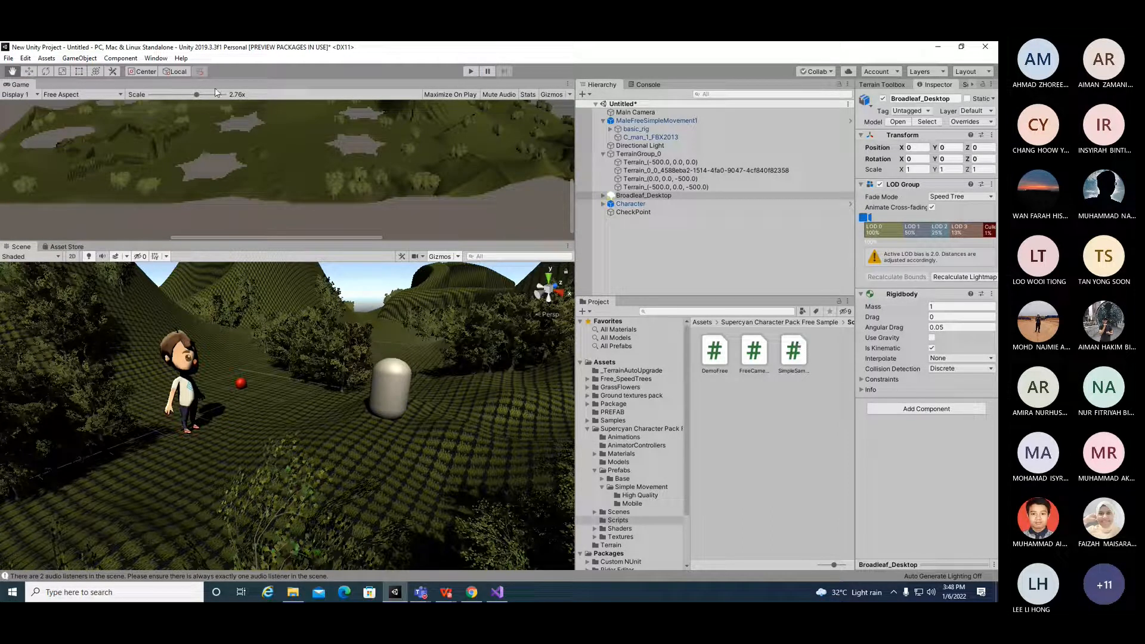
Step: Open the SimpleSampleCharacterControl script in Visual Studio and review its class name and movement fields
double_click(786, 362)
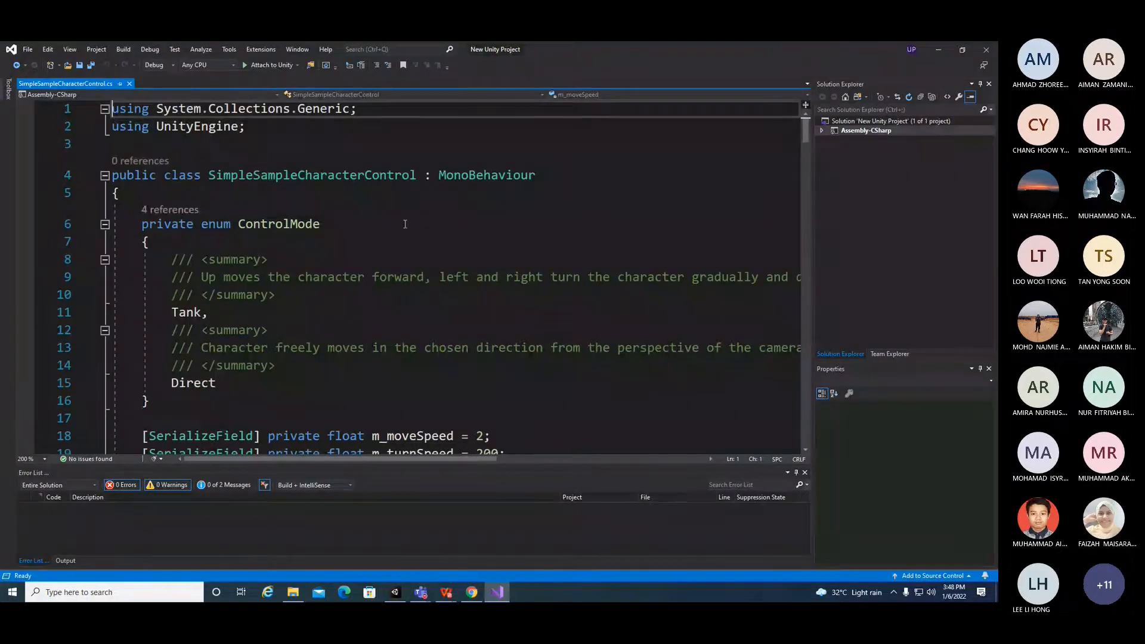
left_click_drag(208, 174, 421, 173)
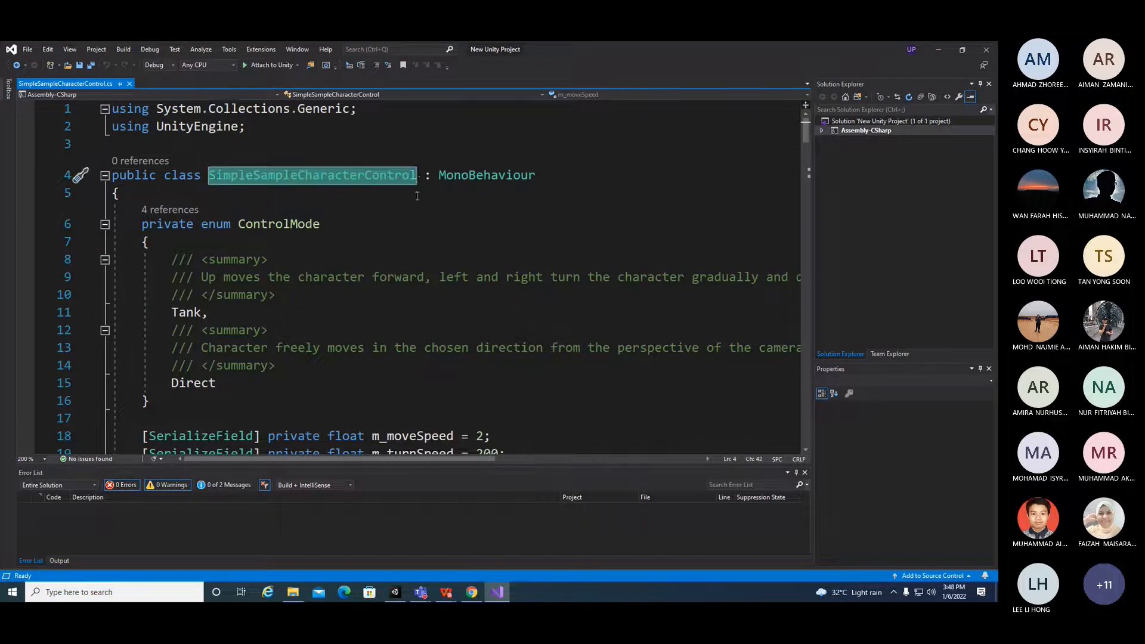
scroll(444, 318, "down", 4)
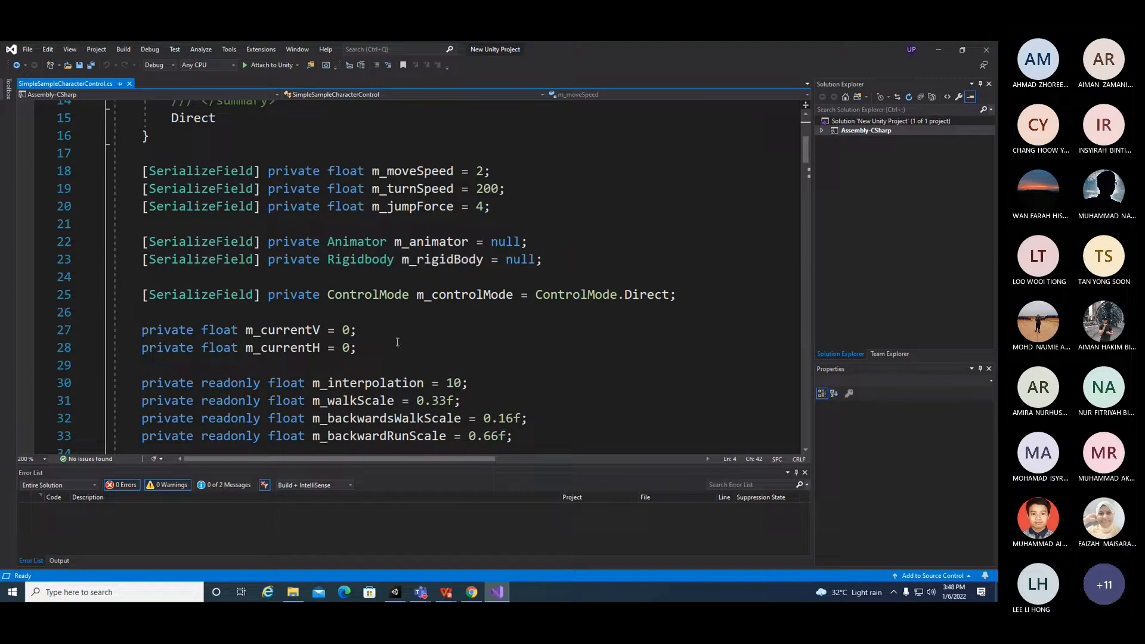
scroll(397, 342, "down", 2)
left_click_drag(349, 294, 471, 312)
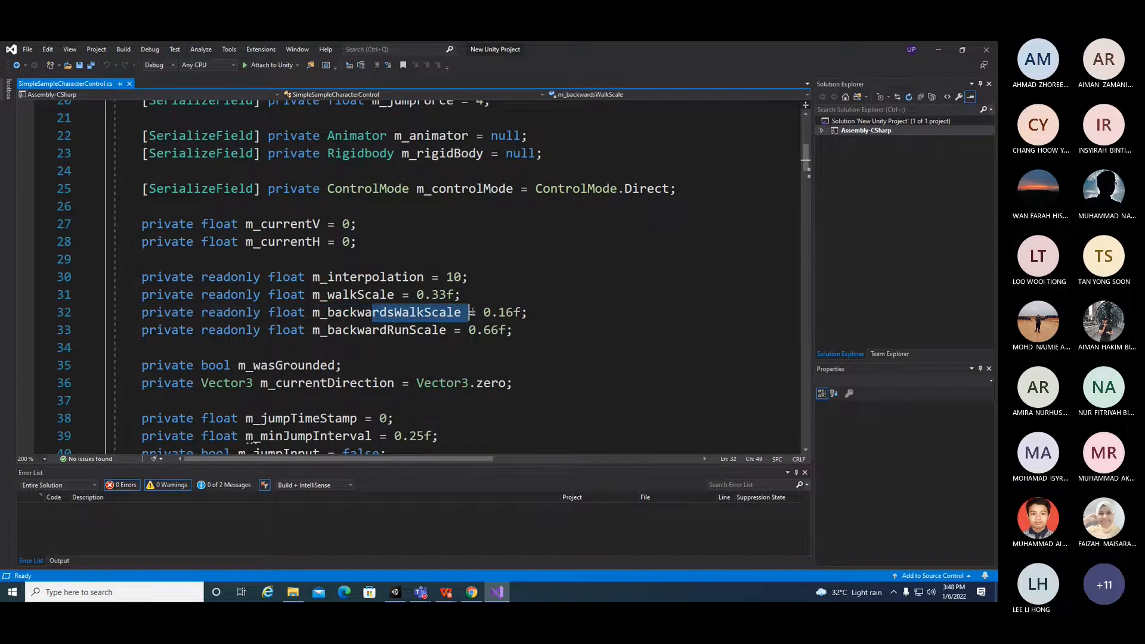
left_click_drag(379, 330, 448, 330)
left_click_drag(335, 277, 425, 277)
scroll(408, 327, "down", 4)
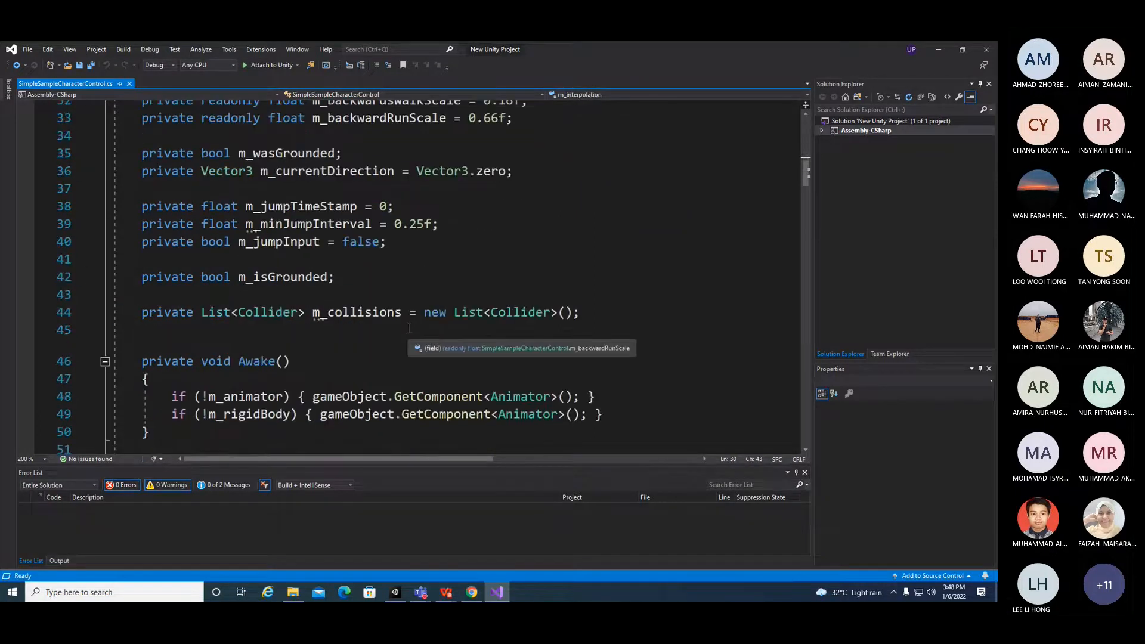
Step: Examine the jump and collision fields and the OnCollisionEnter method in the character control script
left_click_drag(246, 206, 356, 206)
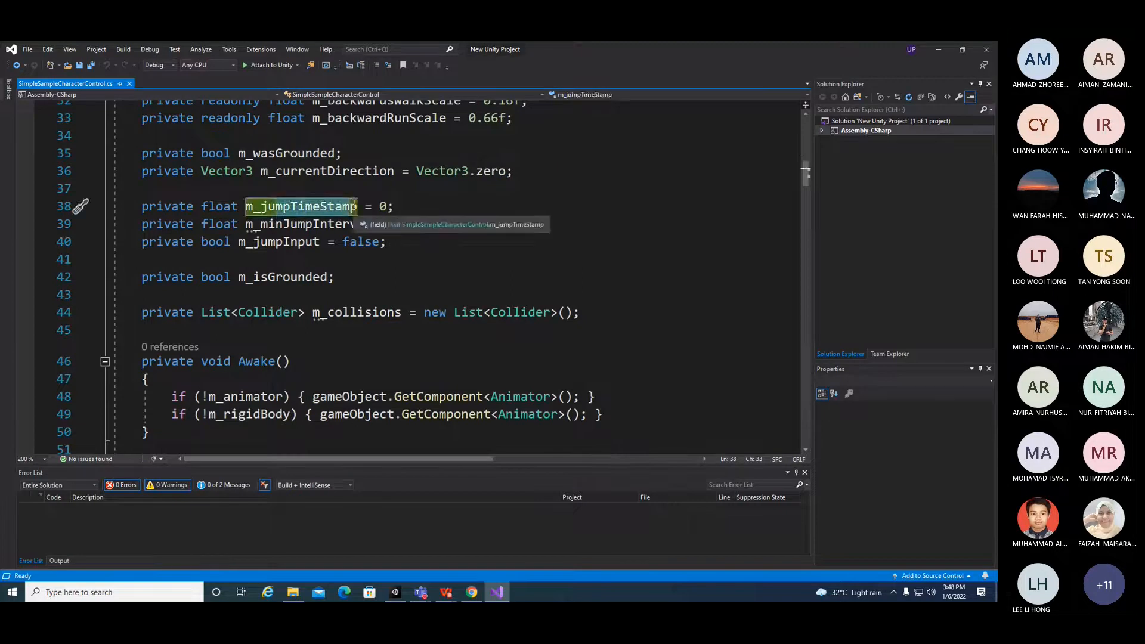
left_click_drag(254, 225, 386, 227)
left_click_drag(283, 243, 321, 244)
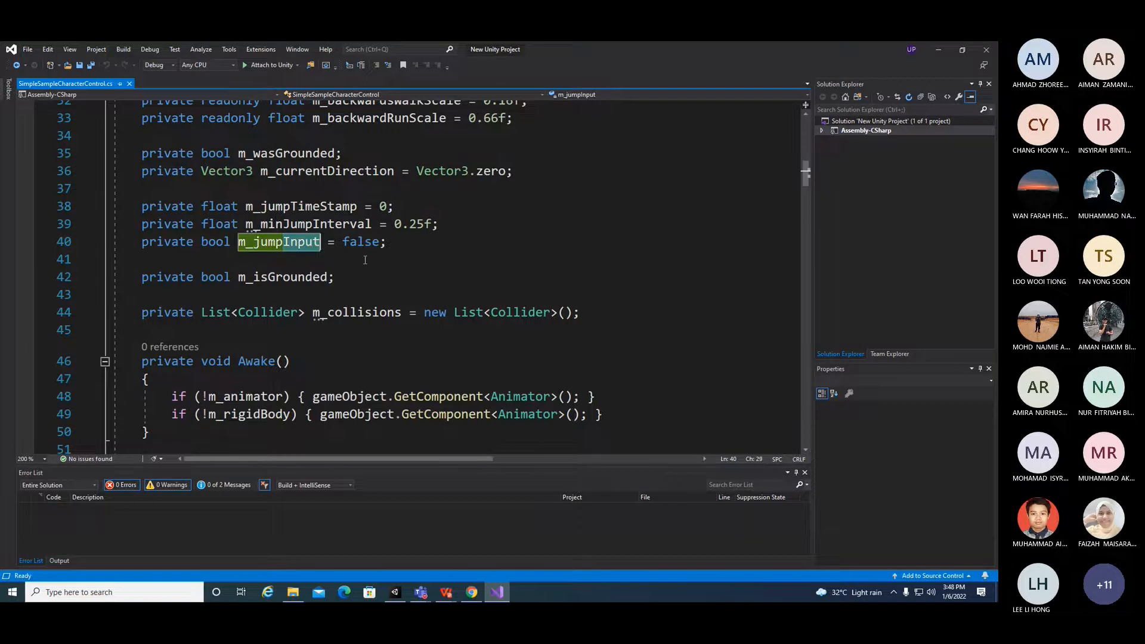
double_click(312, 314)
scroll(444, 352, "down", 5)
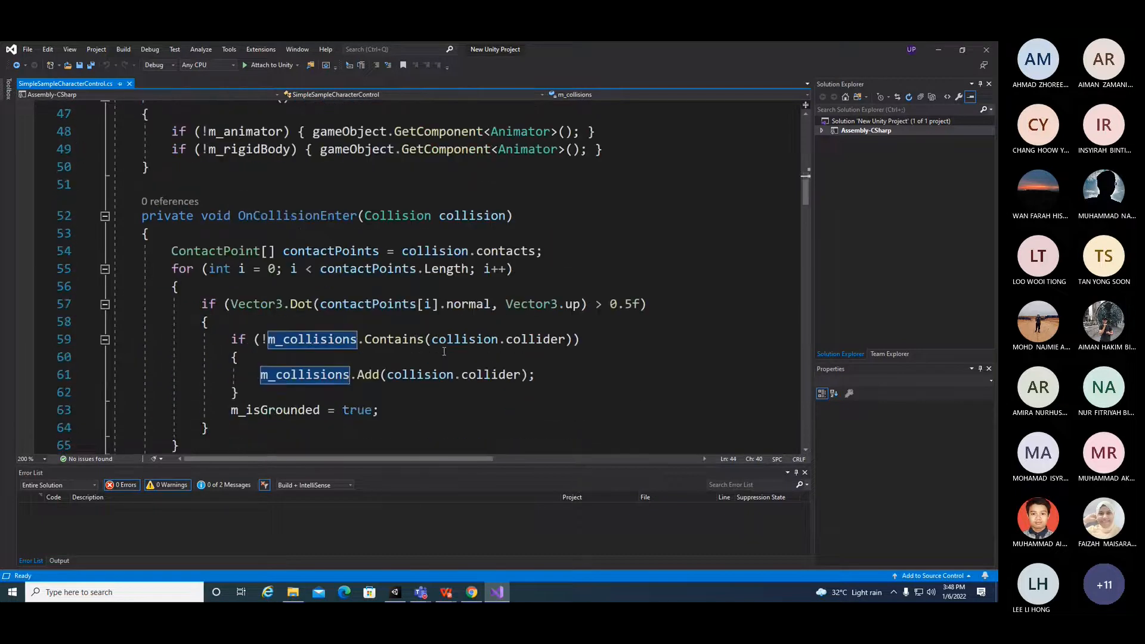
left_click_drag(237, 225, 499, 228)
Step: Read through the Update, FixedUpdate, TankUpdate and JumpingAndLanding methods of the script
scroll(483, 313, "down", 5)
scroll(484, 314, "down", 12)
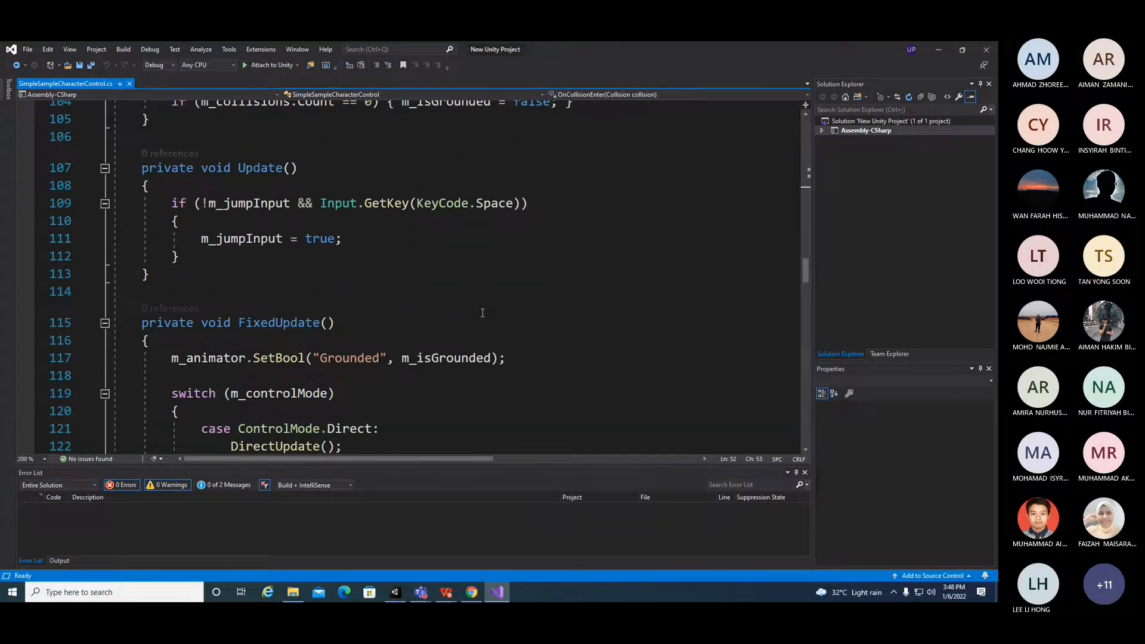
scroll(482, 313, "down", 9)
scroll(482, 312, "down", 13)
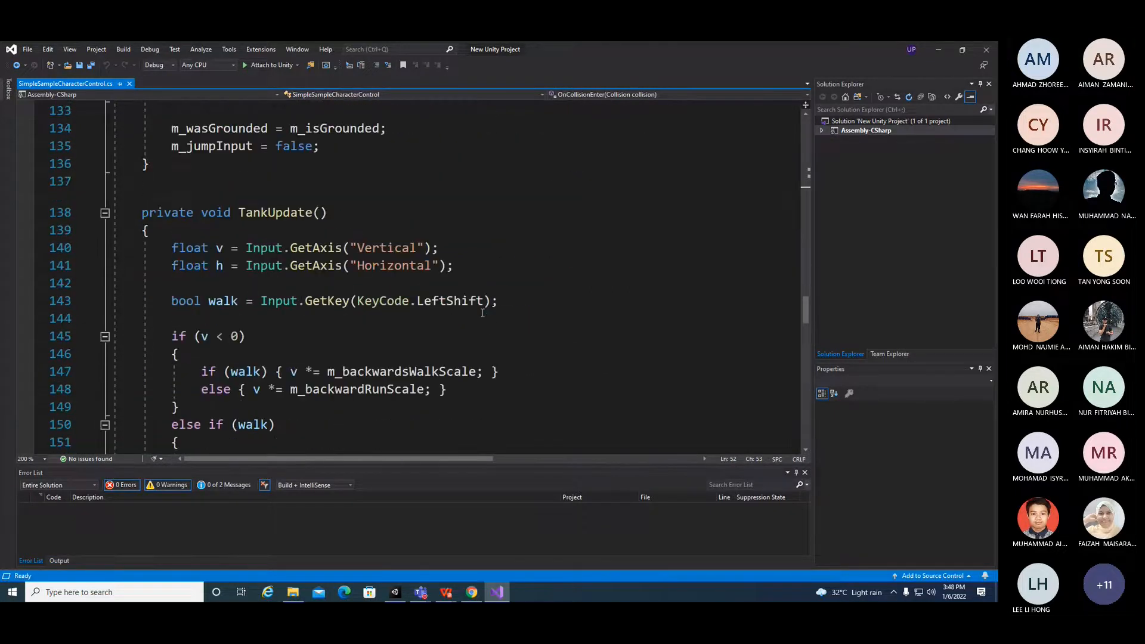
scroll(483, 312, "down", 17)
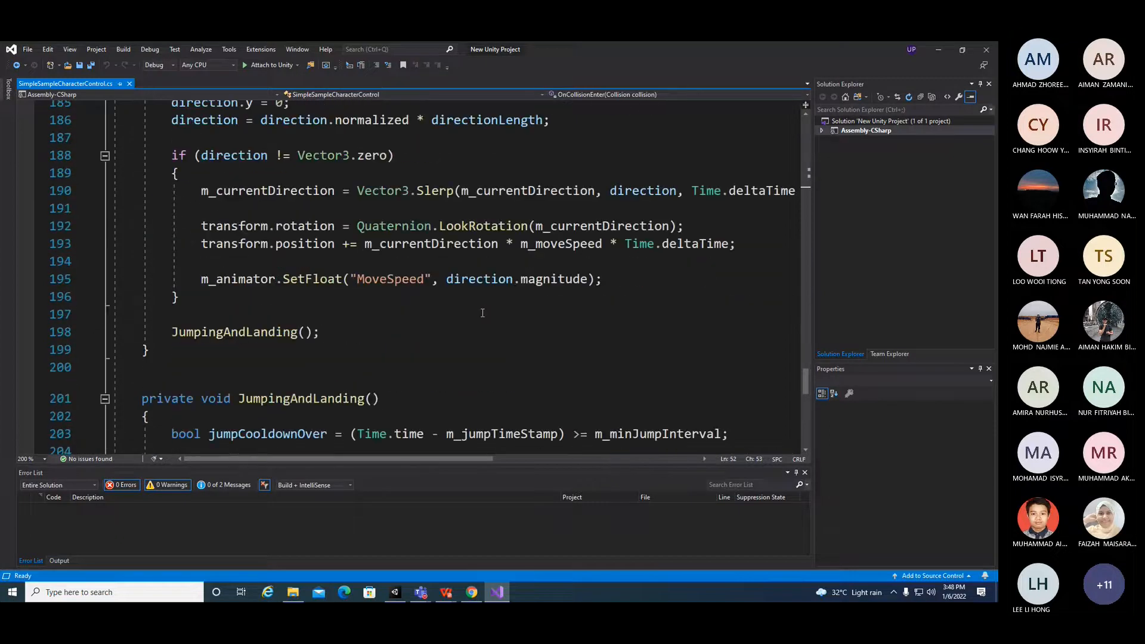
scroll(483, 311, "up", 10)
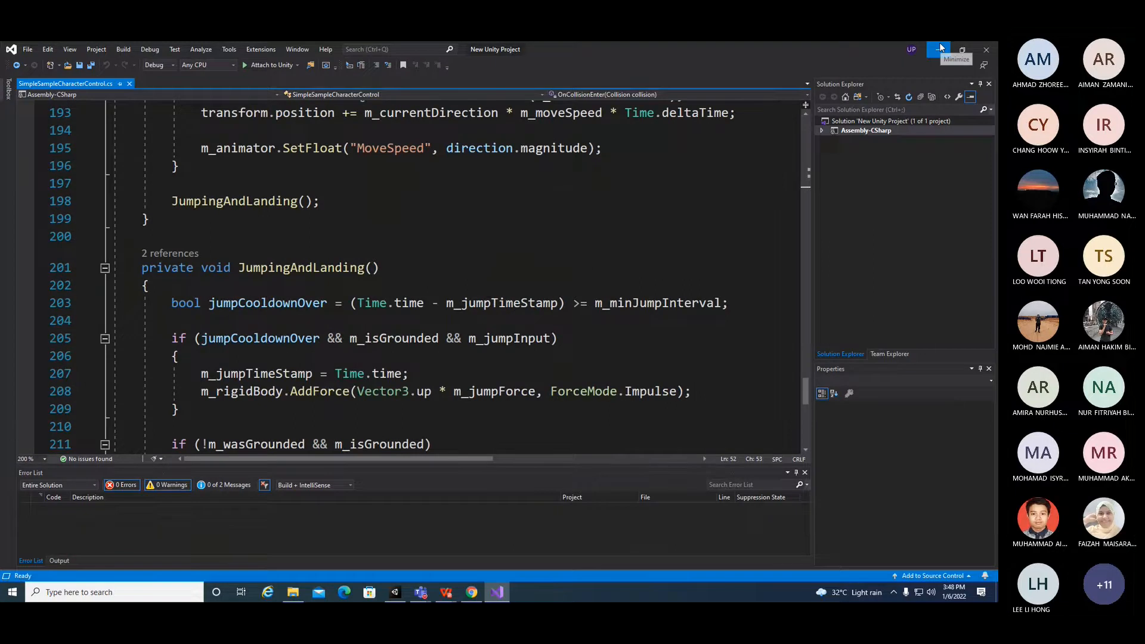
Step: Switch back to Unity, enlarge the Game view, and test the game briefly before stopping play mode
left_click(940, 49)
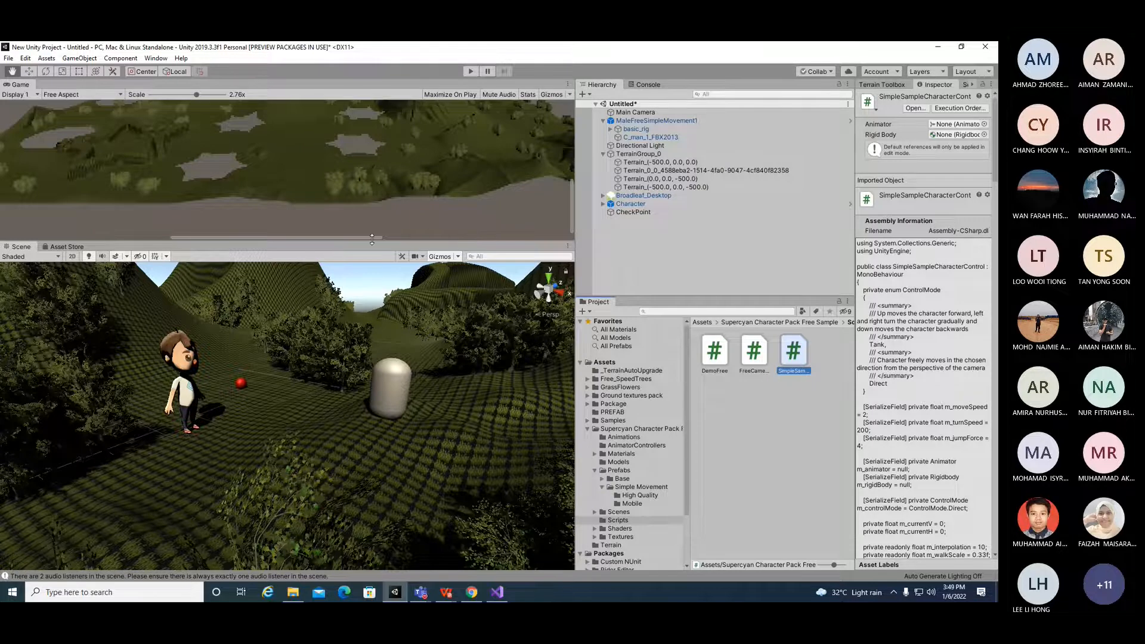
left_click_drag(372, 239, 421, 306)
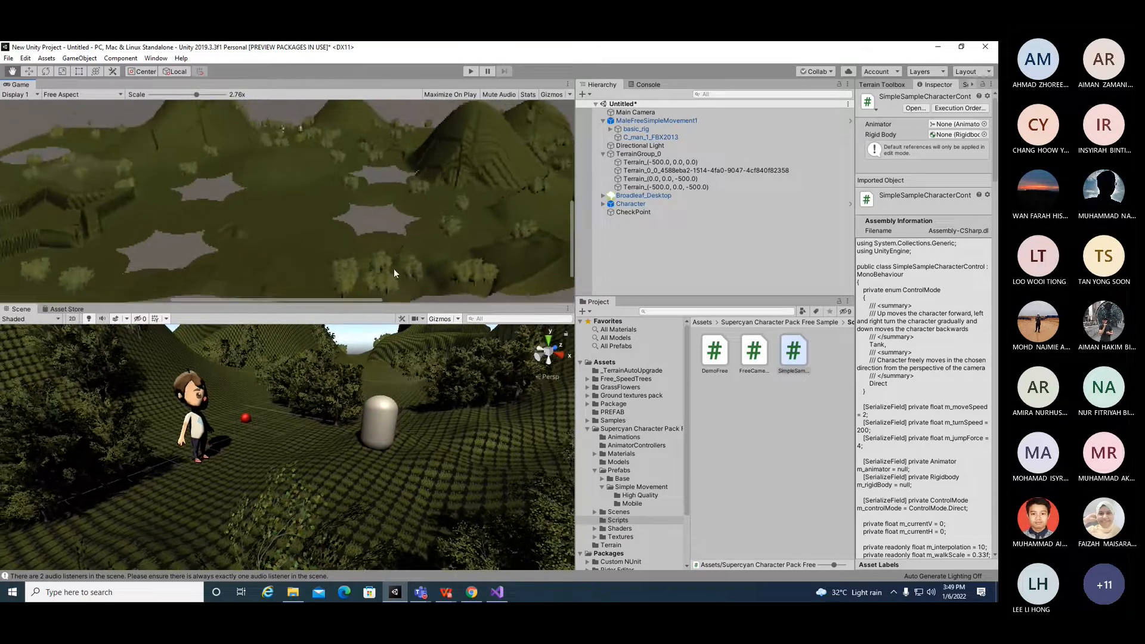
left_click(471, 71)
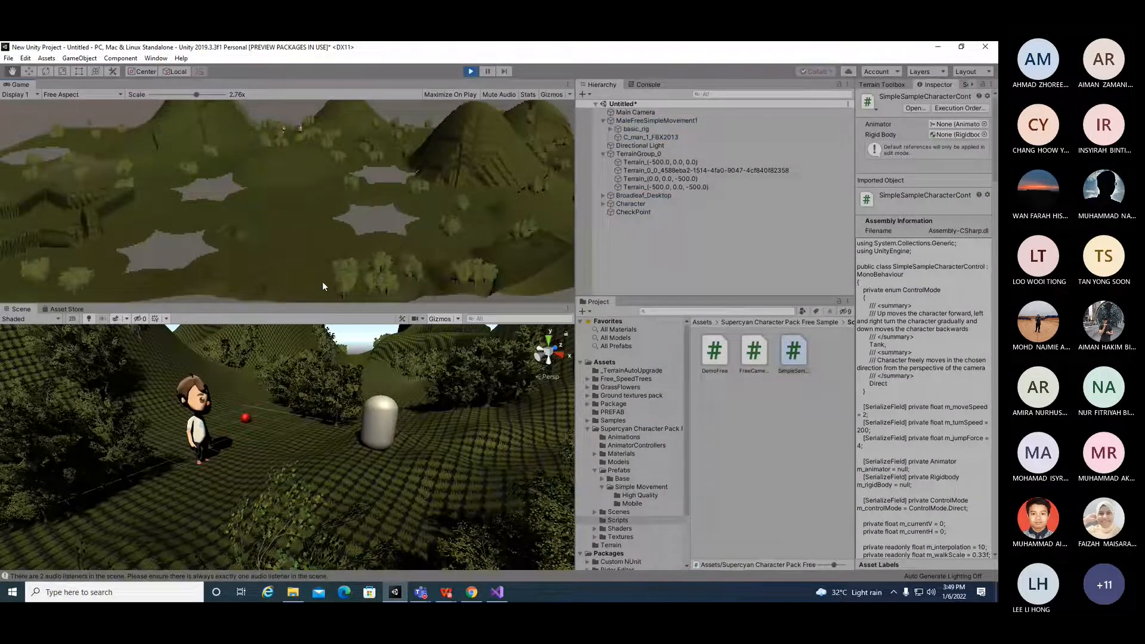
mouse_move(323, 304)
left_mouse_down()
mouse_move(355, 345)
mouse_move(361, 377)
mouse_move(340, 309)
left_mouse_up()
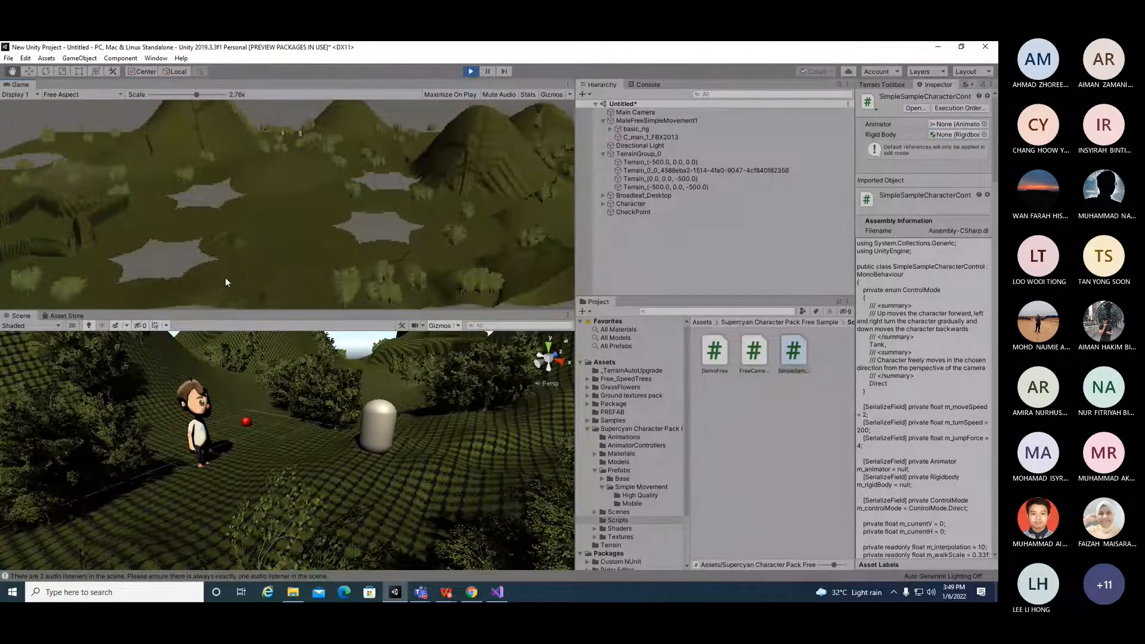
left_click_drag(264, 311, 291, 289)
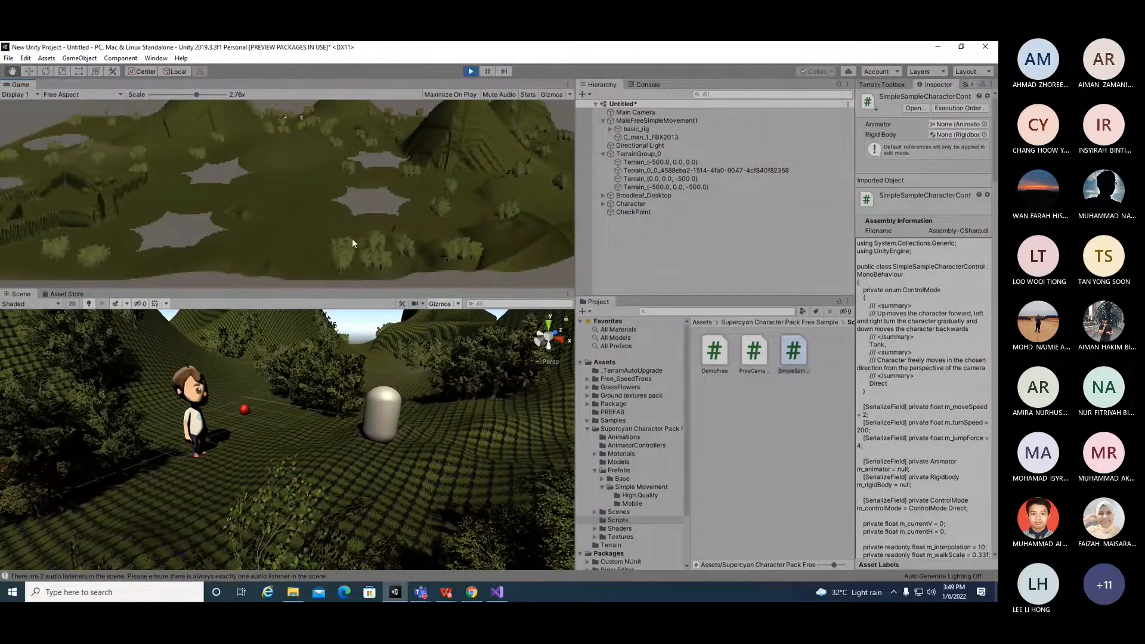
left_click(471, 72)
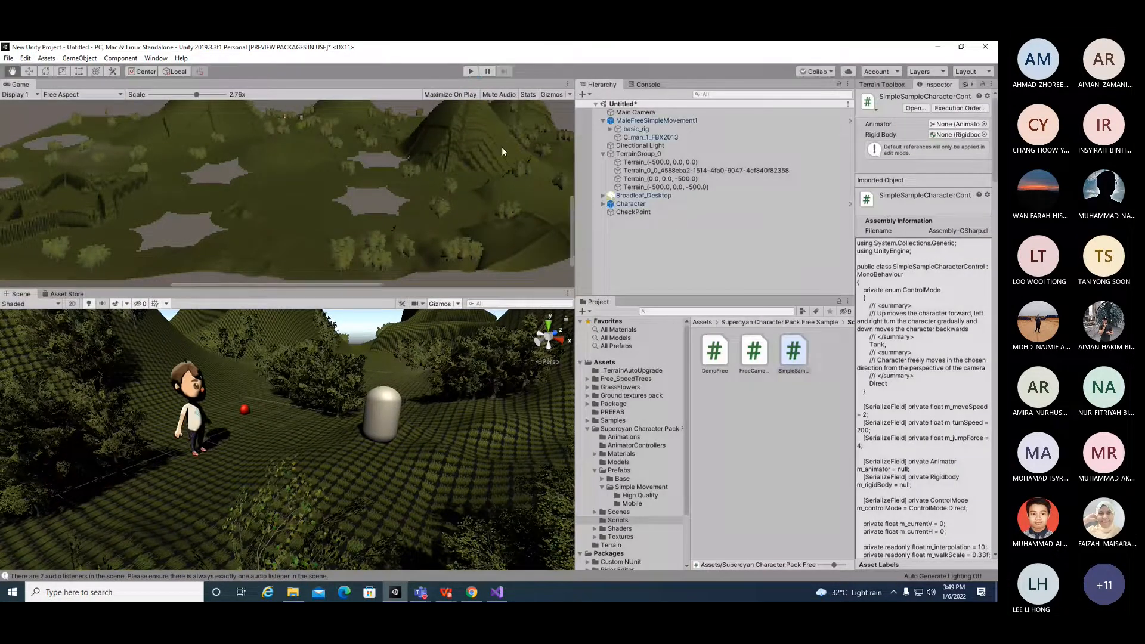
Step: Create a new directional light and nest it under the existing Directional Light in the hierarchy
scroll(299, 431, "down", 3)
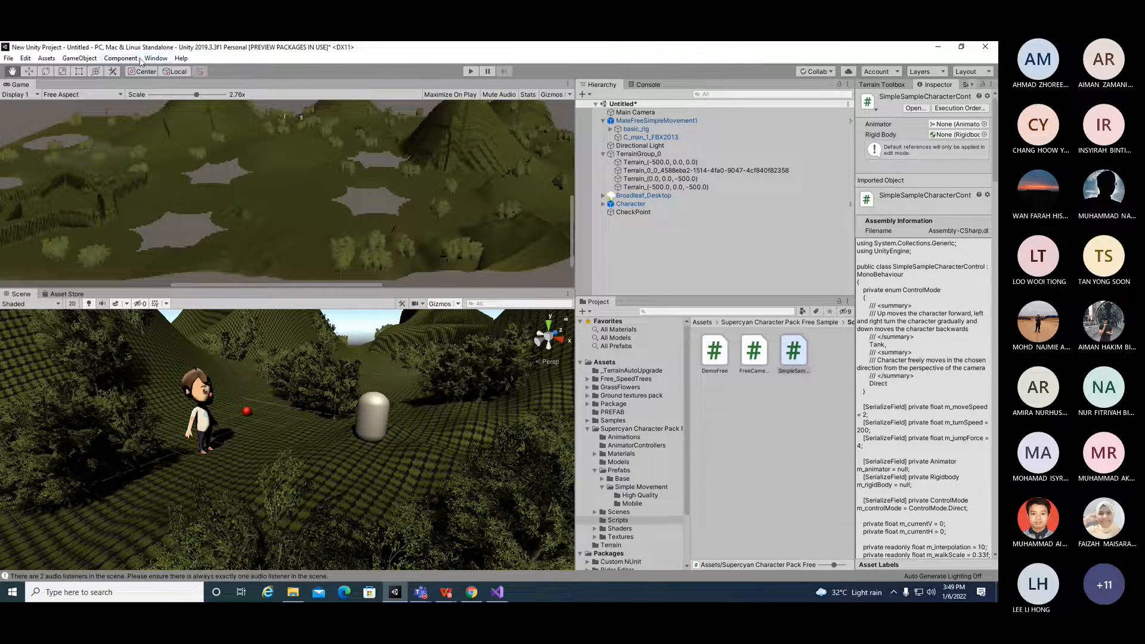
left_click(79, 58)
mouse_move(101, 126)
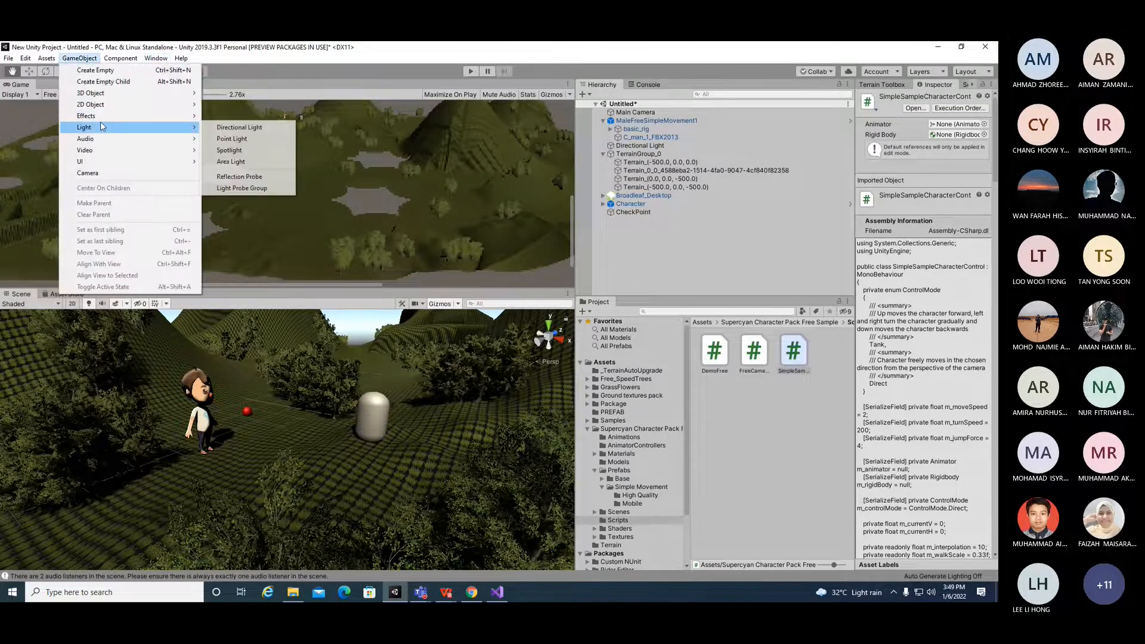
left_click(234, 128)
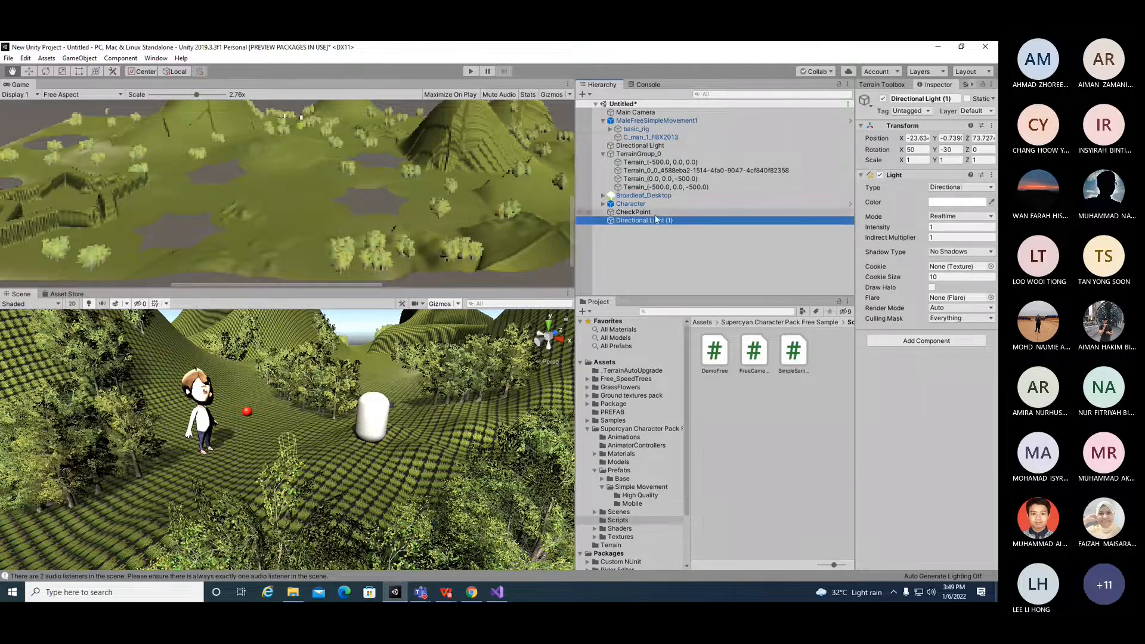
left_click_drag(656, 222, 656, 146)
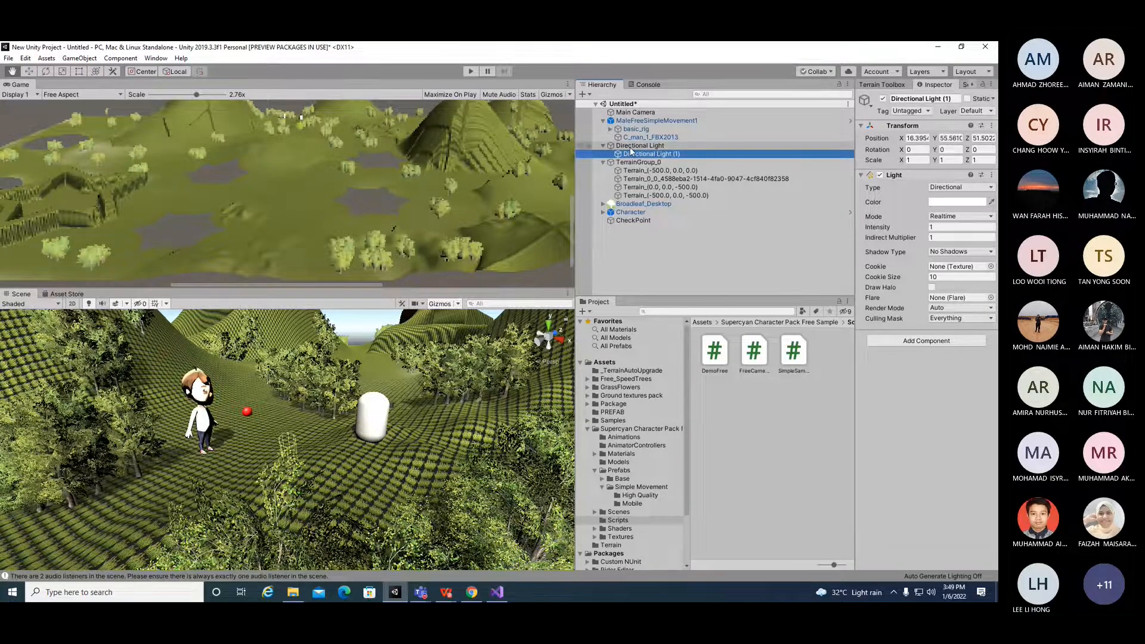
Step: Rename the parent directional light to Main Directional Light
left_click(630, 146)
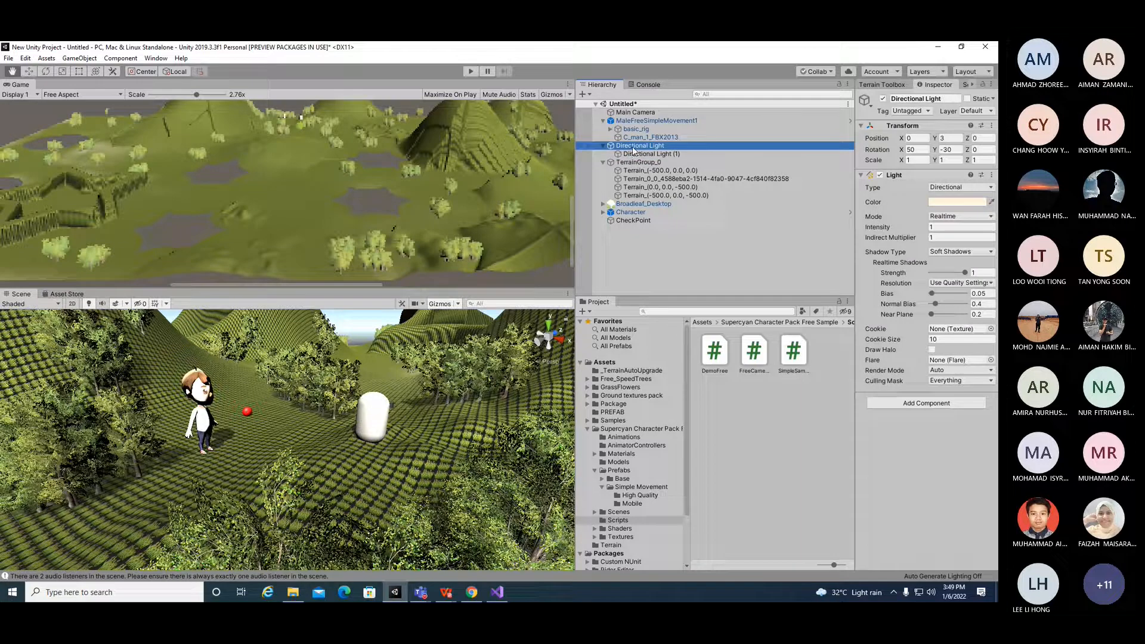
right_click(619, 147)
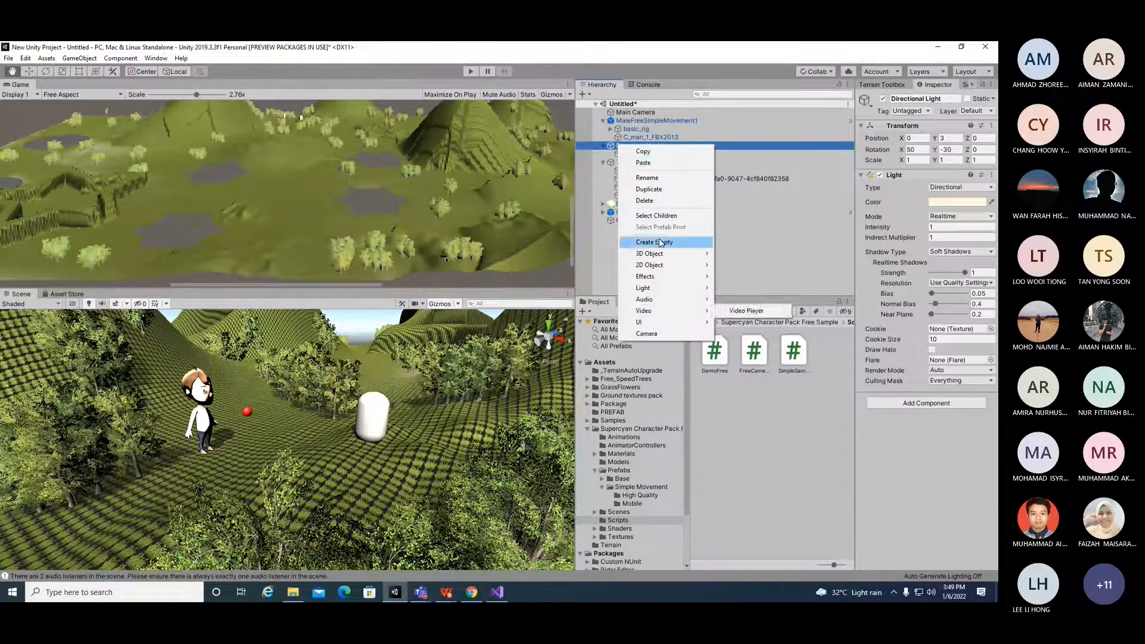
left_click(653, 178)
key("Left")
type("M")
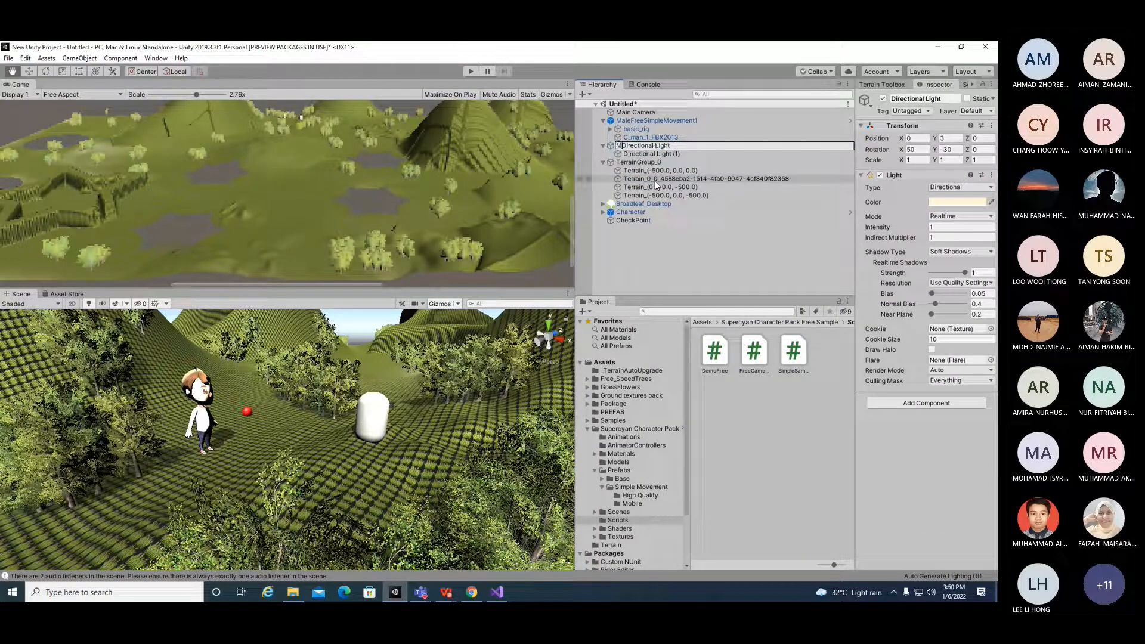
type("ain")
key("Return")
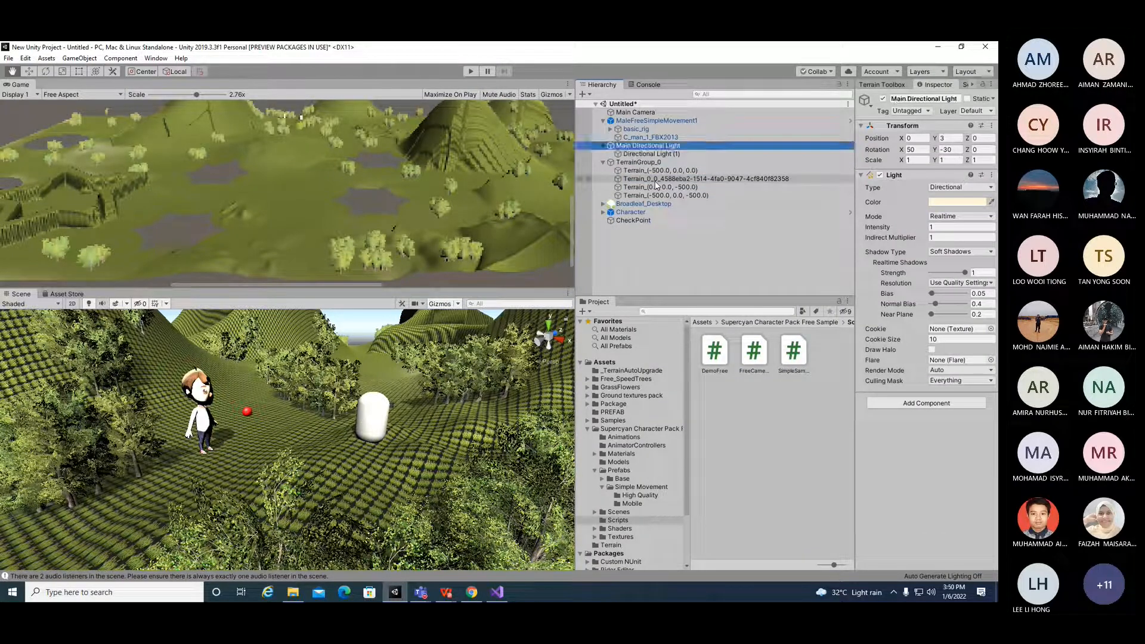
Step: Move the child directional light in the scene to about -37, 123, 117
left_click(649, 157)
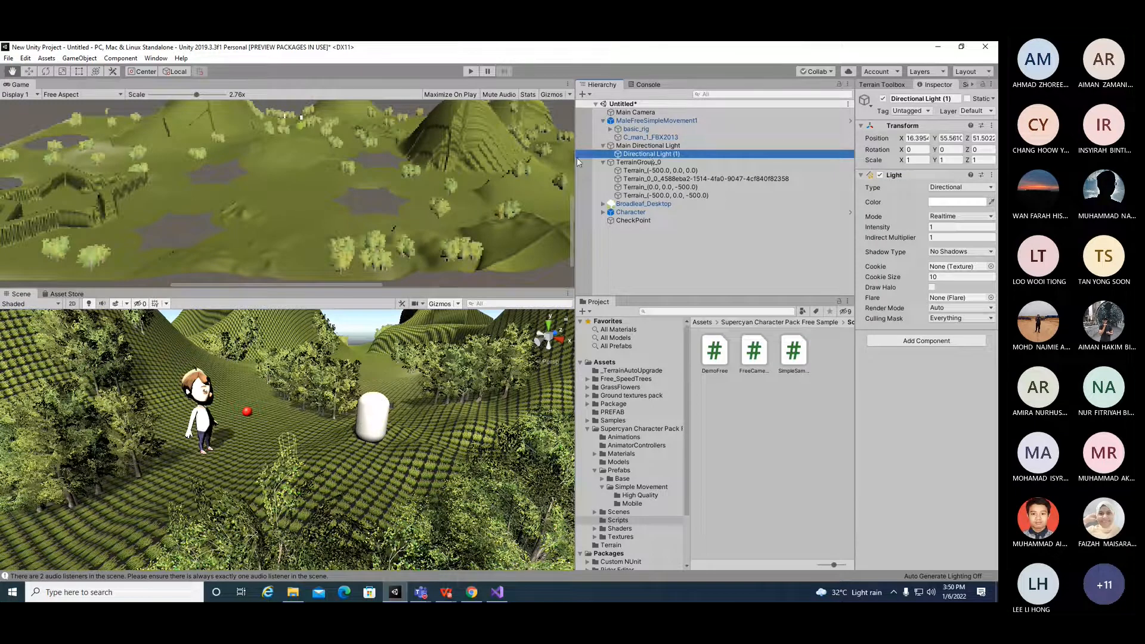
scroll(356, 216, "down", 3)
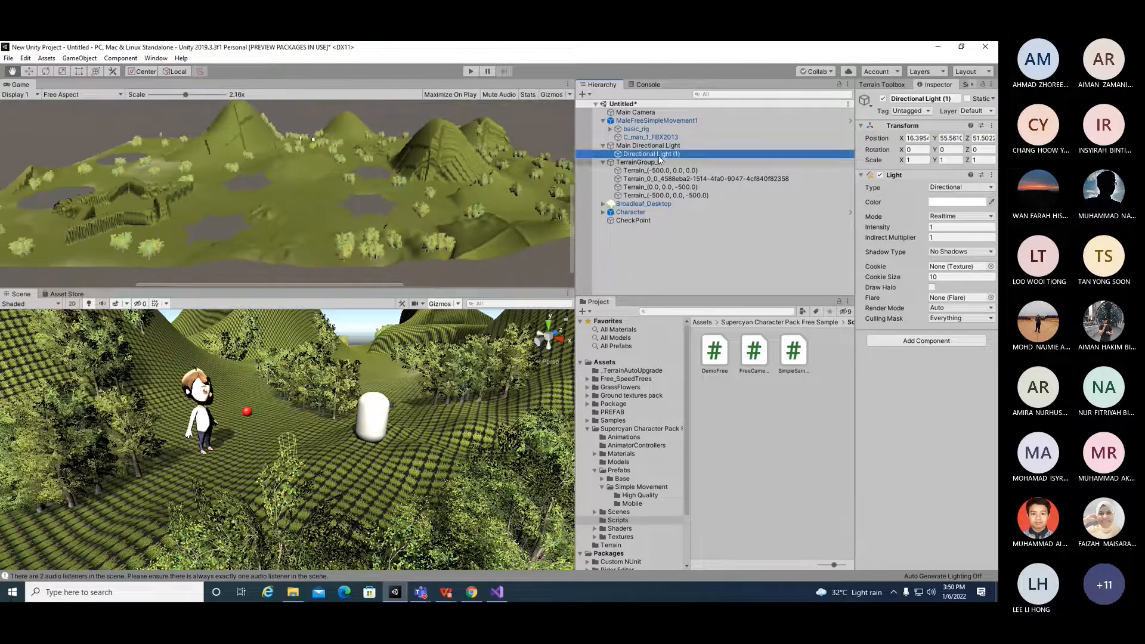
key("F2")
scroll(214, 279, "down", 1)
scroll(216, 276, "up", 1)
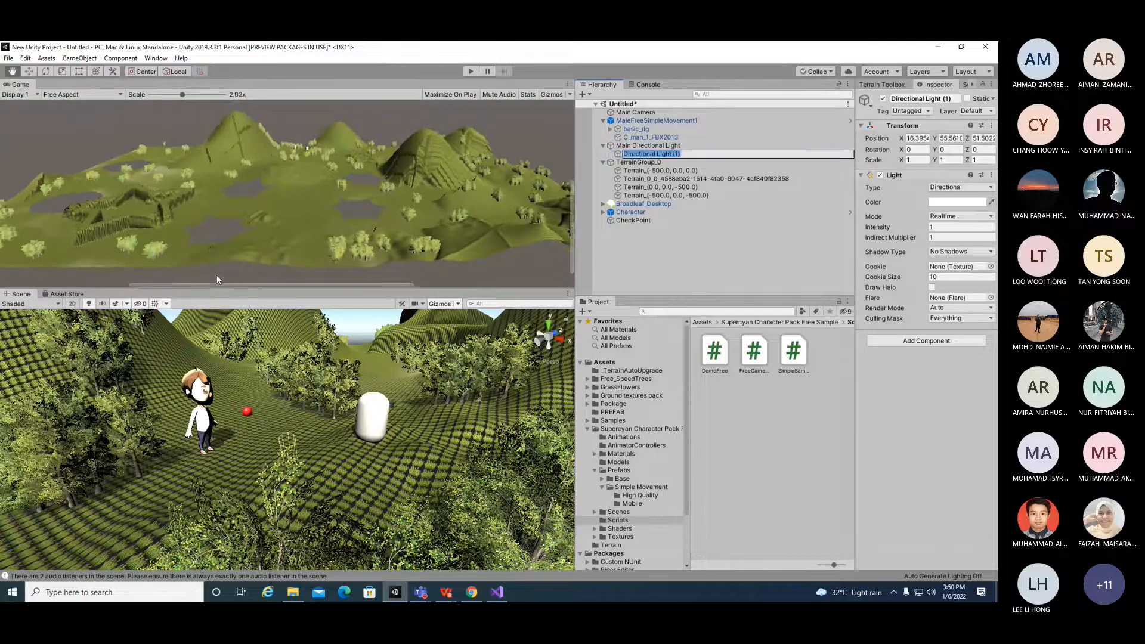
left_click(27, 73)
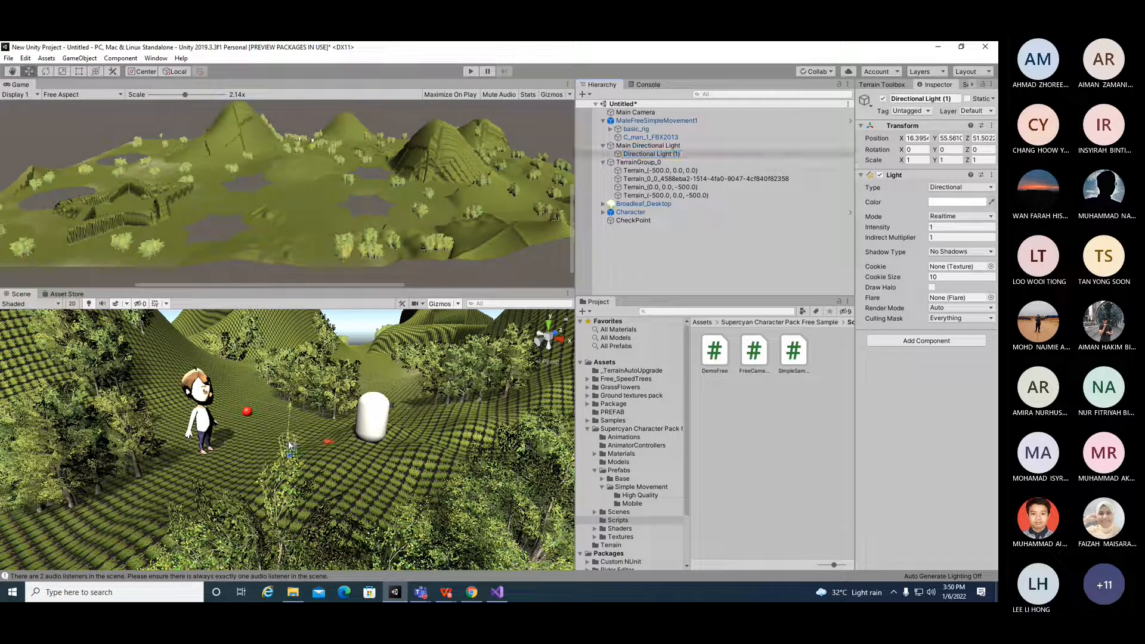
left_click_drag(288, 444, 288, 425)
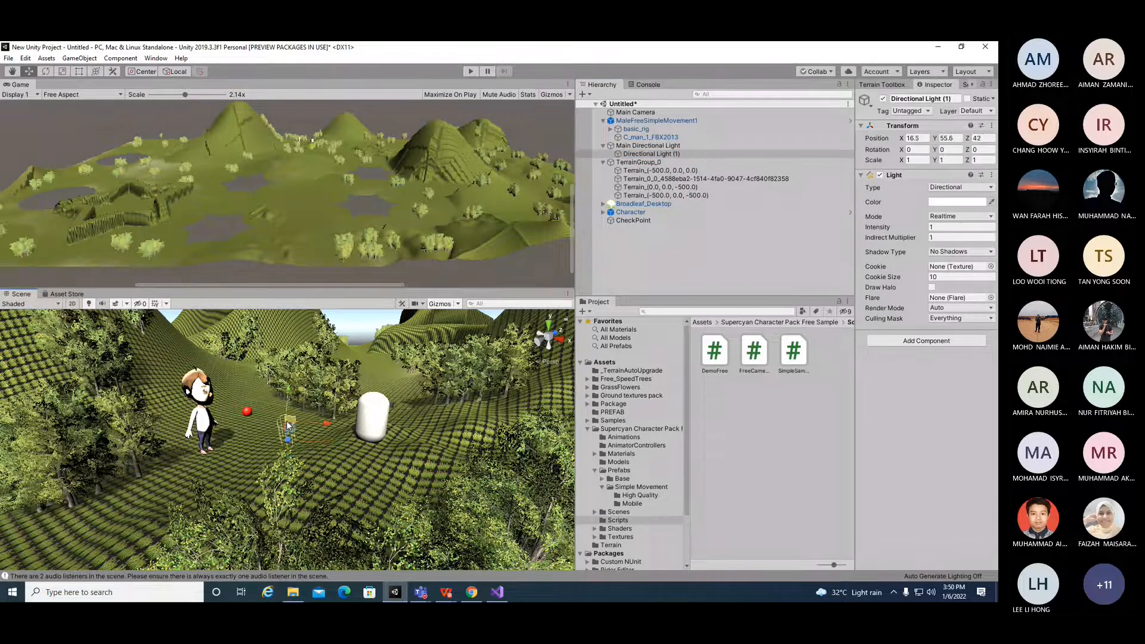
left_click_drag(286, 425, 284, 421)
scroll(294, 438, "down", 5)
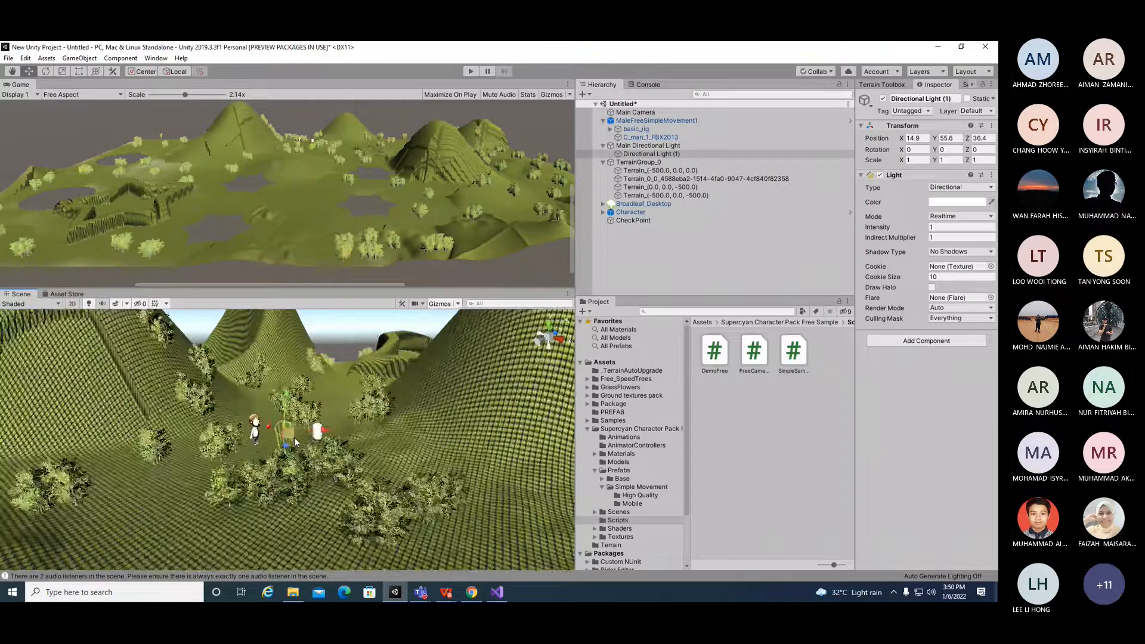
scroll(295, 442, "down", 8)
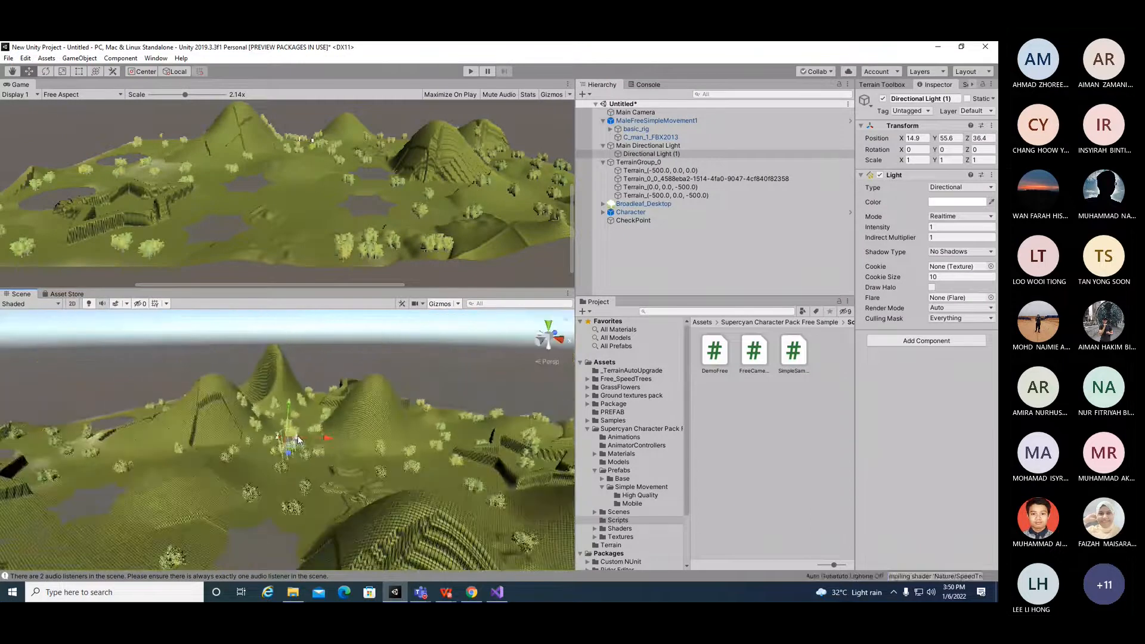
scroll(298, 440, "down", 8)
left_click_drag(290, 406, 314, 433)
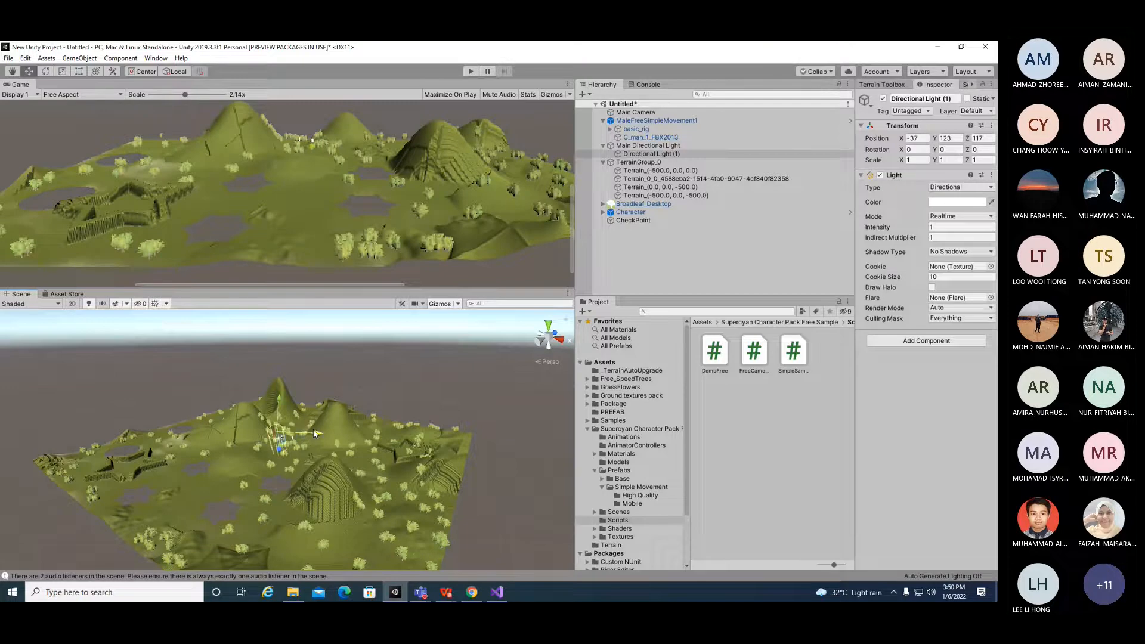
Step: Add another directional light and nest it under Main Directional Light
right_click(757, 249)
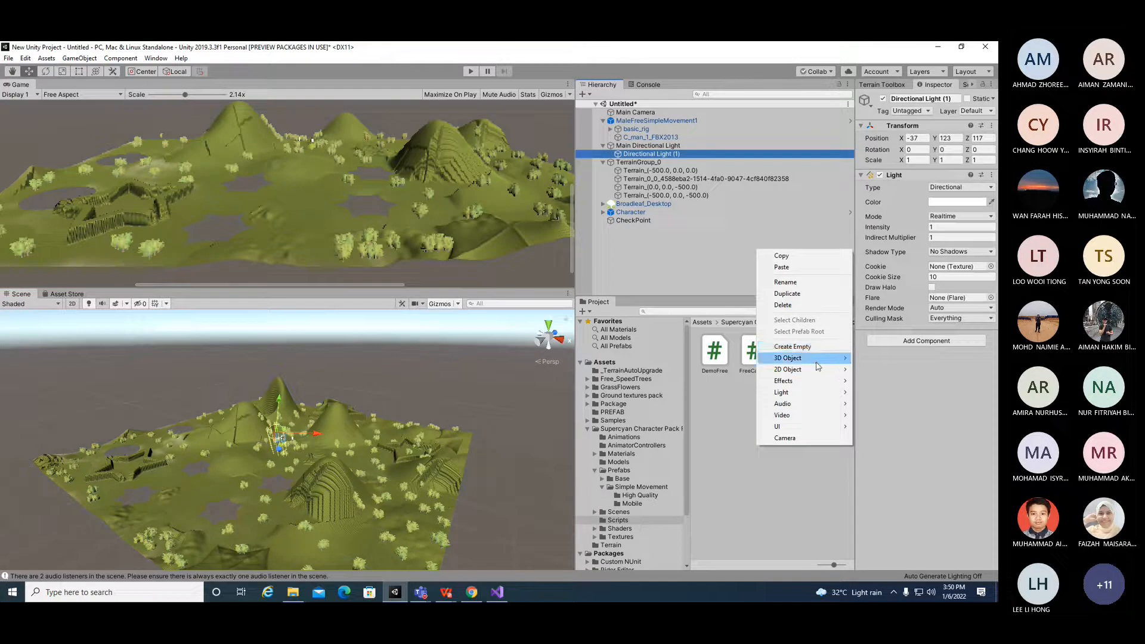
mouse_move(832, 360)
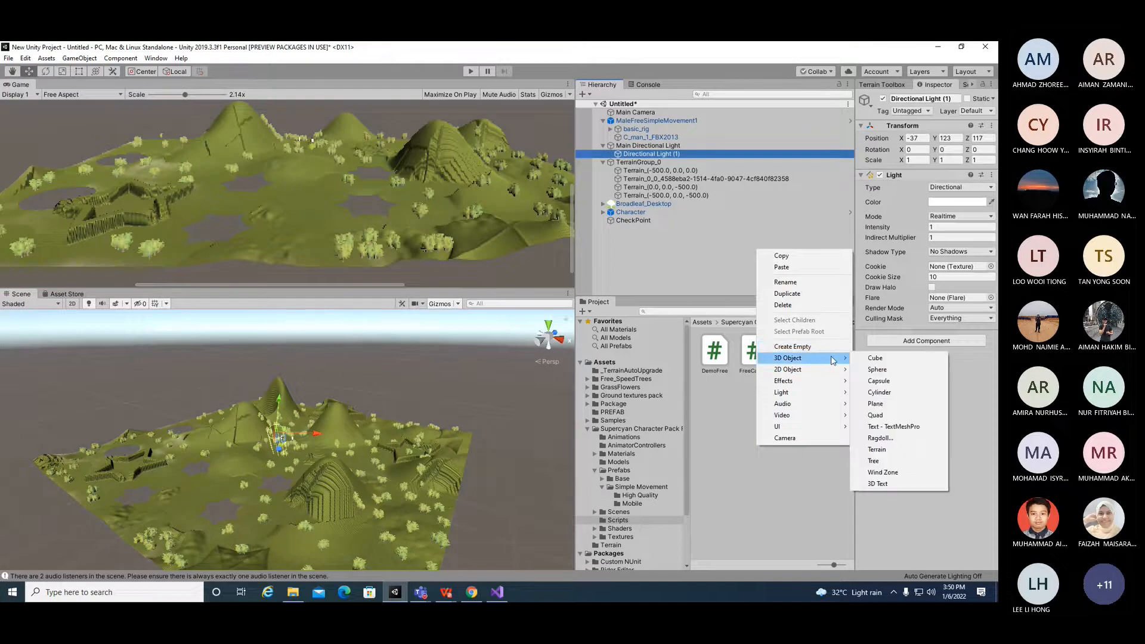
left_click(83, 58)
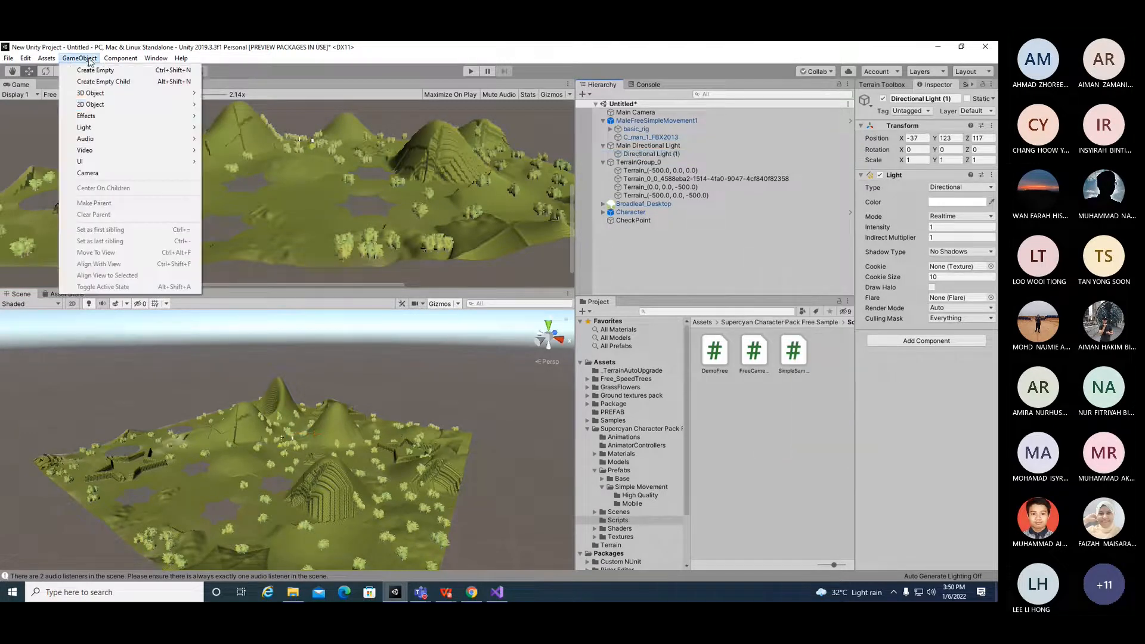
mouse_move(120, 126)
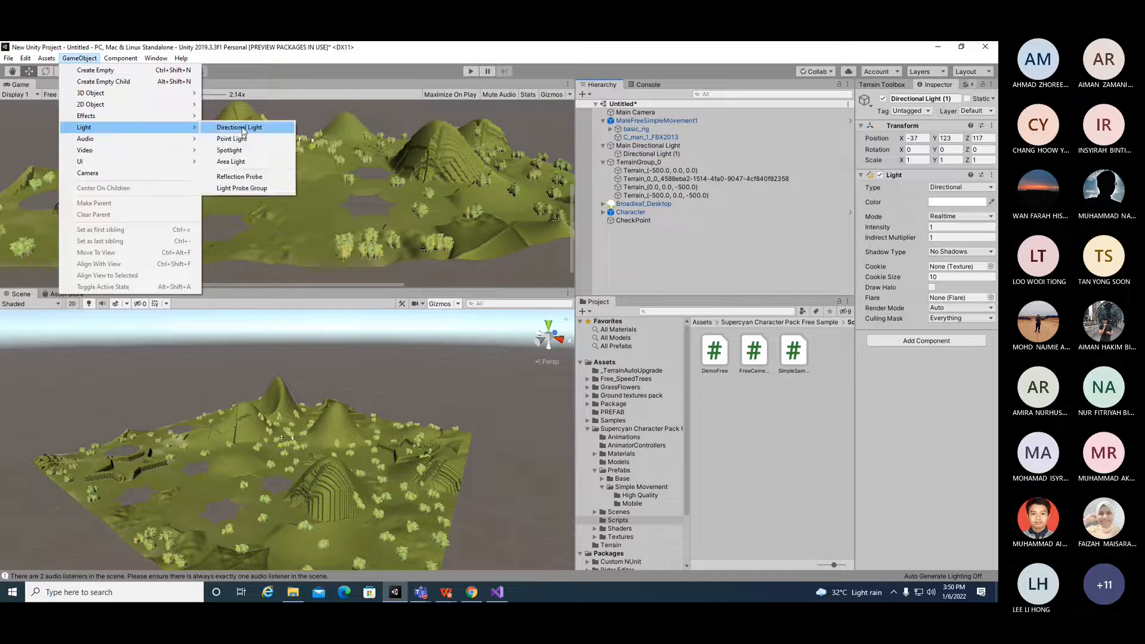
left_click(241, 126)
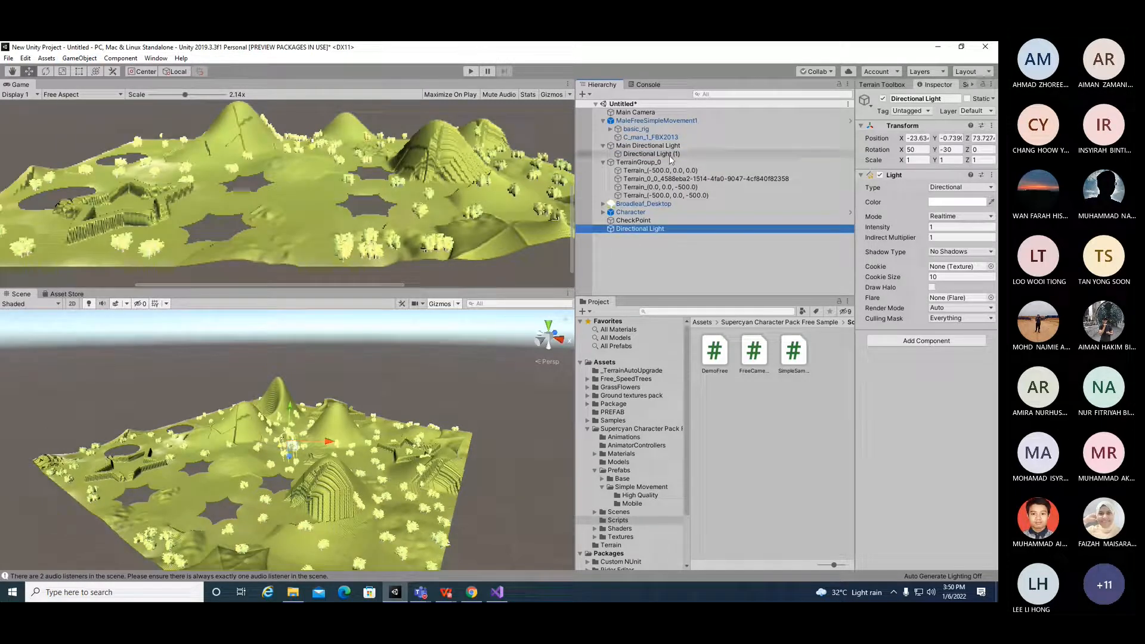
left_click_drag(654, 234, 656, 154)
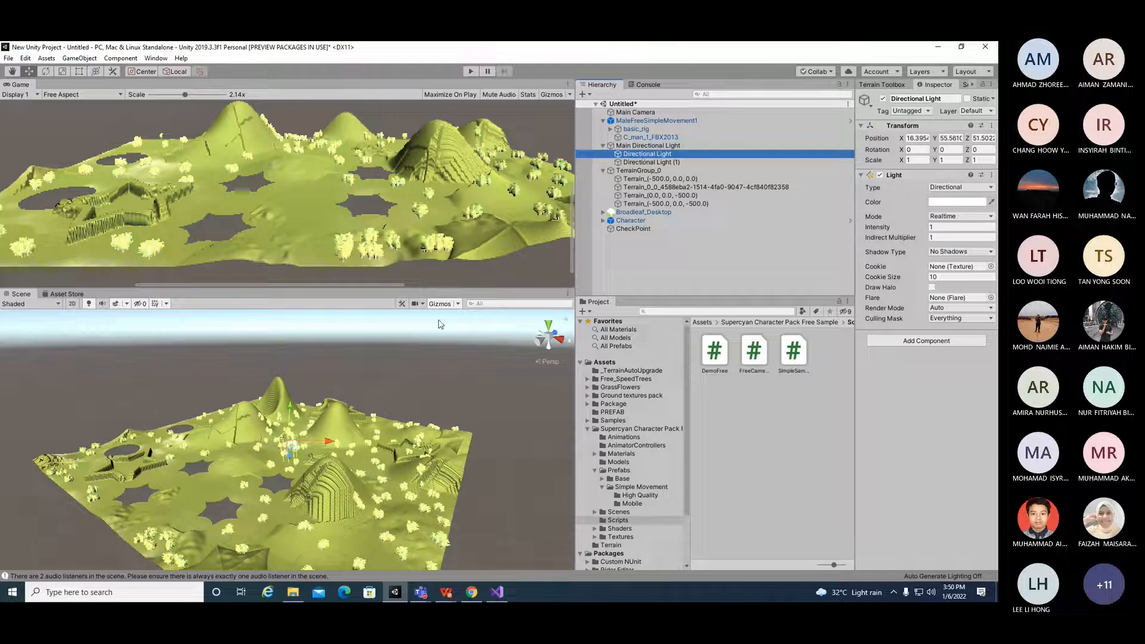
Step: Move the first child directional light to about 578, 138, 52 and rotate it to about -11 degrees on X
left_click_drag(328, 442, 462, 382)
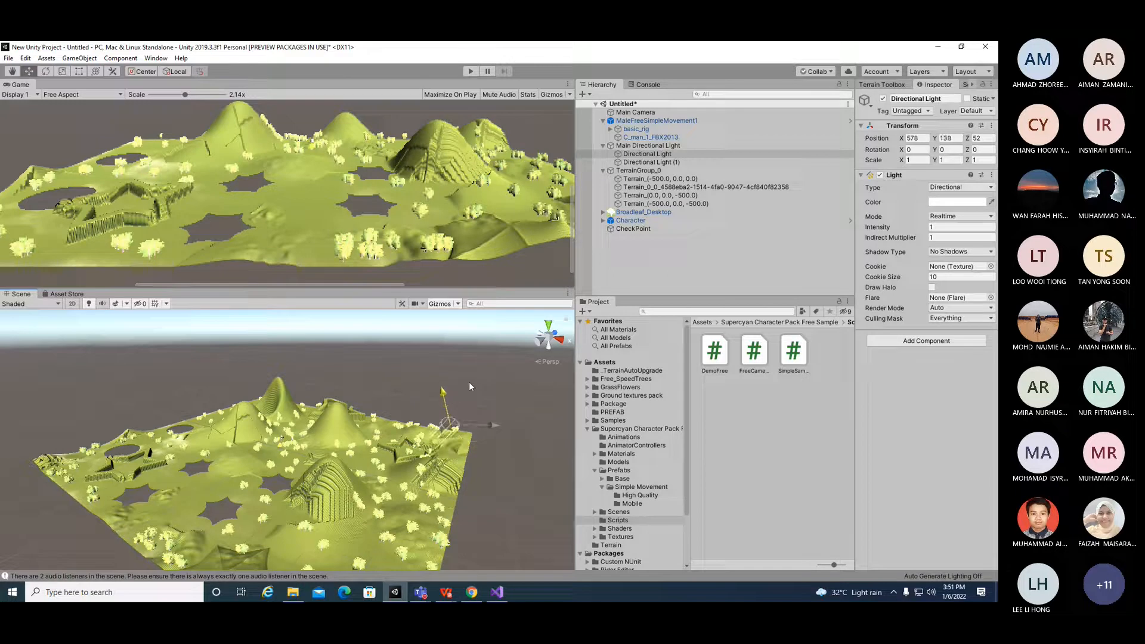
key("e")
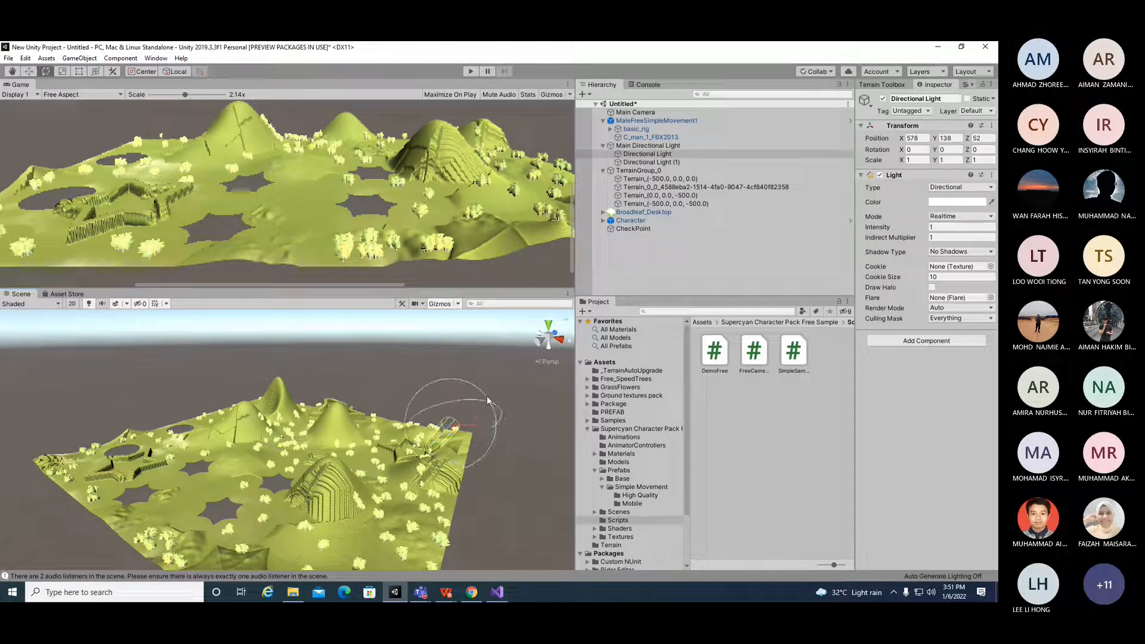
left_click_drag(471, 406, 484, 375)
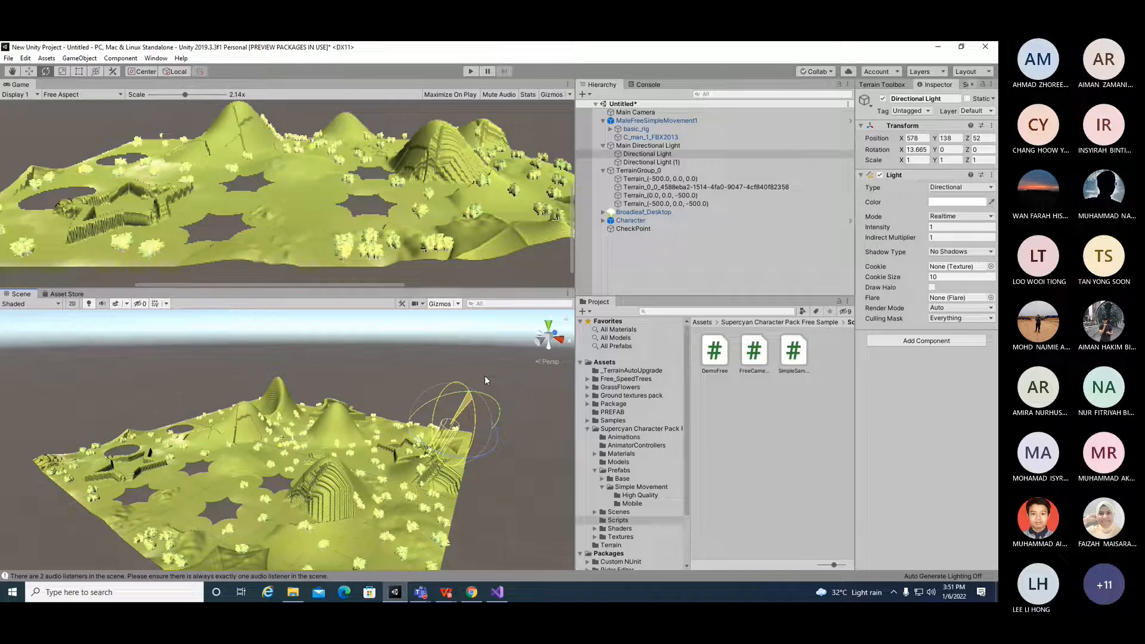
mouse_move(484, 374)
left_mouse_down()
mouse_move(481, 363)
mouse_move(492, 396)
mouse_move(485, 382)
left_mouse_up()
left_click_drag(485, 378, 506, 412)
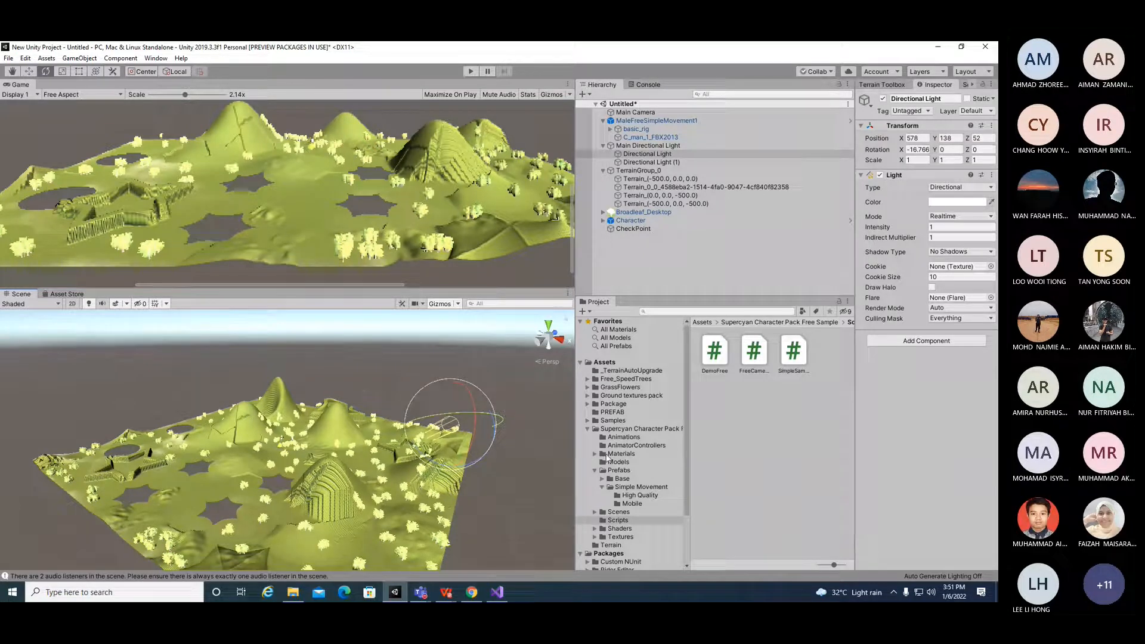
left_click_drag(473, 409, 477, 383)
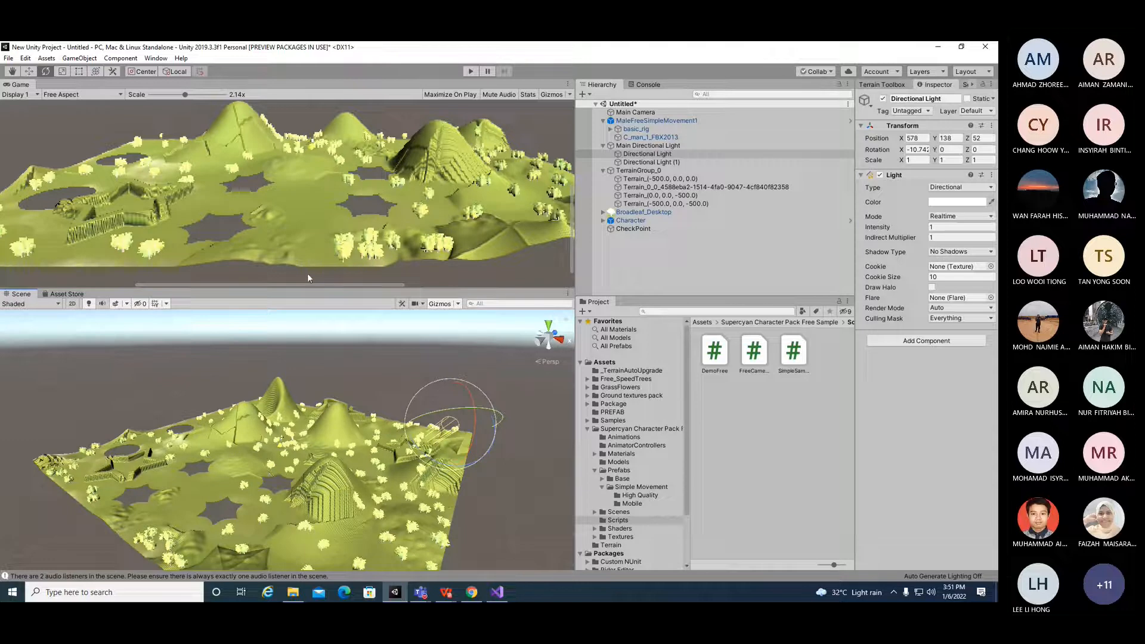
Step: Examine the terrain and the lights' placement in the scene view from several angles and distances
scroll(333, 470, "up", 15)
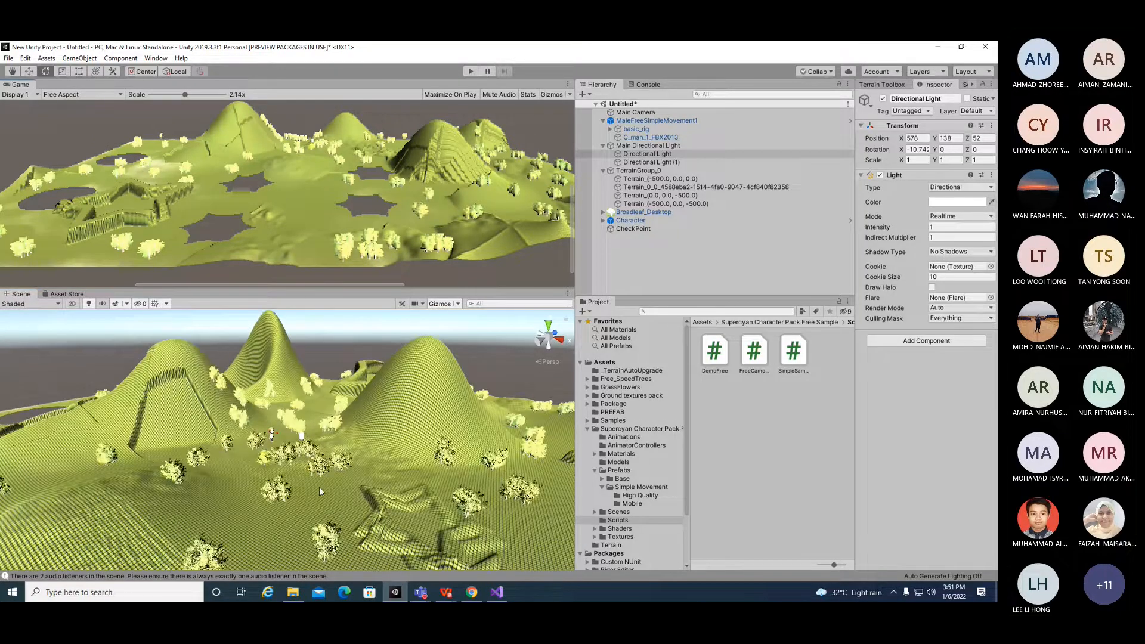
scroll(320, 487, "up", 5)
scroll(320, 492, "down", 15)
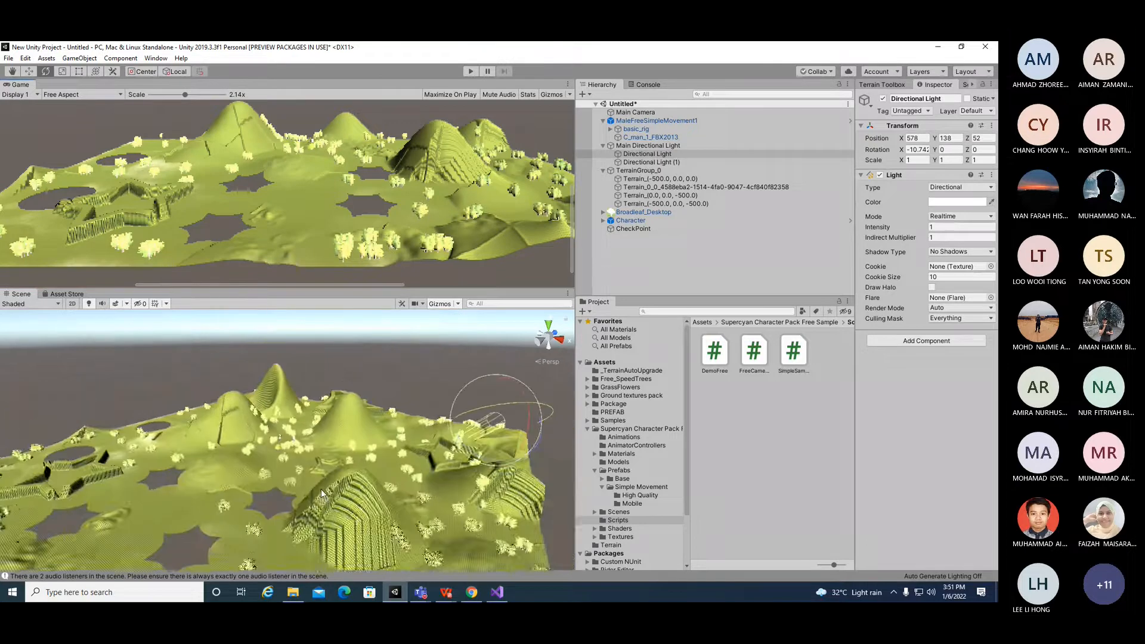
scroll(335, 481, "down", 3)
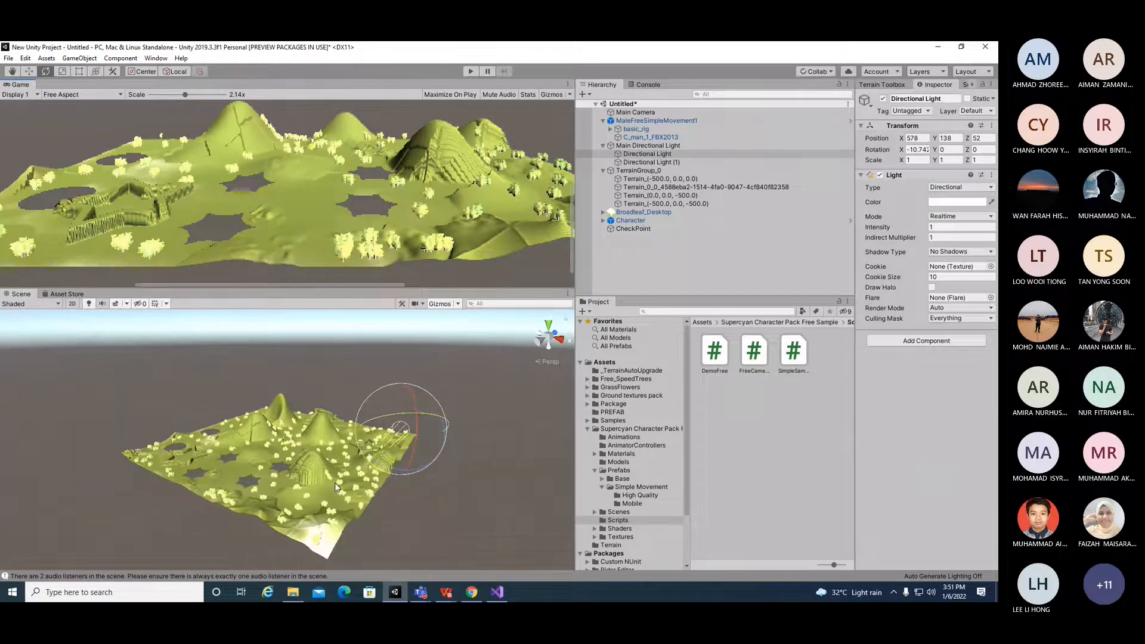
left_click_drag(262, 466, 398, 479, "alt")
scroll(265, 179, "up", 1)
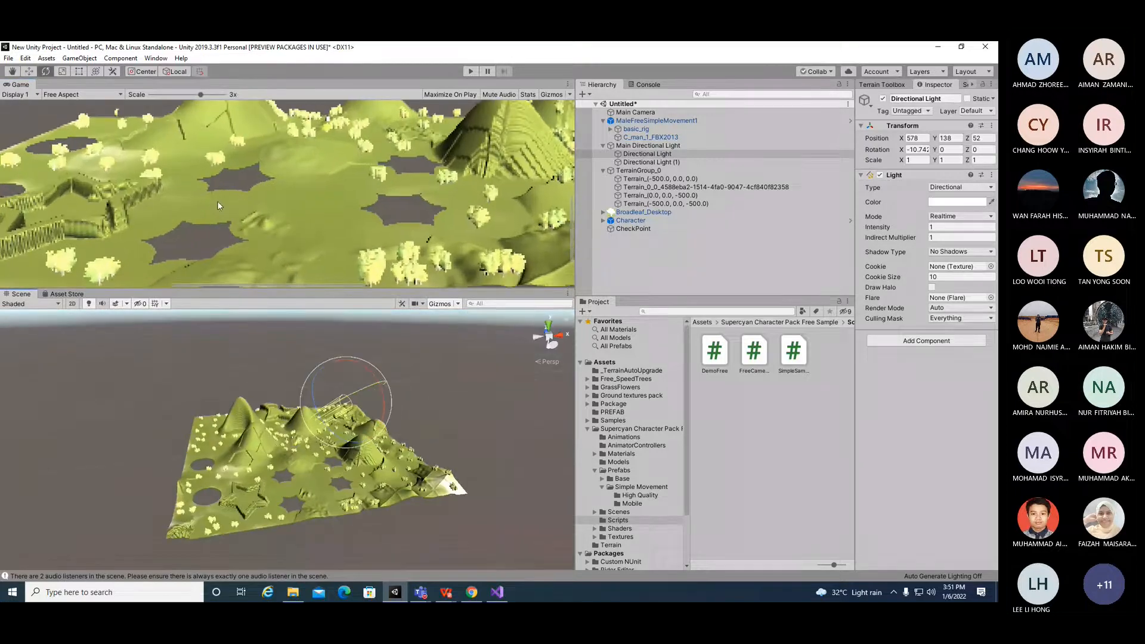
scroll(217, 202, "down", 4)
scroll(217, 209, "down", 2)
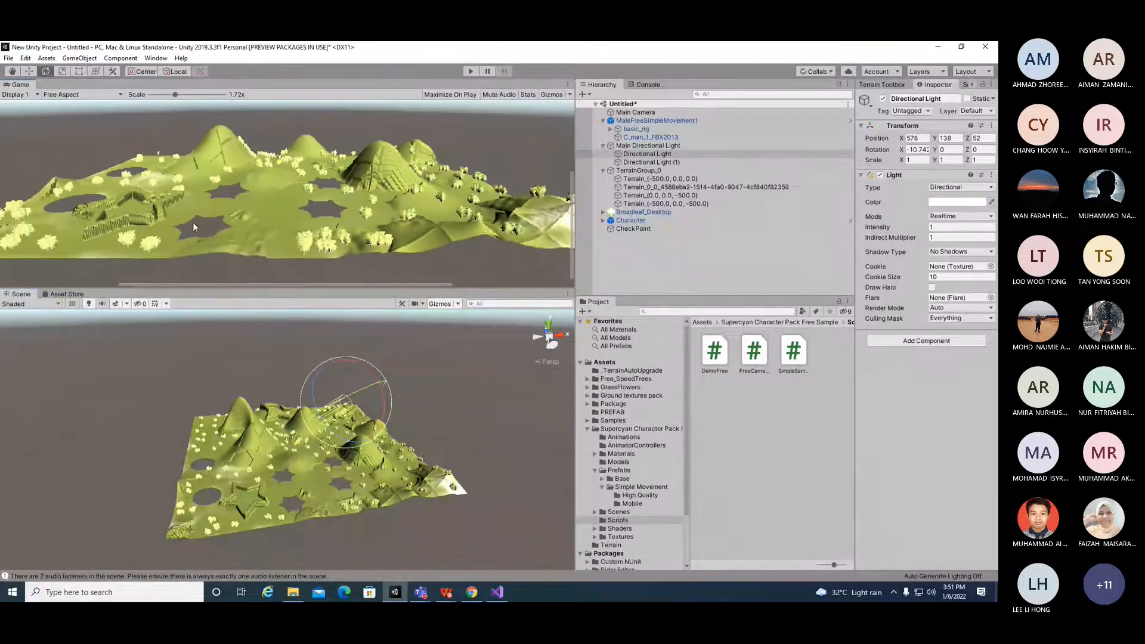
scroll(266, 481, "up", 1)
scroll(267, 479, "up", 5)
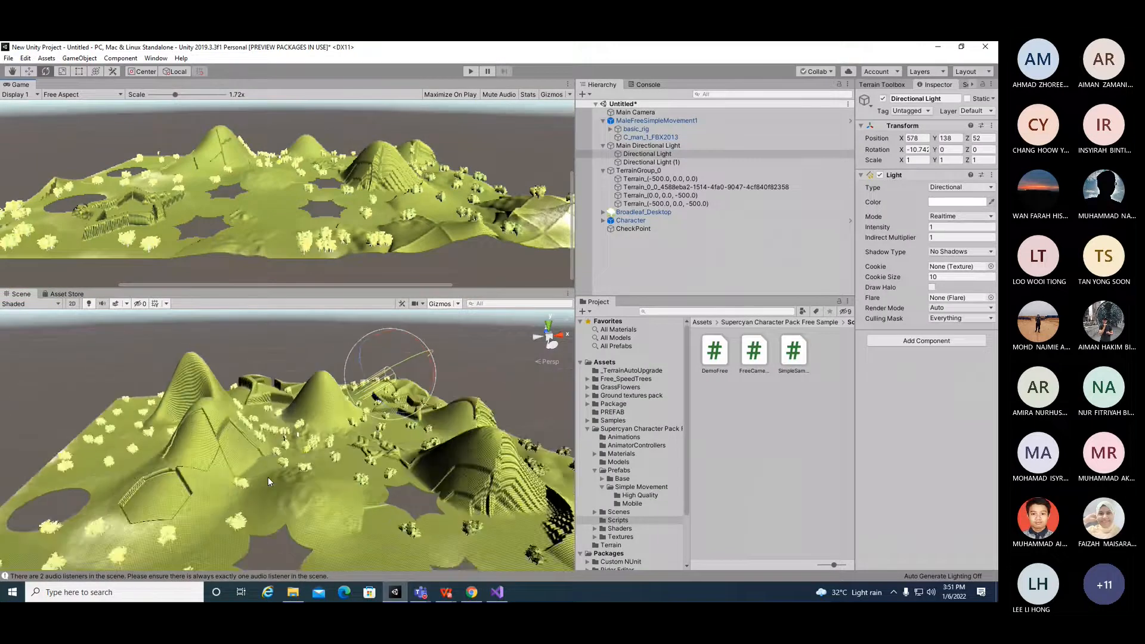
scroll(273, 479, "up", 3)
scroll(280, 473, "up", 2)
scroll(395, 481, "up", 2)
left_click_drag(424, 441, 346, 410, "alt")
scroll(357, 420, "down", 3)
scroll(427, 432, "down", 5)
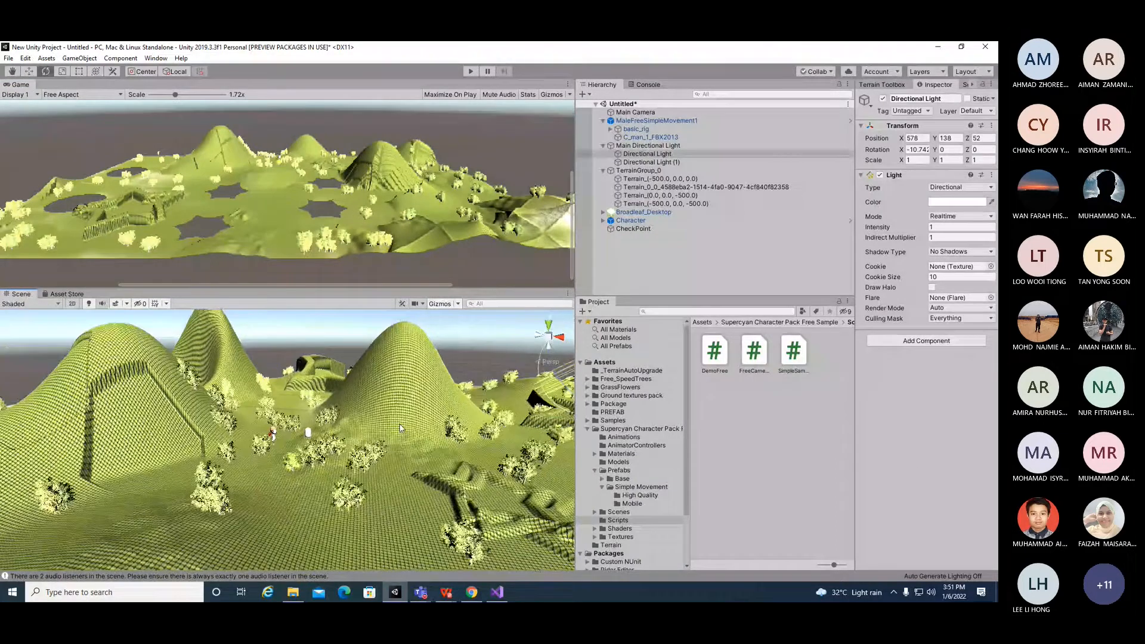
Step: Move Directional Light (1) to about -121, 123, -26 in the scene
left_click(650, 162)
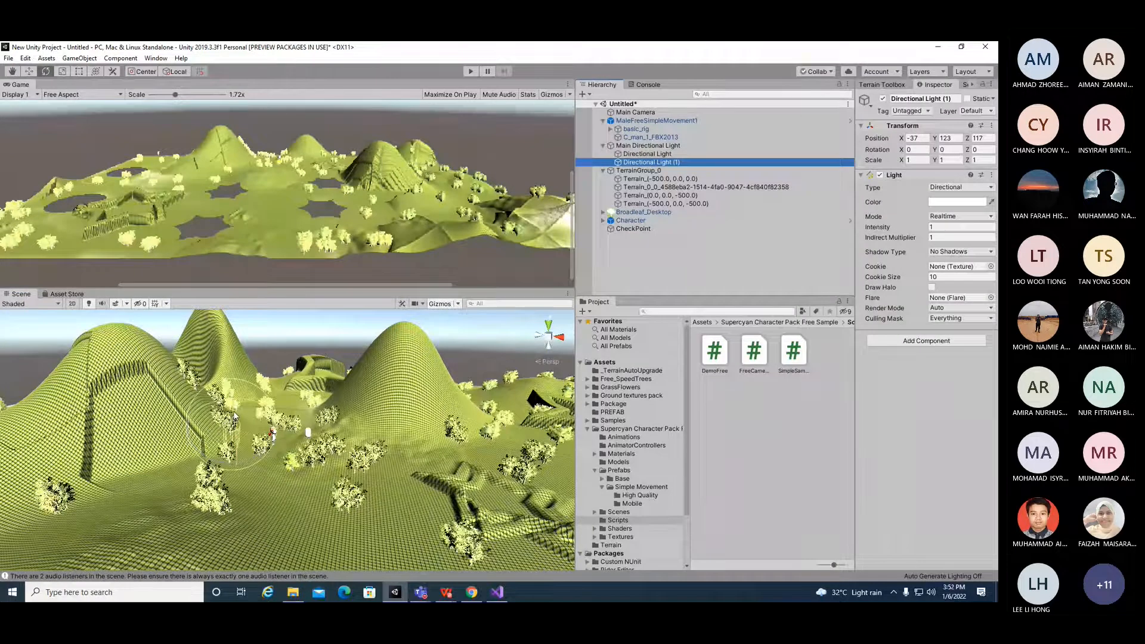
key("w")
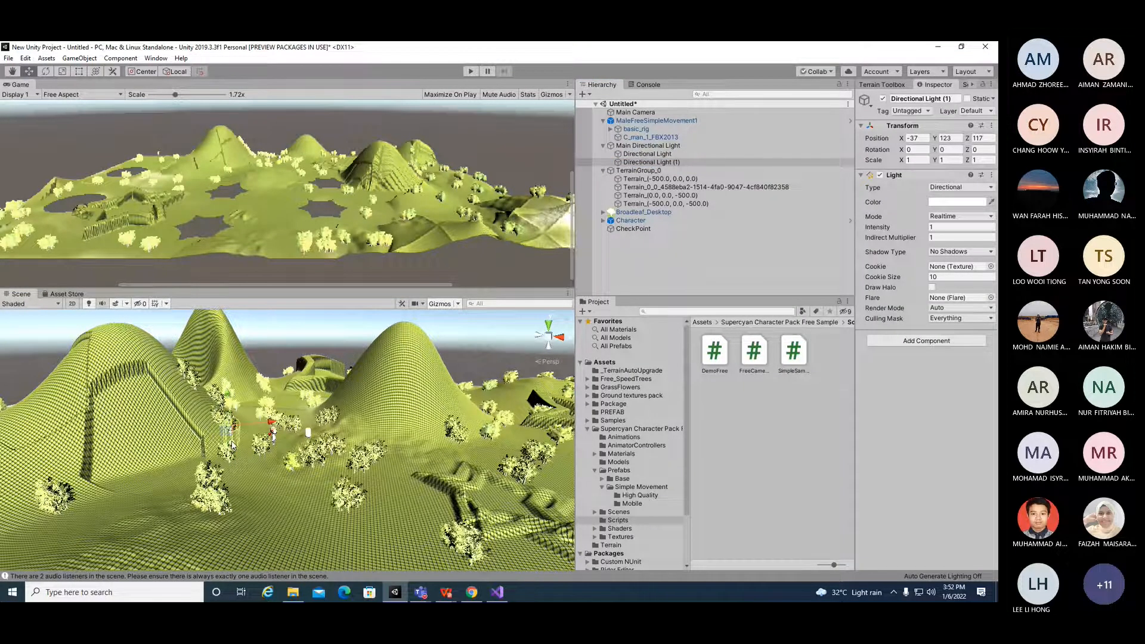
left_click_drag(233, 444, 137, 340)
Step: Rotate Directional Light (1) to about -14, -25, 6 degrees
left_click(45, 71)
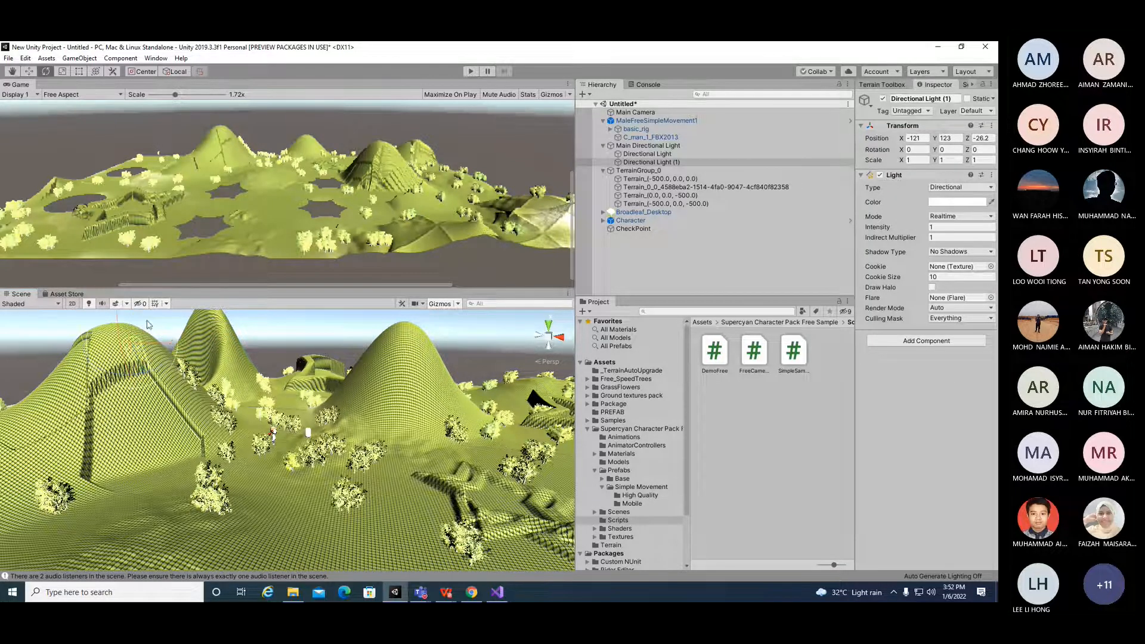
scroll(177, 376, "down", 3)
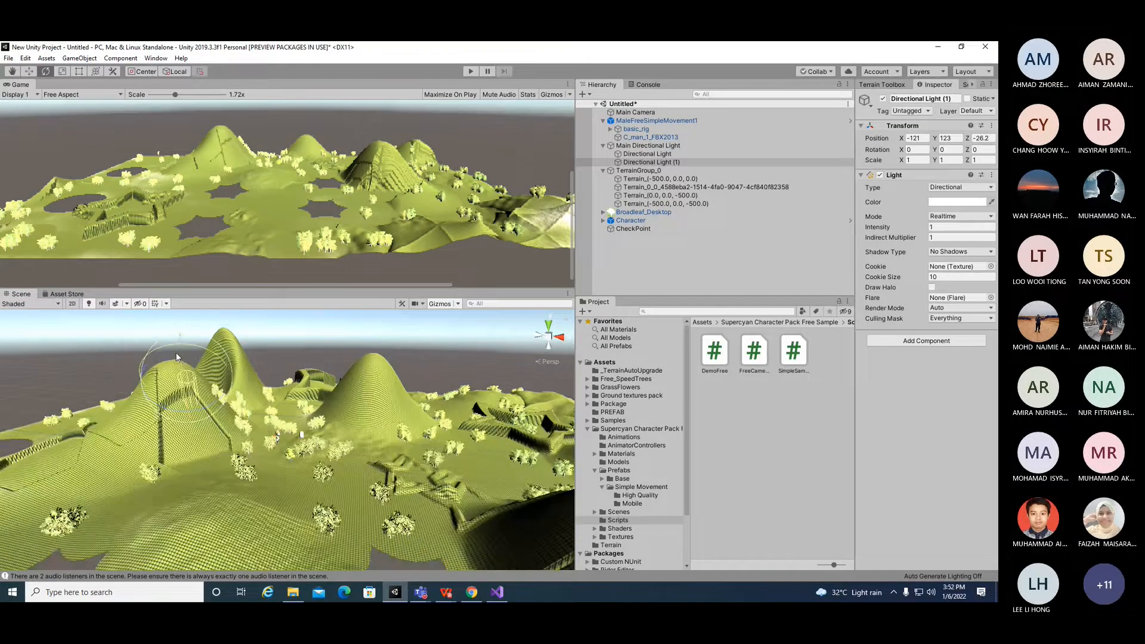
mouse_move(180, 360)
left_mouse_down()
mouse_move(184, 380)
mouse_move(221, 367)
mouse_move(208, 363)
mouse_move(199, 365)
mouse_move(277, 366)
left_mouse_up()
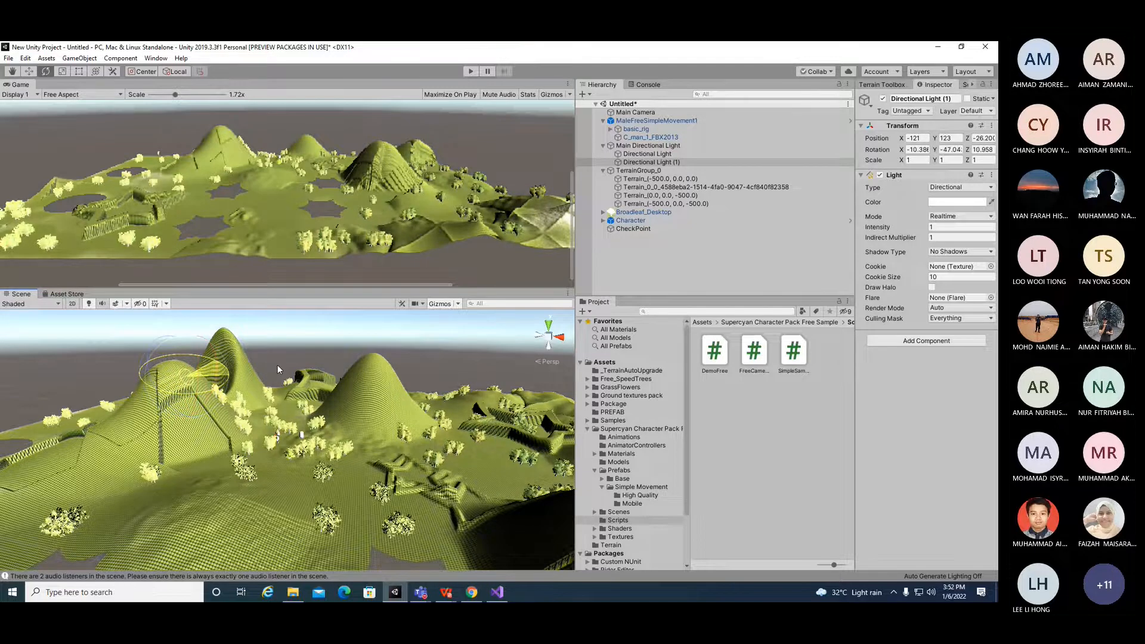
mouse_move(278, 367)
left_mouse_down()
mouse_move(234, 368)
mouse_move(245, 368)
left_mouse_up()
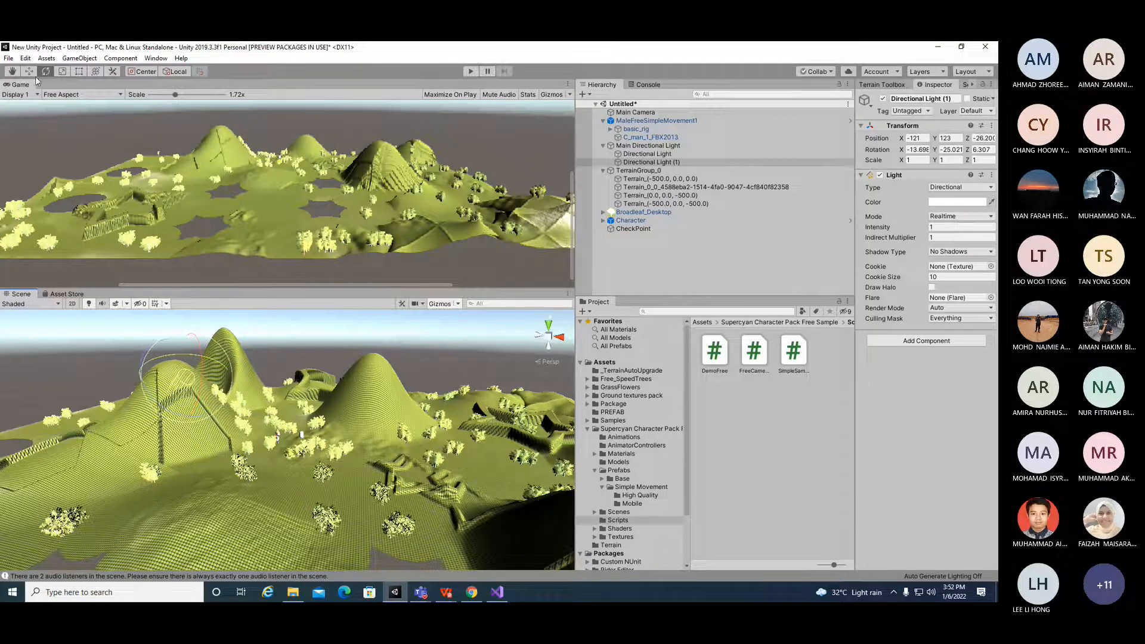
Step: Switch to the browser, search the Unity Asset Store for free 3D first person controller assets, and open Modular First Person Controller
left_click(656, 195)
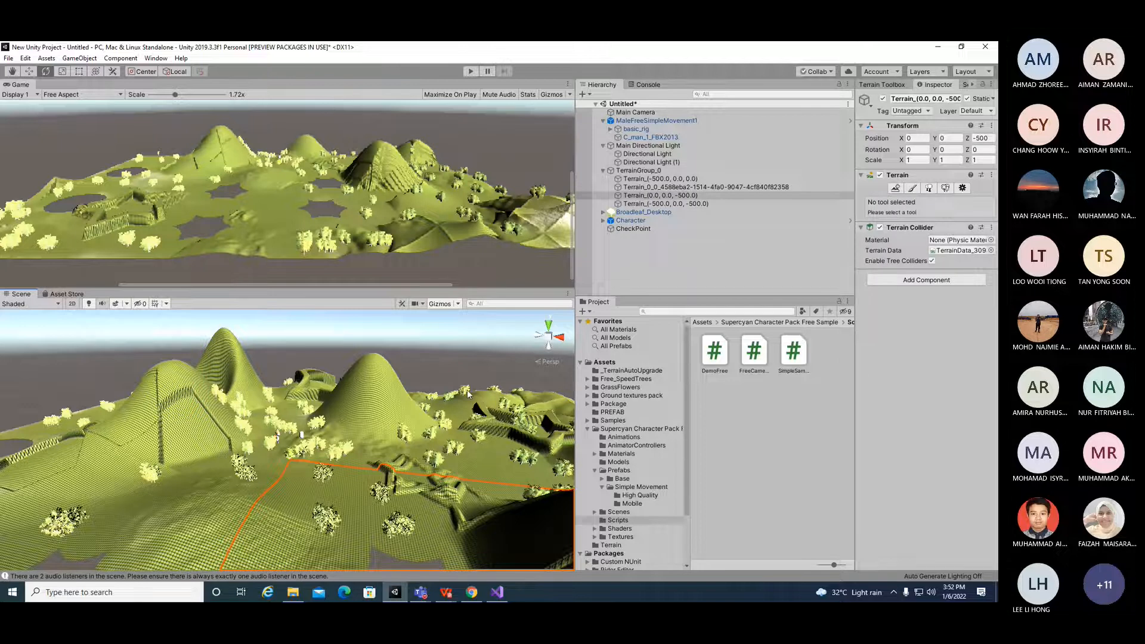
left_click(477, 595)
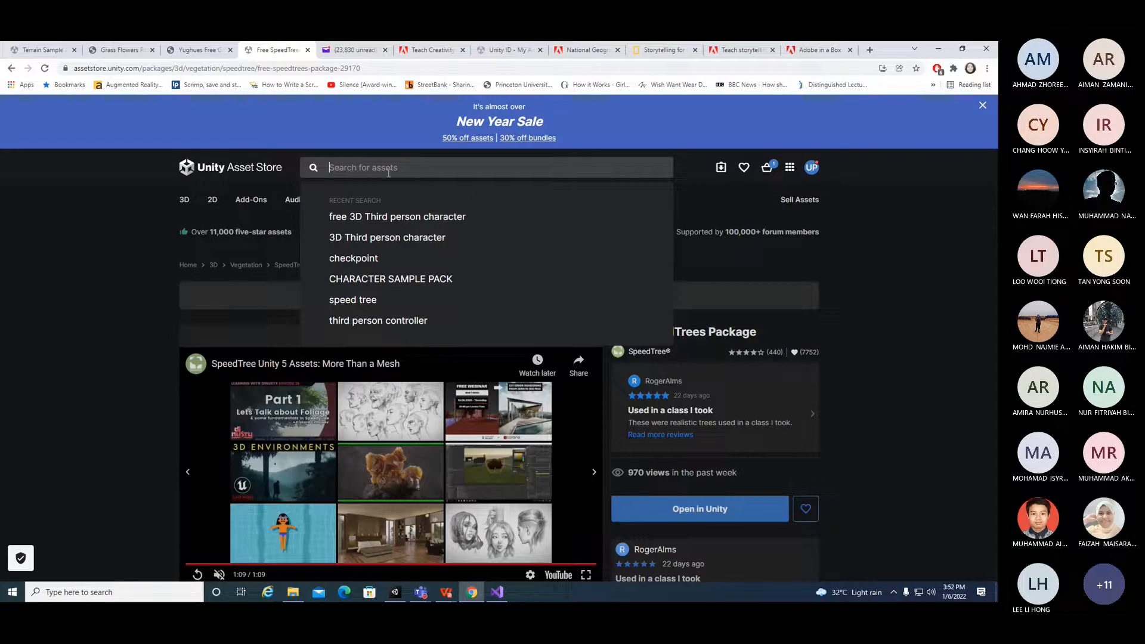
type("first pero")
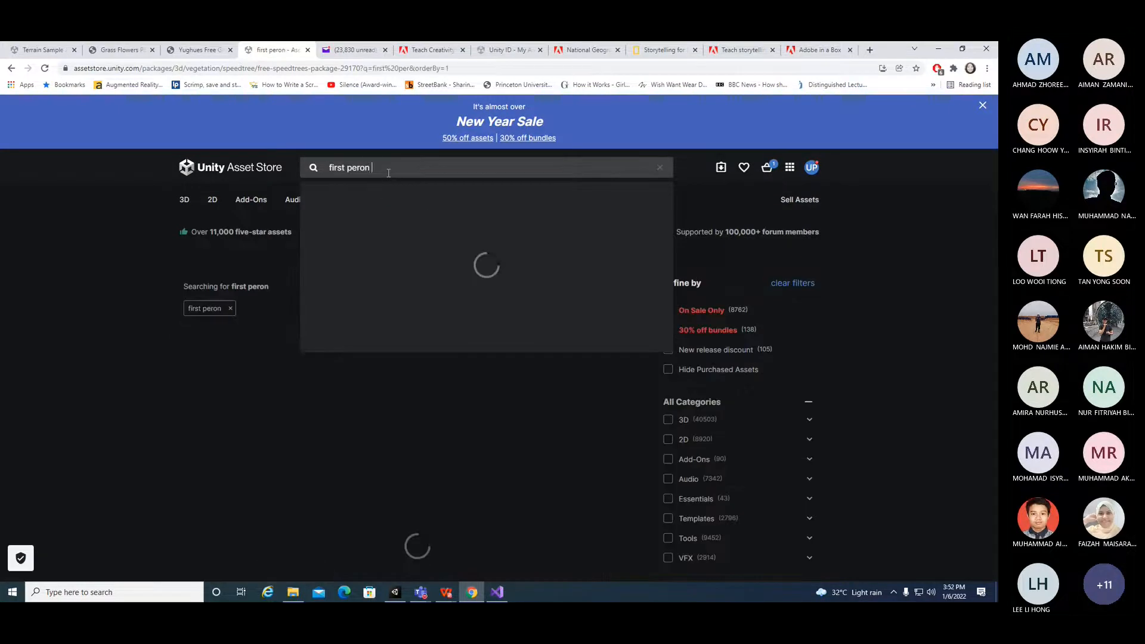
key("BackSpace")
type("son")
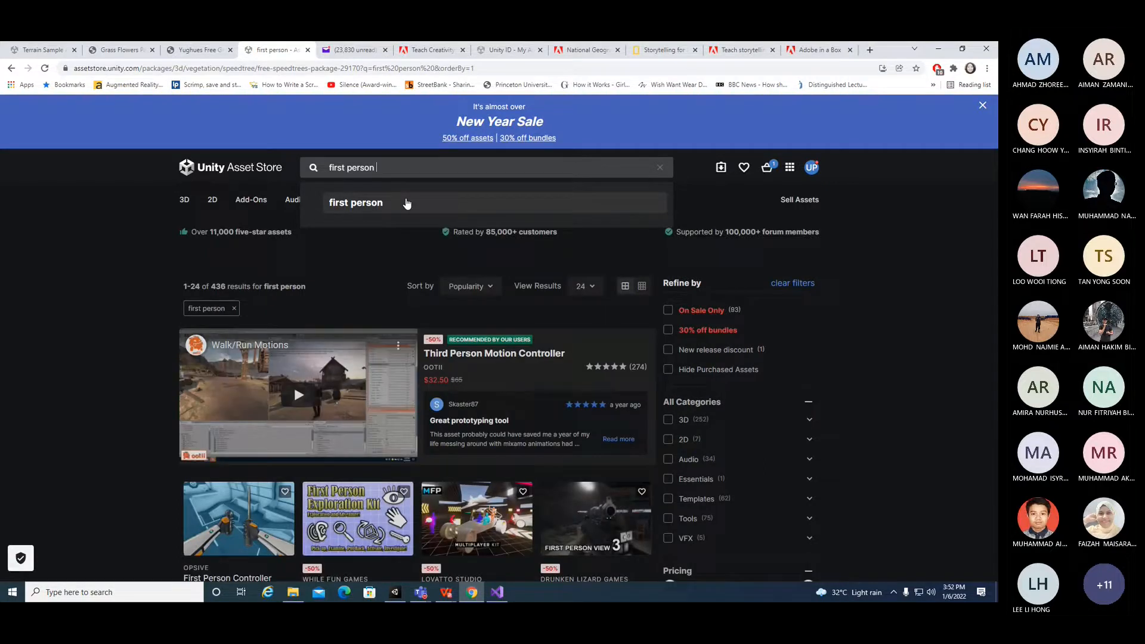
type(" controller")
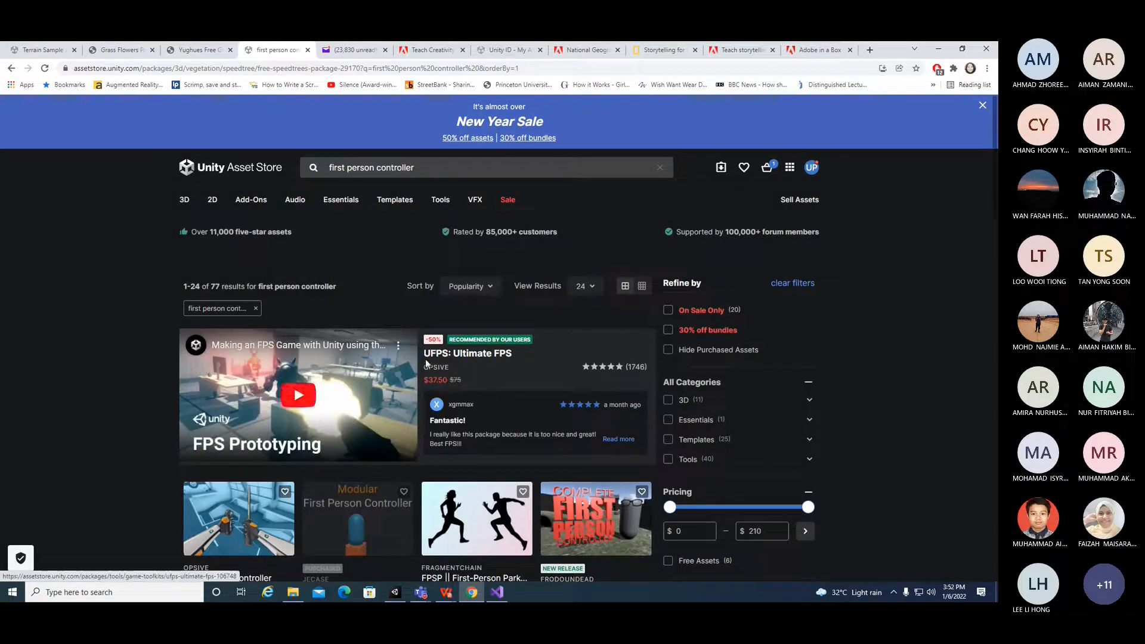
left_click(668, 400)
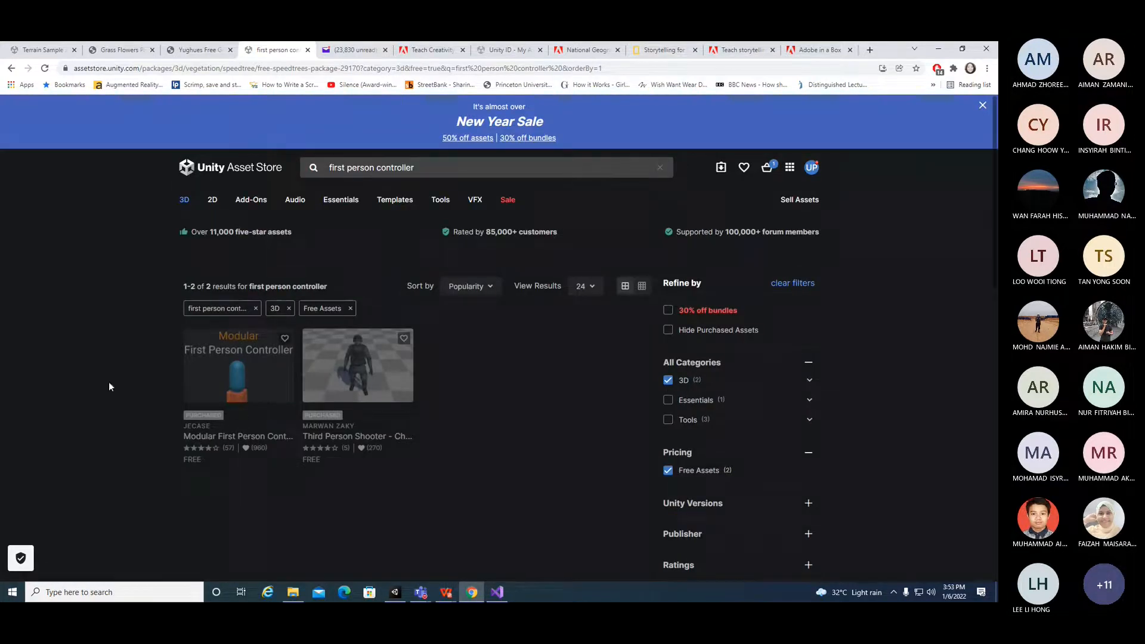
left_click(270, 388)
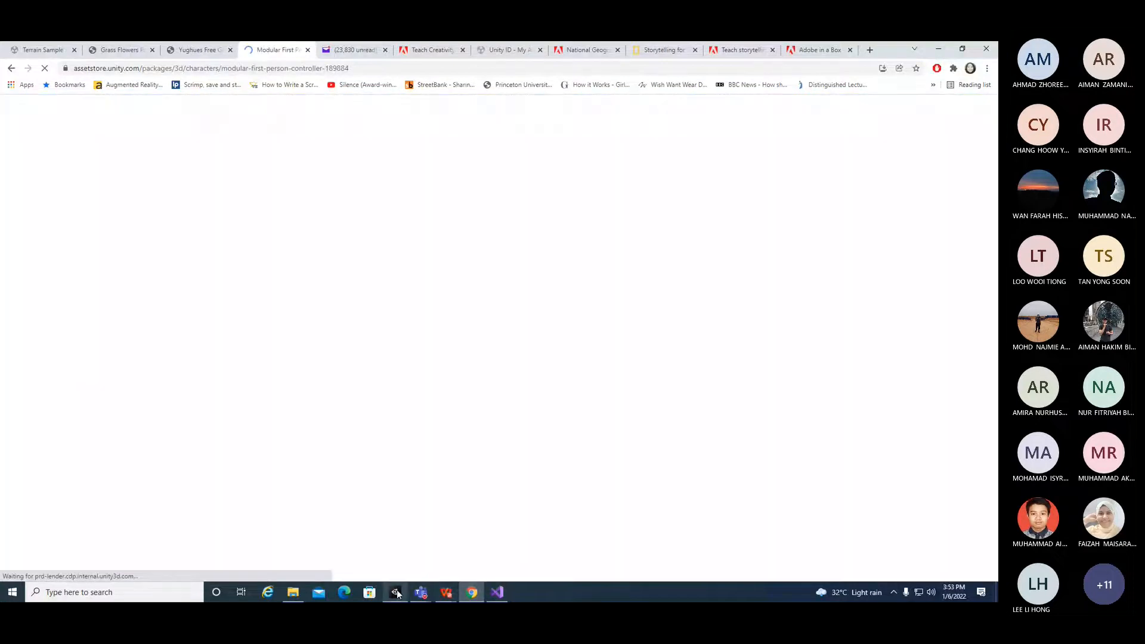
Step: Find Modular First Person Controller among My Assets in the Package Manager, then download and import it
left_click(395, 593)
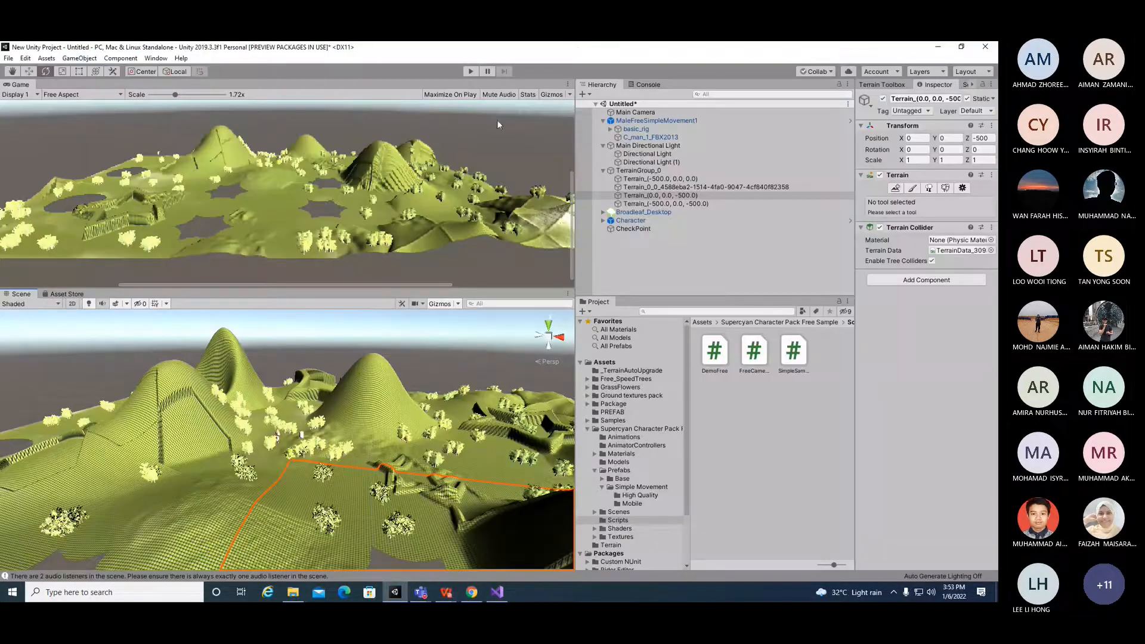
left_click(155, 58)
left_click(190, 134)
left_click(275, 306)
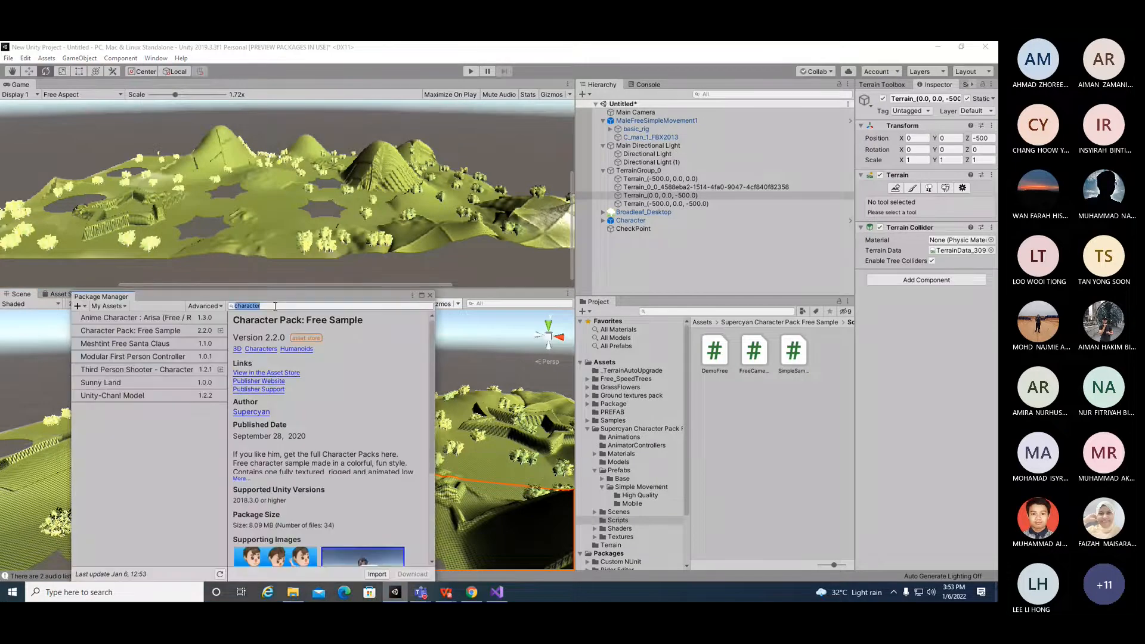
type("first")
scroll(349, 424, "down", 3)
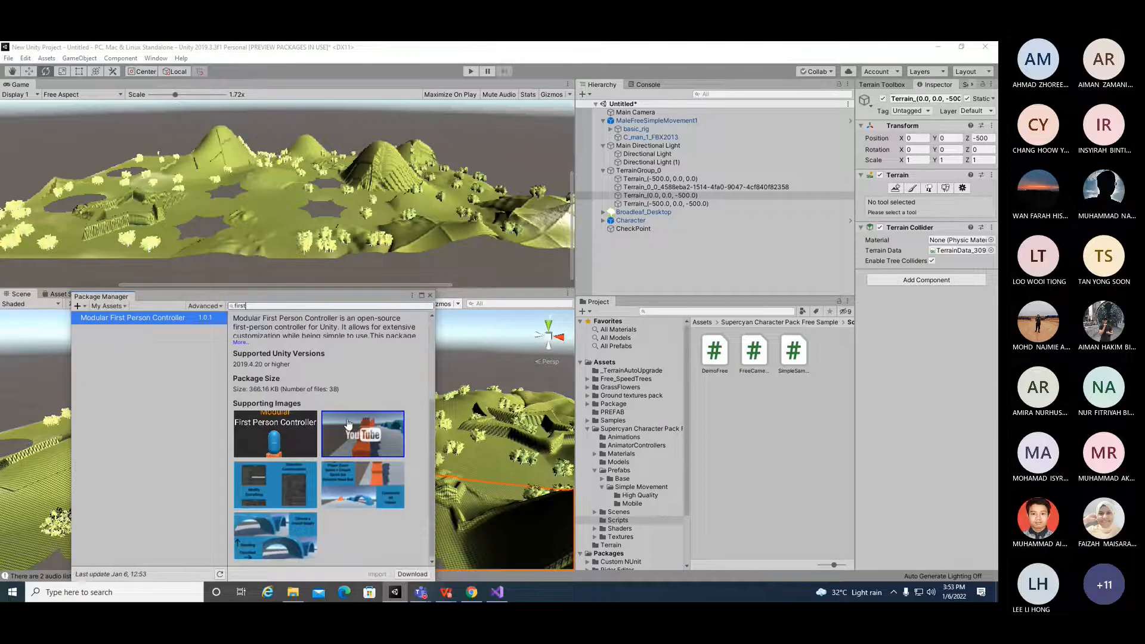
left_click_drag(268, 296, 300, 202)
left_click(445, 479)
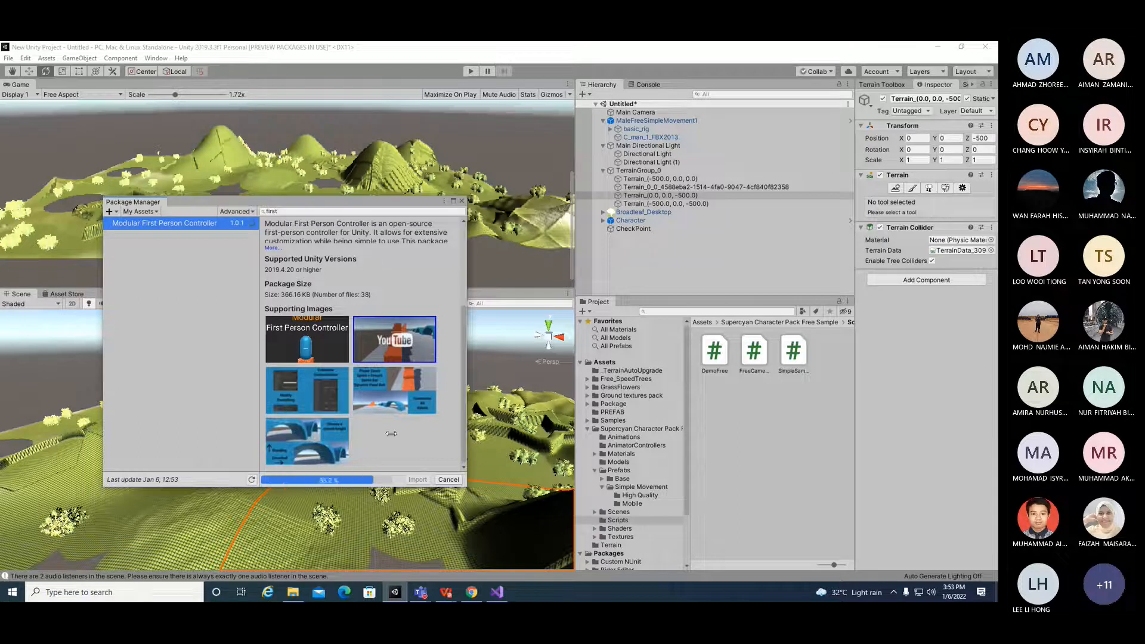
left_click(409, 479)
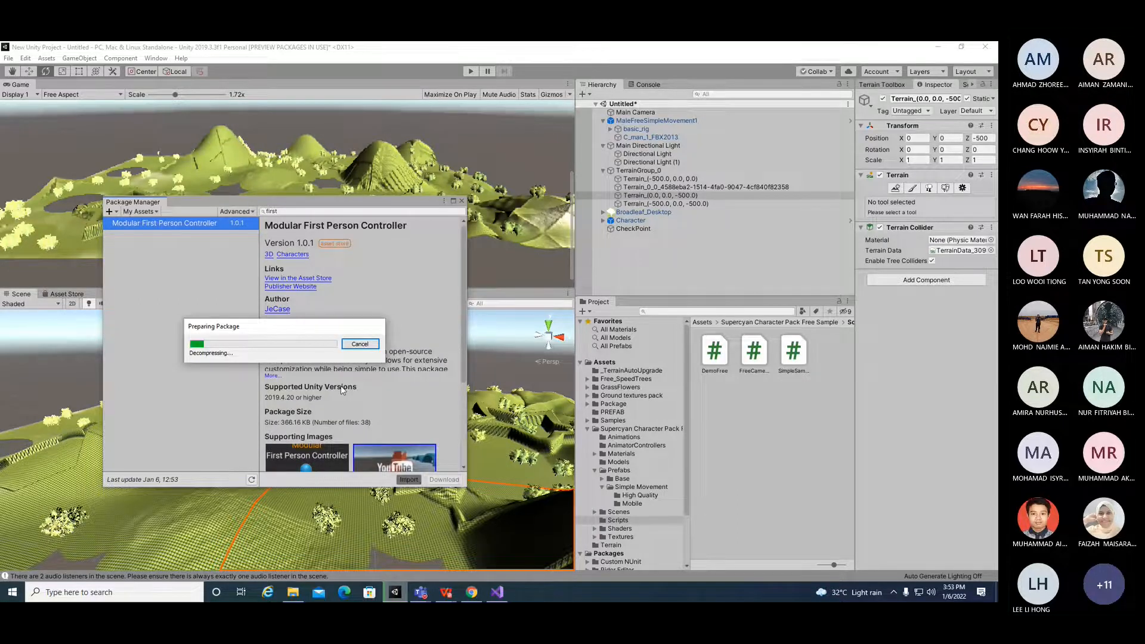
left_click(459, 442)
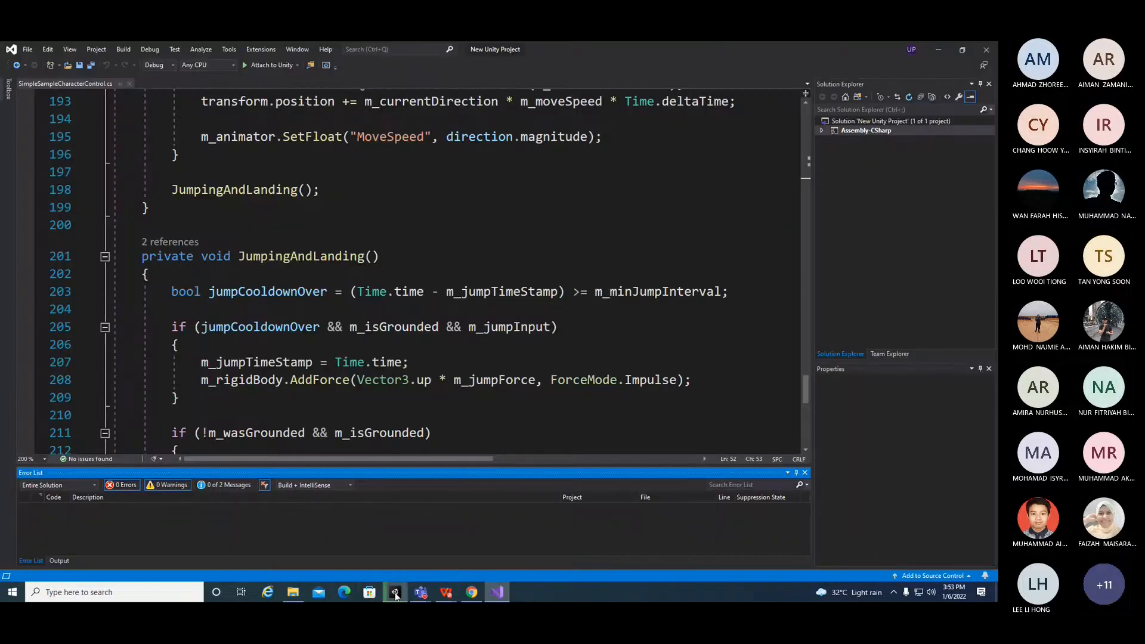
left_click(396, 593)
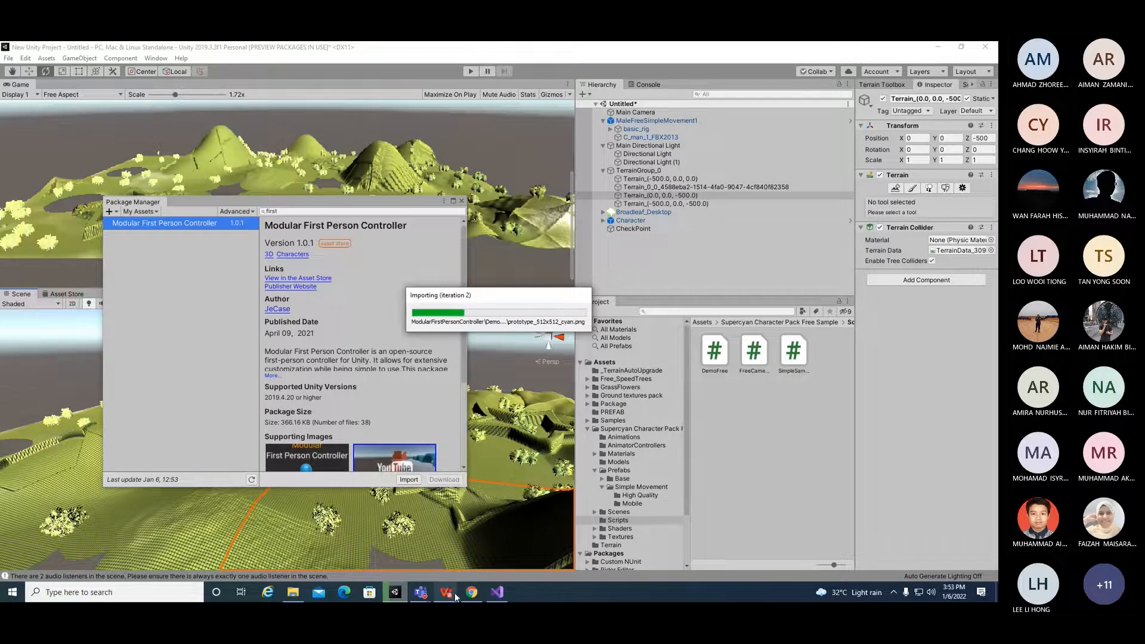
Step: Switch to the Teams meeting window and scroll back through the meeting chat
mouse_move(446, 593)
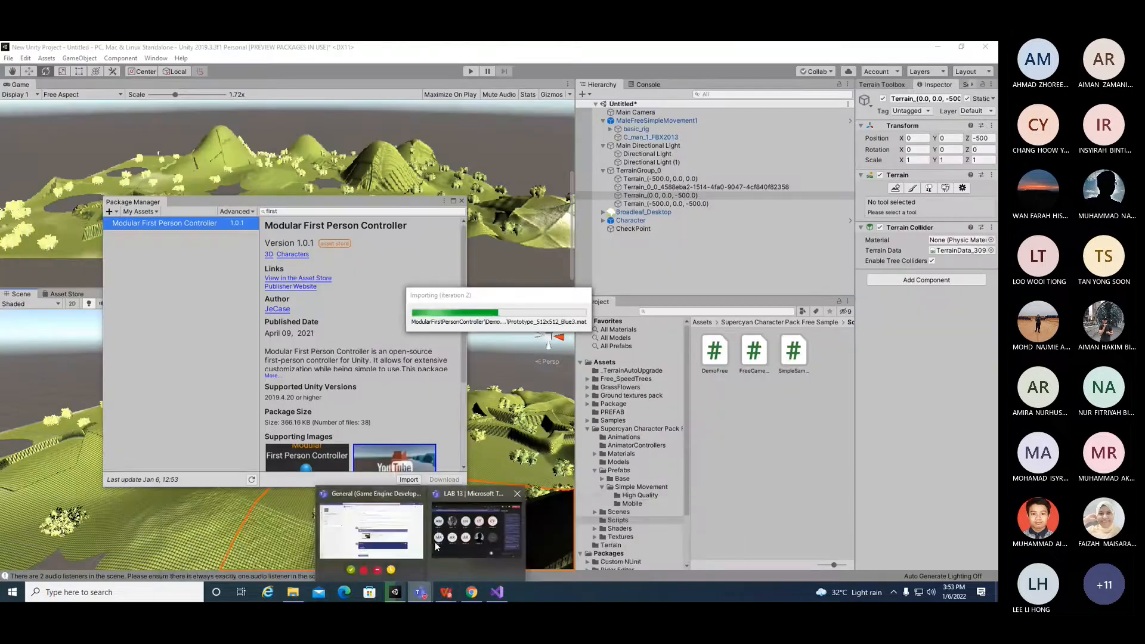
left_click(471, 522)
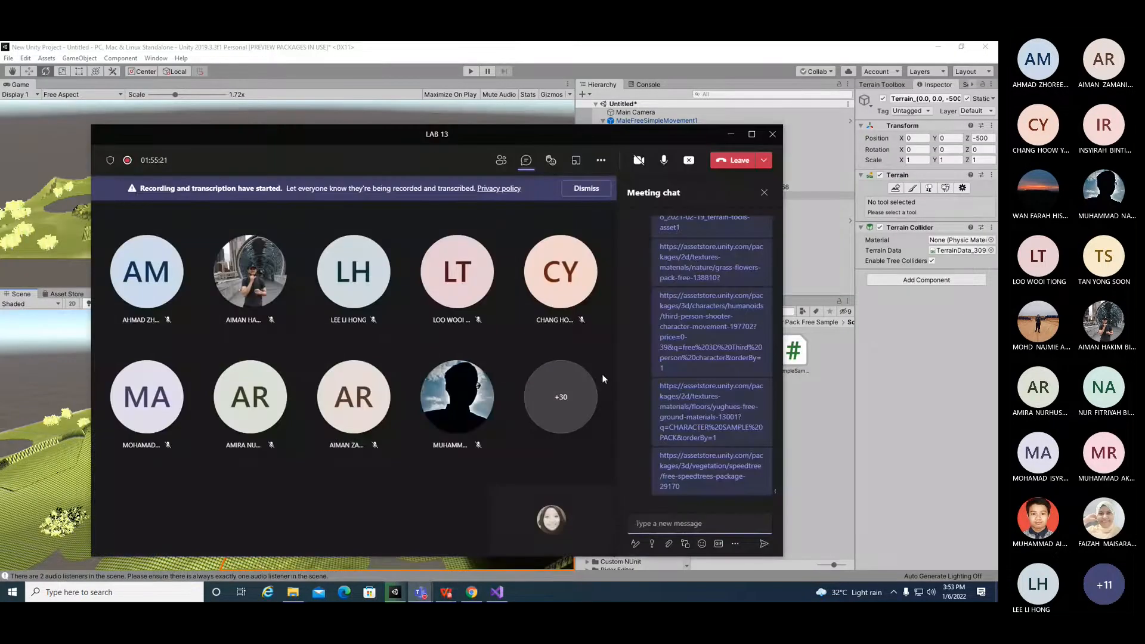
scroll(666, 375, "up", 3)
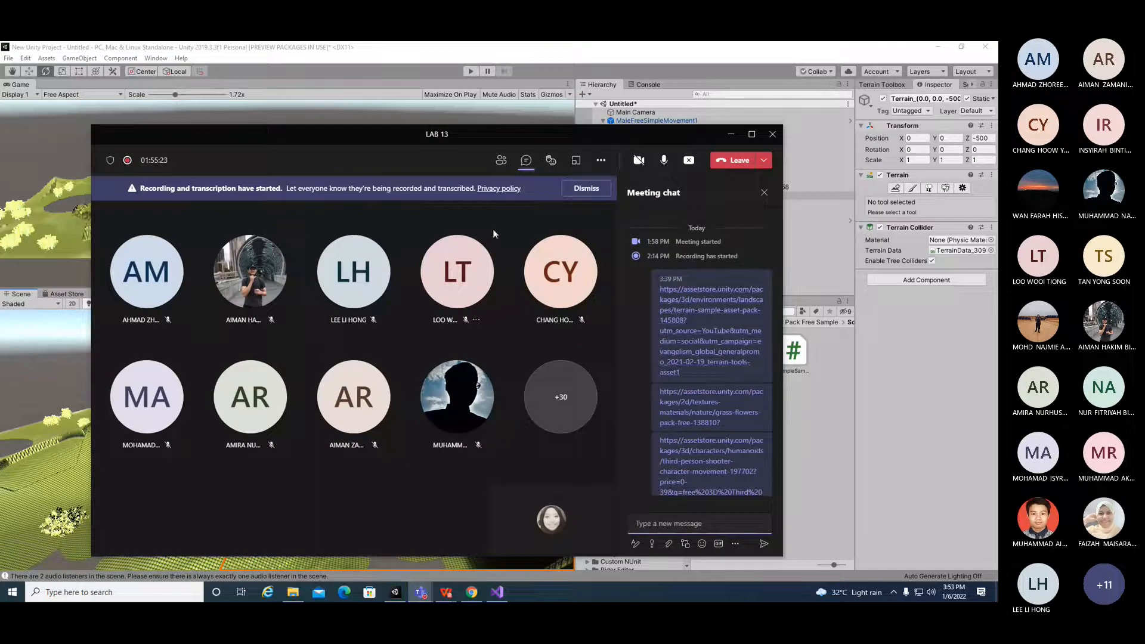
Step: Return to Unity, close the Package Manager, and drag the FirstPersonController prefab from the ModularFirstPersonController folder into the scene hierarchy
left_click(500, 161)
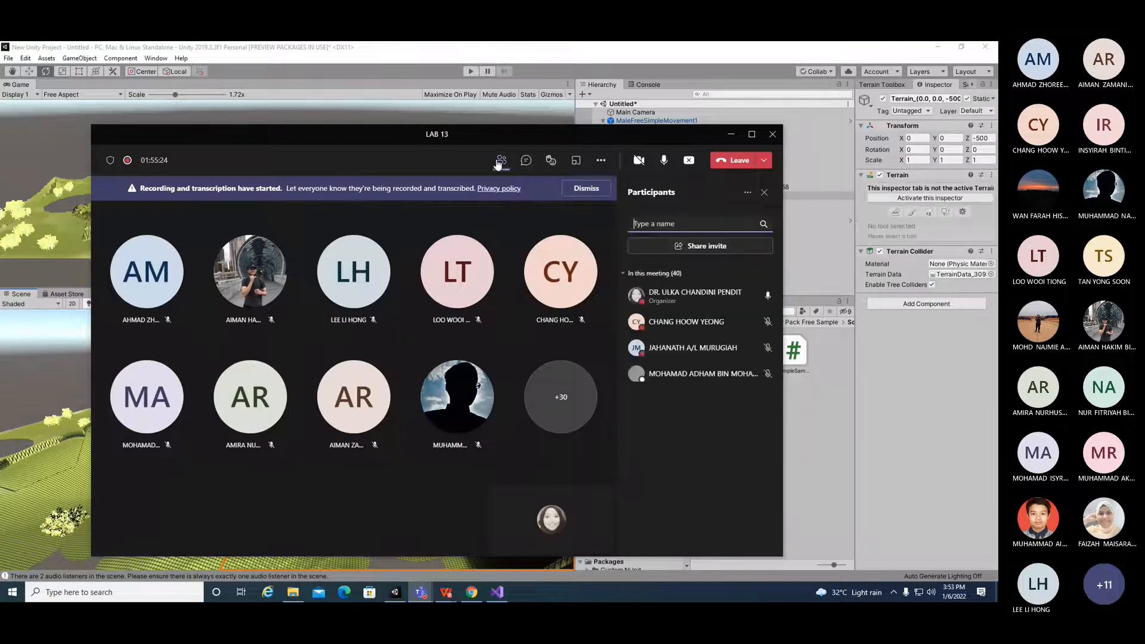
left_click(729, 136)
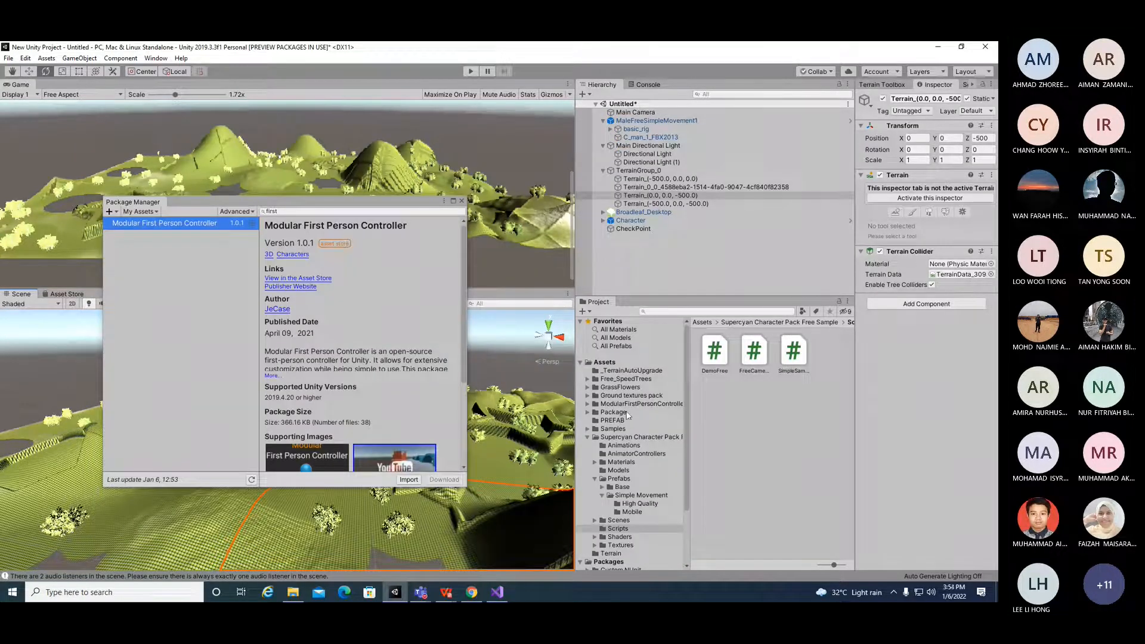
left_click(587, 437)
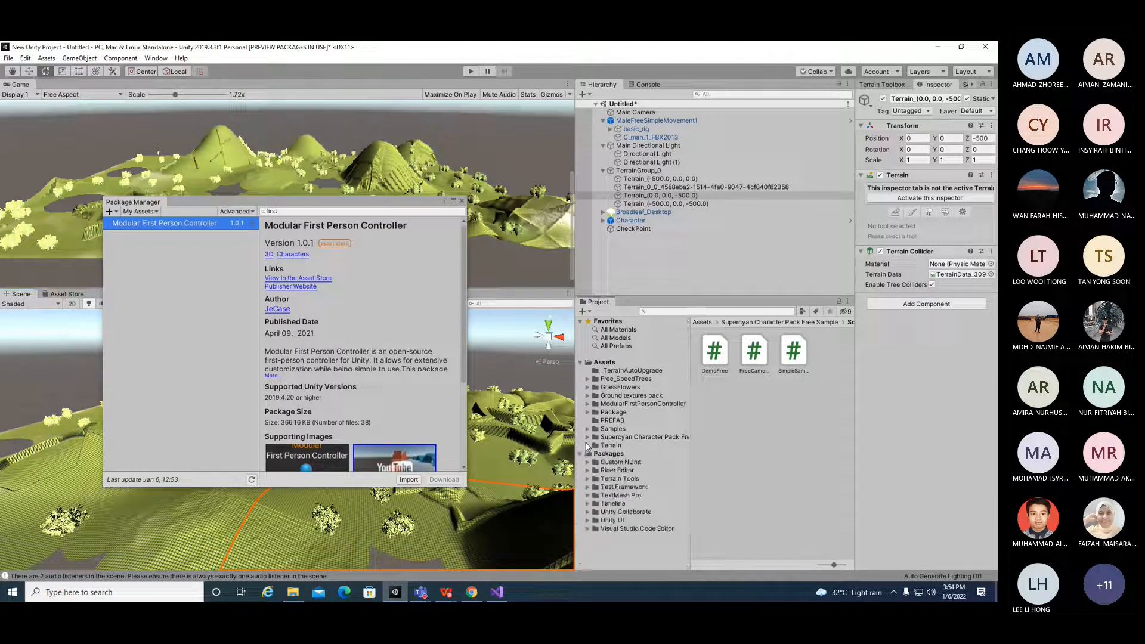
left_click(615, 404)
left_click(461, 200)
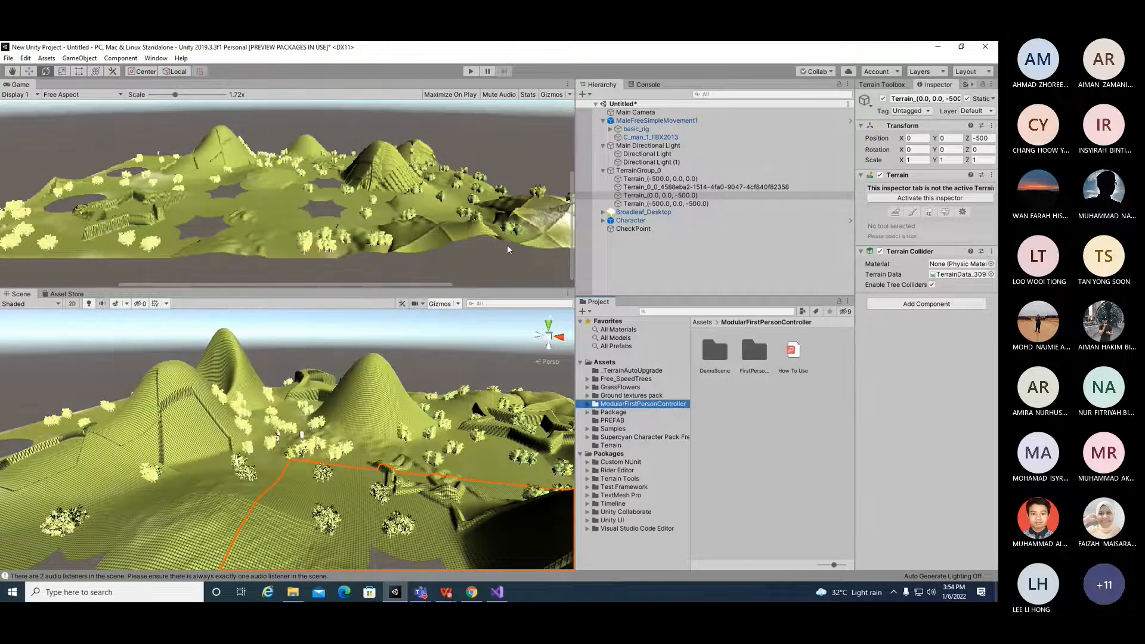
left_click(588, 404)
double_click(754, 351)
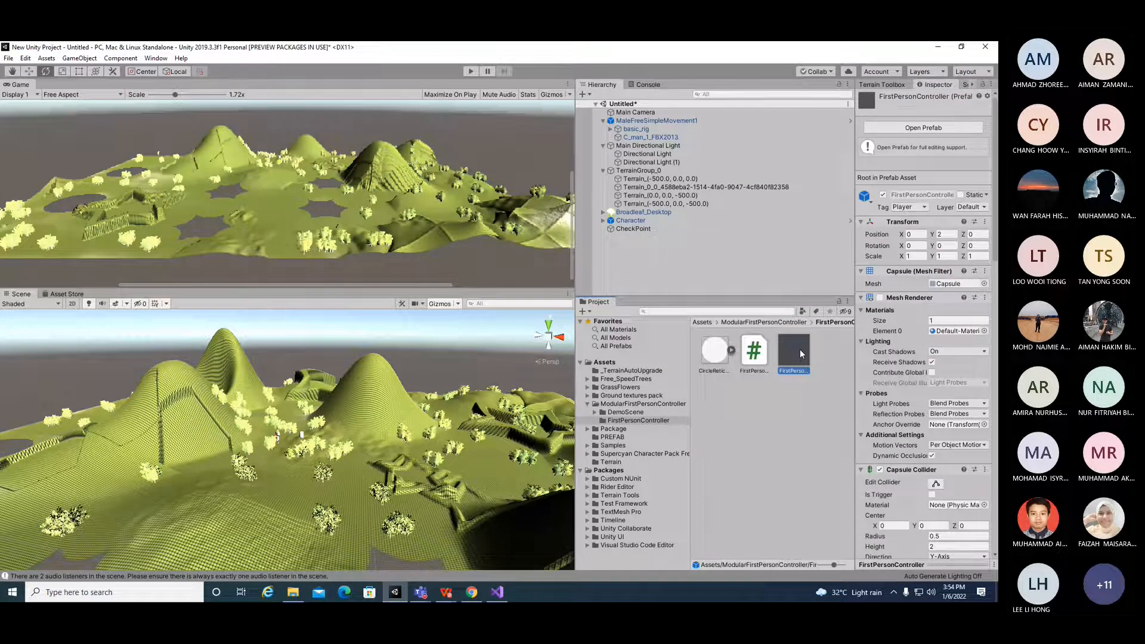
left_click_drag(800, 349, 686, 263)
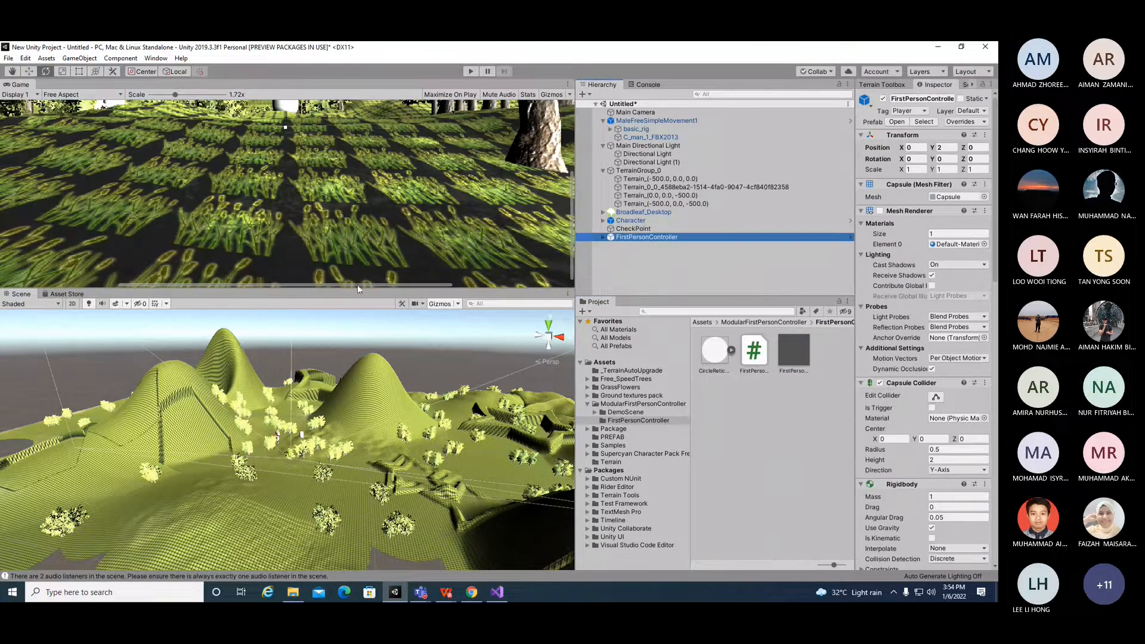
Step: Enter Play mode to test the first-person controller in the Game view, then stop playing
left_click_drag(359, 288, 355, 395)
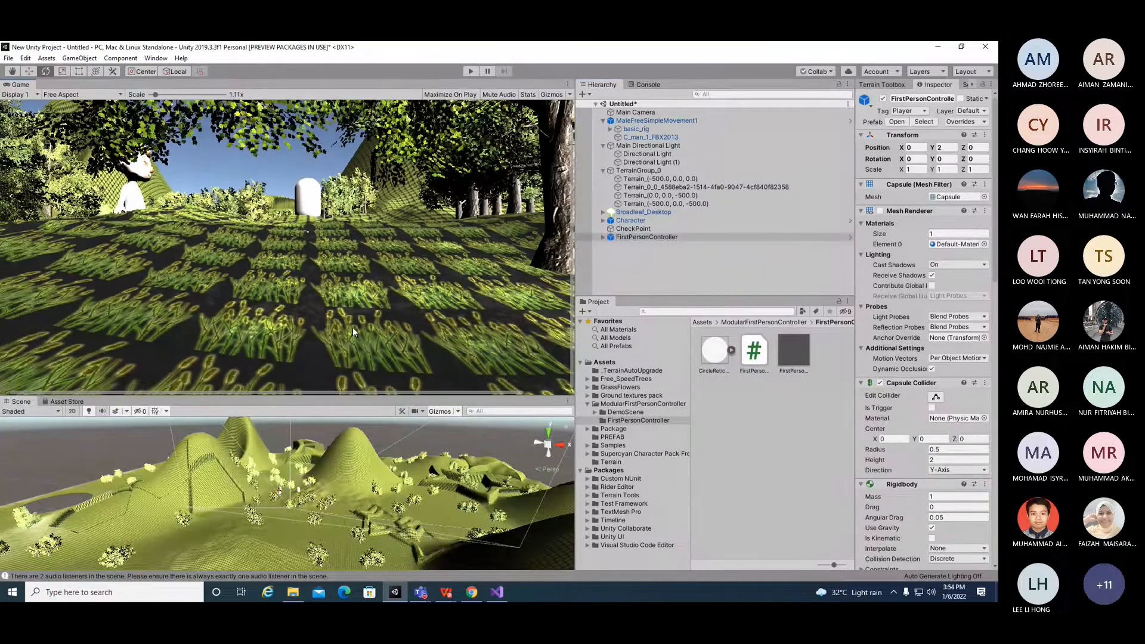
scroll(353, 327, "down", 1)
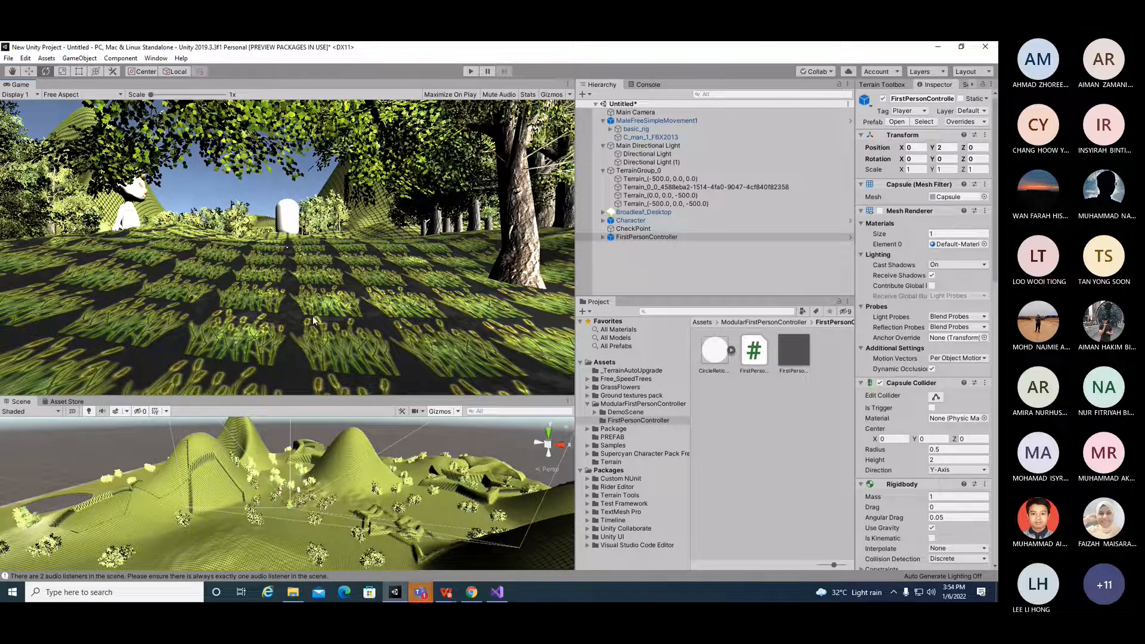
left_click(470, 71)
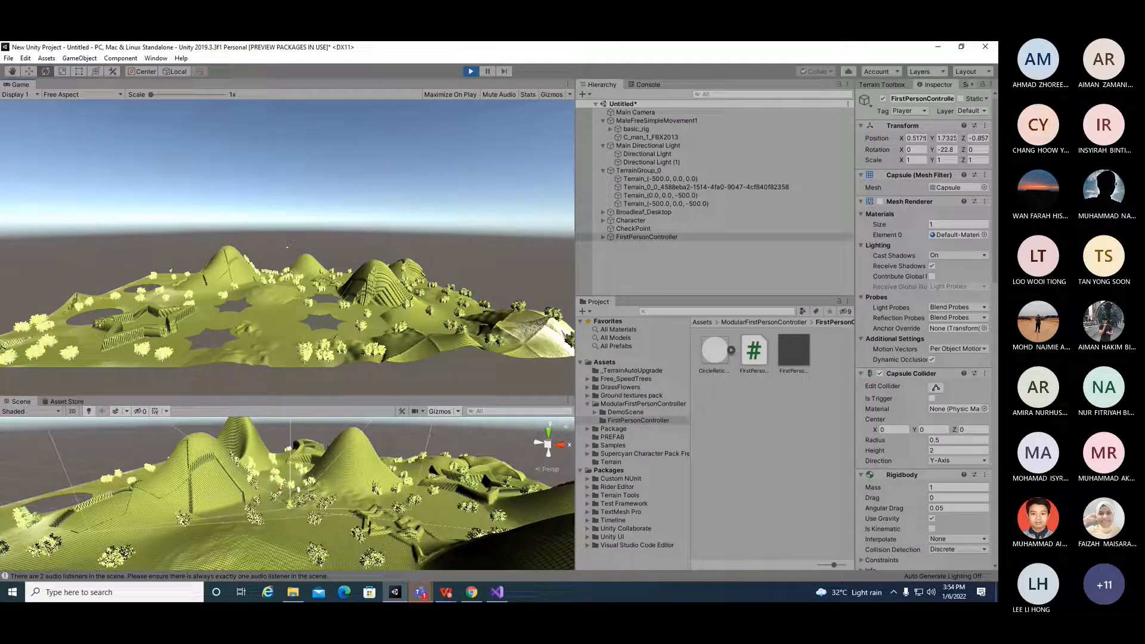
key("s")
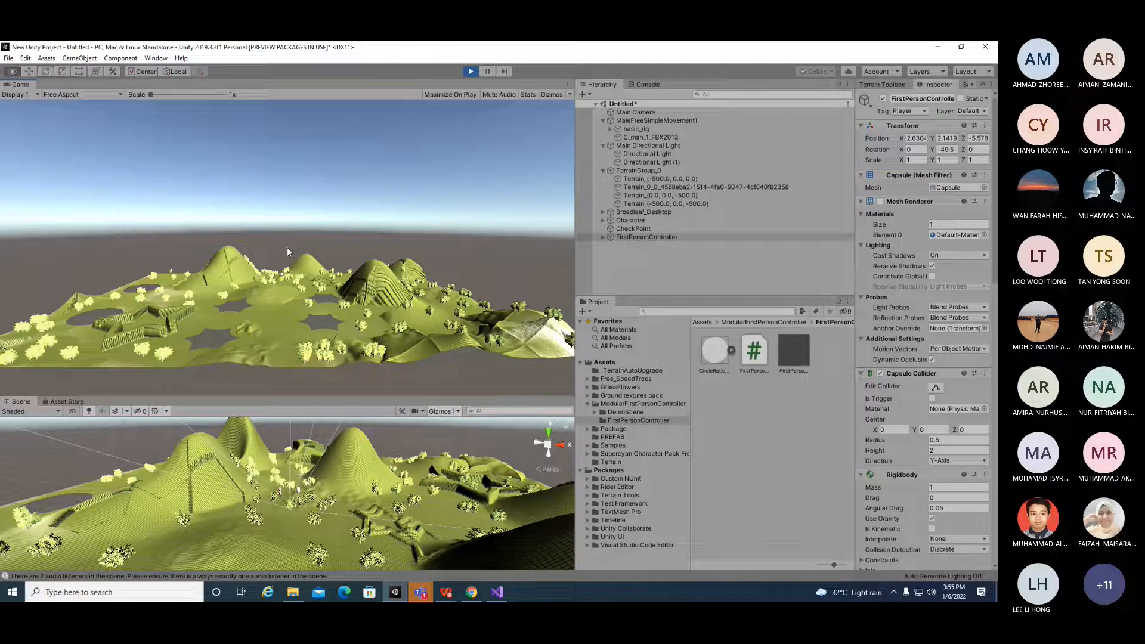
left_click(471, 72)
Step: Select the FirstPersonController and frame it in an enlarged Scene view to see where it sits on the terrain
left_click(595, 238)
left_click(602, 238)
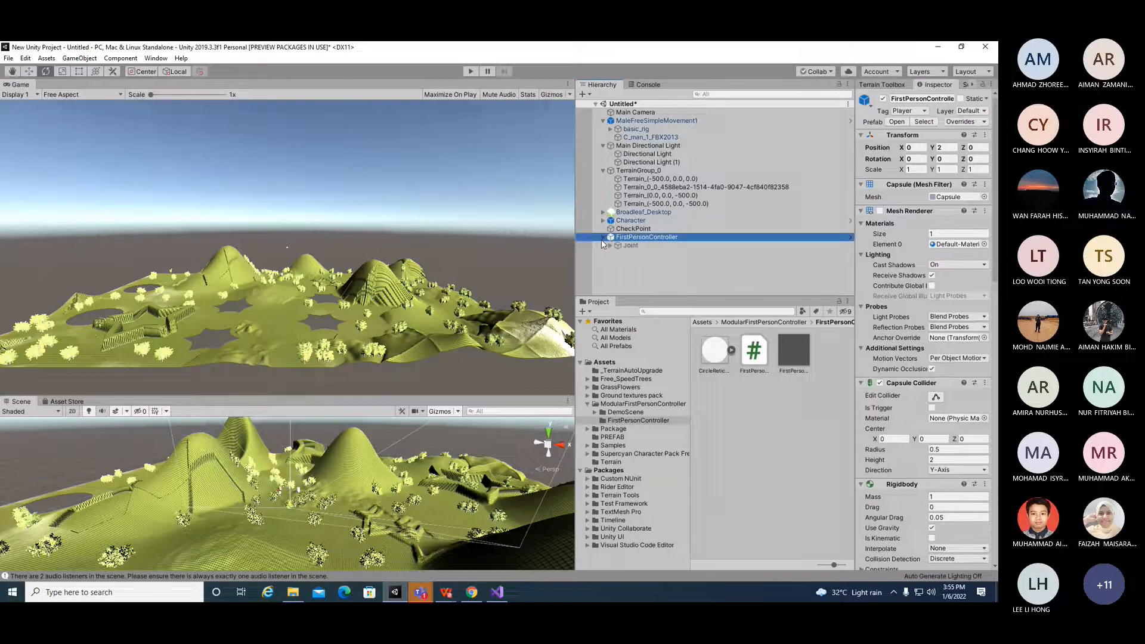
left_click(603, 238)
key("f")
scroll(315, 503, "up", 5)
scroll(316, 497, "down", 5)
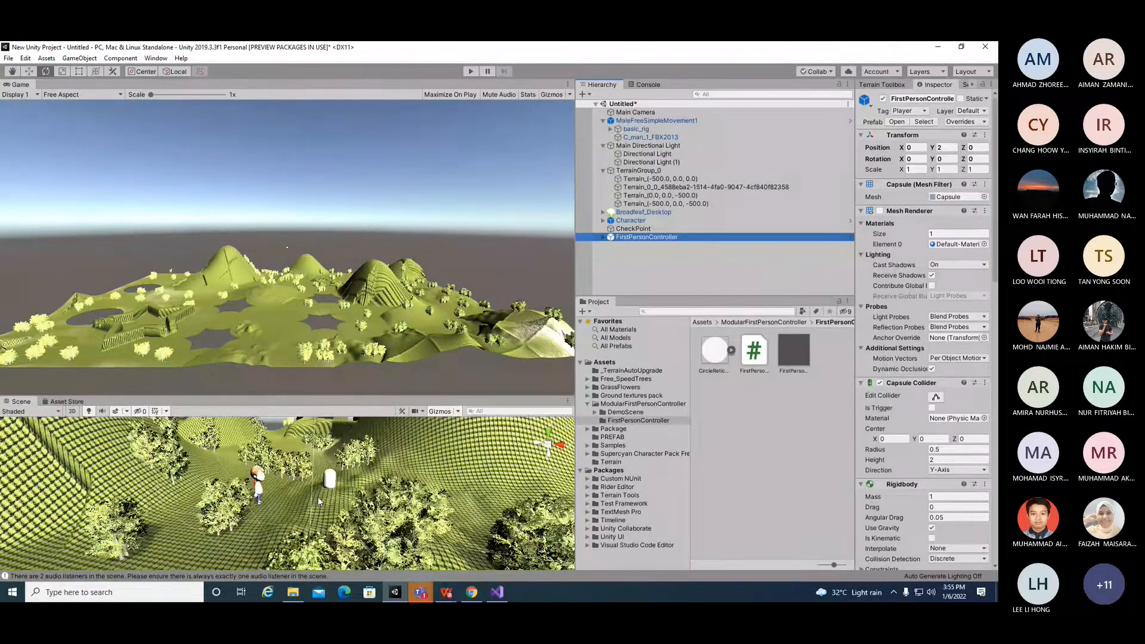
scroll(317, 496, "down", 3)
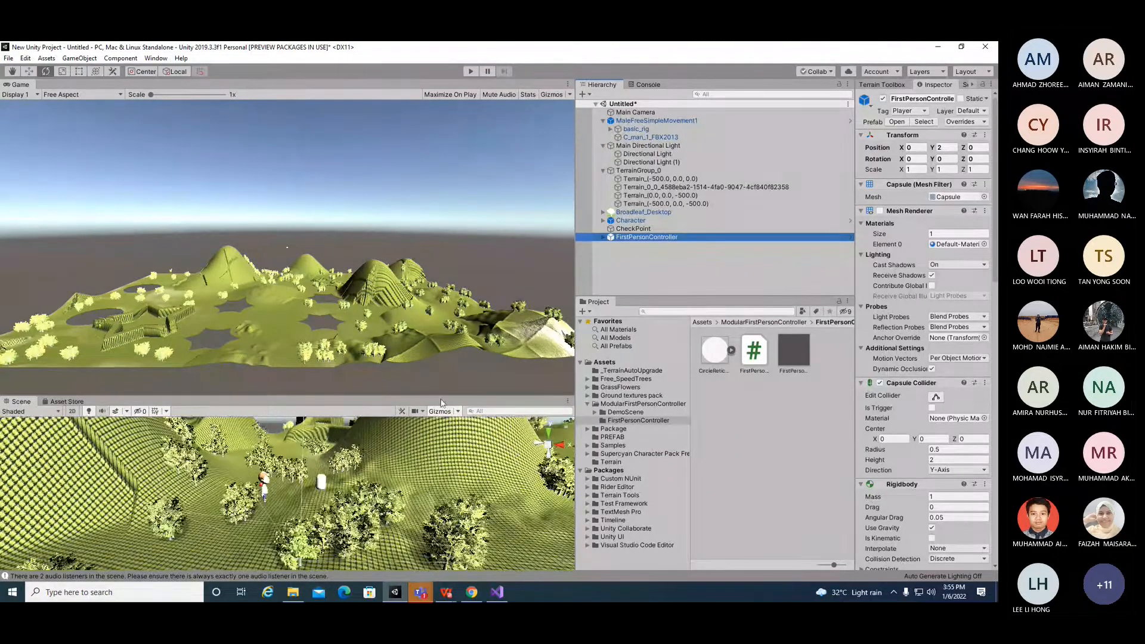
left_click(29, 71)
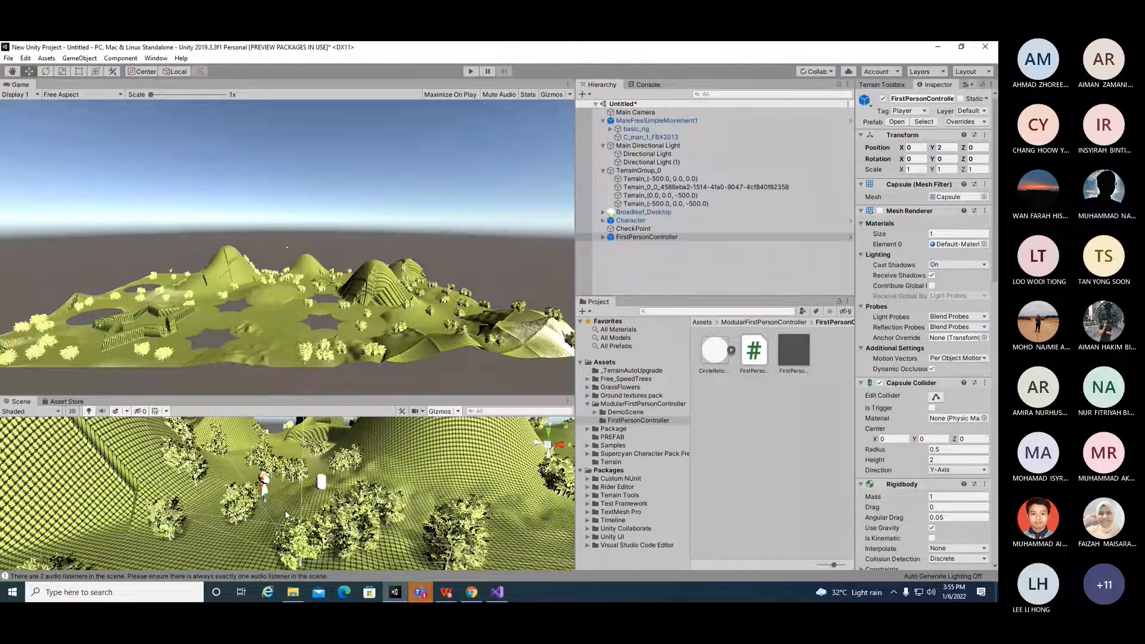
left_click_drag(337, 396, 353, 219)
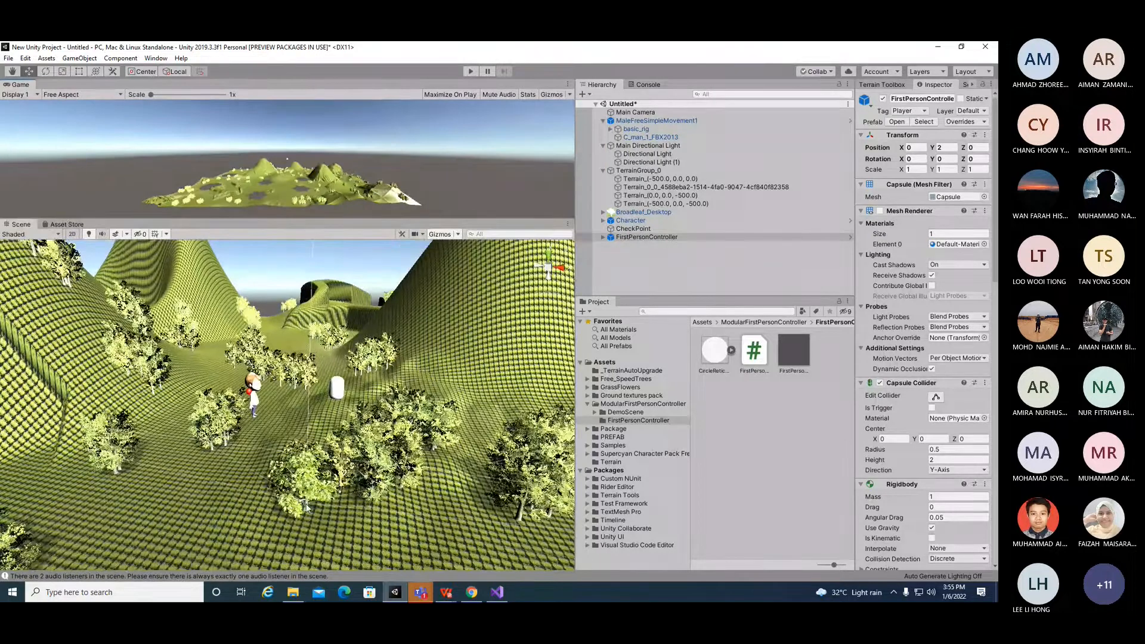
scroll(312, 485, "down", 3)
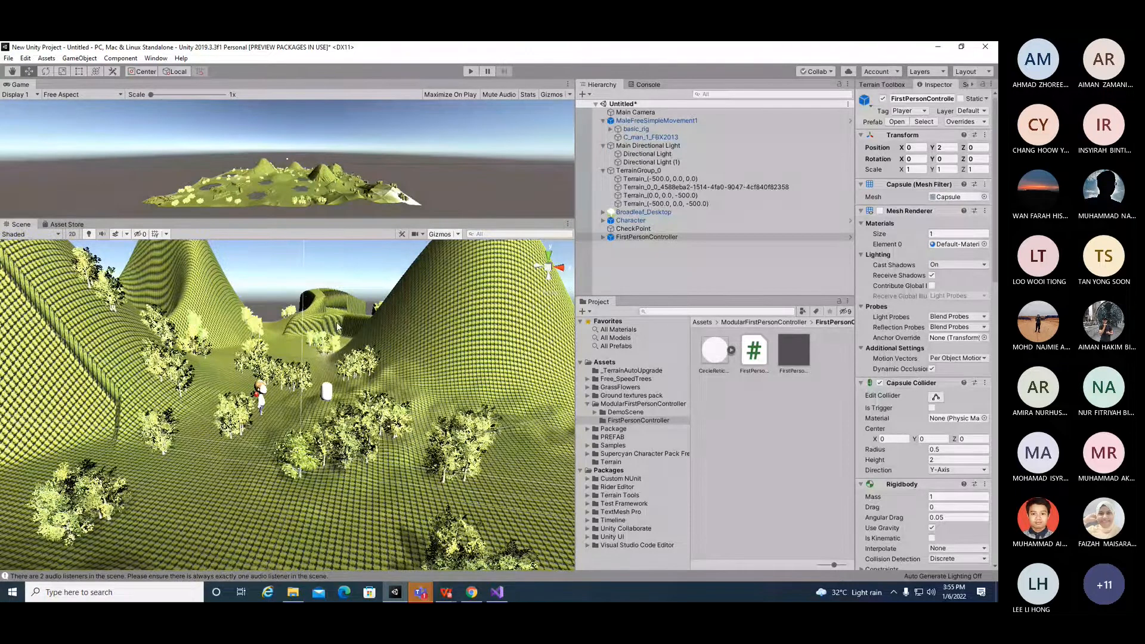
scroll(337, 326, "down", 4)
scroll(341, 424, "down", 2)
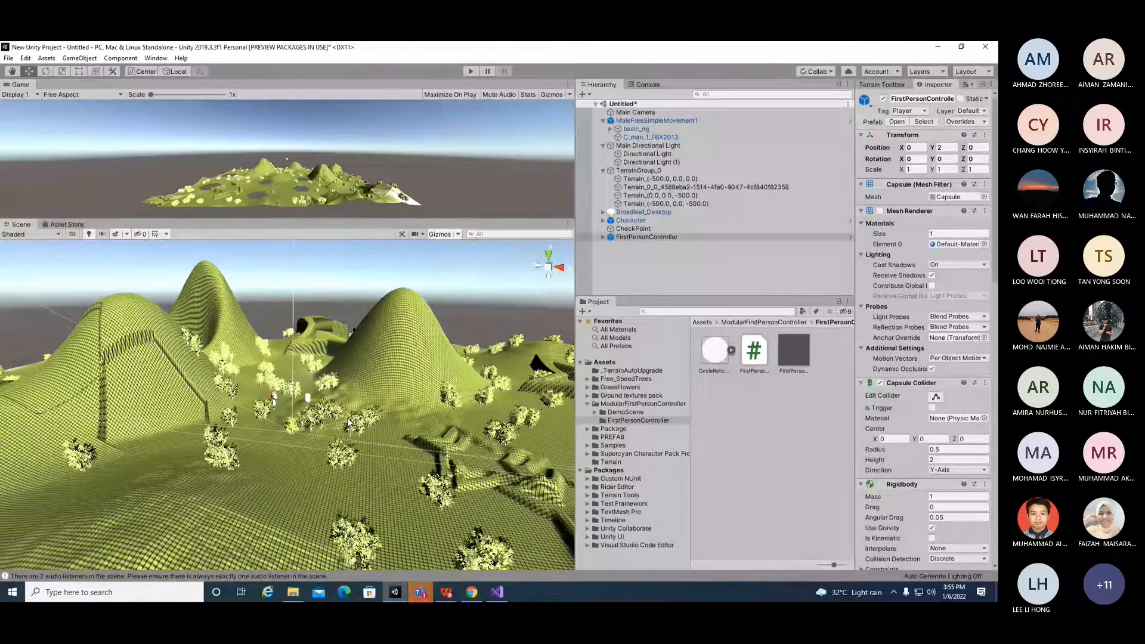
left_click(288, 436)
left_click(635, 238)
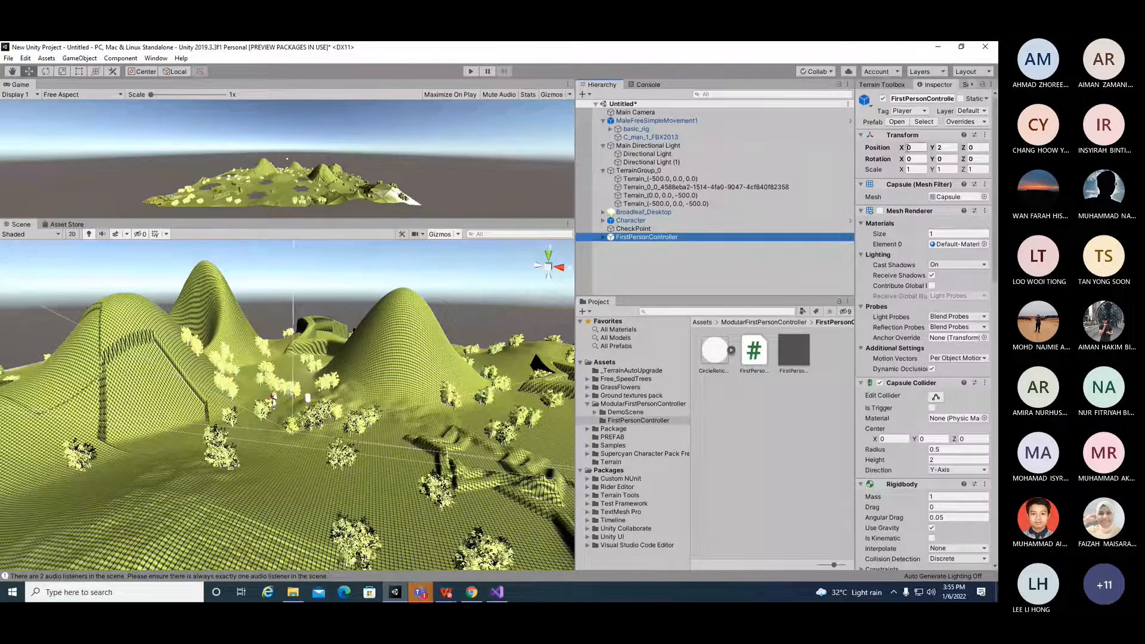
Step: Set the FirstPersonController's position to X 29.29 and Y 3.49
left_click(908, 148)
type("2.79")
left_click_drag(954, 149, 51, 149)
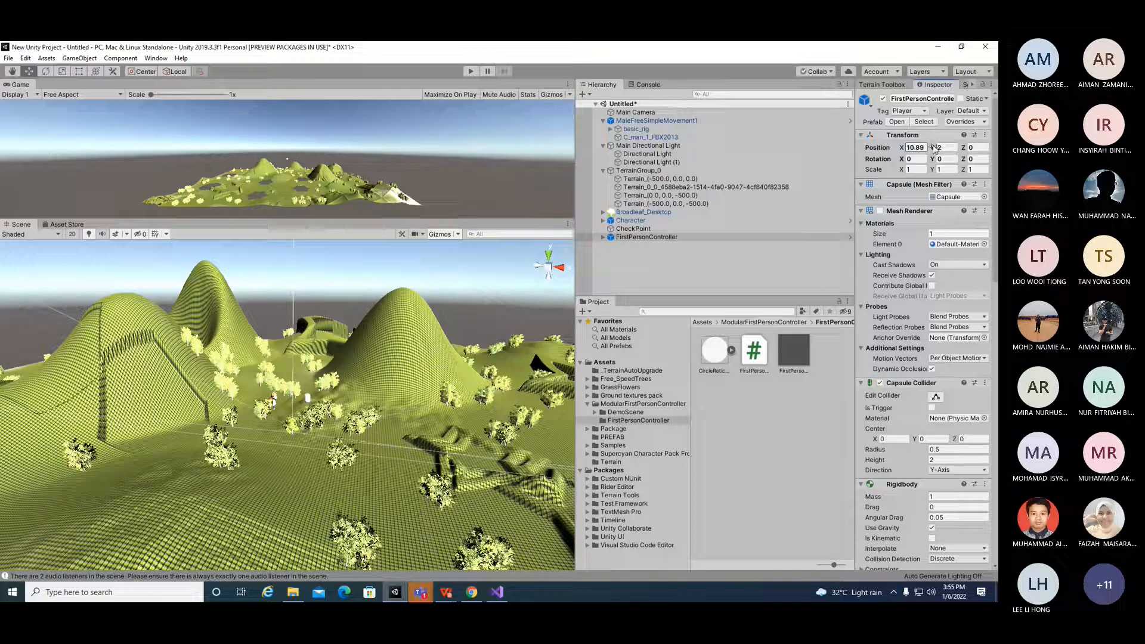
left_click(956, 148)
type("3.49")
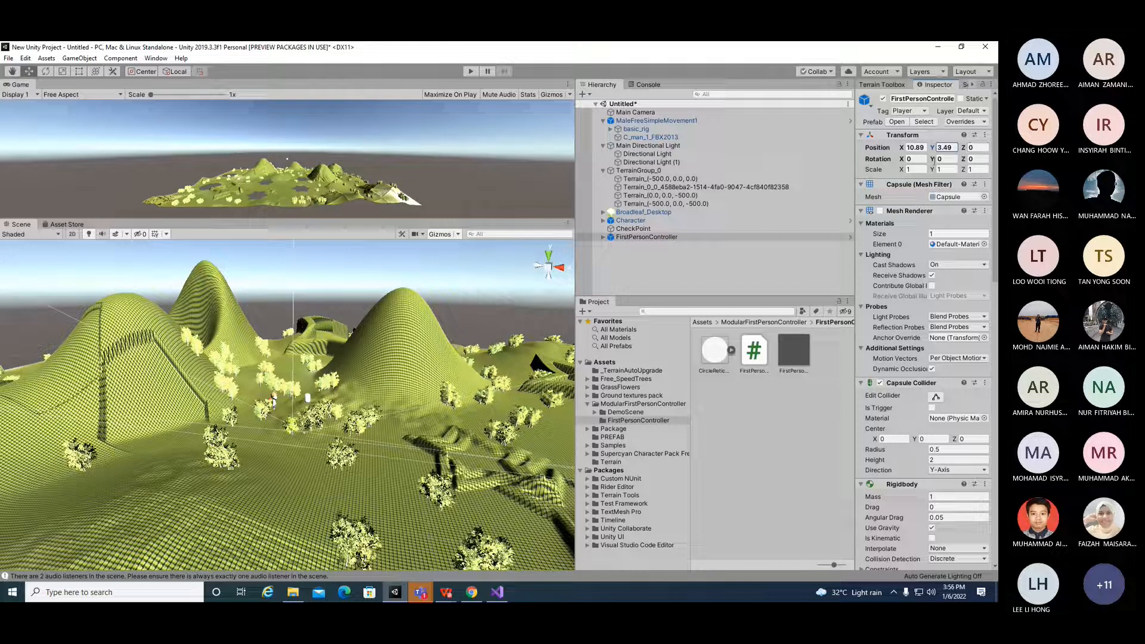
left_click_drag(901, 147, 150, 146)
Step: Enter Play mode and walk the first-person controller around the terrain with the movement keys
scroll(332, 465, "up", 6)
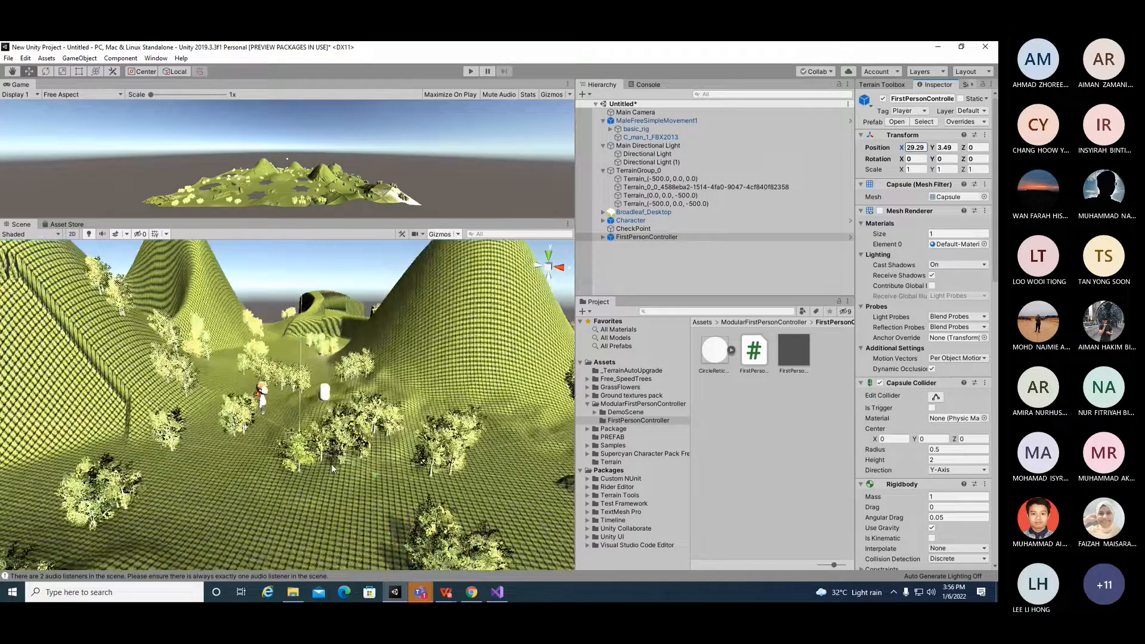
scroll(331, 464, "up", 2)
scroll(478, 456, "up", 2)
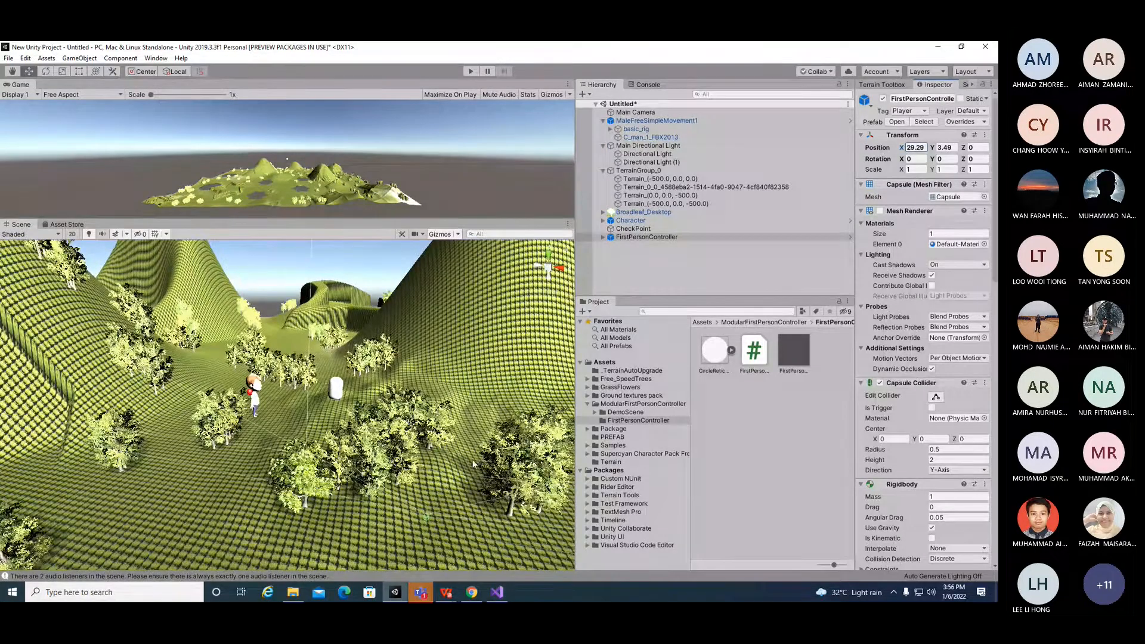
right_click_drag(472, 459, 437, 419)
scroll(424, 445, "up", 2)
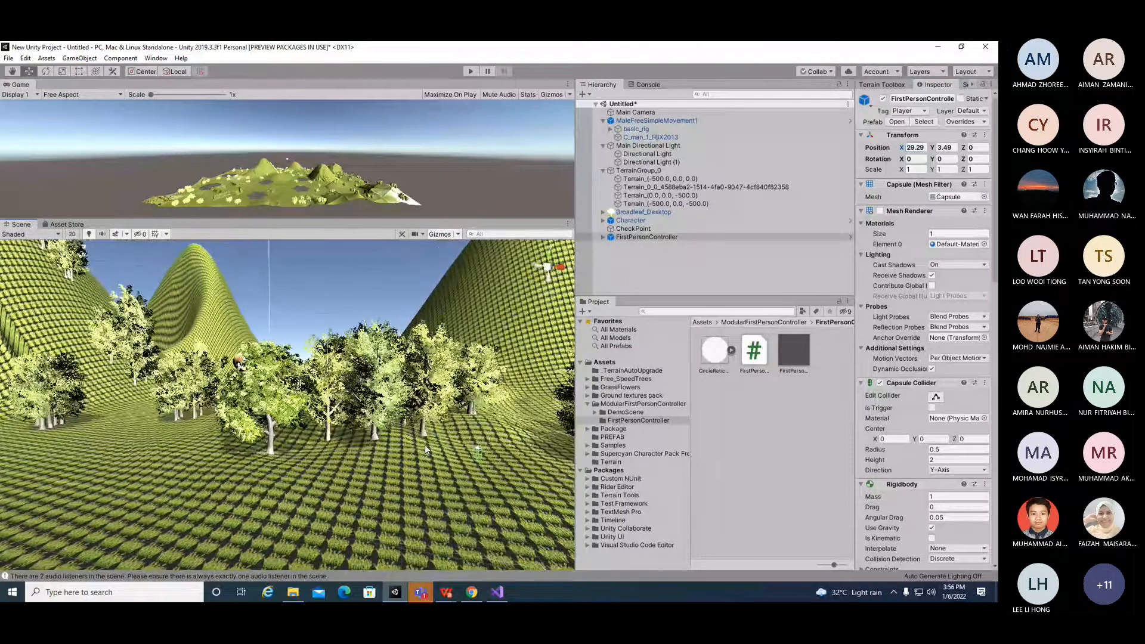
left_click(470, 72)
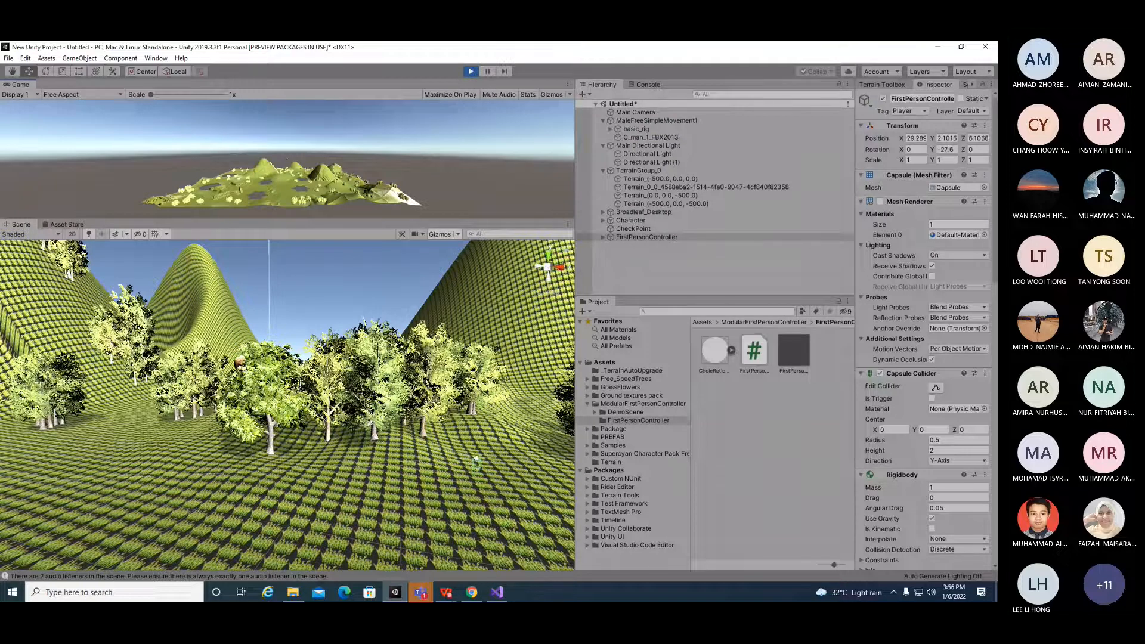
key("a")
key("s")
key("d")
key("w")
key("w")
key("d")
key("s")
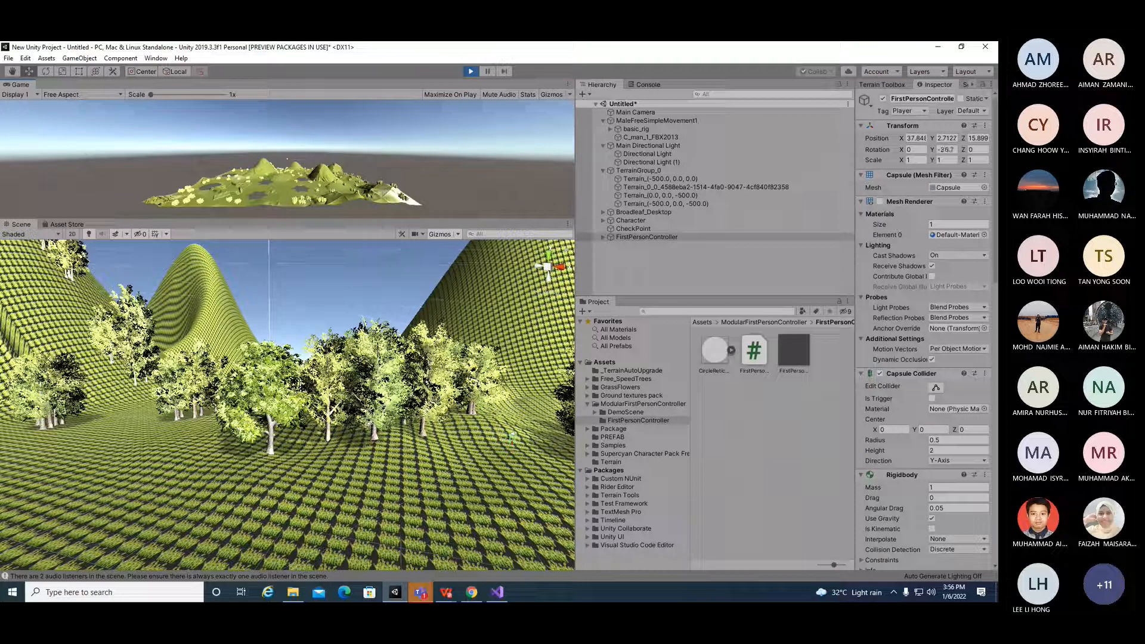
key("a")
key("a")
key("a")
key("a")
key("a")
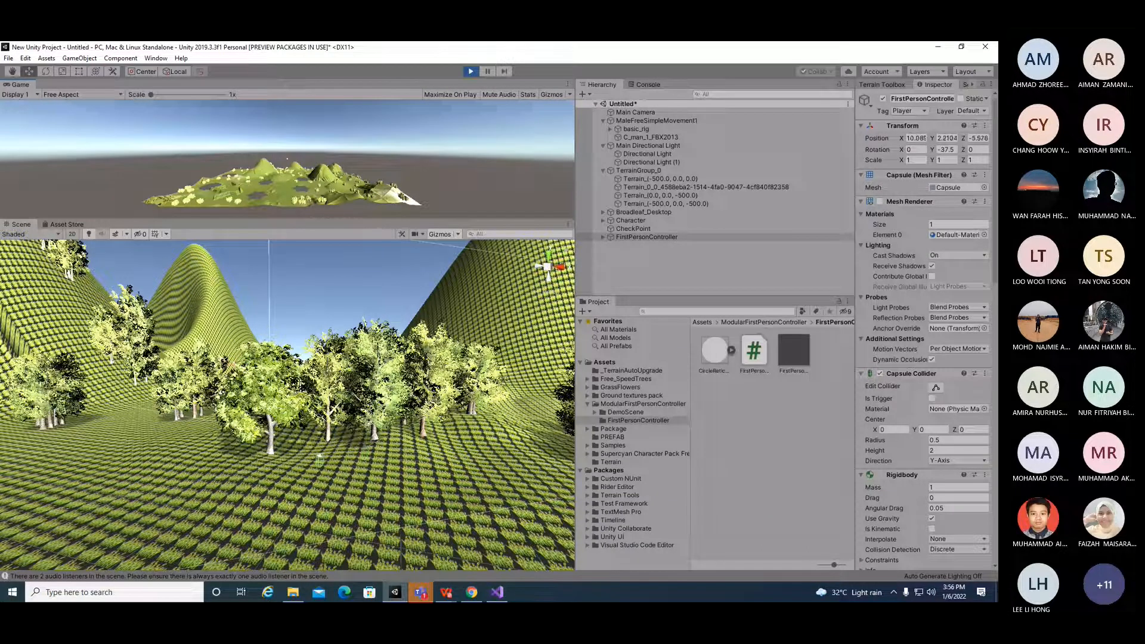
key("a")
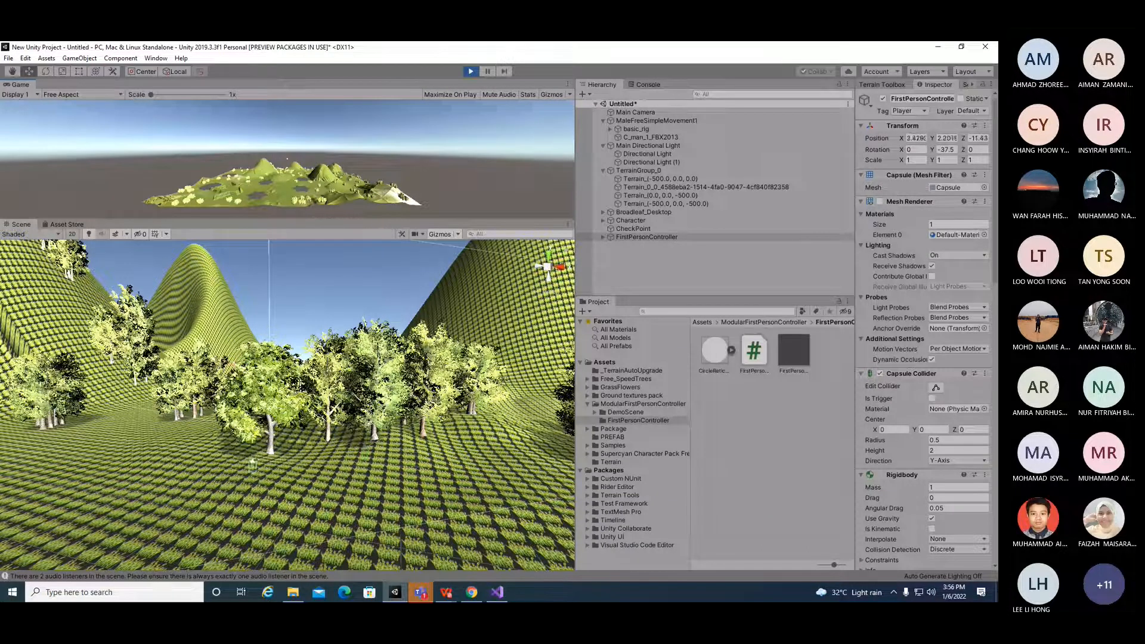
key("a")
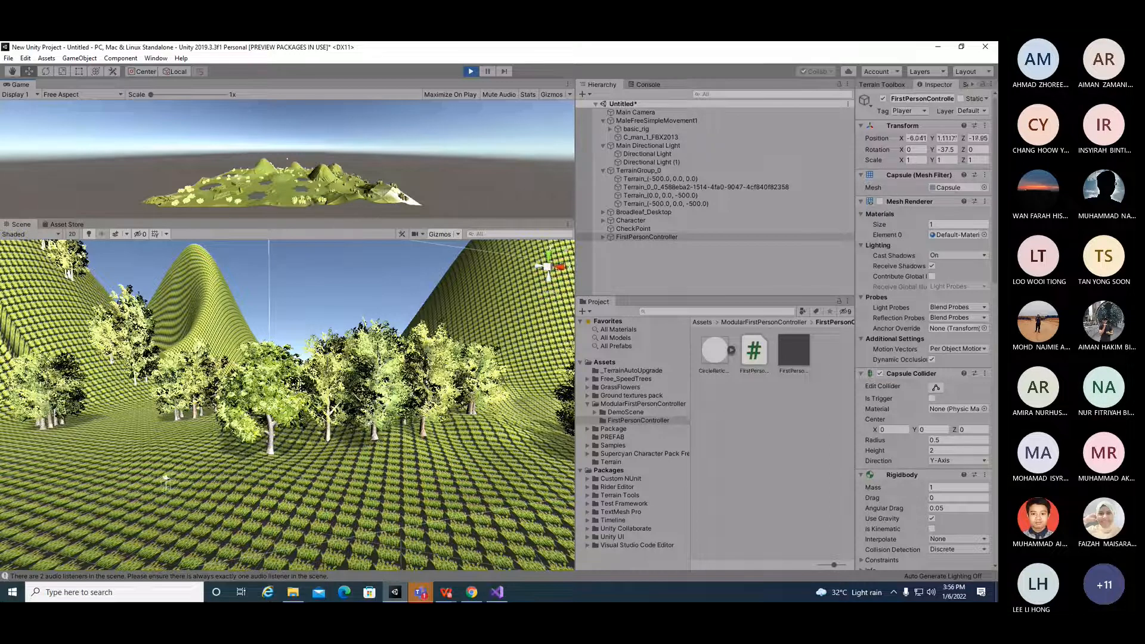
key("a")
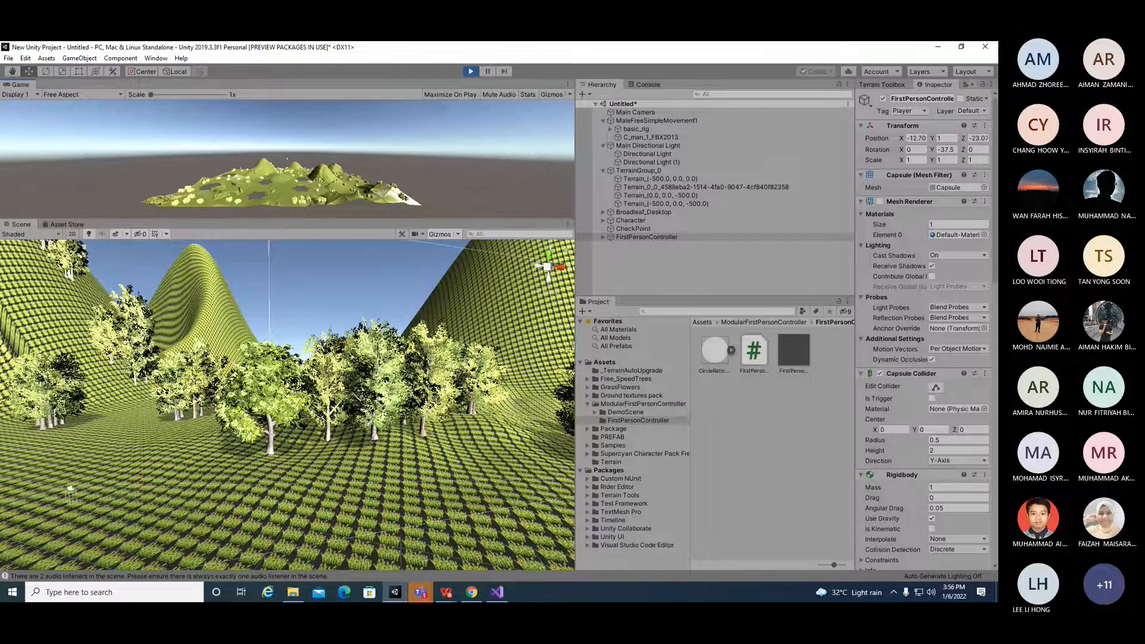
key("a")
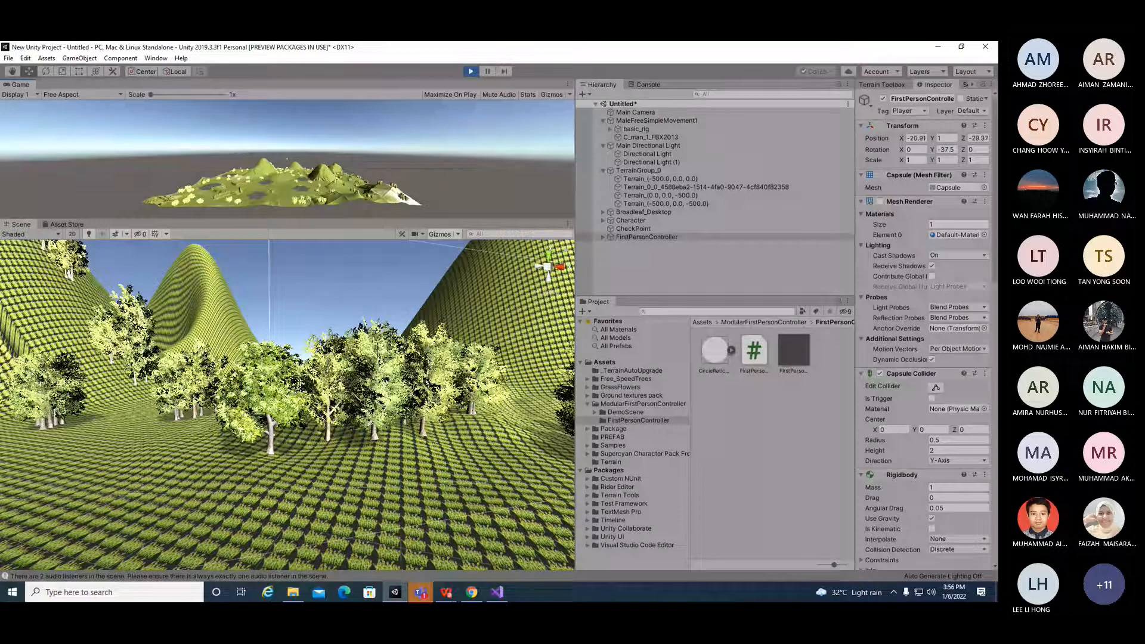
key("a")
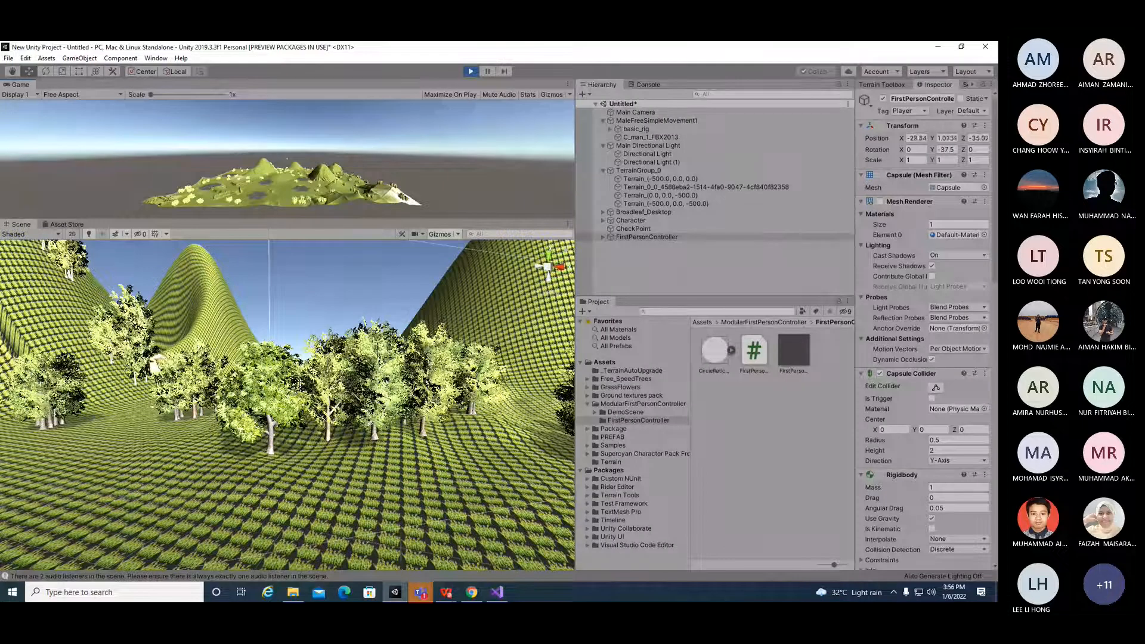
key("a")
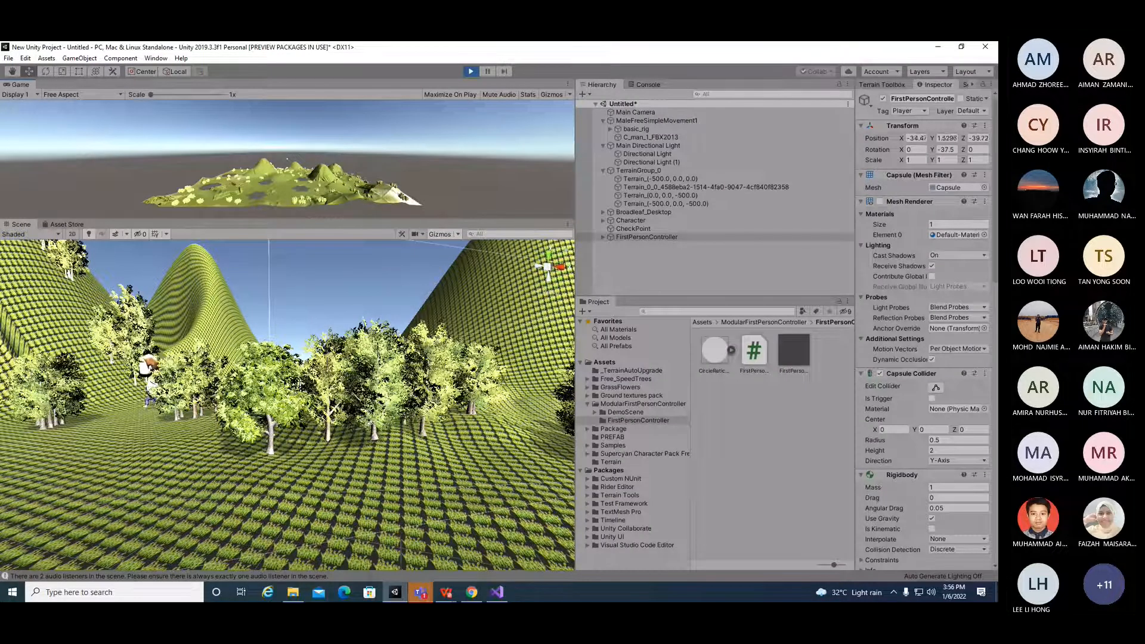
key("a")
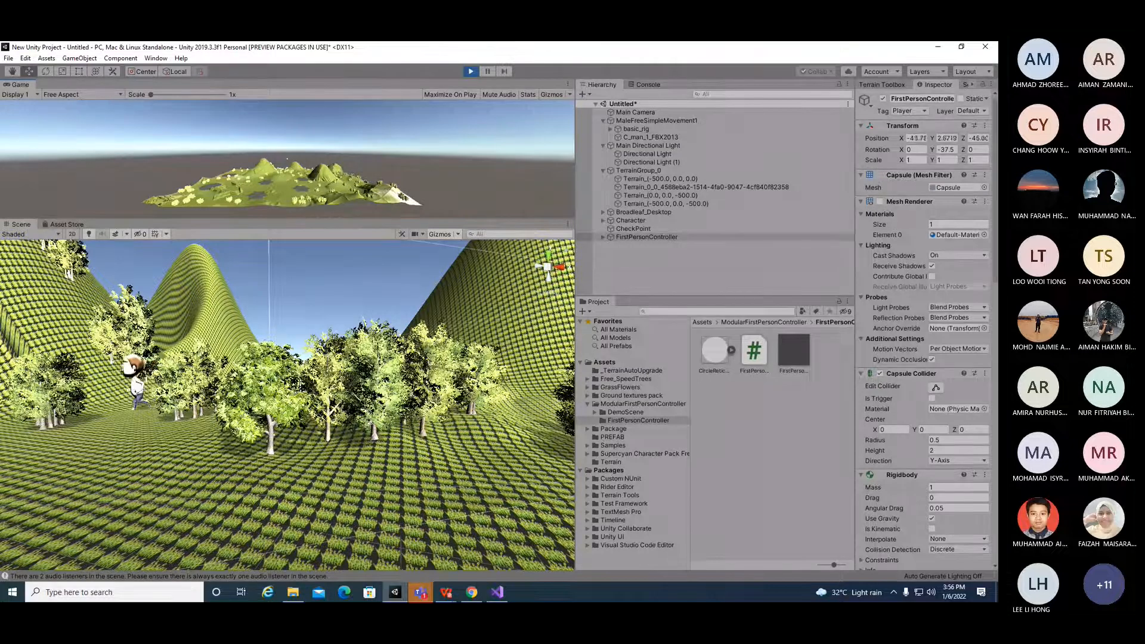
key("a")
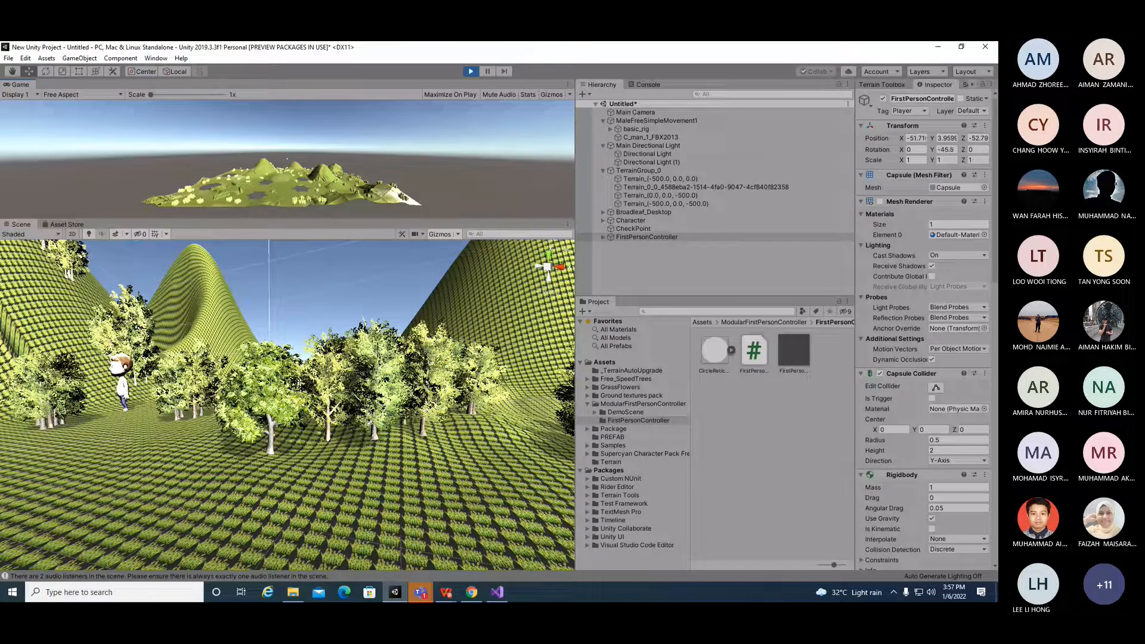
key("alt")
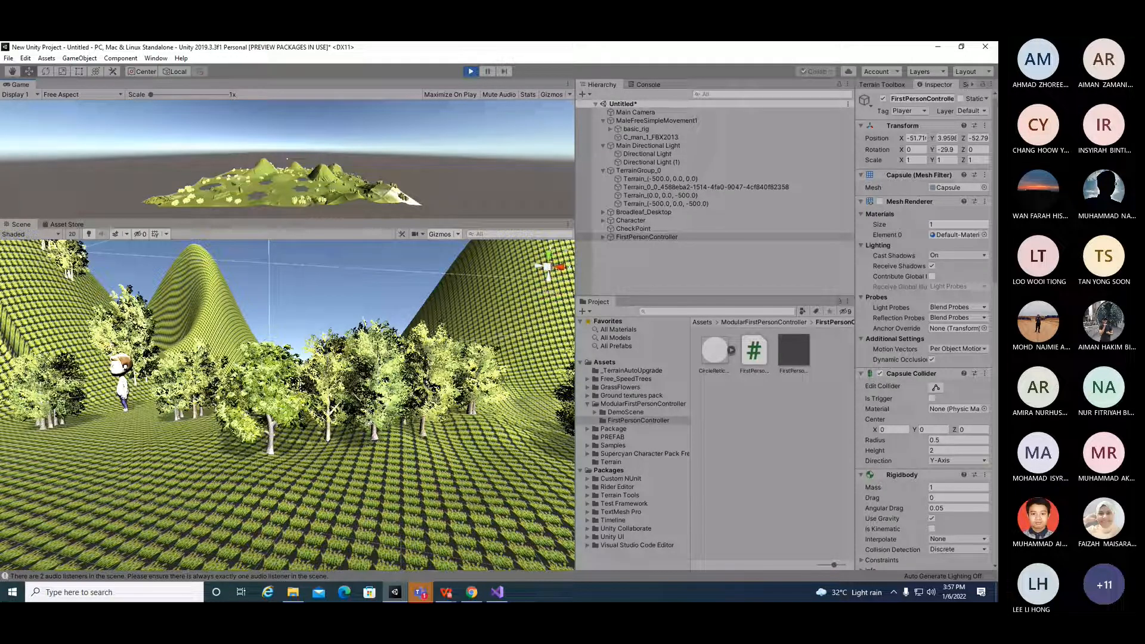
key("alt")
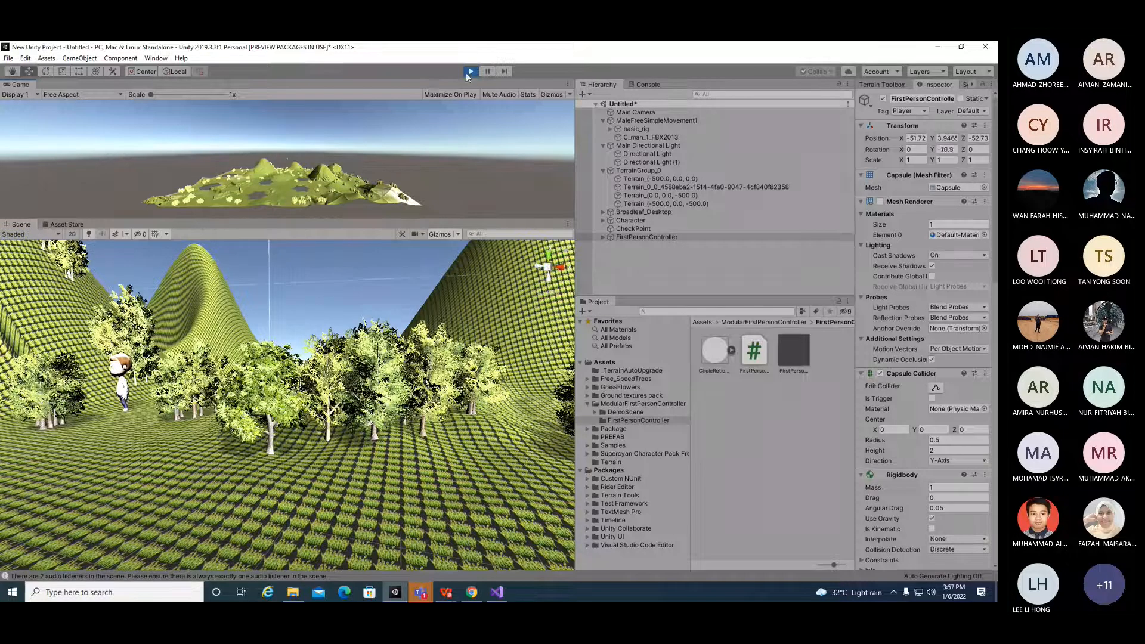
Step: Stop Play mode and delete the FirstPersonController from the scene hierarchy
key("ctrl+p")
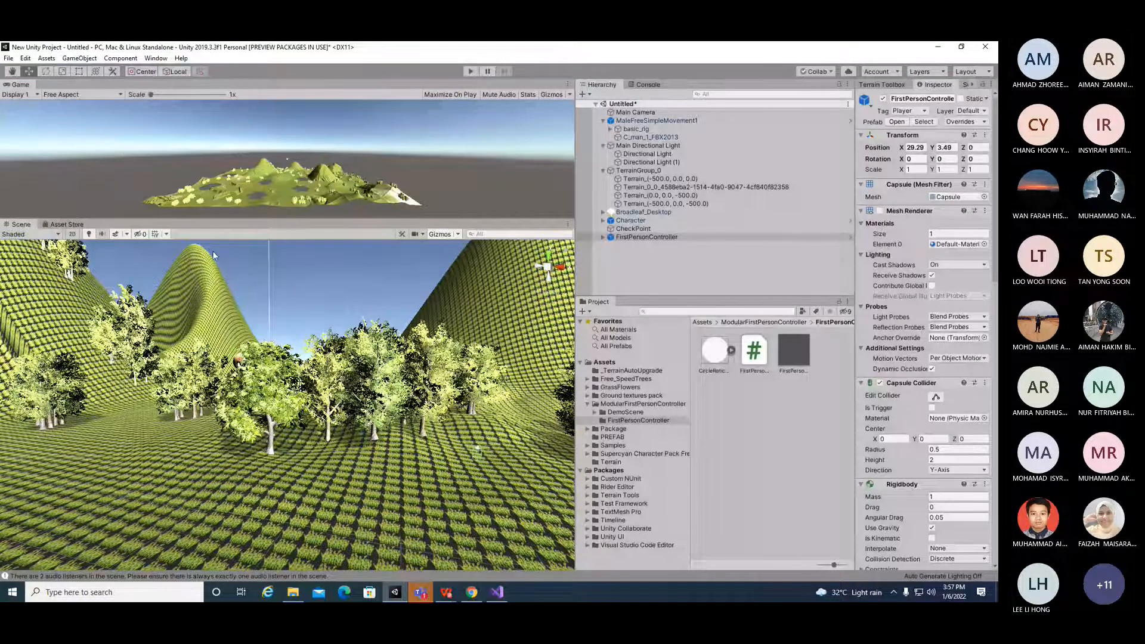
scroll(233, 365, "up", 4)
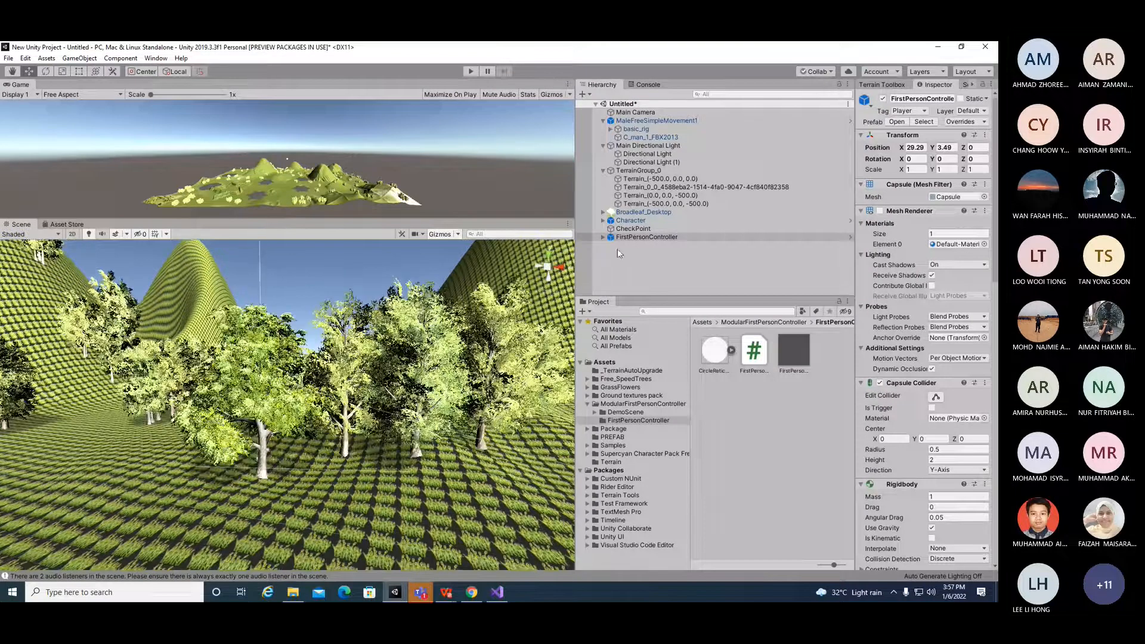
right_click(644, 238)
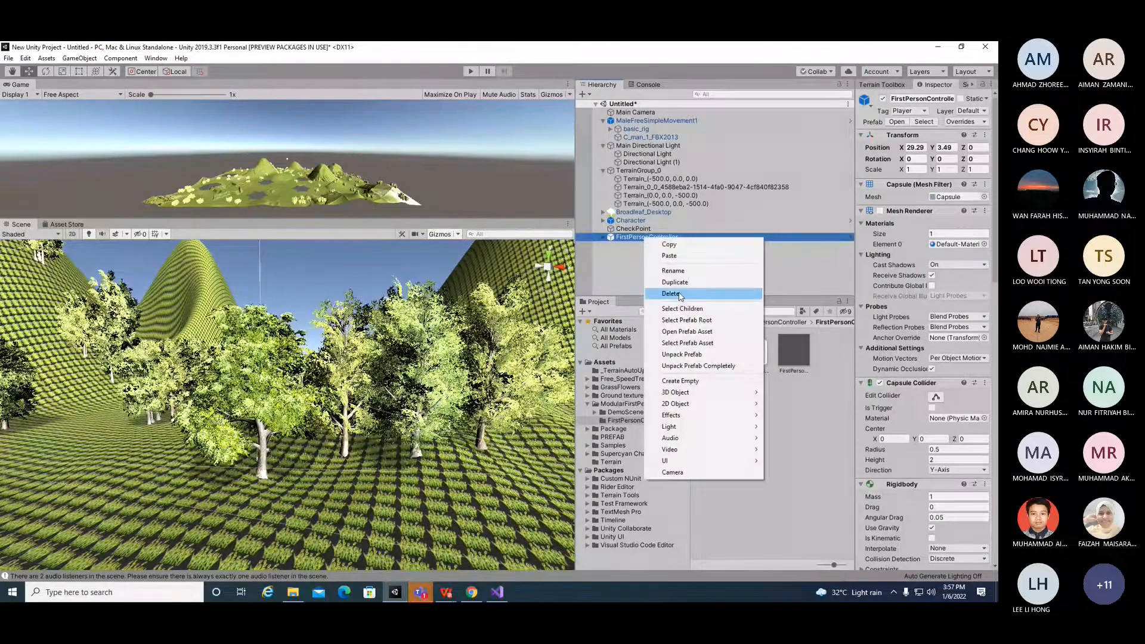
left_click(660, 291)
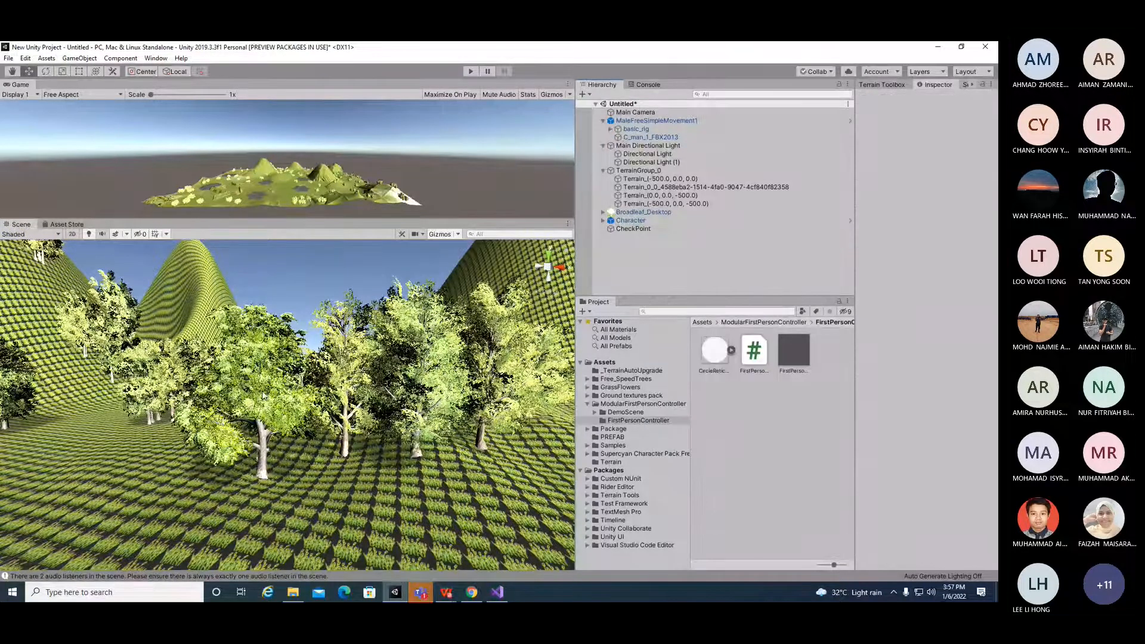
Step: Enter Play mode to test the scene with the remaining character, then stop playing
right_click_drag(286, 434, 215, 451)
left_click(471, 72)
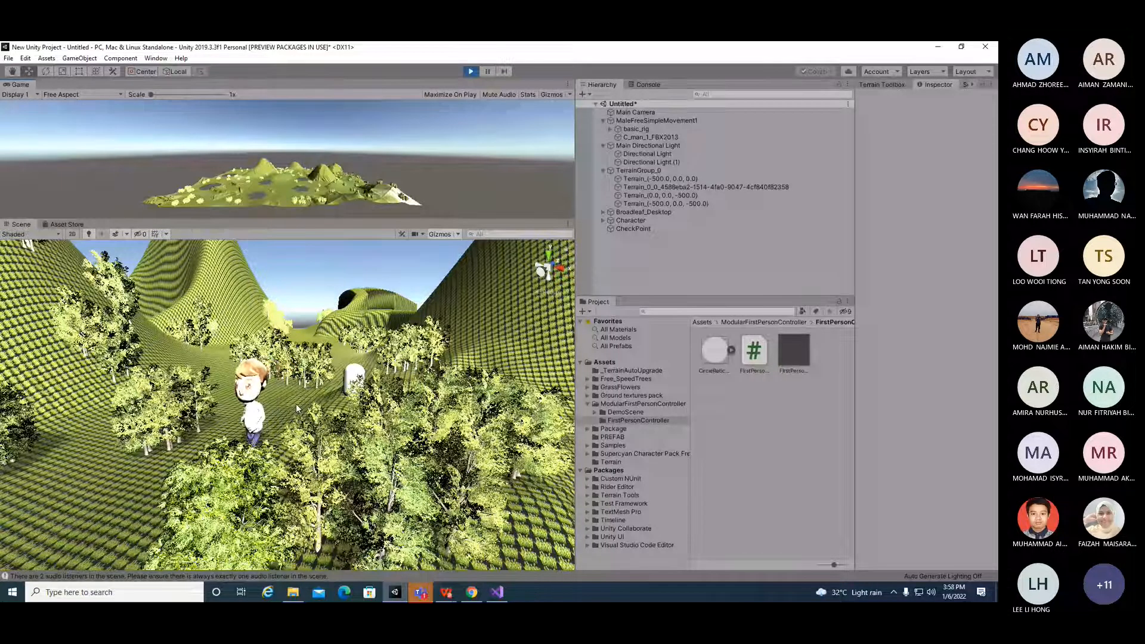
key("ctrl+p")
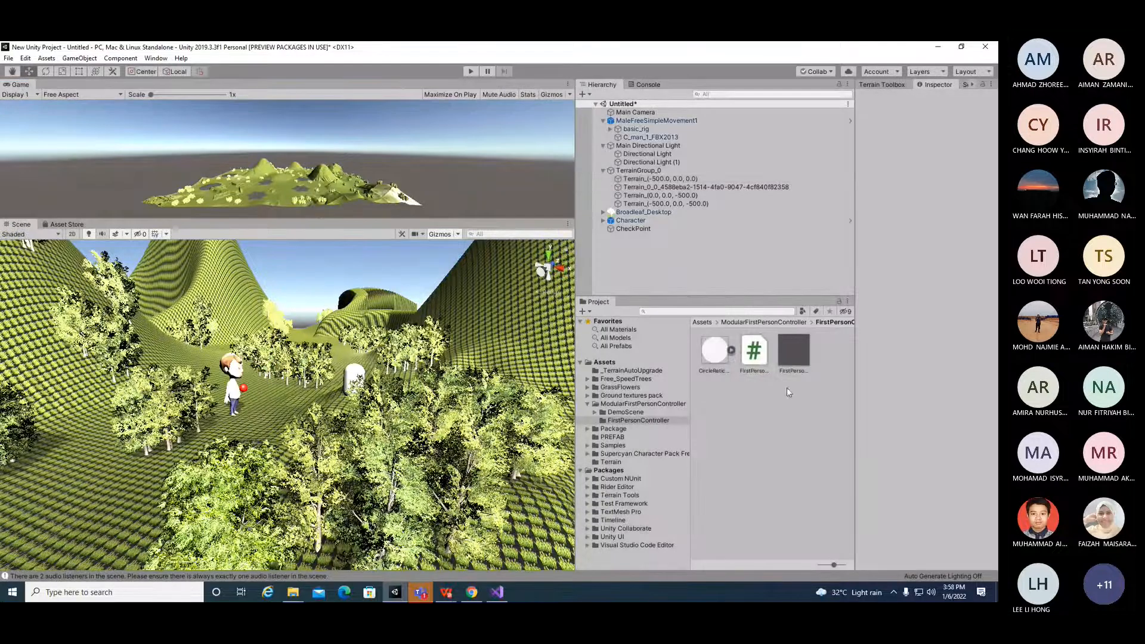
Step: Open the SimpleSampleCharacterControl script from the Supercyan Character Pack's Scripts folder in Visual Studio
left_click(654, 387)
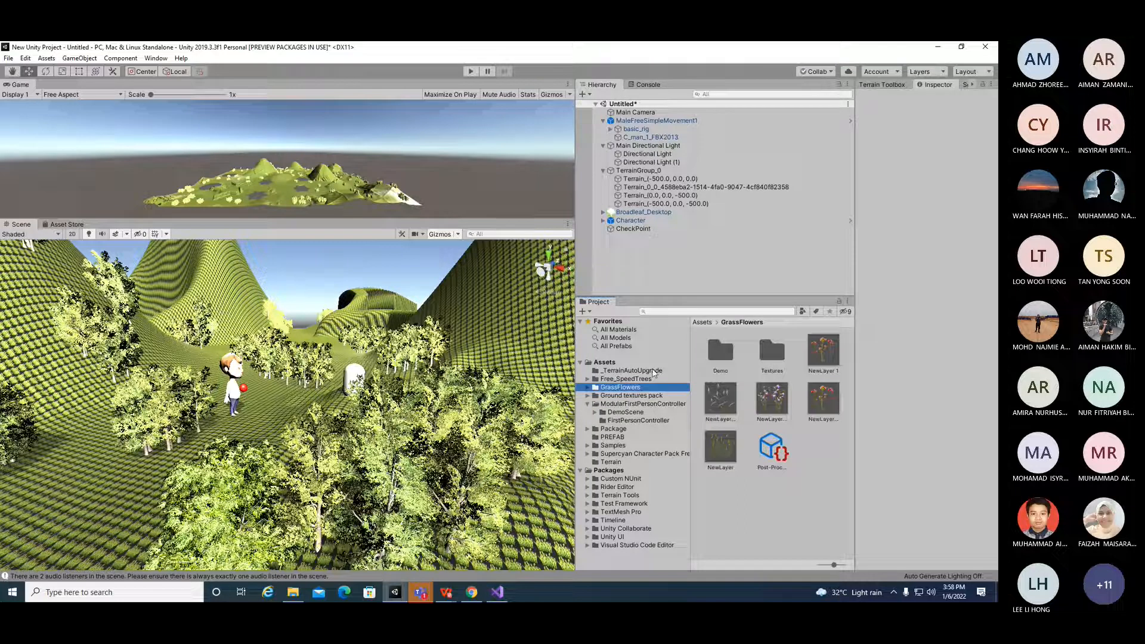
left_click(665, 446)
left_click(665, 455)
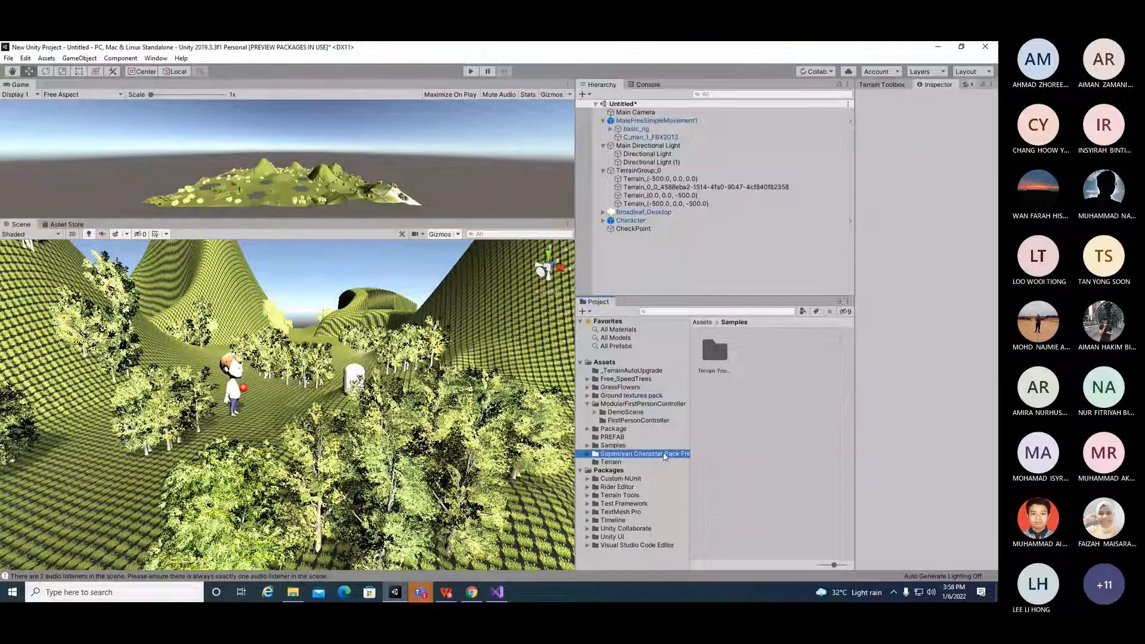
double_click(723, 456)
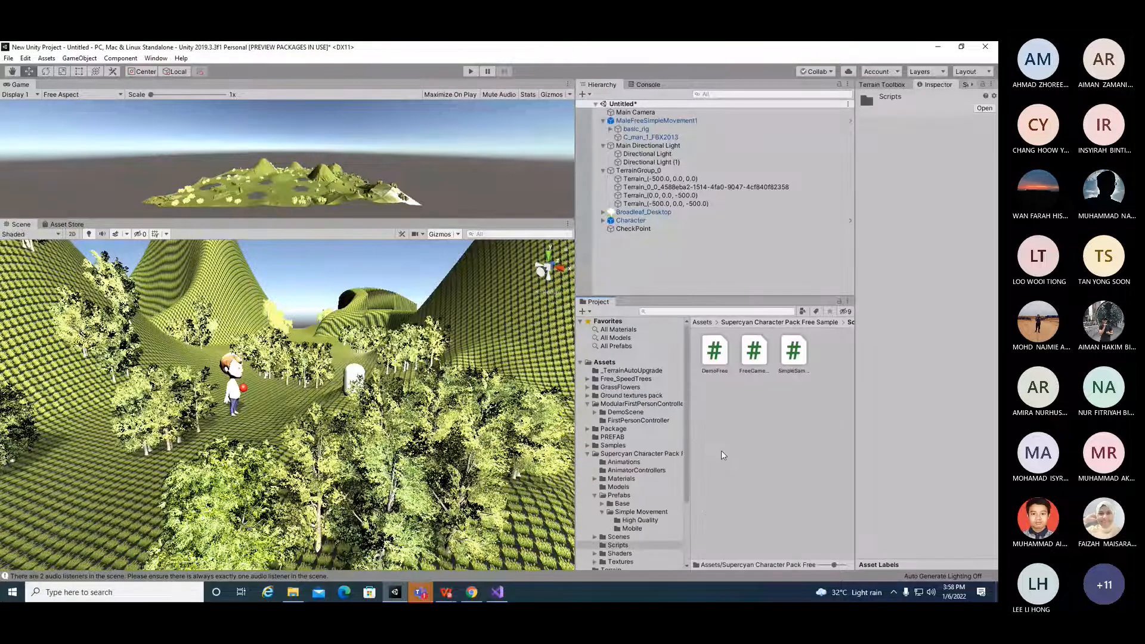
double_click(794, 353)
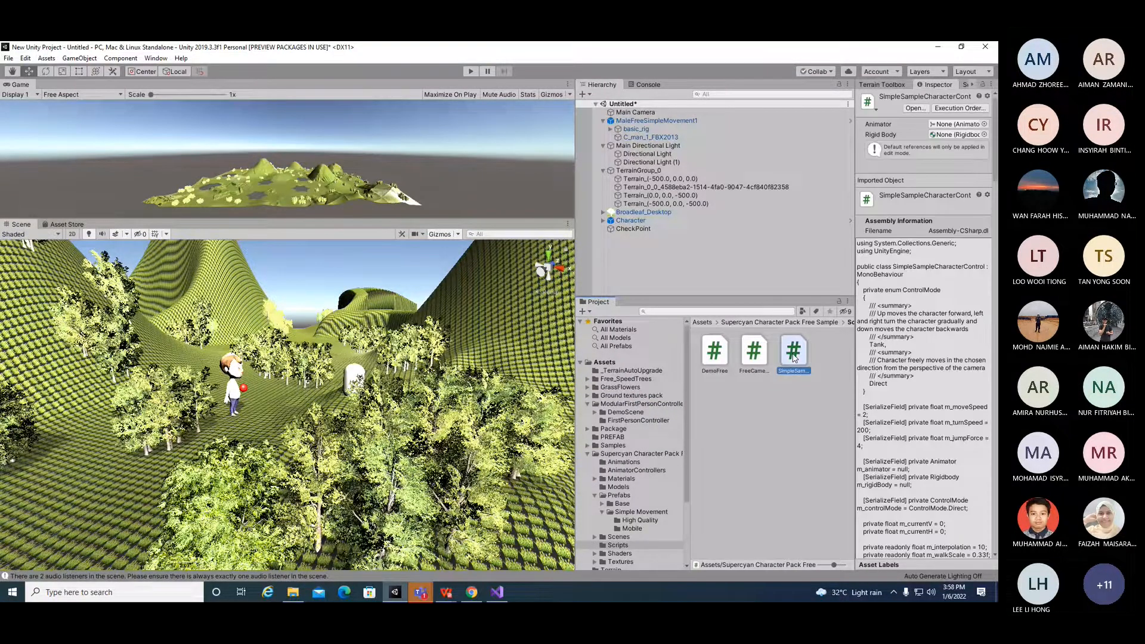
left_click(490, 372)
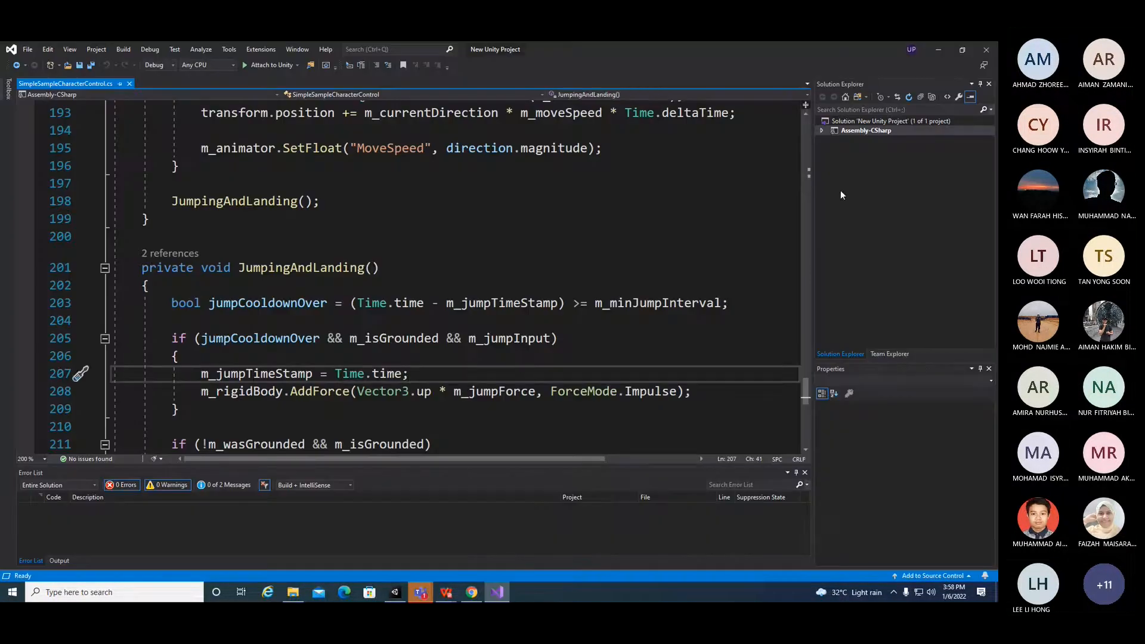
Step: Set m_moveSpeed to 100 and m_jumpForce to 75 in the character control script
left_click_drag(804, 383, 807, 131)
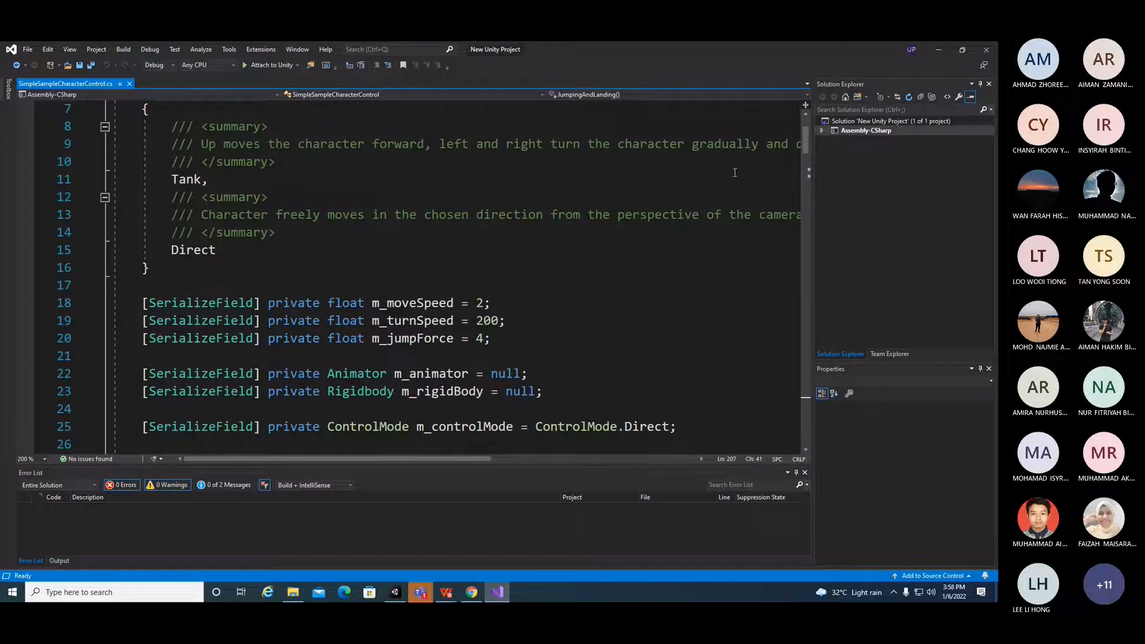
left_click(486, 301)
key("BackSpace")
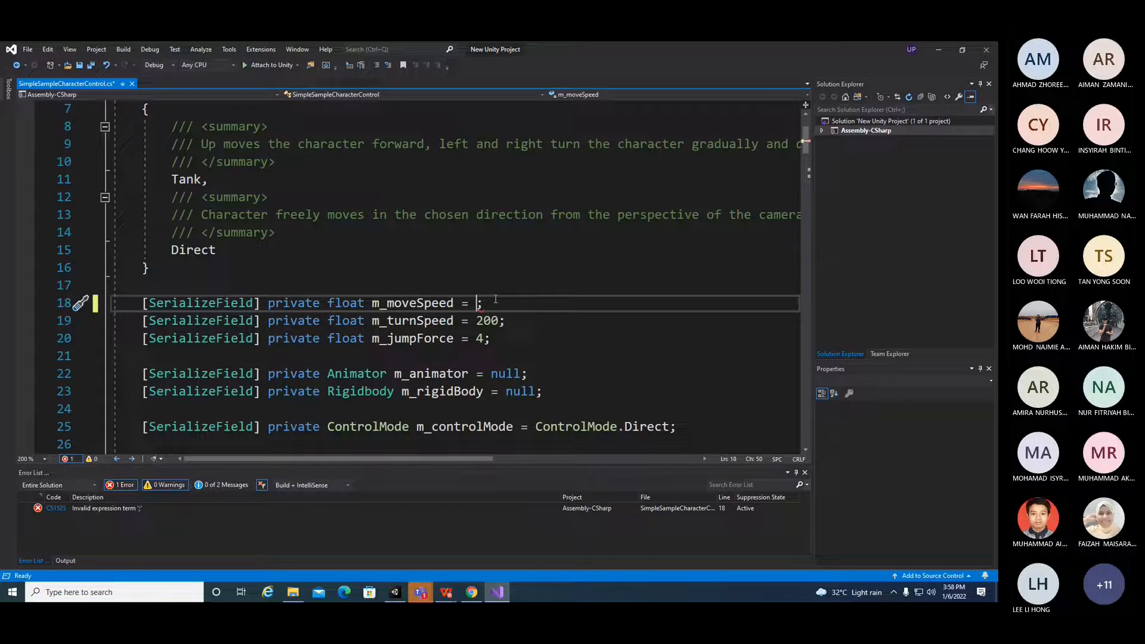
type("50")
key("Right")
left_click_drag(491, 303, 478, 304)
type("100")
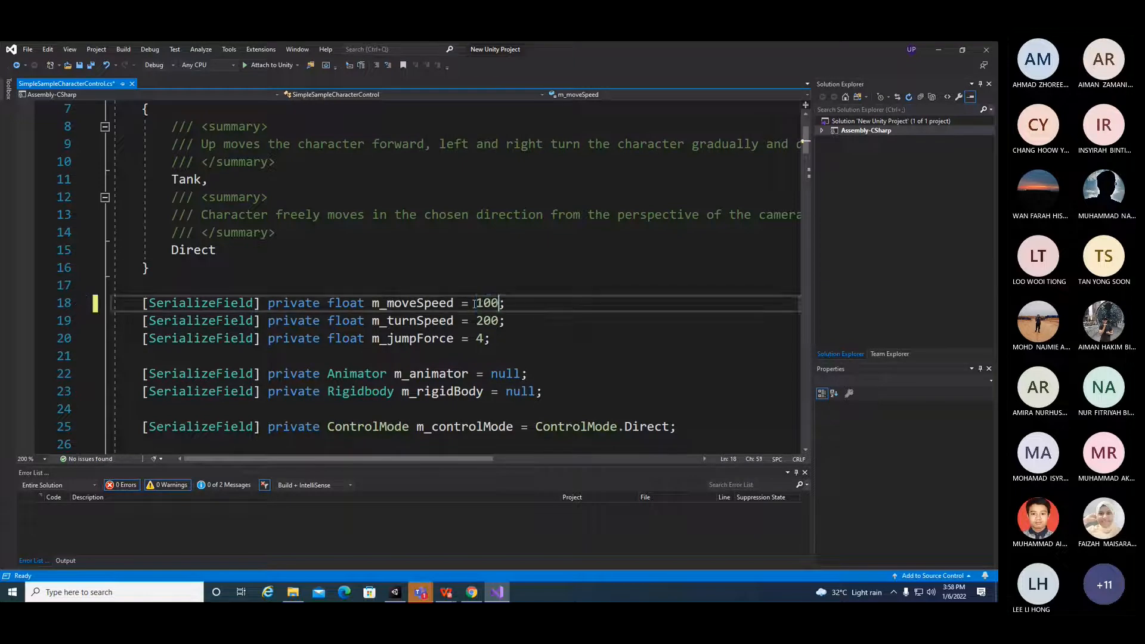
left_click(486, 339)
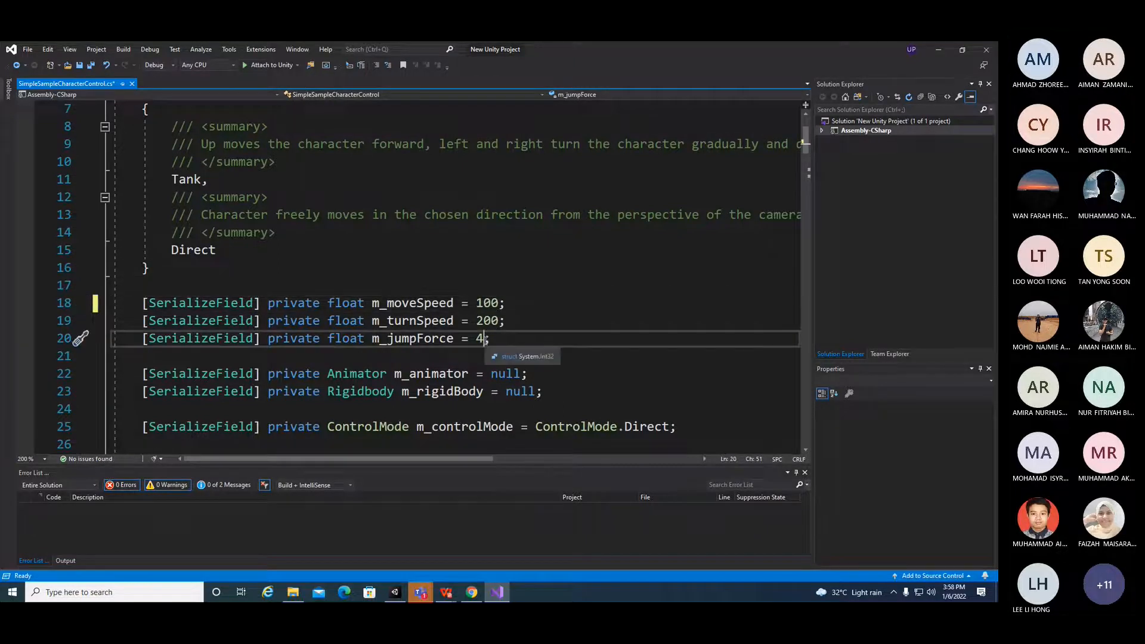
key("BackSpace")
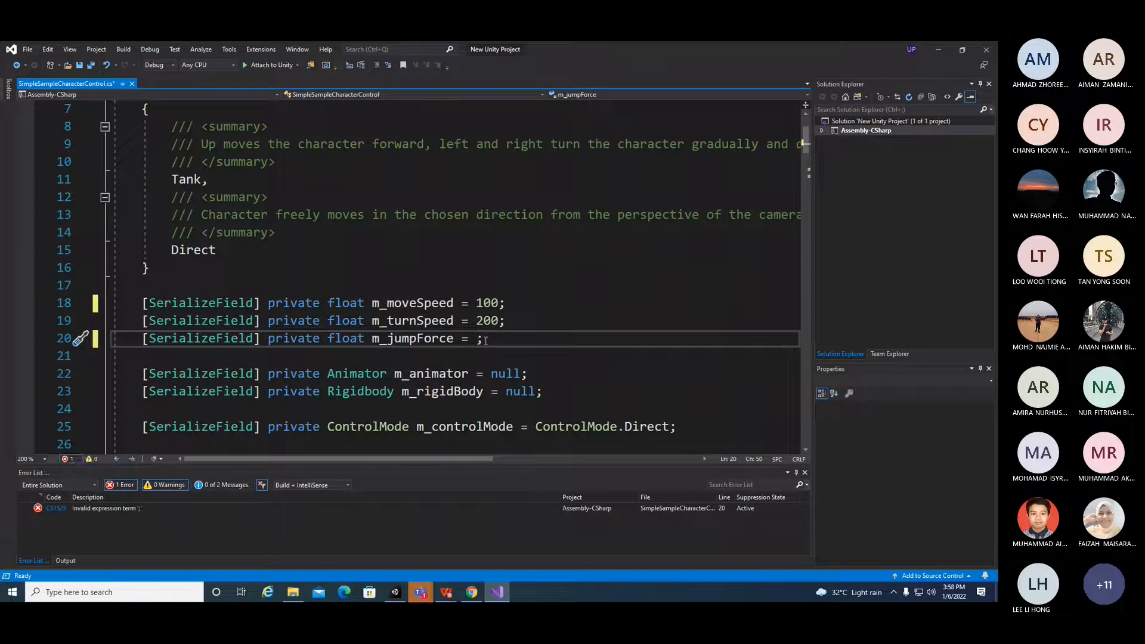
type("75")
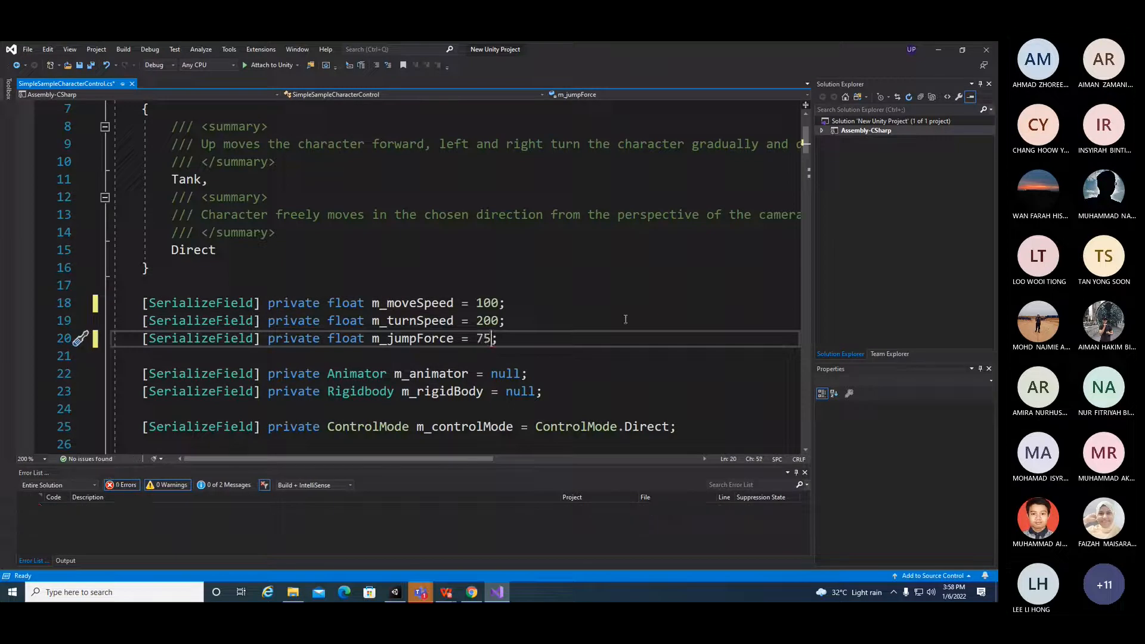
Step: Review the rest of the character control script's code down to the jumping and landing logic
scroll(621, 329, "down", 4)
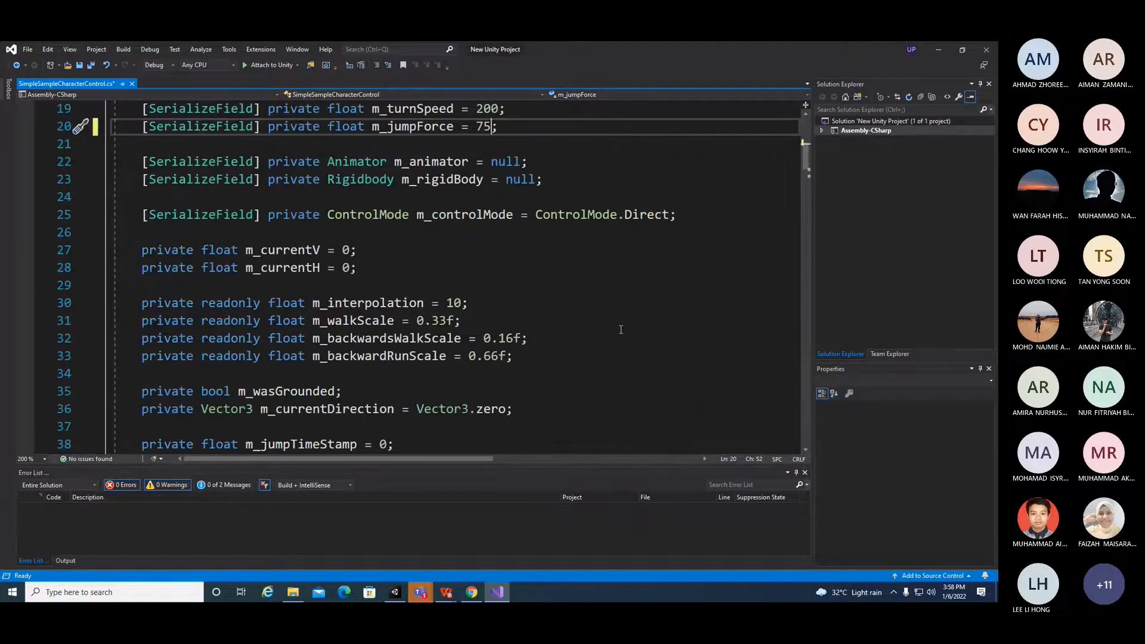
scroll(621, 329, "down", 3)
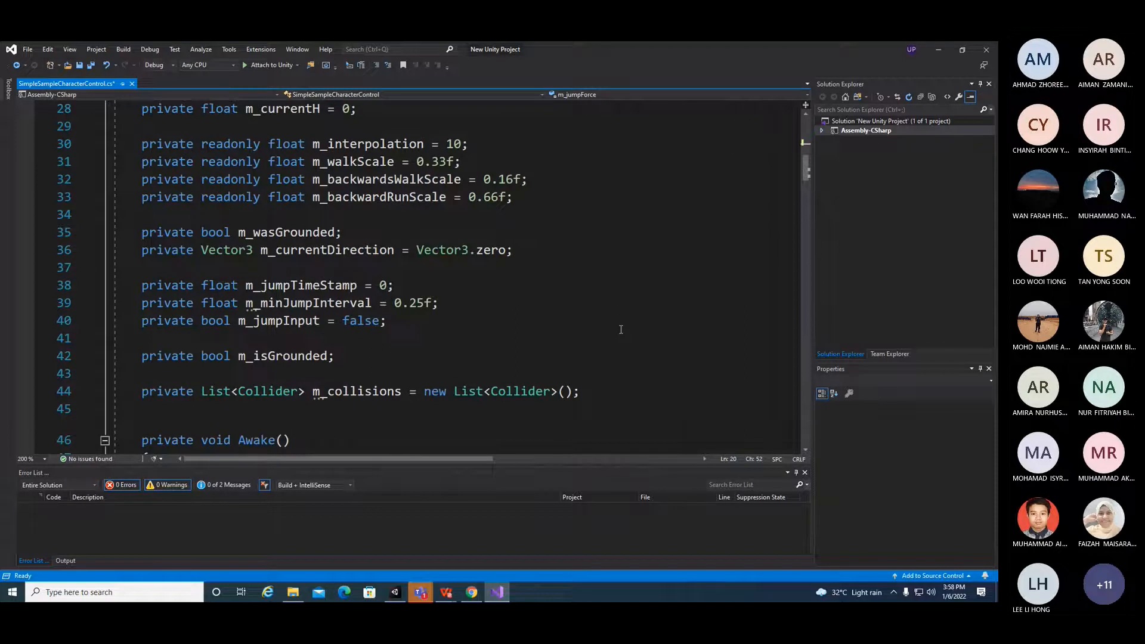
scroll(621, 329, "down", 5)
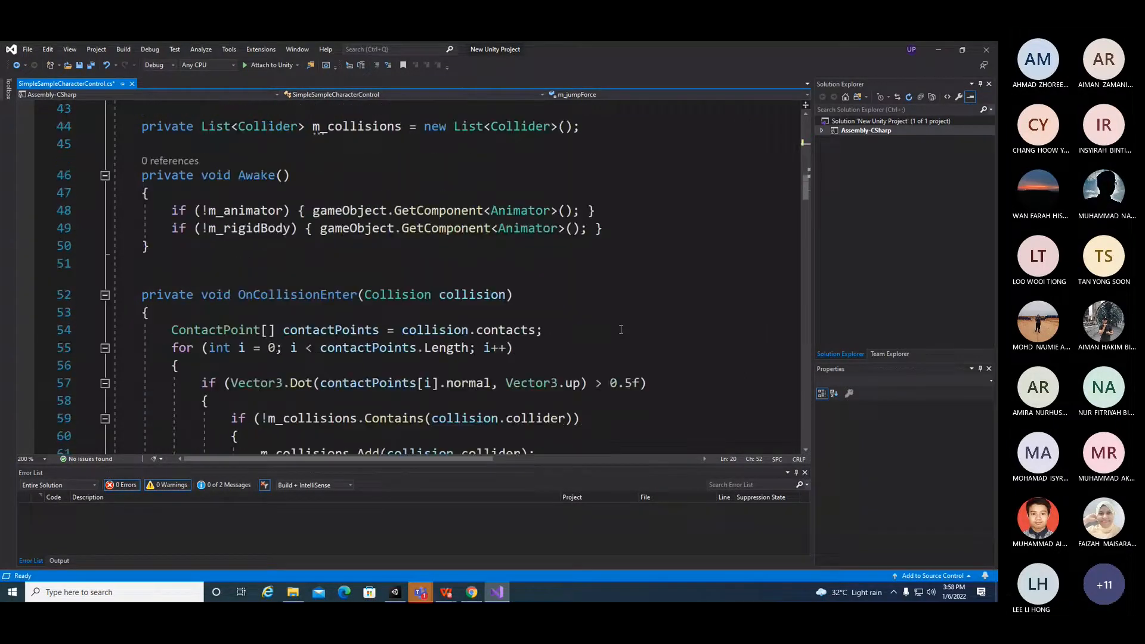
scroll(621, 329, "down", 4)
scroll(621, 330, "down", 5)
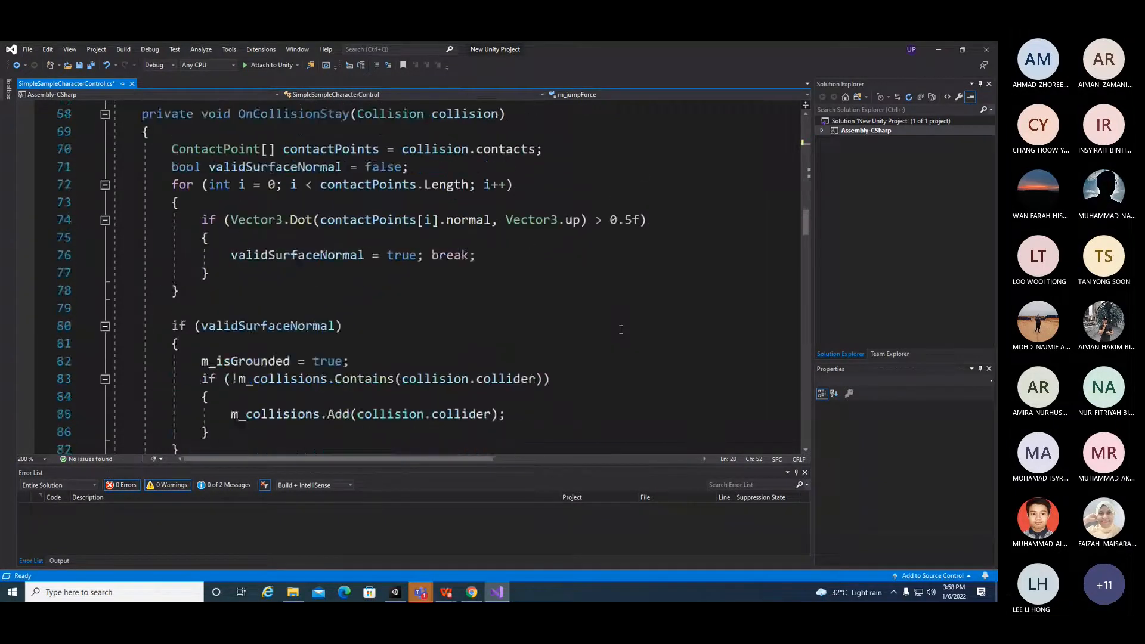
scroll(621, 329, "down", 5)
scroll(621, 329, "down", 9)
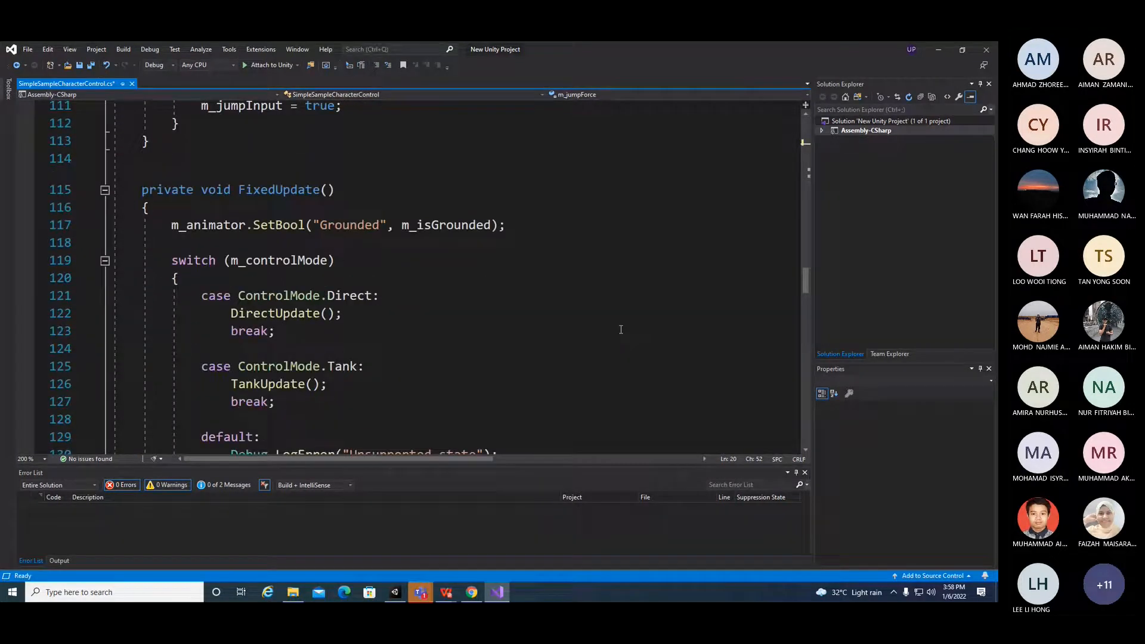
scroll(620, 329, "down", 12)
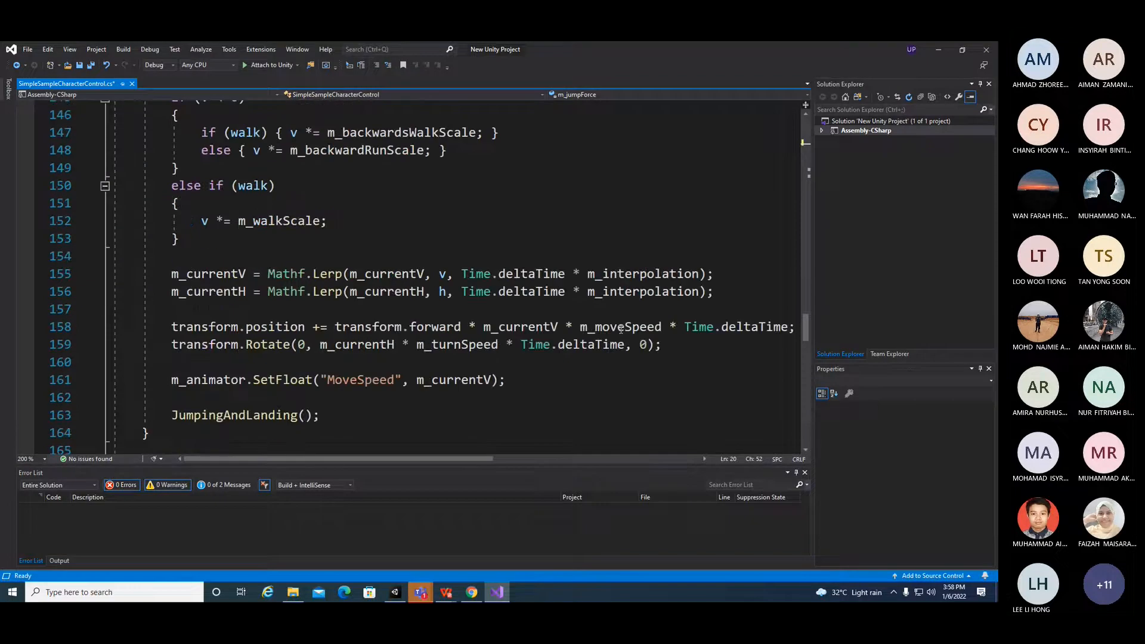
scroll(621, 329, "down", 20)
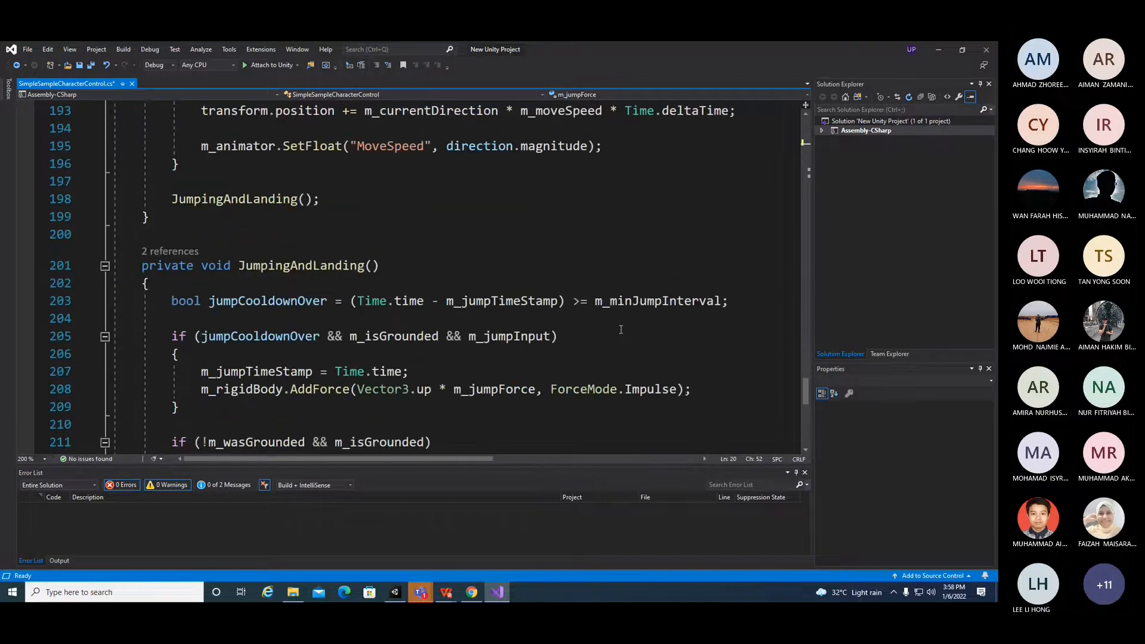
Step: Save the script and return to the Unity editor
scroll(621, 330, "down", 5)
key("ctrl+s")
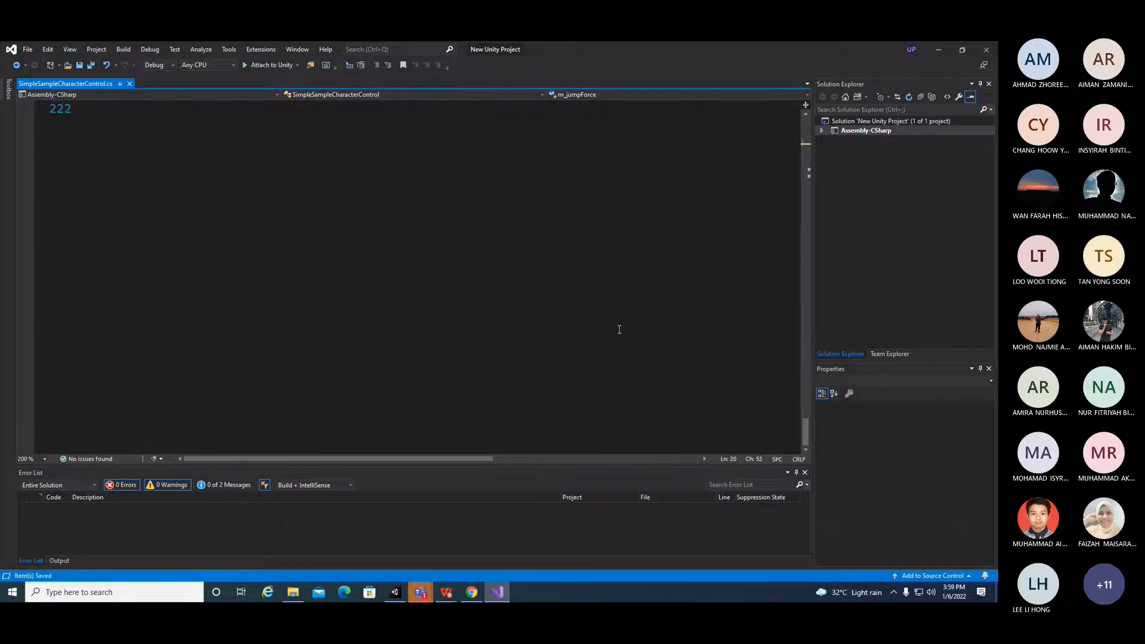
left_click(939, 51)
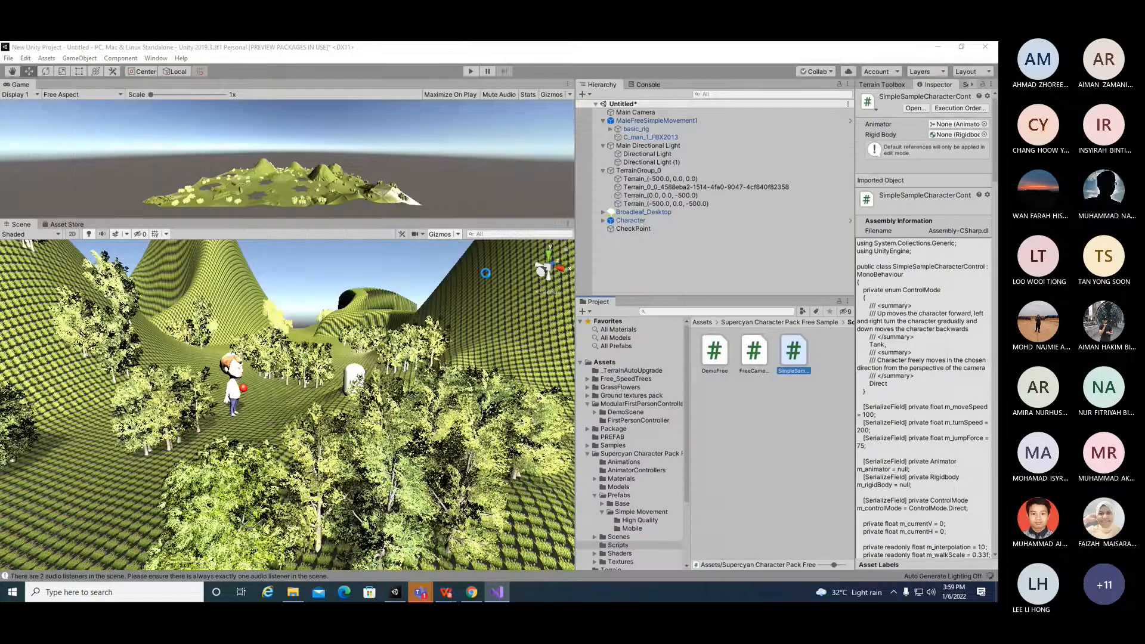
Step: Enter play mode and drive the character around the terrain with the arrow keys
left_click(471, 73)
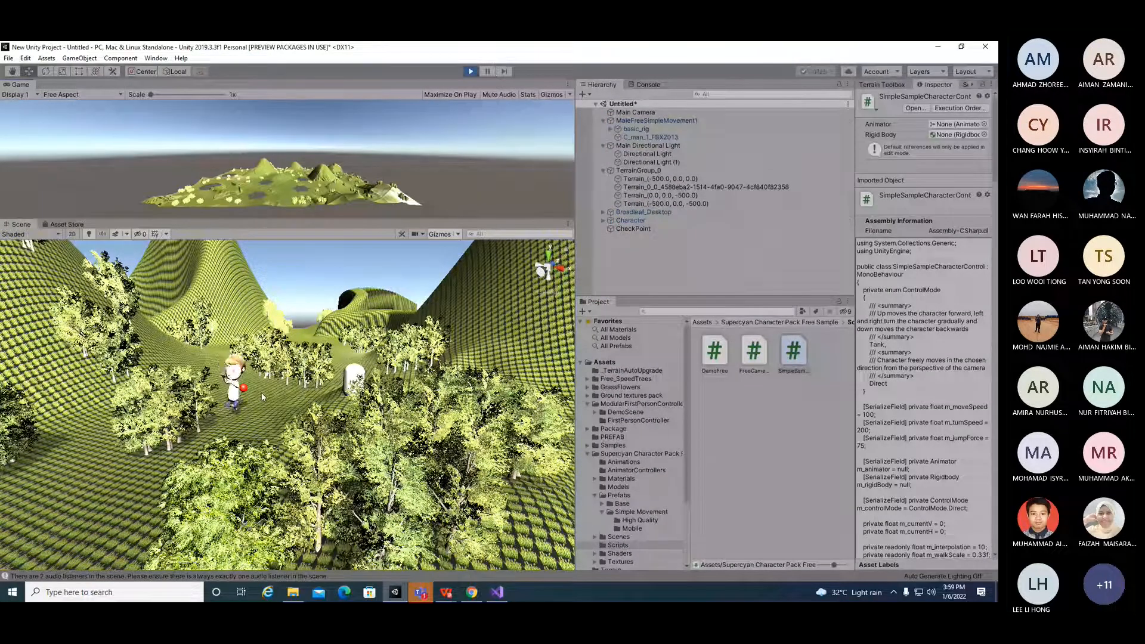
key("Up")
key("Right")
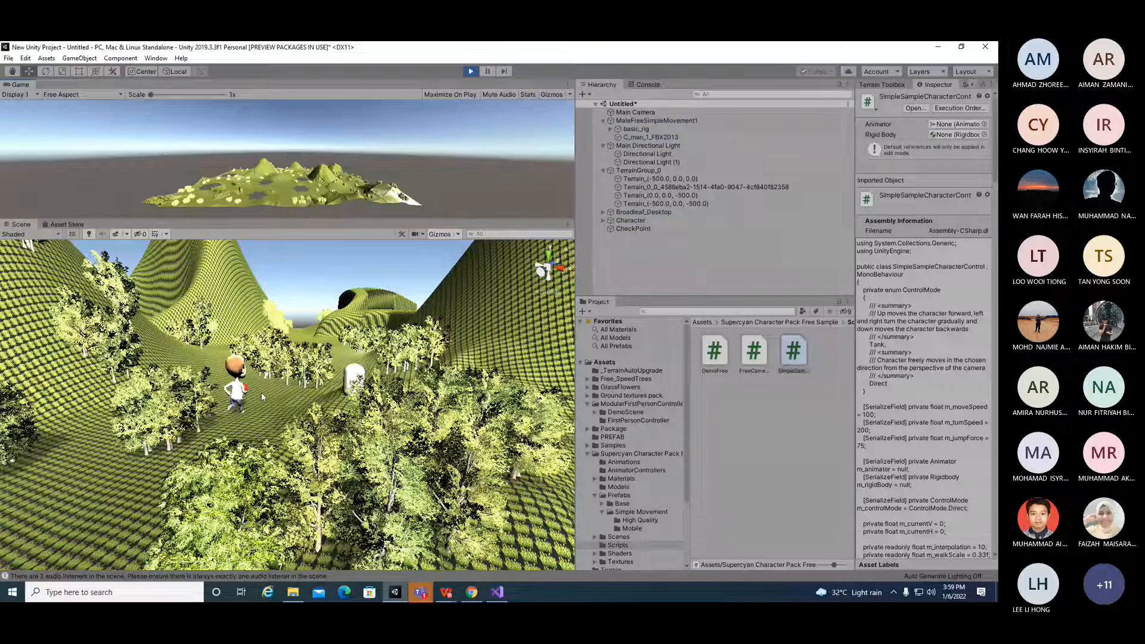
key("Right")
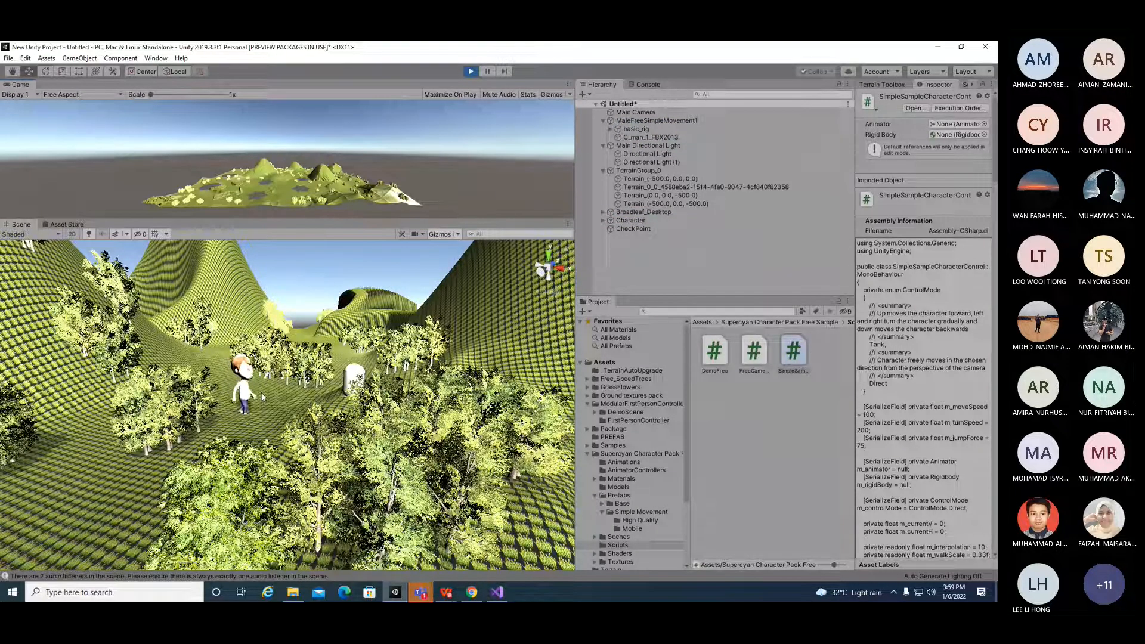
key("Right")
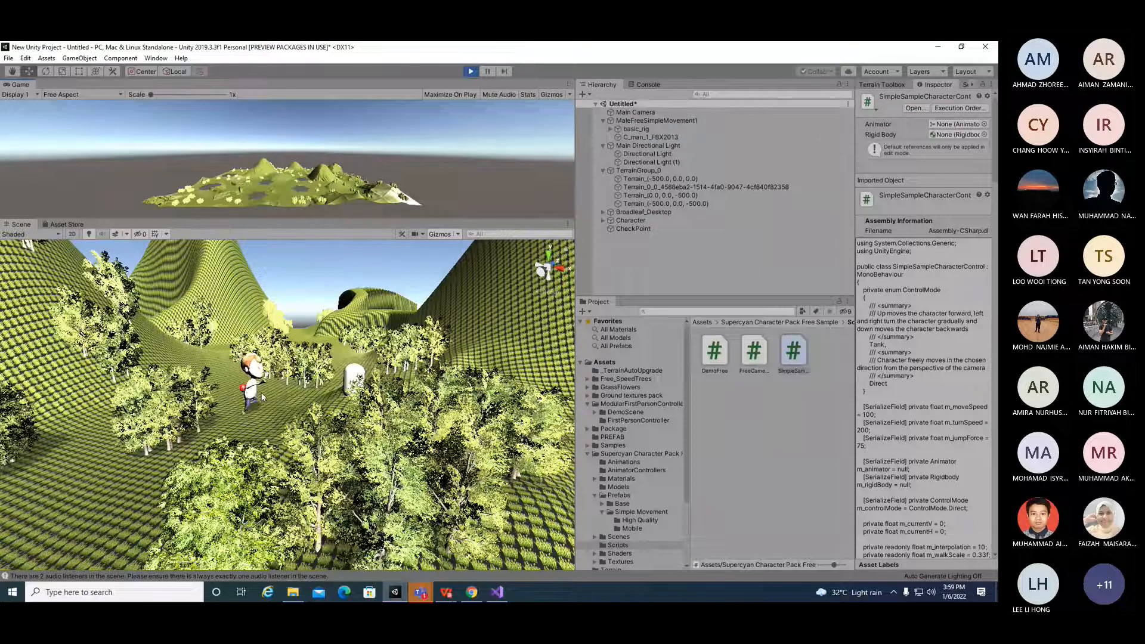
key("Right")
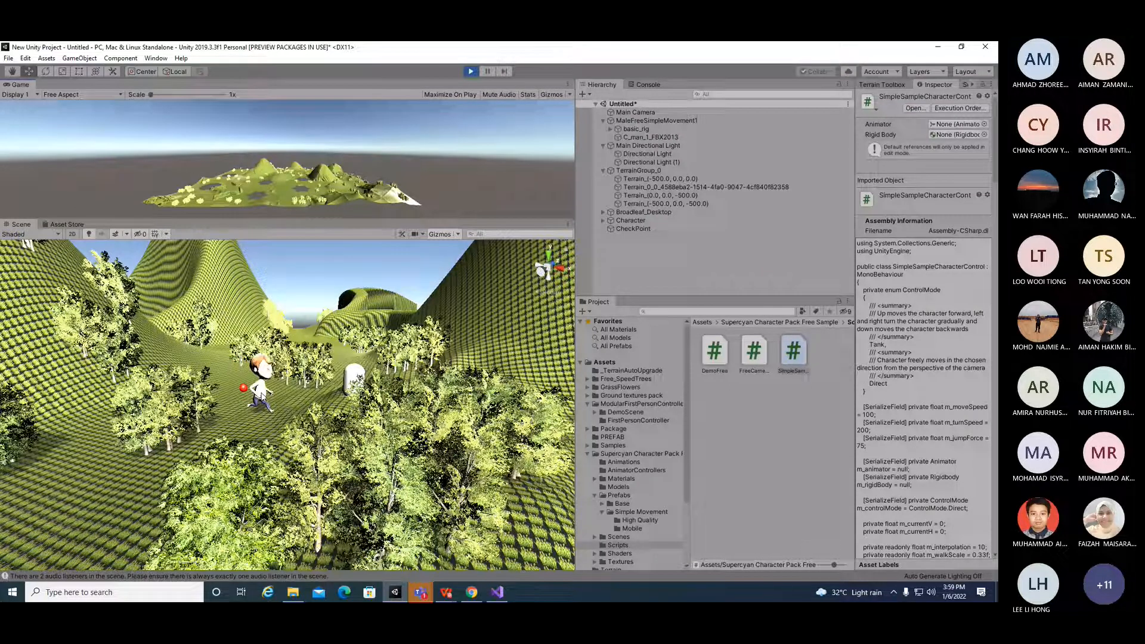
key("Right")
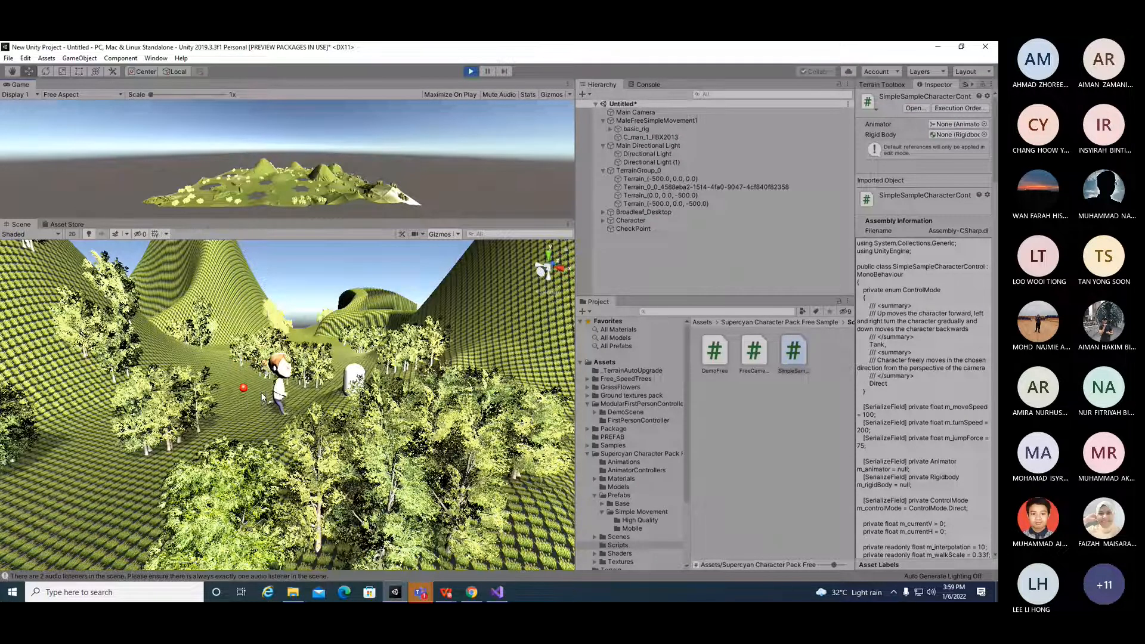
key("Right")
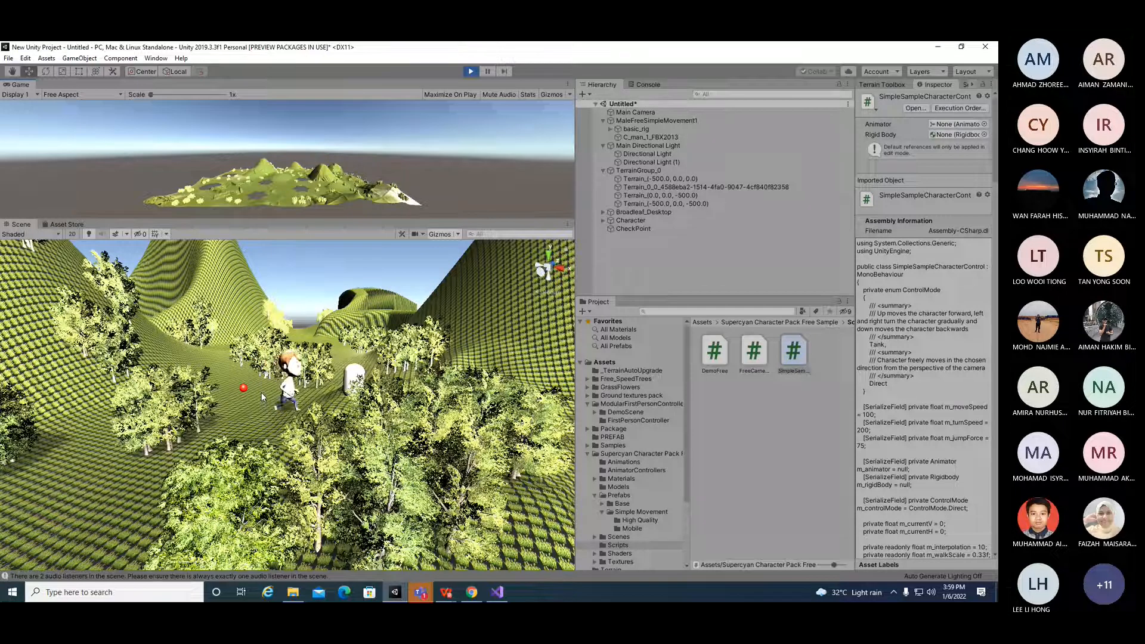
key("Right")
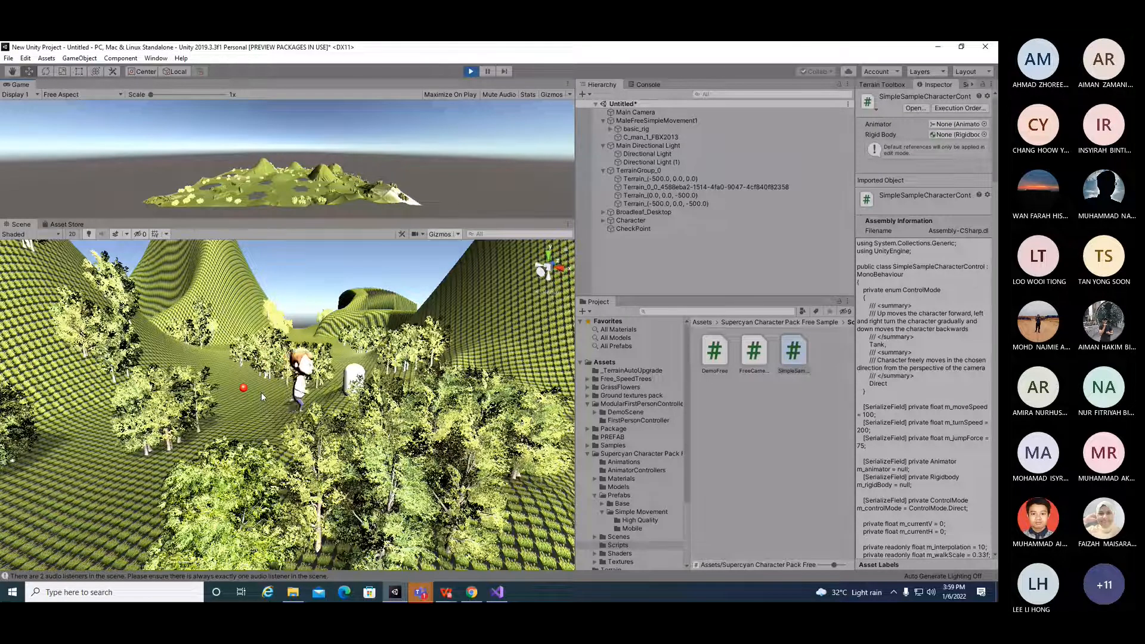
key("Right")
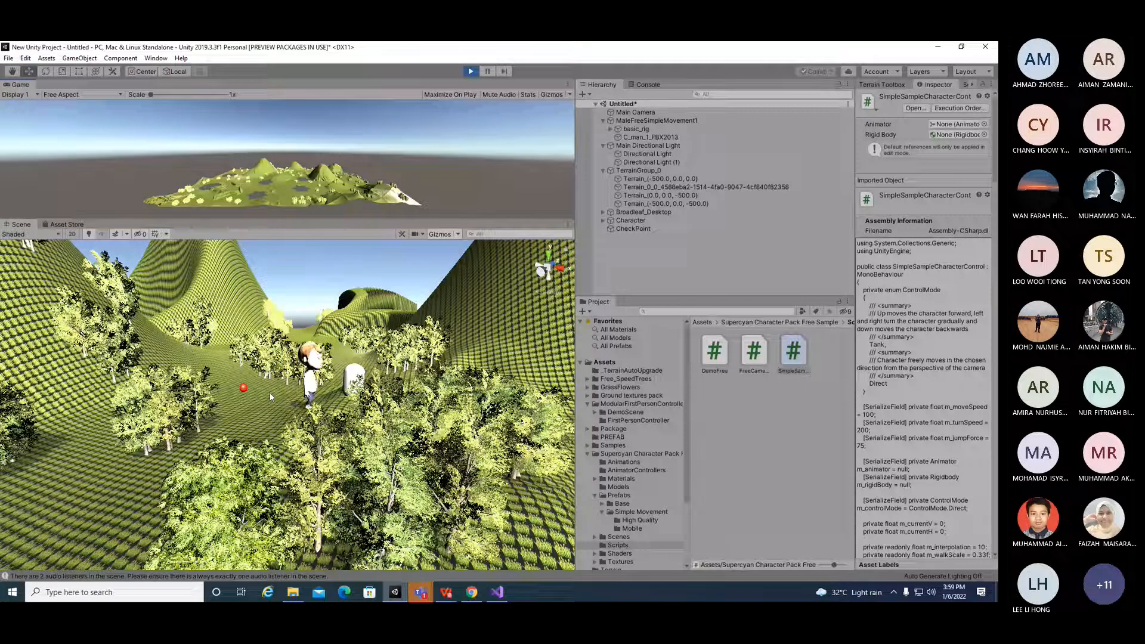
Step: Set m_moveSpeed to 500 in the character control script, save it, and return to the Unity editor
key("alt+Tab")
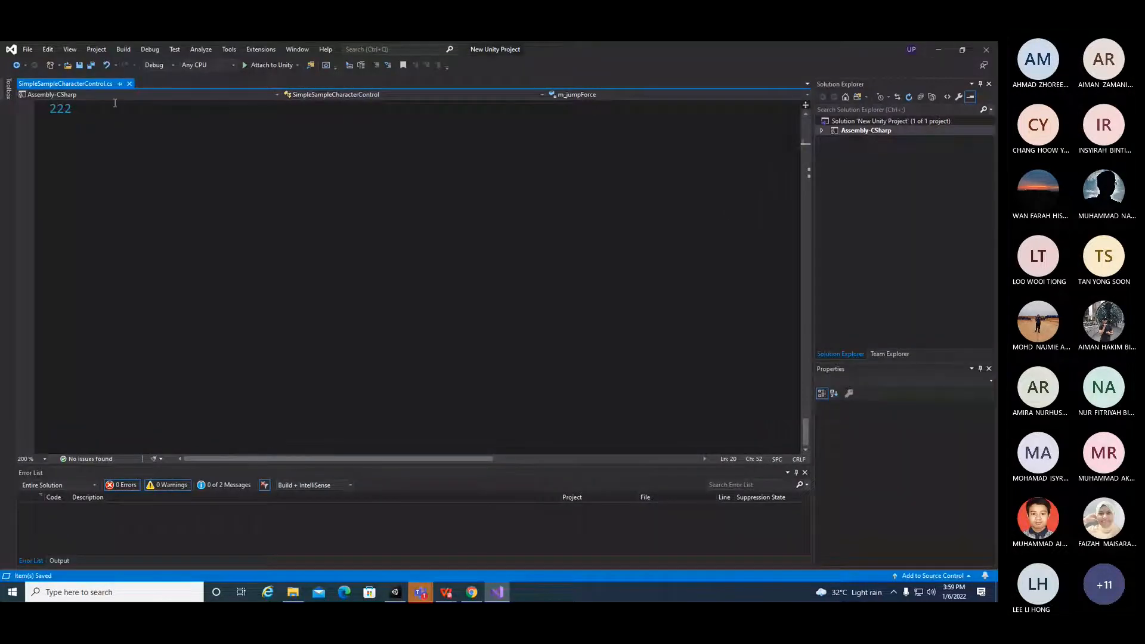
left_click(334, 94)
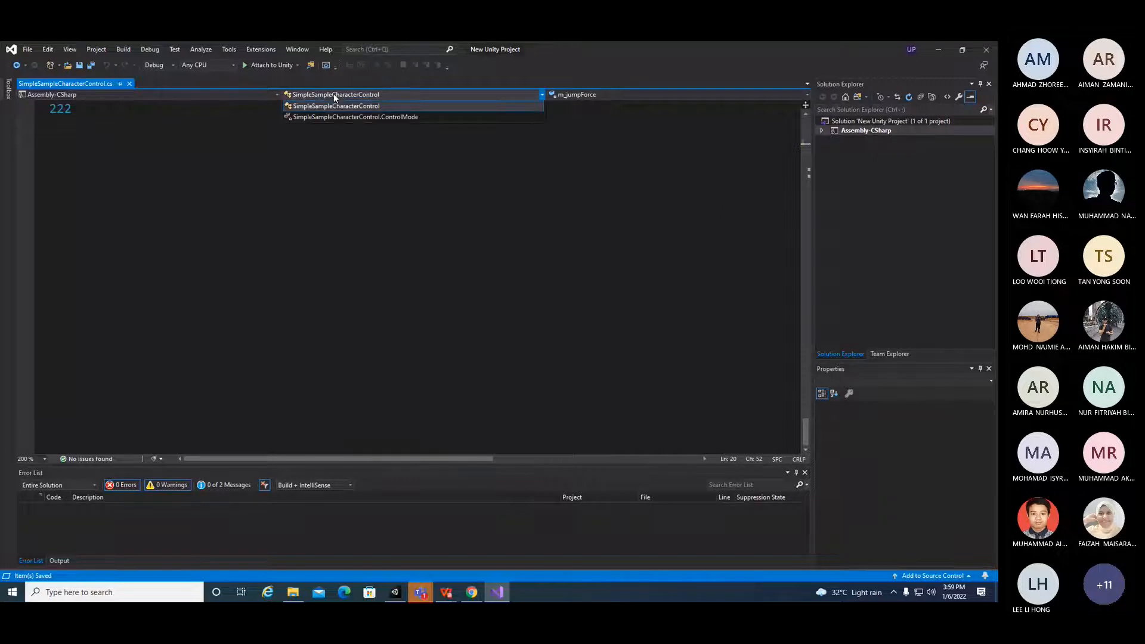
left_click(370, 117)
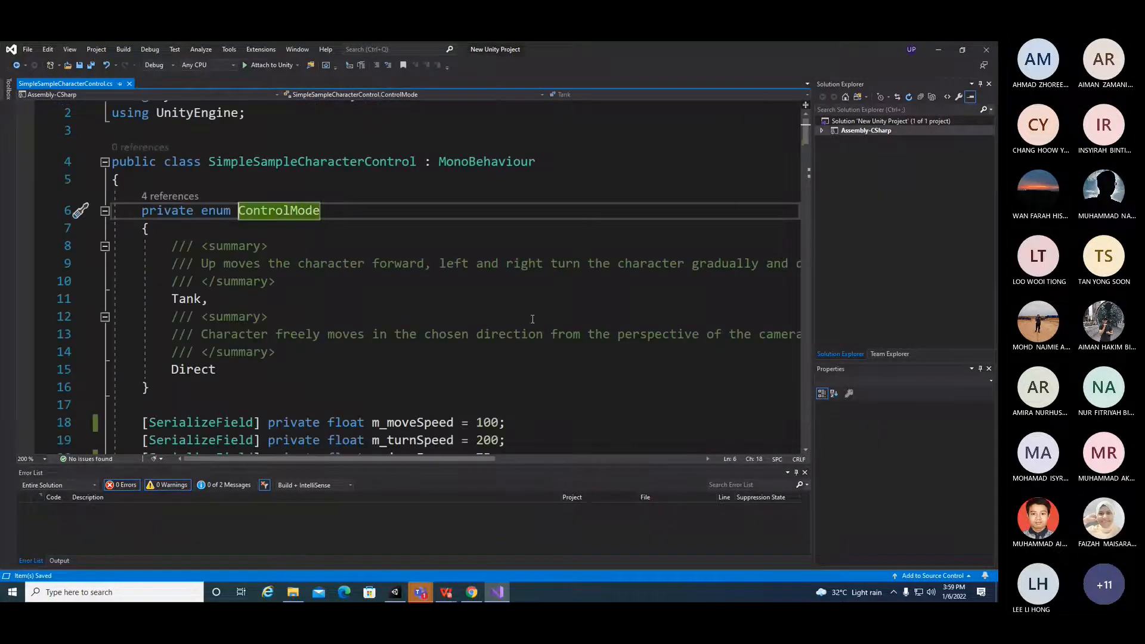
scroll(497, 262, "down", 3)
double_click(486, 263)
type("500")
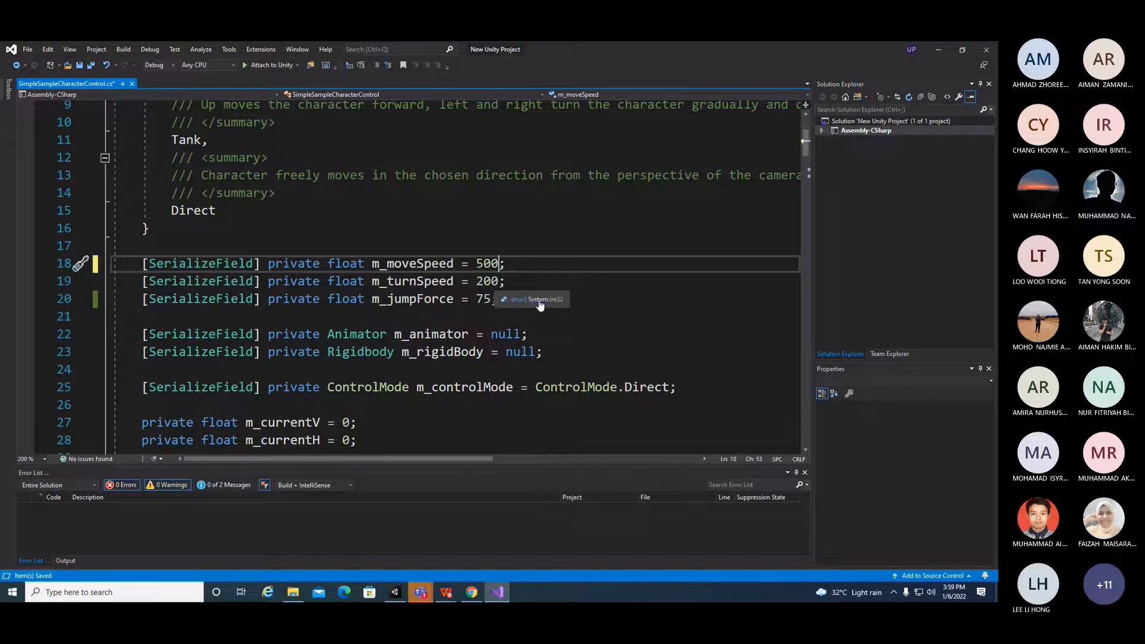
scroll(561, 413, "down", 4)
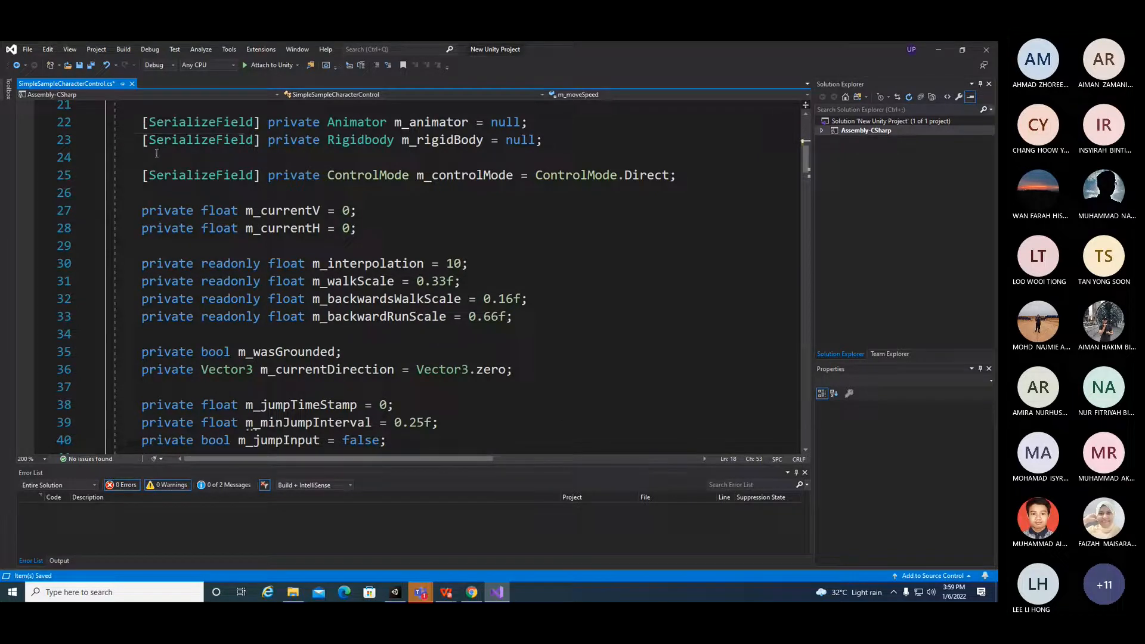
key("ctrl+s")
left_click(940, 50)
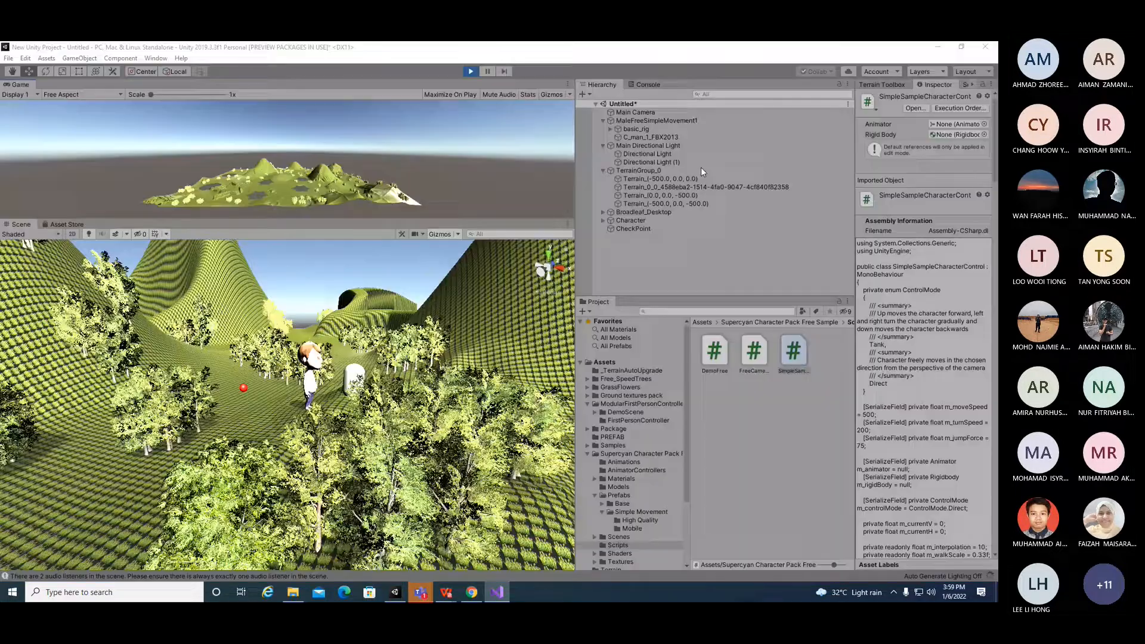
Step: Stop the play-mode test
right_click_drag(351, 491, 385, 496)
left_click_drag(386, 494, 425, 497, "alt")
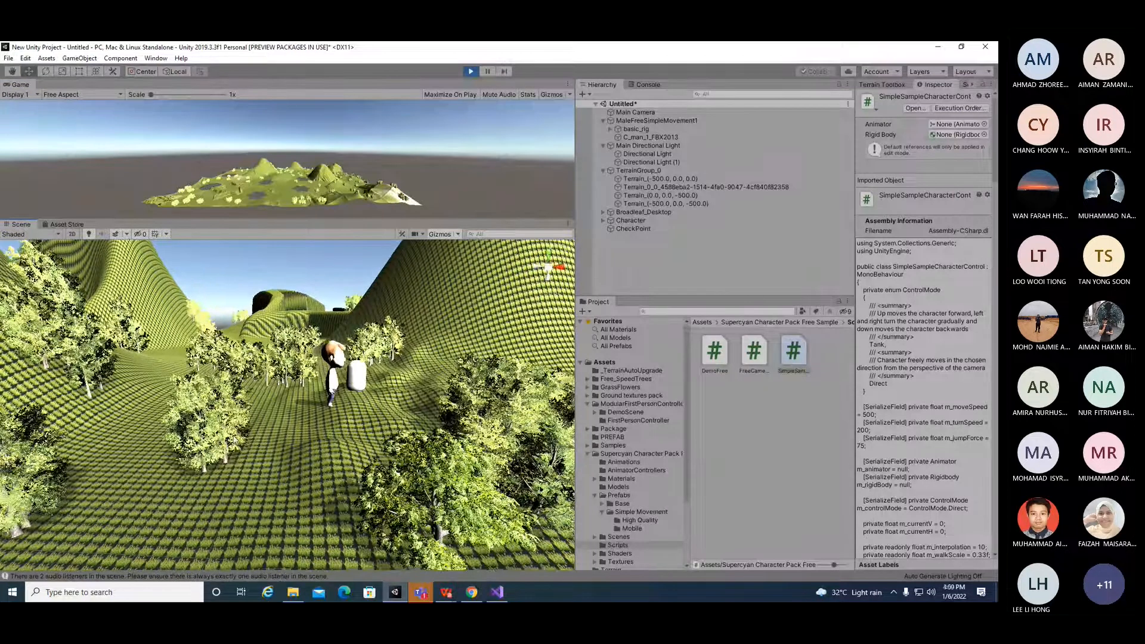
left_click_drag(234, 440, 242, 440)
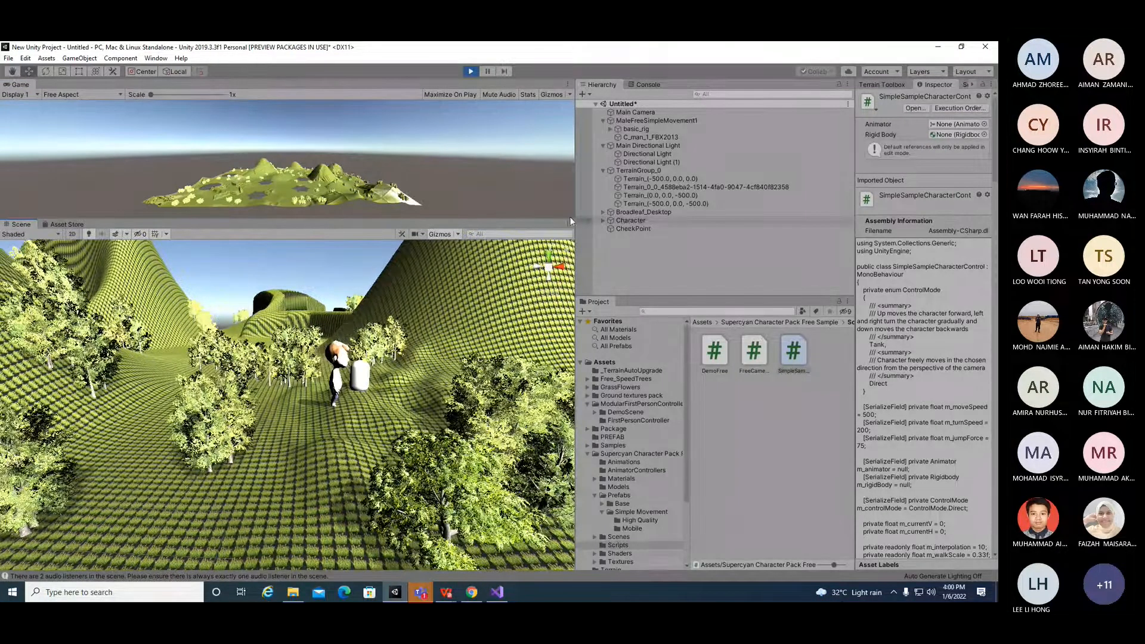
left_click(470, 71)
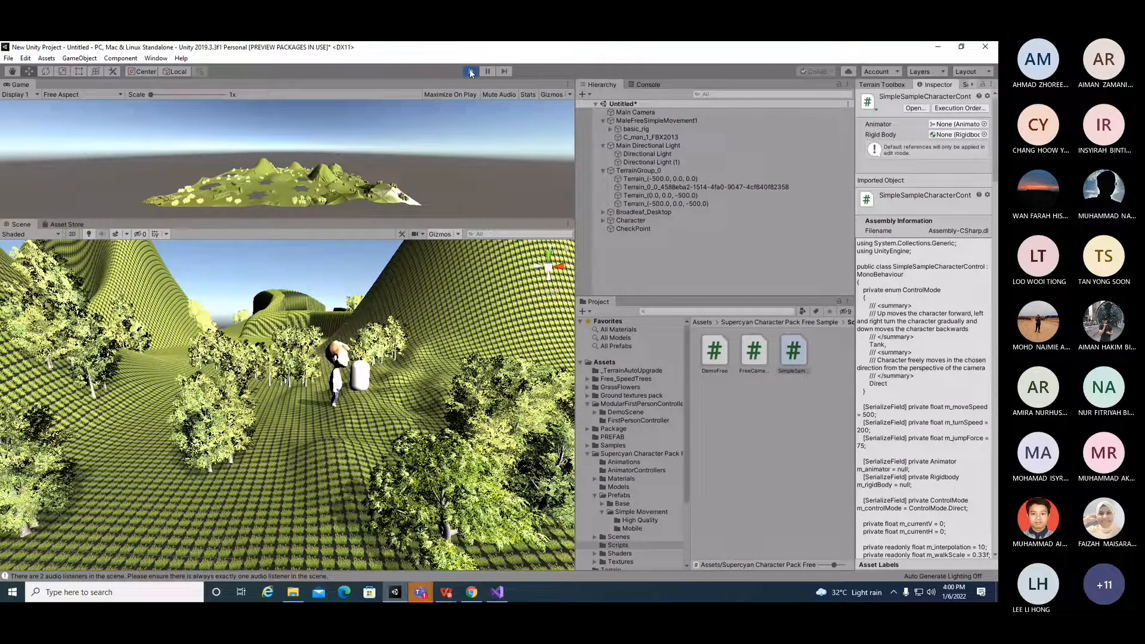
Step: Check the move speed value in the script and return to the editor
key("alt+Tab")
scroll(472, 111, "up", 5)
scroll(472, 111, "down", 2)
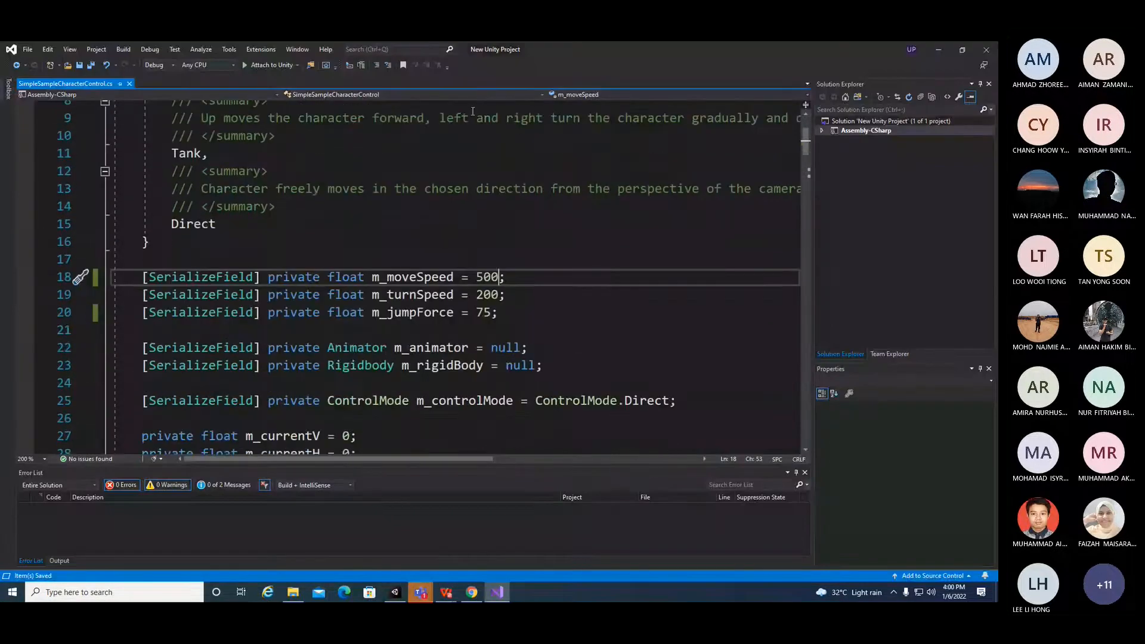
left_click(940, 49)
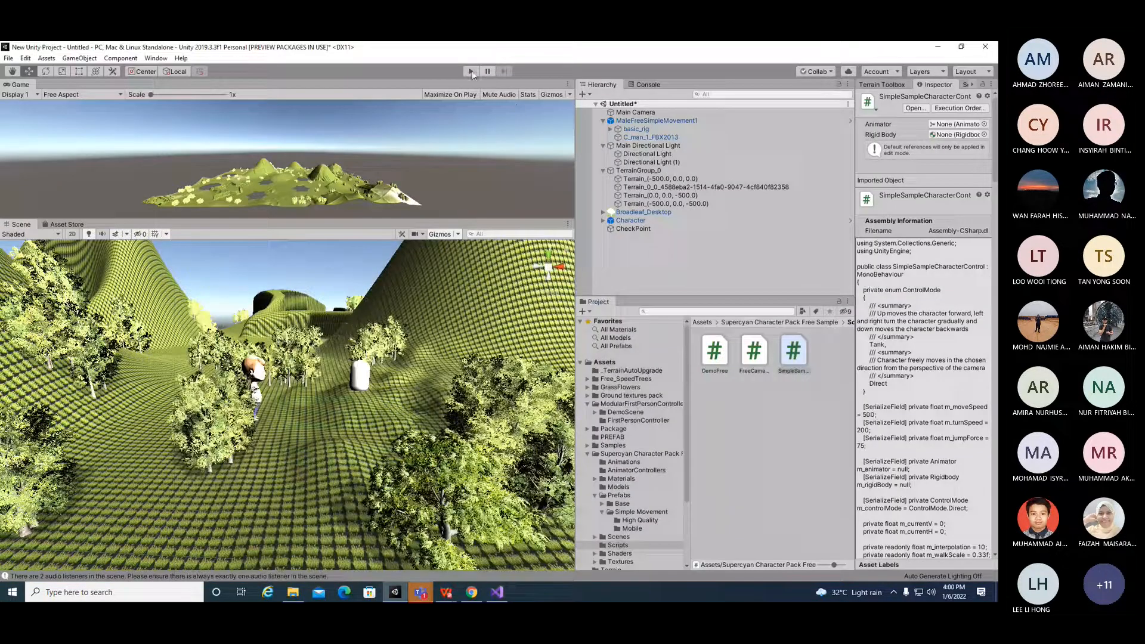
Step: Enter play mode and test the character's movement with the W, A, S, D keys
left_click(472, 71)
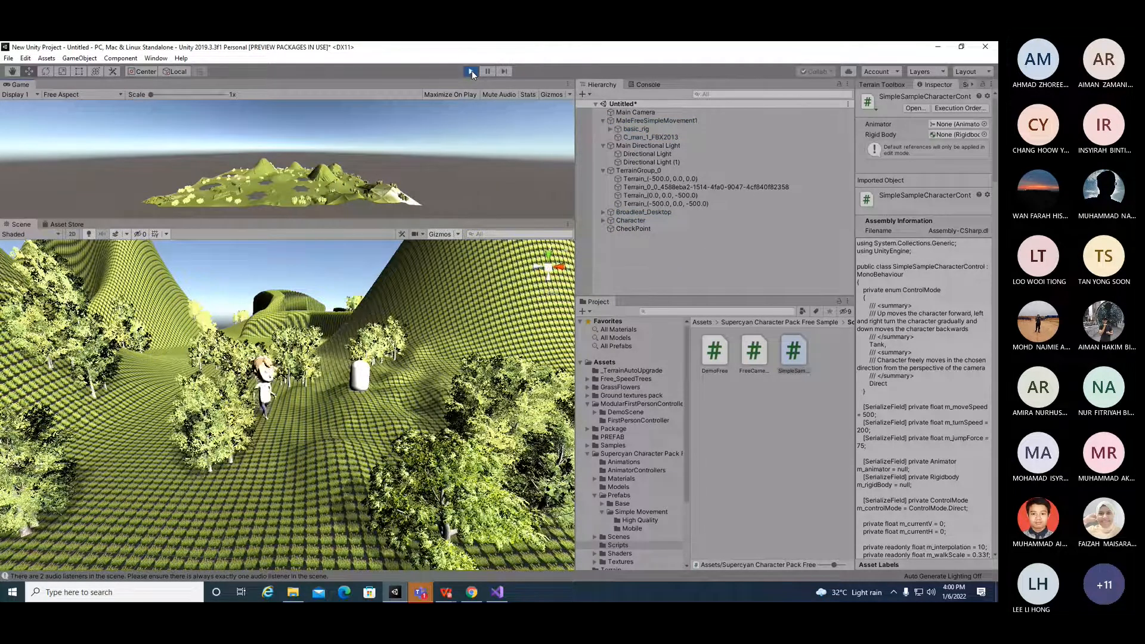
key("d")
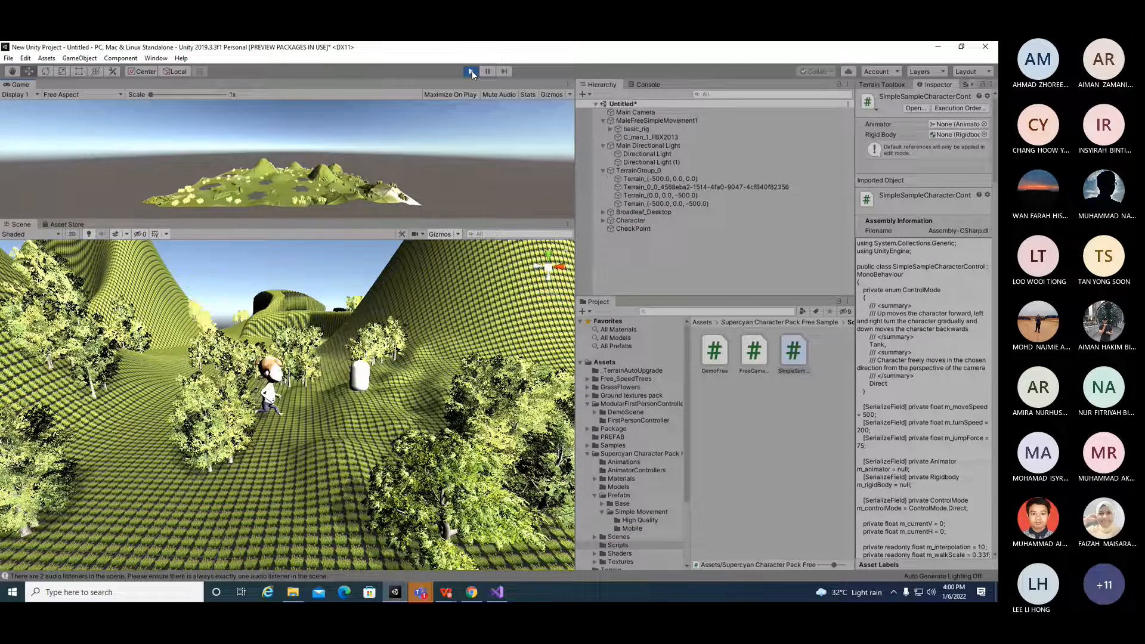
key("s")
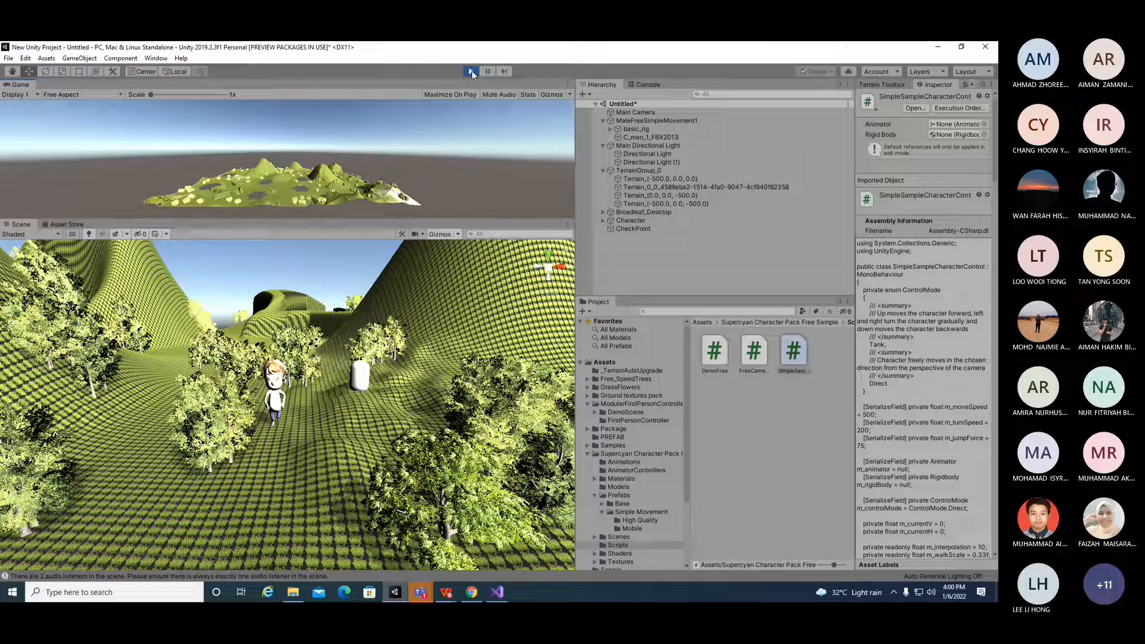
key("s")
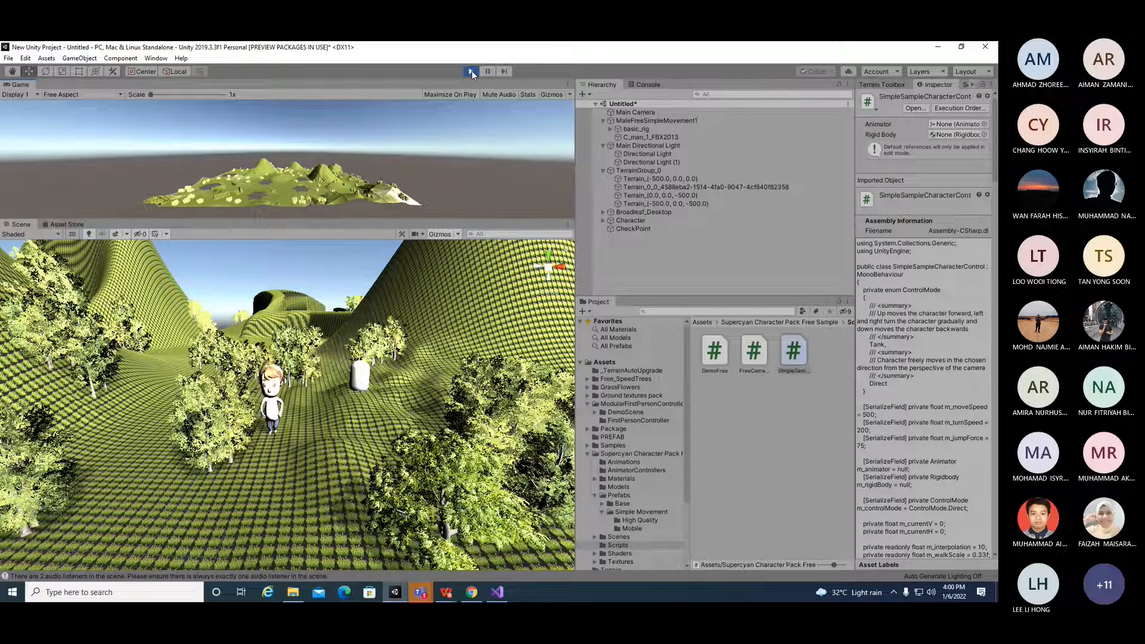
key("s")
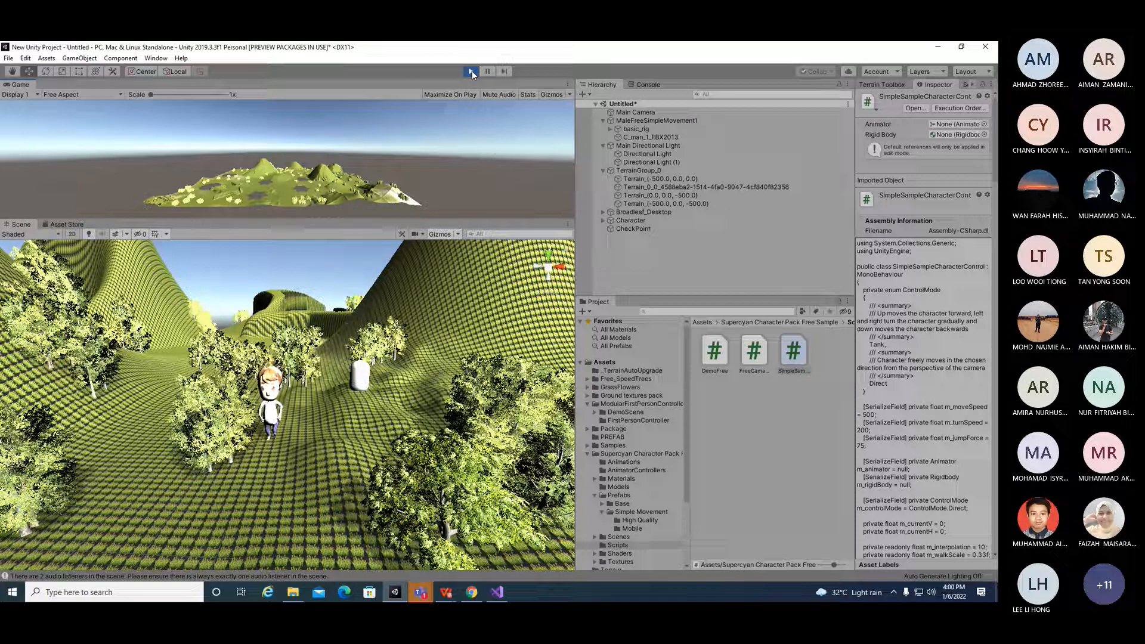
key("s")
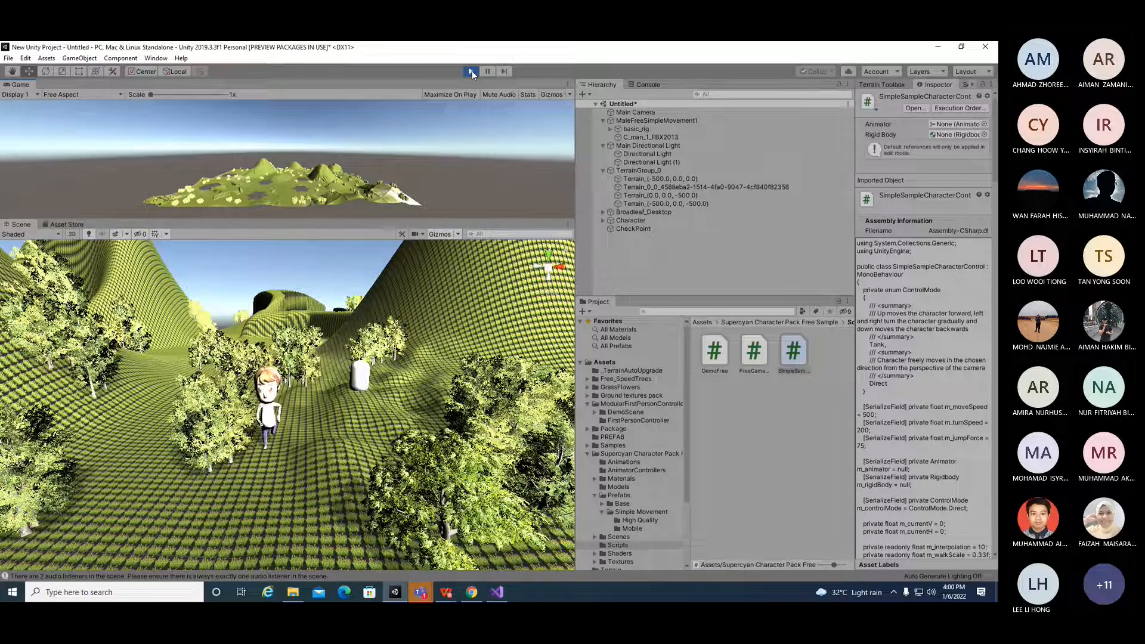
key("w")
key("s")
key("s")
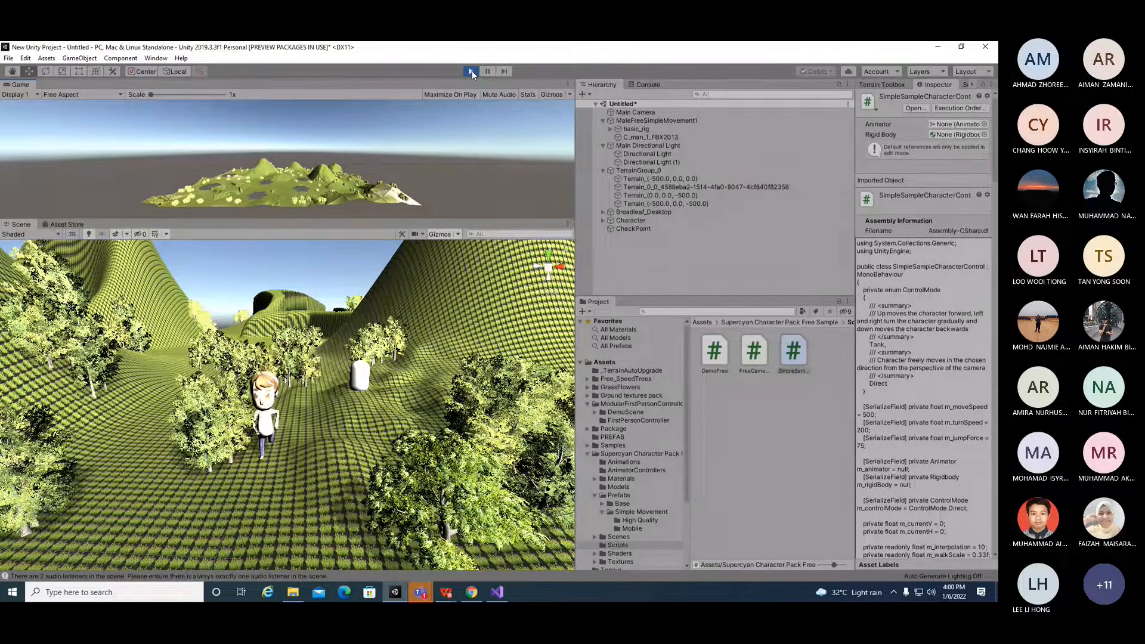
key("s")
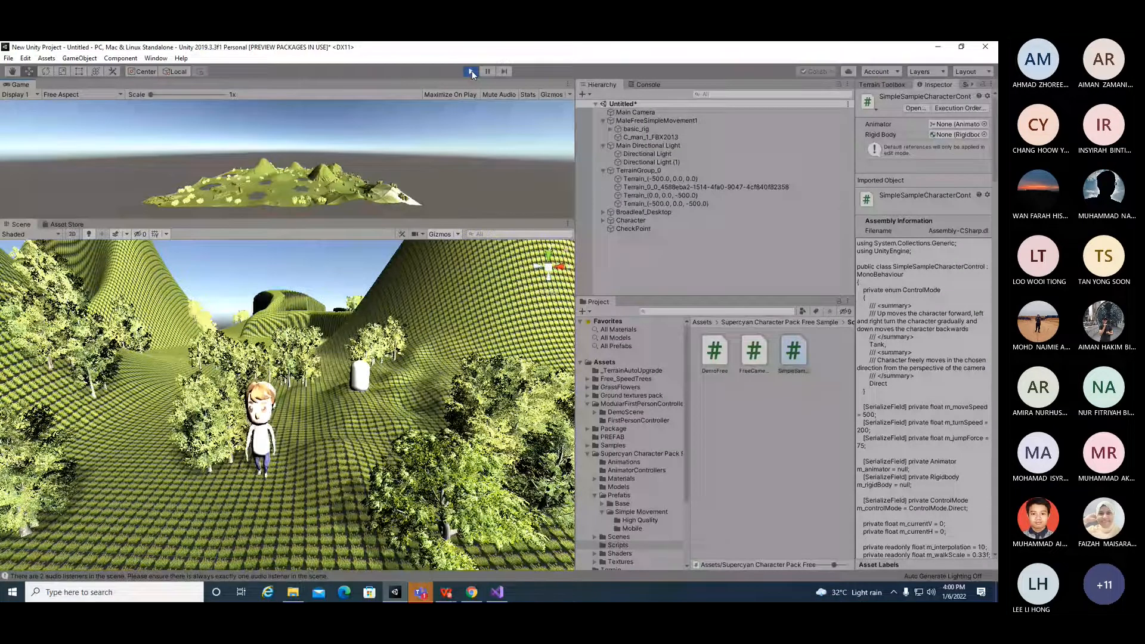
Step: Delete the extra Directional Light (1) from the hierarchy during play mode
left_click(644, 154)
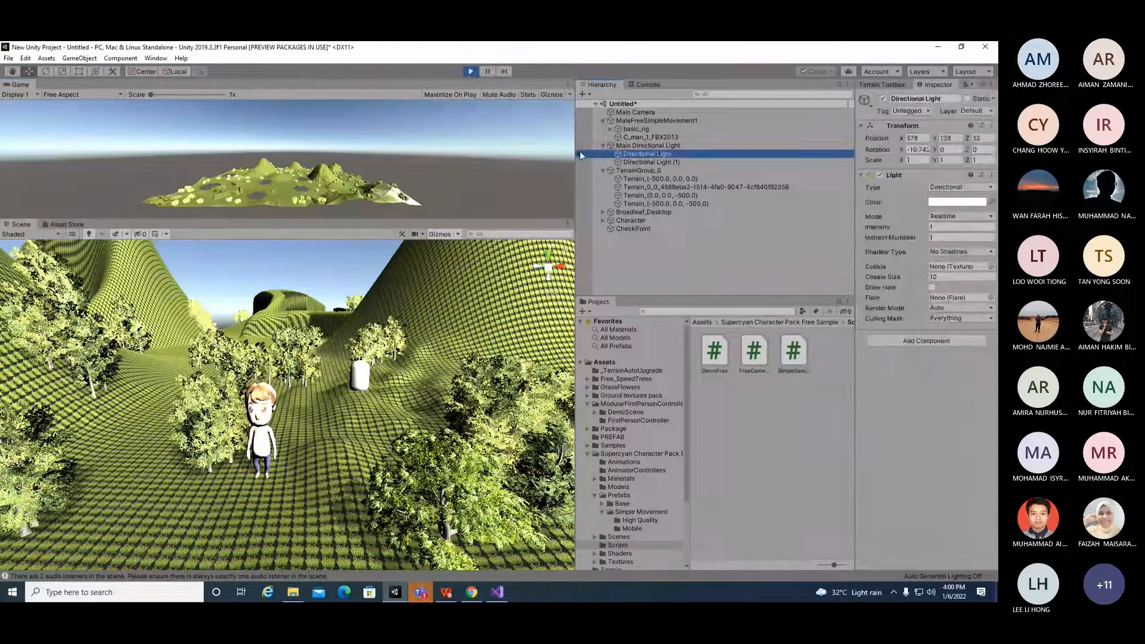
left_click(580, 153)
left_click(580, 154)
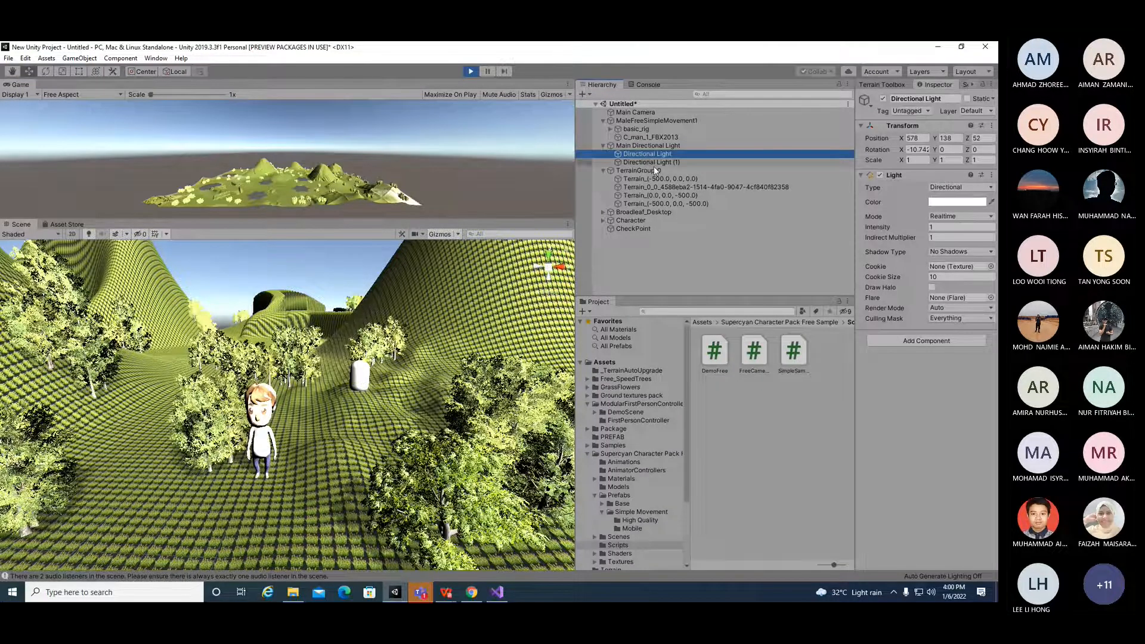
right_click(656, 162)
left_click(711, 220)
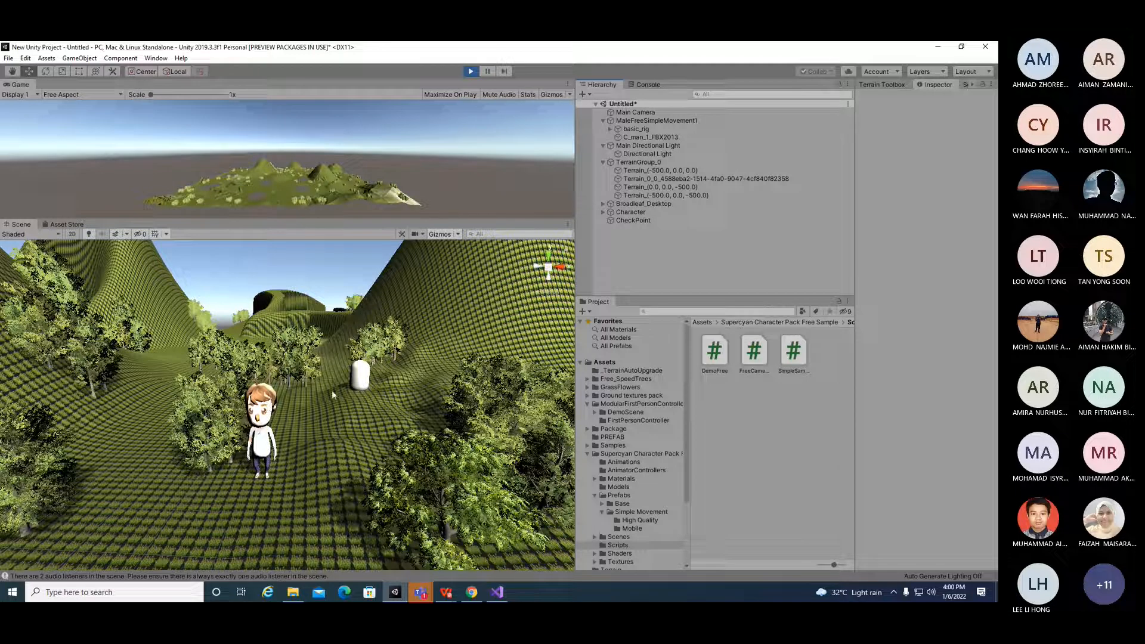
Step: Select TerrainGroup_0 in the hierarchy and exit play mode
key("Down")
key("Down")
key("Down")
key("Down")
key("Down")
key("Down")
key("Down")
key("Down")
key("Down")
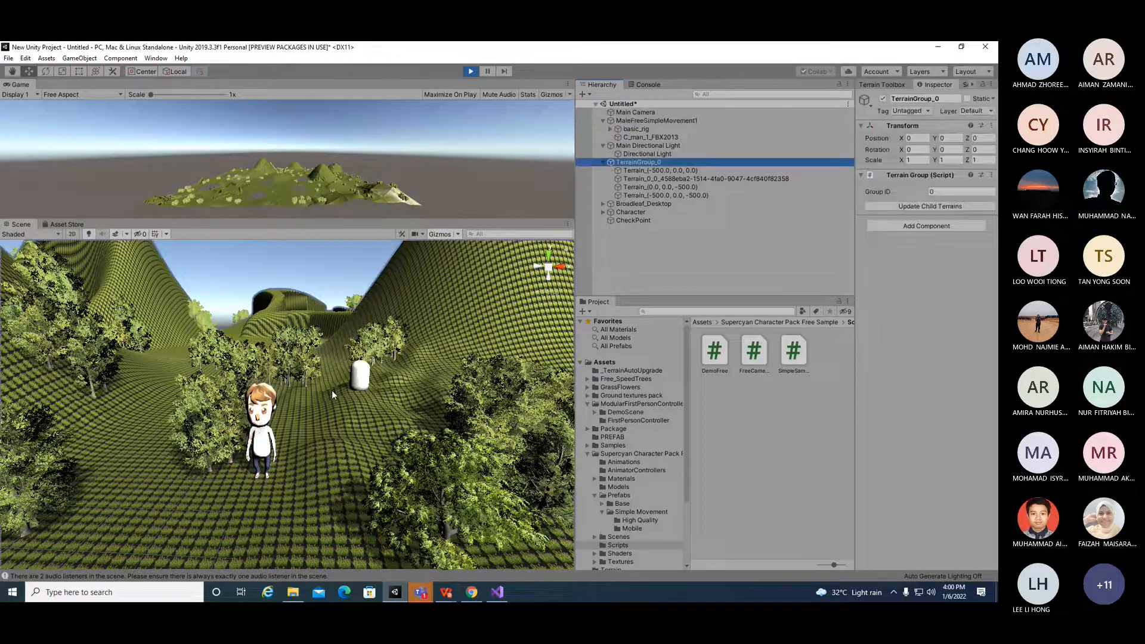
left_click(470, 71)
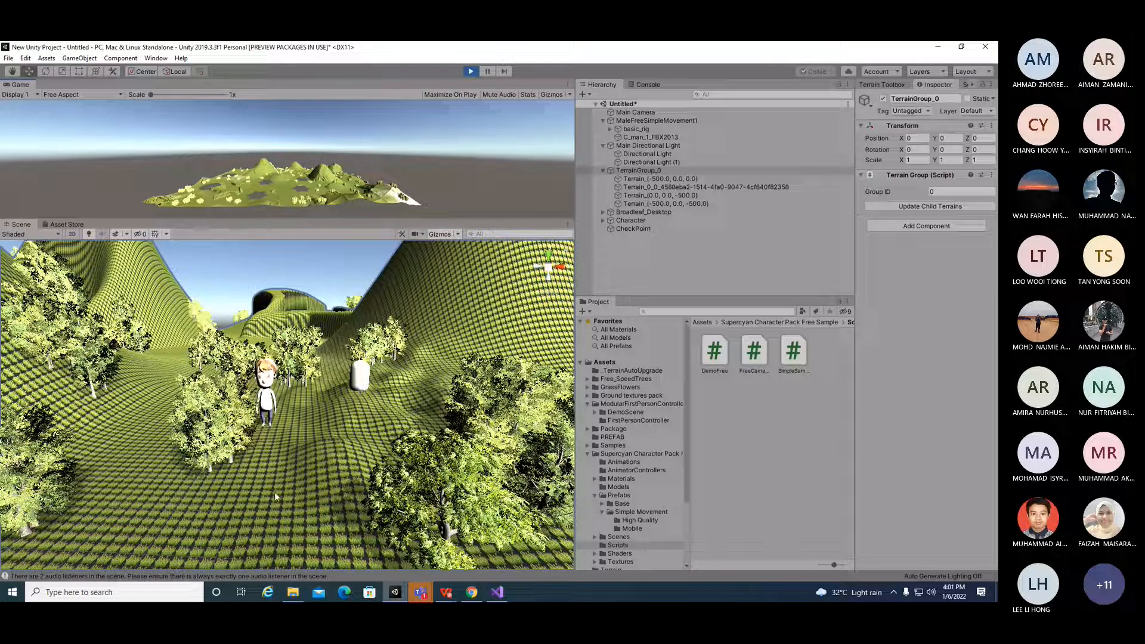
Step: Switch to the Teams meeting window
key("alt")
left_click_drag(242, 468, 370, 441, "alt")
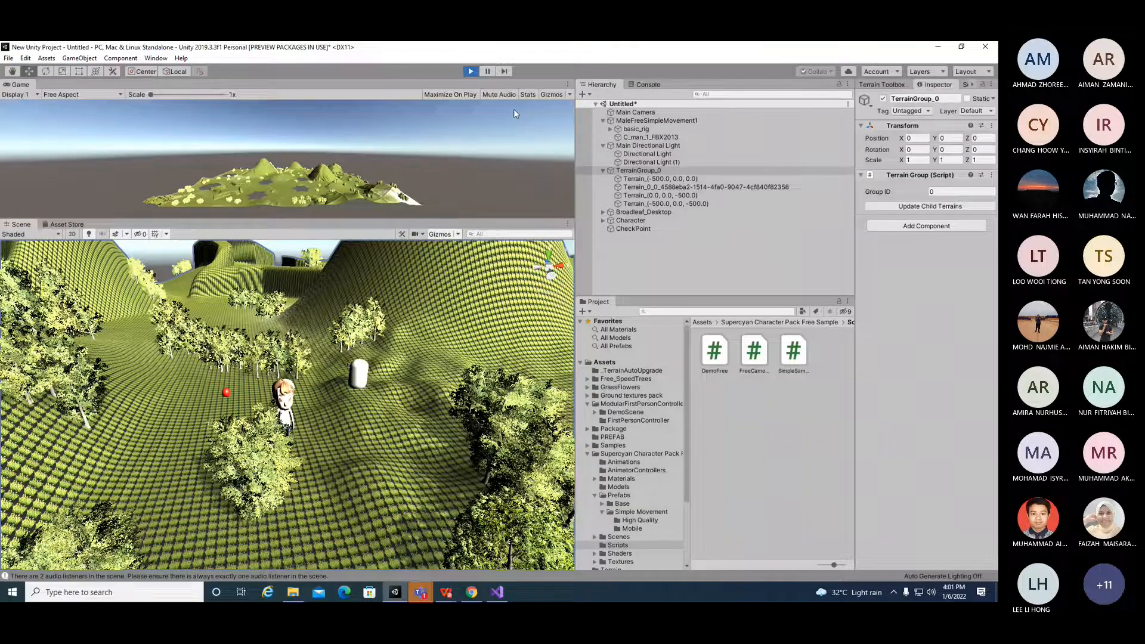
key("alt+Tab")
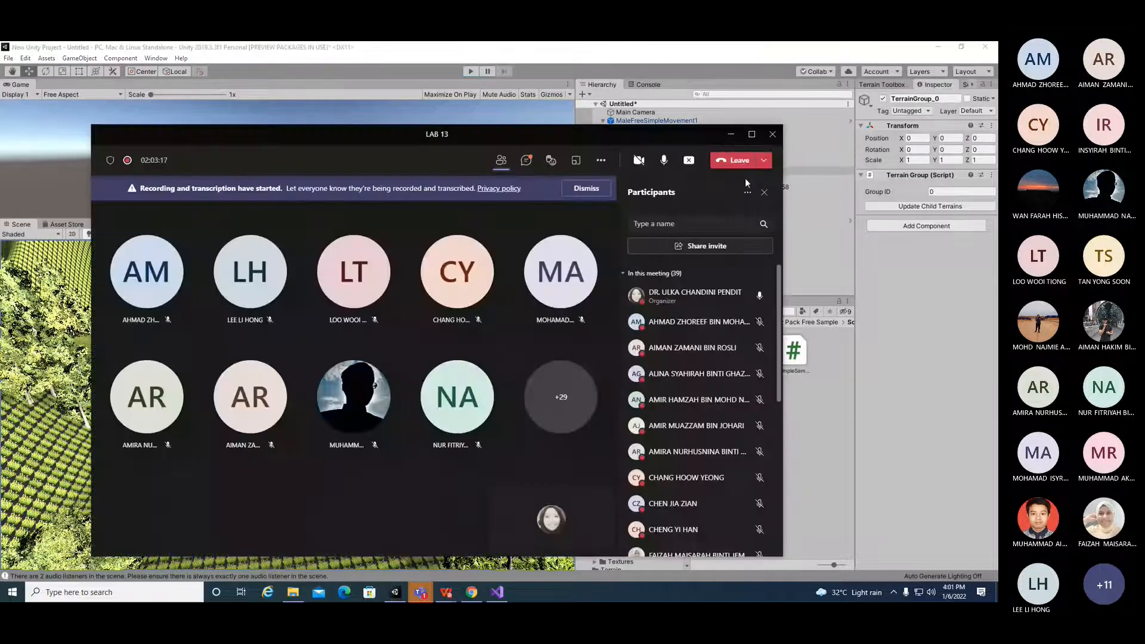